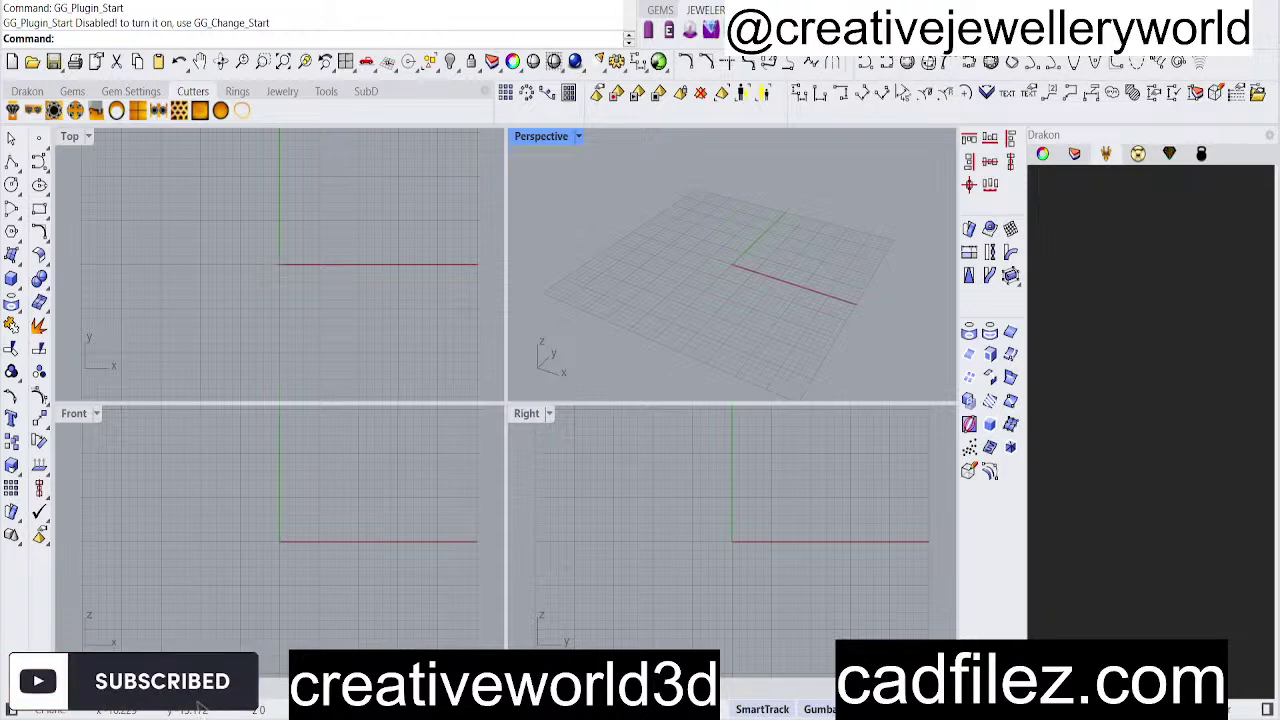
# Draw an open degree 3 interpolated curve in the Top view, bulging left of the vertical axis, and select it.
pyautogui.click(300, 370)
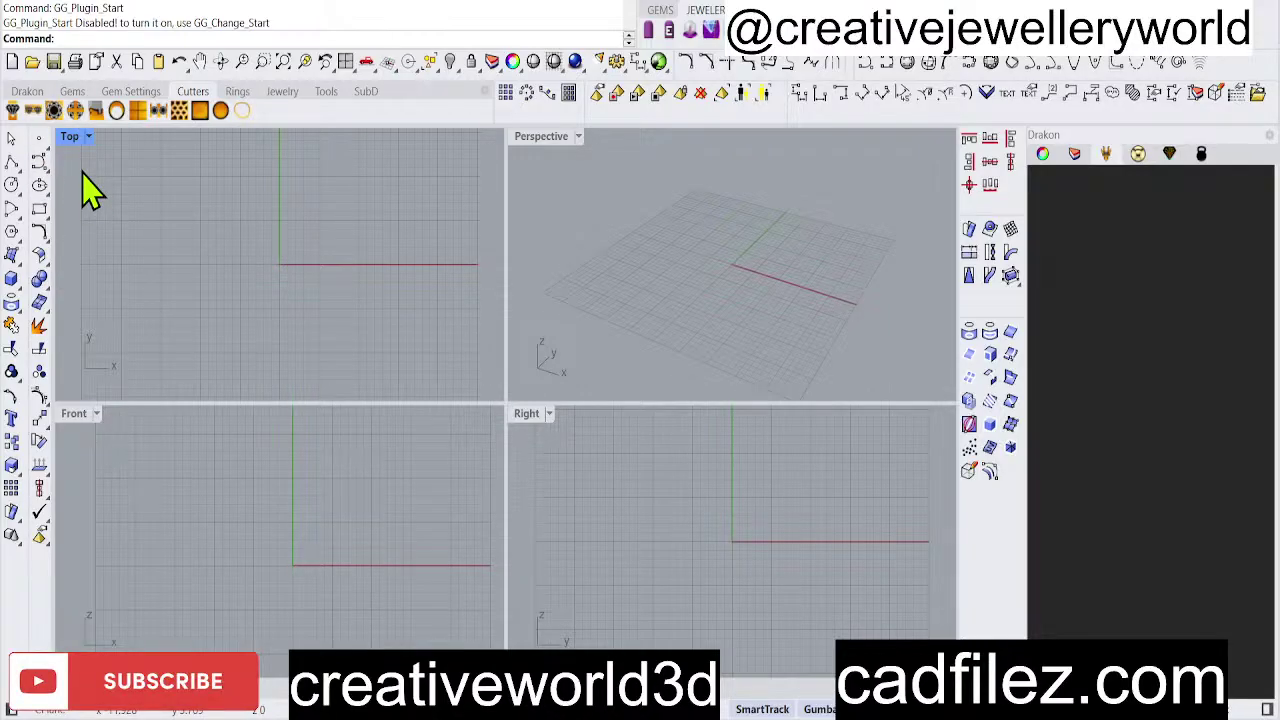
pyautogui.press('Return')
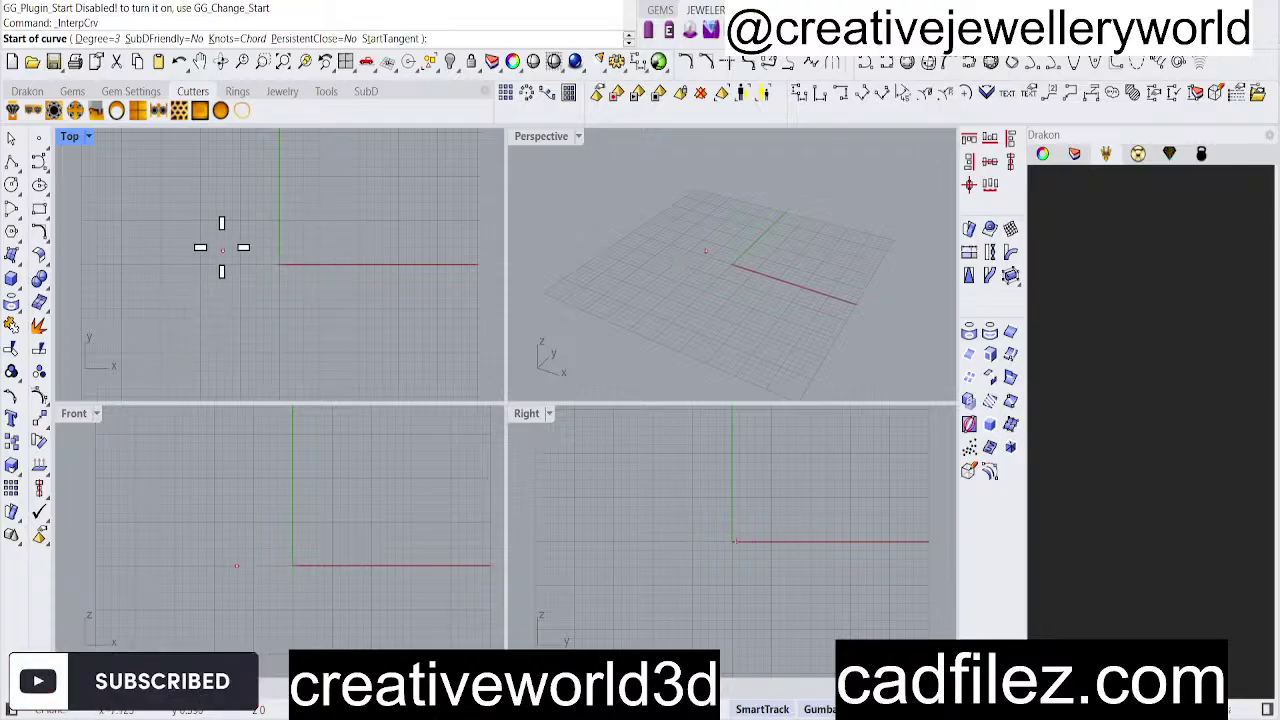
pyautogui.click(276, 221)
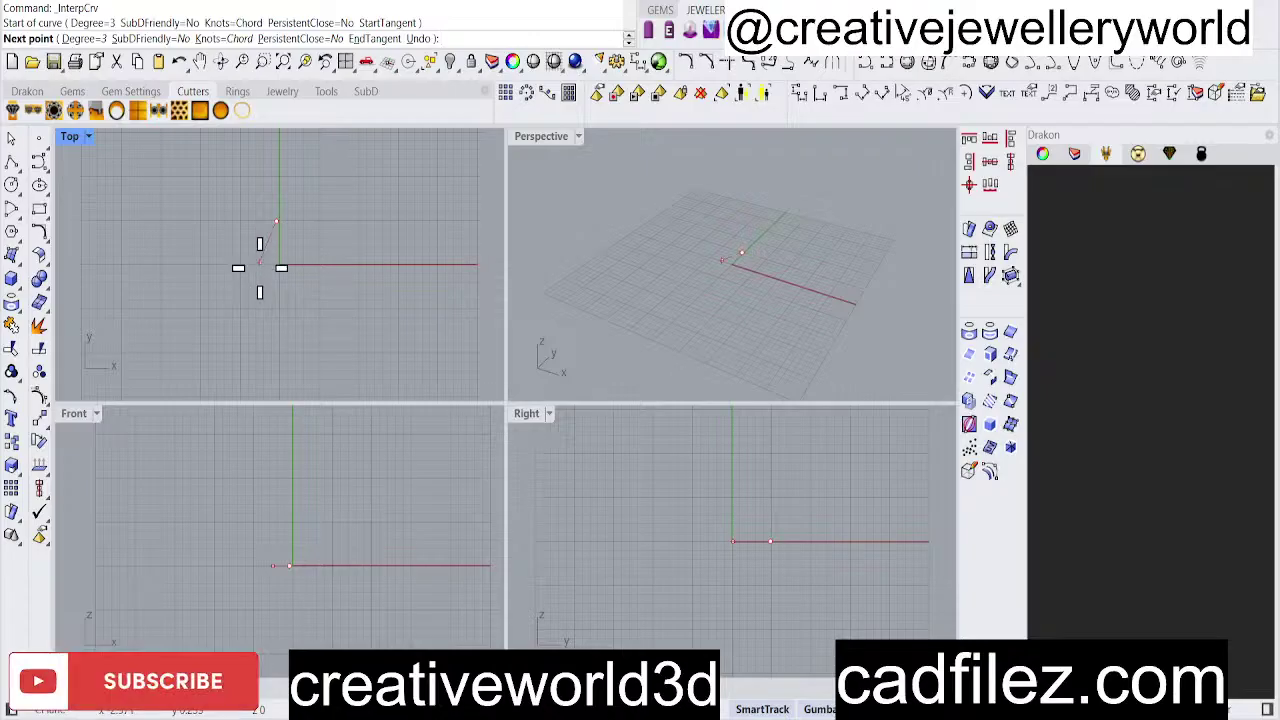
pyautogui.click(260, 259)
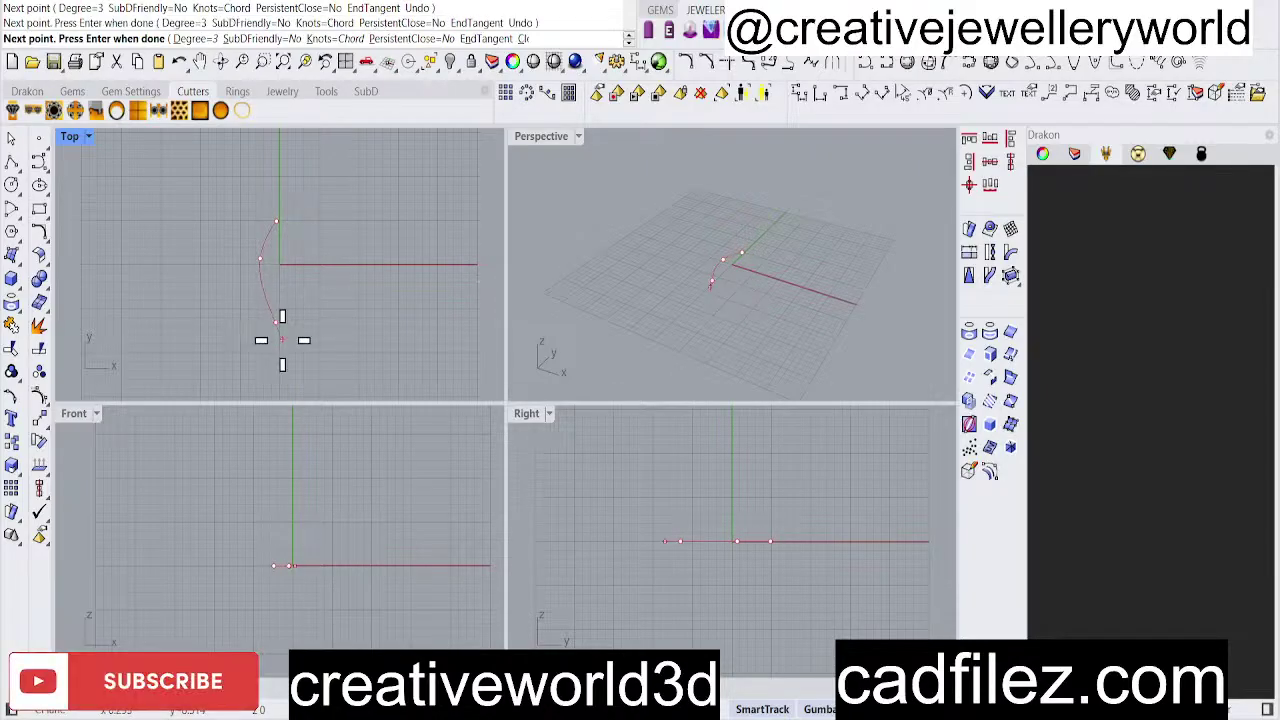
pyautogui.click(280, 336)
pyautogui.press('Return')
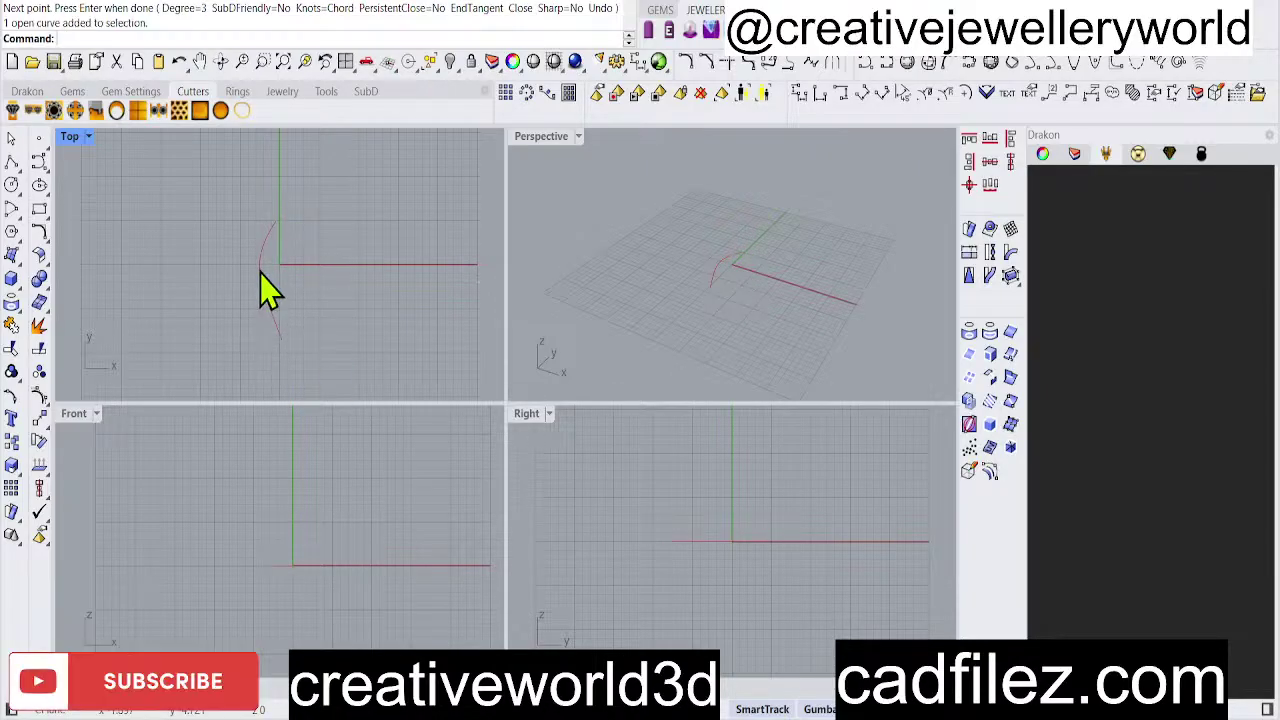
pyautogui.click(260, 273)
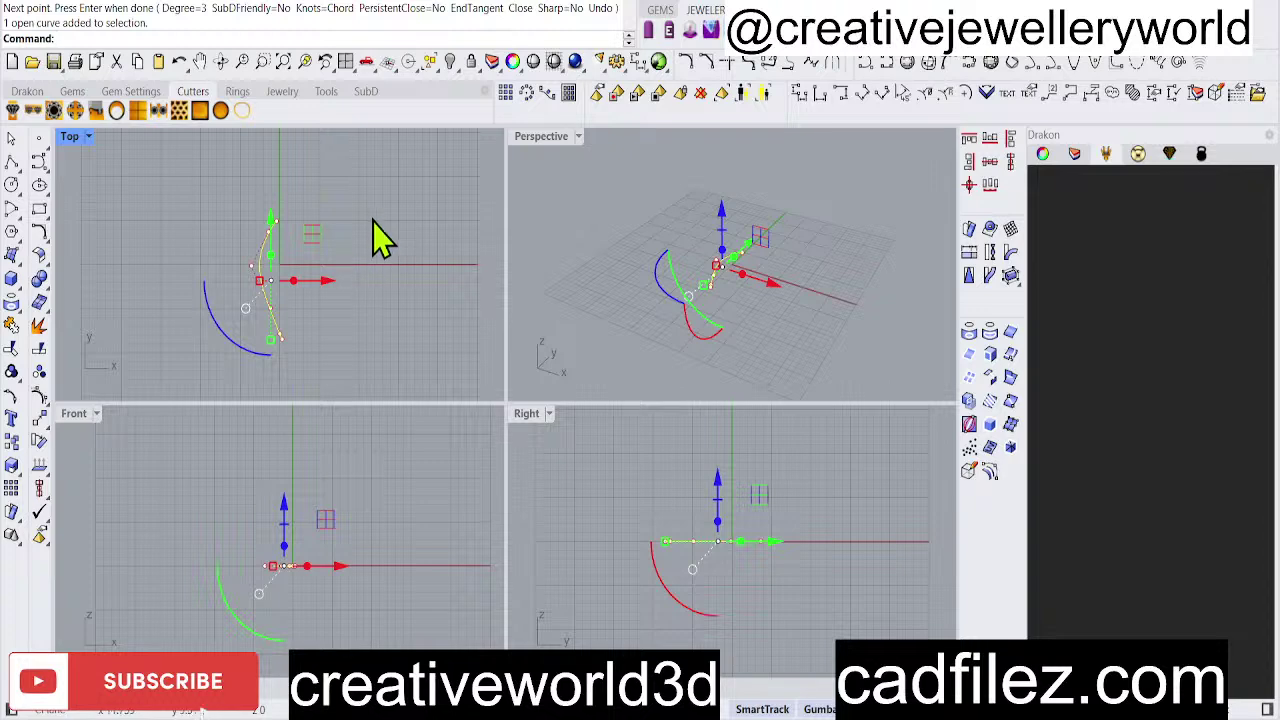
# Draw a degree 1 interpolated curve as an angular zigzag to the right of the first curve in the Top view.
pyautogui.press('Return')
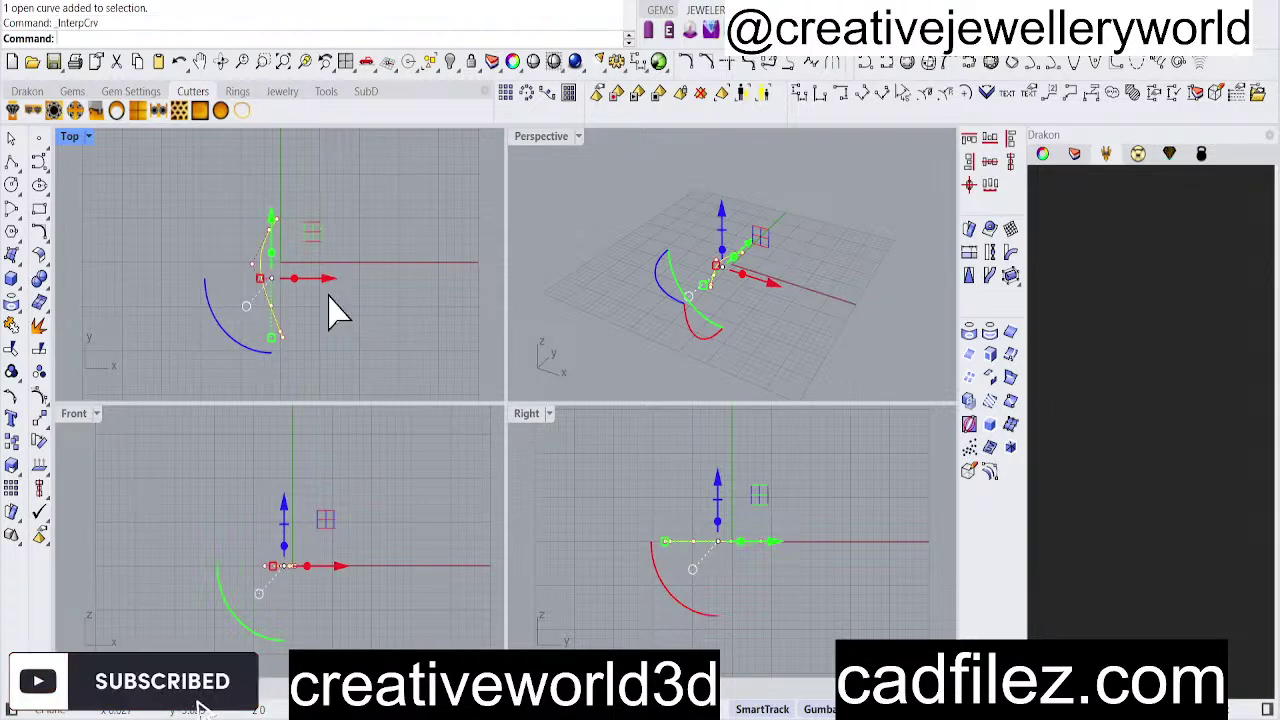
pyautogui.click(92, 38)
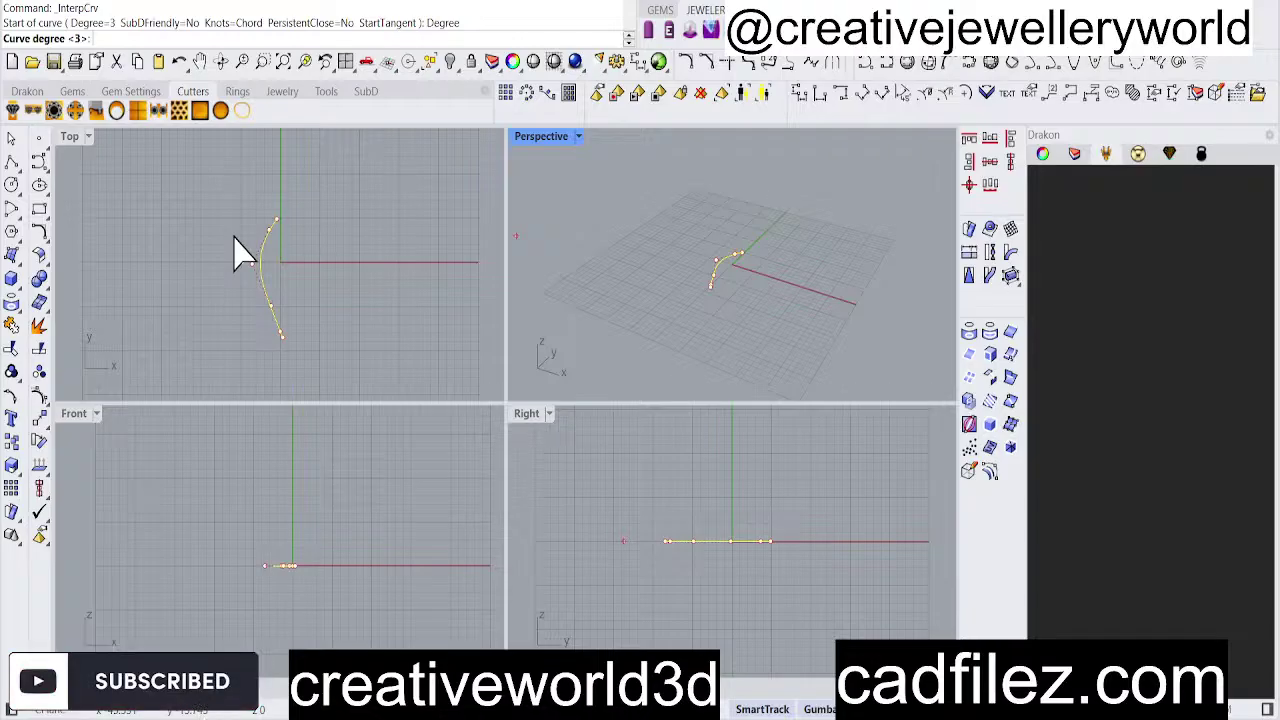
pyautogui.write('2')
pyautogui.press('BackSpace')
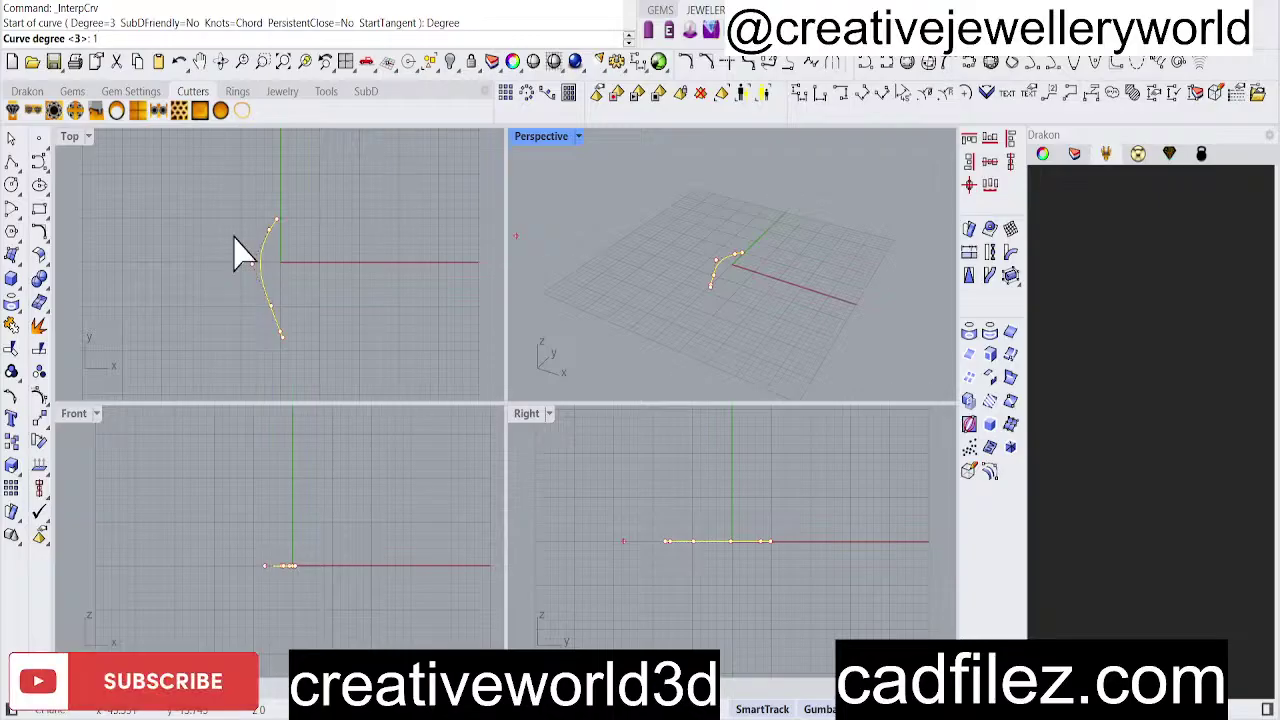
pyautogui.press('BackSpace')
pyautogui.press('Return')
pyautogui.click(100, 39)
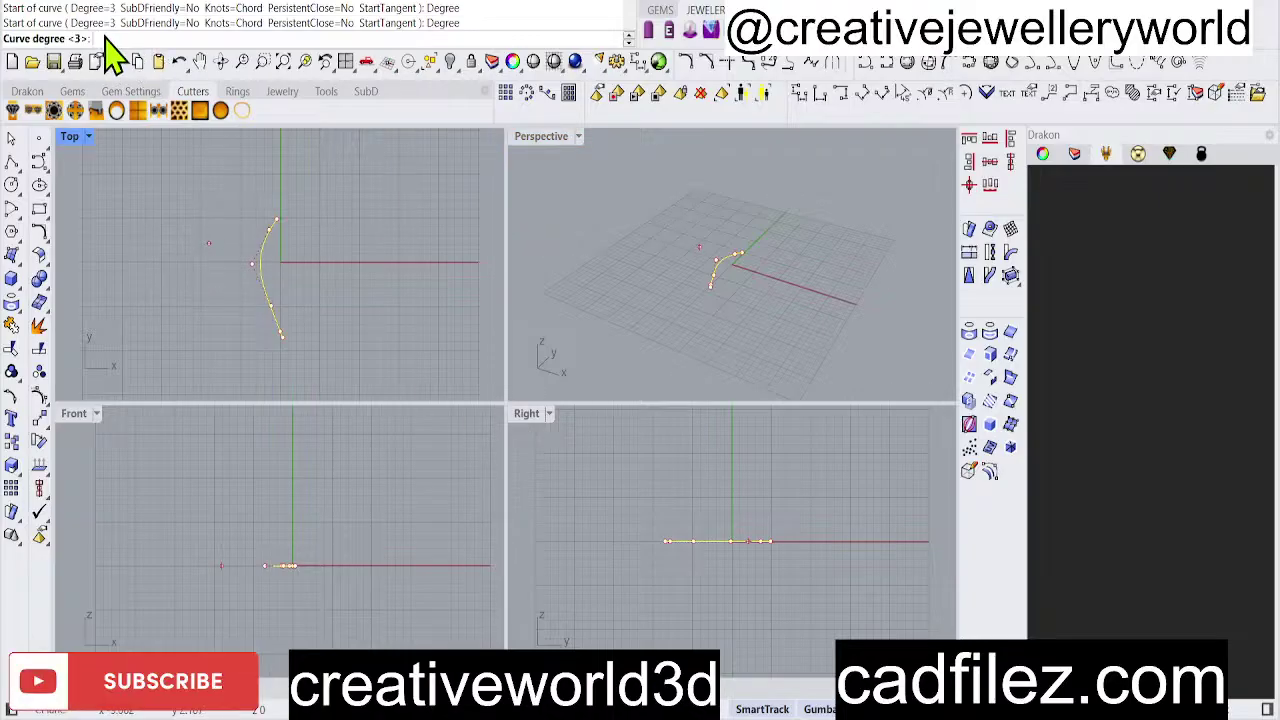
pyautogui.write('1')
pyautogui.press('Return')
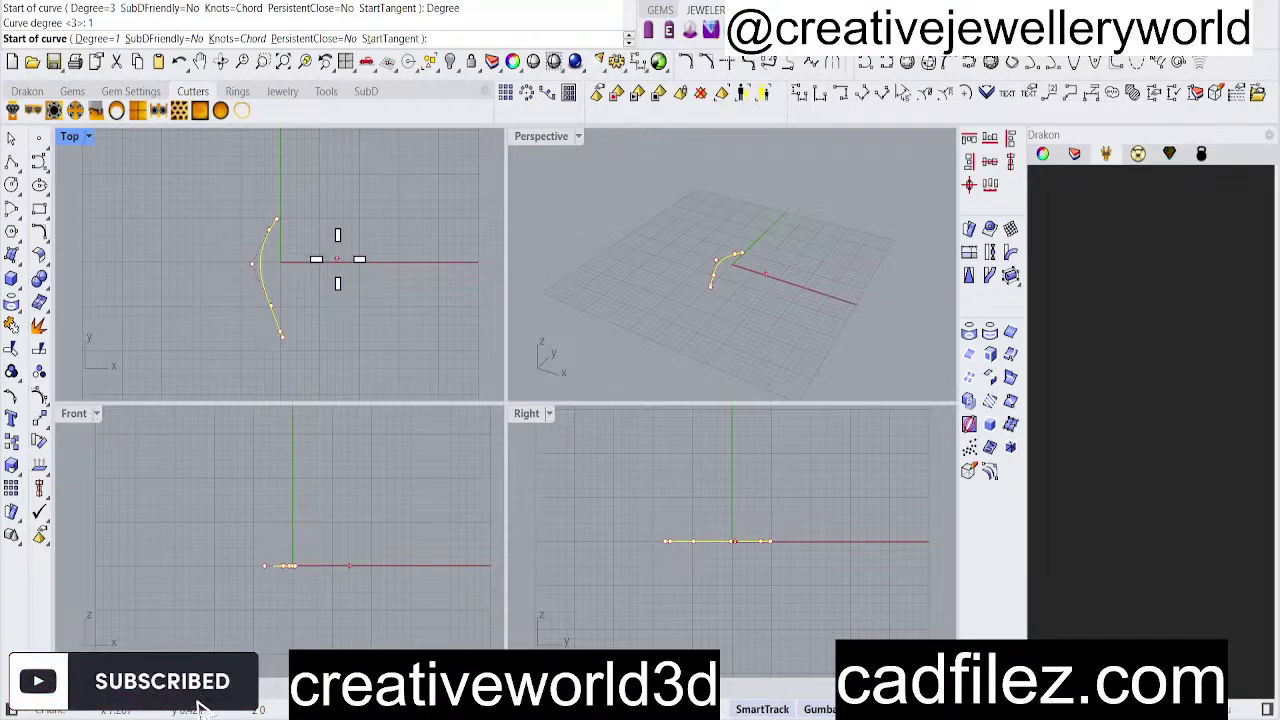
pyautogui.click(361, 200)
pyautogui.click(333, 258)
pyautogui.click(362, 307)
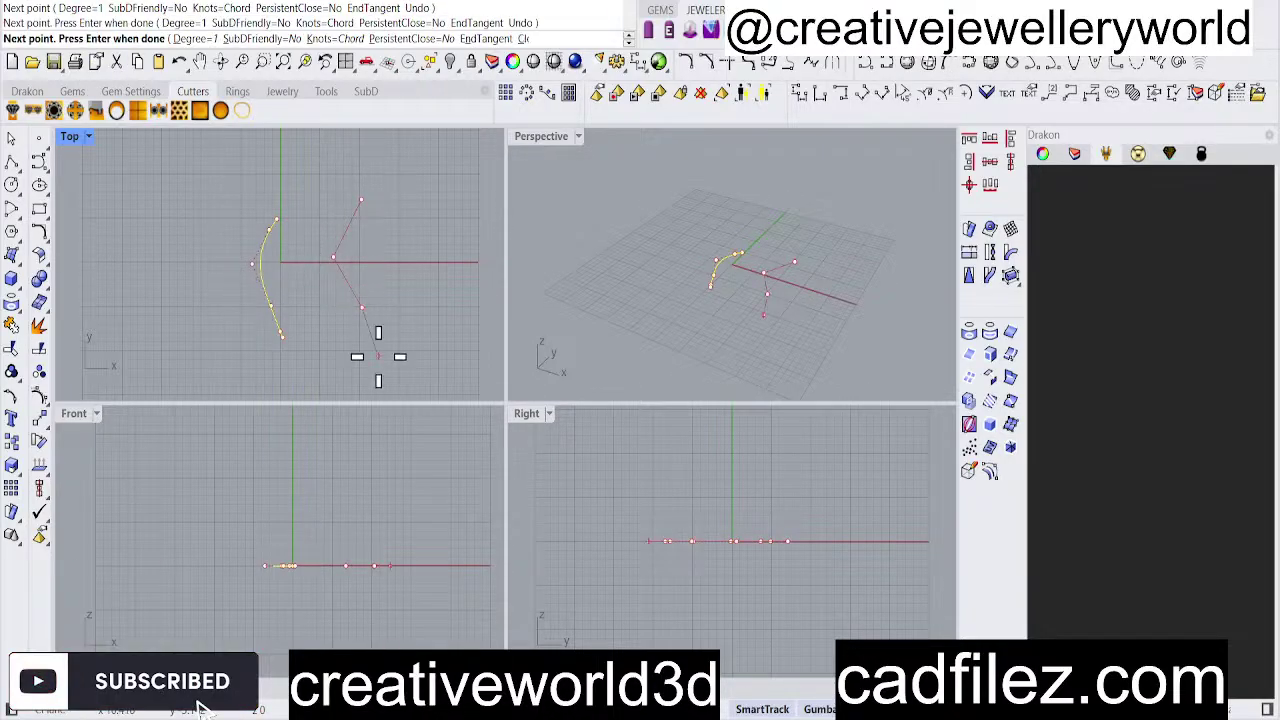
pyautogui.click(378, 354)
pyautogui.press('Return')
# Draw a wavy degree 2 interpolated curve to the right of the zigzag in the Top view.
pyautogui.press('Return')
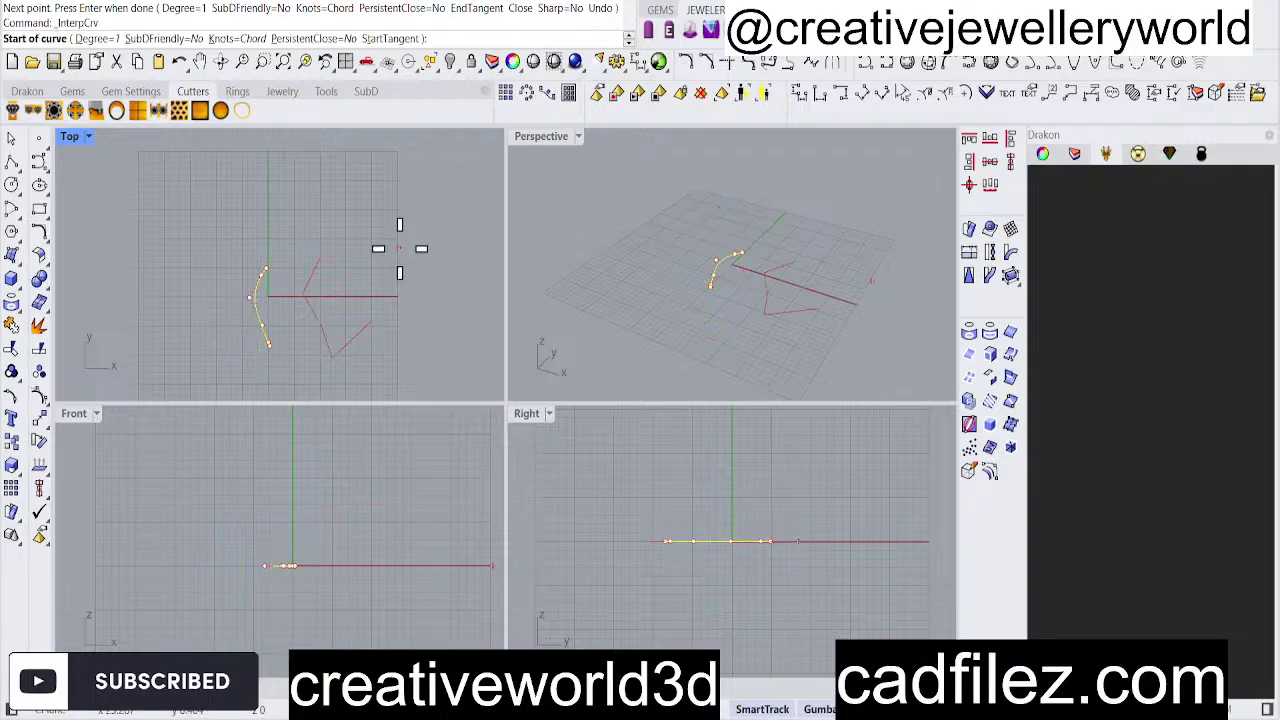
pyautogui.click(98, 38)
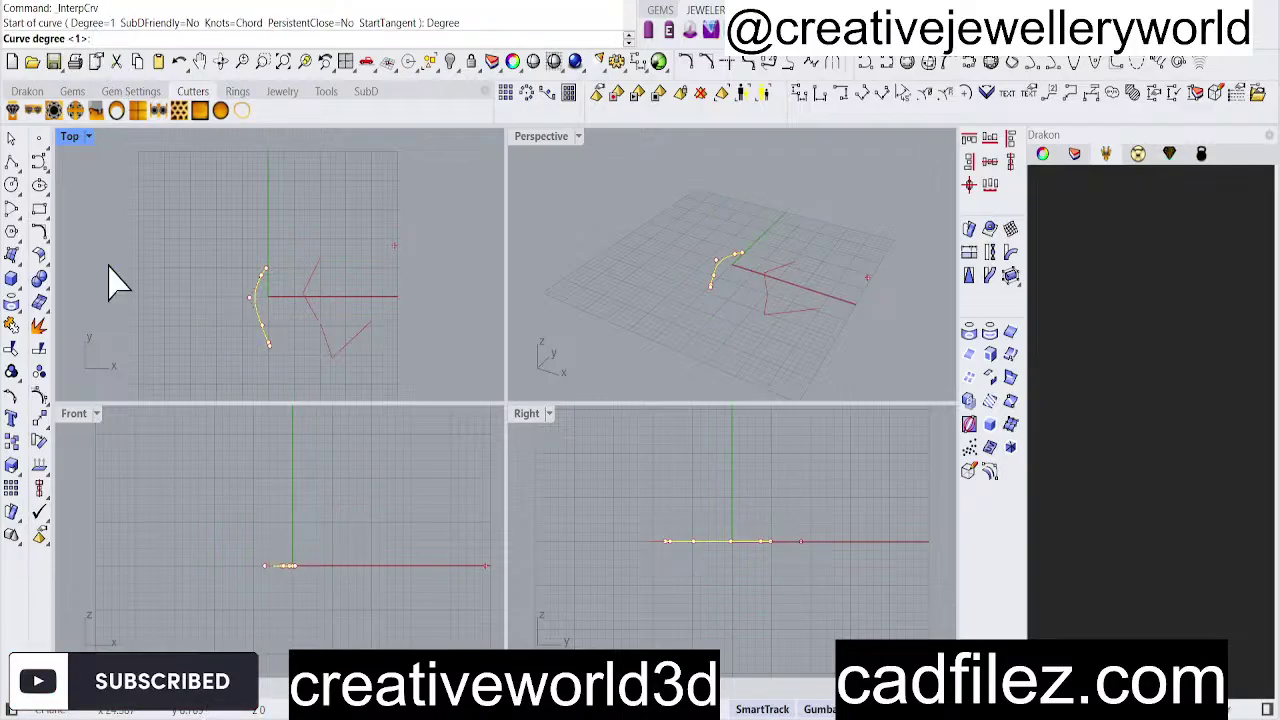
pyautogui.write('2')
pyautogui.press('Return')
pyautogui.click(407, 233)
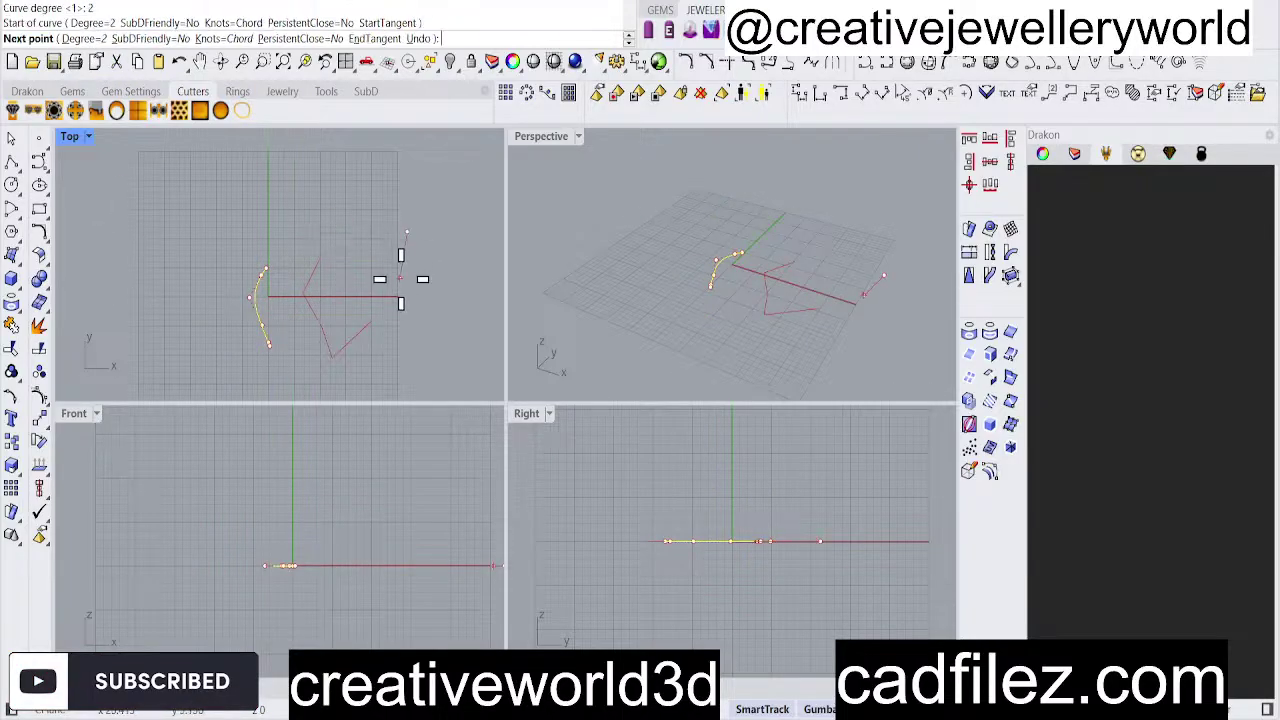
pyautogui.click(401, 279)
pyautogui.click(421, 325)
pyautogui.click(439, 363)
pyautogui.moveTo(449, 286); pyautogui.dragTo(326, 298, button='right')
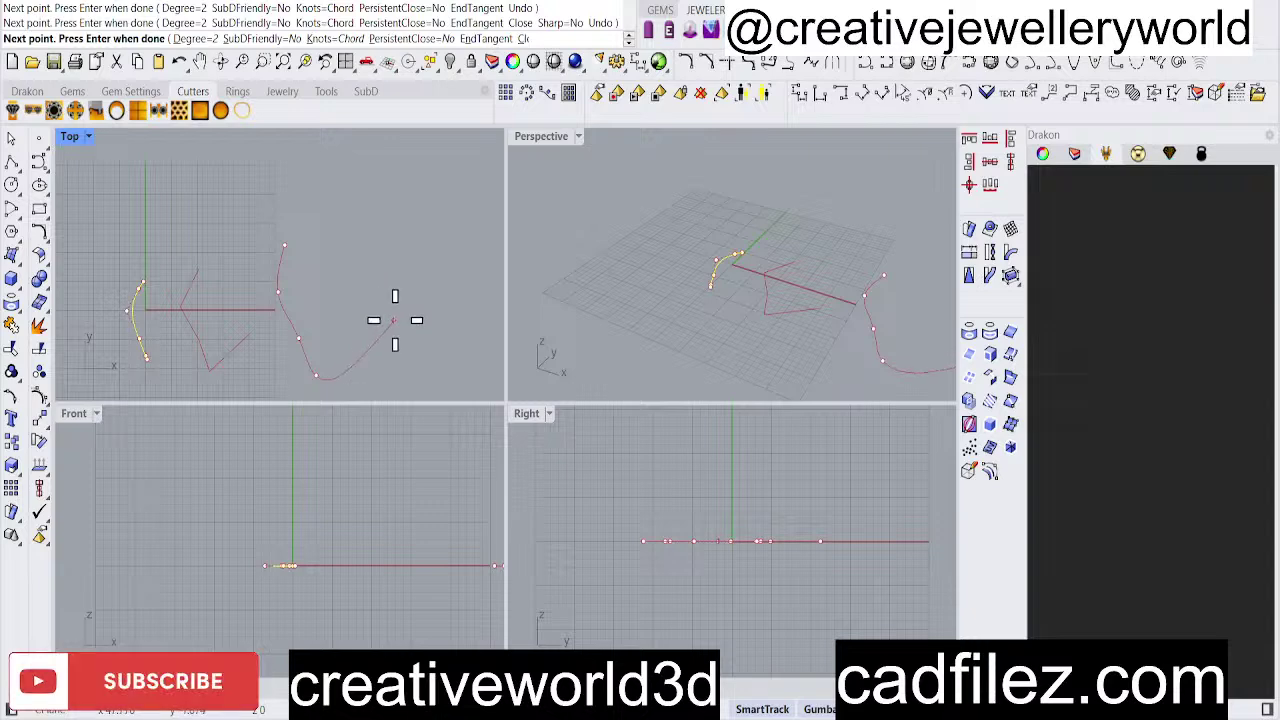
pyautogui.click(393, 320)
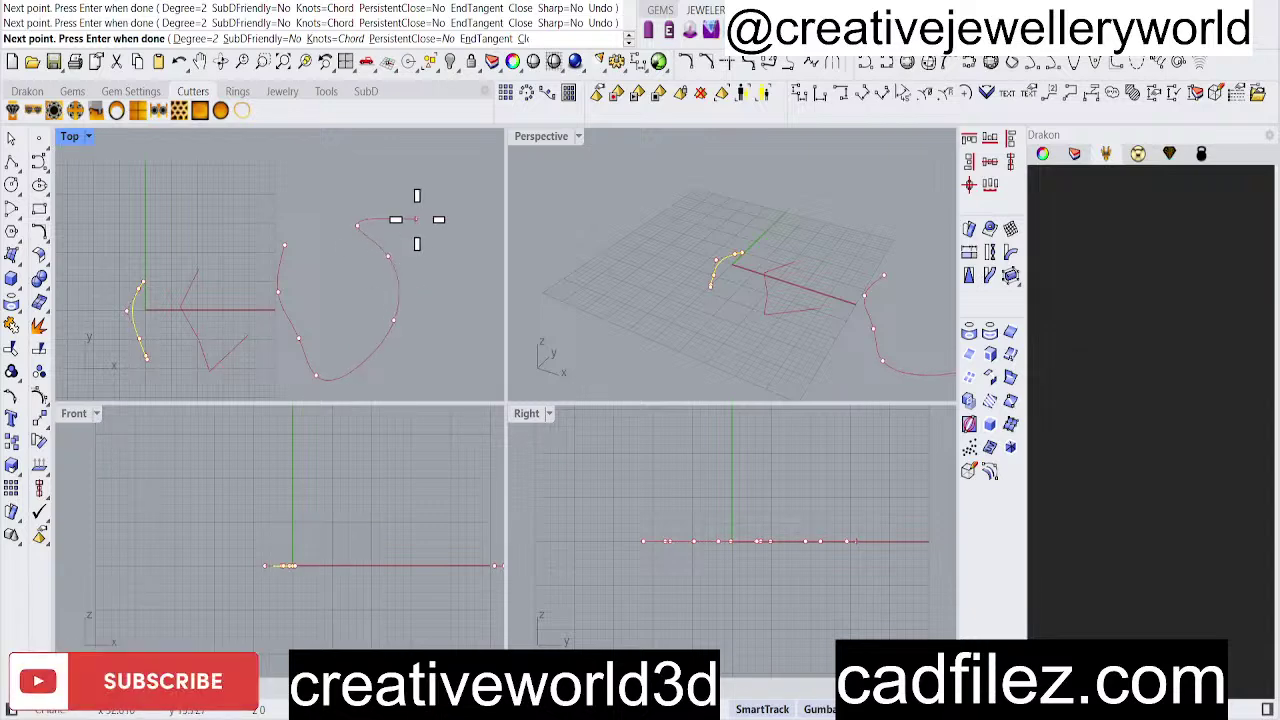
pyautogui.click(401, 228)
# Change the degree of the wavy curve in progress to 3 and finish it.
pyautogui.click(190, 38)
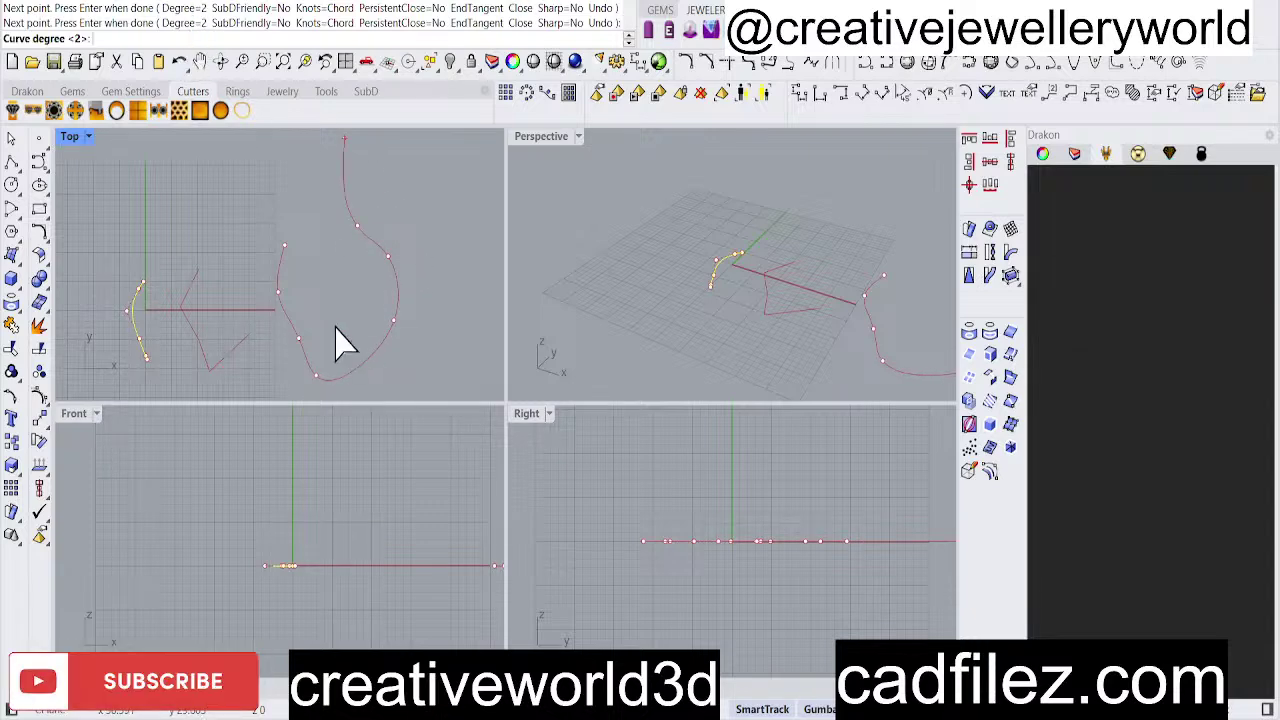
pyautogui.write('3')
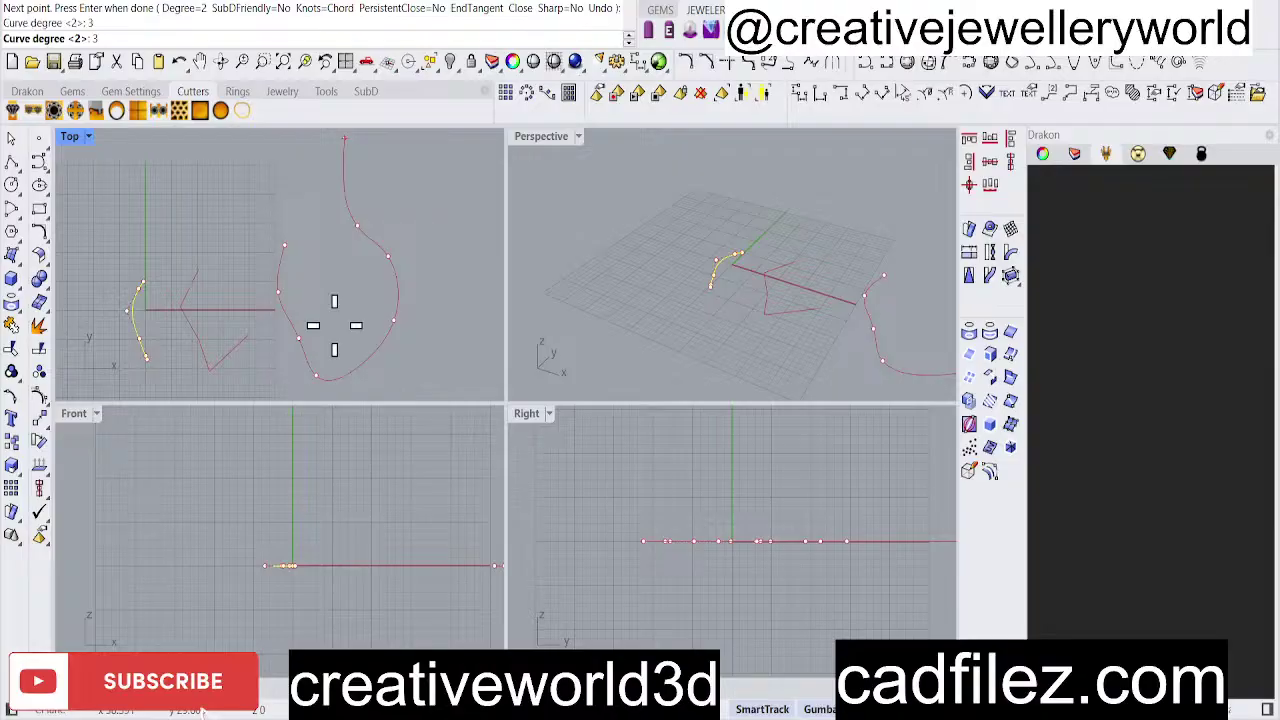
pyautogui.press('Return')
pyautogui.scroll(-3, 307, 324)
pyautogui.press('Return')
# Delete the zigzag and wavy curves, keeping only the first arched curve.
pyautogui.moveTo(387, 325); pyautogui.dragTo(326, 262)
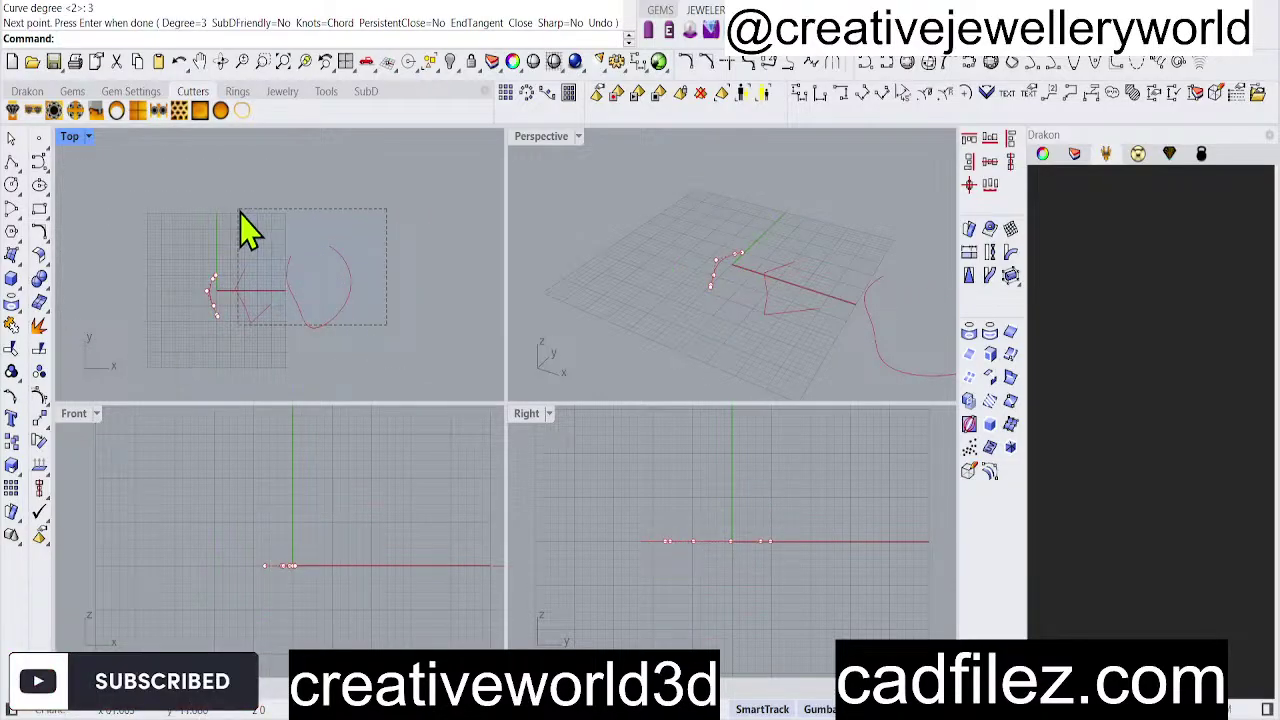
pyautogui.moveTo(240, 214); pyautogui.dragTo(240, 214)
pyautogui.press('Delete')
# Move the arched curve's lower middle control point slightly left in the Top view.
pyautogui.scroll(3, 243, 314)
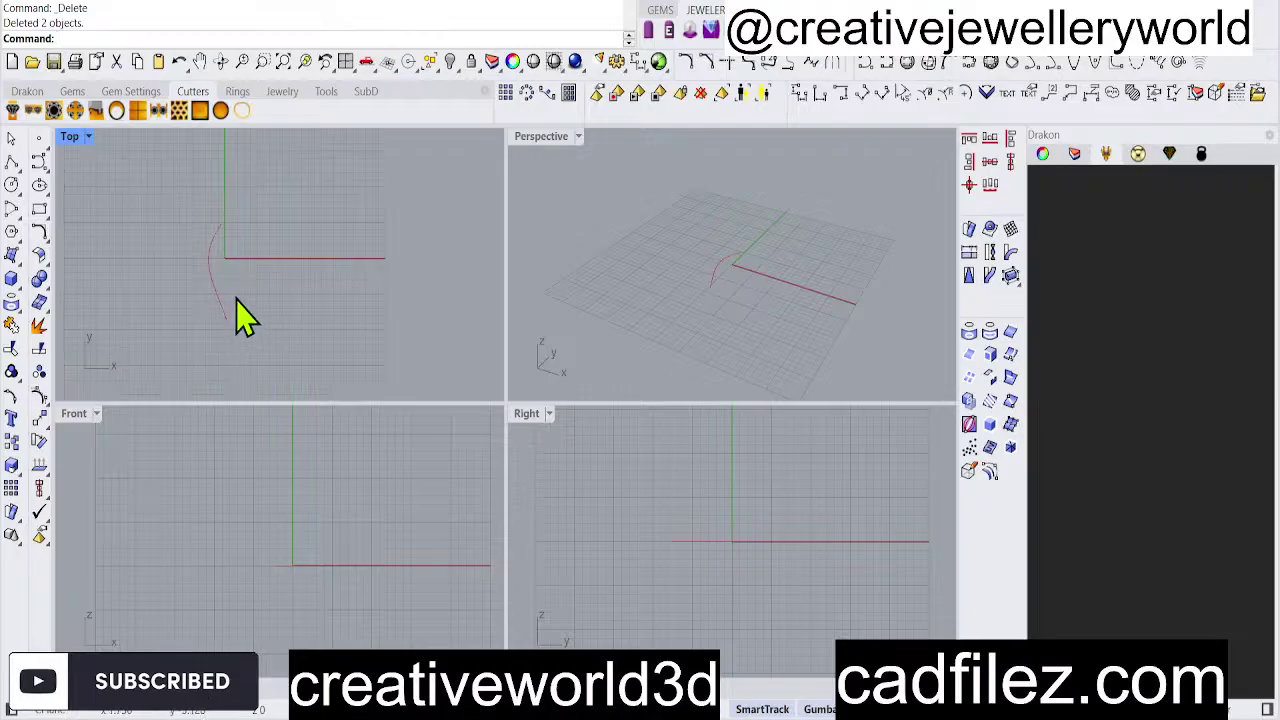
pyautogui.click(244, 318)
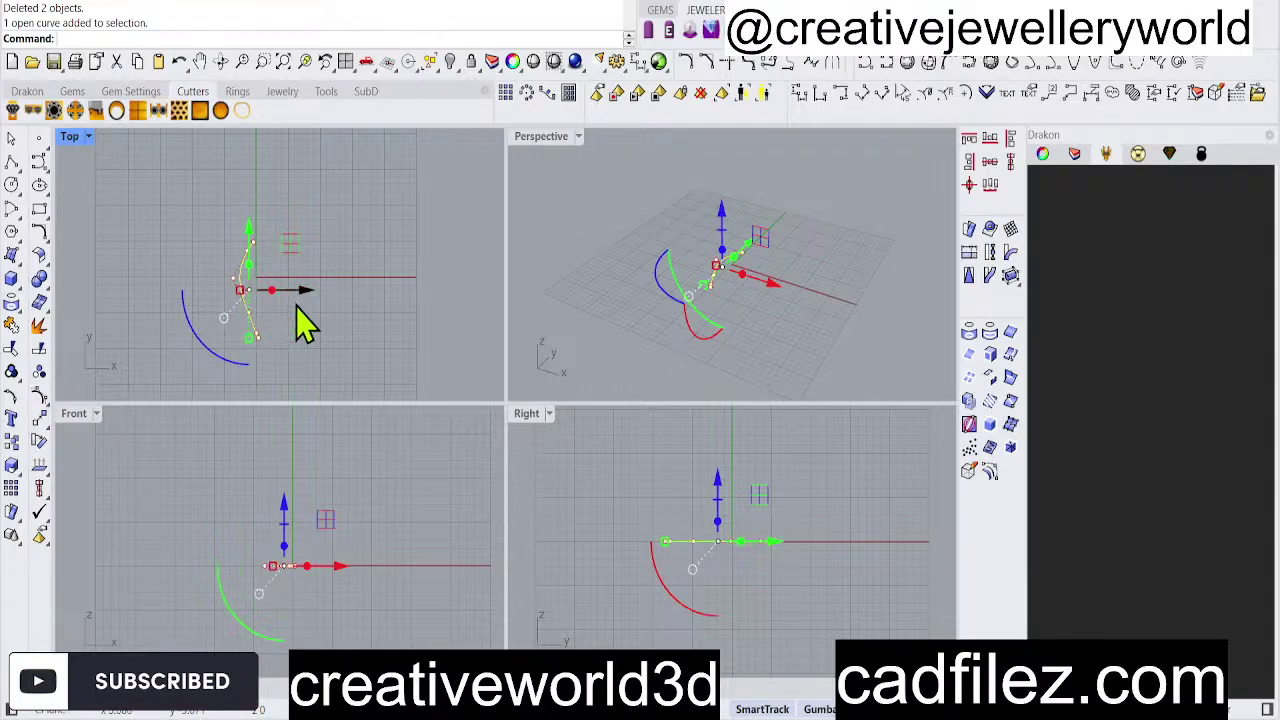
pyautogui.scroll(2, 251, 343)
pyautogui.click(272, 312)
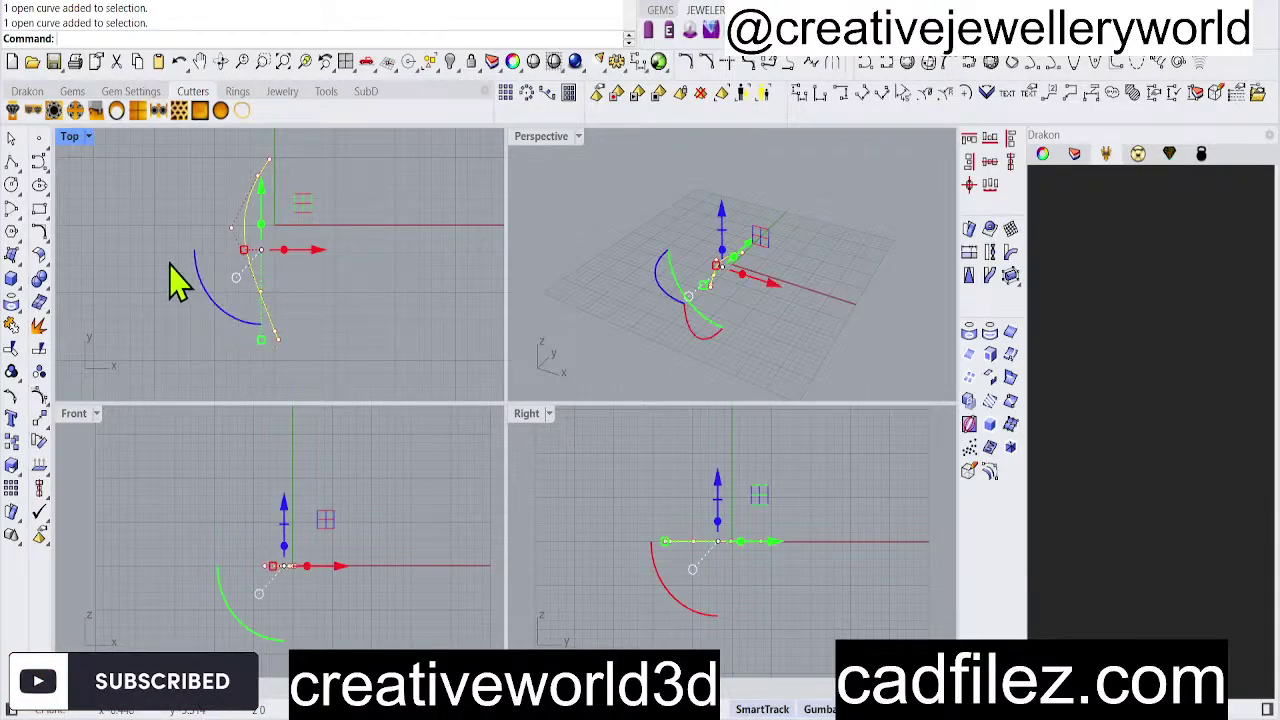
pyautogui.moveTo(167, 268); pyautogui.dragTo(283, 311)
pyautogui.moveTo(305, 238); pyautogui.dragTo(295, 262)
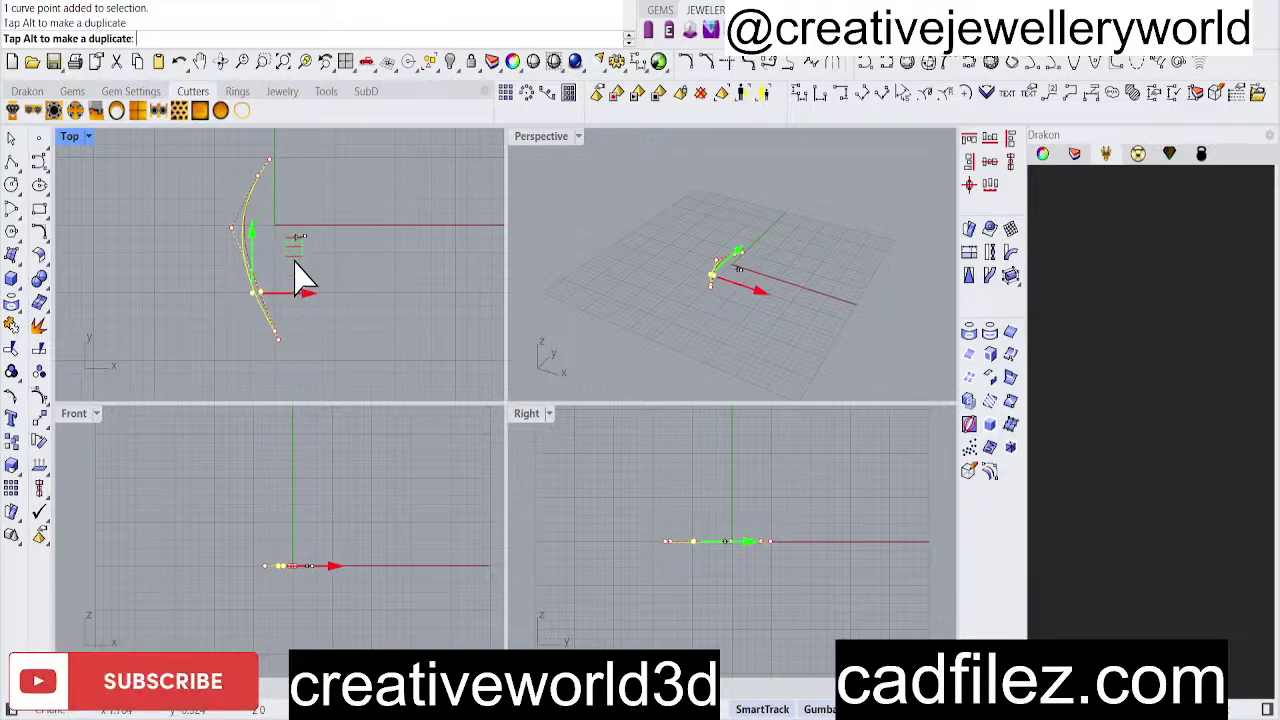
pyautogui.click(318, 325)
# Nudge the control point near the arched curve's upper end slightly up and left.
pyautogui.moveTo(273, 196); pyautogui.dragTo(276, 270, button='right')
pyautogui.click(250, 290)
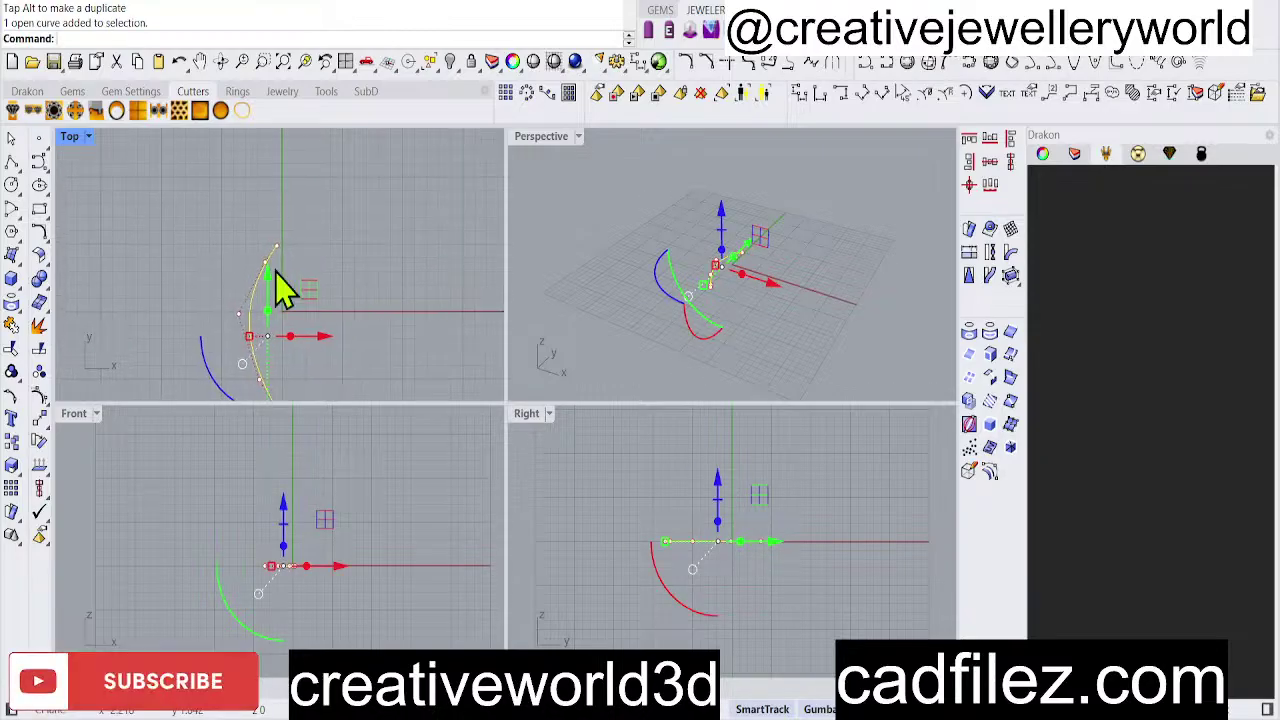
pyautogui.moveTo(251, 248); pyautogui.dragTo(275, 290)
pyautogui.moveTo(306, 221); pyautogui.dragTo(304, 216)
# Shift the arched curve's lower control point farther left to round out its bend.
pyautogui.moveTo(317, 349); pyautogui.dragTo(323, 243, button='right')
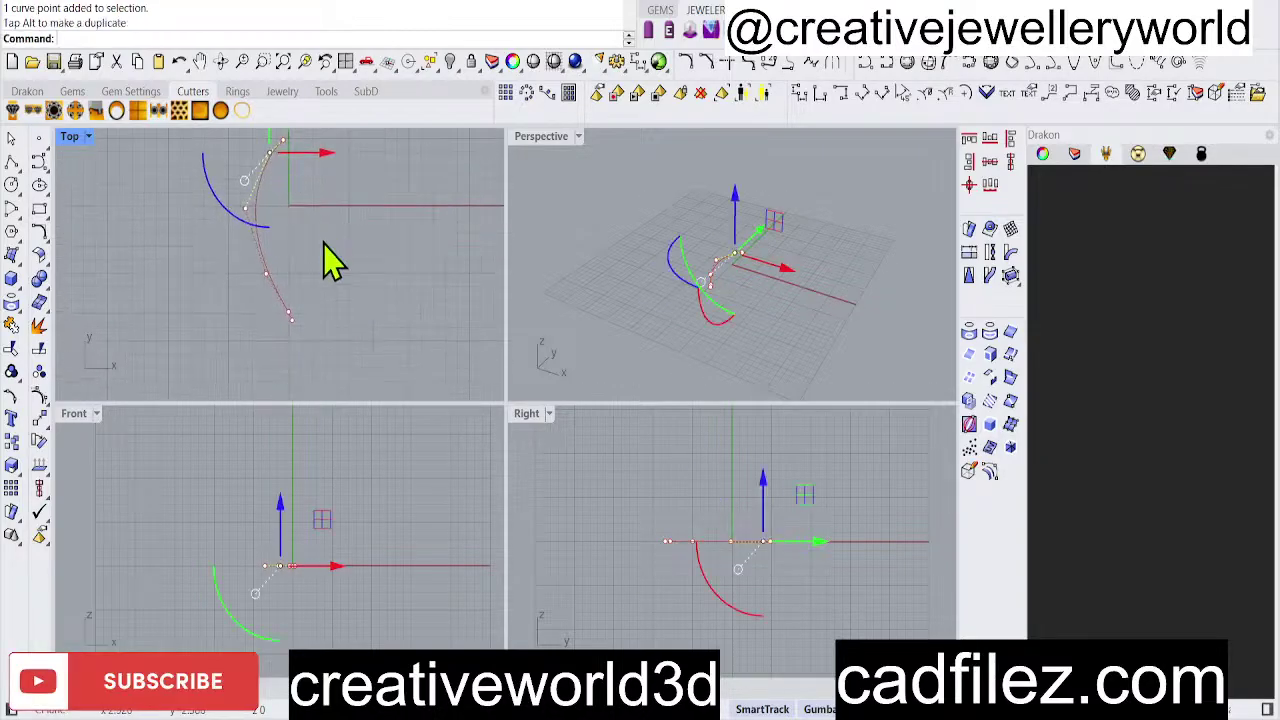
pyautogui.moveTo(209, 271); pyautogui.dragTo(286, 329)
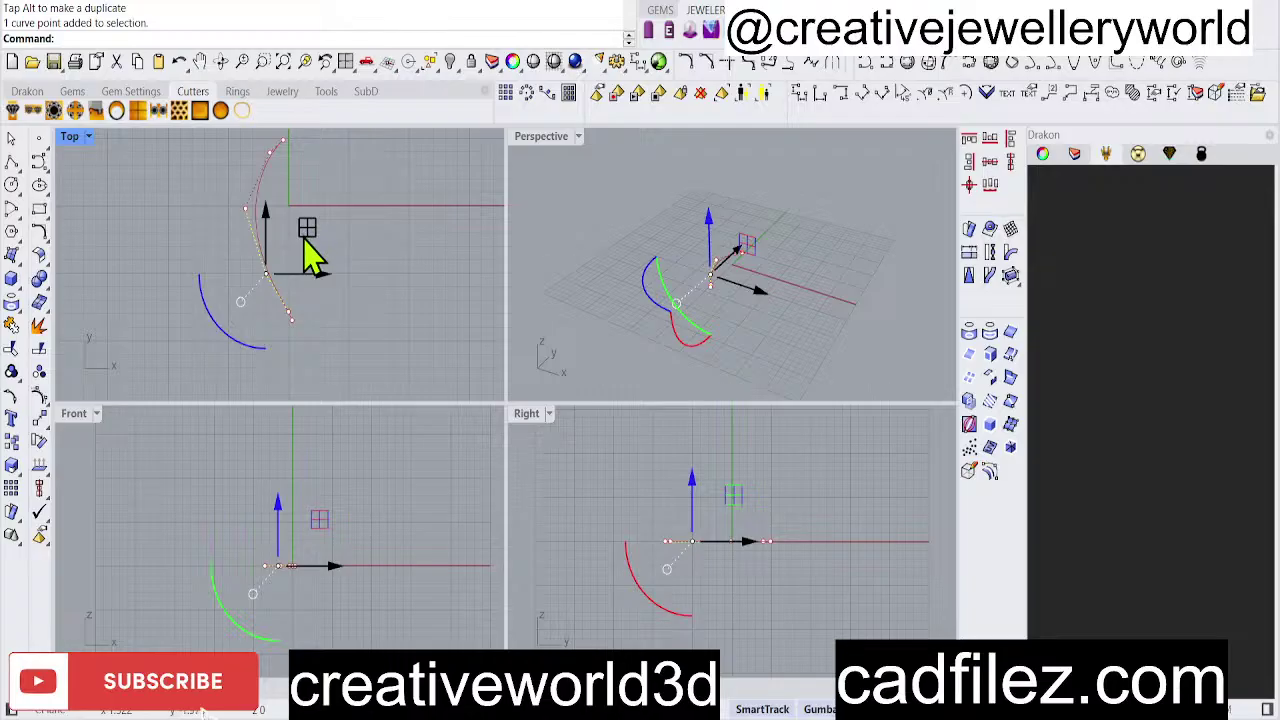
pyautogui.moveTo(304, 240); pyautogui.dragTo(300, 237)
pyautogui.click(322, 338)
# Try rebuilding the arched curve with a dense row of control points, and undo the rebuild.
pyautogui.moveTo(292, 321); pyautogui.dragTo(286, 298, button='right')
pyautogui.click(290, 319)
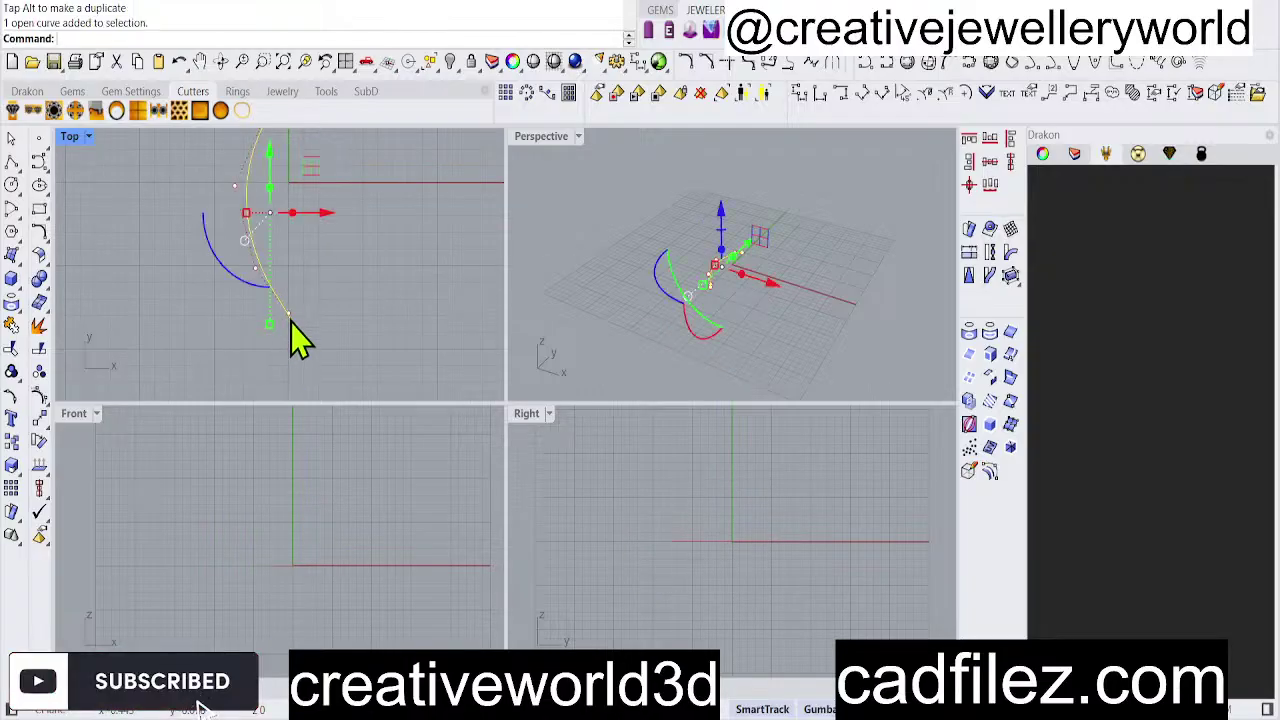
pyautogui.scroll(-5, 291, 320)
pyautogui.write('rebuild')
pyautogui.press('Return')
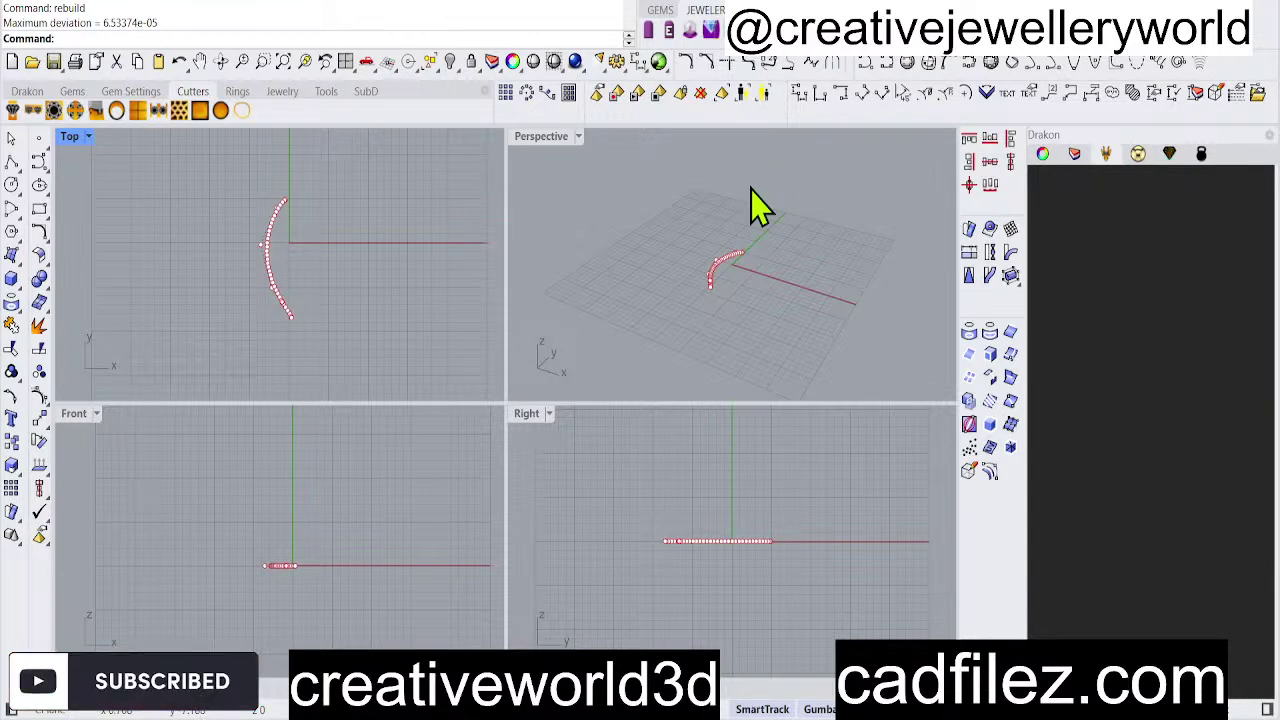
pyautogui.hotkey('ctrl', 'z')
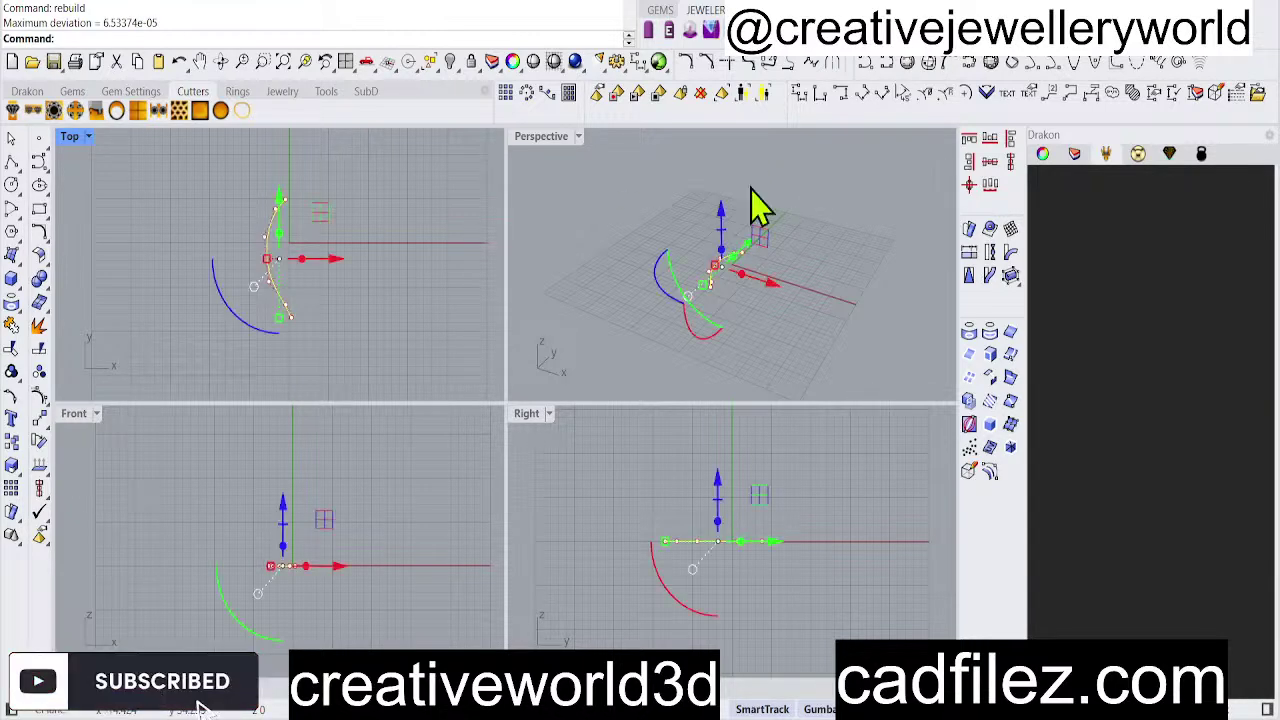
# Rebuild the arched curve with fewer control points, reducing it to five.
pyautogui.click(385, 328)
pyautogui.scroll(6, 323, 270)
pyautogui.click(242, 321)
pyautogui.moveTo(276, 322); pyautogui.dragTo(276, 319, button='right')
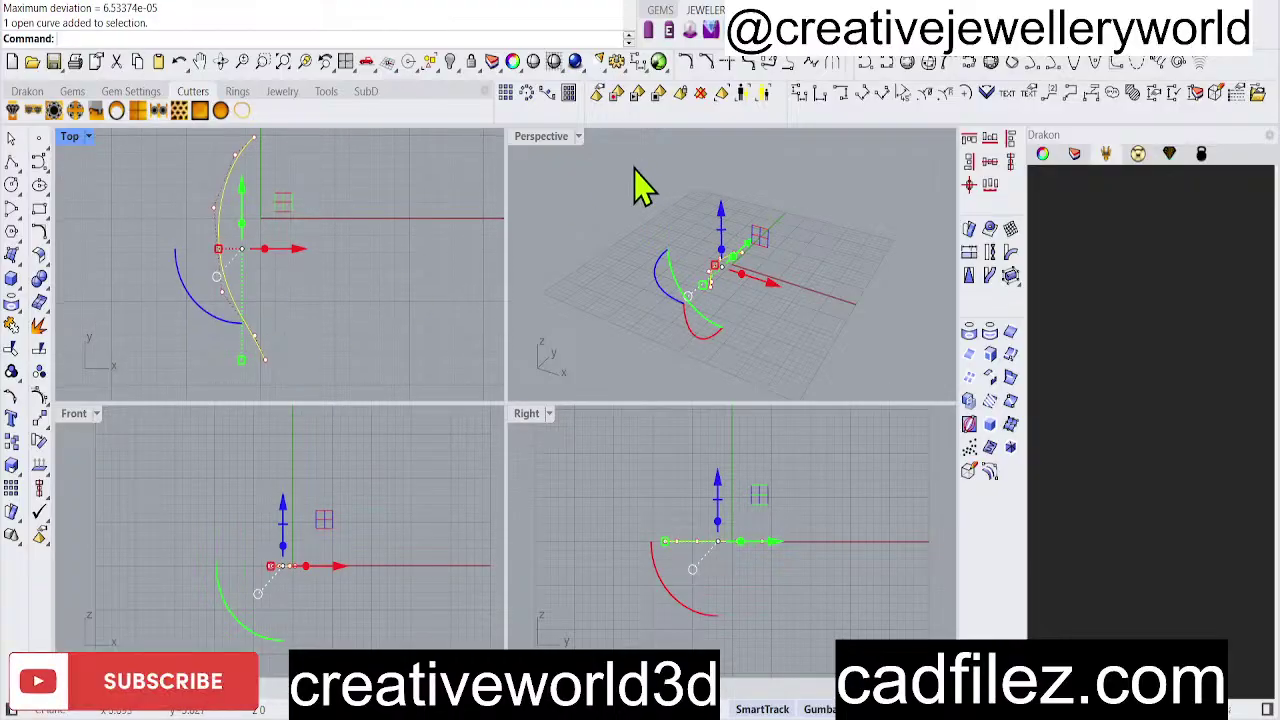
pyautogui.write('re')
pyautogui.press('Return')
pyautogui.press('Return')
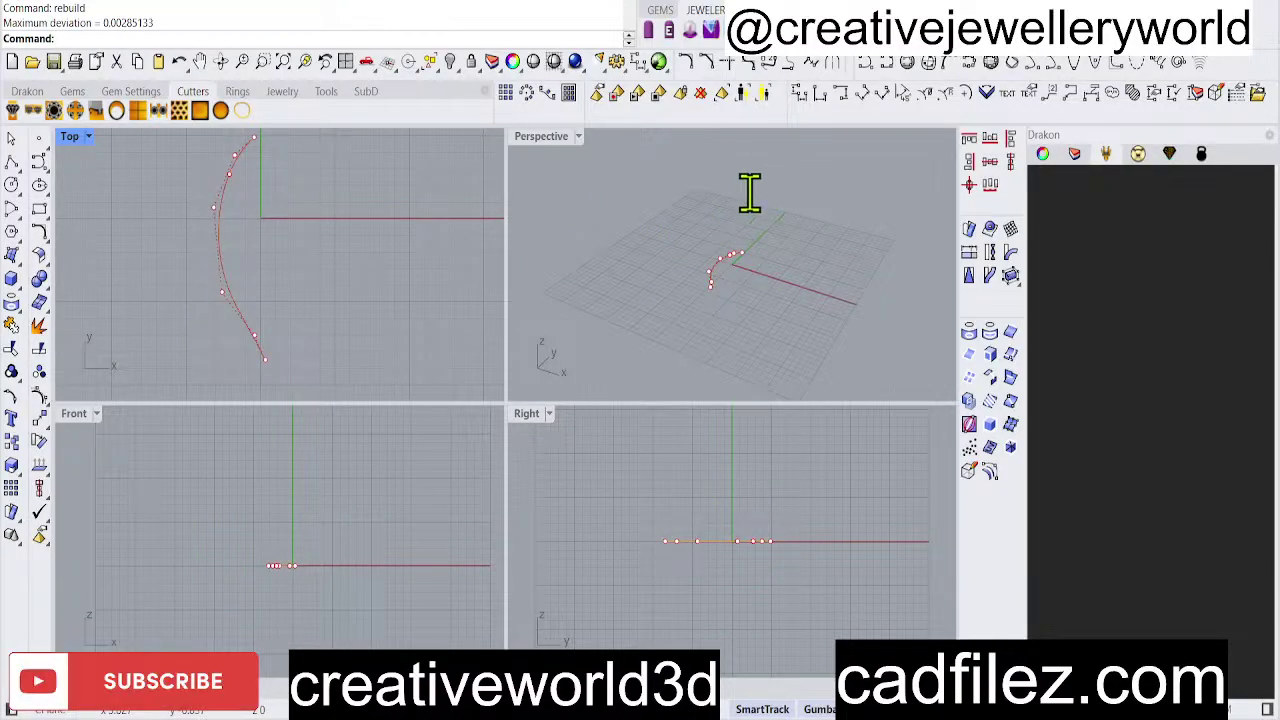
pyautogui.click(701, 417)
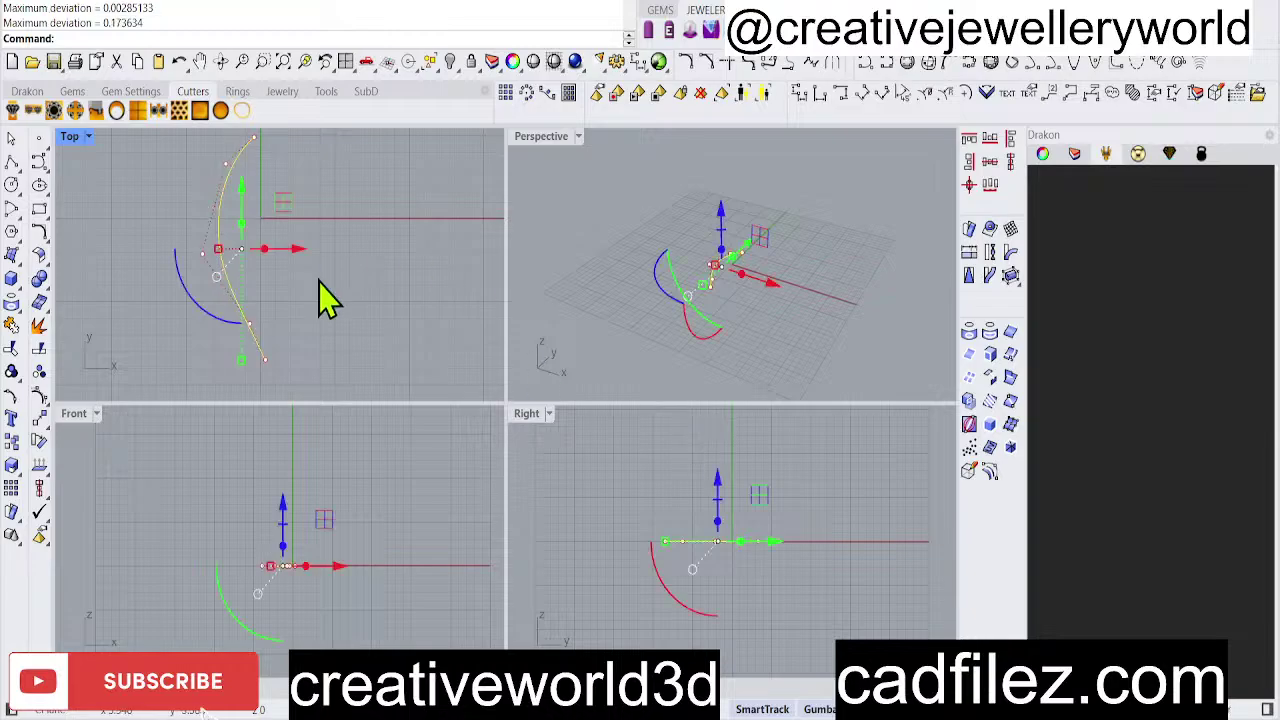
# Adjust the rebuilt curve's lower control point and rotate the whole curve slightly clockwise in the Top view.
pyautogui.moveTo(152, 300); pyautogui.dragTo(277, 357)
pyautogui.moveTo(288, 285)
pyautogui.mouseDown()
pyautogui.moveTo(371, 280)
pyautogui.moveTo(300, 285)
pyautogui.mouseUp()
pyautogui.click(254, 286)
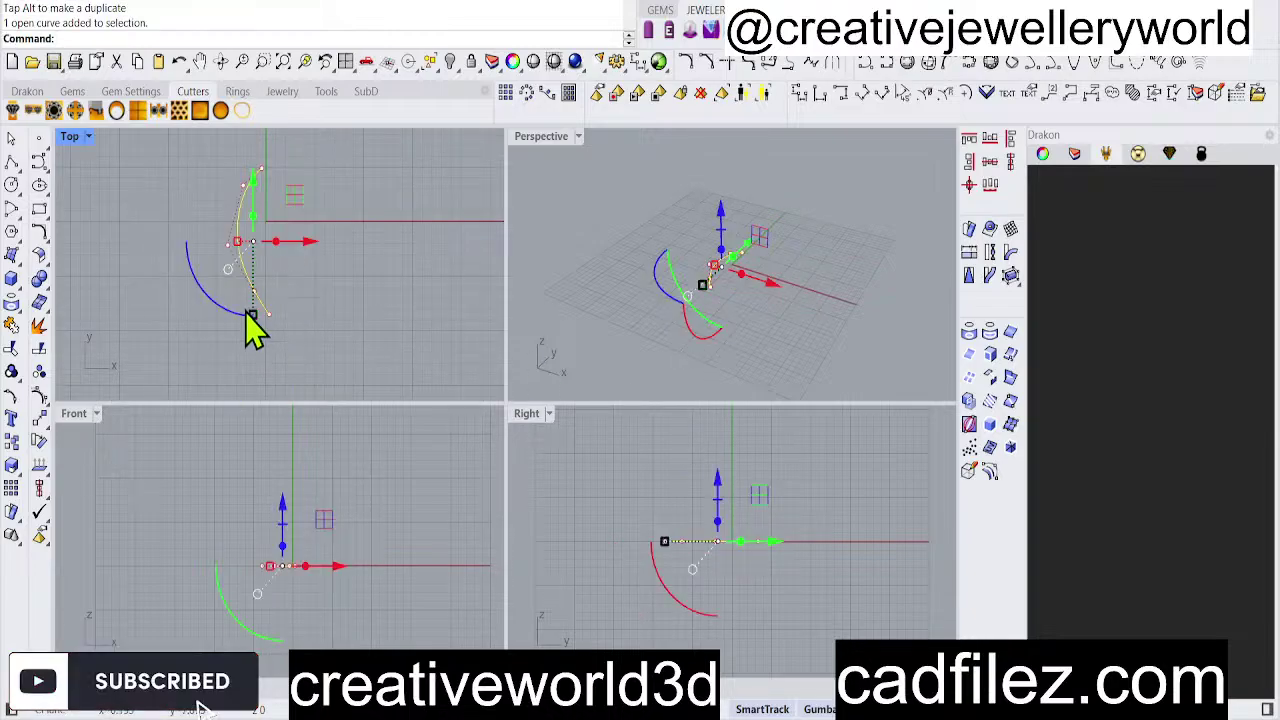
pyautogui.moveTo(224, 307); pyautogui.dragTo(322, 293)
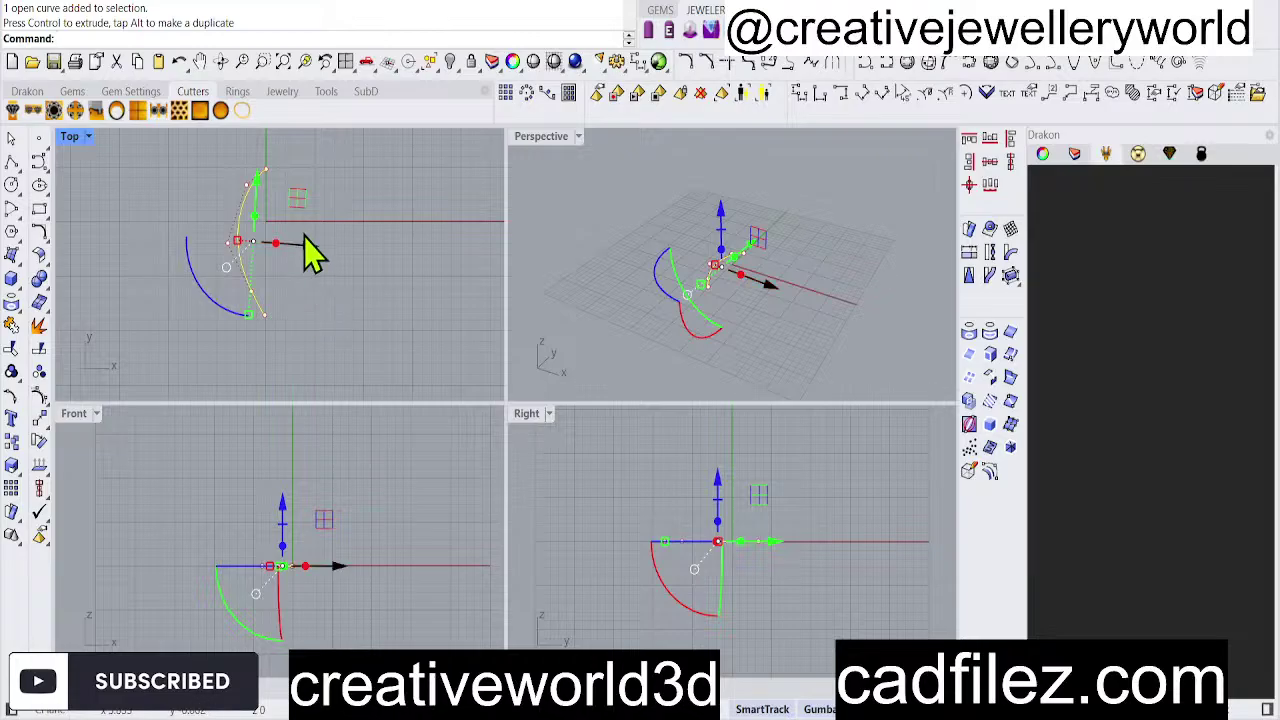
# Mirror a copy of the arched curve about a vertical axis through the origin (0) in the Top view, forming a leaf outline.
pyautogui.write('mirror')
pyautogui.press('Return')
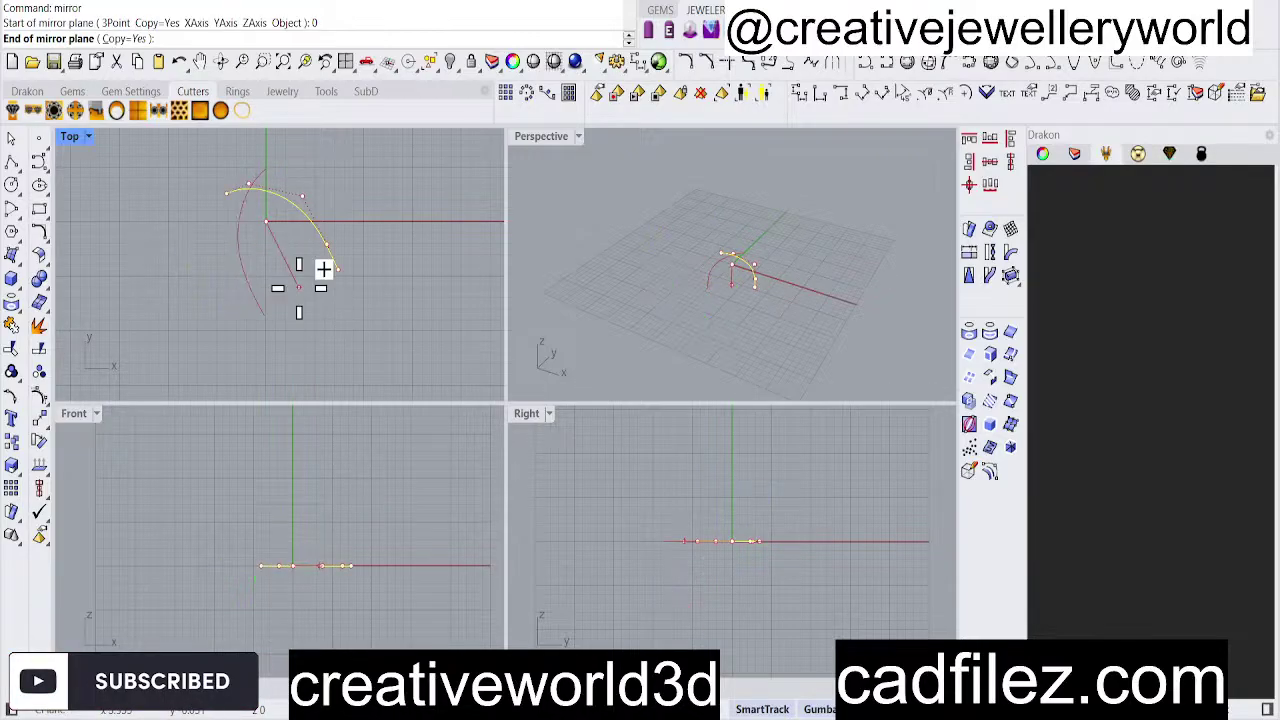
pyautogui.write('0')
pyautogui.press('Return')
pyautogui.click(343, 310)
pyautogui.scroll(2, 238, 245)
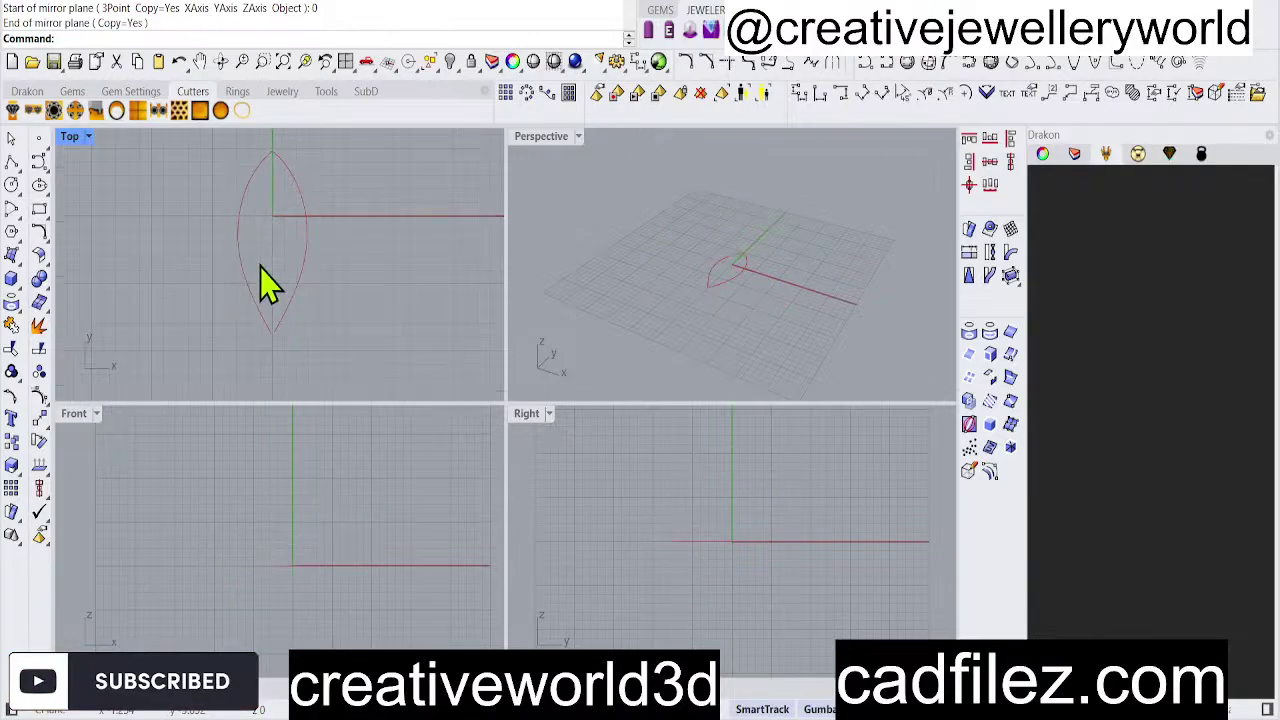
# Nudge the original left curve slightly to refine how the mirrored pair meets at the lower tip.
pyautogui.moveTo(260, 244); pyautogui.dragTo(206, 296)
pyautogui.scroll(6, 280, 221)
pyautogui.moveTo(340, 225); pyautogui.dragTo(338, 145, button='right')
pyautogui.scroll(-3, 322, 220)
pyautogui.moveTo(325, 339); pyautogui.dragTo(321, 334)
pyautogui.click(434, 243)
pyautogui.scroll(-5, 300, 220)
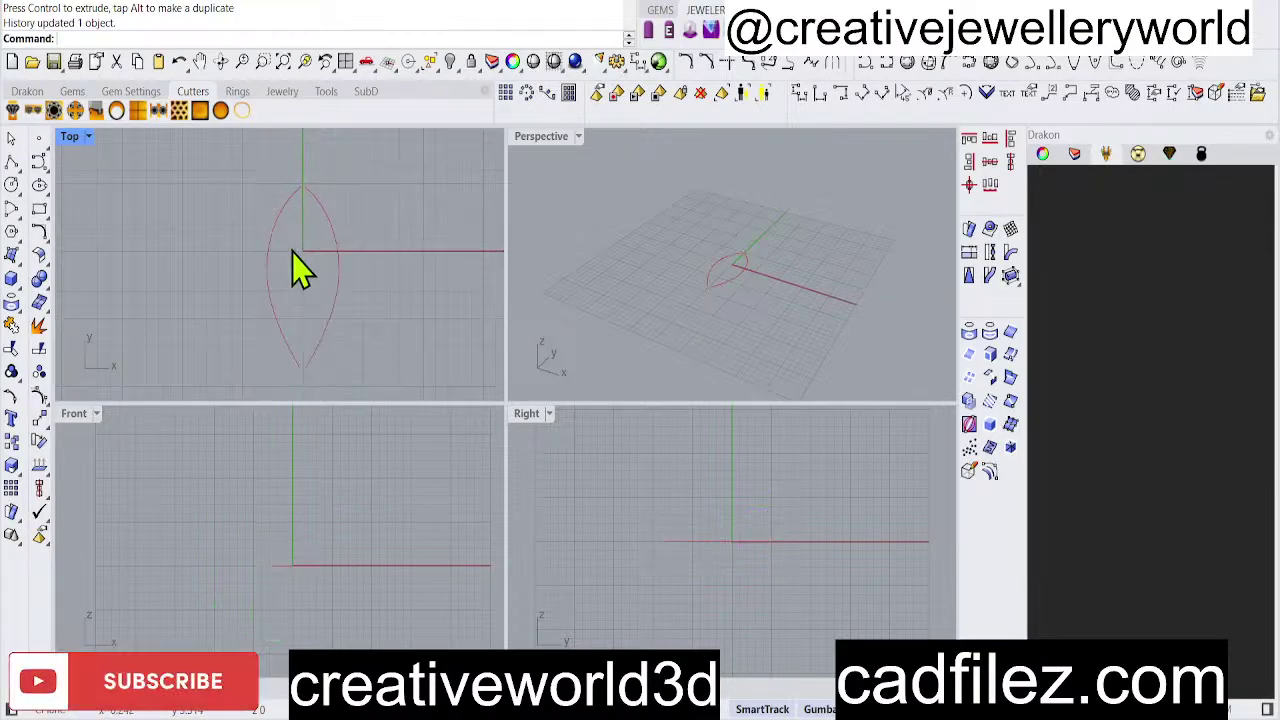
# Move the left curve's lower end point closer to the centre line to narrow the gap at the leaf's tip.
pyautogui.moveTo(350, 275); pyautogui.dragTo(332, 237, button='right')
pyautogui.scroll(2, 303, 228)
pyautogui.scroll(6, 303, 228)
pyautogui.scroll(-8, 303, 228)
pyautogui.scroll(7, 292, 308)
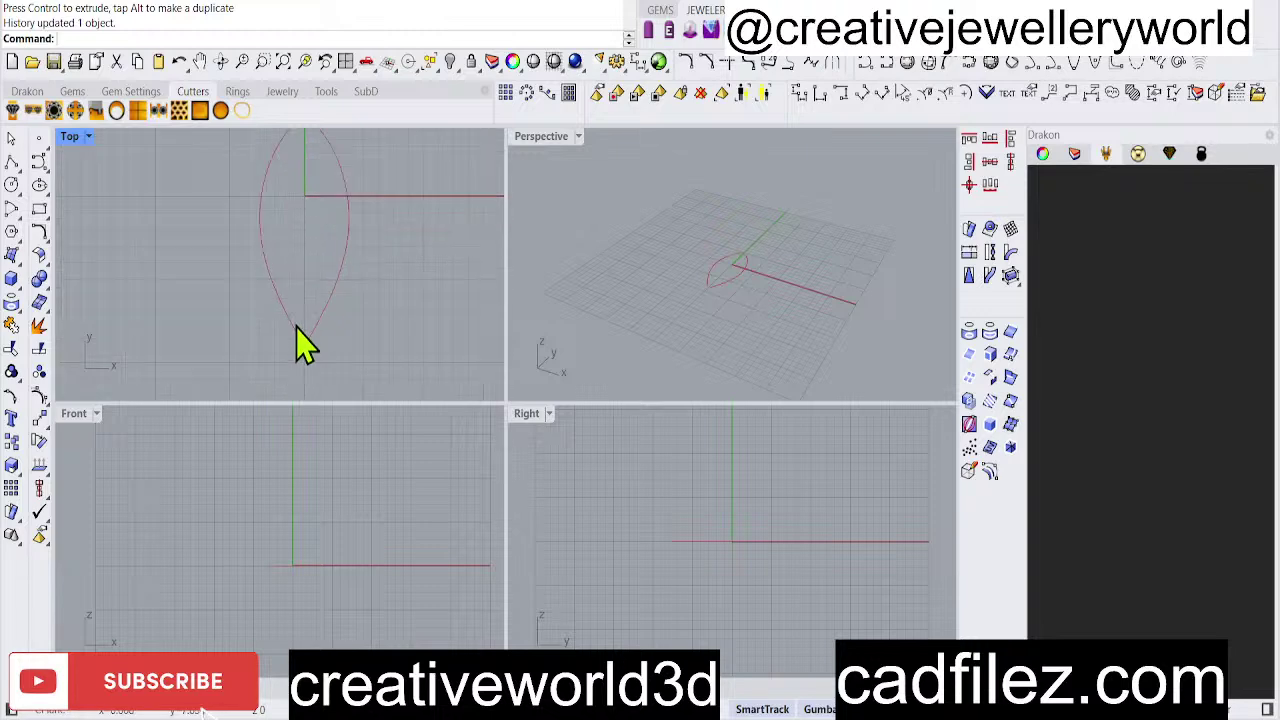
pyautogui.click(293, 327)
pyautogui.scroll(6, 283, 367)
pyautogui.moveTo(298, 316); pyautogui.dragTo(331, 369)
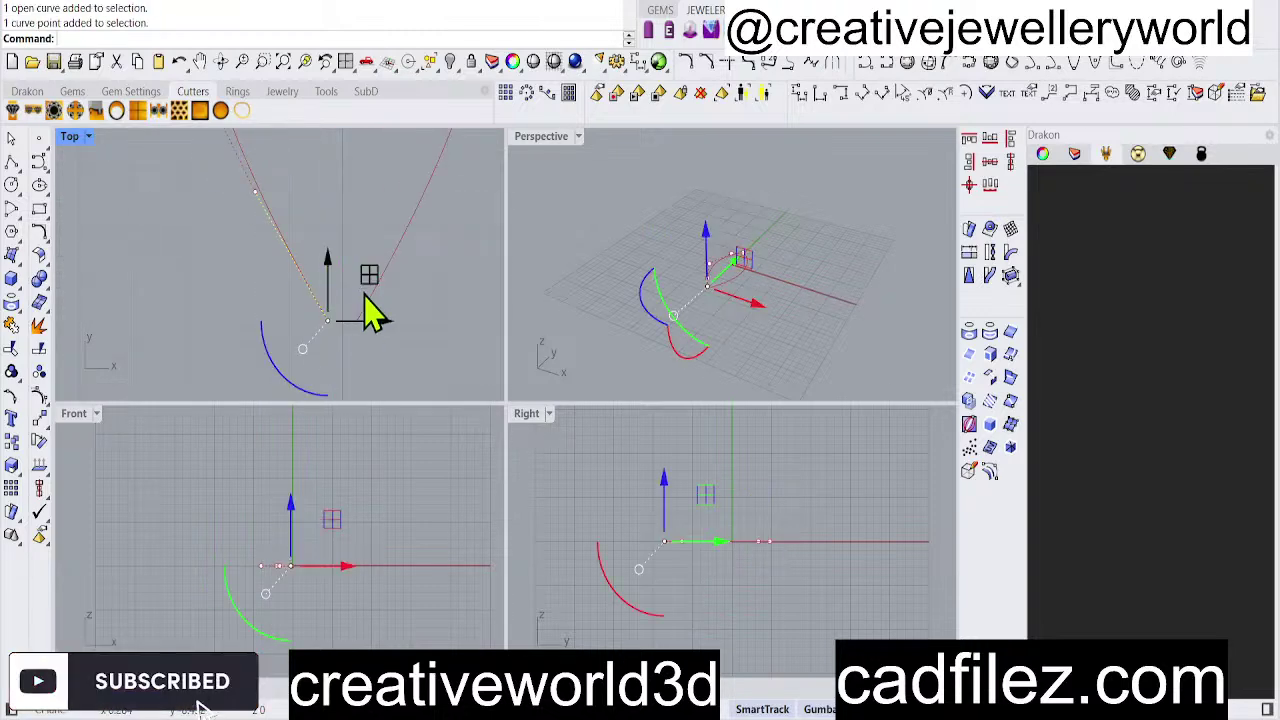
pyautogui.moveTo(368, 277); pyautogui.dragTo(374, 283)
pyautogui.click(389, 384)
pyautogui.scroll(-12, 325, 300)
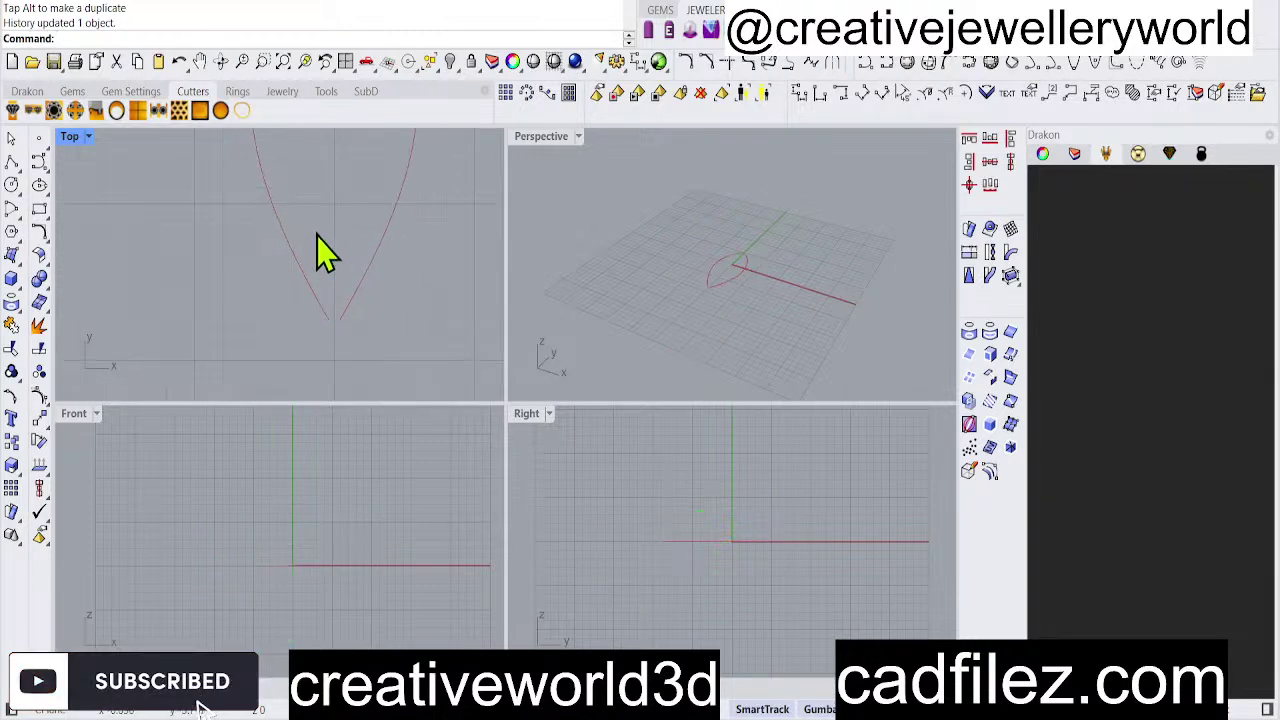
# Try moving the left curve's lower end point past the centre line so the two curves cross, and undo the move.
pyautogui.moveTo(318, 225); pyautogui.dragTo(319, 301, button='right')
pyautogui.click(350, 315)
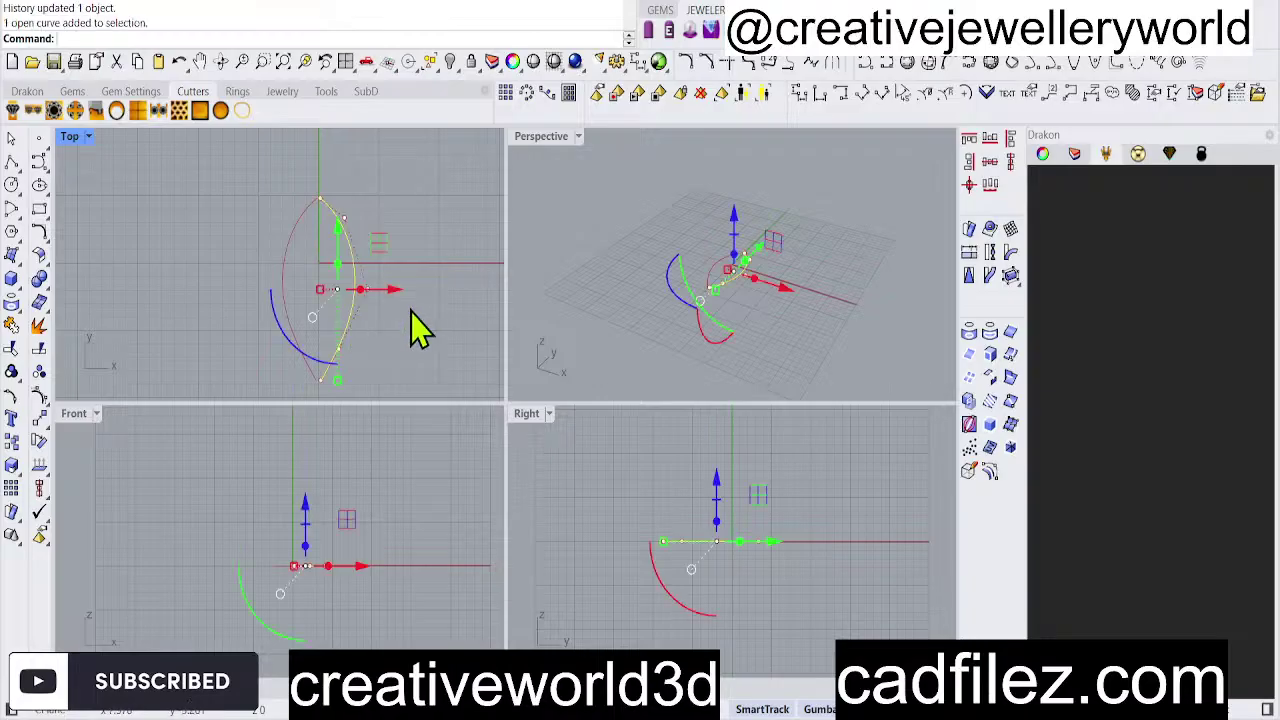
pyautogui.click(411, 310)
pyautogui.moveTo(349, 367); pyautogui.dragTo(350, 332, button='right')
pyautogui.scroll(5, 320, 345)
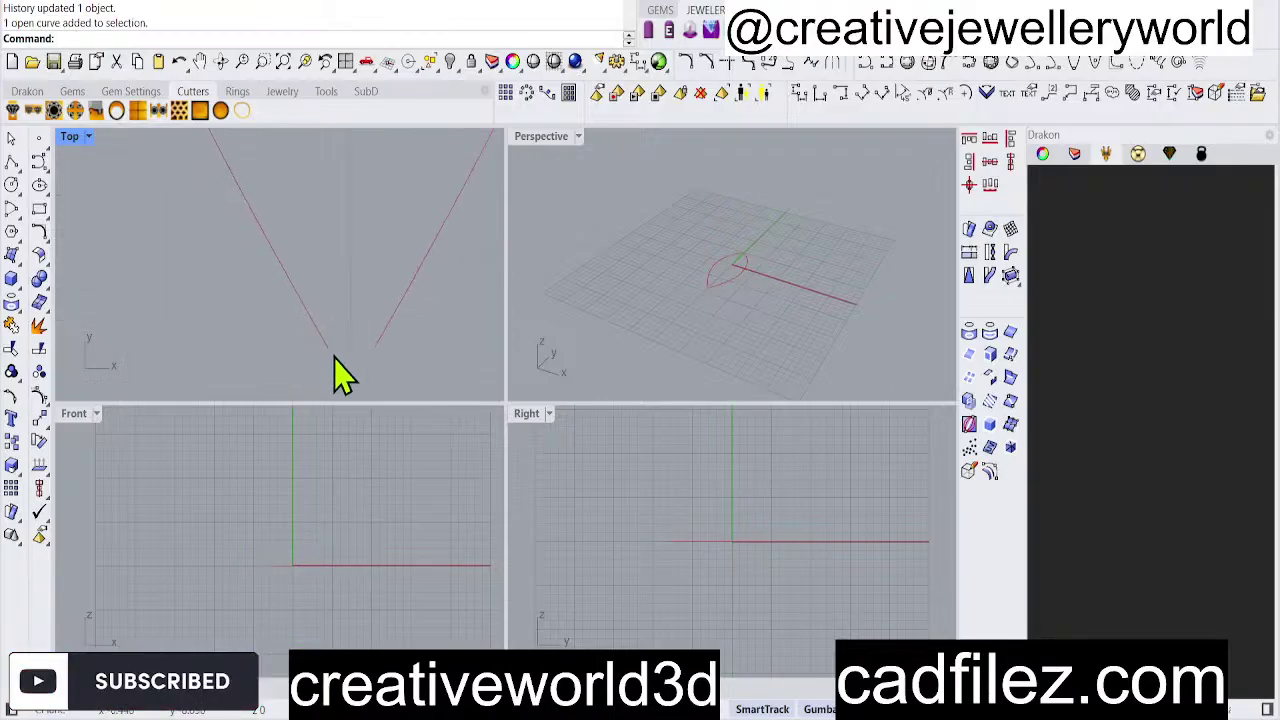
pyautogui.click(304, 329)
pyautogui.click(299, 320)
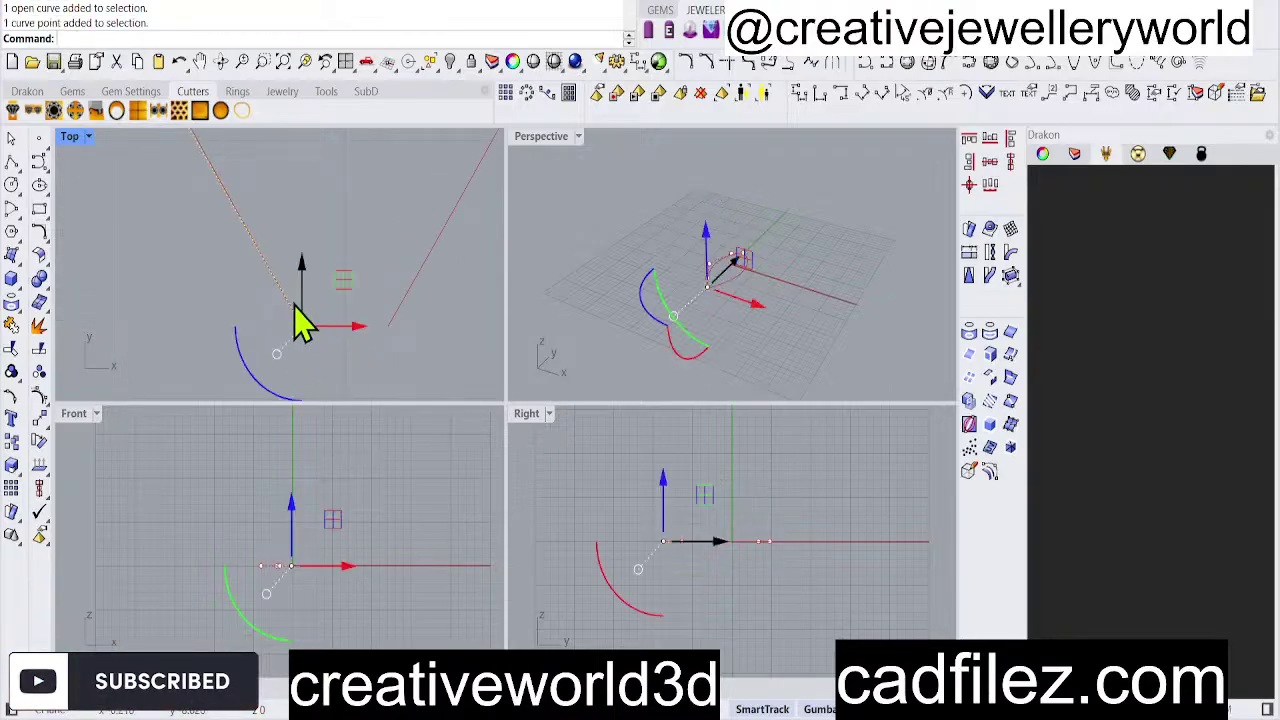
pyautogui.moveTo(343, 266); pyautogui.dragTo(391, 320)
pyautogui.moveTo(369, 320); pyautogui.dragTo(357, 265, button='right')
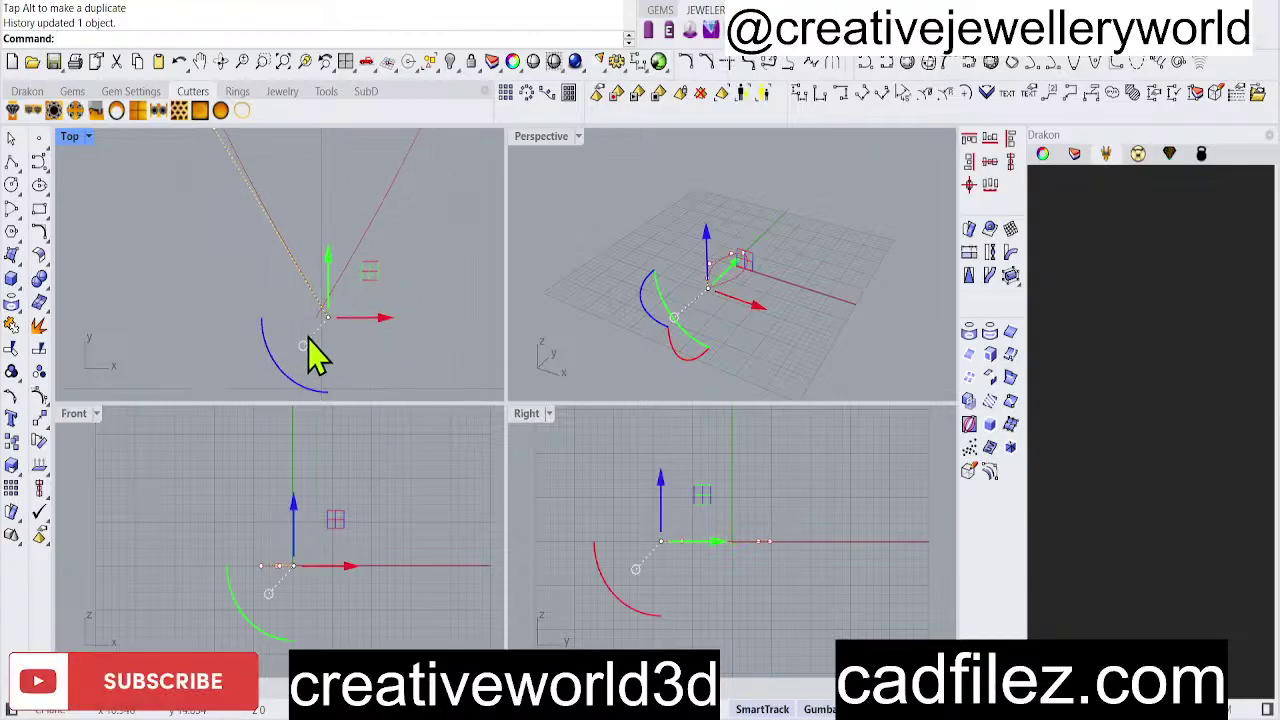
pyautogui.click(378, 377)
pyautogui.moveTo(407, 307); pyautogui.dragTo(286, 302)
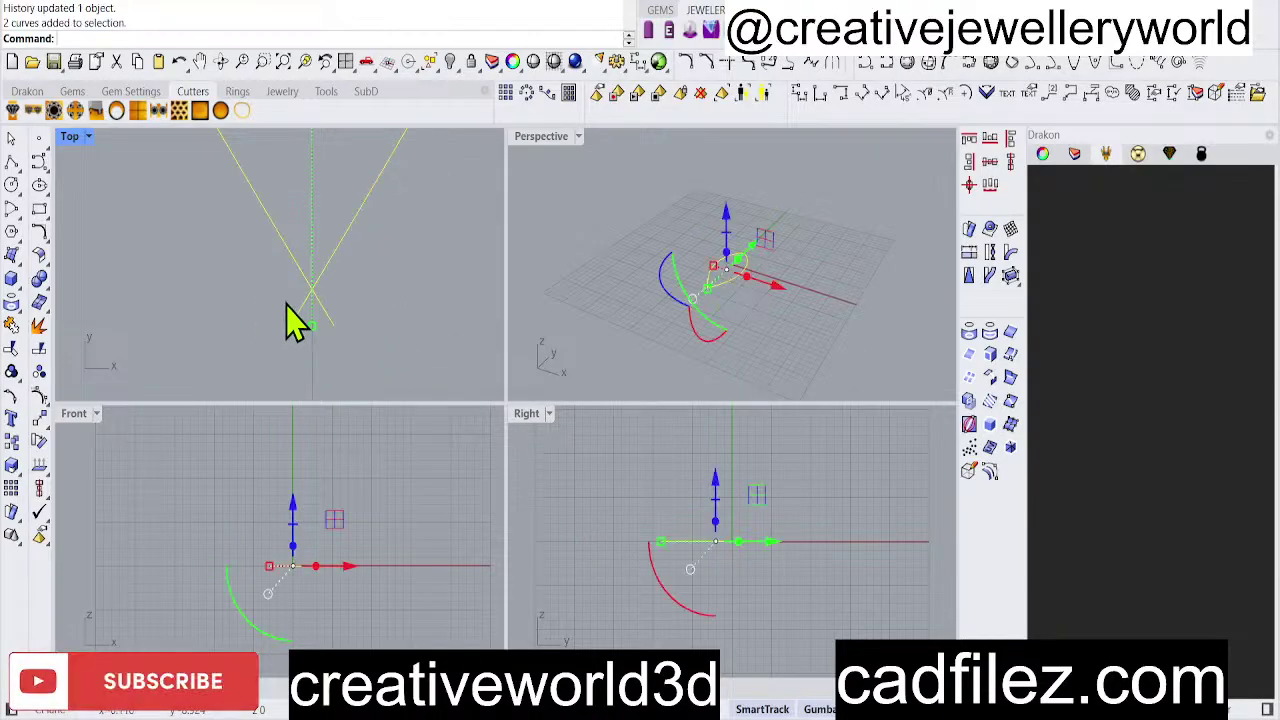
pyautogui.click(366, 292)
pyautogui.scroll(-3, 366, 292)
pyautogui.hotkey('ctrl', 'z')
pyautogui.scroll(-5, 363, 326)
pyautogui.moveTo(366, 327); pyautogui.dragTo(399, 305, button='right')
pyautogui.scroll(-6, 306, 335)
pyautogui.scroll(4, 335, 200)
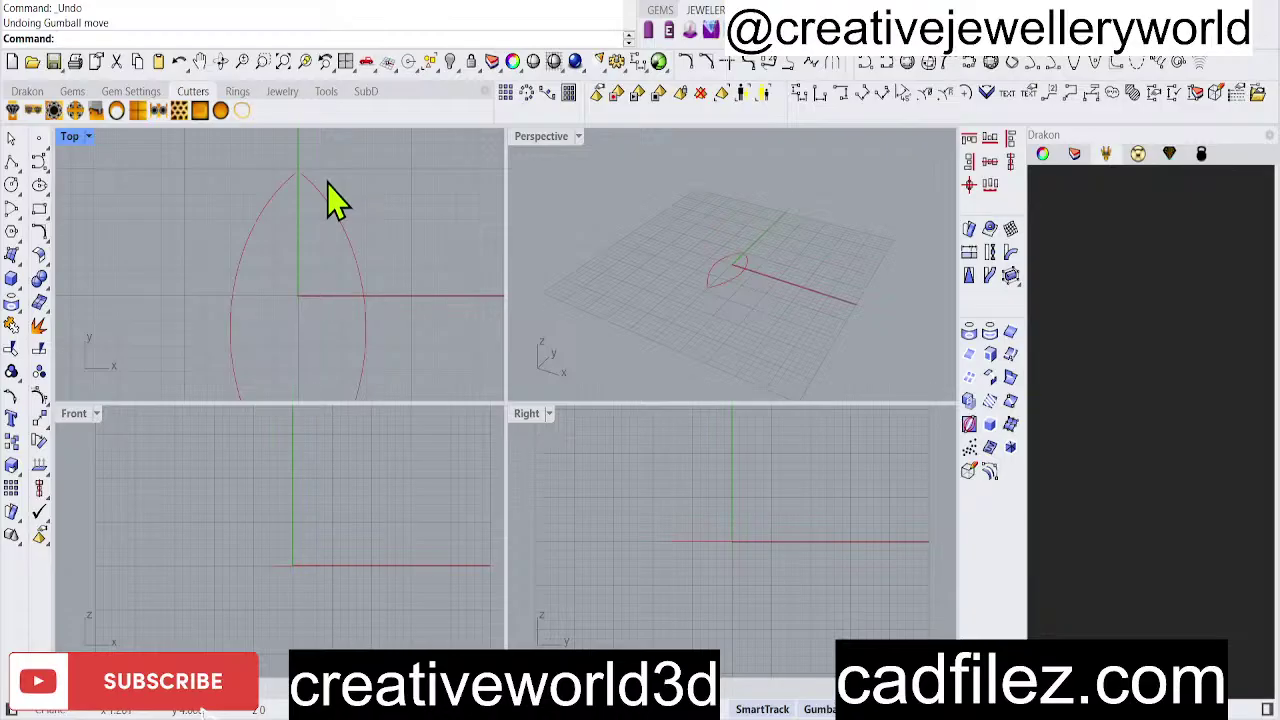
pyautogui.scroll(-3, 337, 230)
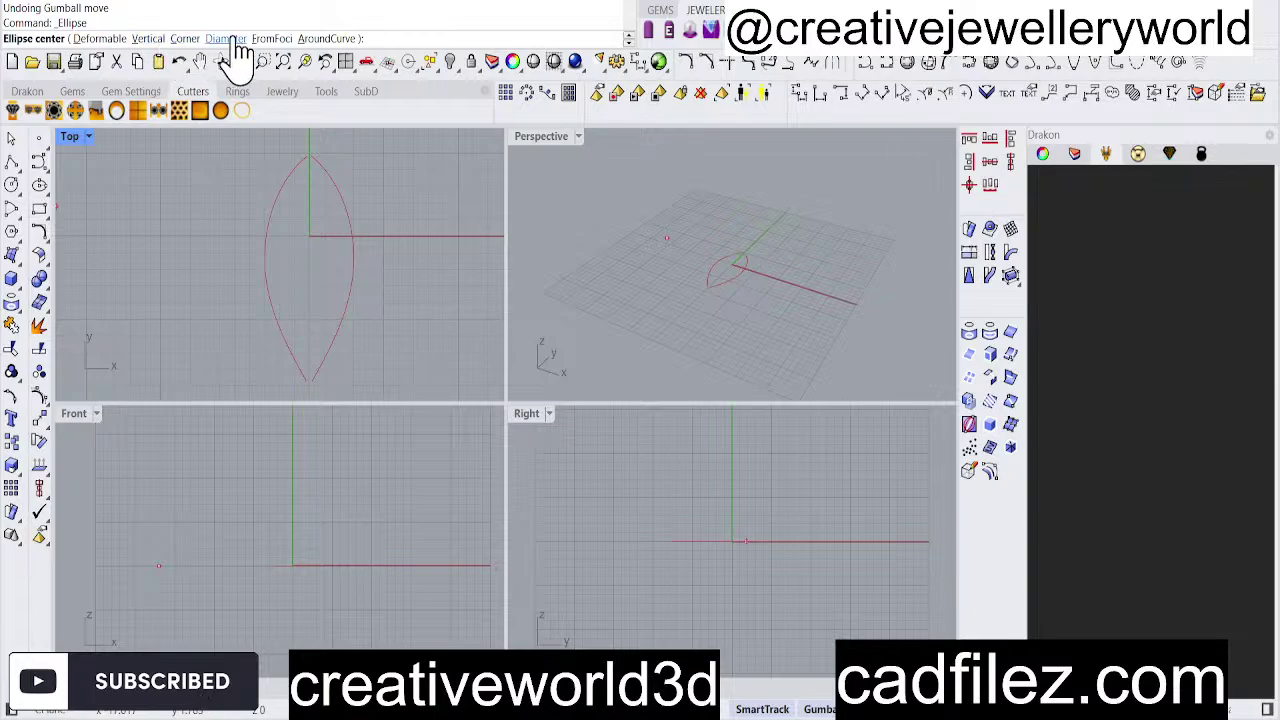
pyautogui.click(231, 116)
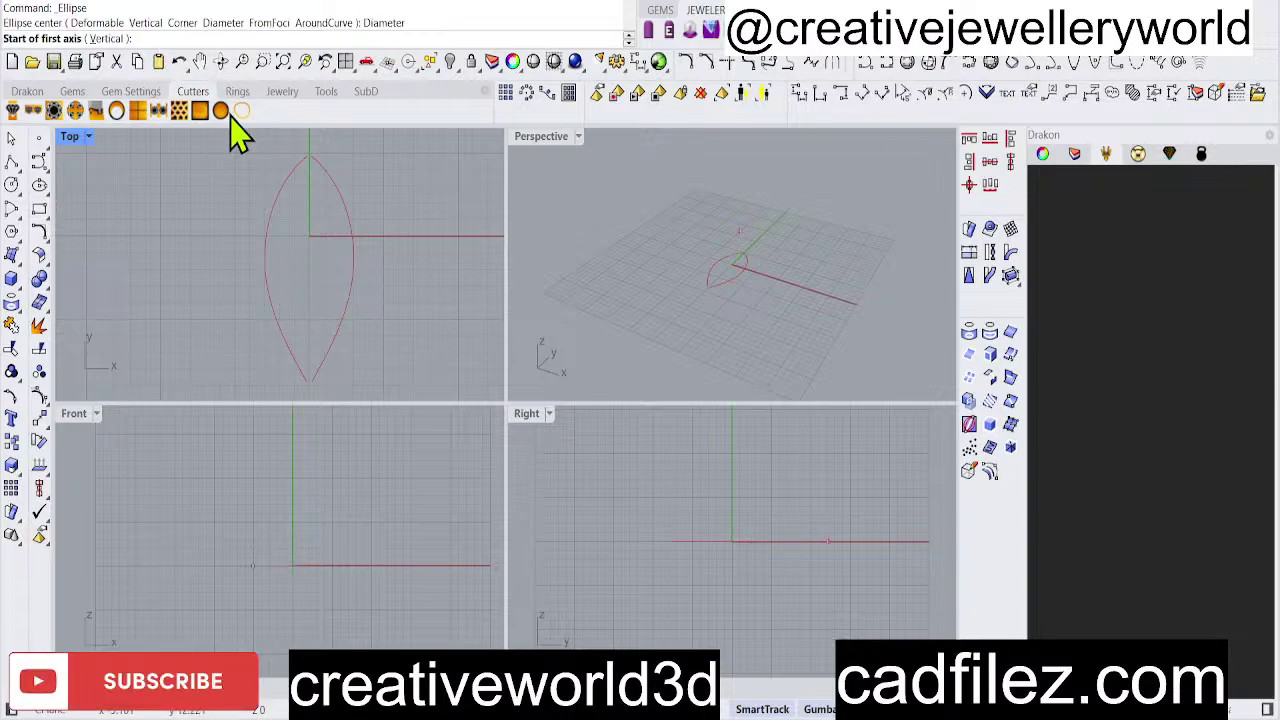
pyautogui.click(266, 259)
pyautogui.click(354, 261)
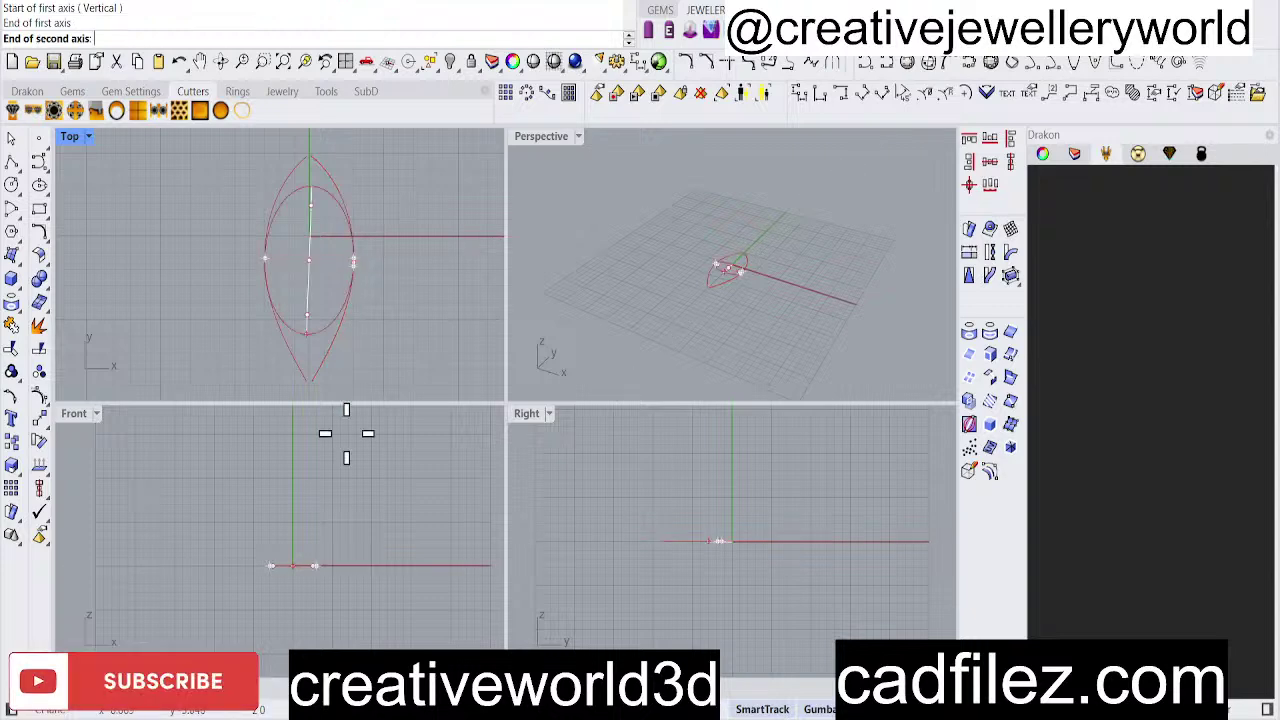
pyautogui.click(334, 540)
pyautogui.rightClick(323, 262)
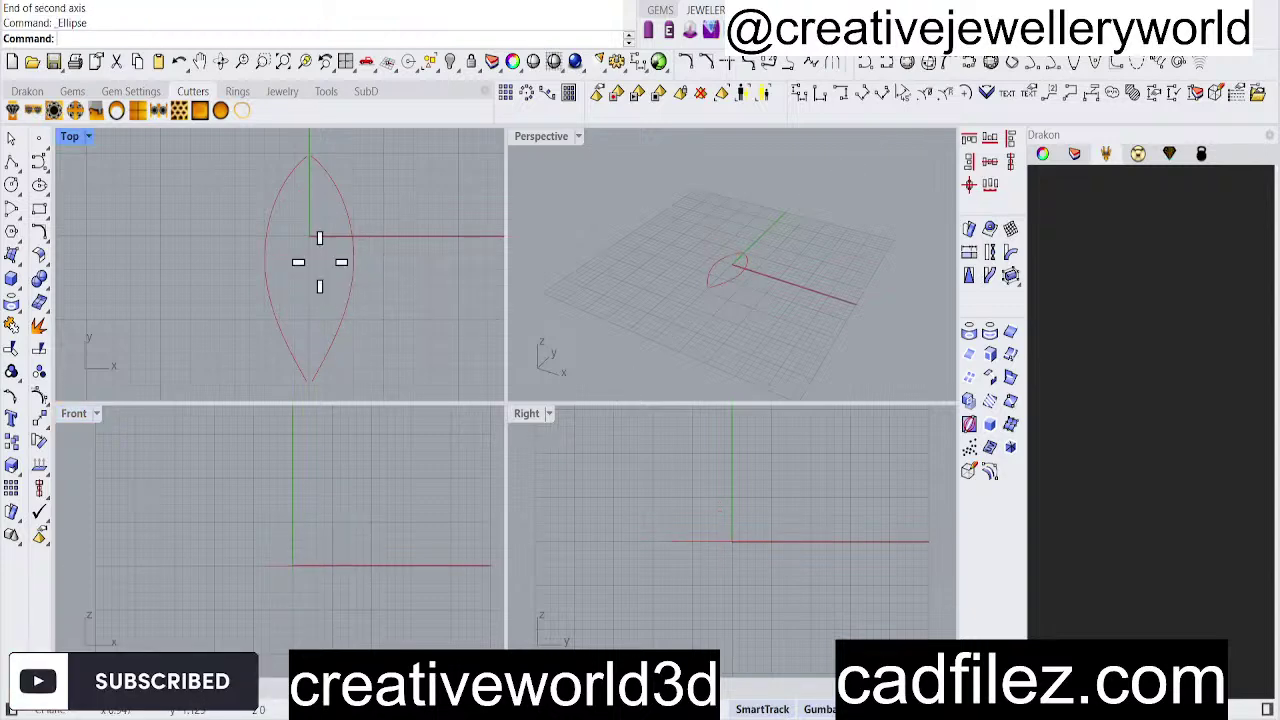
pyautogui.click(266, 258)
pyautogui.click(332, 258)
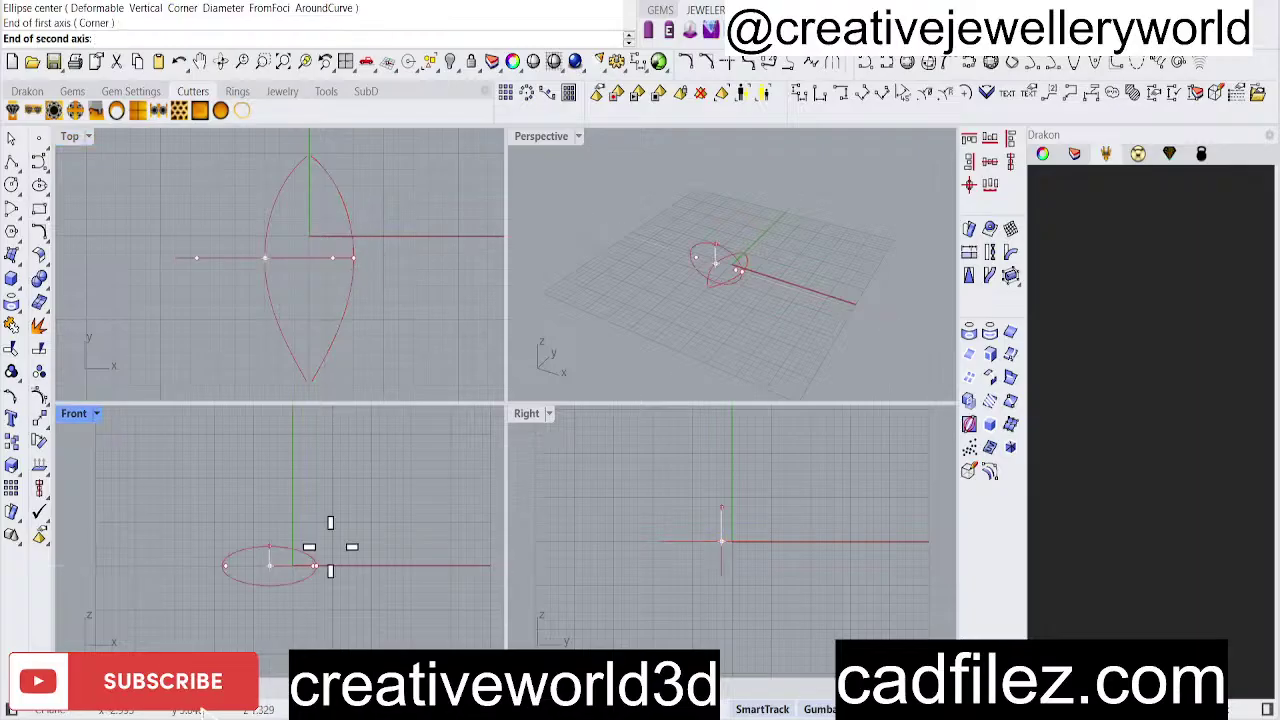
pyautogui.press('Escape')
# Draw an ellipse by diameter across the leaf outline's widest part, setting its second axis vertically in the Front view.
pyautogui.rightClick(323, 543)
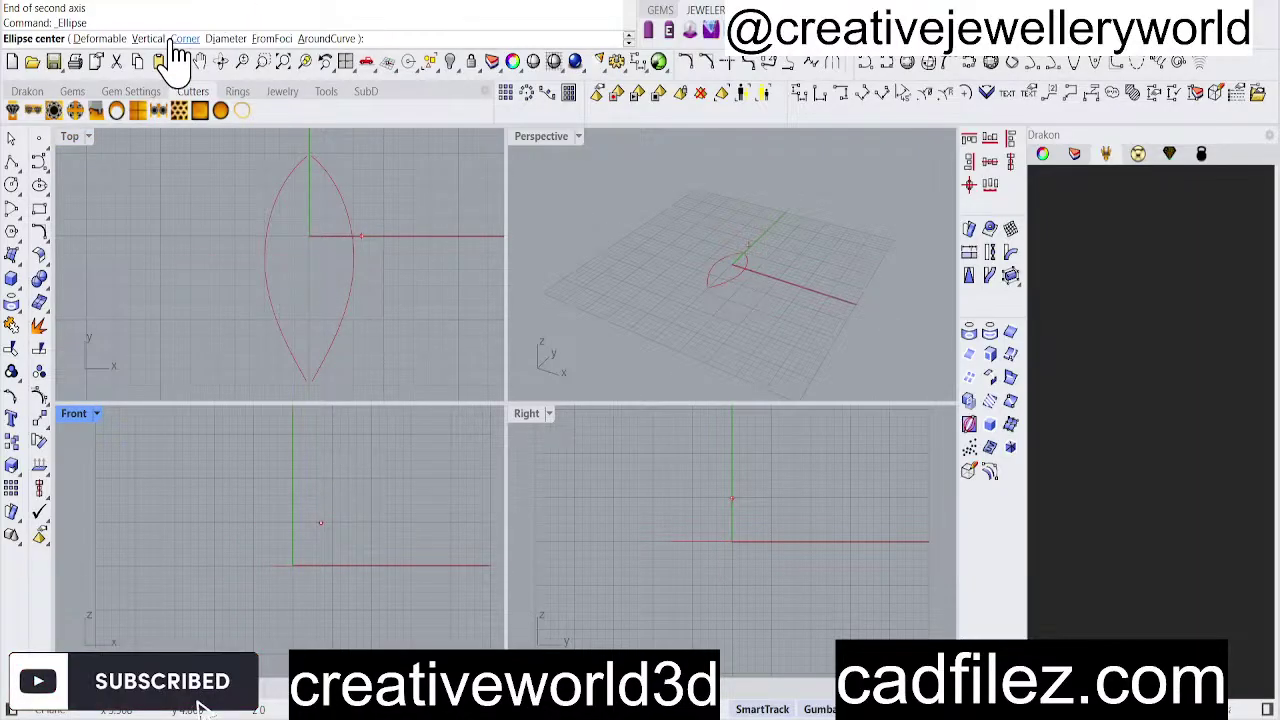
pyautogui.click(224, 39)
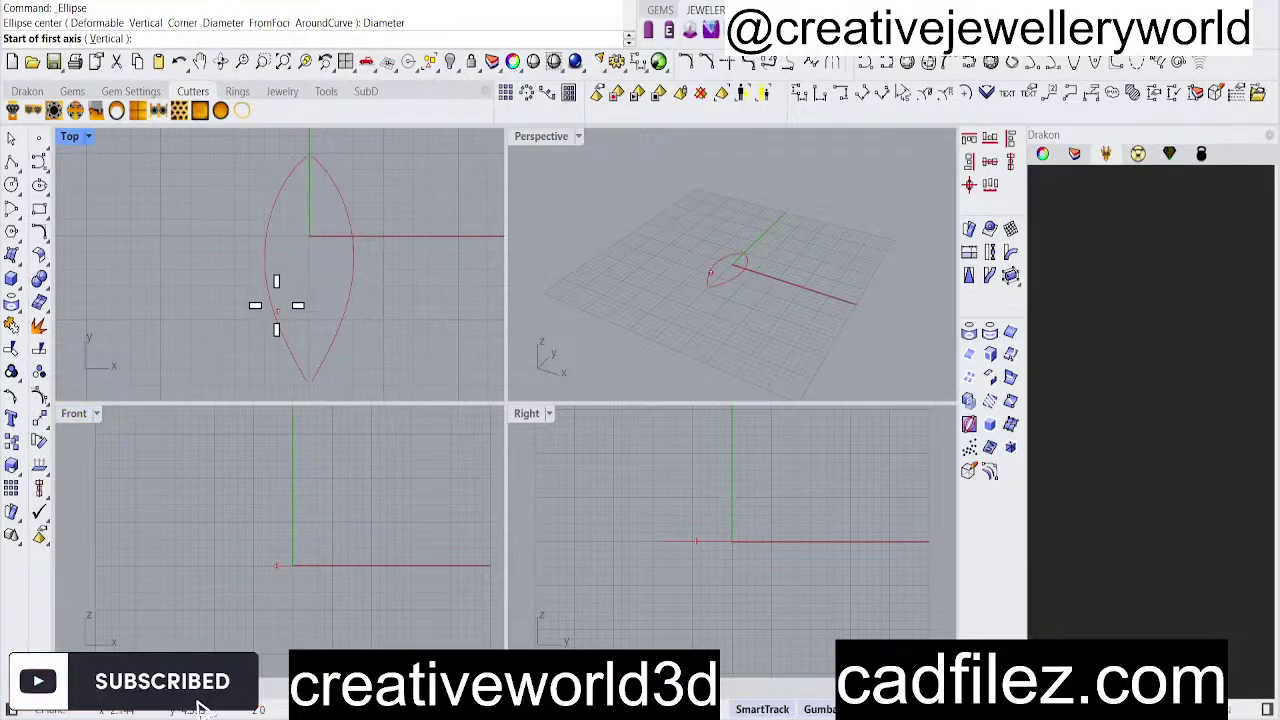
pyautogui.click(268, 258)
pyautogui.click(350, 258)
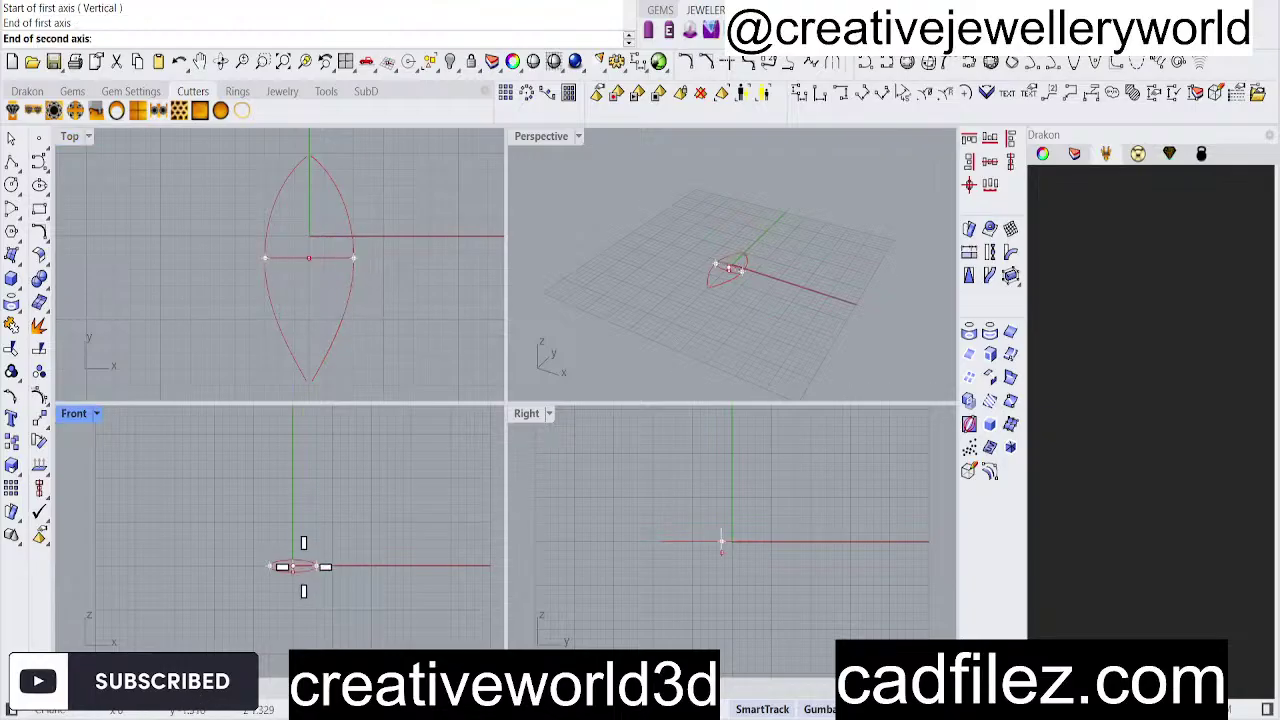
pyautogui.click(296, 530)
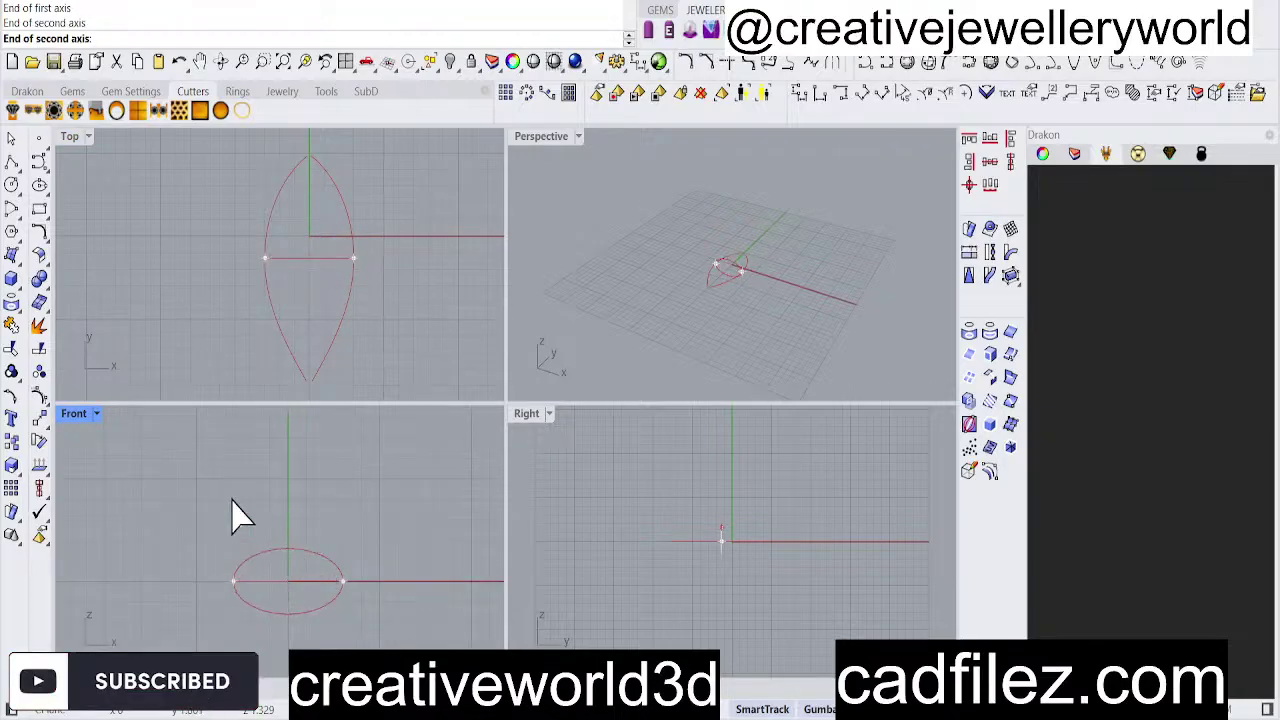
pyautogui.click(318, 298)
pyautogui.moveTo(724, 254)
pyautogui.mouseDown(button='right')
pyautogui.moveTo(711, 291)
pyautogui.moveTo(737, 240)
pyautogui.moveTo(727, 234)
pyautogui.mouseUp(button='right')
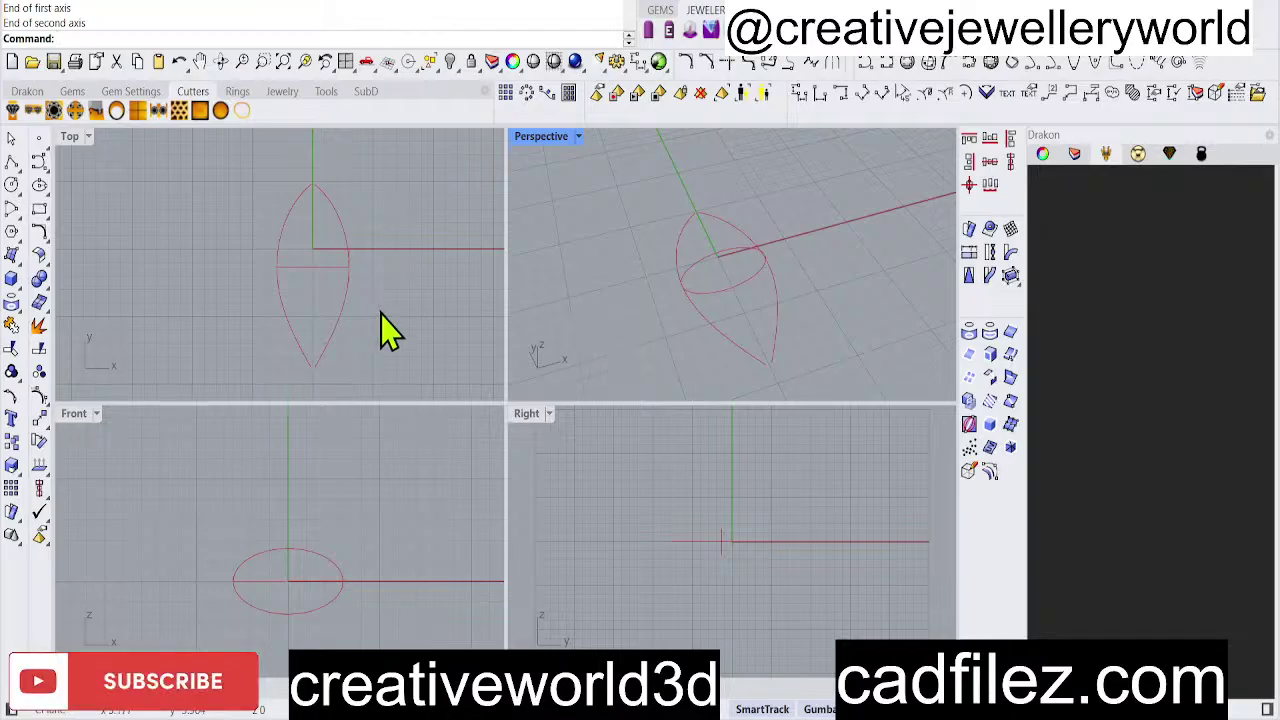
# Split the ellipse into upper and lower halves, using the leaf outline curves as cutting objects.
pyautogui.click(338, 335)
pyautogui.click(321, 268)
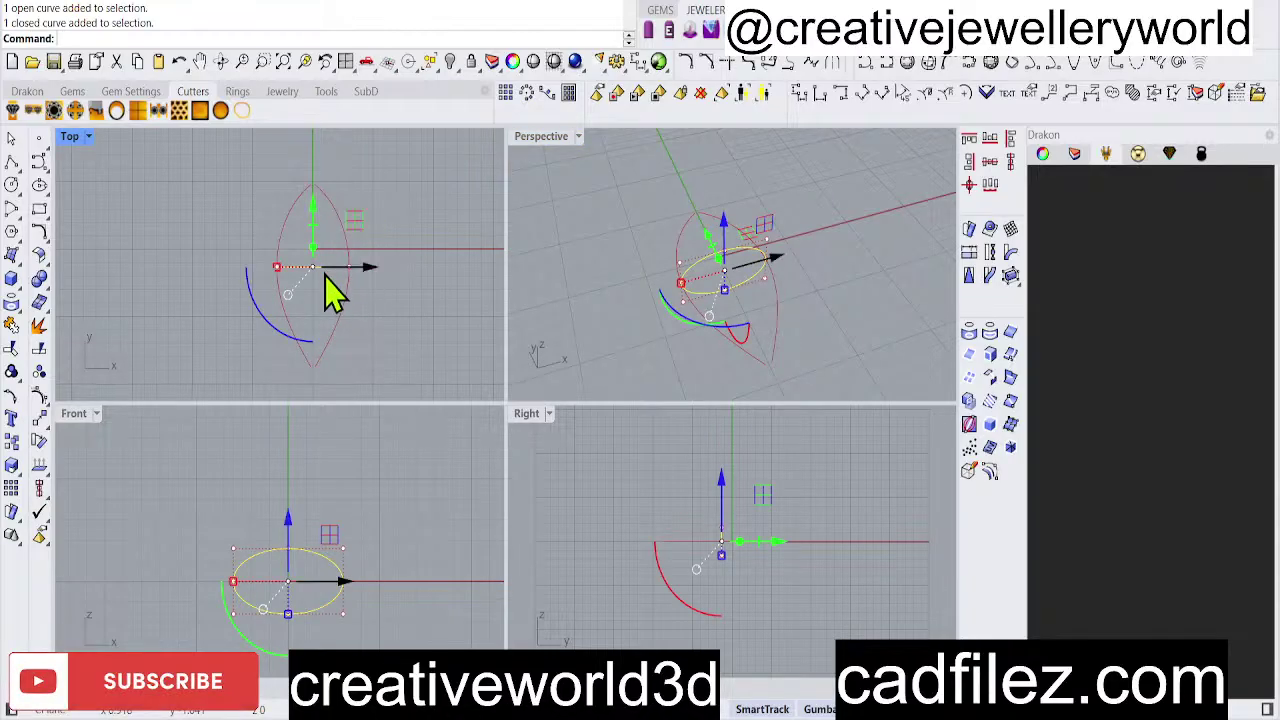
pyautogui.write('split')
pyautogui.press('Return')
pyautogui.click(295, 343)
pyautogui.press('Return')
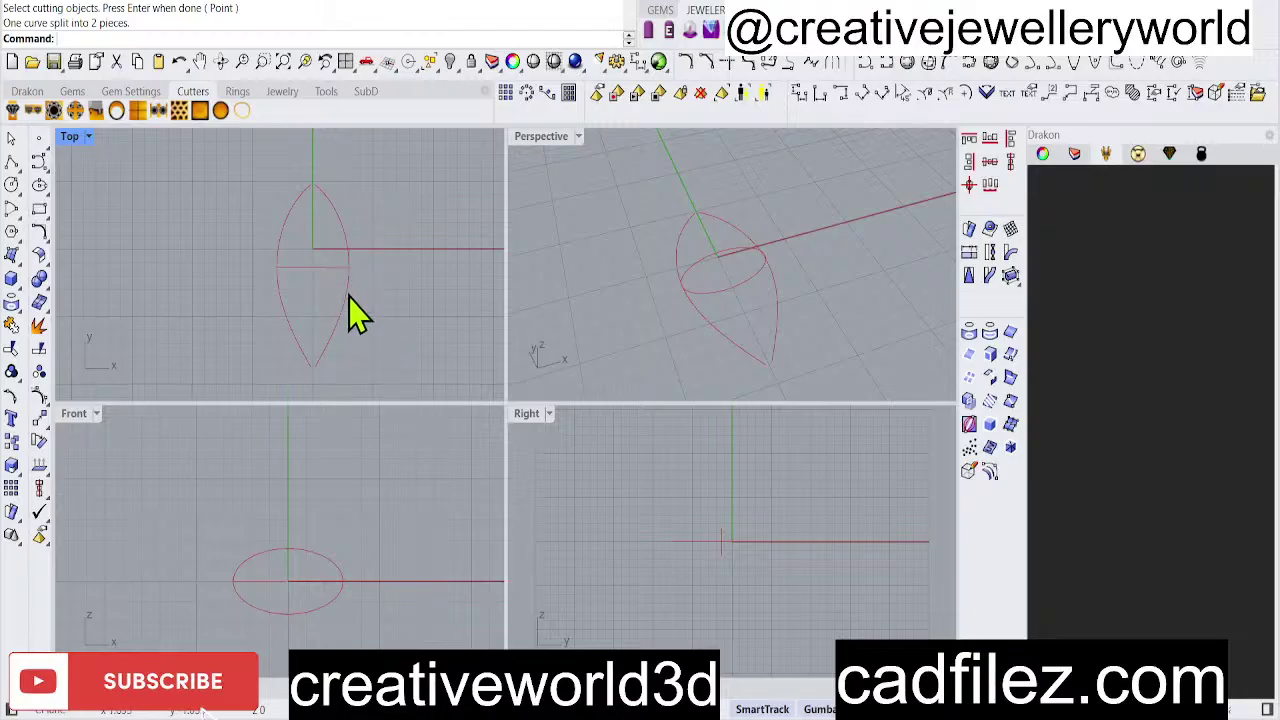
# Create a Sweep2 surface using the two leaf curves as rails and the lower half-ellipse as the cross-section.
pyautogui.click(352, 314)
pyautogui.click(394, 334)
pyautogui.write('sw')
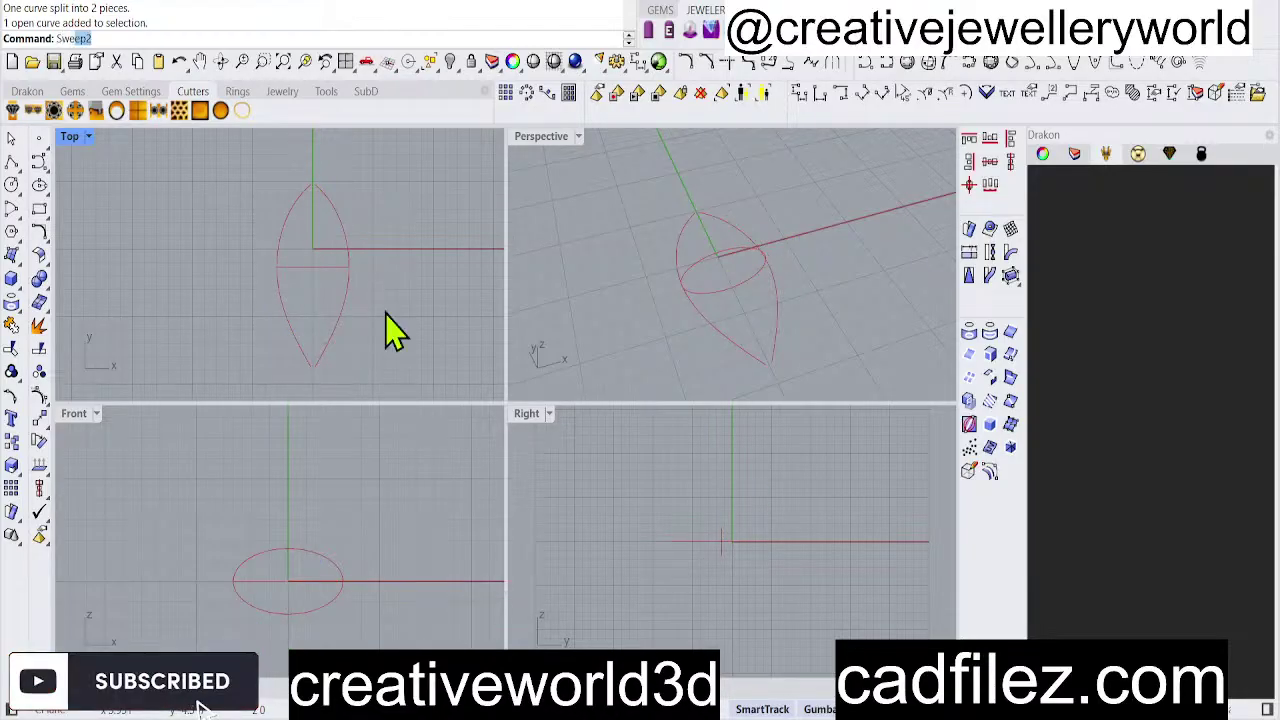
pyautogui.press('Return')
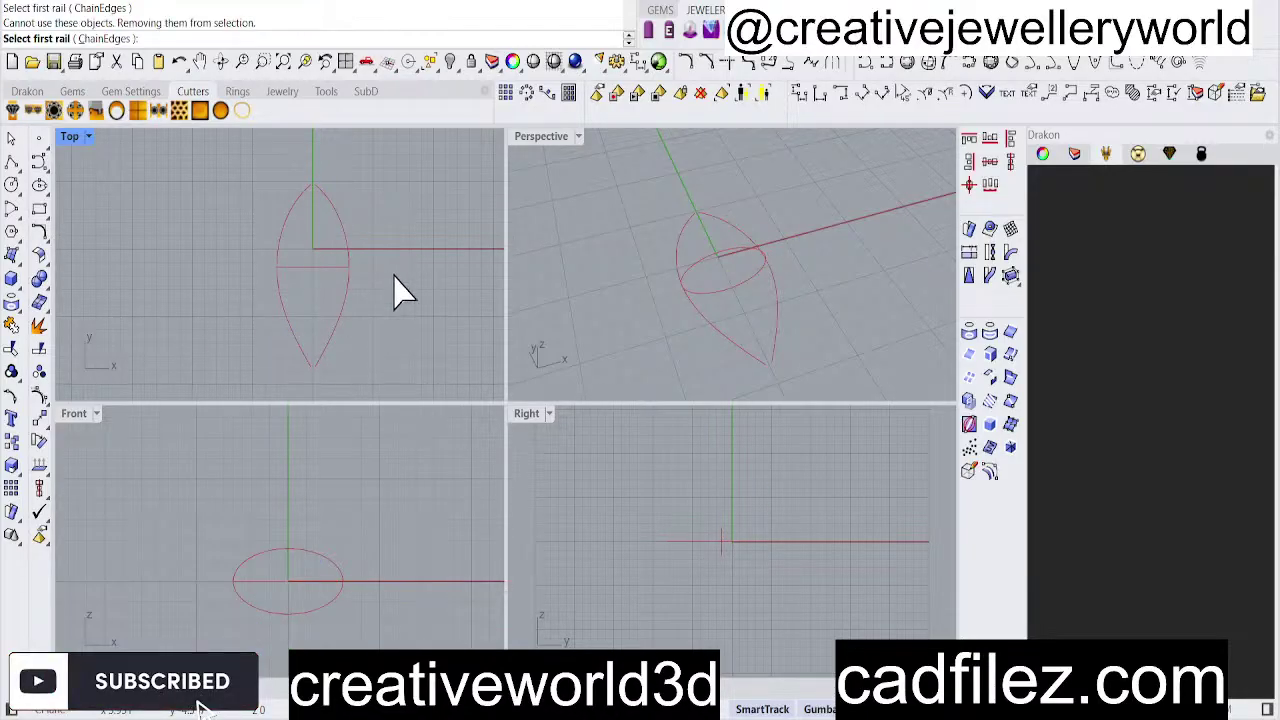
pyautogui.click(340, 308)
pyautogui.click(287, 320)
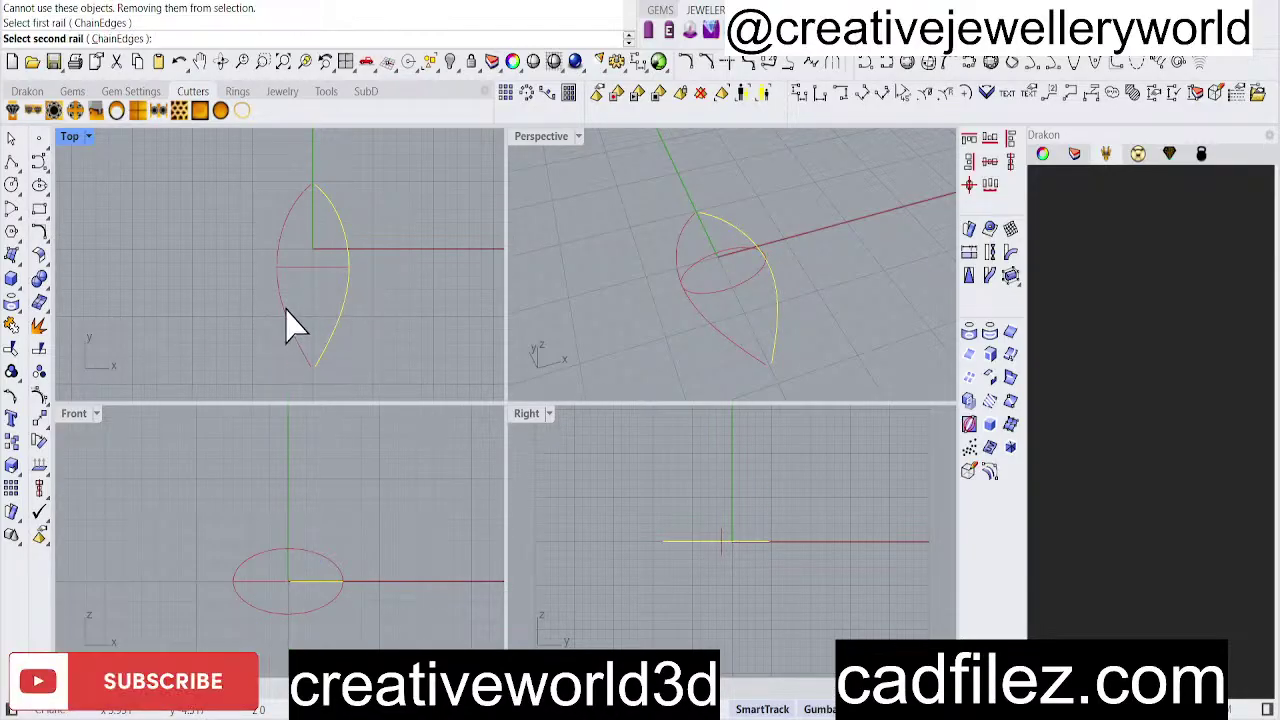
pyautogui.click(316, 268)
pyautogui.press('Return')
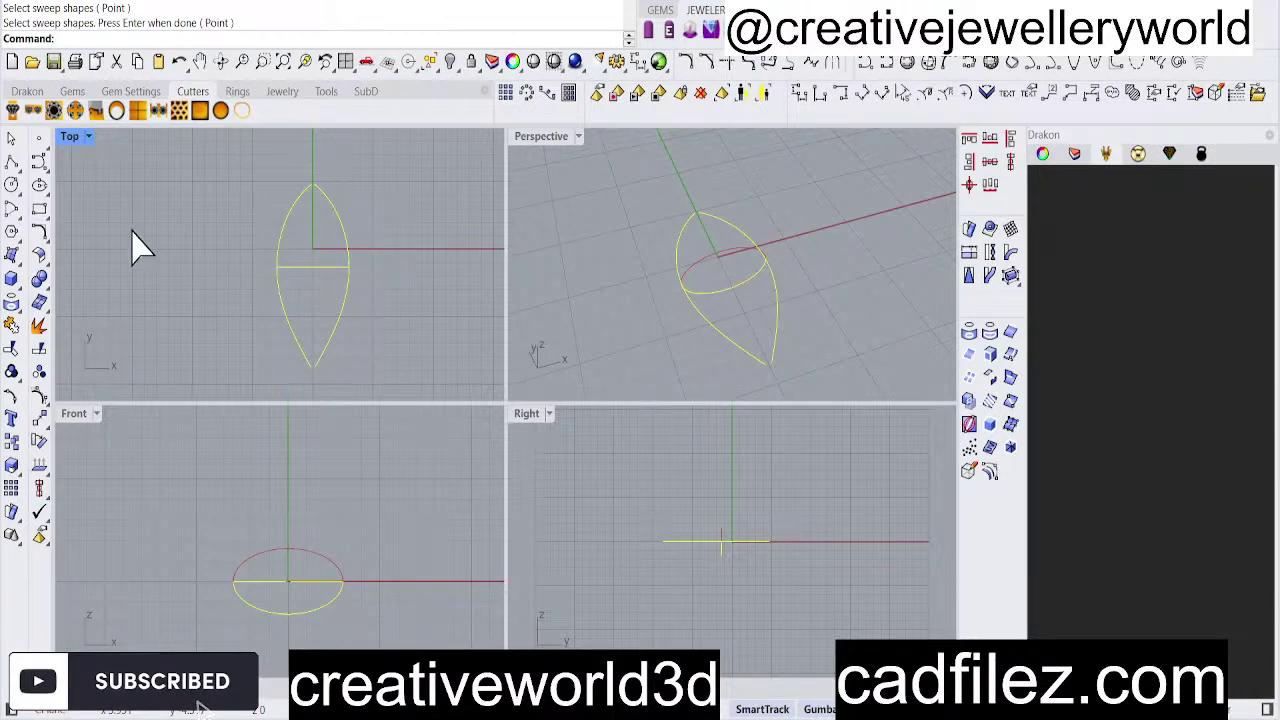
pyautogui.press('Return')
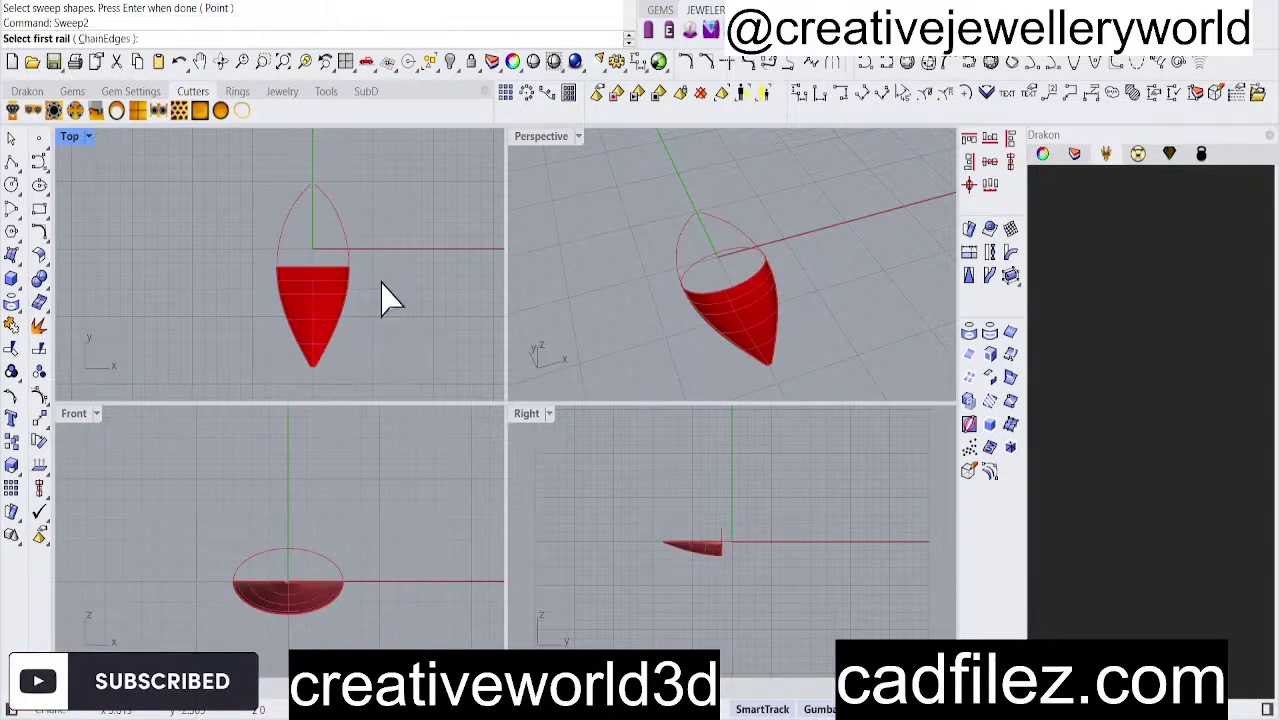
# Mirror a copy of the swept surface in the Top view, with the mirror plane starting at the origin (0).
pyautogui.moveTo(672, 300); pyautogui.dragTo(712, 325, button='right')
pyautogui.scroll(-3, 416, 335)
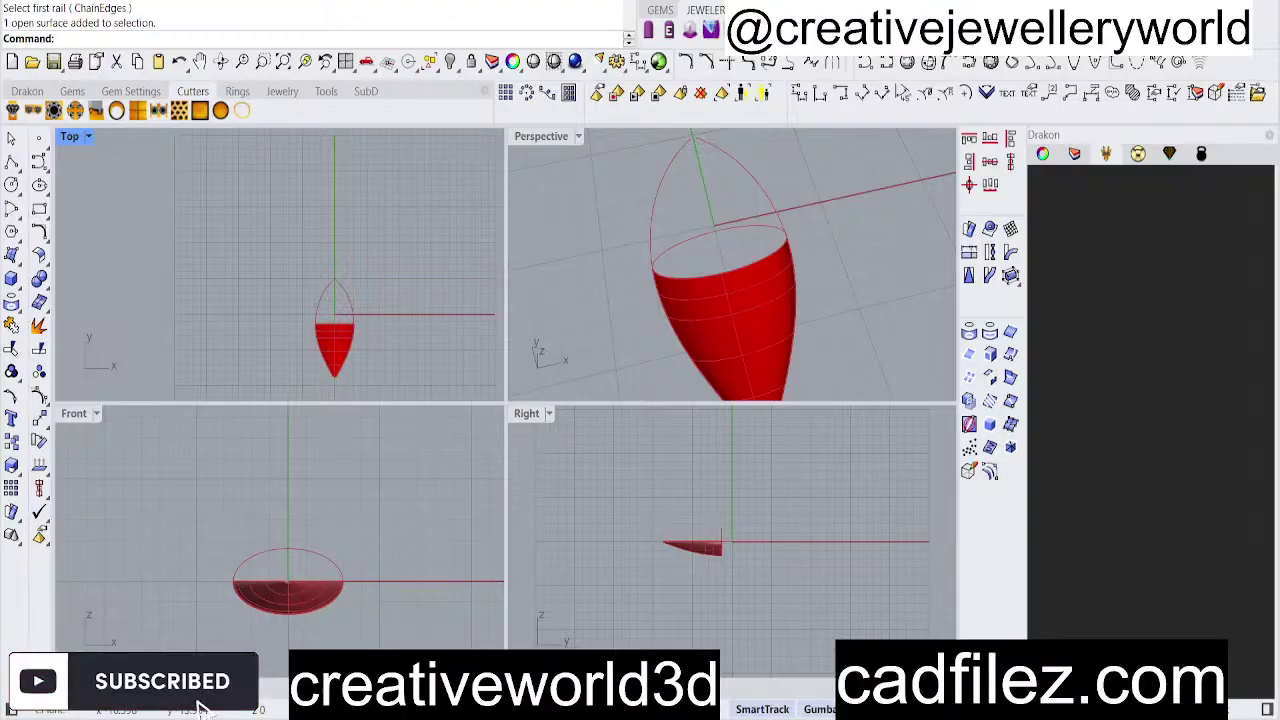
pyautogui.moveTo(680, 323); pyautogui.dragTo(705, 312, button='right')
pyautogui.scroll(6, 404, 332)
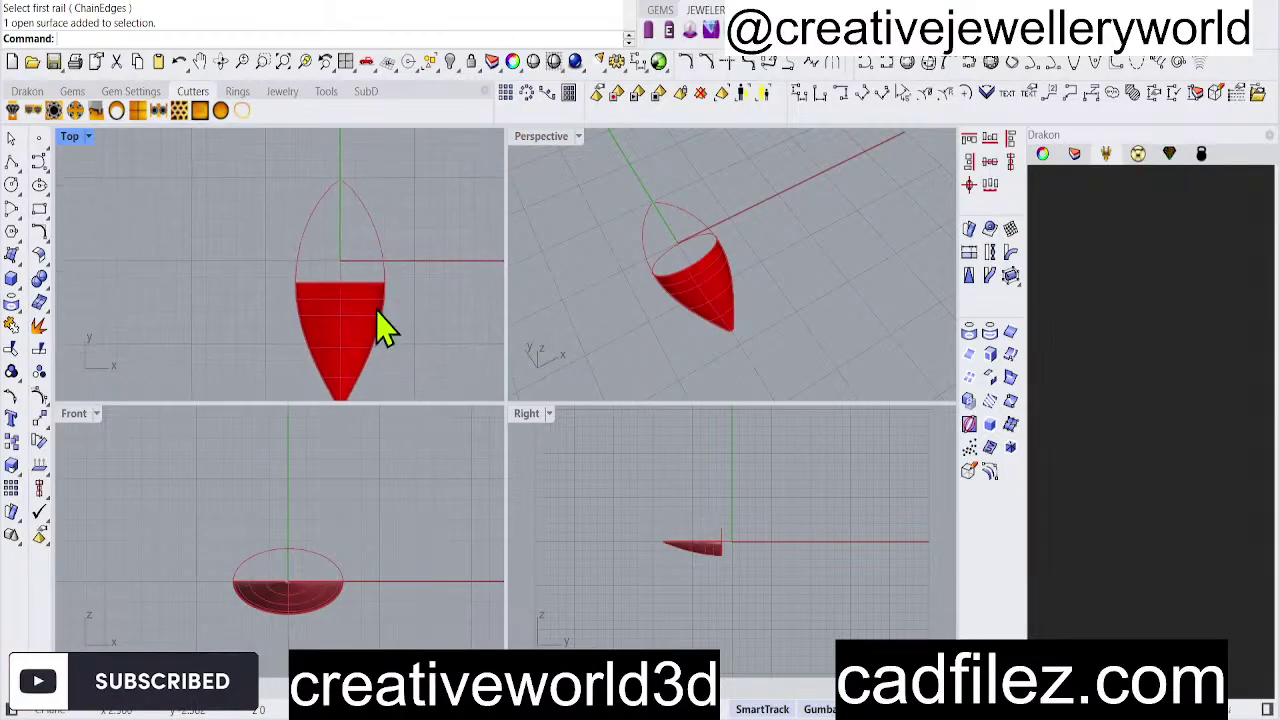
pyautogui.click(322, 323)
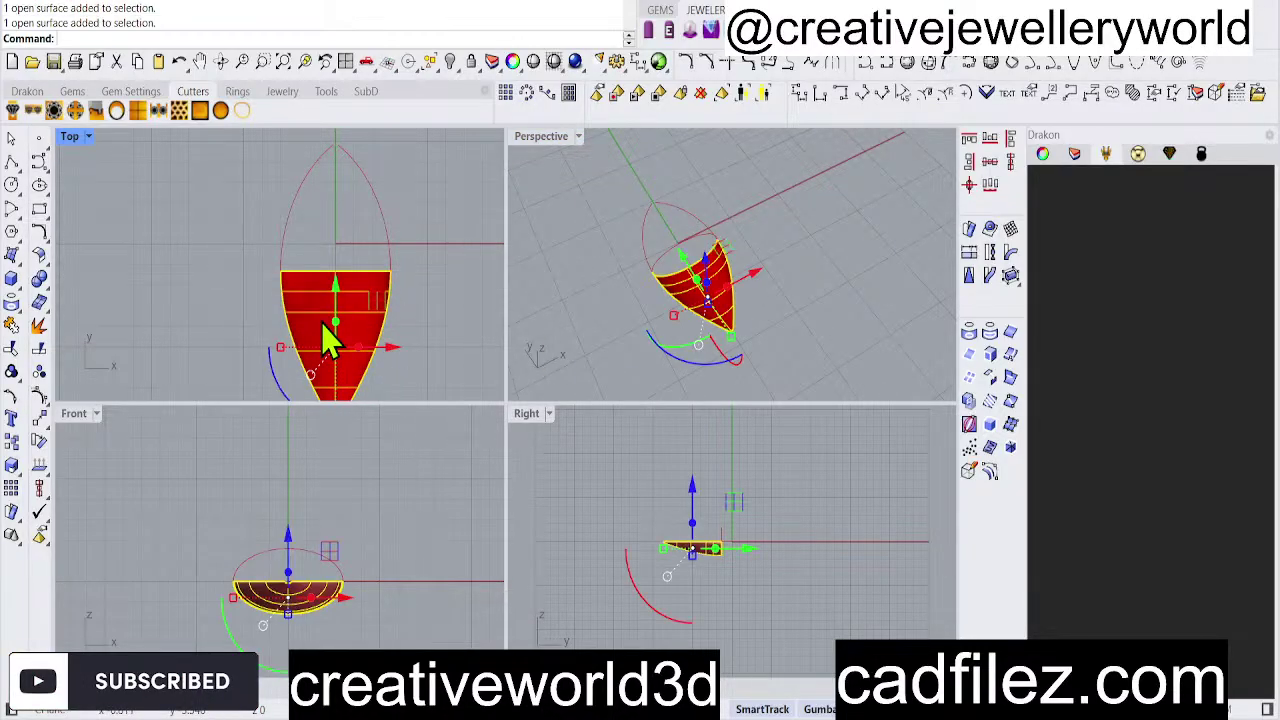
pyautogui.write('mirror')
pyautogui.press('Return')
pyautogui.write('0')
pyautogui.press('Return')
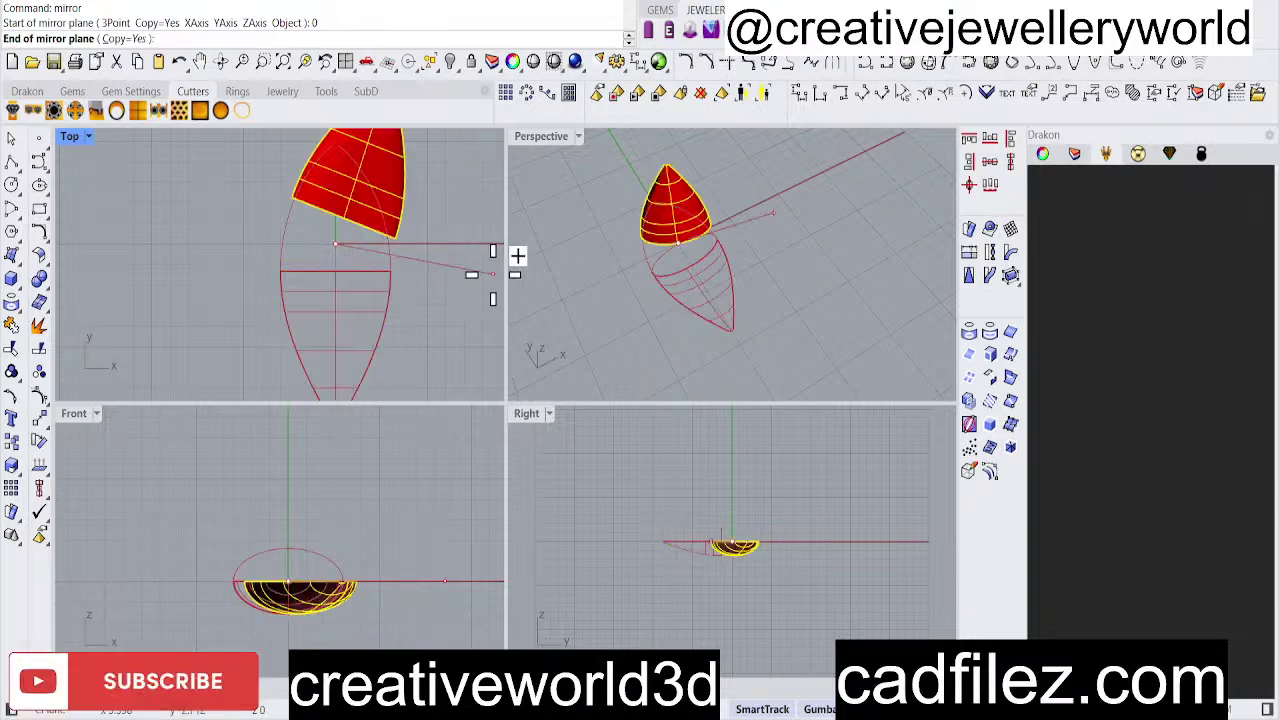
pyautogui.click(434, 316)
pyautogui.scroll(3, 310, 330)
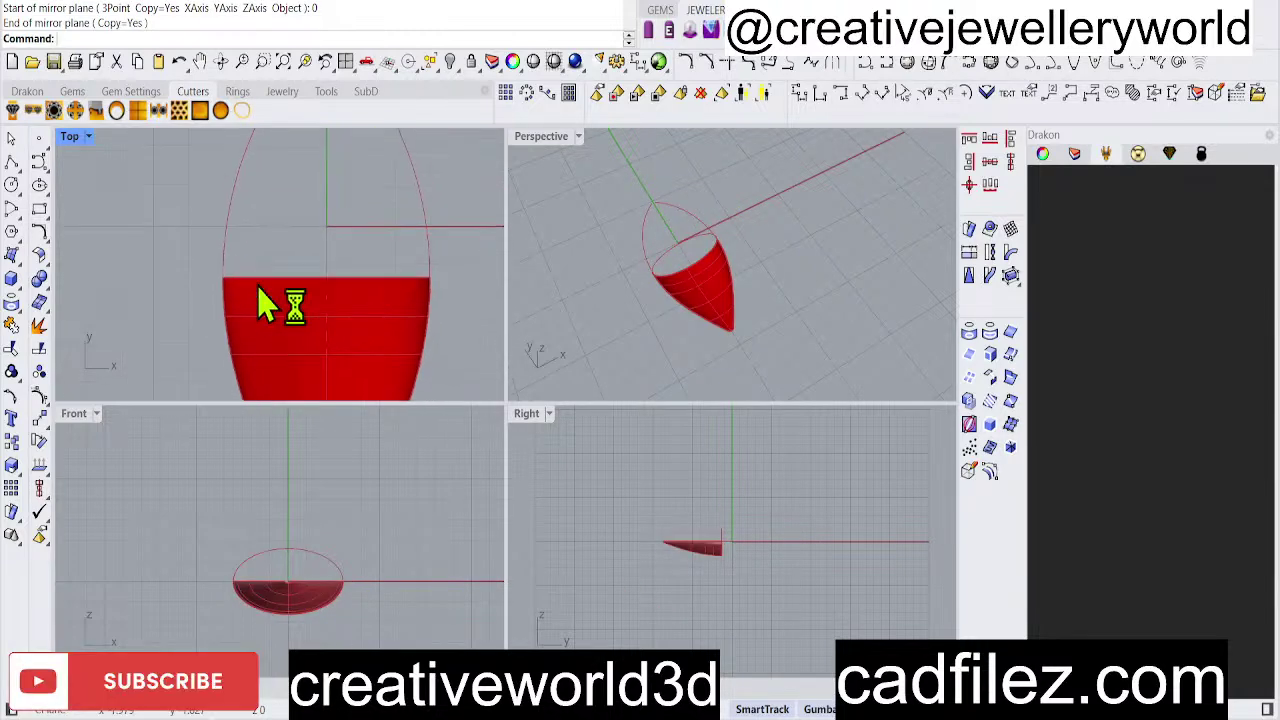
# Try to project the upper half-ellipse onto the Top view's construction plane, deleting the input curve.
pyautogui.click(251, 280)
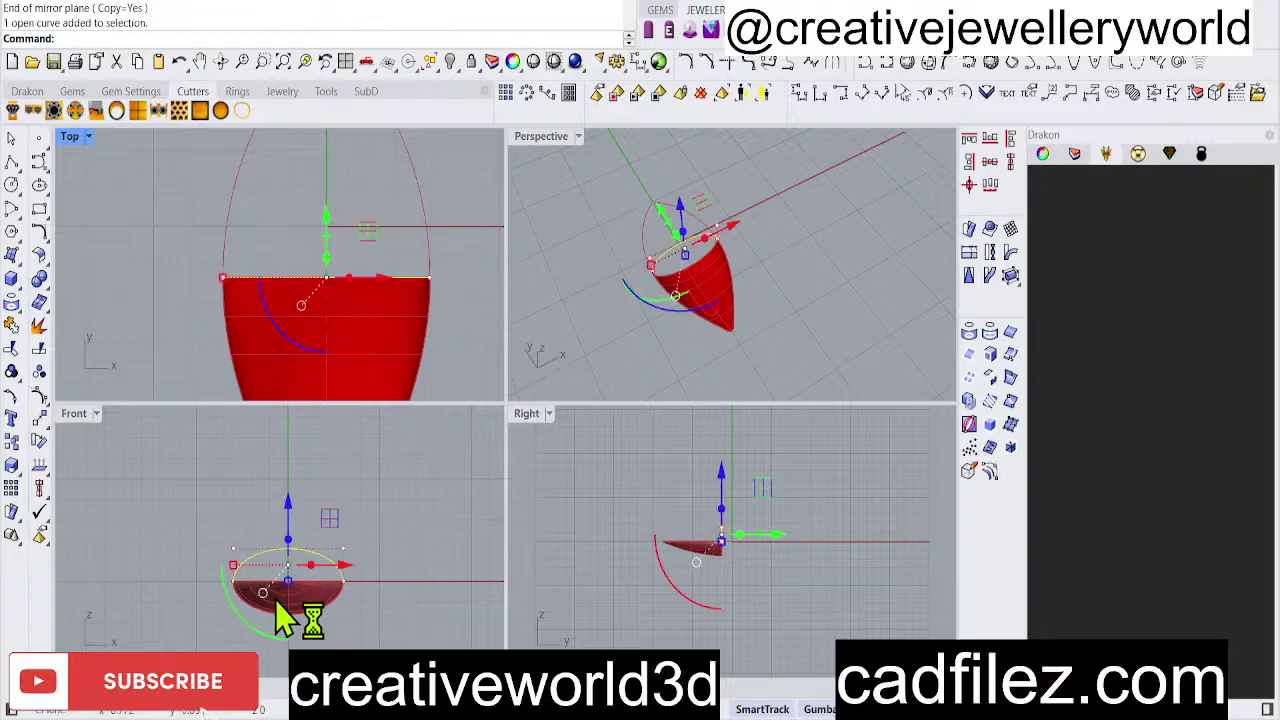
pyautogui.scroll(4, 316, 580)
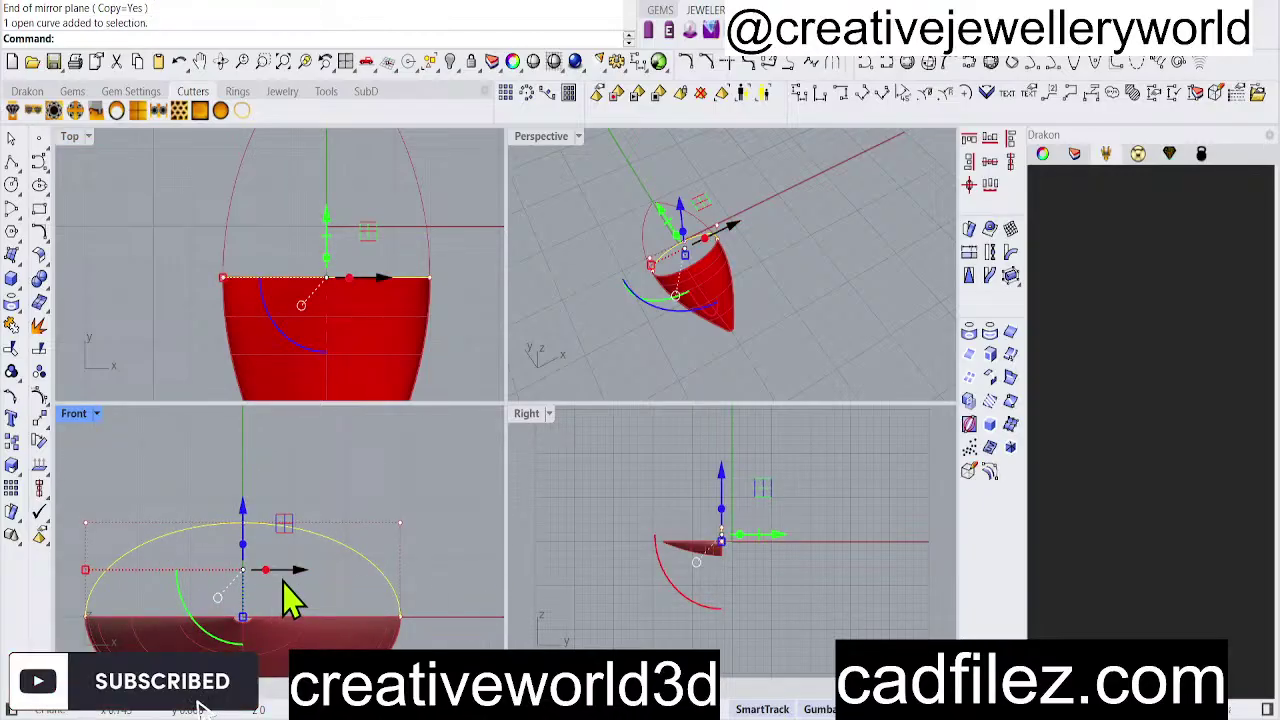
pyautogui.scroll(-2, 286, 277)
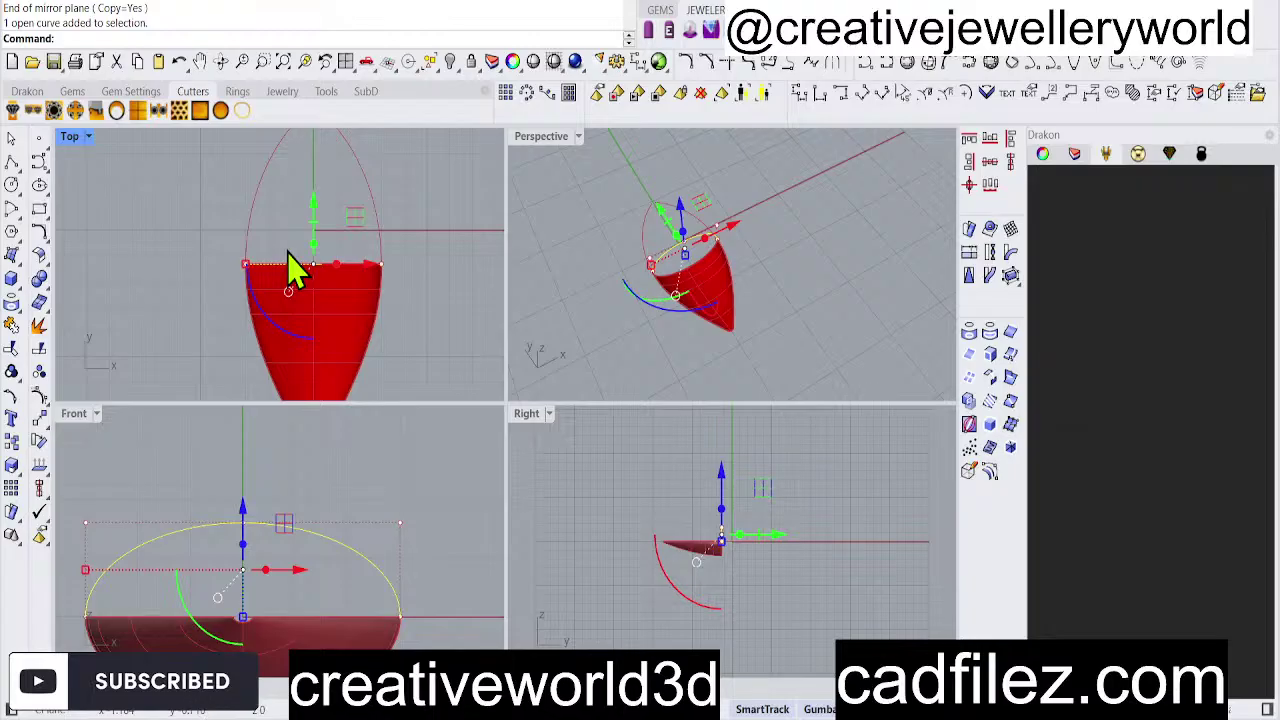
pyautogui.press('Up')
pyautogui.write('fttocp')
pyautogui.press('Return')
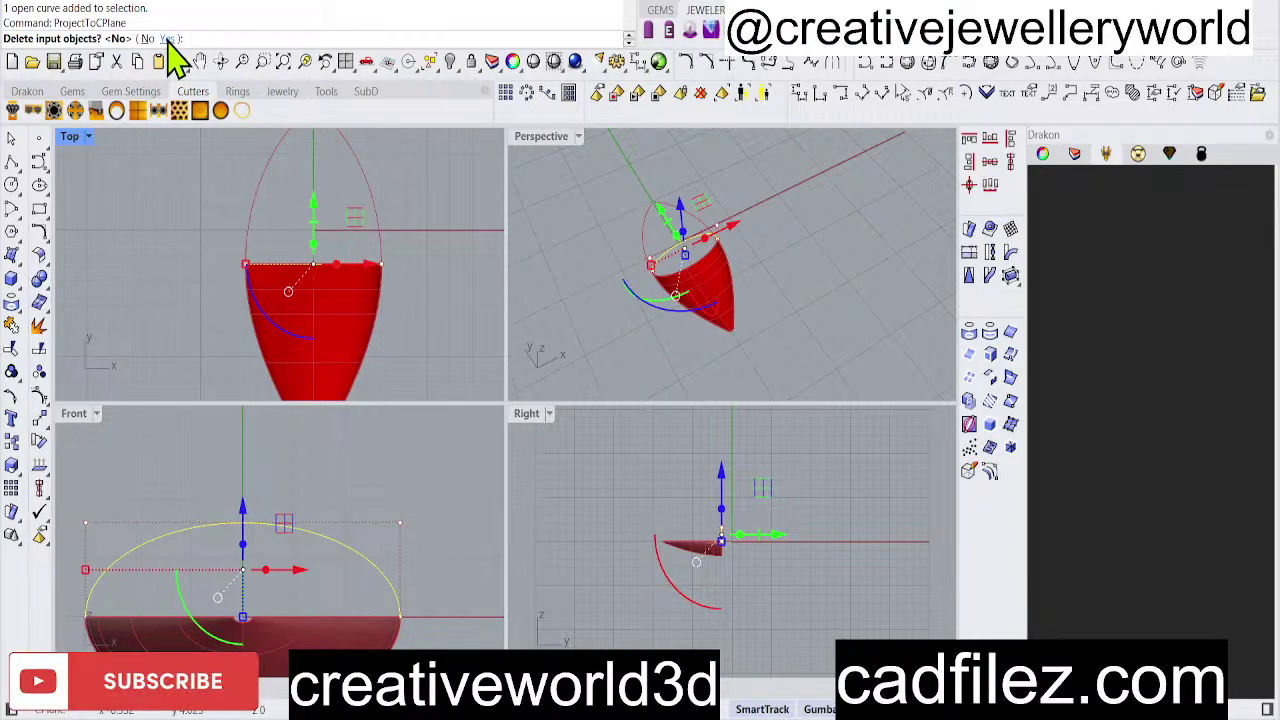
pyautogui.click(166, 39)
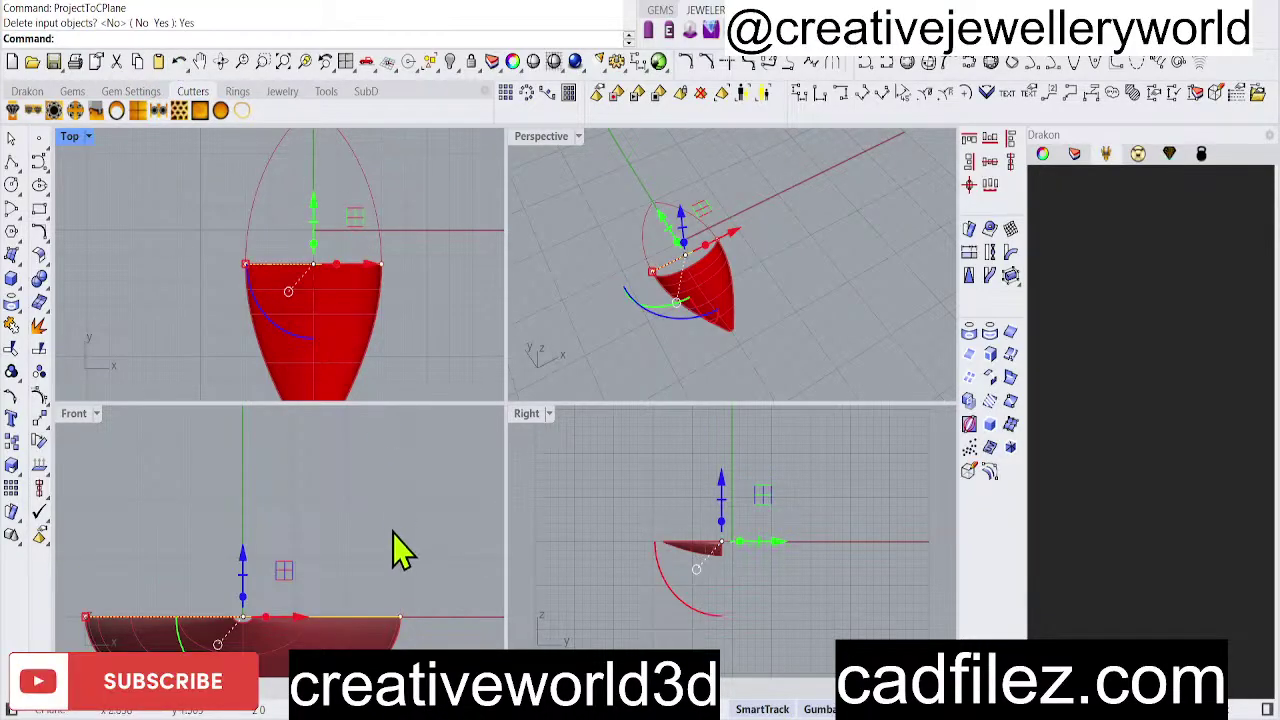
pyautogui.click(400, 550)
pyautogui.hotkey('ctrl', 'z')
pyautogui.click(400, 540)
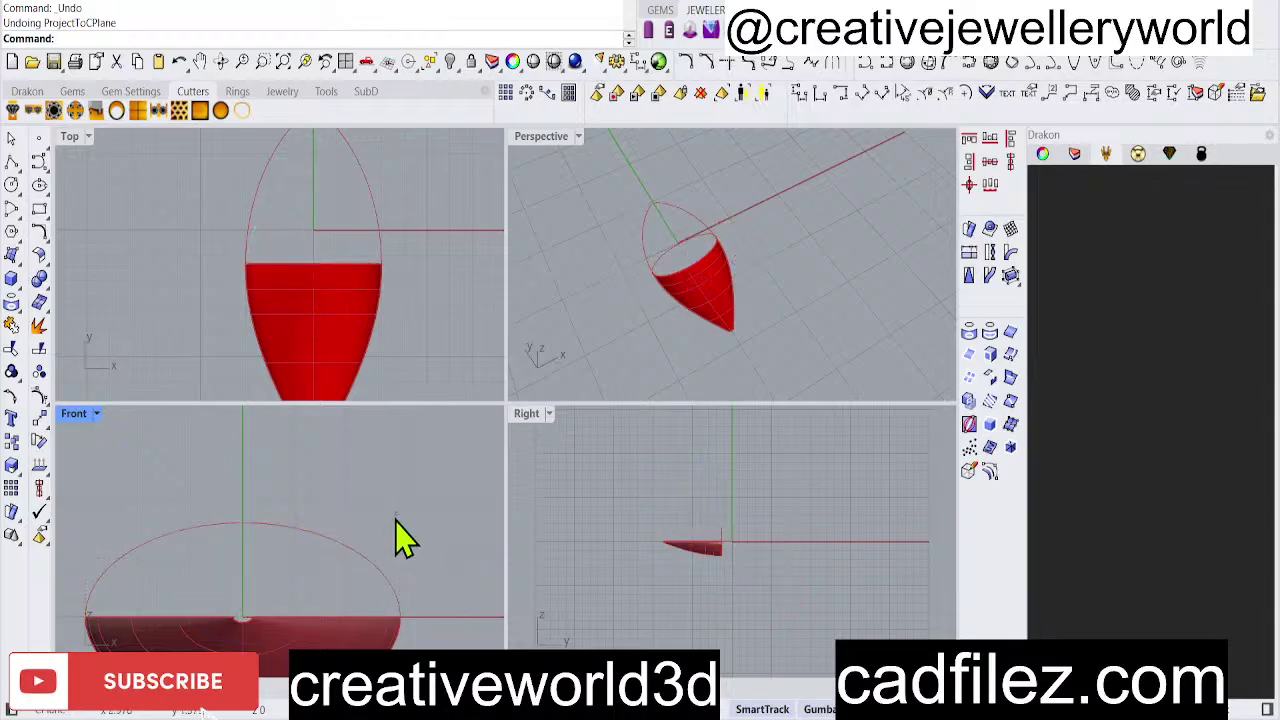
# Project the upper half-ellipse onto the Front view's construction plane, deleting the input curve.
pyautogui.click(340, 548)
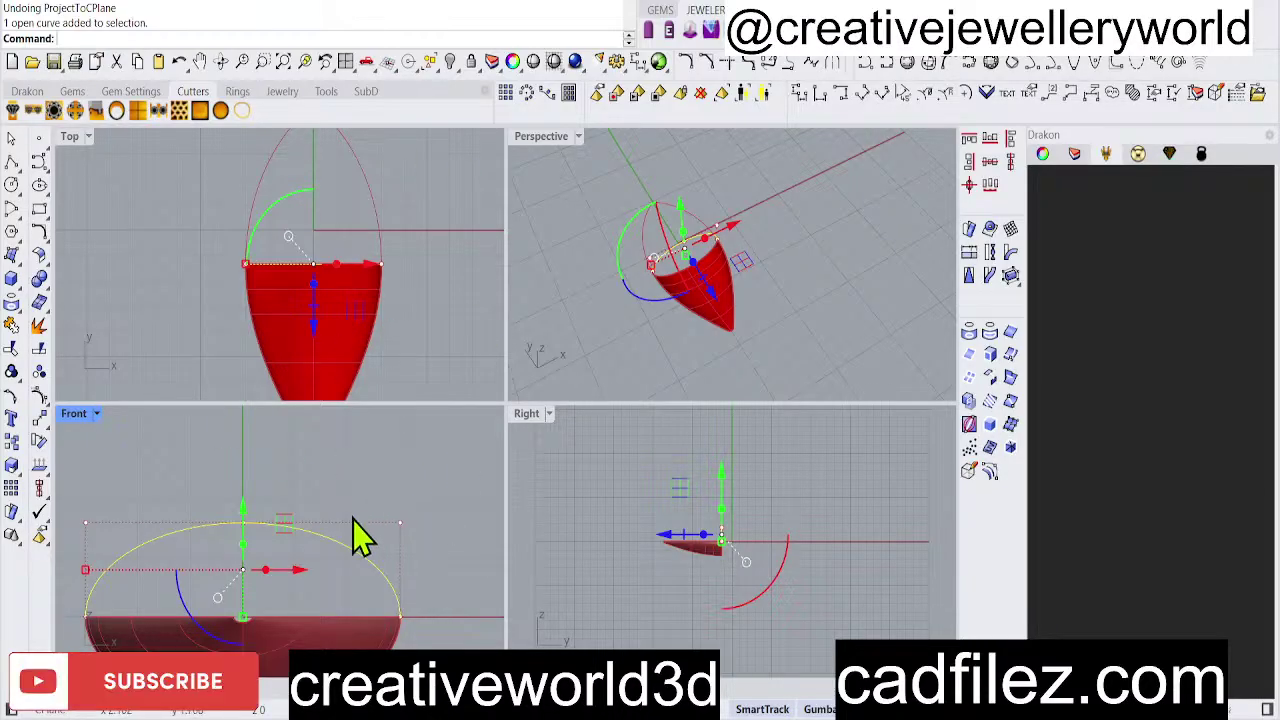
pyautogui.scroll(-1, 358, 497)
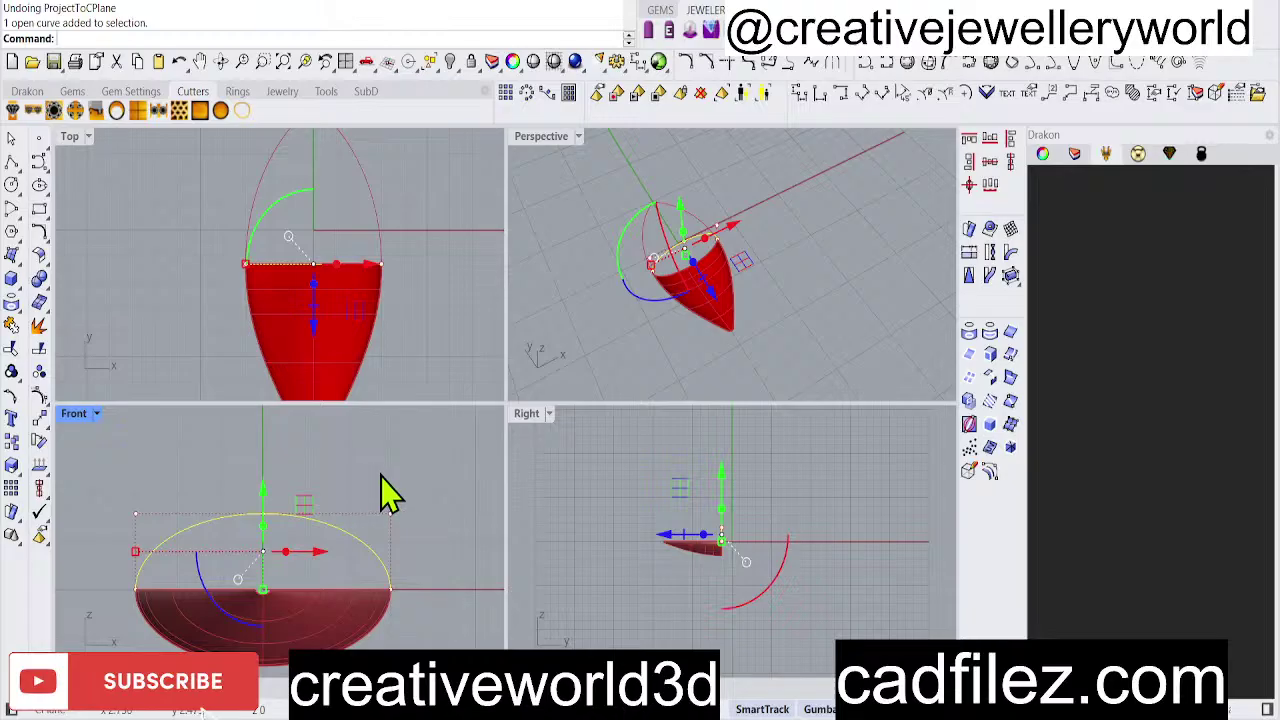
pyautogui.scroll(2, 350, 505)
pyautogui.scroll(-1, 340, 520)
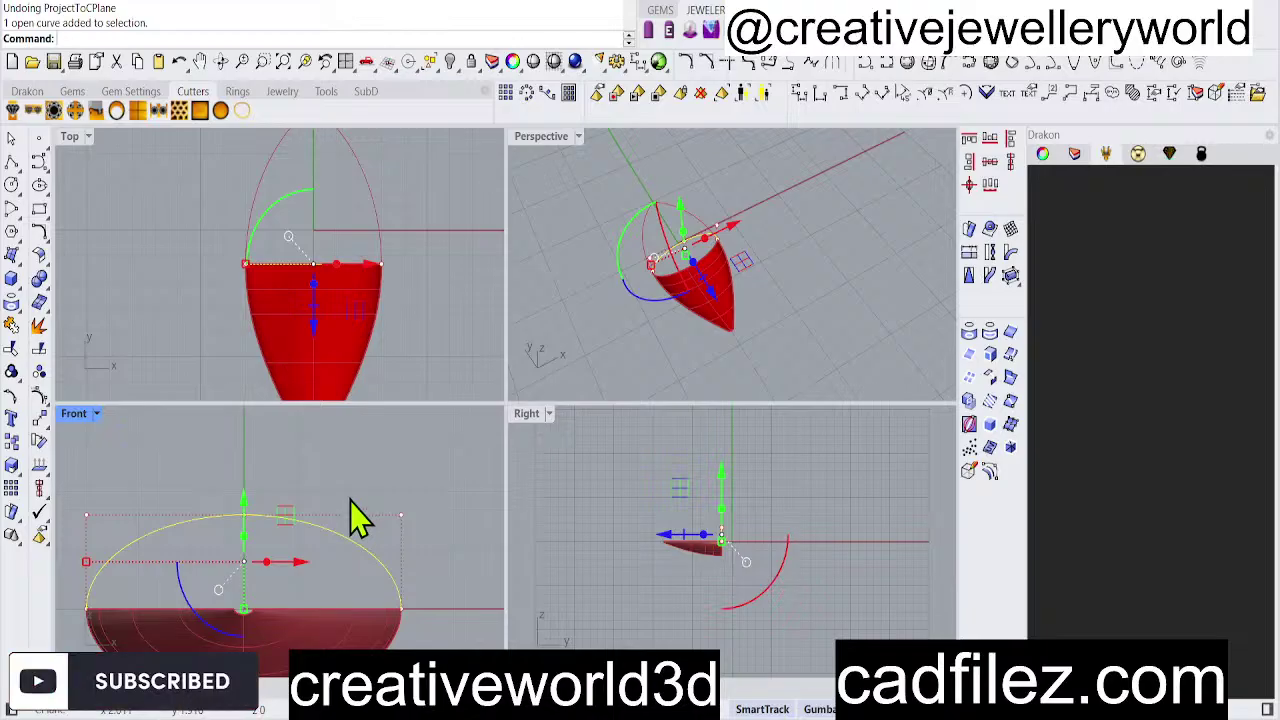
pyautogui.rightClick(375, 490)
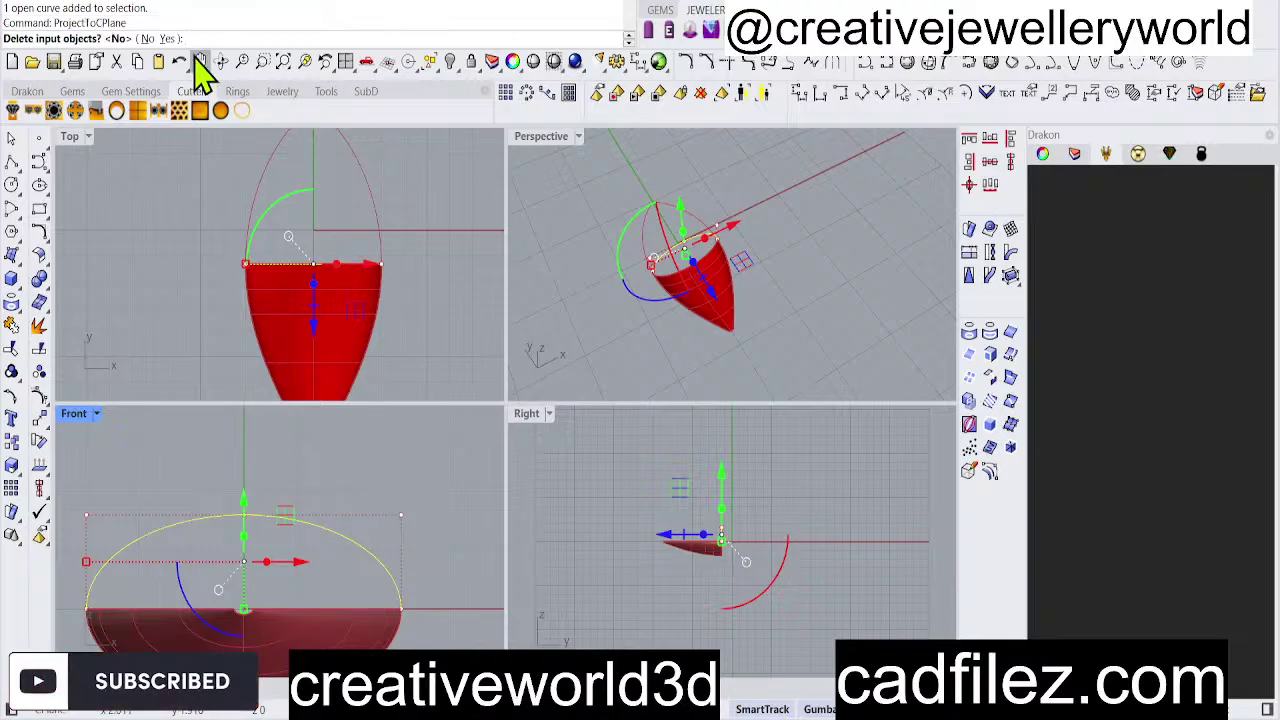
pyautogui.click(168, 38)
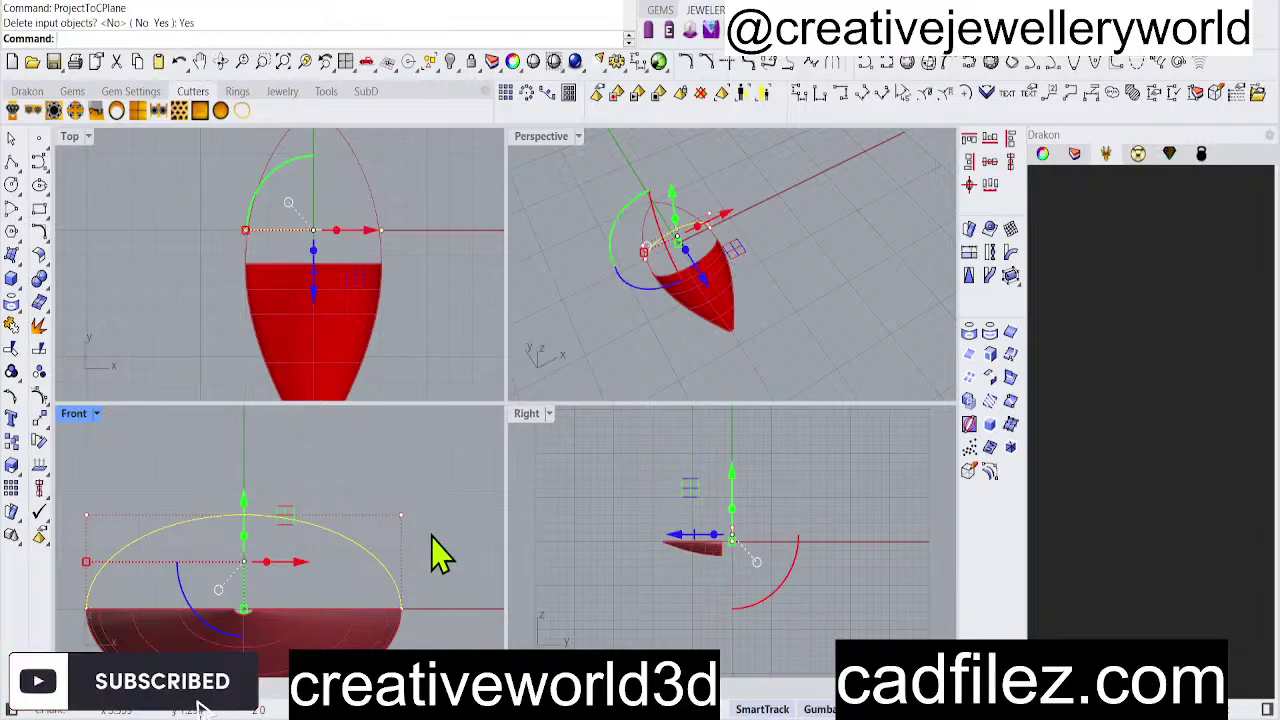
pyautogui.click(317, 532)
pyautogui.click(457, 257)
# Delete the swept surface and the lower half-ellipse, keeping the leaf outline and the projected upper half-ellipse.
pyautogui.scroll(4, 336, 195)
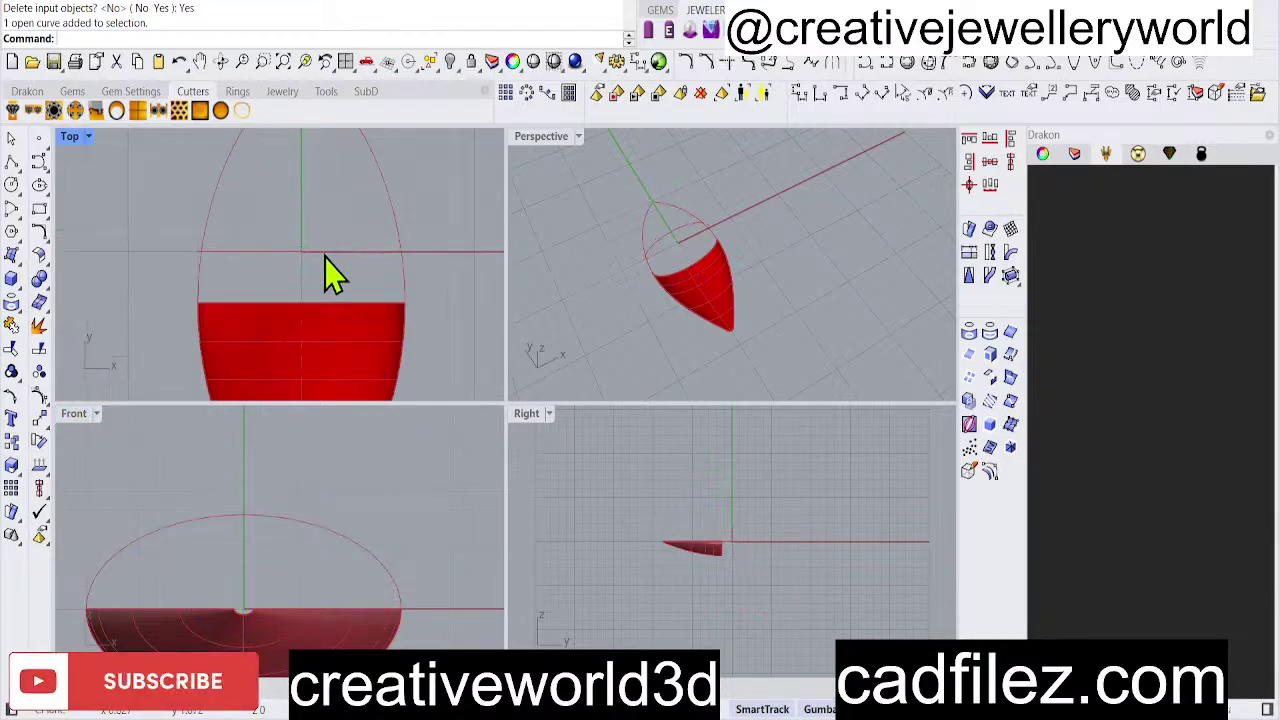
pyautogui.click(322, 345)
pyautogui.scroll(-4, 321, 349)
pyautogui.press('Delete')
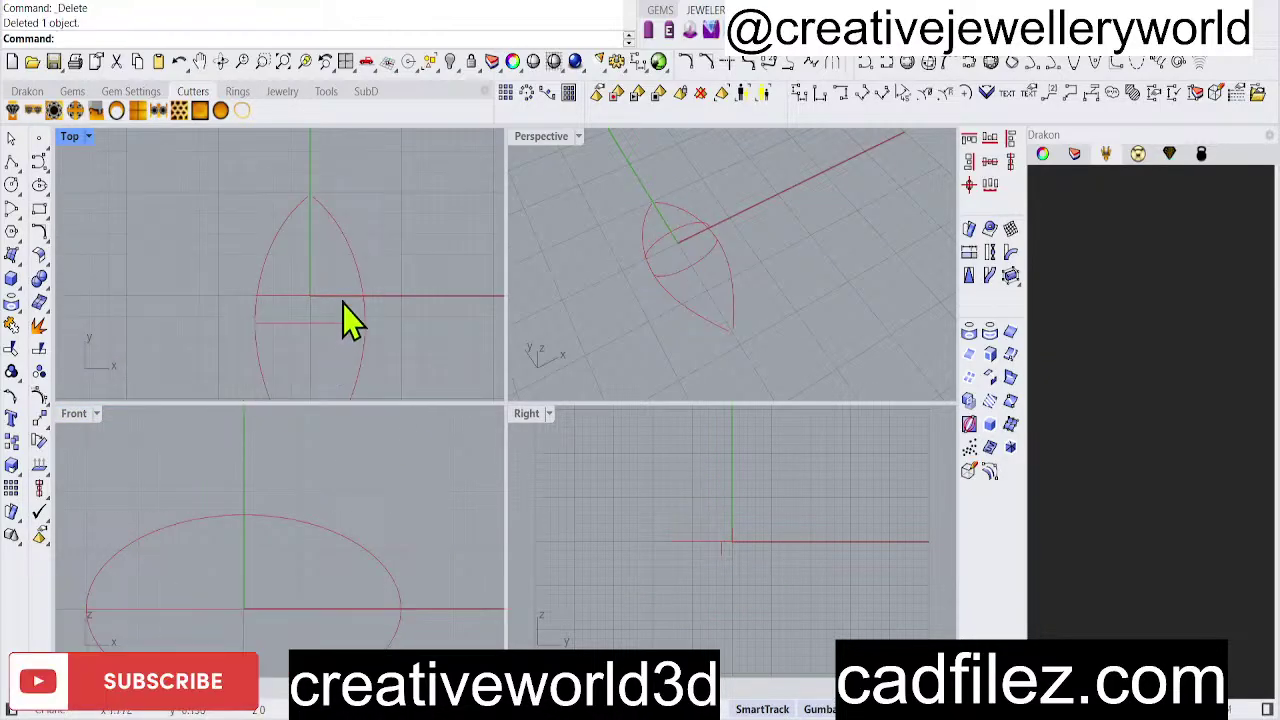
pyautogui.scroll(-1, 340, 308)
pyautogui.click(330, 303)
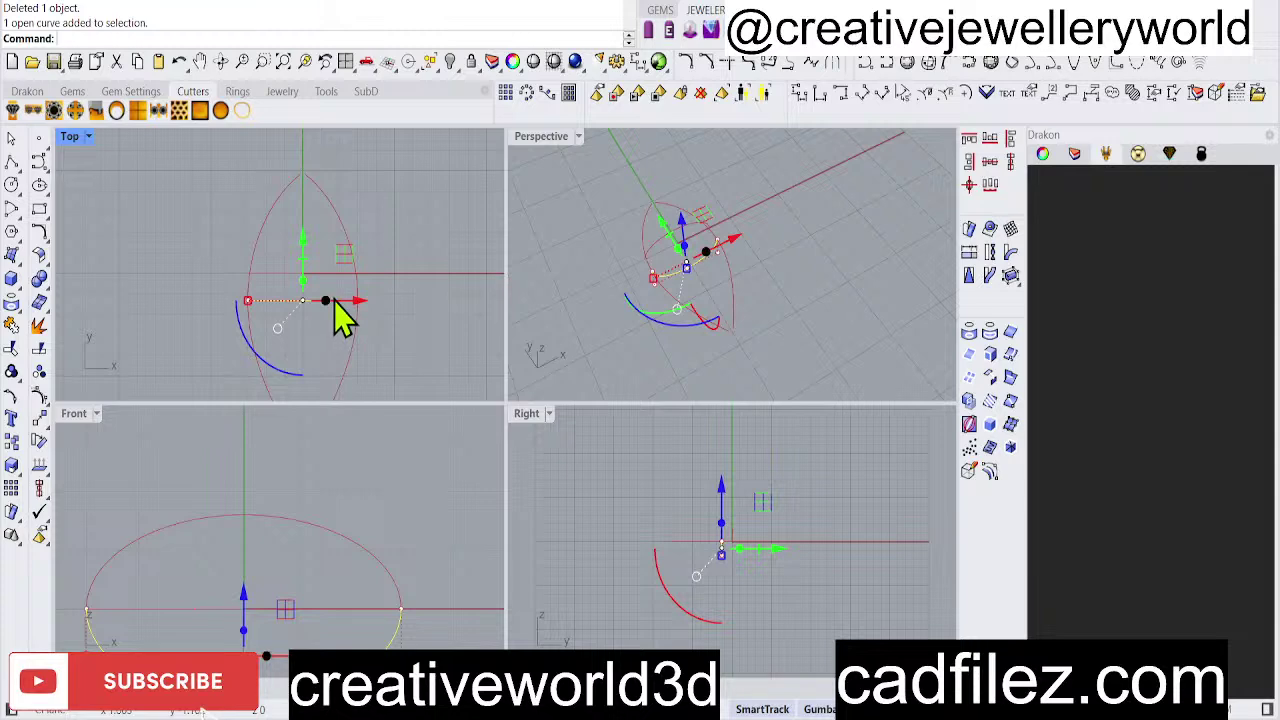
pyautogui.press('Delete')
# Group the two leaf outline curves.
pyautogui.click(350, 372)
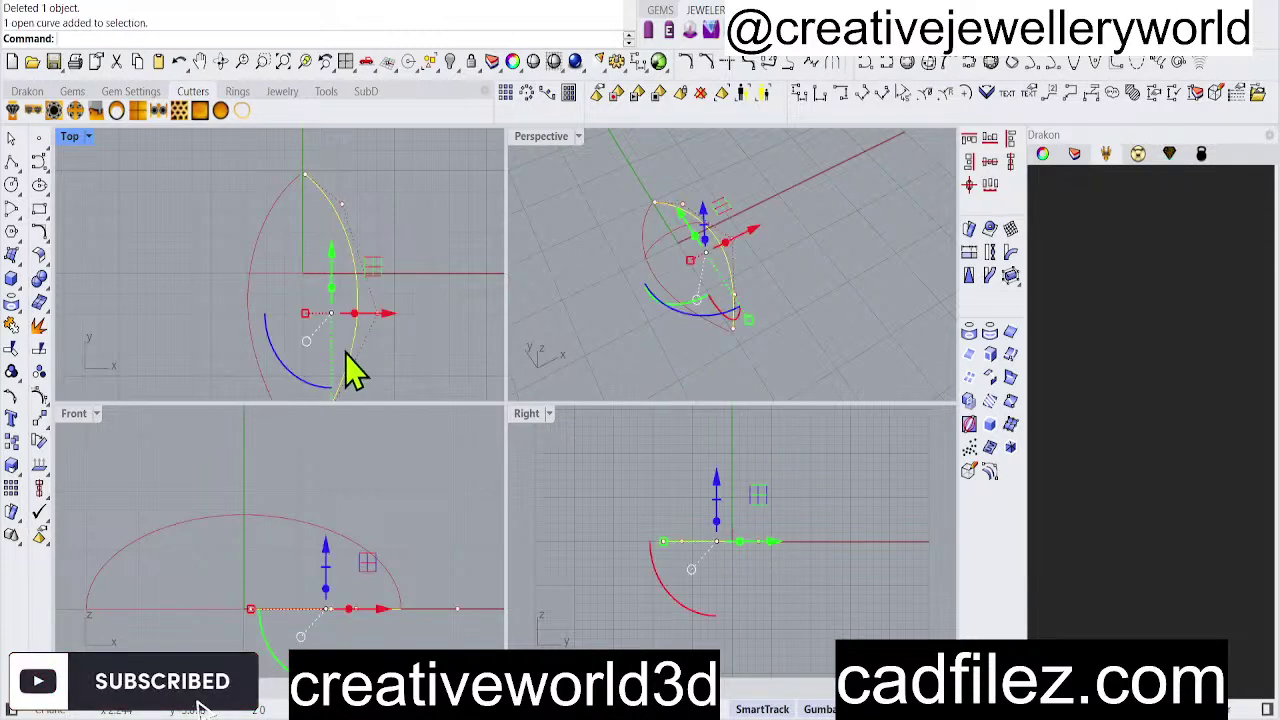
pyautogui.click(408, 221)
pyautogui.click(342, 220)
pyautogui.keyDown('shift'); pyautogui.click(272, 214); pyautogui.keyUp('shift')
pyautogui.scroll(-4, 280, 254)
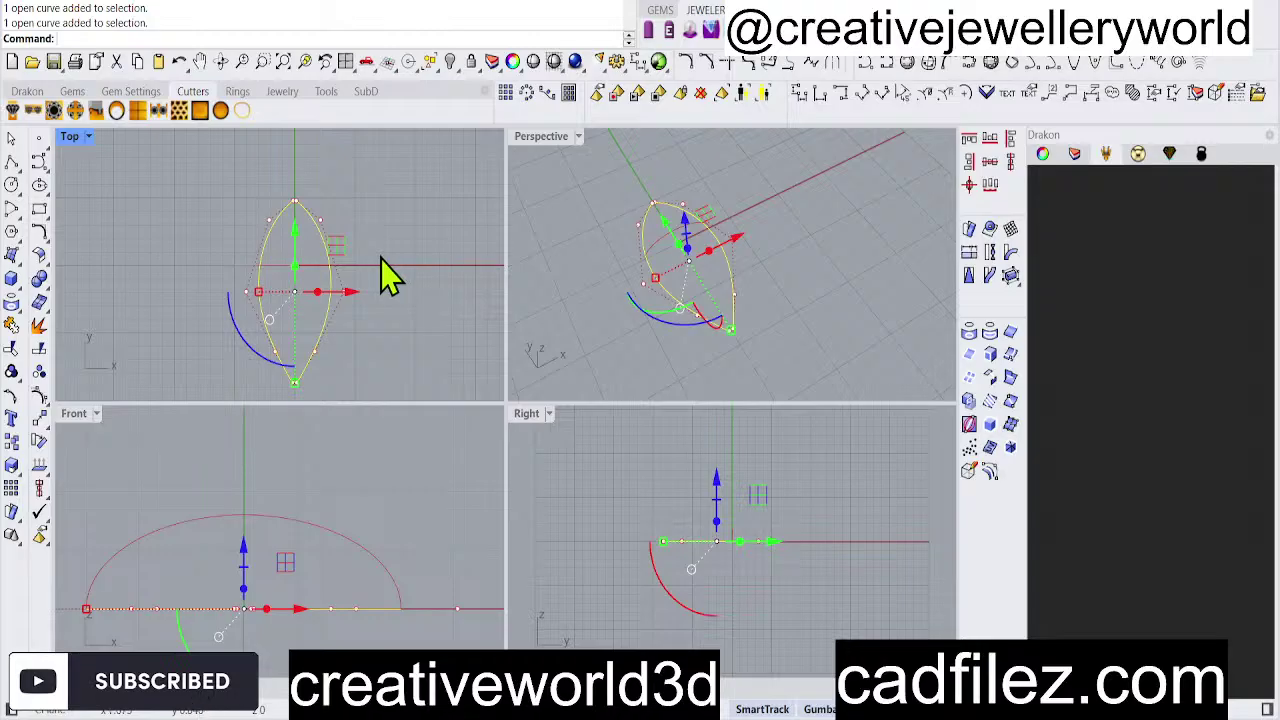
pyautogui.write('g')
pyautogui.press('Return')
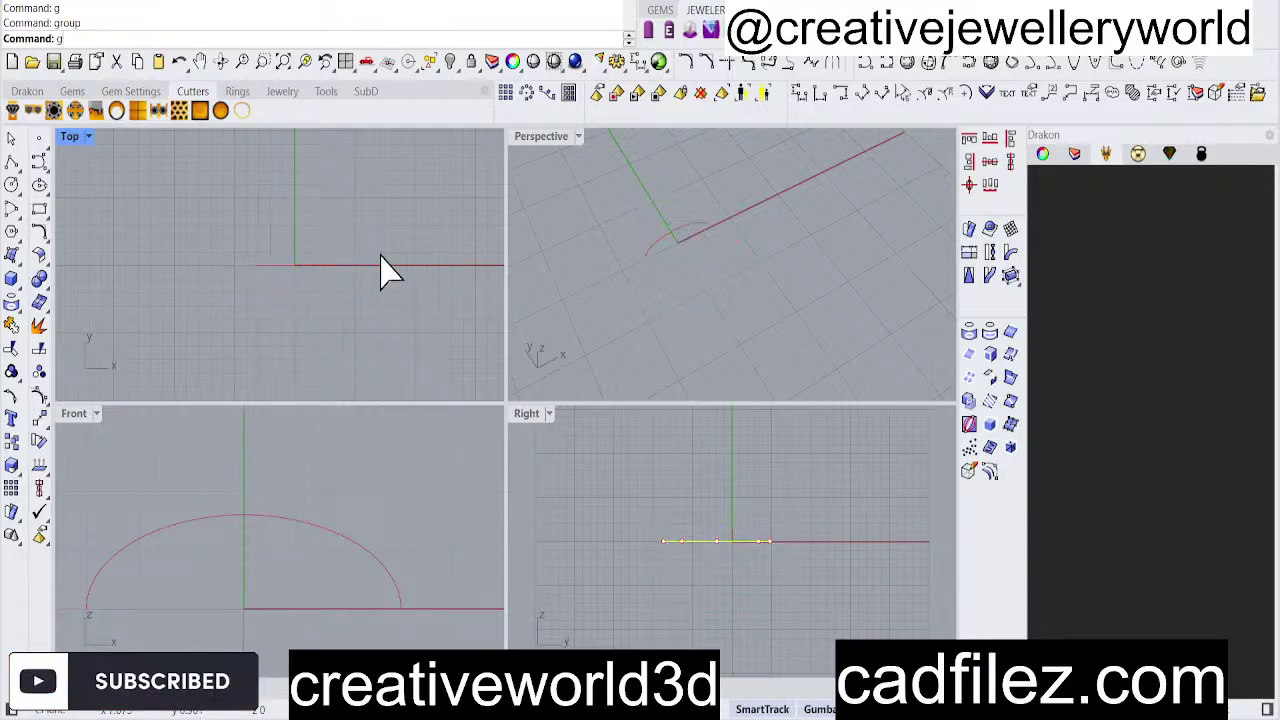
# Align the grouped leaf curves by their centre to the origin (0) and ungroup them.
pyautogui.click(969, 186)
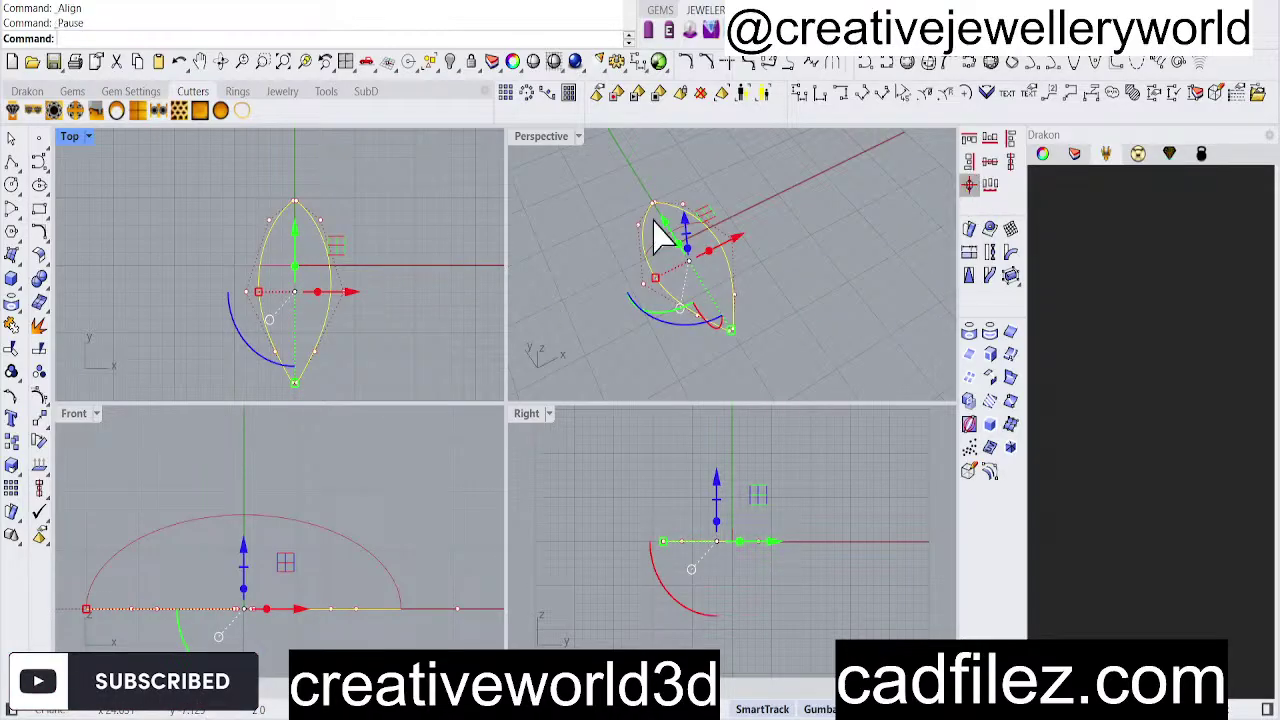
pyautogui.write('0')
pyautogui.press('Return')
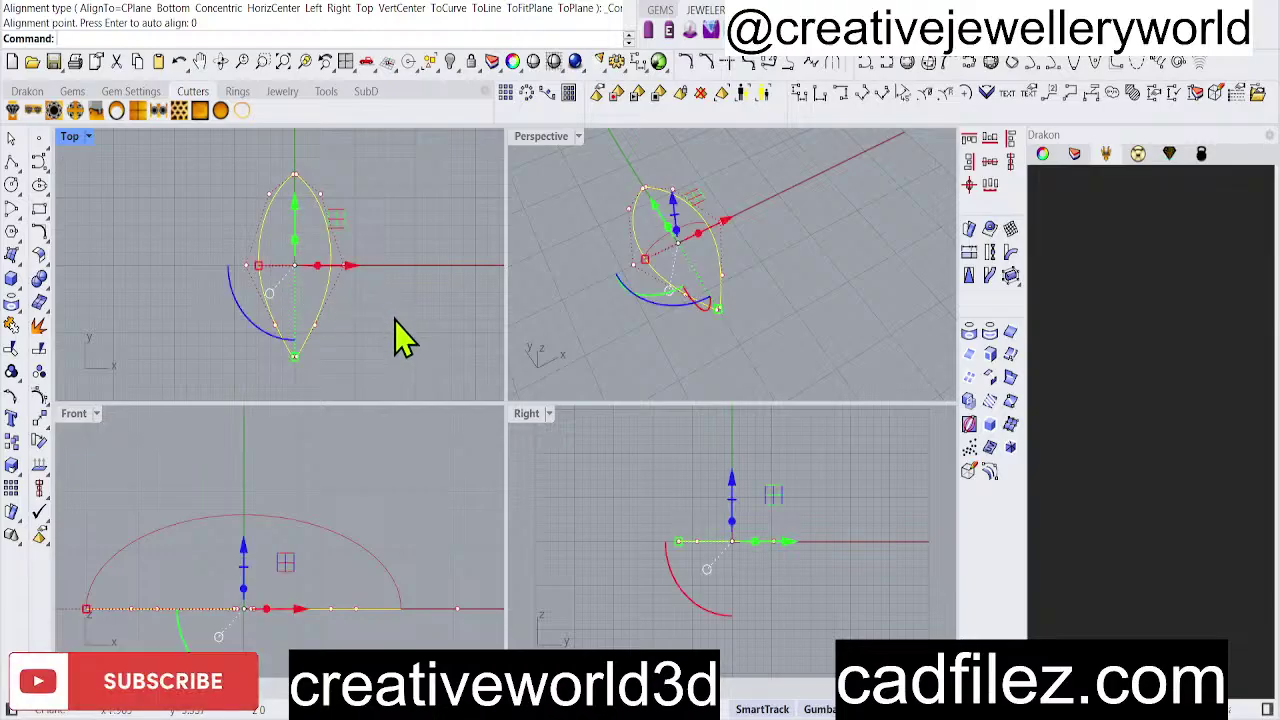
pyautogui.click(40, 394)
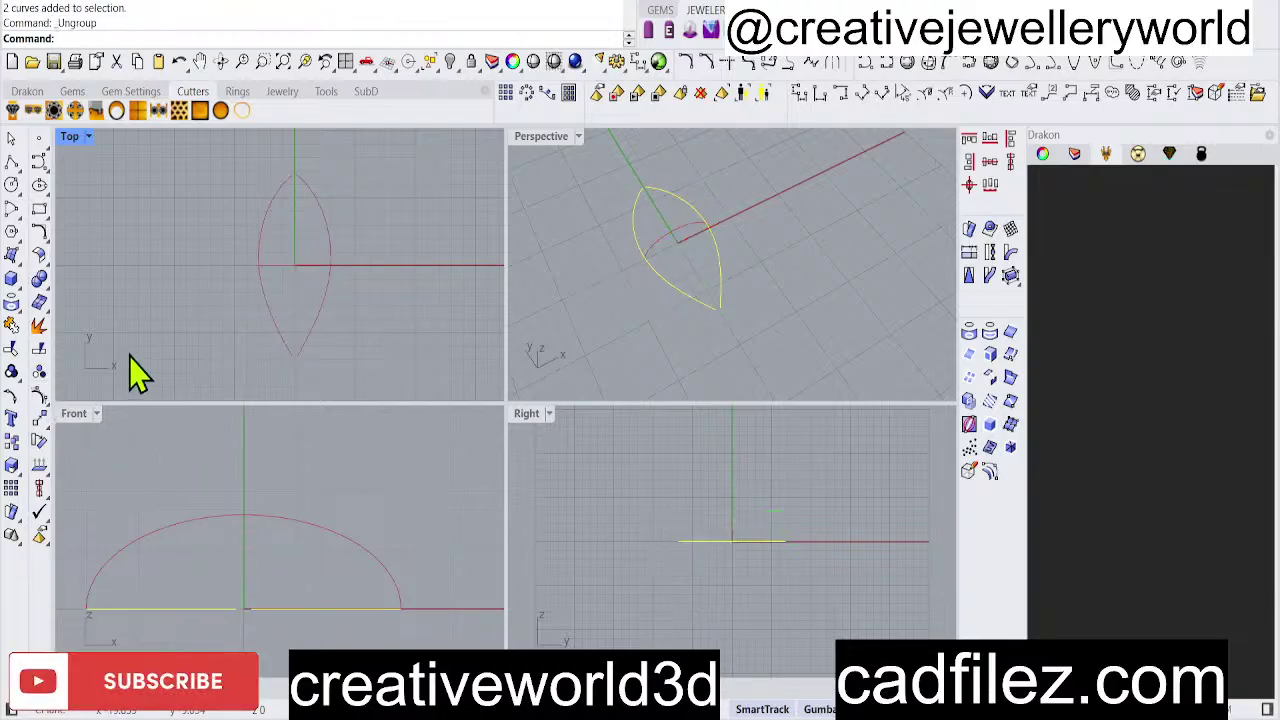
pyautogui.click(325, 330)
pyautogui.click(358, 348)
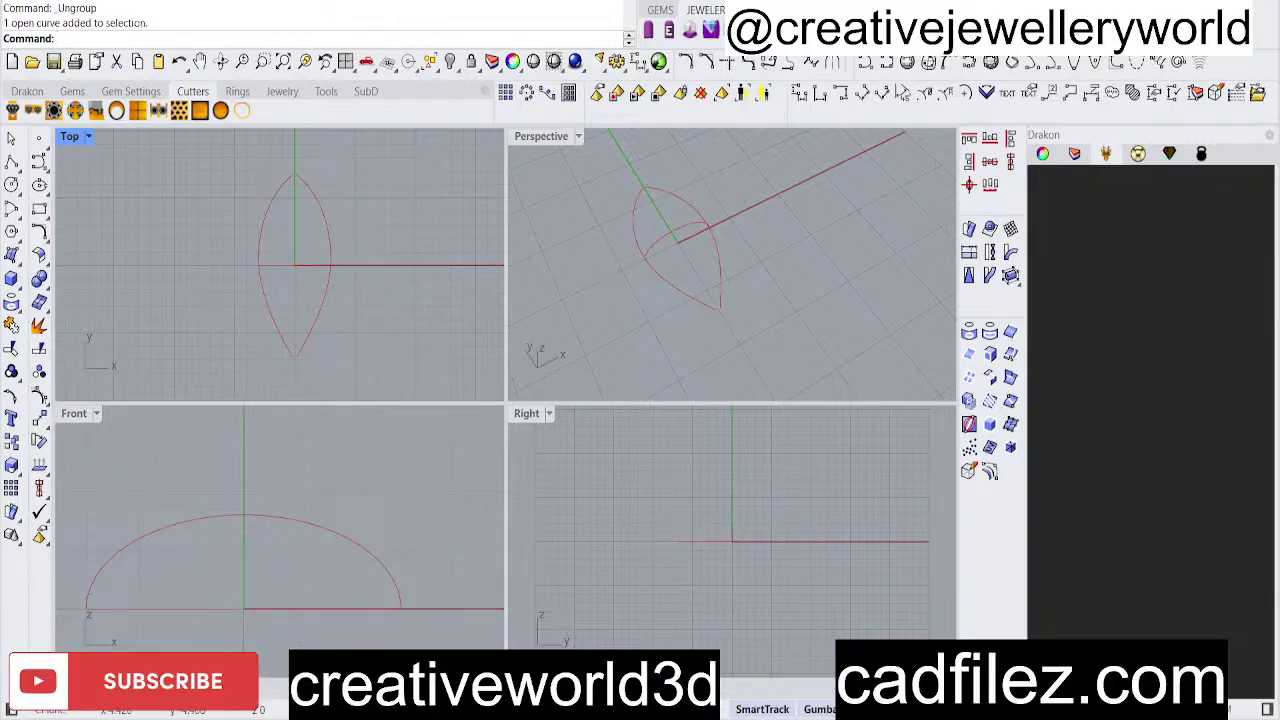
# Create a Sweep2 surface over the lower half of the leaf, using both leaf curves as rails and the half-ellipse as cross-section.
pyautogui.write('s')
pyautogui.press('Return')
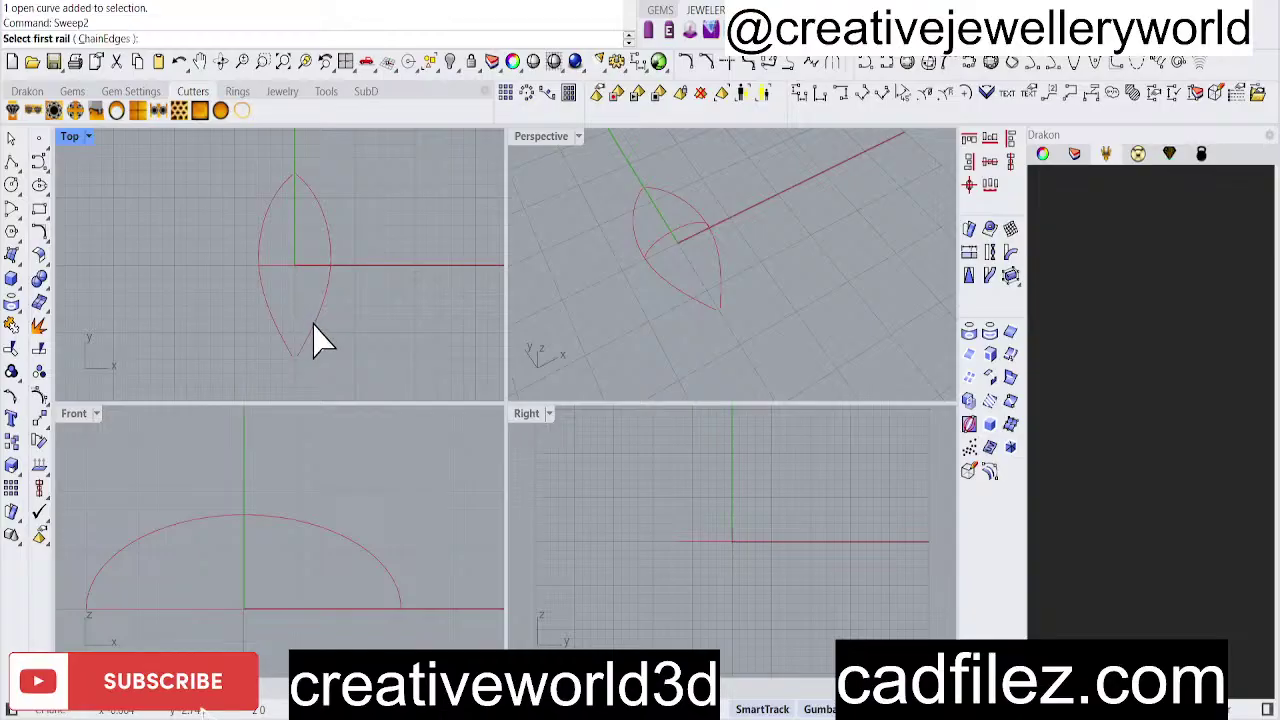
pyautogui.click(316, 323)
pyautogui.click(280, 326)
pyautogui.click(288, 268)
pyautogui.press('Return')
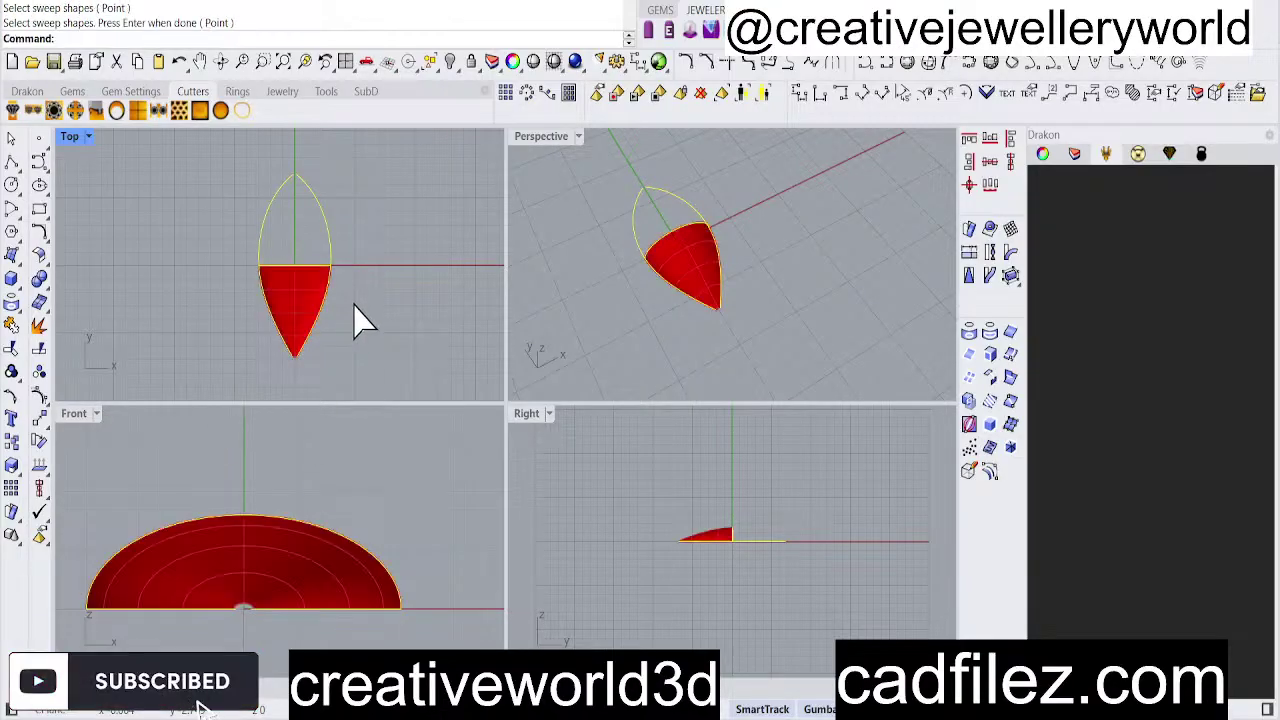
# Mirror a copy of the domed surface across the horizontal axis through the origin (0) in the Top view.
pyautogui.click(284, 330)
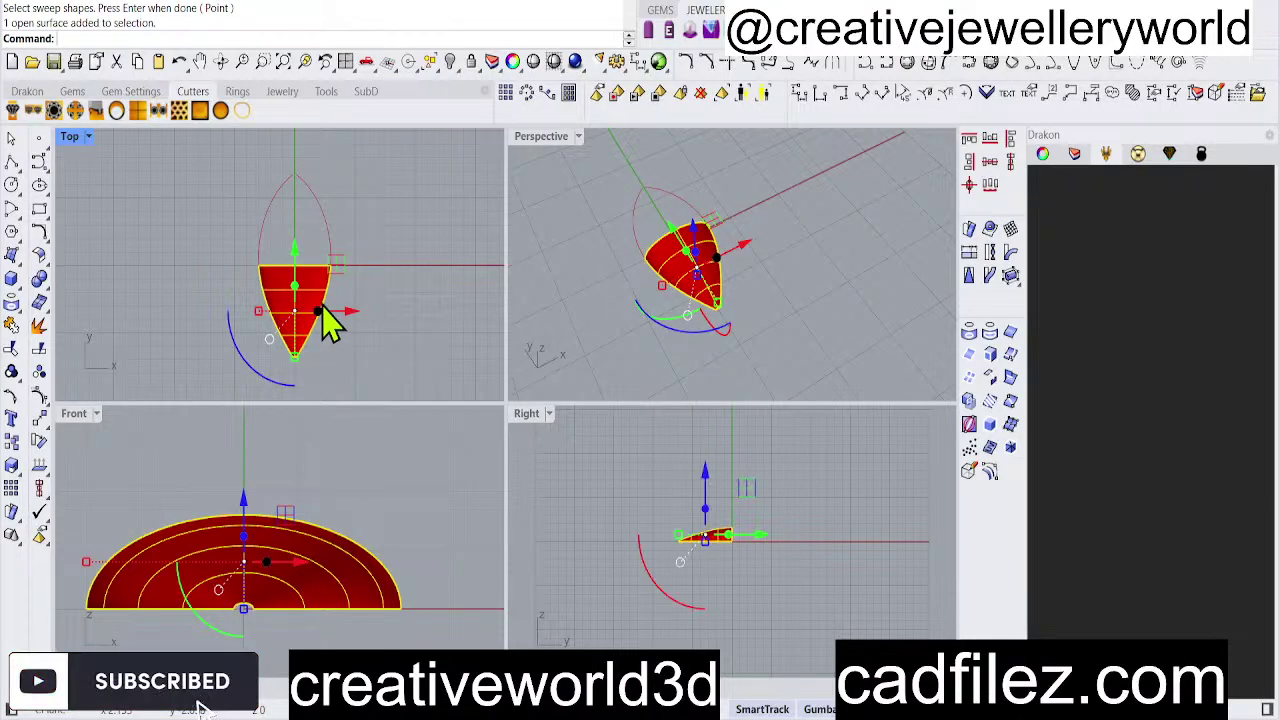
pyautogui.write('mirror')
pyautogui.press('Return')
pyautogui.write('0')
pyautogui.press('Return')
pyautogui.keyDown('shift'); pyautogui.click(387, 297); pyautogui.keyUp('shift')
pyautogui.click(396, 306)
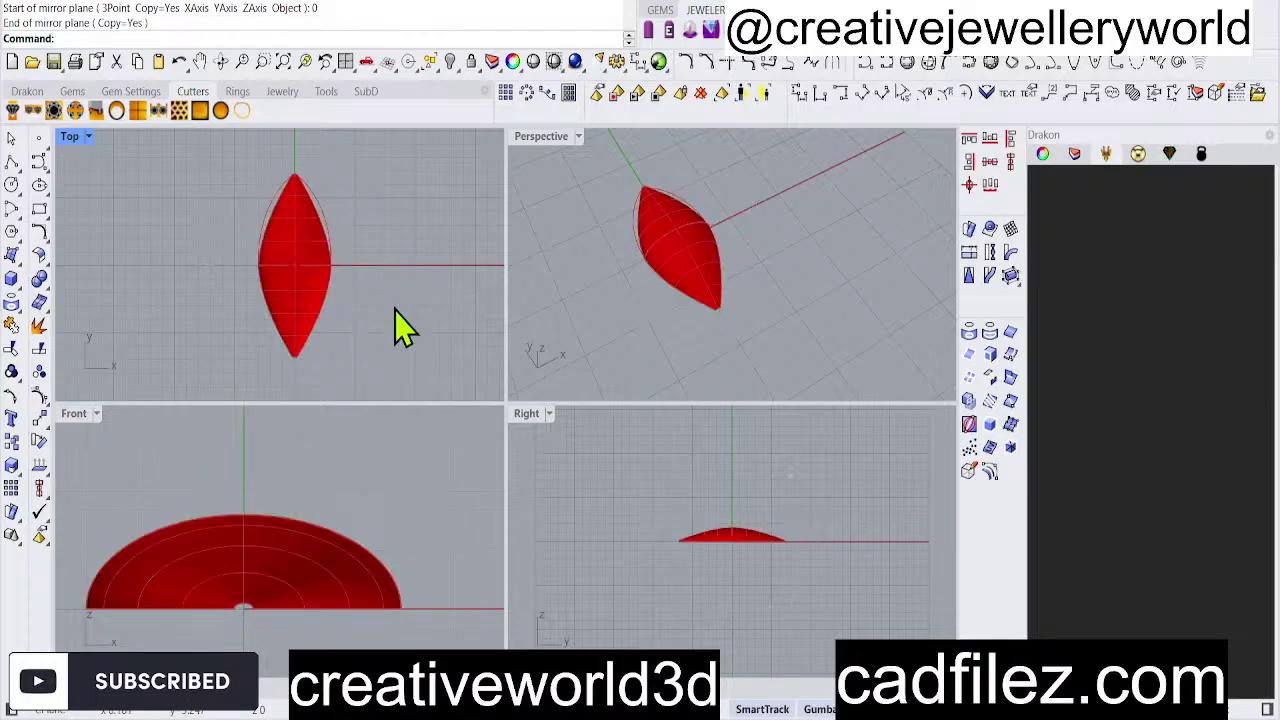
# Examine the two mirrored surfaces and the seam between them from different angles in the Perspective view.
pyautogui.scroll(6, 352, 293)
pyautogui.moveTo(669, 295); pyautogui.dragTo(790, 300, button='right')
pyautogui.scroll(3, 694, 297)
pyautogui.click(694, 303)
pyautogui.click(663, 280)
pyautogui.click(900, 248)
pyautogui.click(691, 295)
pyautogui.click(624, 235)
pyautogui.click(560, 294)
pyautogui.click(654, 291)
pyautogui.click(664, 216)
pyautogui.click(829, 234)
pyautogui.click(650, 337)
pyautogui.click(796, 298)
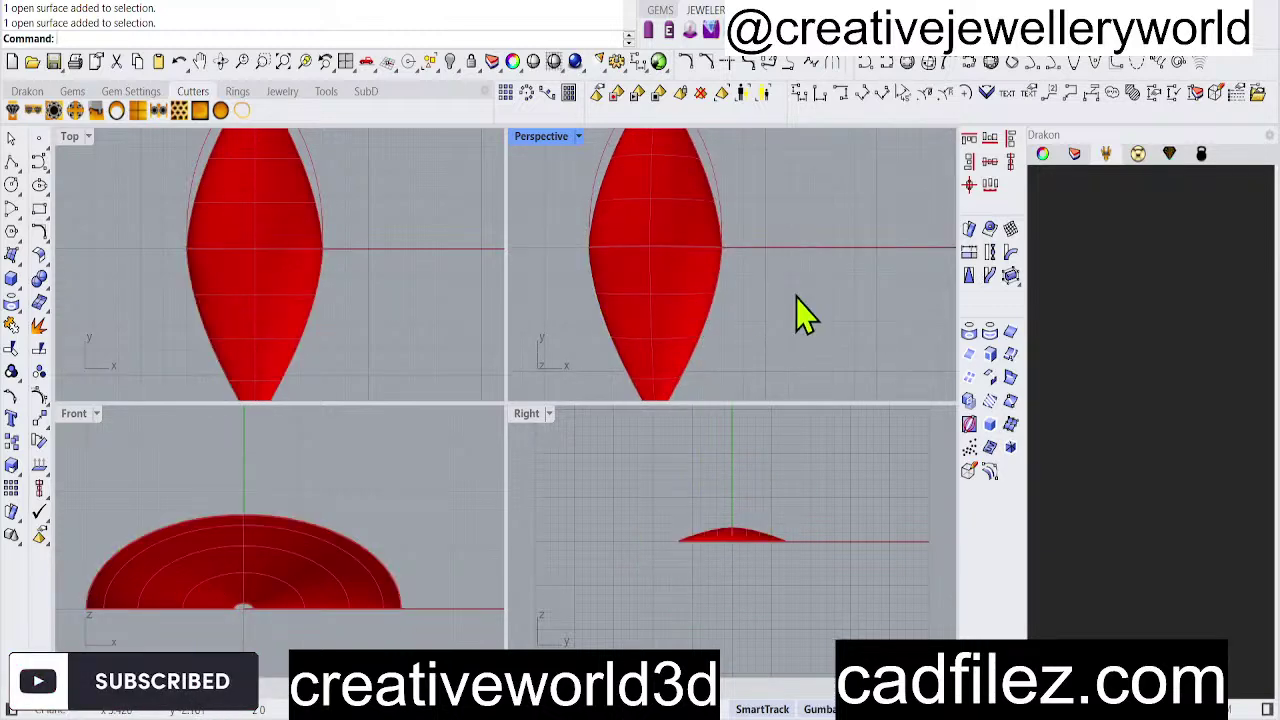
# Move both leaf surfaces to Layer 08.
pyautogui.click(659, 284)
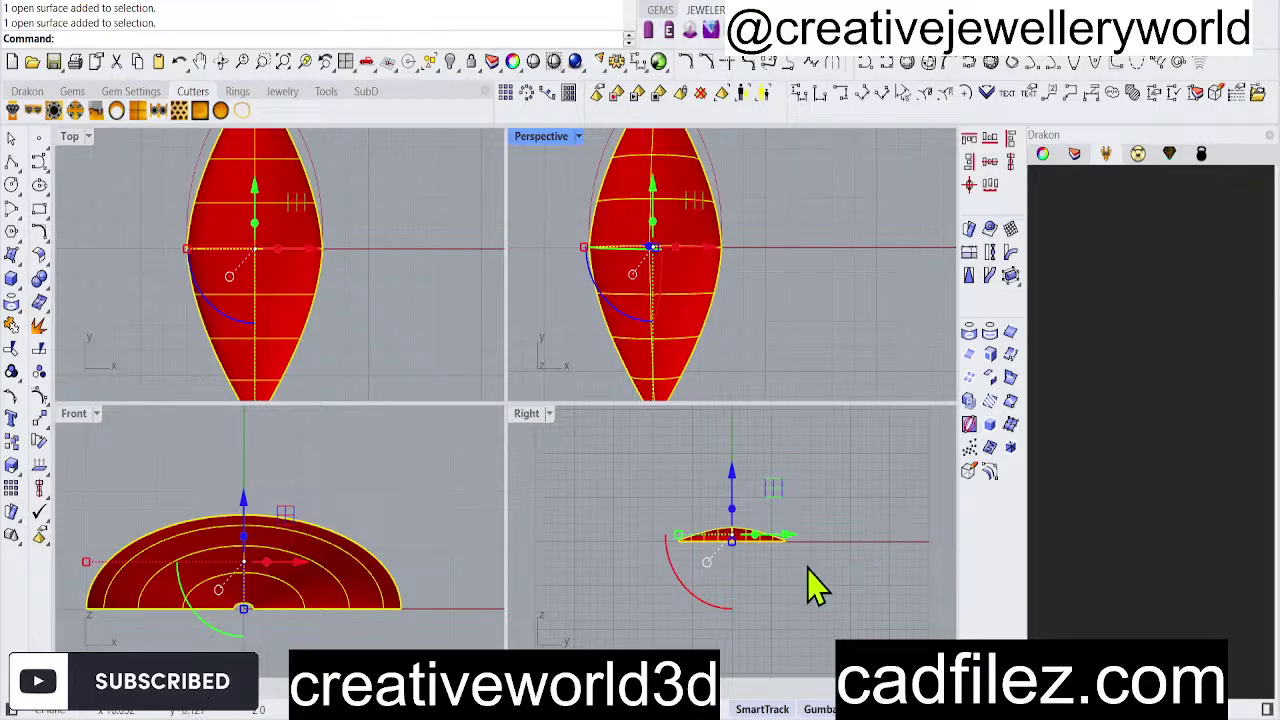
pyautogui.rightClick(406, 557)
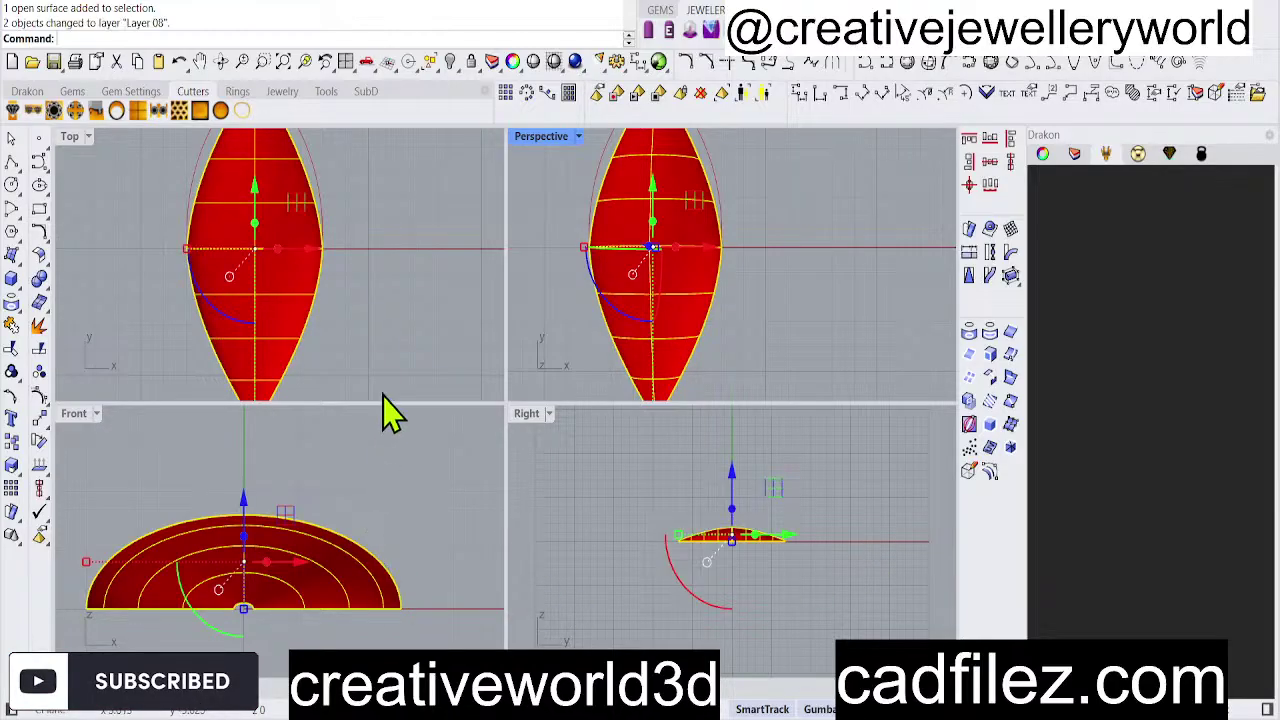
pyautogui.click(452, 450)
pyautogui.moveTo(665, 357); pyautogui.dragTo(665, 357, button='right')
# Flip the direction of the lower leaf surface.
pyautogui.click(667, 362)
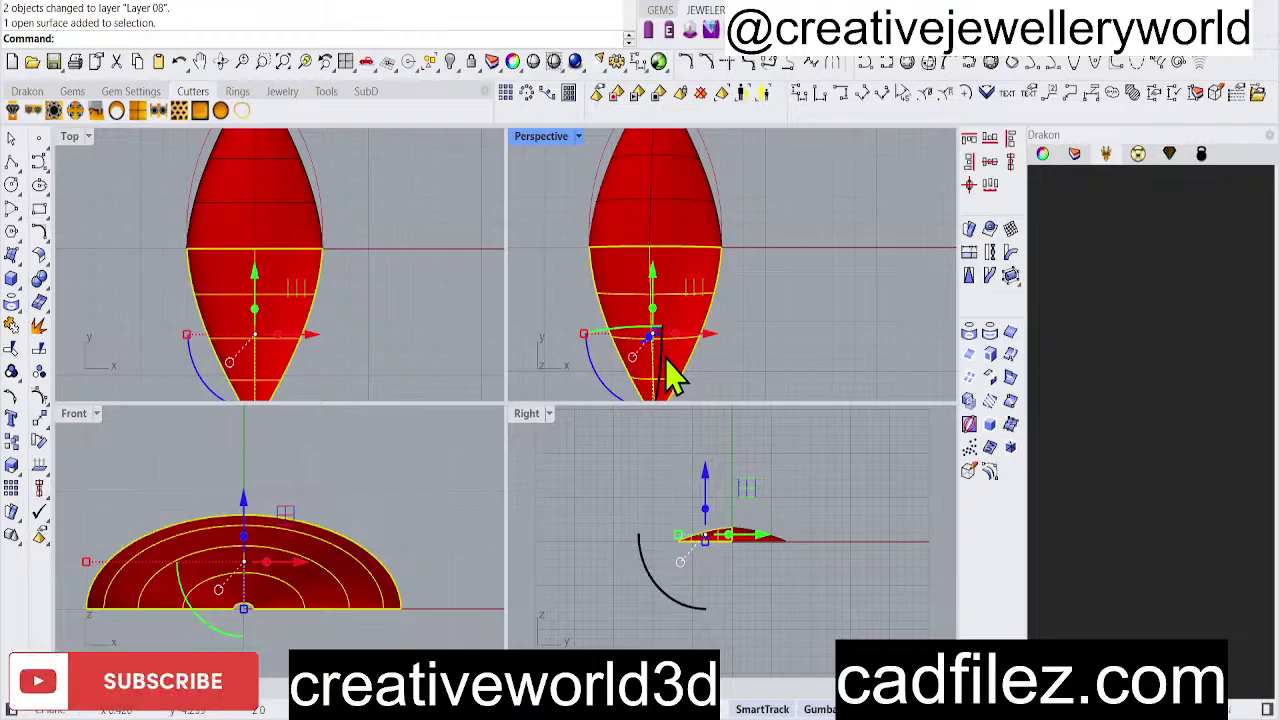
pyautogui.write('flip')
pyautogui.press('Return')
pyautogui.click(775, 311)
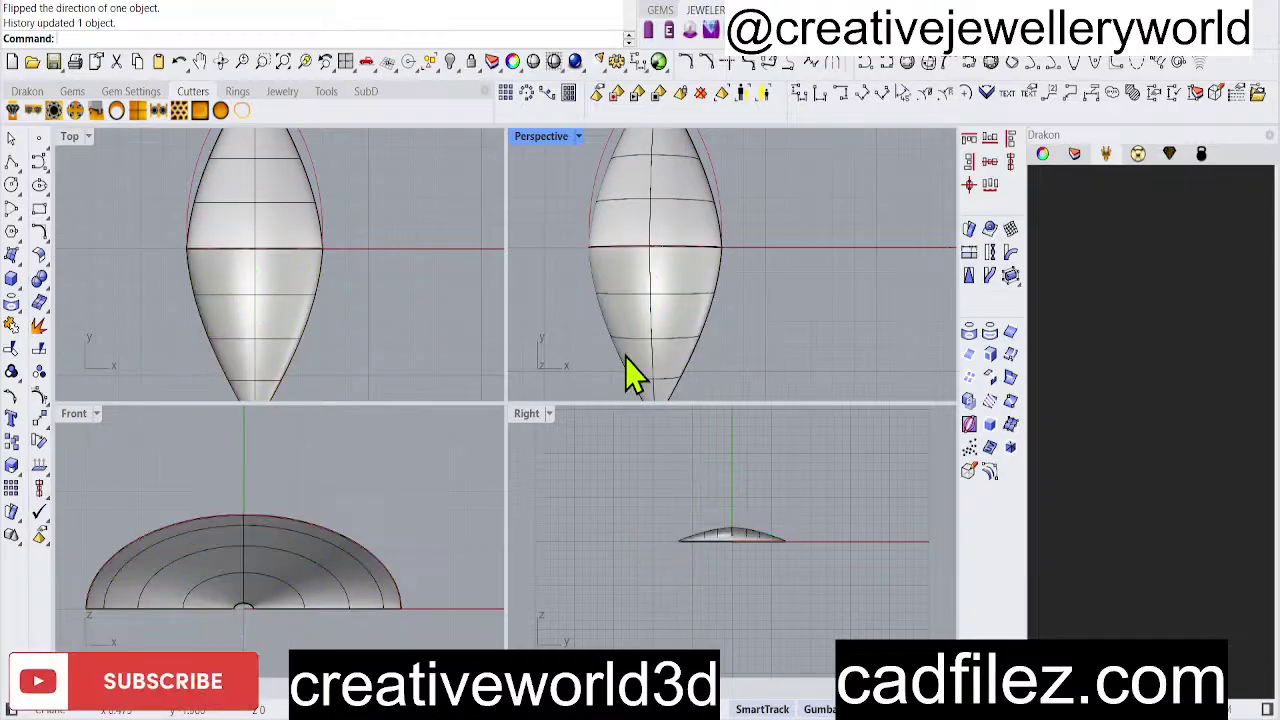
pyautogui.click(458, 326)
# Merge the two leaf surfaces into one with MergeSrf, setting Roundness to 0.
pyautogui.moveTo(594, 283); pyautogui.dragTo(646, 314, button='right')
pyautogui.click(655, 345)
pyautogui.click(766, 334)
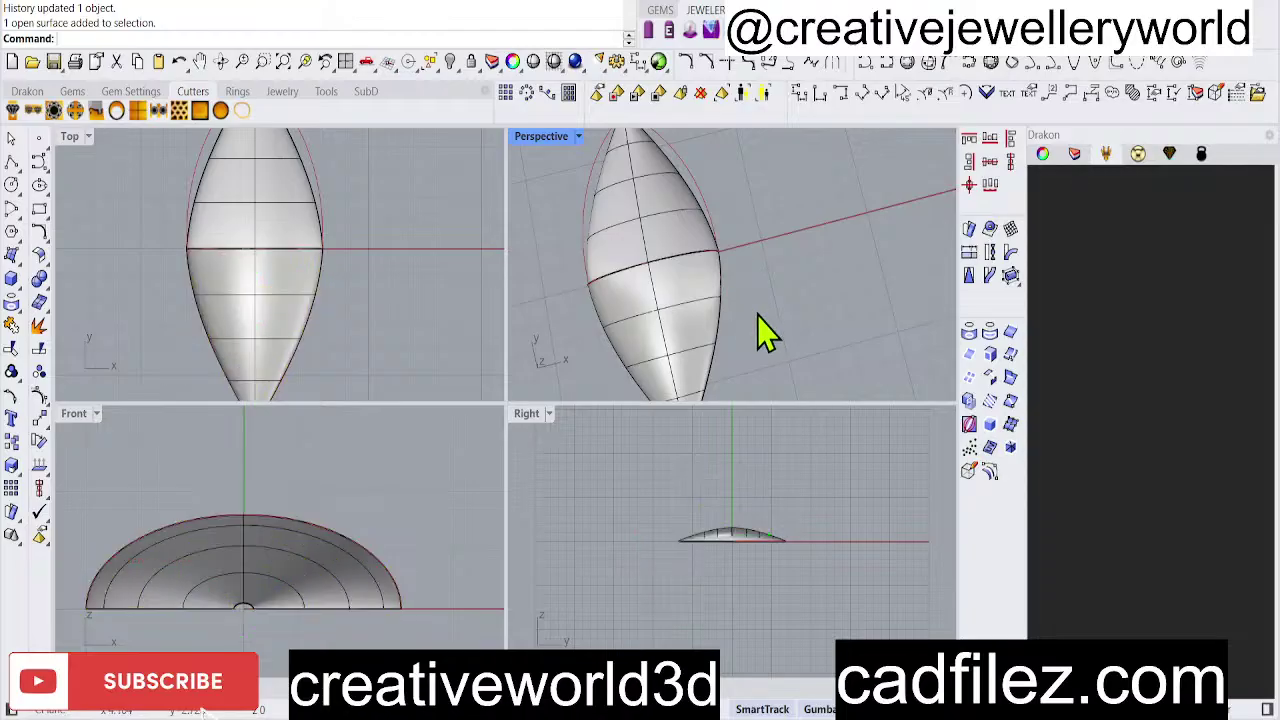
pyautogui.write('MergeSrf')
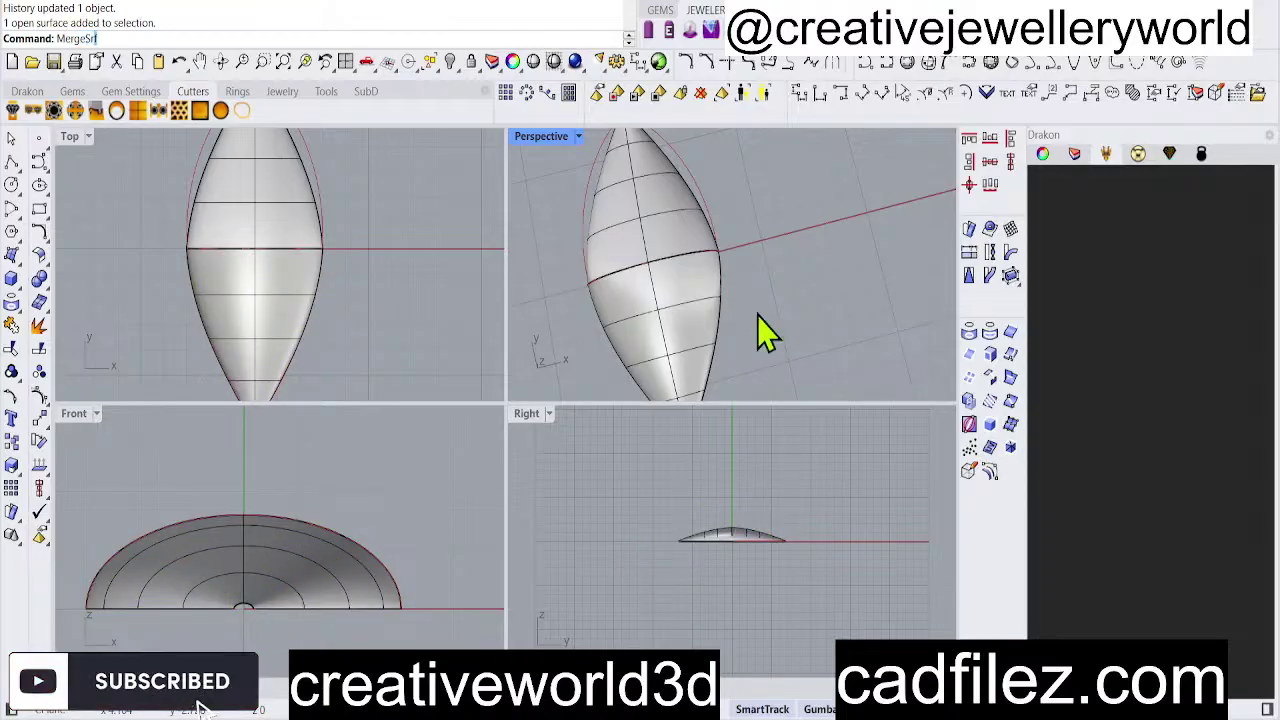
pyautogui.press('Return')
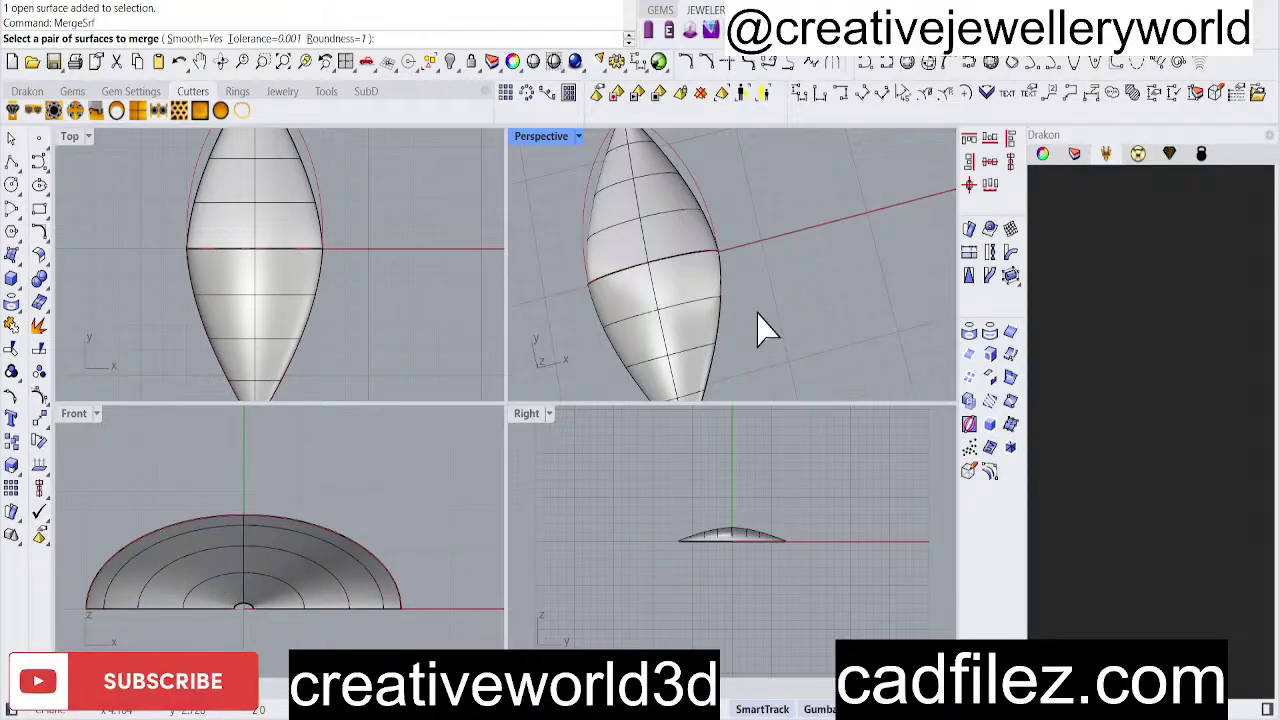
pyautogui.click(333, 39)
pyautogui.write('0')
pyautogui.press('Return')
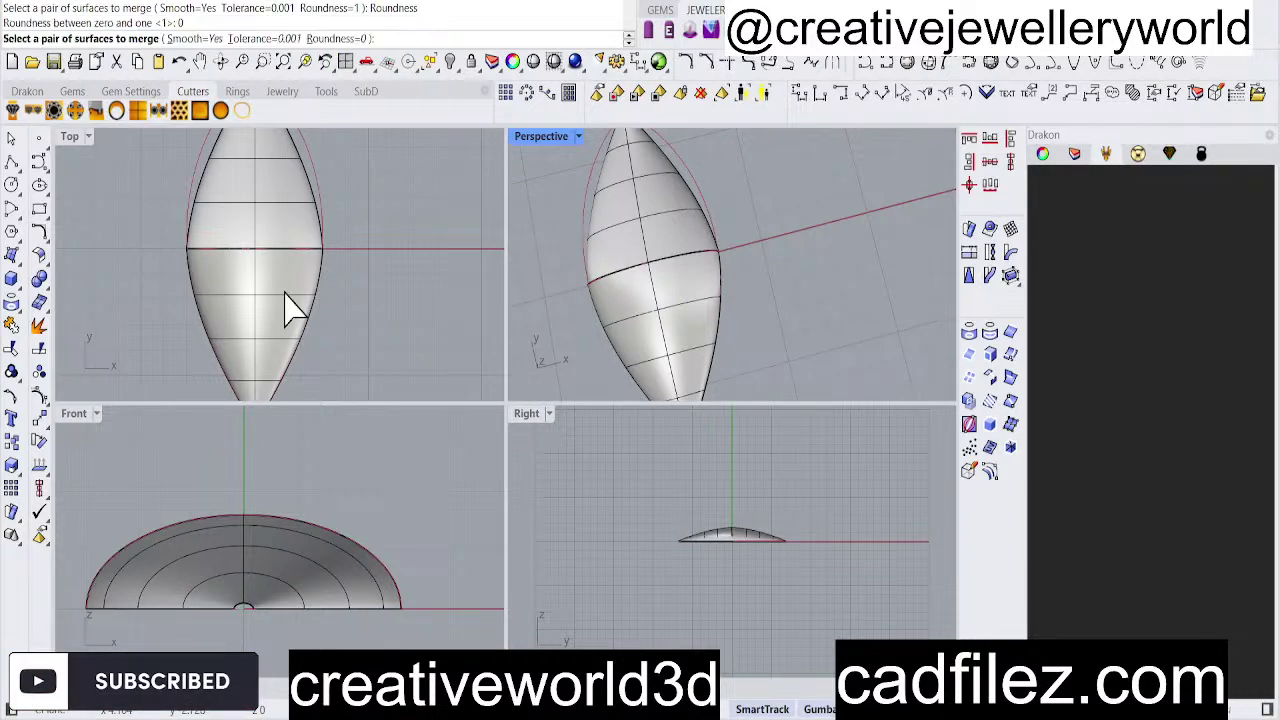
pyautogui.click(300, 325)
pyautogui.click(271, 229)
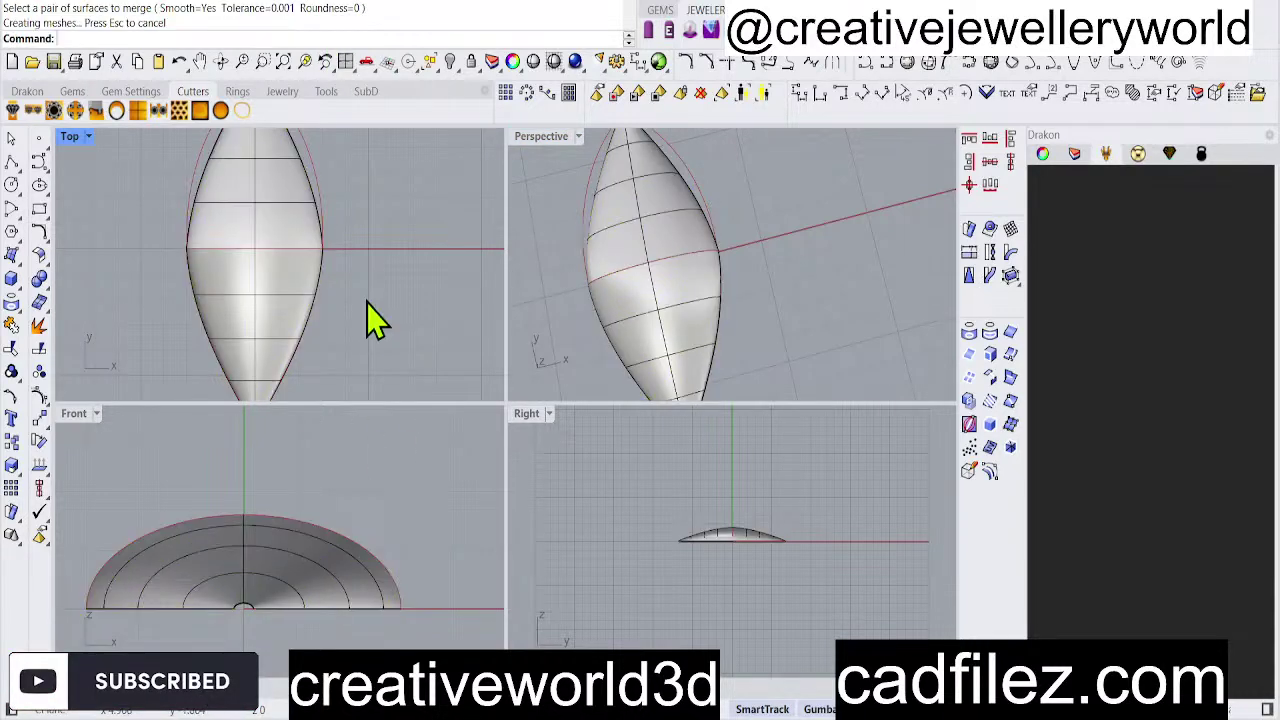
# Examine the merged leaf surface and its two outline curves in the Top and Perspective views.
pyautogui.moveTo(749, 337); pyautogui.dragTo(655, 330, button='right')
pyautogui.click(655, 330)
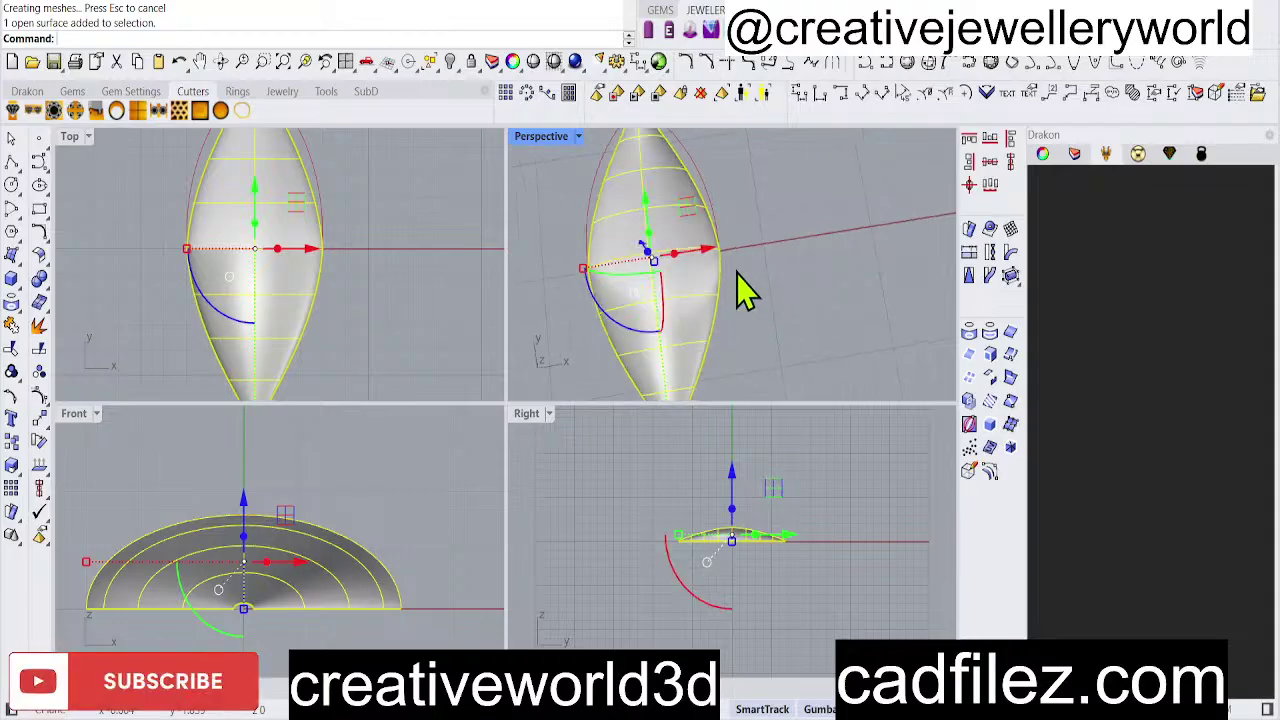
pyautogui.click(380, 320)
pyautogui.scroll(-2, 368, 303)
pyautogui.scroll(3, 286, 286)
pyautogui.moveTo(286, 286); pyautogui.dragTo(334, 300, button='right')
pyautogui.scroll(-3, 302, 338)
pyautogui.click(314, 349)
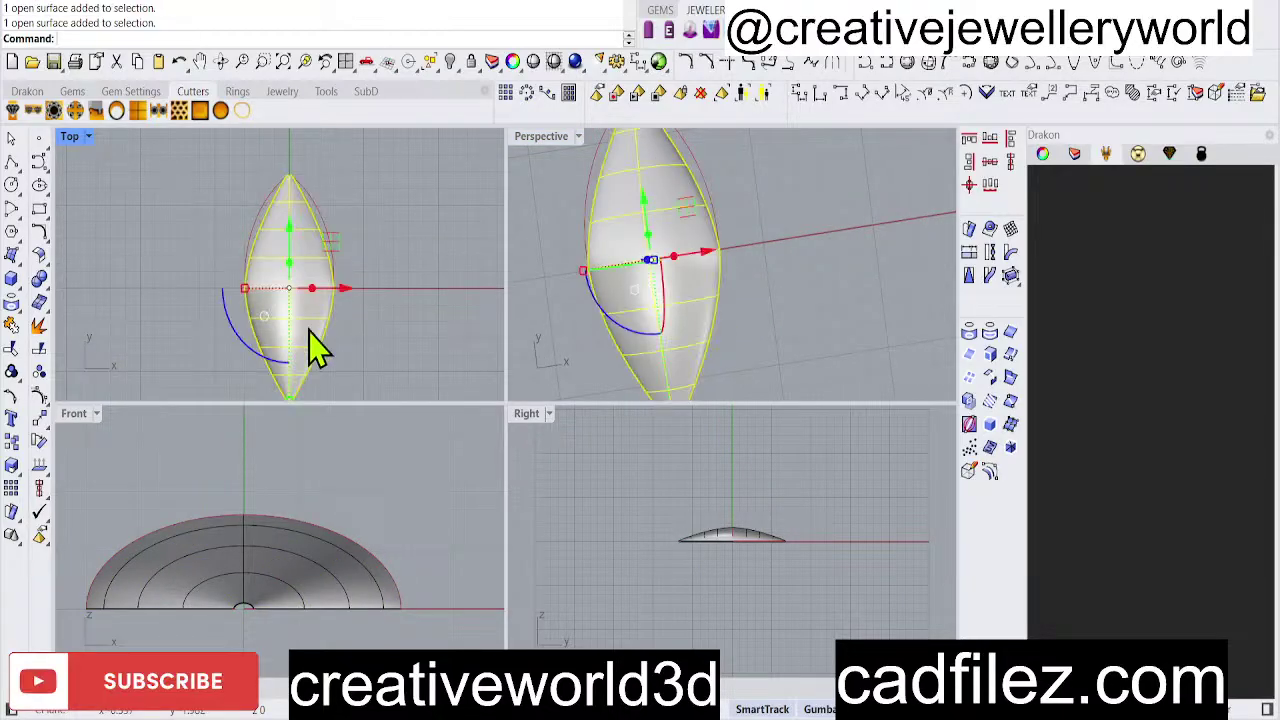
pyautogui.click(374, 309)
pyautogui.scroll(3, 315, 283)
pyautogui.click(314, 285)
pyautogui.moveTo(314, 285); pyautogui.dragTo(400, 277, button='right')
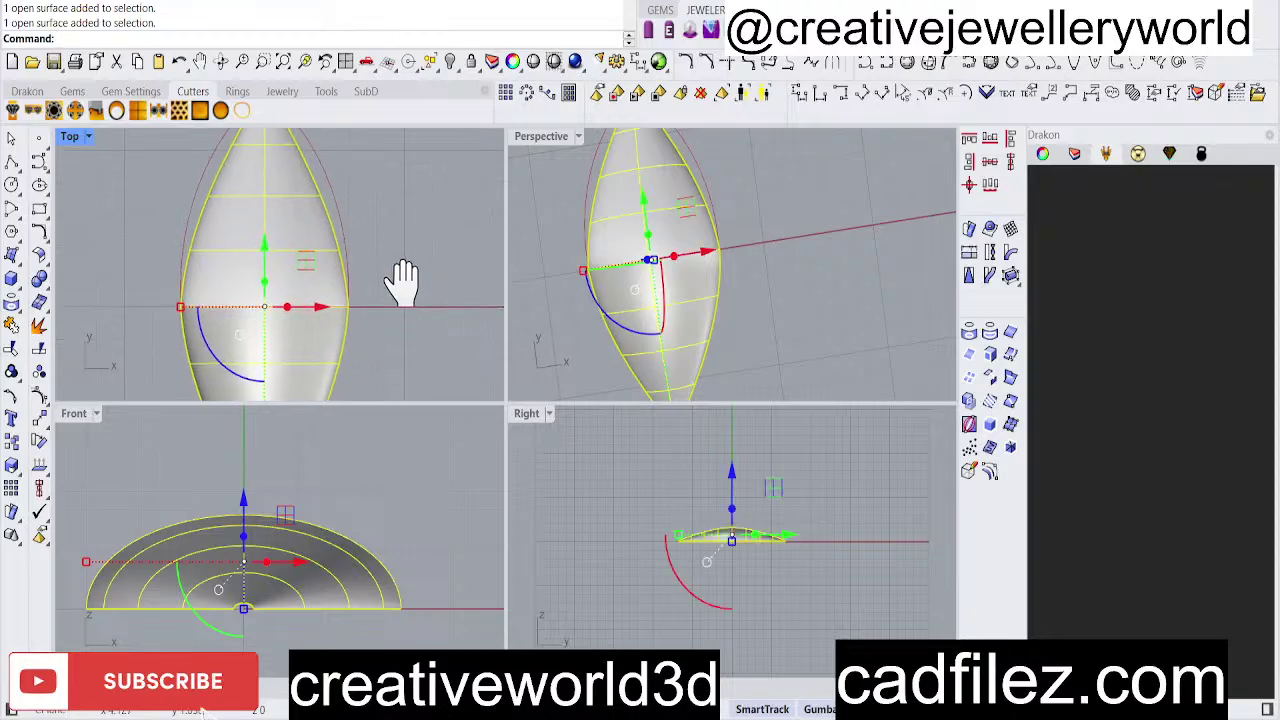
pyautogui.scroll(-3, 337, 337)
pyautogui.scroll(3, 300, 251)
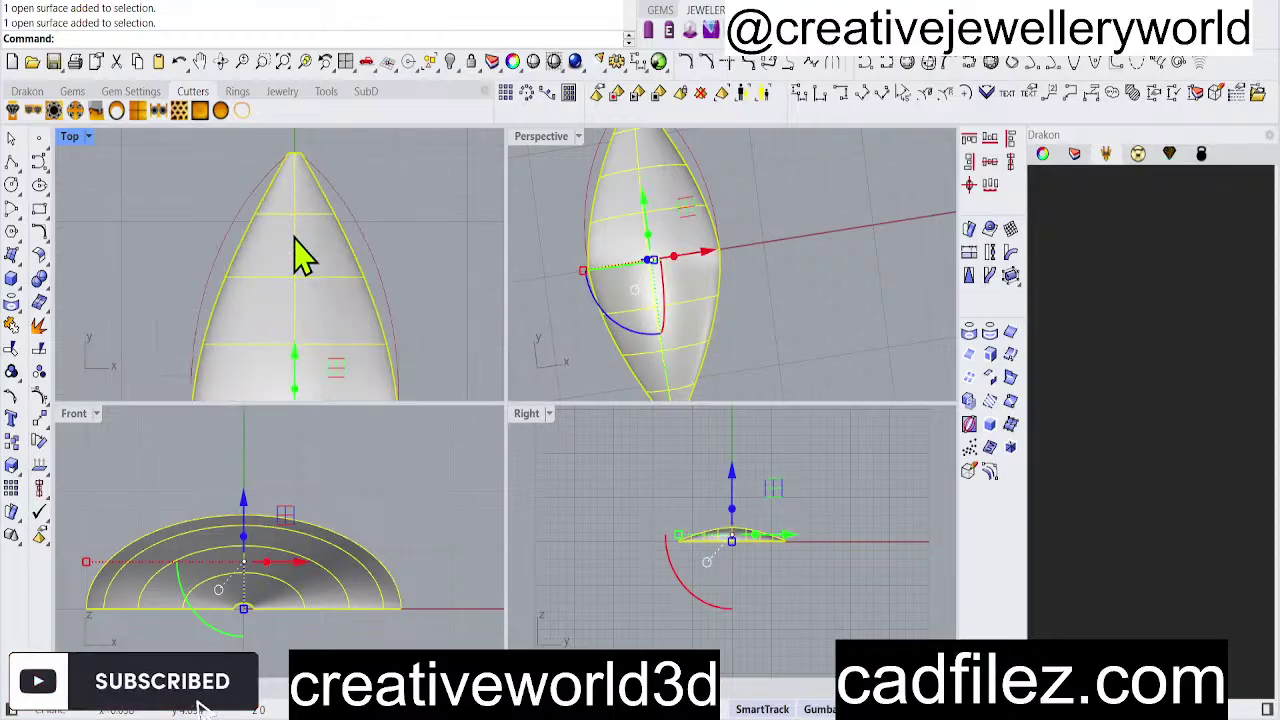
pyautogui.click(206, 246)
pyautogui.click(229, 222)
pyautogui.click(237, 240)
pyautogui.scroll(-3, 306, 237)
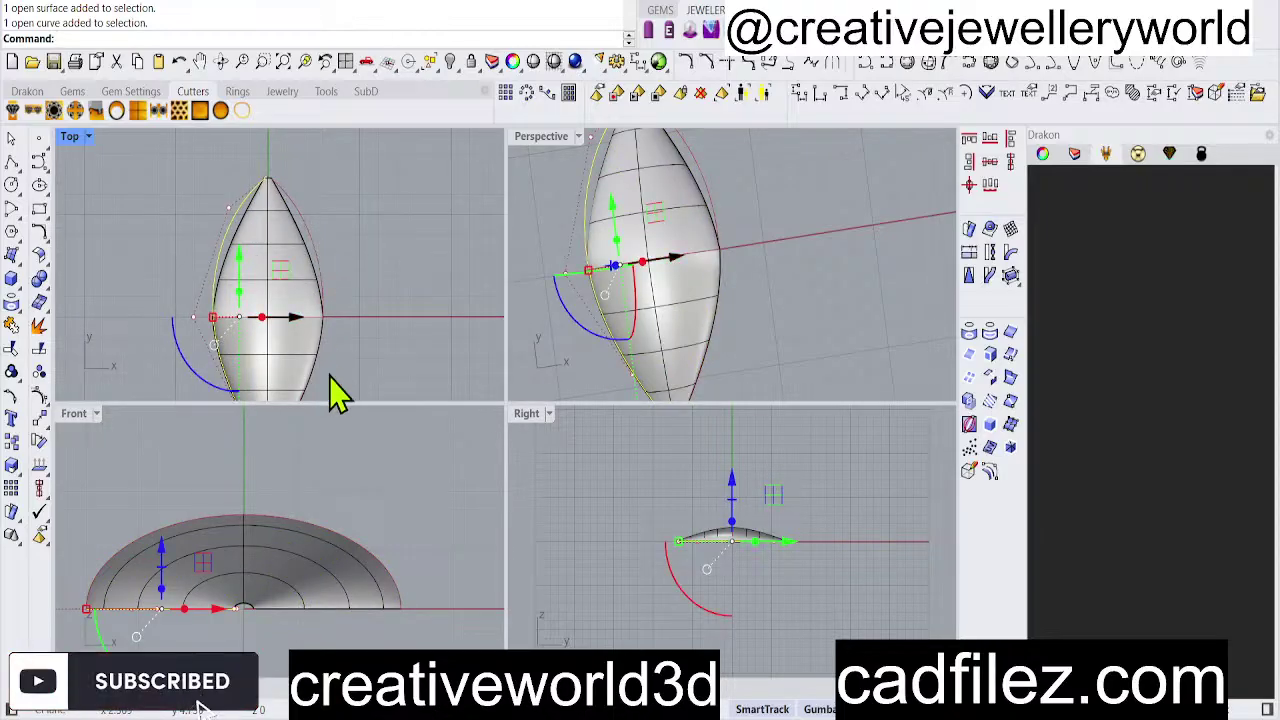
pyautogui.moveTo(337, 391); pyautogui.dragTo(337, 251, button='right')
pyautogui.click(338, 305)
pyautogui.click(337, 251)
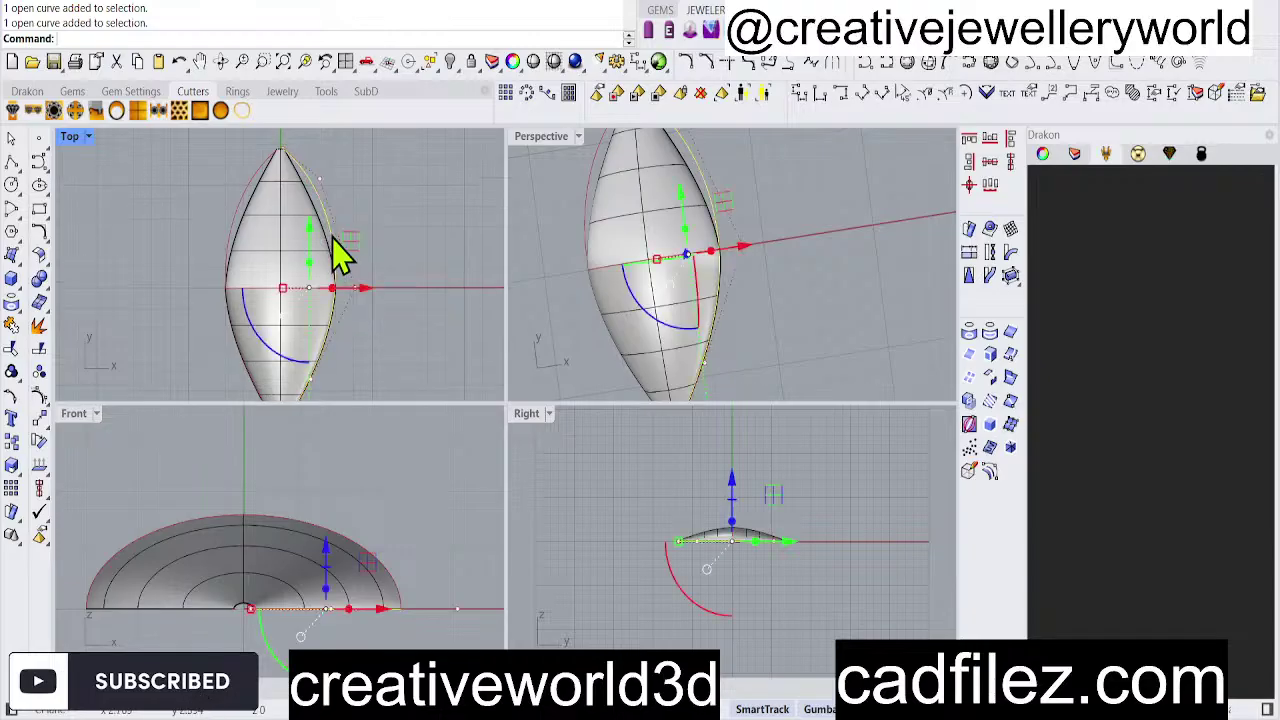
# Try rebuilding the merged leaf surface with densely spaced lengthwise isocurves.
pyautogui.click(310, 278)
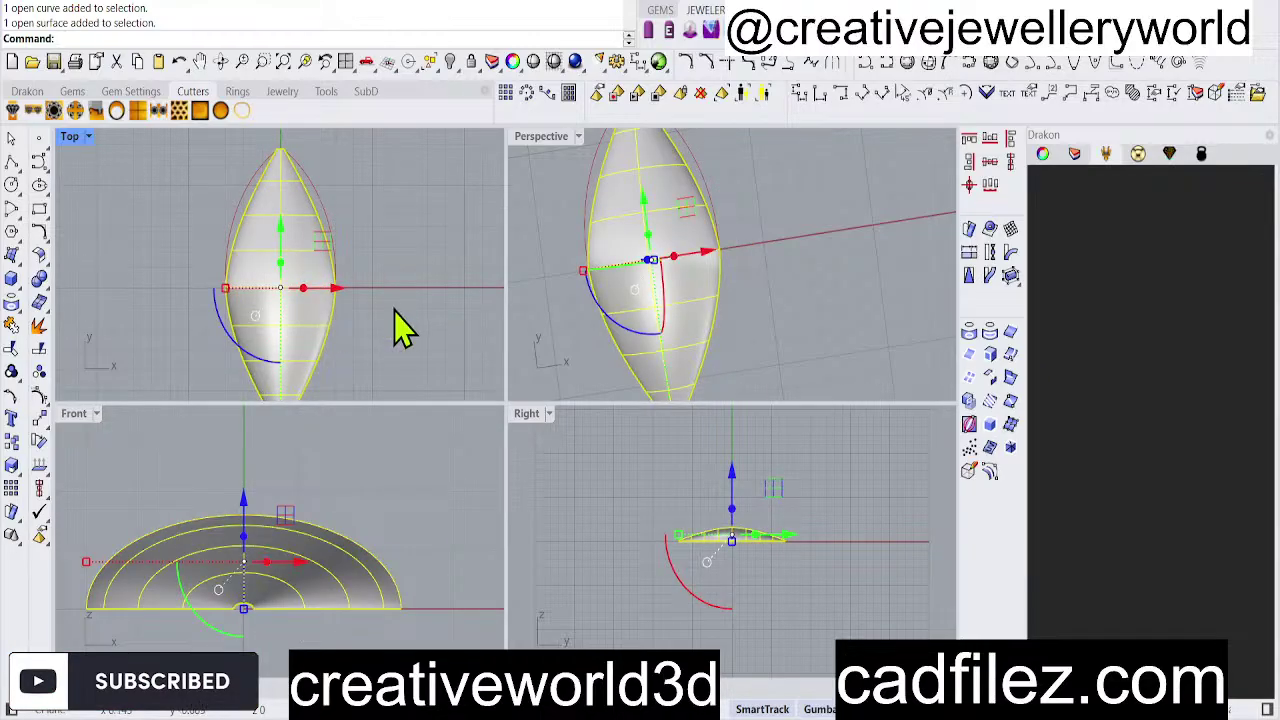
pyautogui.write('re')
pyautogui.press('Return')
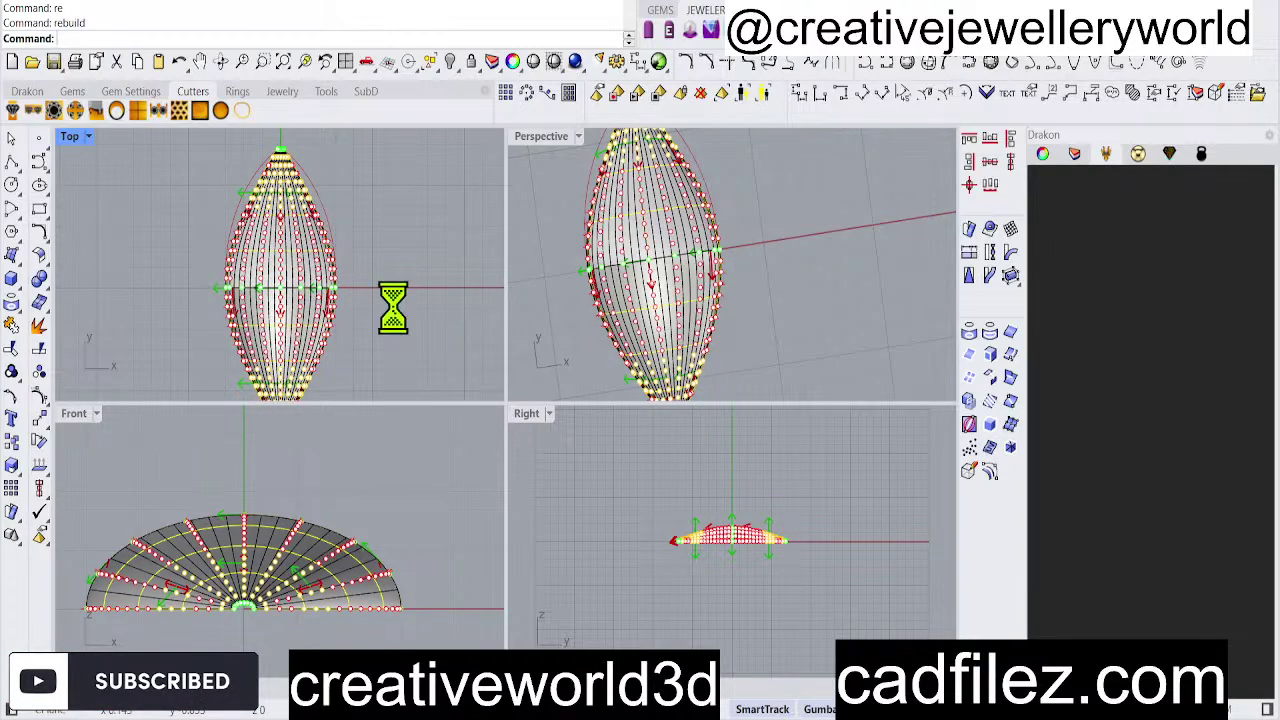
pyautogui.press('Return')
pyautogui.click(407, 344)
pyautogui.moveTo(310, 254); pyautogui.dragTo(316, 291, button='right')
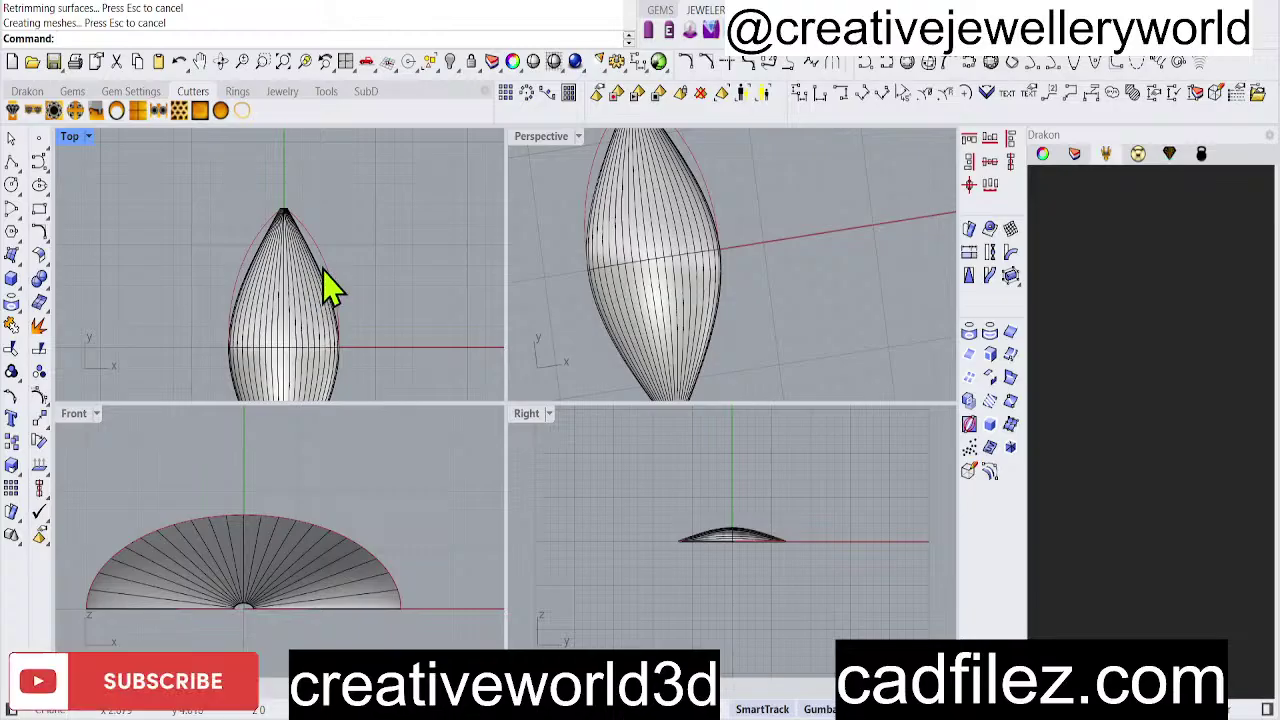
# Rebuild the leaf surface with only a few evenly spaced lengthwise isocurves and deselect it.
pyautogui.click(330, 288)
pyautogui.write('re')
pyautogui.press('Return')
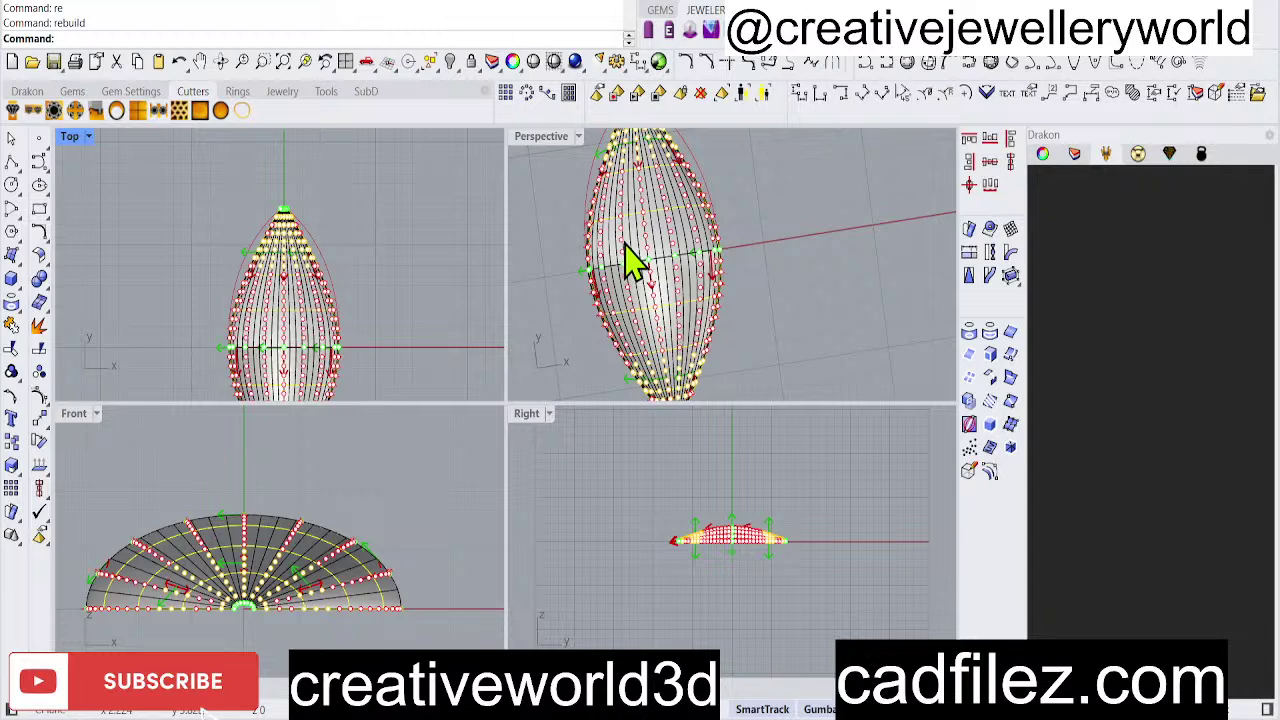
pyautogui.press('Return')
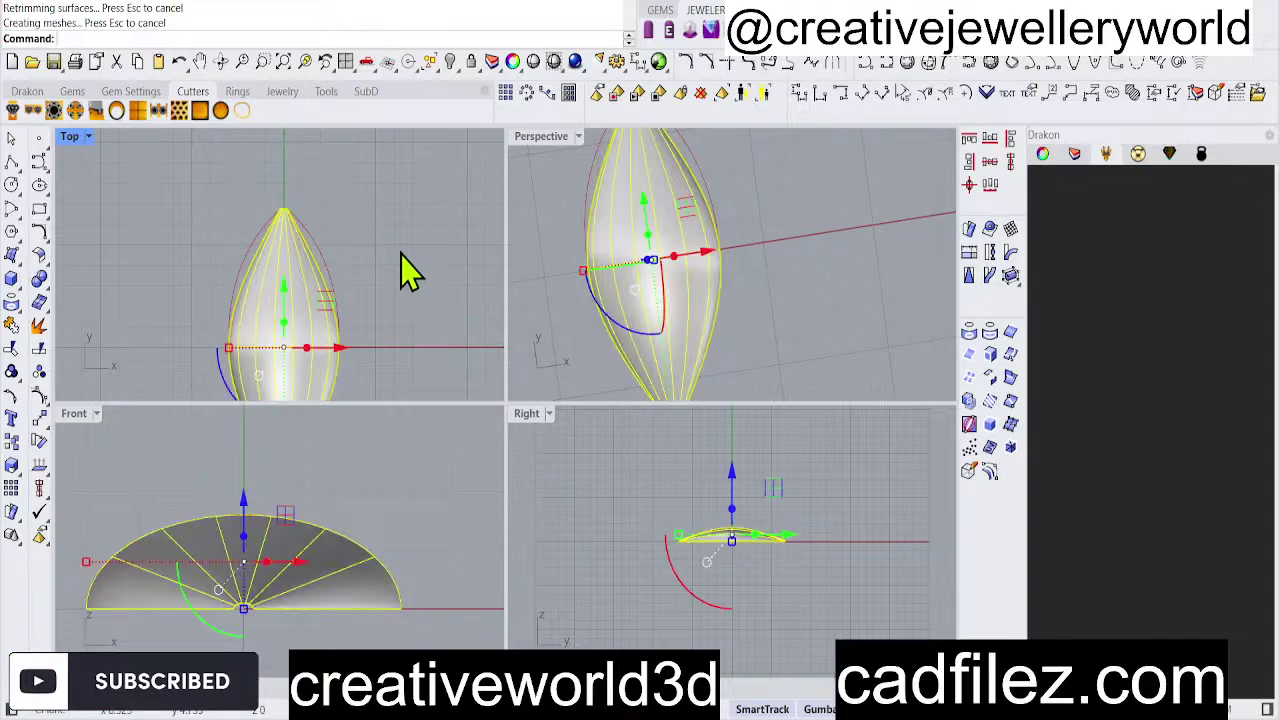
pyautogui.click(340, 290)
pyautogui.click(366, 257)
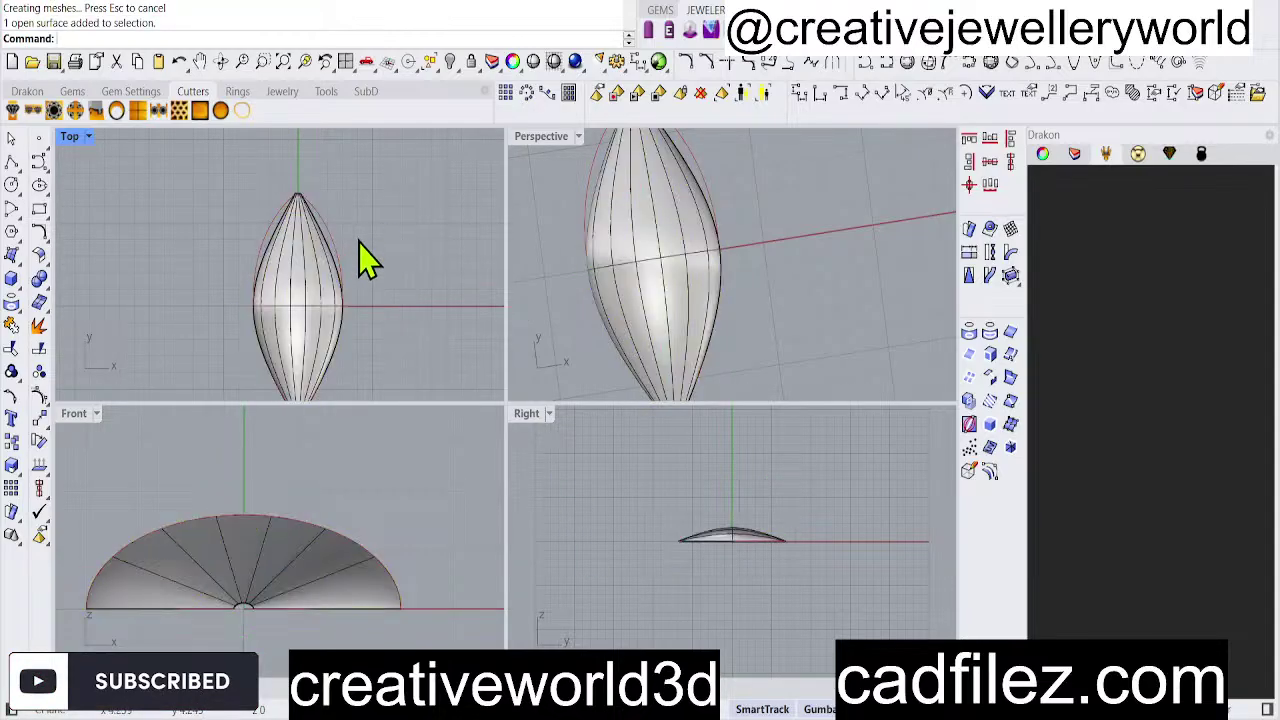
pyautogui.click(345, 240)
pyautogui.write('split')
pyautogui.press('Return')
pyautogui.write('c')
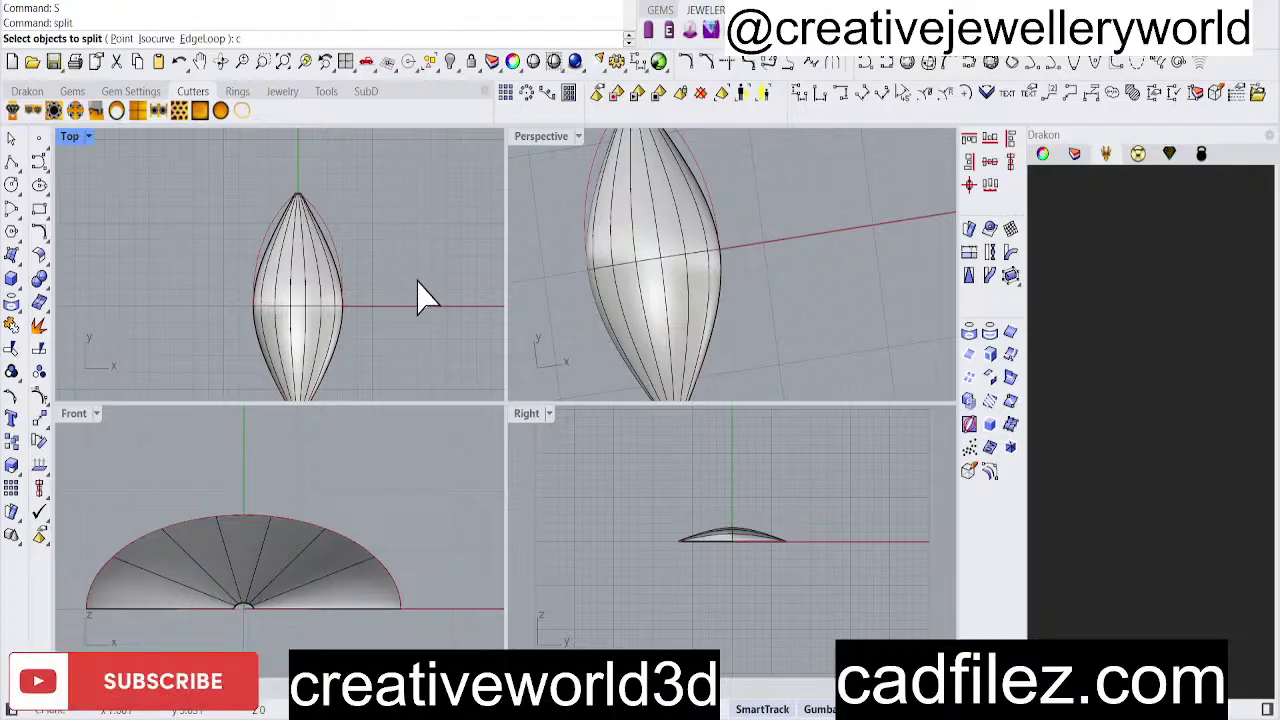
pyautogui.write('heck')
pyautogui.press('Return')
# Select all curves with SelCrv and hide them, leaving only the leaf surface displayed.
pyautogui.write('selcrv')
pyautogui.press('Return')
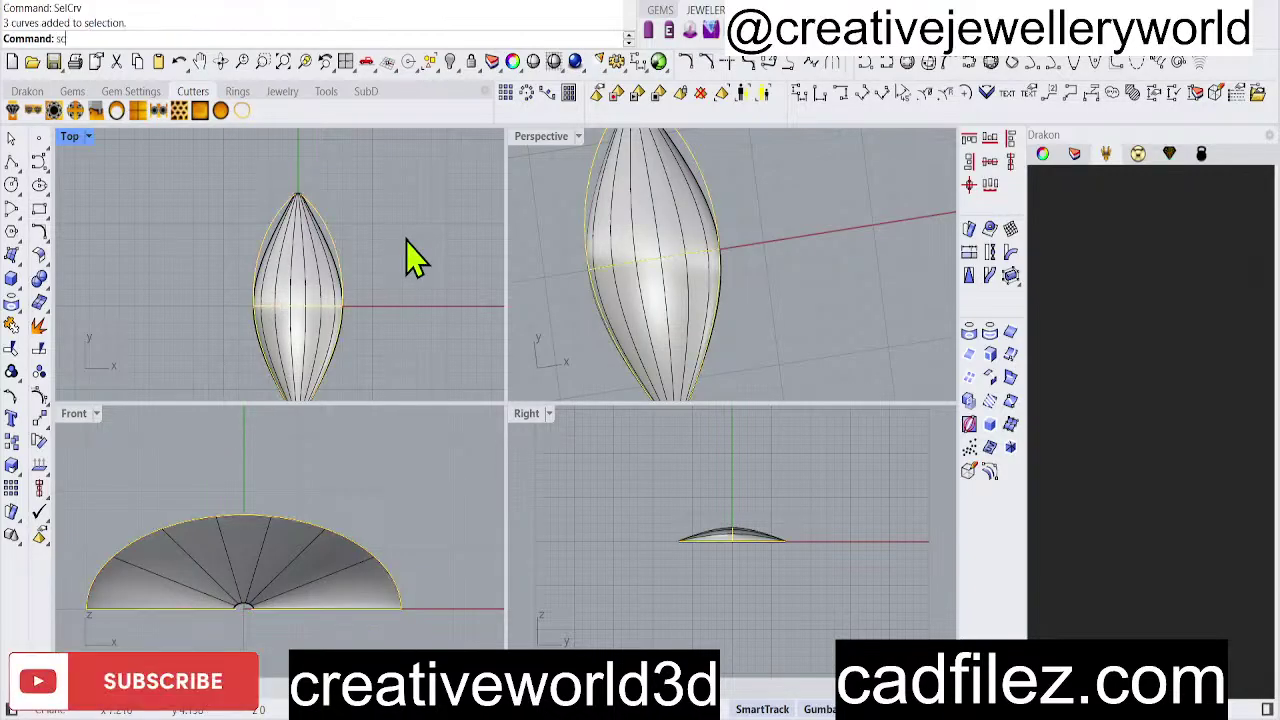
pyautogui.click(450, 62)
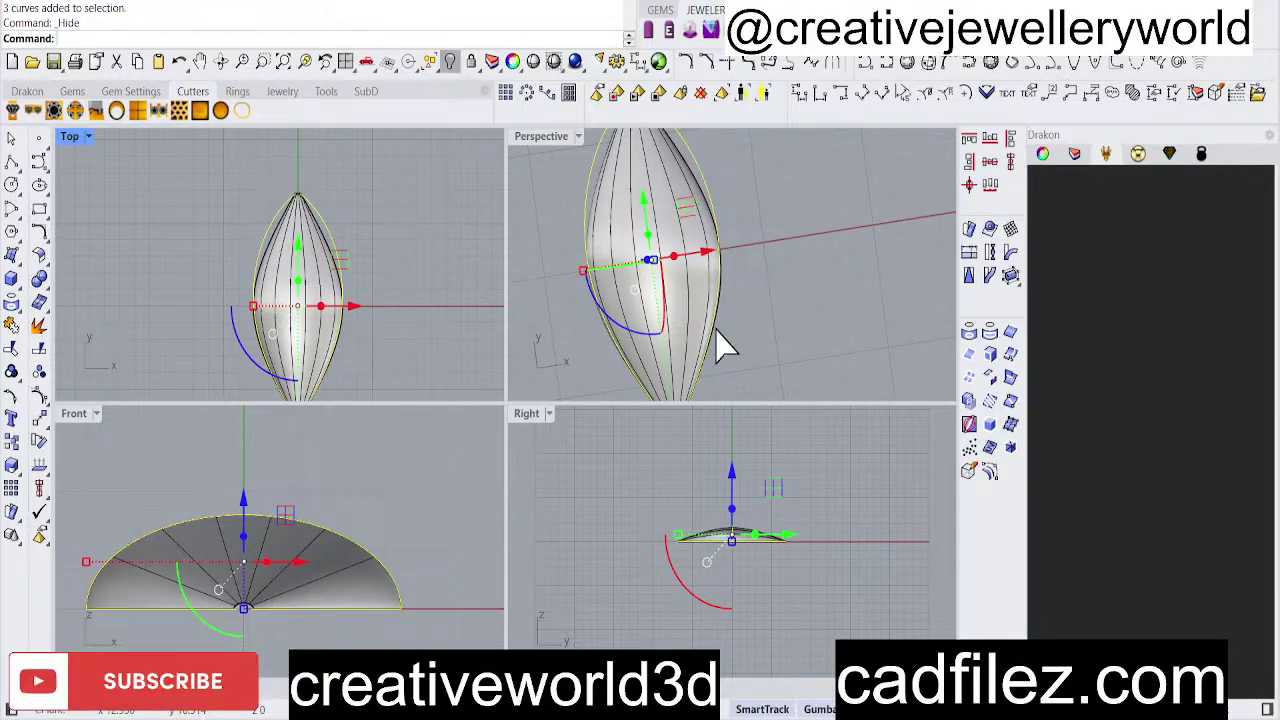
pyautogui.moveTo(718, 345); pyautogui.dragTo(660, 320, button='right')
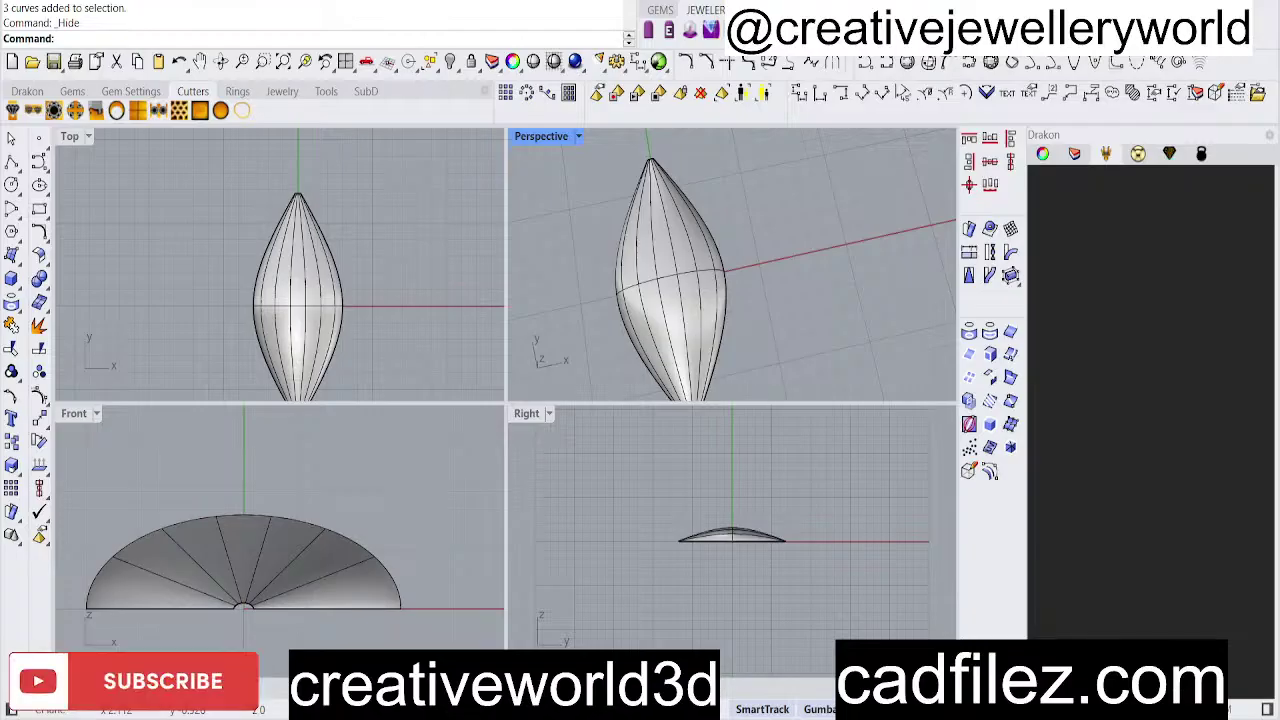
# Try to close the openings of the leaf surface with Cap.
pyautogui.click(299, 329)
pyautogui.click(484, 328)
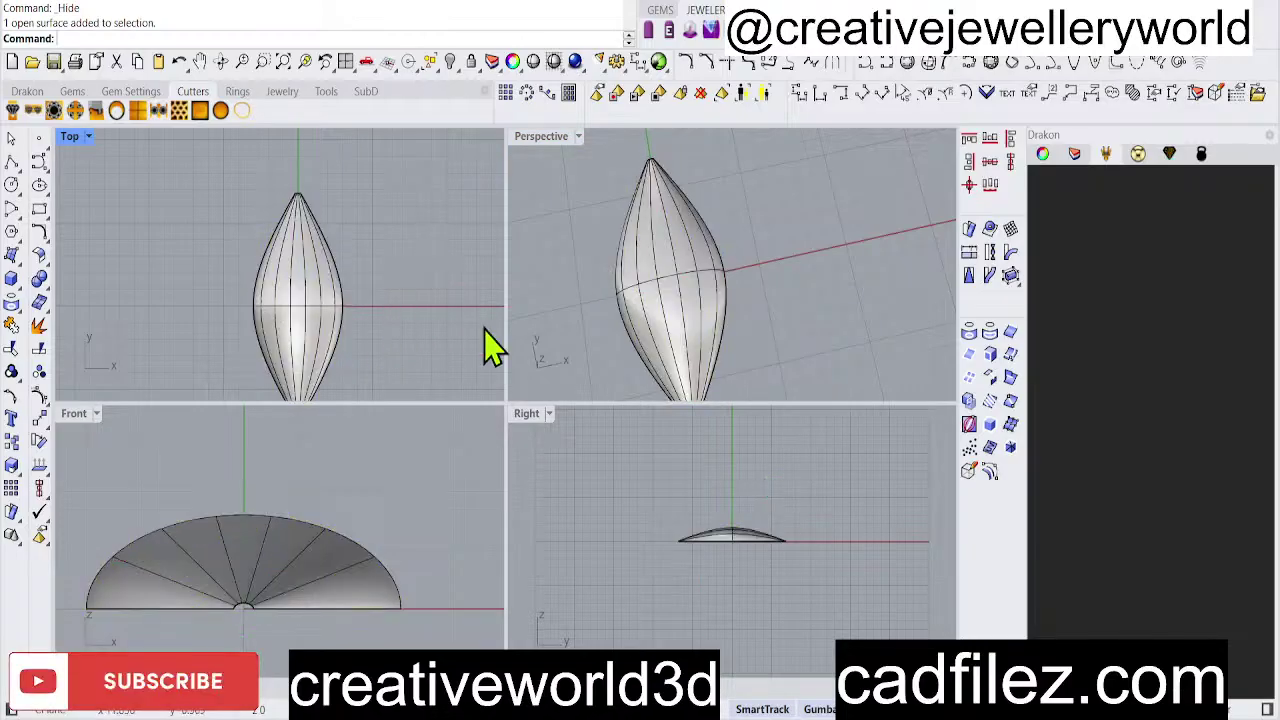
pyautogui.click(680, 320)
pyautogui.scroll(-4, 680, 320)
pyautogui.moveTo(680, 318)
pyautogui.mouseDown(button='right')
pyautogui.moveTo(697, 283)
pyautogui.moveTo(687, 301)
pyautogui.mouseUp(button='right')
pyautogui.scroll(-4, 298, 290)
pyautogui.moveTo(362, 320); pyautogui.dragTo(353, 296, button='right')
pyautogui.click(282, 295)
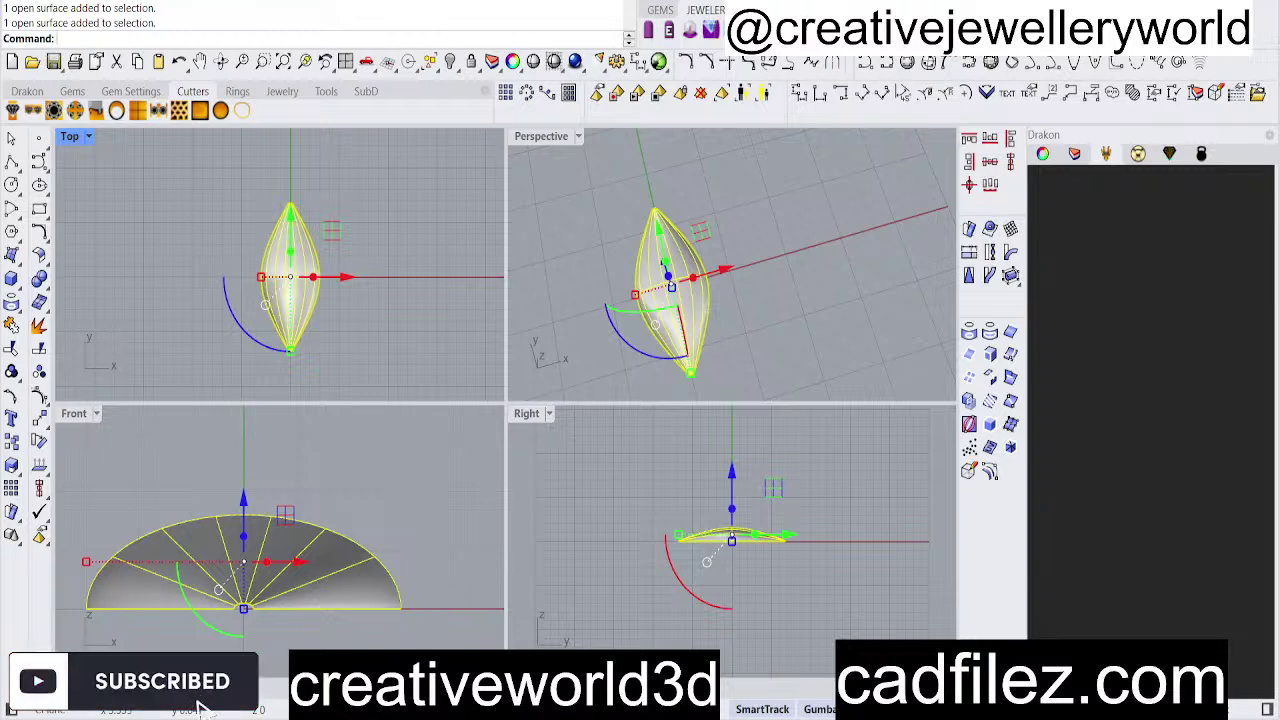
pyautogui.write('Cap')
pyautogui.press('Return')
pyautogui.click(446, 528)
# Examine the open ends at both tips of the leaf surface in an enlarged Perspective view.
pyautogui.moveTo(676, 268); pyautogui.dragTo(682, 180, button='right')
pyautogui.scroll(7, 671, 277)
pyautogui.doubleClick(540, 137)
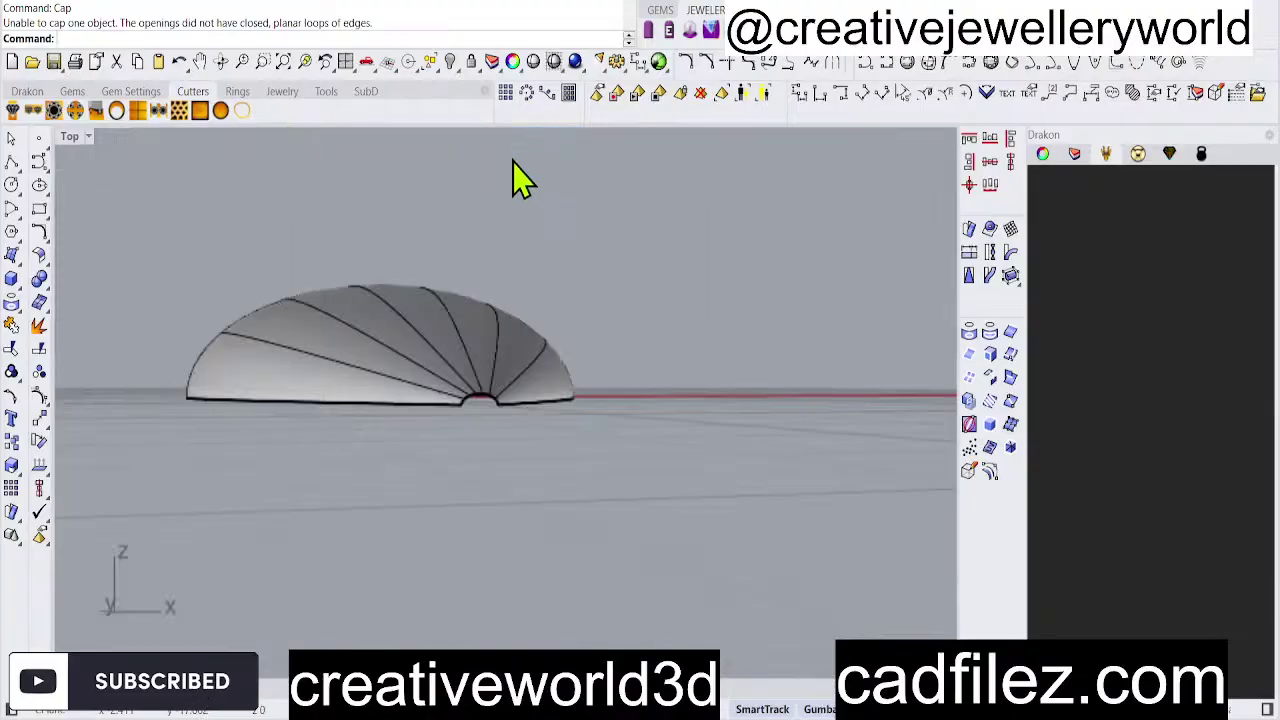
pyautogui.moveTo(514, 177); pyautogui.dragTo(460, 500, button='right')
pyautogui.scroll(8, 460, 500)
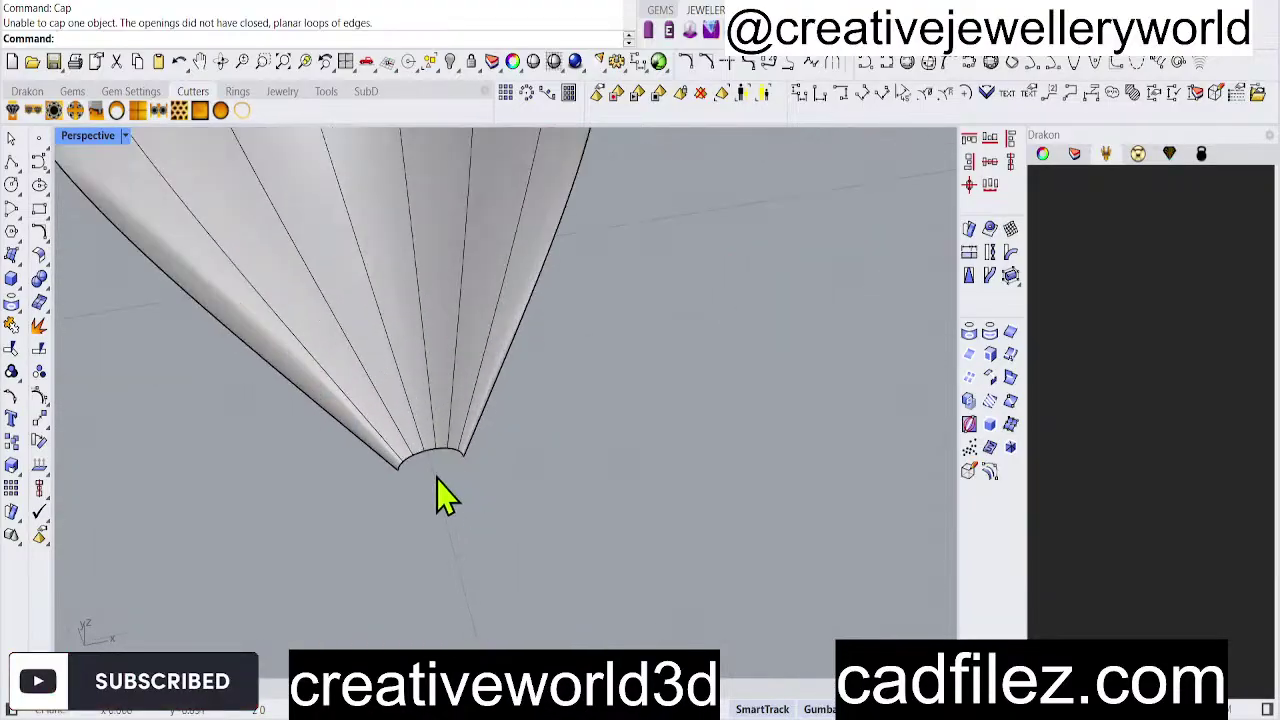
pyautogui.scroll(-8, 449, 466)
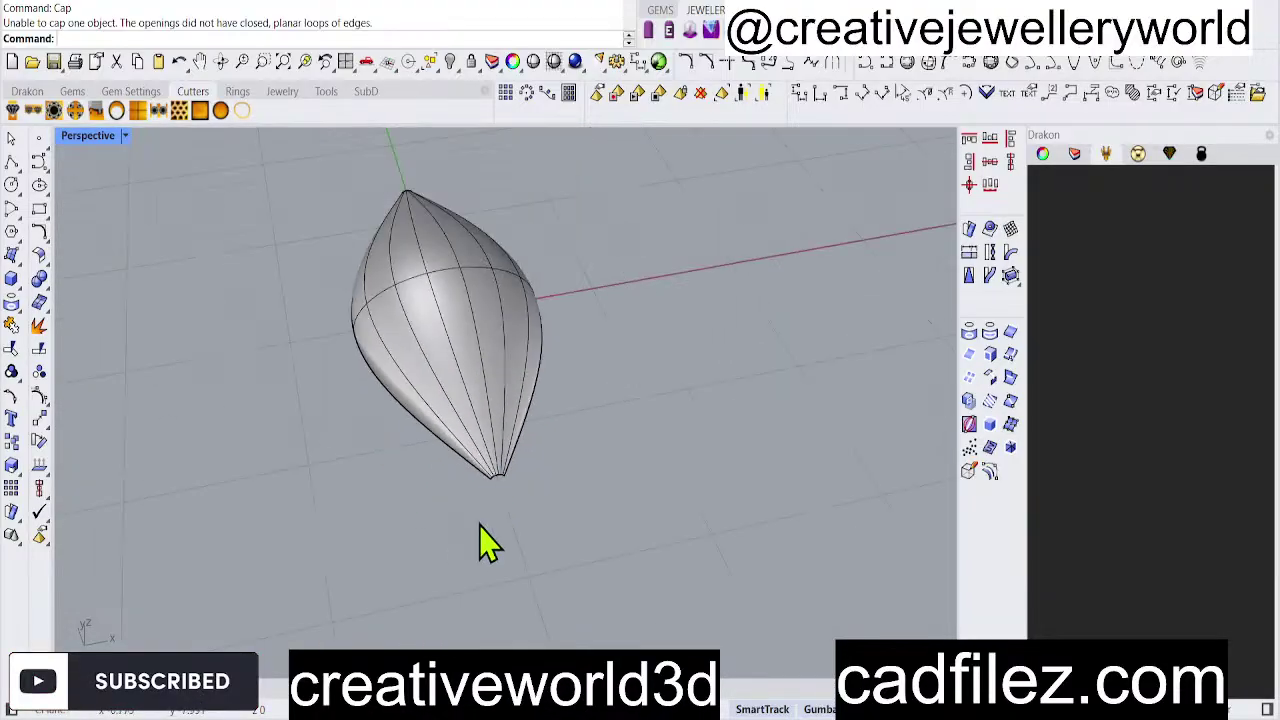
pyautogui.moveTo(486, 537); pyautogui.dragTo(523, 320, button='right')
pyautogui.scroll(4, 566, 358)
pyautogui.moveTo(566, 358); pyautogui.dragTo(551, 500, button='right')
pyautogui.scroll(10, 672, 470)
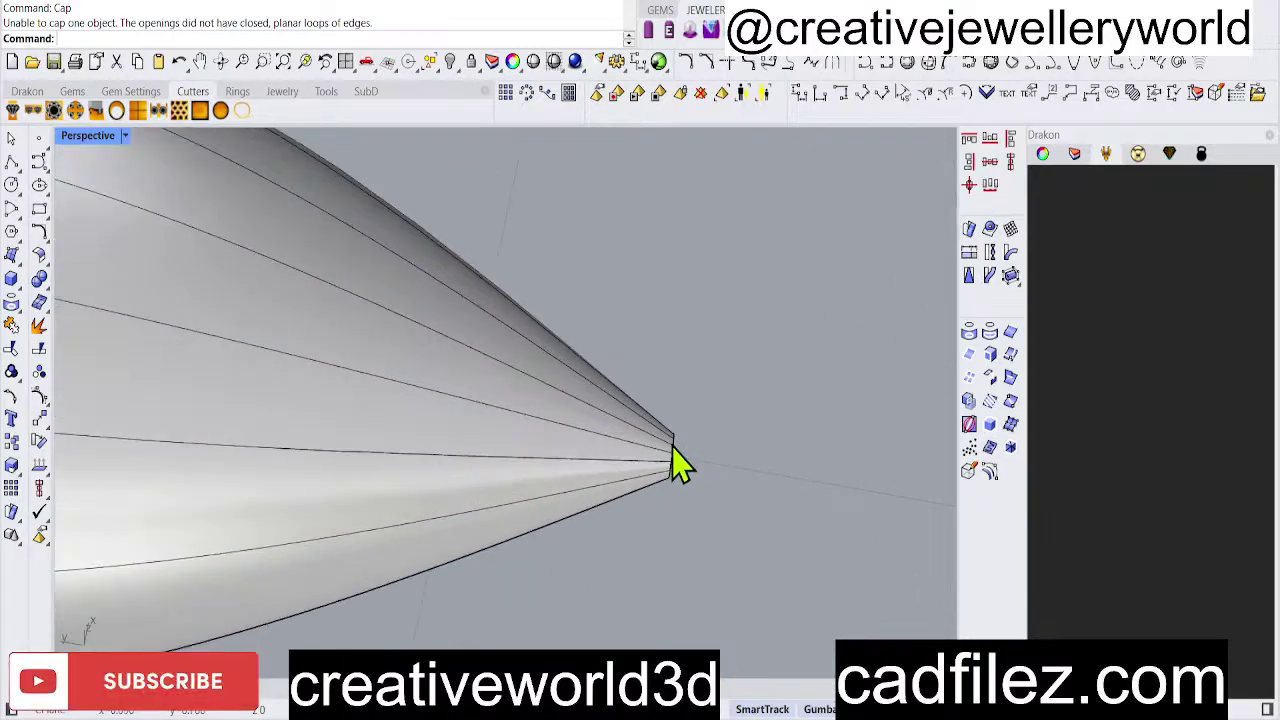
pyautogui.scroll(-10, 671, 446)
pyautogui.moveTo(452, 386); pyautogui.dragTo(520, 392, button='right')
pyautogui.scroll(2, 264, 479)
pyautogui.scroll(3, 270, 495)
pyautogui.scroll(-3, 290, 486)
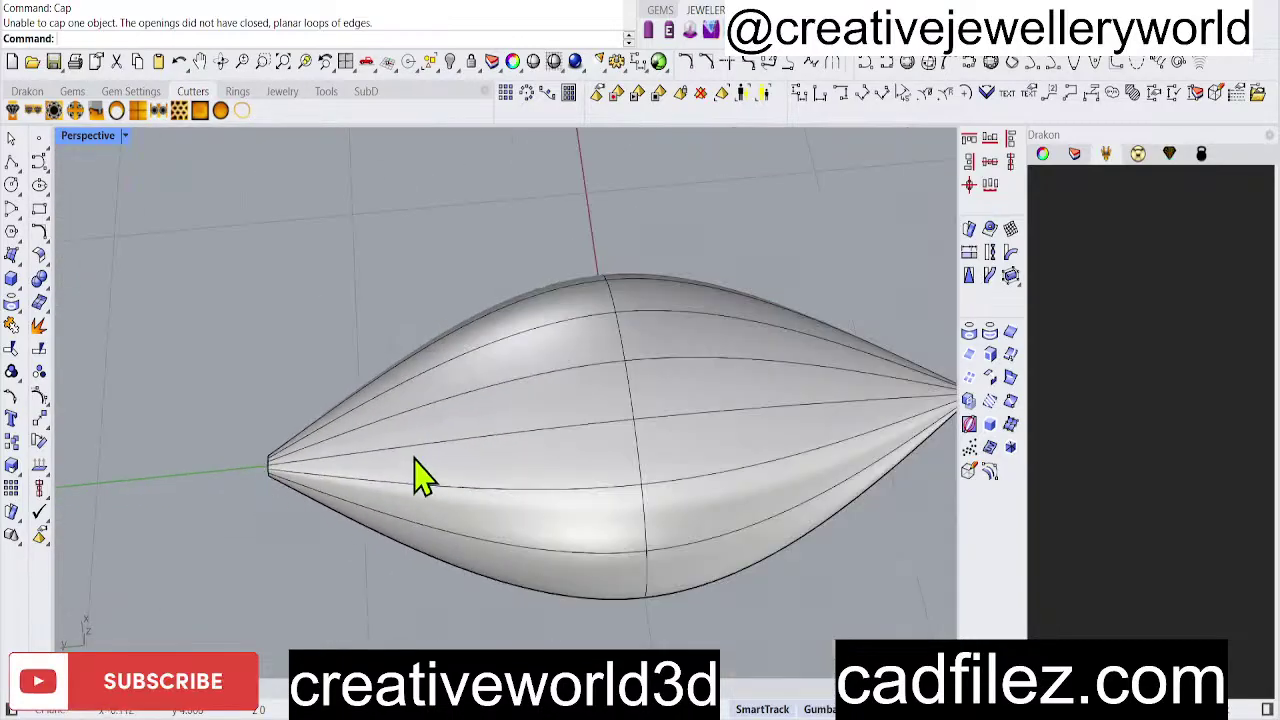
pyautogui.moveTo(423, 477); pyautogui.dragTo(455, 462, button='right')
pyautogui.doubleClick(72, 136)
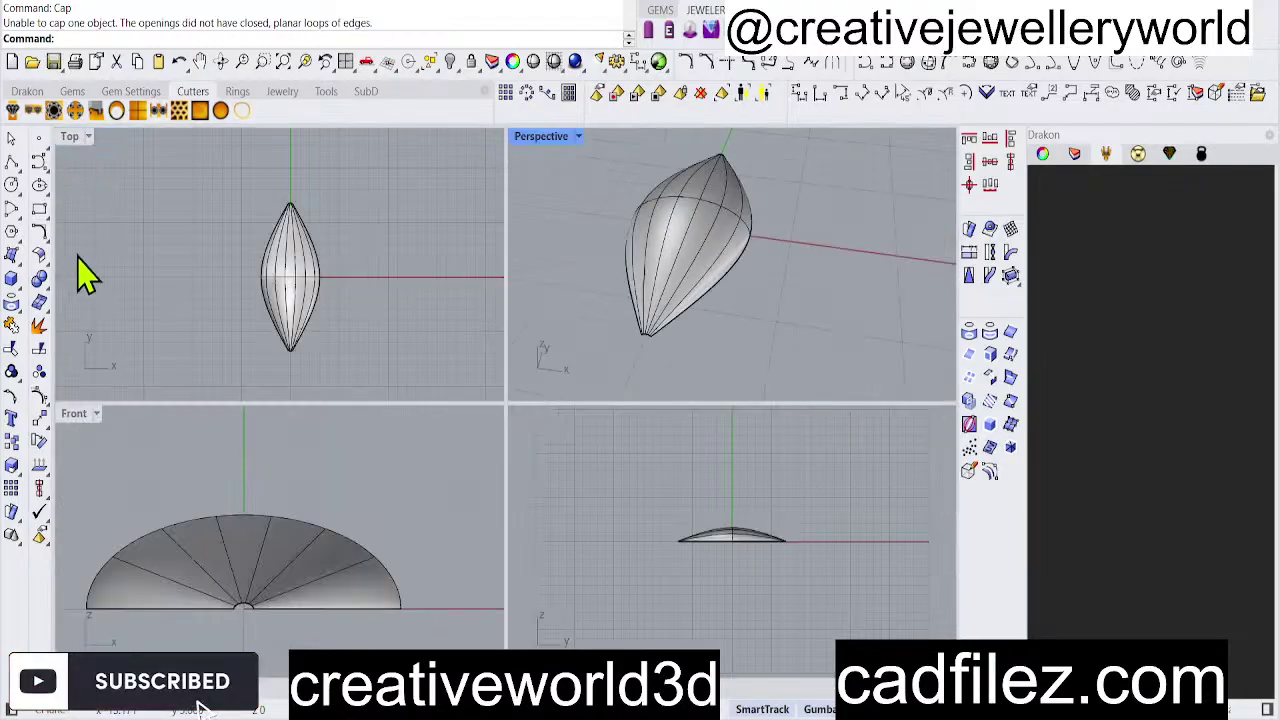
# Draw a horizontal polyline across the leaf's lower tip in the Top view and nudge it closer to the tip's end.
pyautogui.scroll(4, 290, 360)
pyautogui.click(12, 161)
pyautogui.scroll(5, 277, 351)
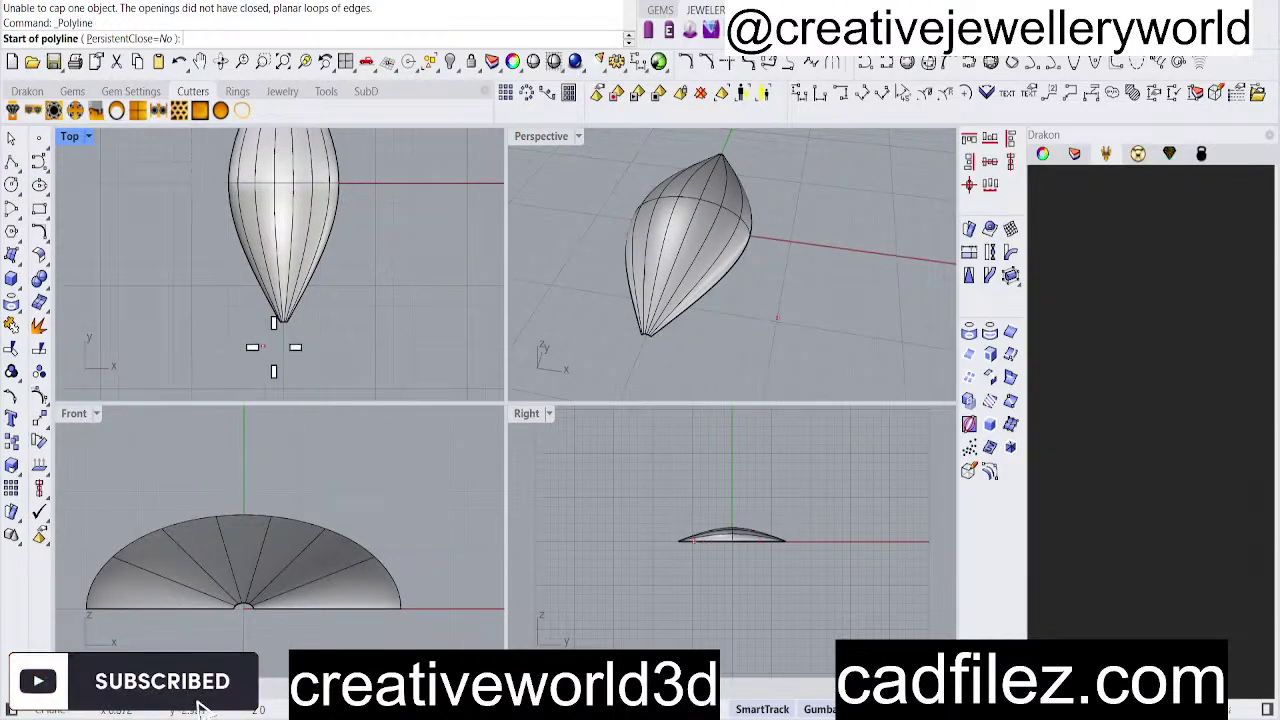
pyautogui.click(361, 308)
pyautogui.rightClick(352, 305)
pyautogui.scroll(5, 338, 303)
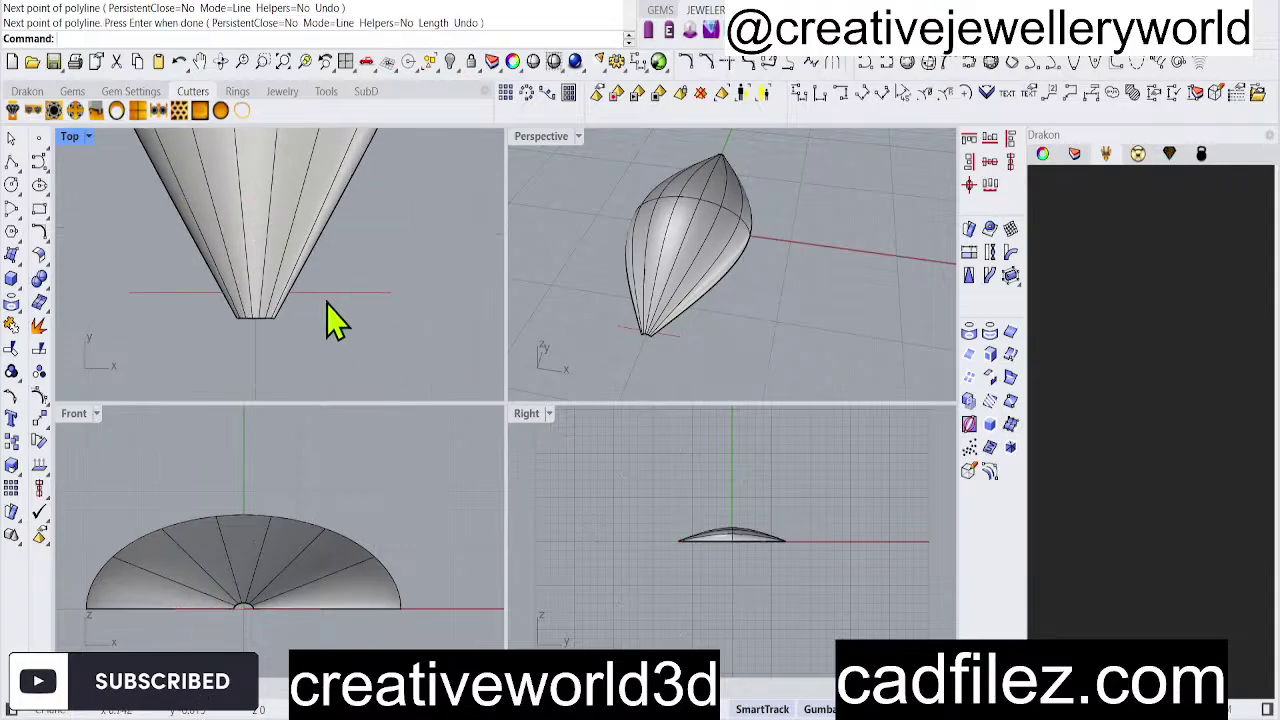
pyautogui.click(325, 297)
pyautogui.moveTo(262, 240); pyautogui.dragTo(261, 247)
pyautogui.scroll(-8, 256, 265)
pyautogui.click(236, 251)
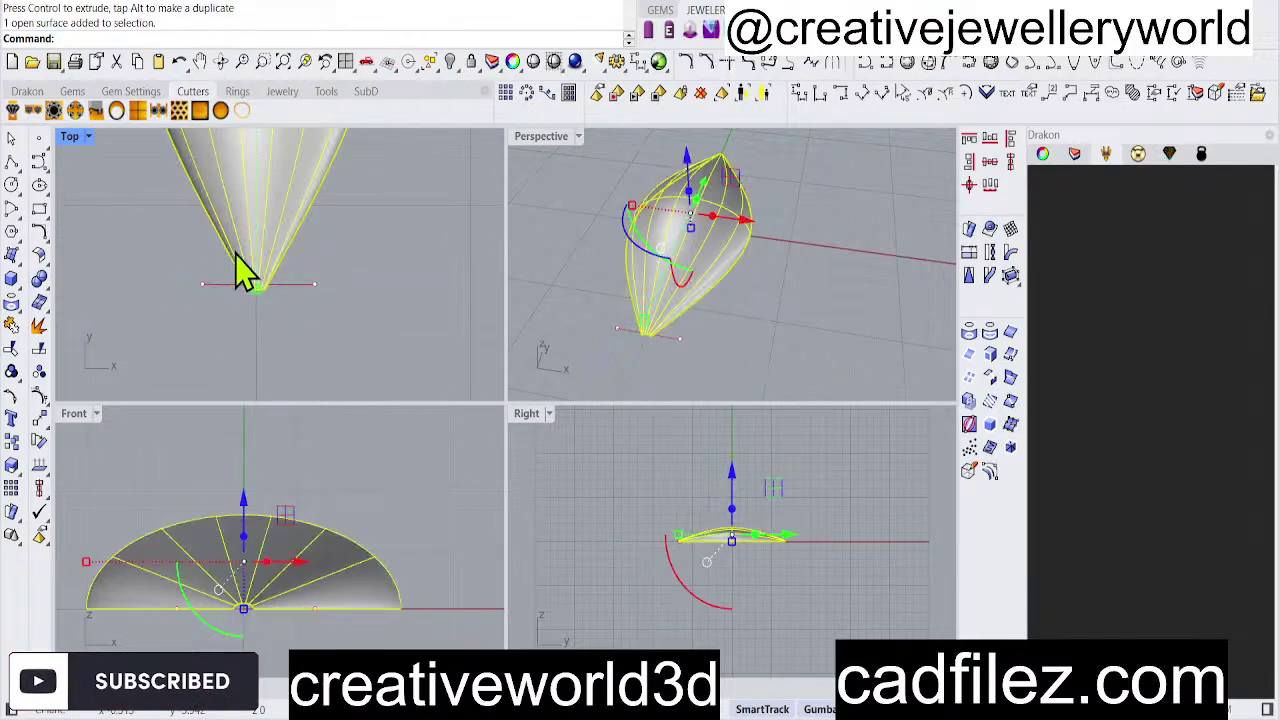
pyautogui.write('m')
pyautogui.press('Return')
pyautogui.scroll(-1, 291, 353)
pyautogui.write('0')
pyautogui.press('Return')
pyautogui.scroll(-6, 309, 331)
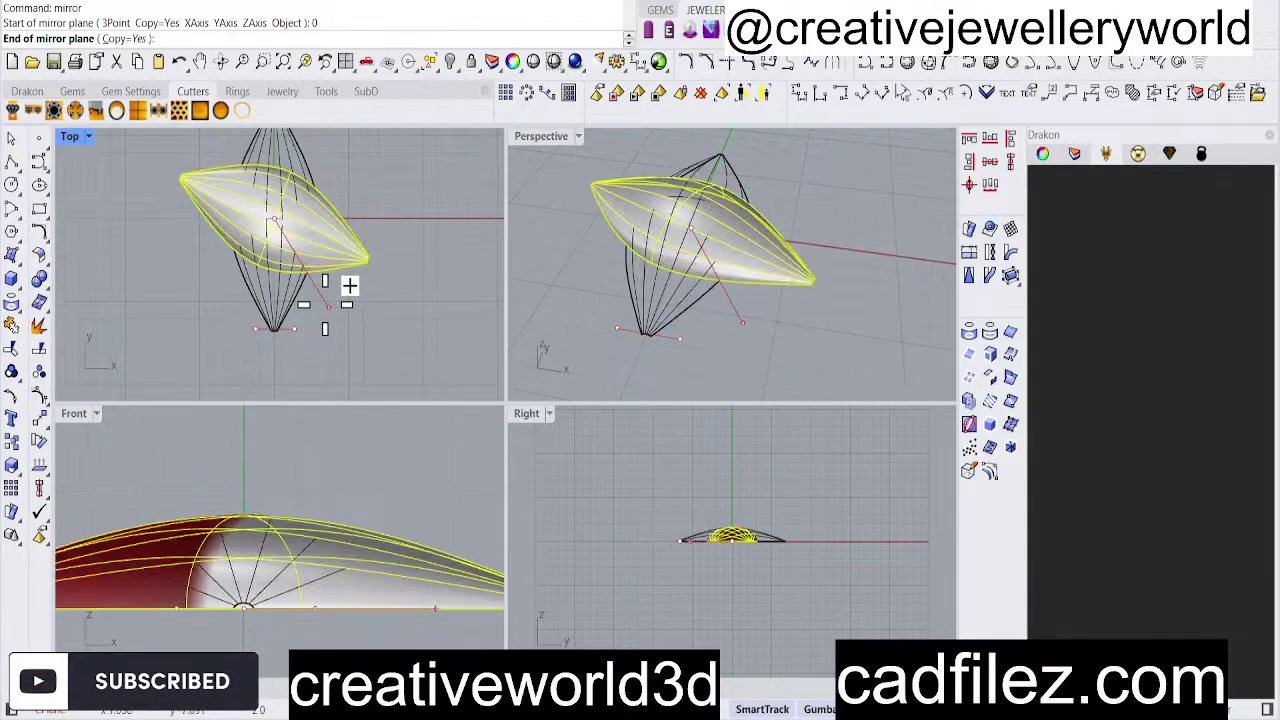
pyautogui.press('Escape')
pyautogui.press('Escape')
# Mirror a copy of the short cutting line across the X axis through origin 0 to the leaf's upper tip.
pyautogui.scroll(6, 302, 329)
pyautogui.click(289, 321)
pyautogui.scroll(-15, 350, 337)
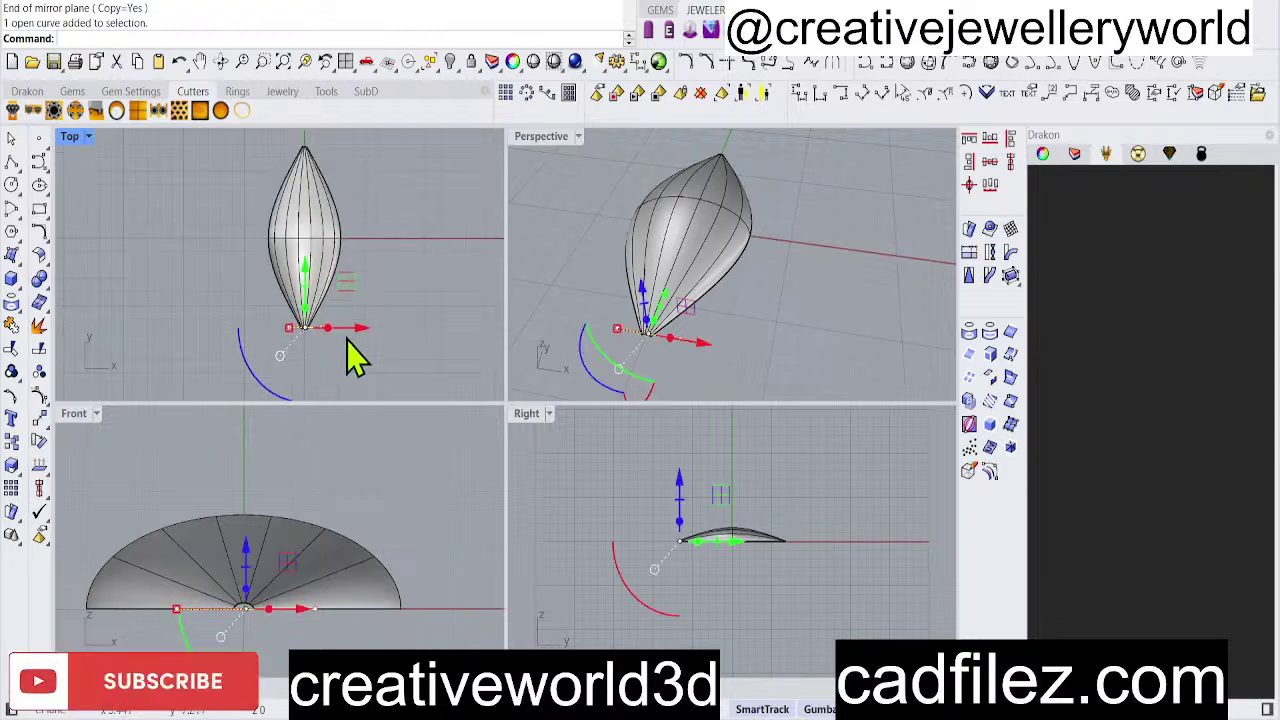
pyautogui.write('m')
pyautogui.press('Return')
pyautogui.write('0')
pyautogui.press('Return')
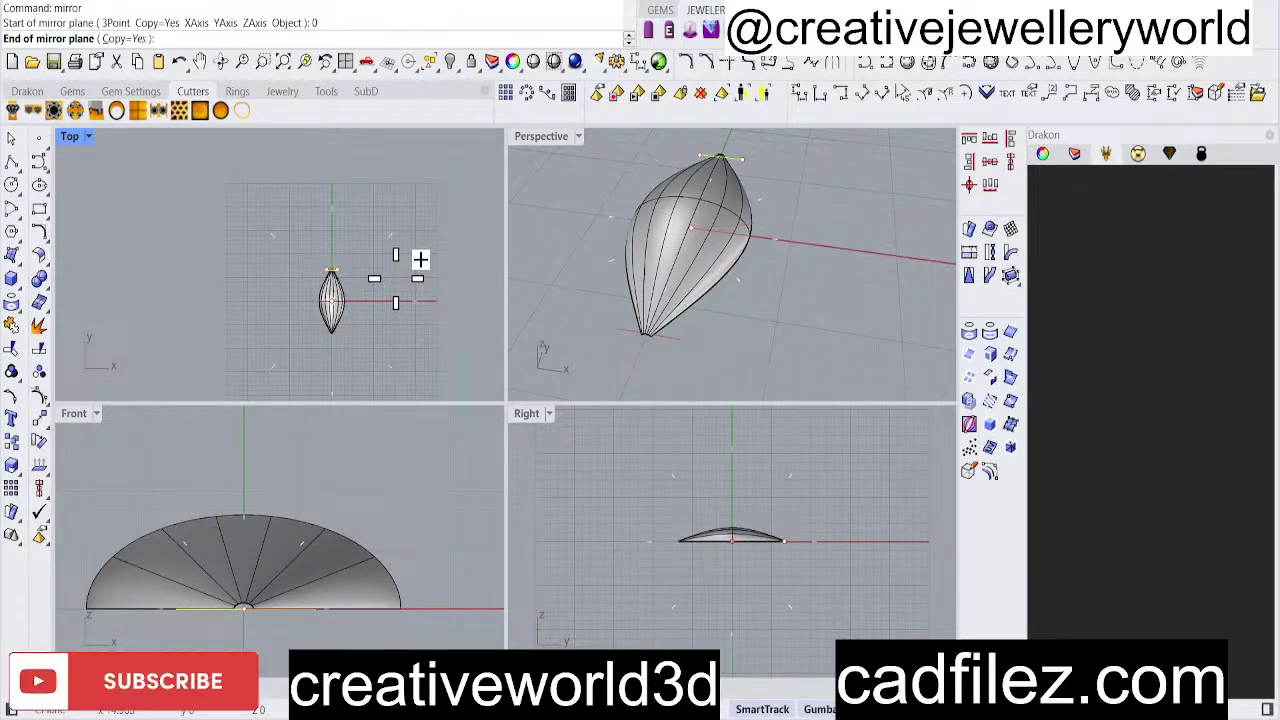
pyautogui.click(417, 263)
pyautogui.scroll(4, 315, 290)
# Split the leaf surface at both tips, using the two short horizontal lines as cutting objects.
pyautogui.click(314, 284)
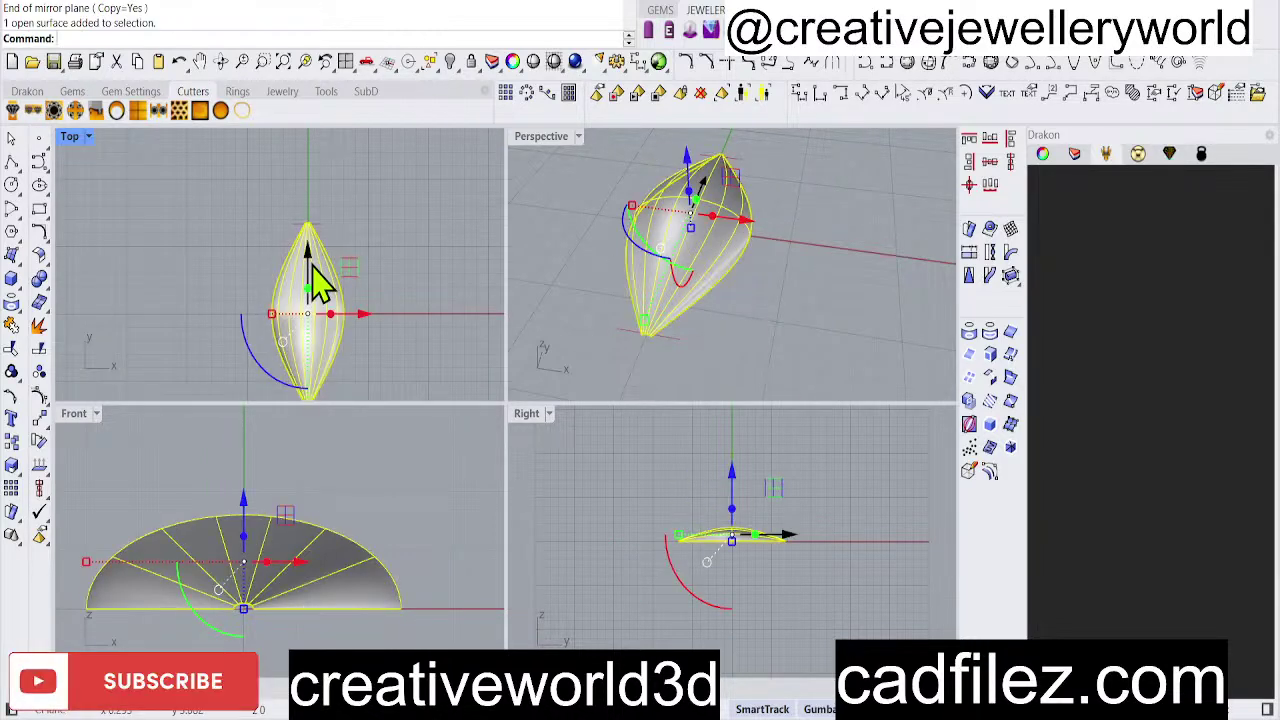
pyautogui.write('s')
pyautogui.press('Return')
pyautogui.scroll(4, 330, 245)
pyautogui.click(323, 221)
pyautogui.scroll(-5, 309, 194)
pyautogui.scroll(6, 337, 277)
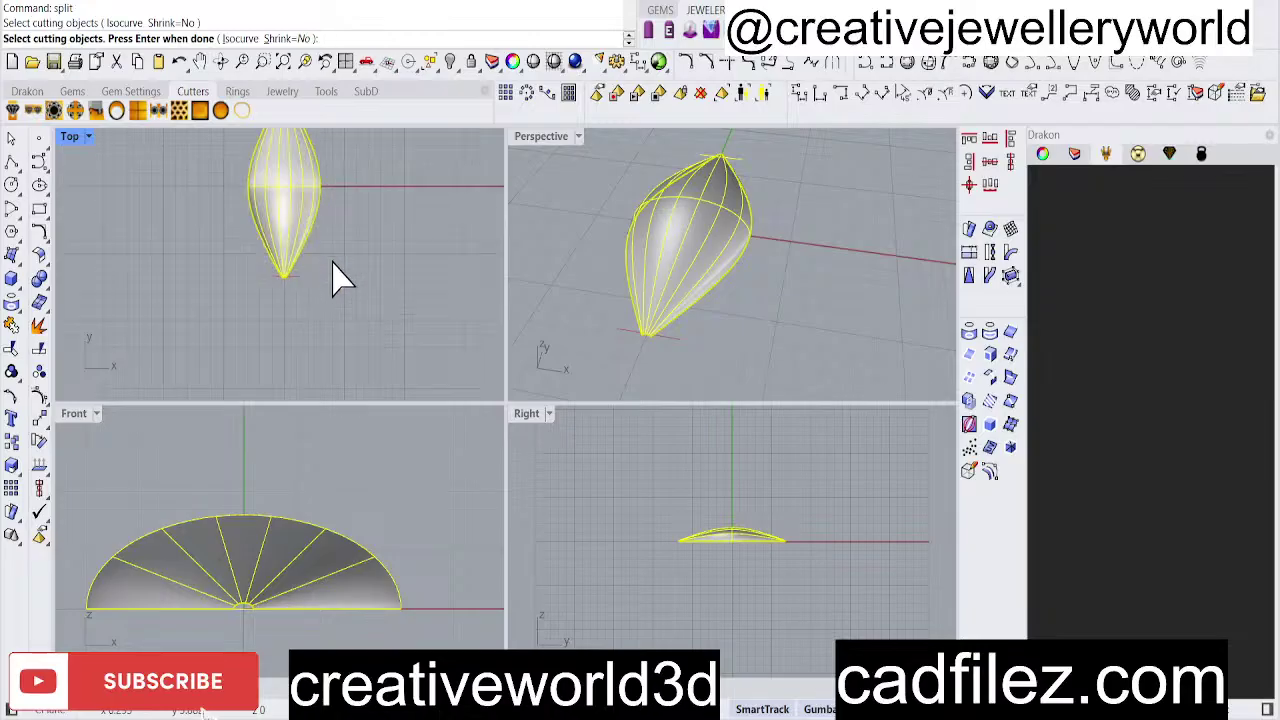
pyautogui.press('Return')
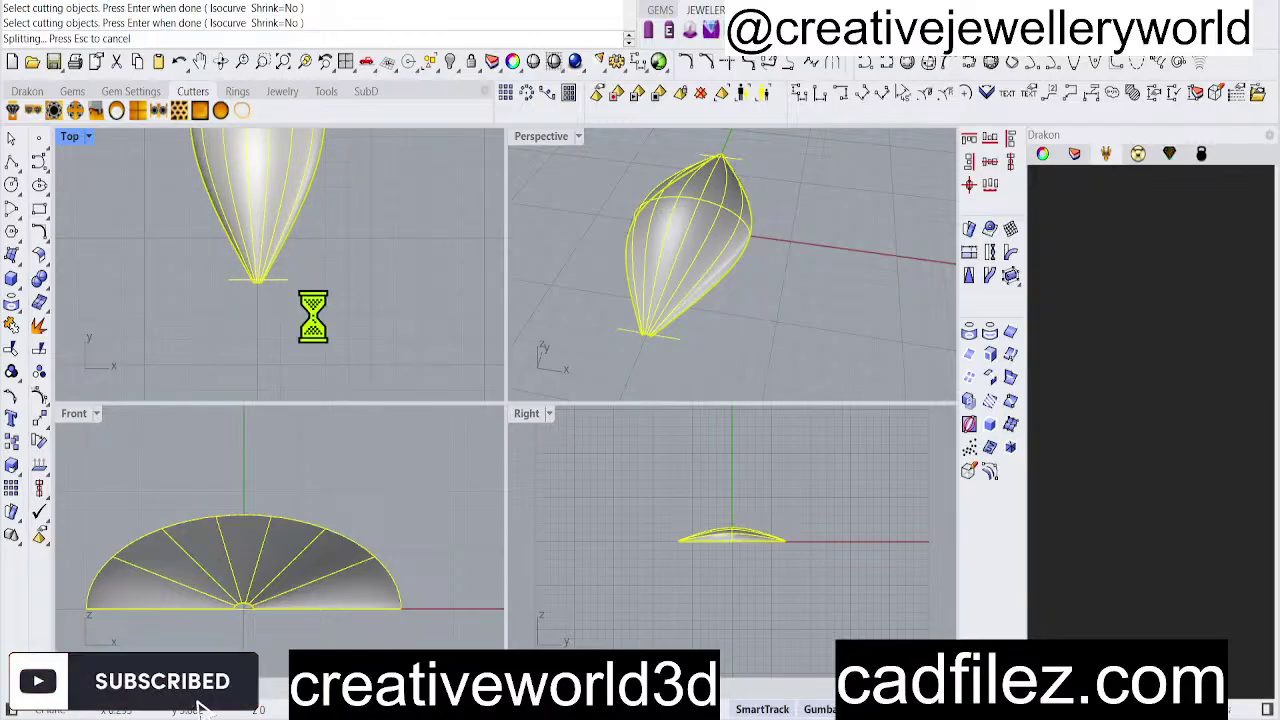
pyautogui.moveTo(298, 352); pyautogui.dragTo(306, 368, button='right')
# Delete the horizontal cutting line at the leaf's lower tip.
pyautogui.scroll(6, 290, 308)
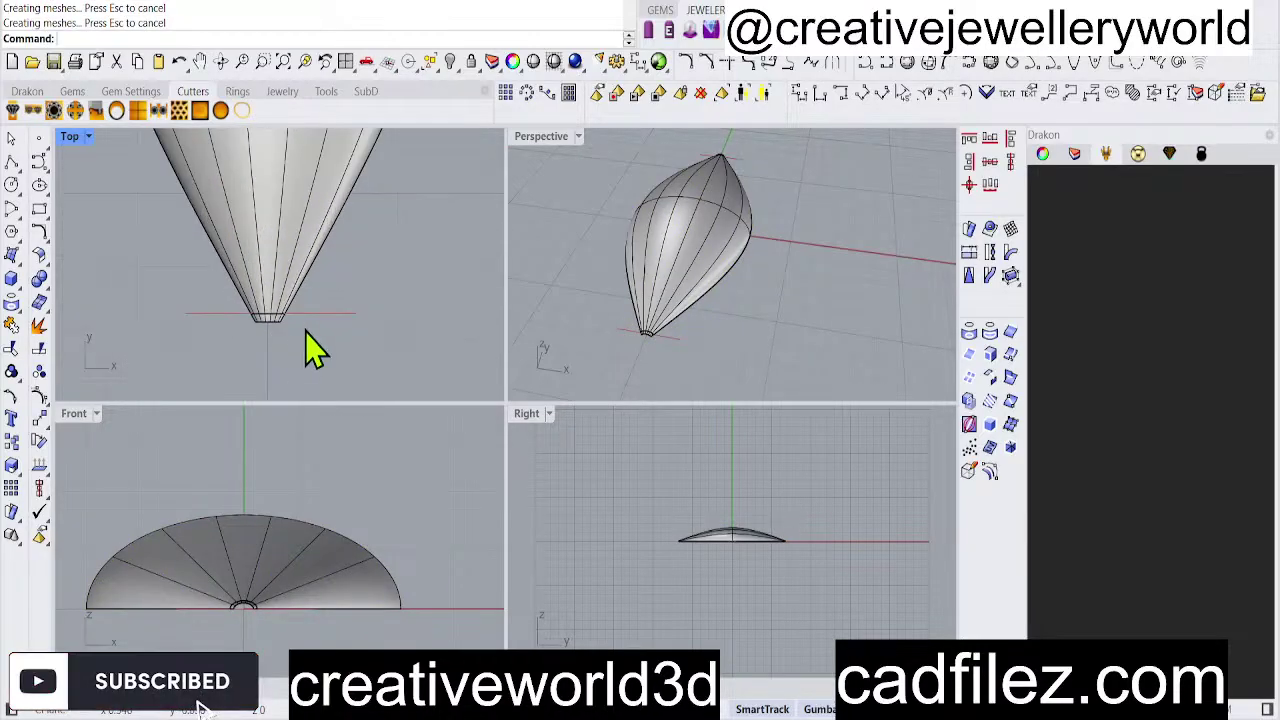
pyautogui.click(306, 314)
pyautogui.scroll(-8, 367, 374)
pyautogui.press('Delete')
pyautogui.scroll(-4, 368, 374)
pyautogui.moveTo(400, 300); pyautogui.dragTo(405, 342, button='right')
pyautogui.scroll(14, 360, 256)
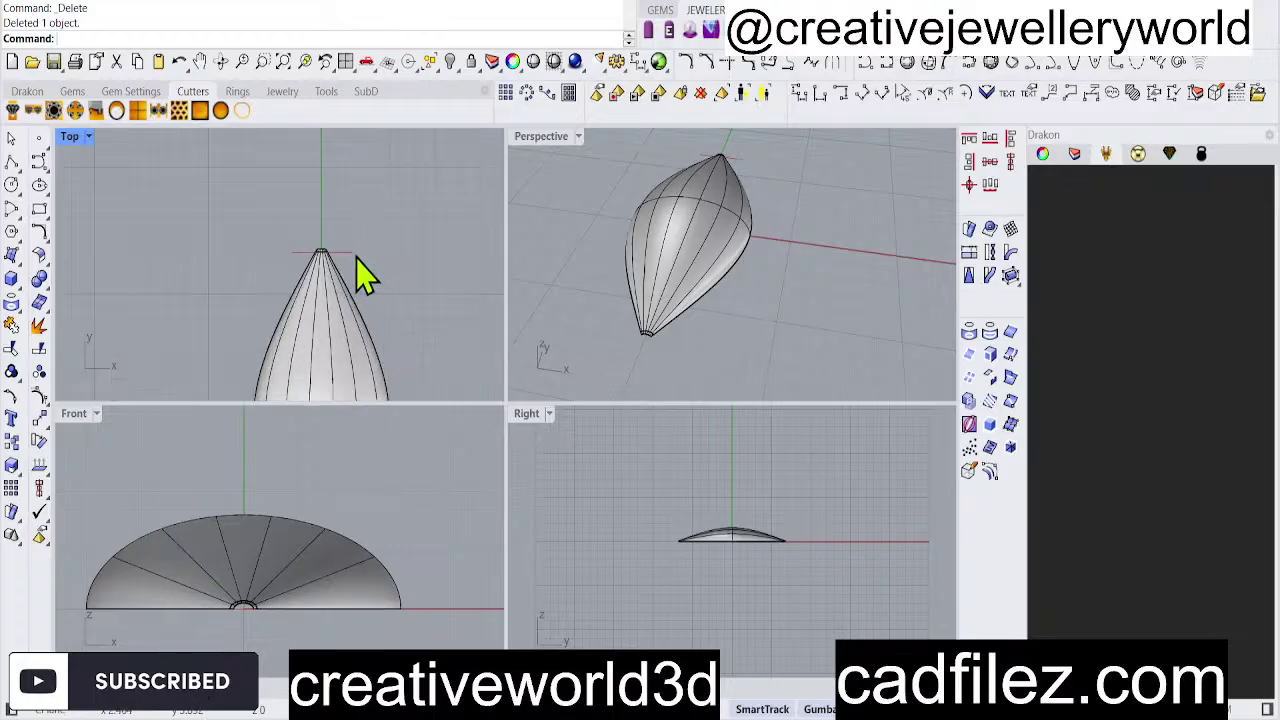
# Delete the cutting line at the leaf's upper tip and the small surface piece split off there.
pyautogui.click(332, 252)
pyautogui.moveTo(332, 253); pyautogui.dragTo(320, 254, button='right')
pyautogui.press('Delete')
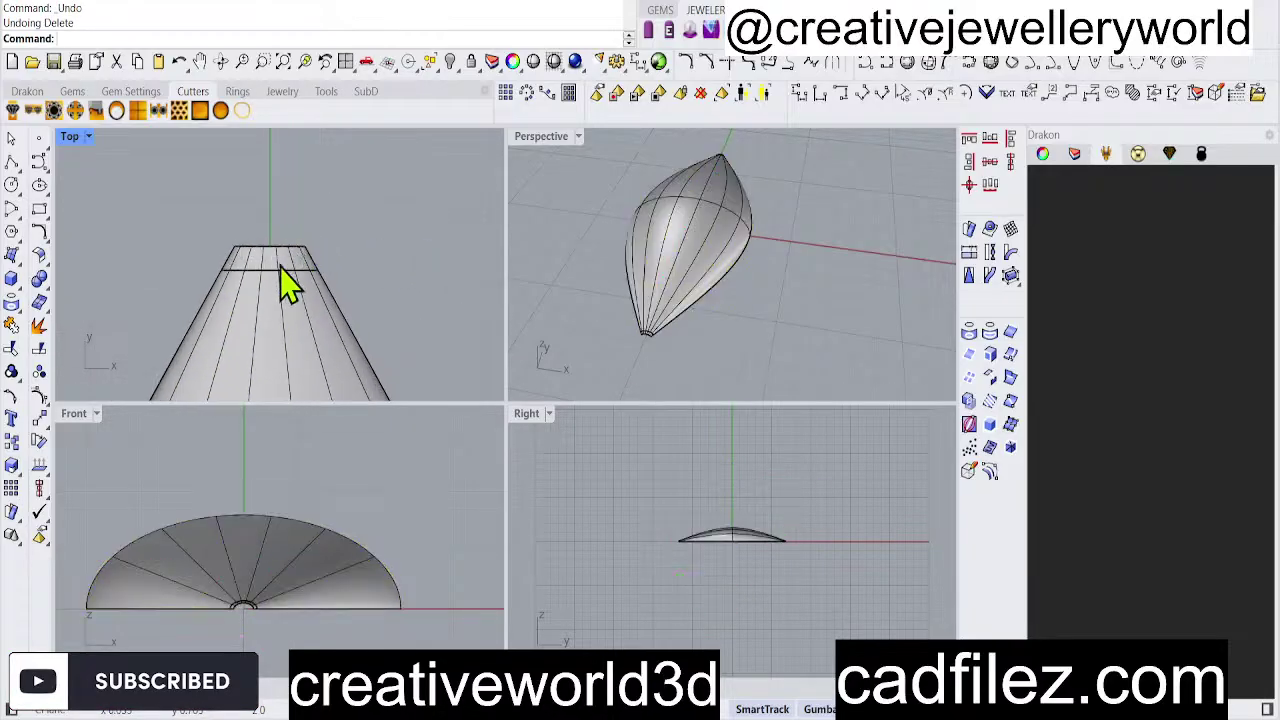
pyautogui.press('Delete')
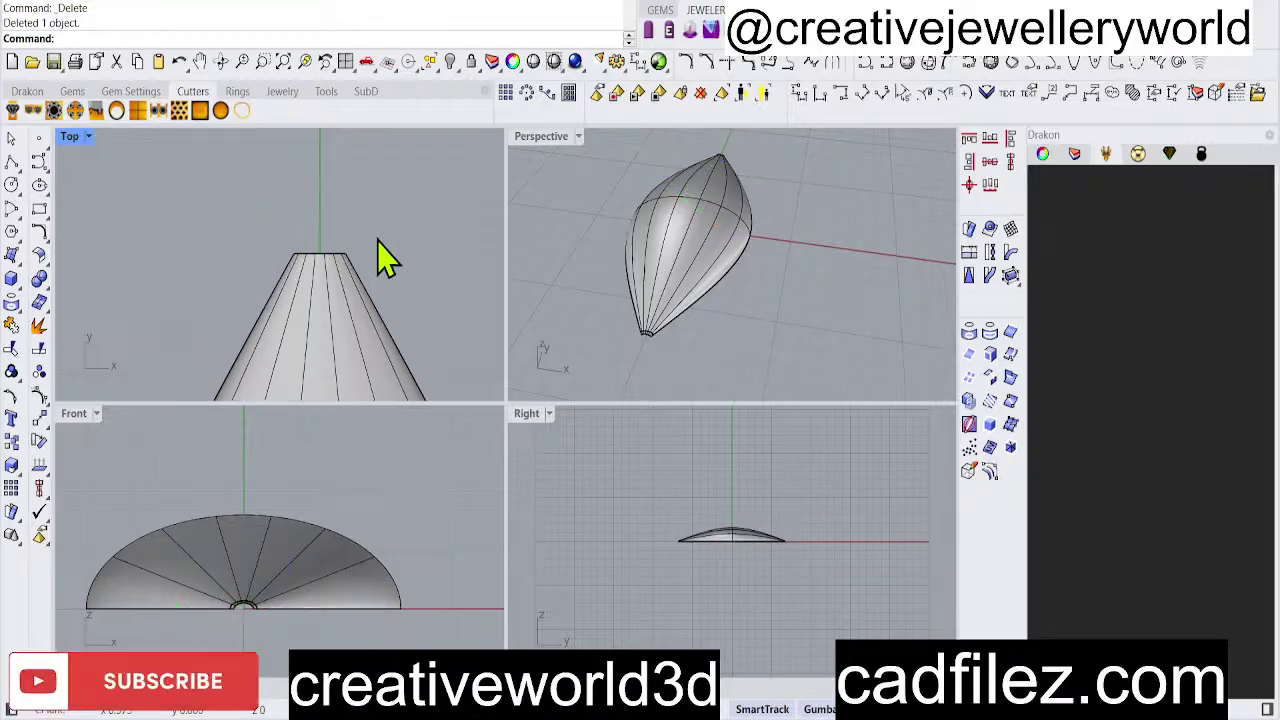
# Delete the small surface piece split off at the leaf's lower tip.
pyautogui.scroll(-6, 380, 257)
pyautogui.scroll(8, 388, 310)
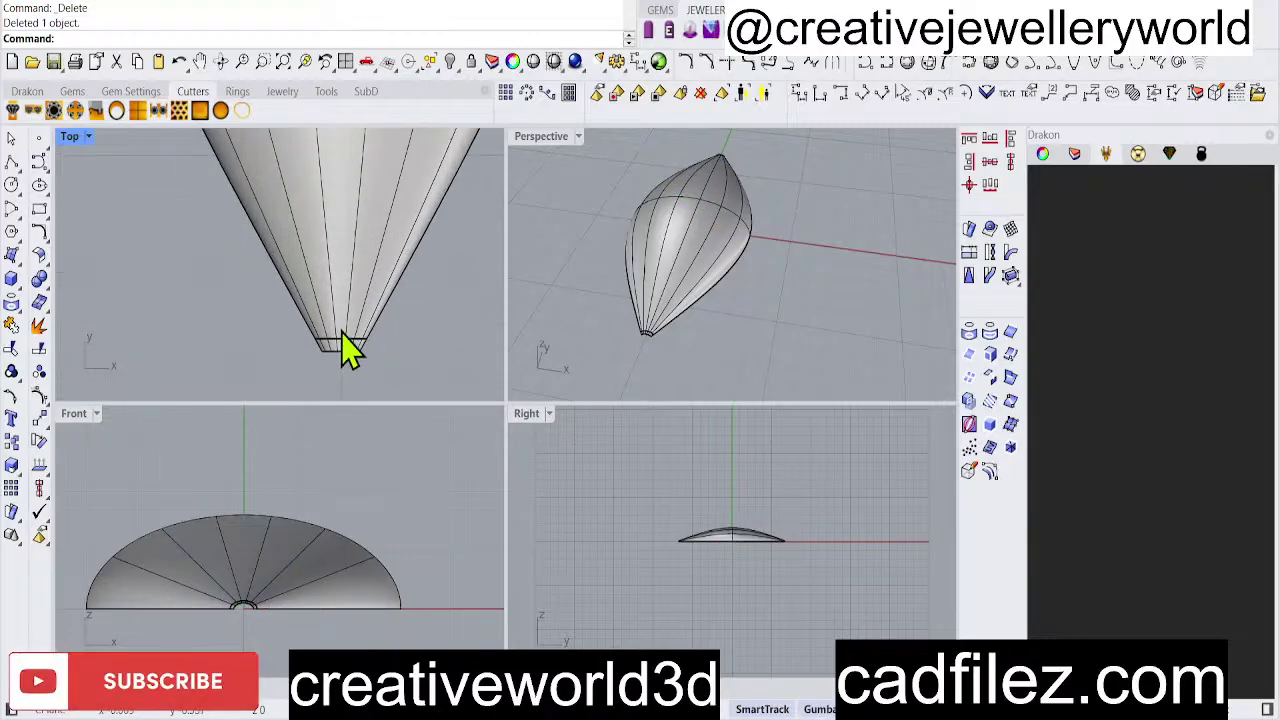
pyautogui.moveTo(694, 380); pyautogui.dragTo(722, 340, button='right')
pyautogui.scroll(-5, 330, 322)
pyautogui.scroll(-4, 340, 328)
pyautogui.click(737, 294)
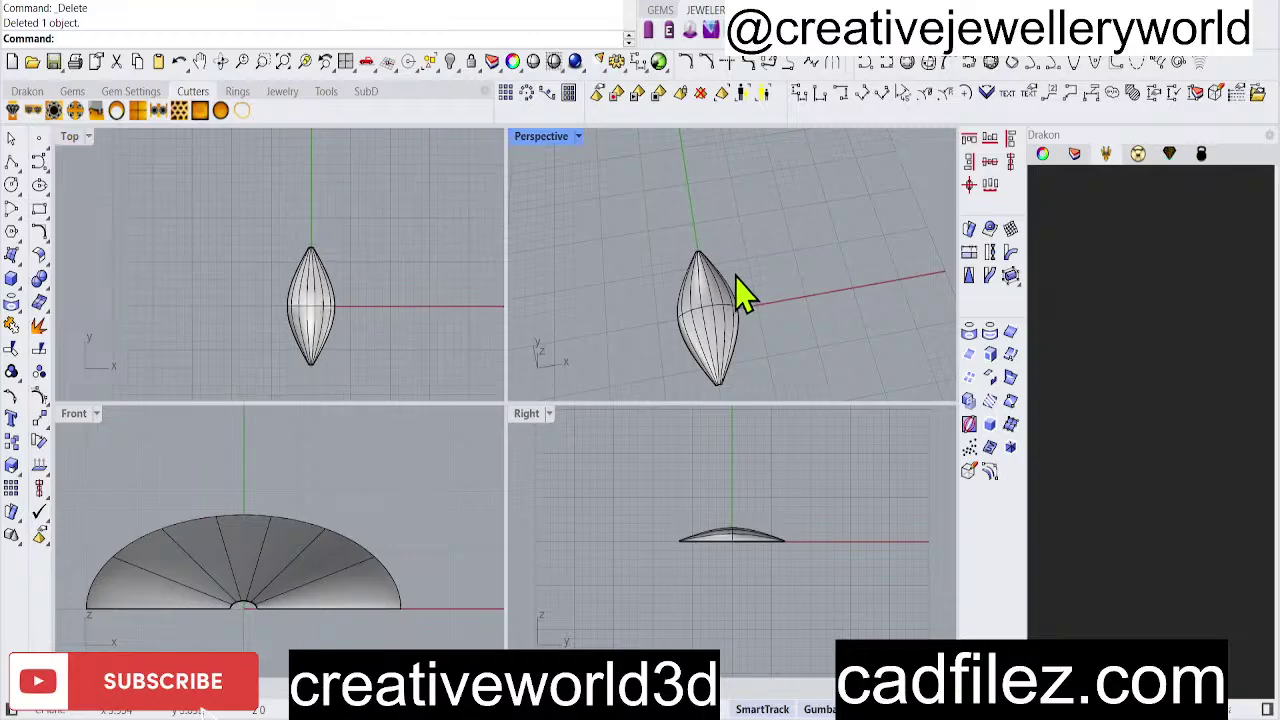
# Inspect the trimmed leaf surface, its cut tips and its lower edges from several angles.
pyautogui.scroll(5, 694, 300)
pyautogui.scroll(5, 350, 330)
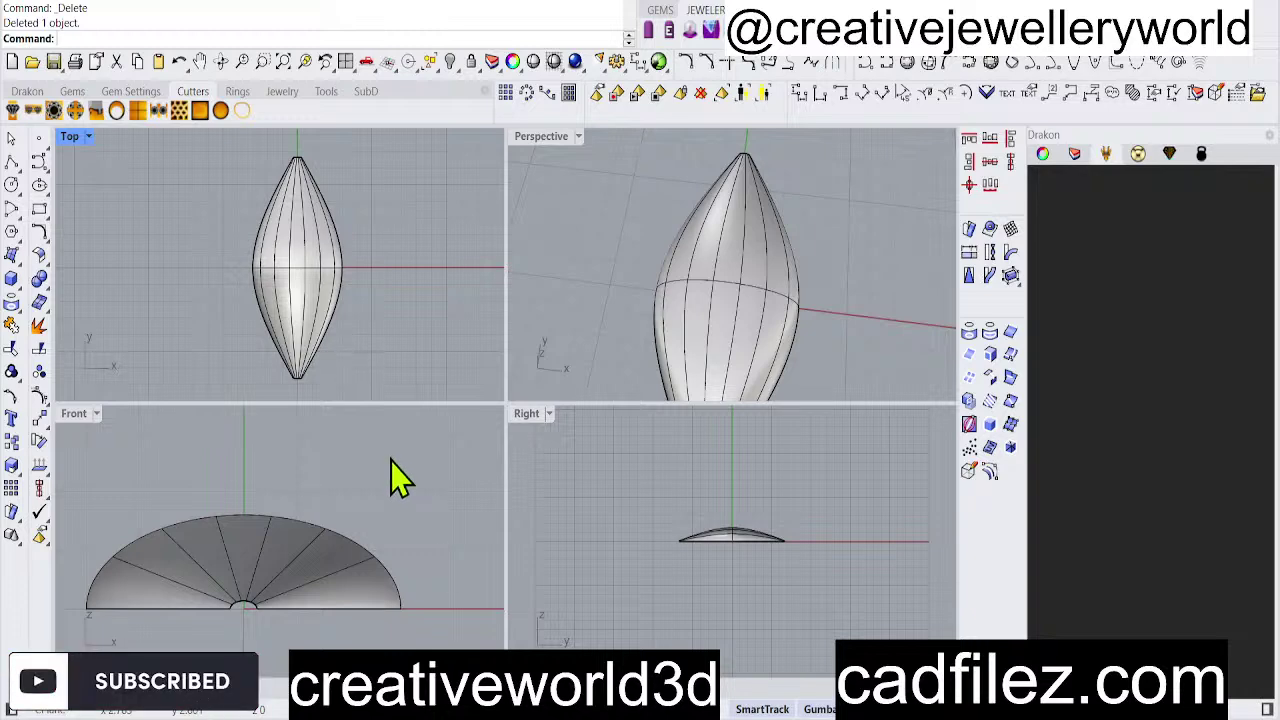
pyautogui.moveTo(686, 243); pyautogui.dragTo(860, 289, button='right')
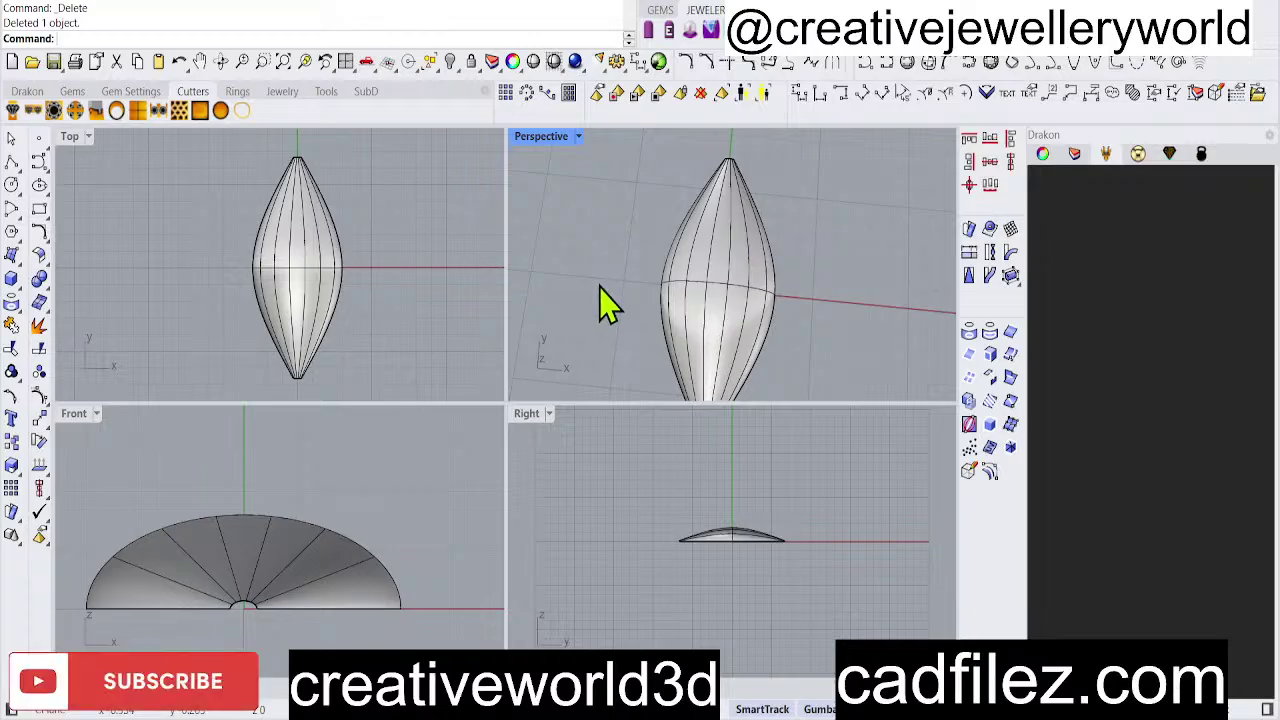
pyautogui.moveTo(718, 388); pyautogui.dragTo(772, 318, button='right')
pyautogui.moveTo(606, 292); pyautogui.dragTo(640, 350, button='right')
pyautogui.click(310, 565)
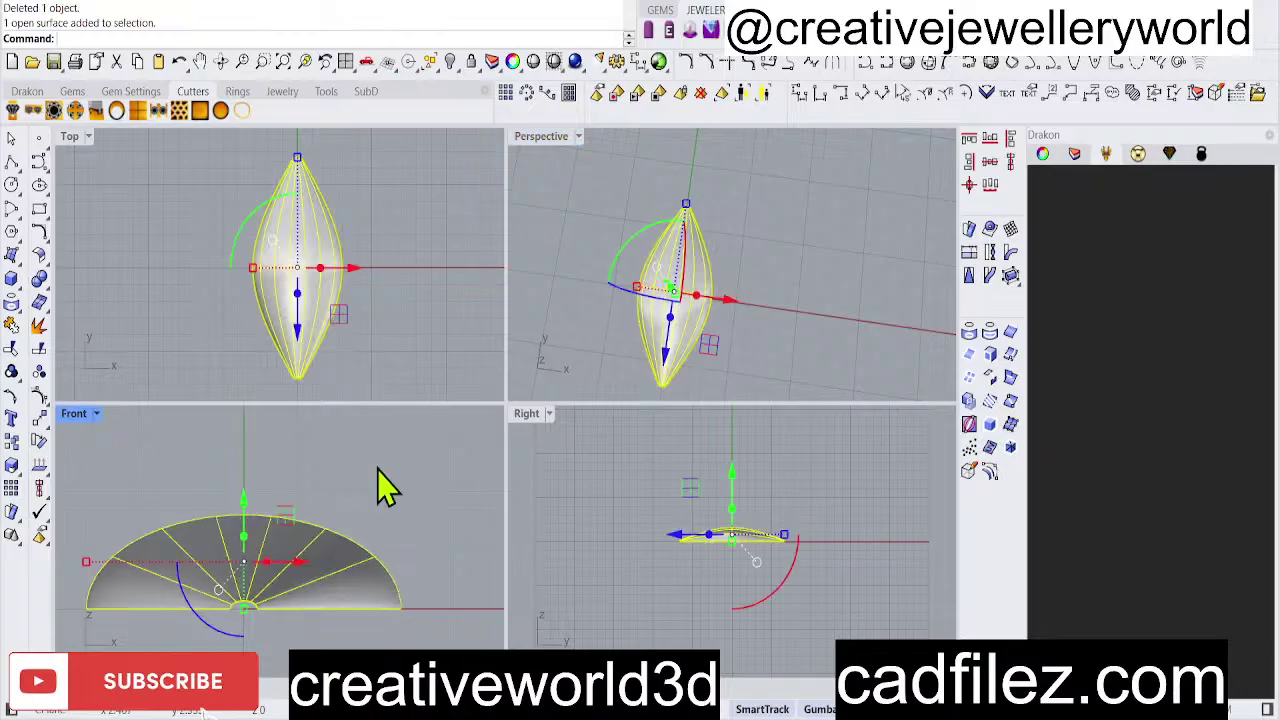
pyautogui.click(398, 325)
pyautogui.scroll(6, 345, 340)
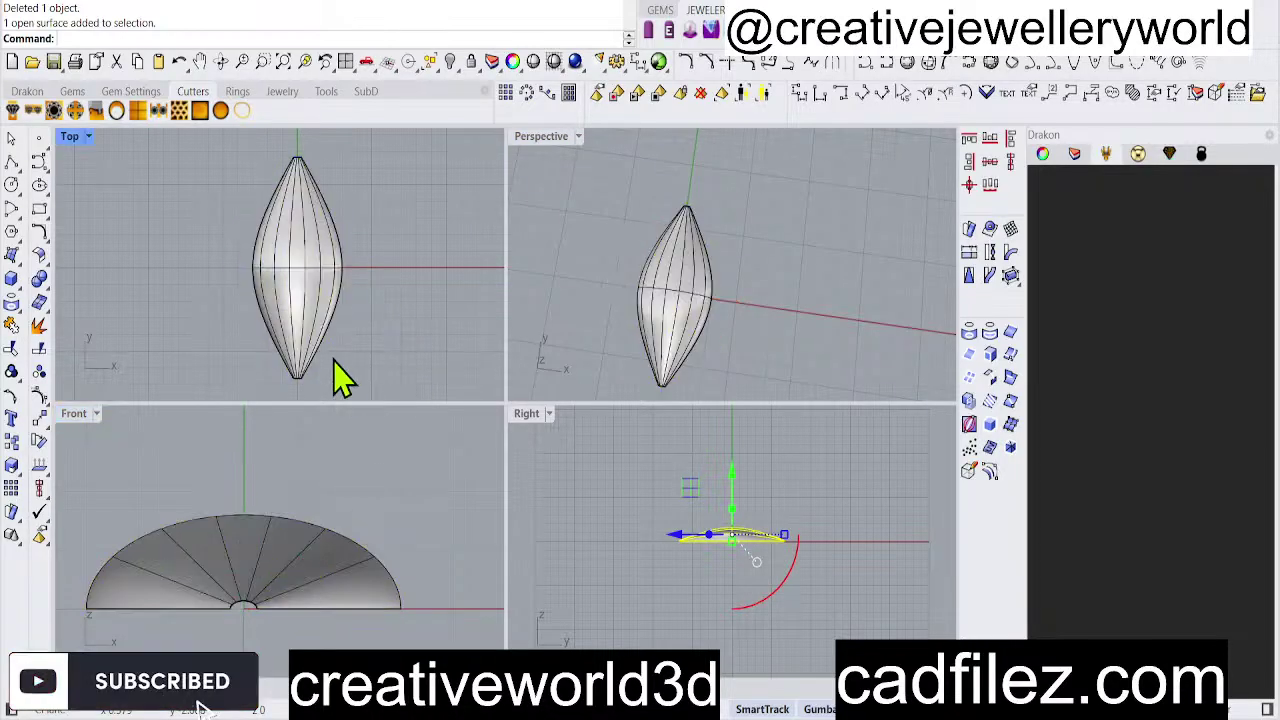
pyautogui.scroll(8, 657, 320)
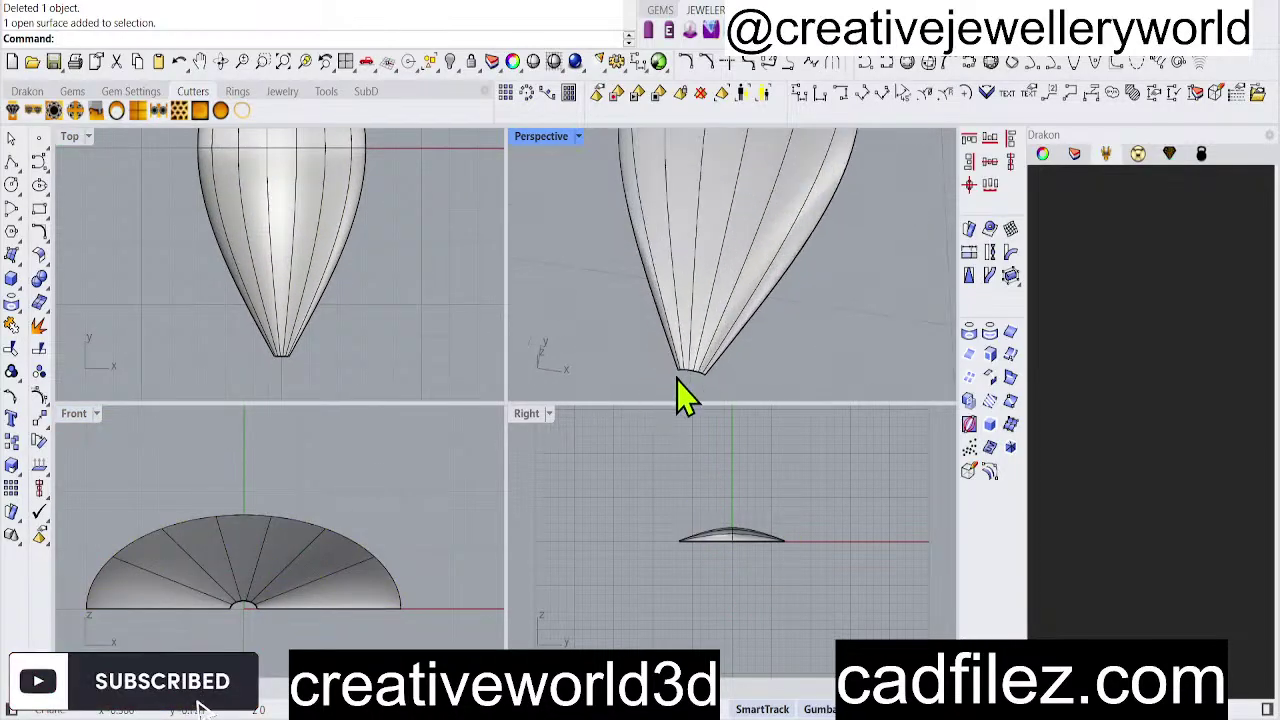
pyautogui.moveTo(688, 365); pyautogui.dragTo(694, 251, button='right')
pyautogui.click(694, 251)
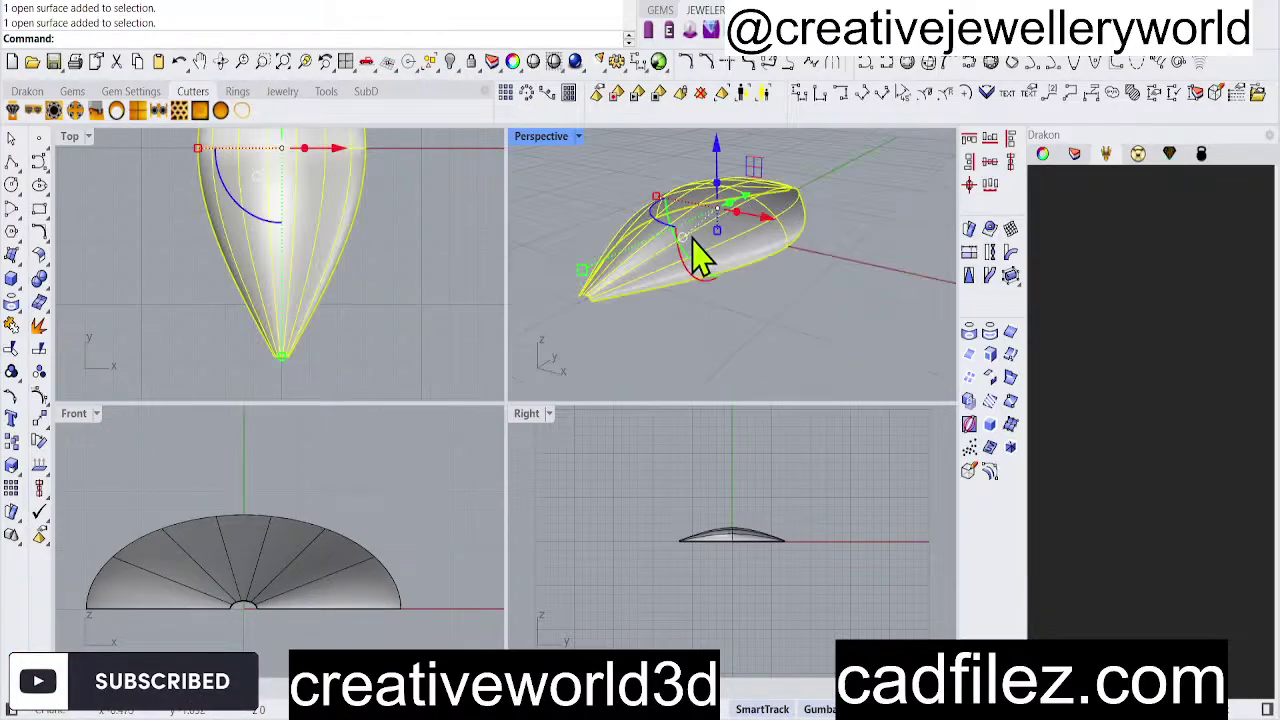
pyautogui.press('Escape')
pyautogui.click(678, 272)
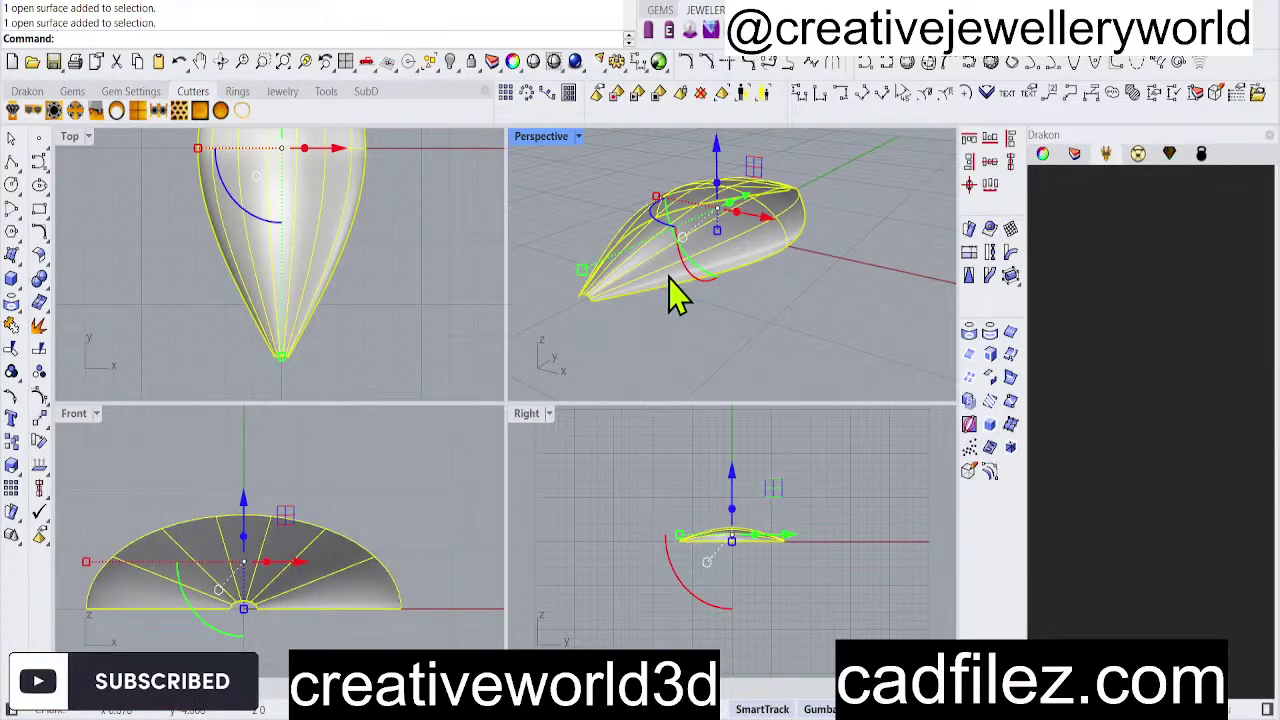
pyautogui.click(779, 335)
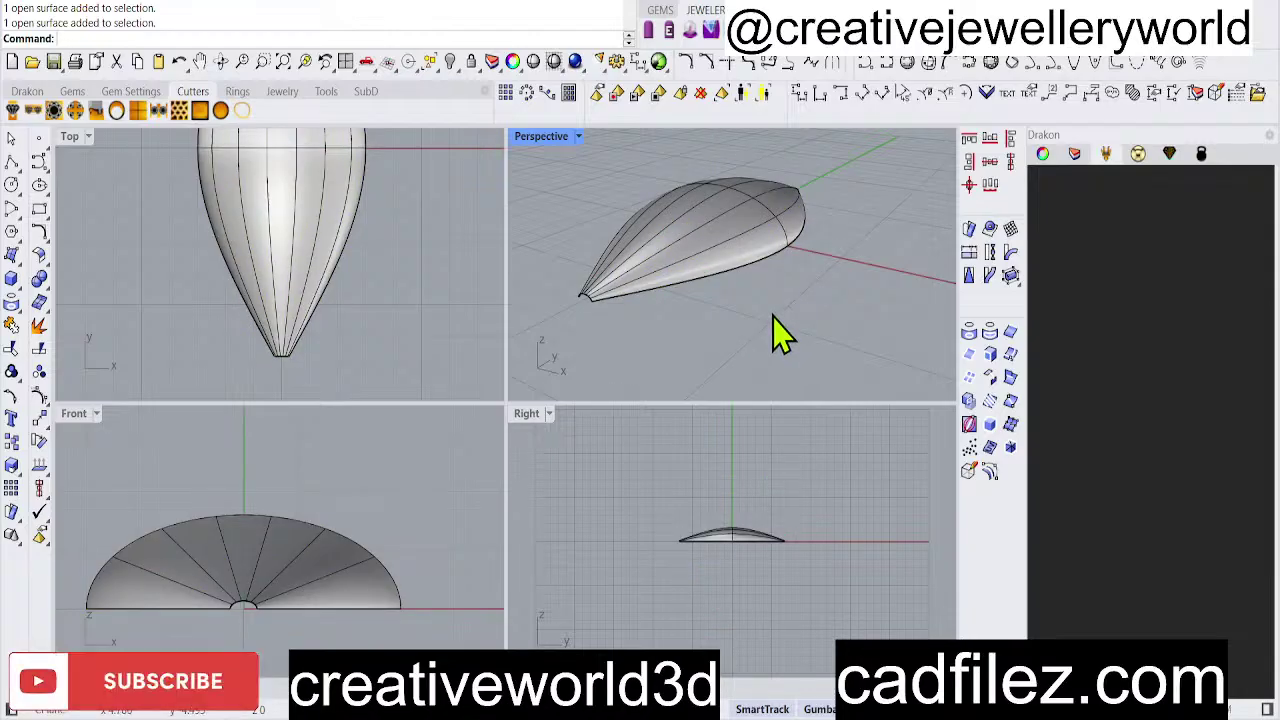
pyautogui.click(657, 286)
pyautogui.click(726, 339)
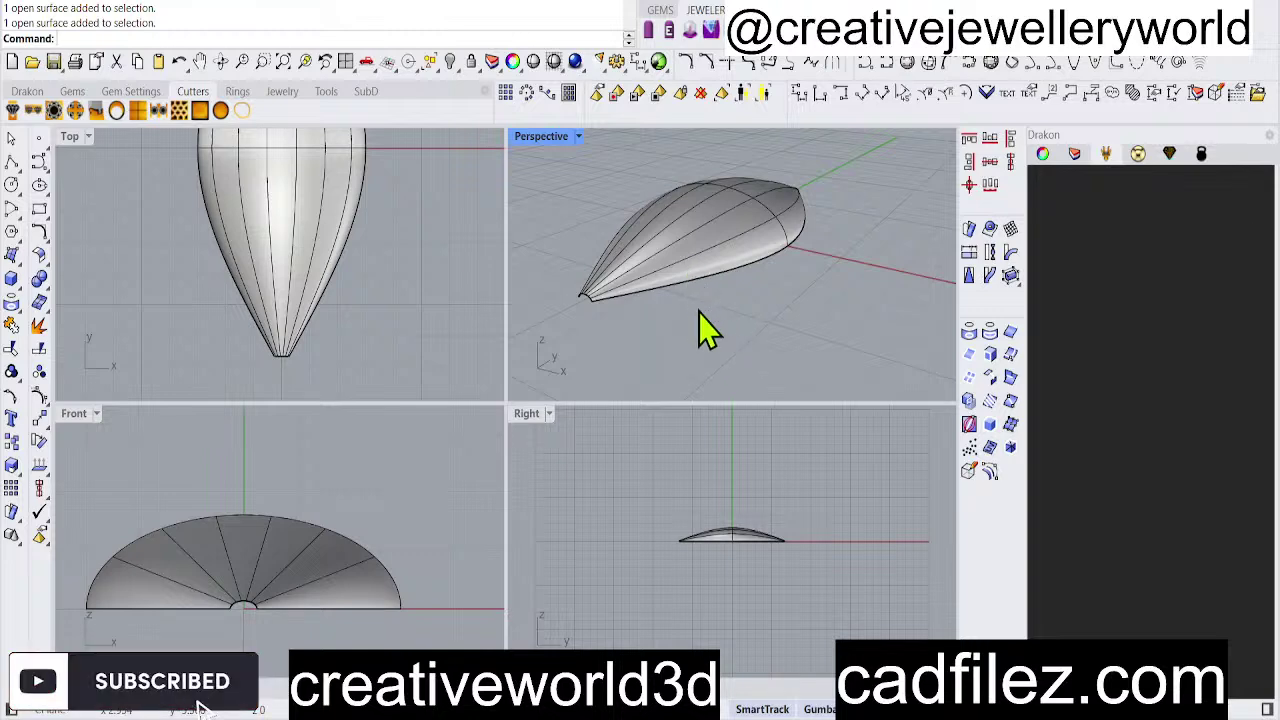
pyautogui.moveTo(729, 323); pyautogui.dragTo(566, 186, button='right')
# Maximize the Perspective viewport and inspect the leaf's open underside and side profile.
pyautogui.doubleClick(541, 136)
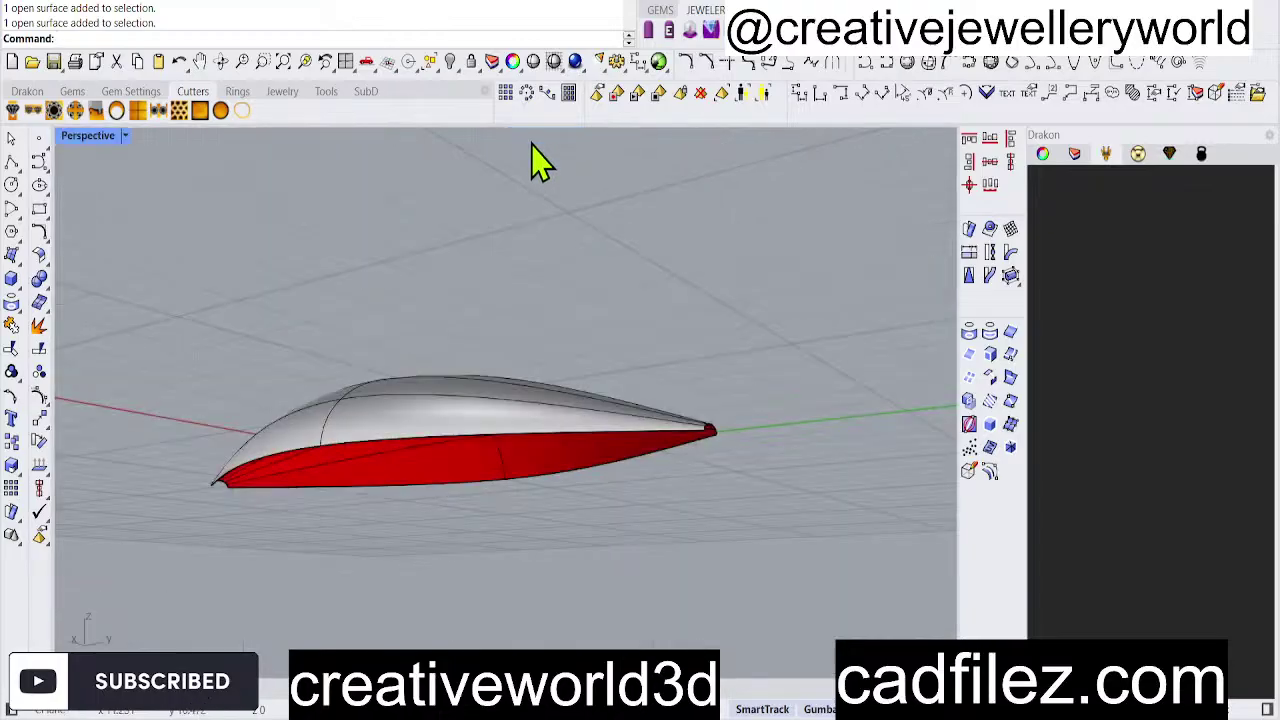
pyautogui.scroll(-2, 748, 495)
pyautogui.scroll(5, 594, 400)
pyautogui.scroll(-4, 657, 451)
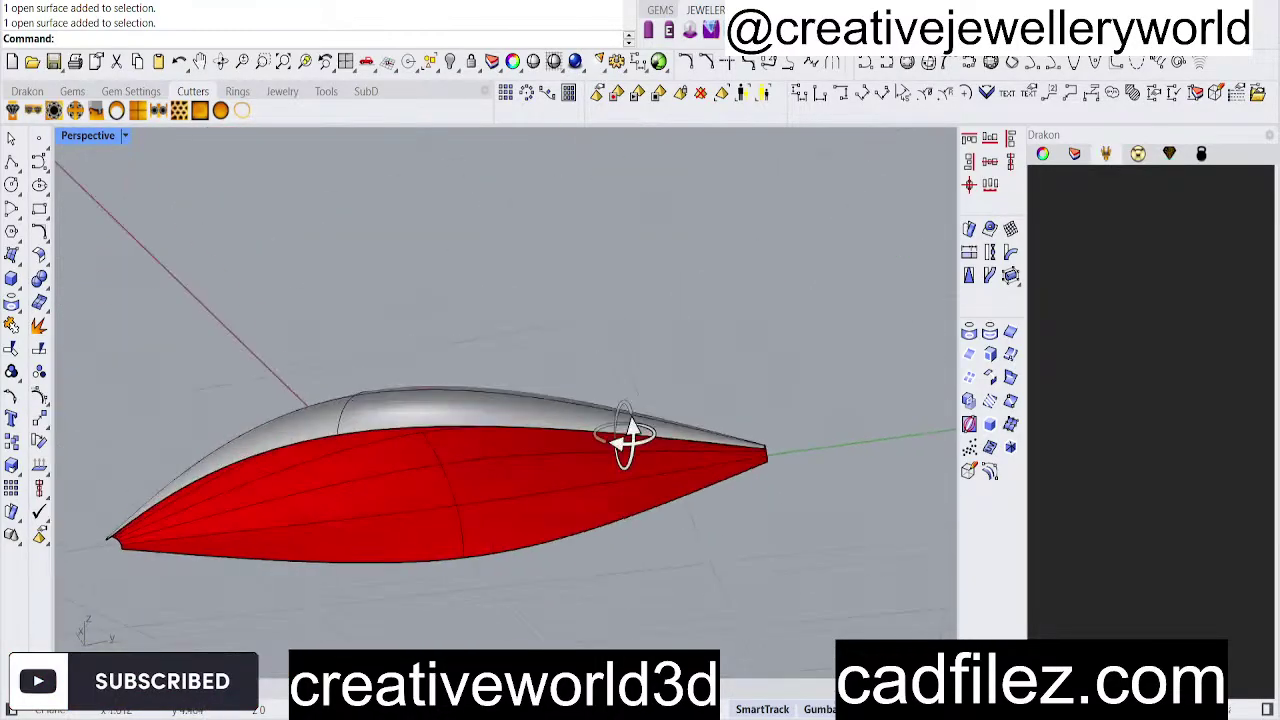
pyautogui.scroll(-3, 630, 464)
pyautogui.moveTo(630, 464); pyautogui.dragTo(575, 435, button='right')
pyautogui.scroll(3, 575, 435)
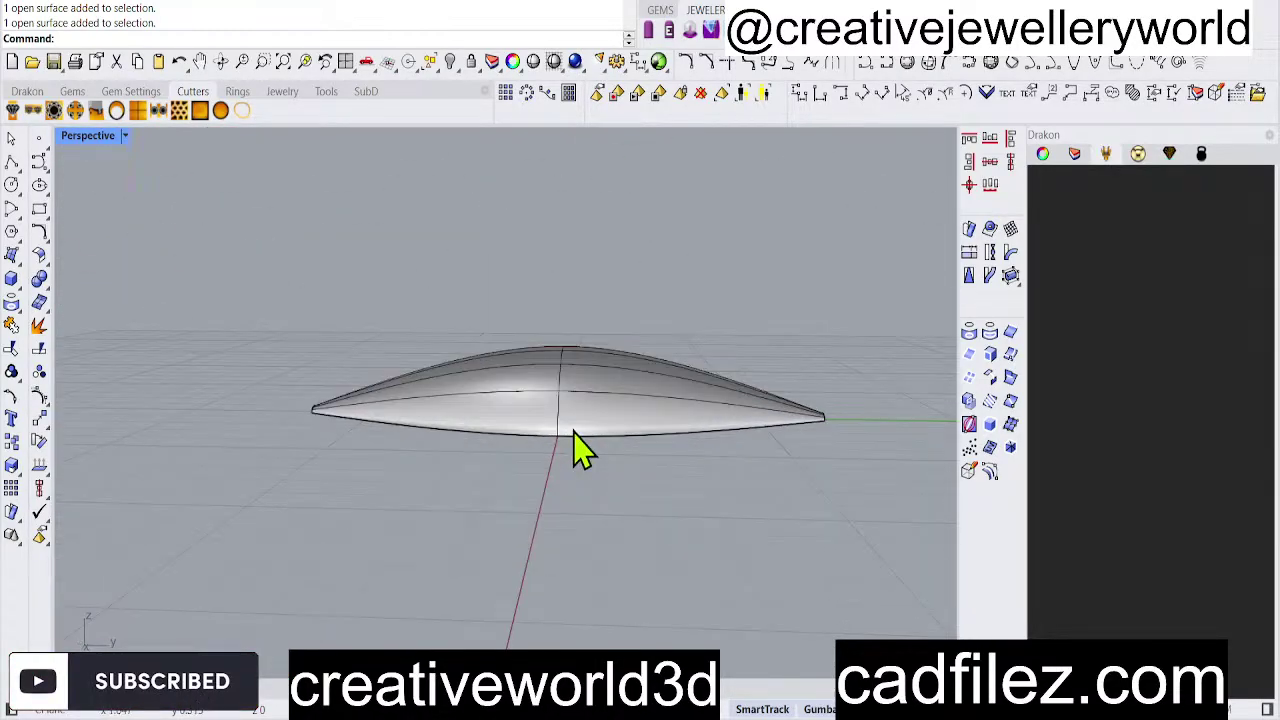
# Loft a surface between the two opposite bottom edges of one half of the leaf's open underside.
pyautogui.write('oft')
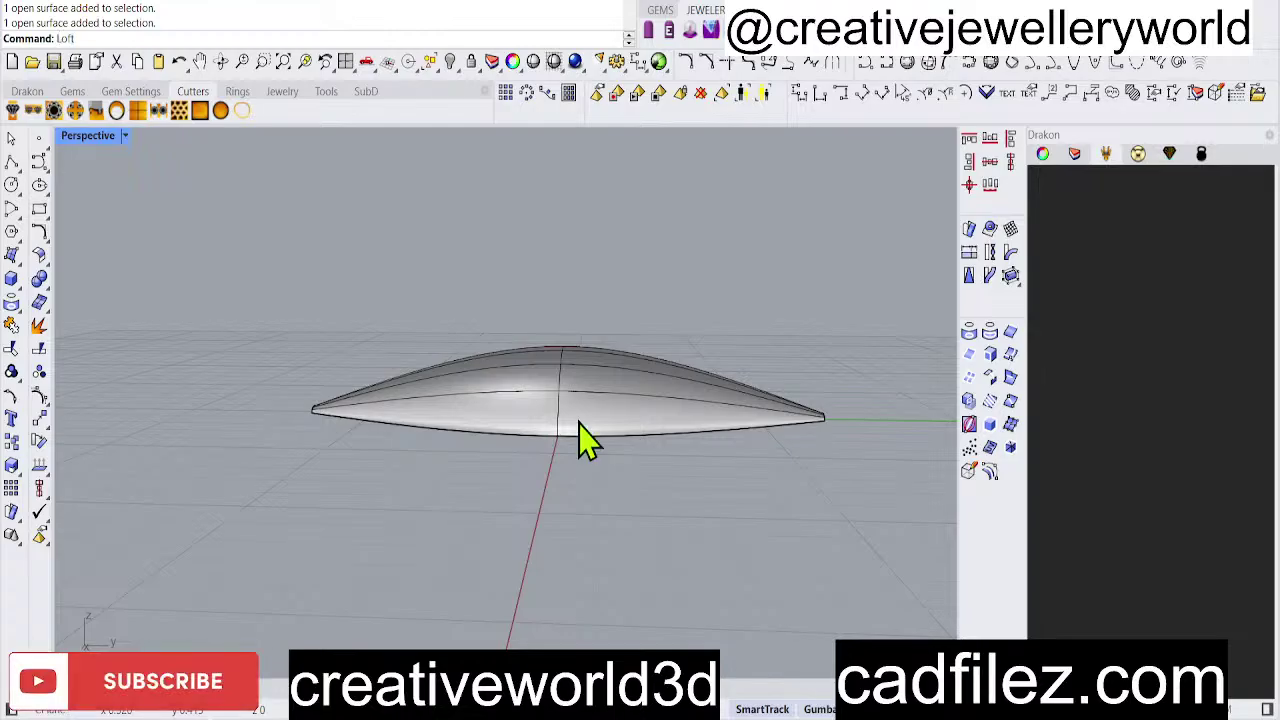
pyautogui.press('Return')
pyautogui.moveTo(594, 457); pyautogui.dragTo(594, 414, button='right')
pyautogui.scroll(2, 451, 323)
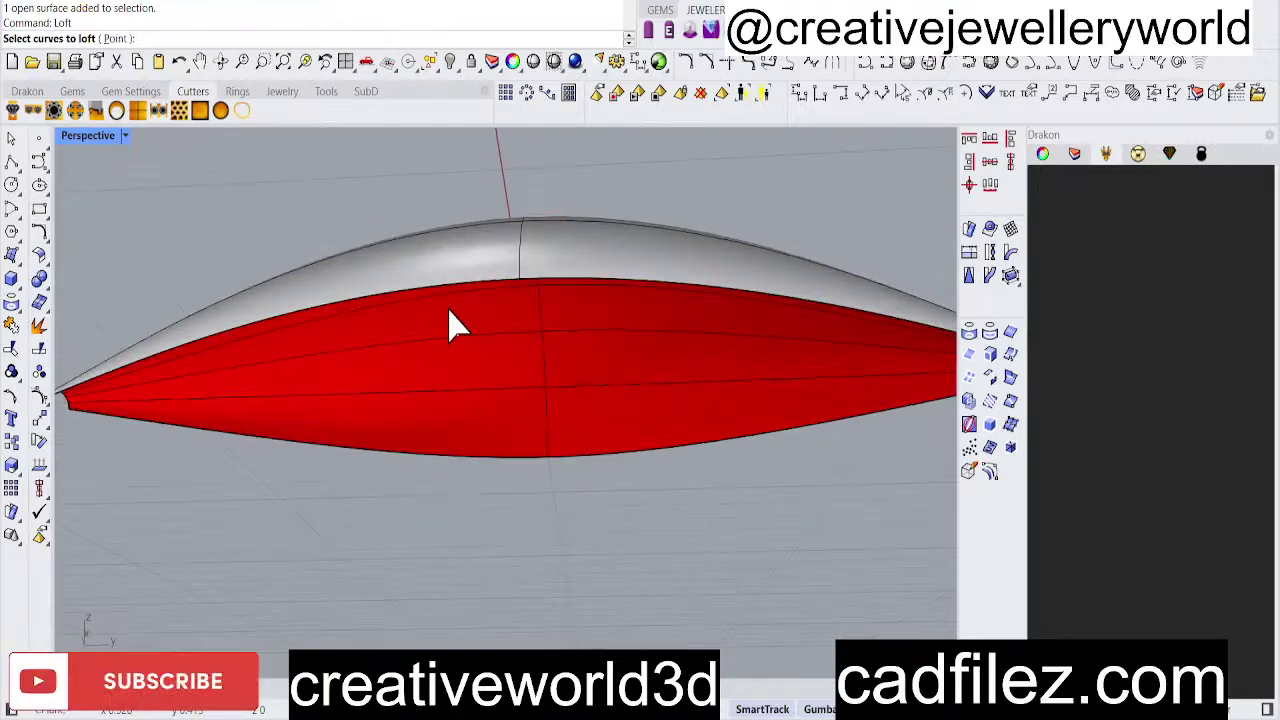
pyautogui.click(426, 292)
pyautogui.click(494, 452)
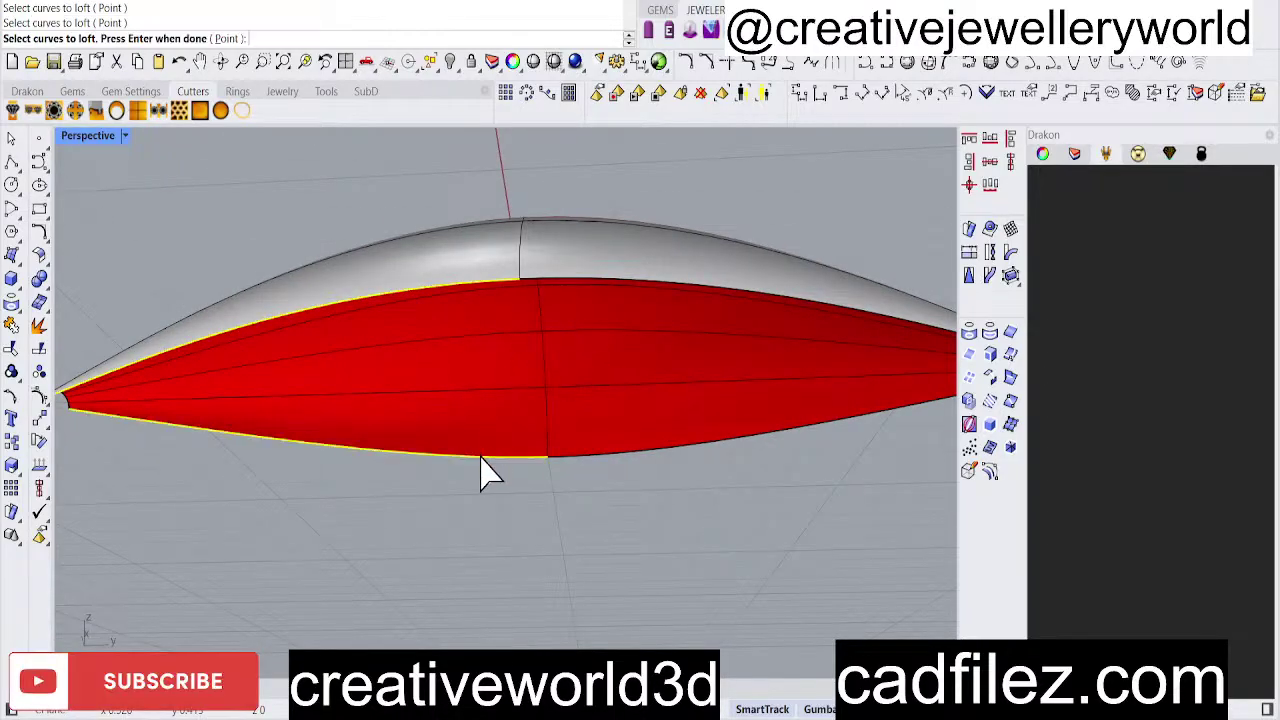
pyautogui.press('Return')
# Loft a second surface between the two bottom edges of the remaining half of the underside.
pyautogui.press('Return')
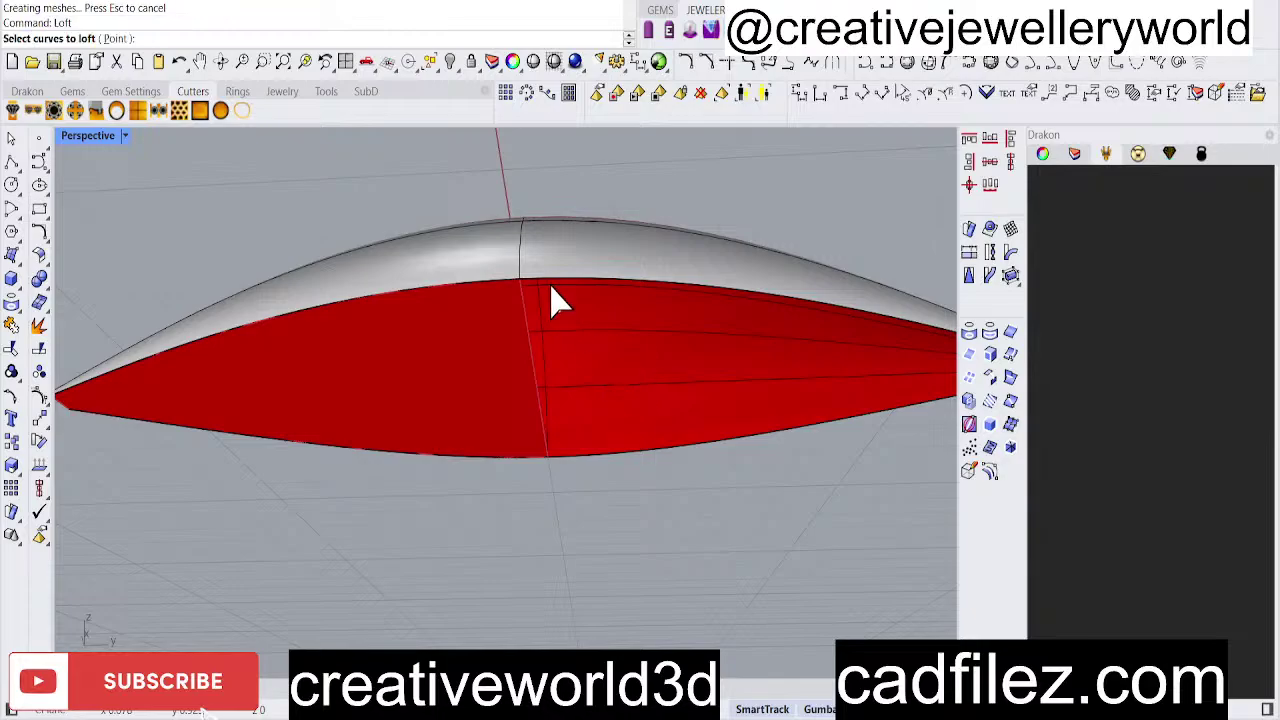
pyautogui.click(549, 286)
pyautogui.click(580, 455)
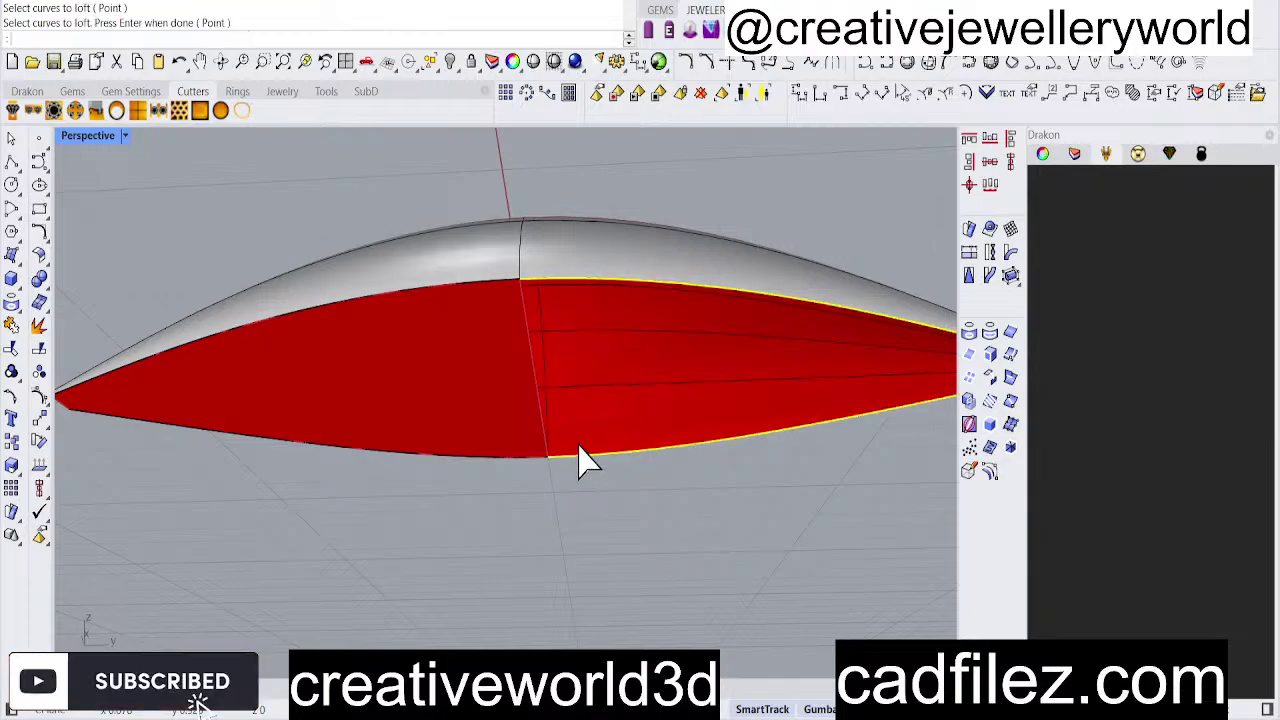
pyautogui.press('Return')
# Merge the two lofted underside surfaces into a single surface with MergeSrf.
pyautogui.click(560, 394)
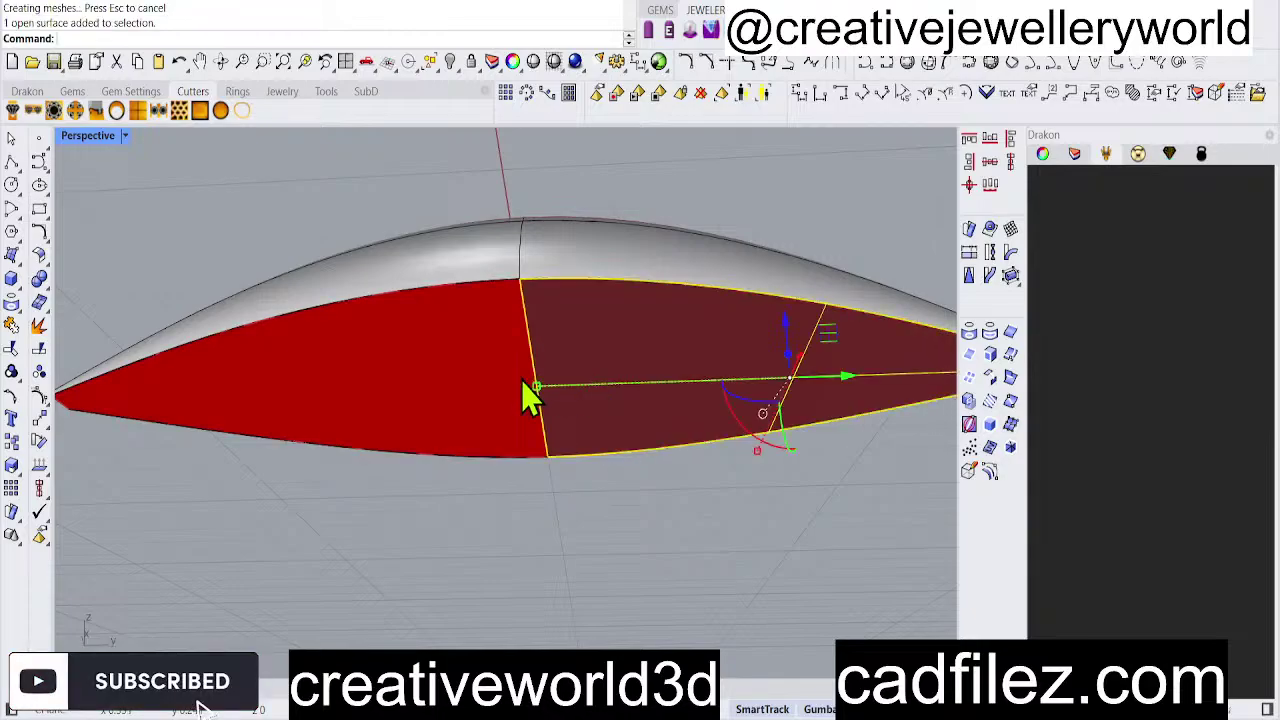
pyautogui.keyDown('shift'); pyautogui.click(449, 388); pyautogui.keyUp('shift')
pyautogui.write('Mer')
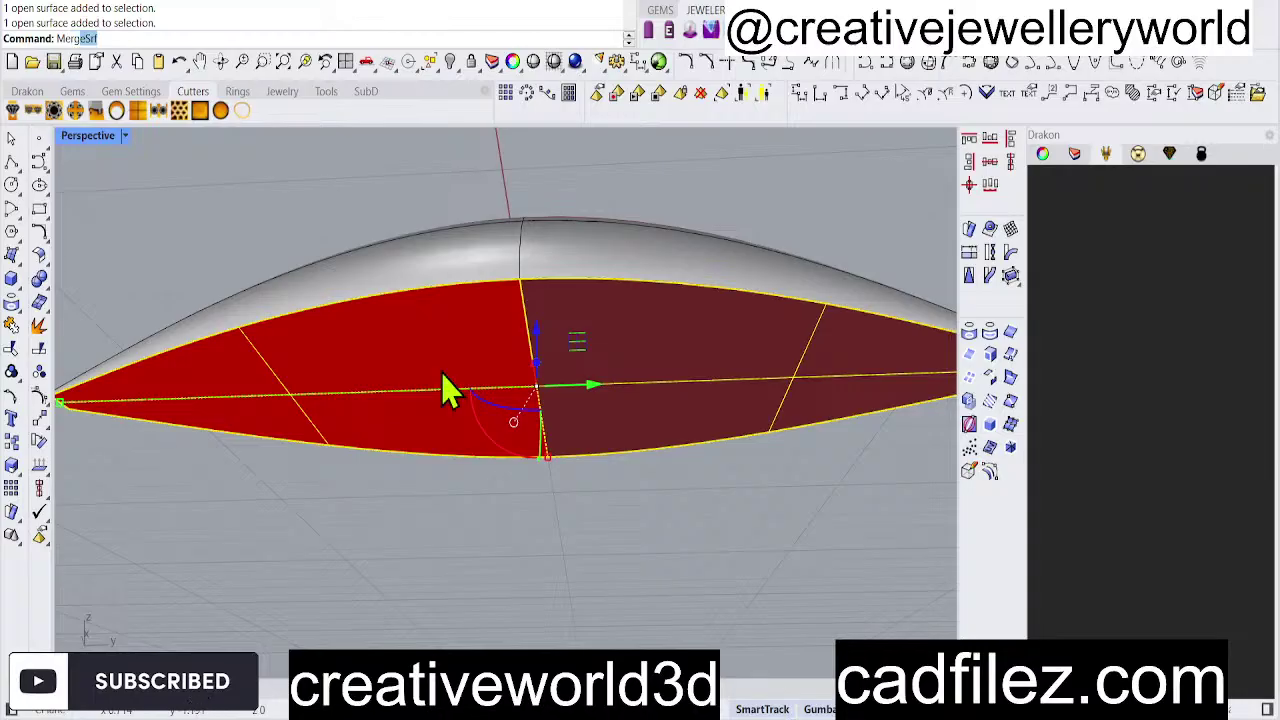
pyautogui.write('geSrf')
pyautogui.press('Return')
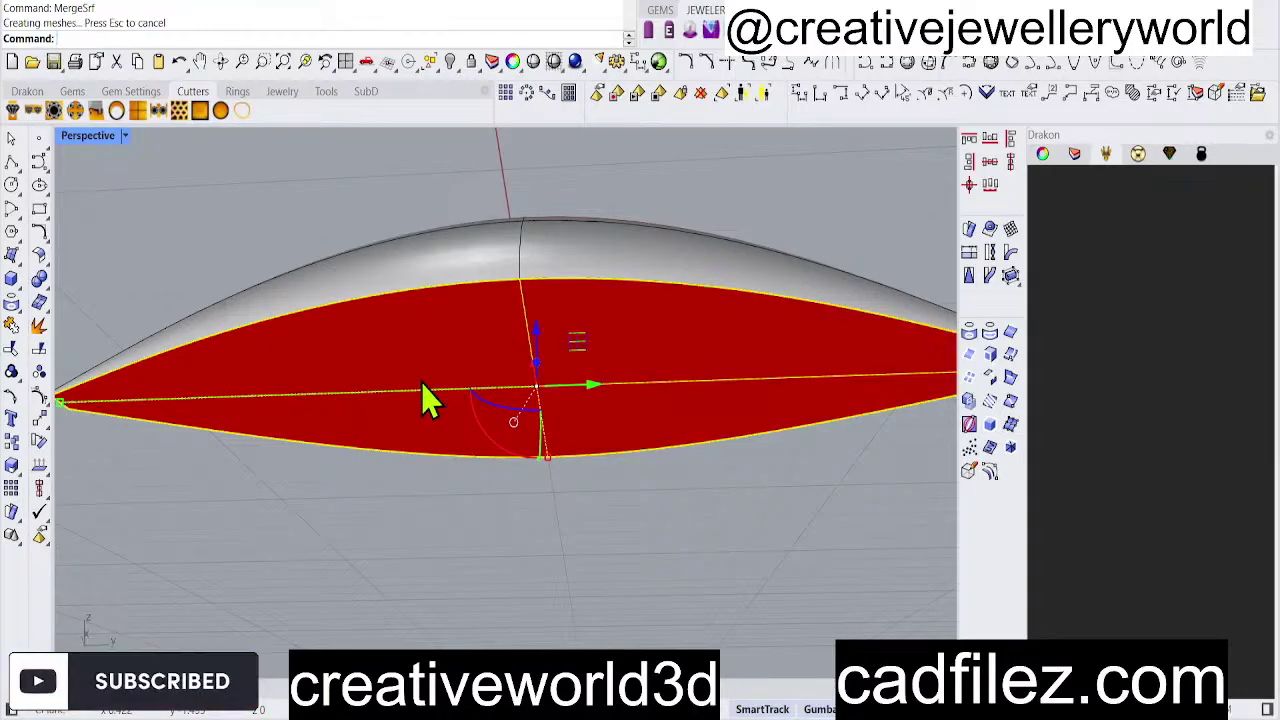
# Join the merged underside surface with the domed leaf surface.
pyautogui.click(517, 429)
pyautogui.scroll(-3, 517, 429)
pyautogui.moveTo(520, 600); pyautogui.dragTo(571, 391, button='right')
pyautogui.scroll(2, 585, 333)
pyautogui.scroll(3, 555, 455)
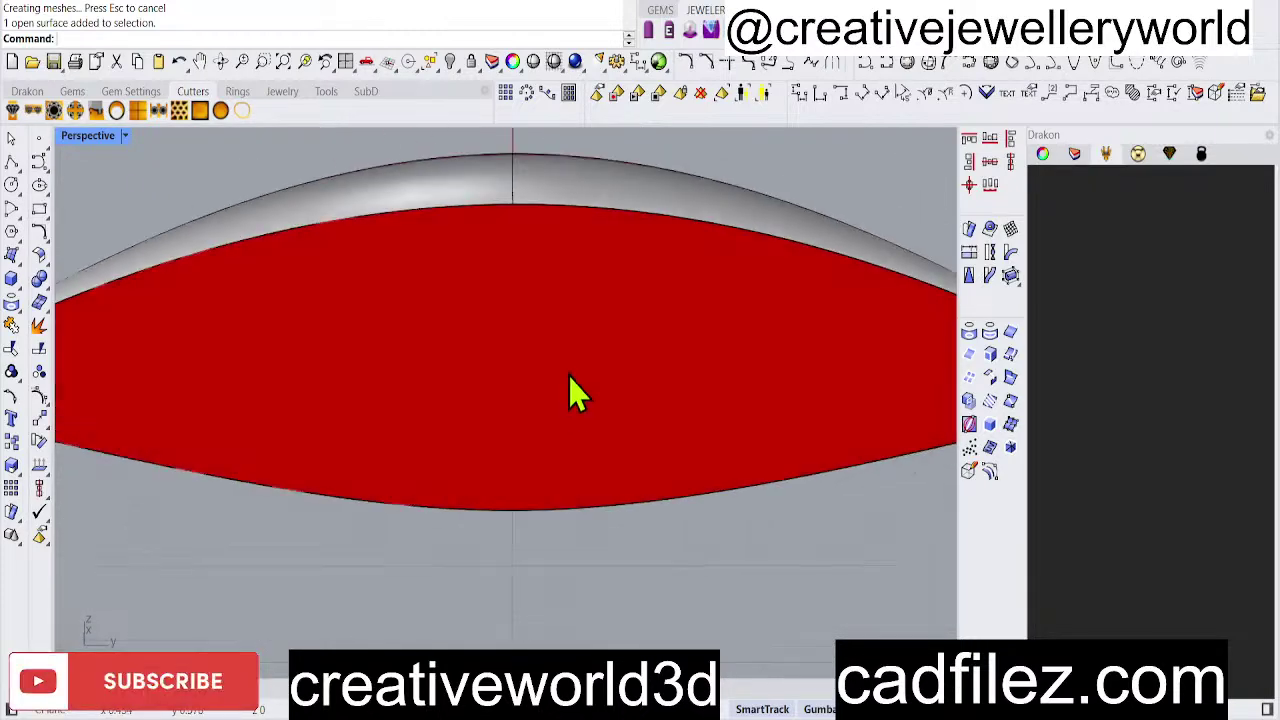
pyautogui.click(360, 391)
pyautogui.scroll(-3, 471, 277)
pyautogui.moveTo(471, 277); pyautogui.dragTo(471, 340, button='right')
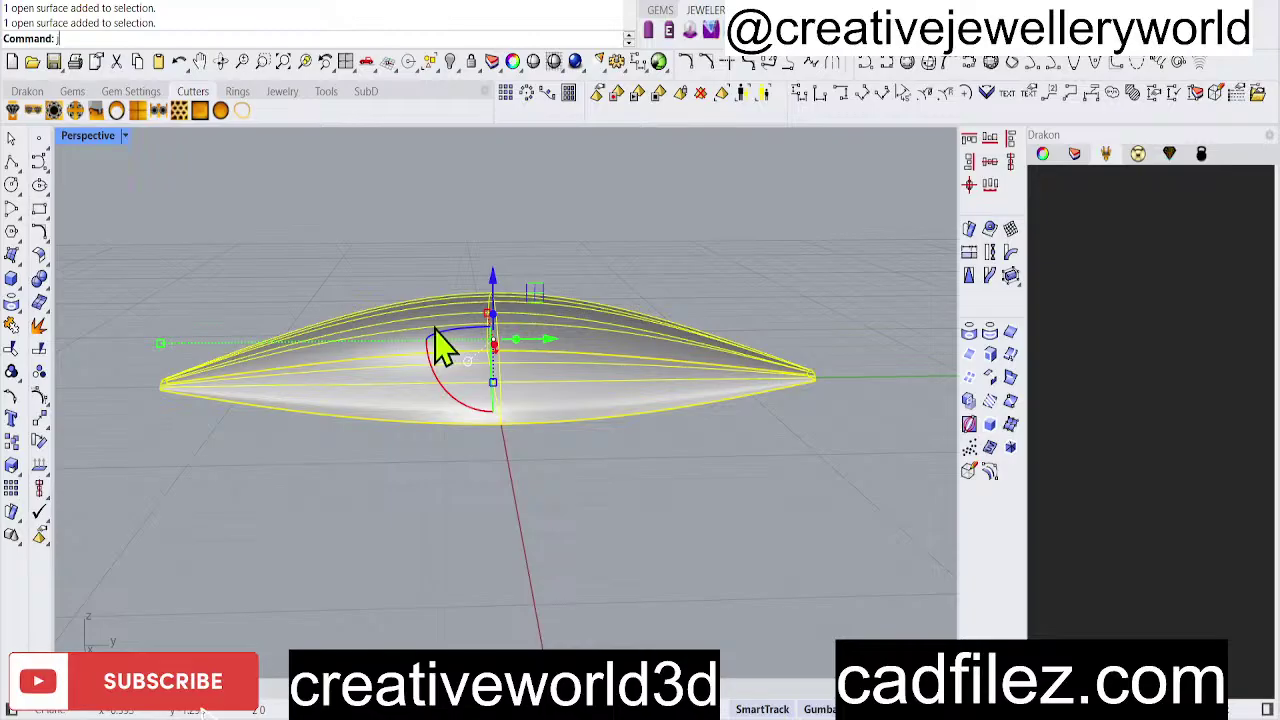
pyautogui.hotkey('ctrl', 'j')
# Inspect the joined leaf from above and check its object type in the object properties.
pyautogui.moveTo(423, 351); pyautogui.dragTo(643, 537, button='right')
pyautogui.click(643, 537)
pyautogui.click(490, 415)
pyautogui.moveTo(434, 429); pyautogui.dragTo(594, 466, button='right')
pyautogui.moveTo(300, 271); pyautogui.dragTo(235, 150, button='right')
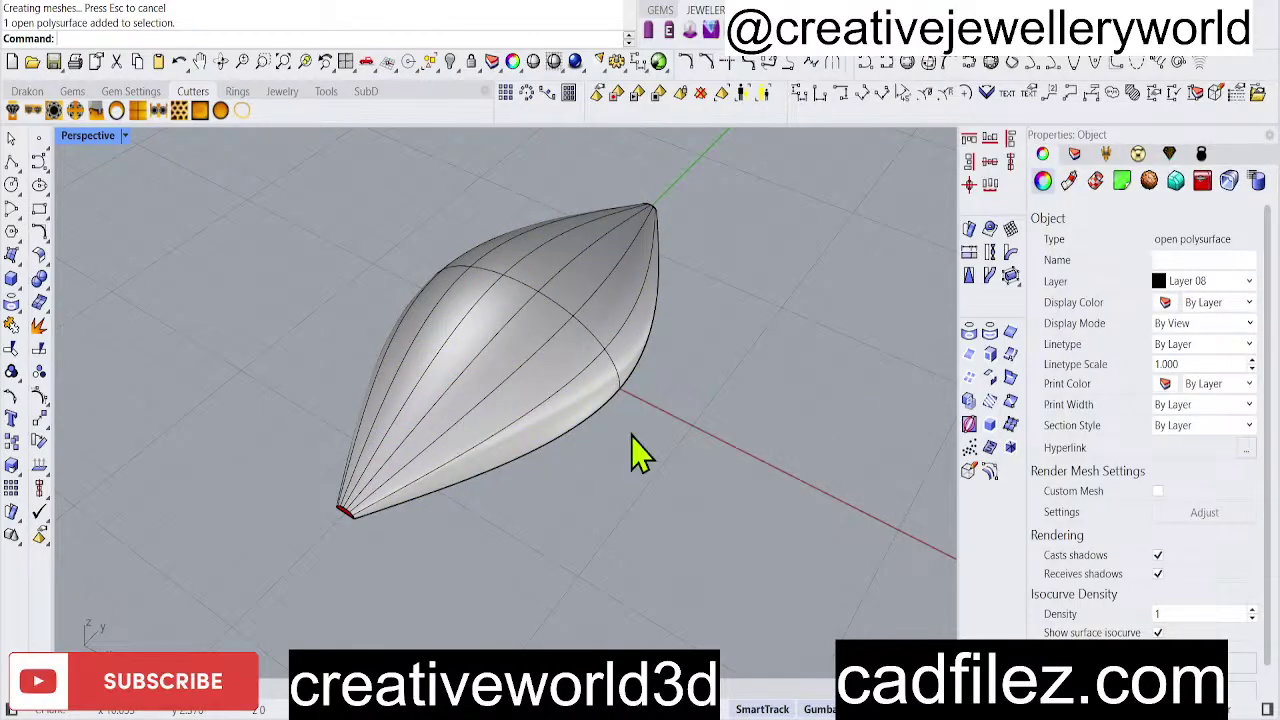
pyautogui.moveTo(836, 380); pyautogui.dragTo(824, 412, button='right')
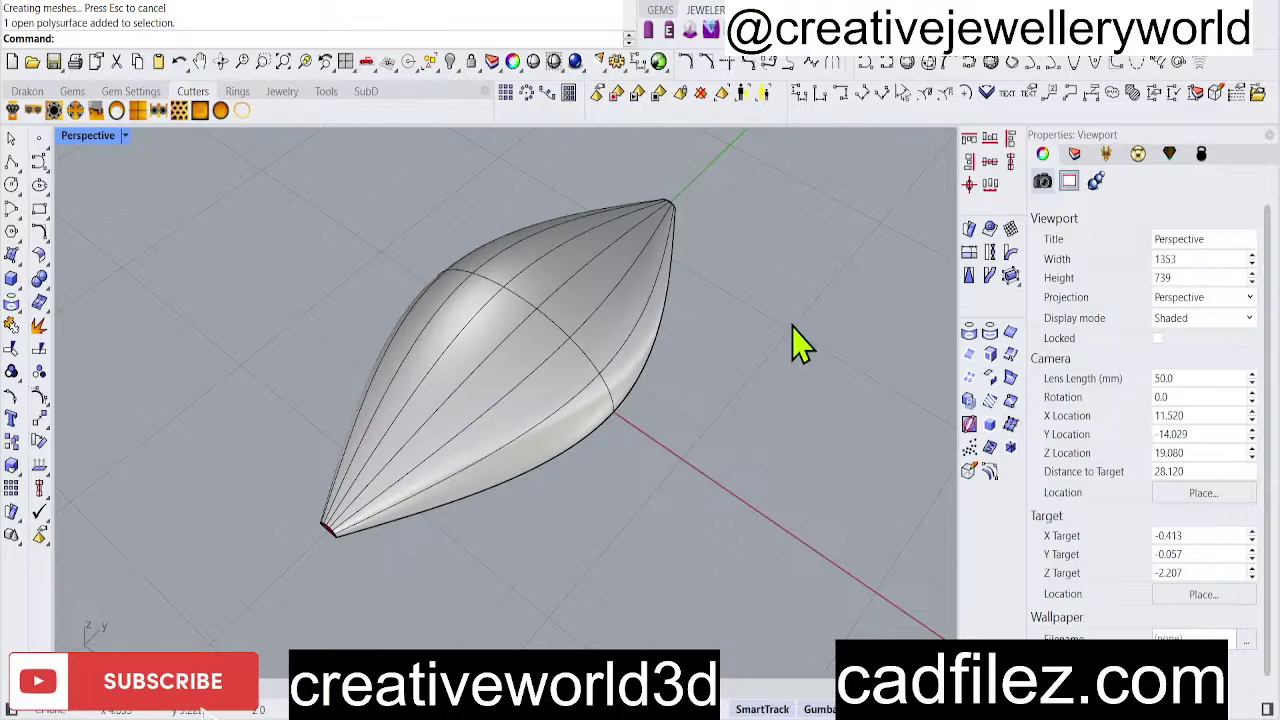
pyautogui.click(549, 334)
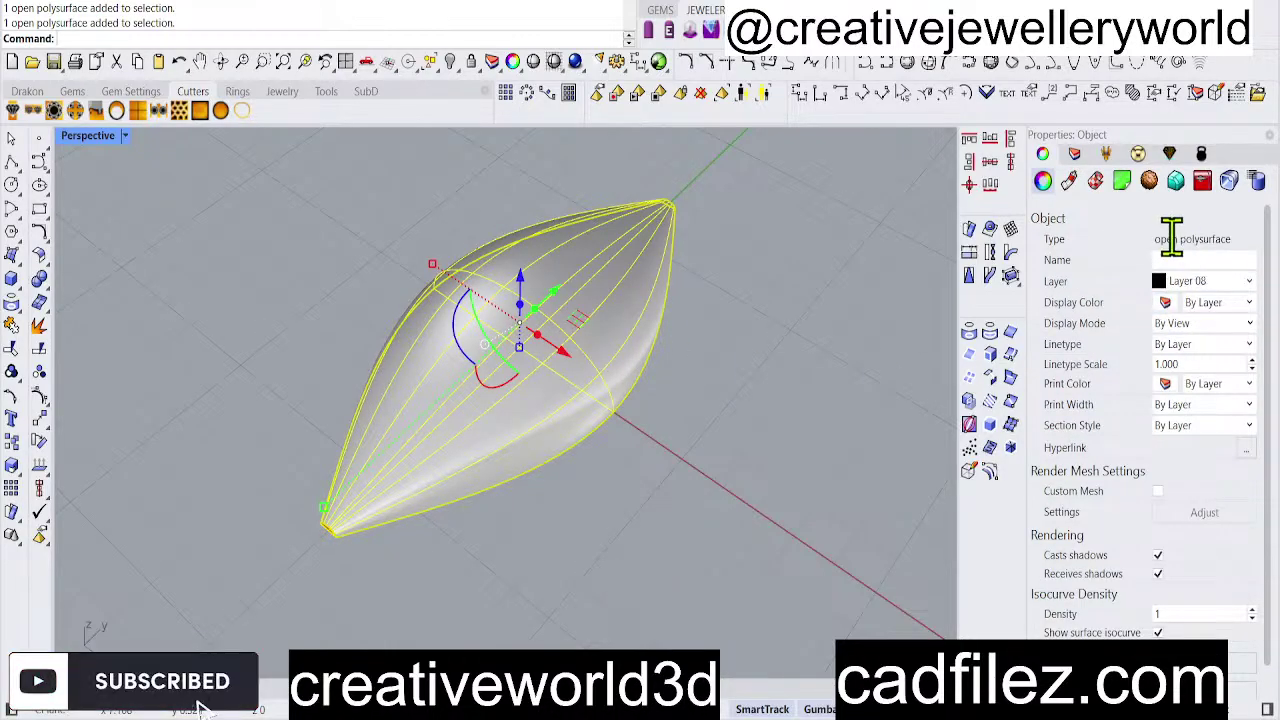
pyautogui.moveTo(1243, 243); pyautogui.dragTo(1137, 271)
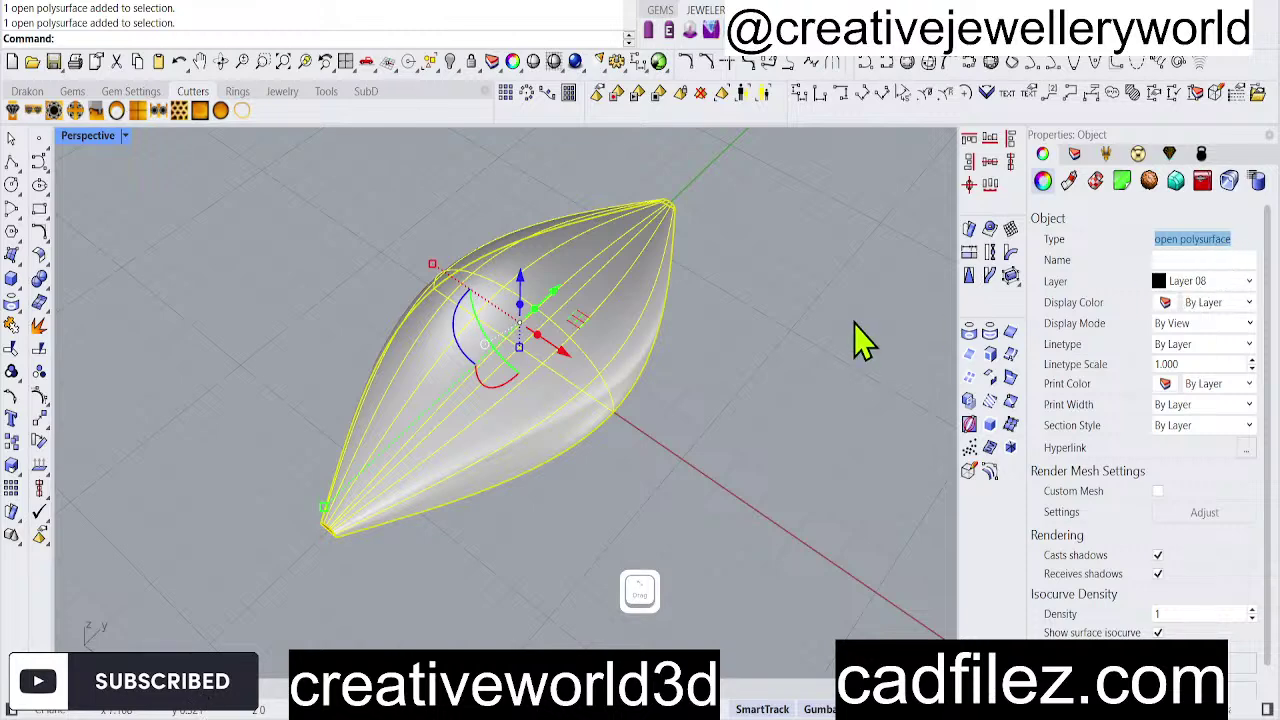
pyautogui.click(760, 372)
# Cap the open holes at both tips of the leaf polysurface.
pyautogui.click(505, 384)
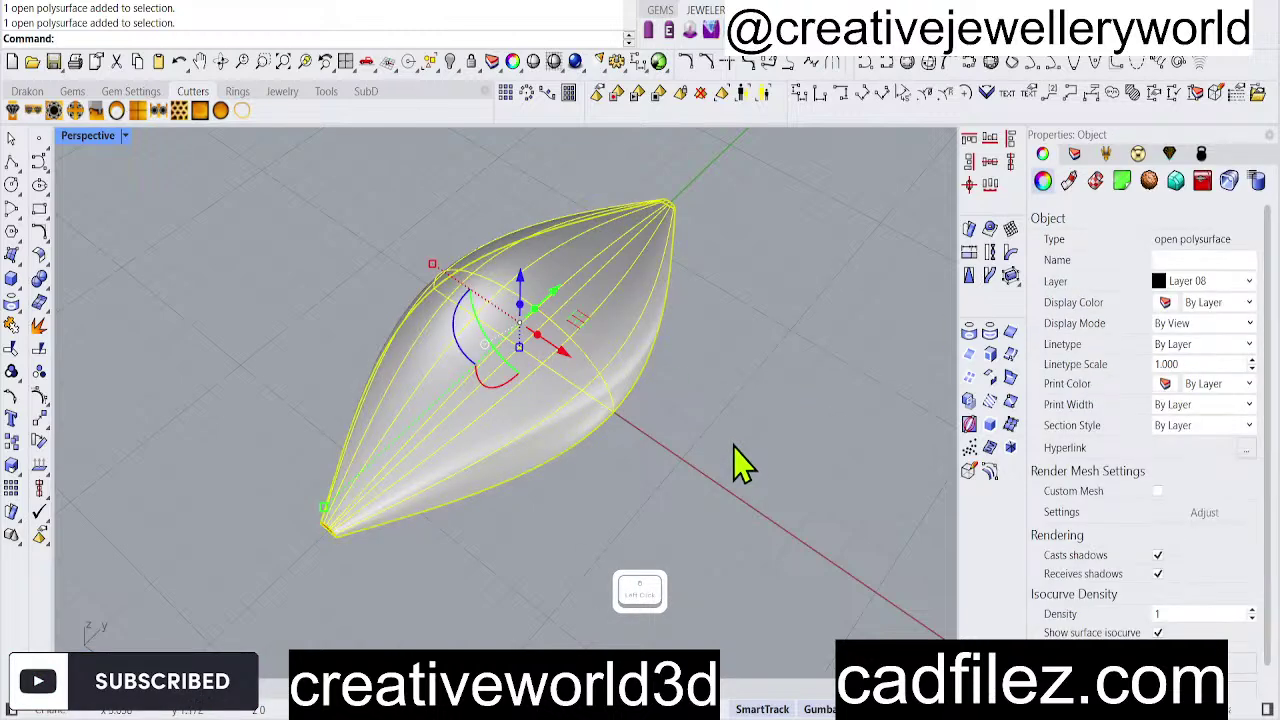
pyautogui.write('Cap')
pyautogui.press('Return')
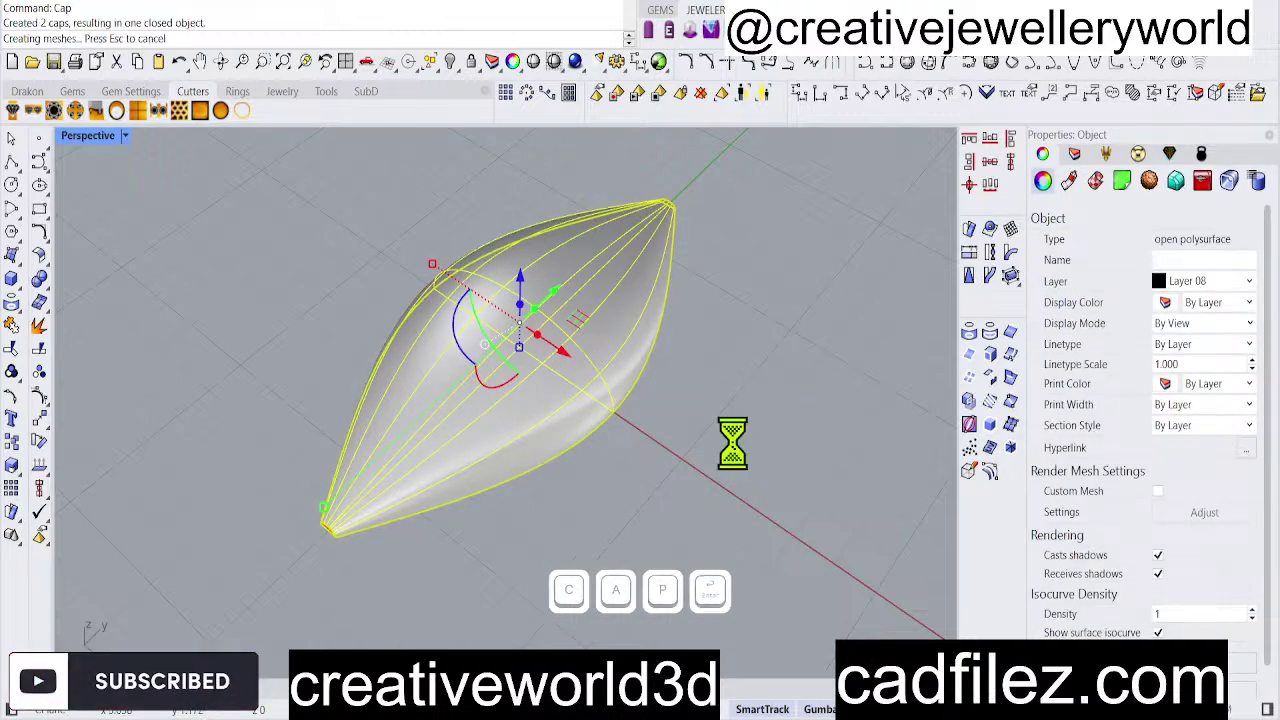
pyautogui.click(777, 457)
# Inspect the capped leaf and check its object type in the object properties.
pyautogui.rightClick(515, 475)
pyautogui.click(563, 457)
pyautogui.moveTo(515, 475); pyautogui.dragTo(509, 300, button='right')
pyautogui.click(509, 300)
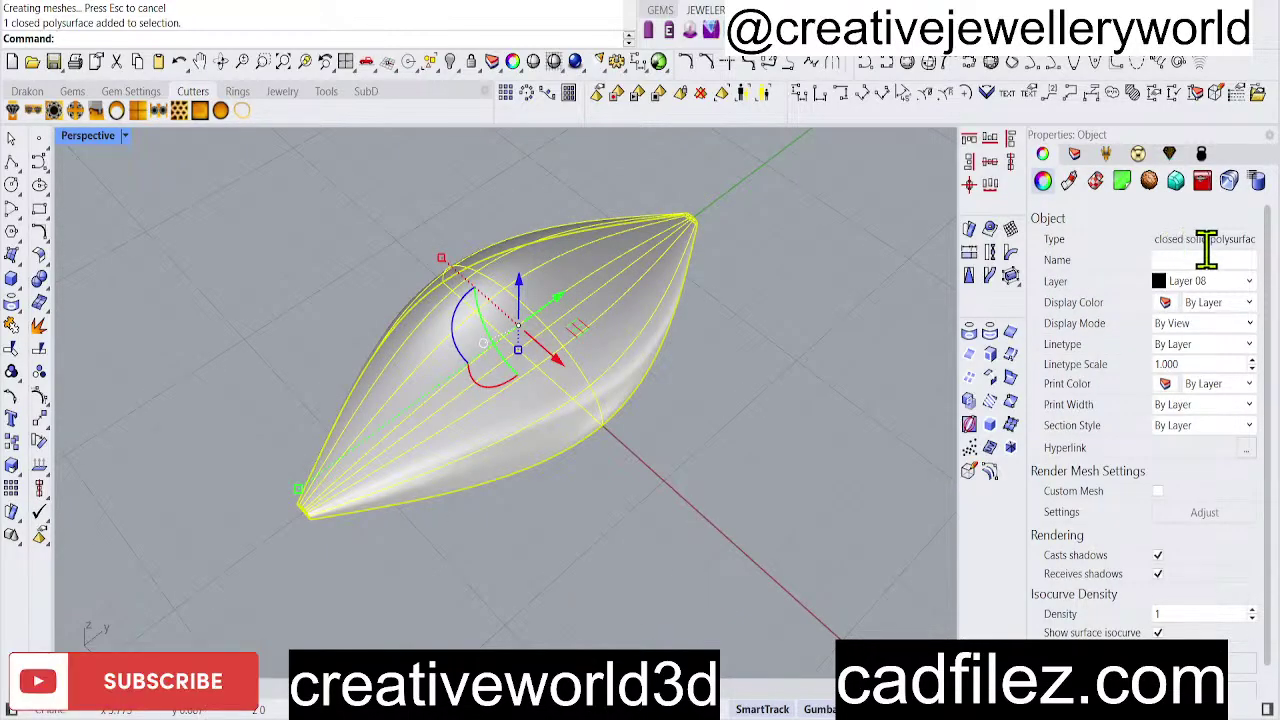
pyautogui.click(866, 414)
pyautogui.moveTo(556, 413); pyautogui.dragTo(580, 480, button='right')
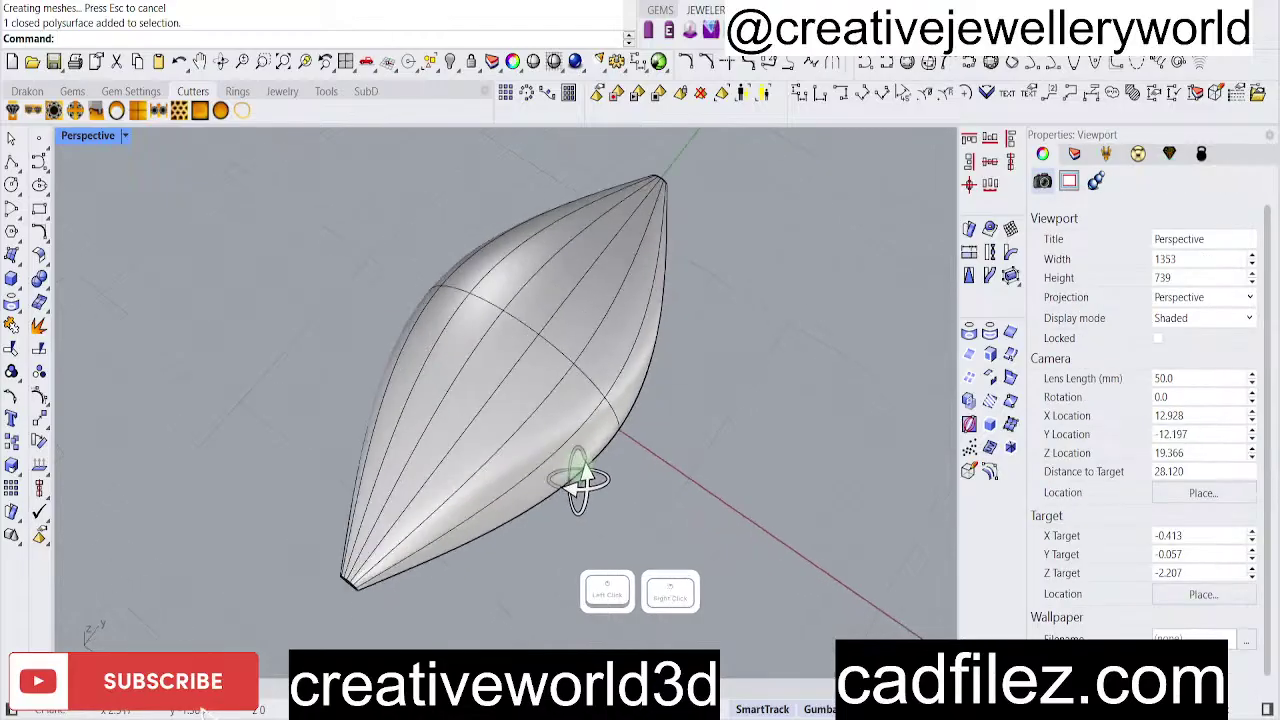
pyautogui.click(606, 449)
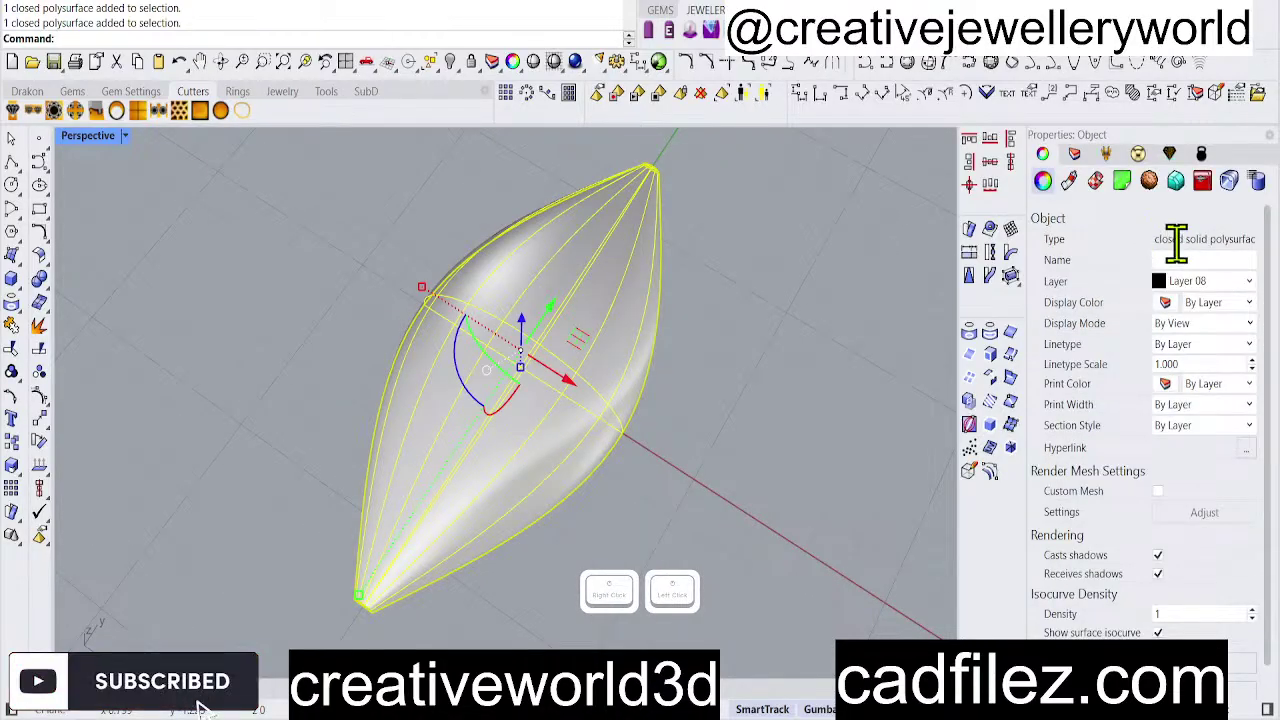
# Examine the closed leaf solid from a low side angle and from above, leaving it deselected.
pyautogui.click(775, 412)
pyautogui.moveTo(775, 412); pyautogui.dragTo(530, 350, button='right')
pyautogui.scroll(-3, 543, 400)
pyautogui.moveTo(543, 400); pyautogui.dragTo(563, 346, button='right')
pyautogui.scroll(2, 509, 409)
pyautogui.click(470, 385)
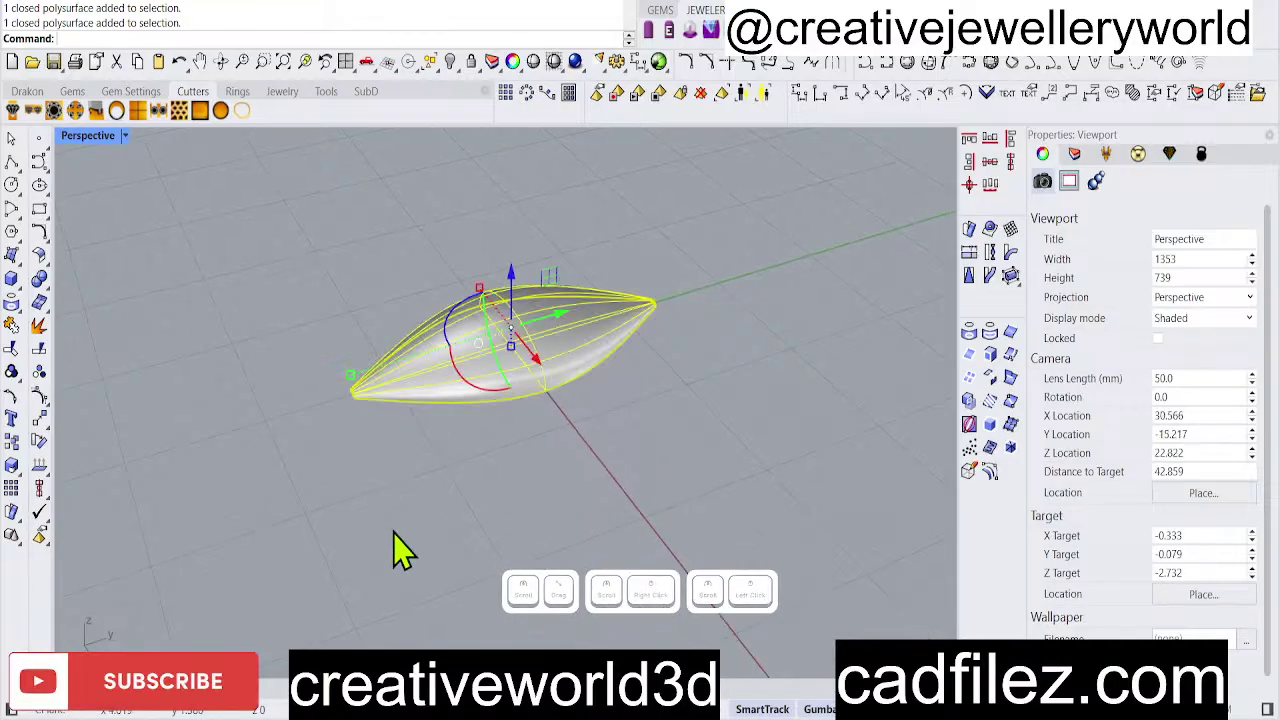
pyautogui.click(537, 486)
pyautogui.moveTo(537, 486); pyautogui.dragTo(694, 529, button='right')
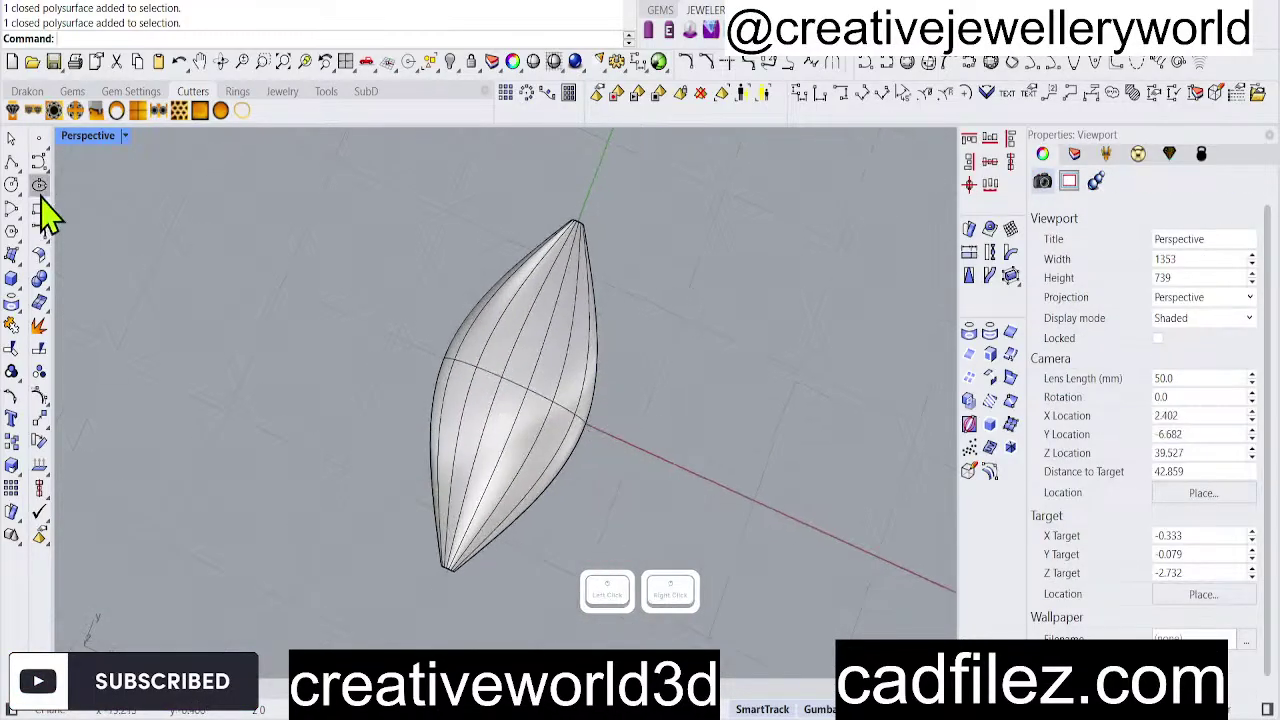
# Restore the four-viewport layout and show the whole leaf in the Top view.
pyautogui.doubleClick(88, 136)
pyautogui.scroll(1, 305, 345)
pyautogui.scroll(-5, 310, 330)
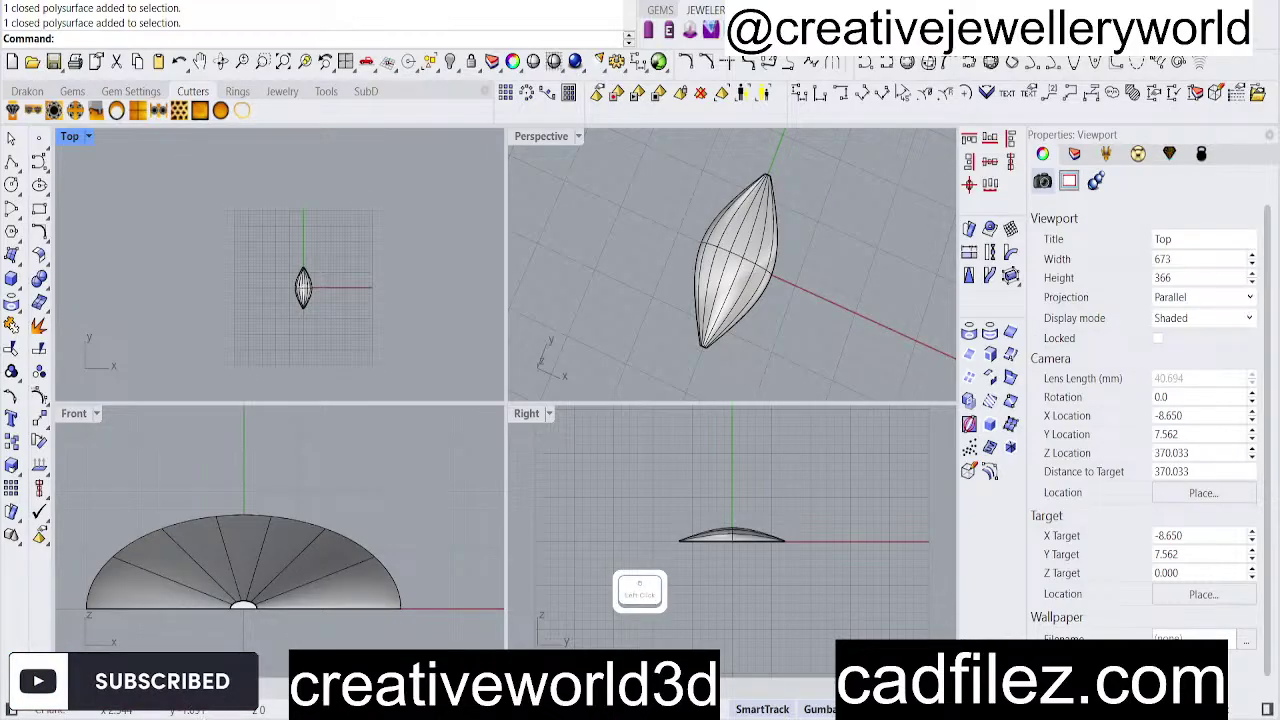
pyautogui.write('if')
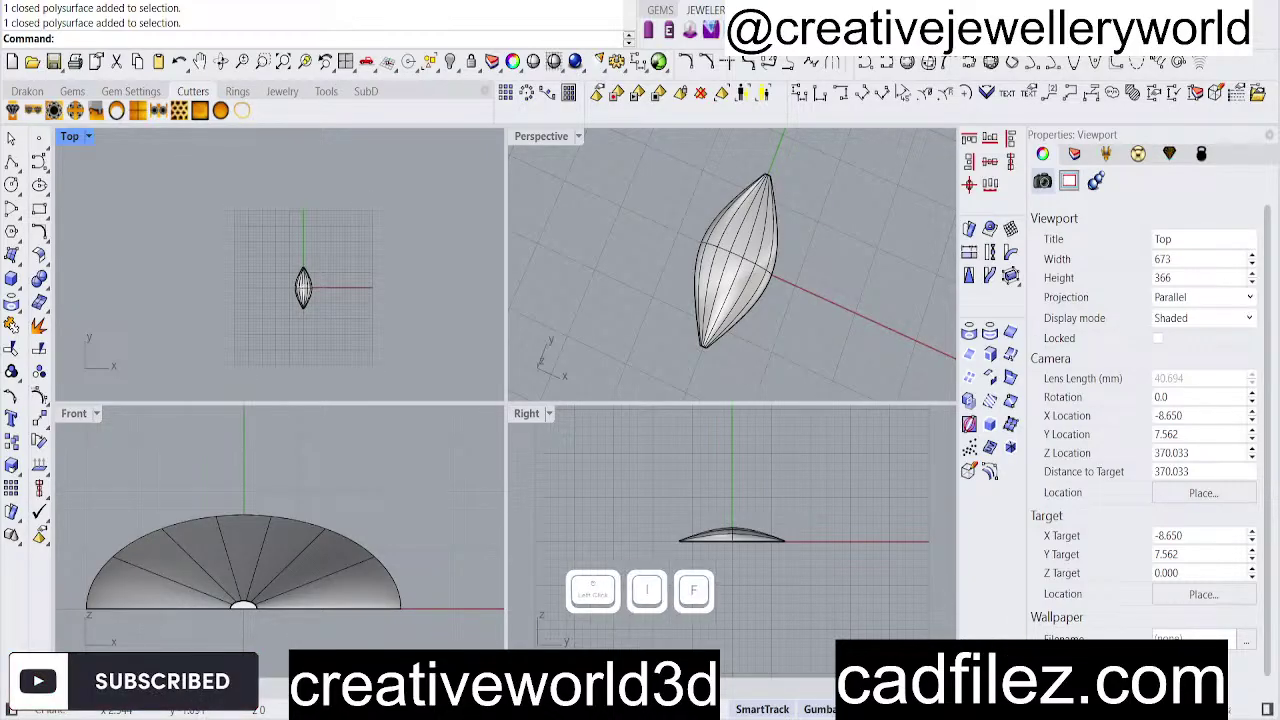
pyautogui.write('have an')
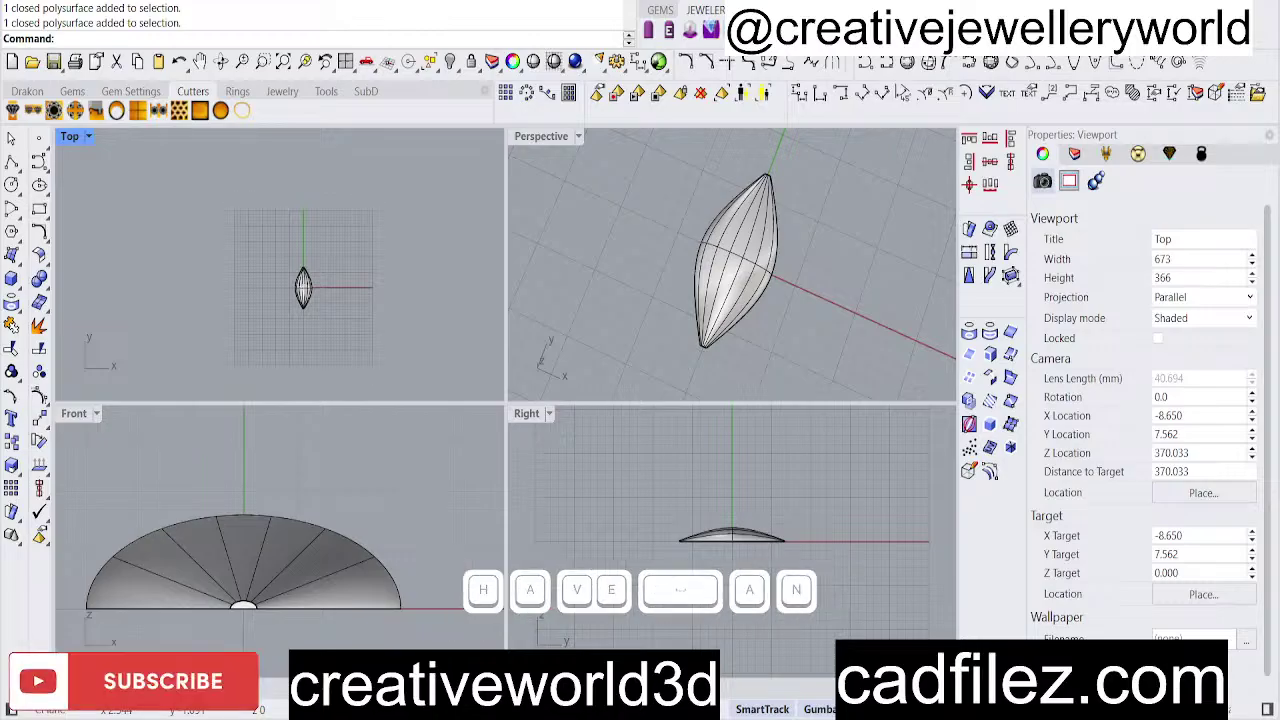
pyautogui.write('y doubts')
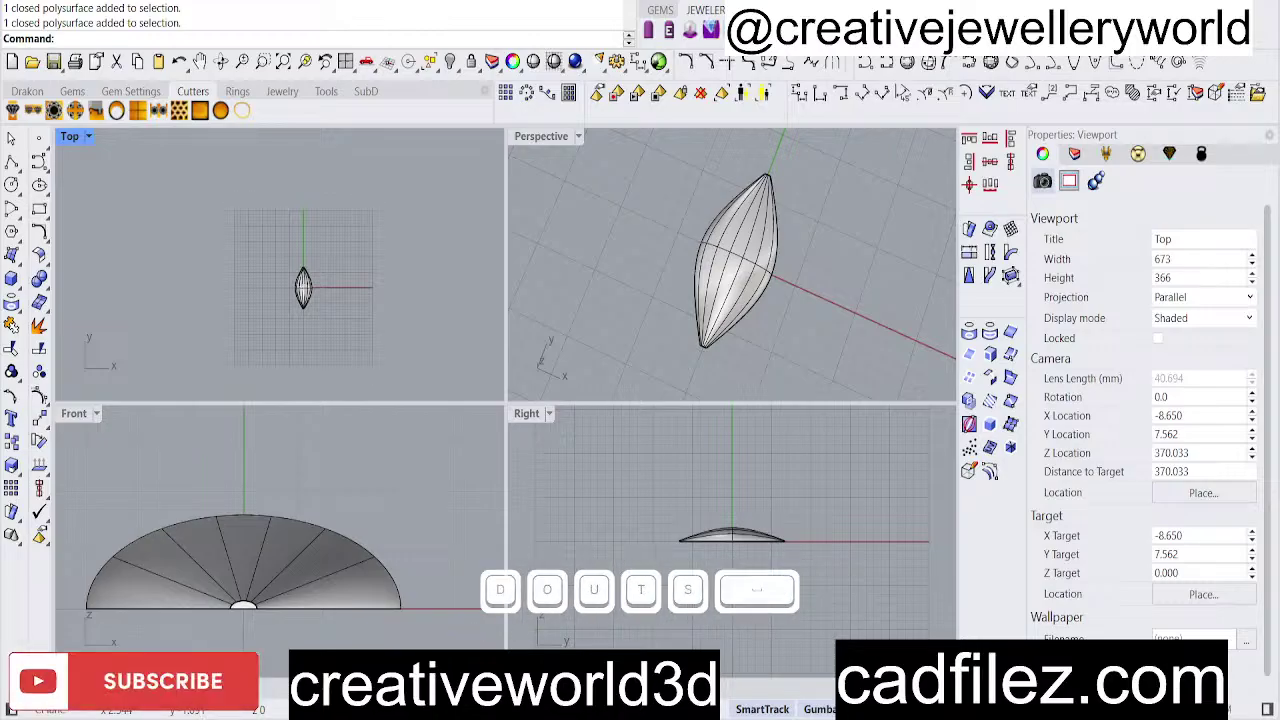
pyautogui.press('BackSpace')
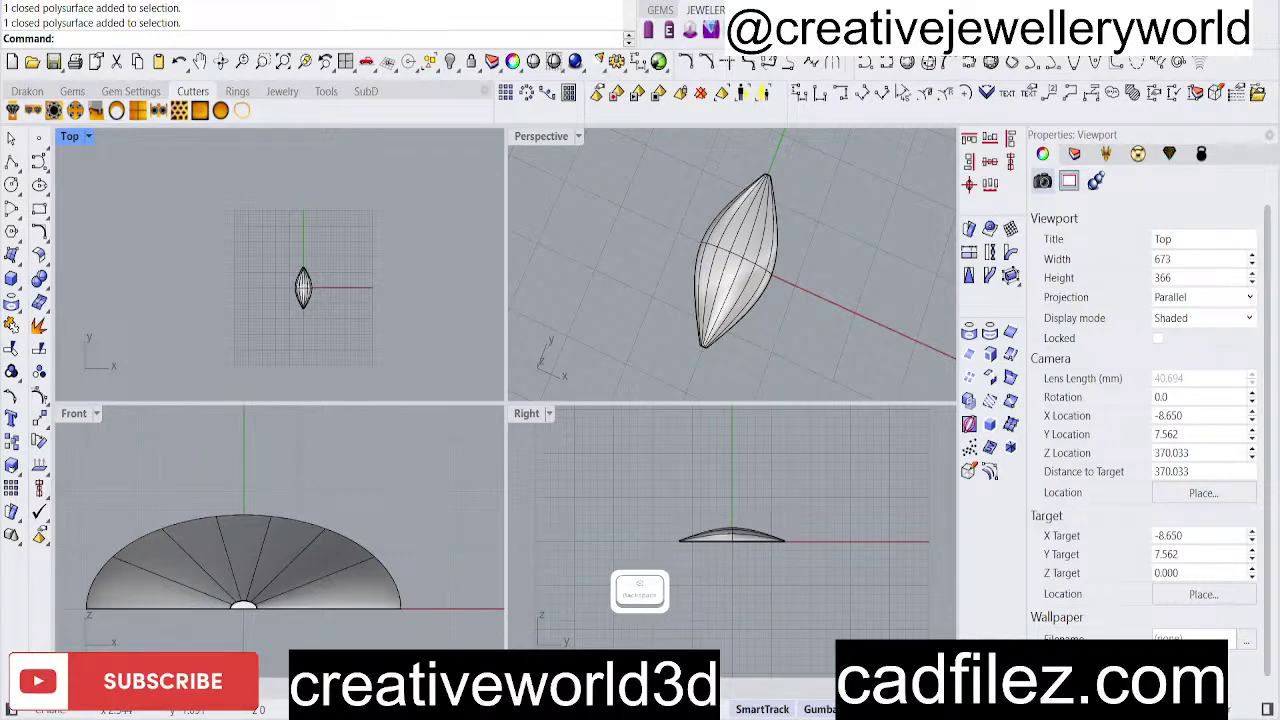
pyautogui.write('just reach')
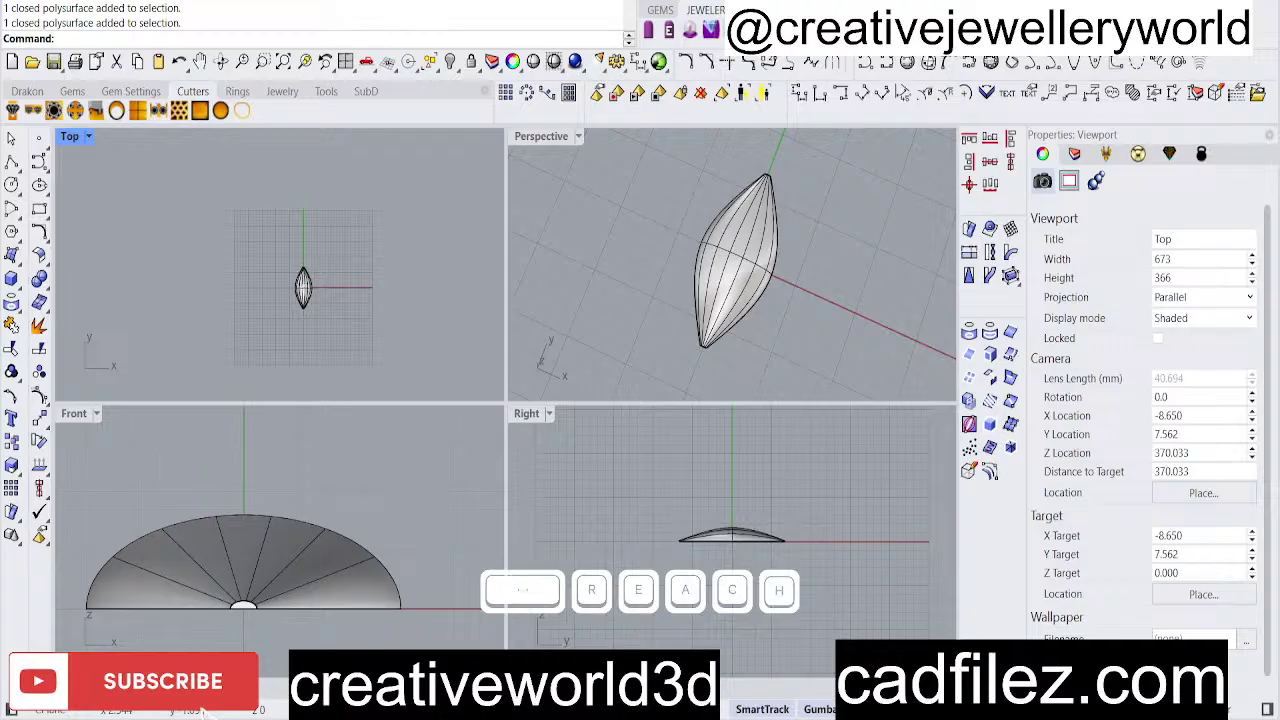
pyautogui.write('n chat ')
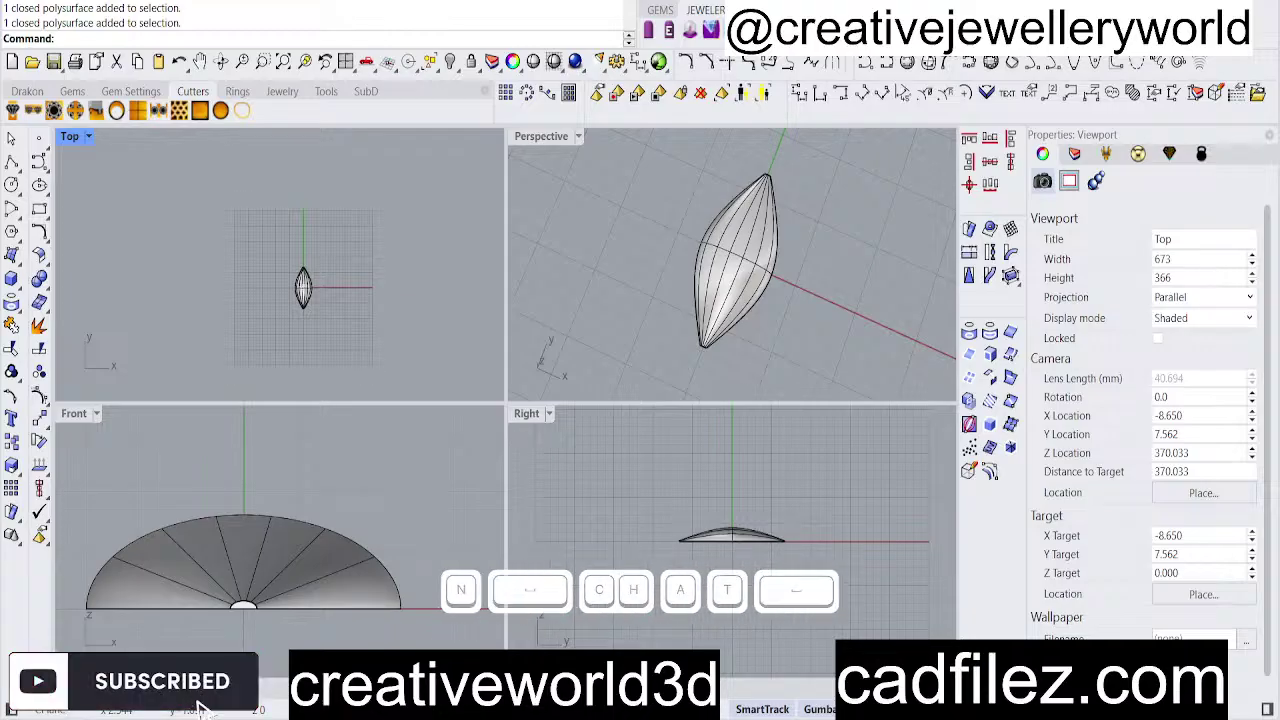
pyautogui.write('for come')
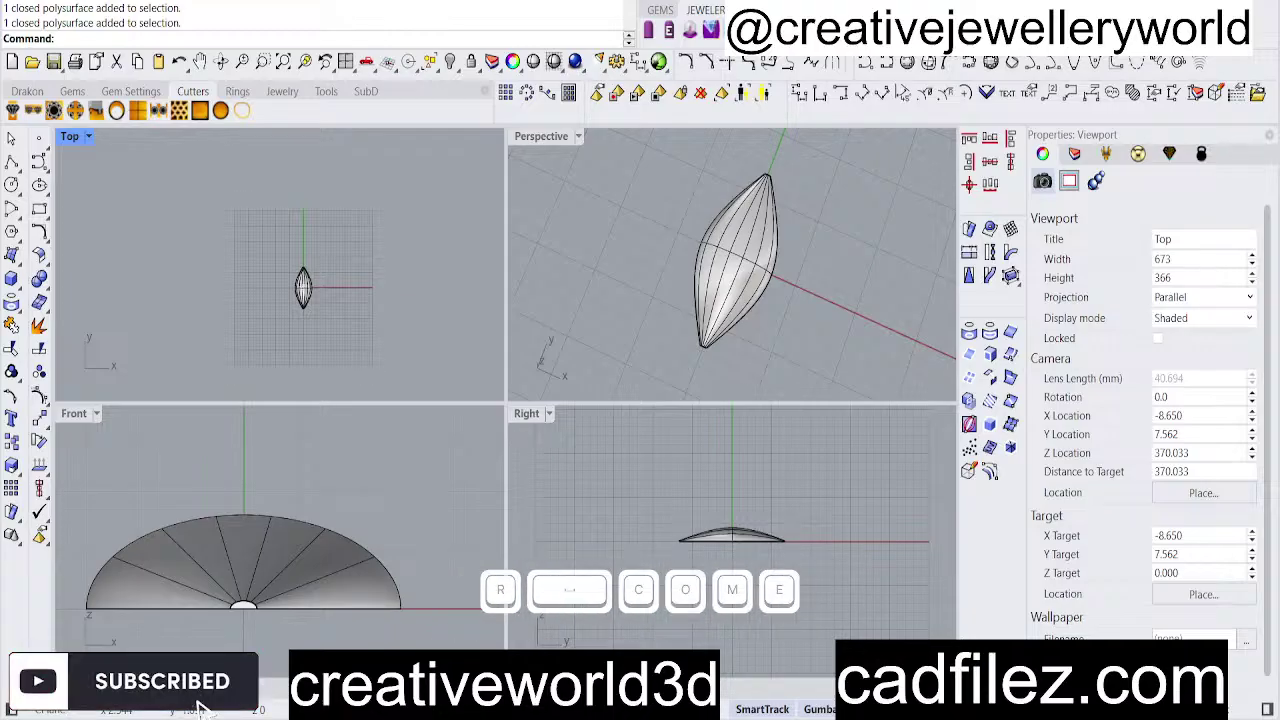
pyautogui.write('nts se')
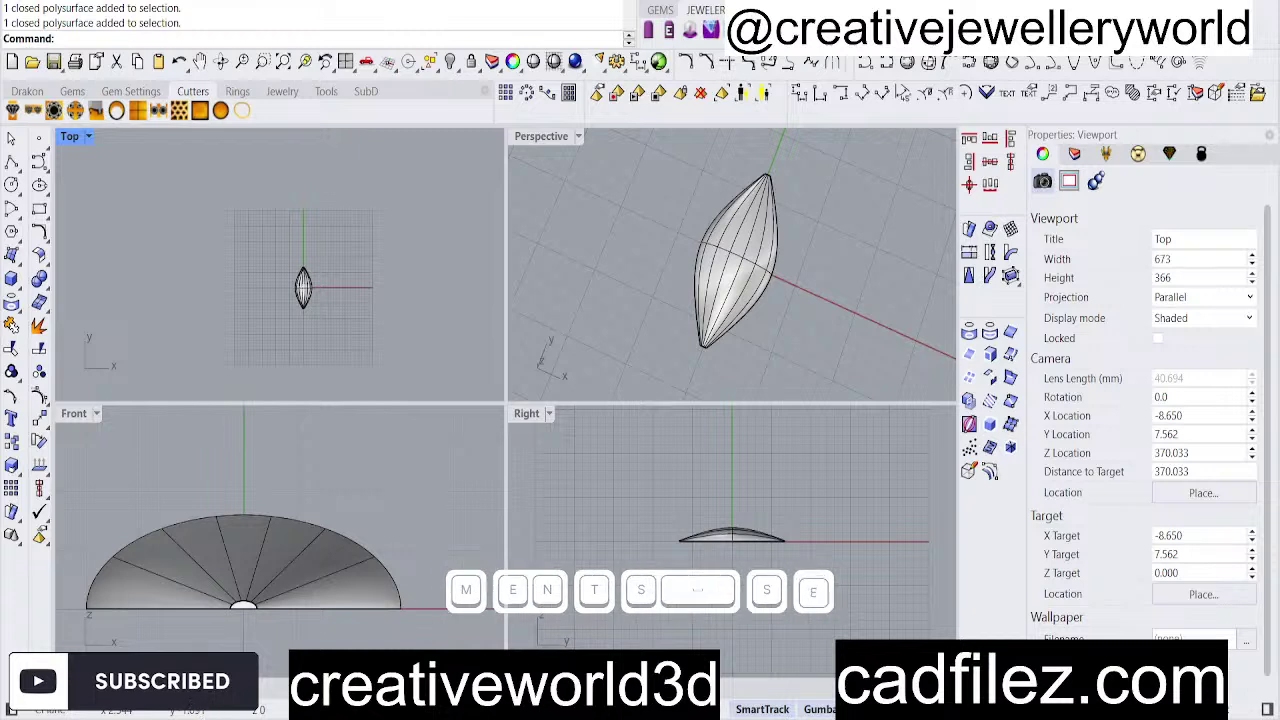
pyautogui.write('ction')
pyautogui.press('Return')
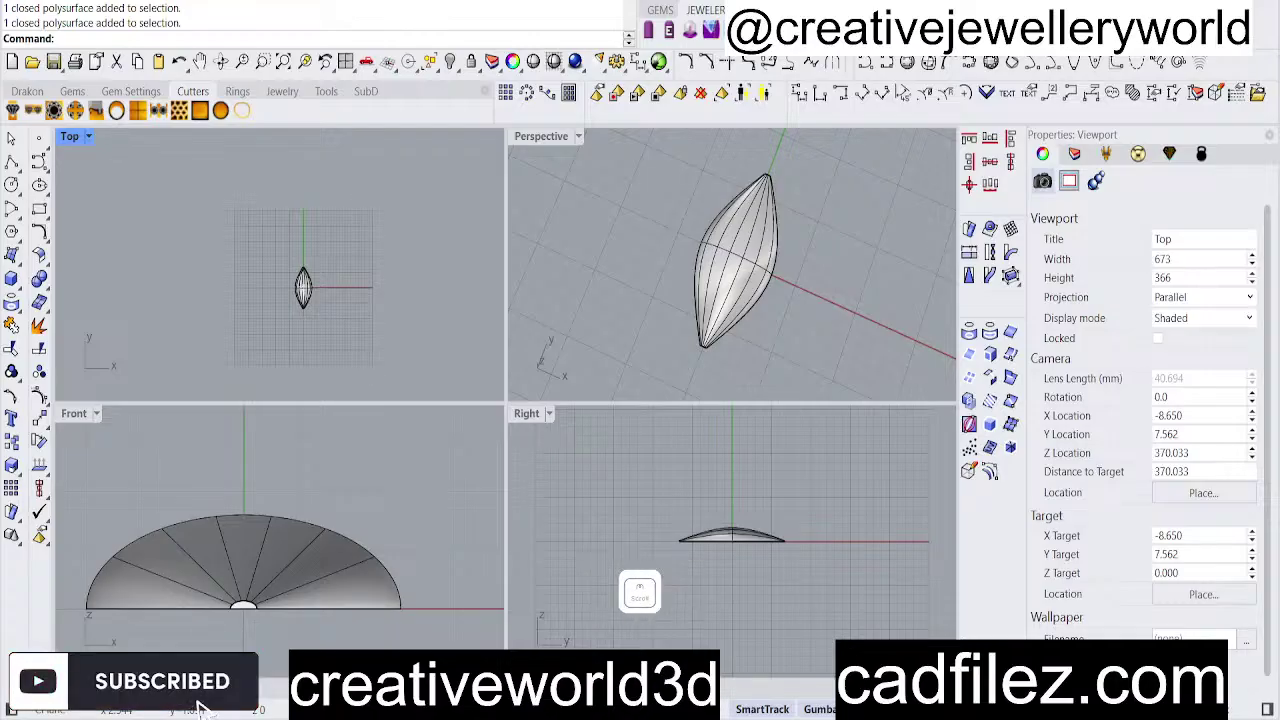
pyautogui.click(149, 521)
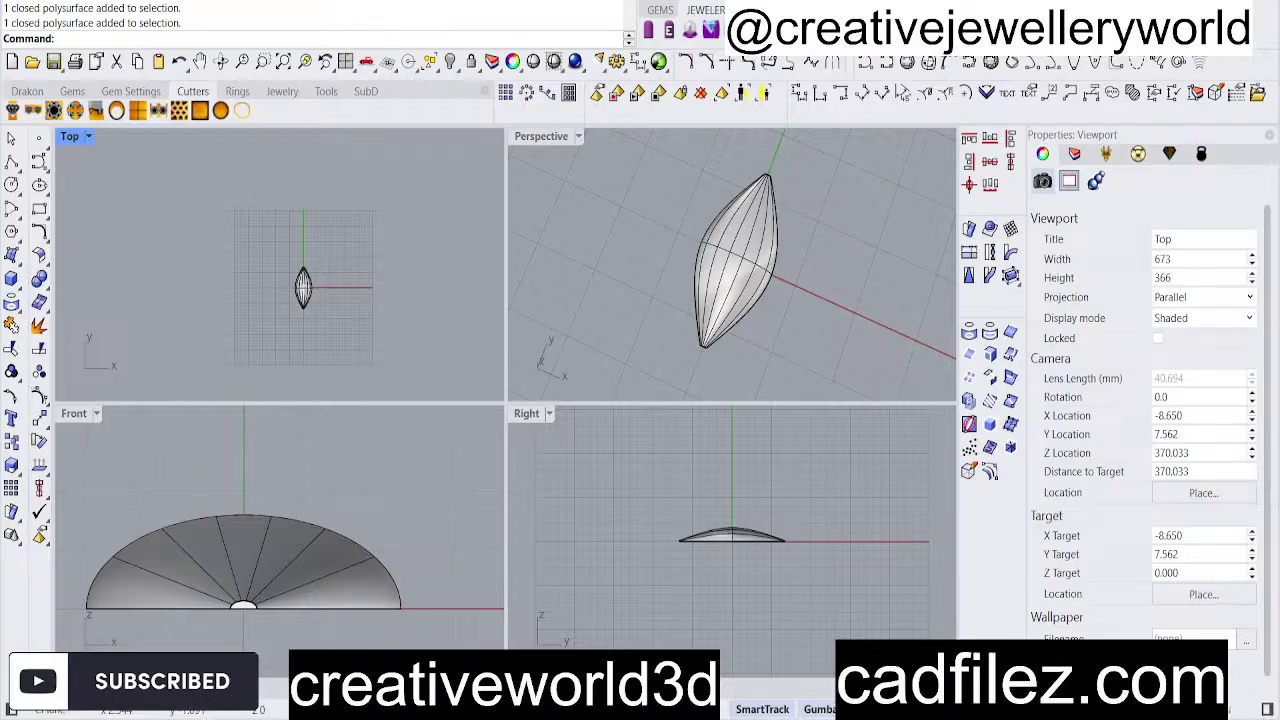
pyautogui.click(194, 432)
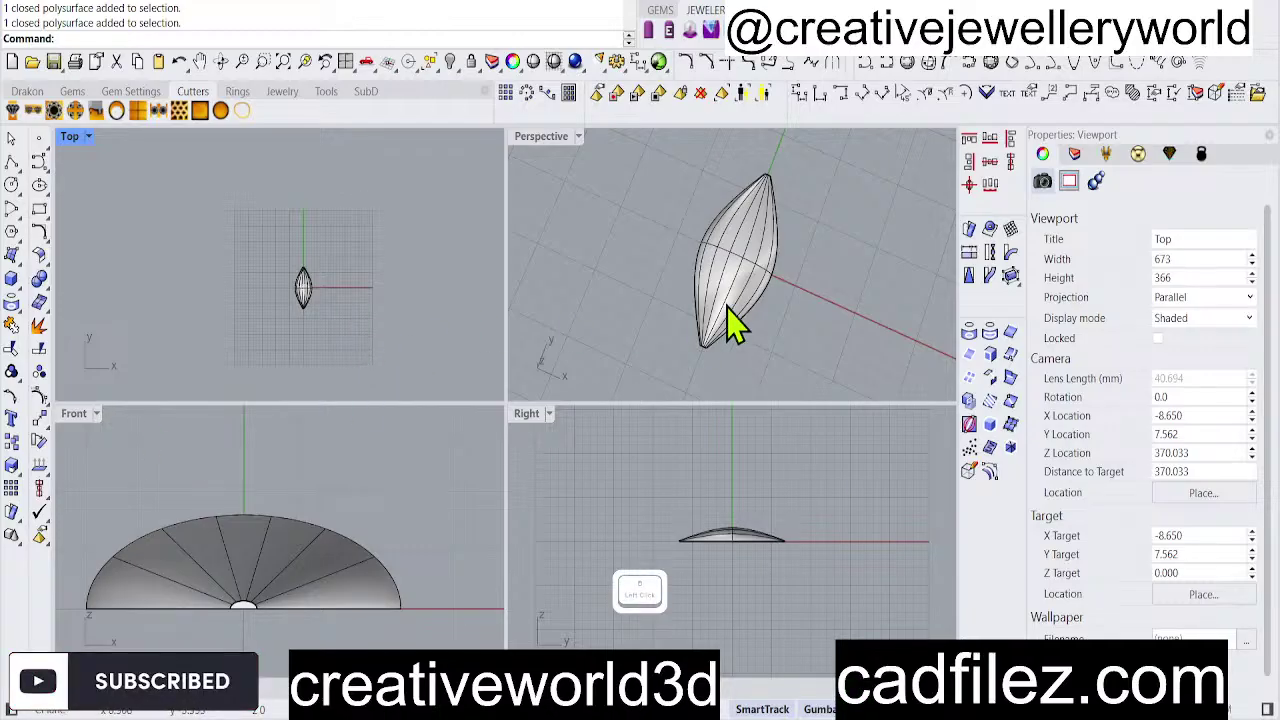
# Extract the lengthwise U isocurve running along the centre ridge of the leaf's domed surface.
pyautogui.moveTo(735, 325); pyautogui.dragTo(757, 366, button='right')
pyautogui.scroll(-2, 757, 366)
pyautogui.click(940, 693)
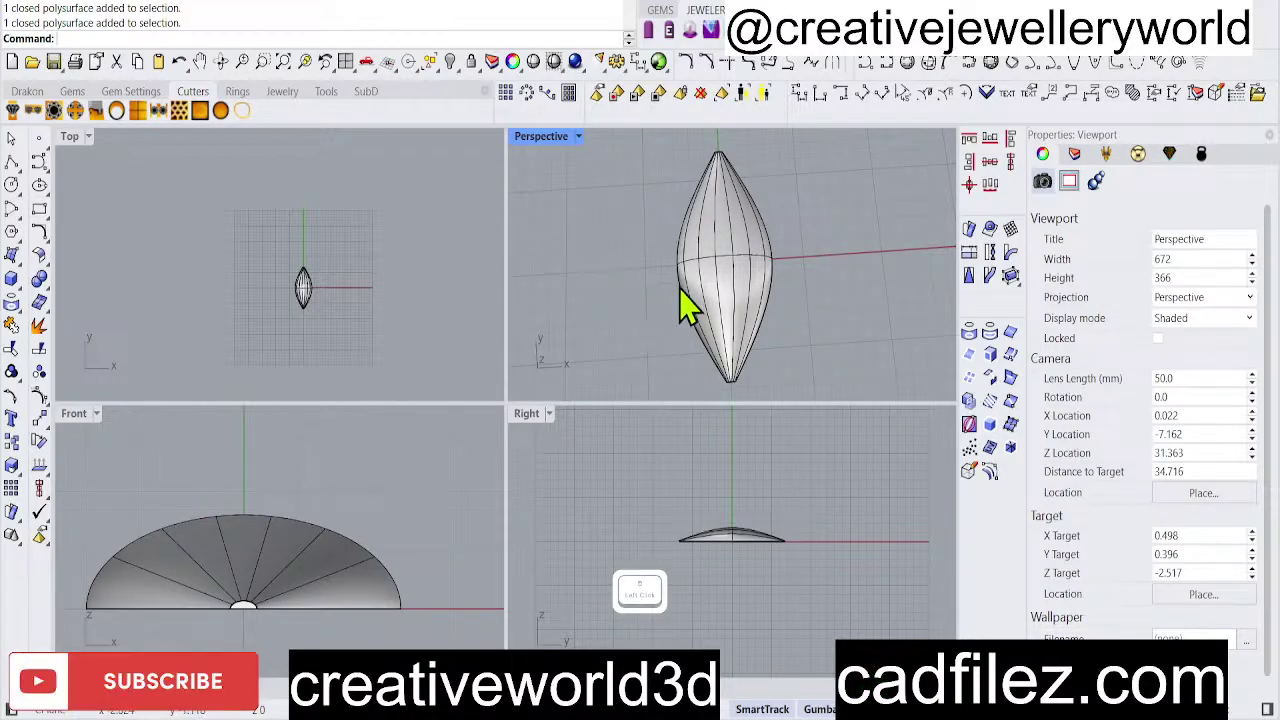
pyautogui.moveTo(686, 314); pyautogui.dragTo(722, 288, button='right')
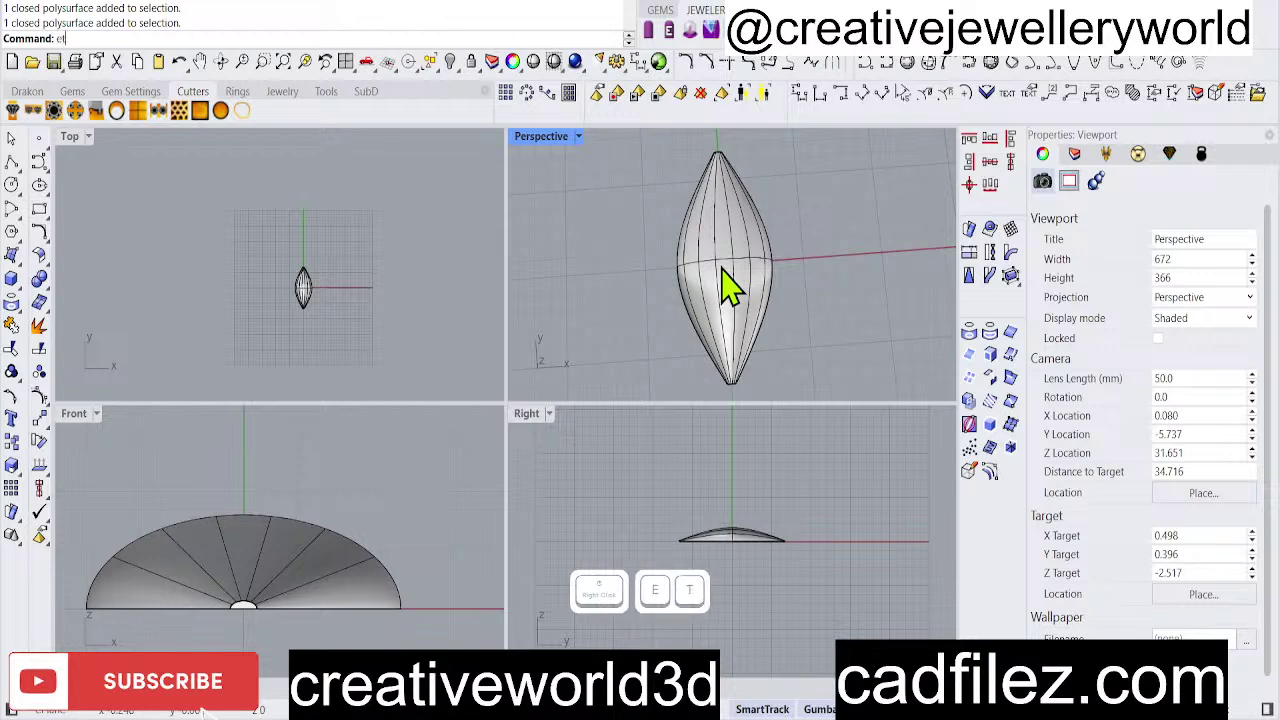
pyautogui.press('Return')
pyautogui.scroll(5, 740, 230)
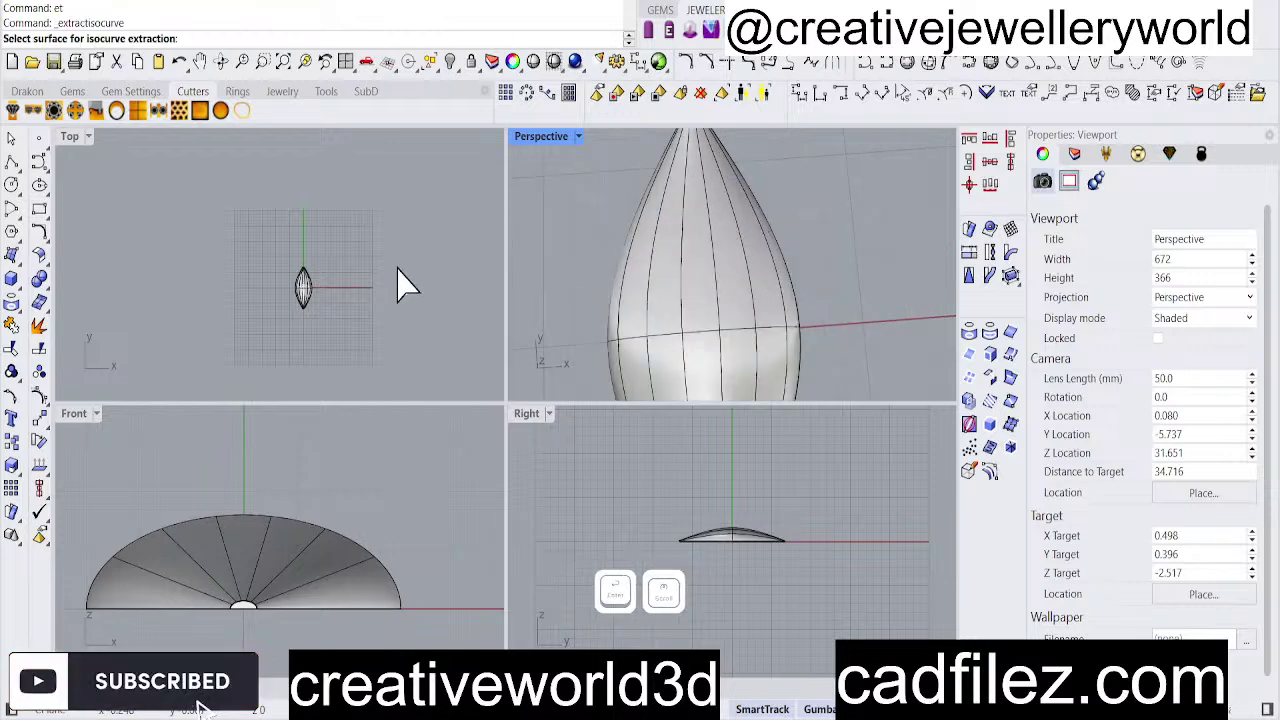
pyautogui.scroll(10, 312, 292)
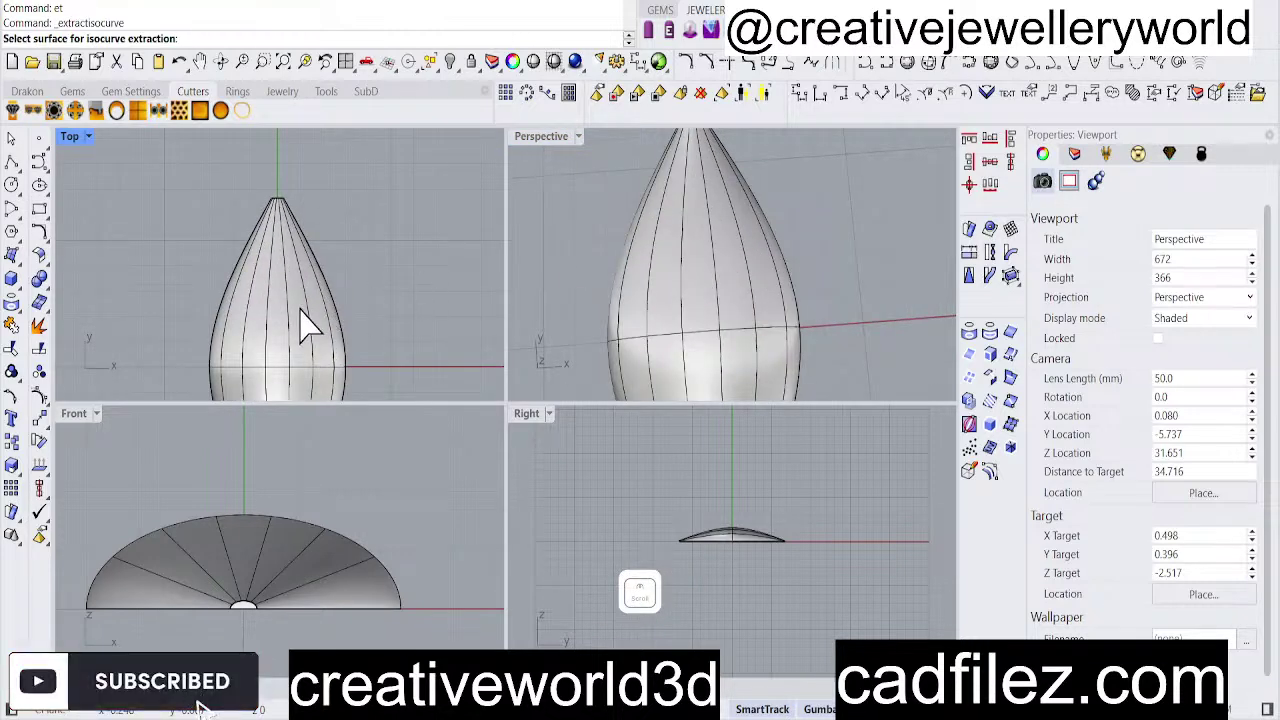
pyautogui.click(253, 331)
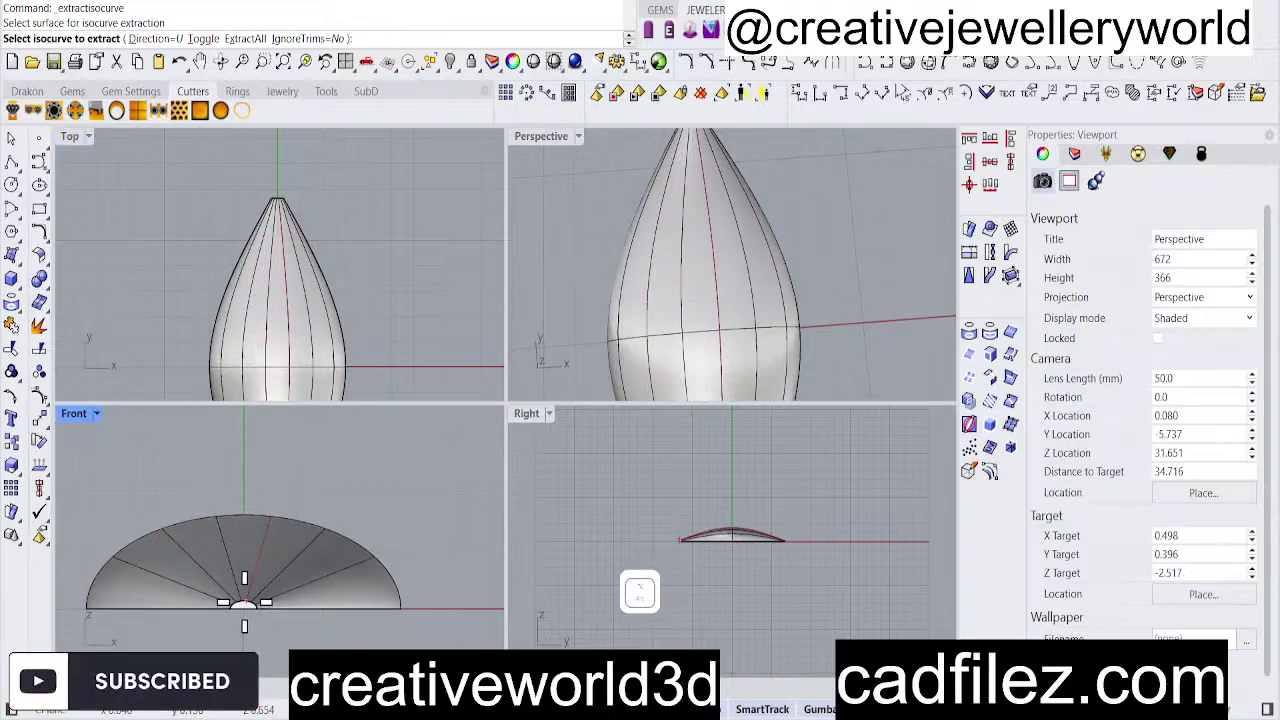
pyautogui.scroll(5, 244, 602)
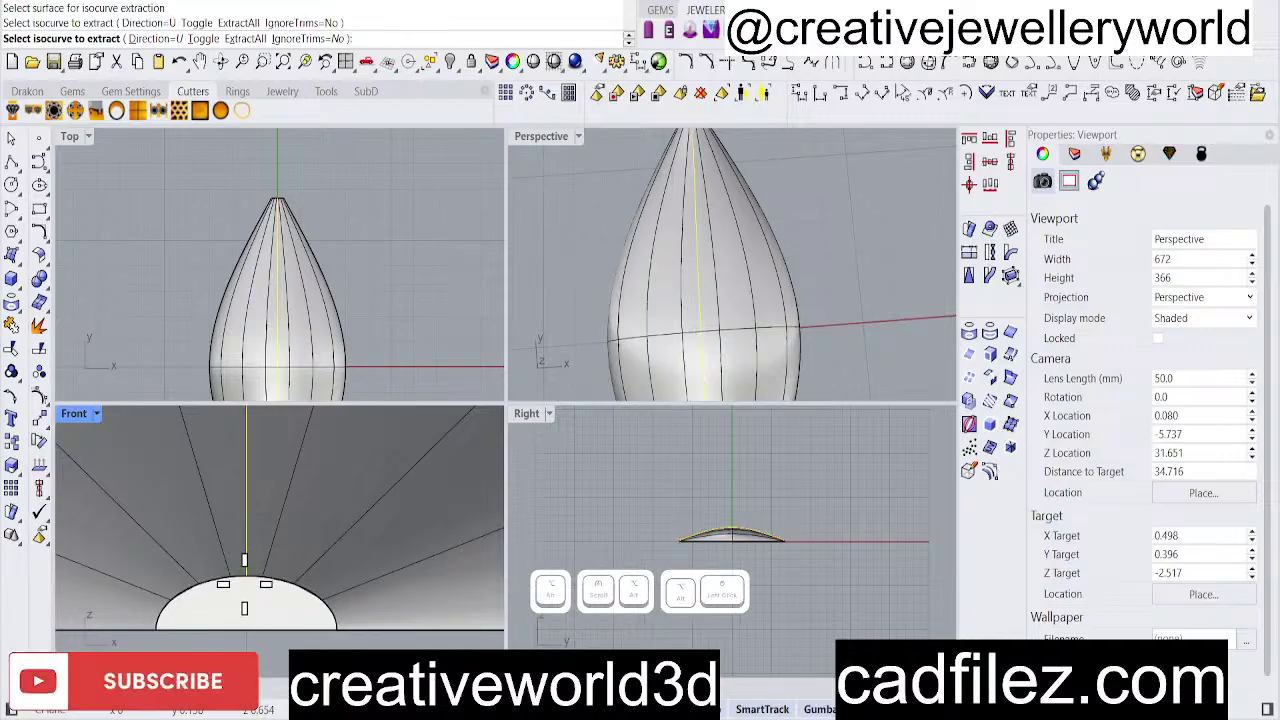
pyautogui.click(244, 580)
pyautogui.scroll(-2, 277, 271)
pyautogui.scroll(-1, 396, 276)
pyautogui.rightClick(396, 276)
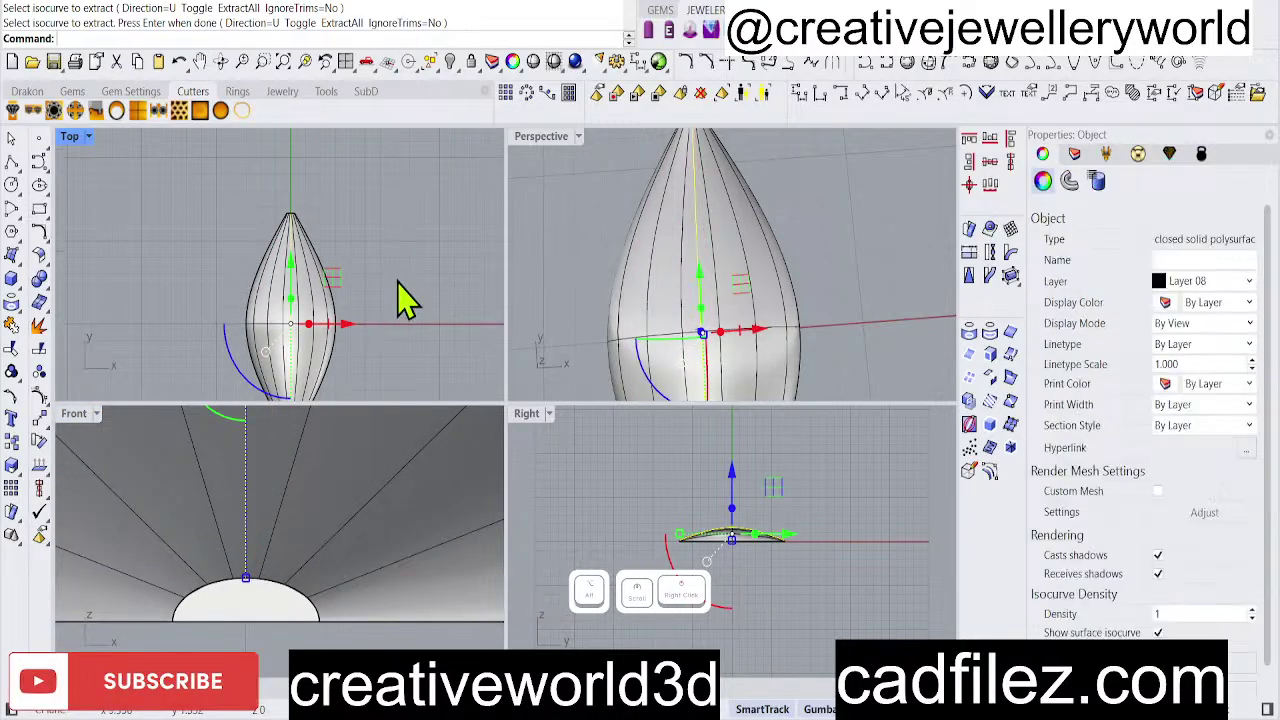
pyautogui.rightClick(405, 298)
pyautogui.click(405, 298)
# Try offsetting the extracted centre curve on the domed leaf surface by 0.3, and undo that offset.
pyautogui.scroll(3, 343, 309)
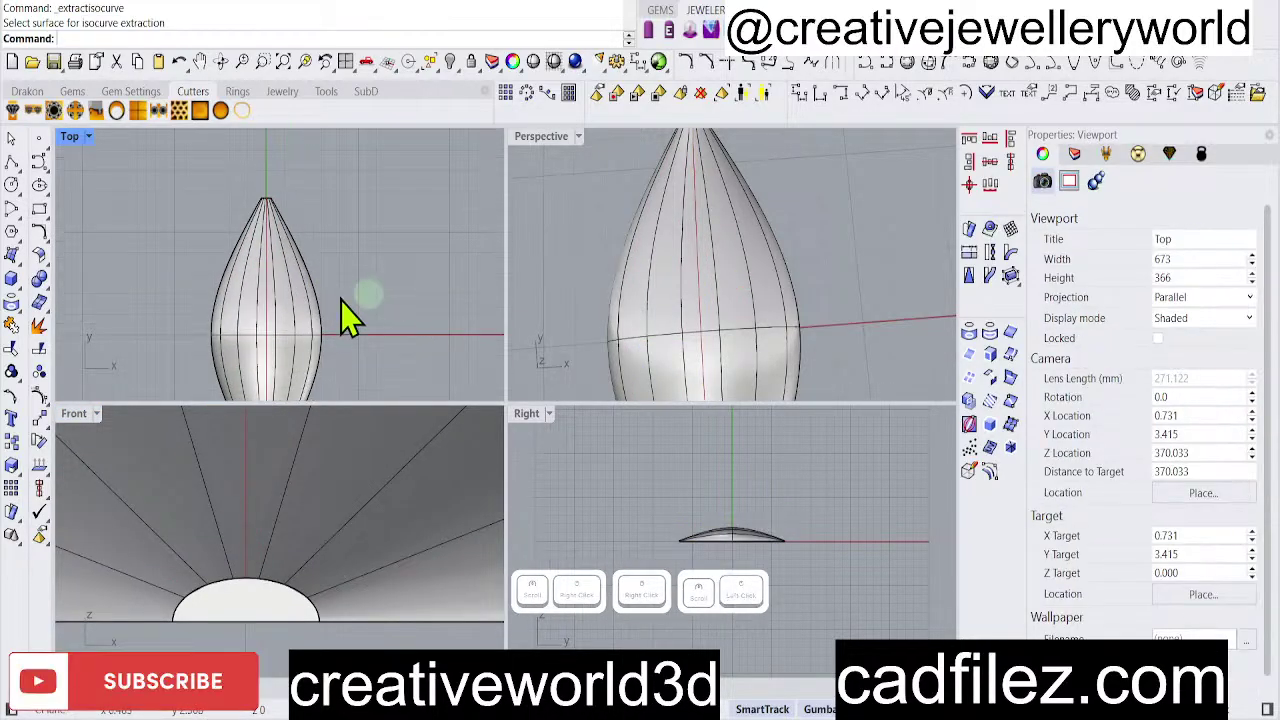
pyautogui.click(257, 320)
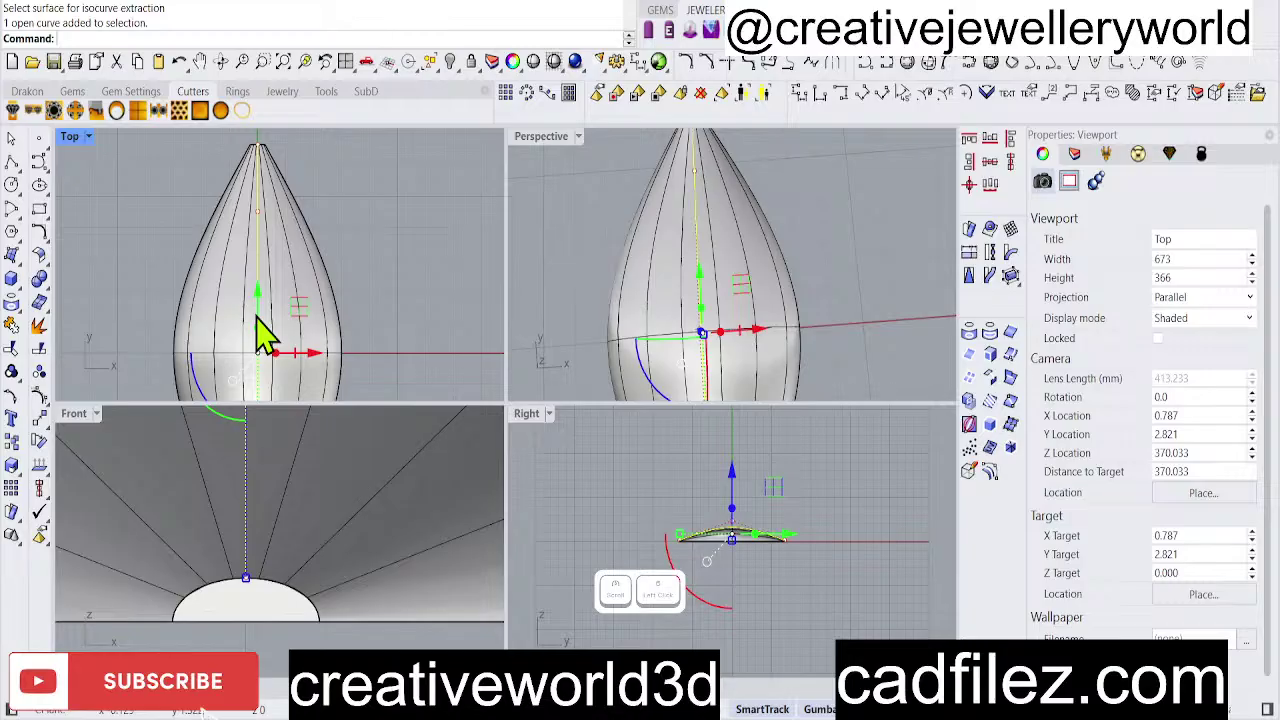
pyautogui.write('of')
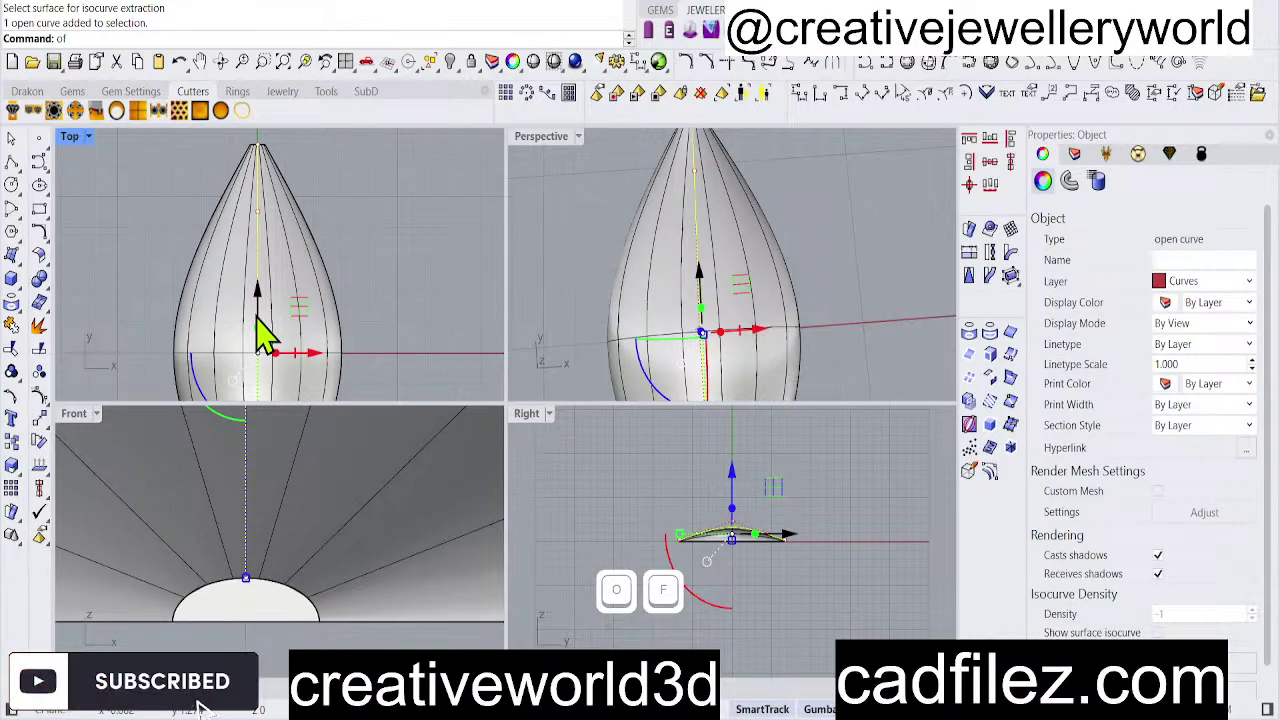
pyautogui.press('Return')
pyautogui.click(284, 341)
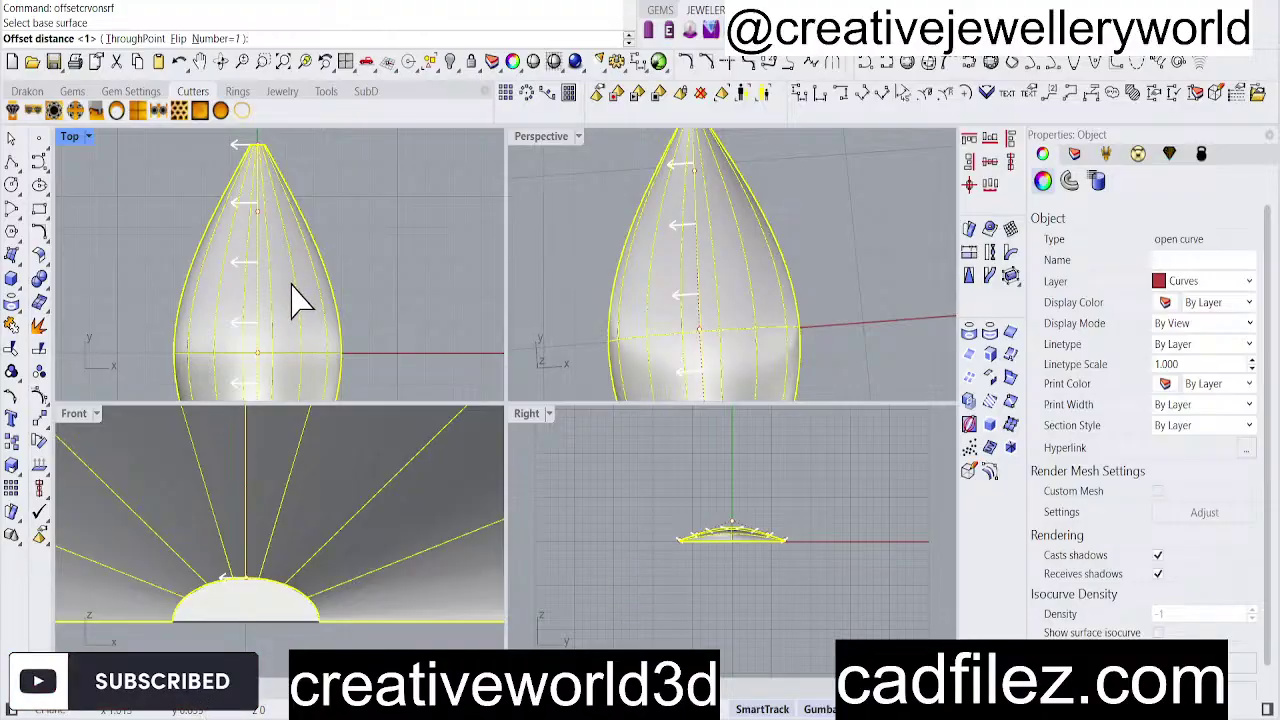
pyautogui.write('.')
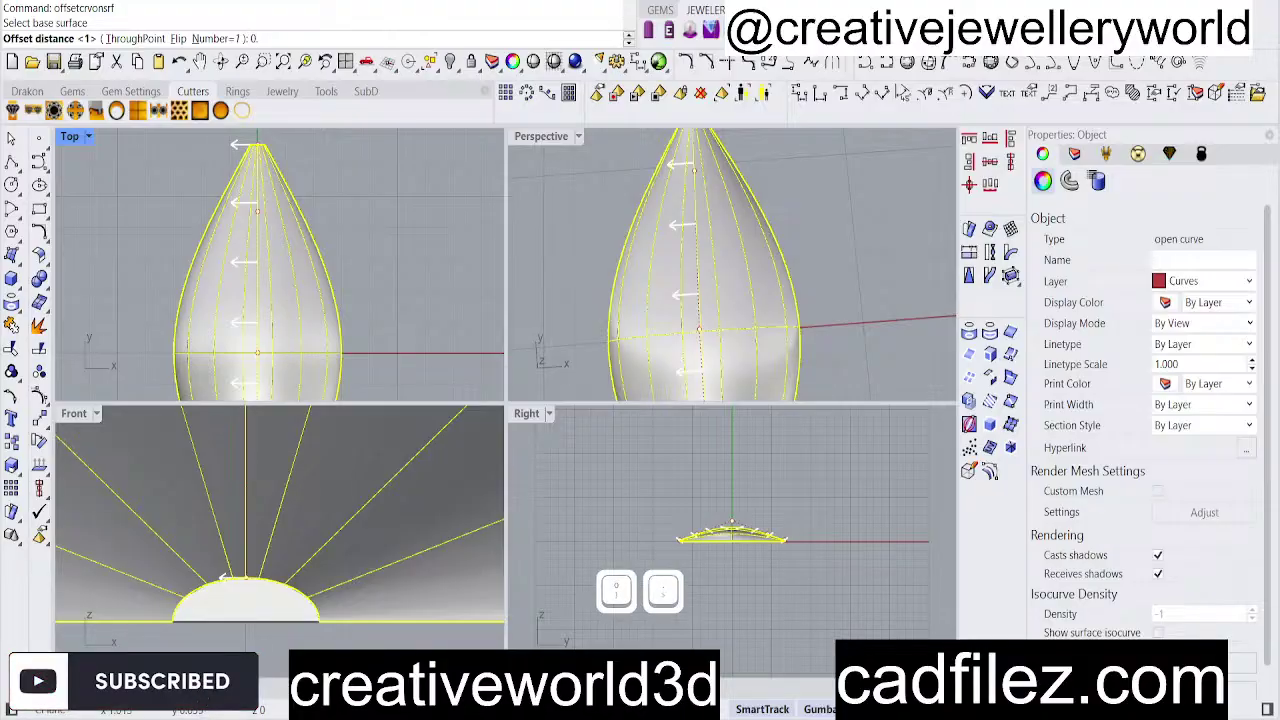
pyautogui.write('3')
pyautogui.press('Return')
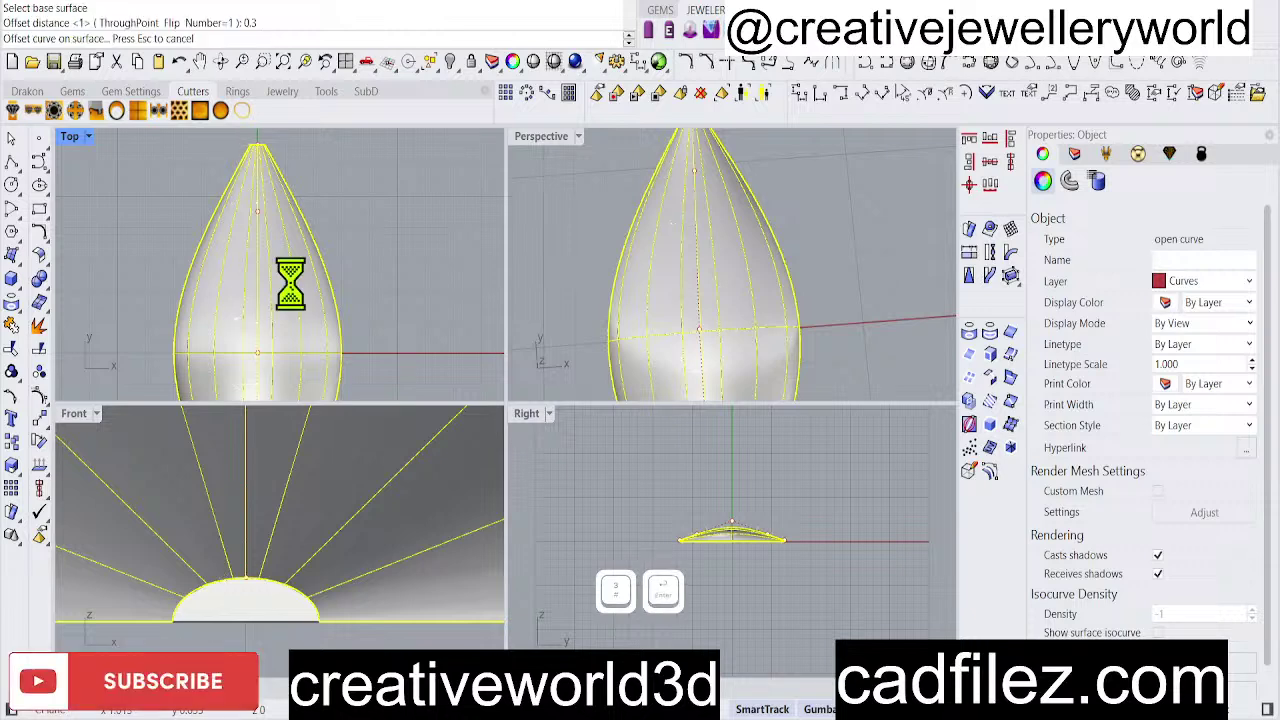
pyautogui.click(423, 271)
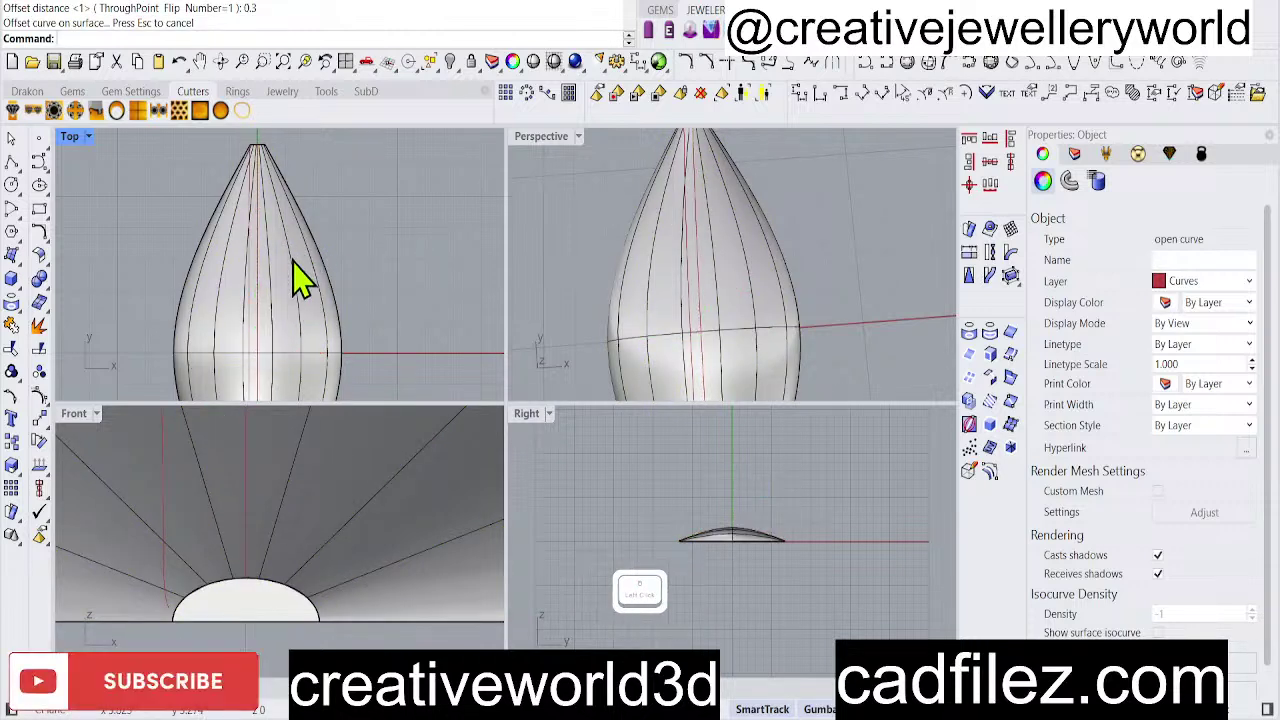
pyautogui.hotkey('ctrl', 'z')
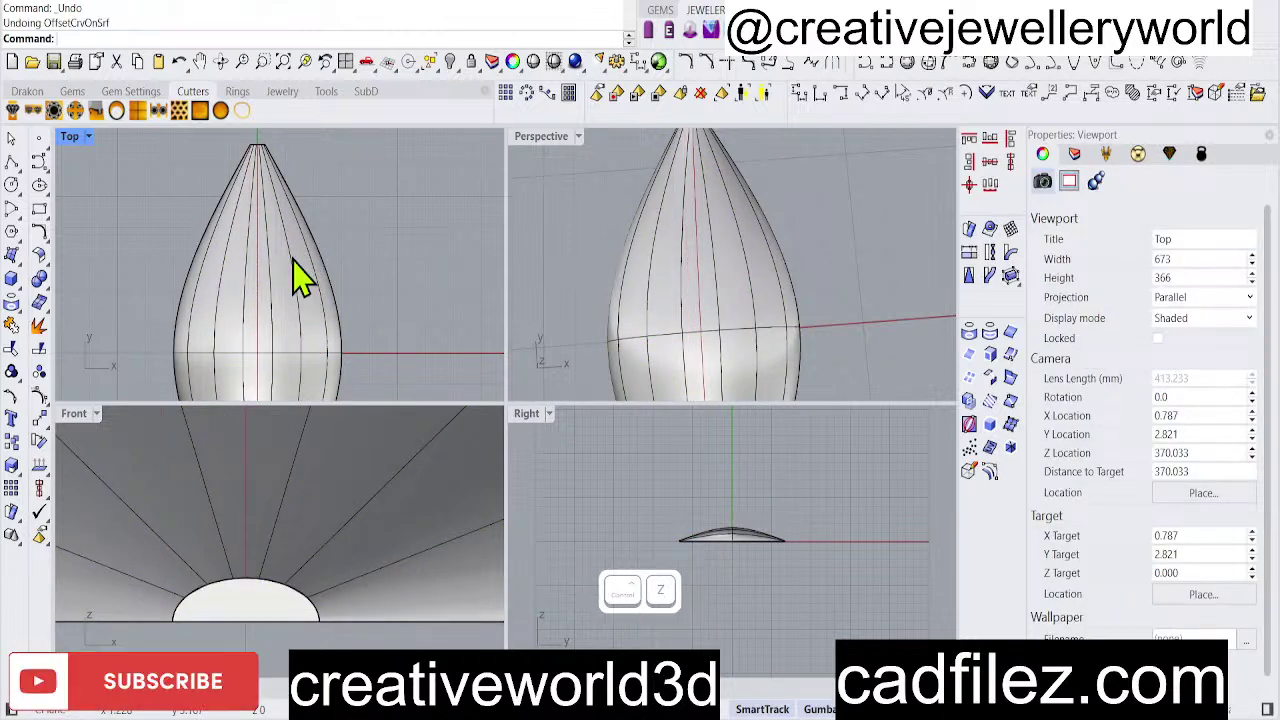
# Offset the centre ridge curve on the domed leaf surface by 0.7 to one side.
pyautogui.click(263, 297)
pyautogui.keyDown('shift'); pyautogui.click(315, 288); pyautogui.keyUp('shift')
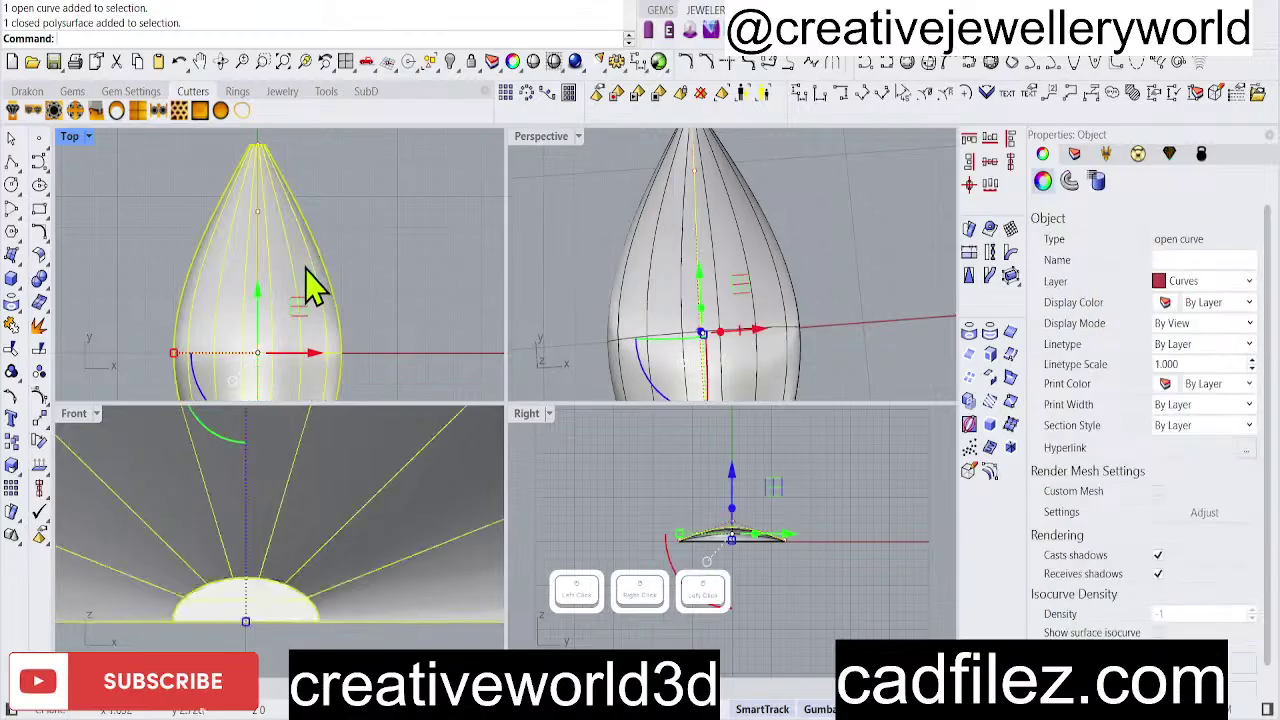
pyautogui.rightClick(276, 288)
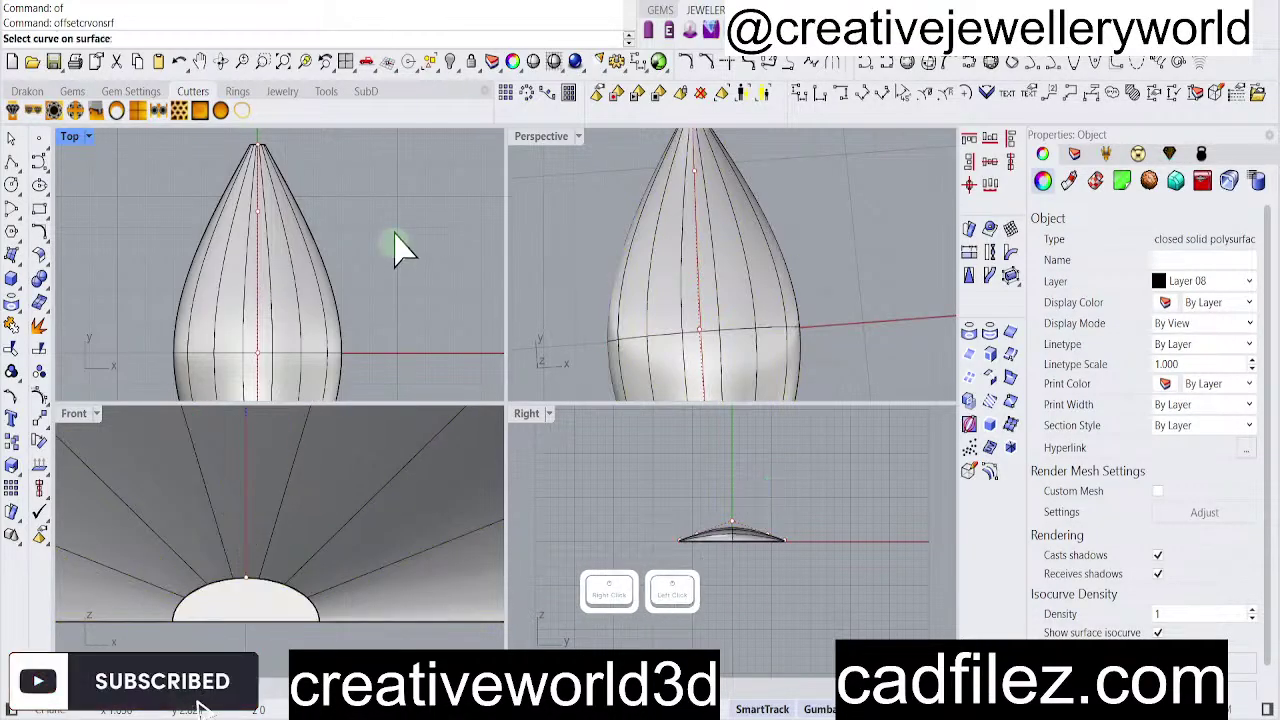
pyautogui.click(260, 290)
pyautogui.click(284, 283)
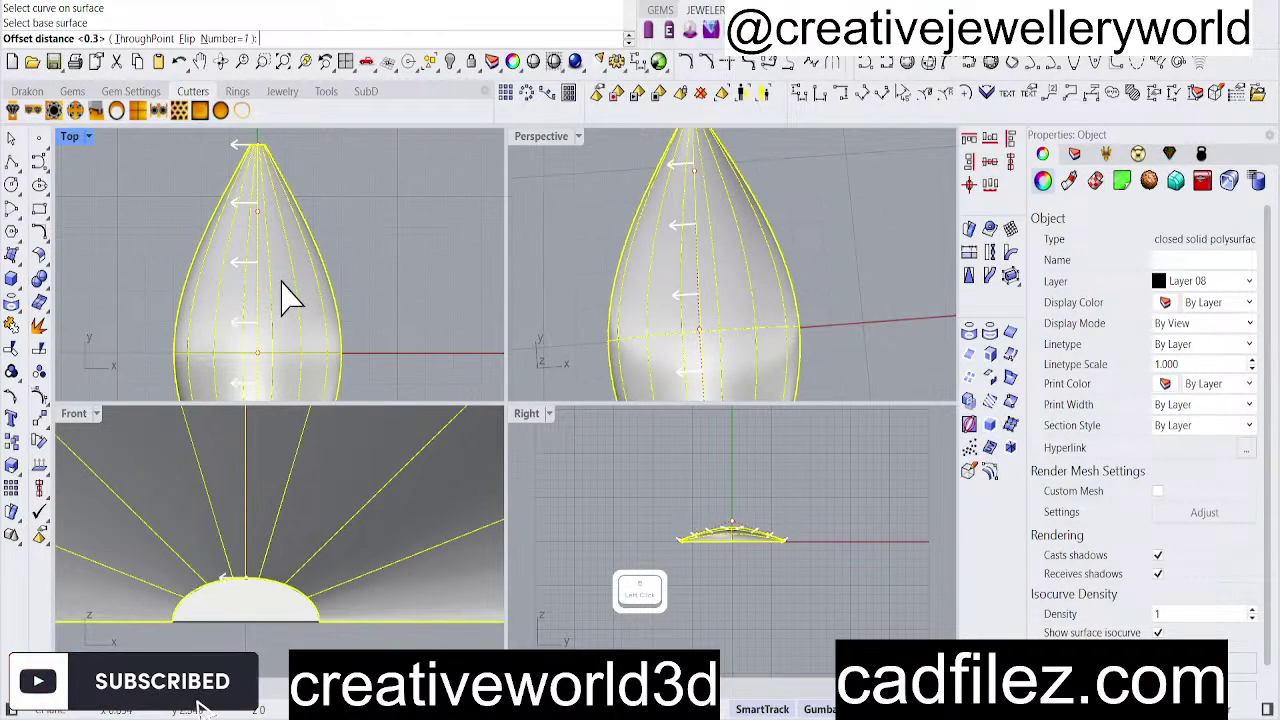
pyautogui.write('0.')
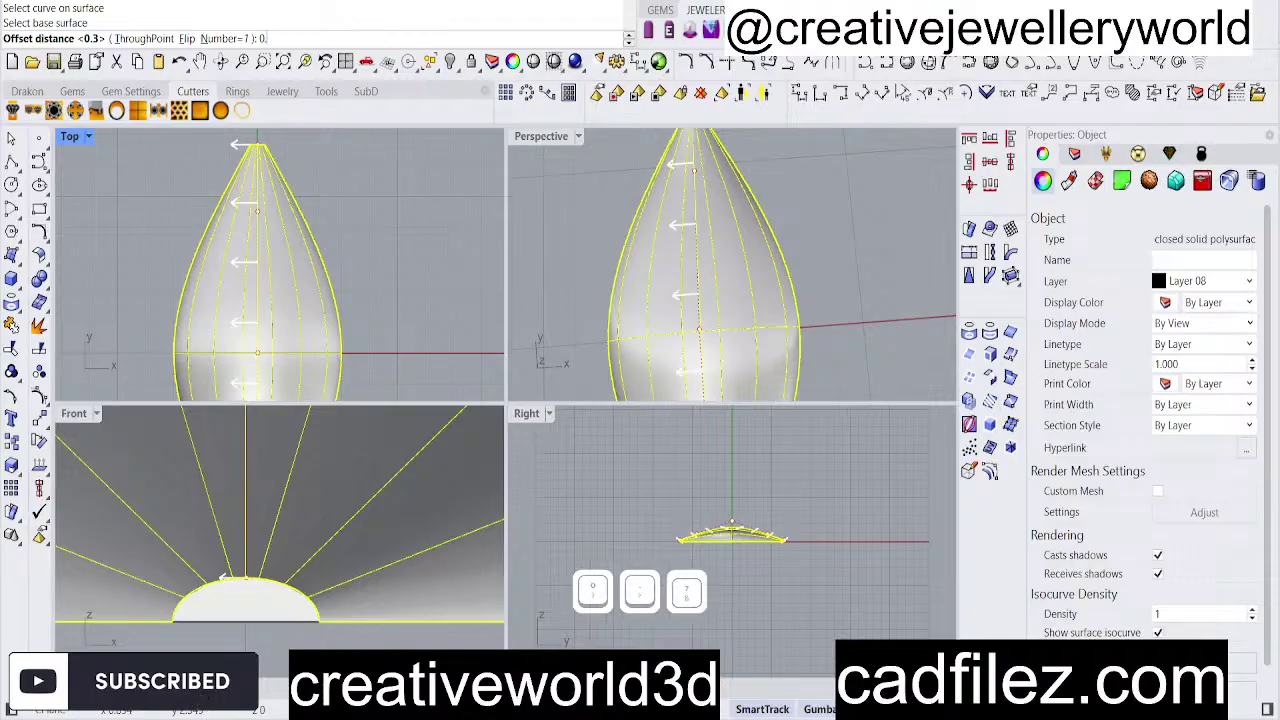
pyautogui.write('7')
pyautogui.press('Return')
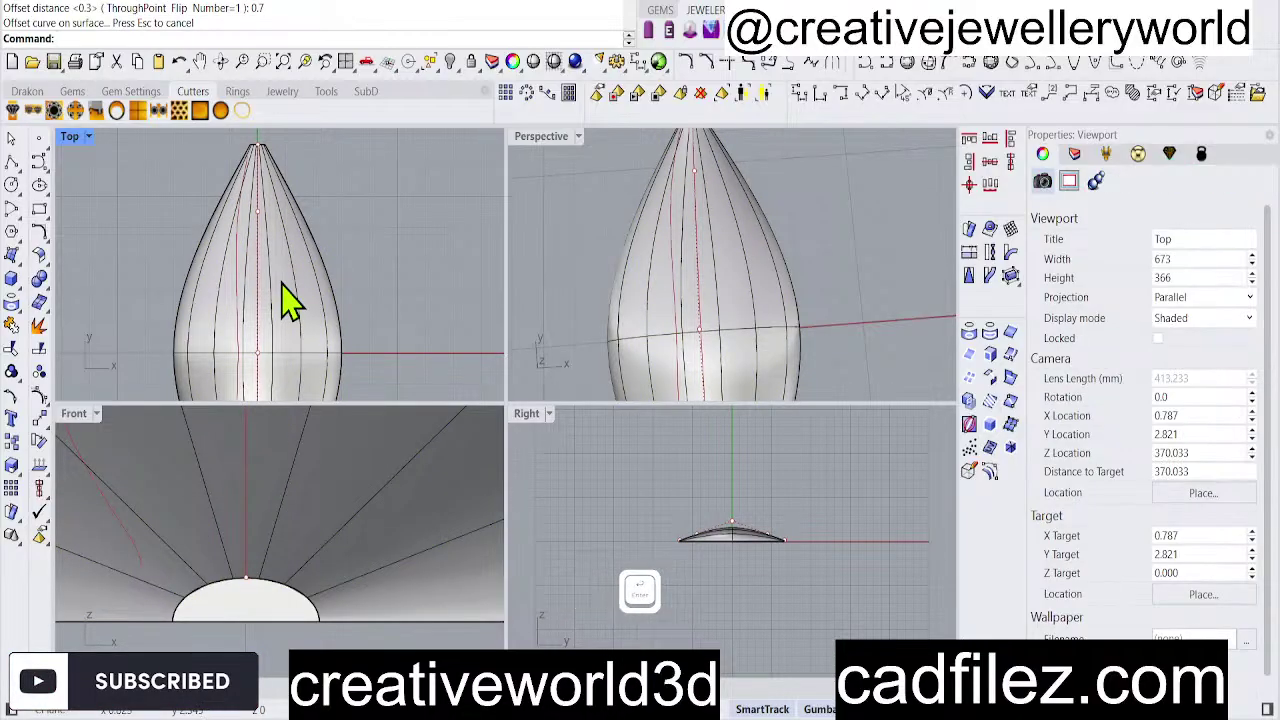
pyautogui.scroll(-3, 300, 292)
pyautogui.scroll(-3, 665, 300)
pyautogui.moveTo(659, 284); pyautogui.dragTo(712, 210, button='right')
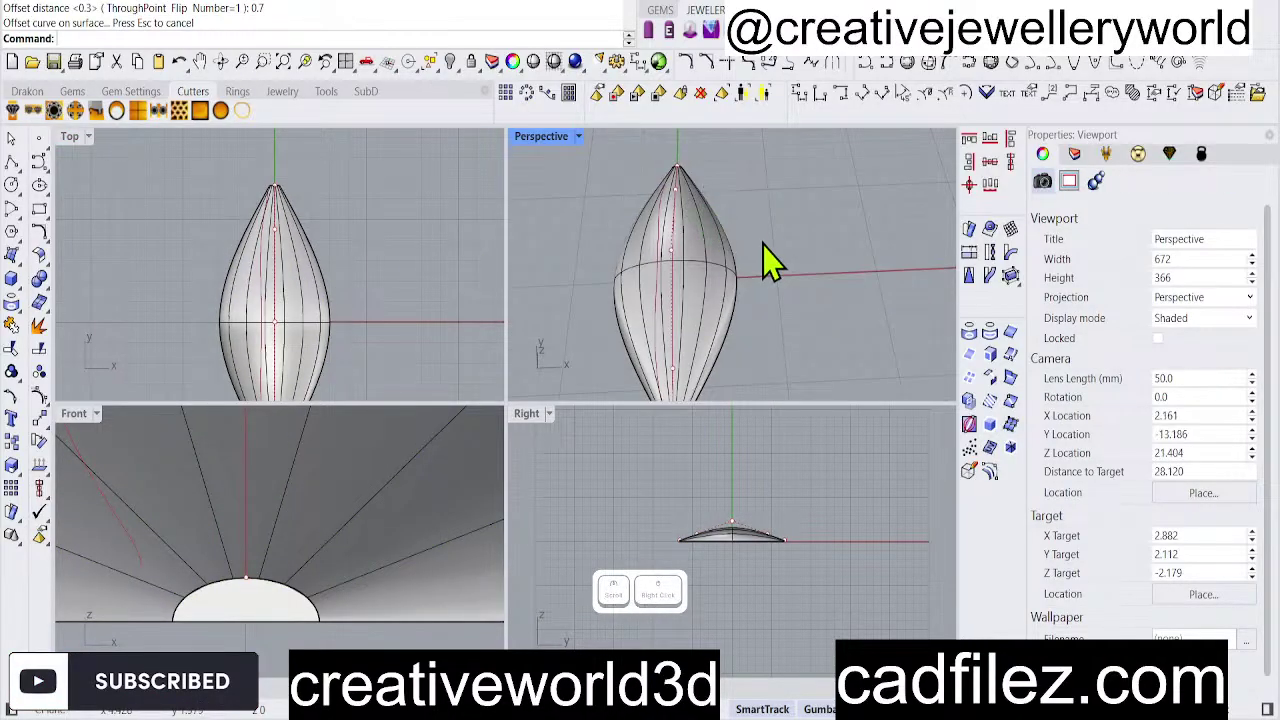
pyautogui.moveTo(694, 286); pyautogui.dragTo(671, 323, button='right')
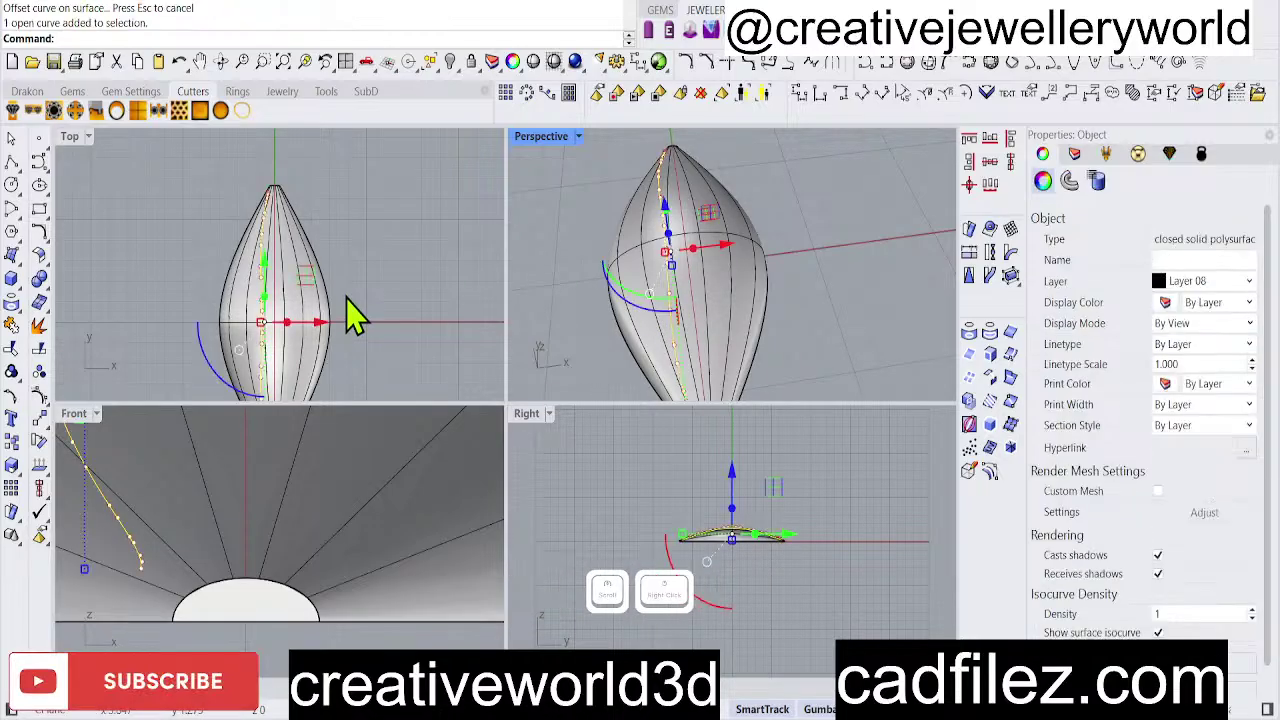
pyautogui.write('of')
pyautogui.press('Return')
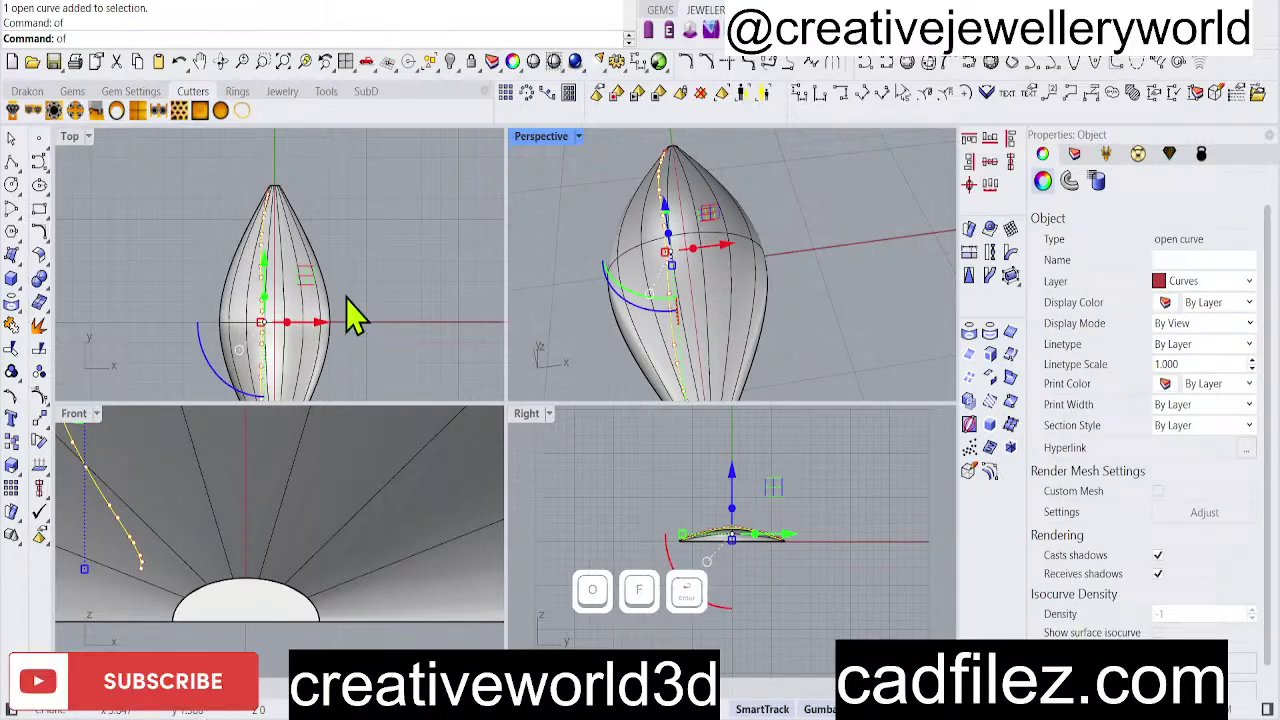
pyautogui.scroll(-1, 255, 510)
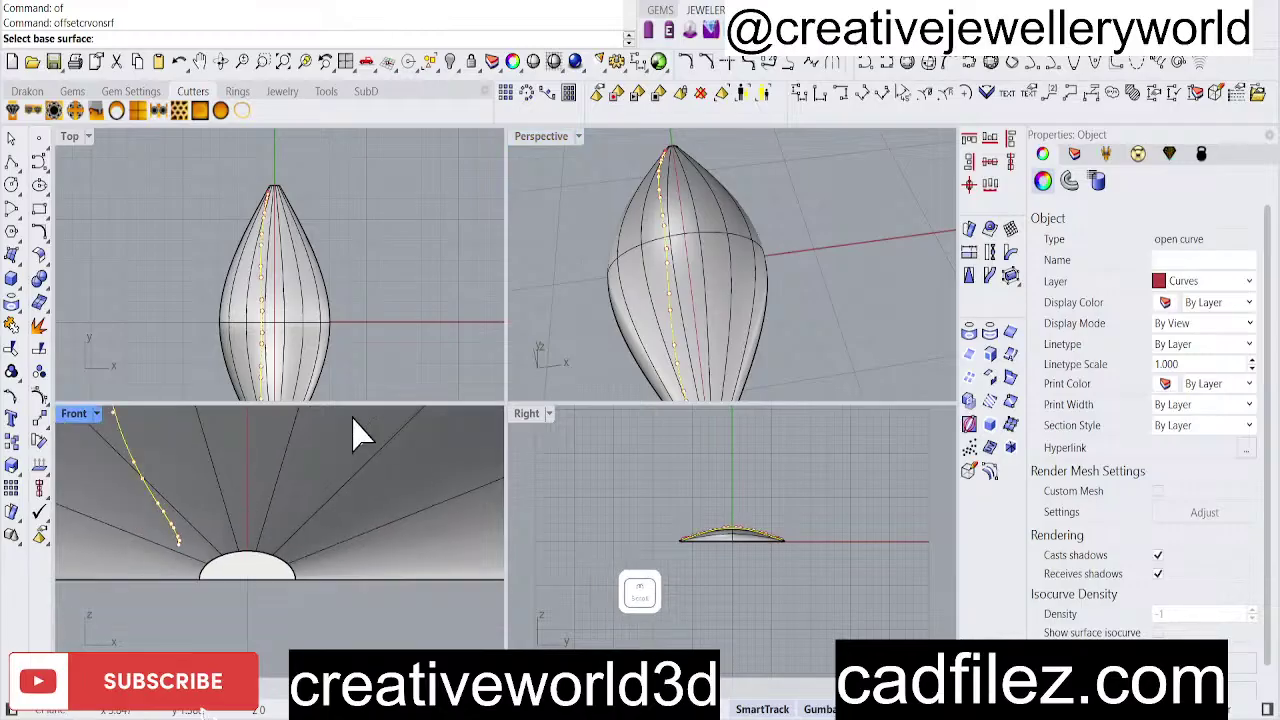
pyautogui.press('Escape')
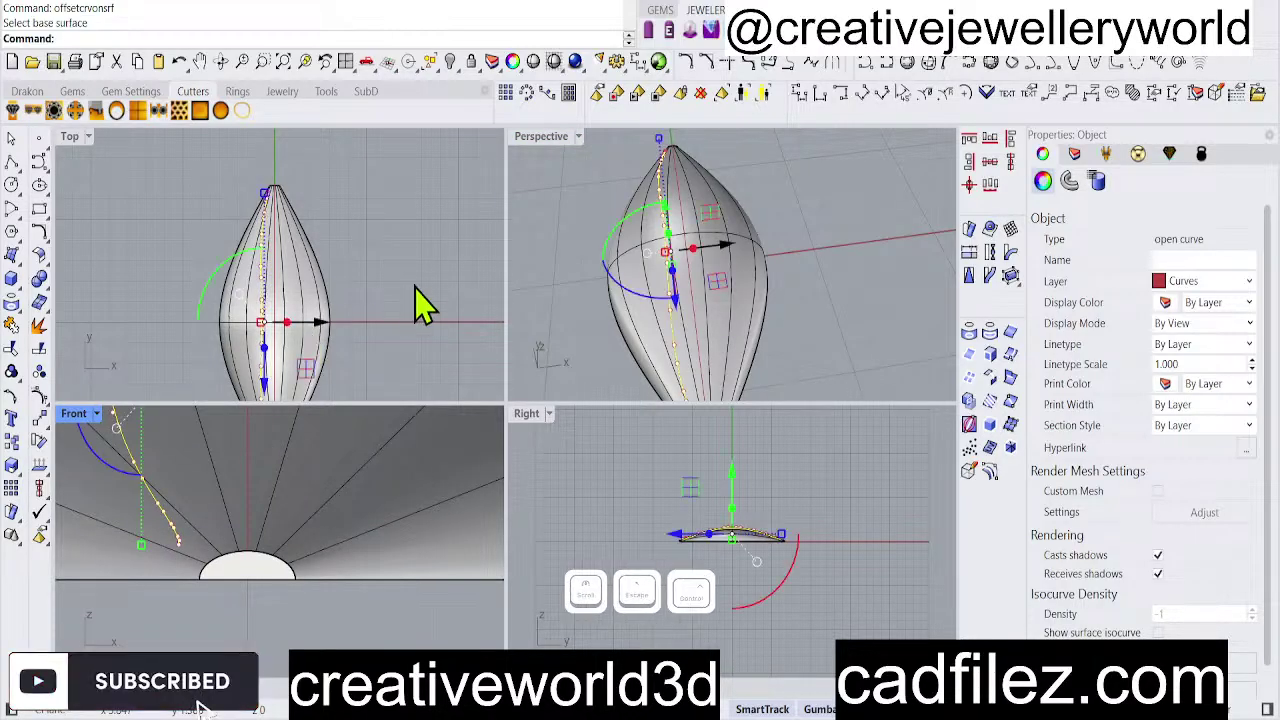
# Undo the single 0.7 offset of the centre ridge curve.
pyautogui.hotkey('ctrl', 'z')
pyautogui.click(358, 291)
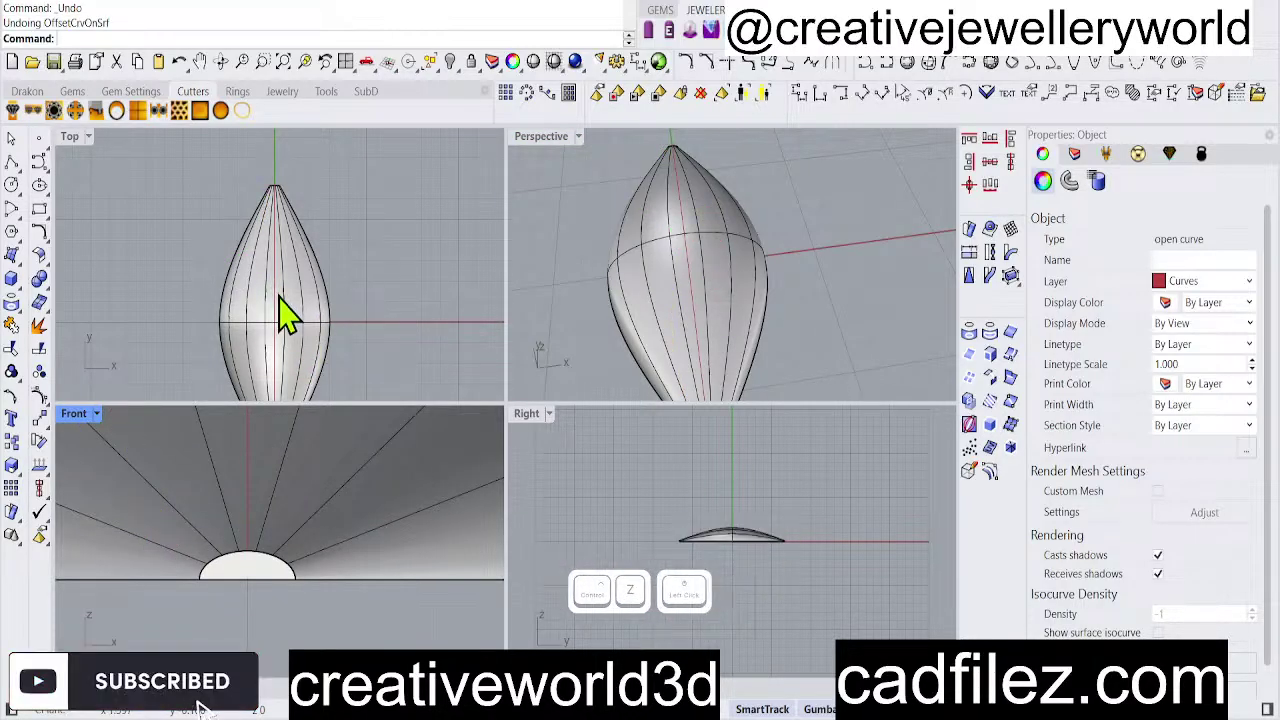
# Try offsetting the centre ridge curve on the domed leaf surface by 0.7 with the number of offsets set to 3, and undo it.
pyautogui.rightClick(286, 306)
pyautogui.click(310, 295)
pyautogui.click(310, 295)
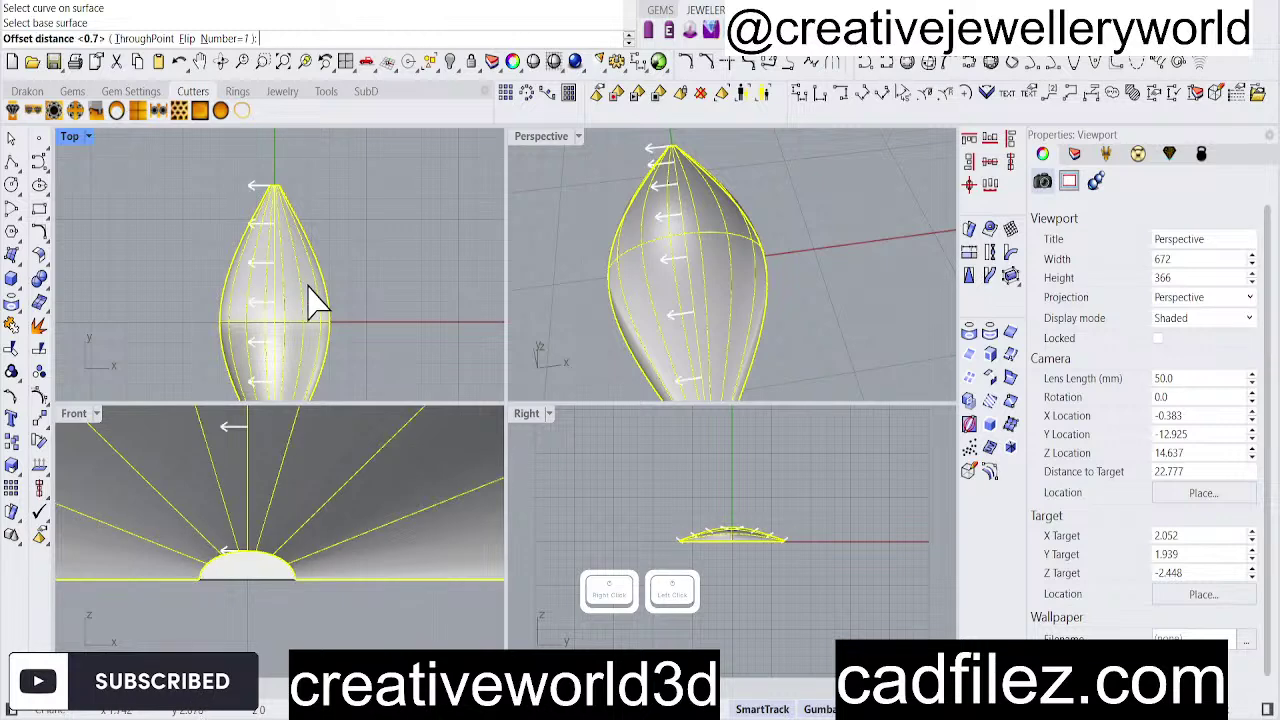
pyautogui.click(228, 39)
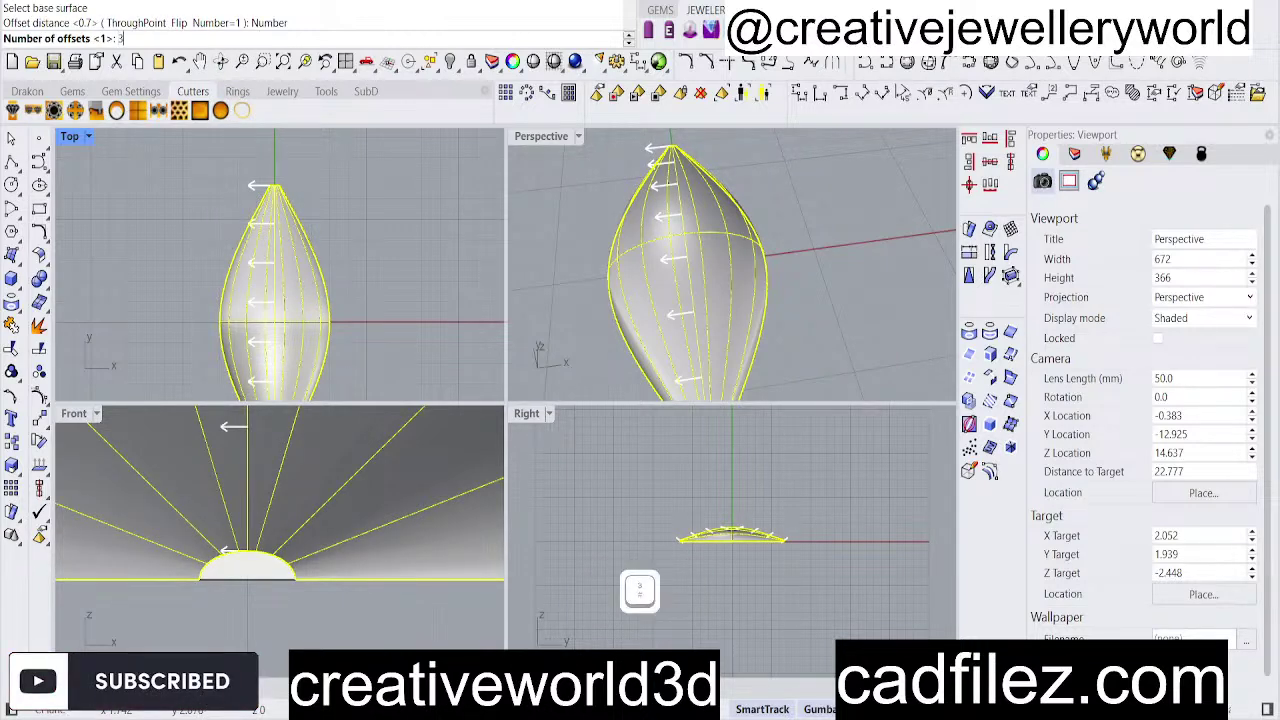
pyautogui.write('3')
pyautogui.press('Return')
pyautogui.rightClick(374, 271)
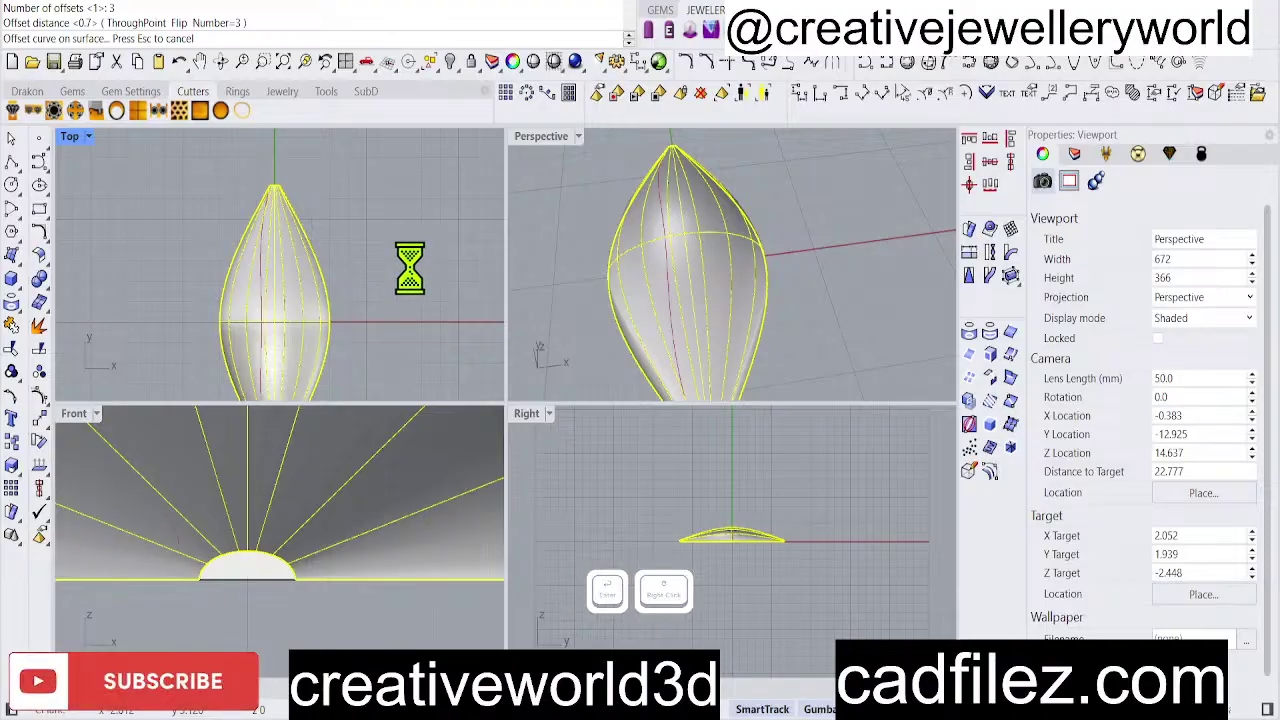
pyautogui.click(687, 305)
pyautogui.scroll(-2, 706, 275)
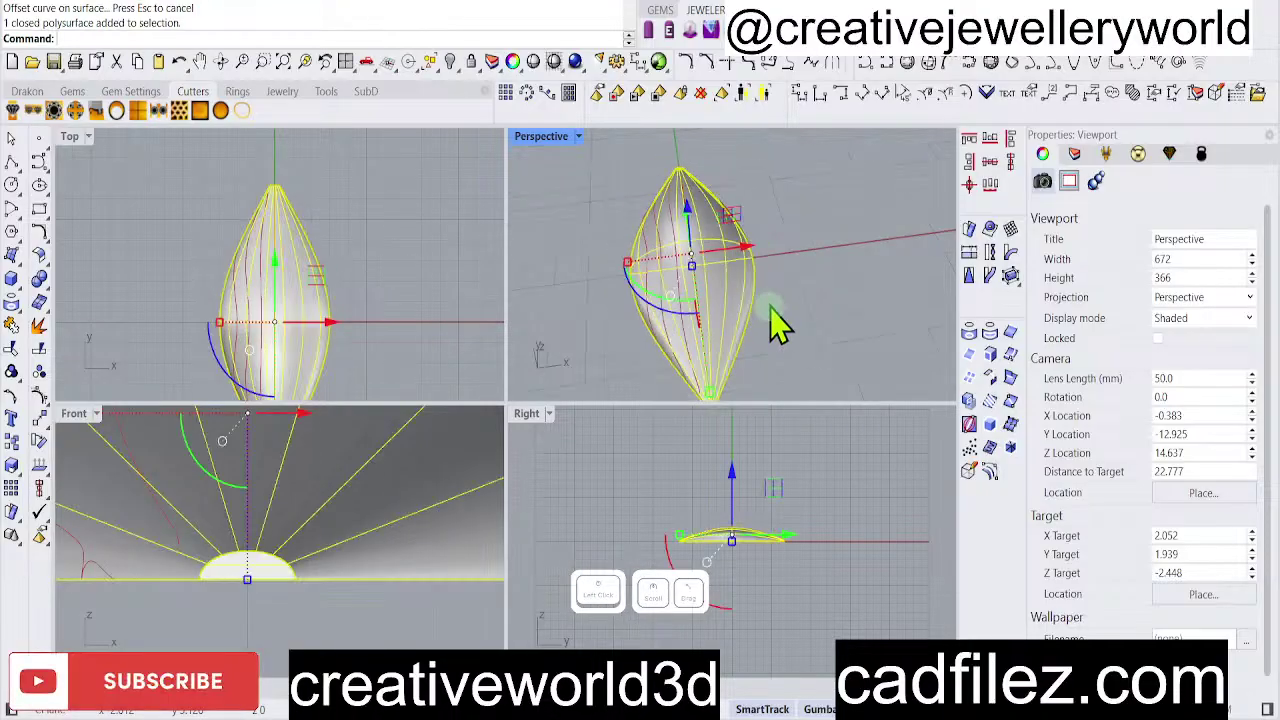
pyautogui.moveTo(780, 325); pyautogui.dragTo(846, 329, button='right')
pyautogui.click(690, 375)
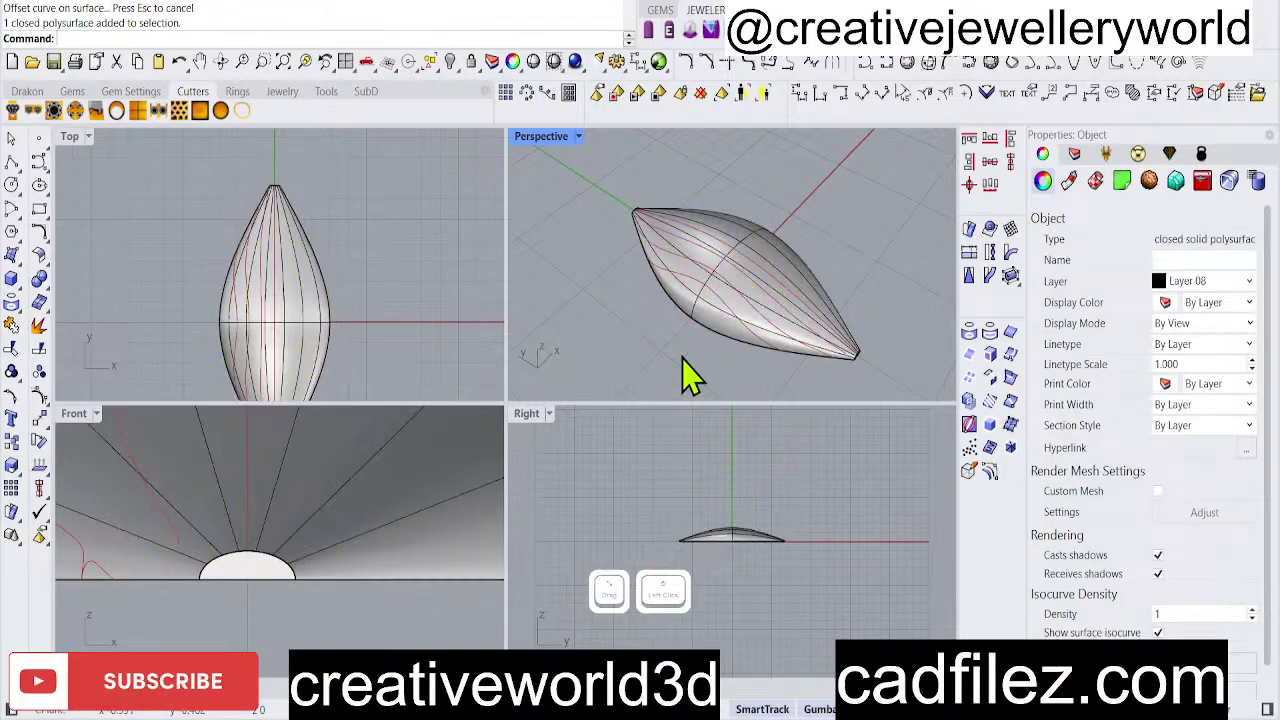
pyautogui.moveTo(686, 366); pyautogui.dragTo(575, 352, button='right')
pyautogui.hotkey('ctrl', 'z')
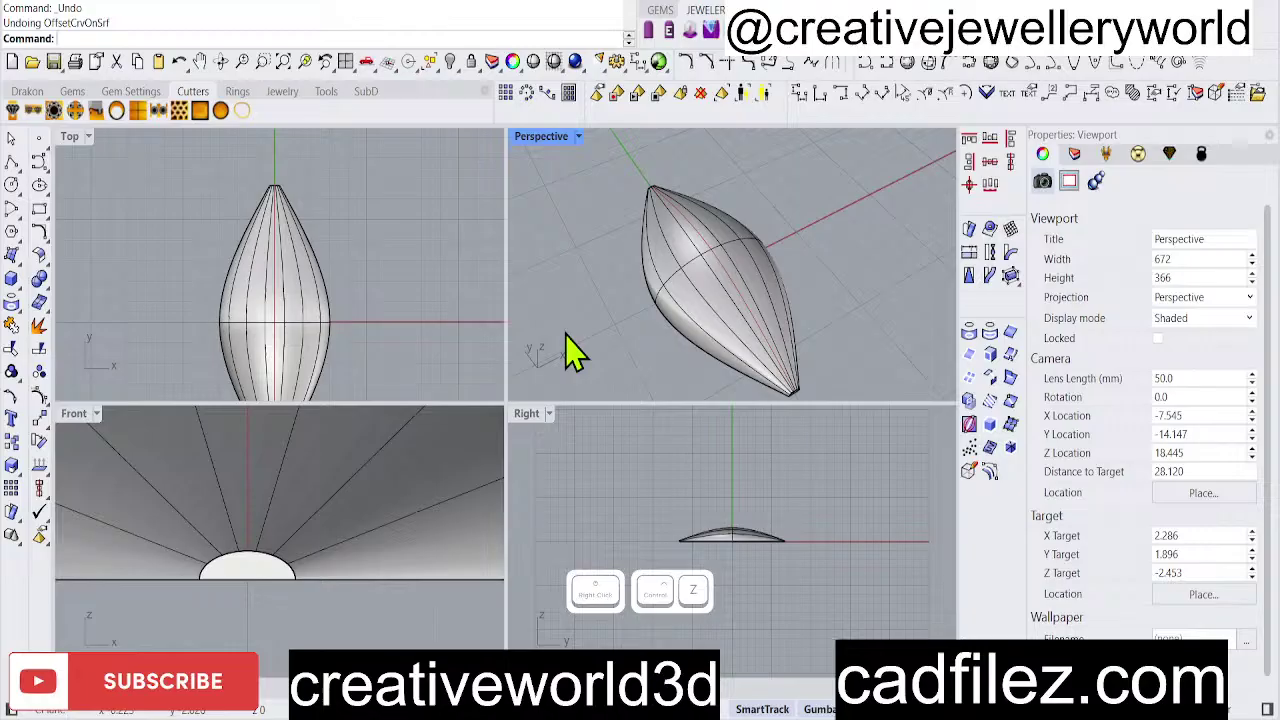
# Offset the centre ridge curve on the domed leaf surface by 0.7 with the number of offsets set to 4.
pyautogui.rightClick(278, 302)
pyautogui.click(275, 302)
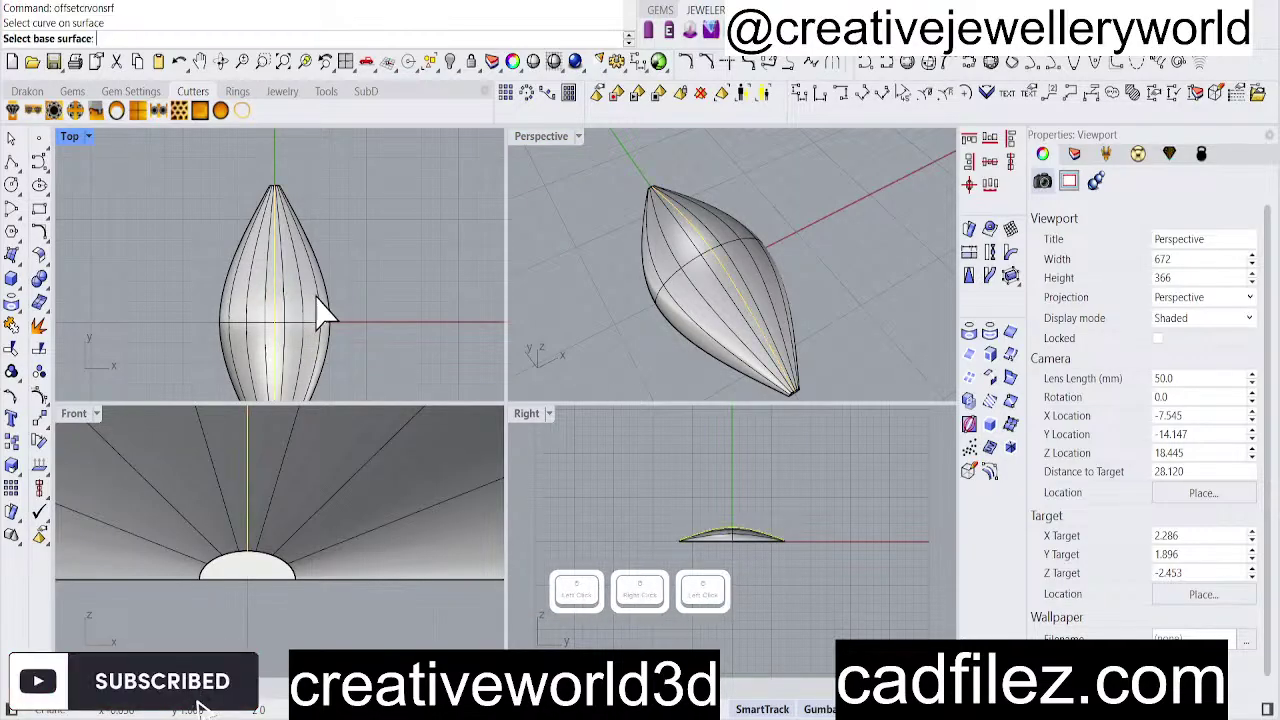
pyautogui.click(325, 316)
pyautogui.click(234, 39)
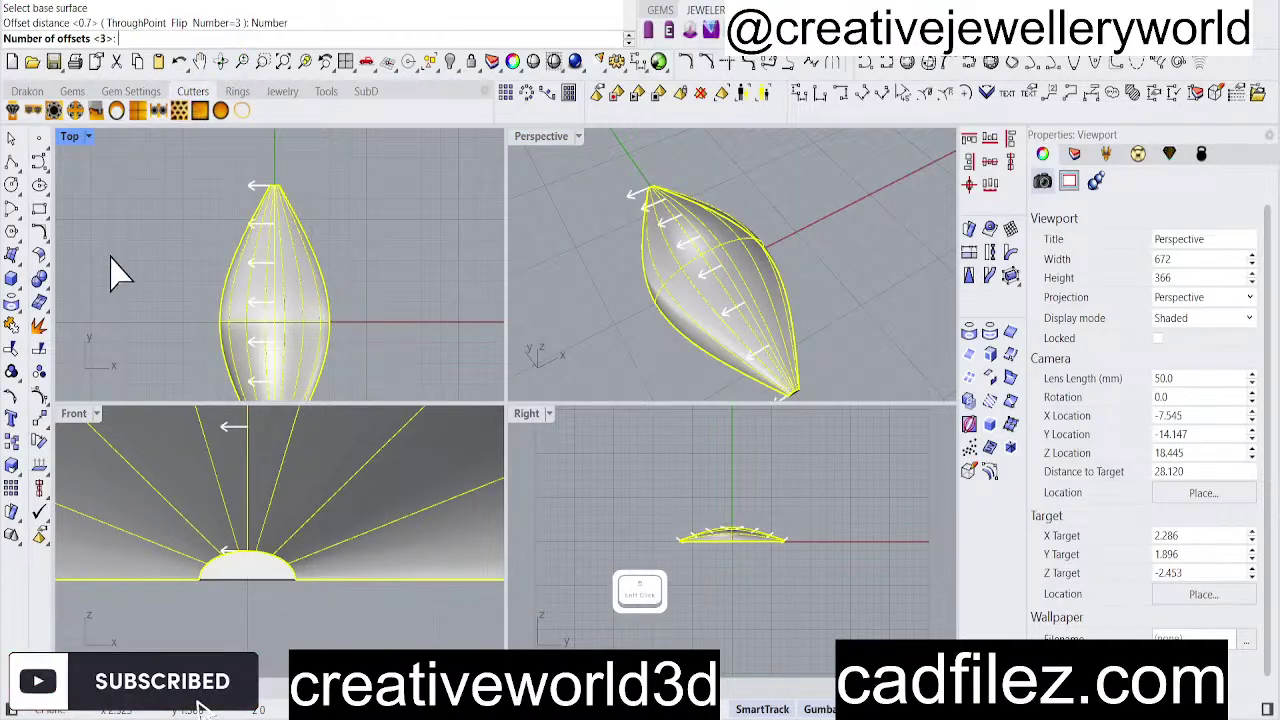
pyautogui.write('4')
pyautogui.press('Return')
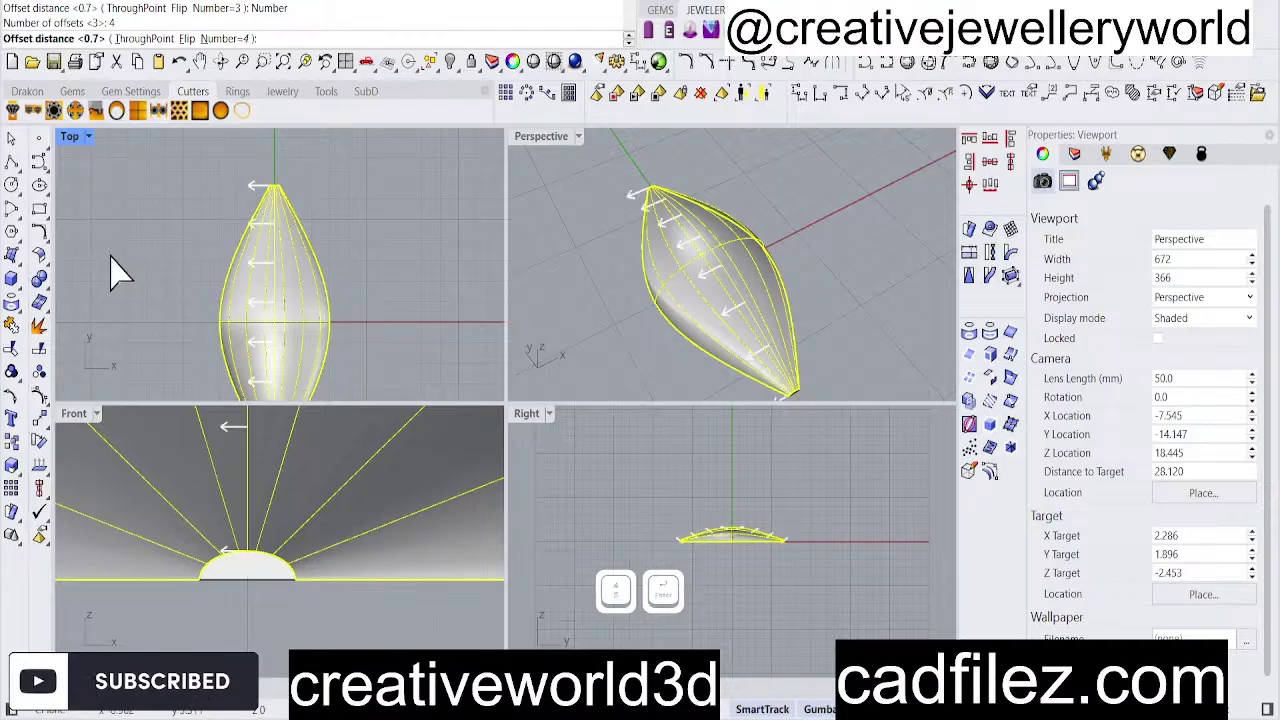
pyautogui.press('Return')
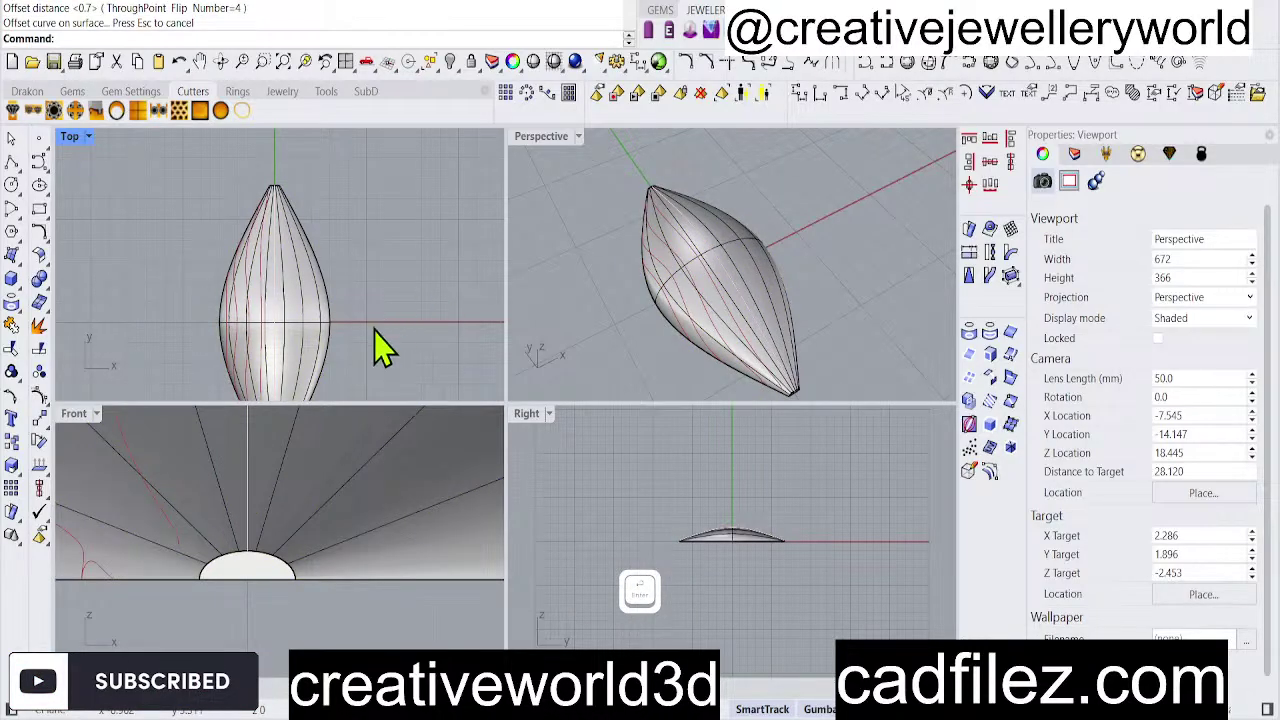
pyautogui.moveTo(666, 306); pyautogui.dragTo(650, 336, button='right')
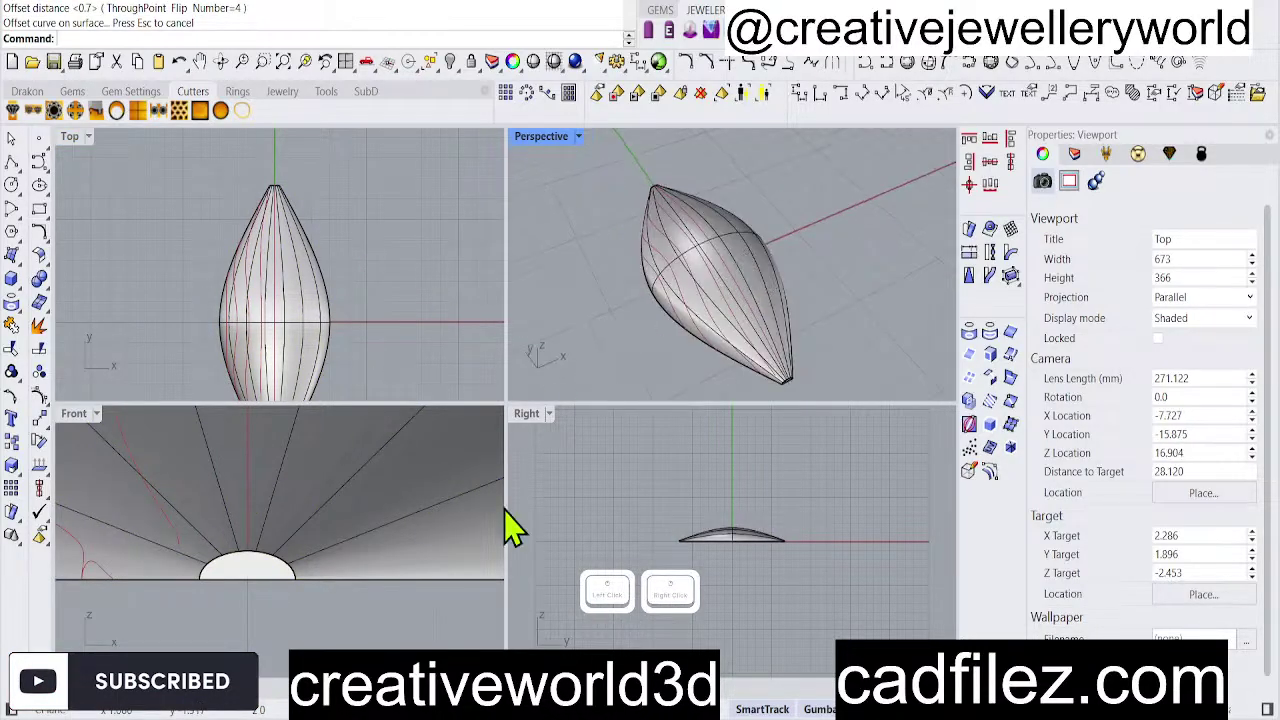
pyautogui.click(418, 668)
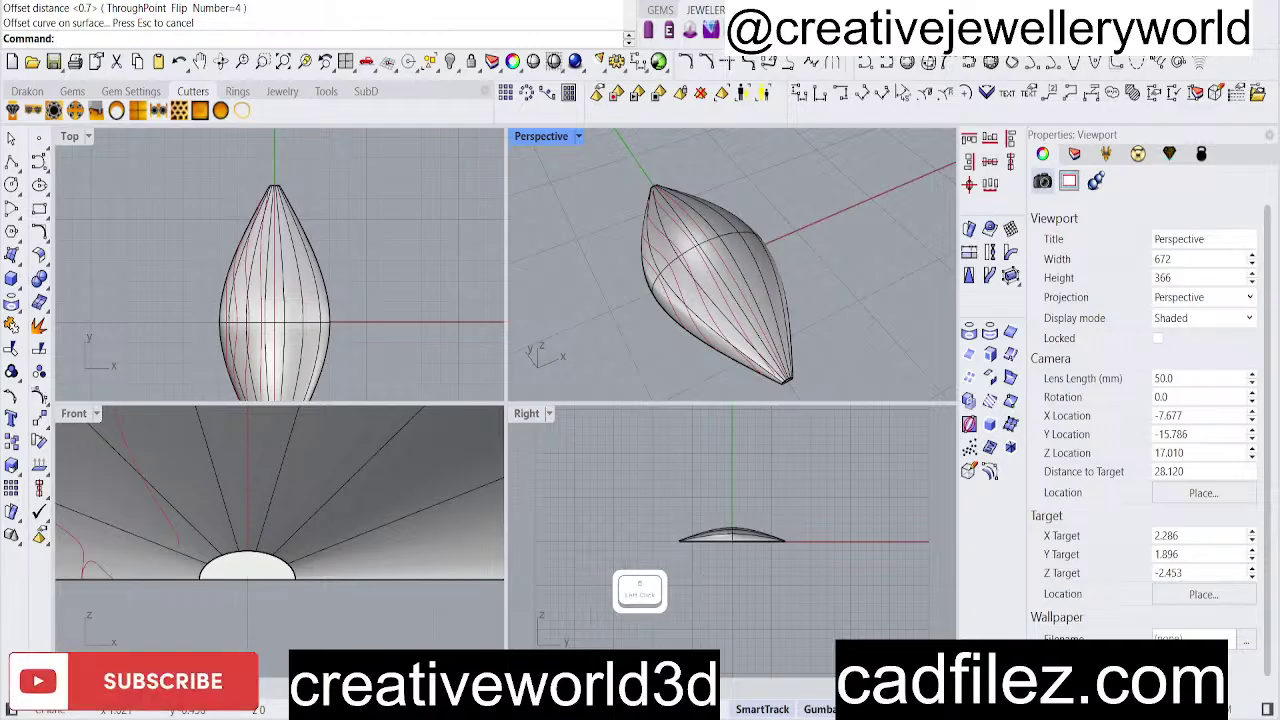
pyautogui.scroll(-1, 448, 629)
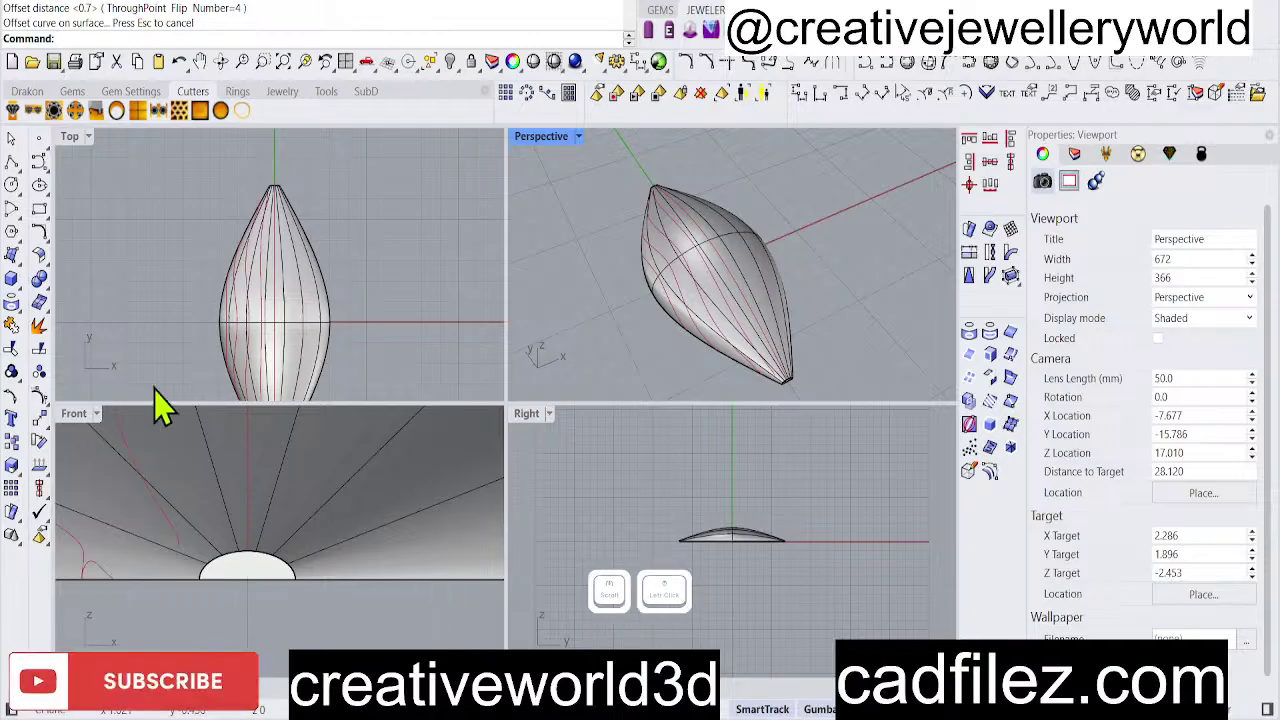
# Select the newly created offset curves on the dome and group them.
pyautogui.click(340, 283)
pyautogui.write('sl')
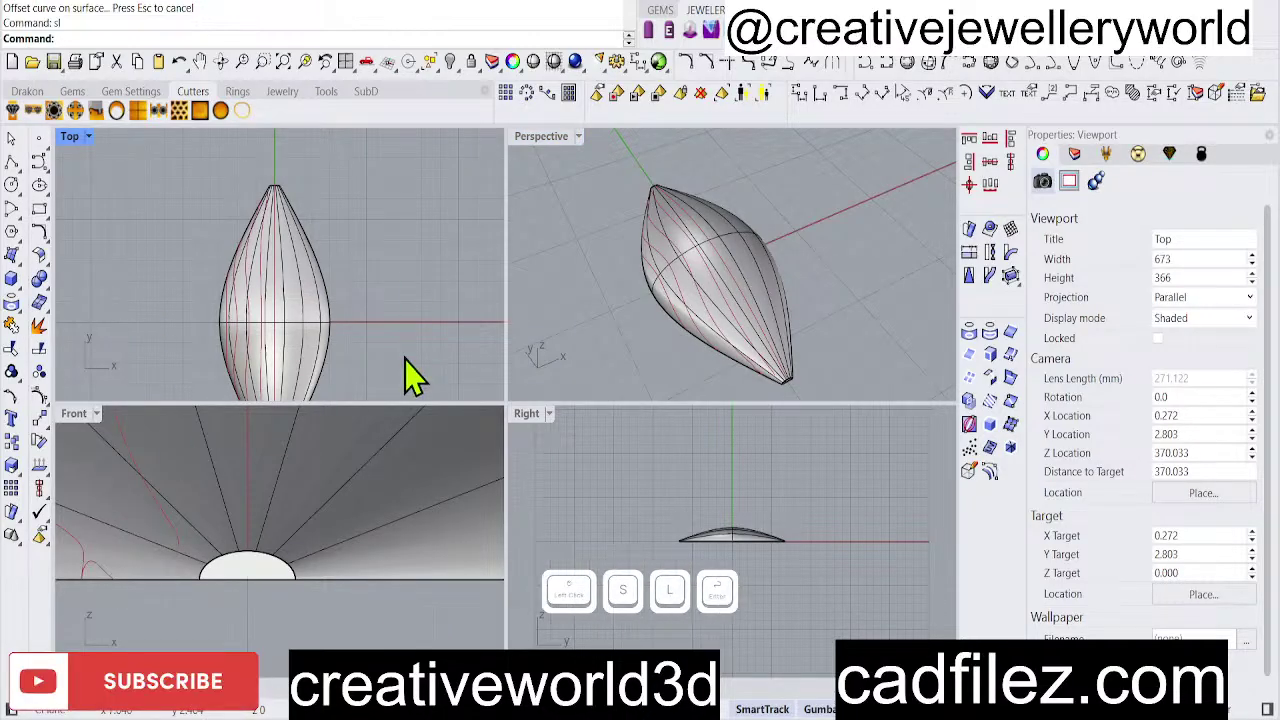
pyautogui.press('Return')
pyautogui.write('g')
pyautogui.rightClick(385, 345)
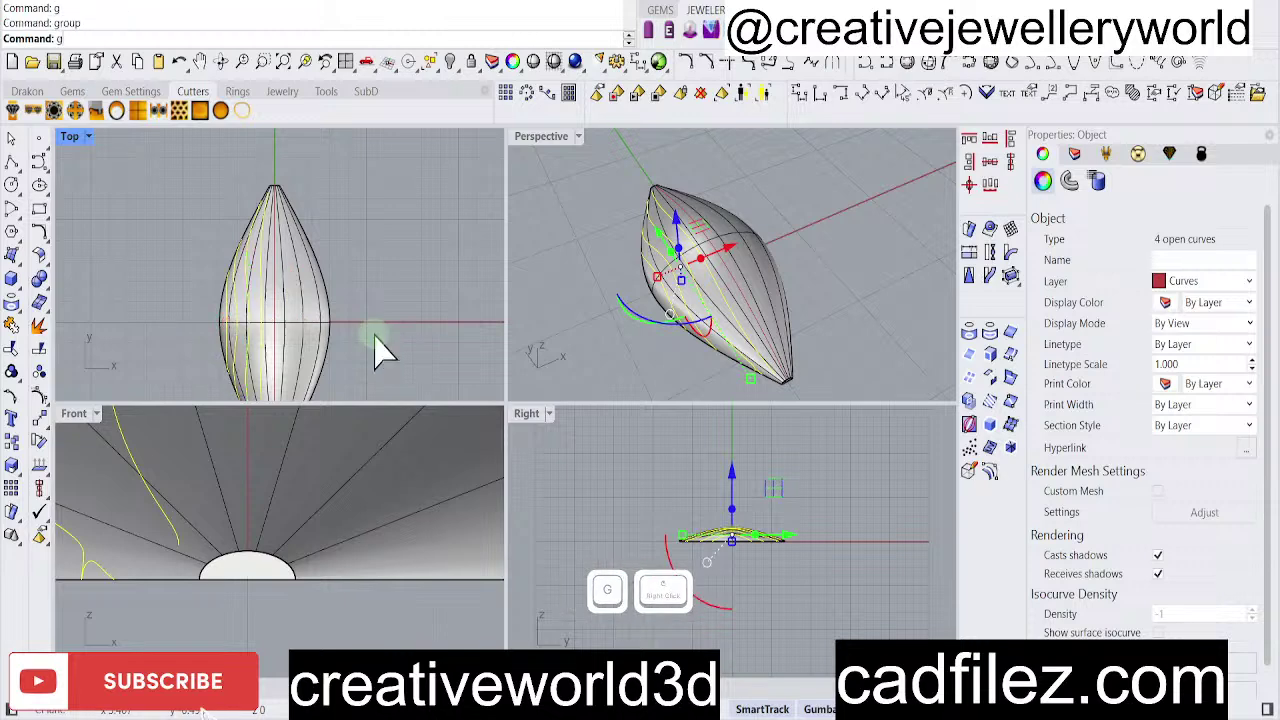
# Mirror a copy of the grouped offset curves across the vertical Y axis through the origin in the Top view.
pyautogui.scroll(2, 400, 330)
pyautogui.scroll(-2, 385, 325)
pyautogui.write('m')
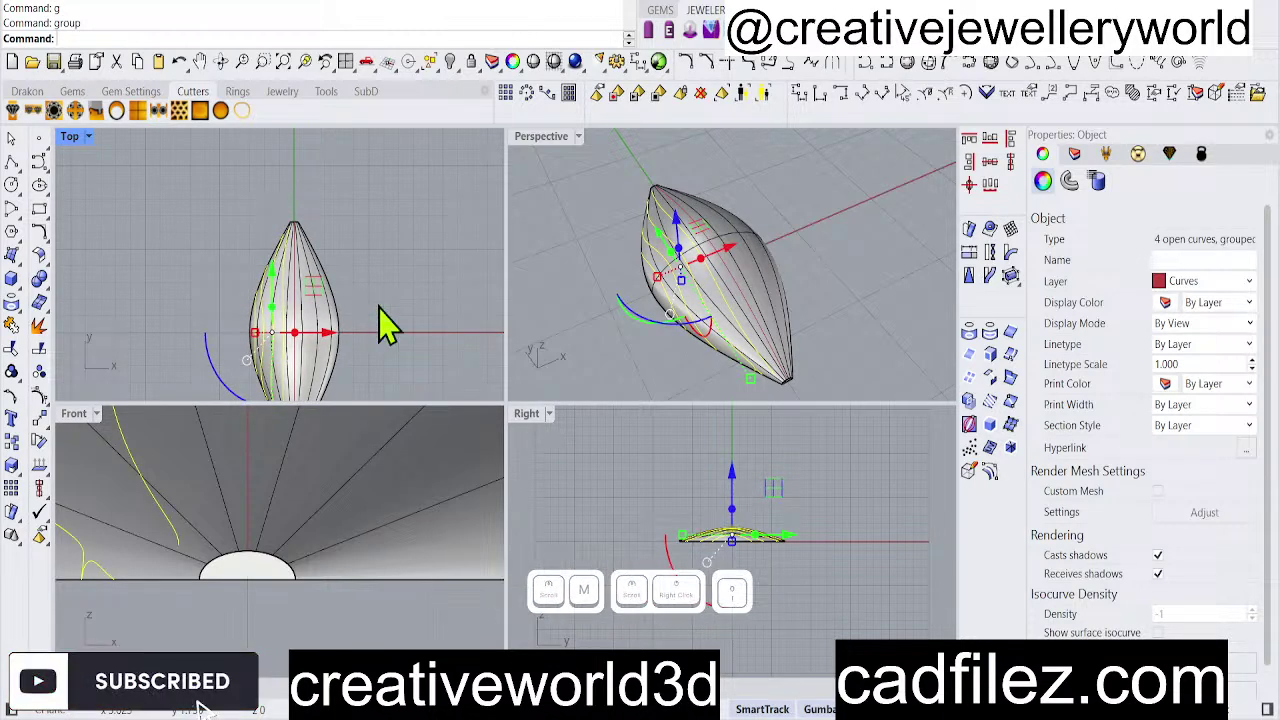
pyautogui.rightClick(398, 295)
pyautogui.write('0')
pyautogui.press('Return')
pyautogui.keyDown('shift'); pyautogui.click(312, 187); pyautogui.keyUp('shift')
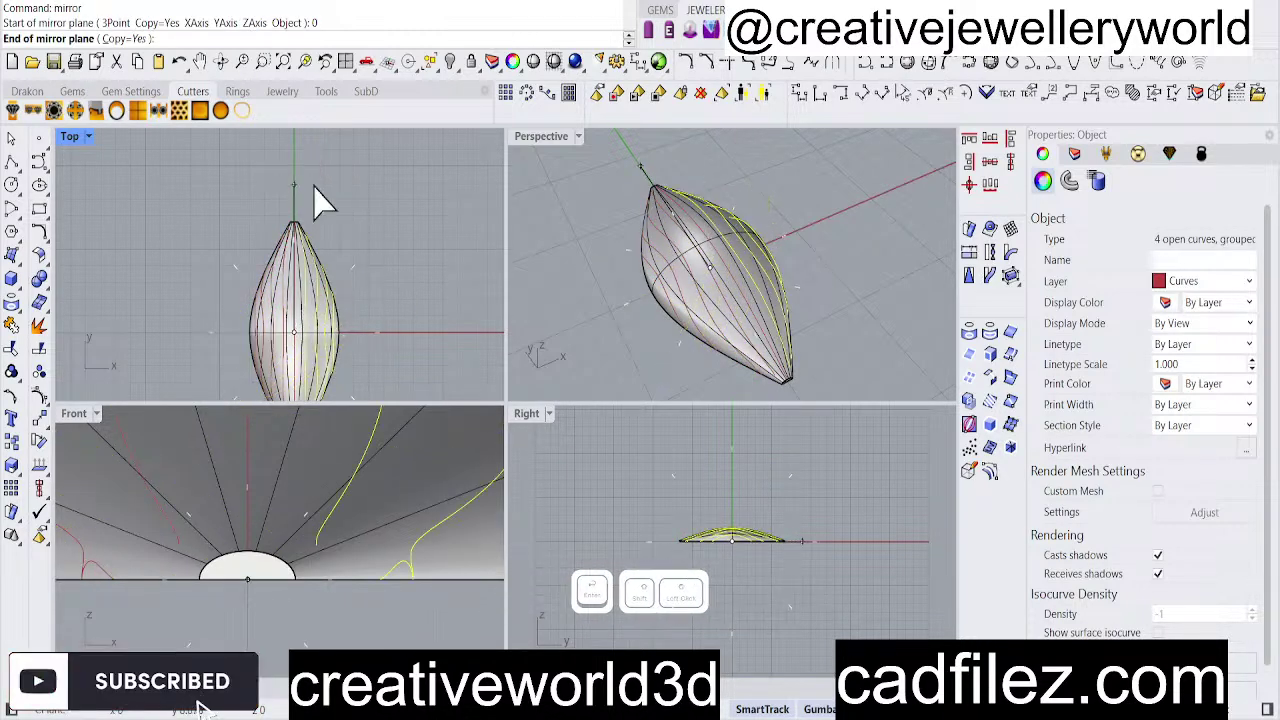
pyautogui.click(364, 256)
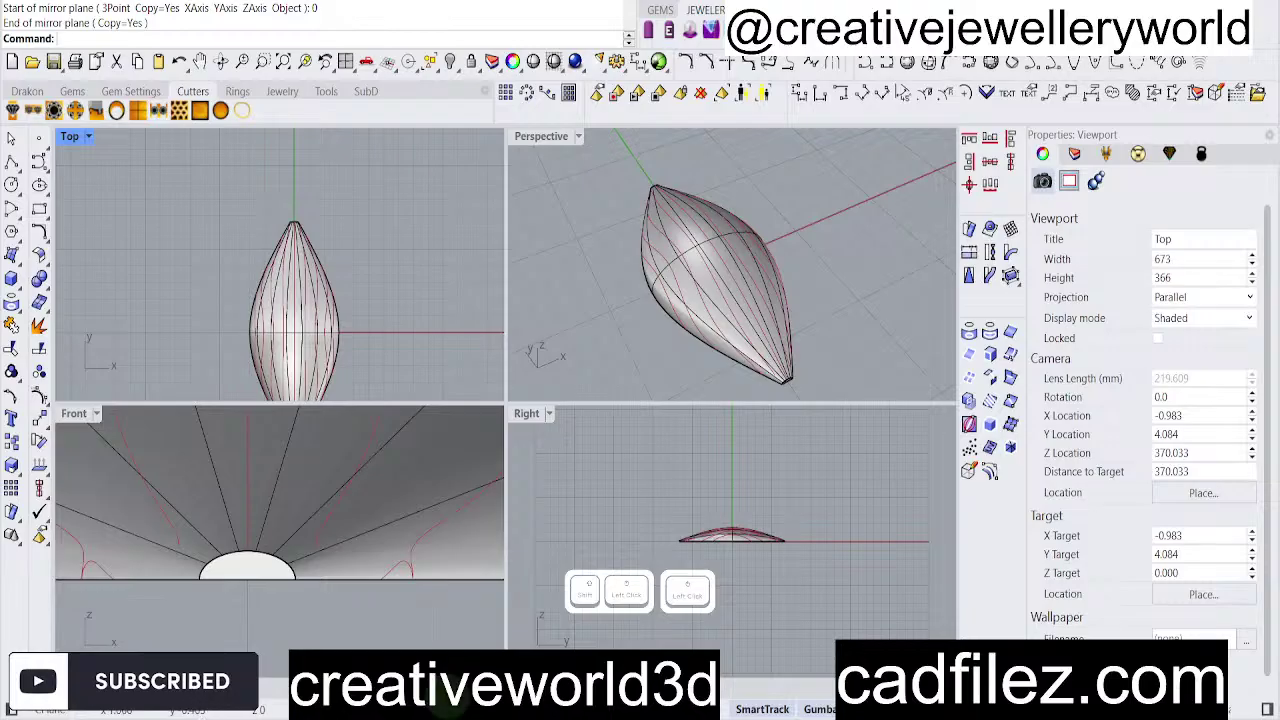
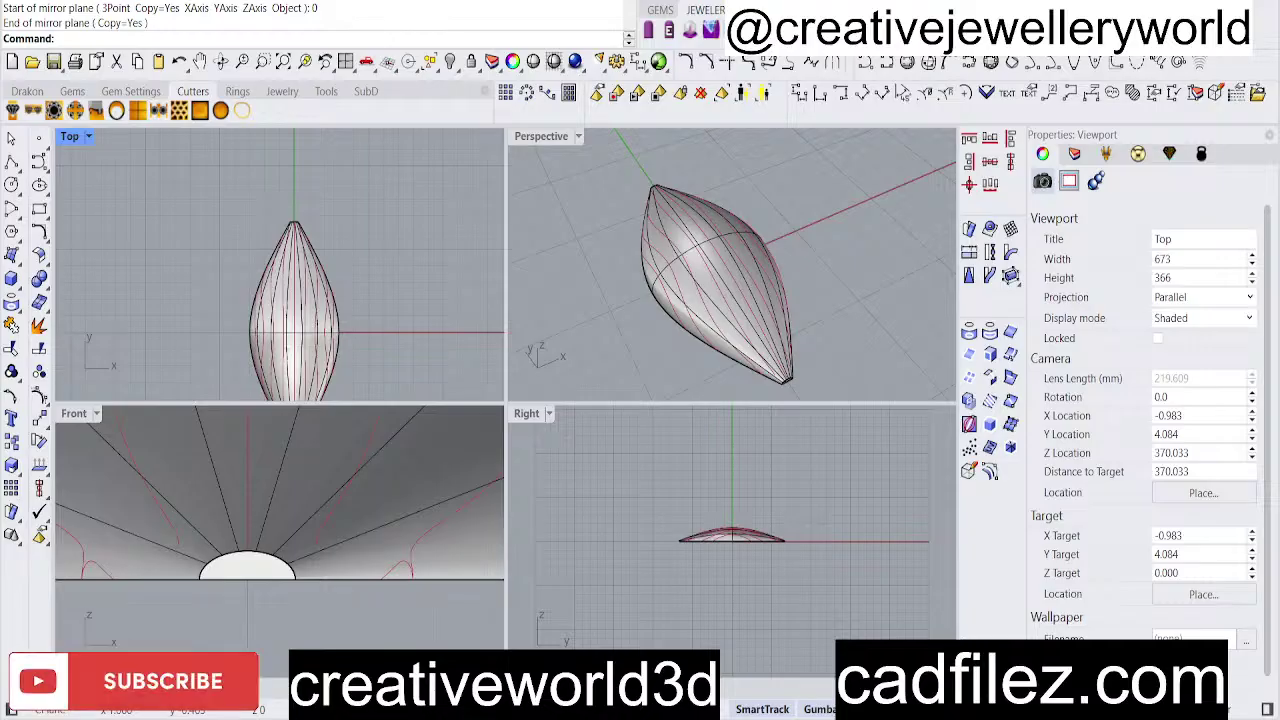
# Maximise the Perspective view and examine how the offset curves end near the leaf's tip and side edge.
pyautogui.moveTo(377, 316); pyautogui.dragTo(378, 285, button='right')
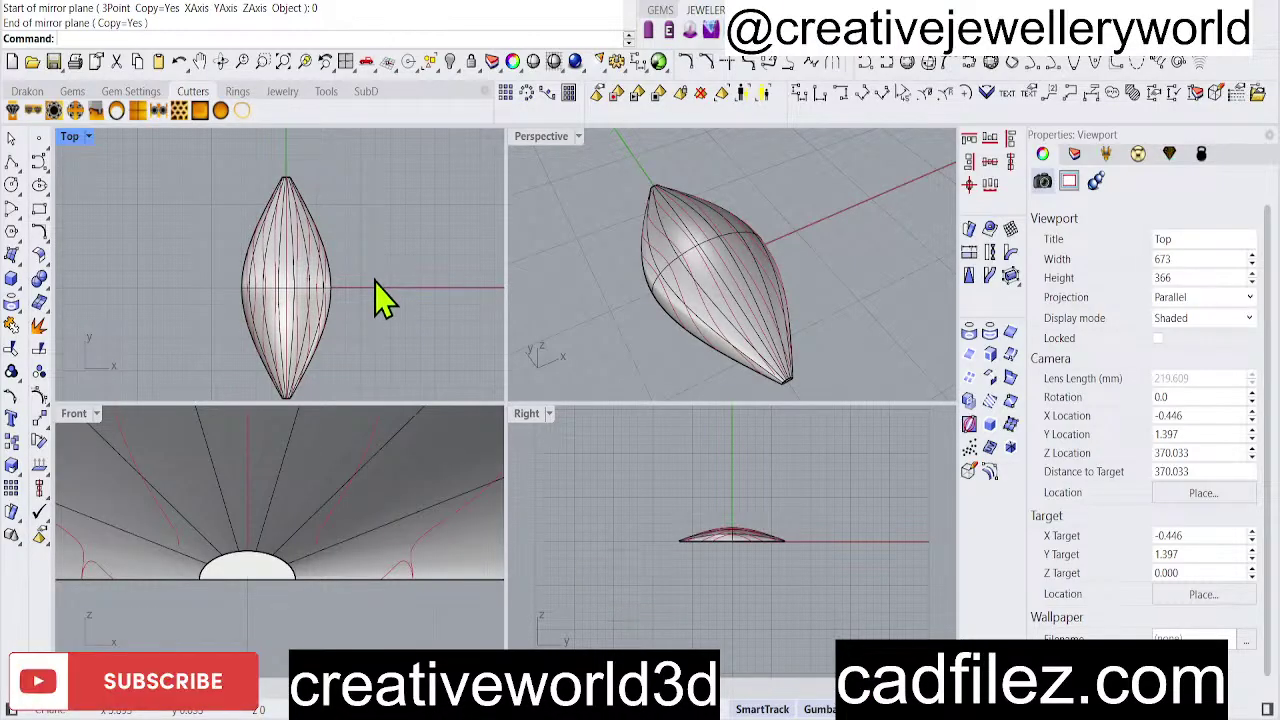
pyautogui.scroll(-4, 222, 564)
pyautogui.moveTo(186, 582); pyautogui.dragTo(209, 593, button='right')
pyautogui.scroll(4, 165, 582)
pyautogui.scroll(10, 760, 320)
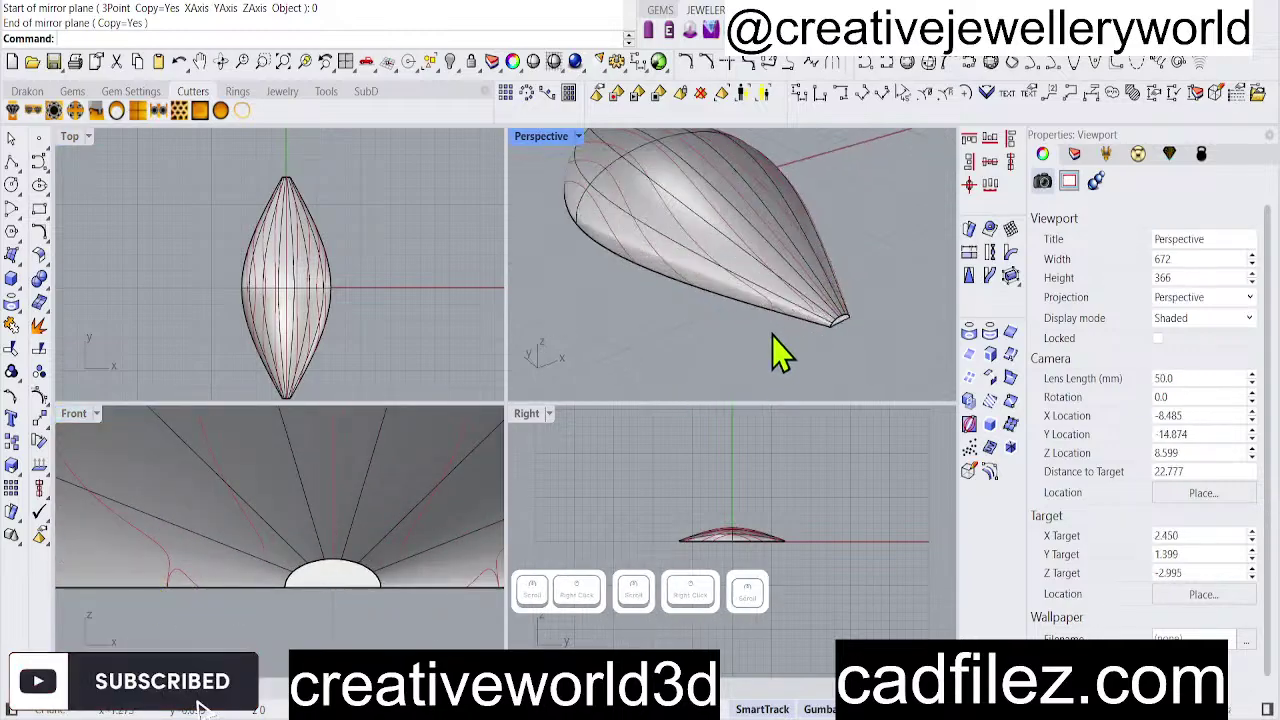
pyautogui.doubleClick(553, 138)
pyautogui.scroll(-2, 580, 369)
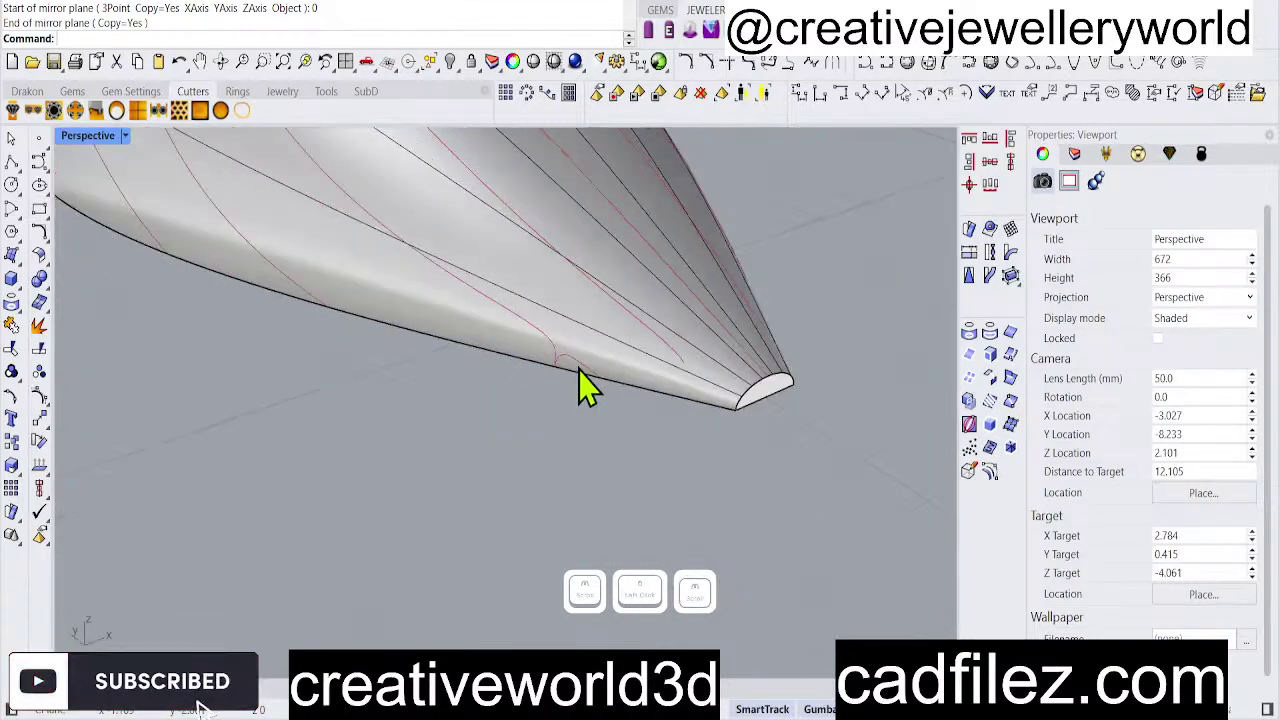
pyautogui.moveTo(580, 369); pyautogui.dragTo(509, 480, button='right')
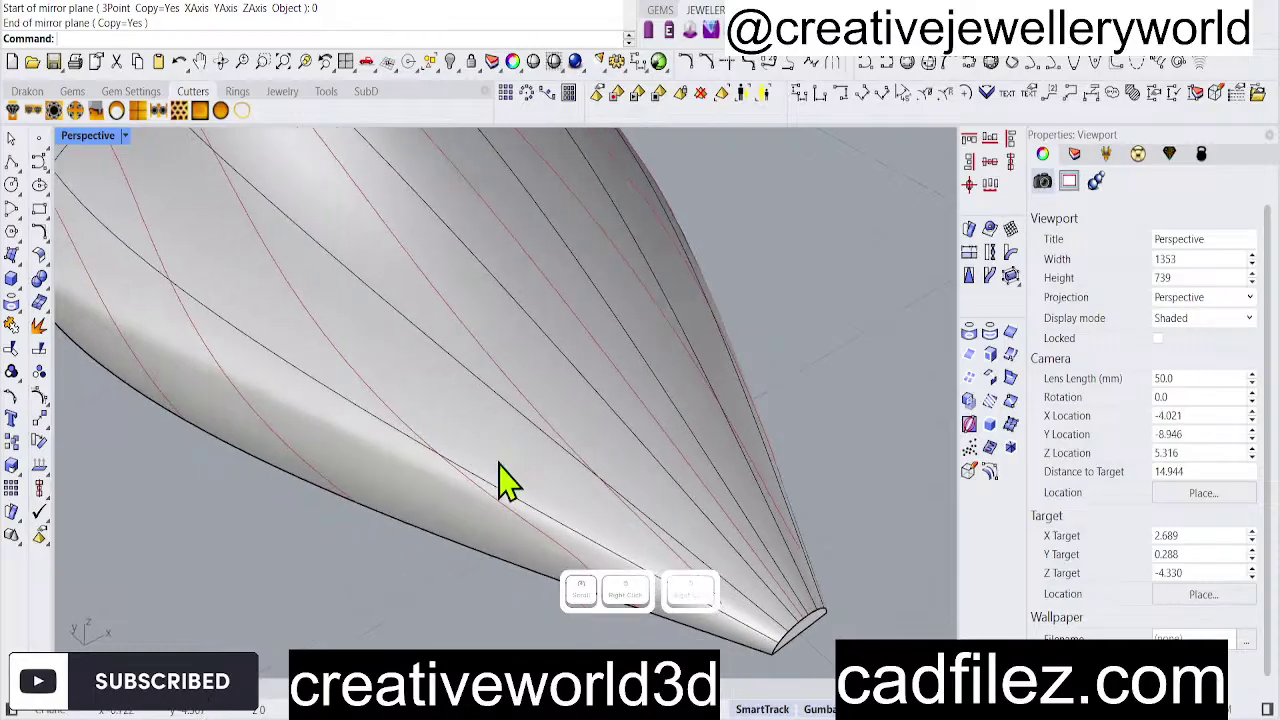
# Remove the offset curve with the curled end near the leaf's tip from its group.
pyautogui.write('rg')
pyautogui.rightClick(498, 506)
pyautogui.click(502, 503)
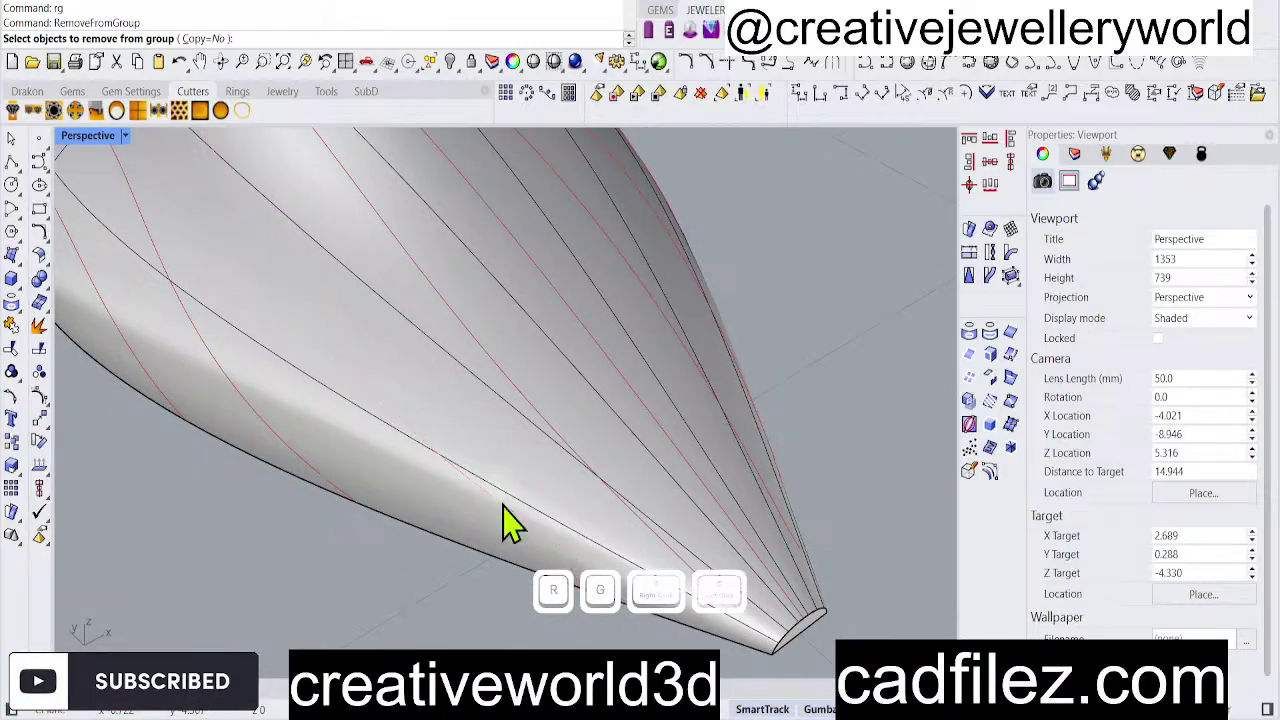
pyautogui.rightClick(502, 503)
# Rebuild the ungrouped offset curve with the curled end near the leaf's tip, using 20 points.
pyautogui.moveTo(503, 515); pyautogui.dragTo(523, 470, button='right')
pyautogui.scroll(5, 515, 492)
pyautogui.scroll(5, 515, 509)
pyautogui.scroll(-5, 557, 429)
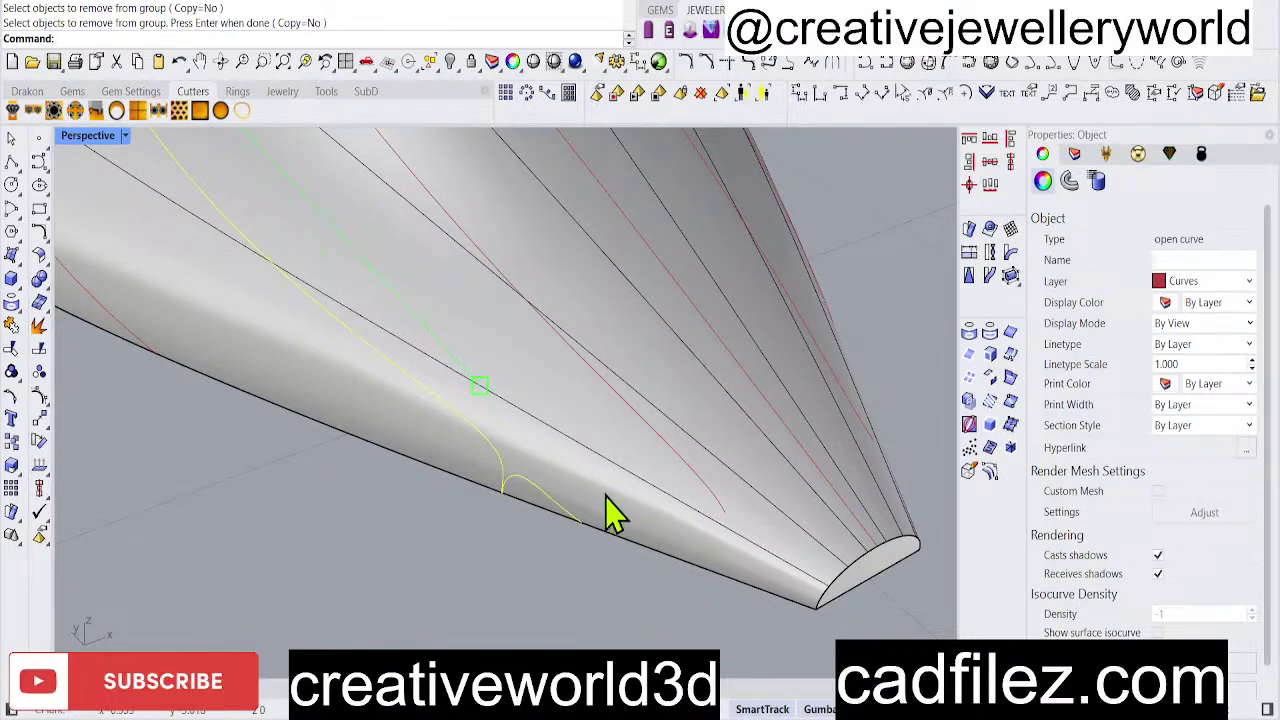
pyautogui.press('Return')
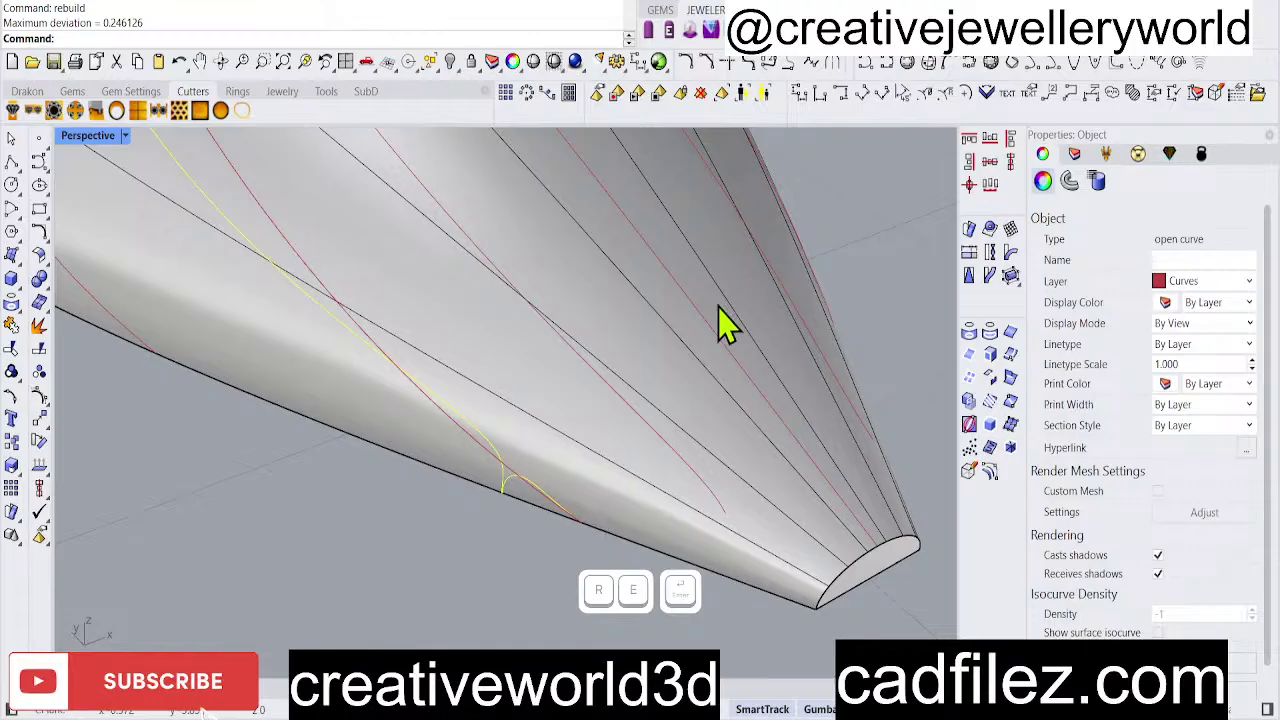
pyautogui.scroll(-4, 583, 385)
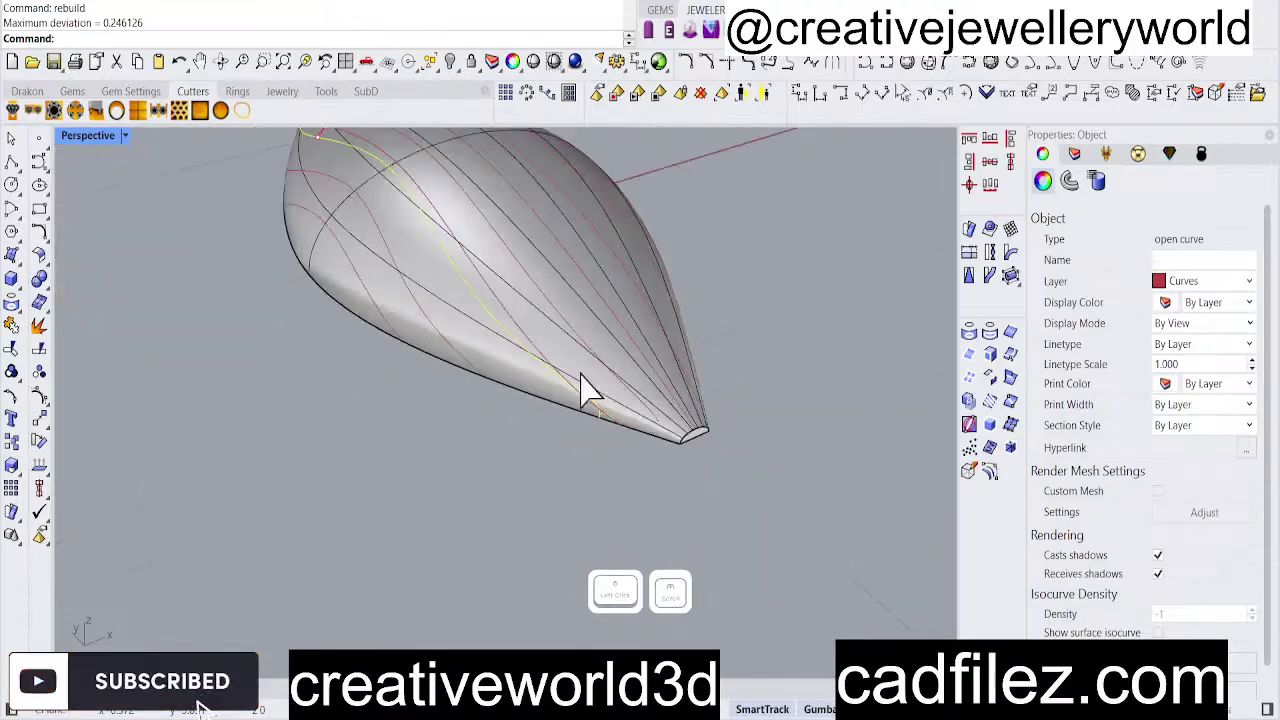
pyautogui.moveTo(517, 311); pyautogui.dragTo(483, 368, button='right')
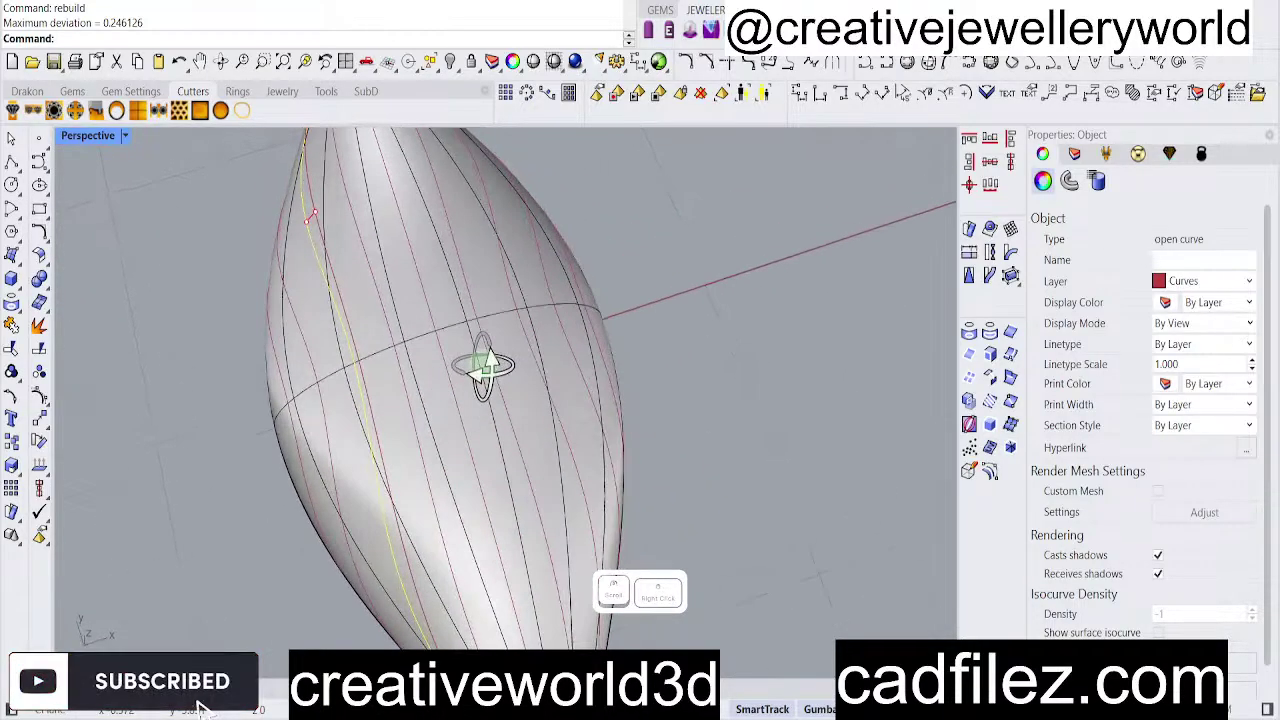
pyautogui.click(757, 230)
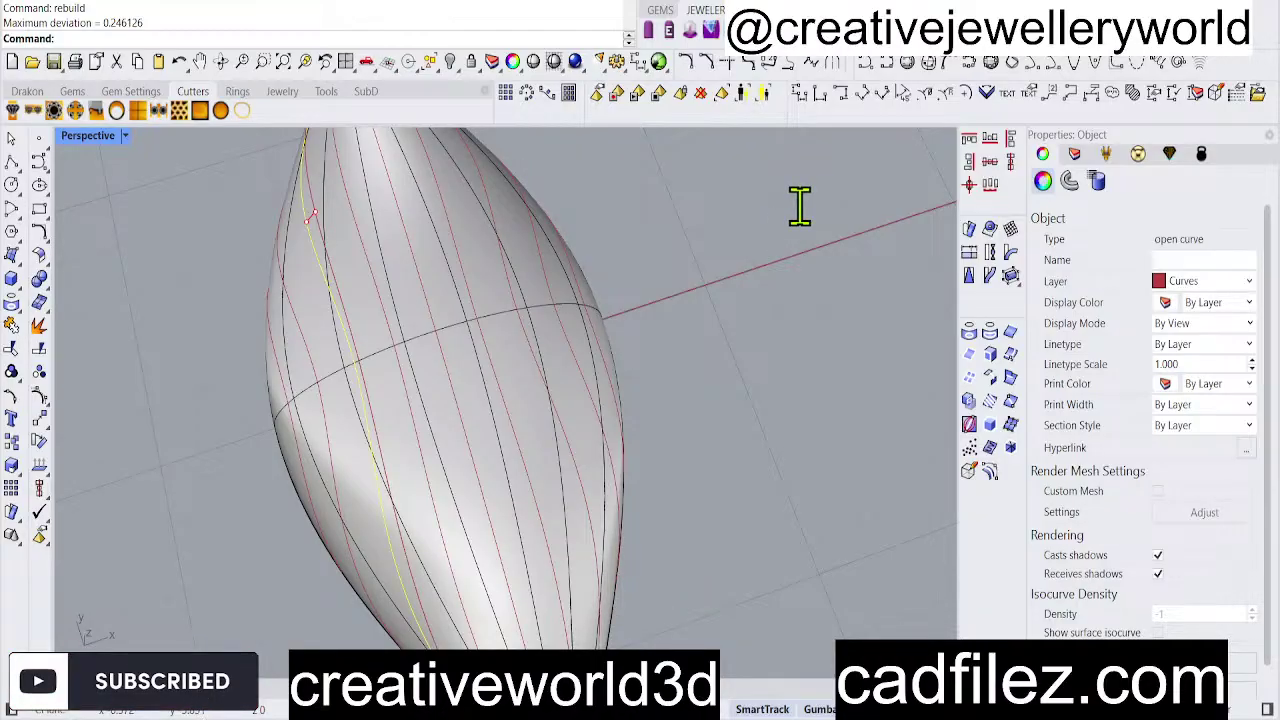
pyautogui.click(800, 205)
pyautogui.click(804, 210)
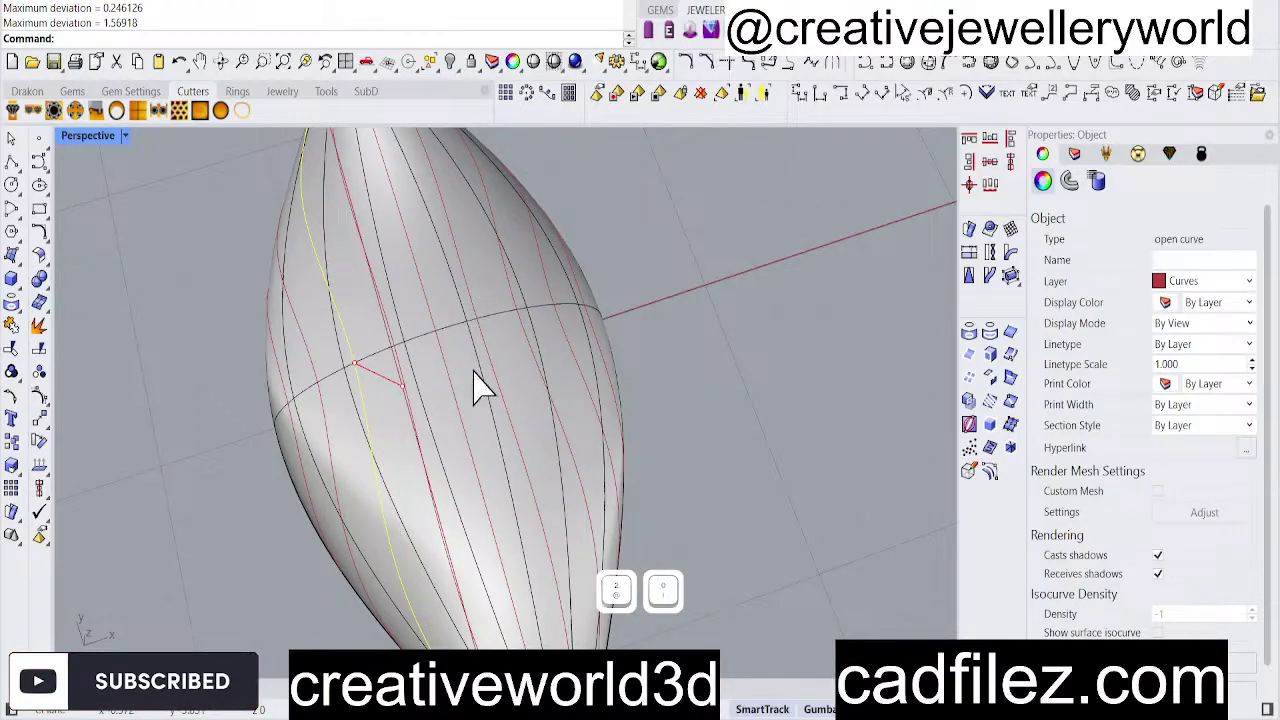
pyautogui.rightClick(480, 417)
pyautogui.moveTo(500, 351); pyautogui.dragTo(500, 334, button='right')
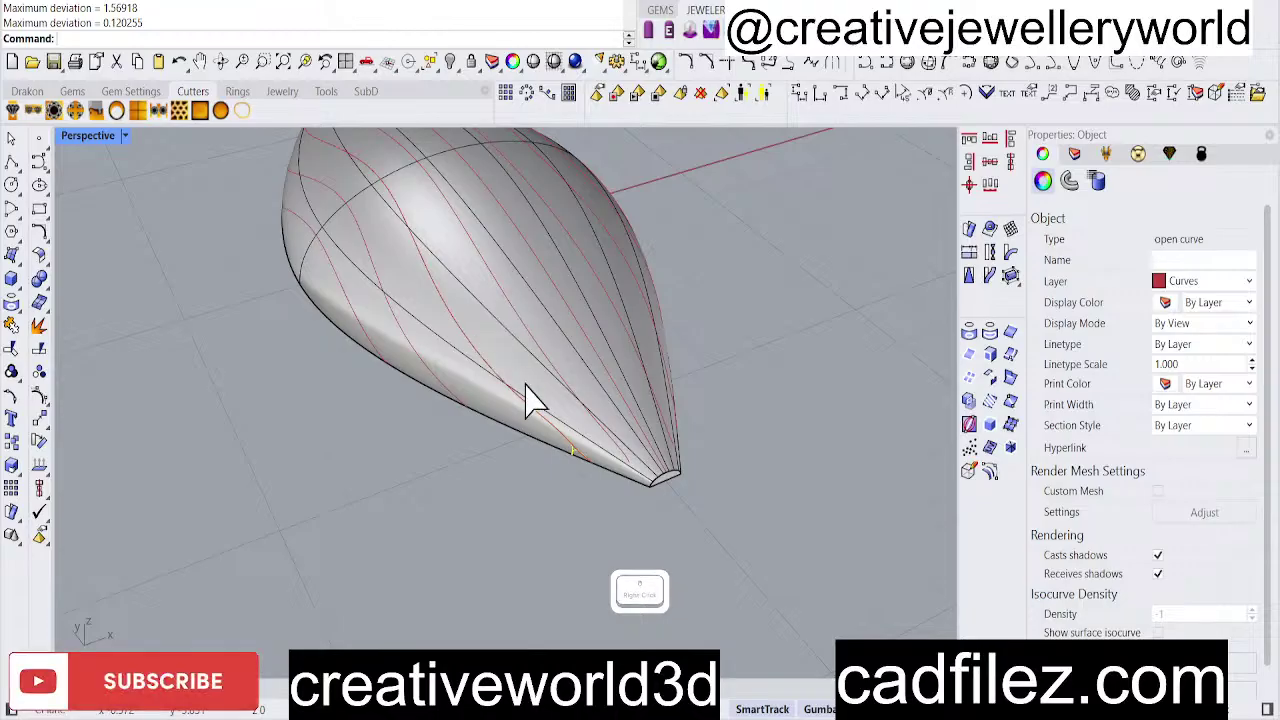
pyautogui.click(687, 421)
pyautogui.click(474, 504)
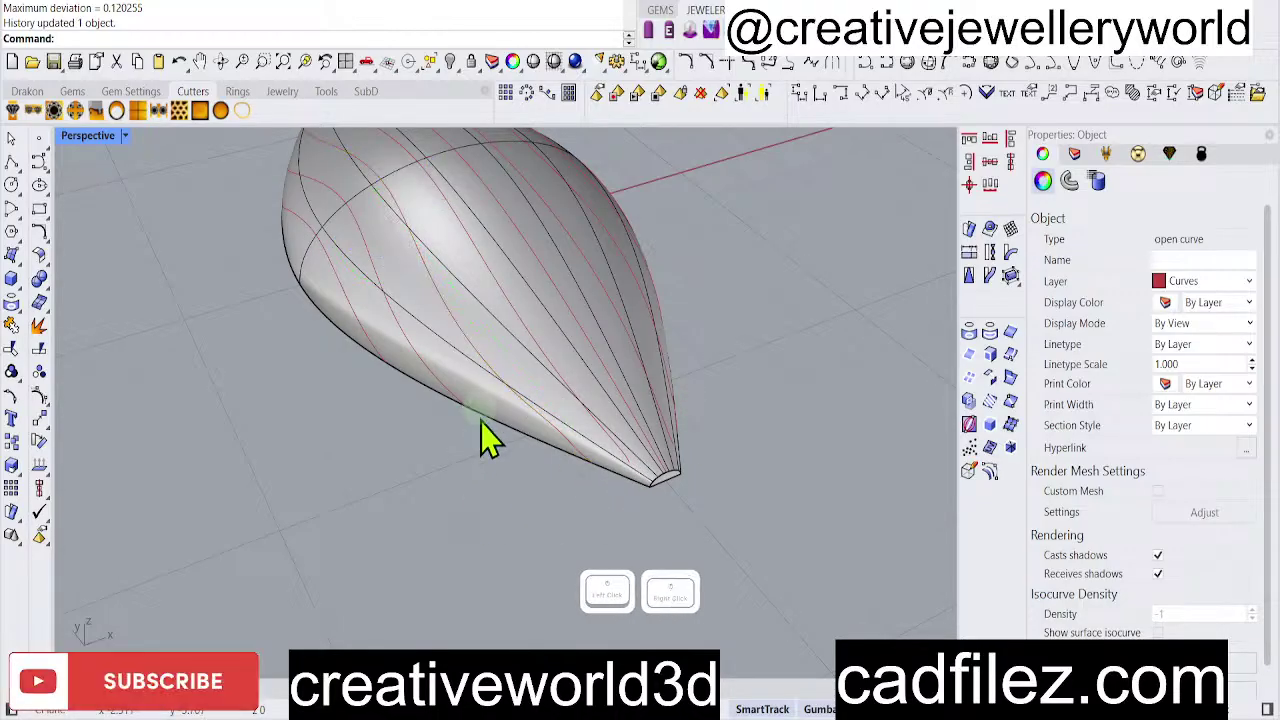
# Select the rebuilt curve and its mirrored copy and pull both onto the dome surface, deleting the input curves.
pyautogui.moveTo(480, 434); pyautogui.dragTo(460, 432, button='right')
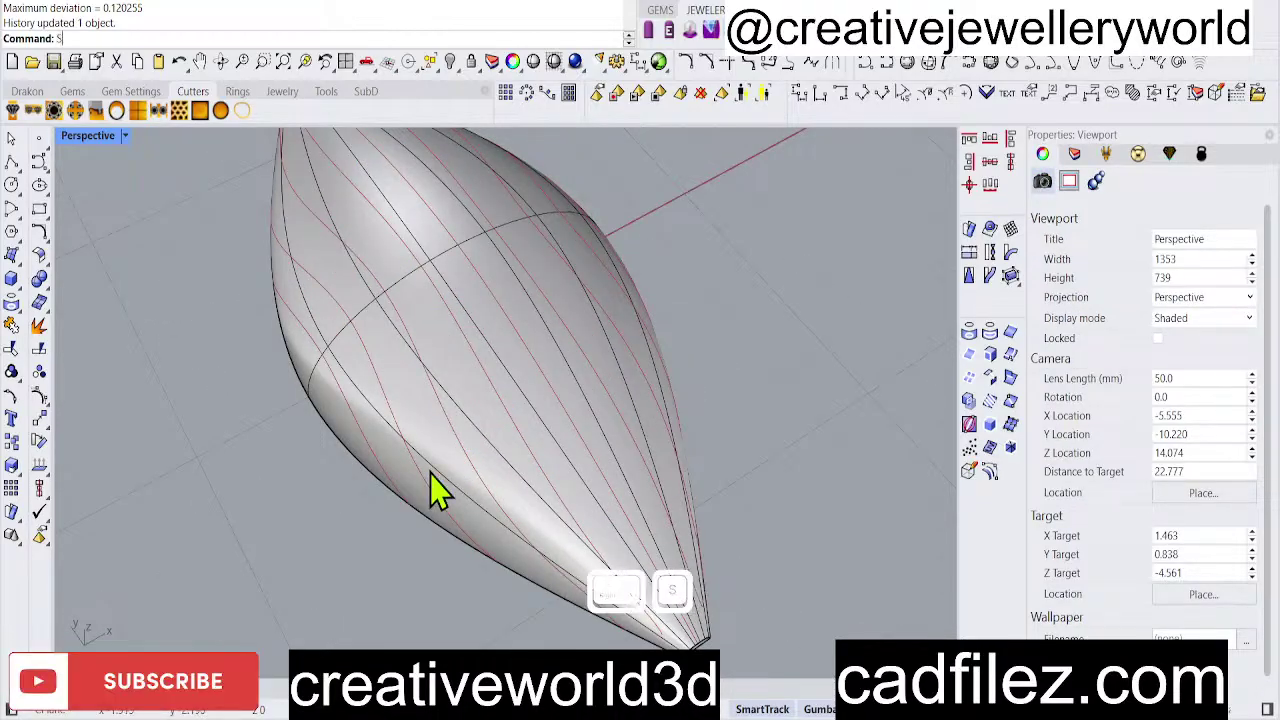
pyautogui.write('elL')
pyautogui.press('Return')
pyautogui.moveTo(528, 491); pyautogui.dragTo(517, 470, button='right')
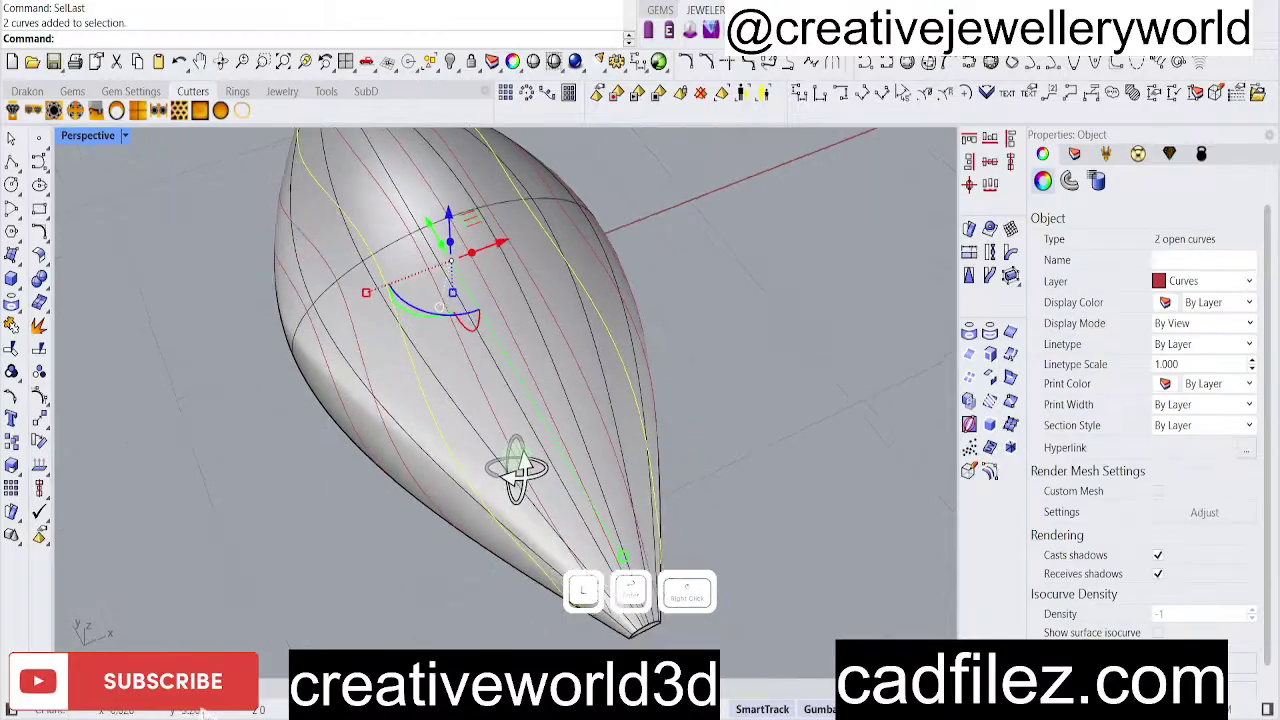
pyautogui.click(20, 322)
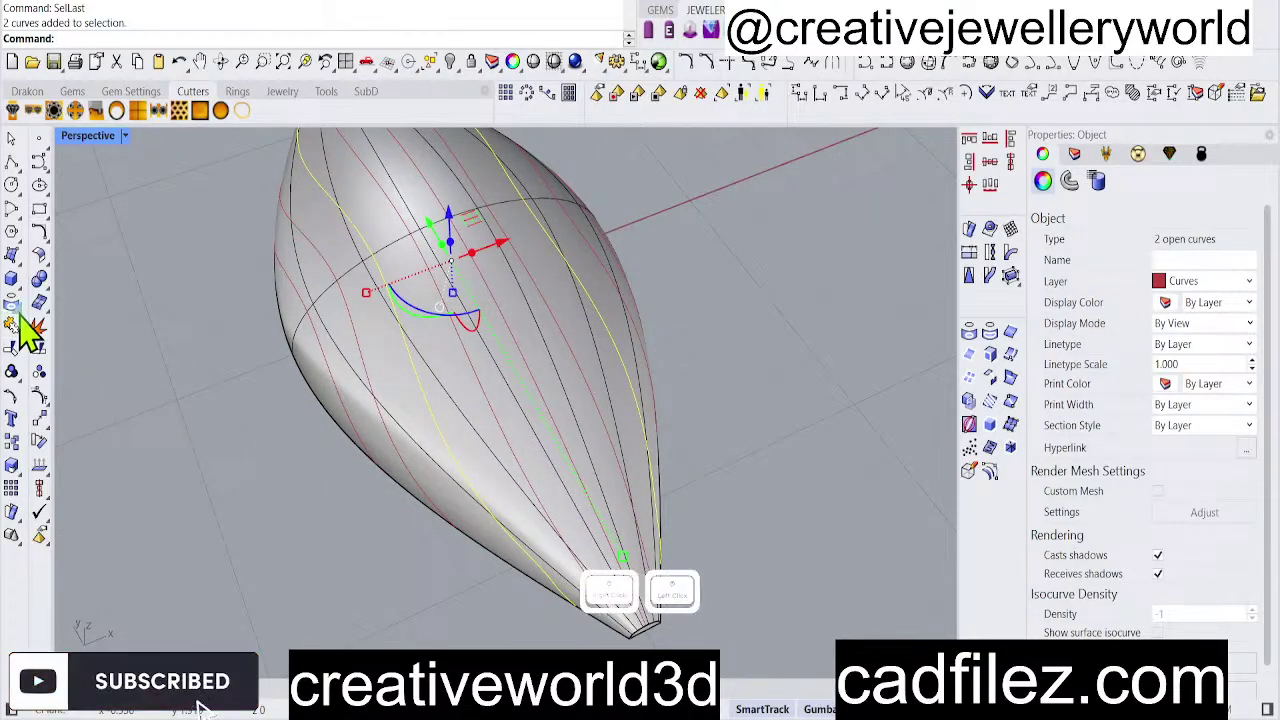
pyautogui.click(39, 325)
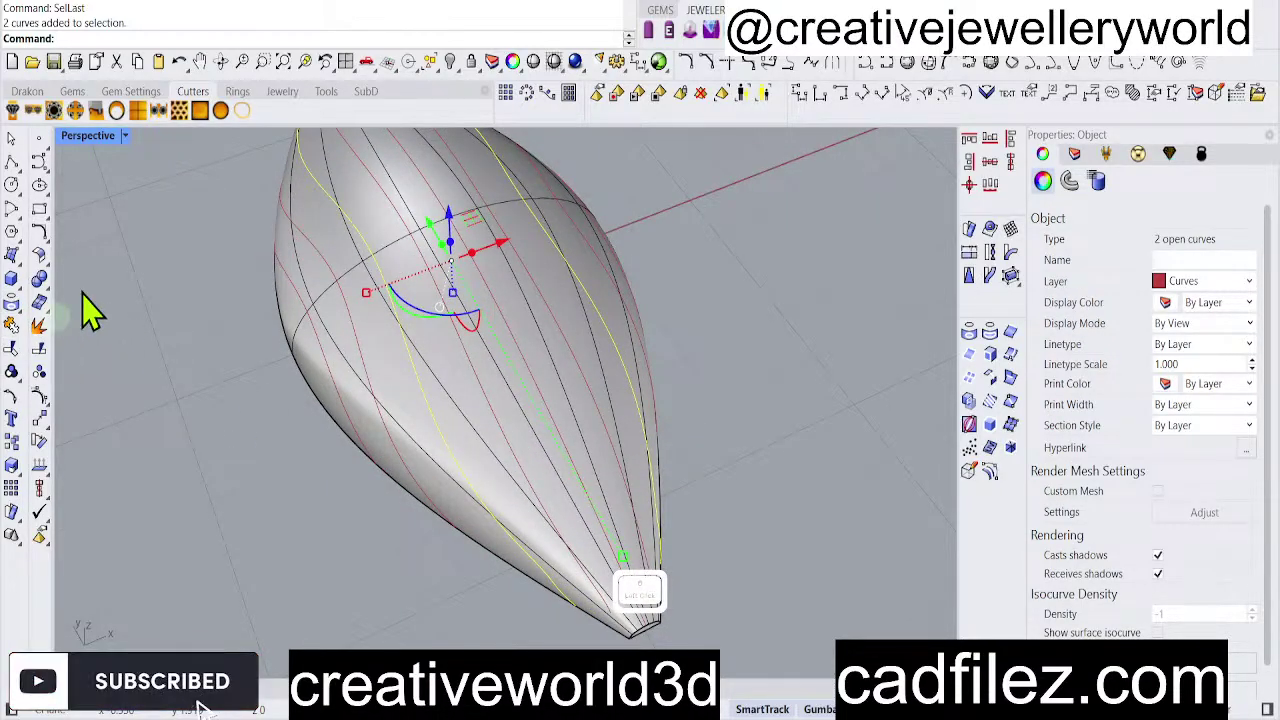
pyautogui.doubleClick(88, 135)
pyautogui.scroll(5, 280, 268)
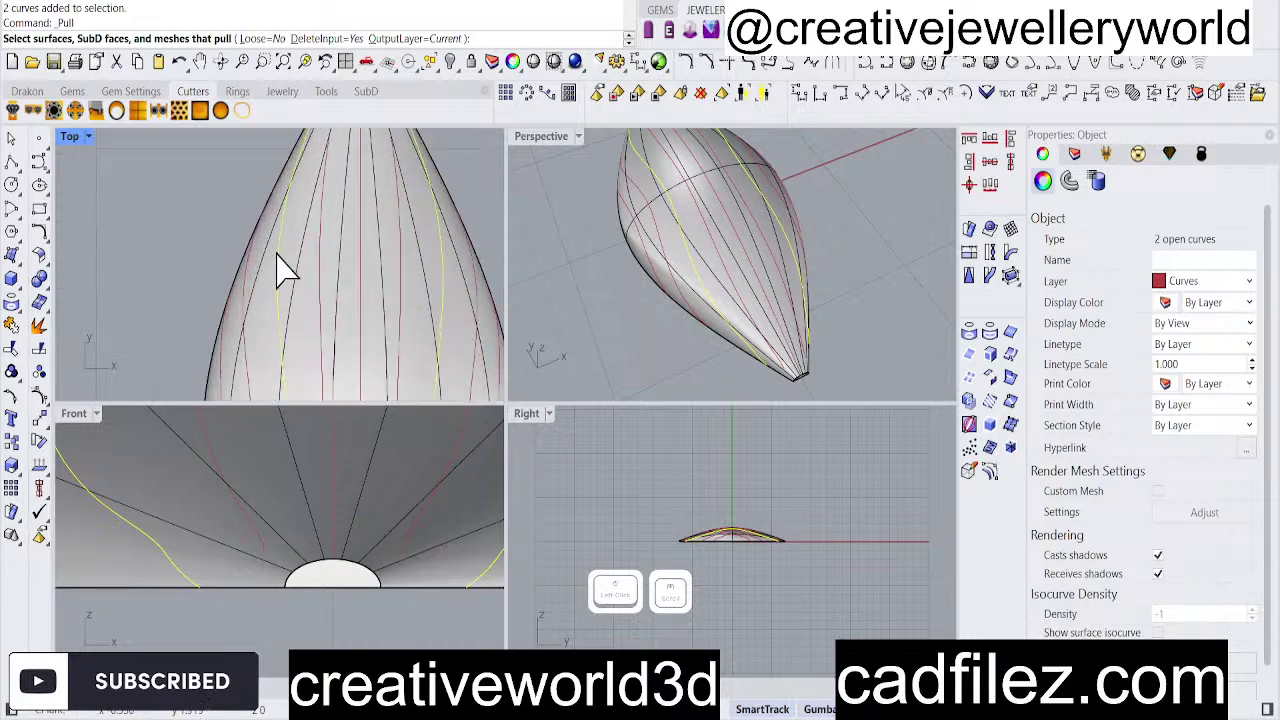
pyautogui.click(305, 282)
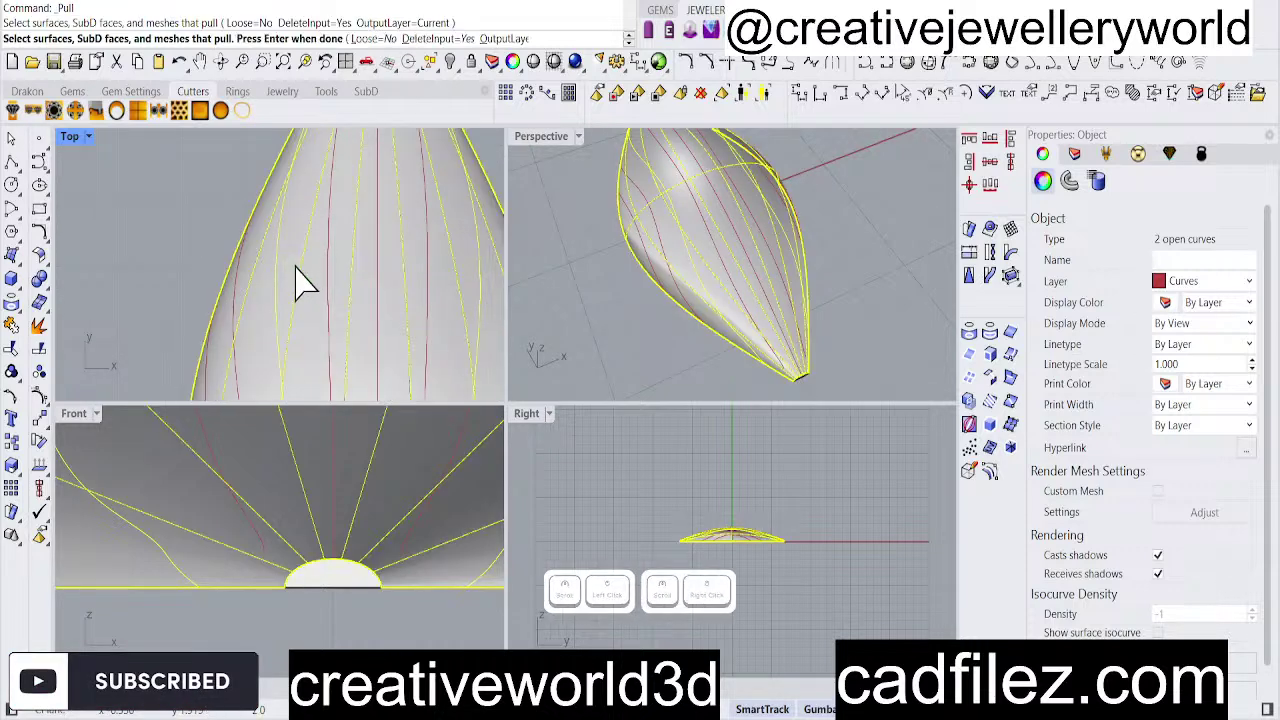
pyautogui.rightClick(295, 274)
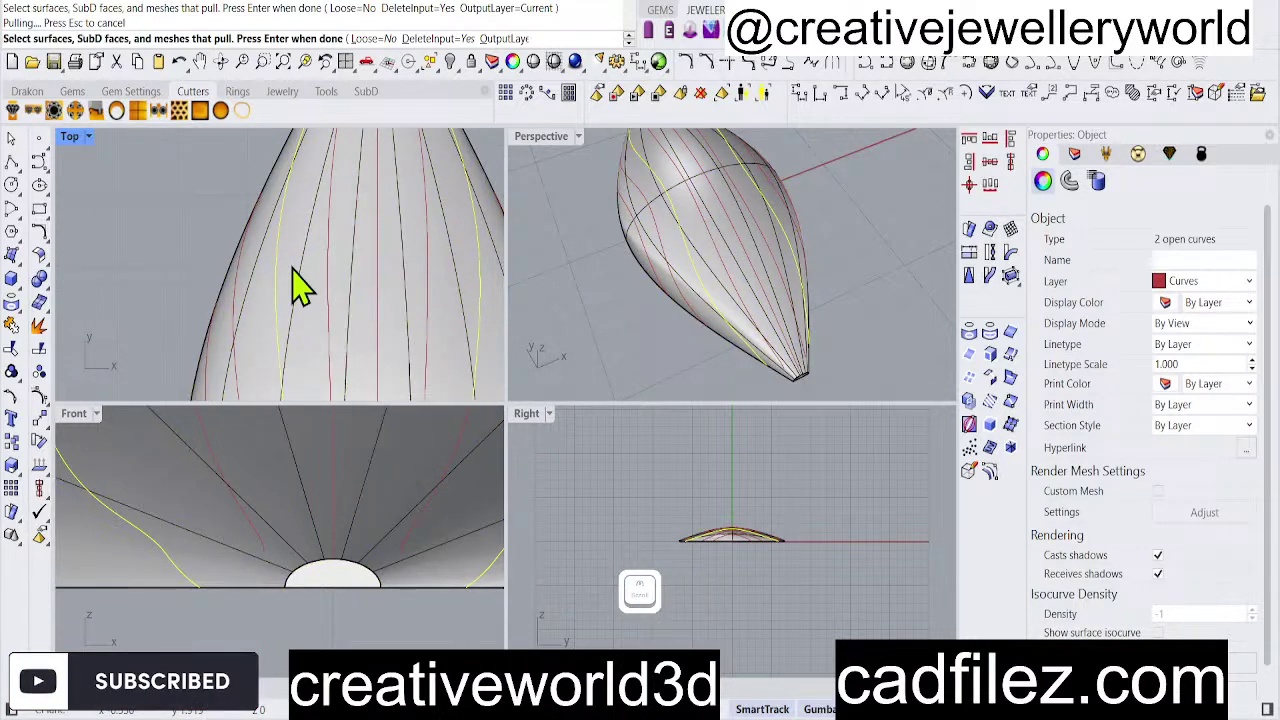
pyautogui.click(106, 277)
pyautogui.scroll(-3, 410, 290)
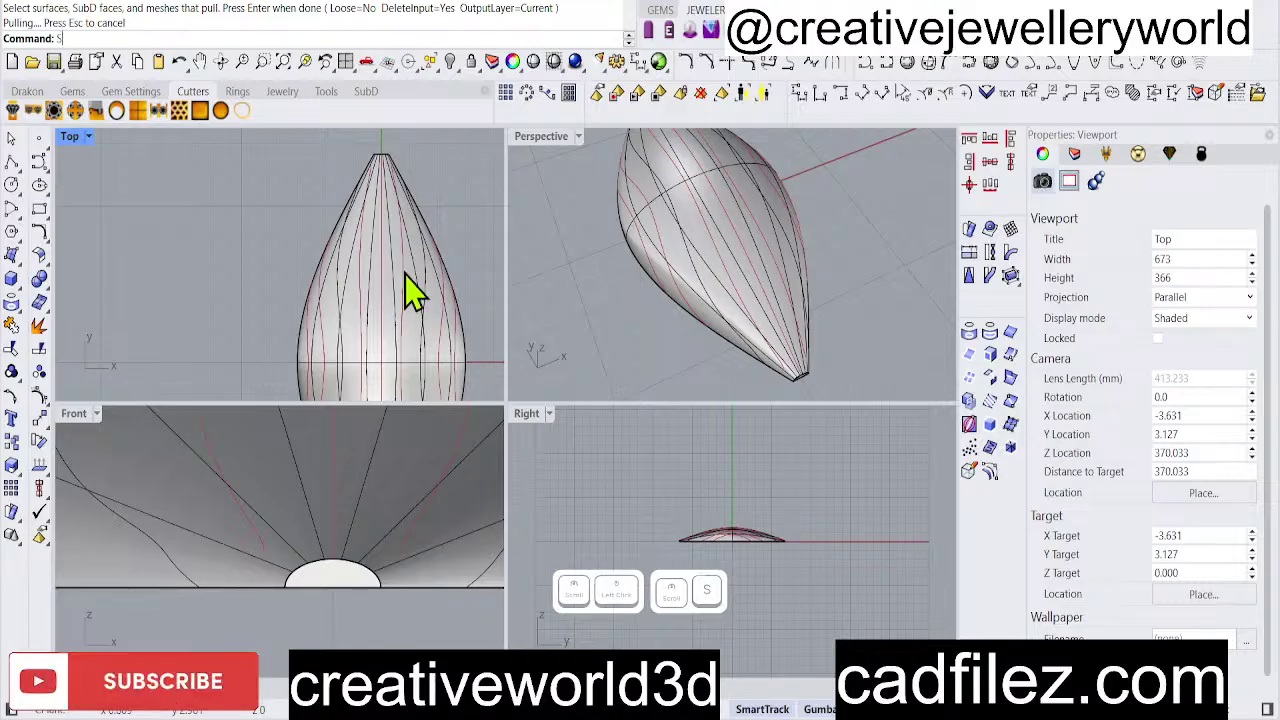
# Select the two newly pulled curves and group them.
pyautogui.write('sl')
pyautogui.press('Return')
pyautogui.scroll(-2, 363, 309)
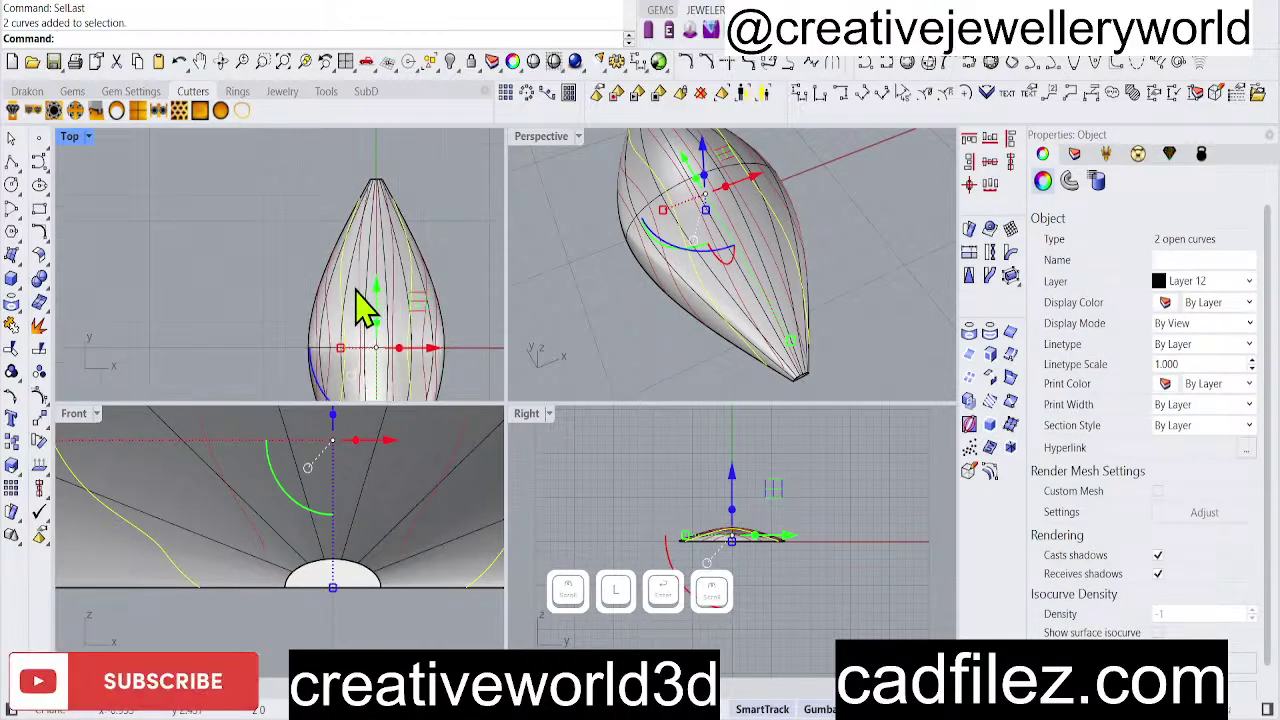
pyautogui.write('g')
pyautogui.rightClick(385, 303)
# Add the group of three offset curves on the leaf's left half to the pulled curves and group them all.
pyautogui.scroll(5, 375, 290)
pyautogui.keyDown('shift'); pyautogui.click(296, 334); pyautogui.keyUp('shift')
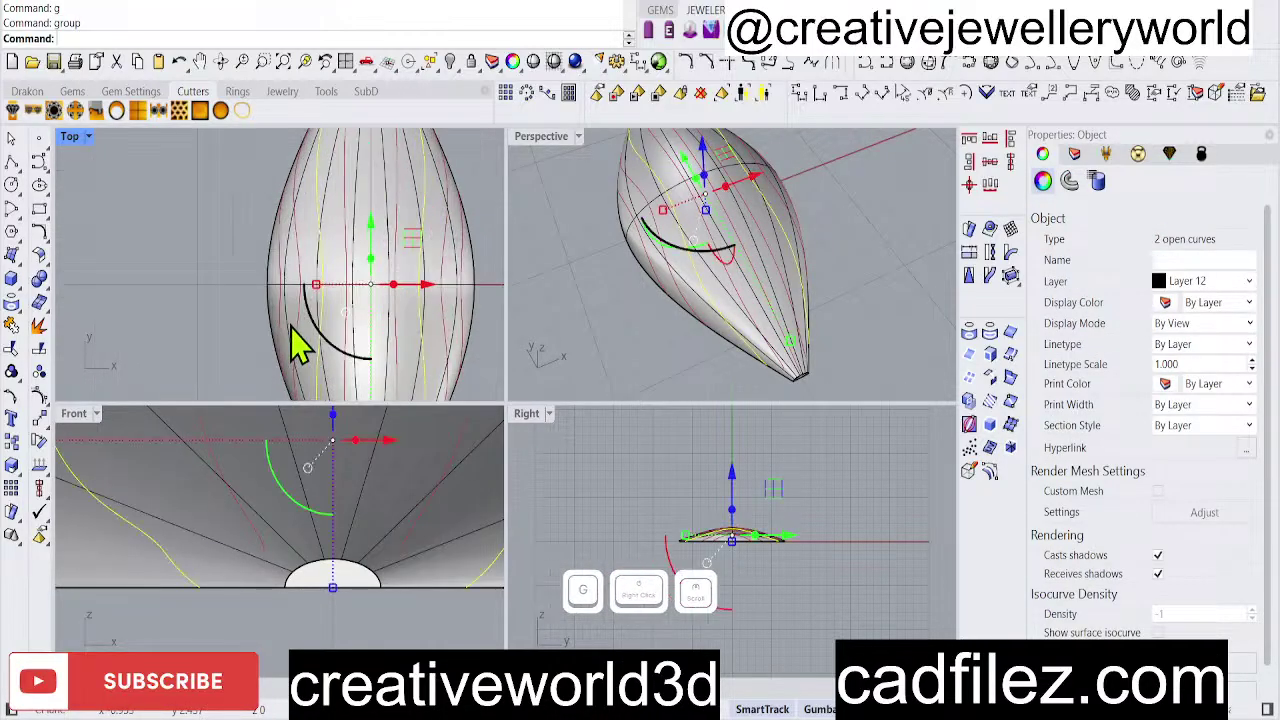
pyautogui.scroll(1, 311, 345)
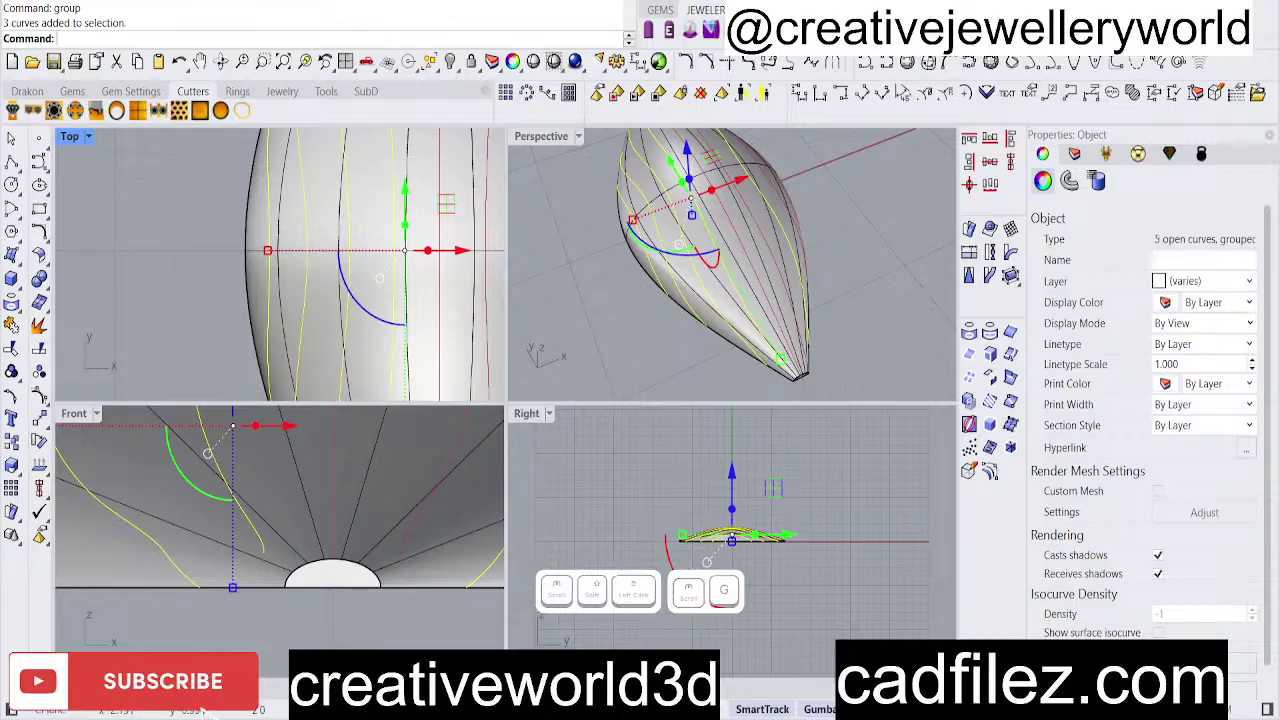
pyautogui.rightClick(220, 330)
pyautogui.scroll(-1, 271, 268)
pyautogui.click(271, 268)
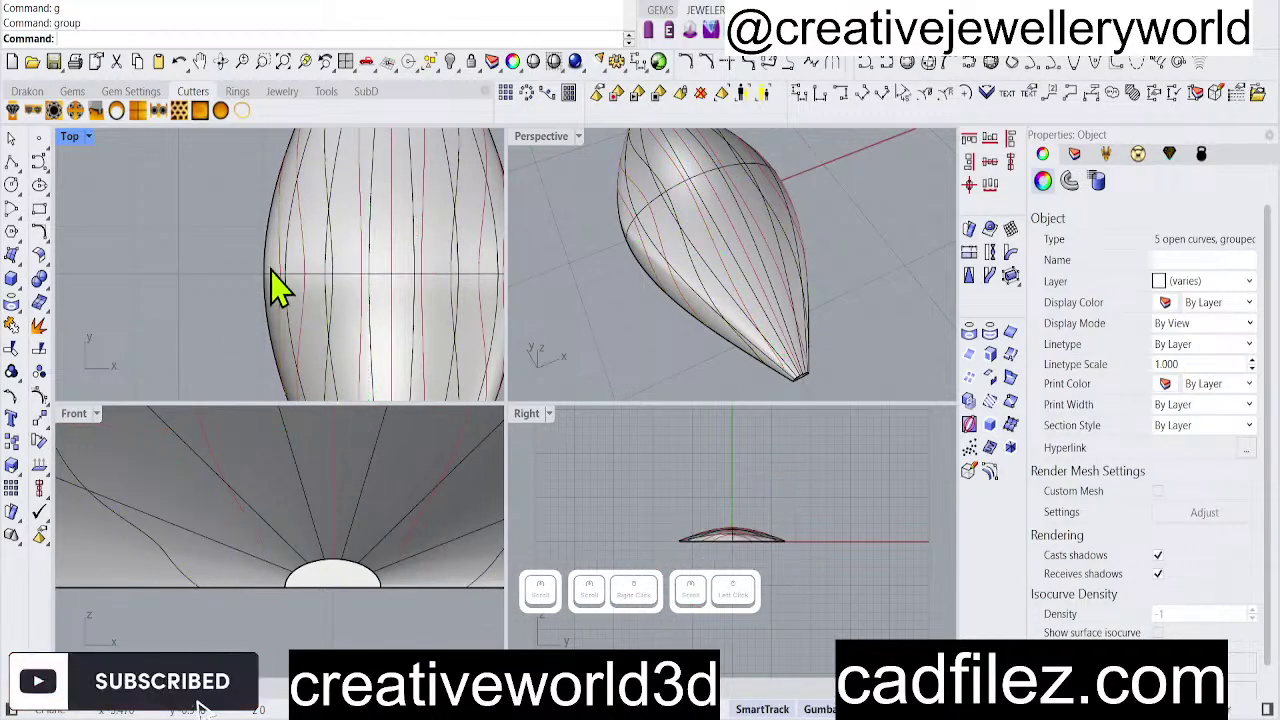
# Examine the curve ends near the leaf's lower tip in the Top view and check the group on the right half.
pyautogui.scroll(-3, 400, 371)
pyautogui.scroll(4, 343, 343)
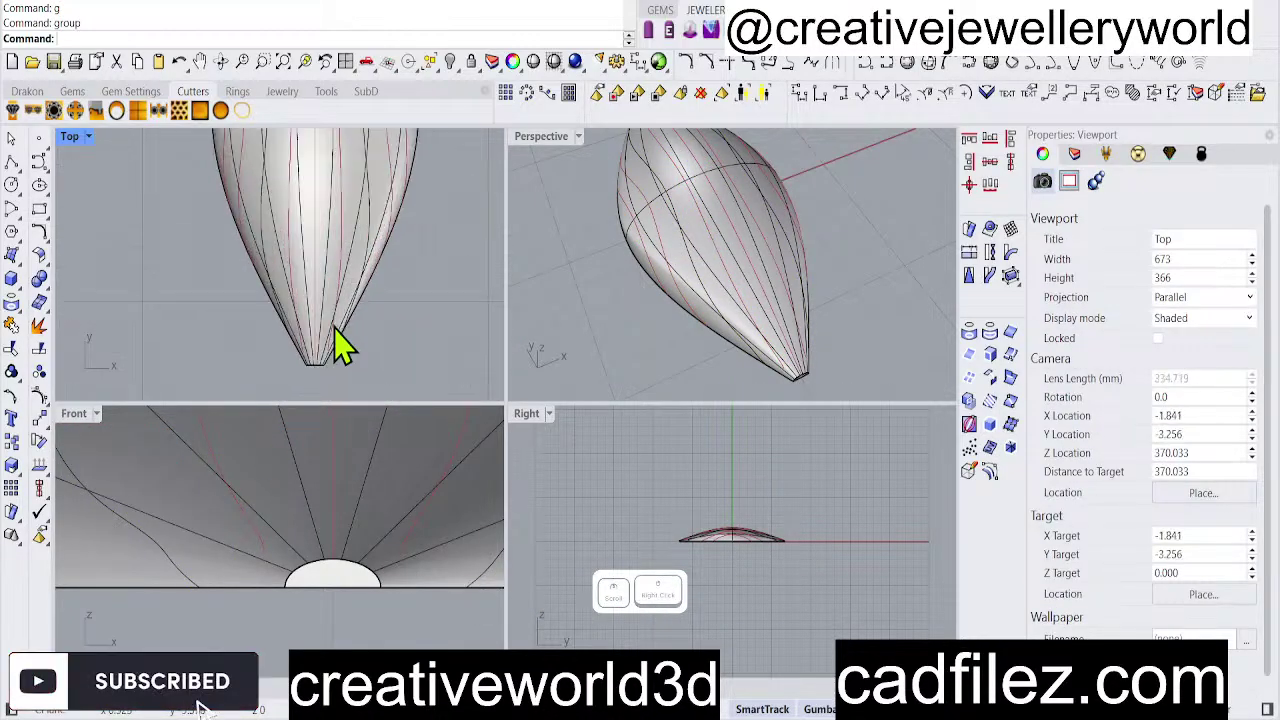
pyautogui.moveTo(343, 343); pyautogui.dragTo(340, 355, button='right')
pyautogui.click(381, 363)
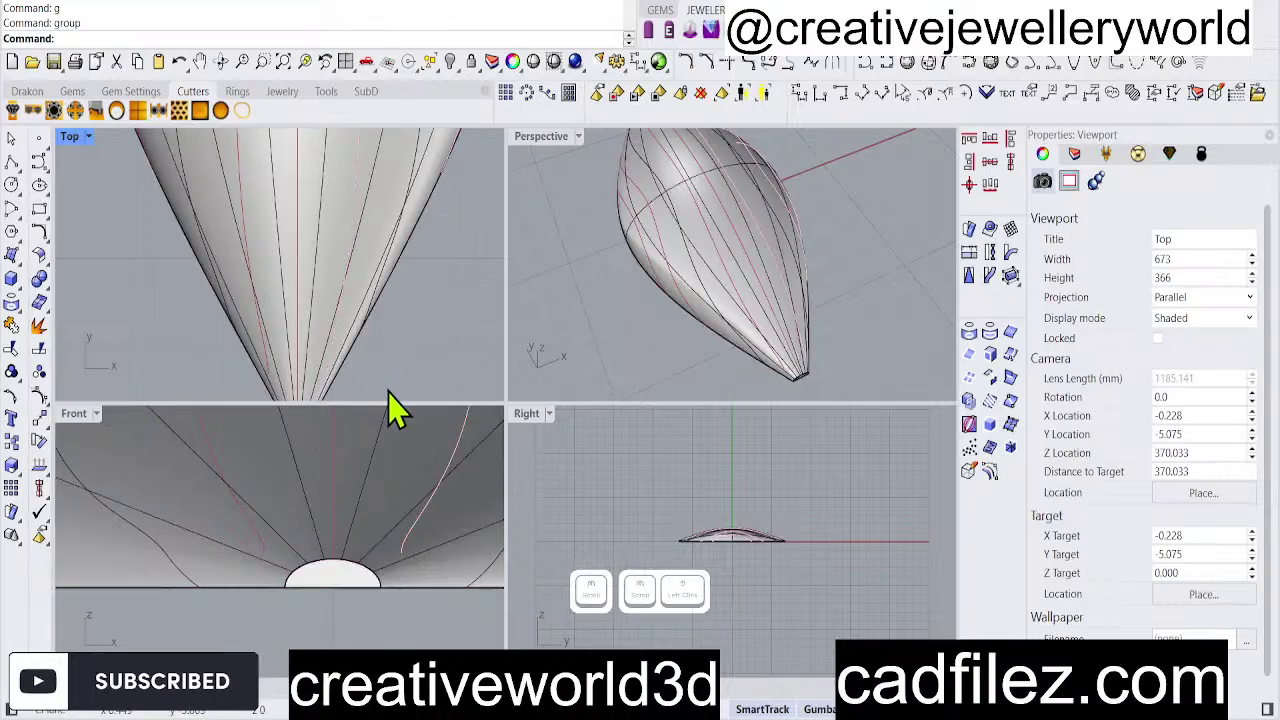
pyautogui.click(272, 278)
pyautogui.scroll(-1, 300, 325)
pyautogui.click(314, 349)
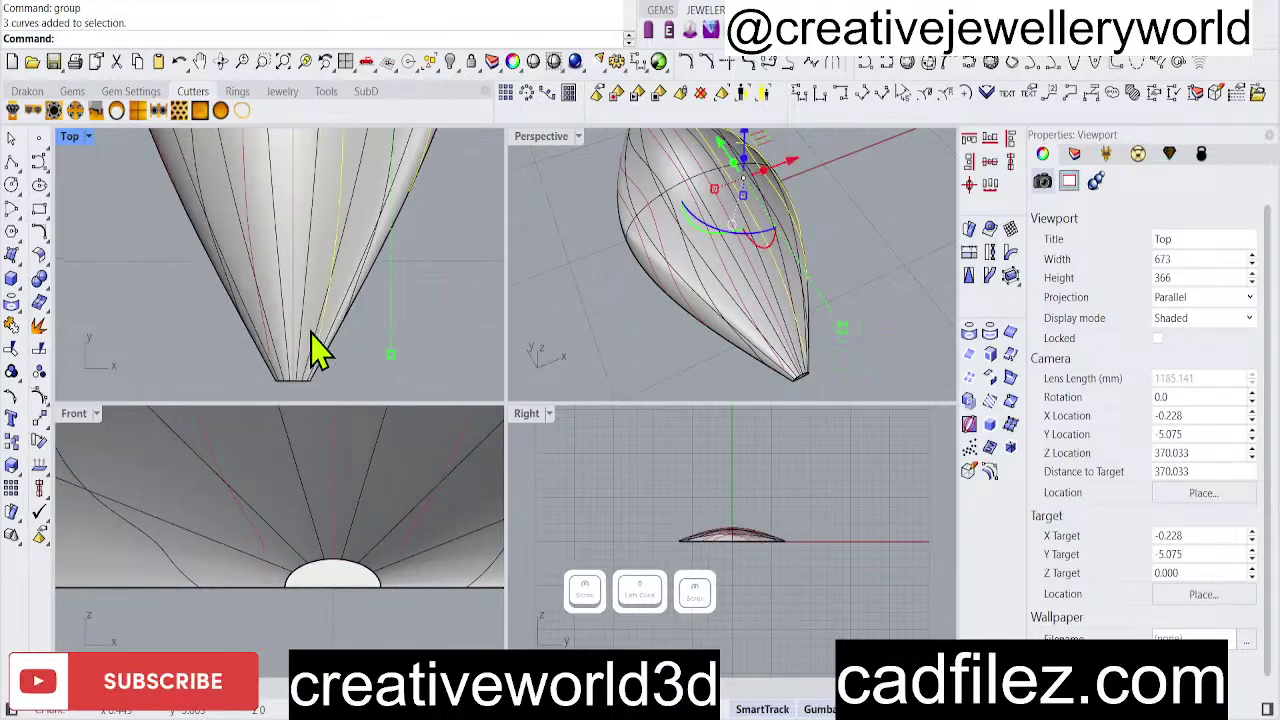
pyautogui.click(440, 348)
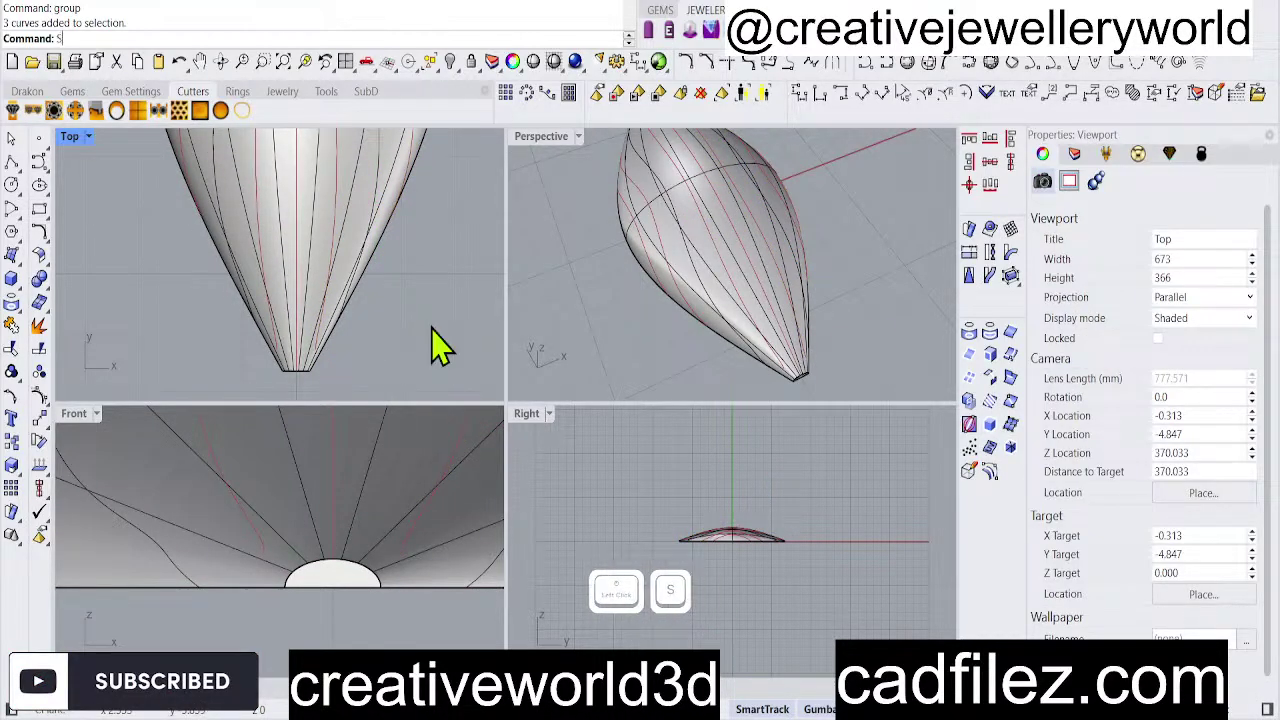
# Select the last group, add the centre ridge curve and the three curves on the right half, and group them all.
pyautogui.write('l')
pyautogui.press('Return')
pyautogui.keyDown('shift'); pyautogui.click(299, 235); pyautogui.keyUp('shift')
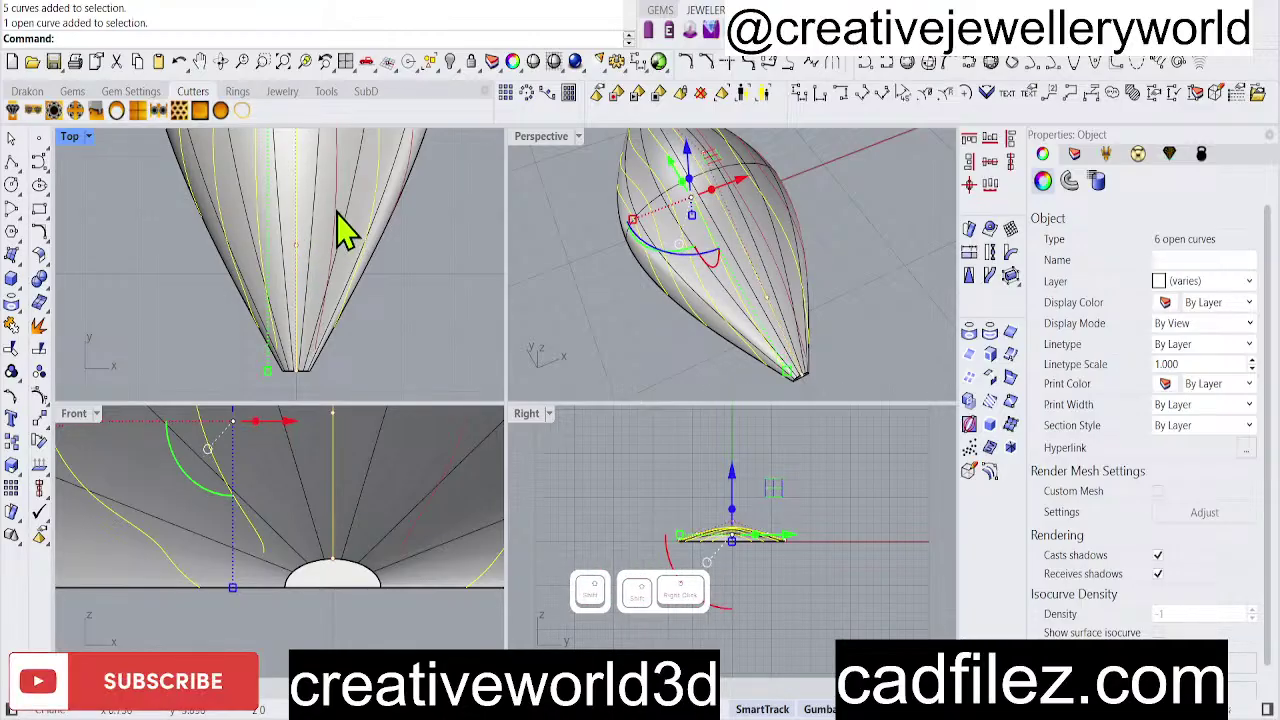
pyautogui.keyDown('shift'); pyautogui.click(337, 215); pyautogui.keyUp('shift')
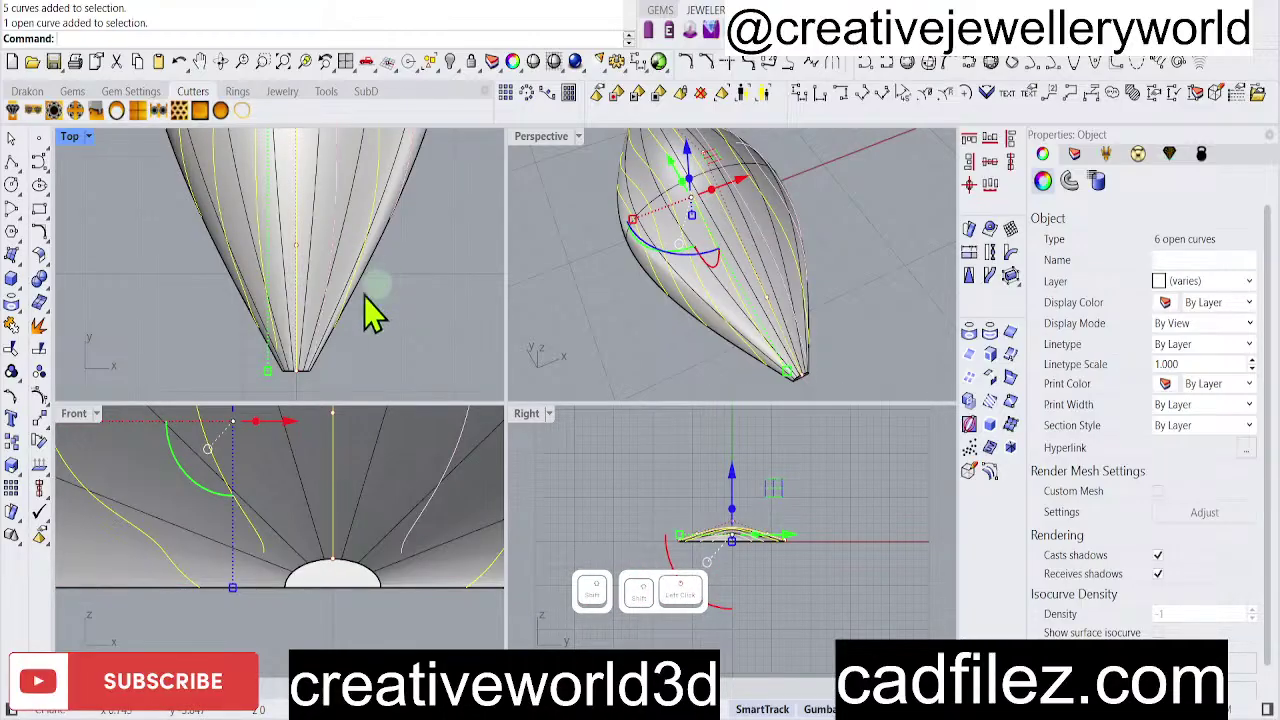
pyautogui.keyDown('shift'); pyautogui.moveTo(345, 352); pyautogui.dragTo(328, 287); pyautogui.keyUp('shift')
pyautogui.scroll(-3, 328, 287)
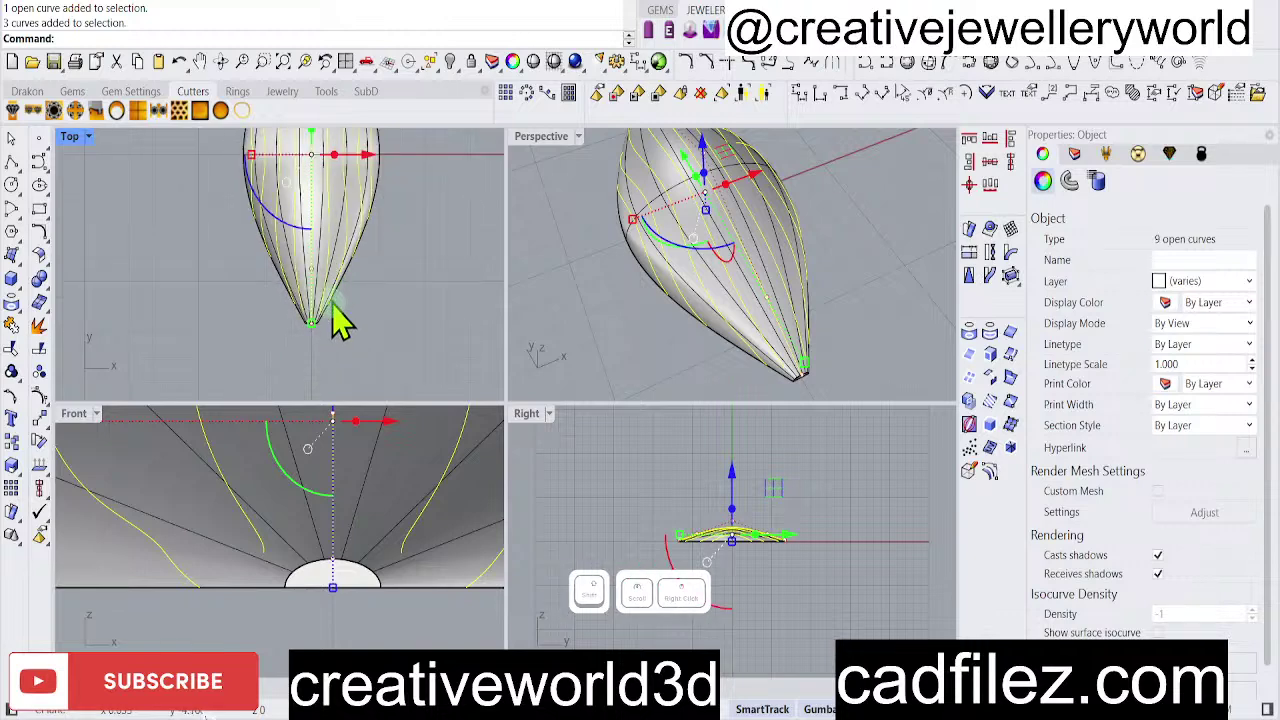
pyautogui.scroll(-2, 340, 320)
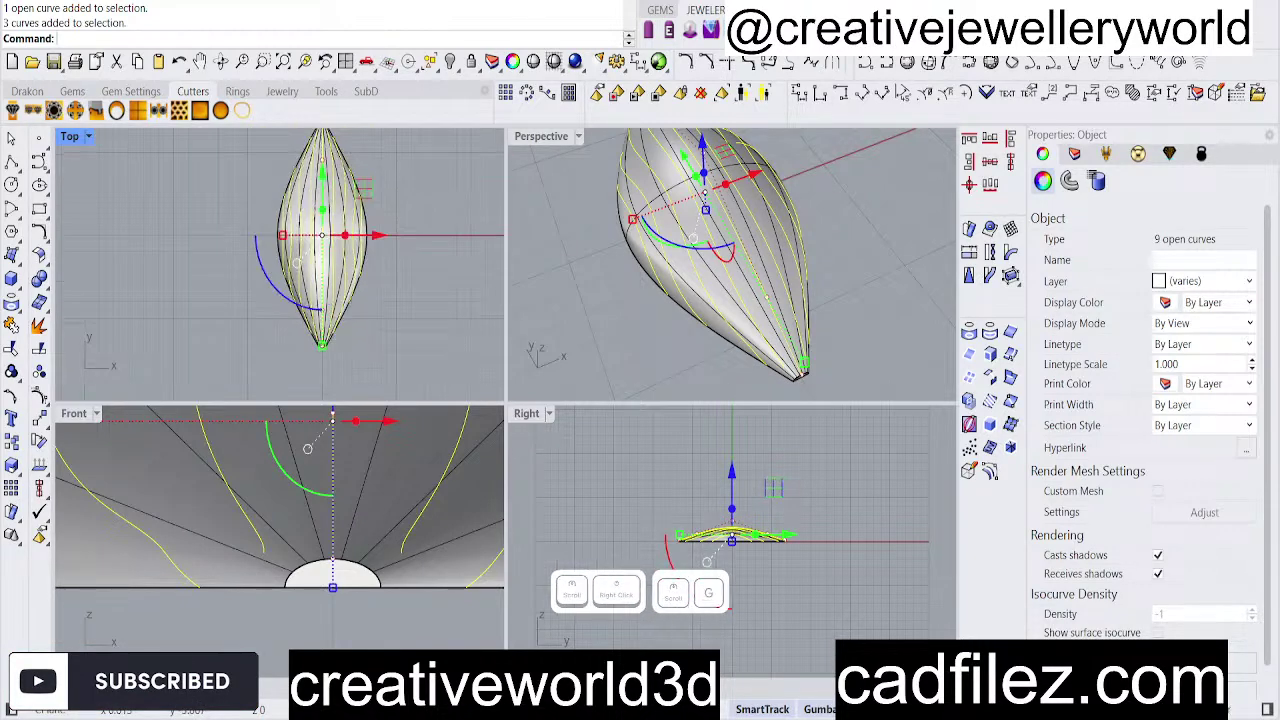
pyautogui.click(410, 335)
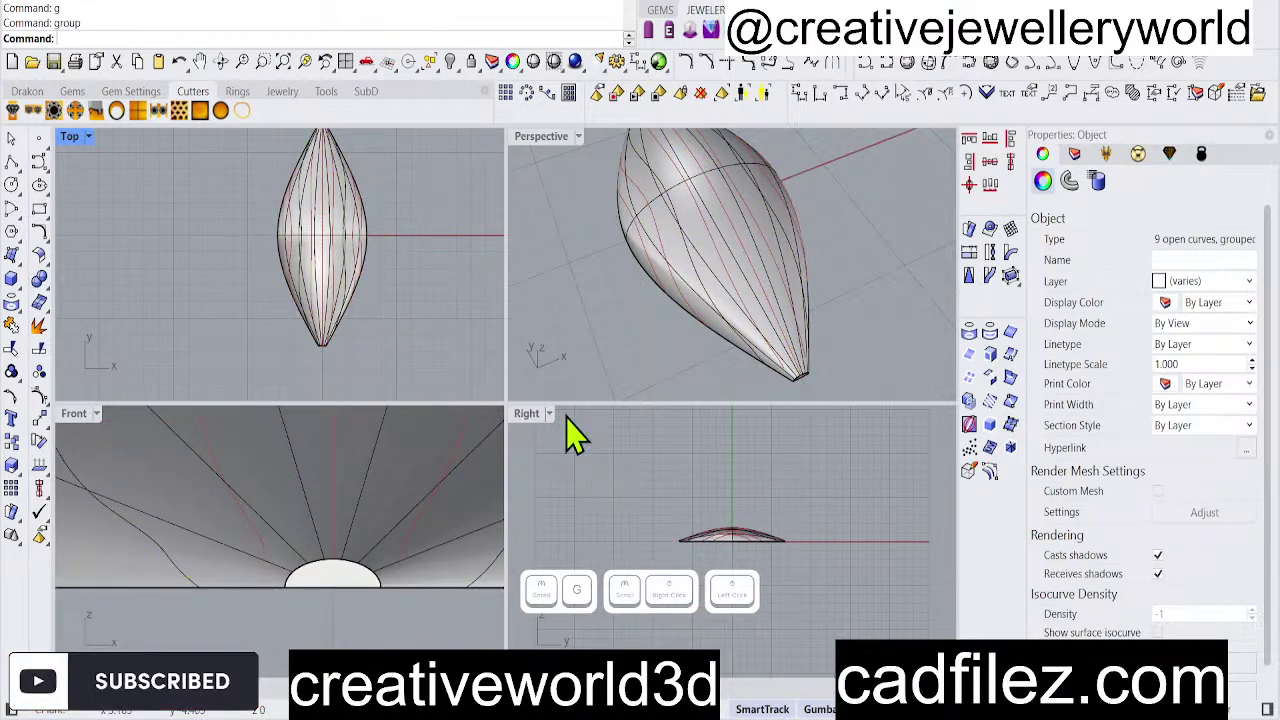
# Set the Front and Top viewports to Wireframe display mode.
pyautogui.click(337, 562)
pyautogui.click(279, 401)
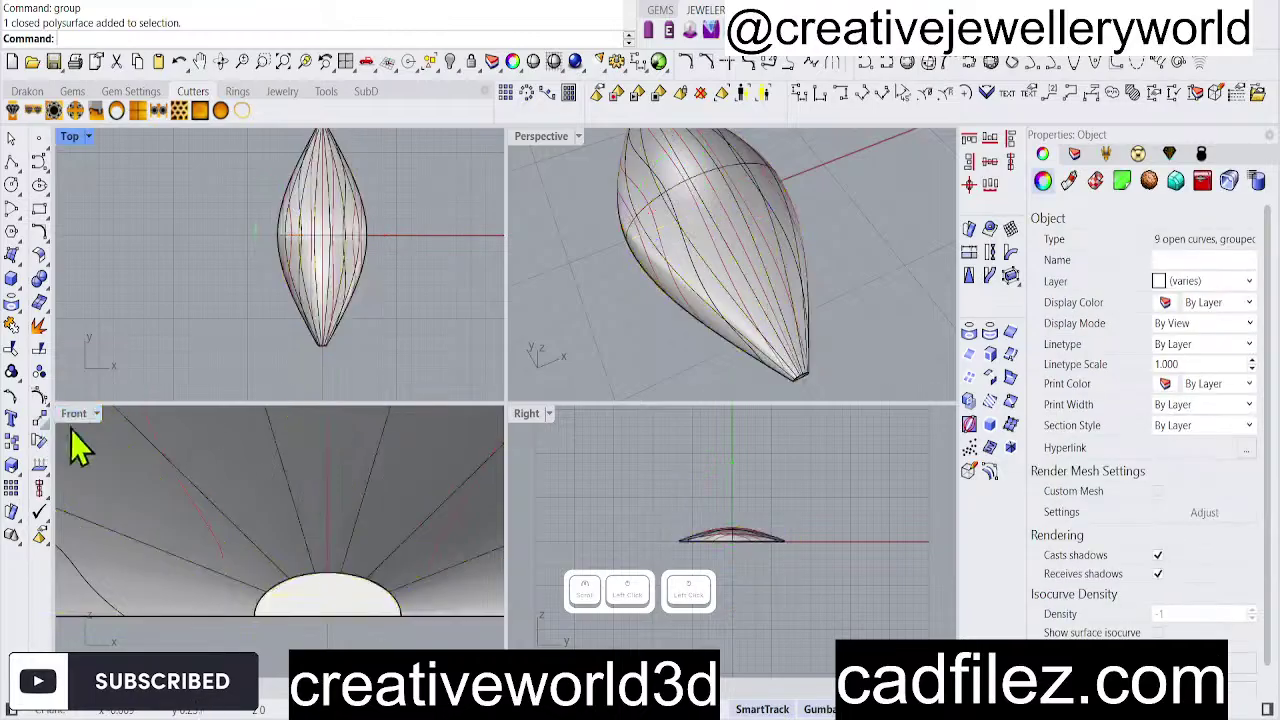
pyautogui.click(157, 38)
pyautogui.rightClick(434, 349)
pyautogui.click(437, 323)
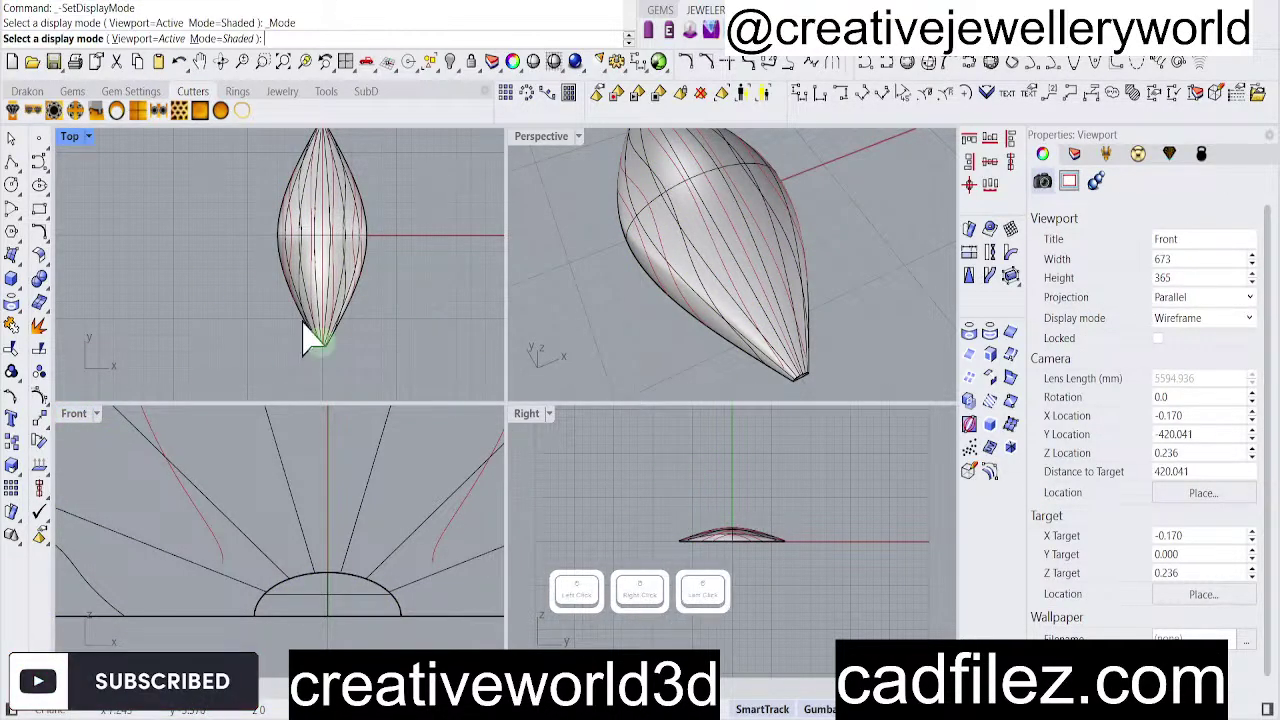
pyautogui.scroll(12, 333, 290)
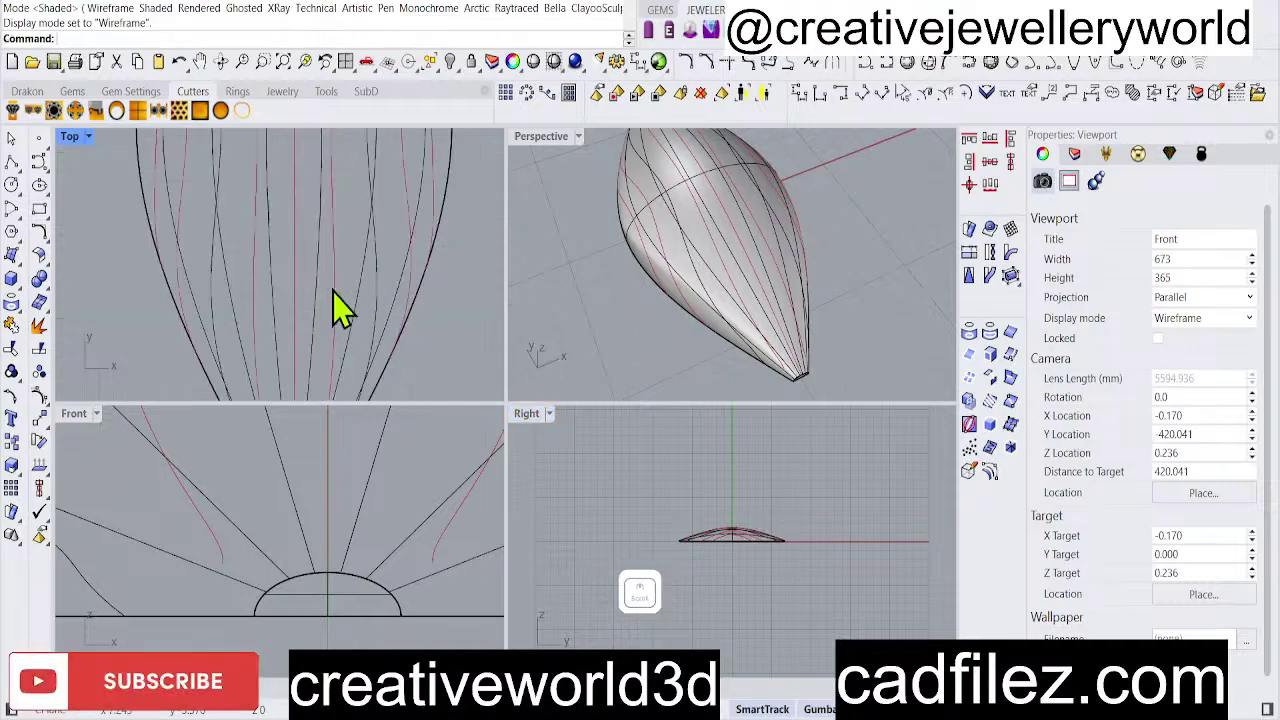
# Remove the centre ridge curve from the group of nine curves with the RemoveFromGroup command at the leaf's lower tip.
pyautogui.click(335, 292)
pyautogui.scroll(-8, 334, 298)
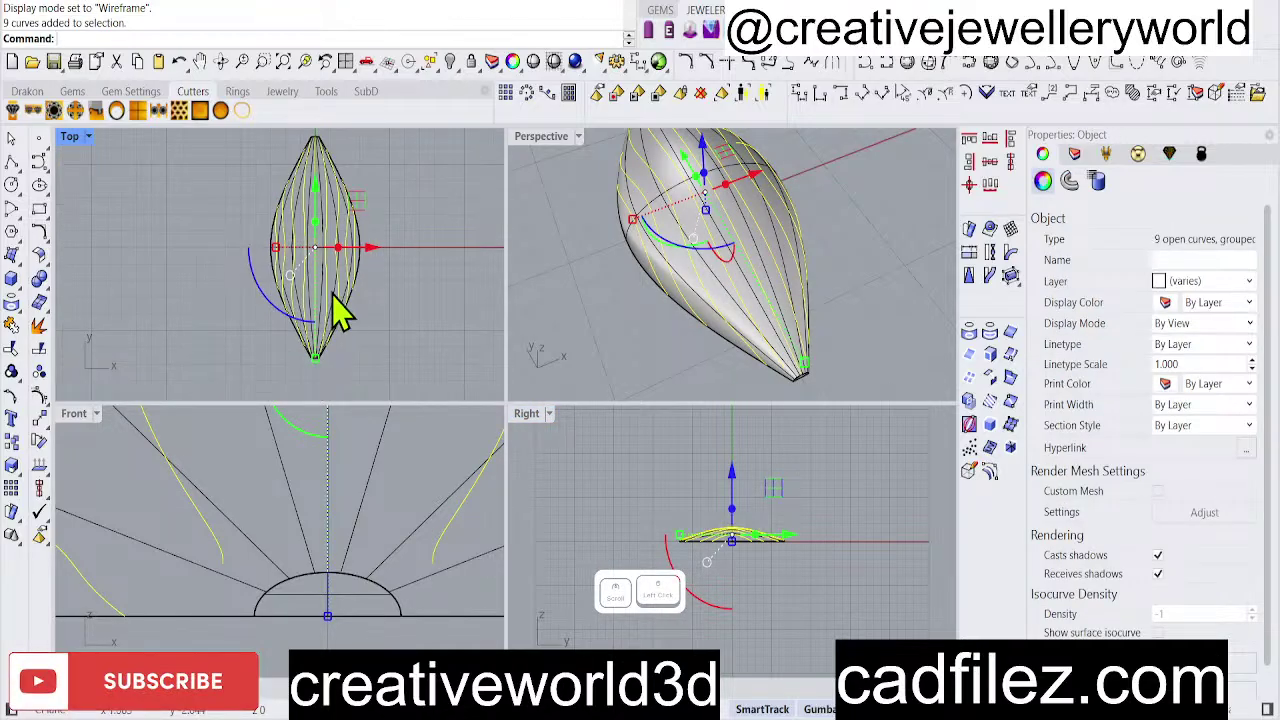
pyautogui.moveTo(314, 360); pyautogui.dragTo(323, 343, button='right')
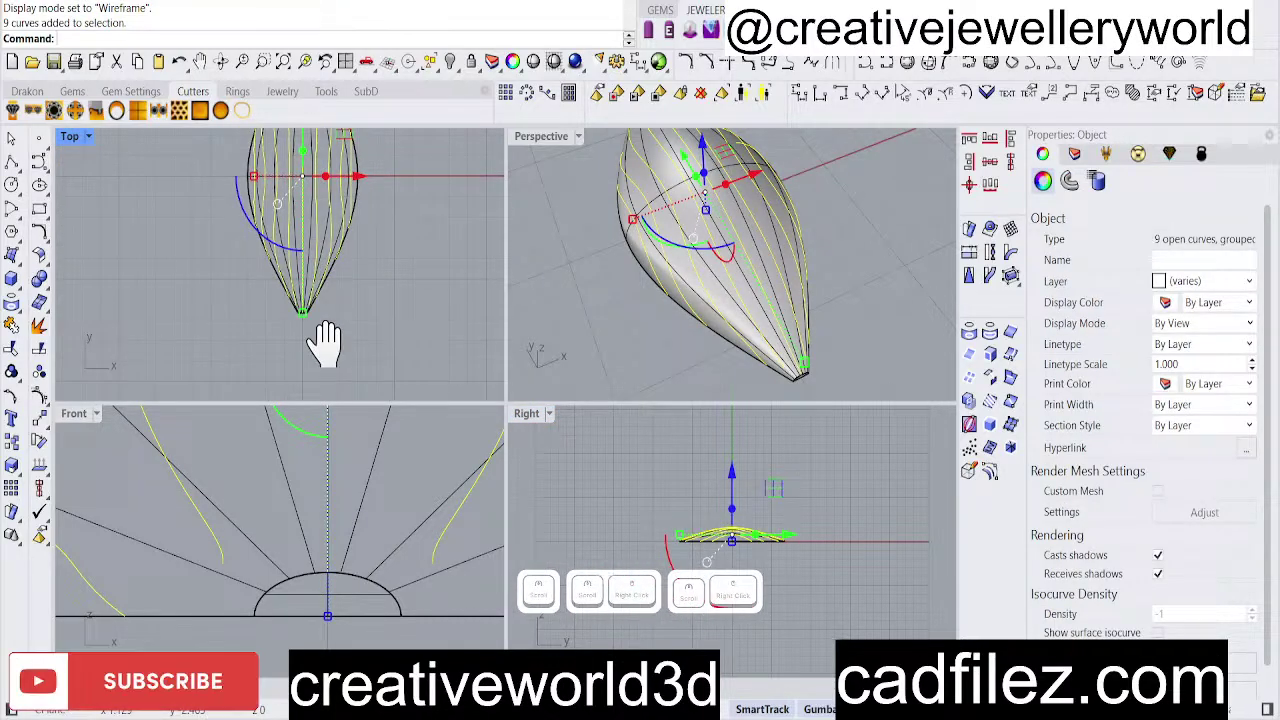
pyautogui.doubleClick(69, 136)
pyautogui.scroll(6, 480, 445)
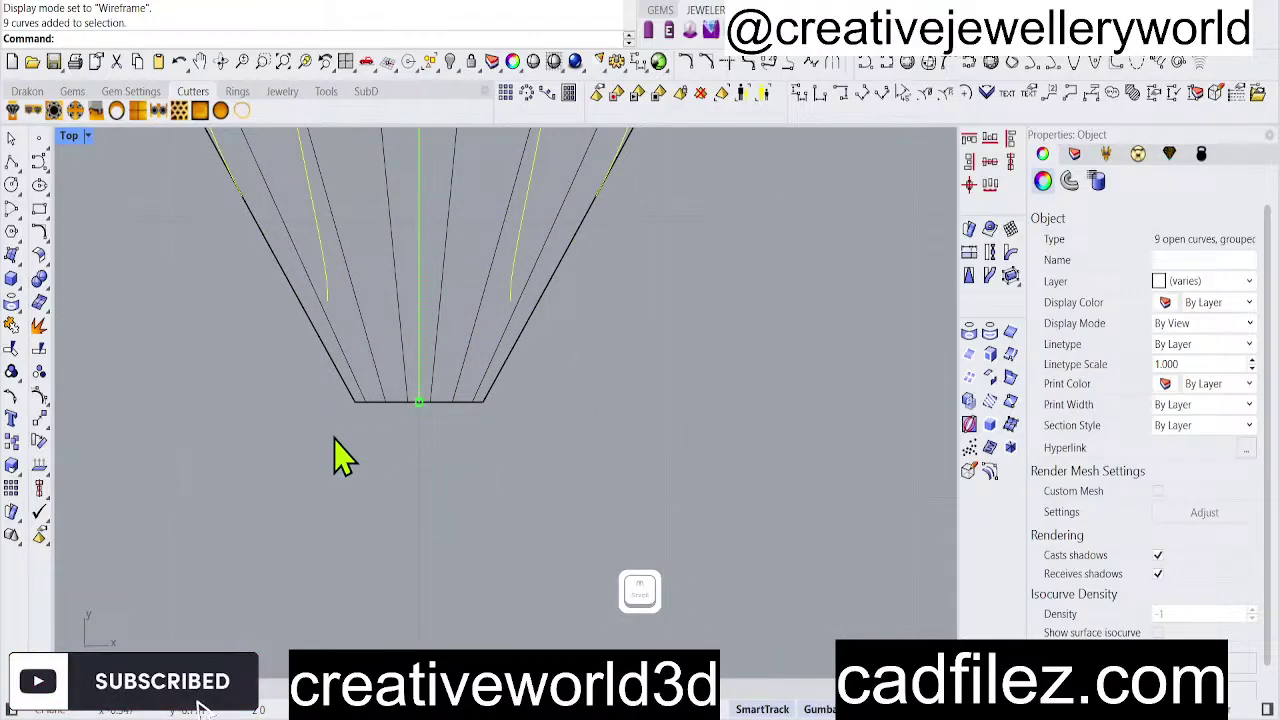
pyautogui.click(416, 400)
pyautogui.scroll(-1, 414, 394)
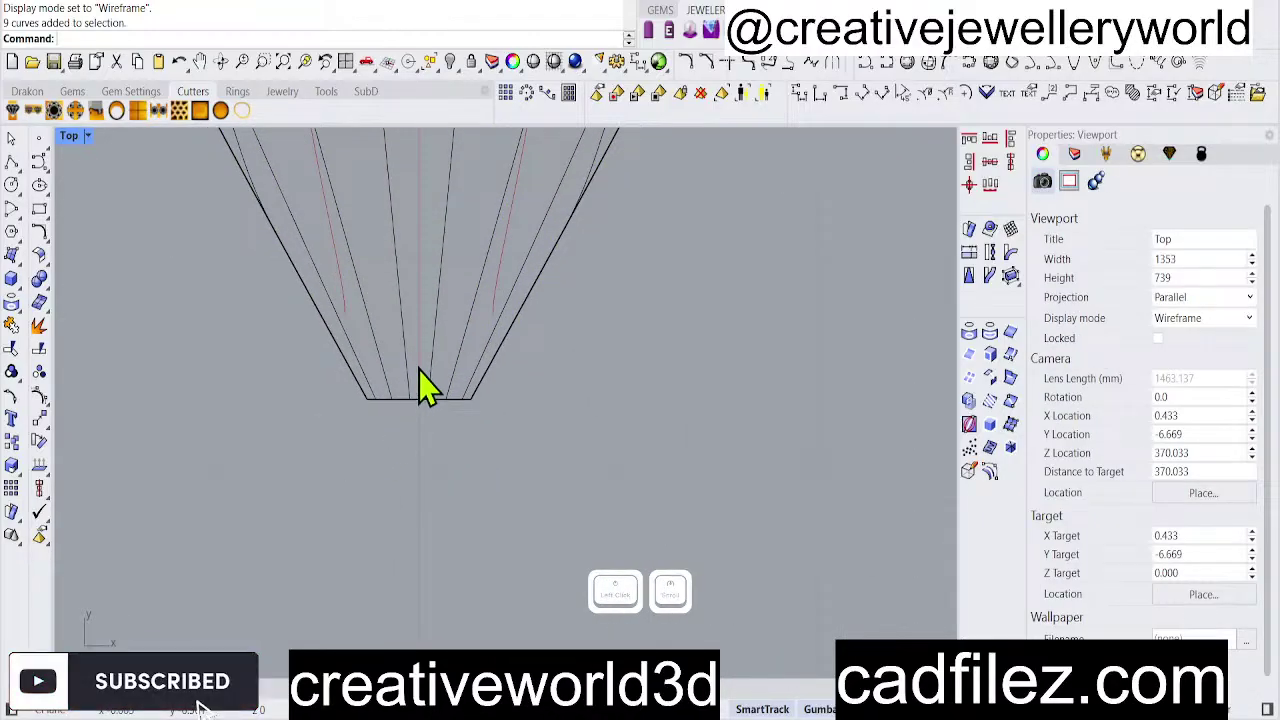
pyautogui.write('rg')
pyautogui.rightClick(428, 375)
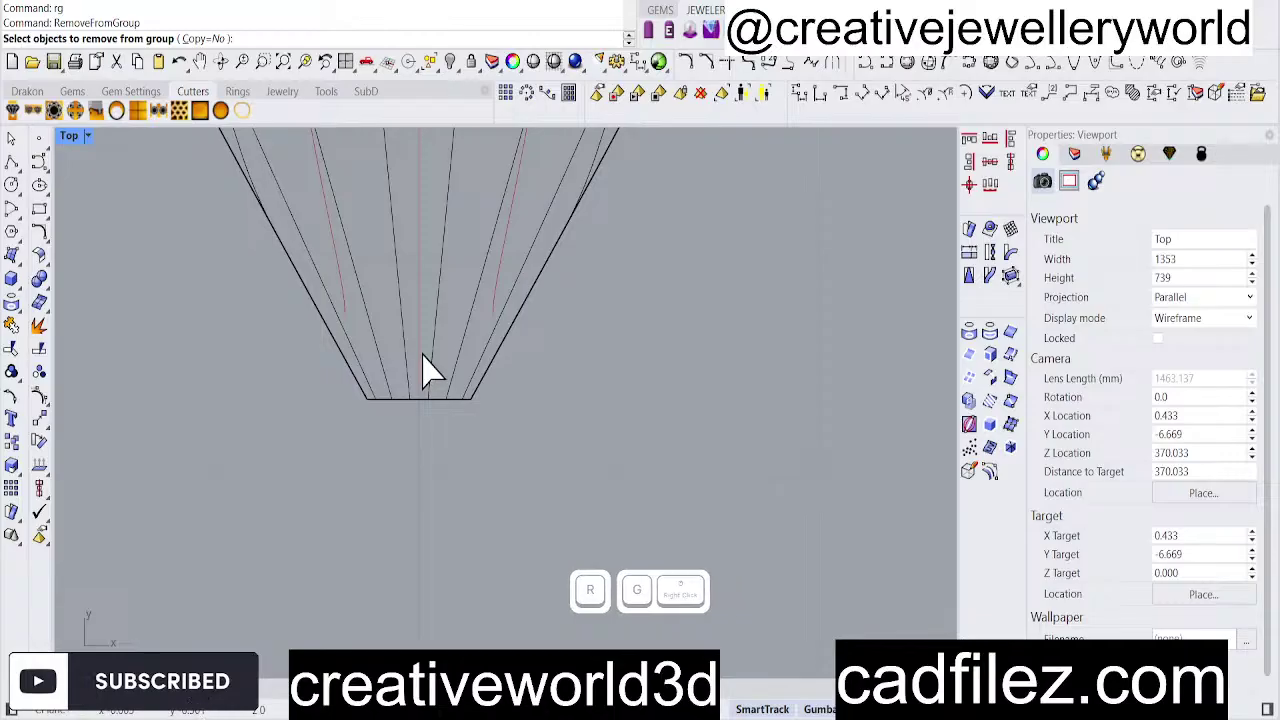
pyautogui.click(420, 360)
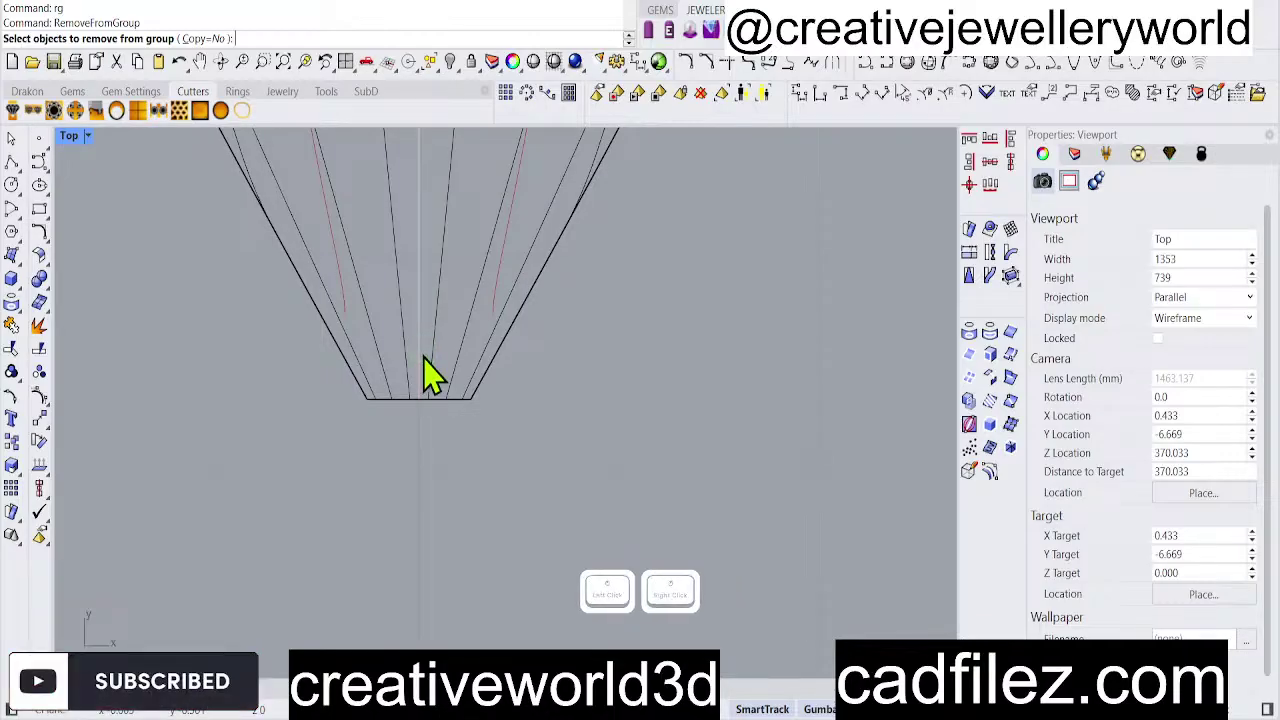
pyautogui.rightClick(425, 372)
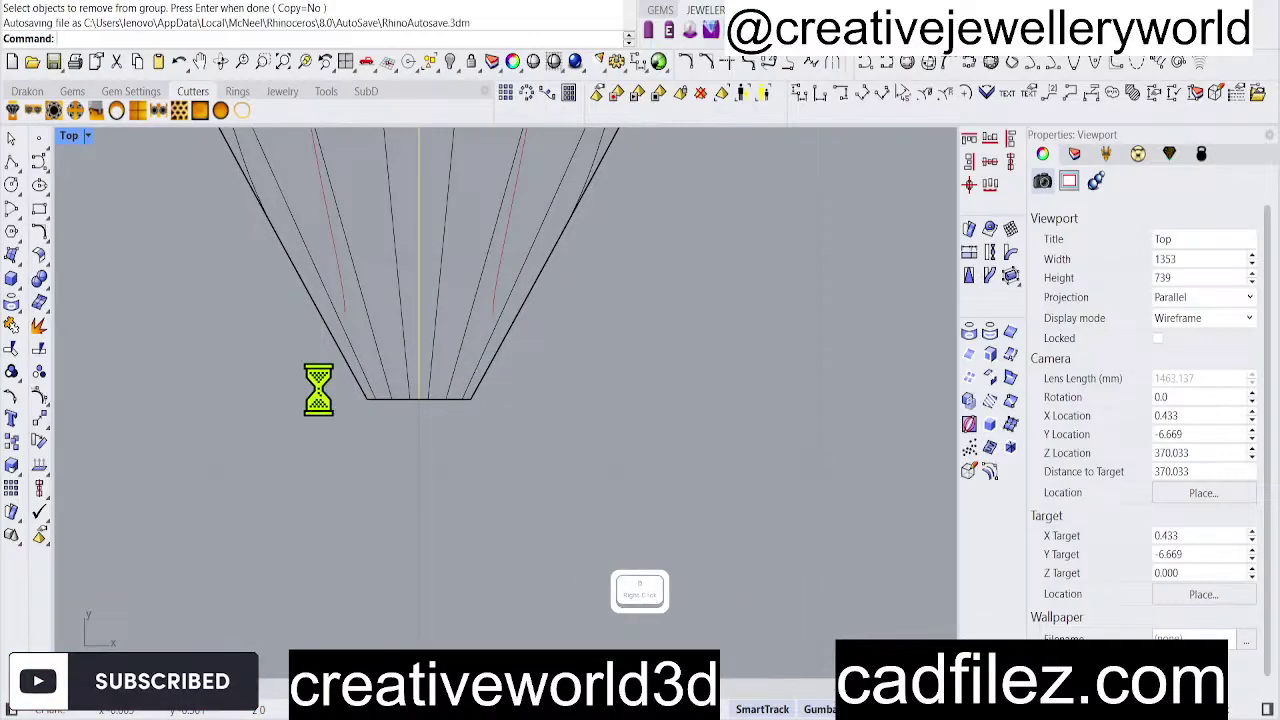
# Select the ungrouped centre ridge curve and rebuild it.
pyautogui.moveTo(421, 400); pyautogui.dragTo(243, 394)
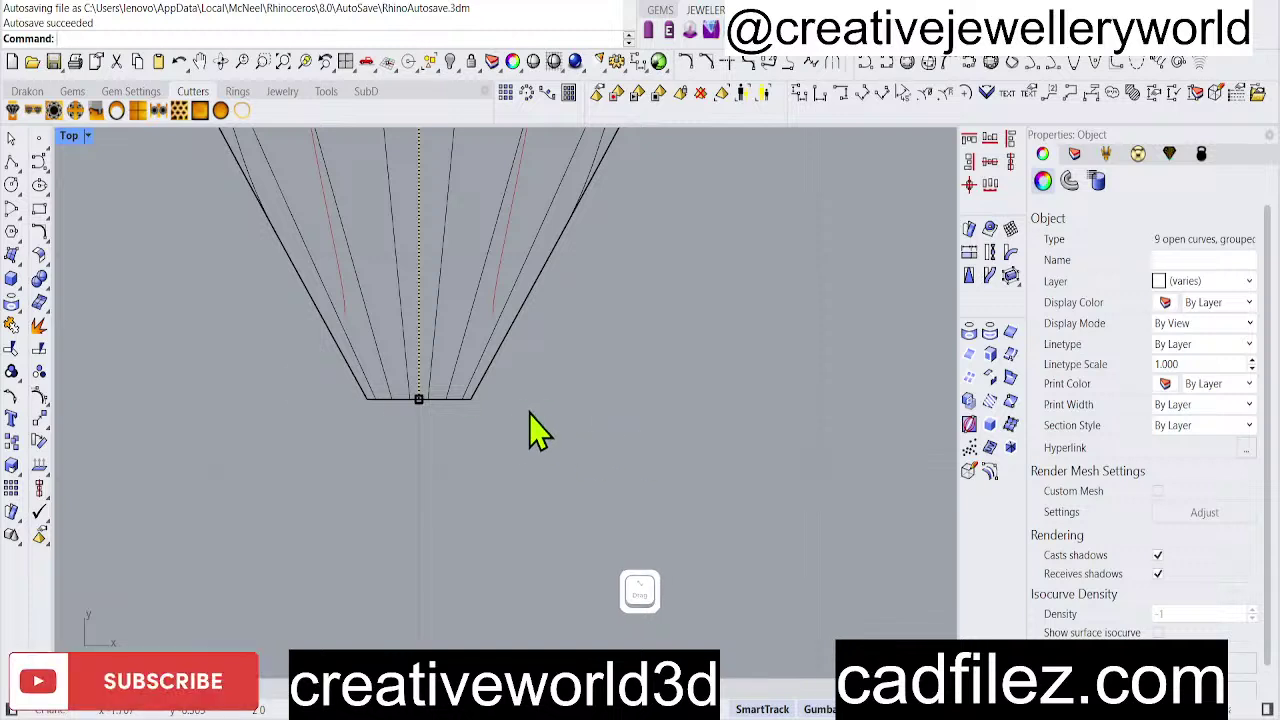
pyautogui.click(486, 371)
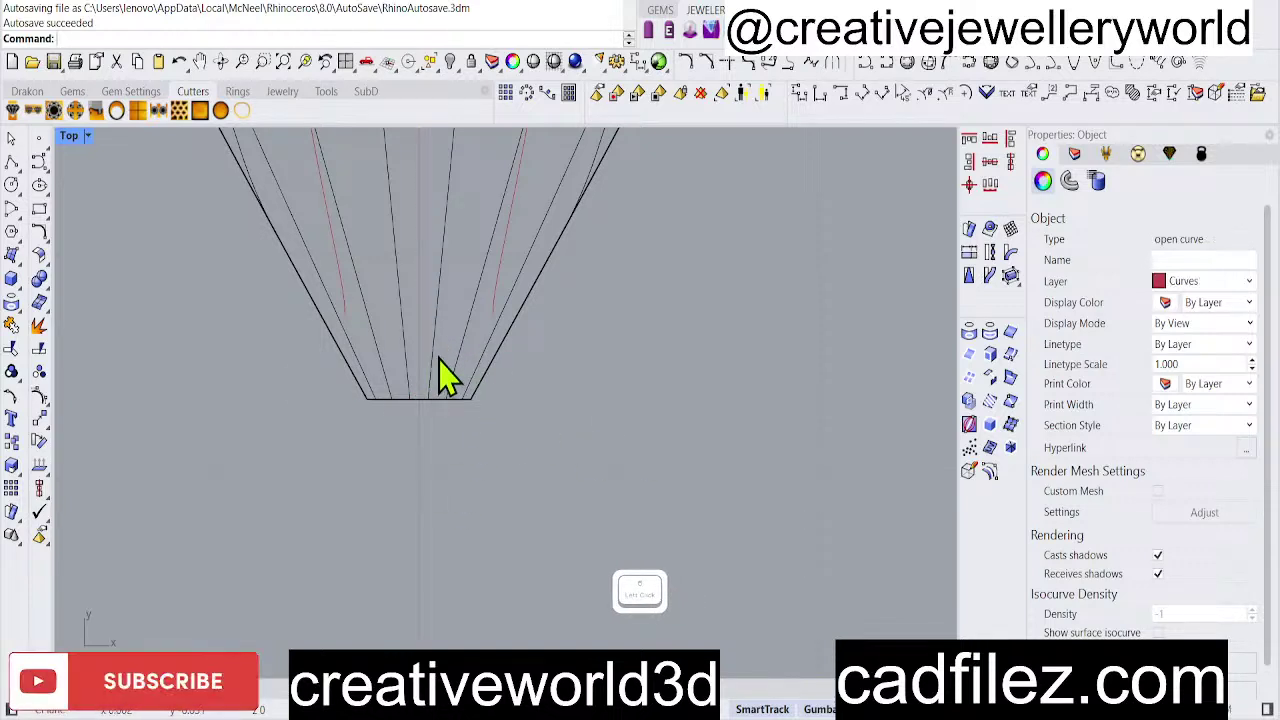
pyautogui.click(445, 370)
pyautogui.click(413, 346)
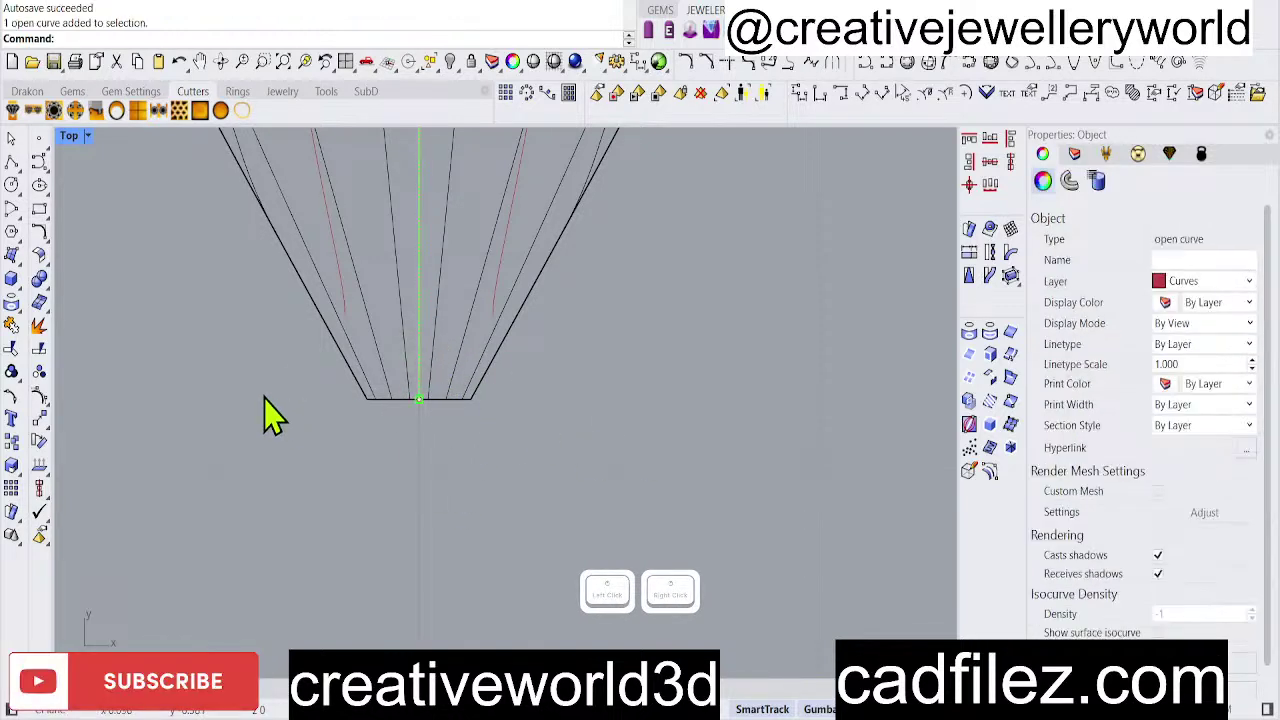
pyautogui.scroll(-5, 442, 405)
pyautogui.moveTo(456, 404); pyautogui.dragTo(464, 492, button='right')
pyautogui.write('re')
pyautogui.press('Return')
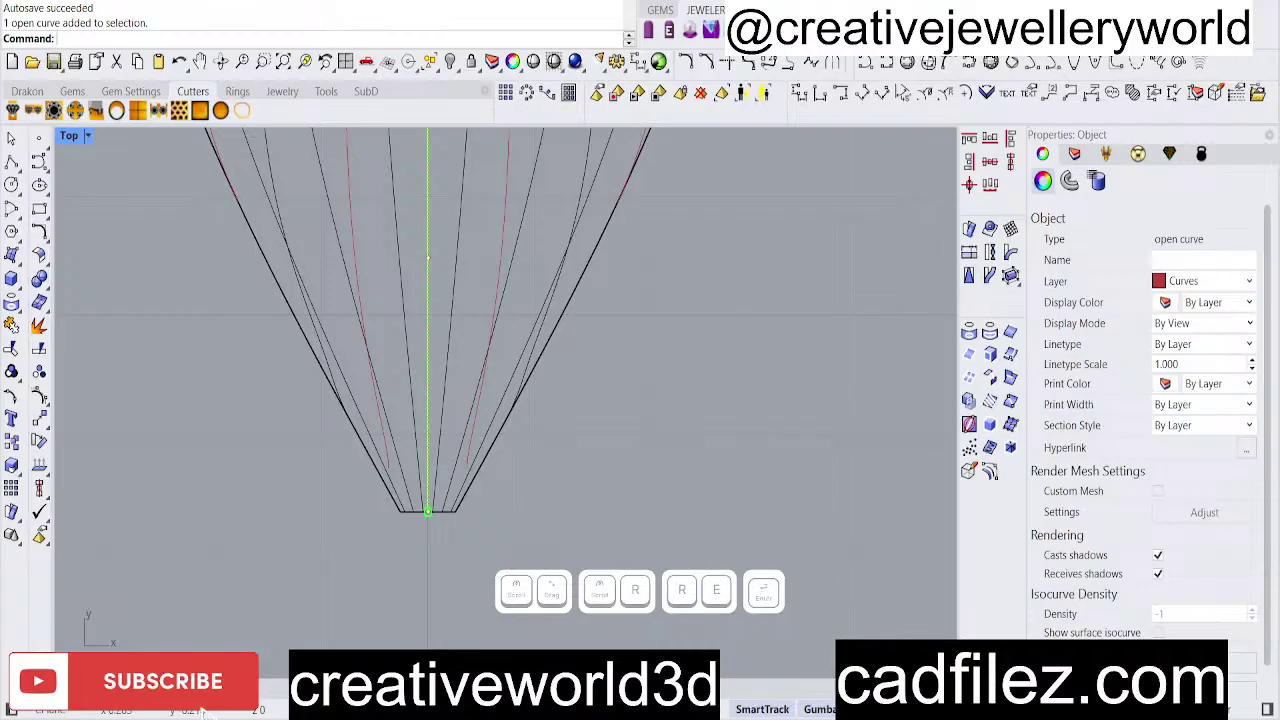
pyautogui.press('Return')
pyautogui.rightClick(459, 461)
# Delete the two end control points of the rebuilt ridge curve at both the lower and upper leaf tips.
pyautogui.moveTo(271, 494); pyautogui.dragTo(530, 552)
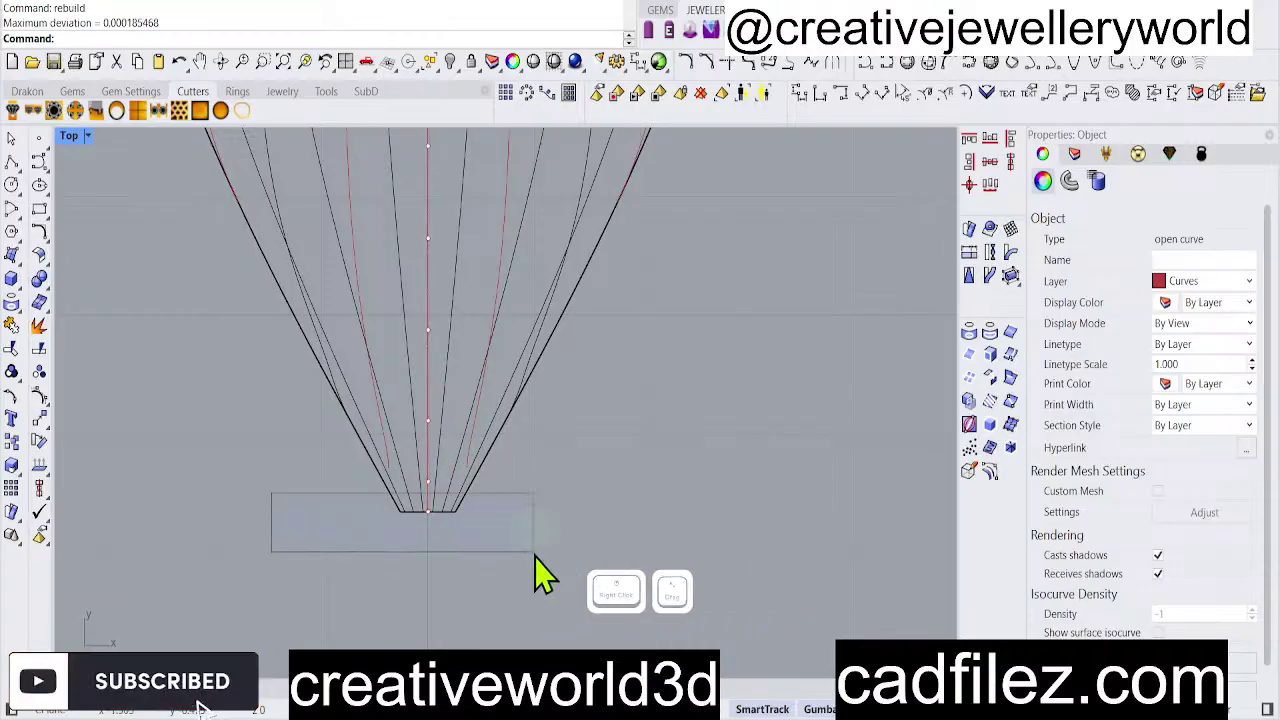
pyautogui.scroll(-4, 443, 571)
pyautogui.scroll(4, 444, 356)
pyautogui.keyDown('shift'); pyautogui.moveTo(357, 252); pyautogui.dragTo(510, 320); pyautogui.keyUp('shift')
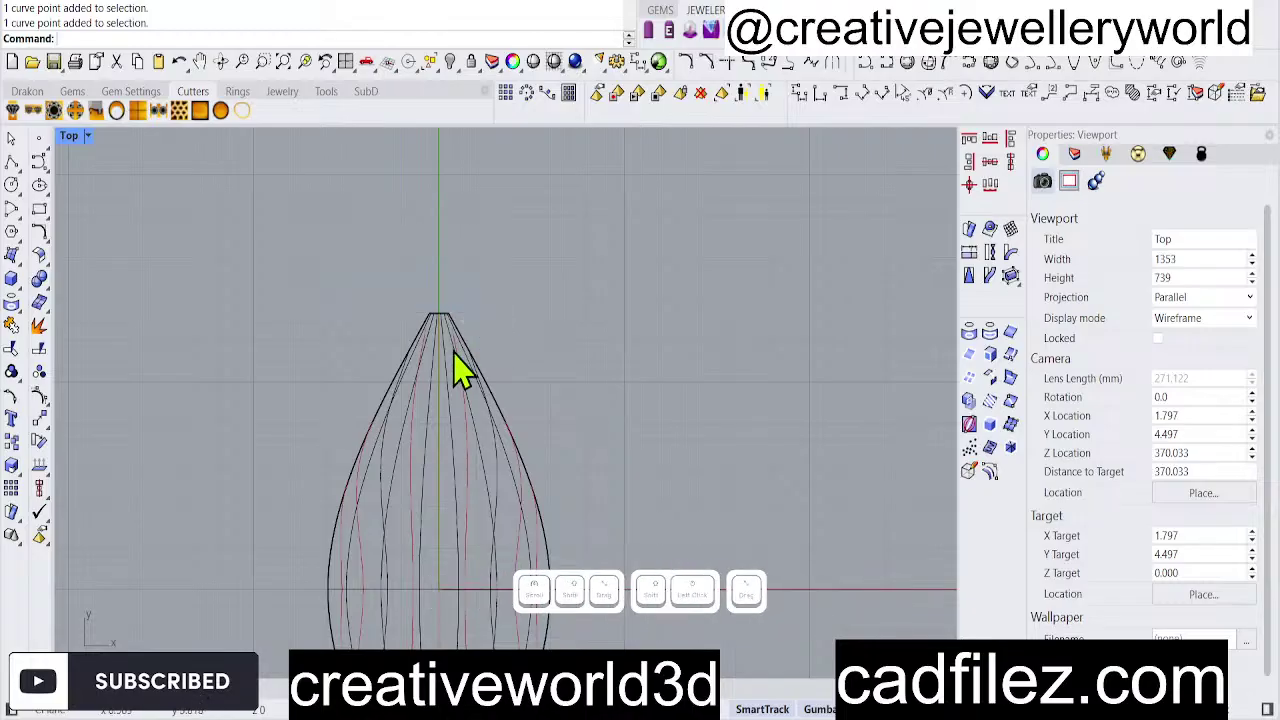
pyautogui.scroll(3, 445, 365)
pyautogui.moveTo(329, 229); pyautogui.dragTo(525, 320)
pyautogui.scroll(-3, 443, 329)
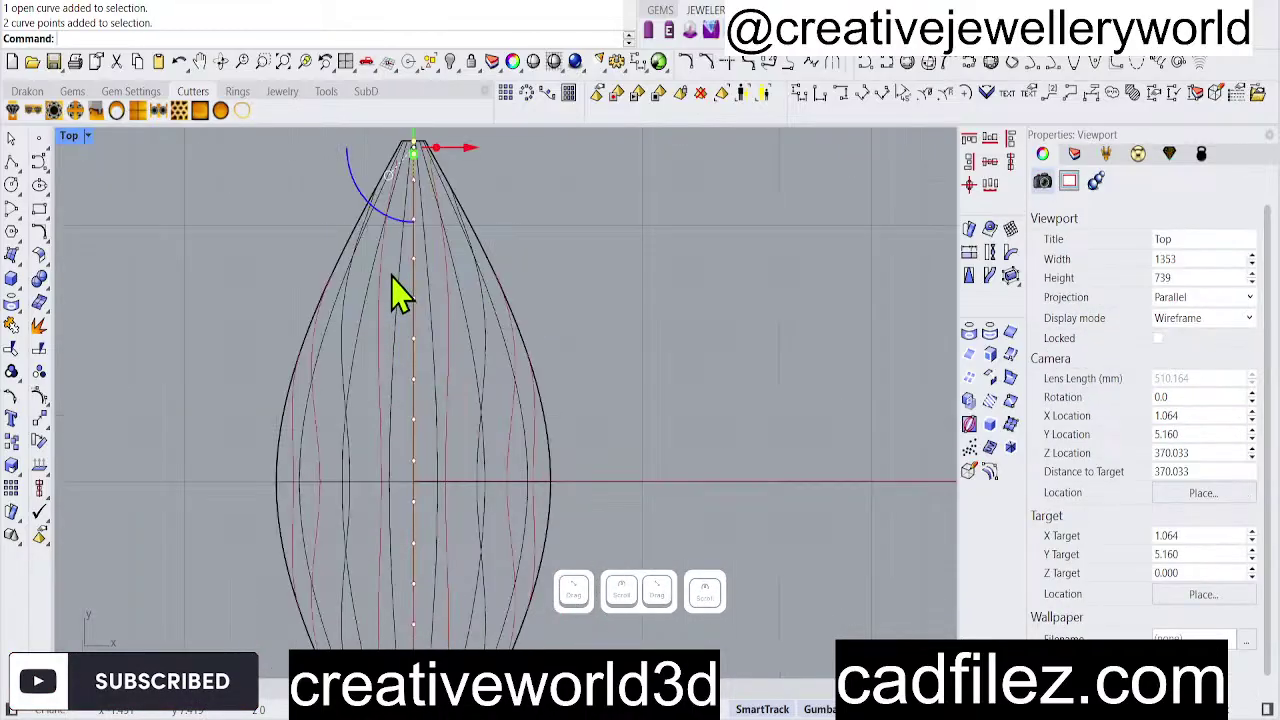
pyautogui.moveTo(457, 529); pyautogui.dragTo(450, 395, button='right')
pyautogui.scroll(5, 443, 511)
pyautogui.keyDown('shift'); pyautogui.moveTo(317, 566); pyautogui.dragTo(497, 626); pyautogui.keyUp('shift')
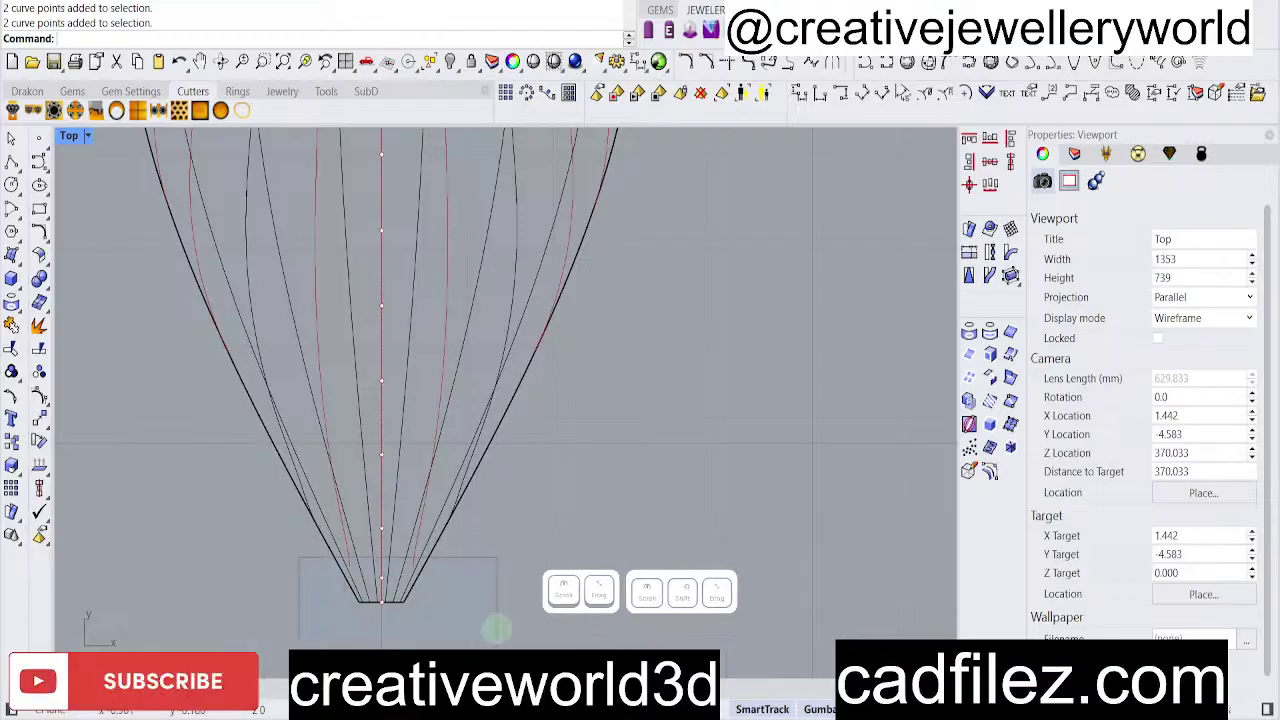
pyautogui.scroll(-5, 460, 583)
pyautogui.press('Delete')
pyautogui.scroll(4, 445, 552)
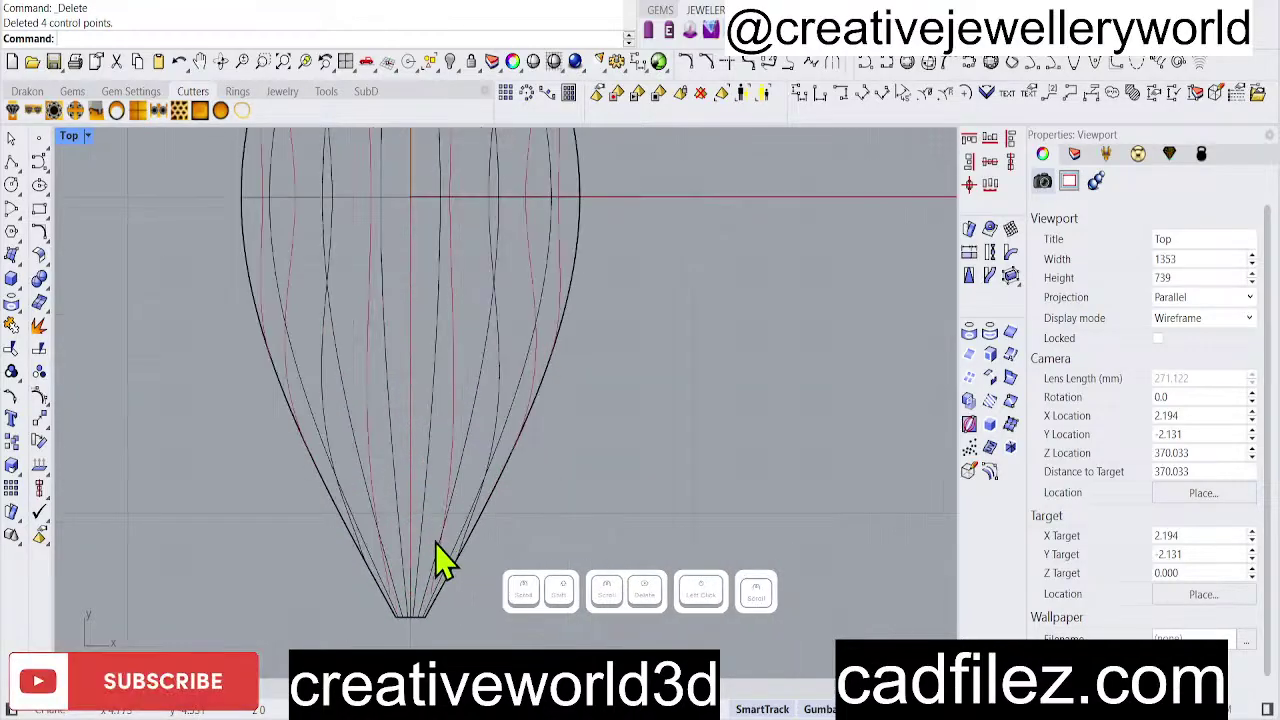
pyautogui.scroll(-2, 480, 545)
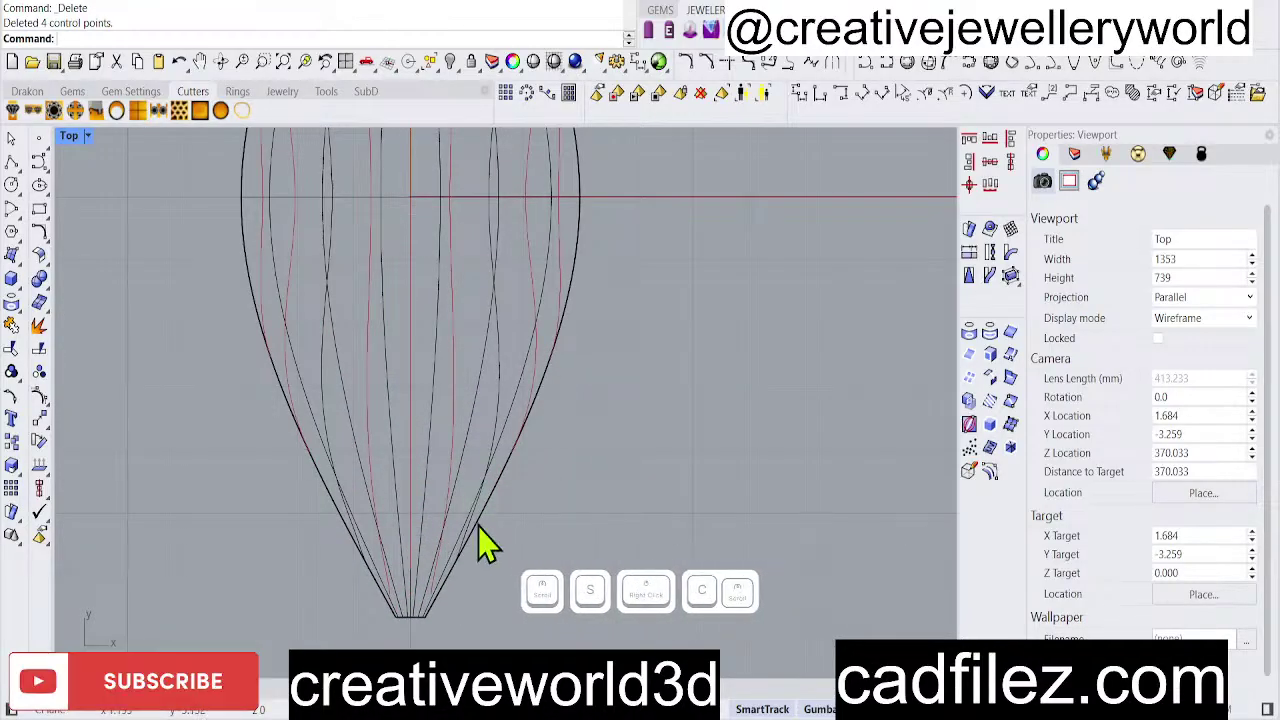
pyautogui.scroll(-2, 477, 537)
pyautogui.write('s')
pyautogui.rightClick(343, 434)
pyautogui.write('c')
pyautogui.scroll(1, 452, 474)
pyautogui.rightClick(452, 474)
pyautogui.scroll(1, 452, 474)
pyautogui.rightClick(429, 457)
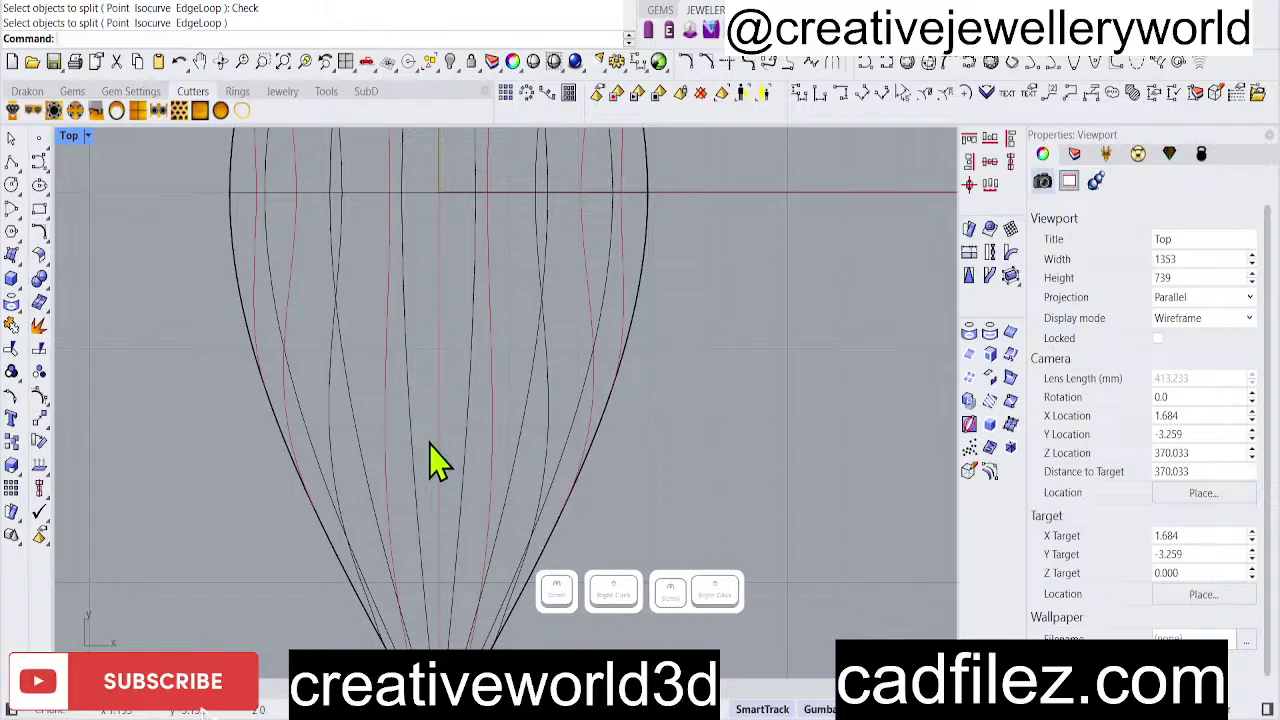
# Try to group the shortened centre ridge curve with the eight grouped side curves in the Top view.
pyautogui.keyDown('shift'); pyautogui.click(387, 360); pyautogui.keyUp('shift')
pyautogui.keyDown('shift'); pyautogui.click(387, 340); pyautogui.keyUp('shift')
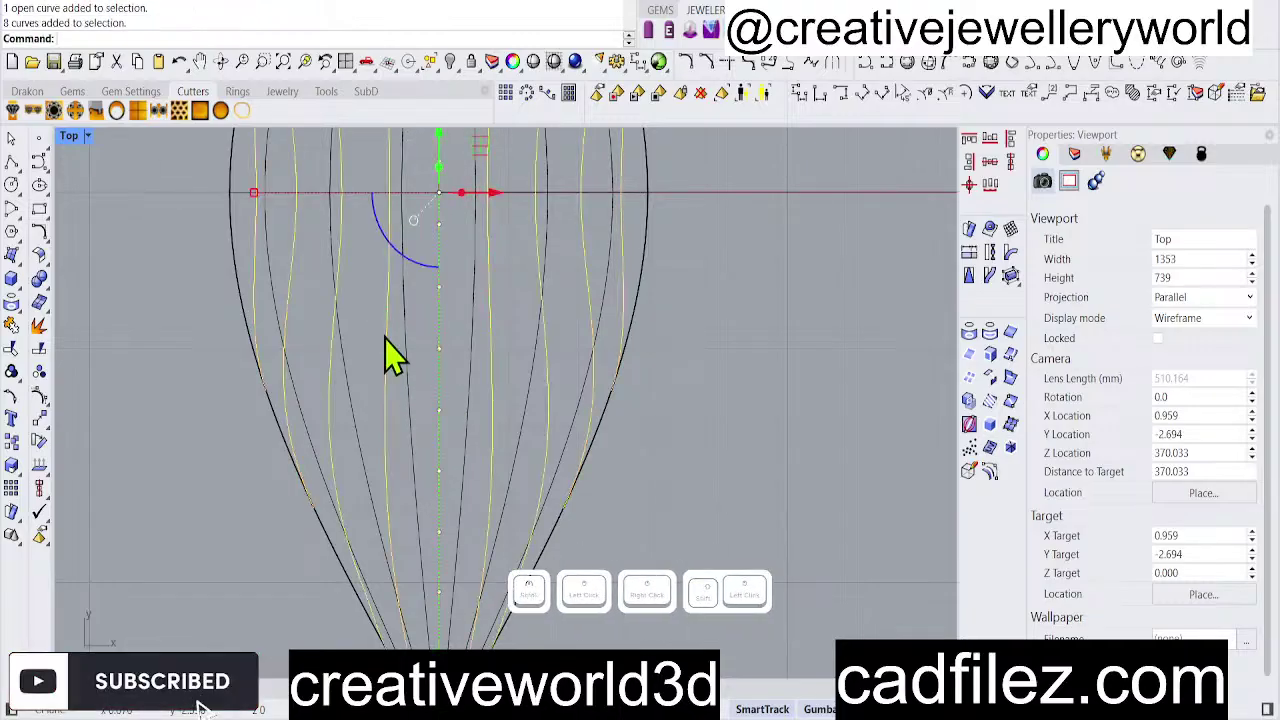
pyautogui.scroll(-2, 402, 417)
pyautogui.write('g')
pyautogui.rightClick(402, 417)
pyautogui.scroll(-2, 403, 429)
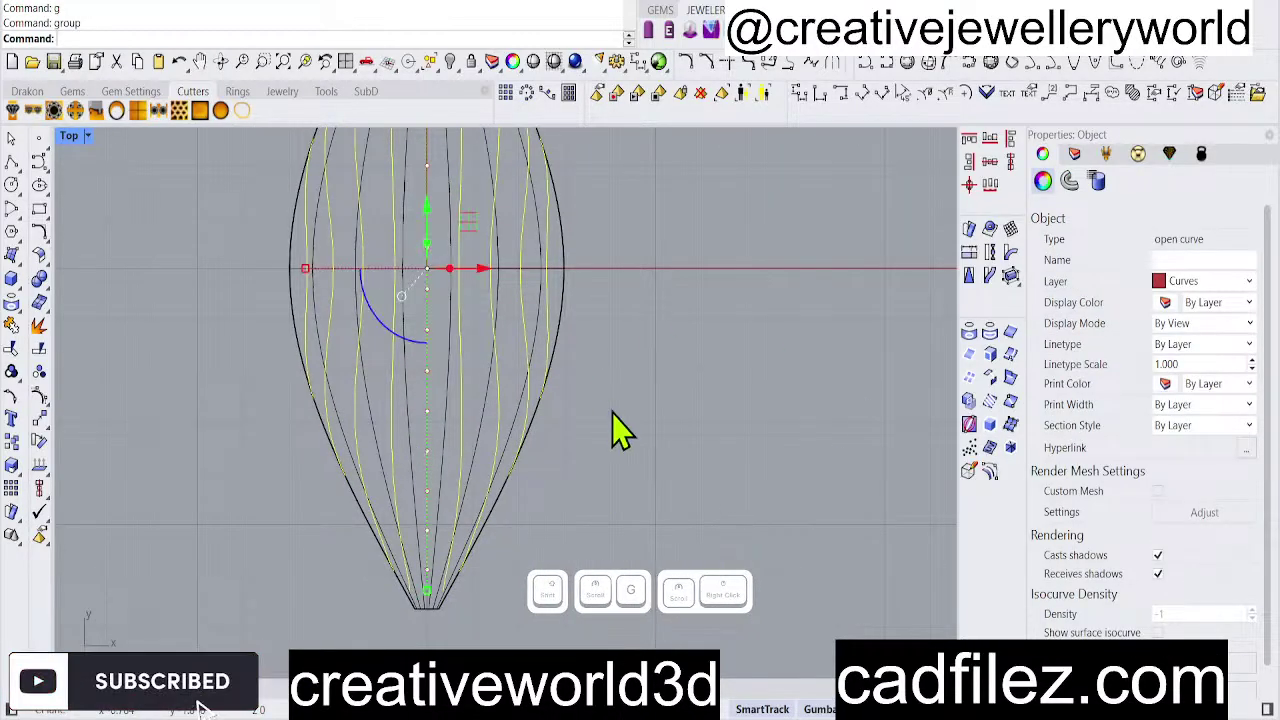
pyautogui.scroll(-1, 680, 390)
pyautogui.scroll(-3, 425, 400)
pyautogui.scroll(3, 410, 355)
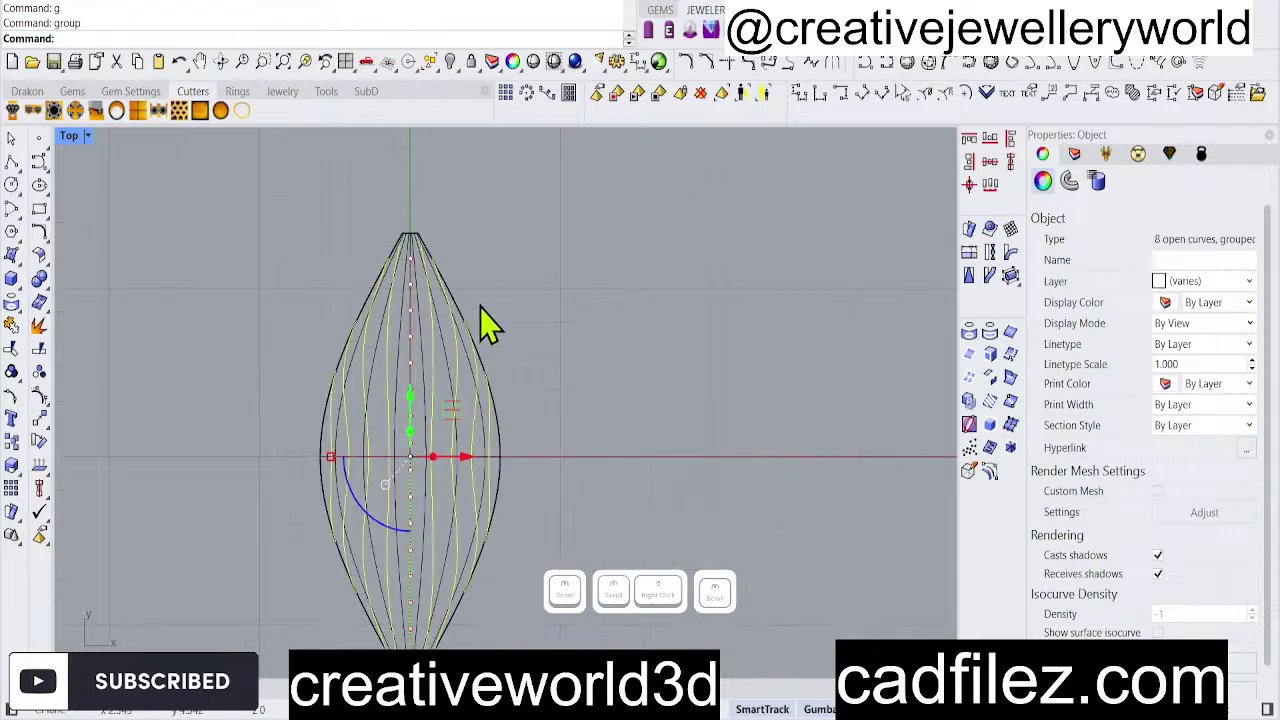
# Reselect the ridge curve and the eight side curves in the Perspective view and try grouping them again.
pyautogui.doubleClick(64, 138)
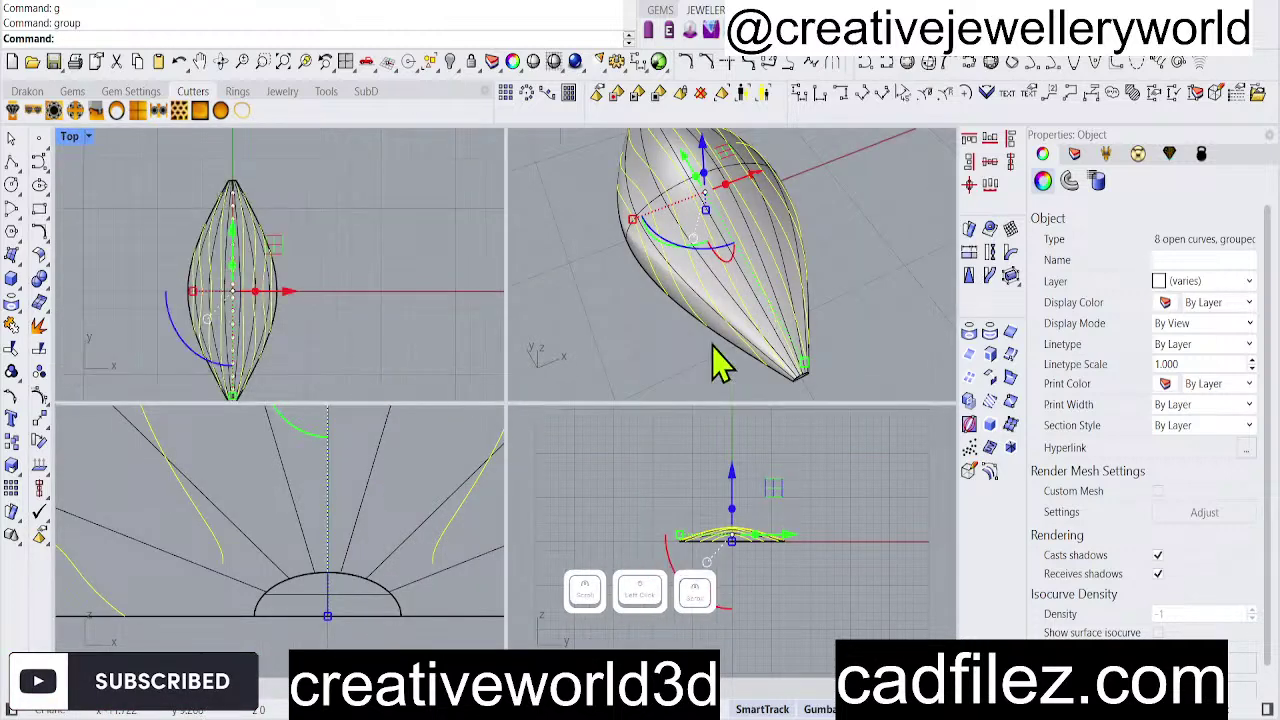
pyautogui.moveTo(714, 346); pyautogui.dragTo(726, 249, button='right')
pyautogui.scroll(-1, 726, 249)
pyautogui.doubleClick(538, 137)
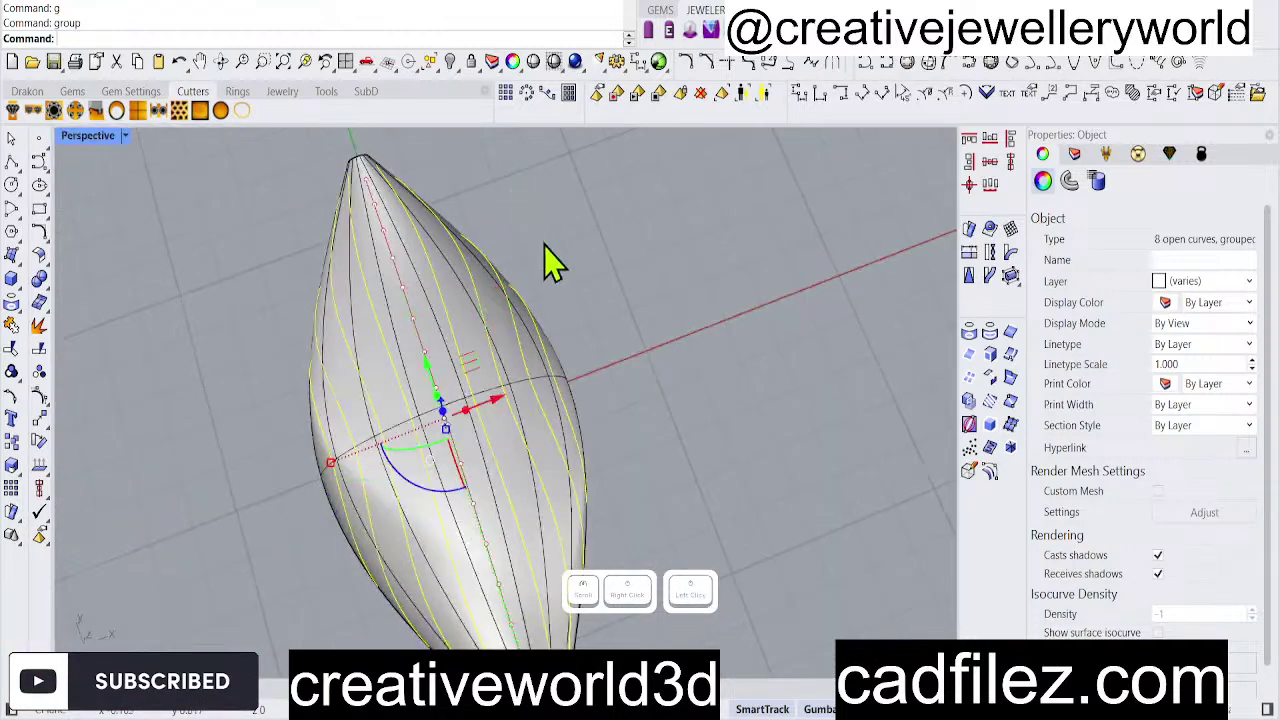
pyautogui.click(591, 280)
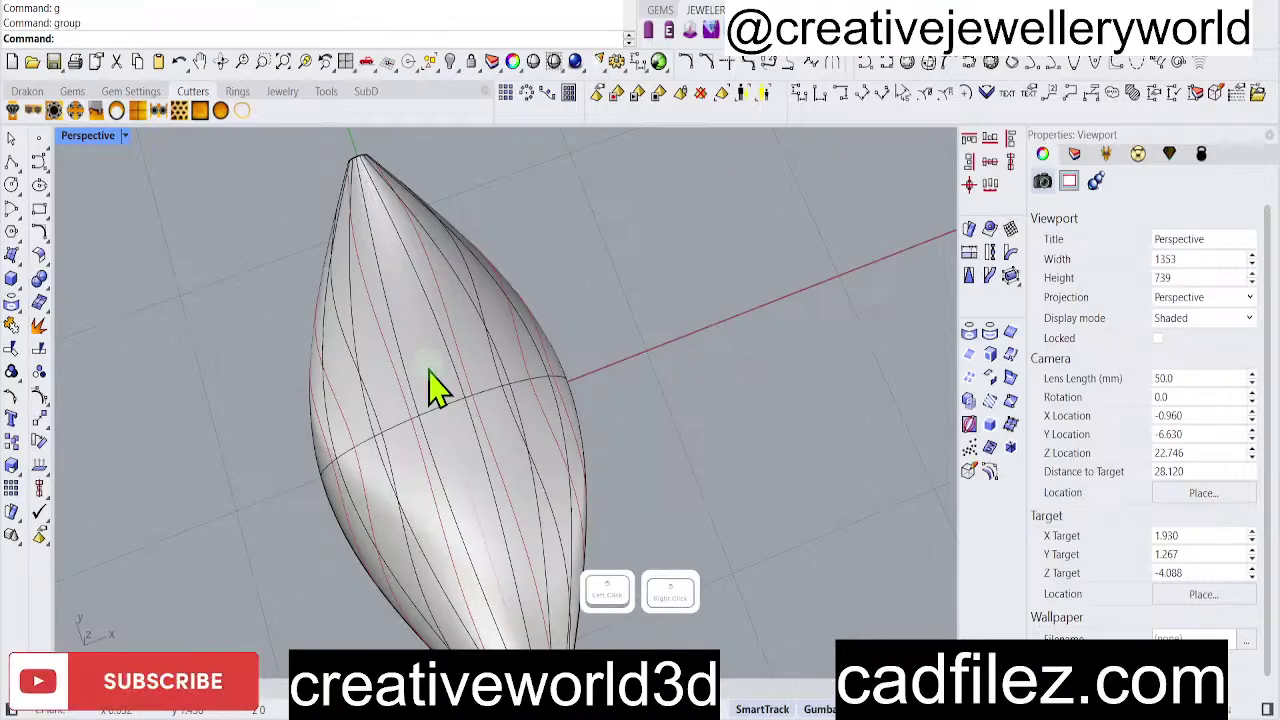
pyautogui.click(428, 380)
pyautogui.click(404, 402)
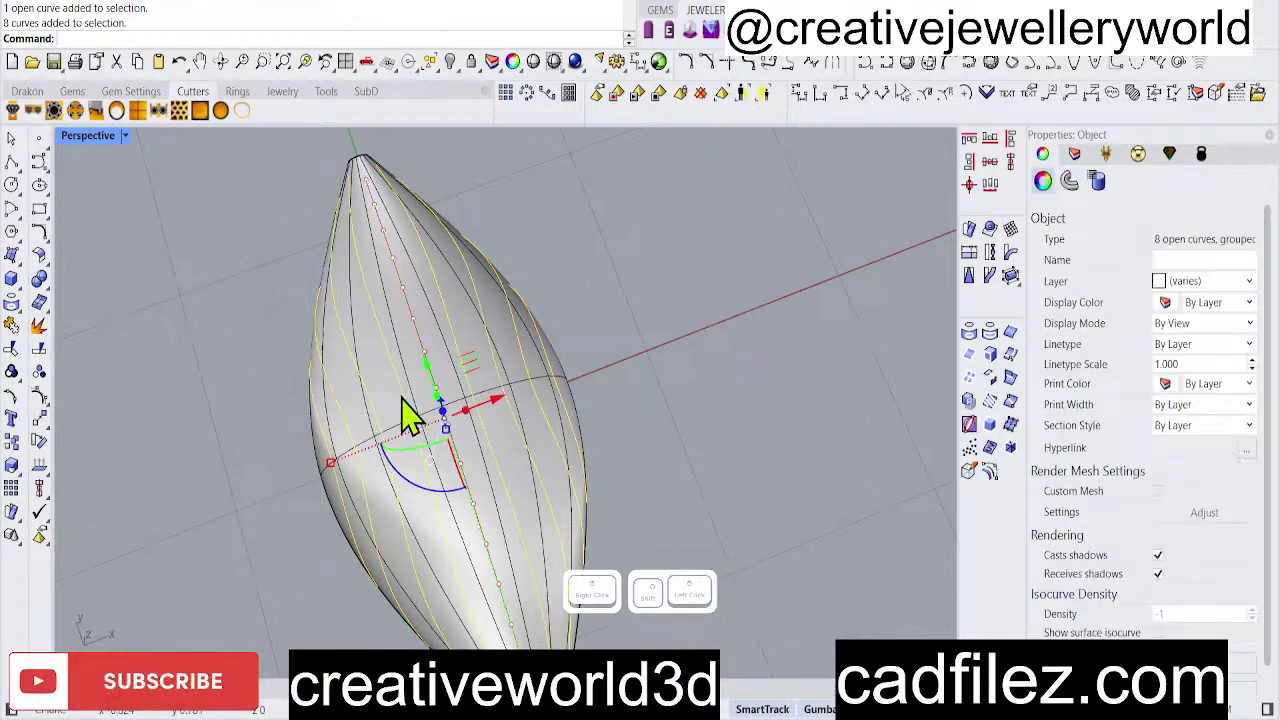
pyautogui.write('g')
pyautogui.rightClick(402, 400)
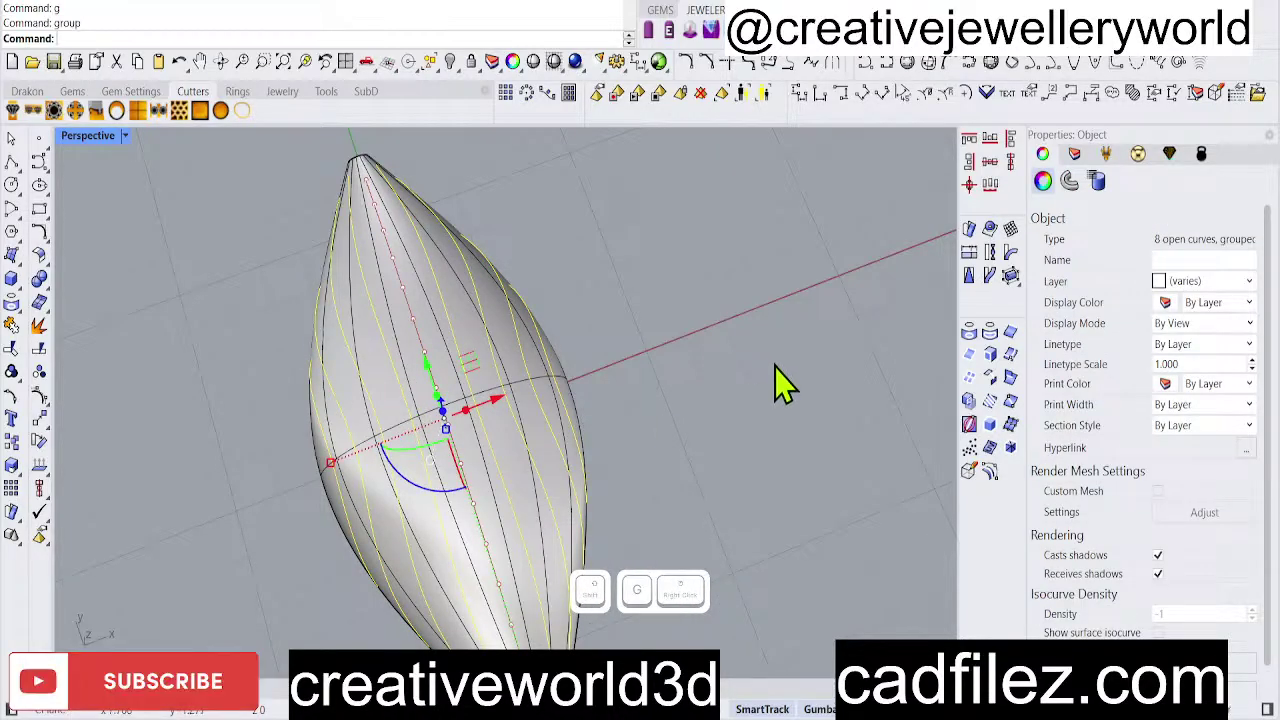
pyautogui.click(774, 364)
# Select the ridge curve and the eight side curves, leave the leaf solid out of the selection, and group all nine curves.
pyautogui.scroll(5, 458, 434)
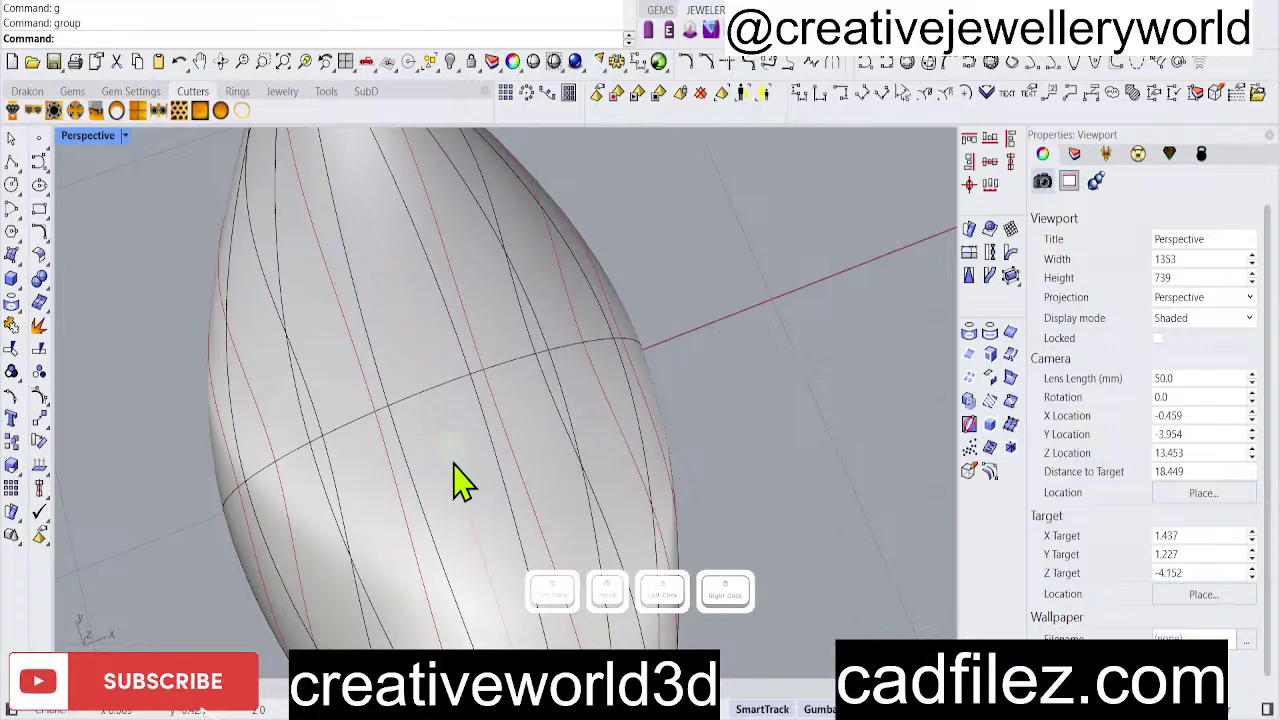
pyautogui.keyDown('ctrl'); pyautogui.keyDown('shift'); pyautogui.click(457, 480); pyautogui.keyUp('shift'); pyautogui.keyUp('ctrl')
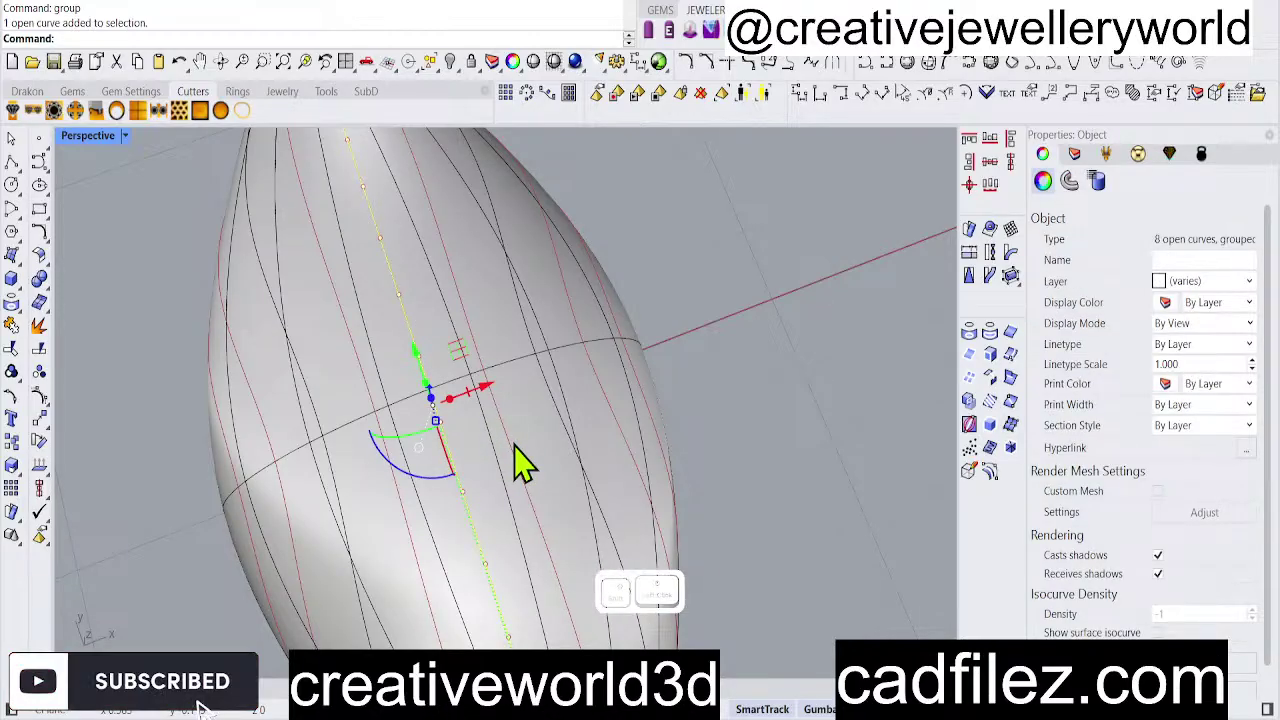
pyautogui.hotkey('ctrl', 'a')
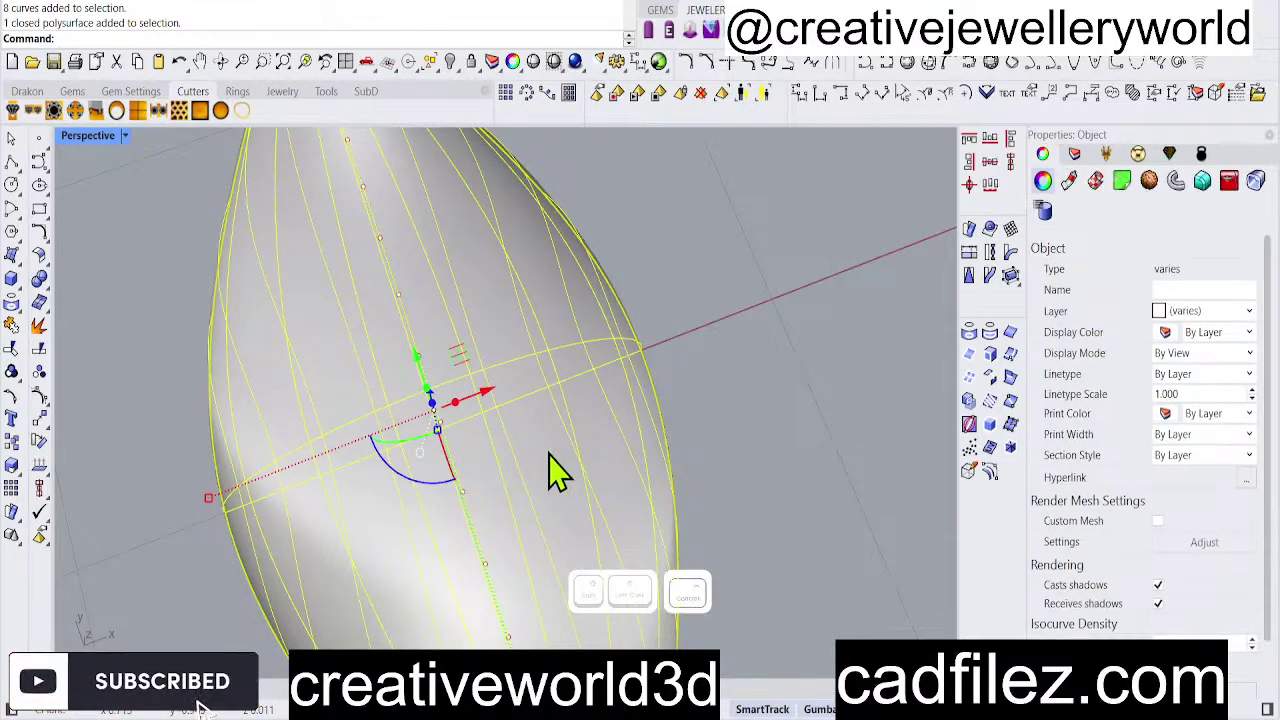
pyautogui.keyDown('ctrl'); pyautogui.click(555, 470); pyautogui.keyUp('ctrl')
pyautogui.write('g')
pyautogui.rightClick(555, 470)
pyautogui.scroll(-3, 540, 420)
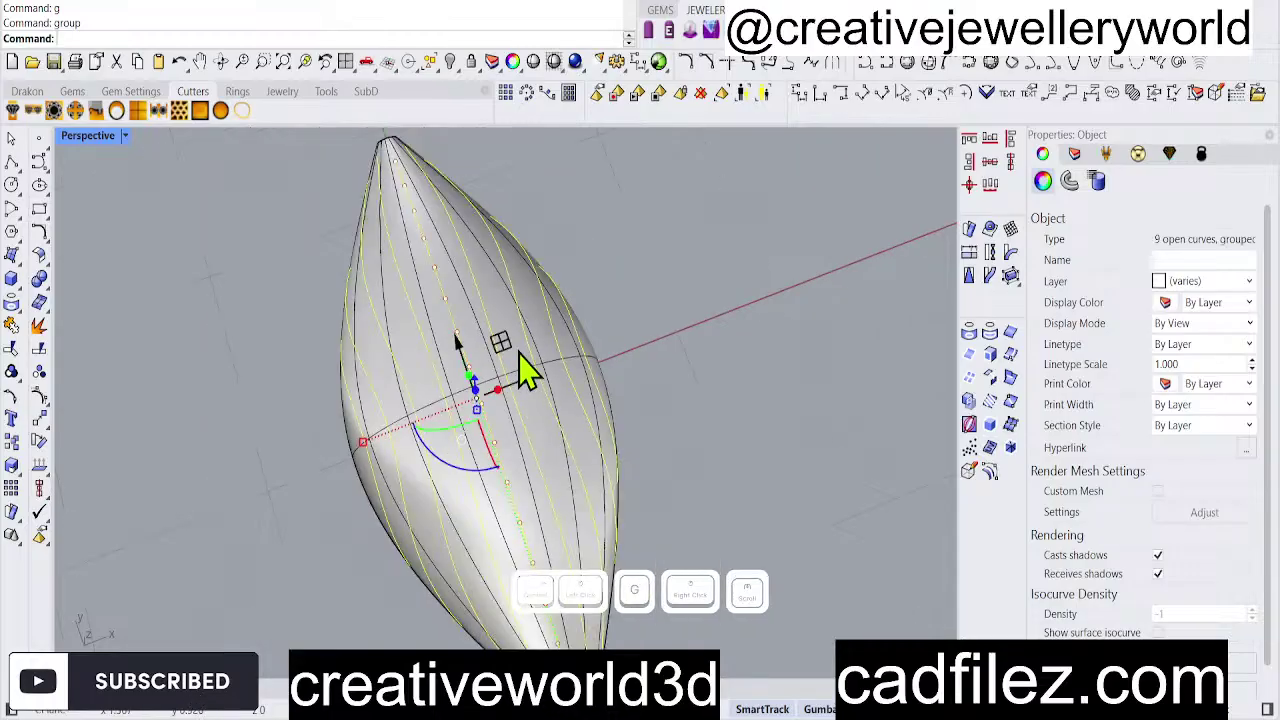
pyautogui.click(766, 423)
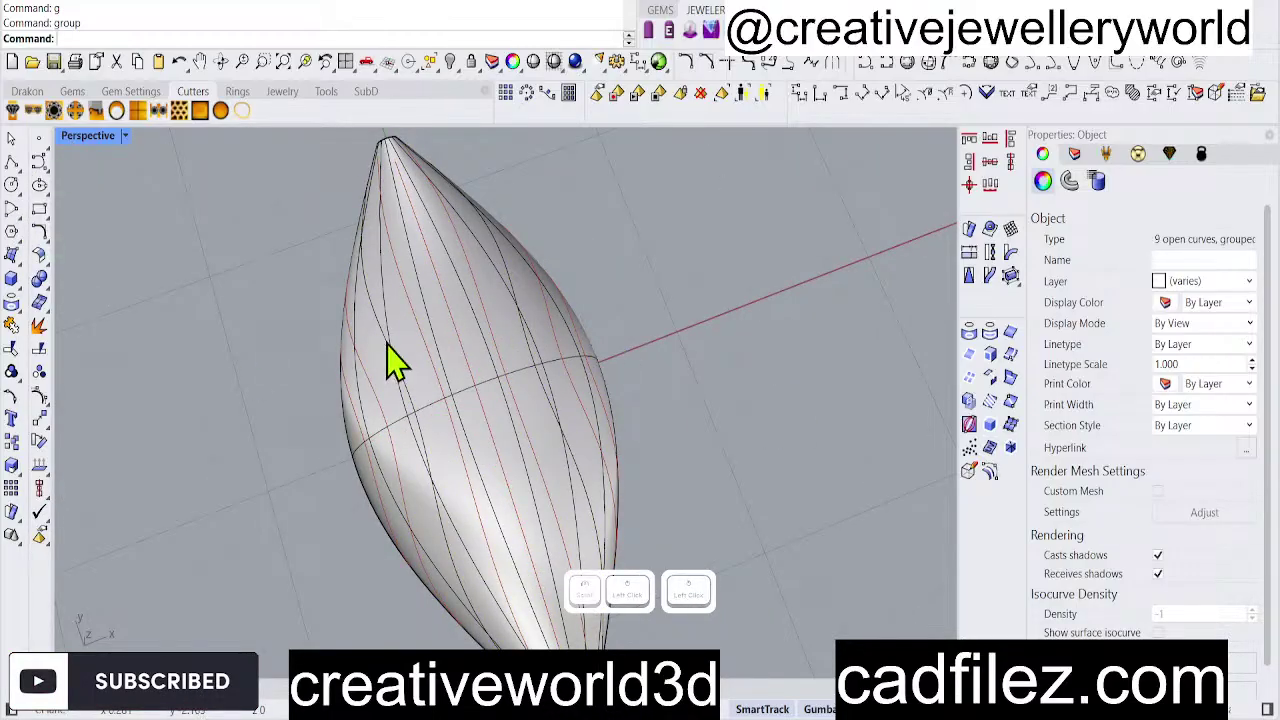
pyautogui.click(367, 390)
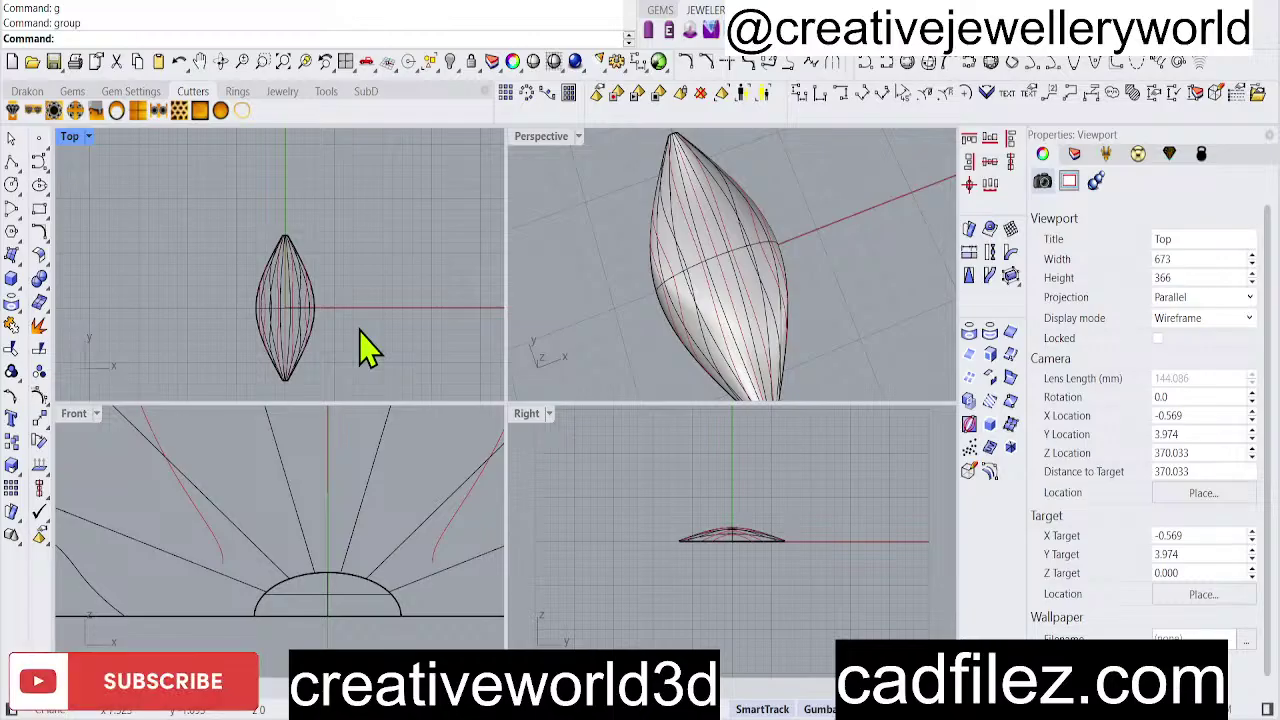
# Copy the closed leaf solid and paste a duplicate in place.
pyautogui.moveTo(765, 281); pyautogui.dragTo(667, 318, button='right')
pyautogui.scroll(3, 667, 318)
pyautogui.click(709, 323)
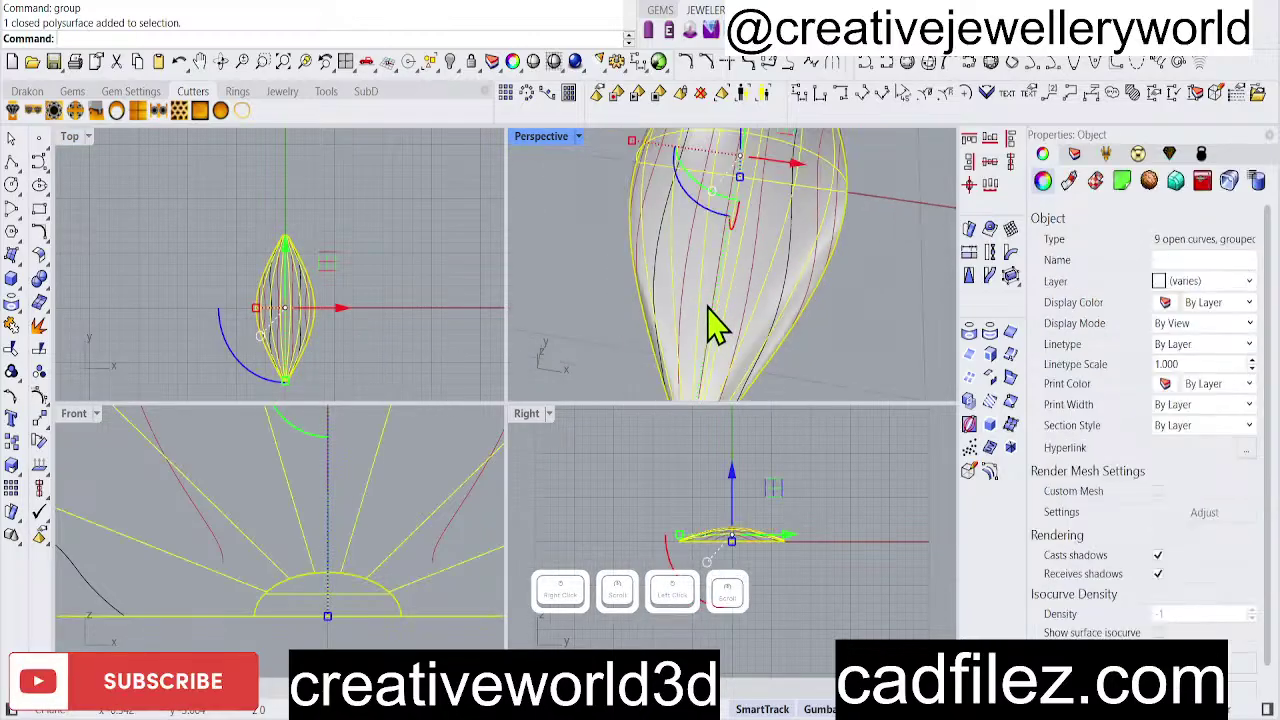
pyautogui.hotkey('ctrl', 'c')
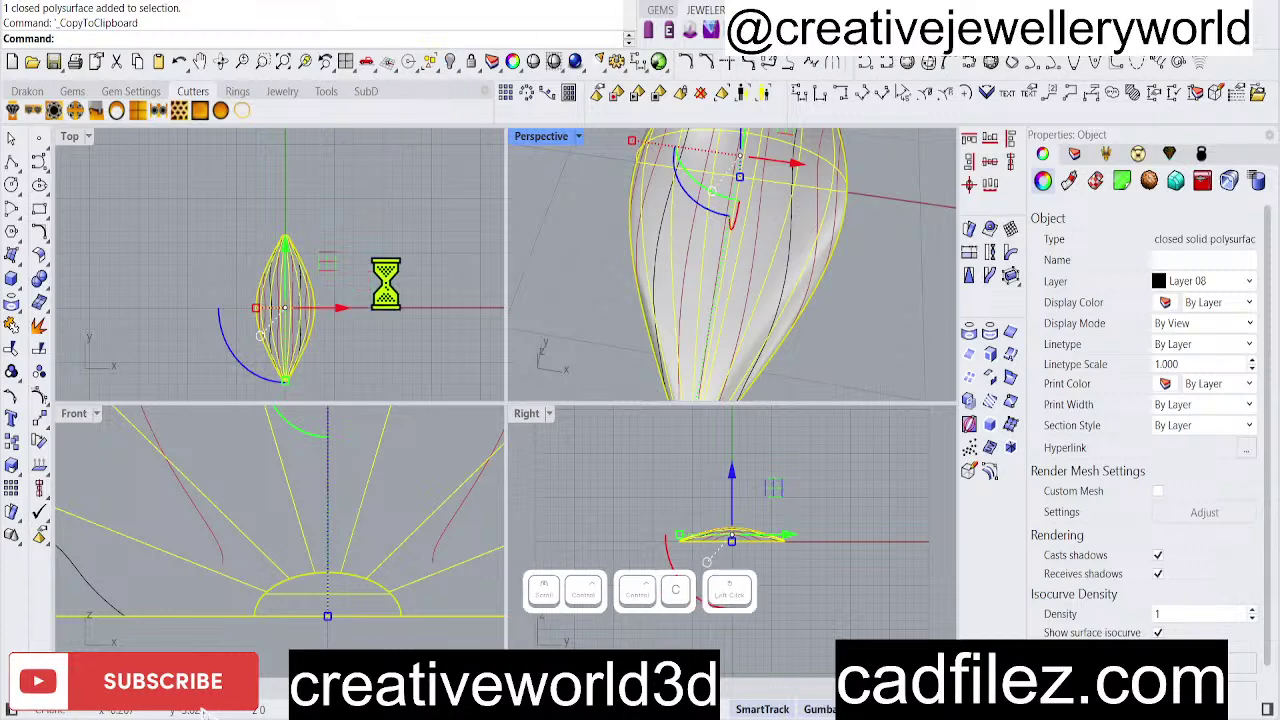
pyautogui.hotkey('ctrl', 'v')
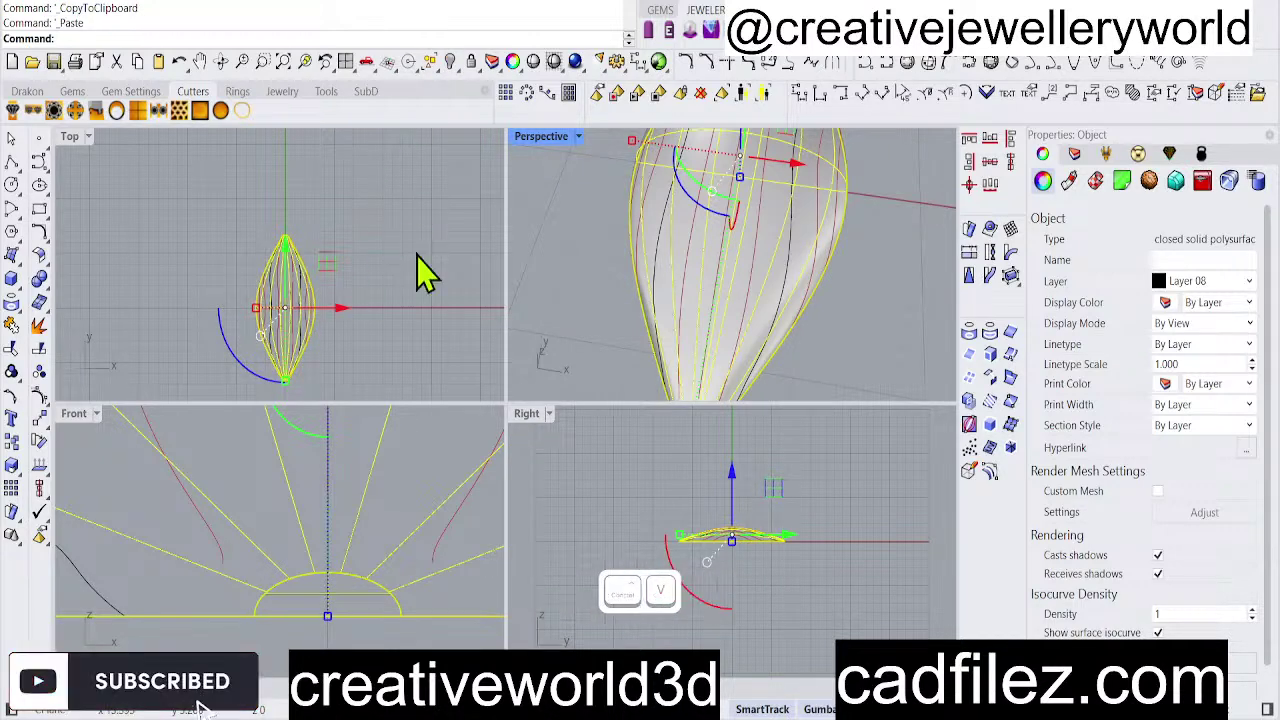
pyautogui.click(570, 260)
pyautogui.scroll(-2, 790, 320)
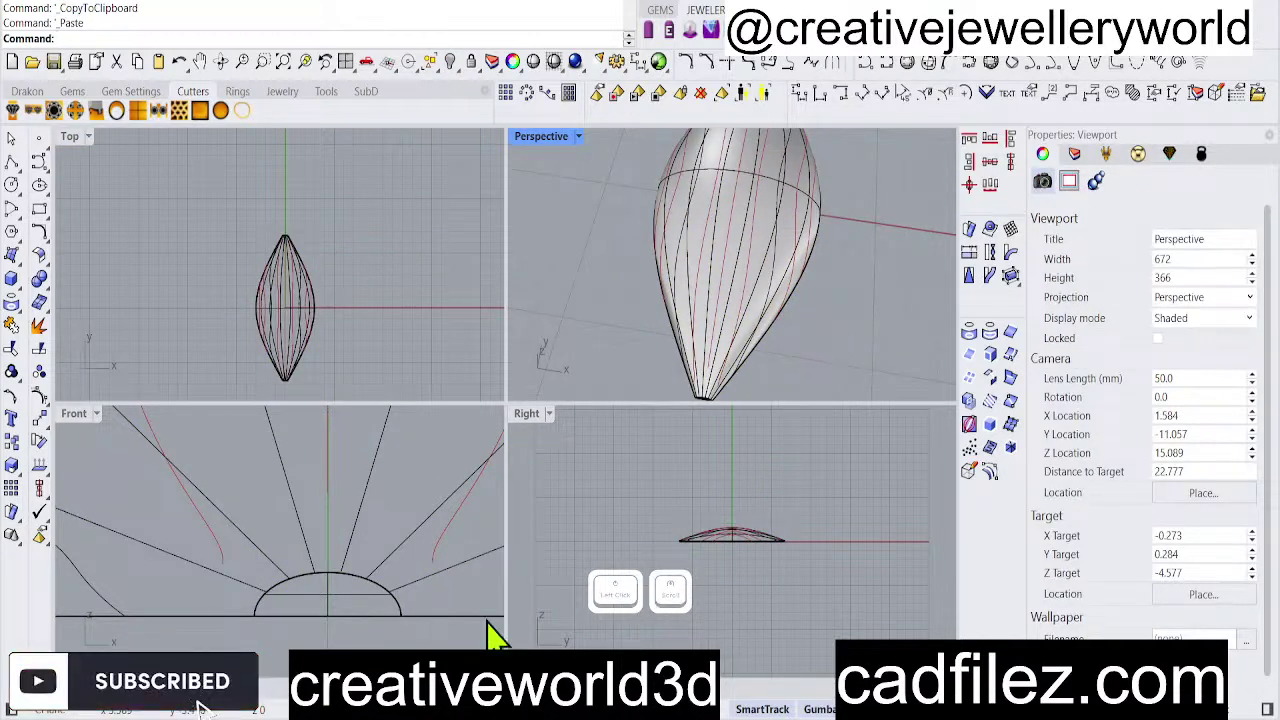
pyautogui.click(465, 708)
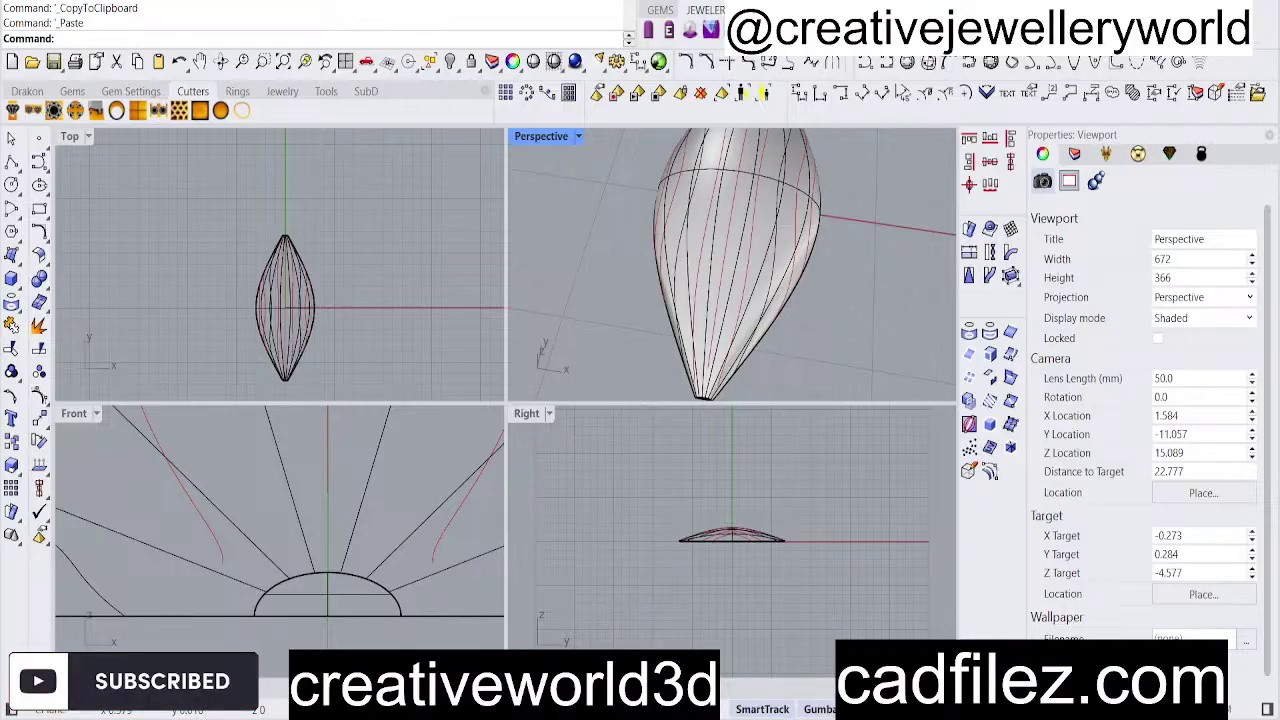
pyautogui.click(465, 708)
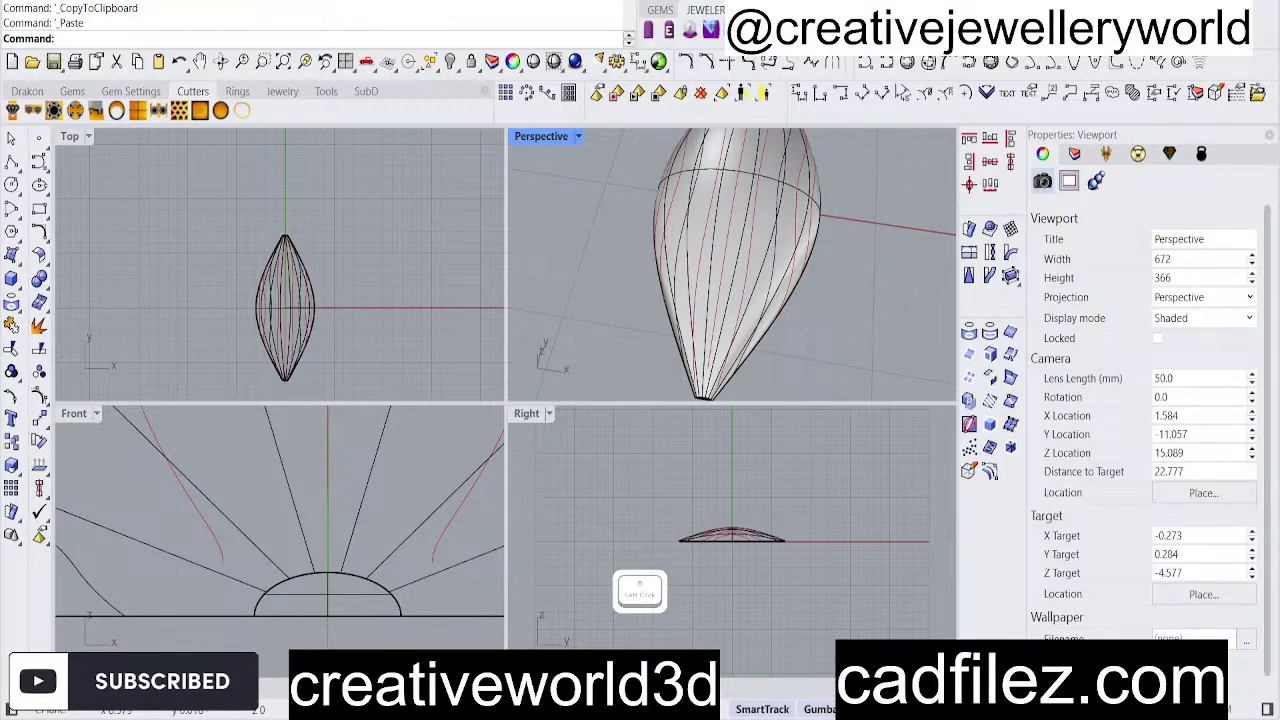
pyautogui.click(771, 327)
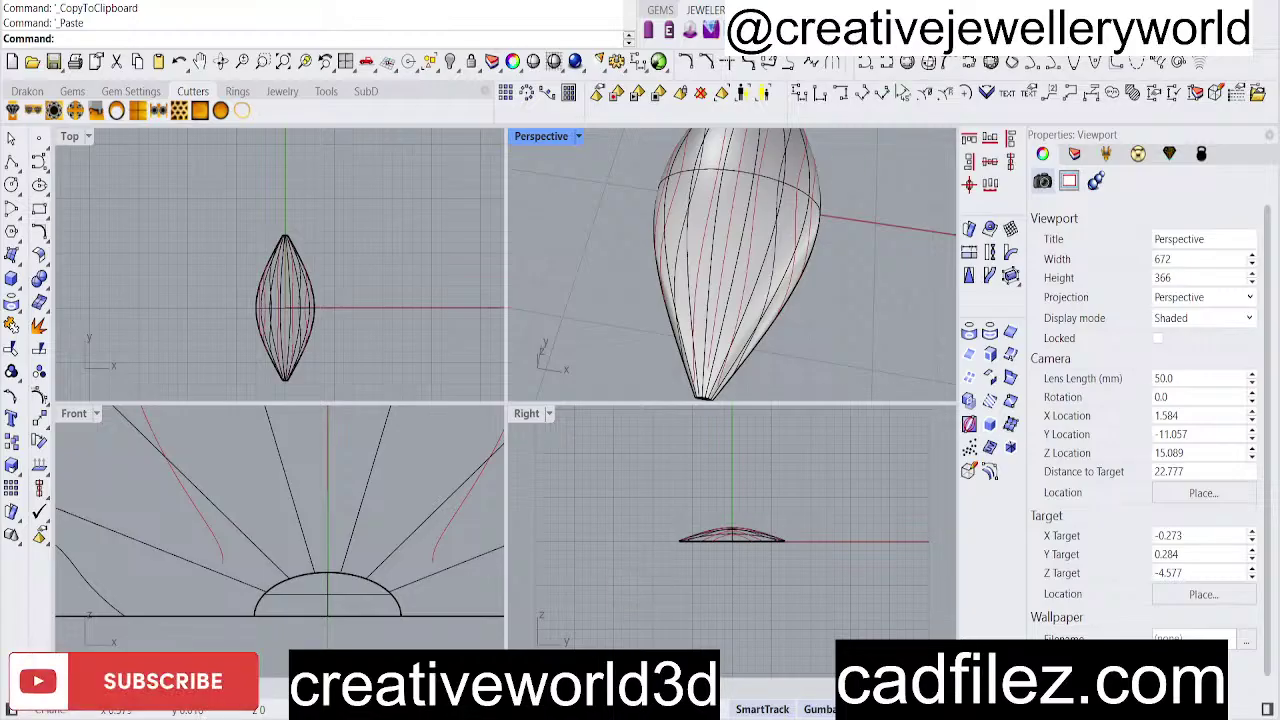
pyautogui.click(929, 709)
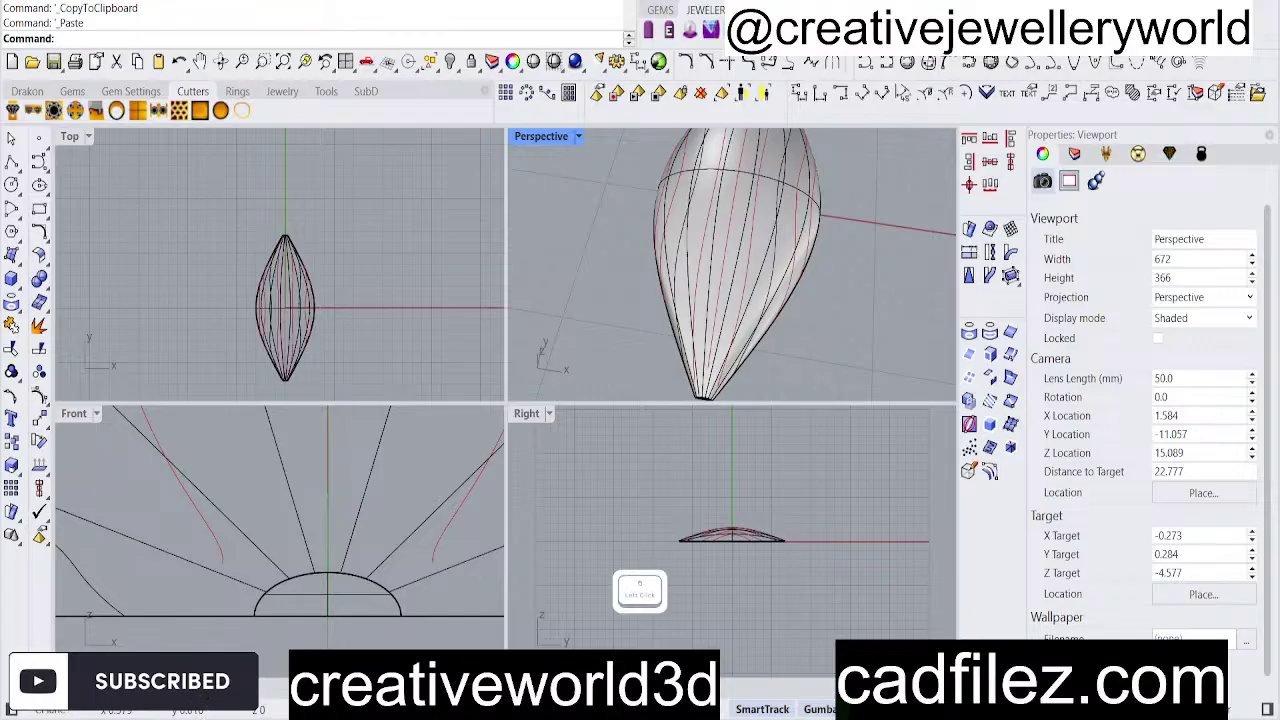
# Select the nine grouped surface curves and start the Pipe command, sized by diameter and with SubD output.
pyautogui.scroll(3, 726, 314)
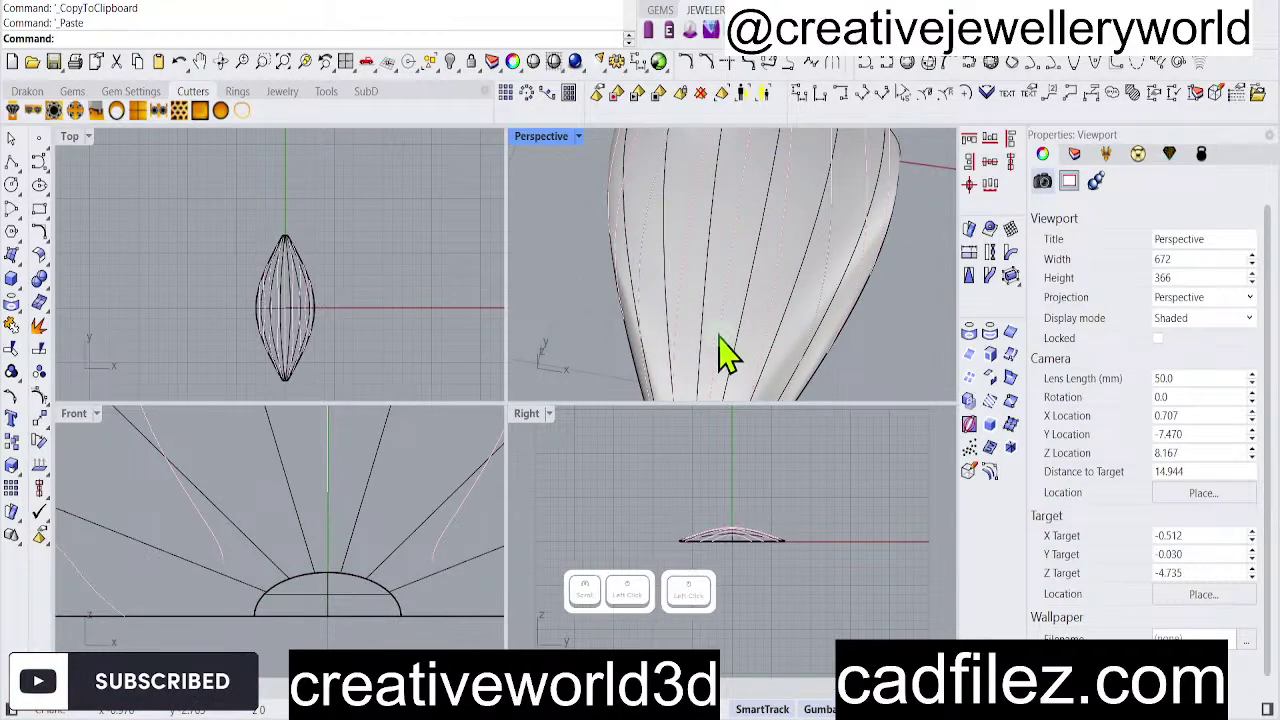
pyautogui.click(305, 355)
pyautogui.scroll(-1, 305, 355)
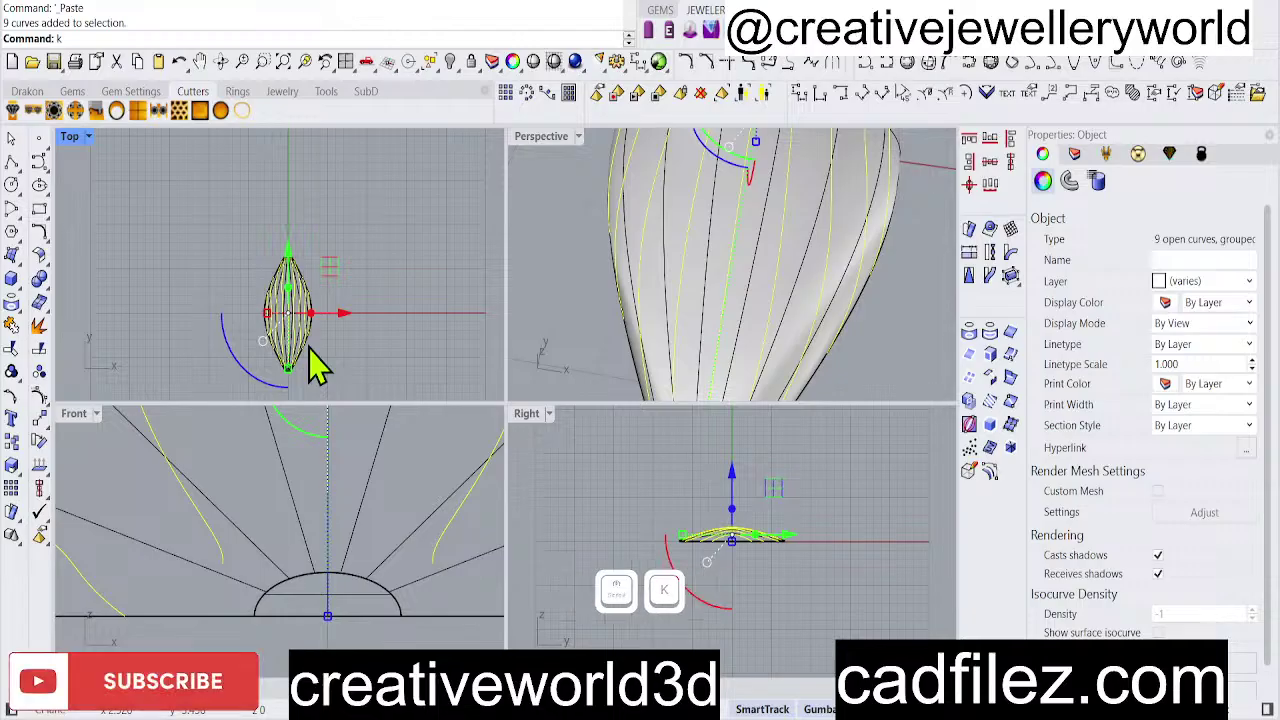
pyautogui.write('kpipe')
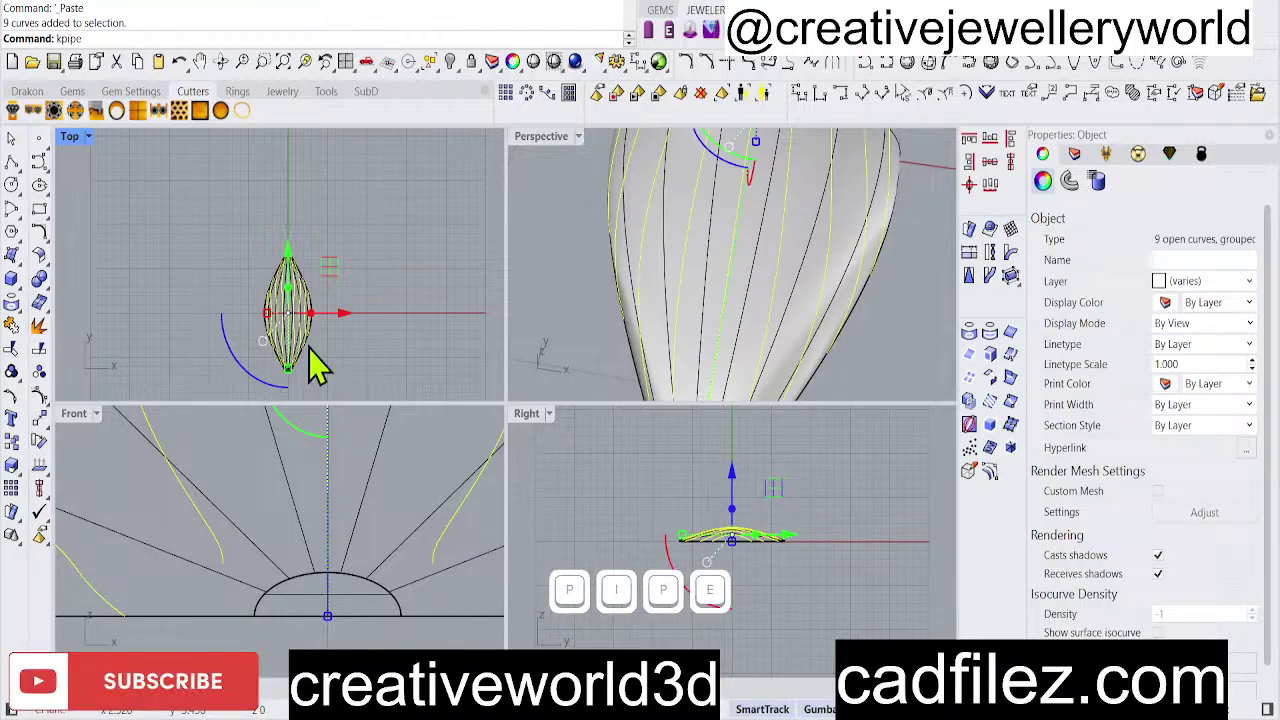
pyautogui.press('BackSpace')
pyautogui.press('BackSpace')
pyautogui.press('BackSpace')
pyautogui.press('BackSpace')
pyautogui.press('BackSpace')
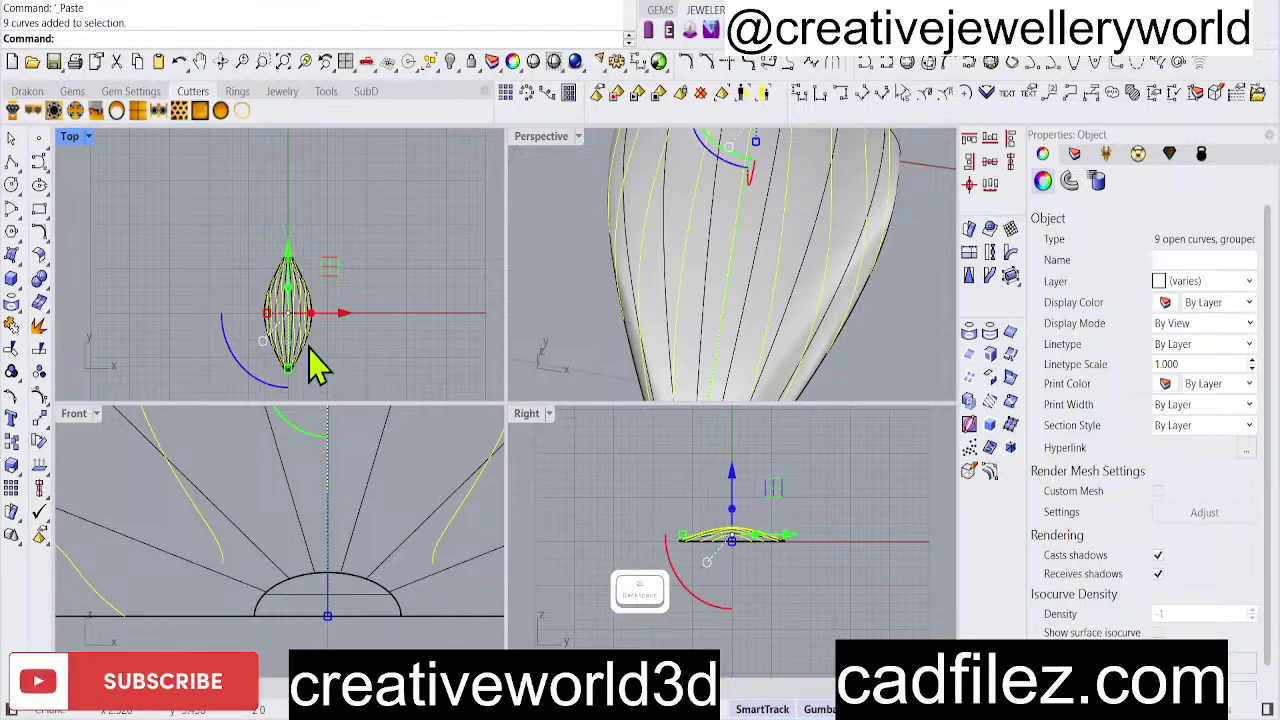
pyautogui.write('pipe')
pyautogui.press('Return')
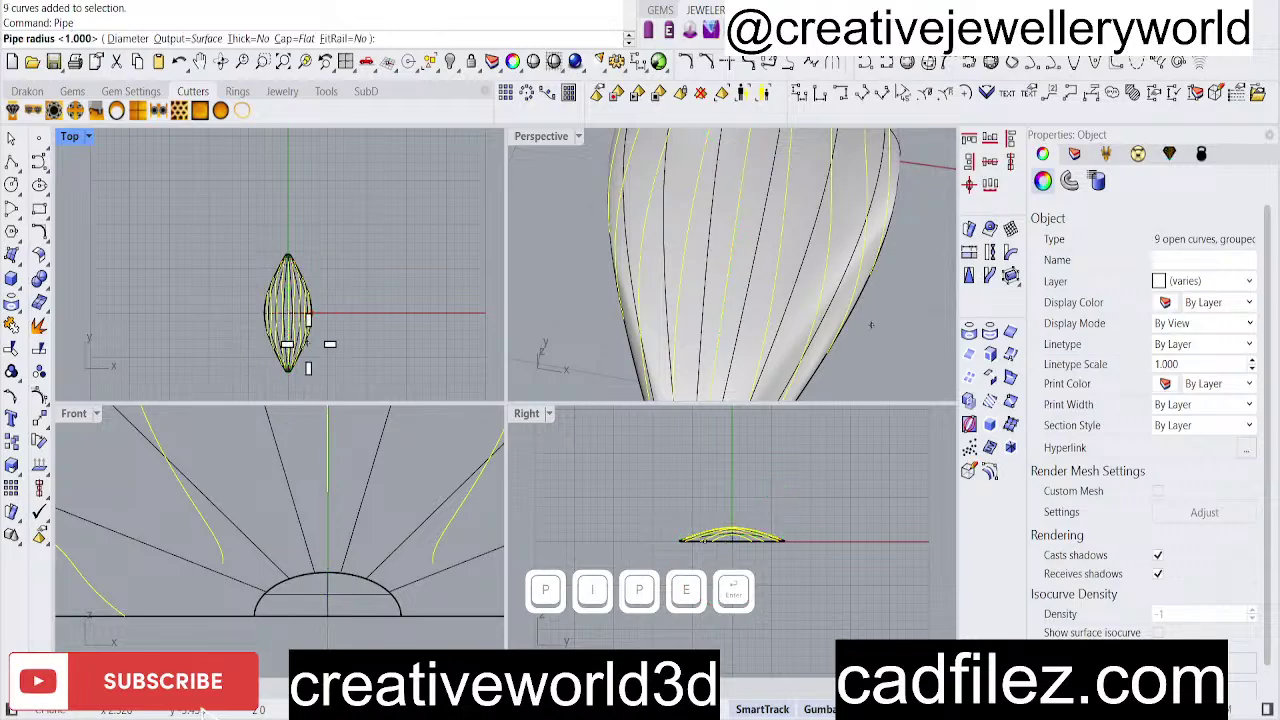
pyautogui.click(135, 38)
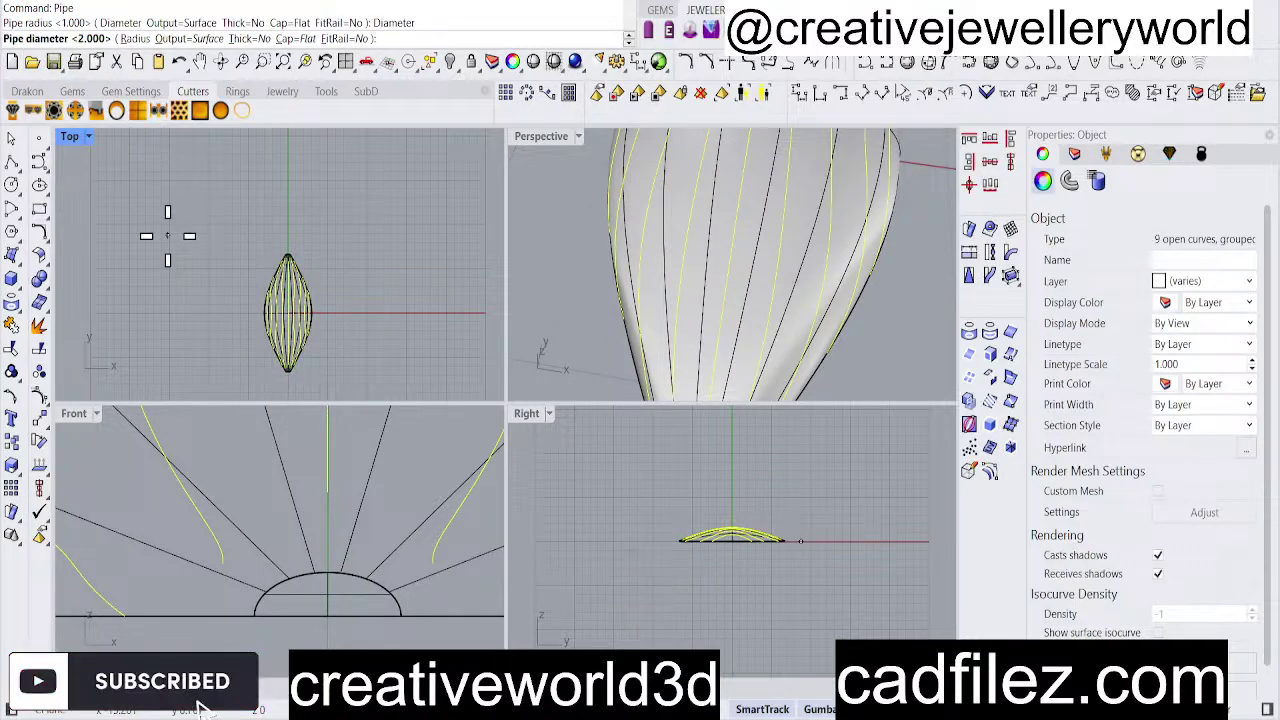
pyautogui.write('0.2')
pyautogui.click(196, 40)
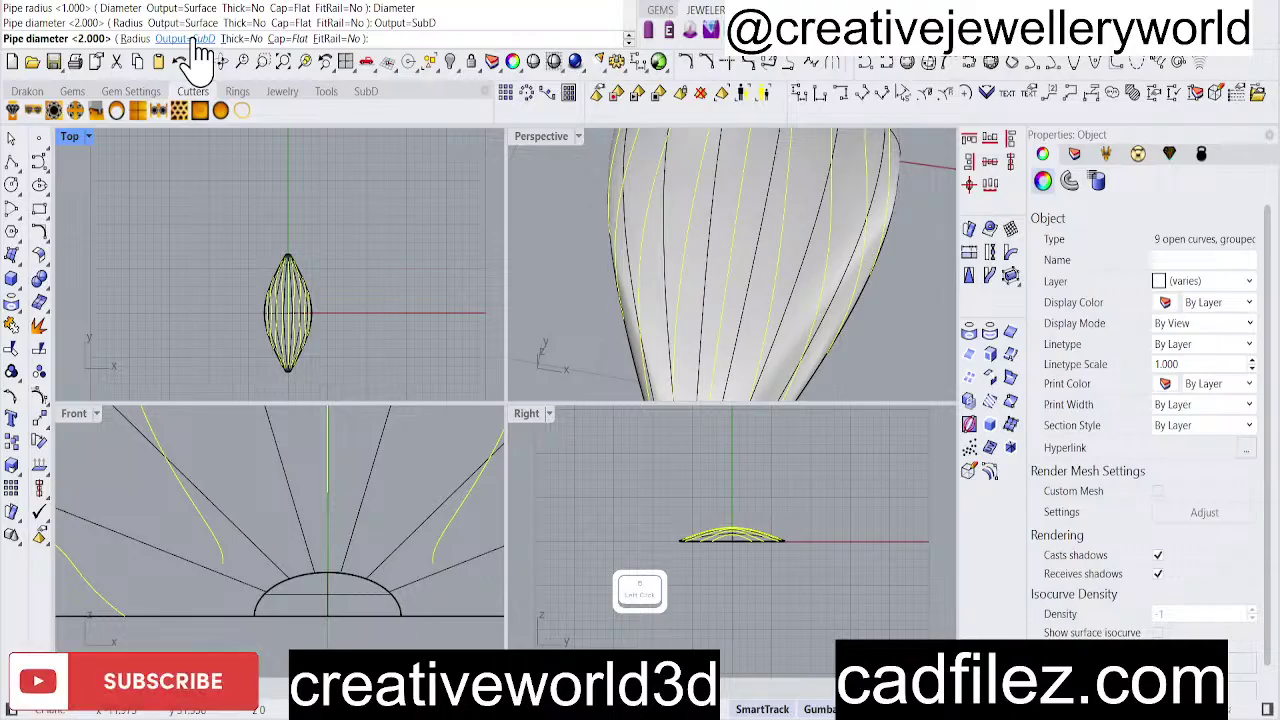
pyautogui.click(240, 40)
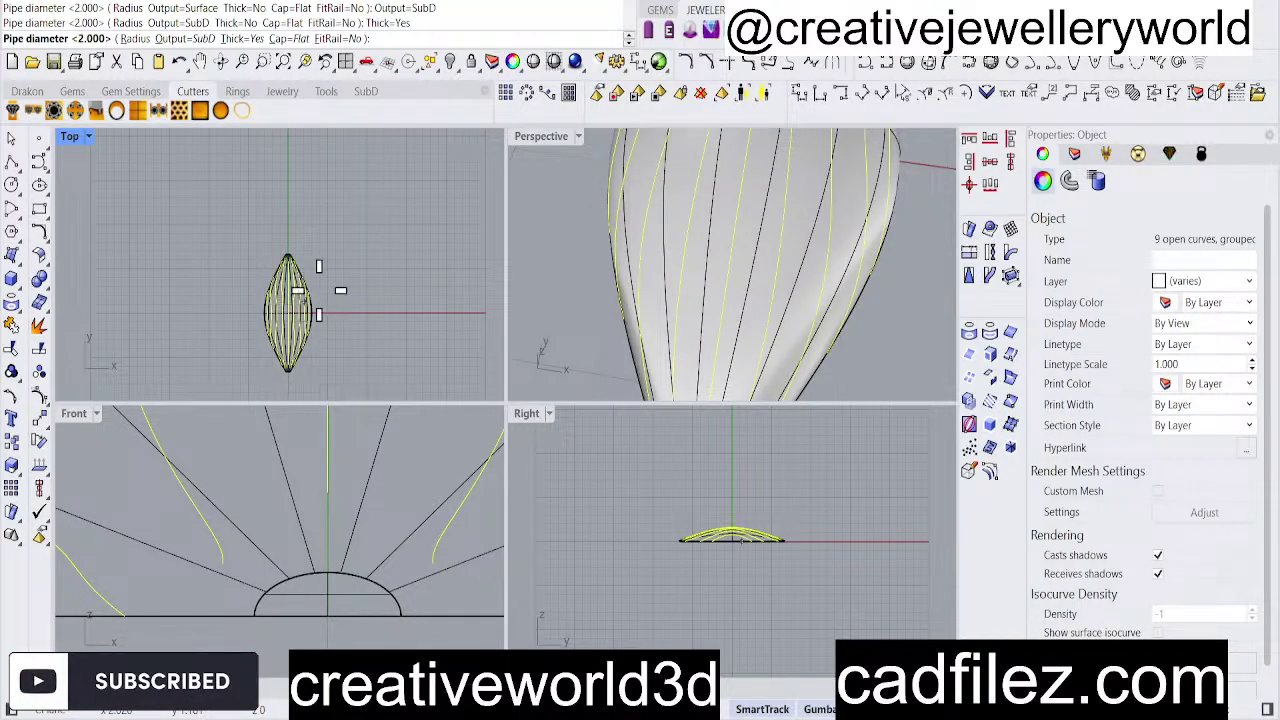
pyautogui.click(289, 39)
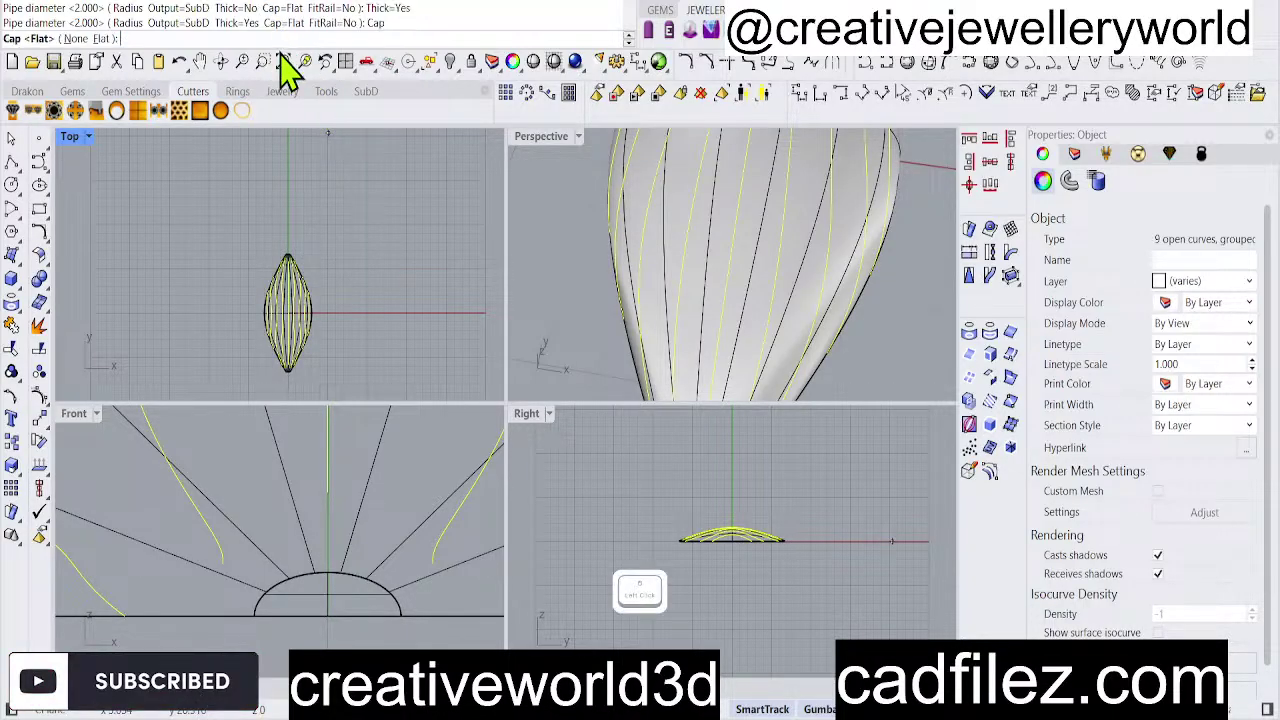
pyautogui.click(76, 39)
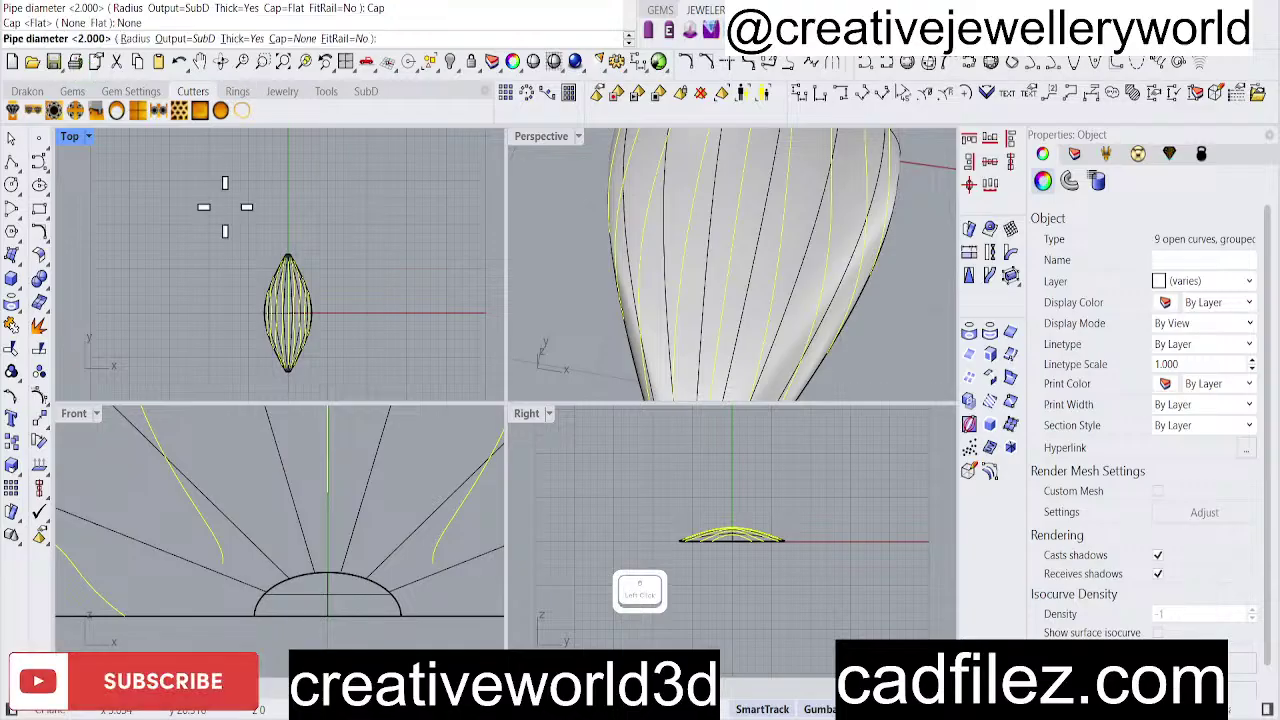
pyautogui.click(298, 39)
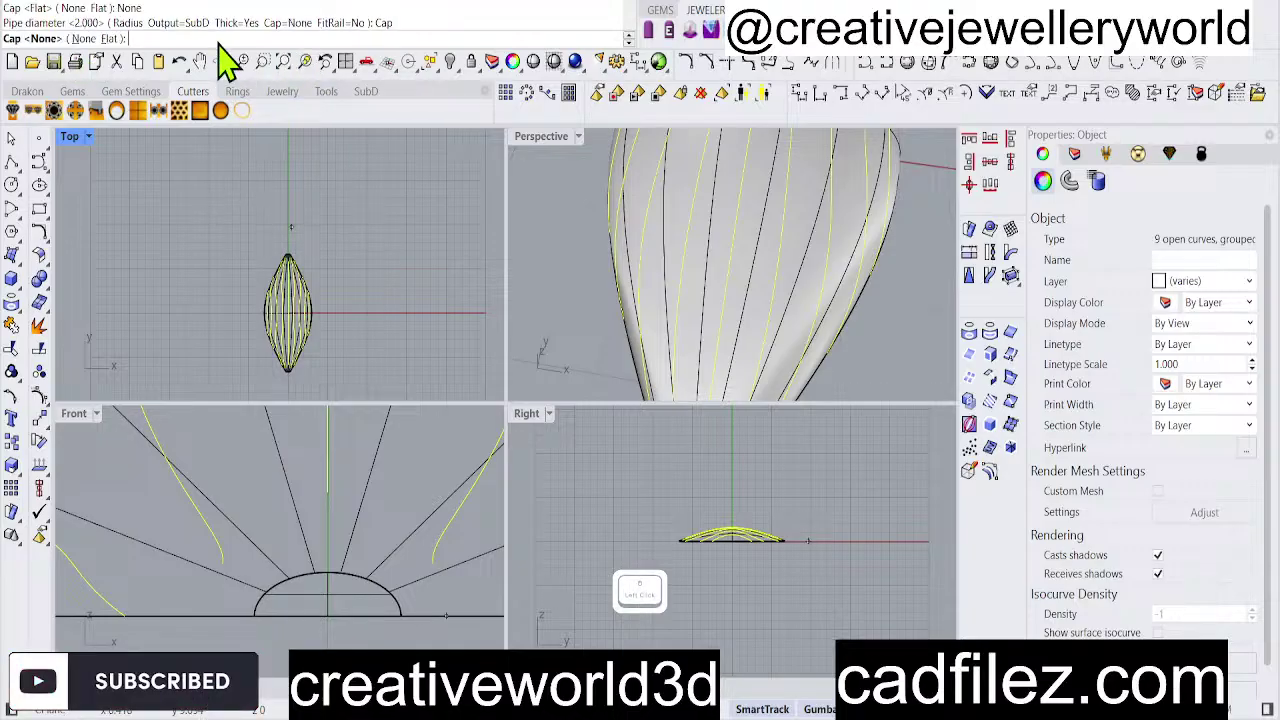
pyautogui.click(108, 39)
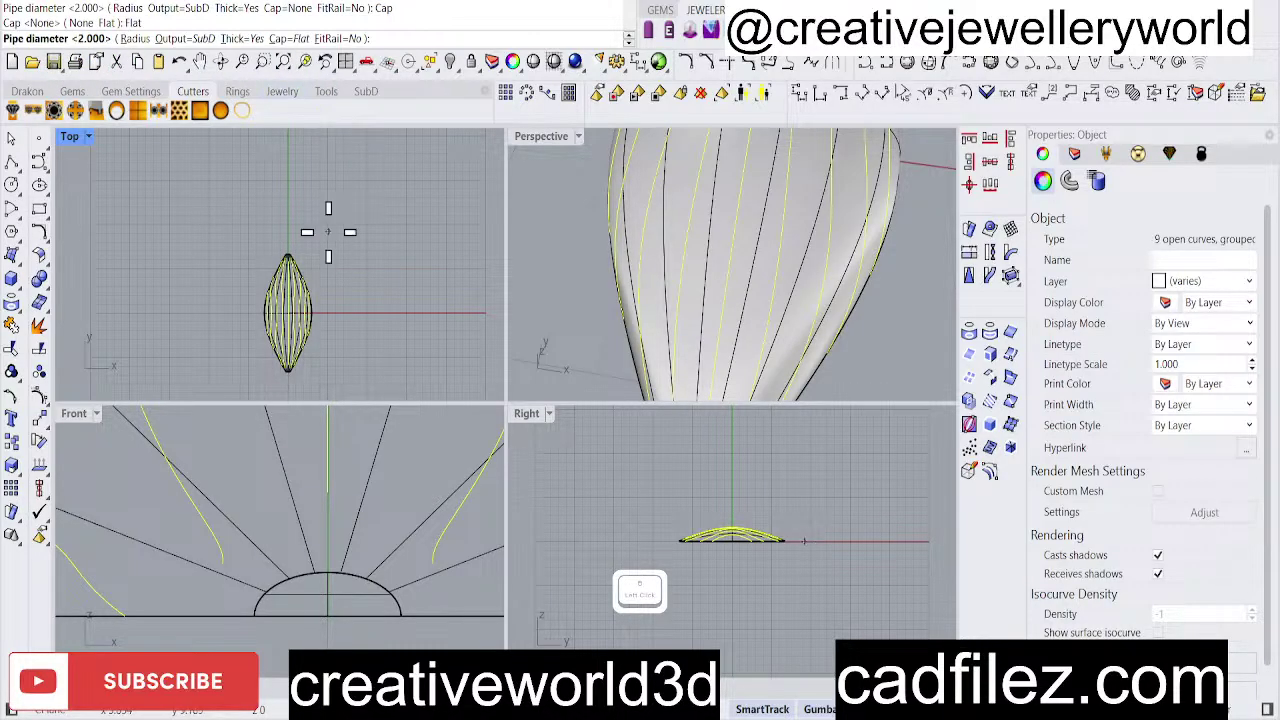
pyautogui.press('Escape')
pyautogui.click(400, 295)
pyautogui.scroll(4, 300, 334)
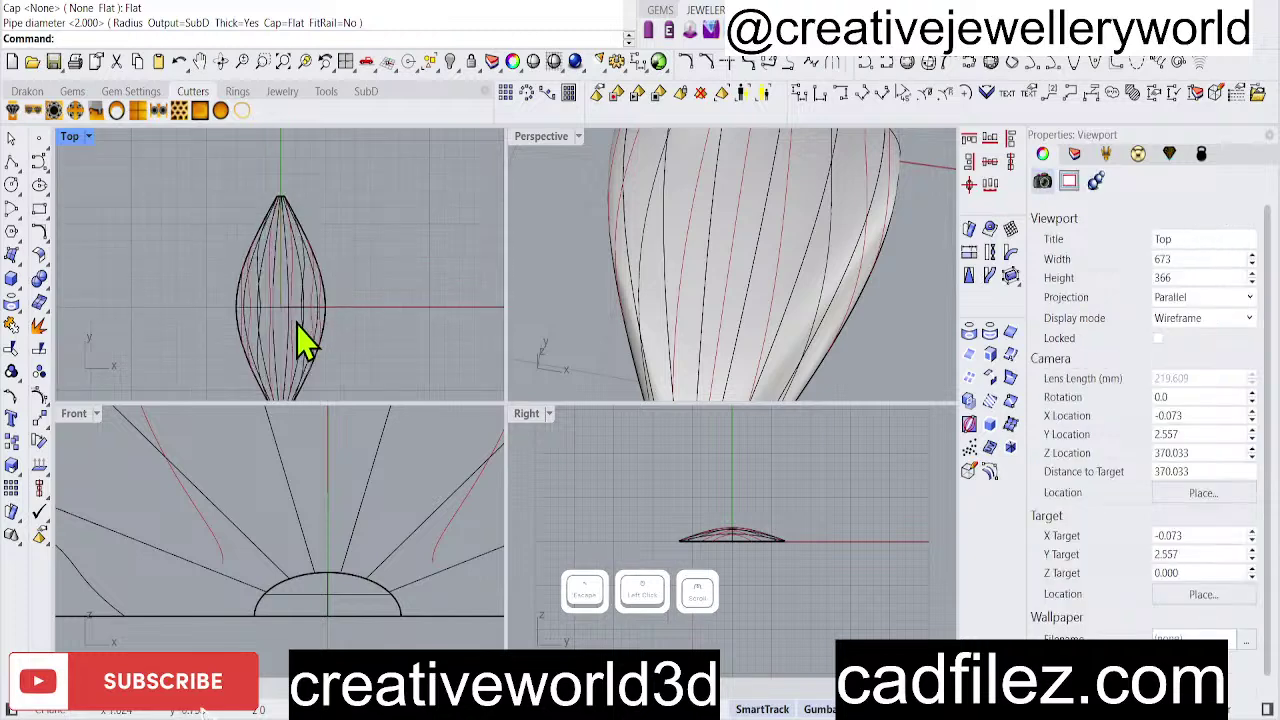
pyautogui.rightClick(300, 334)
pyautogui.click(278, 298)
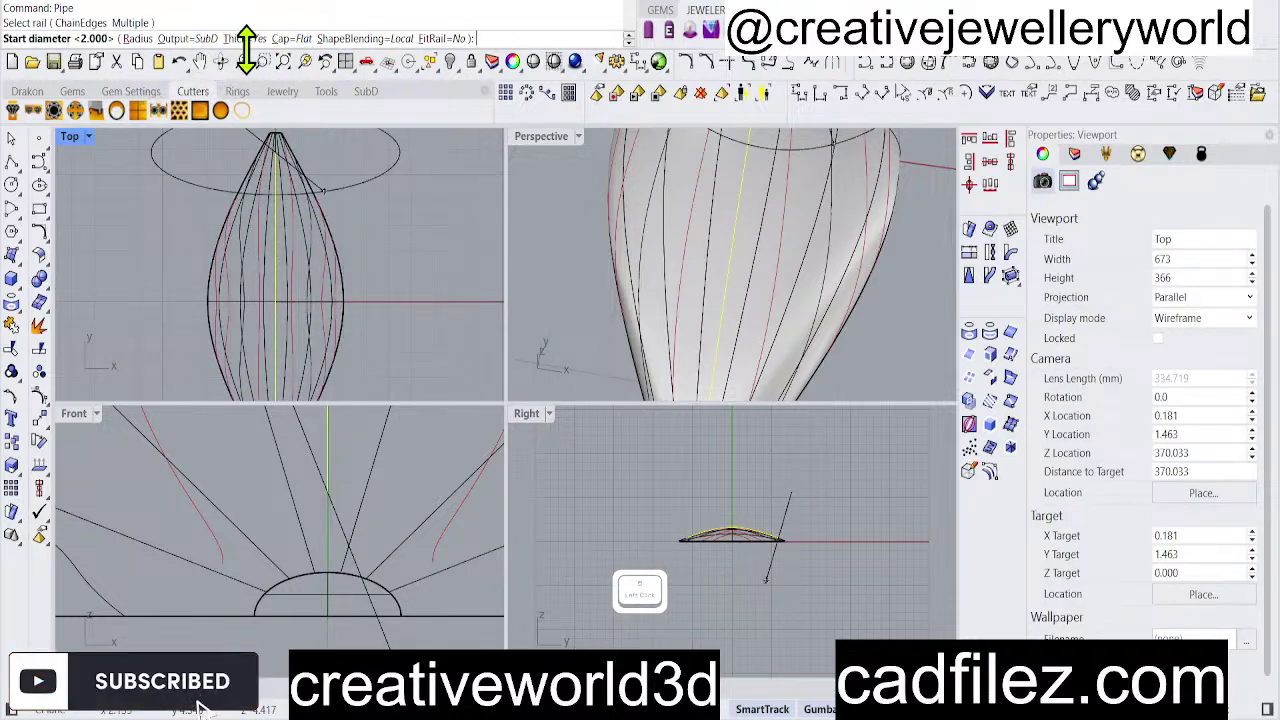
pyautogui.click(284, 38)
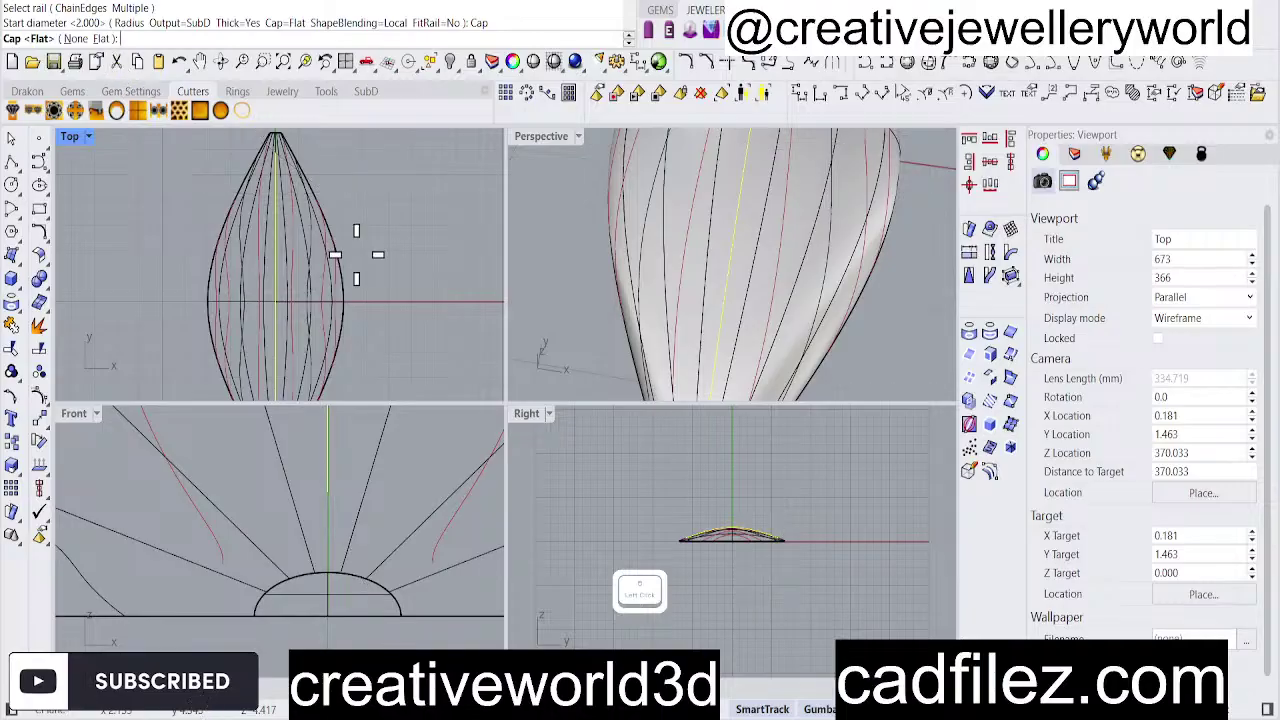
pyautogui.scroll(-3, 300, 290)
pyautogui.press('Escape')
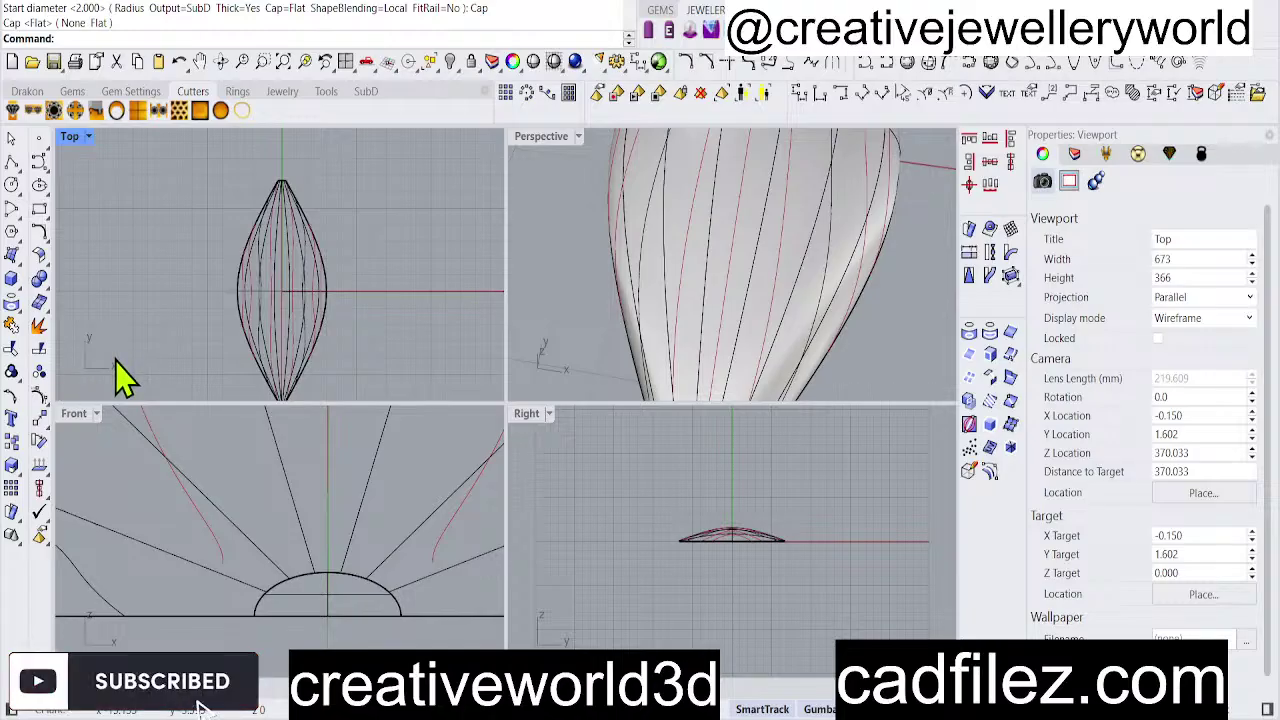
# Pipe the centre ridge curve as a non-thick, round-capped SubD with a diameter of about 0.194 at both ends.
pyautogui.click(37, 392)
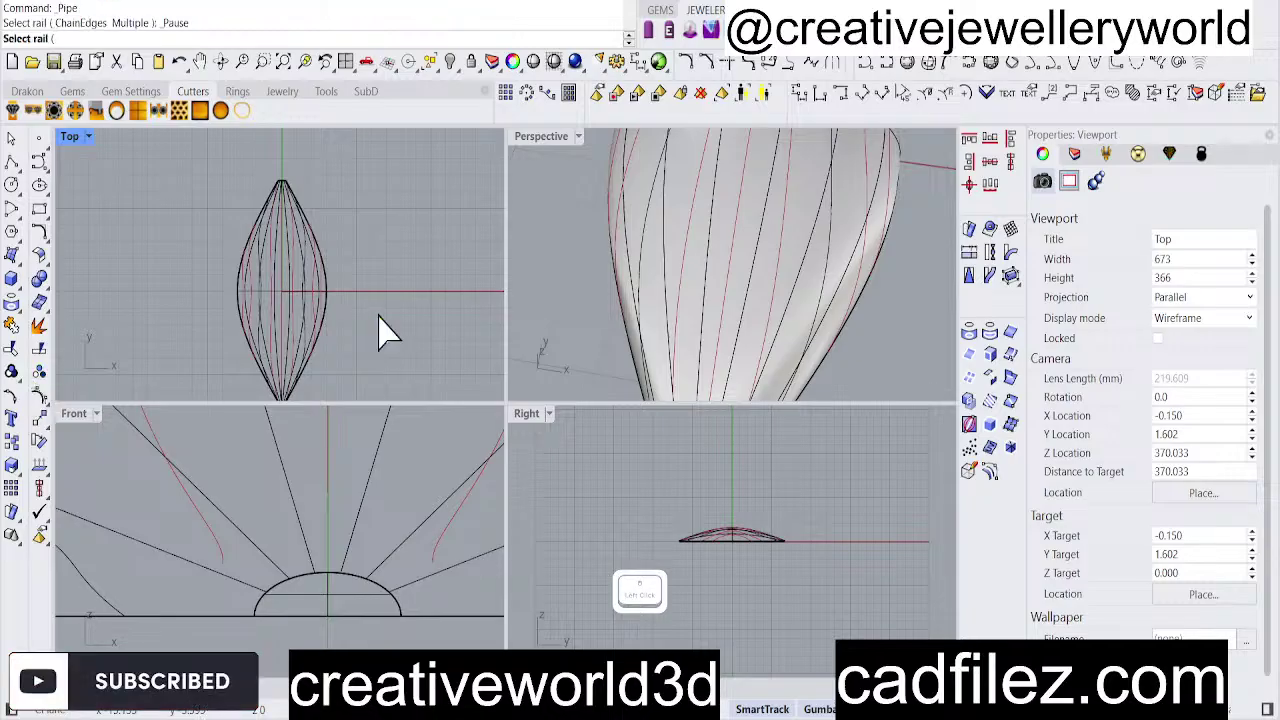
pyautogui.scroll(3, 300, 278)
pyautogui.click(263, 280)
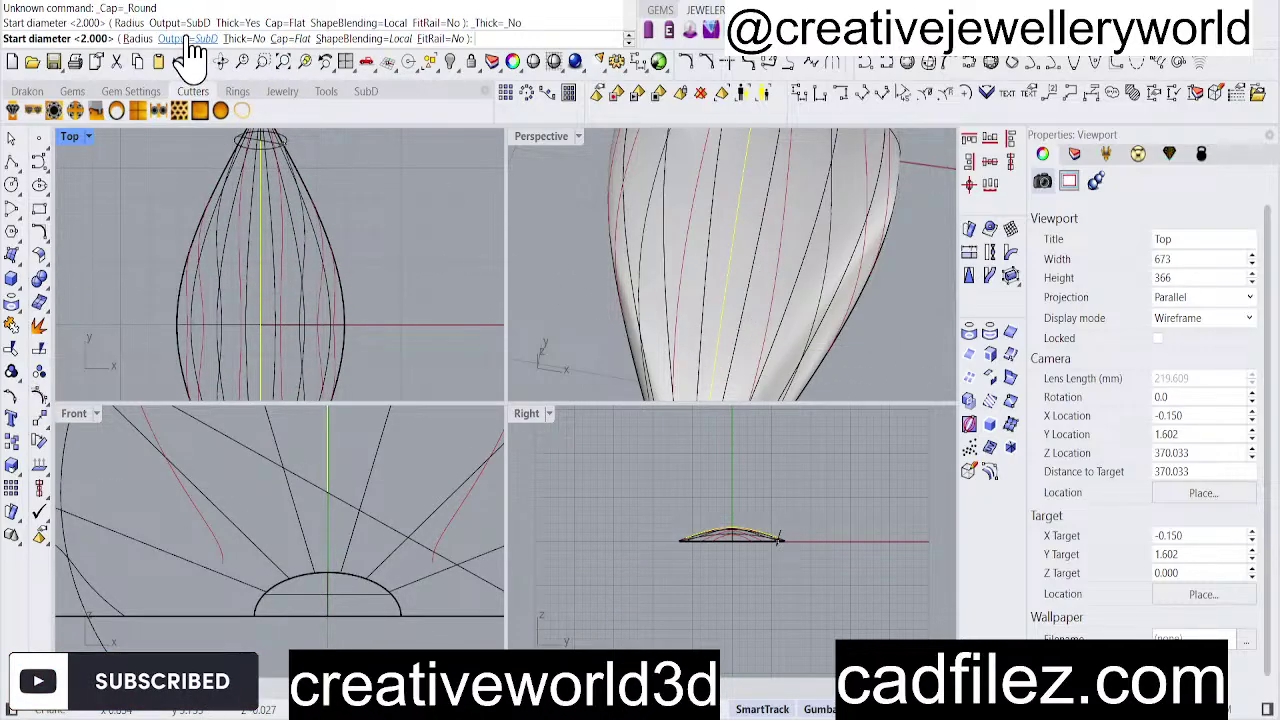
pyautogui.scroll(-4, 280, 280)
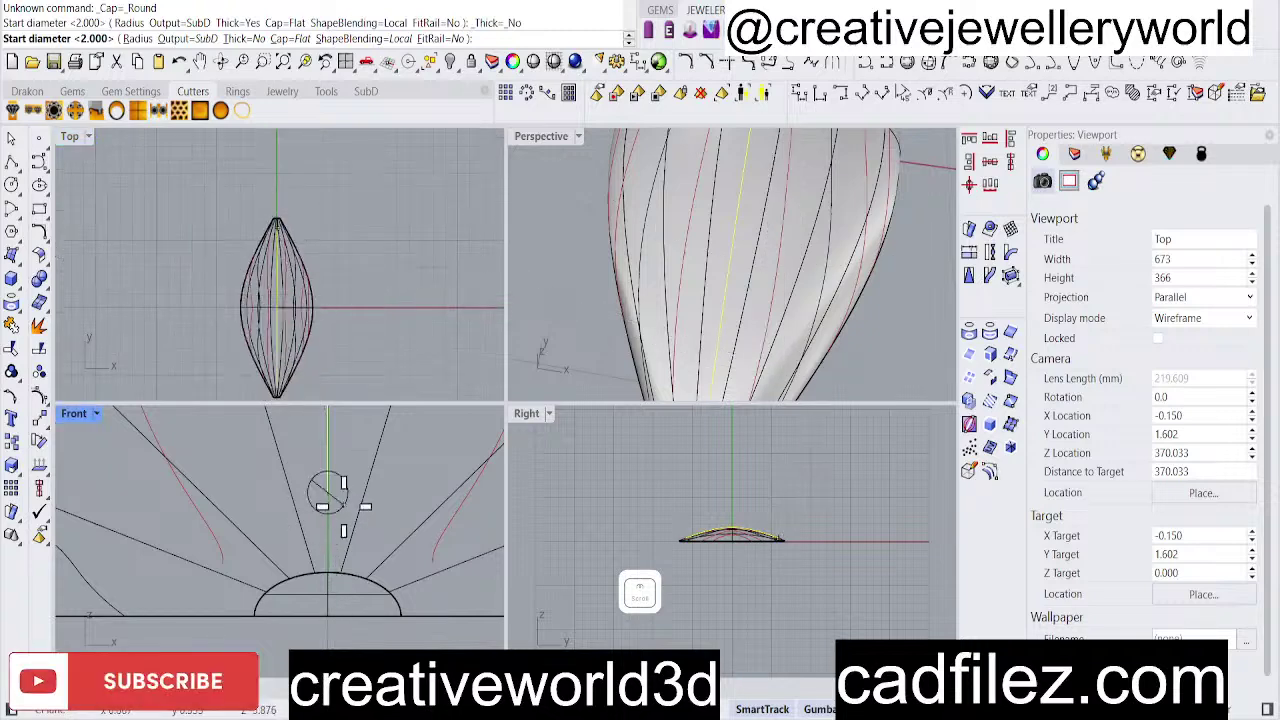
pyautogui.scroll(-2, 352, 535)
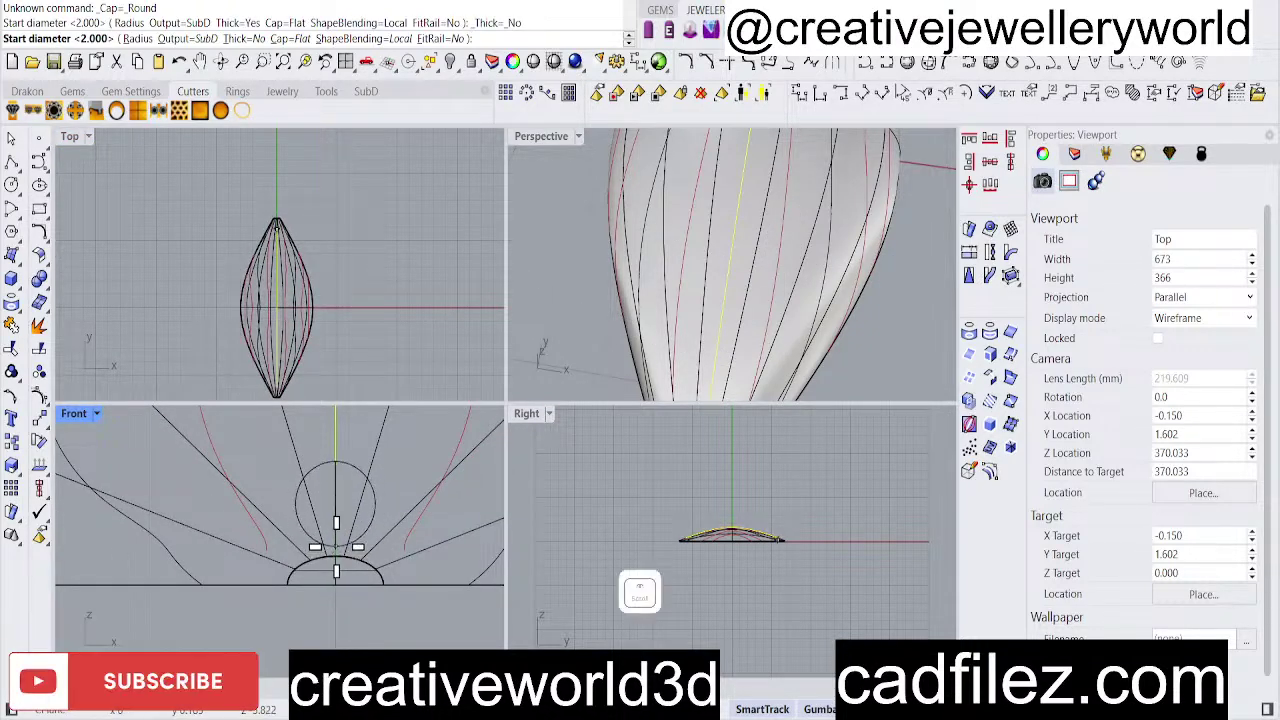
pyautogui.scroll(2, 336, 545)
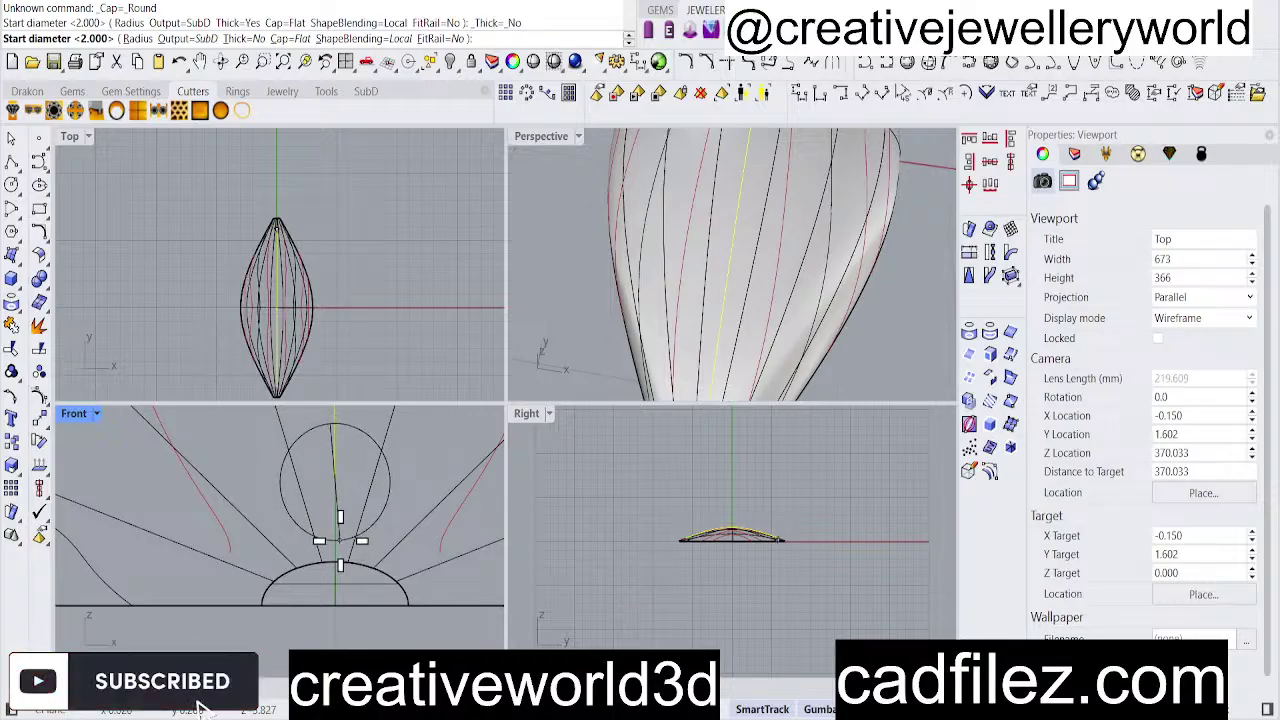
pyautogui.click(284, 38)
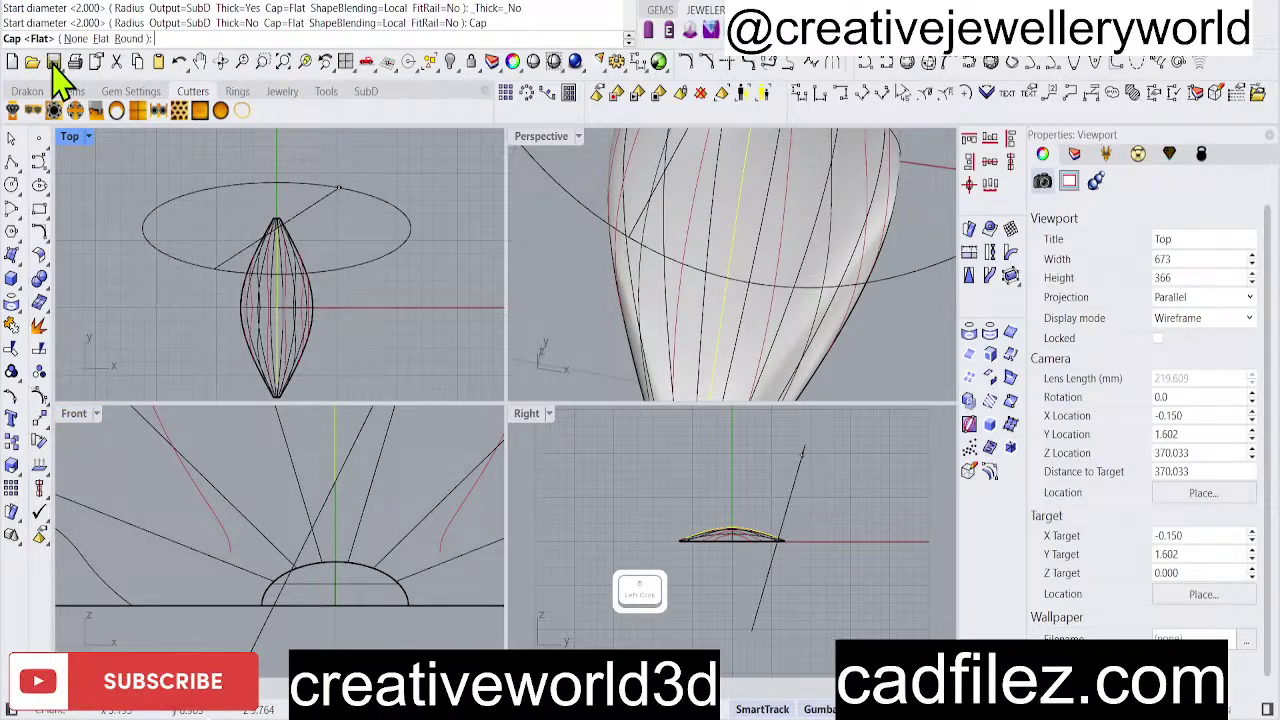
pyautogui.click(128, 38)
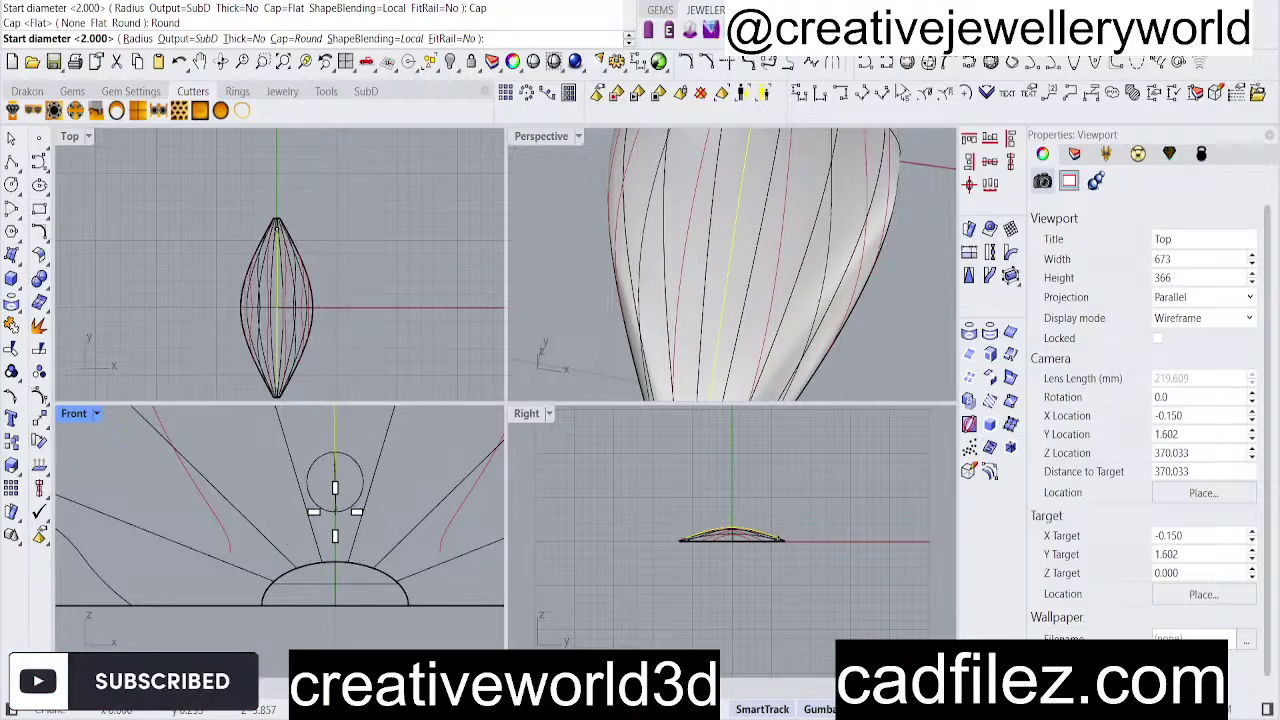
pyautogui.click(335, 511)
pyautogui.rightClick(335, 511)
pyautogui.rightClick(335, 511)
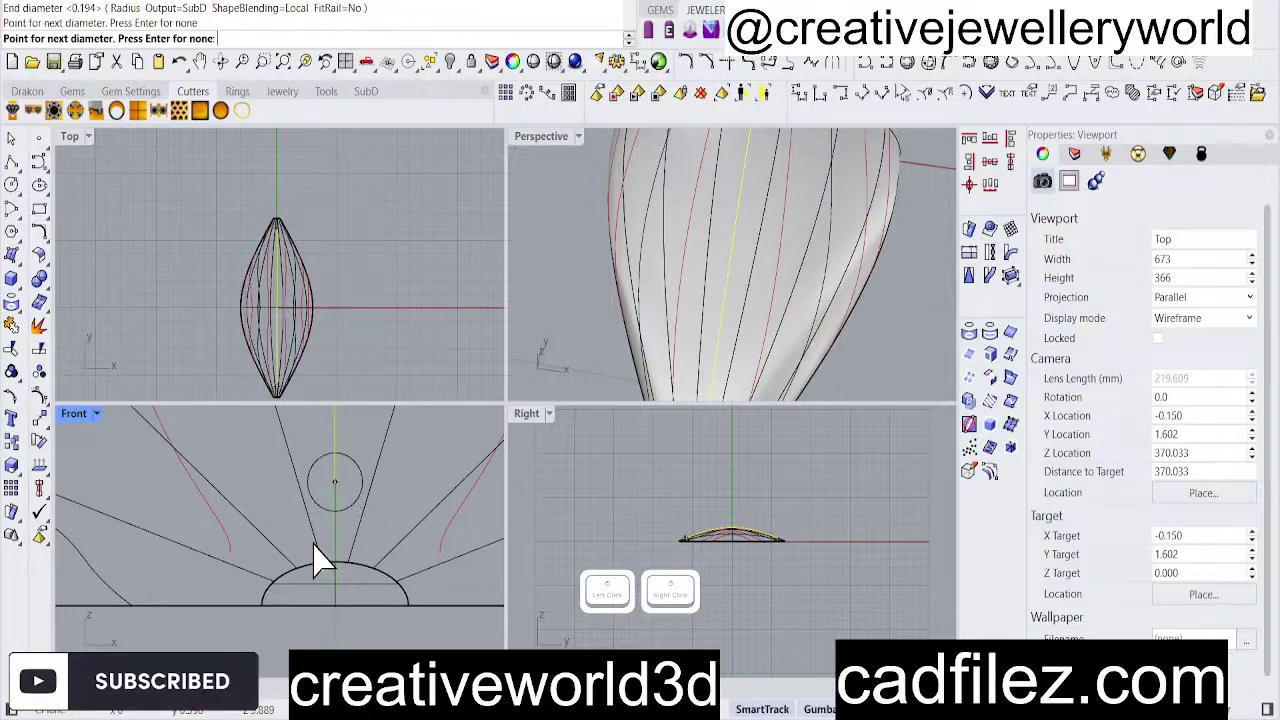
# Select the nine grouped surface curves in the Front view.
pyautogui.scroll(-10, 306, 543)
pyautogui.scroll(4, 354, 524)
pyautogui.click(376, 484)
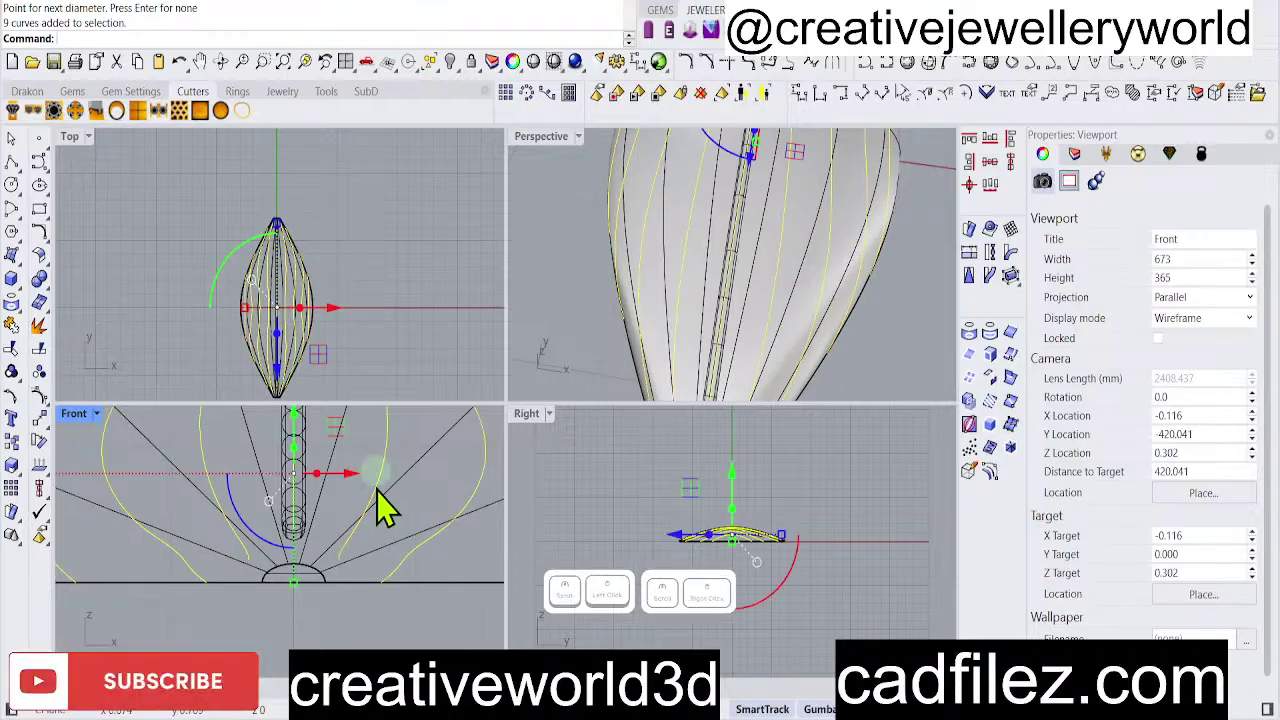
pyautogui.rightClick(349, 563)
pyautogui.click(346, 566)
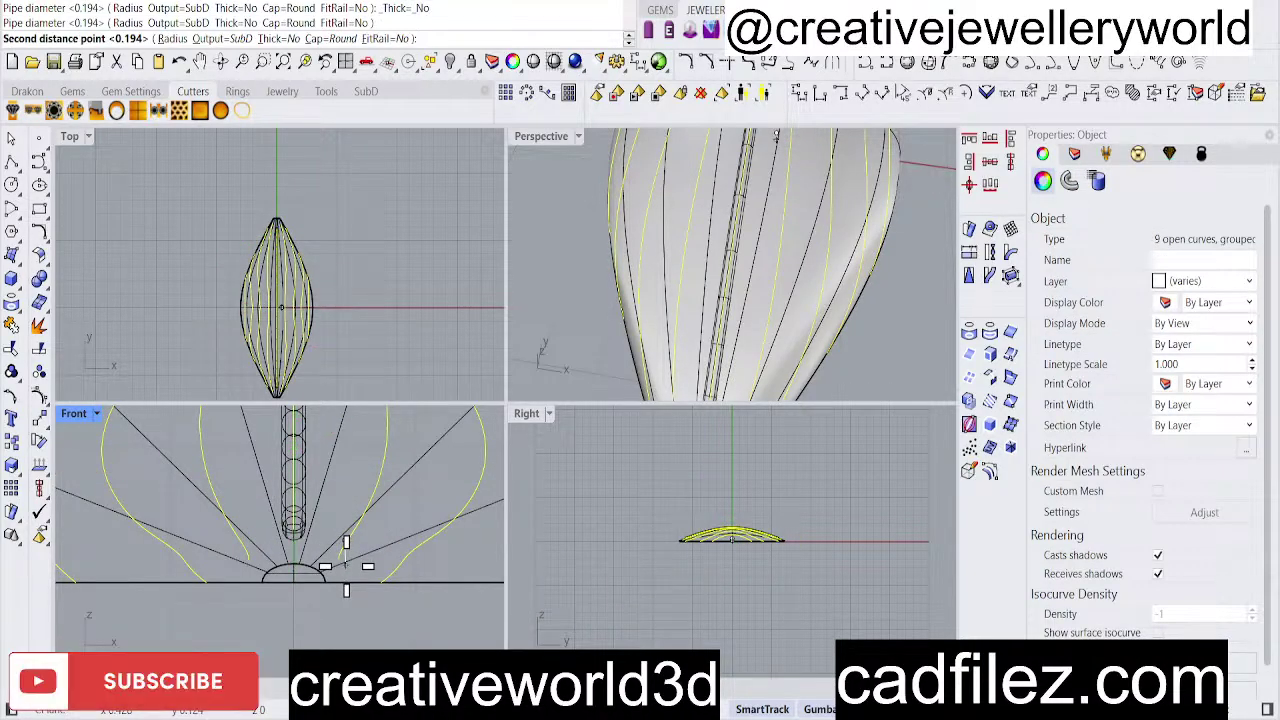
pyautogui.rightClick(346, 566)
pyautogui.rightClick(346, 566)
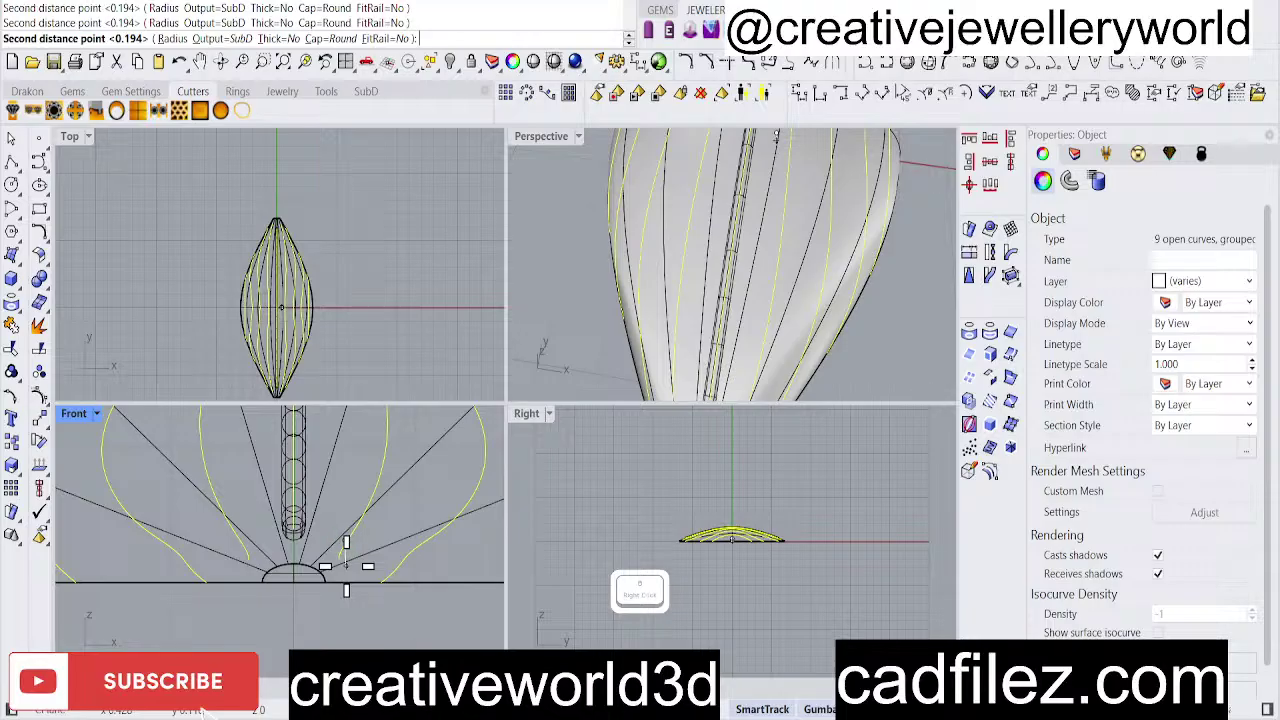
pyautogui.press('Escape')
# Pipe the nine grouped surface curves as SubD pipes with a 0.194 diameter, Thick set to No and round caps.
pyautogui.rightClick(400, 643)
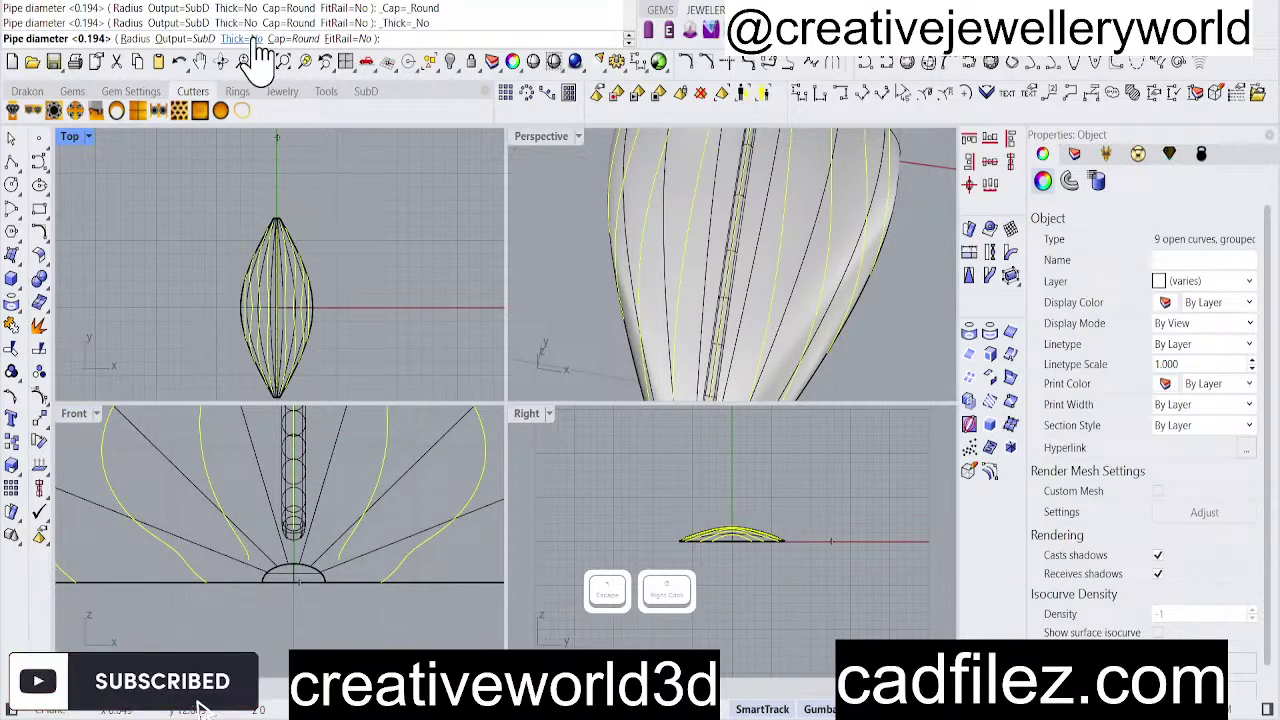
pyautogui.click(250, 39)
pyautogui.click(236, 39)
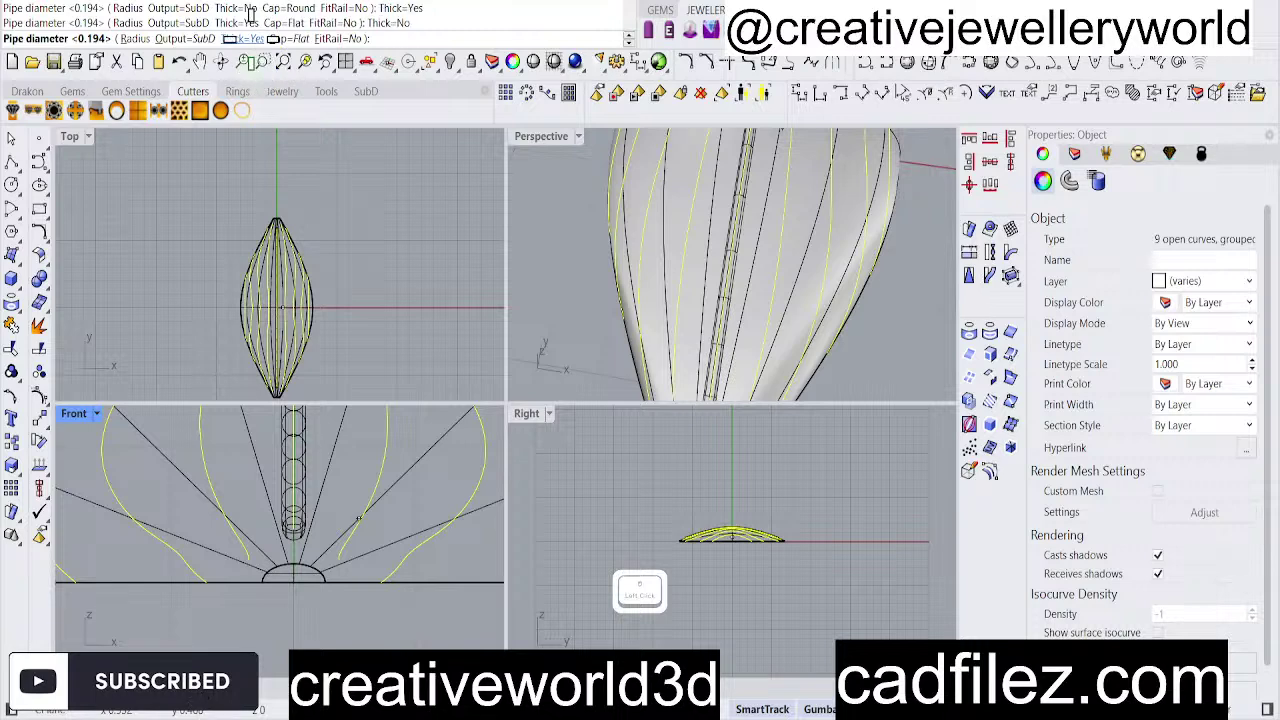
pyautogui.click(276, 39)
pyautogui.click(128, 39)
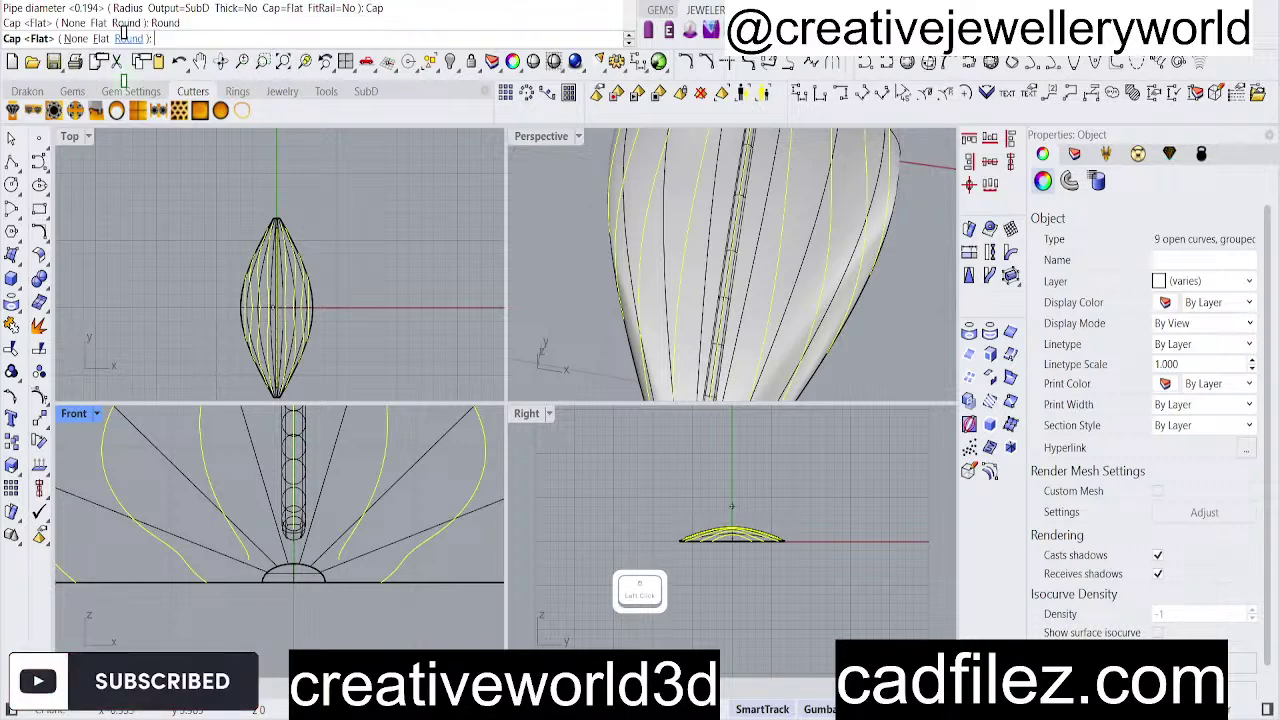
pyautogui.rightClick(395, 630)
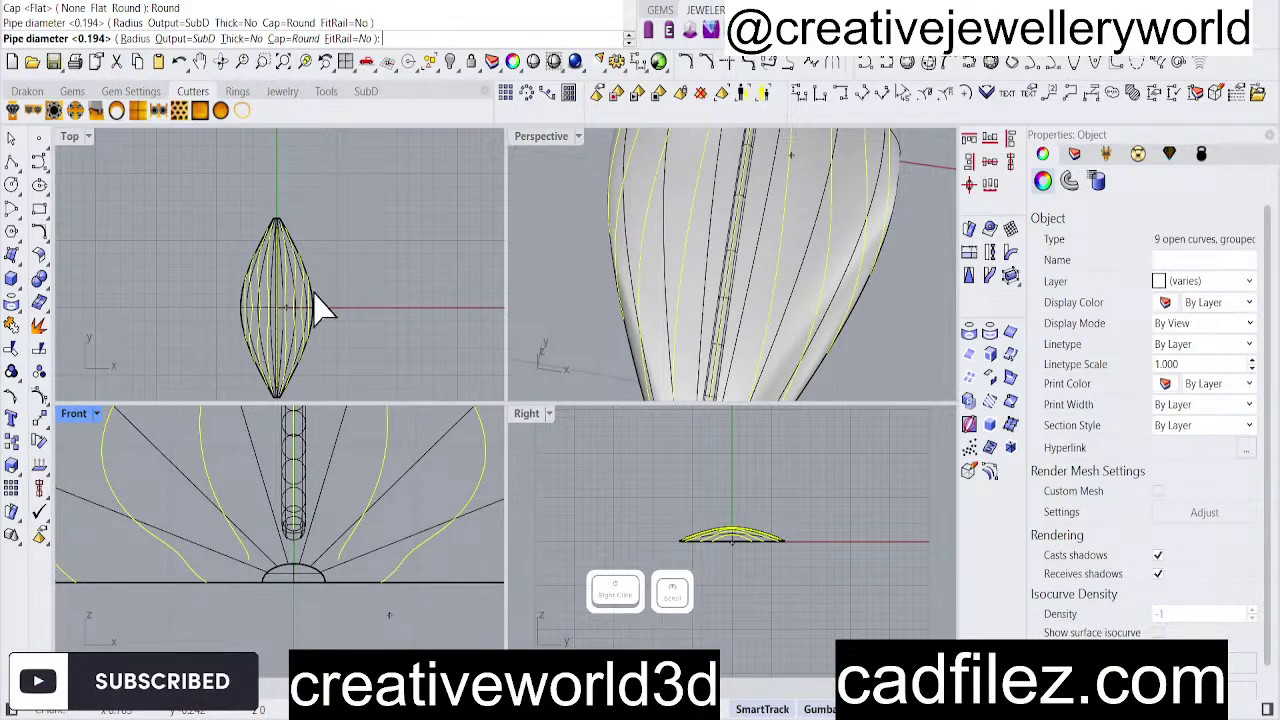
pyautogui.scroll(-1, 705, 220)
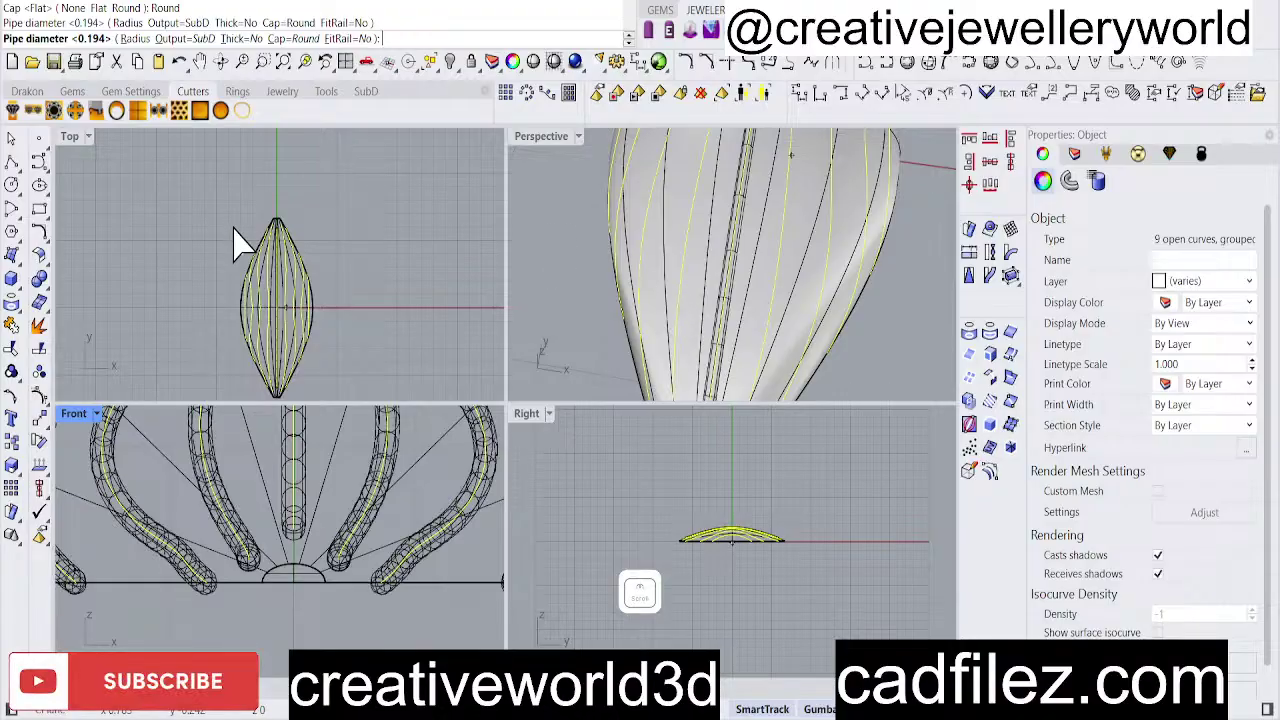
pyautogui.scroll(-2, 276, 261)
pyautogui.click(468, 272)
# Select the nine newly created SubD pipes with SelLast and group them.
pyautogui.moveTo(893, 288); pyautogui.dragTo(766, 291, button='right')
pyautogui.write('sellast')
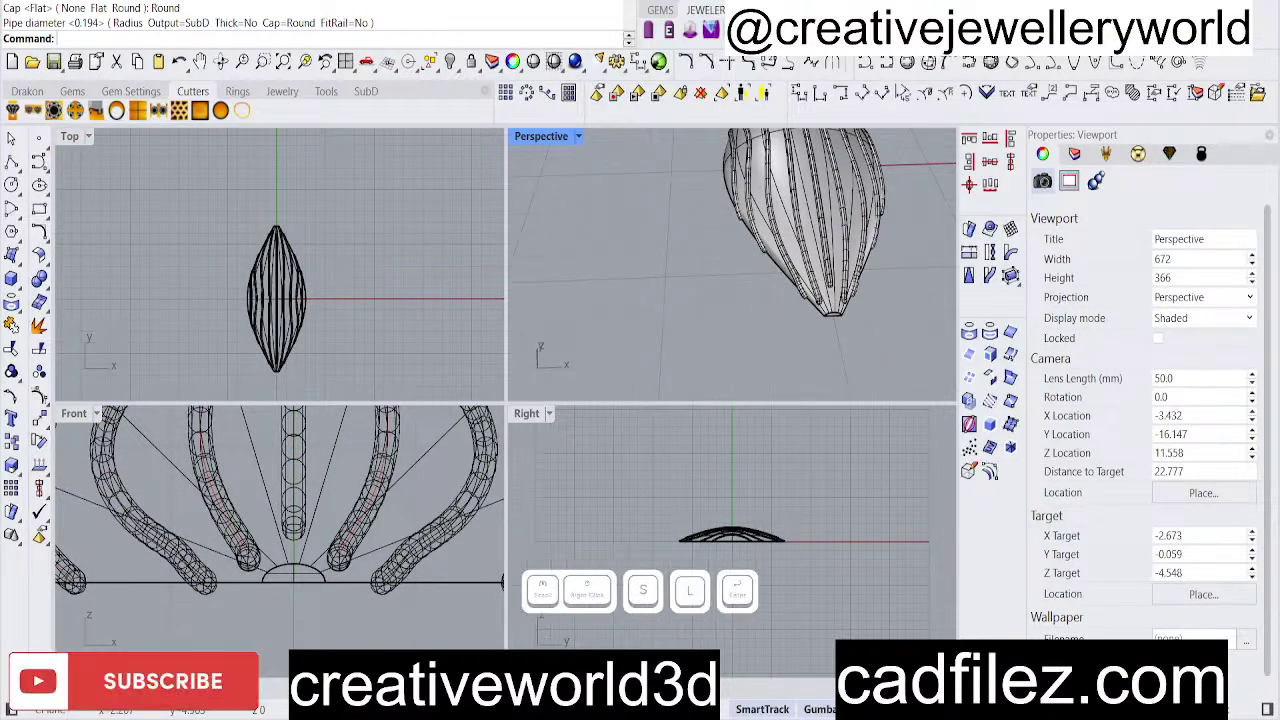
pyautogui.press('Return')
pyautogui.write('g')
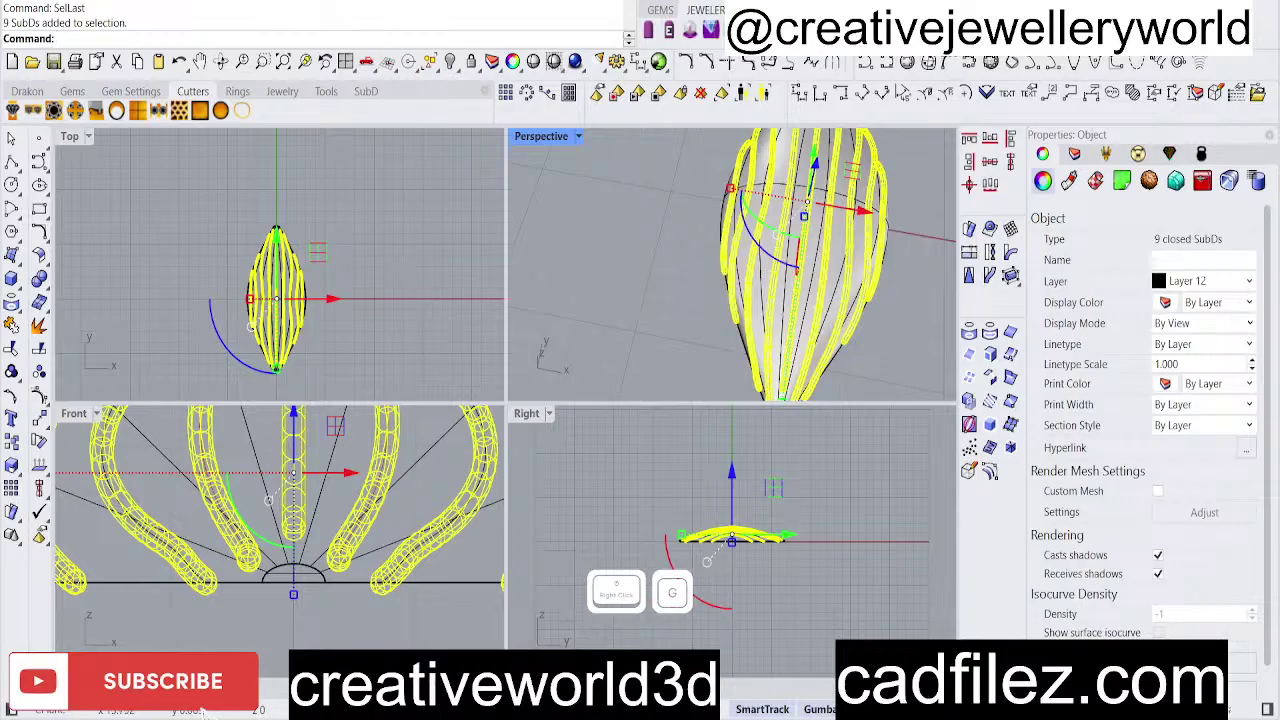
pyautogui.rightClick(395, 308)
pyautogui.click(407, 263)
pyautogui.moveTo(613, 300); pyautogui.dragTo(671, 309, button='right')
pyautogui.scroll(5, 640, 337)
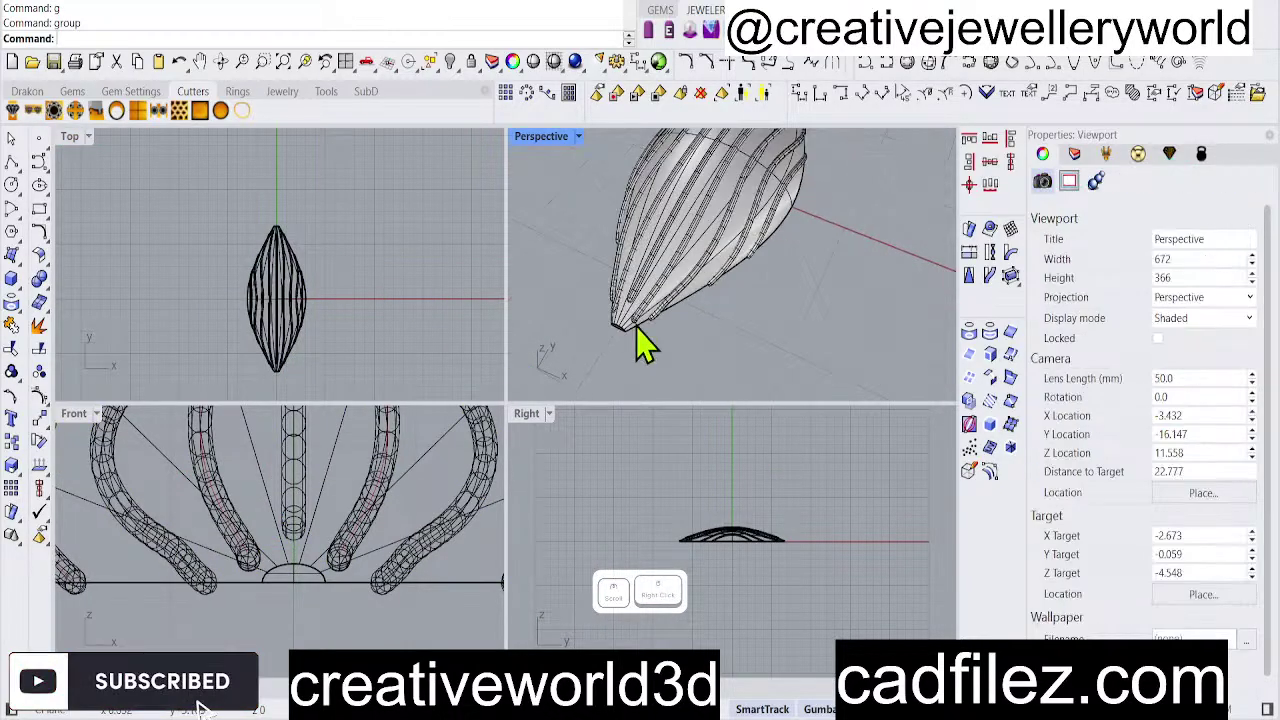
pyautogui.click(675, 325)
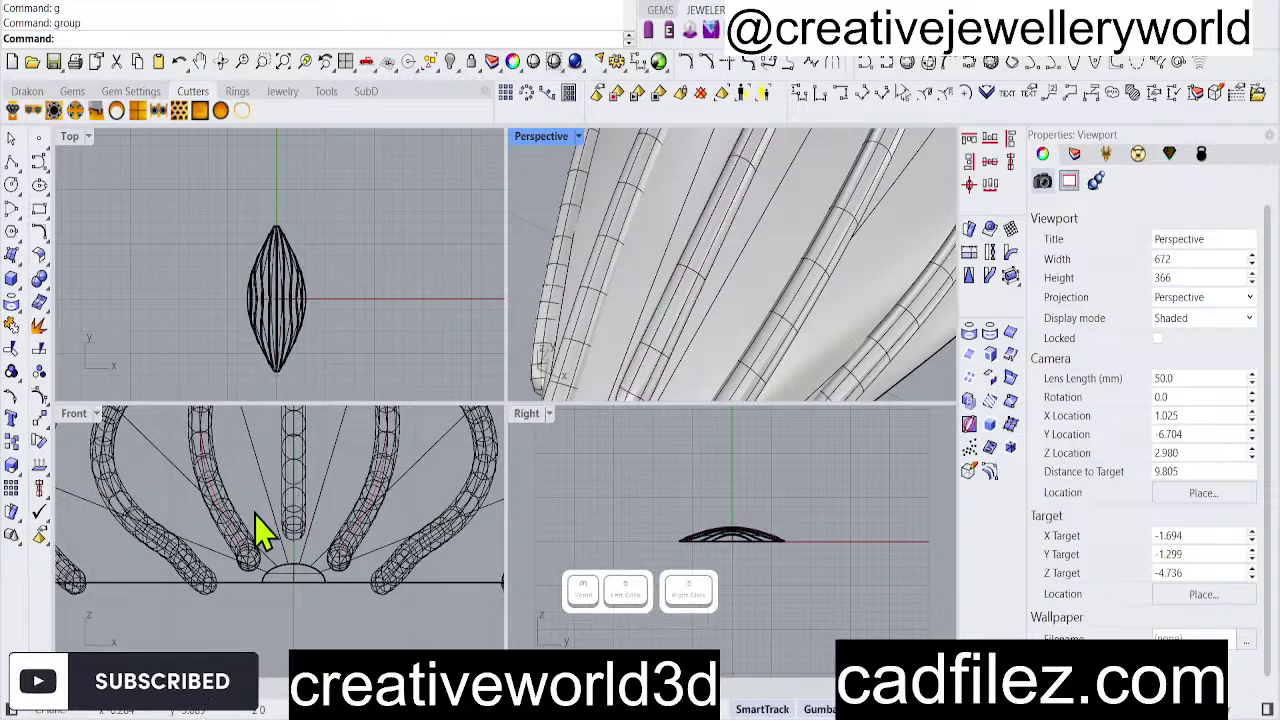
# Group the central SubD pipe together with the other nine SubD pipes on the domed body.
pyautogui.click(295, 513)
pyautogui.scroll(5, 386, 470)
pyautogui.keyDown('shift'); pyautogui.click(414, 420); pyautogui.keyUp('shift')
pyautogui.scroll(-5, 366, 543)
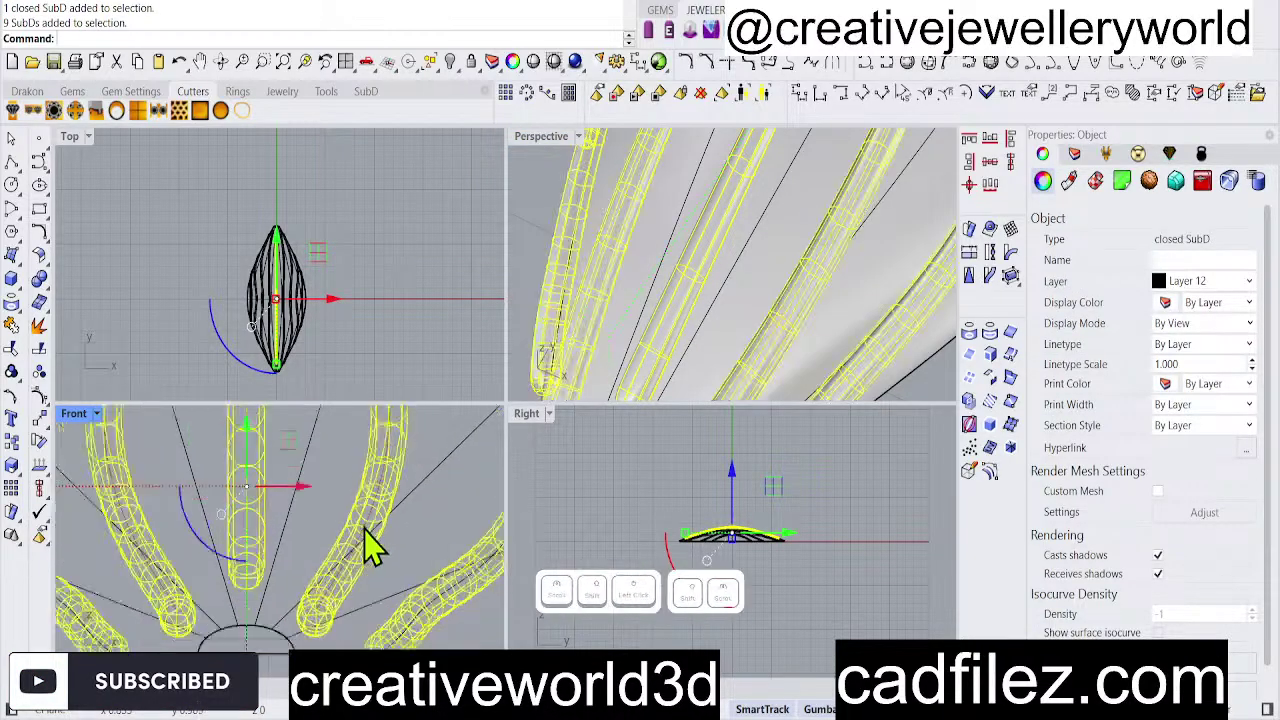
pyautogui.write('g')
pyautogui.press('Return')
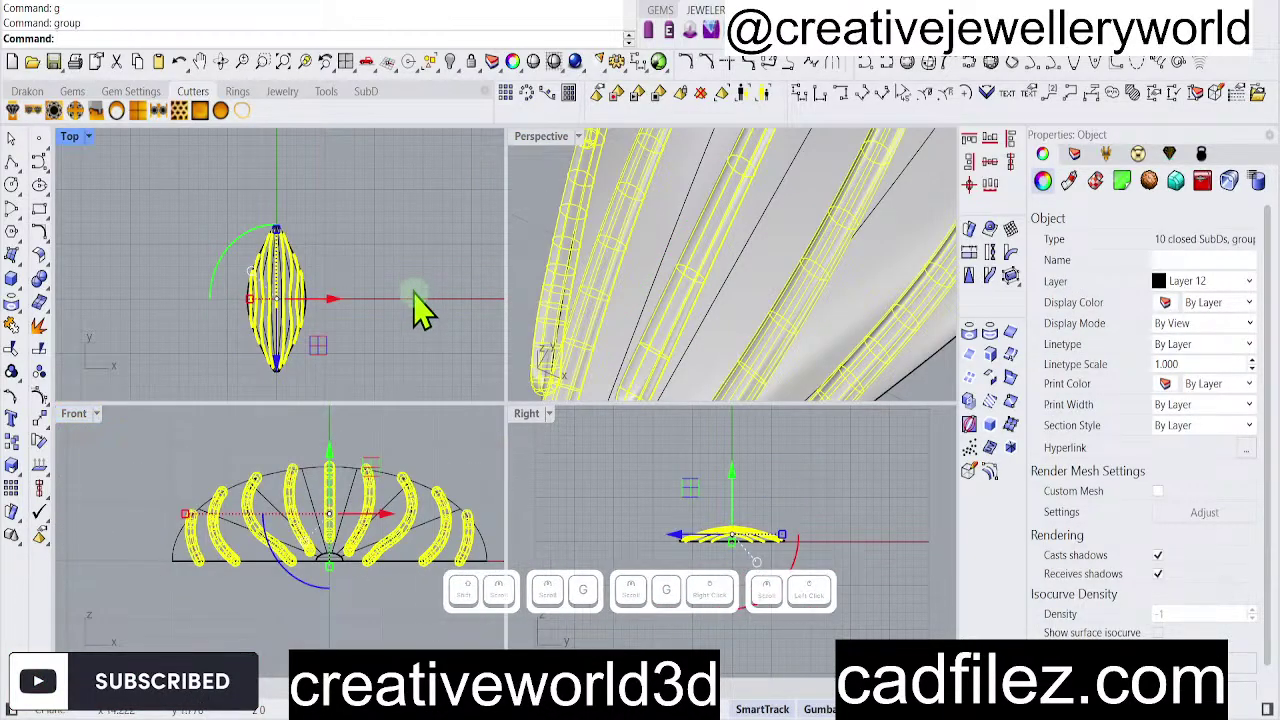
# Examine how the grouped SubD pipes sit on the body's surface and end near its pointed tip.
pyautogui.click(686, 320)
pyautogui.scroll(-8, 680, 325)
pyautogui.scroll(6, 700, 300)
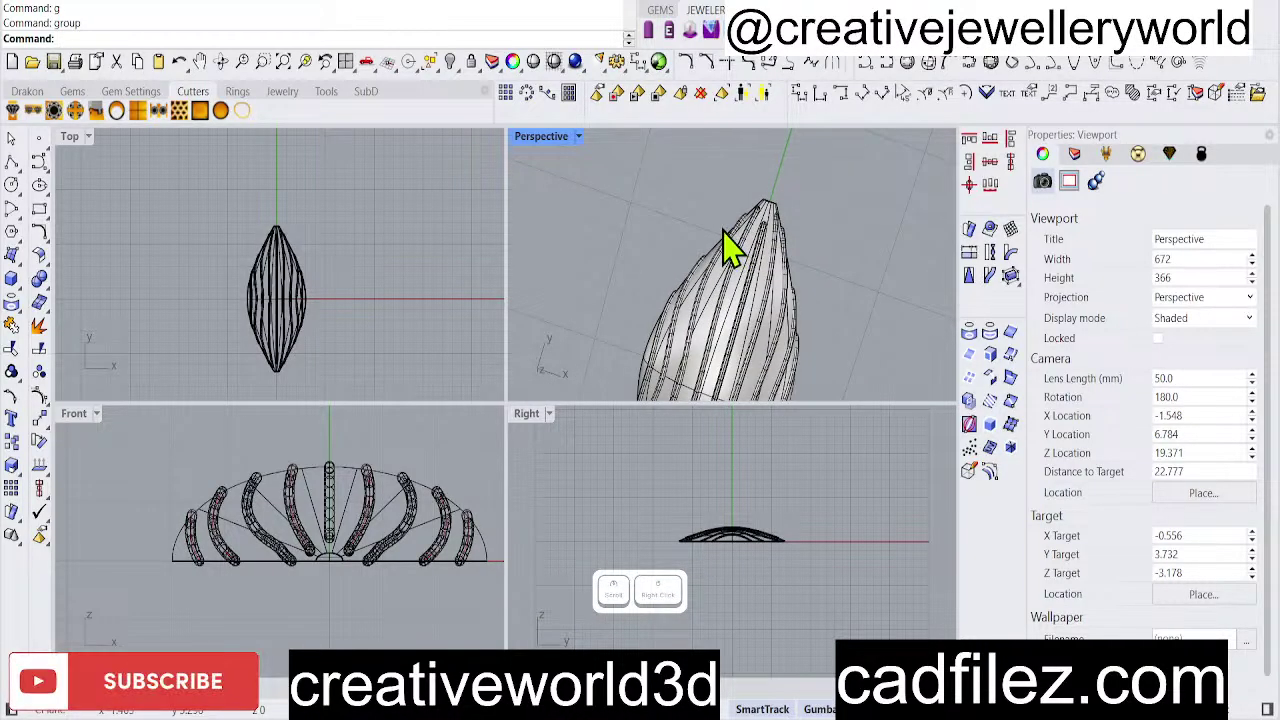
pyautogui.write('S')
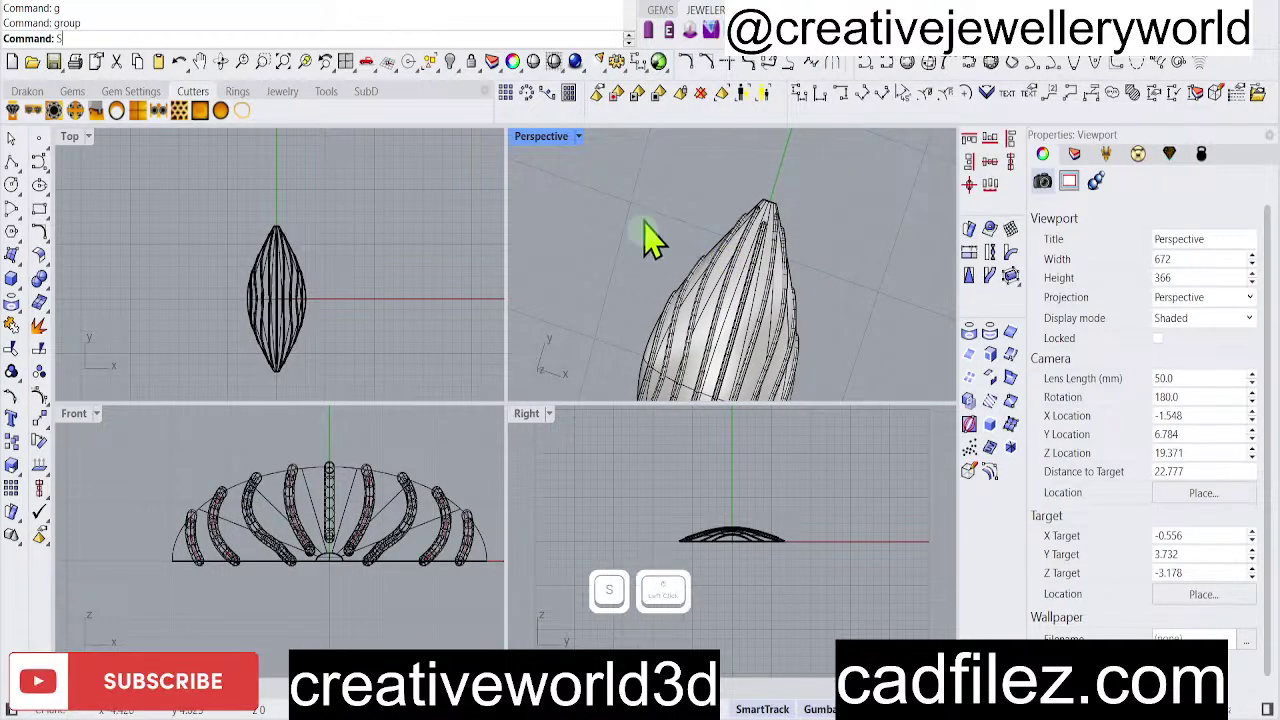
pyautogui.press('BackSpace')
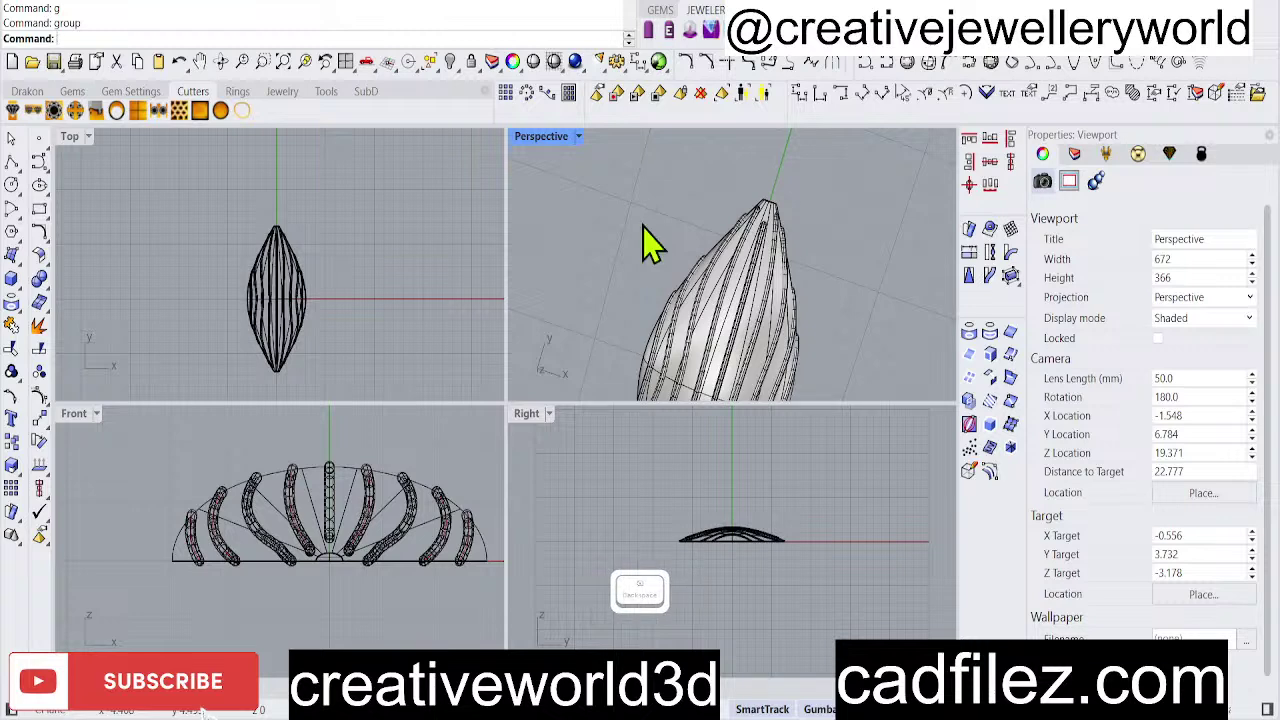
pyautogui.moveTo(651, 246); pyautogui.dragTo(733, 228, button='right')
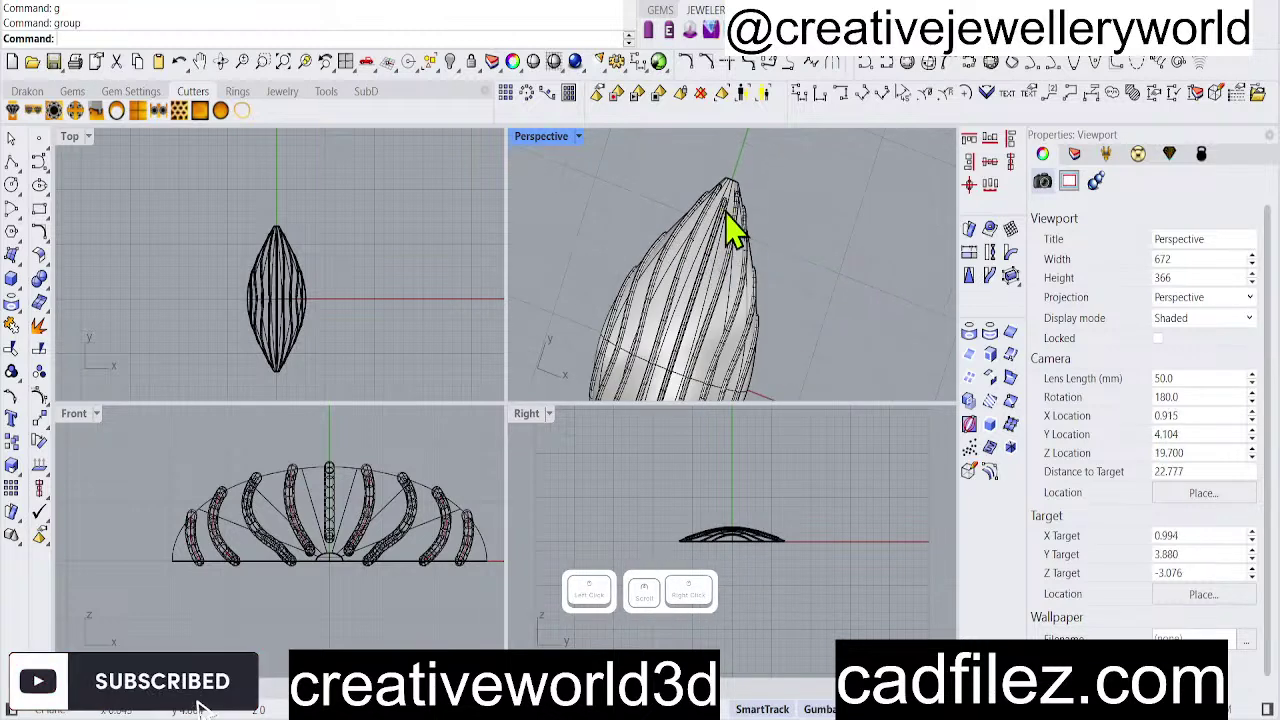
pyautogui.scroll(5, 733, 228)
pyautogui.click(694, 277)
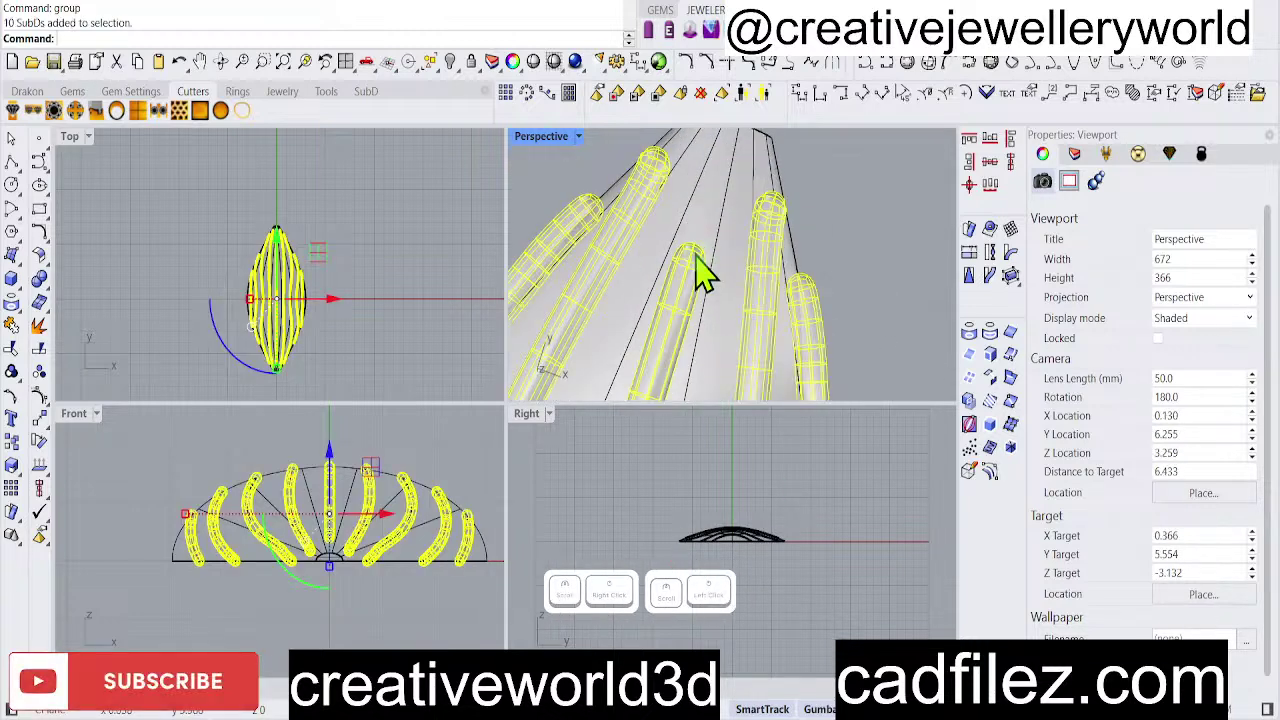
pyautogui.click(835, 233)
pyautogui.scroll(-4, 651, 251)
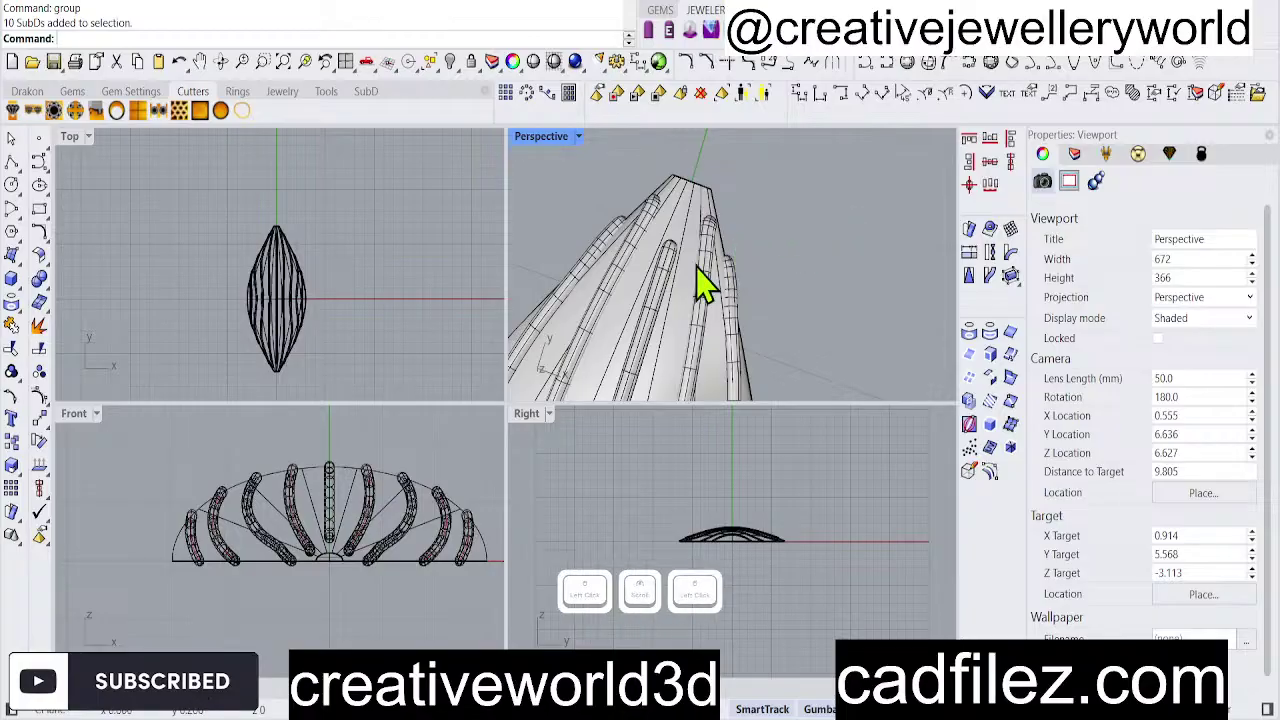
pyautogui.scroll(5, 704, 284)
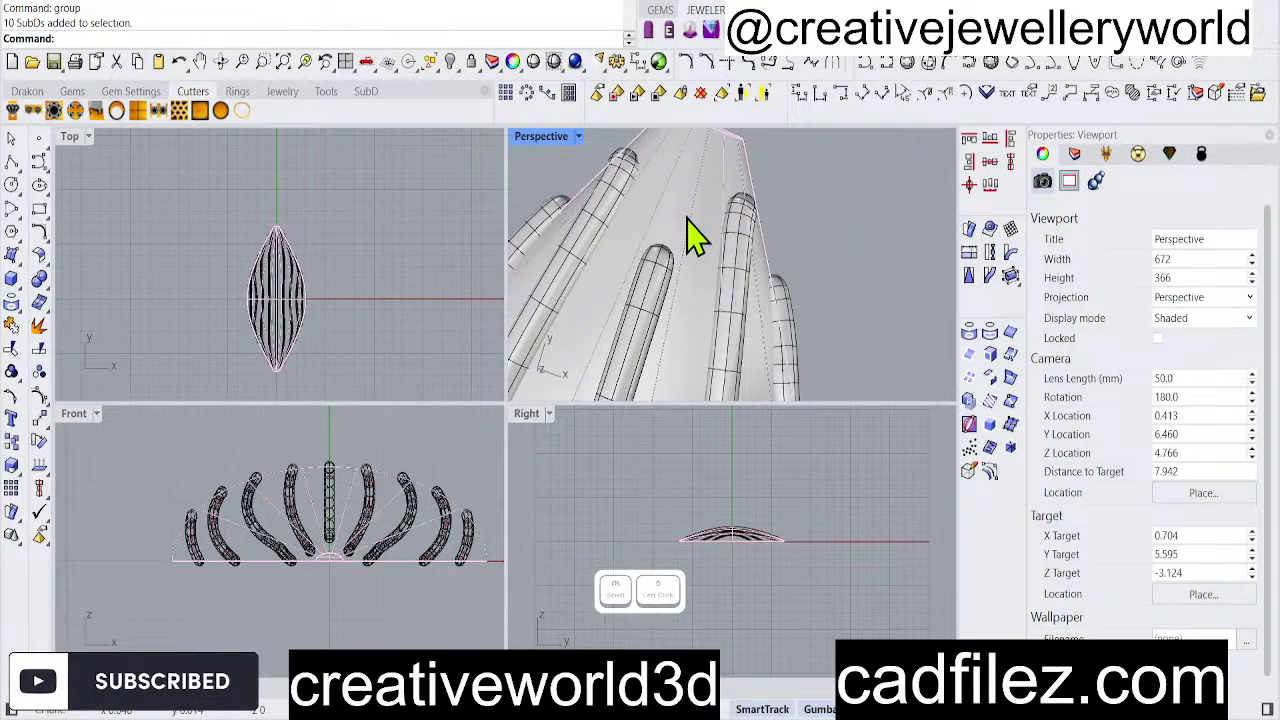
# Hide one of the two overlapping copies of the faceted solid body beneath the pipes.
pyautogui.click(742, 286)
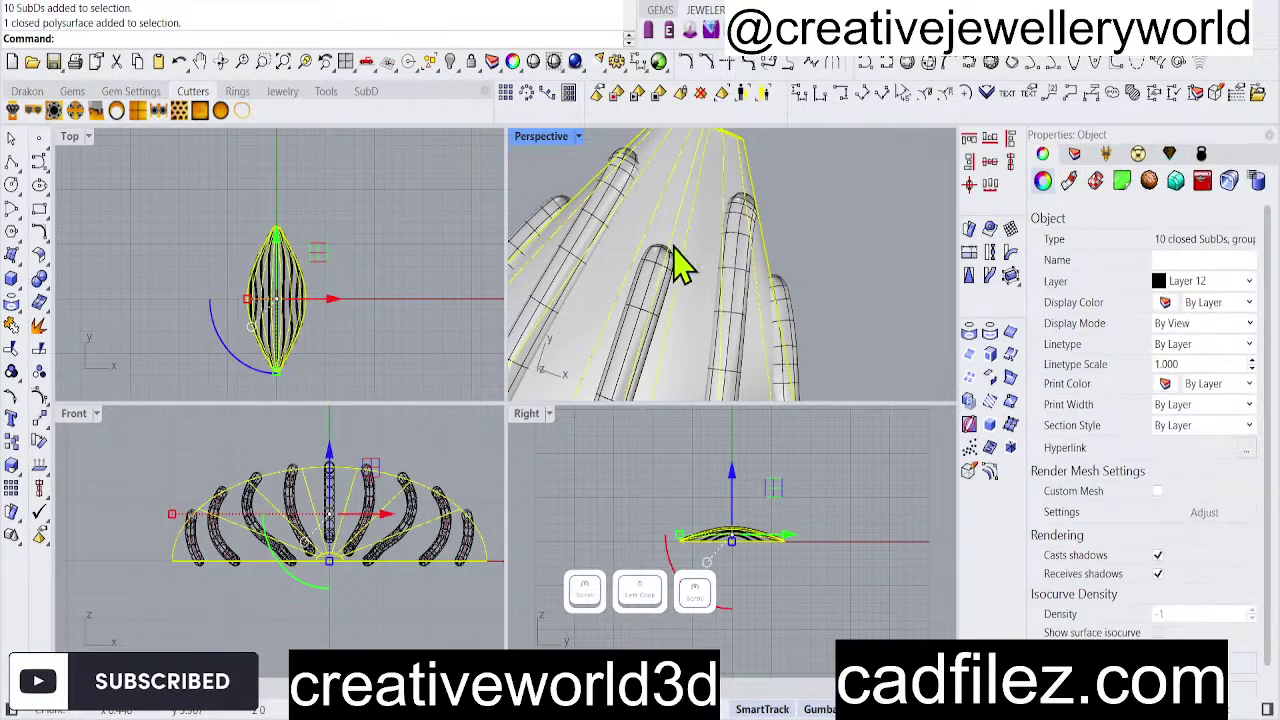
pyautogui.scroll(-2, 680, 263)
pyautogui.click(450, 64)
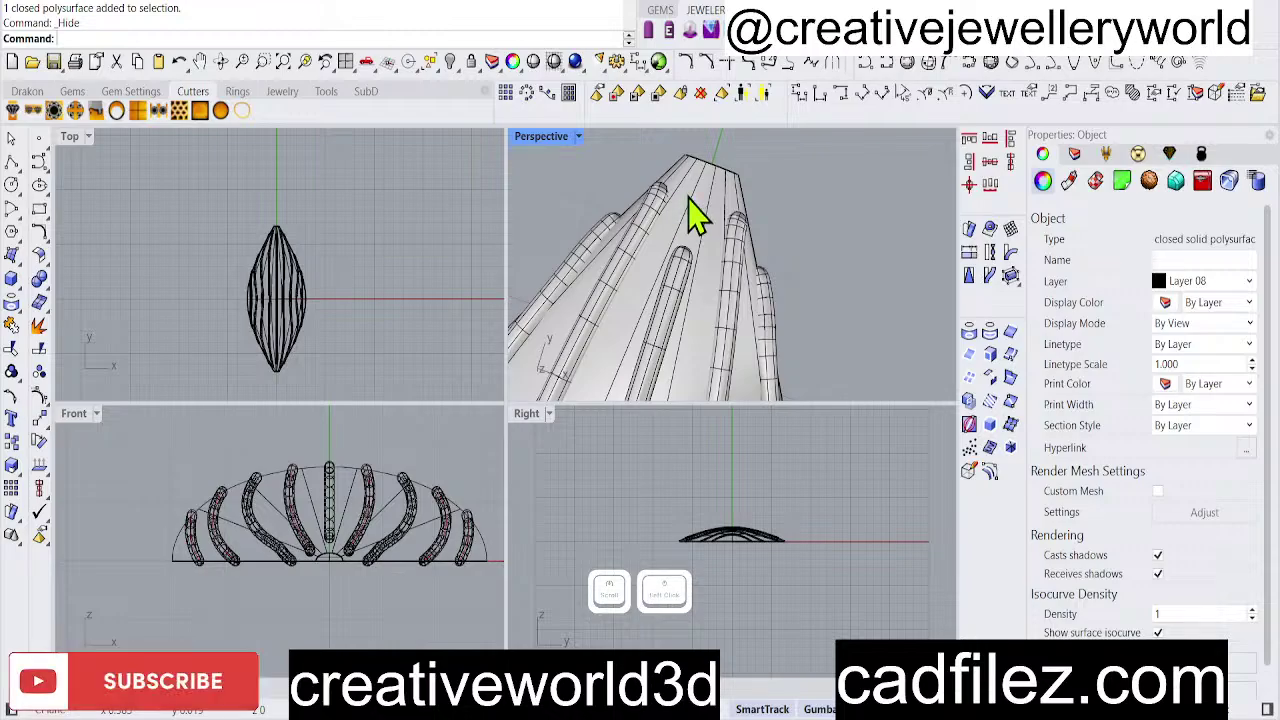
pyautogui.scroll(3, 694, 300)
pyautogui.click(745, 282)
pyautogui.scroll(-3, 745, 280)
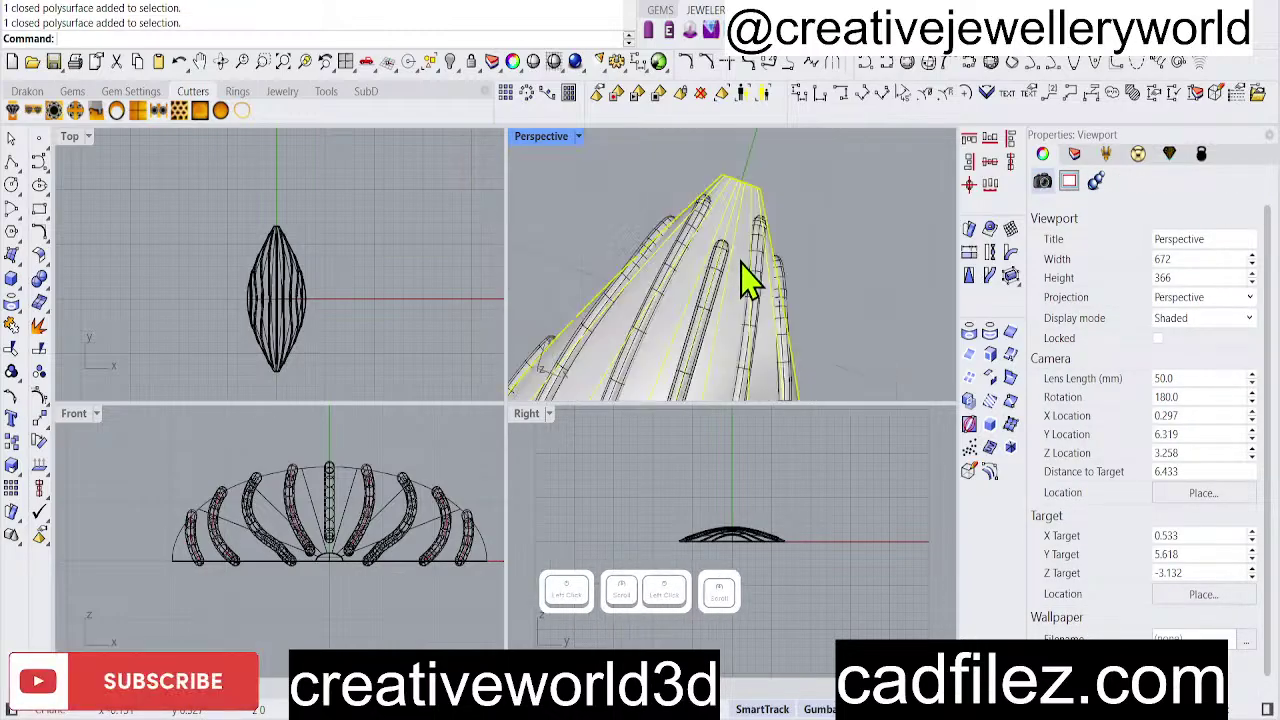
pyautogui.write('Boolean')
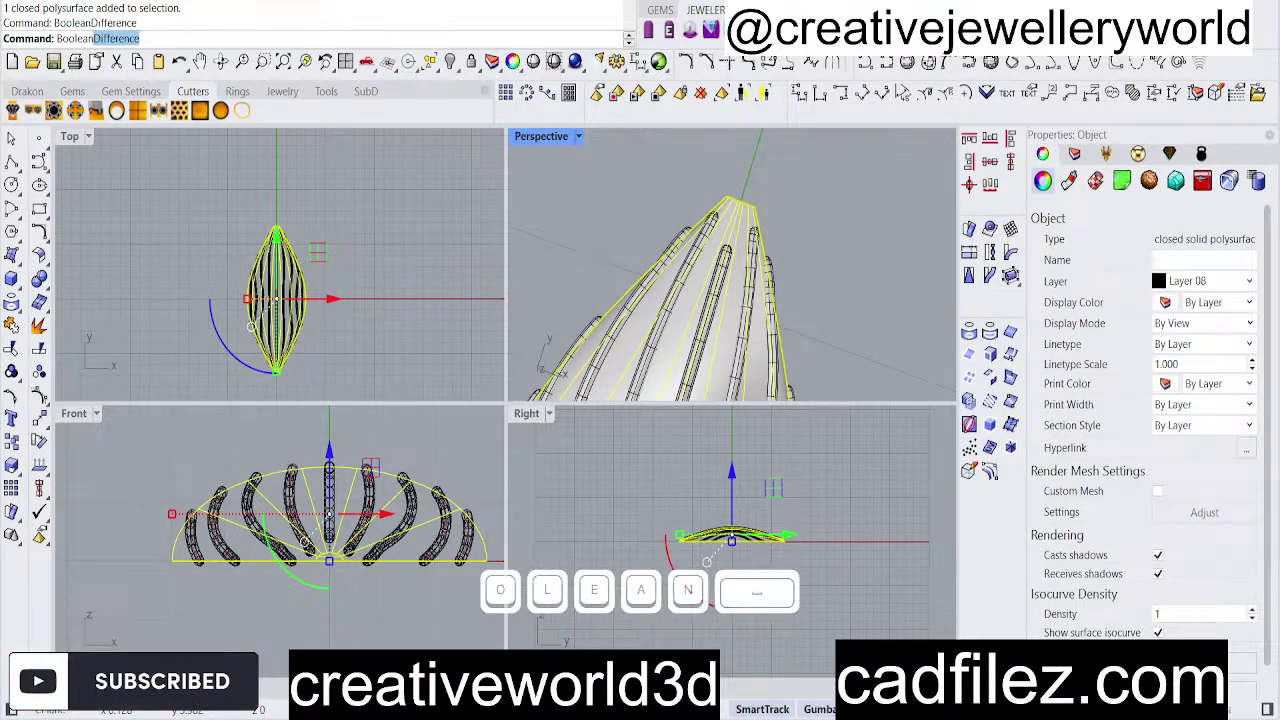
pyautogui.press('Return')
pyautogui.write('d')
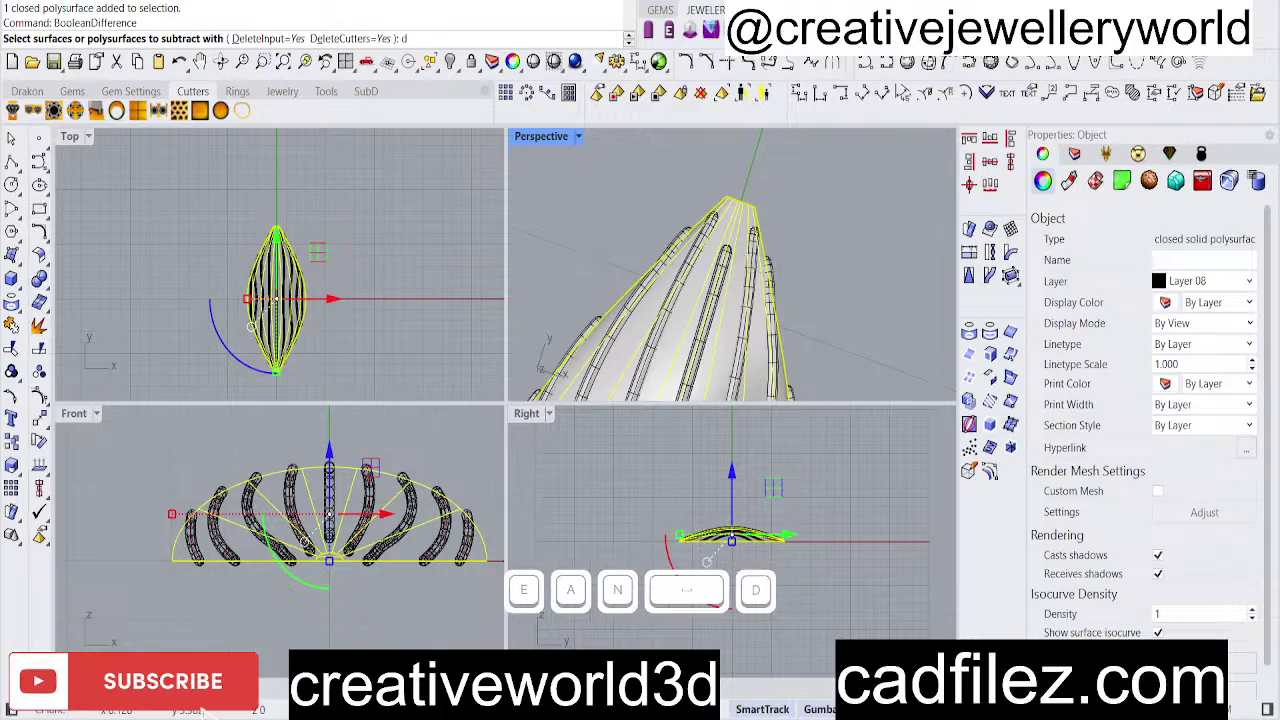
pyautogui.write('iffere')
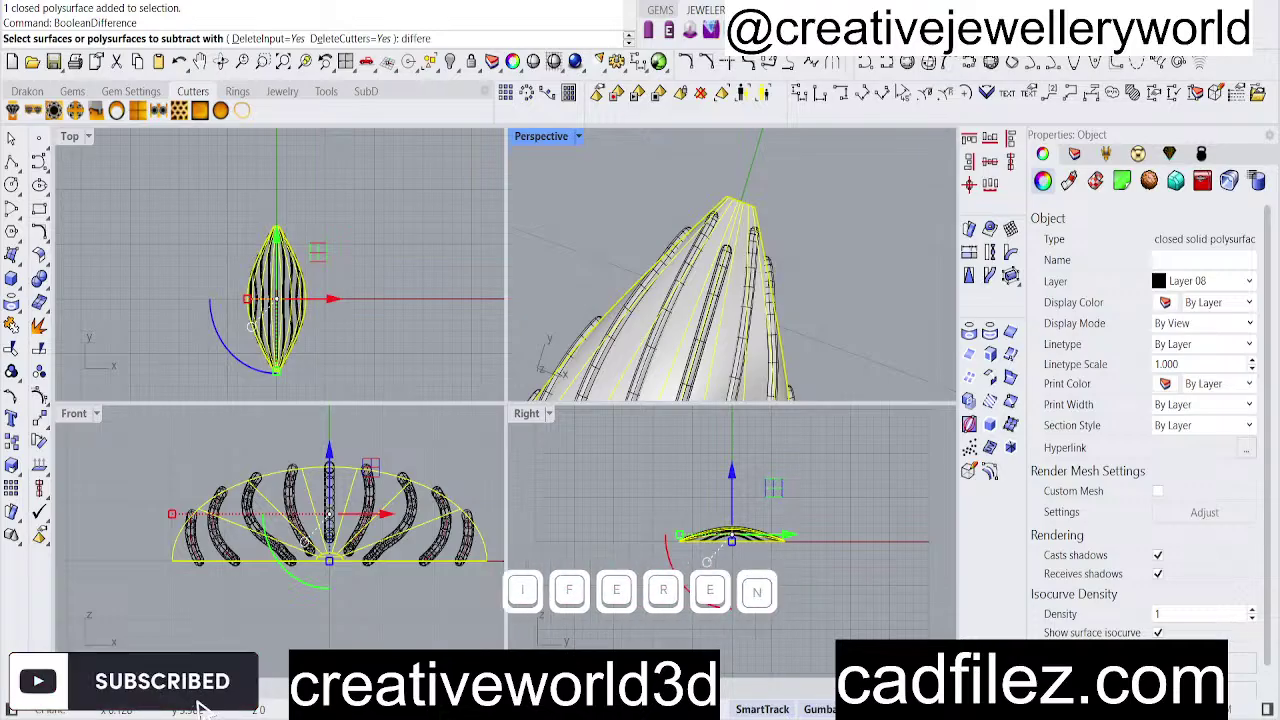
pyautogui.write('nce')
pyautogui.press('Return')
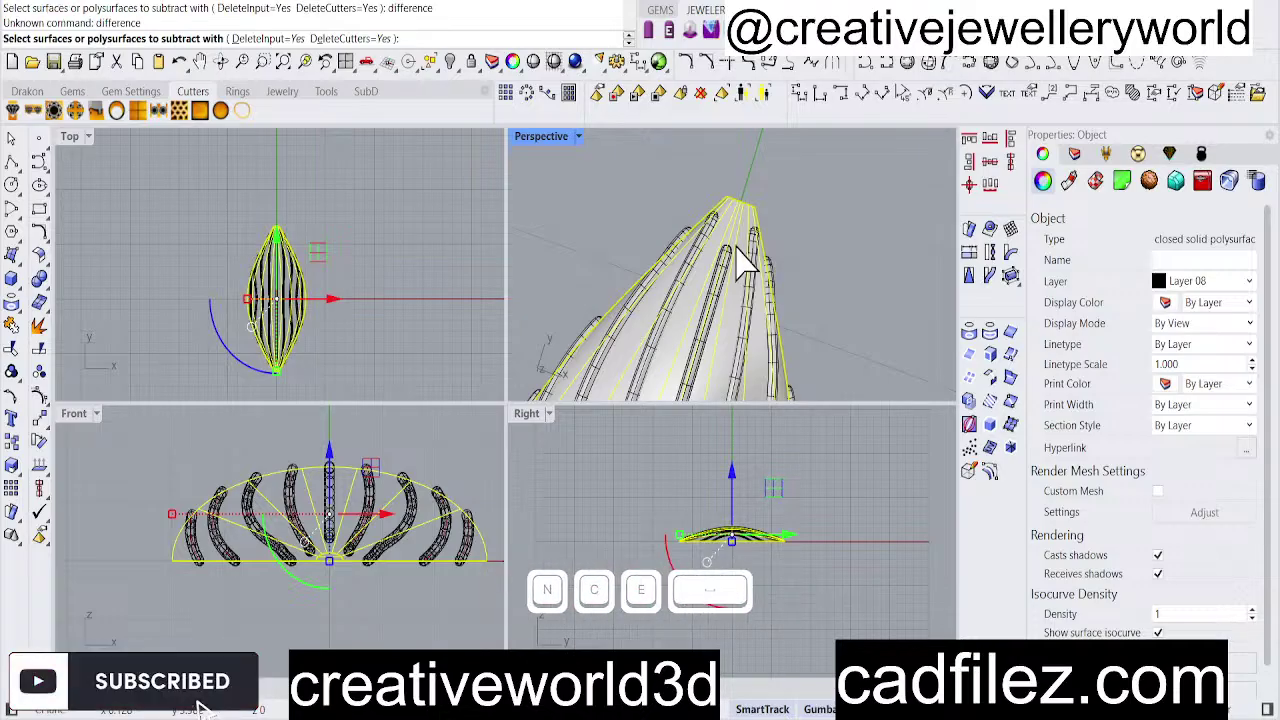
pyautogui.rightClick(736, 283)
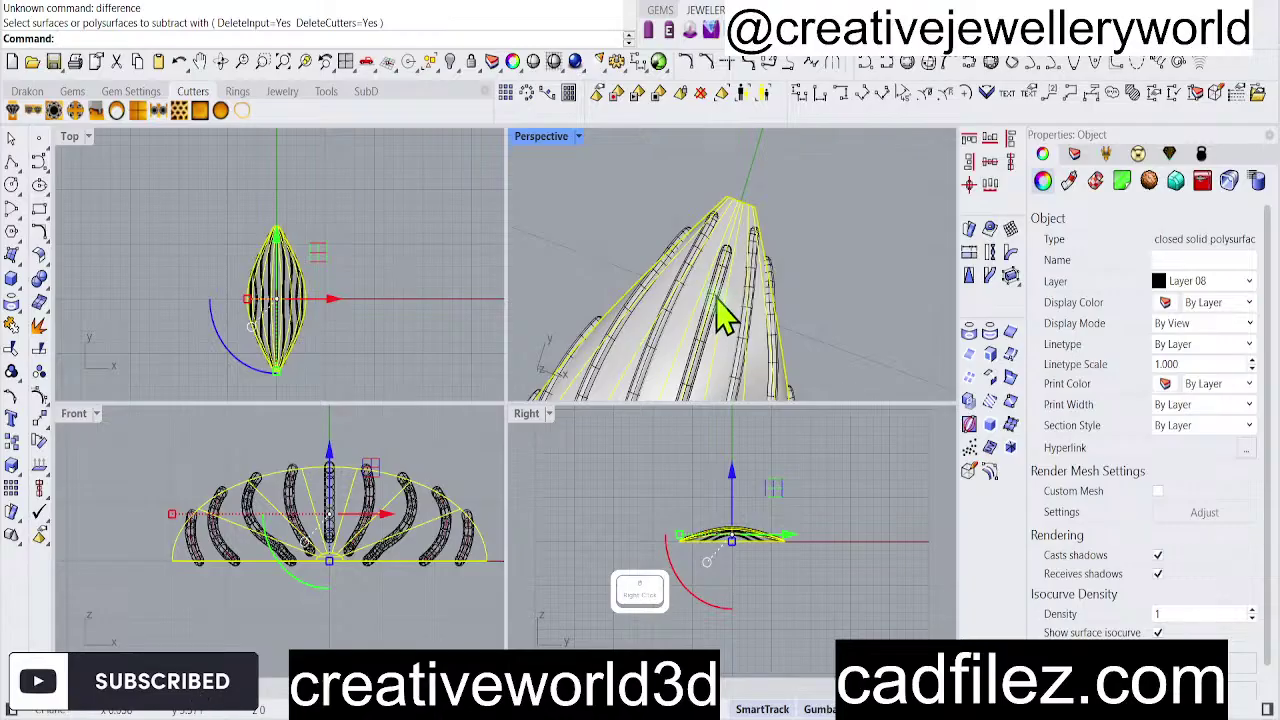
# Try to subtract the grouped SubD pipes from the selected solid body with BooleanDifference, deleting the input and cutters.
pyautogui.rightClick(716, 297)
pyautogui.scroll(5, 716, 292)
pyautogui.click(716, 292)
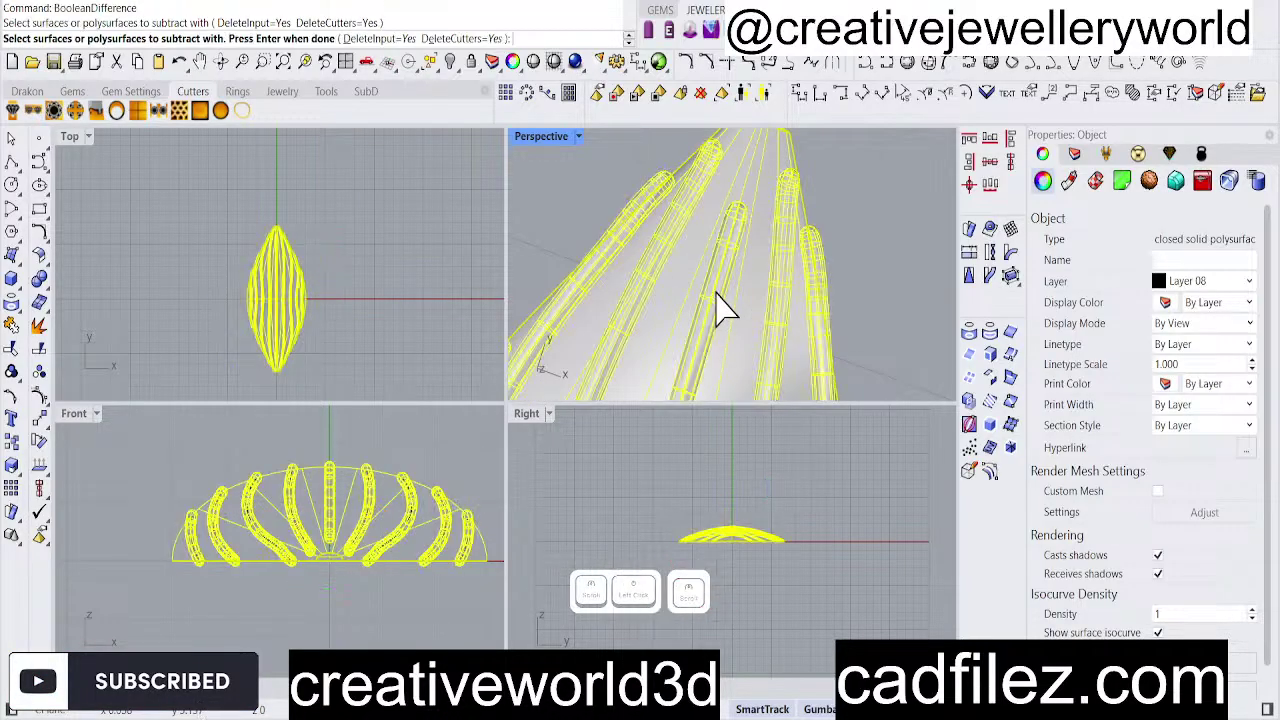
pyautogui.scroll(-2, 725, 311)
pyautogui.rightClick(730, 296)
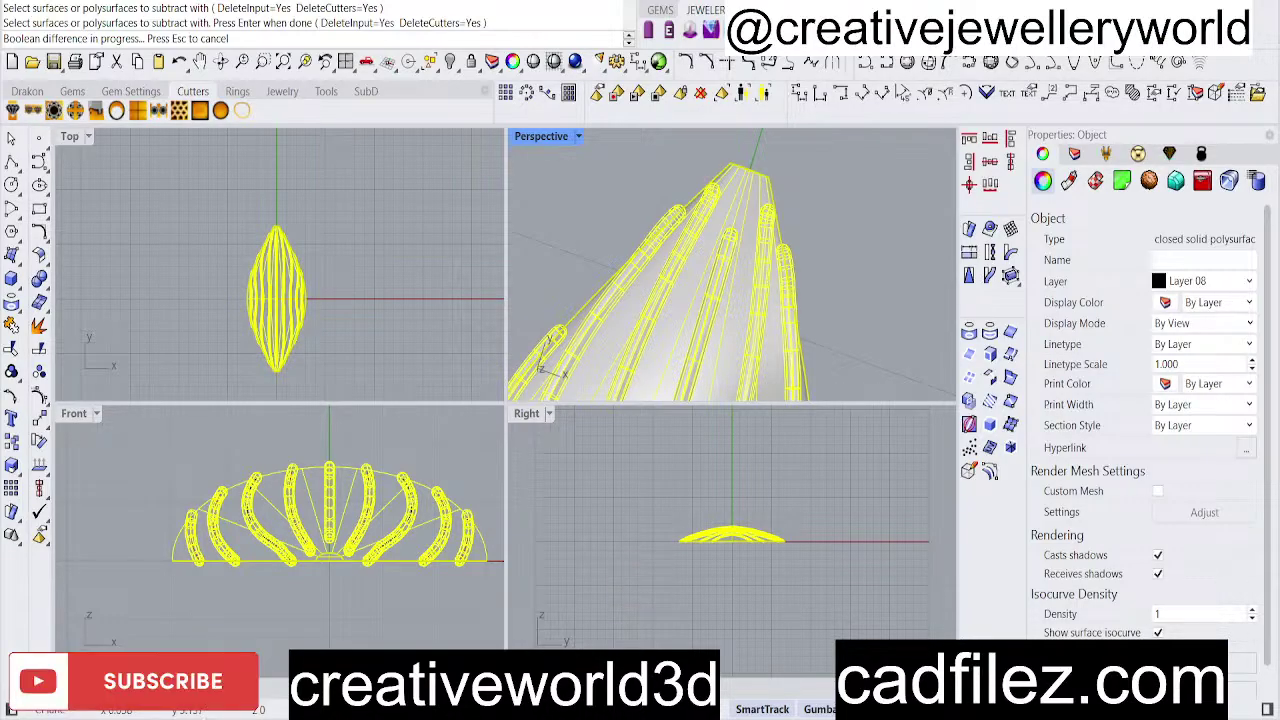
pyautogui.scroll(-1, 621, 271)
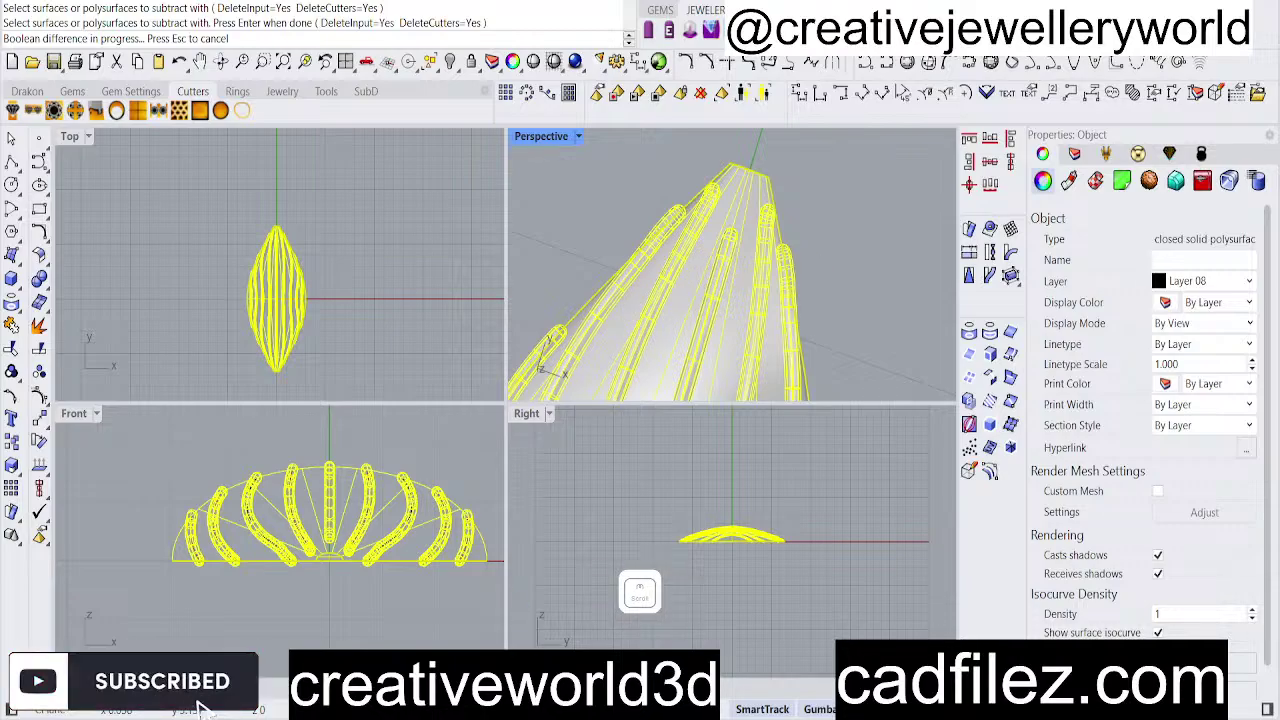
pyautogui.click(623, 286)
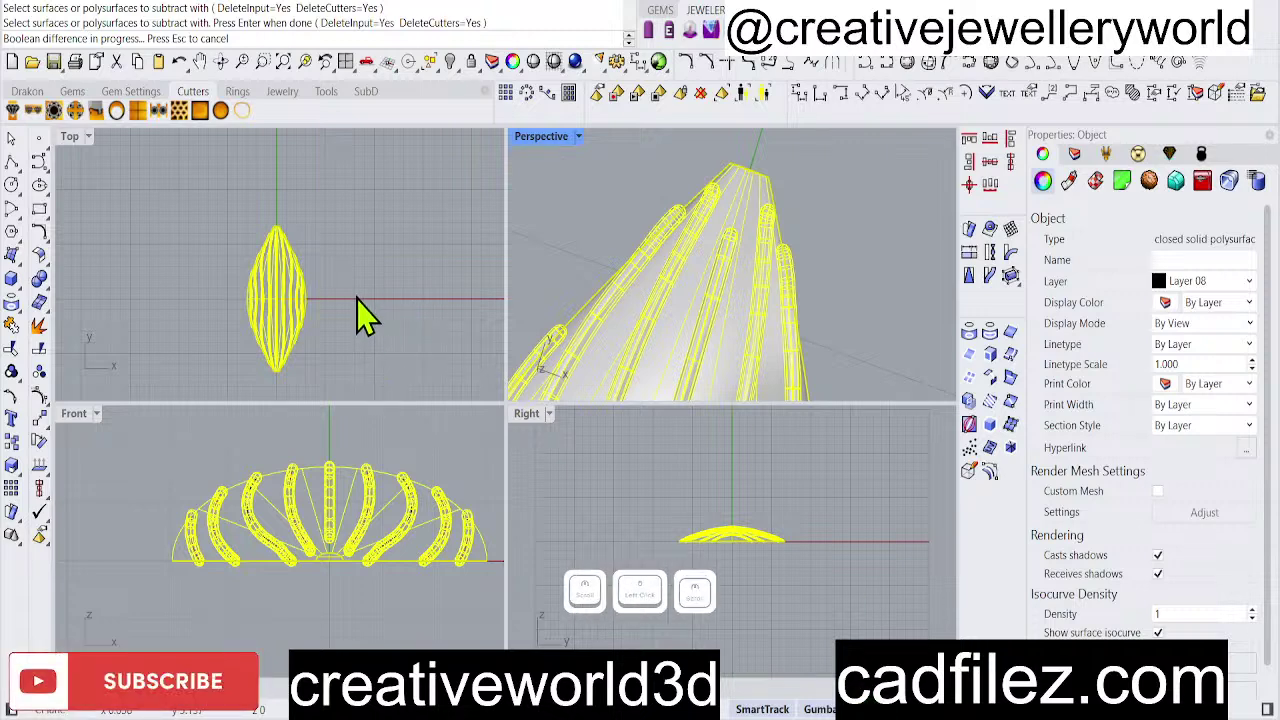
pyautogui.press('Escape')
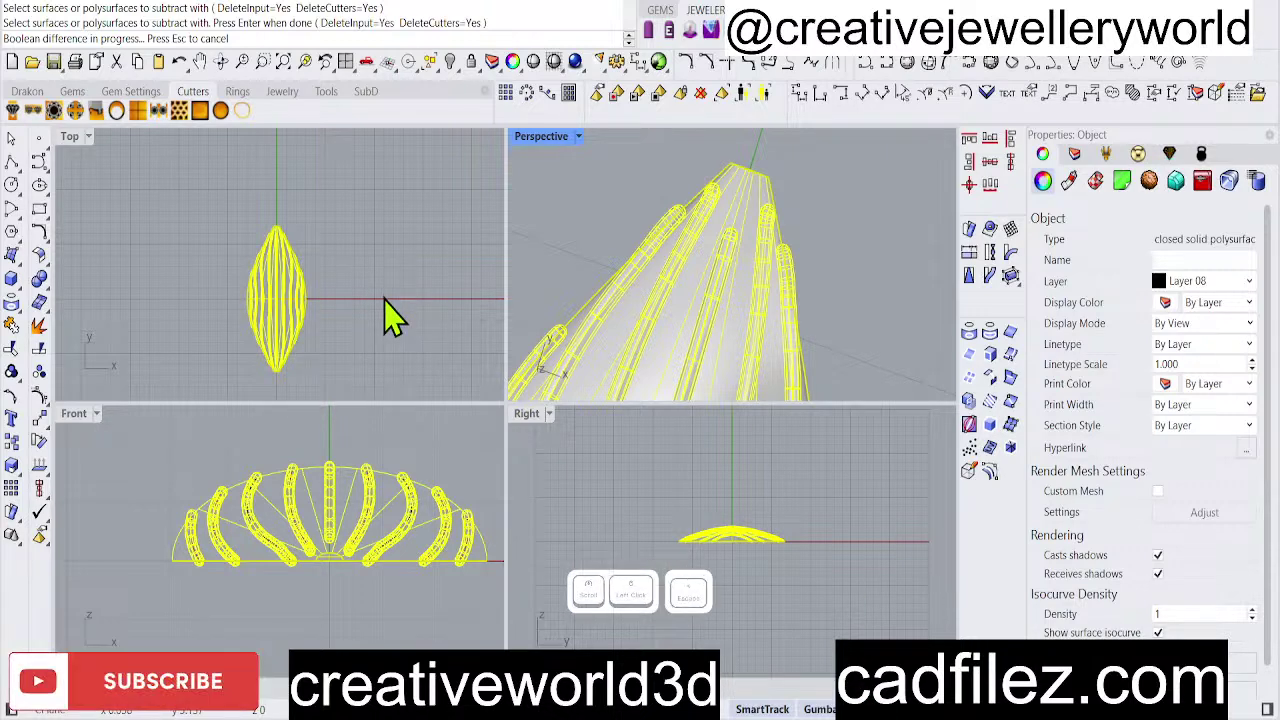
pyautogui.press('Escape')
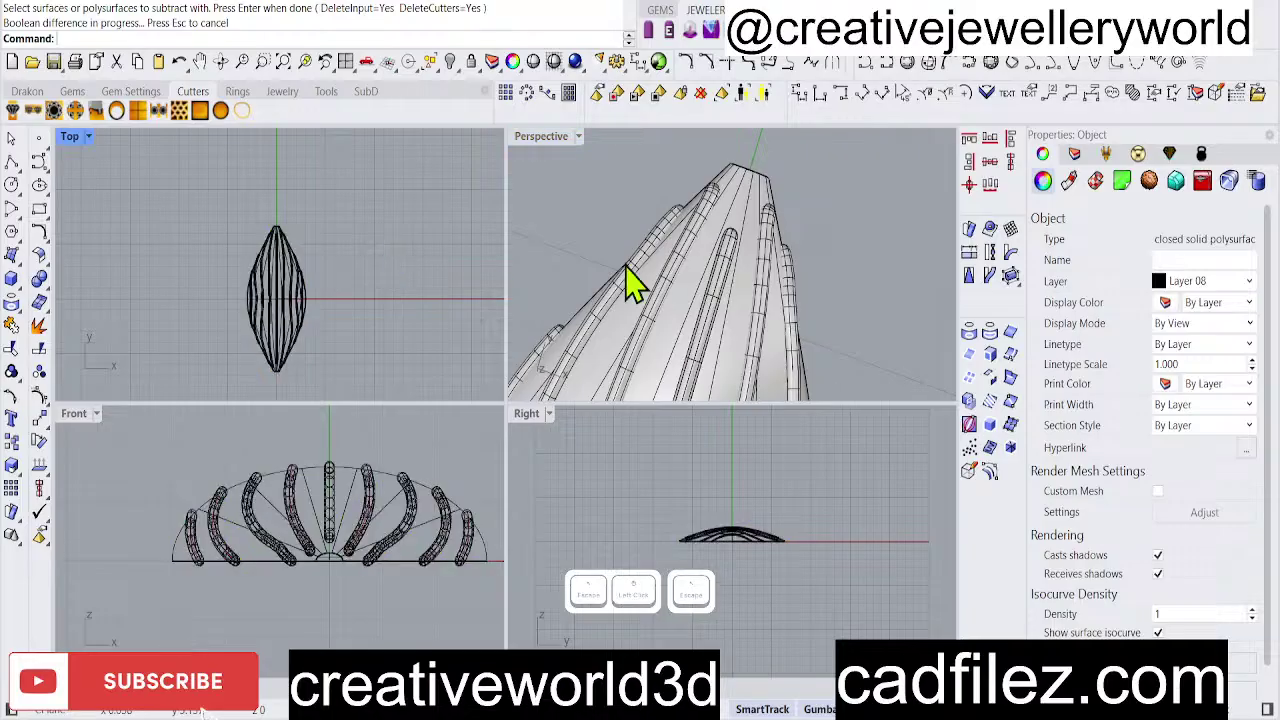
pyautogui.click(608, 200)
pyautogui.scroll(-2, 735, 258)
pyautogui.moveTo(735, 258); pyautogui.dragTo(657, 306, button='right')
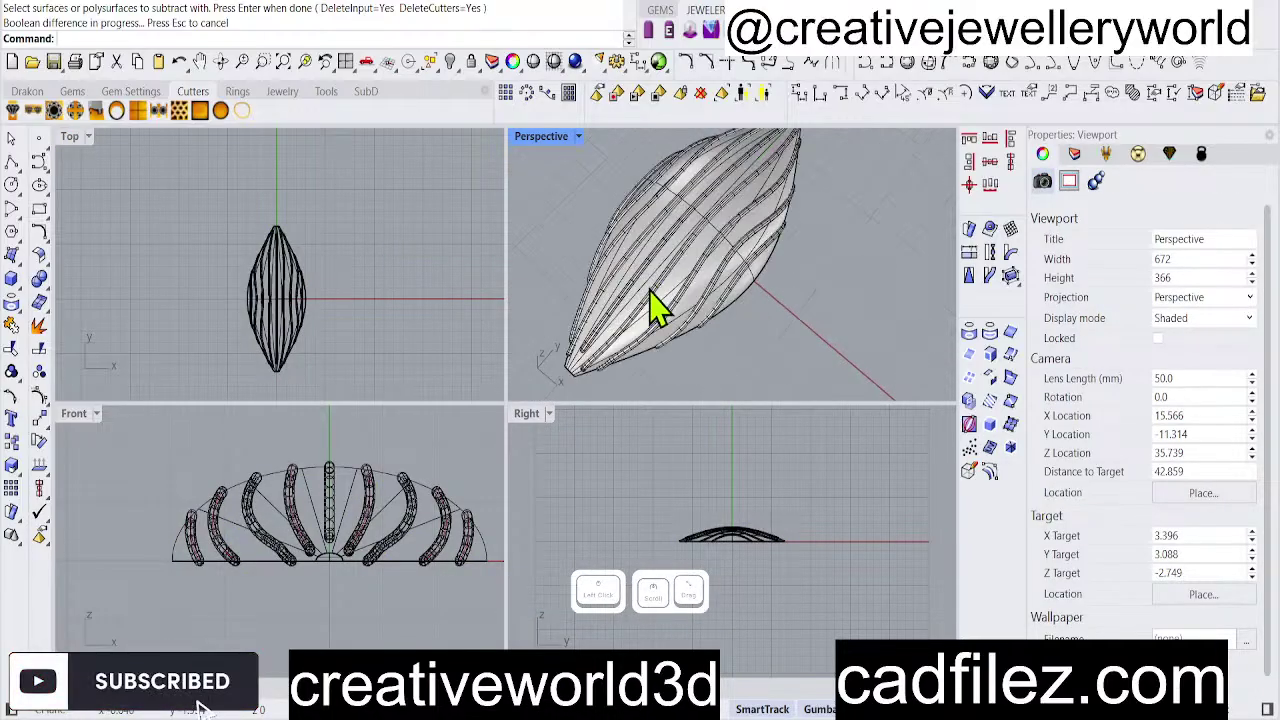
pyautogui.scroll(3, 663, 314)
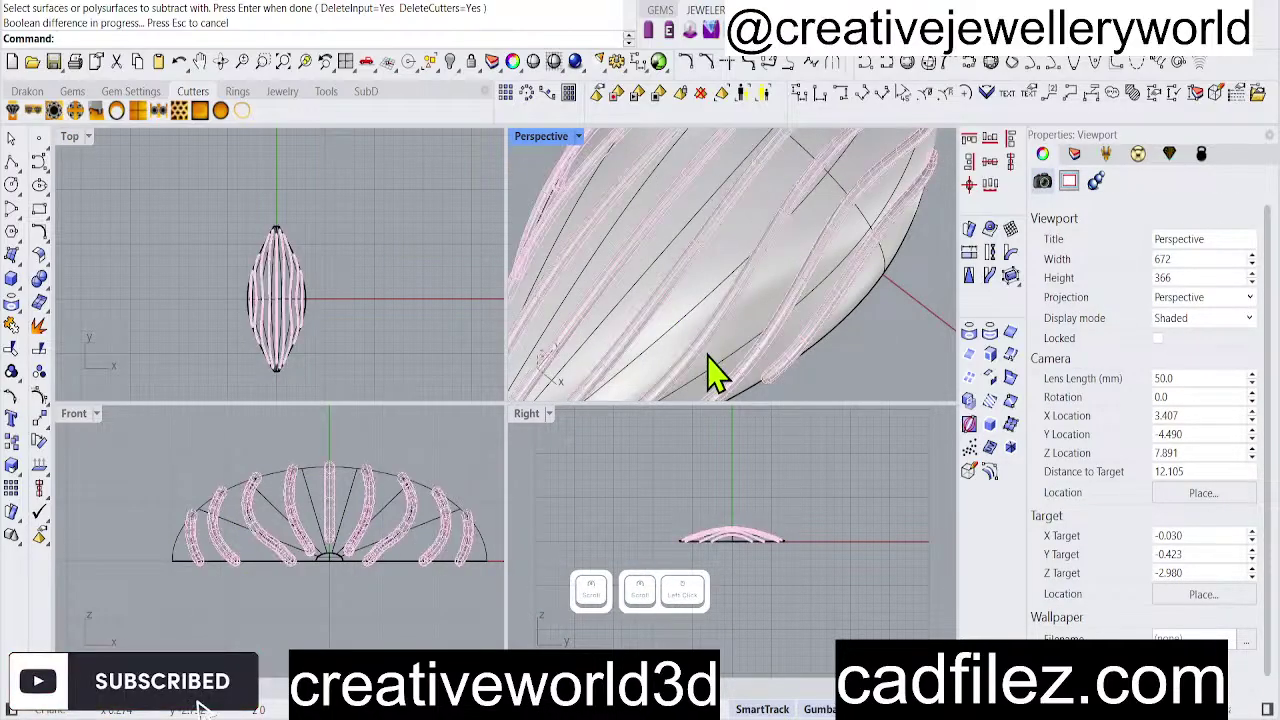
pyautogui.click(292, 482)
pyautogui.scroll(2, 325, 530)
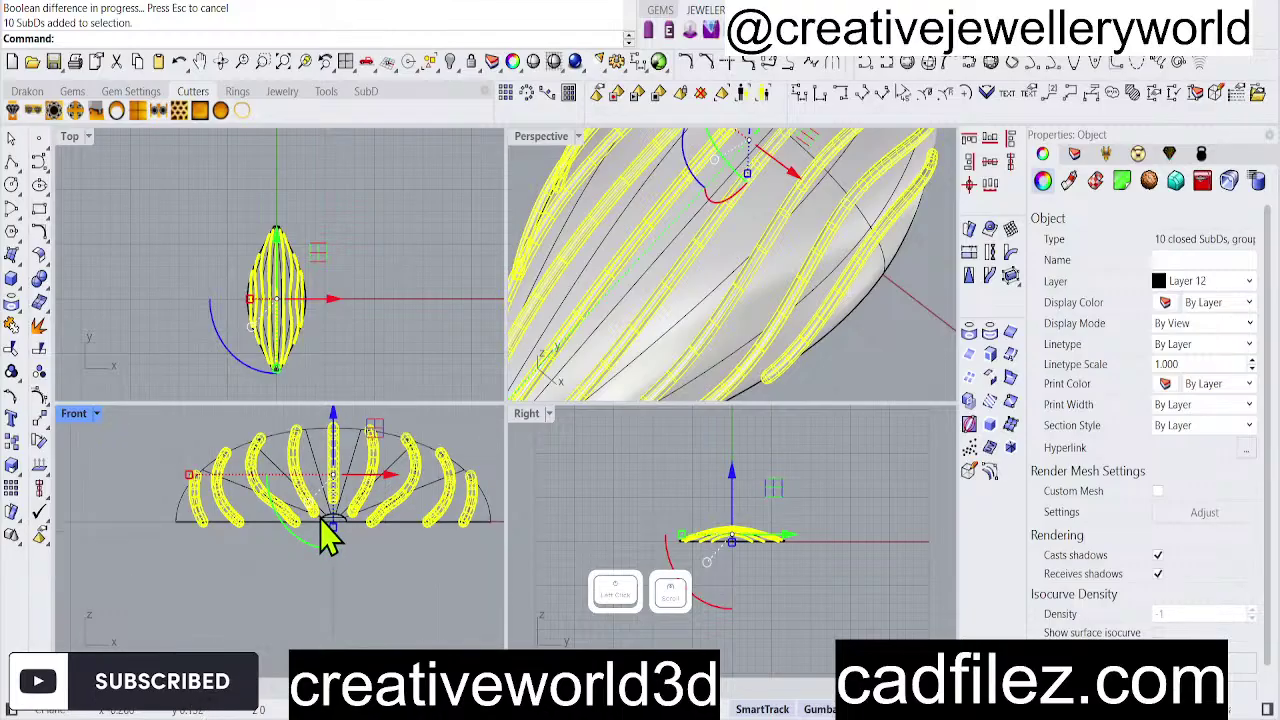
pyautogui.write('9')
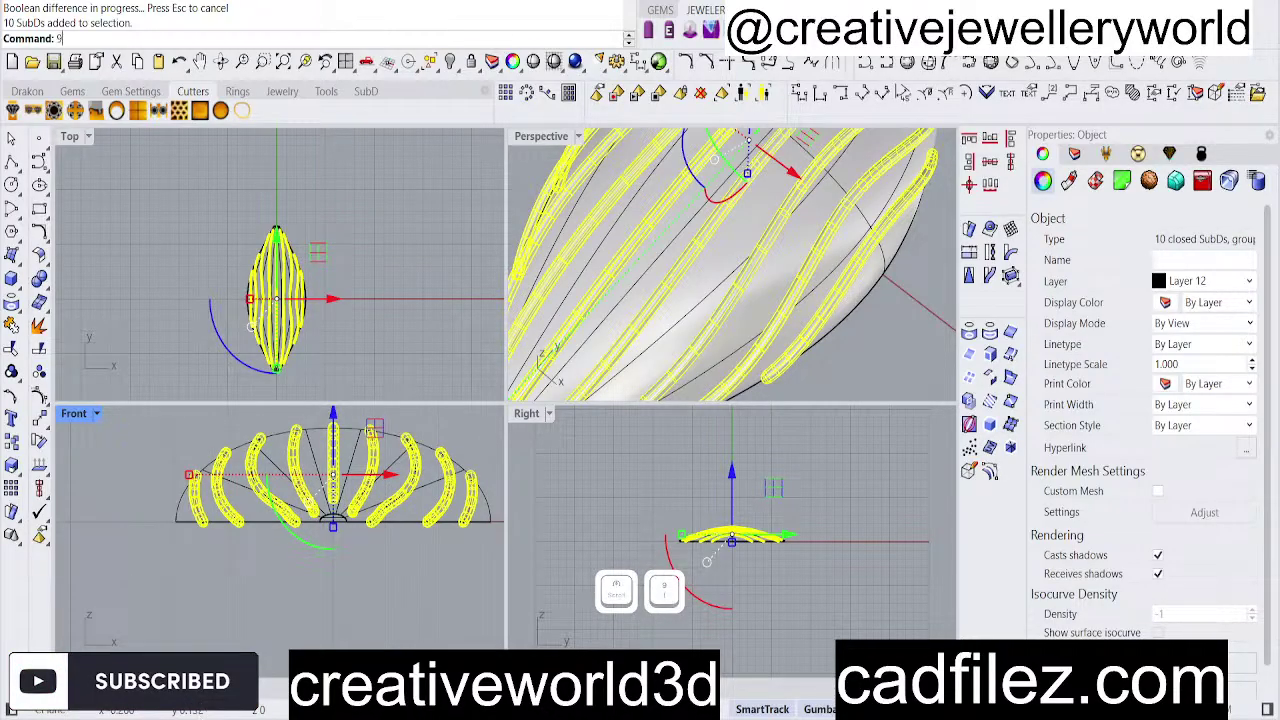
pyautogui.write('ton')
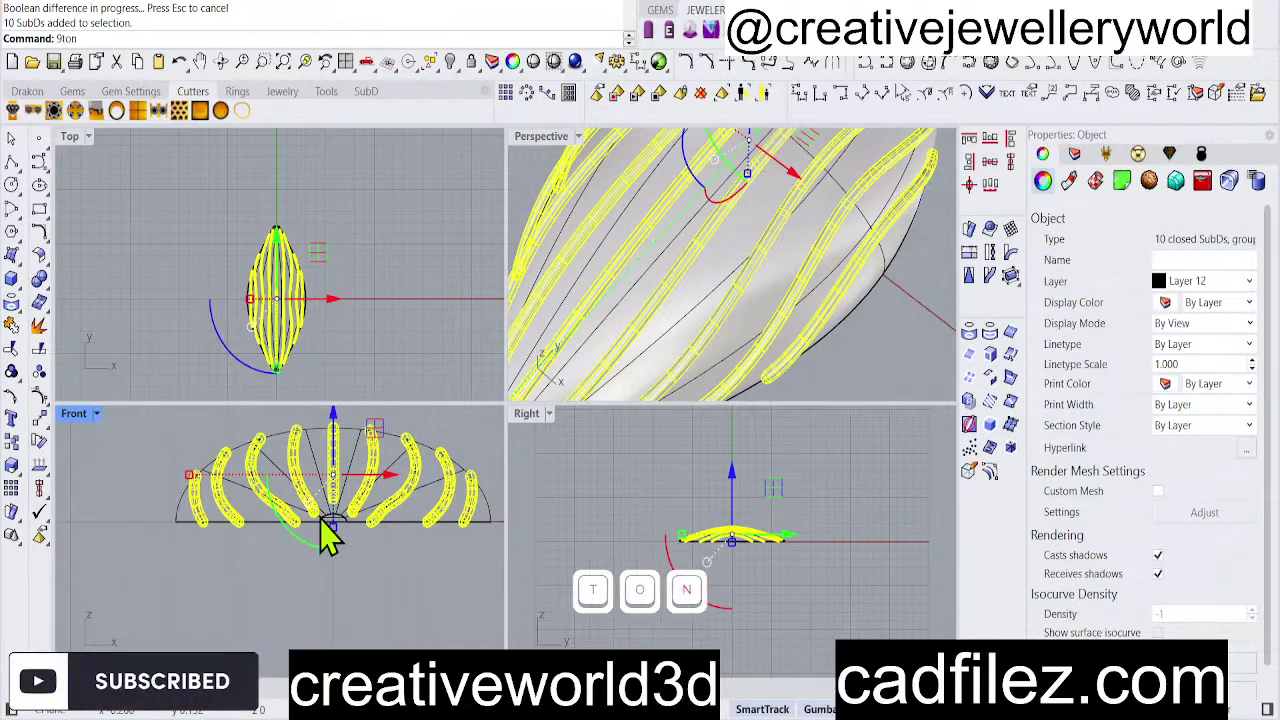
pyautogui.write('urbs')
pyautogui.press('Return')
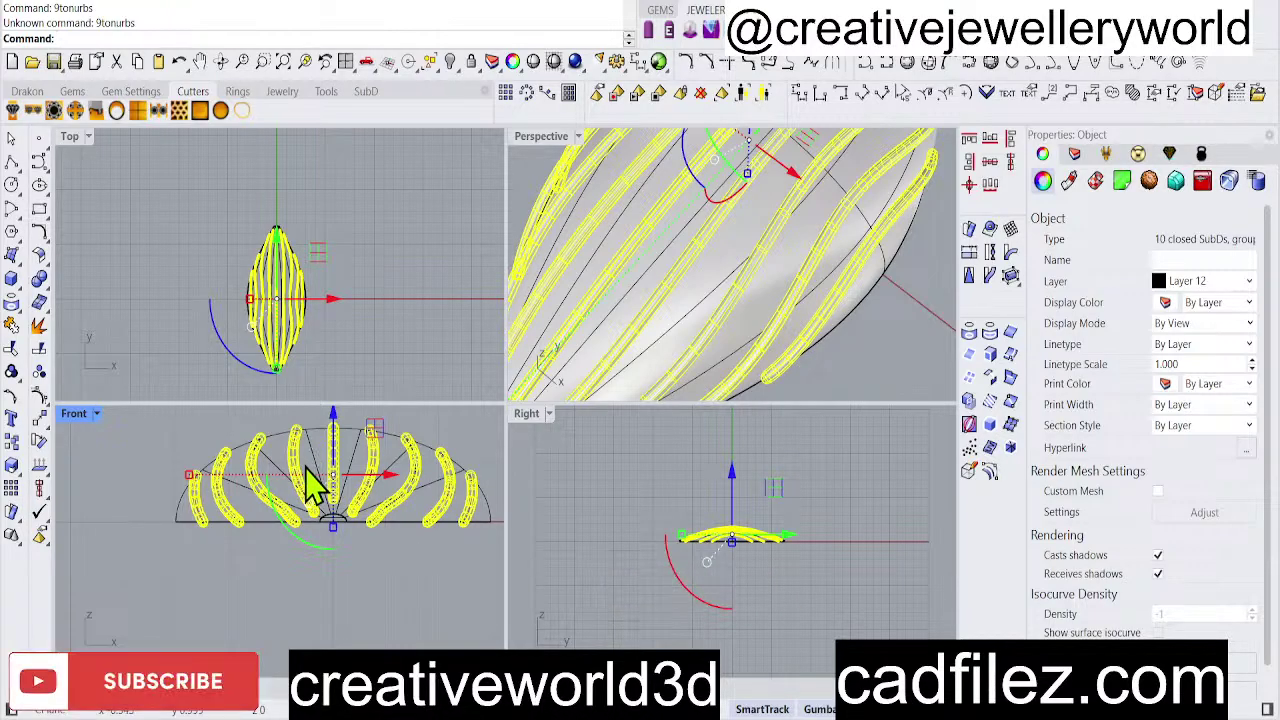
pyautogui.click(380, 529)
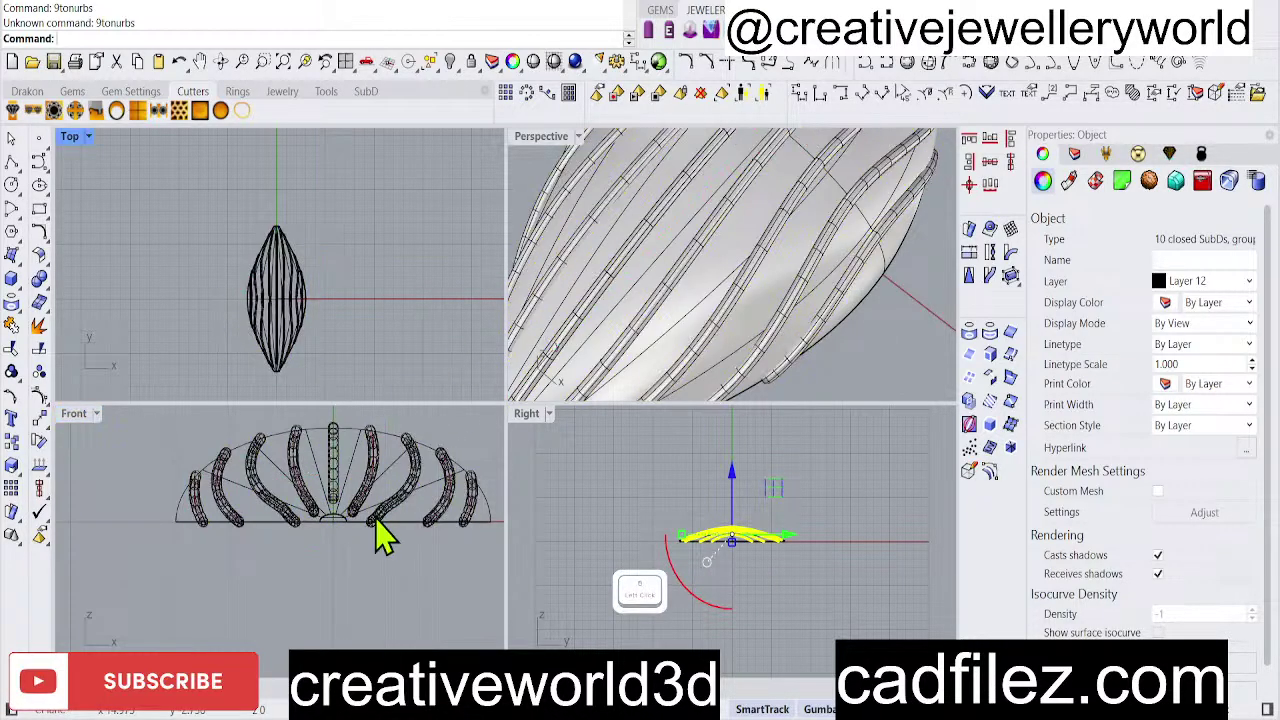
# Convert the grouped SubD pipes to NURBS without deleting the input objects, and hide the original SubDs.
pyautogui.scroll(5, 335, 462)
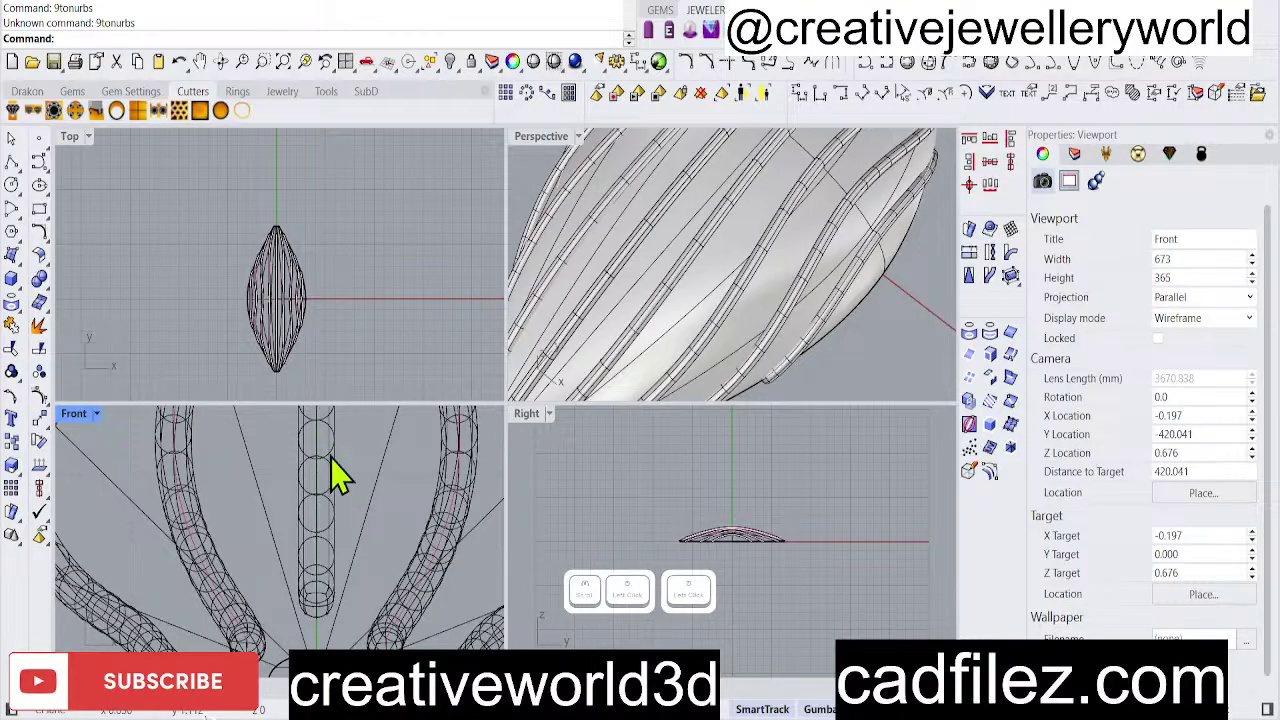
pyautogui.click(335, 470)
pyautogui.write('tn')
pyautogui.press('Return')
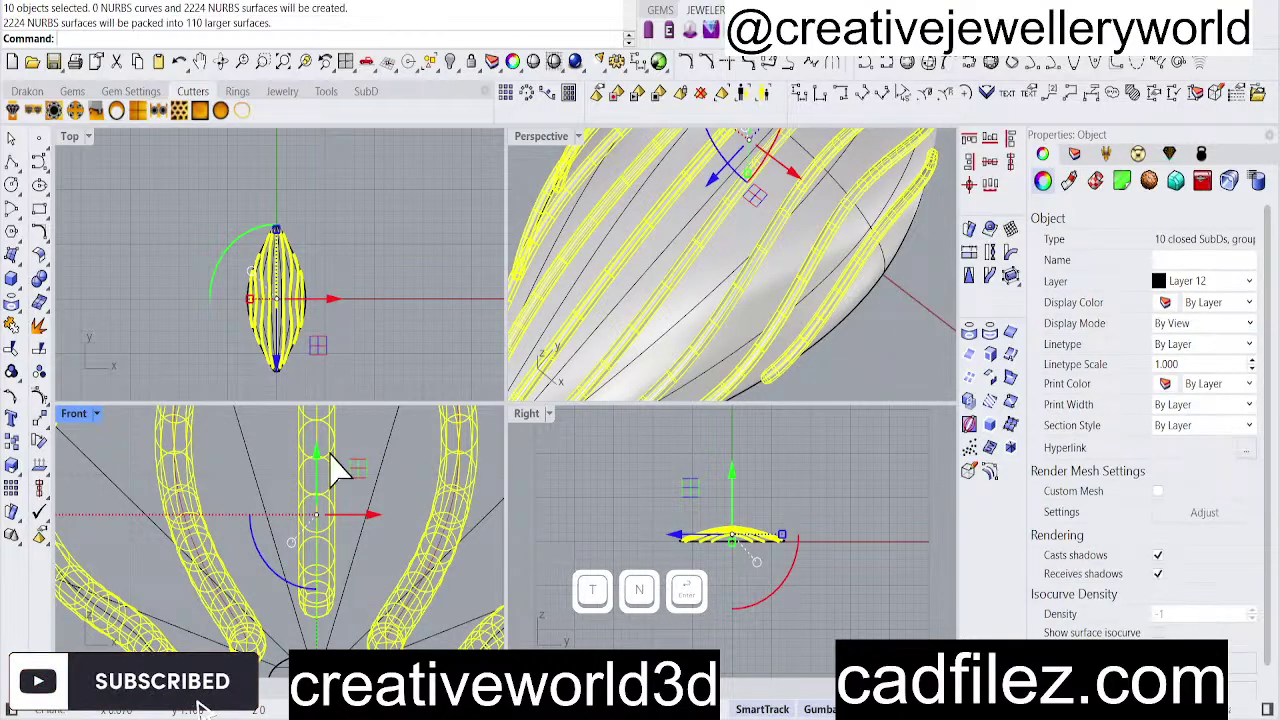
pyautogui.rightClick(338, 468)
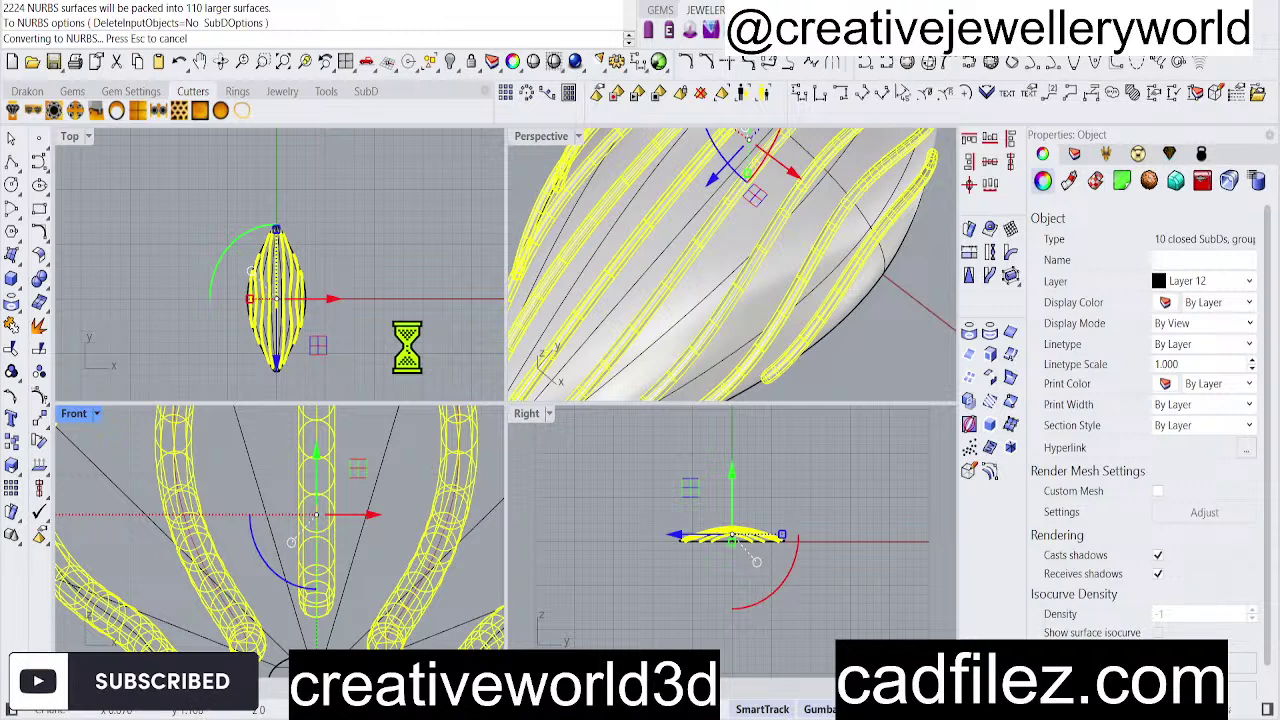
pyautogui.press('Return')
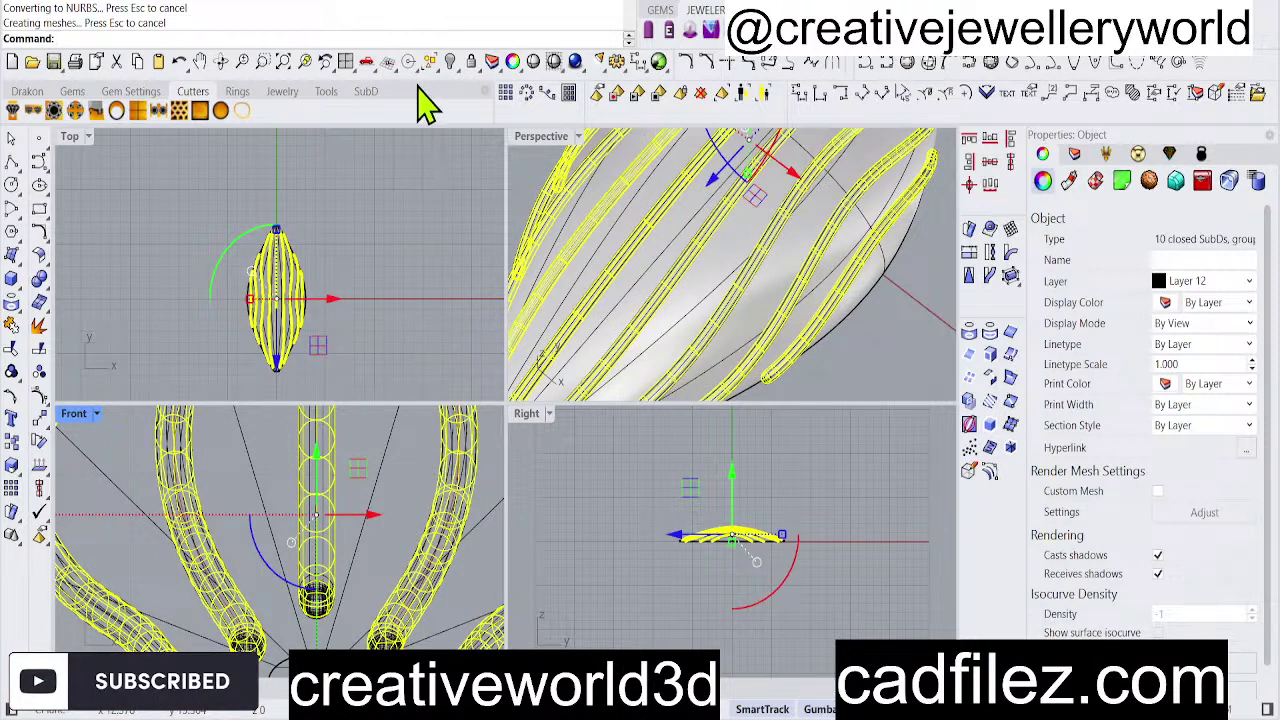
pyautogui.click(449, 61)
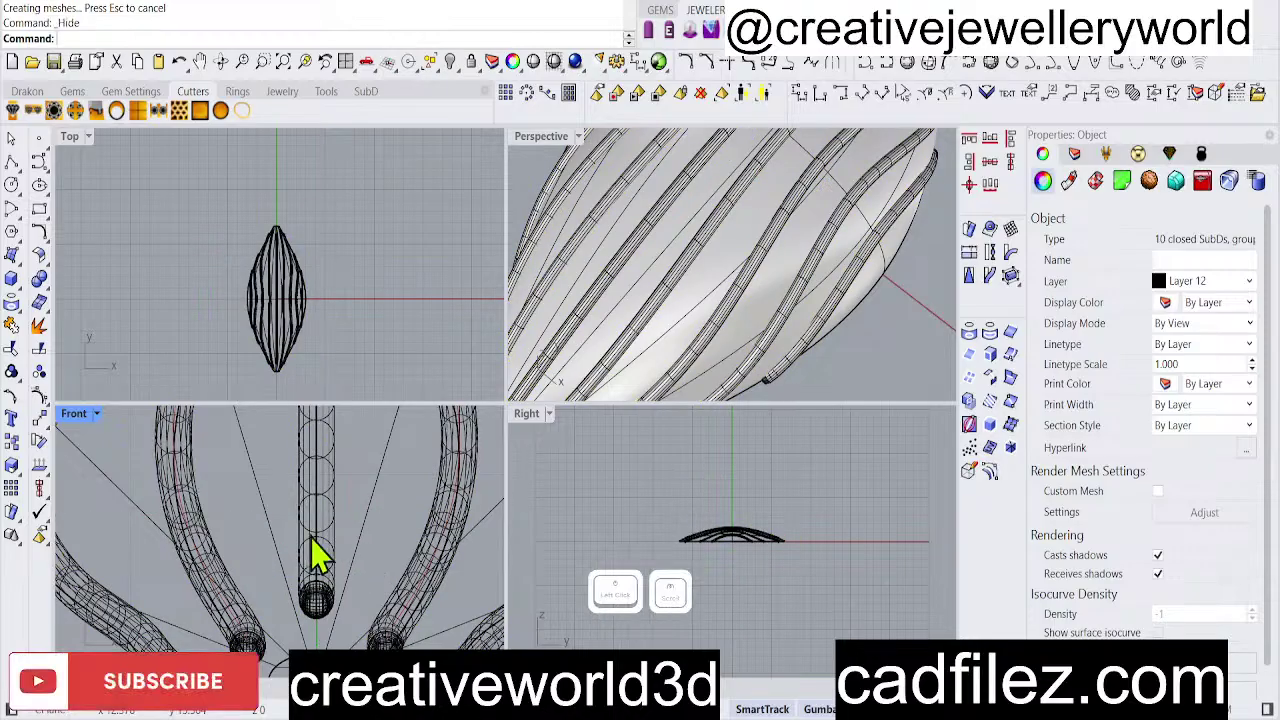
# Try to subtract the grouped NURBS pipes from the marquise-shaped solid with BooleanDifference, deleting the input and cutters.
pyautogui.scroll(-9, 308, 537)
pyautogui.click(347, 266)
pyautogui.scroll(-6, 735, 288)
pyautogui.scroll(6, 755, 305)
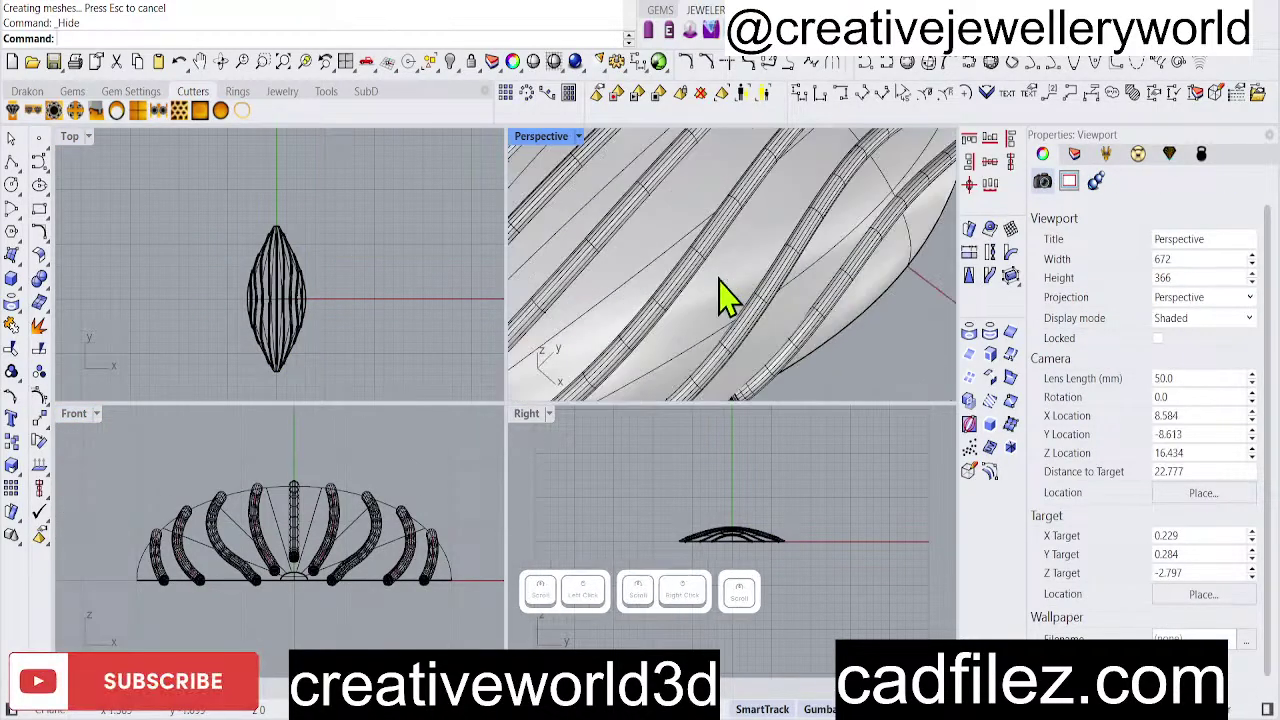
pyautogui.click(305, 493)
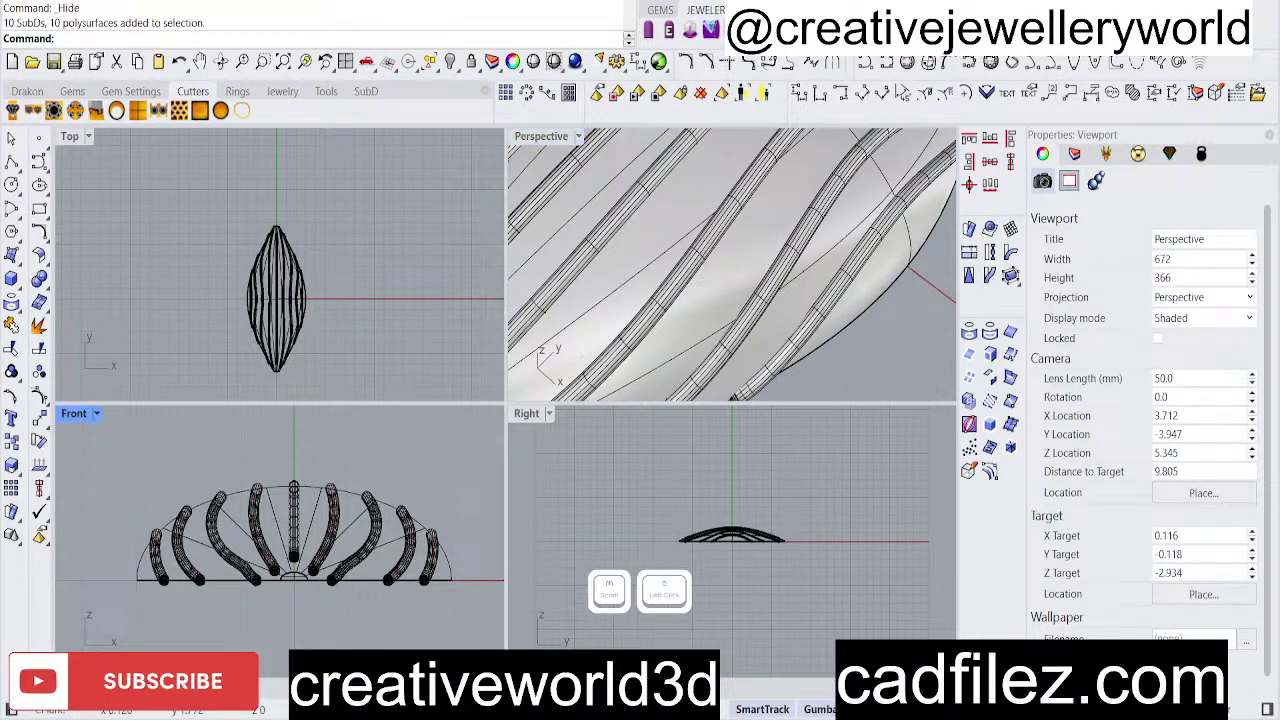
pyautogui.click(636, 316)
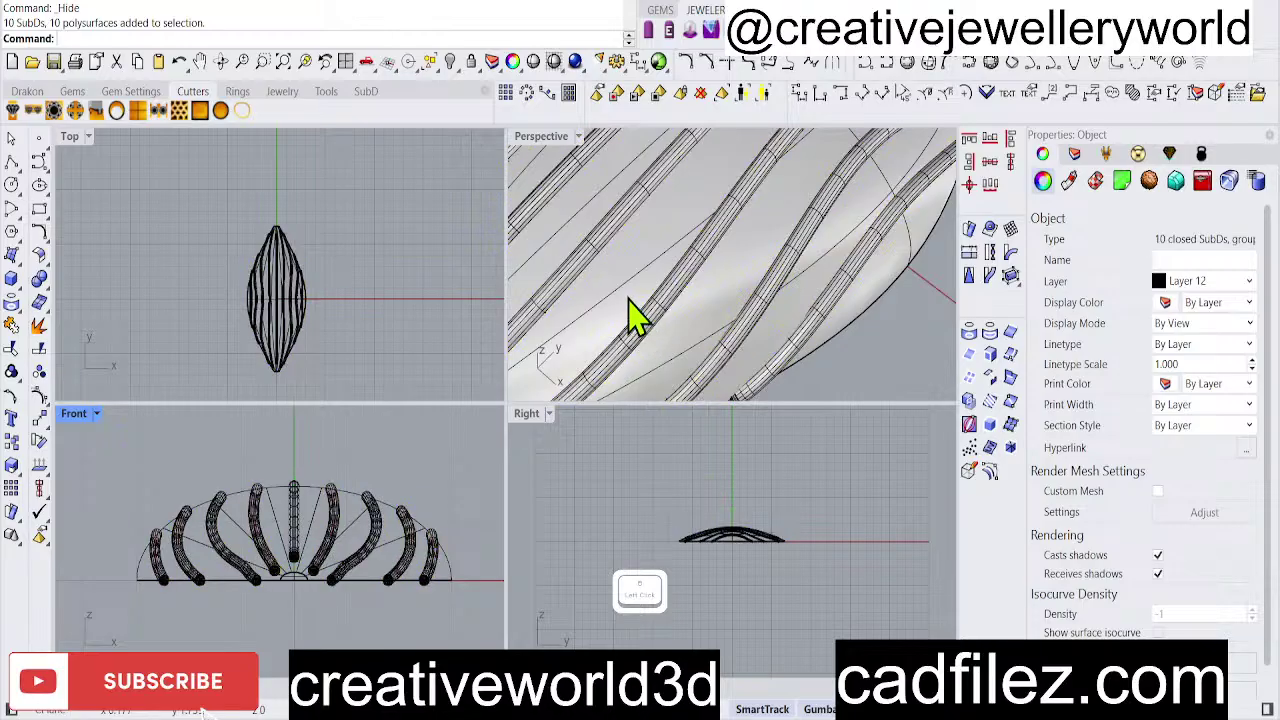
pyautogui.write('bi')
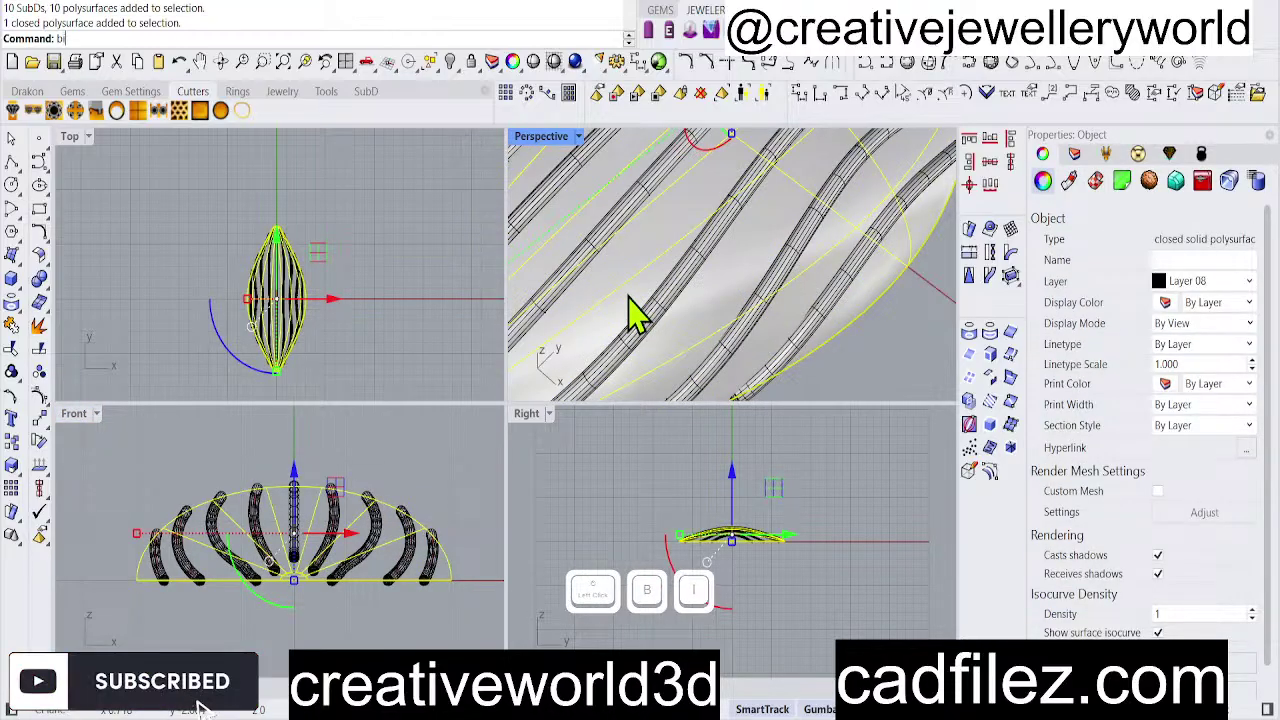
pyautogui.press('BackSpace')
pyautogui.write('oole')
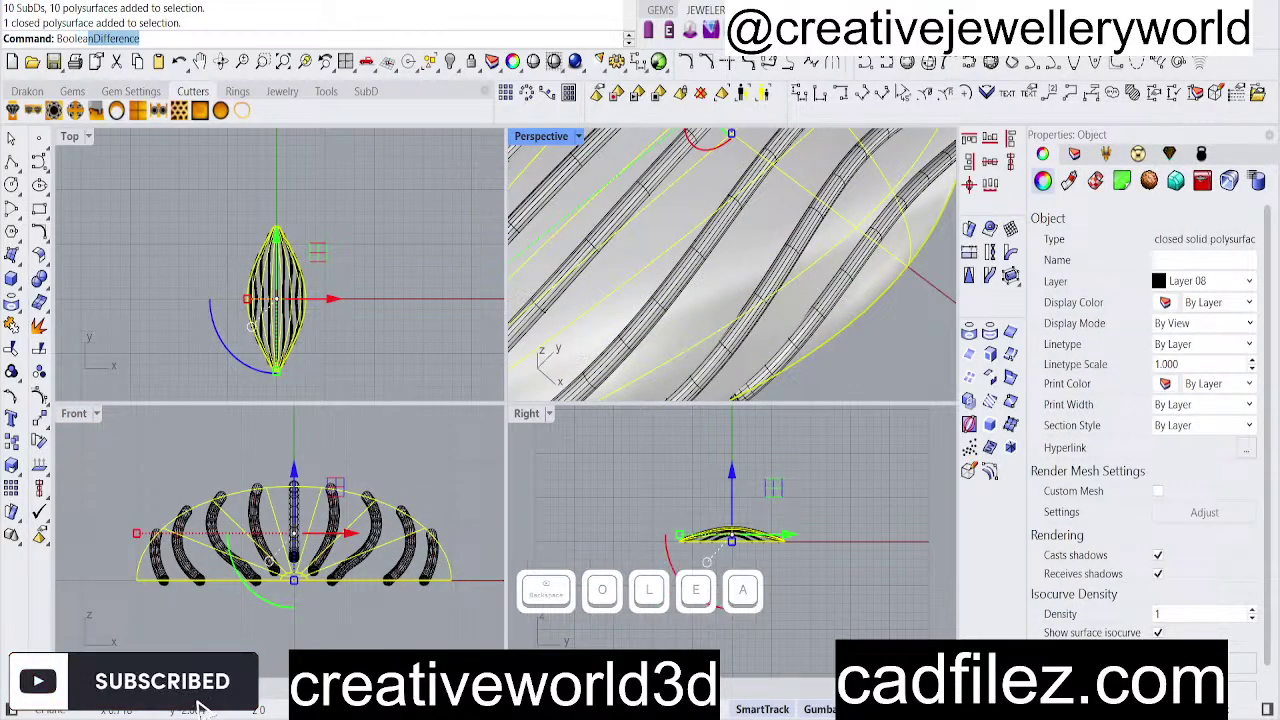
pyautogui.write('a')
pyautogui.rightClick(605, 290)
pyautogui.scroll(-2, 600, 288)
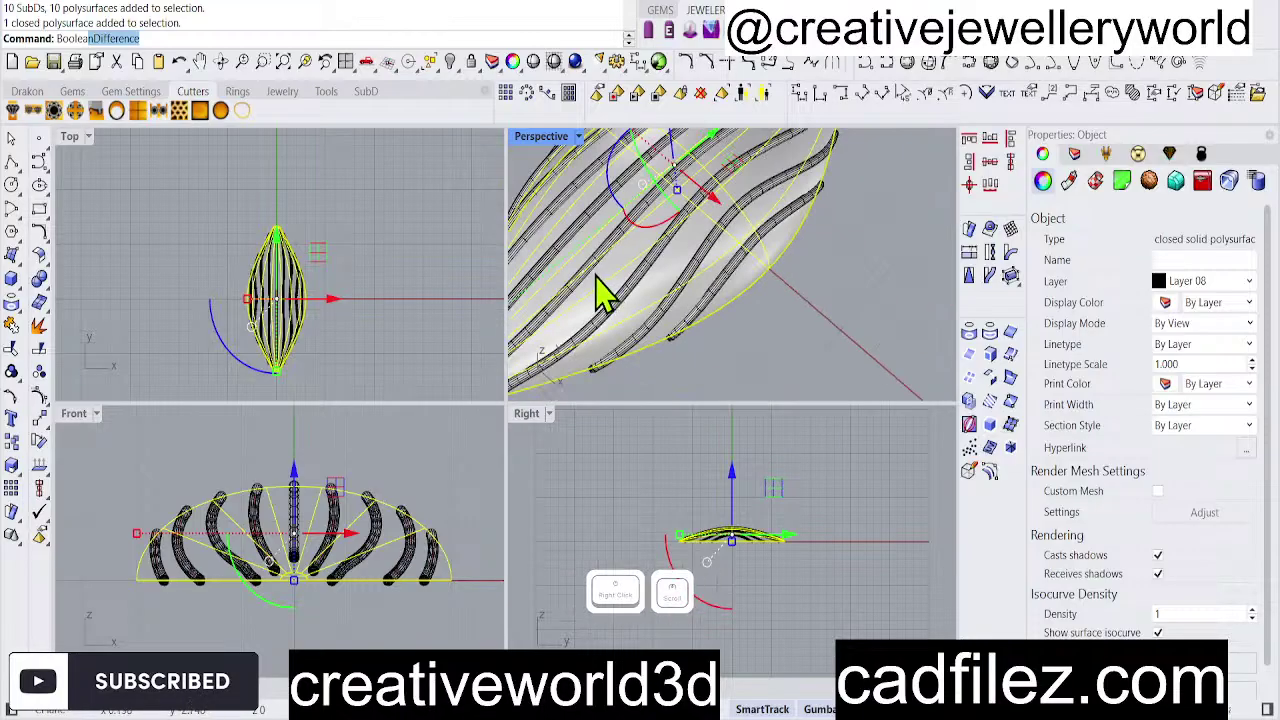
pyautogui.rightClick(615, 290)
pyautogui.scroll(-2, 568, 305)
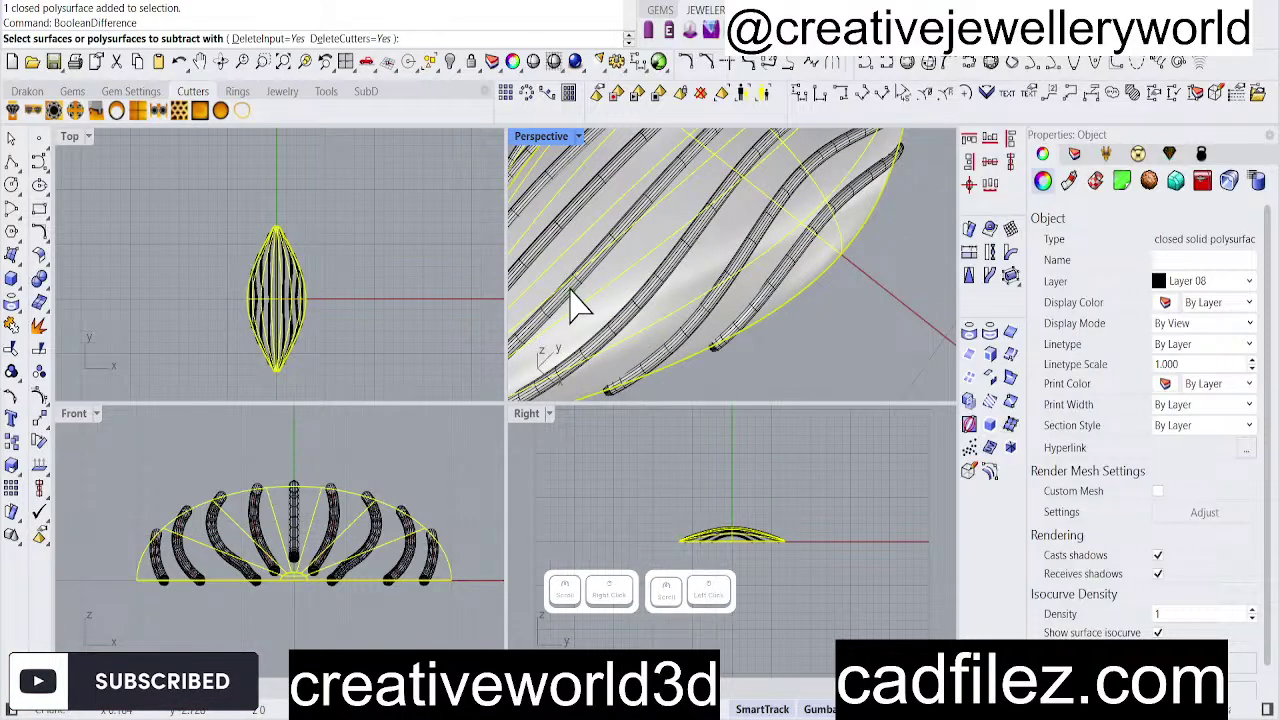
pyautogui.click(618, 355)
pyautogui.scroll(2, 618, 362)
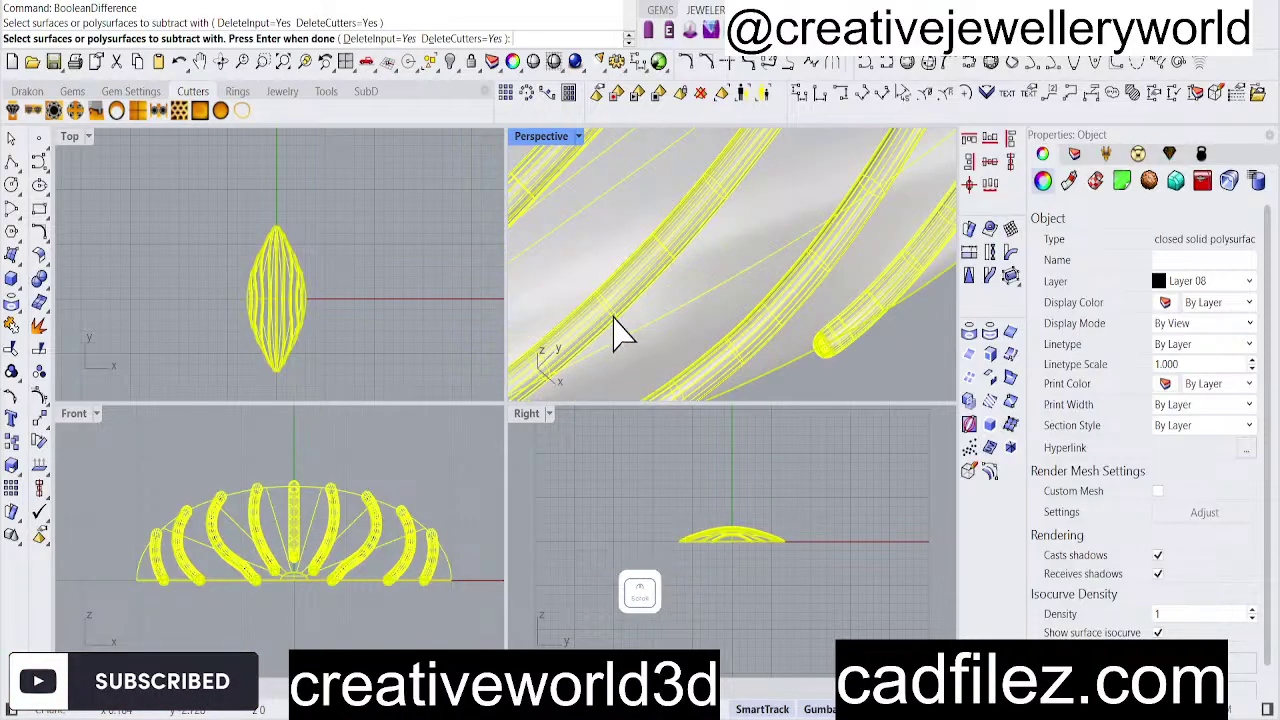
pyautogui.rightClick(614, 330)
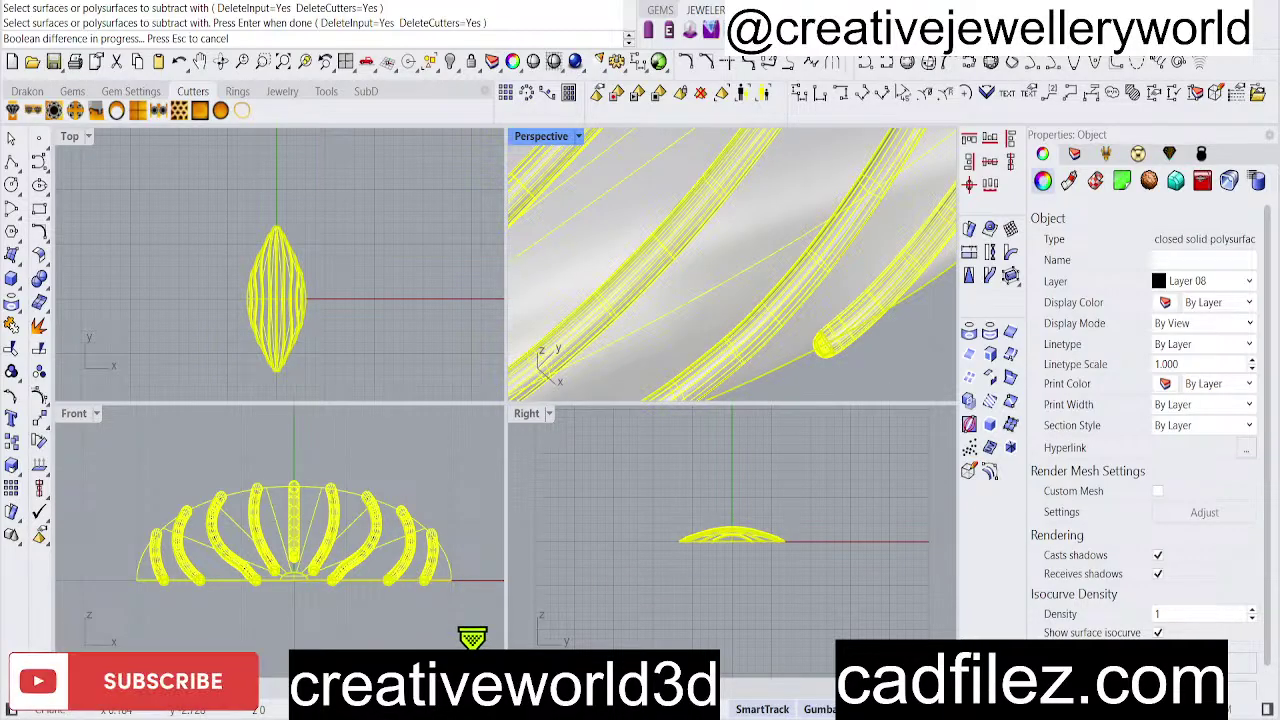
pyautogui.click(640, 590)
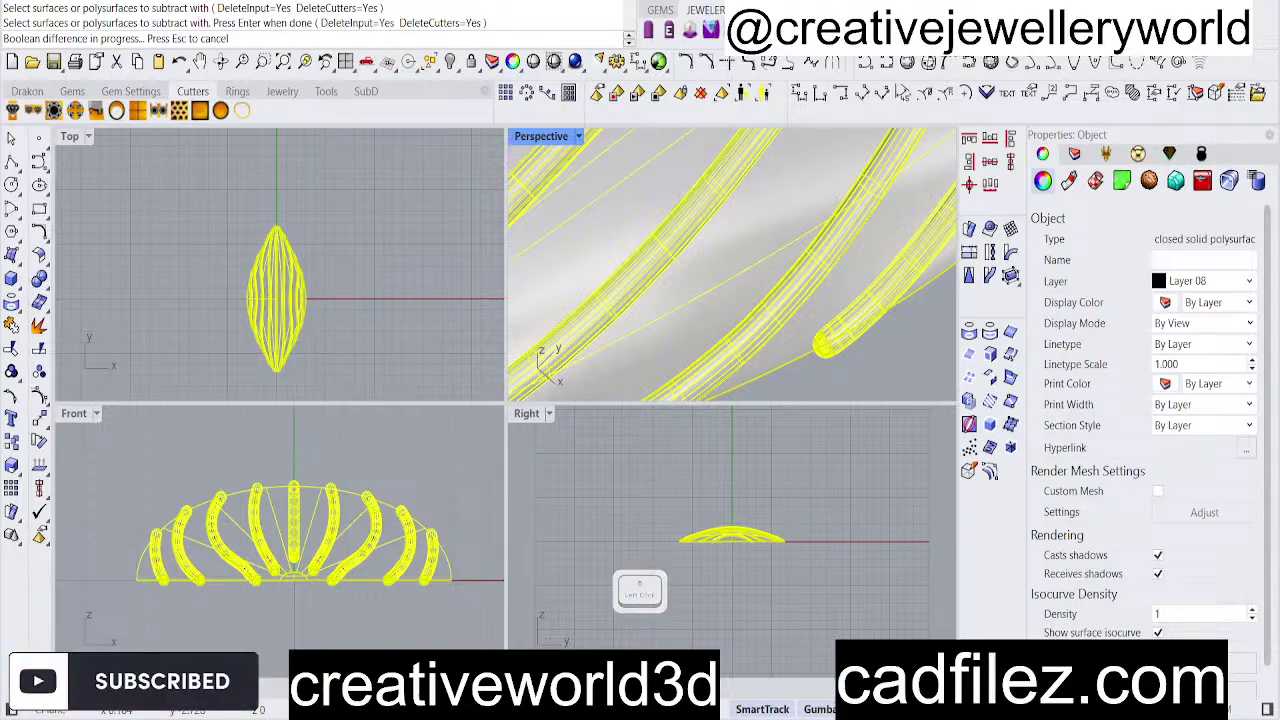
pyautogui.click(700, 347)
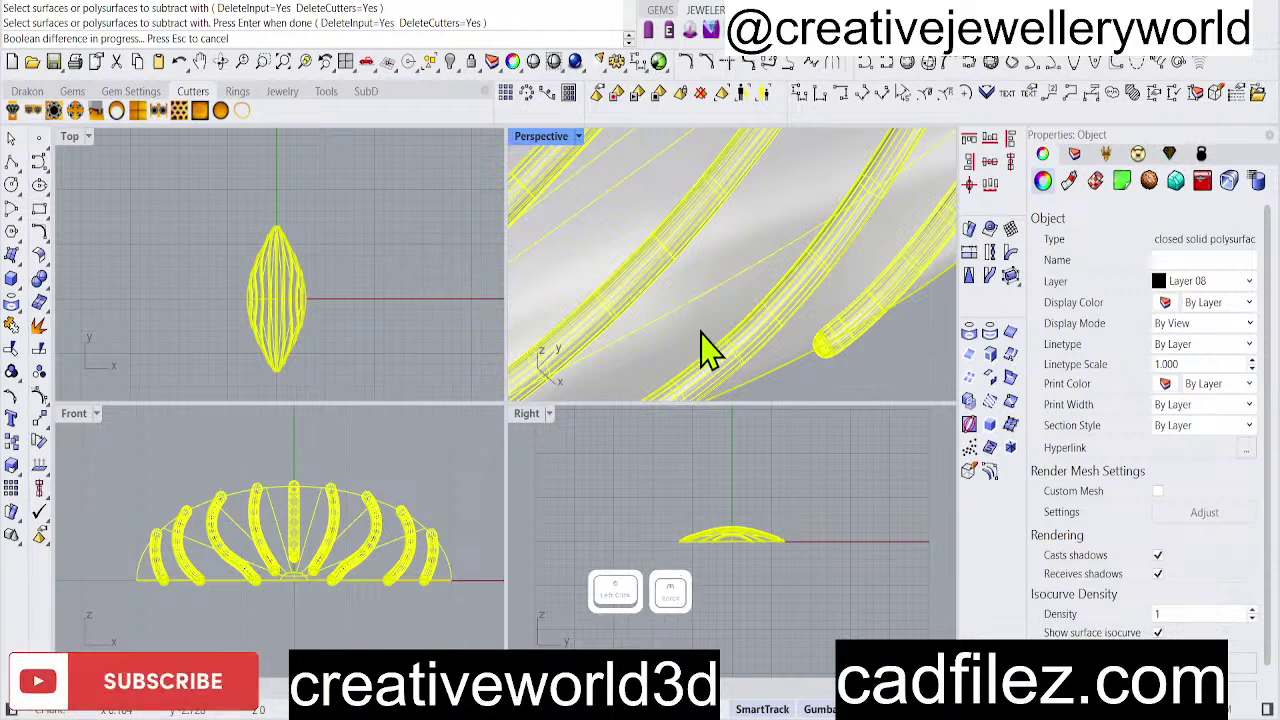
pyautogui.click(366, 317)
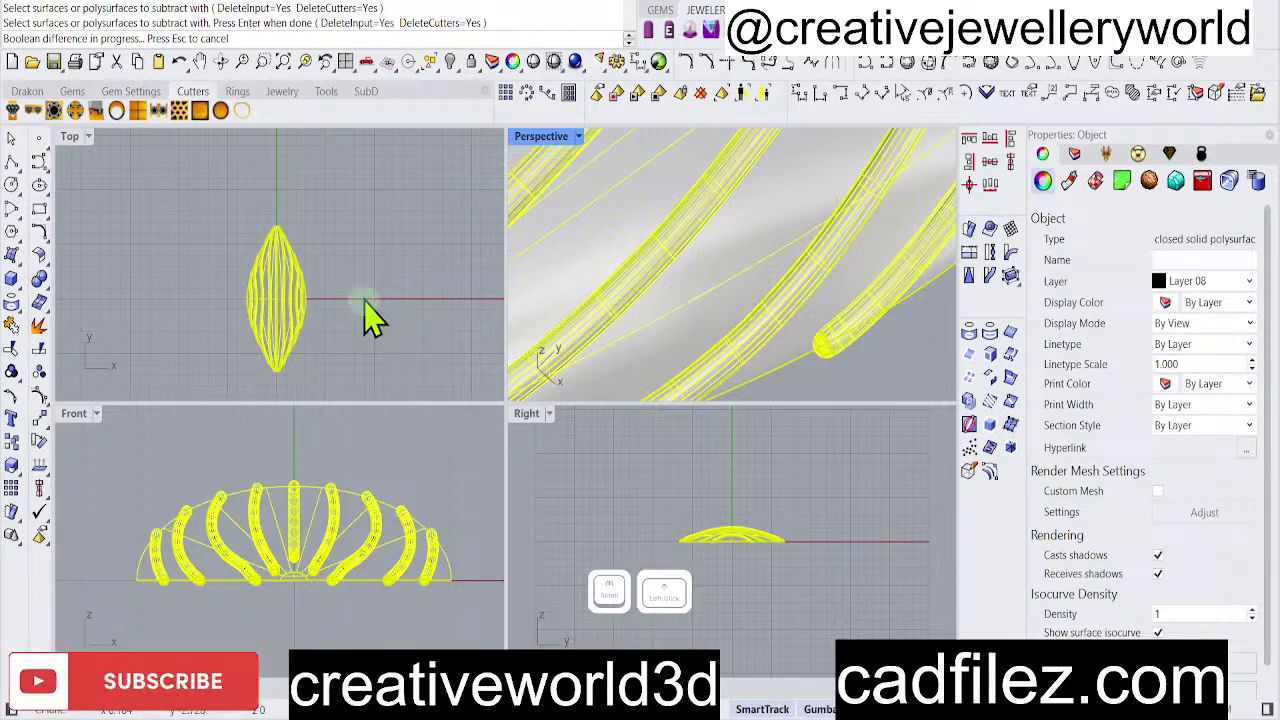
pyautogui.click(710, 319)
# Hide the guide curves running through the centres of the pipes.
pyautogui.scroll(-3, 714, 320)
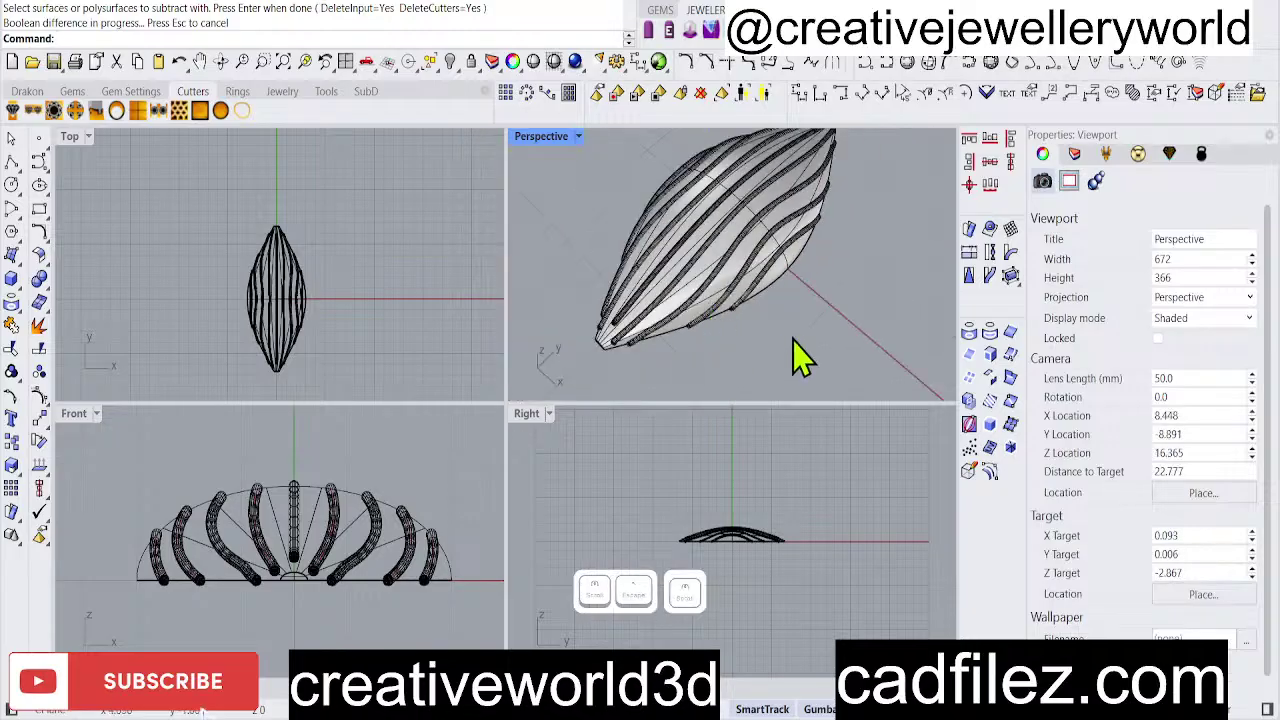
pyautogui.scroll(3, 803, 357)
pyautogui.click(710, 322)
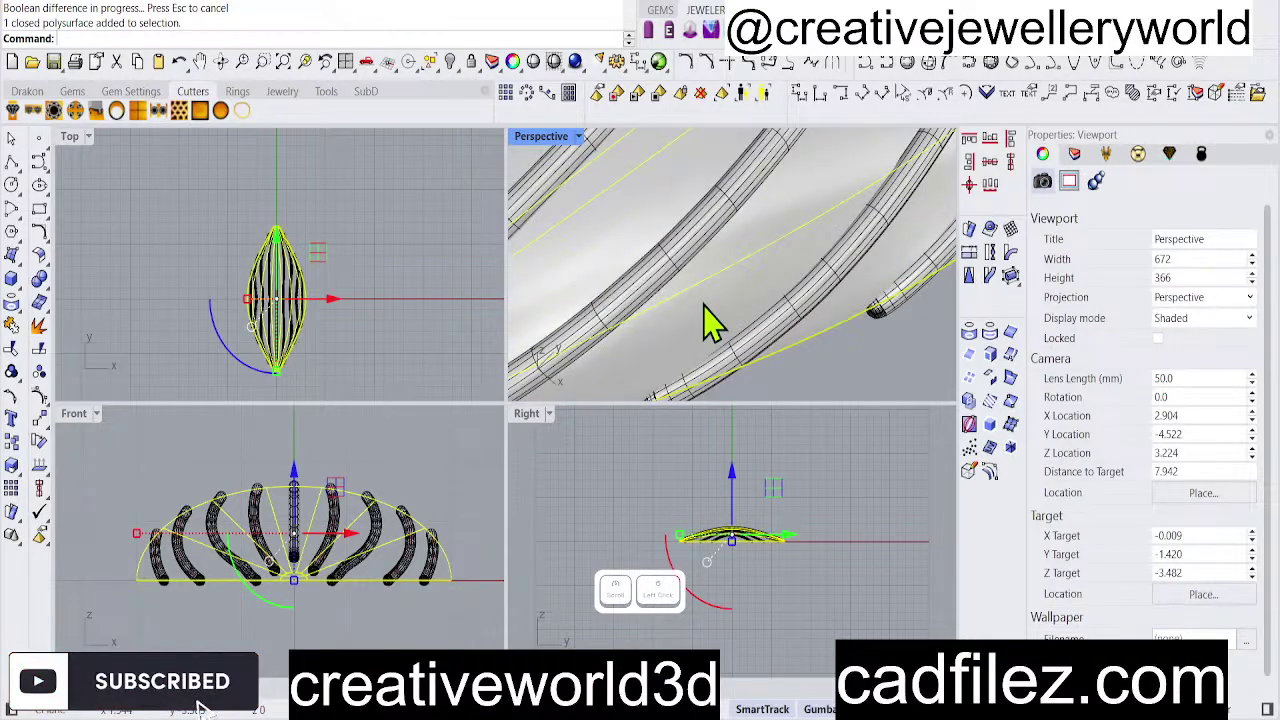
pyautogui.scroll(-2, 700, 340)
pyautogui.click(423, 634)
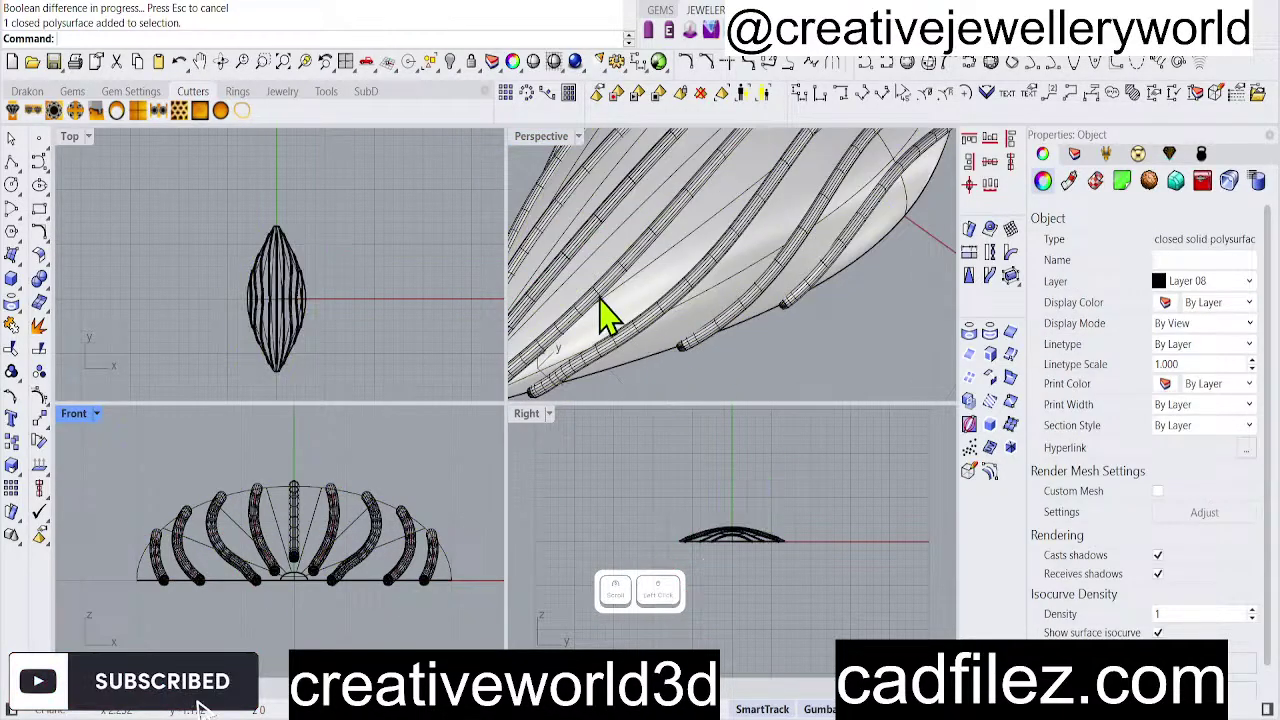
pyautogui.click(643, 370)
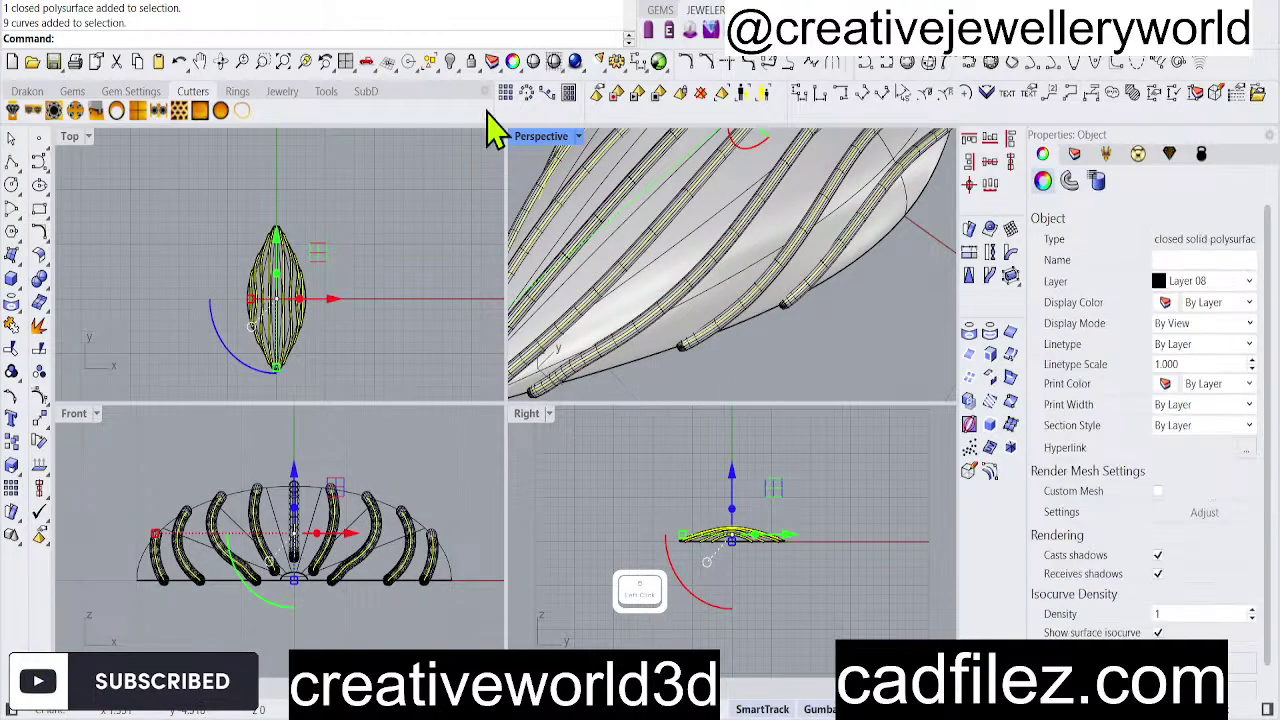
pyautogui.click(433, 64)
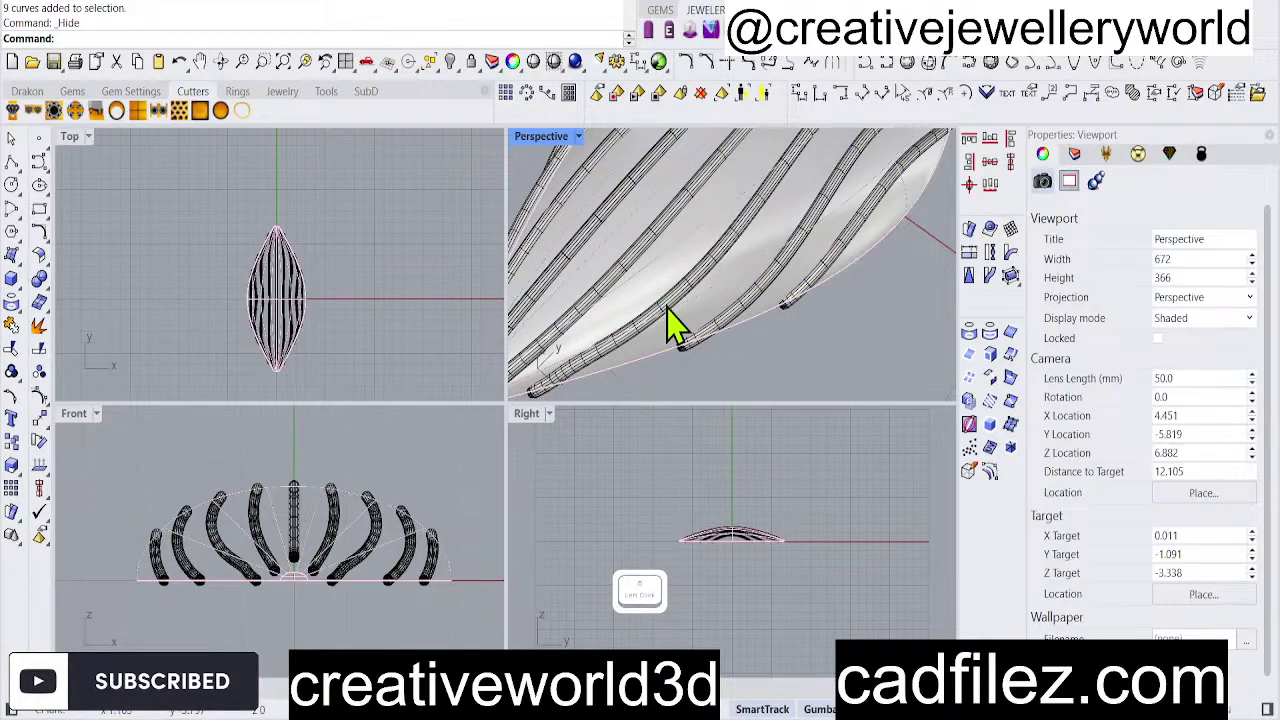
# Ungroup the NURBS pipes lying on the domed body.
pyautogui.click(580, 375)
pyautogui.scroll(2, 252, 575)
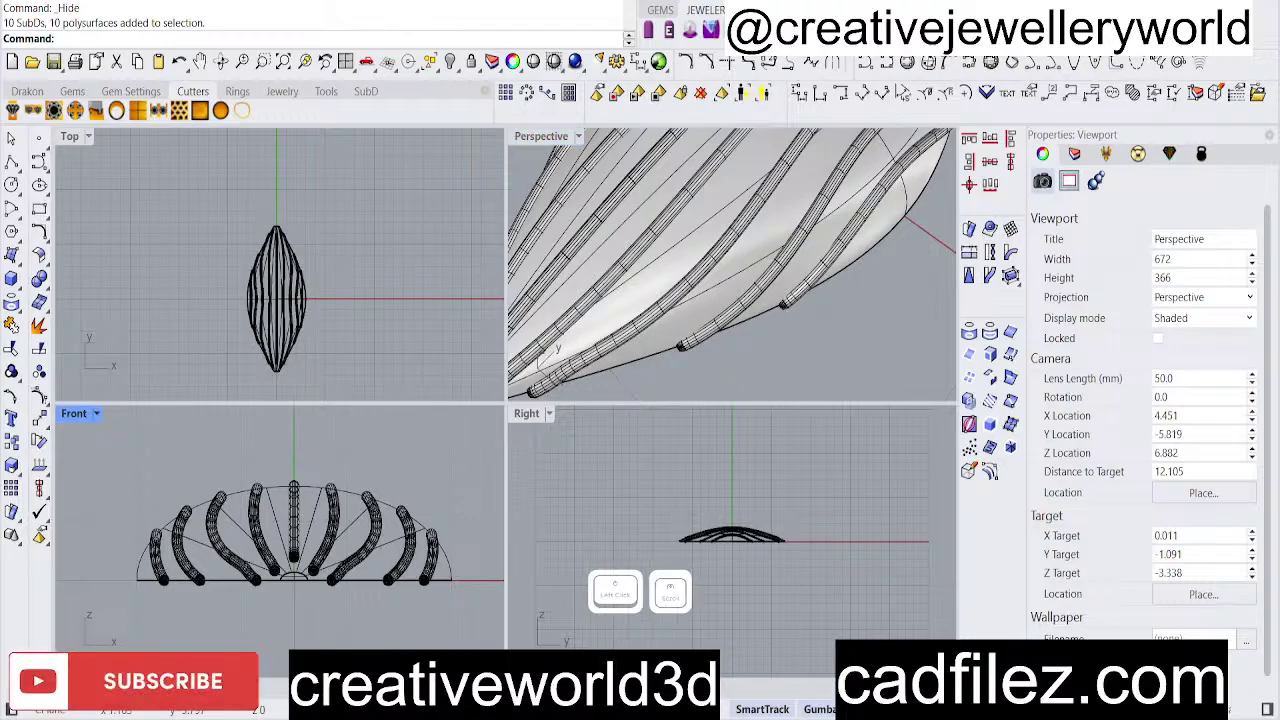
pyautogui.scroll(4, 268, 615)
pyautogui.click(272, 625)
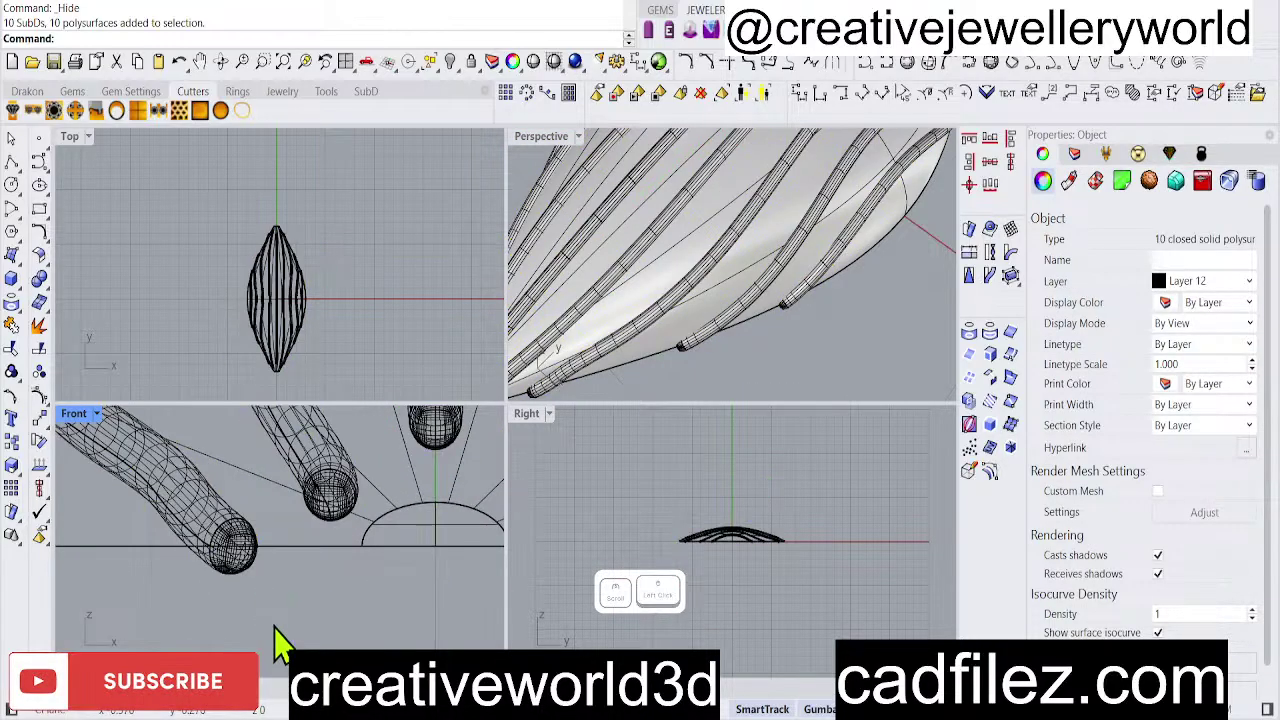
pyautogui.scroll(-3, 700, 320)
pyautogui.scroll(5, 643, 291)
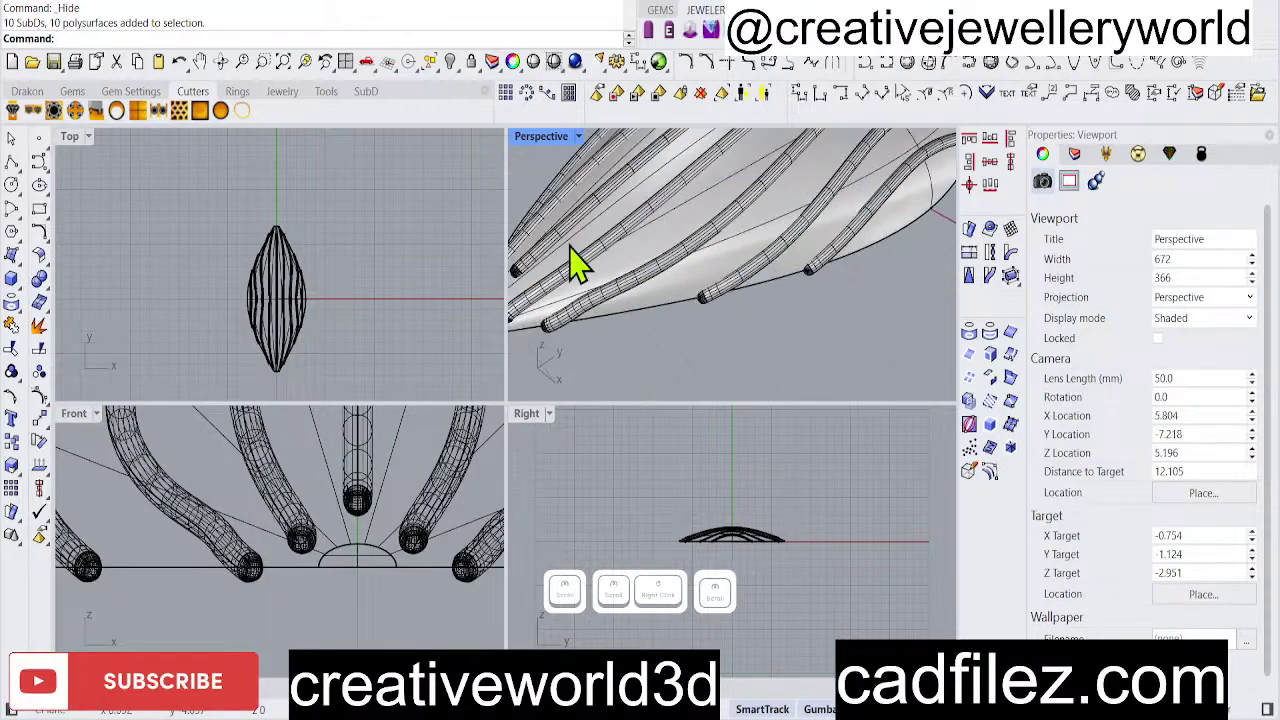
pyautogui.click(600, 309)
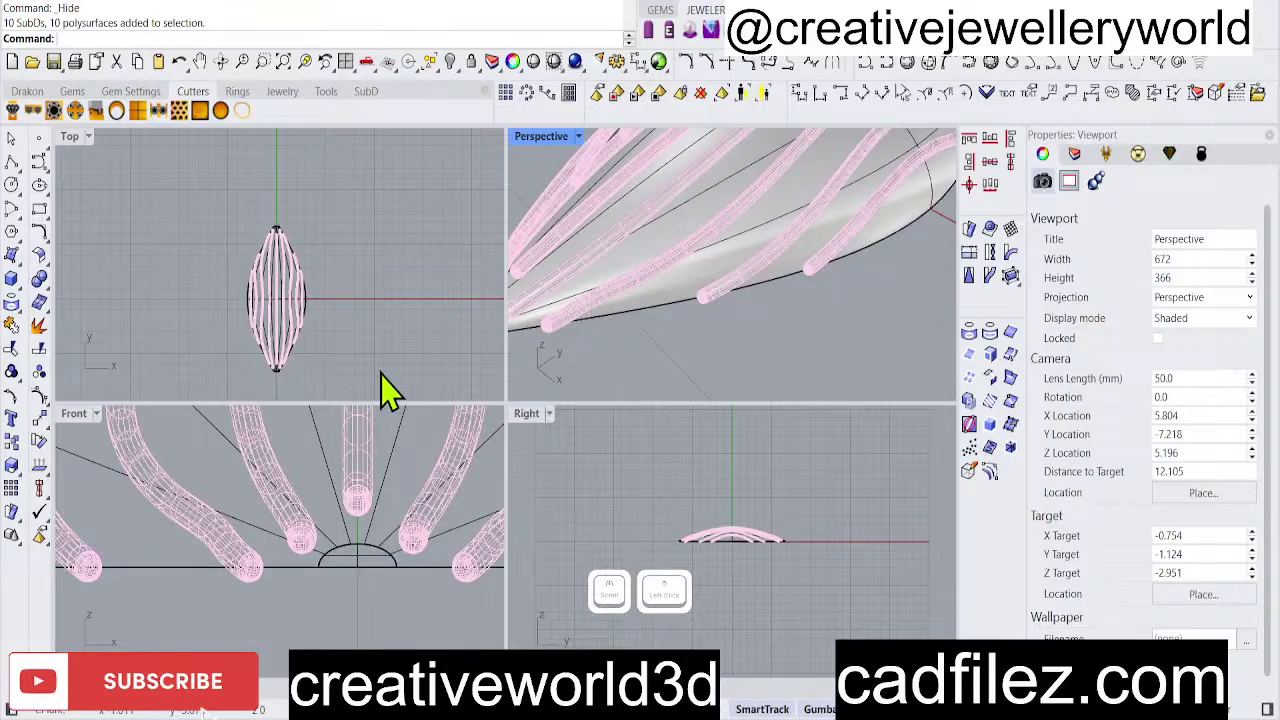
pyautogui.rightClick(39, 372)
pyautogui.scroll(3, 663, 309)
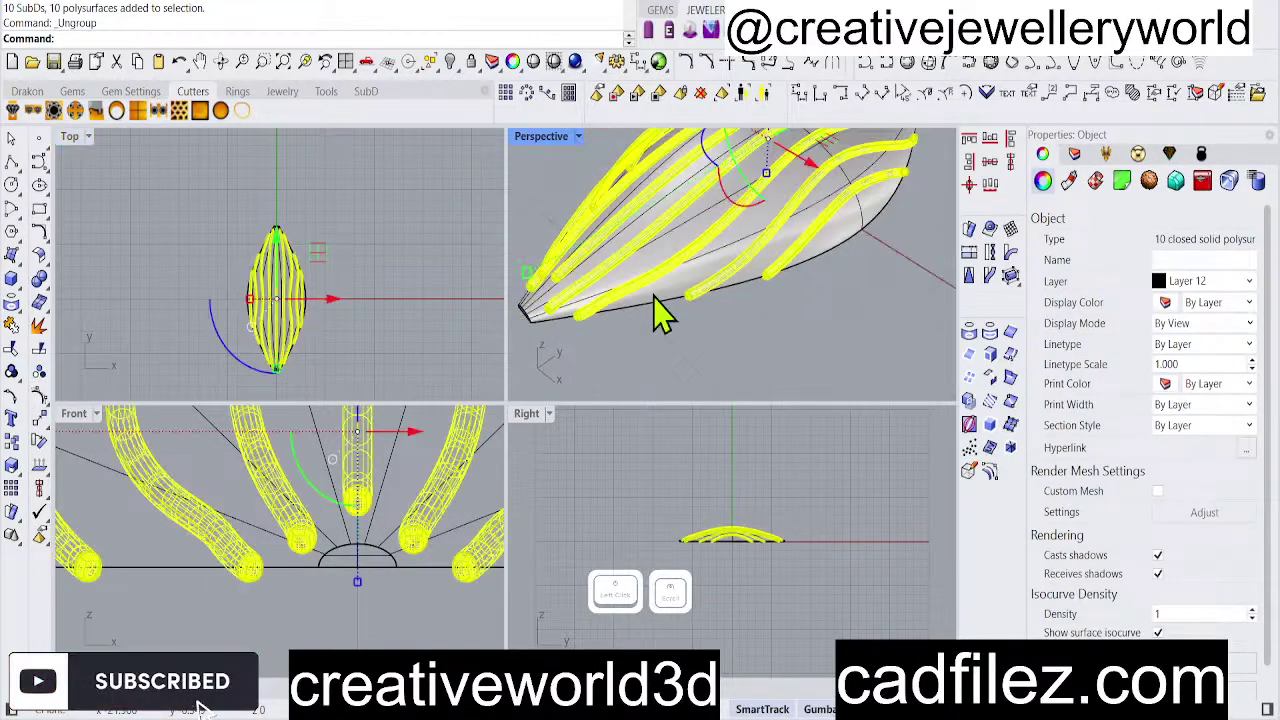
pyautogui.scroll(2, 665, 295)
pyautogui.click(682, 315)
pyautogui.scroll(-4, 682, 315)
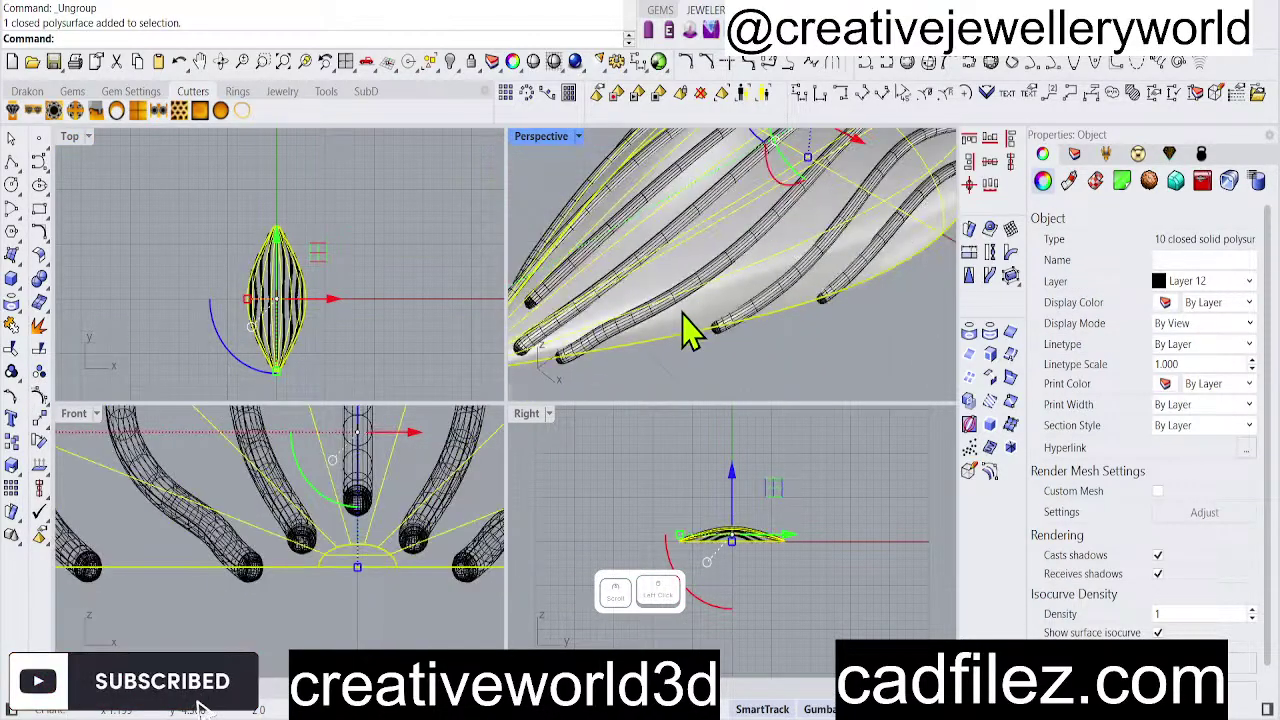
pyautogui.write('bd')
pyautogui.press('Return')
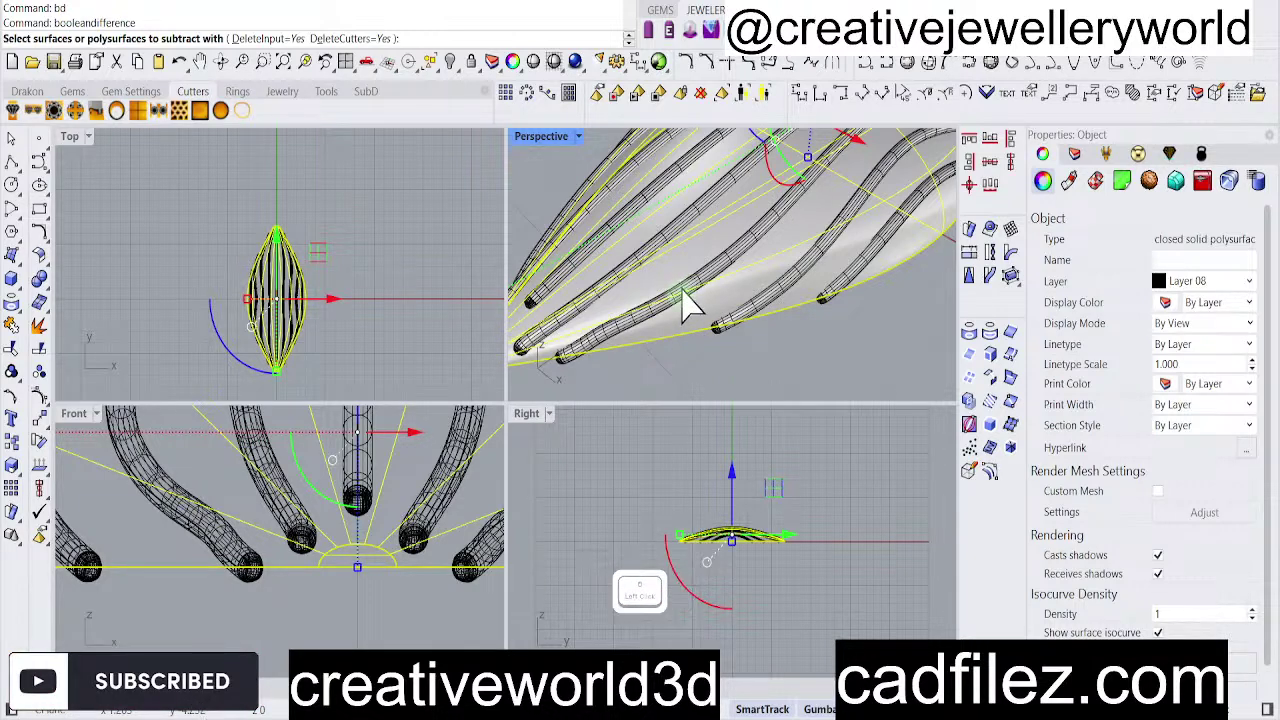
pyautogui.click(686, 299)
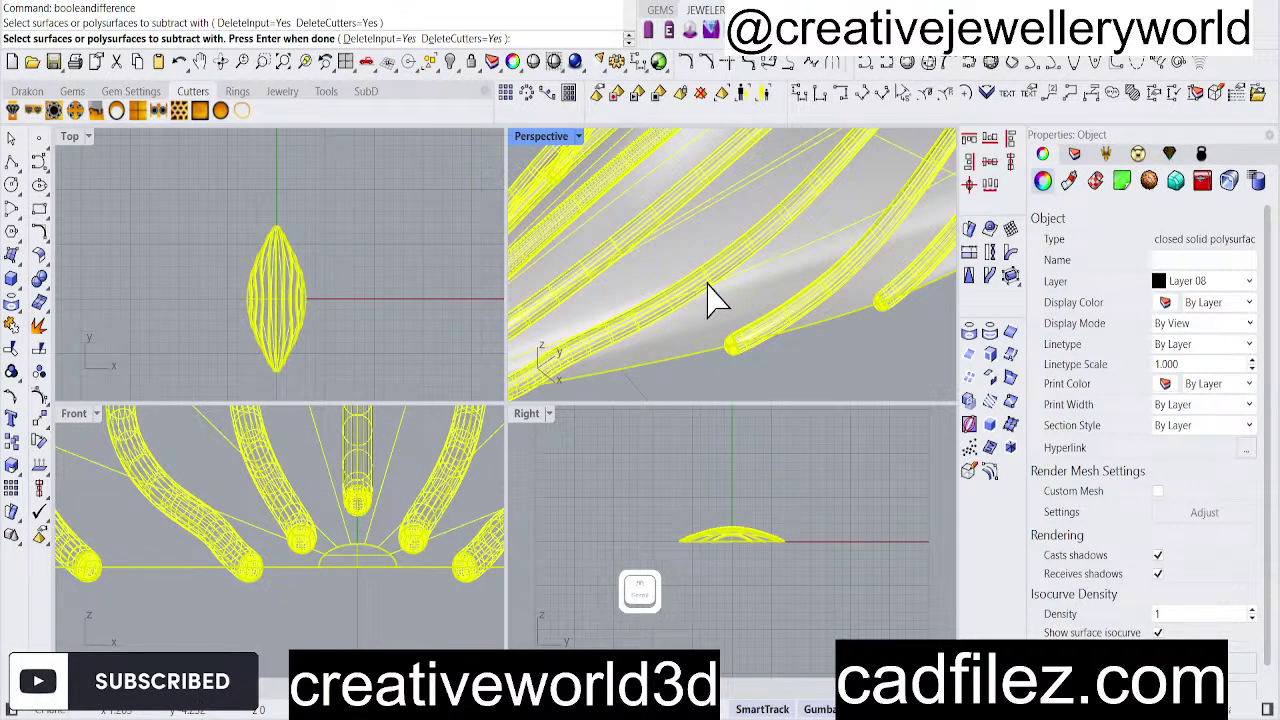
pyautogui.rightClick(709, 296)
pyautogui.click(705, 286)
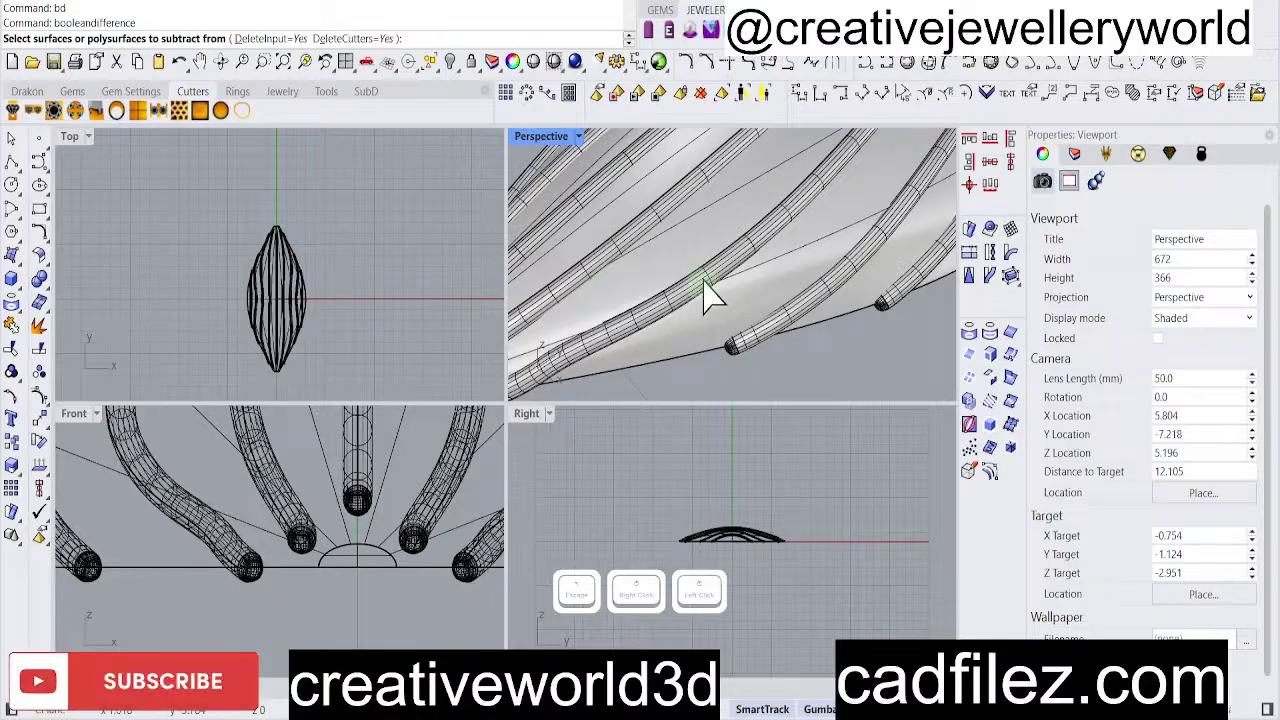
pyautogui.click(705, 285)
pyautogui.click(705, 283)
pyautogui.press('Return')
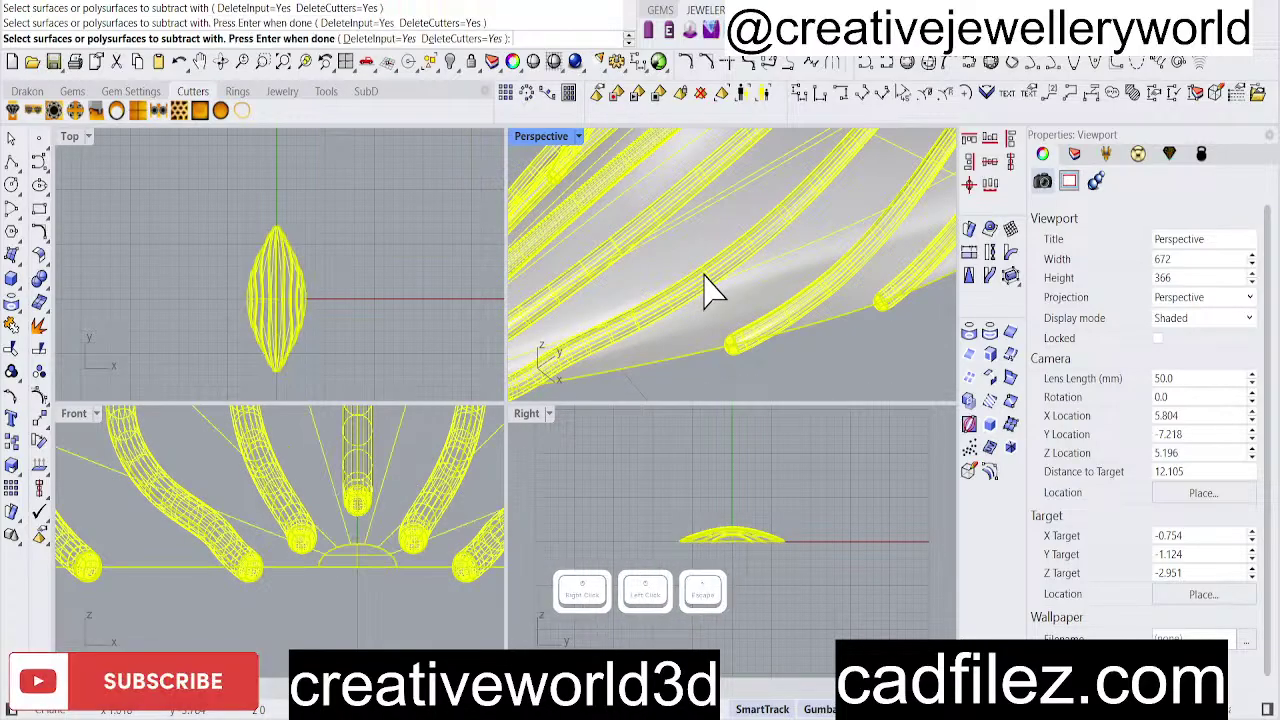
pyautogui.press('Escape')
# Ungroup the remaining nested group of pipes and select a single pipe to check that it is separate.
pyautogui.hotkey('ctrl', 'a')
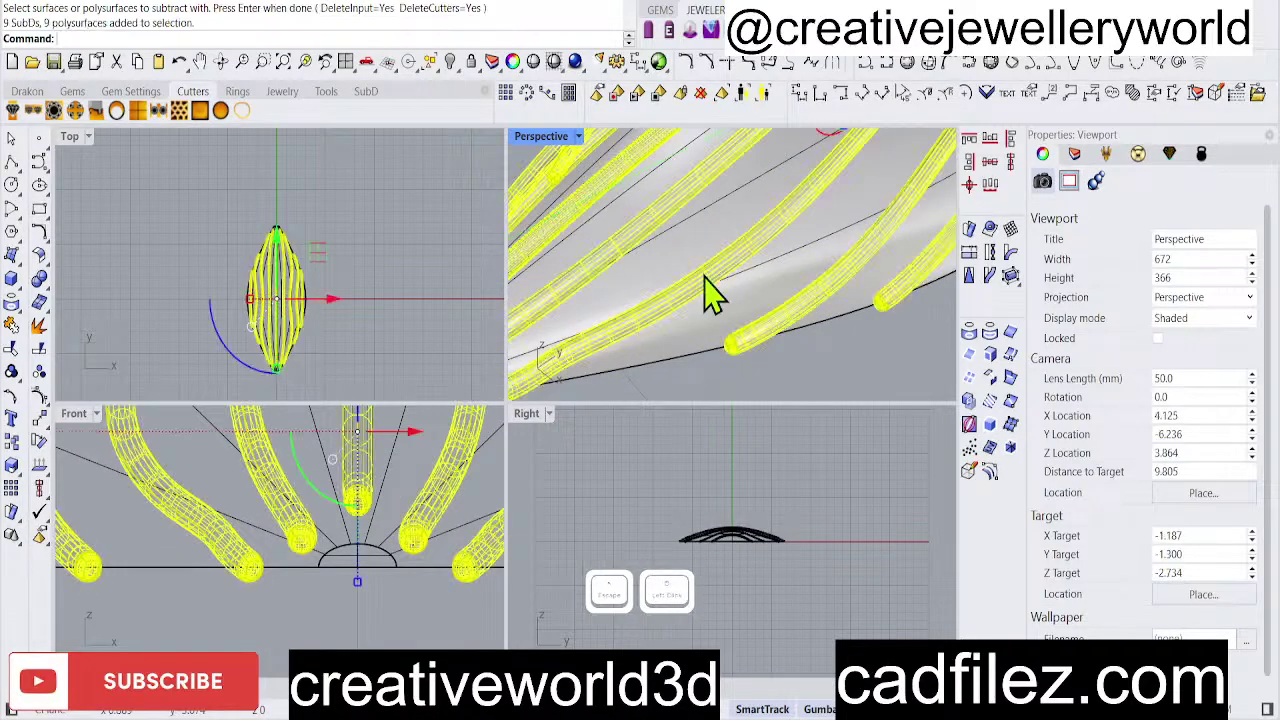
pyautogui.click(39, 374)
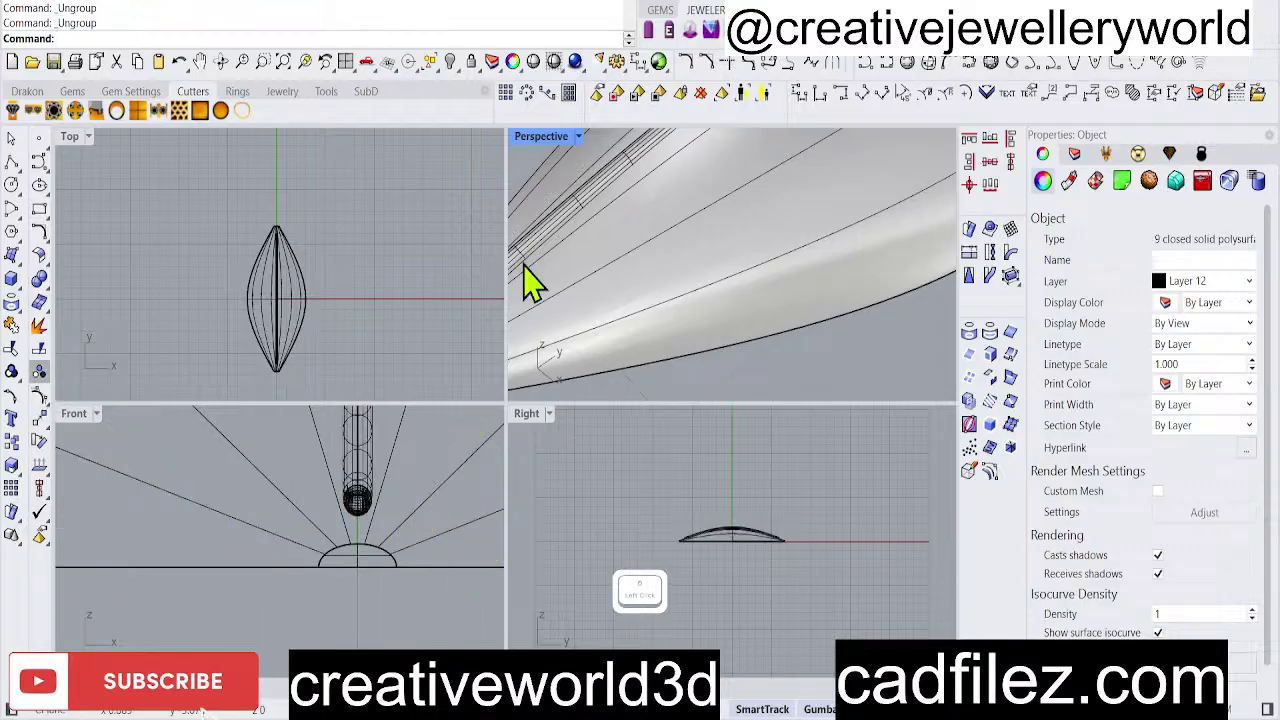
pyautogui.click(457, 300)
pyautogui.hotkey('ctrl', 'z')
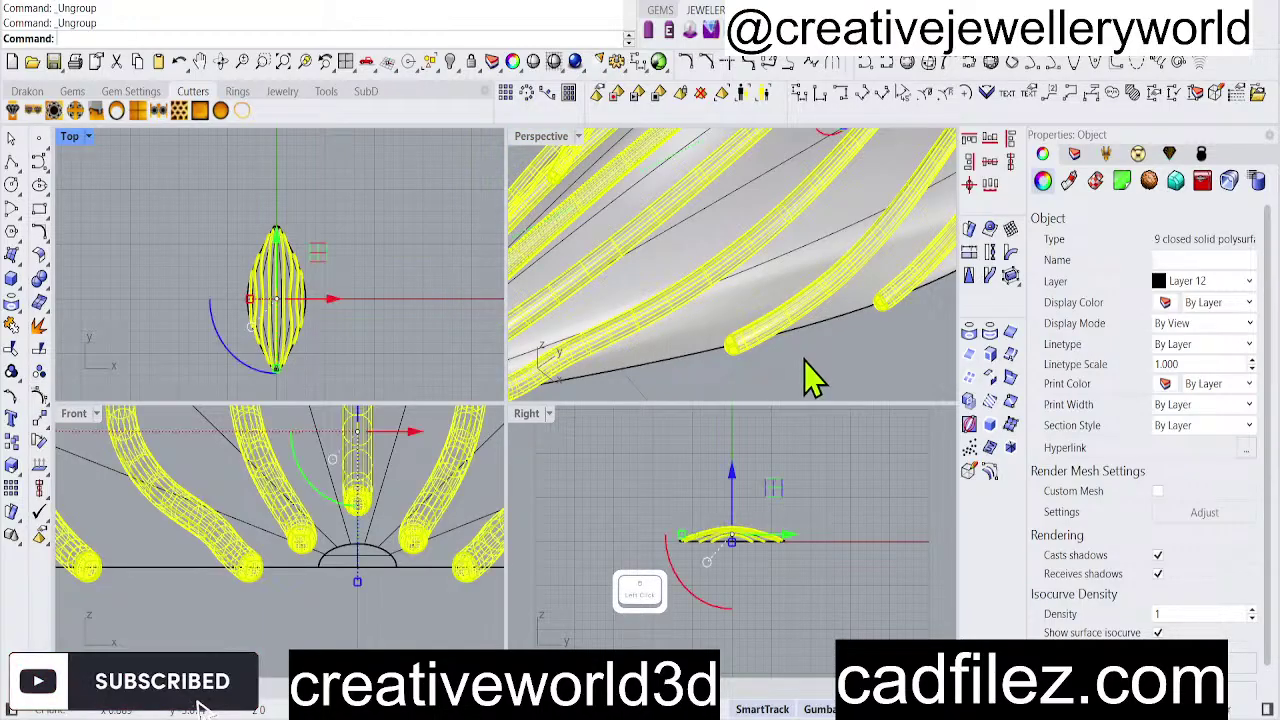
pyautogui.click(808, 374)
pyautogui.click(700, 362)
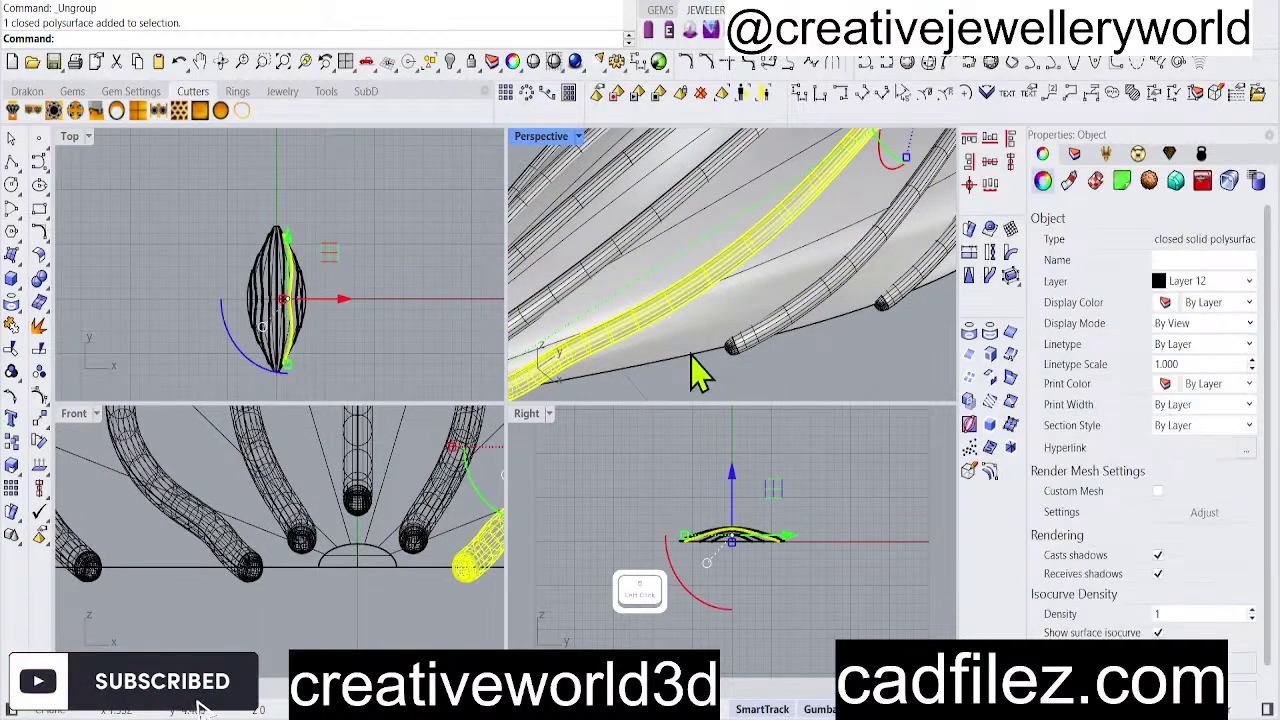
# Subtract one curved pipe from the marquise-shaped body with BooleanDifference, deleting the input and the cutter.
pyautogui.click(686, 349)
pyautogui.rightClick(690, 350)
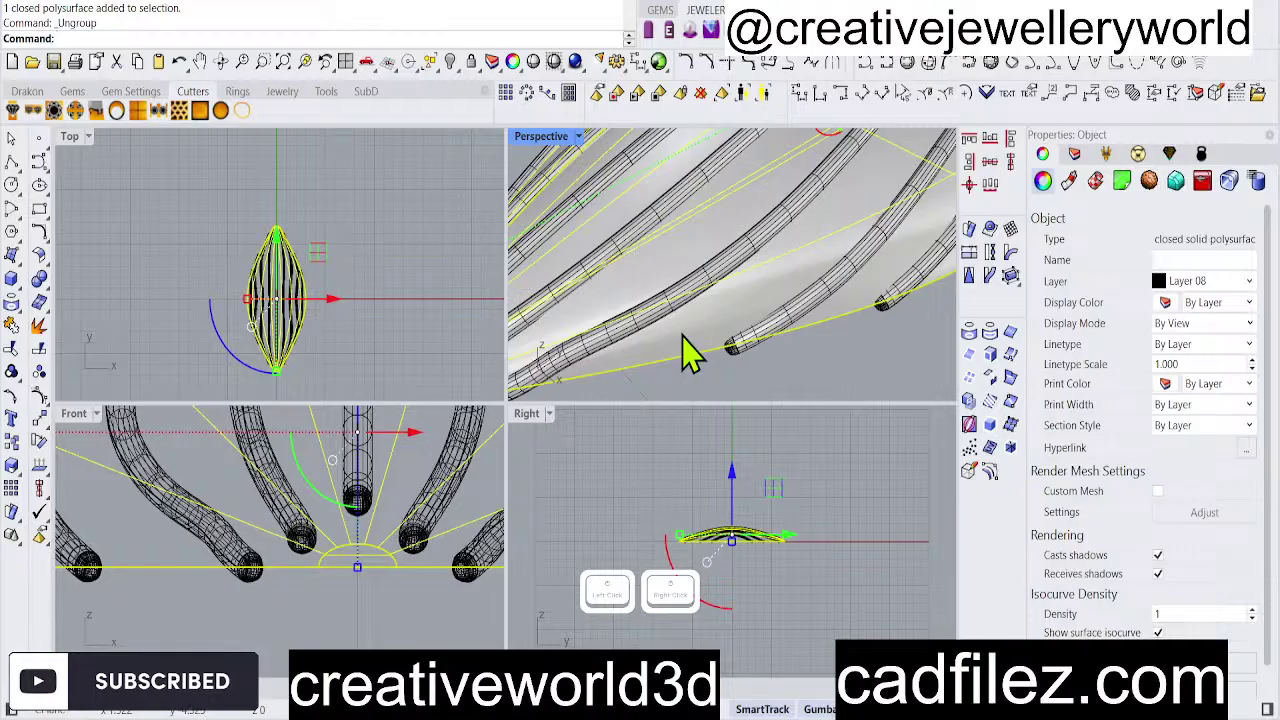
pyautogui.write('bd')
pyautogui.press('Return')
pyautogui.click(676, 318)
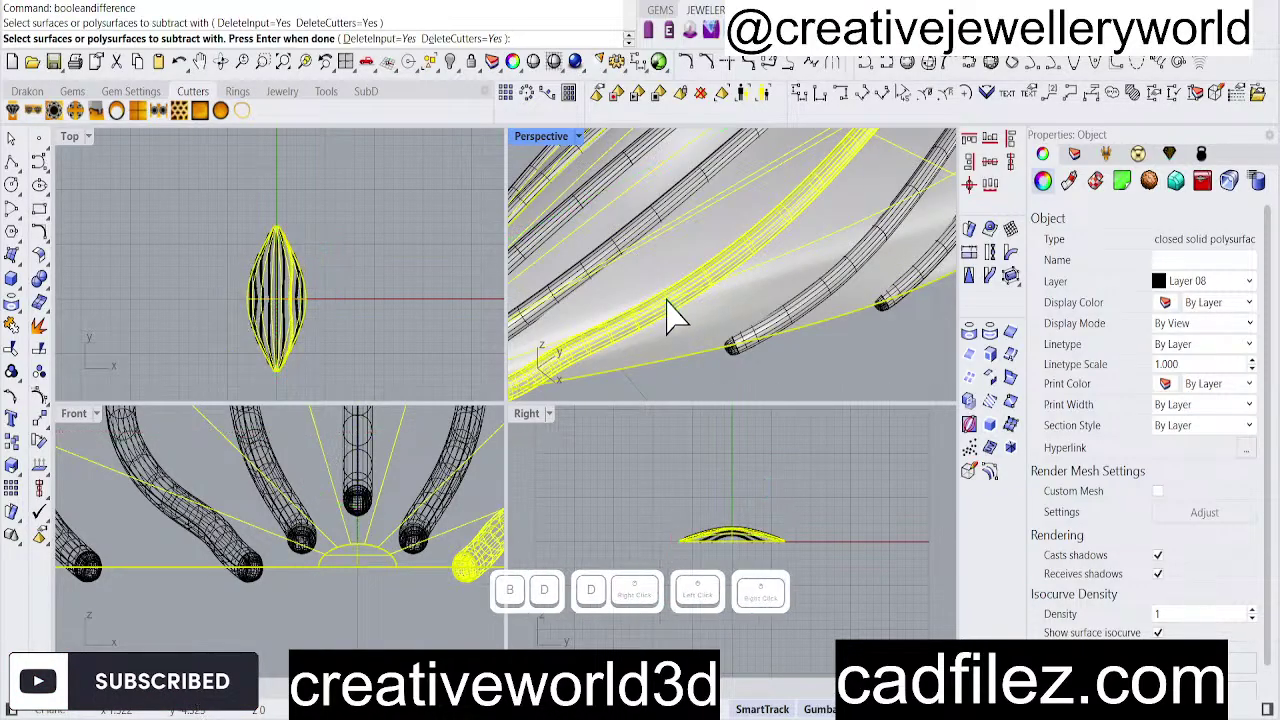
pyautogui.rightClick(676, 318)
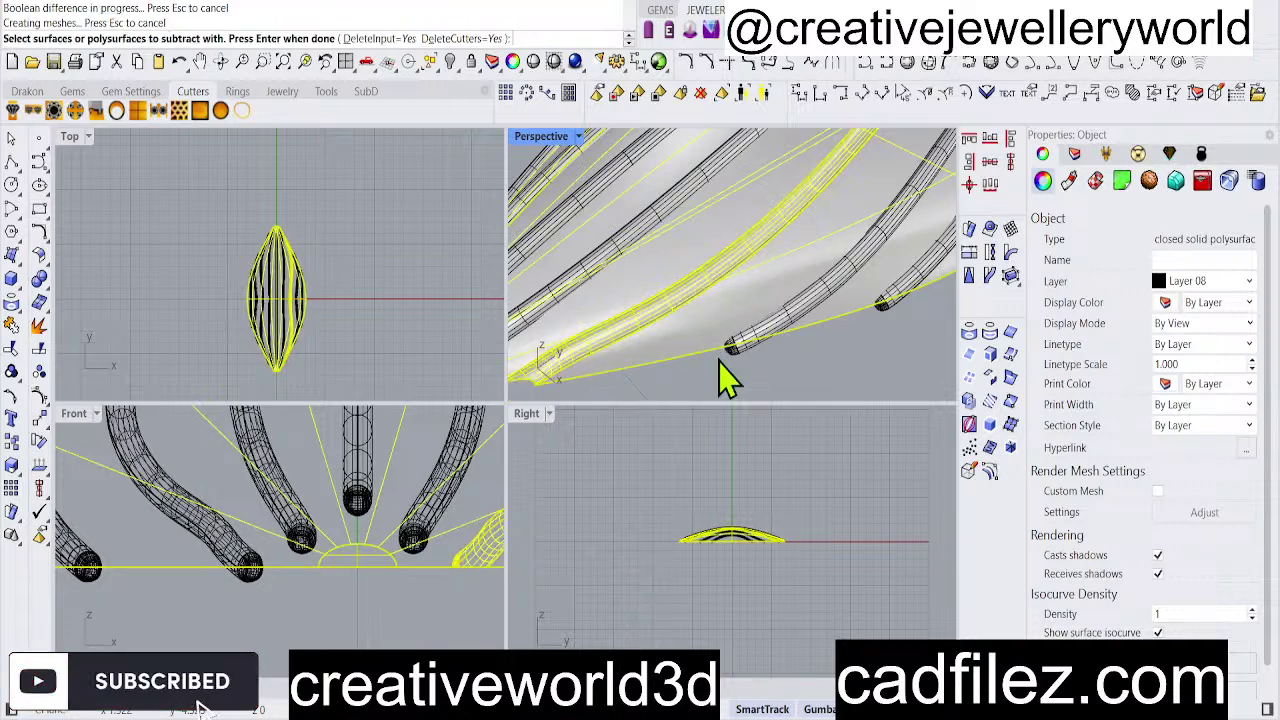
pyautogui.press('Escape')
pyautogui.scroll(-10, 690, 275)
pyautogui.moveTo(683, 266); pyautogui.dragTo(665, 342, button='right')
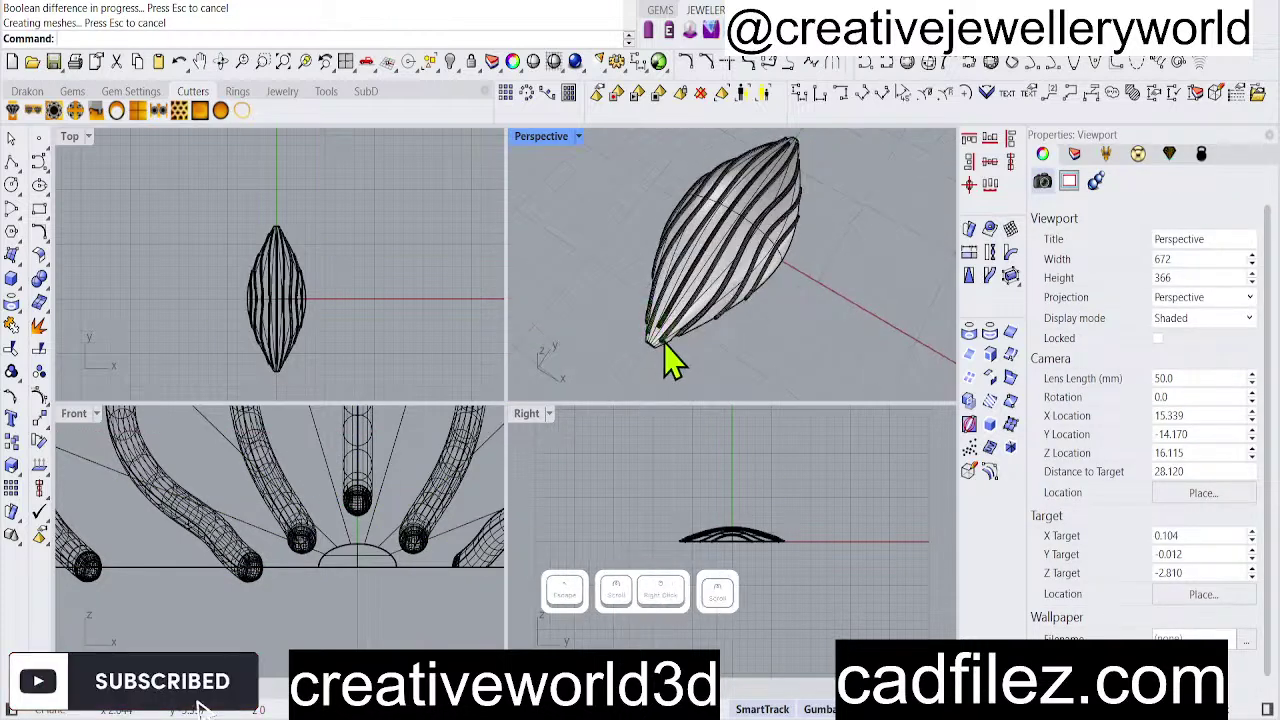
# Subtract the pipe immediately on the negative-X side of the centre pipe from the marquise-shaped body with BooleanDifference.
pyautogui.rightClick(665, 360)
pyautogui.scroll(6, 651, 360)
pyautogui.click(634, 320)
pyautogui.rightClick(634, 320)
pyautogui.scroll(3, 625, 310)
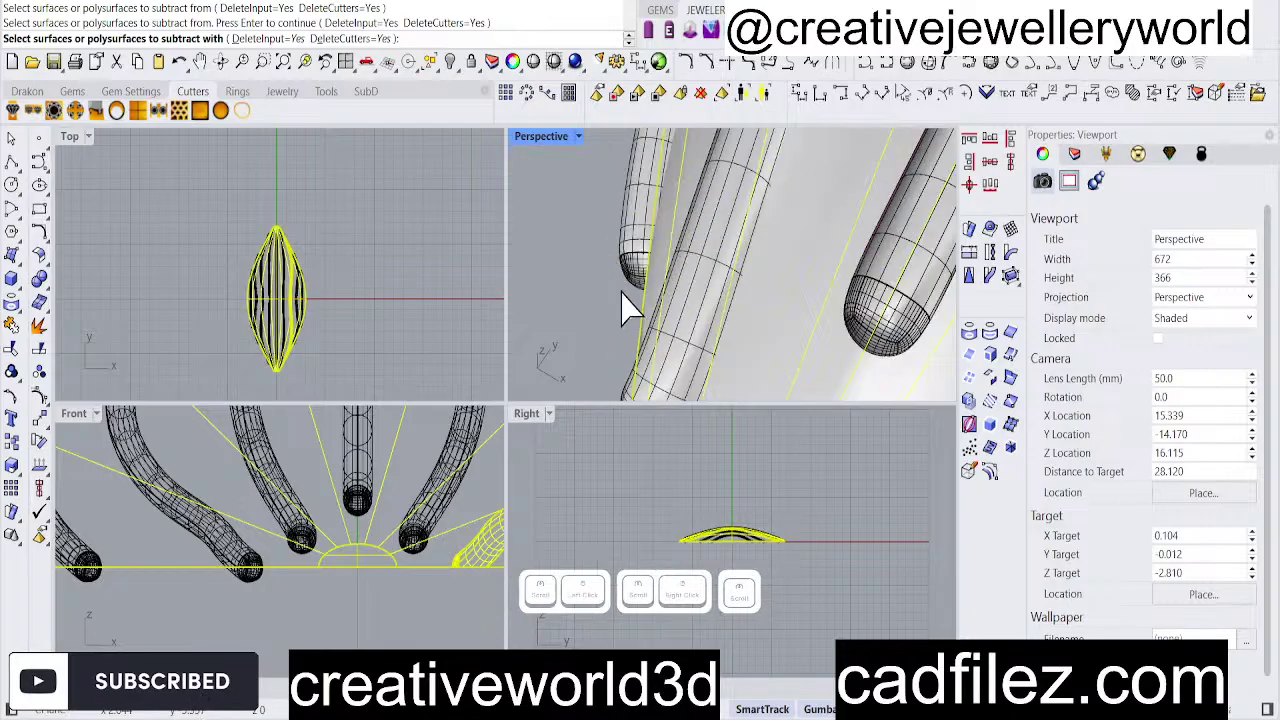
pyautogui.click(624, 310)
pyautogui.rightClick(630, 314)
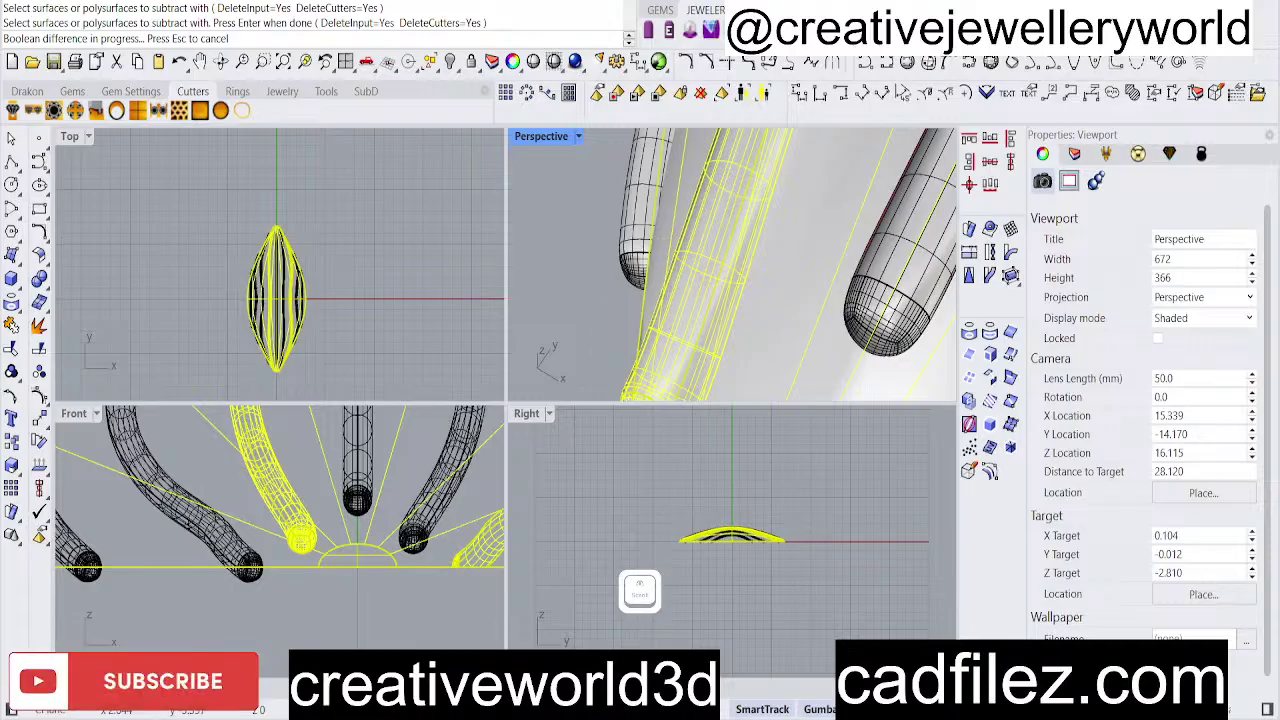
pyautogui.click(464, 694)
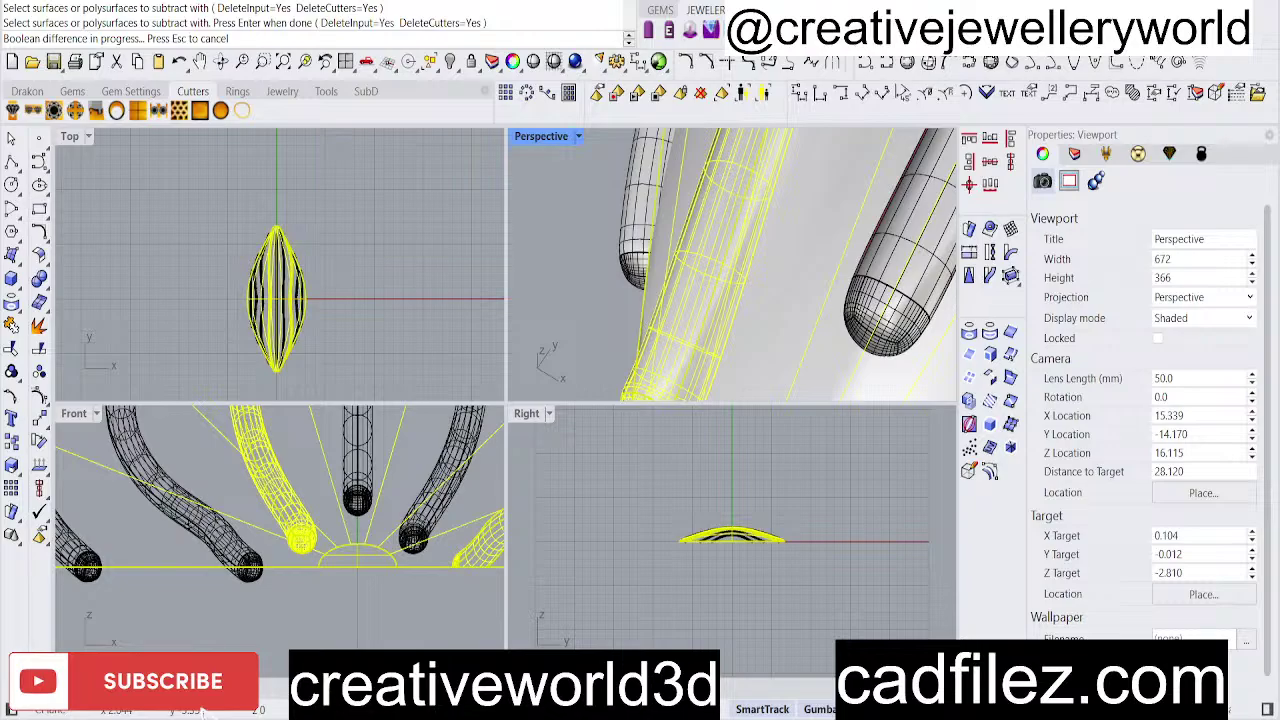
pyautogui.click(200, 708)
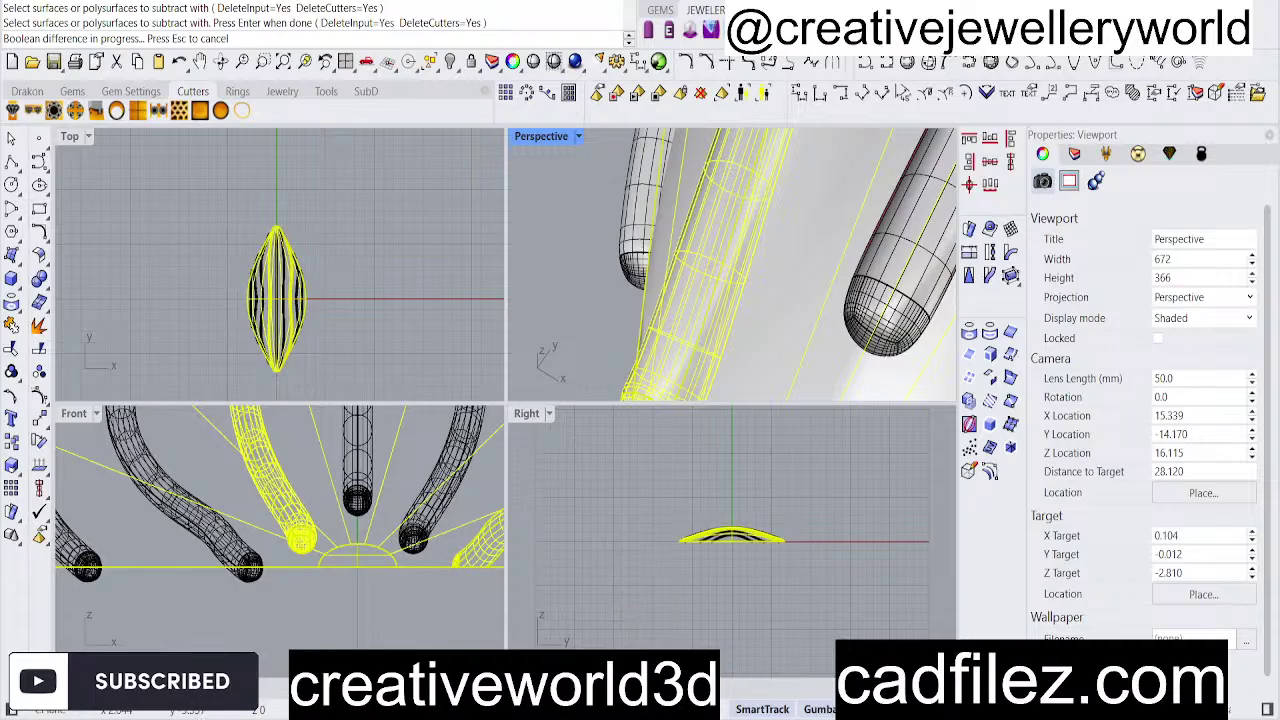
pyautogui.click(200, 706)
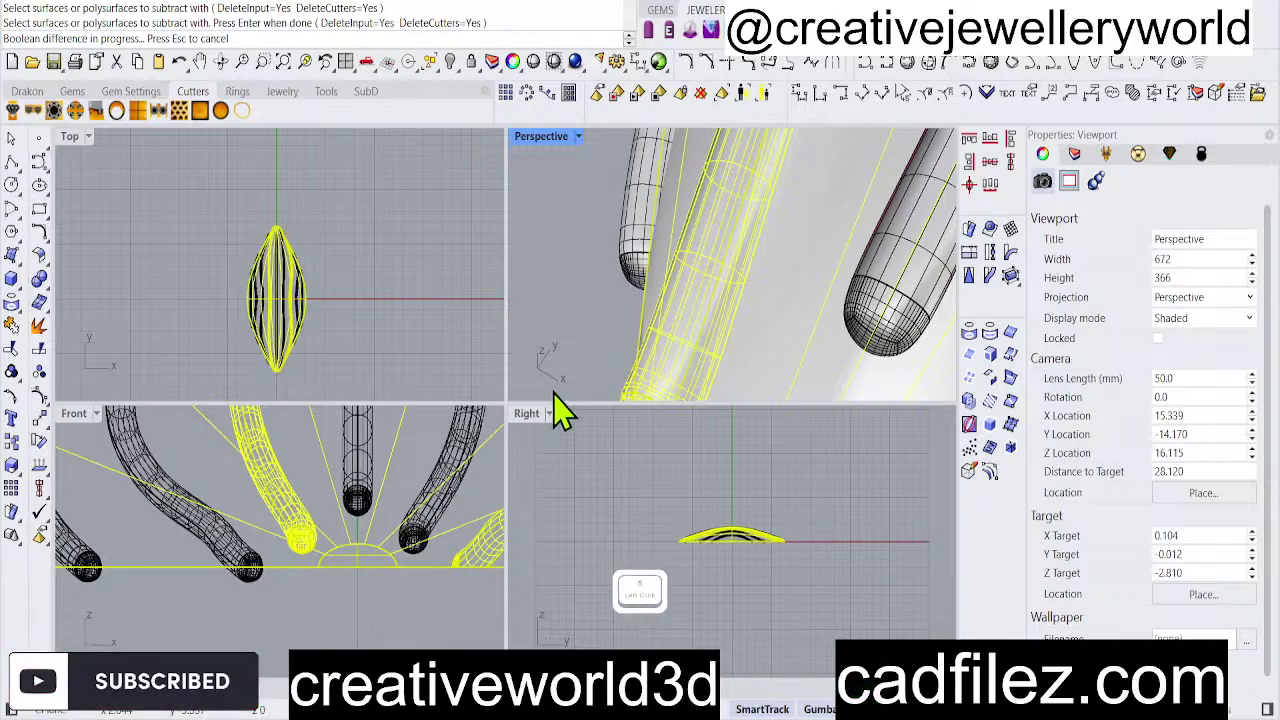
pyautogui.scroll(-2, 625, 300)
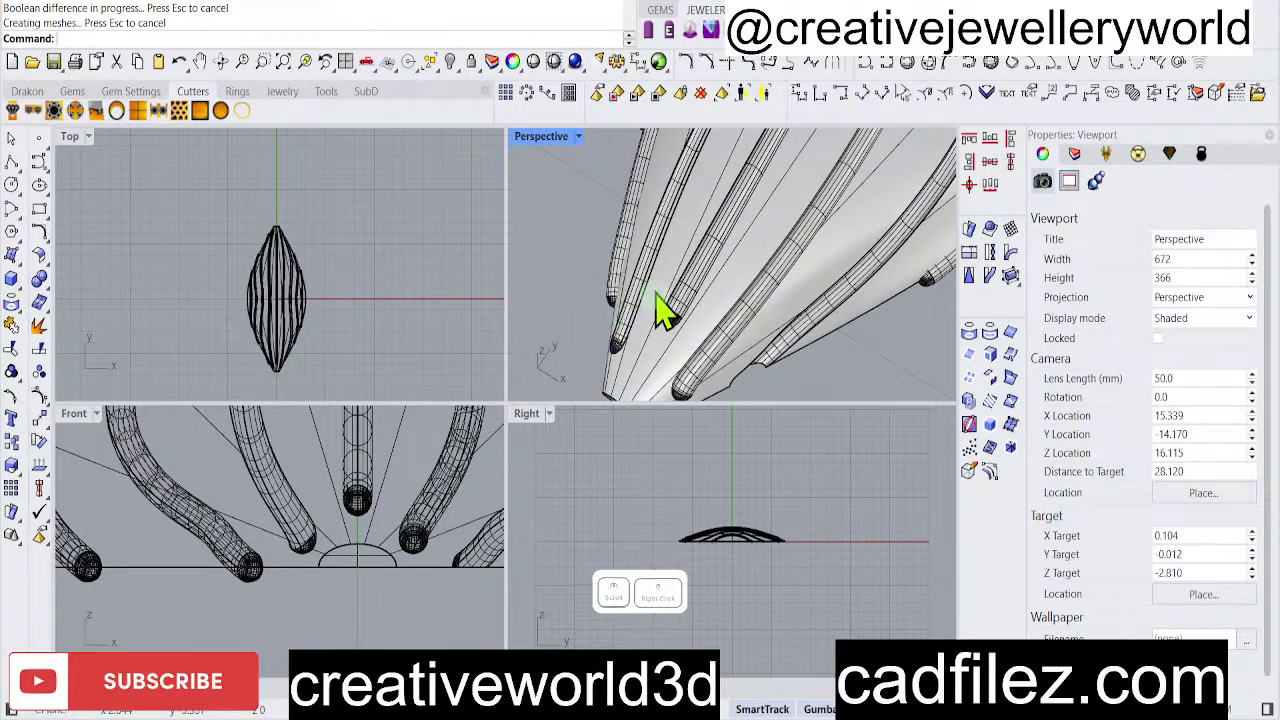
# Cut the second pipe from the centre on the negative-X side out of the domed body with BooleanDifference.
pyautogui.moveTo(663, 309); pyautogui.dragTo(805, 338, button='right')
pyautogui.rightClick(800, 318)
pyautogui.click(800, 318)
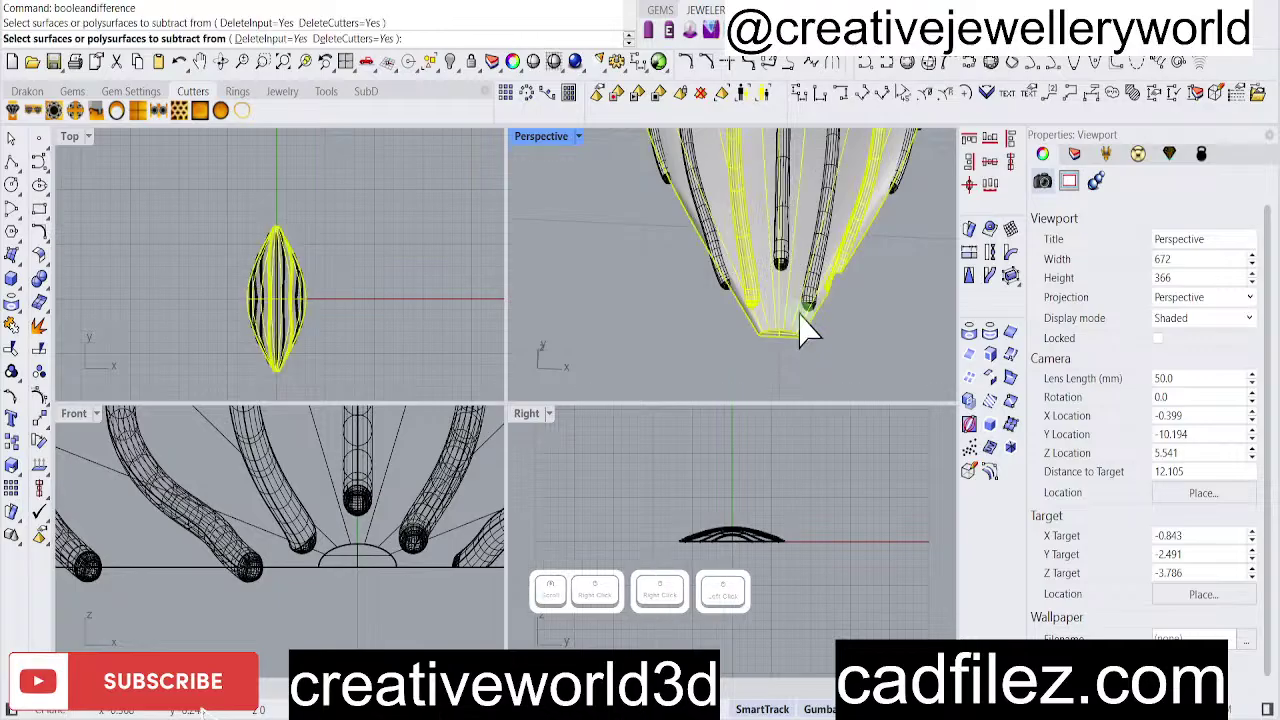
pyautogui.rightClick(800, 318)
pyautogui.click(718, 269)
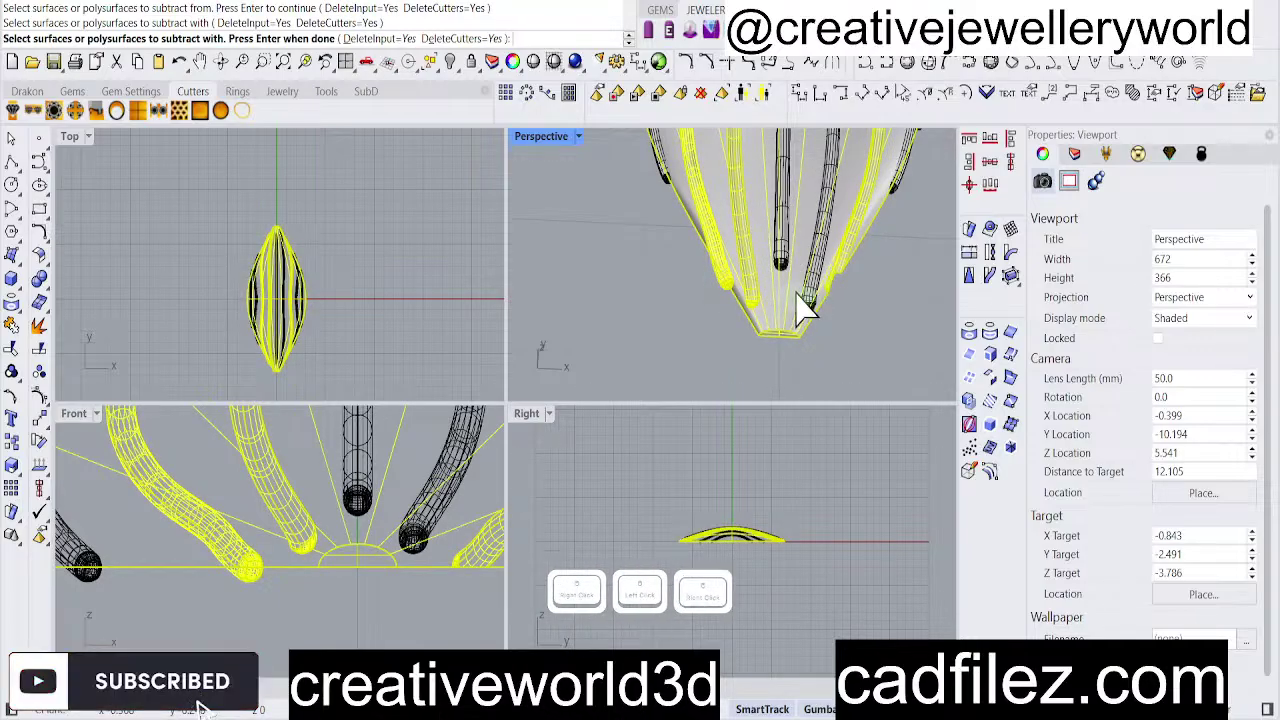
pyautogui.rightClick(803, 298)
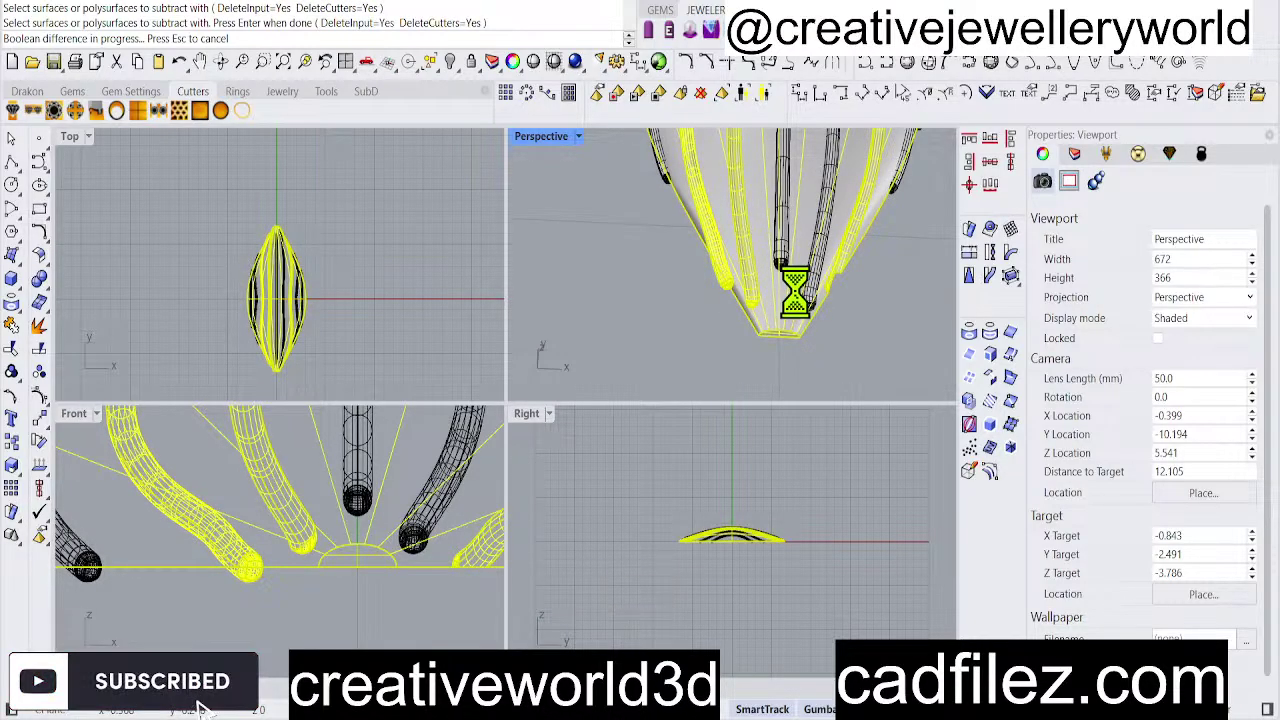
pyautogui.click(456, 714)
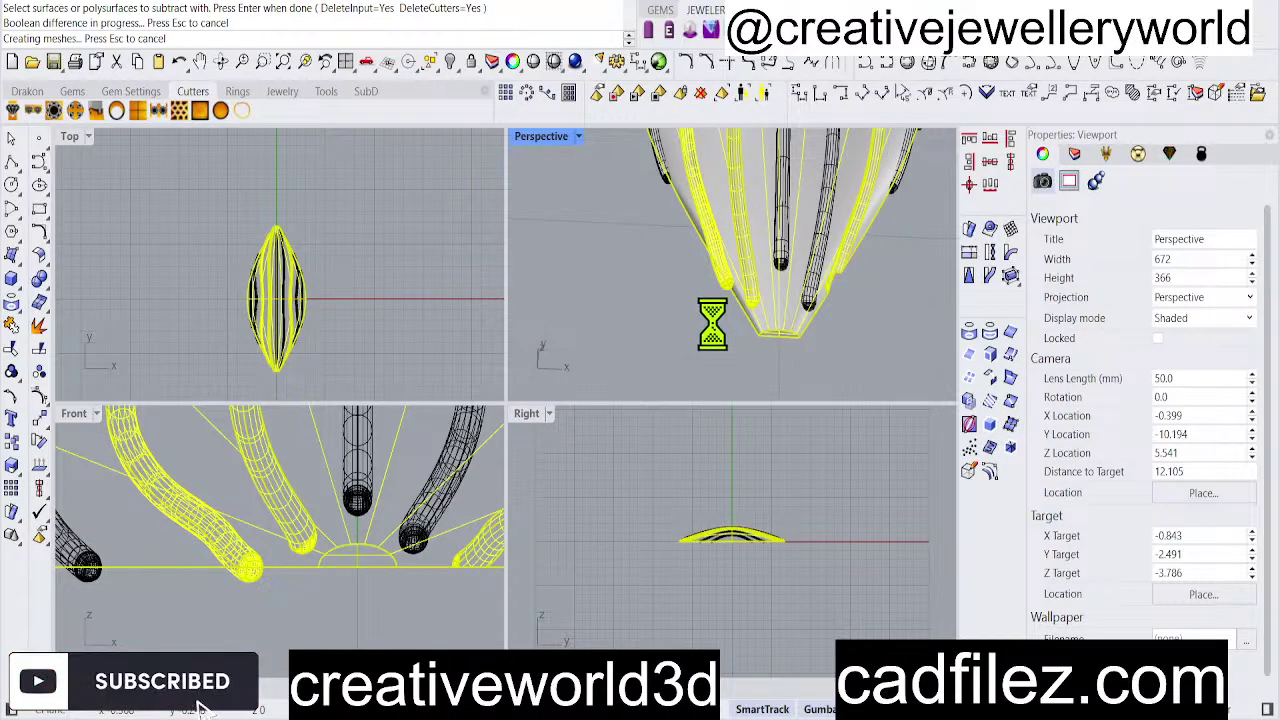
# Subtract the straight centre pipe from the domed body with BooleanDifference.
pyautogui.scroll(4, 760, 300)
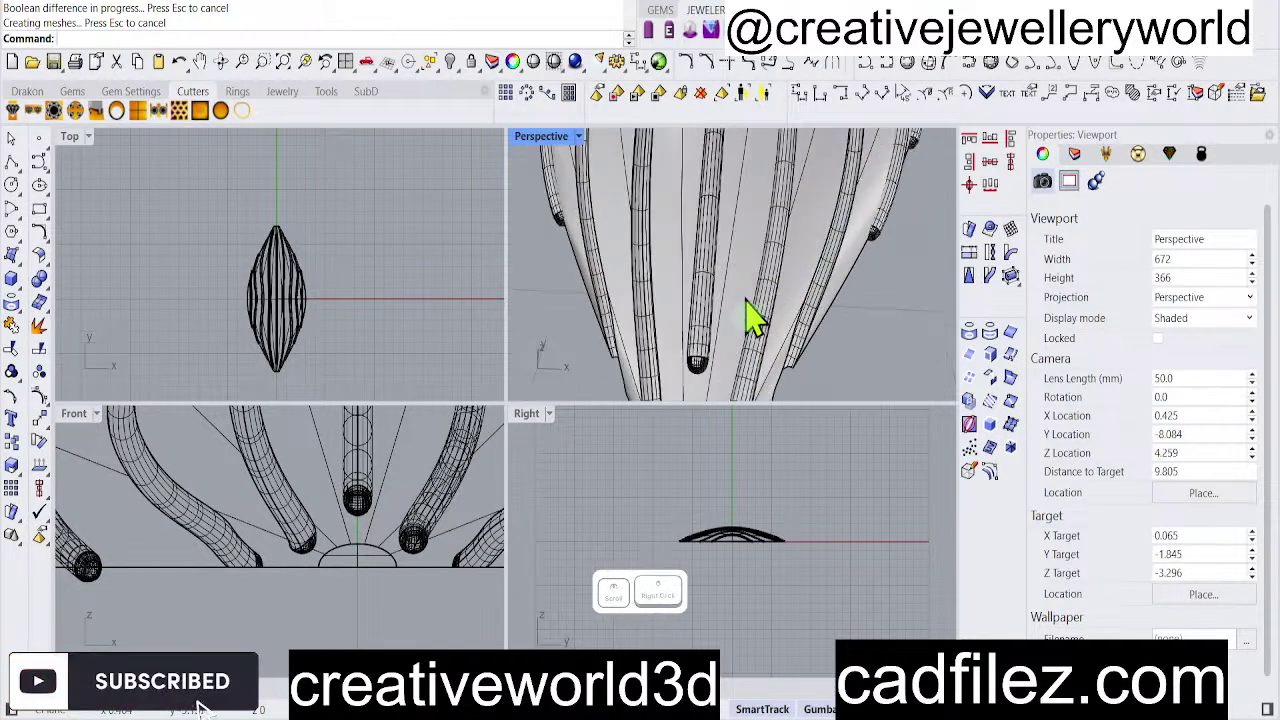
pyautogui.rightClick(746, 300)
pyautogui.click(742, 283)
pyautogui.rightClick(740, 270)
pyautogui.click(692, 336)
pyautogui.rightClick(693, 340)
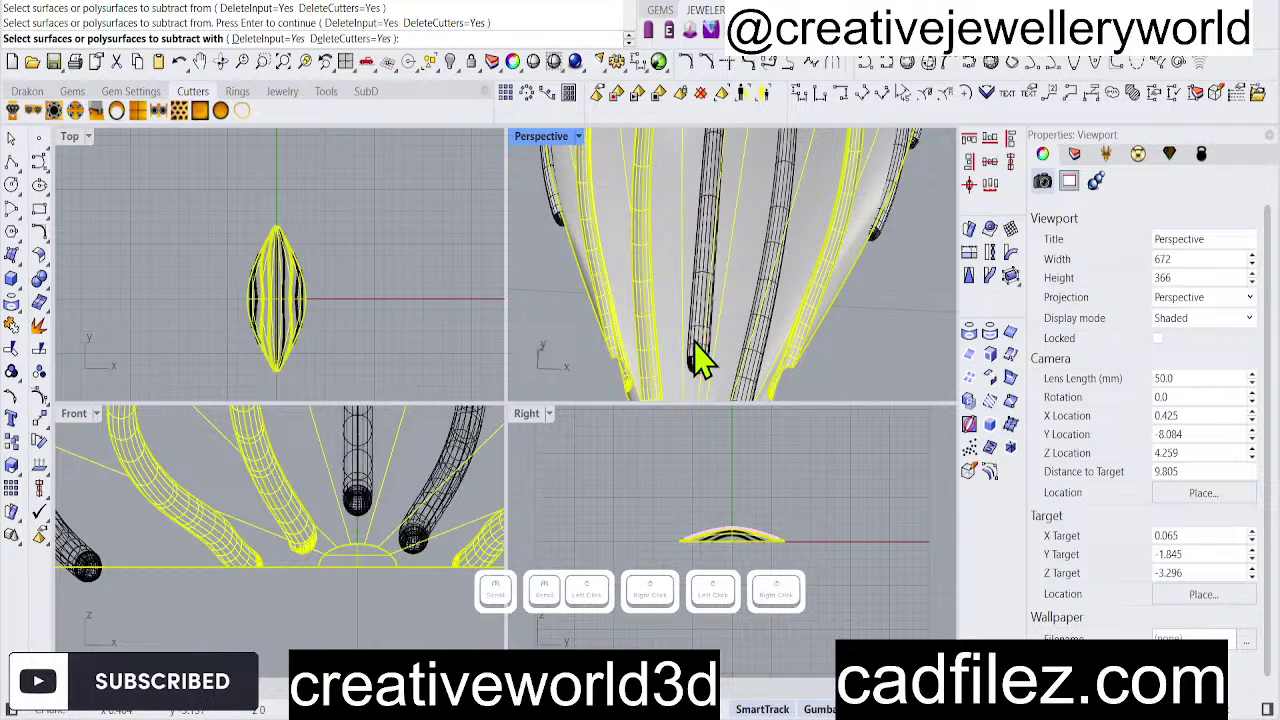
pyautogui.click(693, 342)
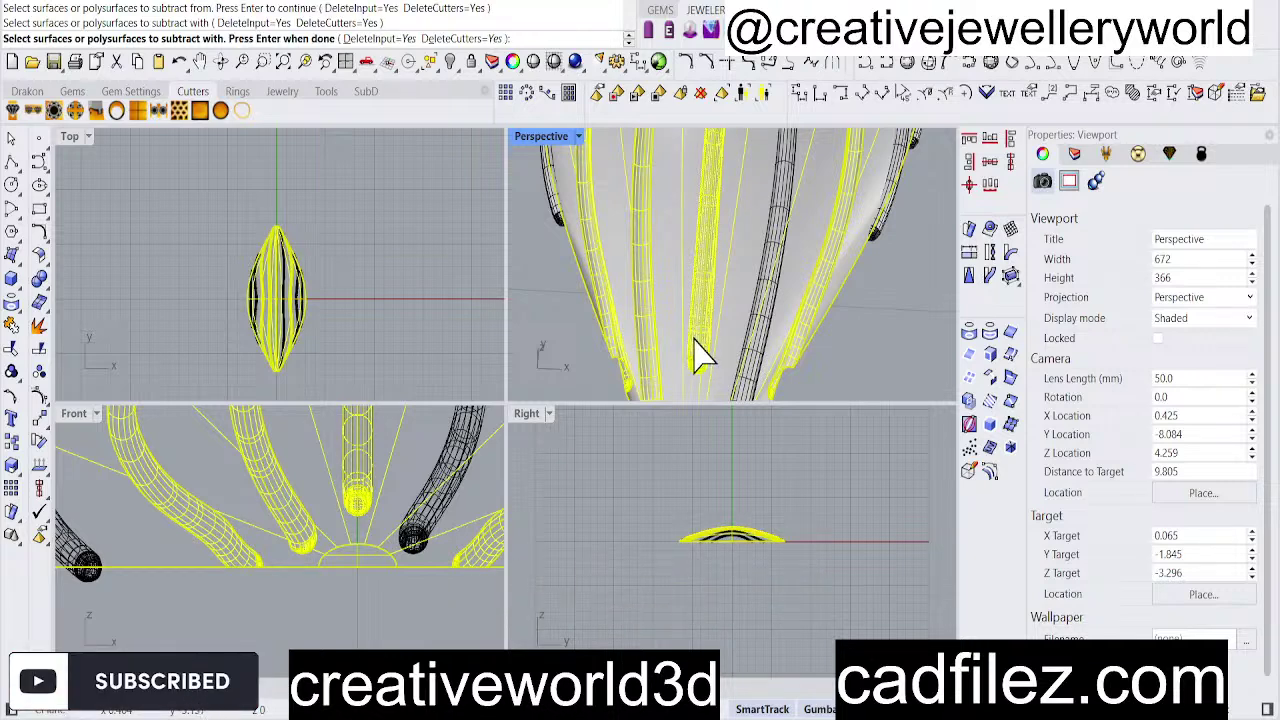
pyautogui.rightClick(697, 350)
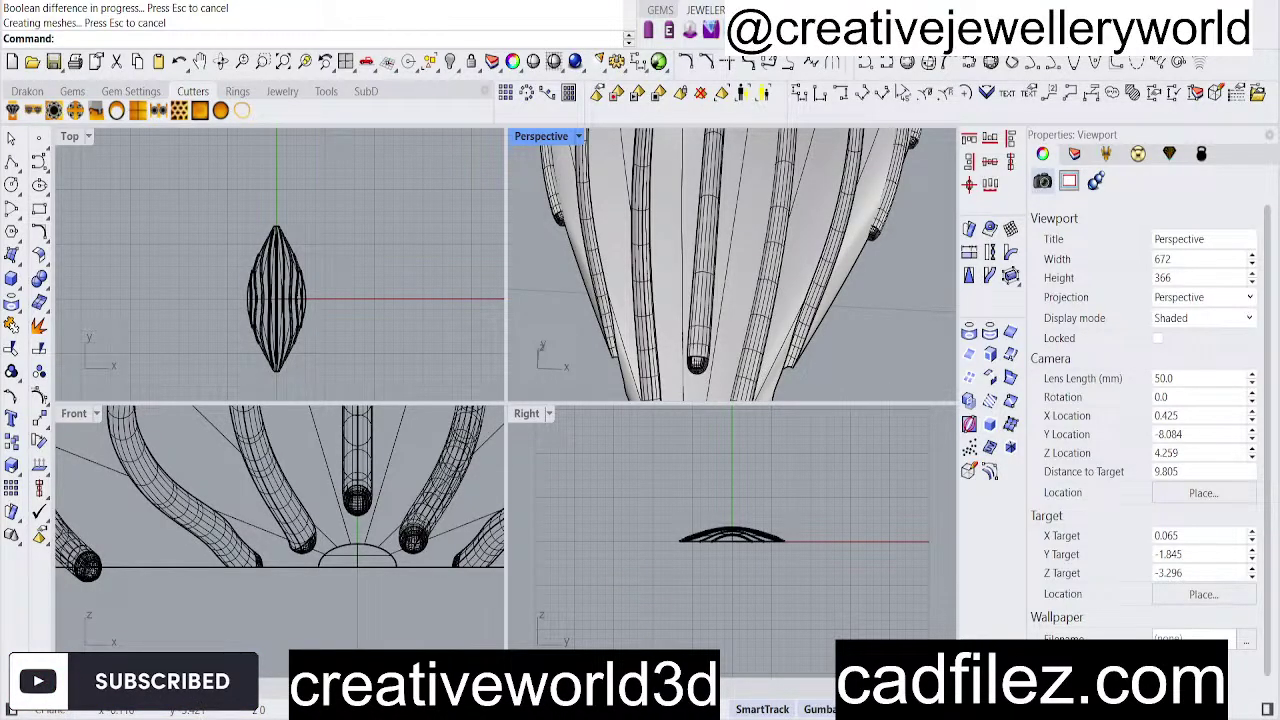
# Subtract the pipe immediately on the positive-X side of the centre pipe from the domed body with BooleanDifference.
pyautogui.scroll(-5, 745, 318)
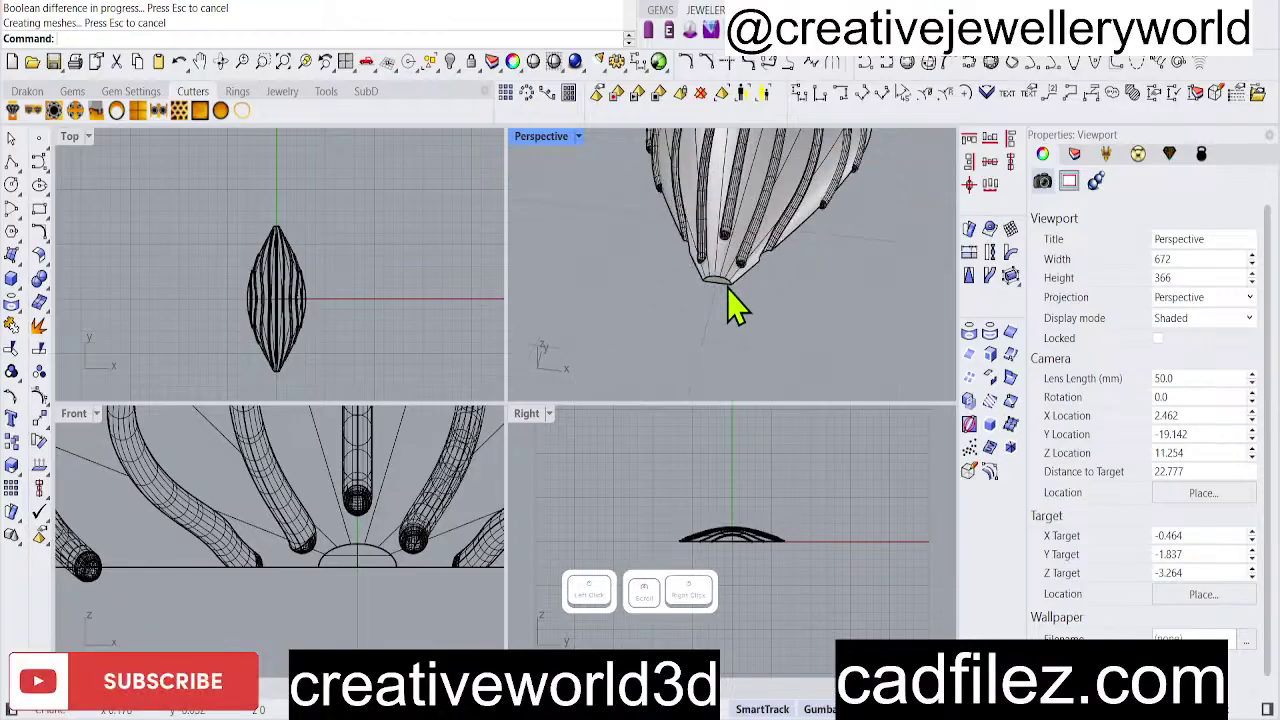
pyautogui.scroll(5, 735, 300)
pyautogui.scroll(-4, 714, 314)
pyautogui.scroll(5, 702, 365)
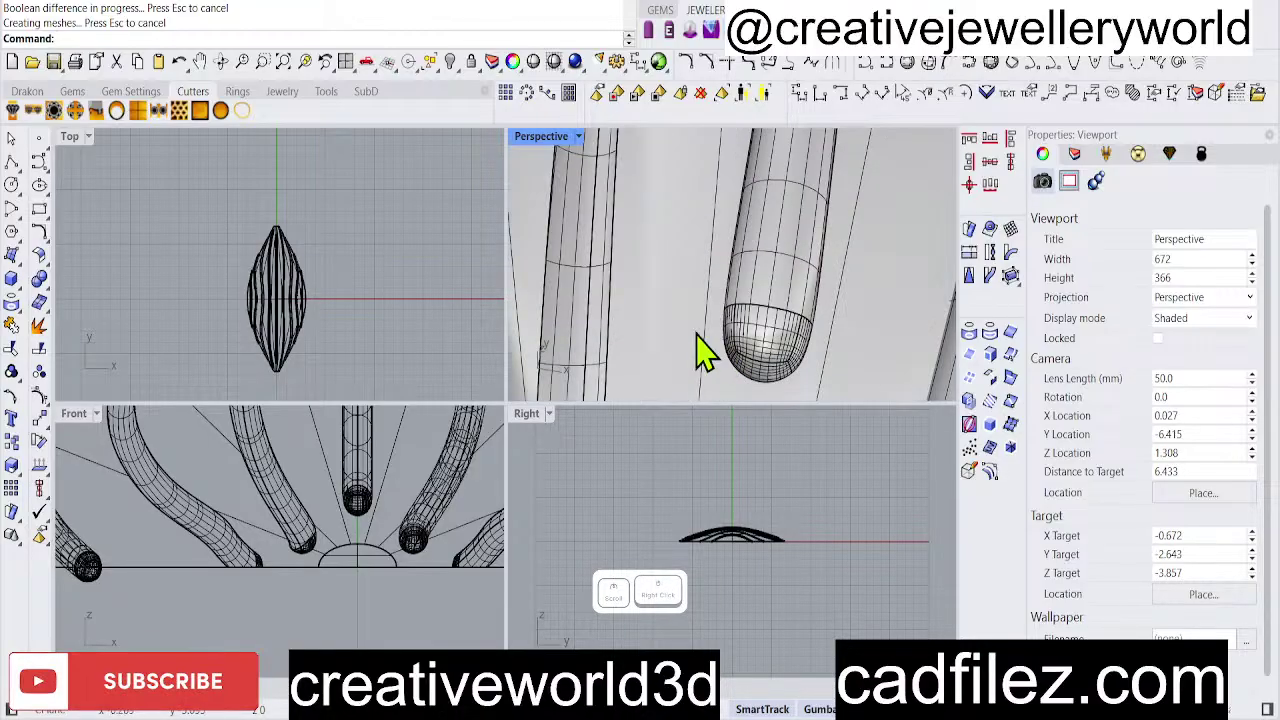
pyautogui.click(686, 299)
pyautogui.write('bd')
pyautogui.press('Return')
pyautogui.scroll(-5, 718, 328)
pyautogui.moveTo(716, 330); pyautogui.dragTo(729, 312, button='right')
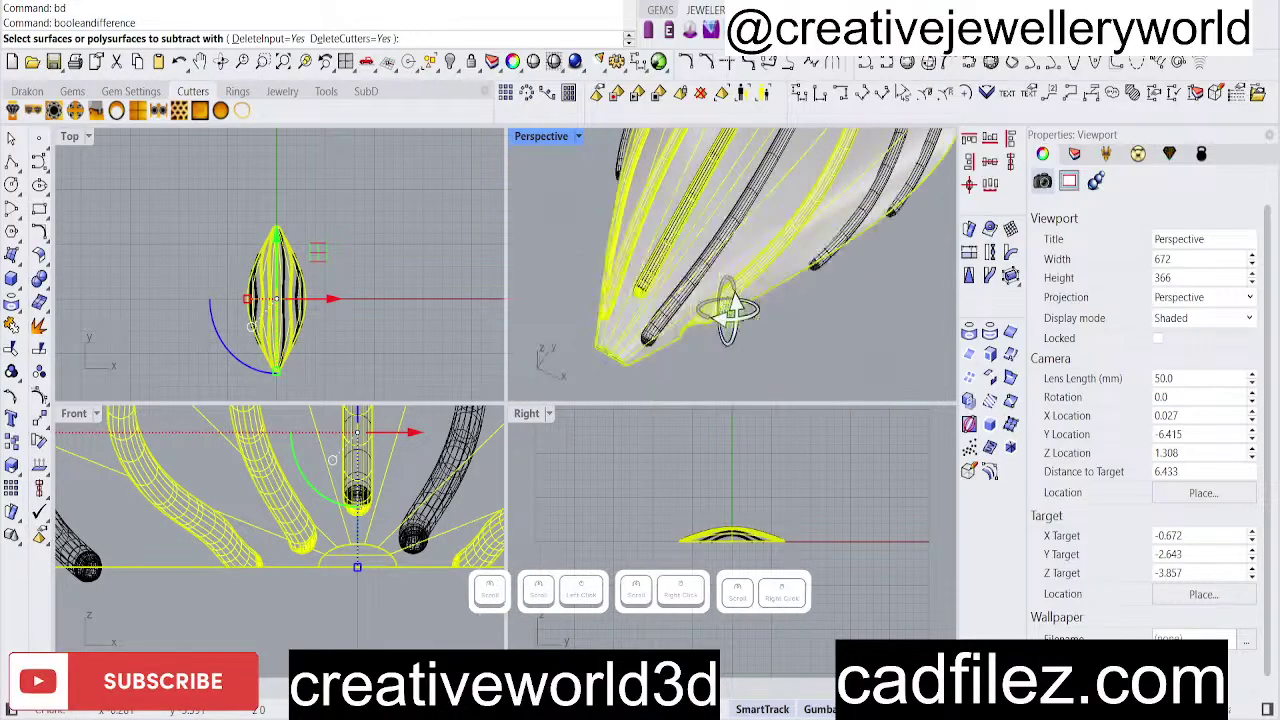
pyautogui.scroll(3, 706, 325)
pyautogui.click(672, 345)
pyautogui.rightClick(691, 349)
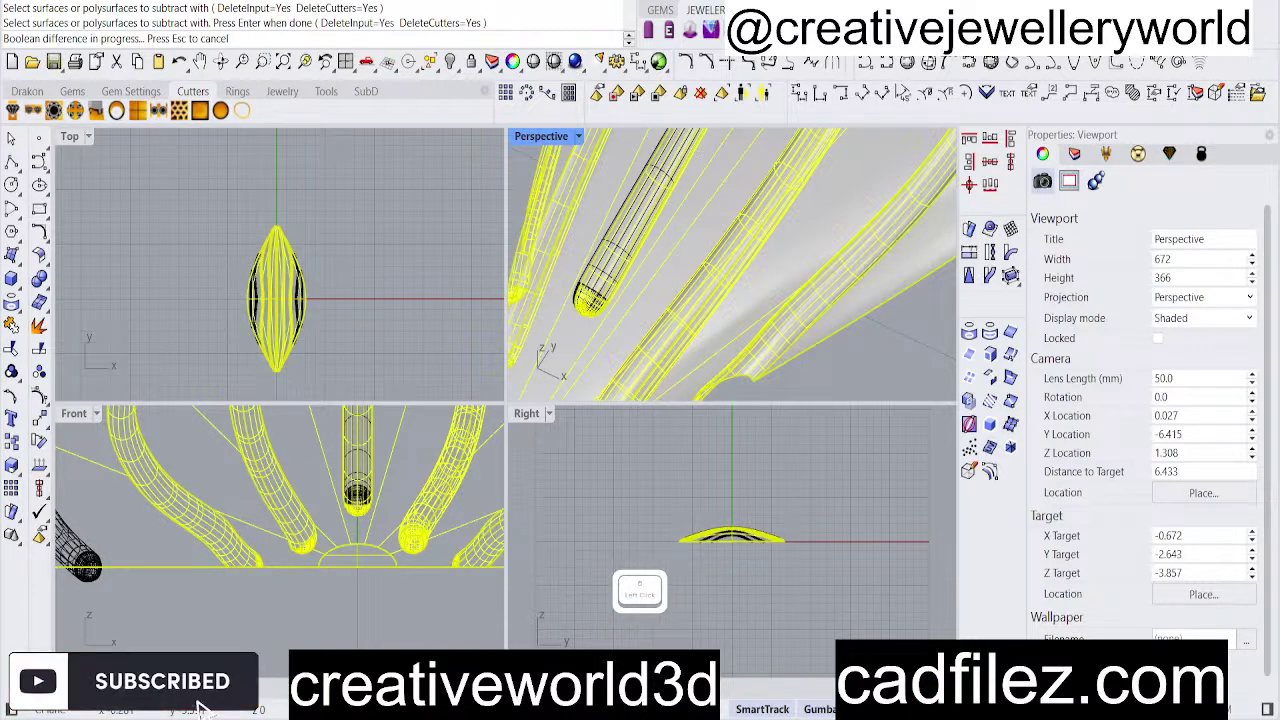
pyautogui.click(843, 698)
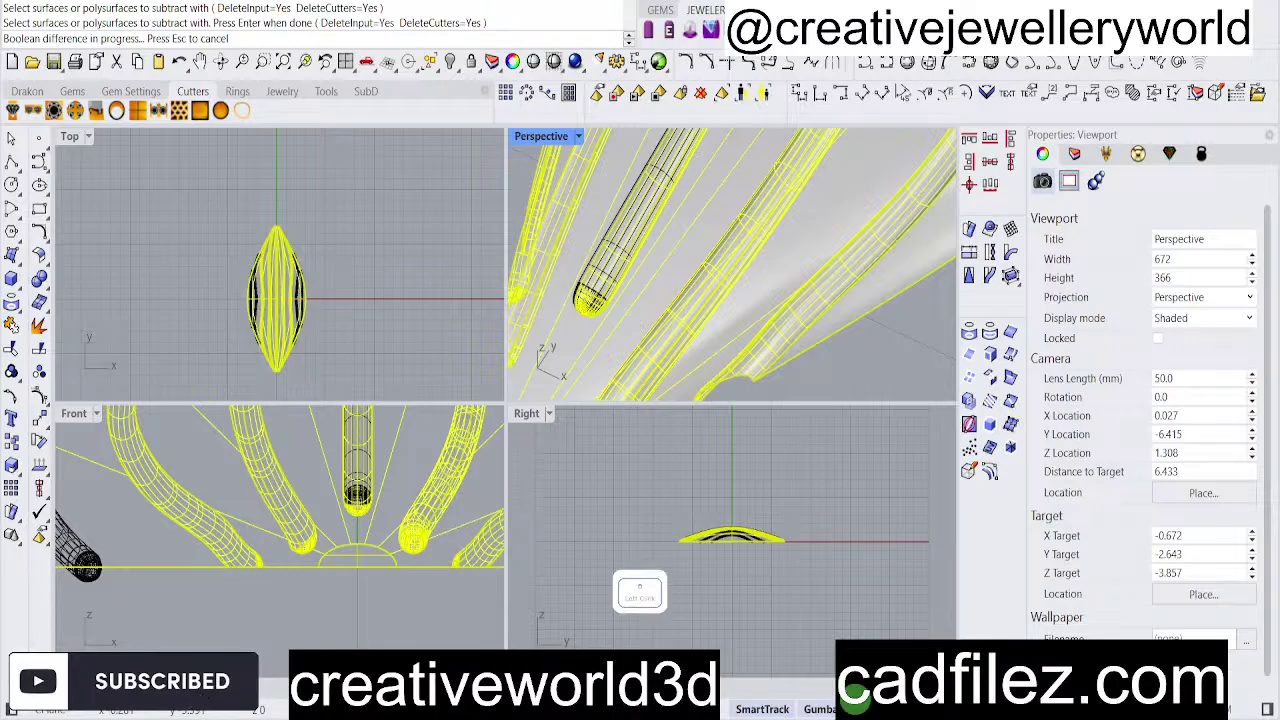
pyautogui.scroll(-2, 690, 286)
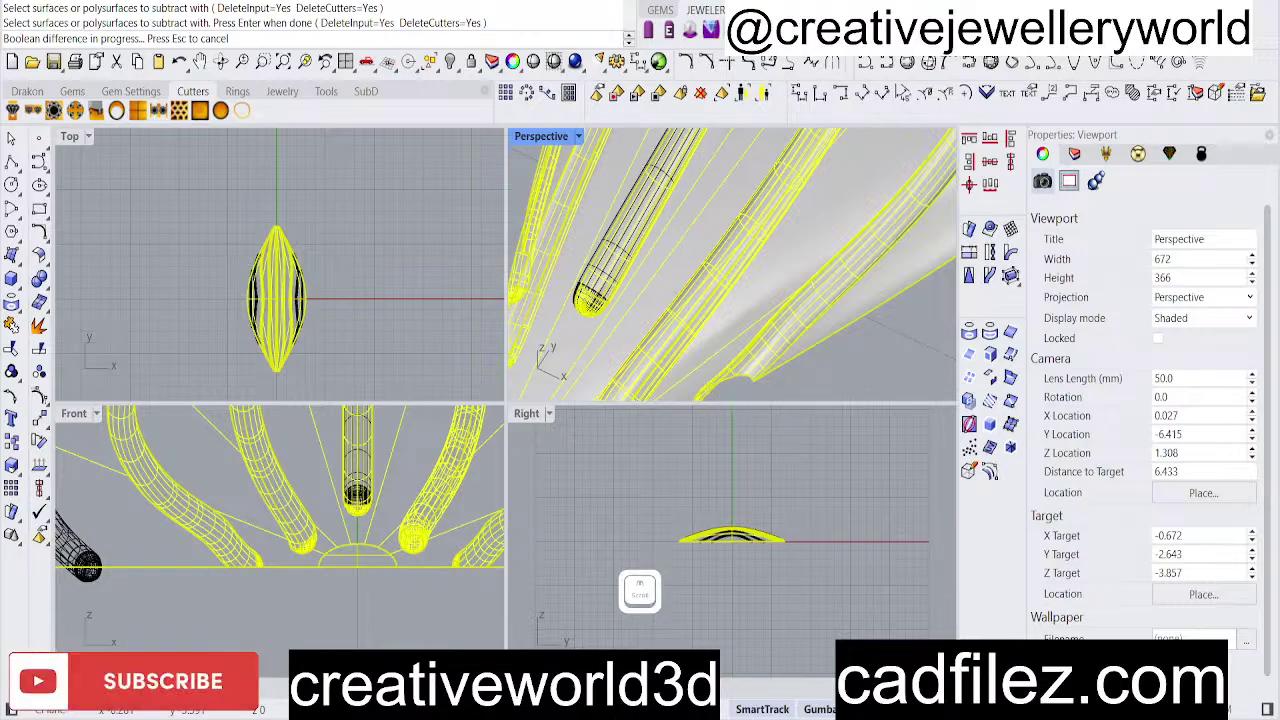
pyautogui.click(457, 700)
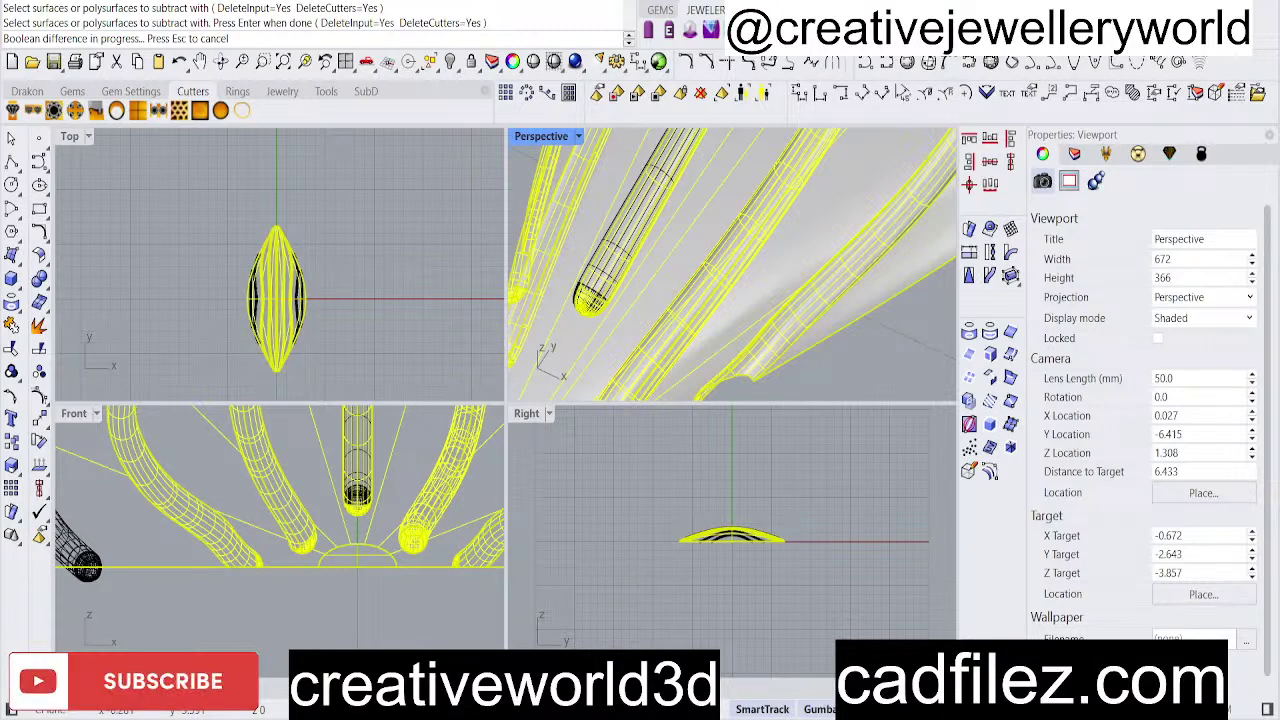
pyautogui.click(104, 285)
pyautogui.scroll(-1, 782, 292)
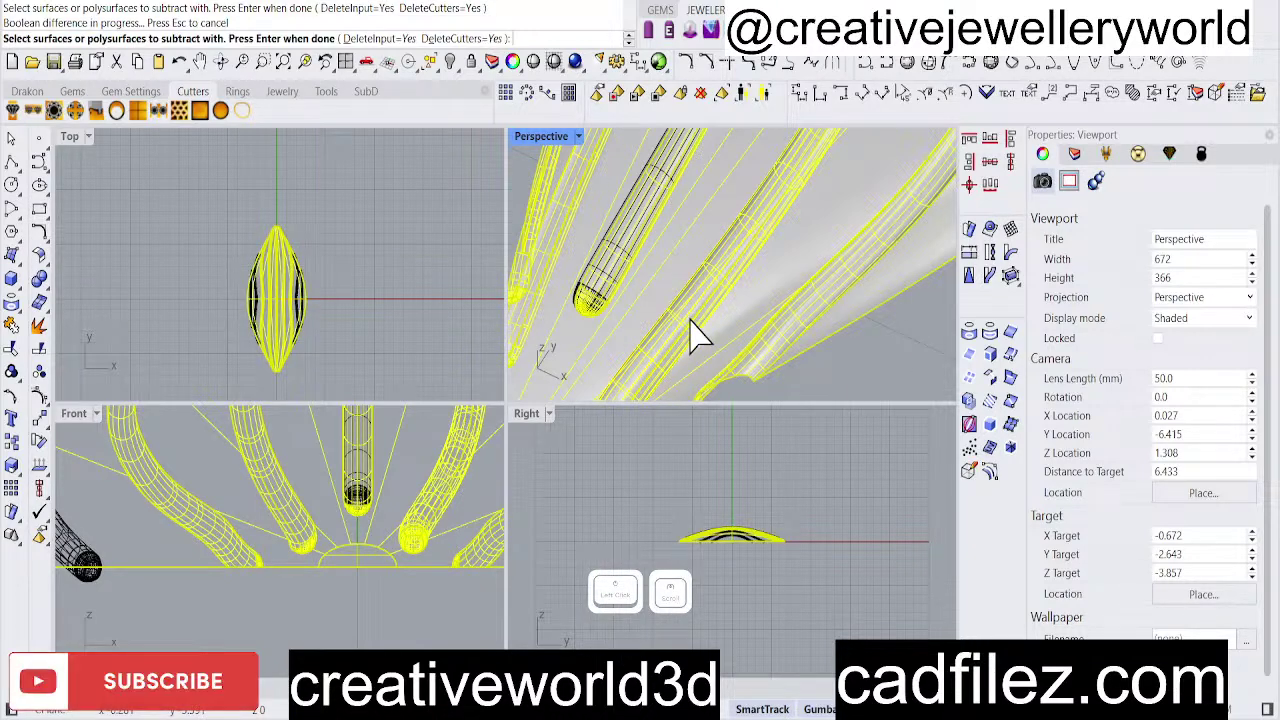
pyautogui.rightClick(697, 335)
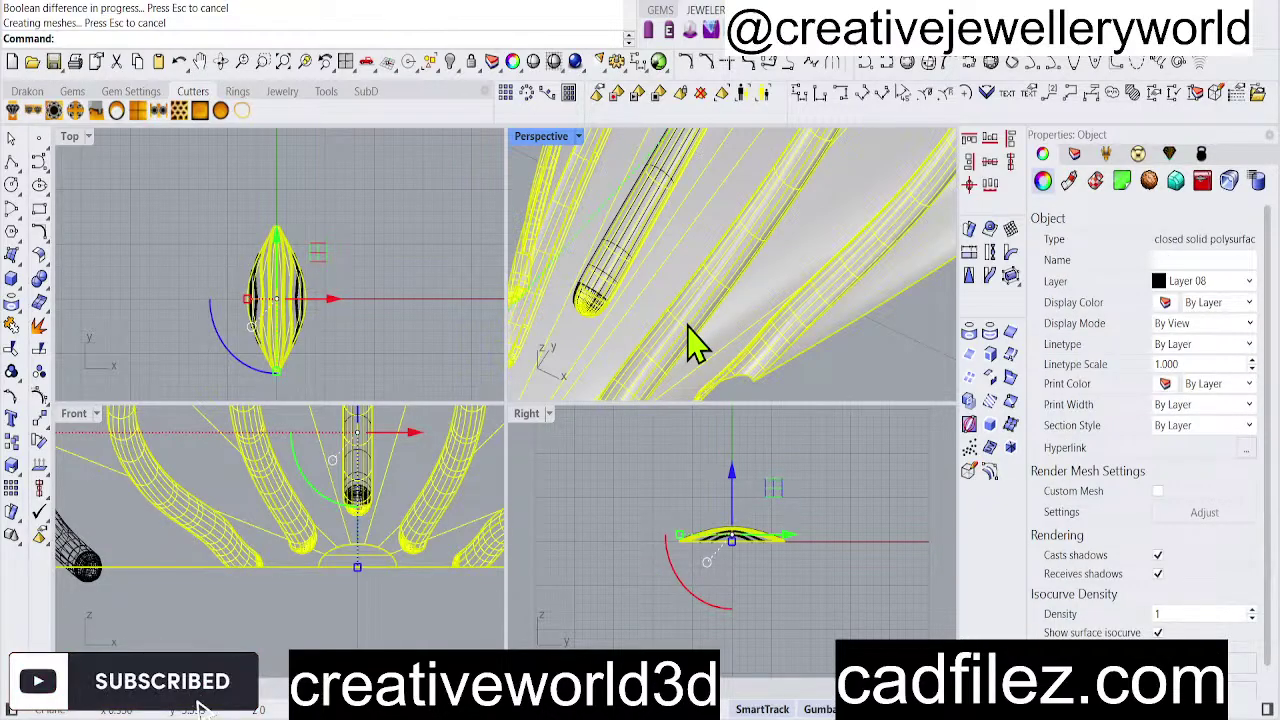
# Cut the third pipe from the centre on the negative-X side out of the body with BooleanDifference.
pyautogui.scroll(-3, 700, 300)
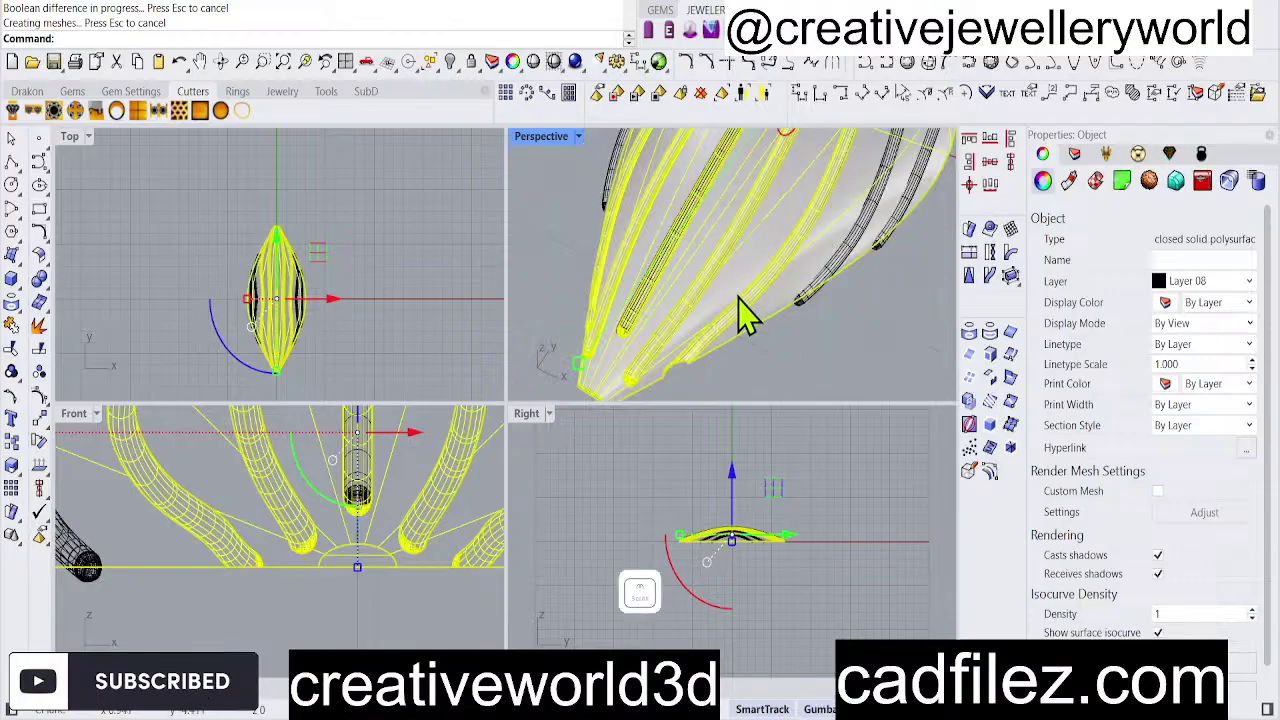
pyautogui.moveTo(746, 314); pyautogui.dragTo(772, 288, button='right')
pyautogui.scroll(3, 701, 288)
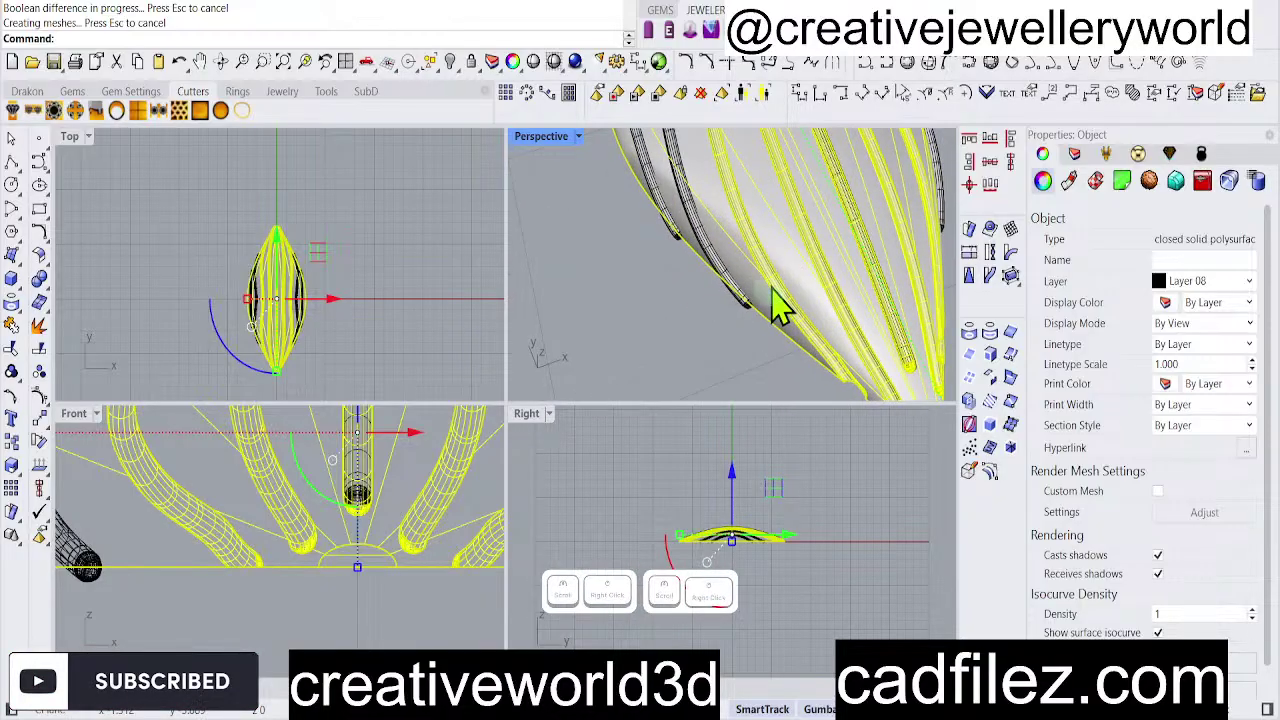
pyautogui.scroll(2, 740, 275)
pyautogui.write('bd')
pyautogui.press('Return')
pyautogui.click(695, 236)
pyautogui.moveTo(691, 234); pyautogui.dragTo(531, 271, button='right')
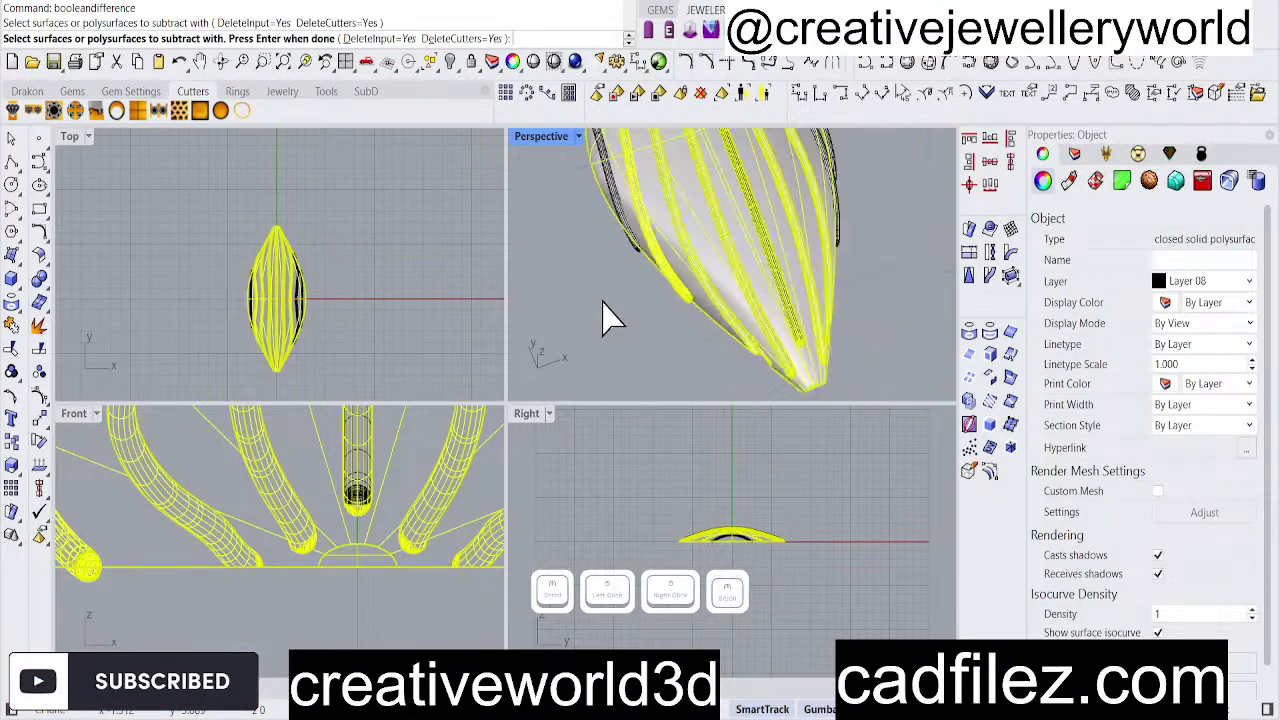
pyautogui.scroll(-3, 602, 300)
pyautogui.rightClick(602, 300)
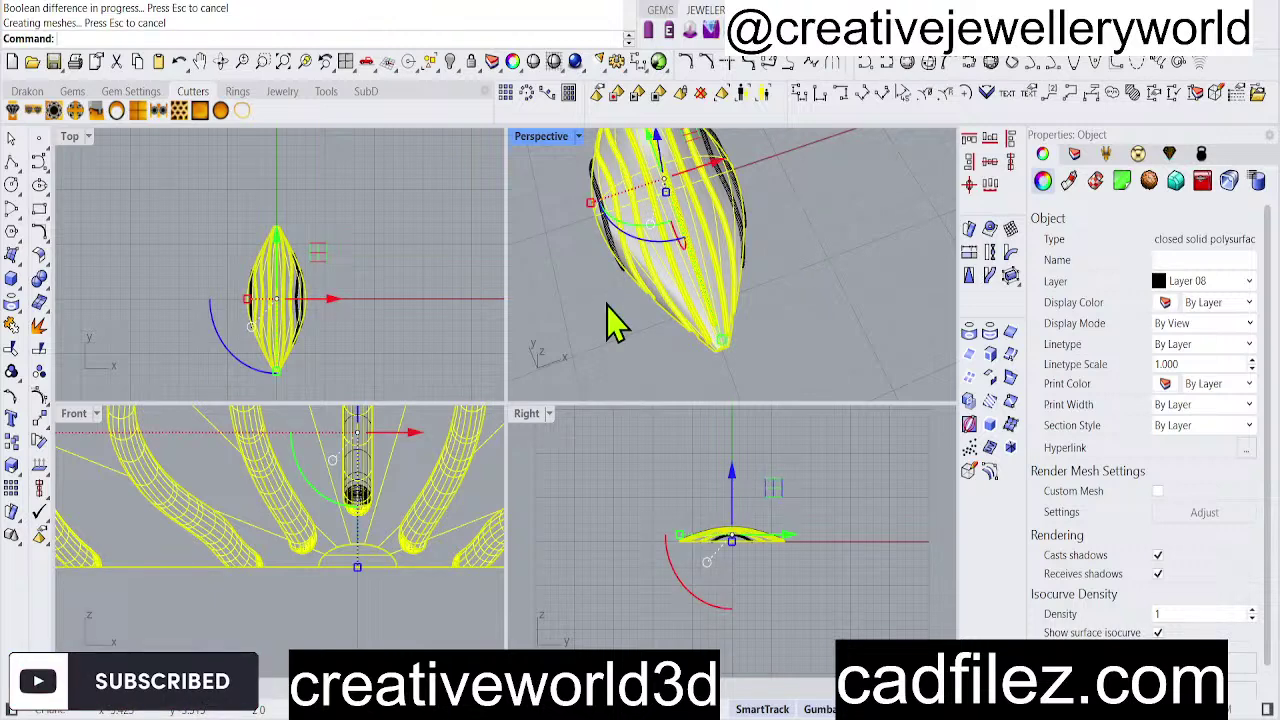
# Subtract the outermost pipe on the negative-X side from the body with BooleanDifference.
pyautogui.moveTo(634, 303); pyautogui.dragTo(626, 306, button='right')
pyautogui.scroll(2, 660, 300)
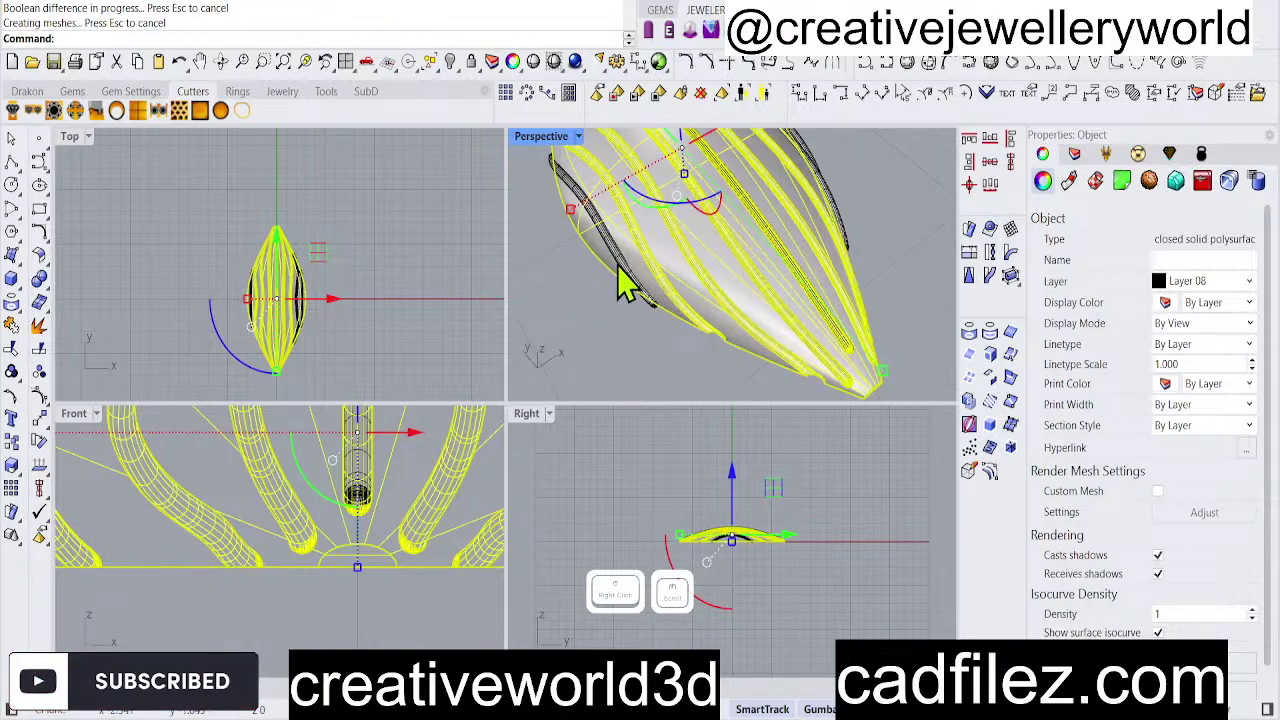
pyautogui.scroll(3, 625, 285)
pyautogui.rightClick(623, 280)
pyautogui.scroll(1, 634, 286)
pyautogui.click(632, 282)
pyautogui.rightClick(628, 272)
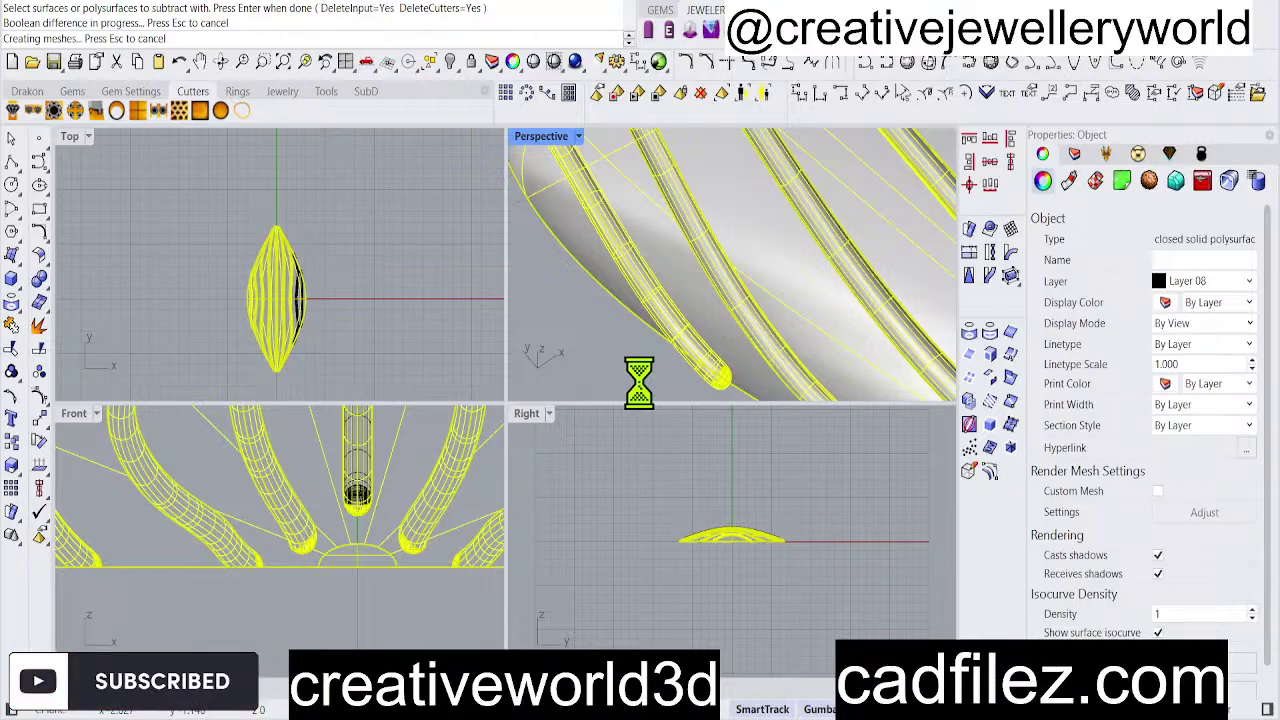
# Cut the third pipe from the centre on the positive-X side out of the body with BooleanDifference.
pyautogui.moveTo(640, 254); pyautogui.dragTo(790, 265, button='right')
pyautogui.rightClick(657, 300)
pyautogui.scroll(3, 790, 265)
pyautogui.click(729, 257)
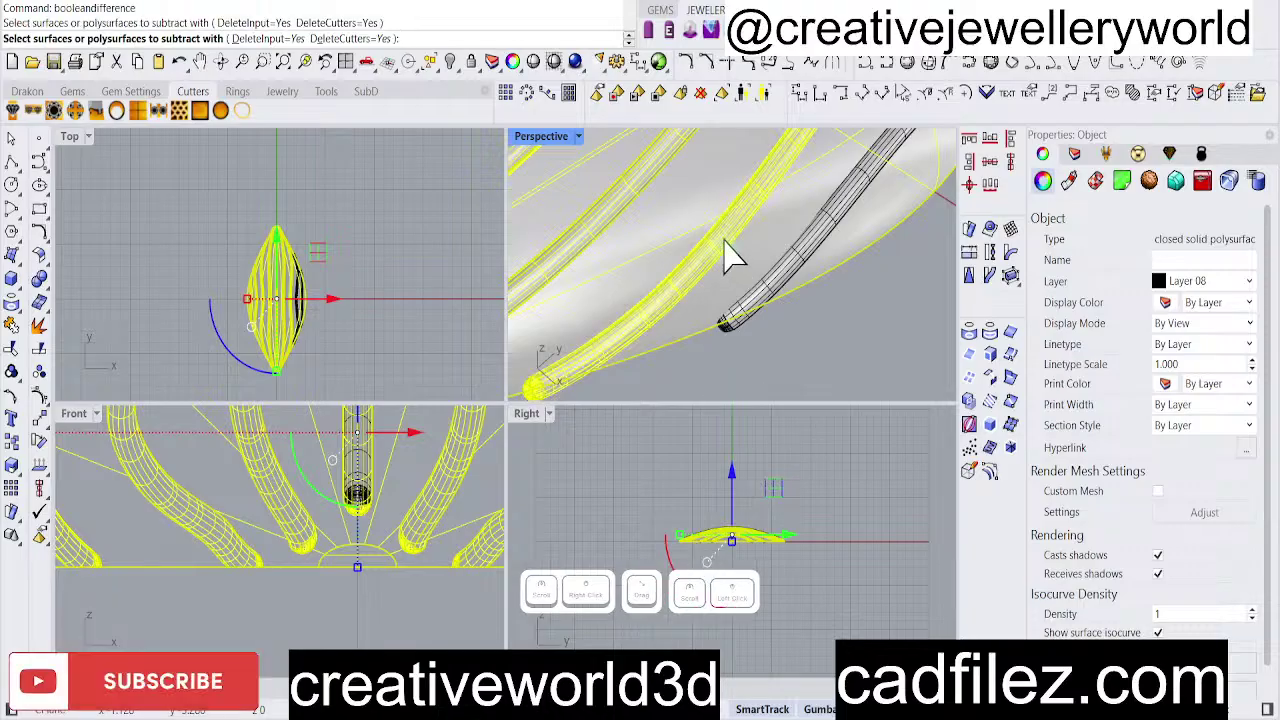
pyautogui.rightClick(729, 255)
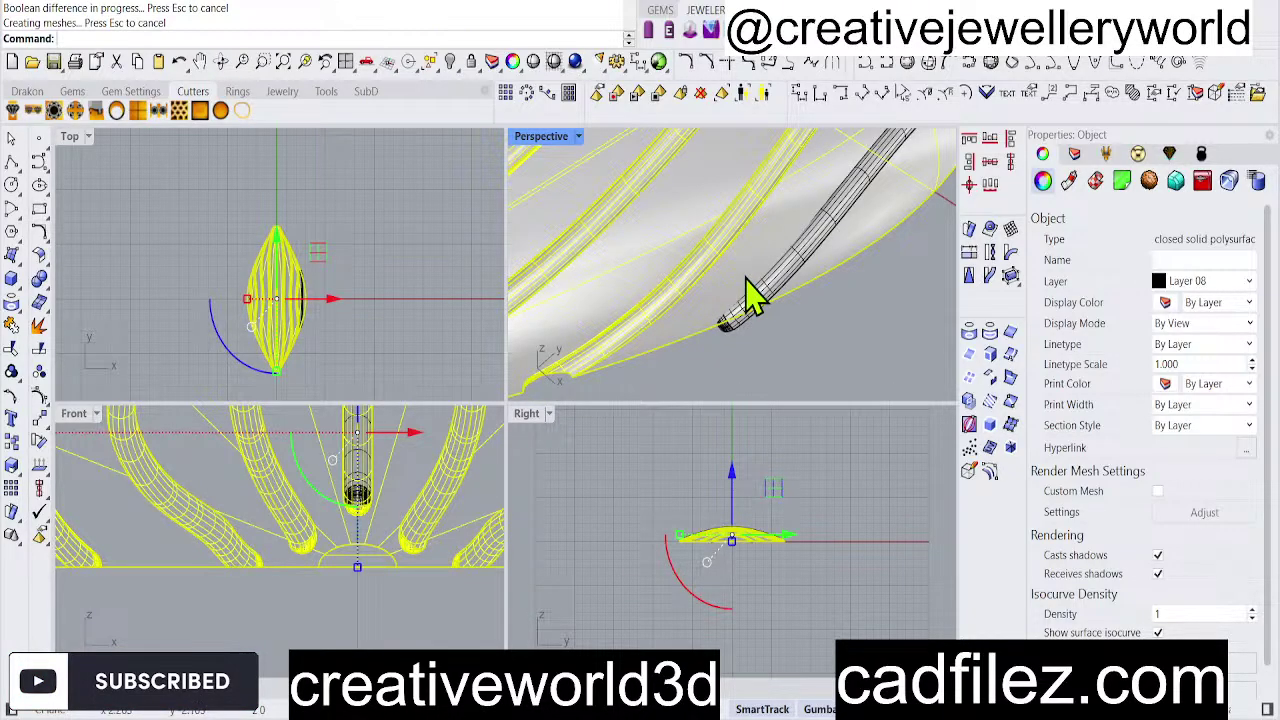
# Subtract the outermost pipe on the positive-X side from the body with BooleanDifference and deselect the body.
pyautogui.rightClick(749, 294)
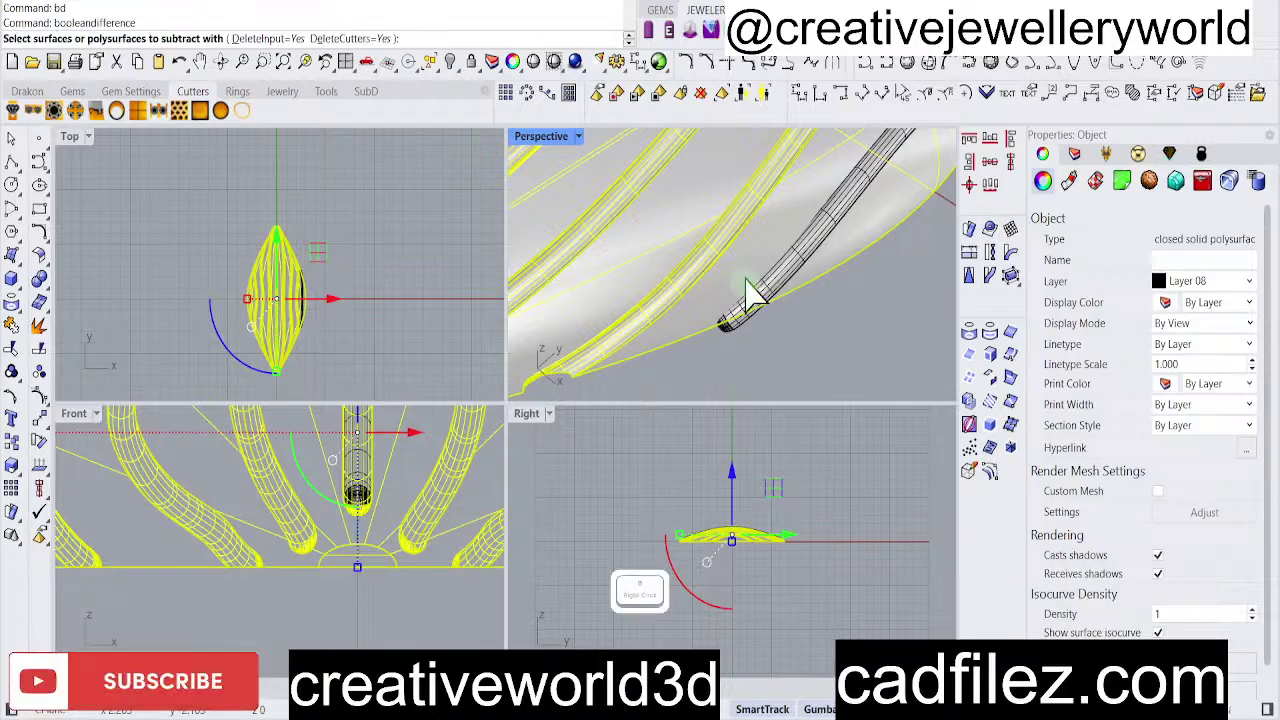
pyautogui.click(778, 282)
pyautogui.rightClick(768, 288)
pyautogui.scroll(-1, 710, 340)
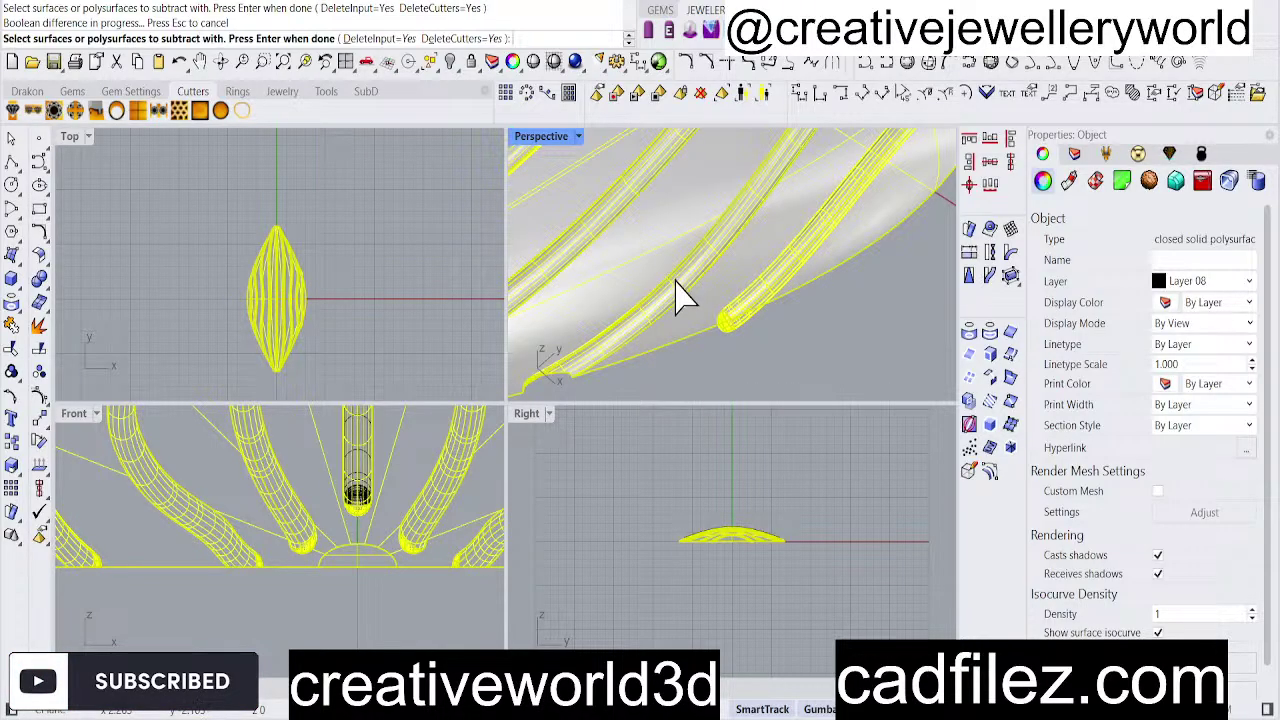
pyautogui.press('Return')
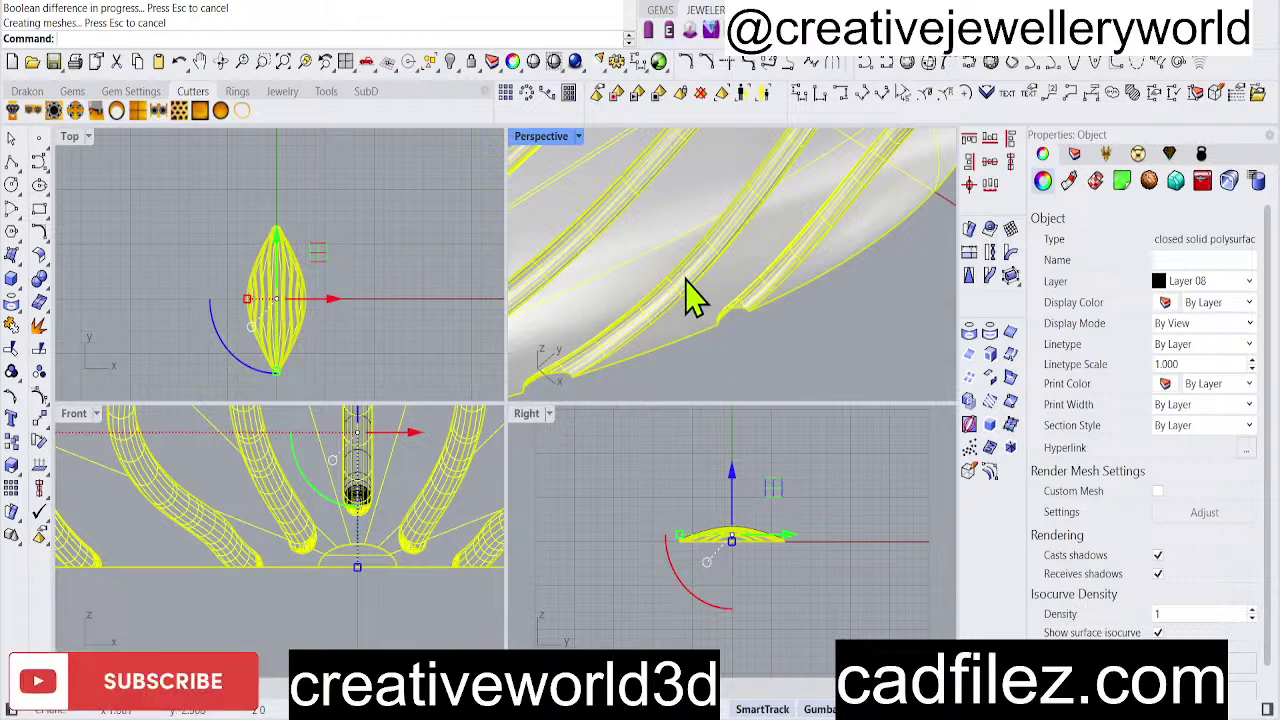
pyautogui.scroll(-5, 734, 309)
pyautogui.moveTo(680, 334)
pyautogui.mouseDown(button='right')
pyautogui.moveTo(790, 360)
pyautogui.moveTo(737, 343)
pyautogui.mouseUp(button='right')
pyautogui.click(790, 360)
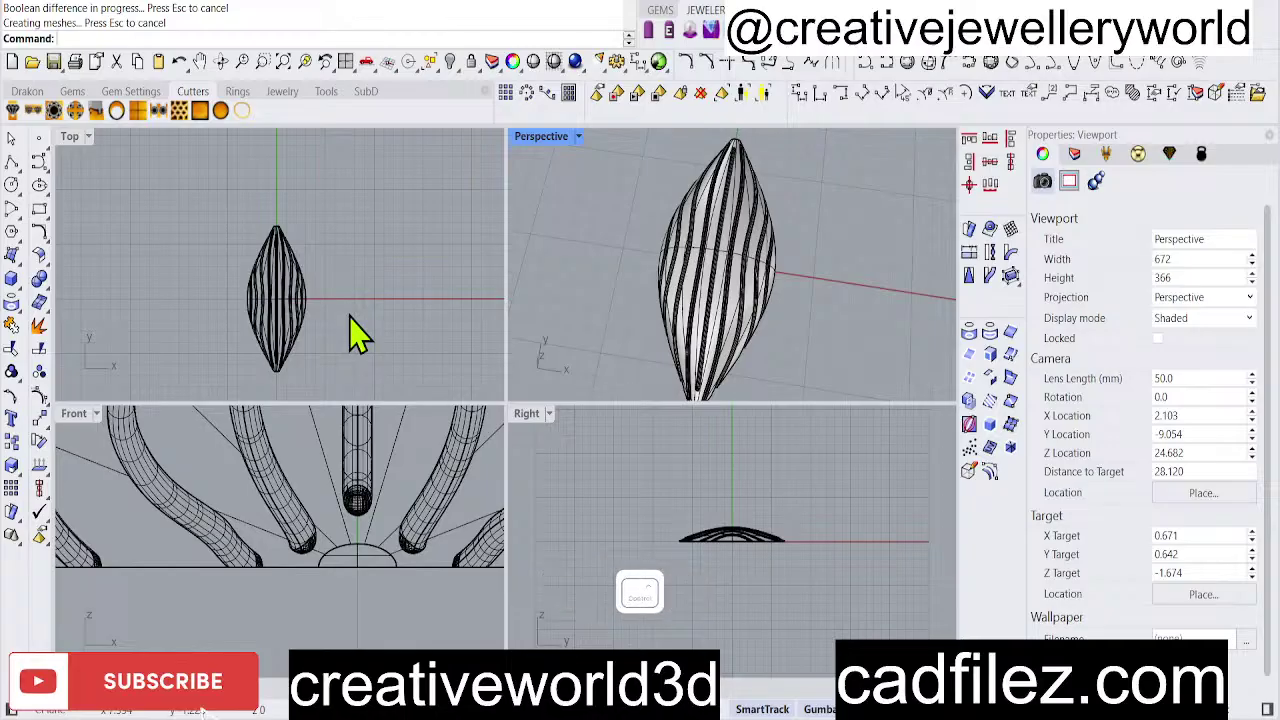
# Save the model on the Desktop as "leaf text er".
pyautogui.hotkey('ctrl', 's')
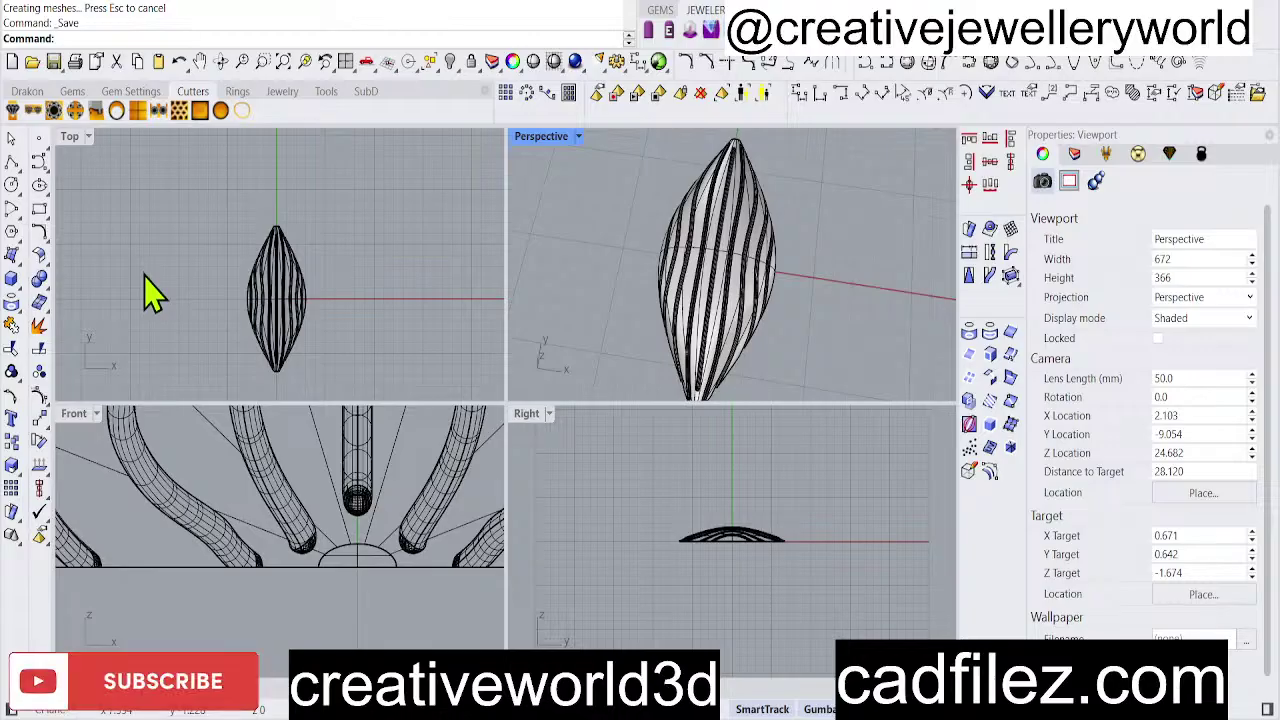
pyautogui.click(136, 188)
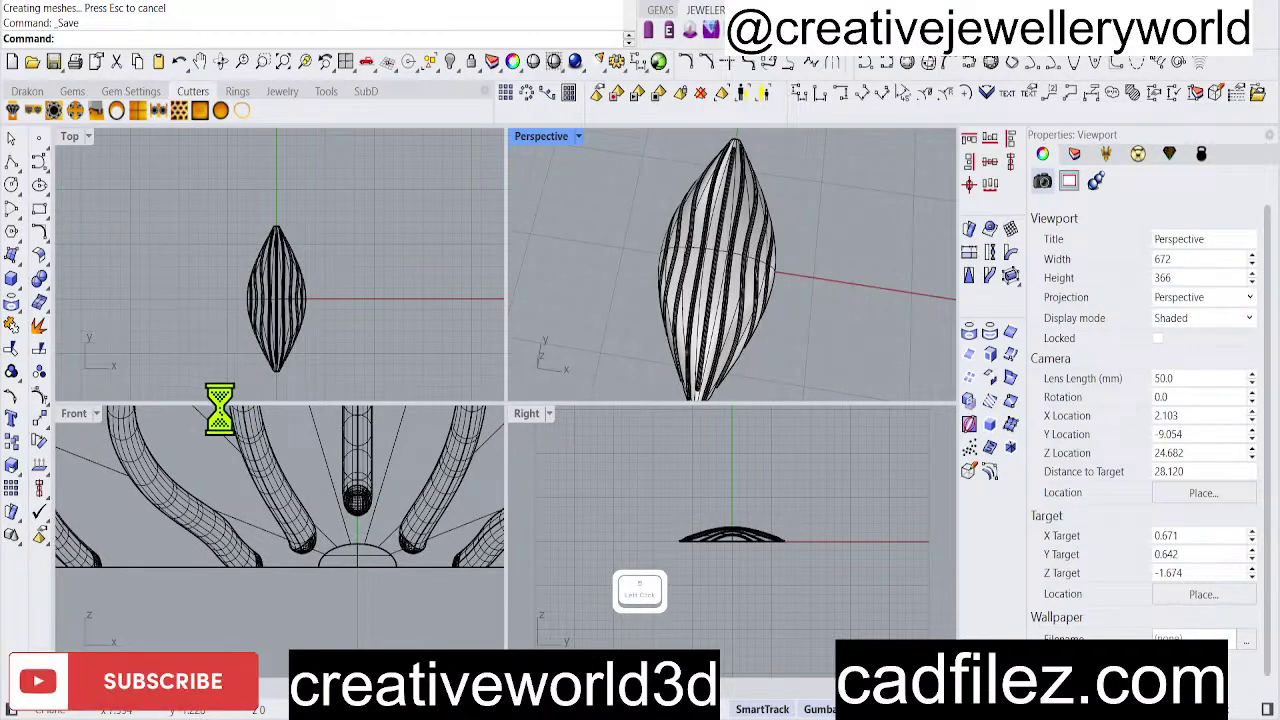
pyautogui.write('leaf te')
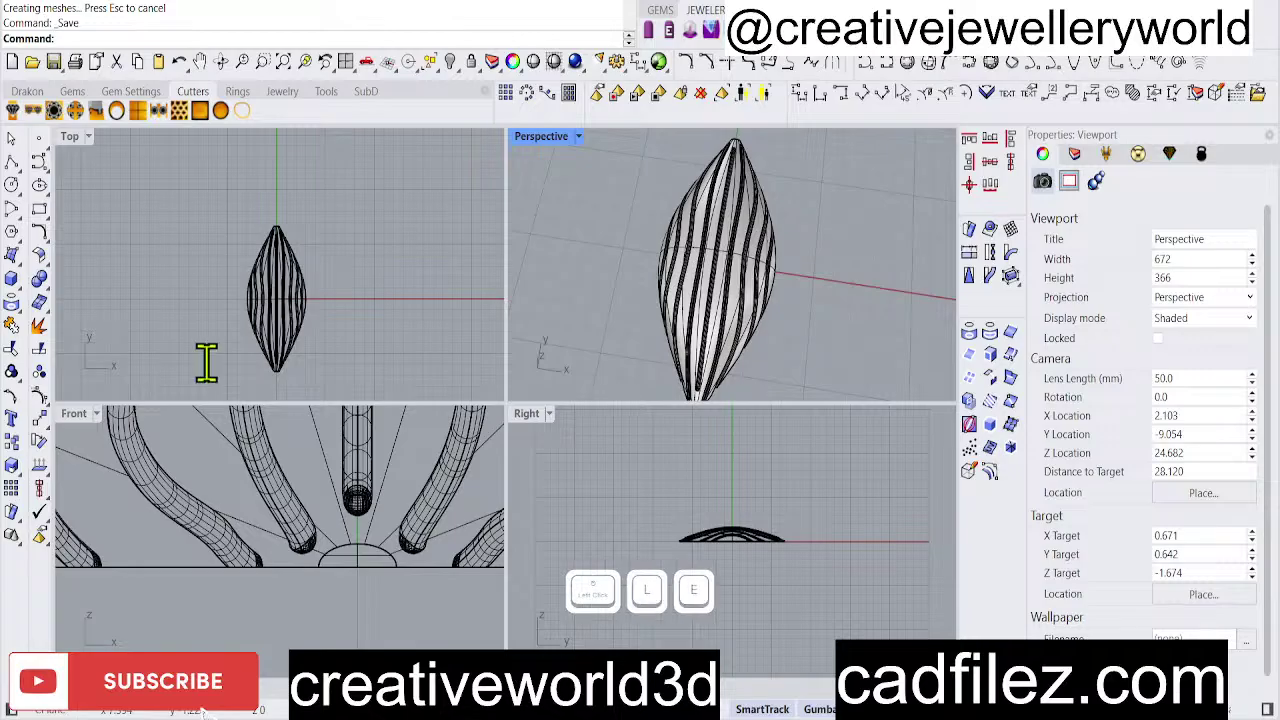
pyautogui.write('xt er')
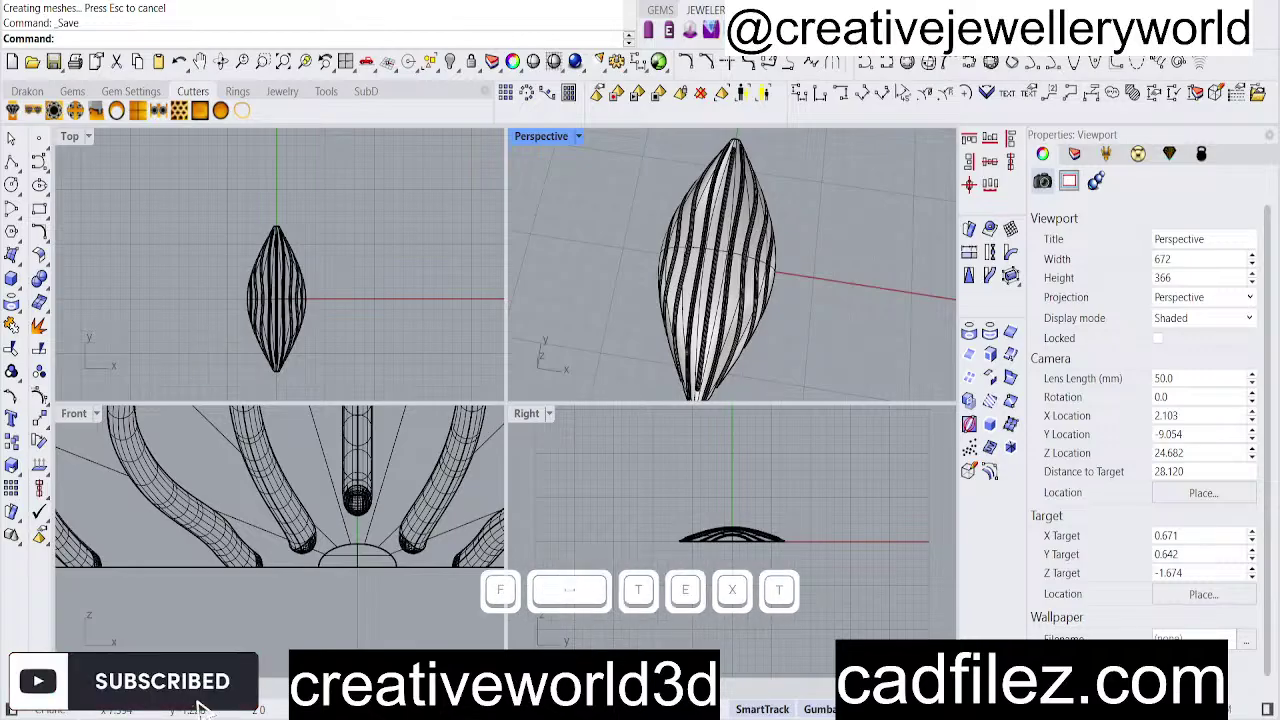
pyautogui.press('Return')
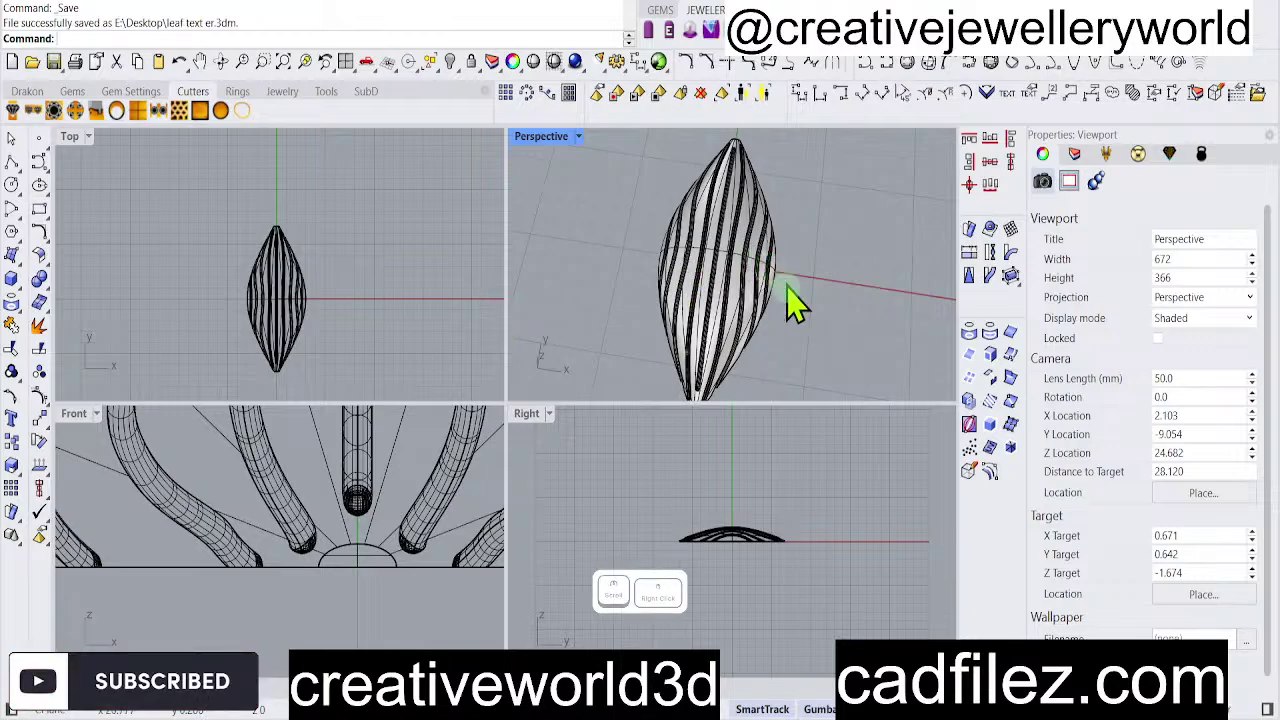
# Examine the grooved body from several angles in the enlarged Perspective viewport, including the groove ends at its tip.
pyautogui.moveTo(737, 337); pyautogui.dragTo(432, 325, button='right')
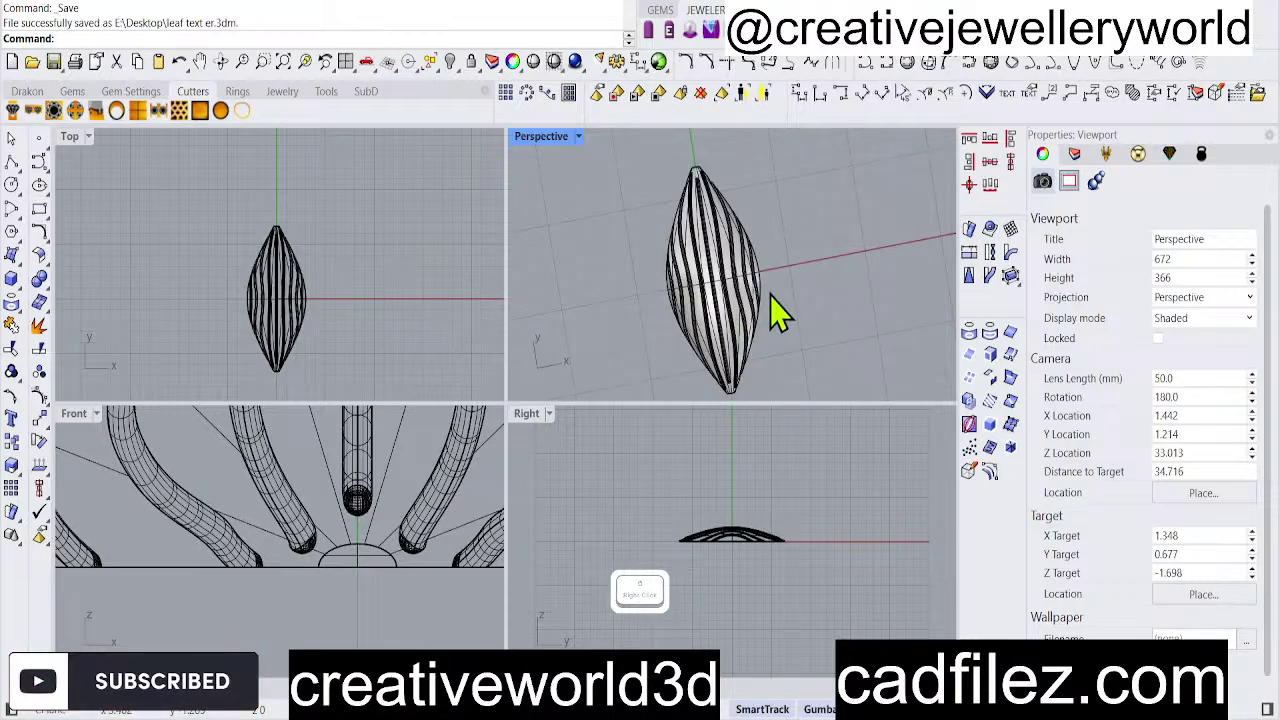
pyautogui.moveTo(771, 300); pyautogui.dragTo(686, 434, button='right')
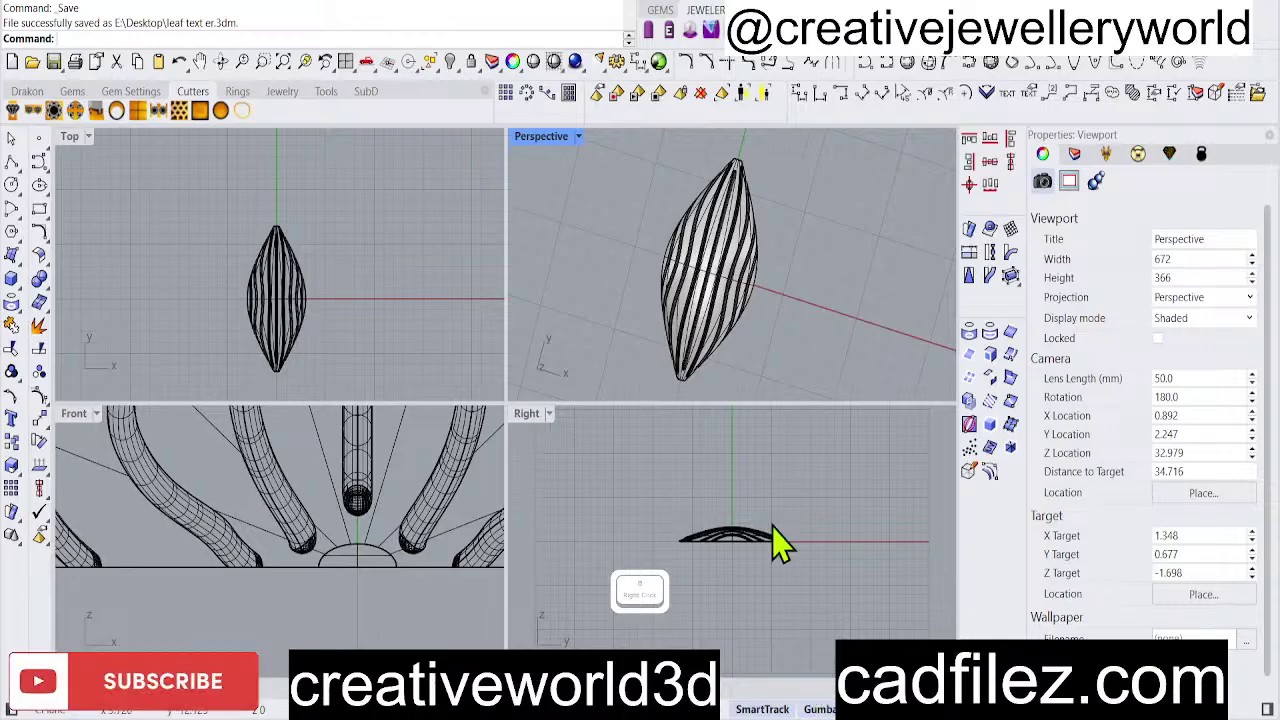
pyautogui.scroll(3, 745, 255)
pyautogui.moveTo(731, 234); pyautogui.dragTo(557, 165, button='right')
pyautogui.doubleClick(541, 137)
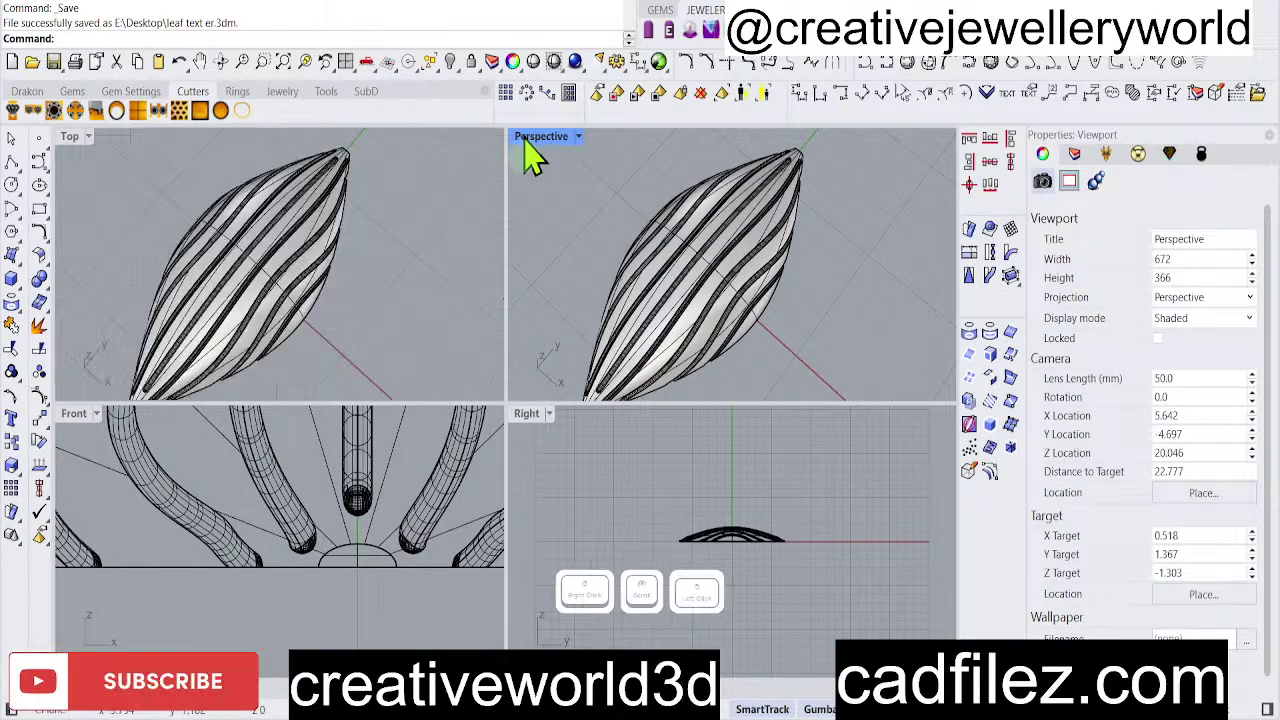
pyautogui.moveTo(520, 409); pyautogui.dragTo(478, 475, button='right')
pyautogui.scroll(-3, 543, 409)
pyautogui.scroll(5, 478, 475)
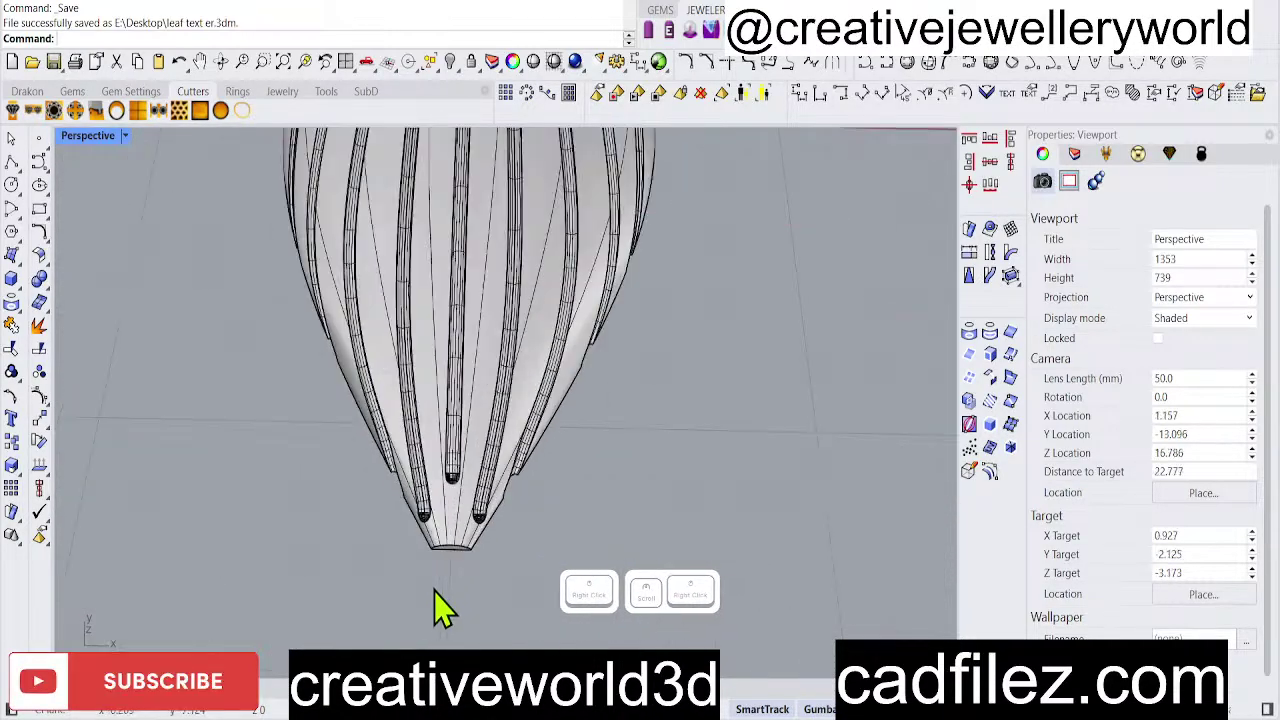
pyautogui.moveTo(571, 457); pyautogui.dragTo(520, 520, button='right')
pyautogui.scroll(-2, 535, 470)
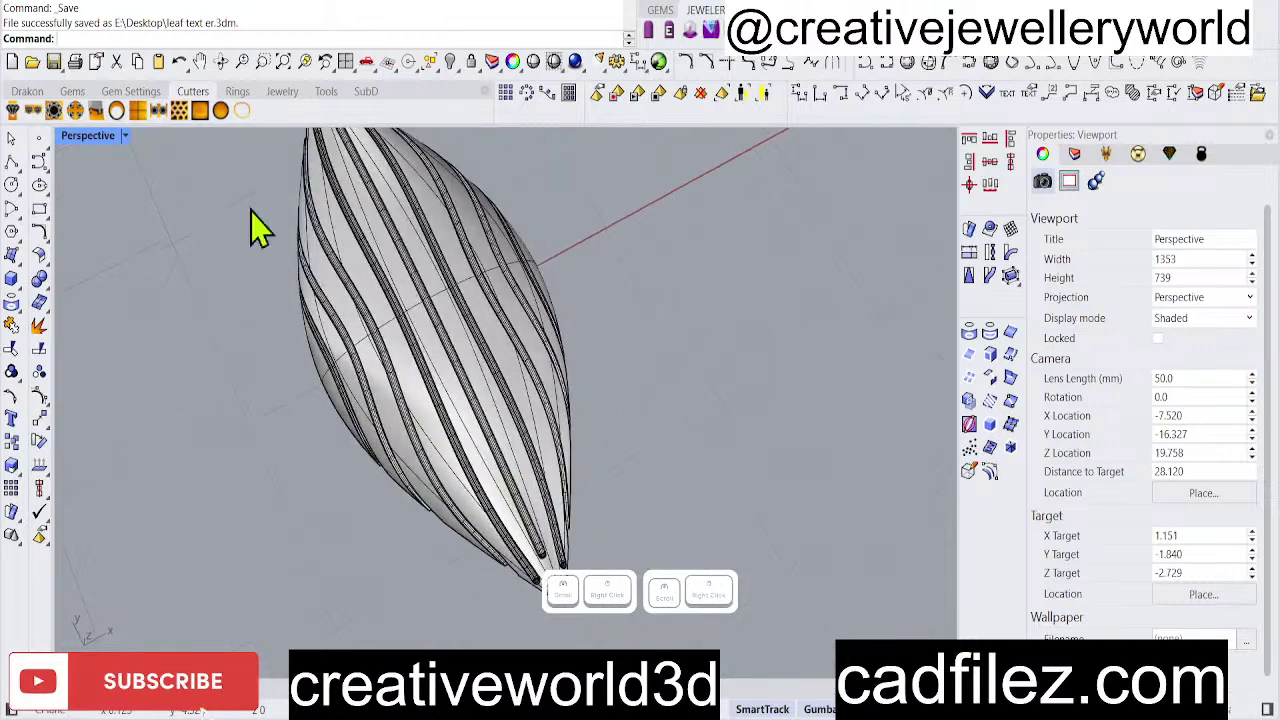
# Switch the Perspective viewport to Rendered display and inspect the grooves and the remaining centre pipe.
pyautogui.click(117, 112)
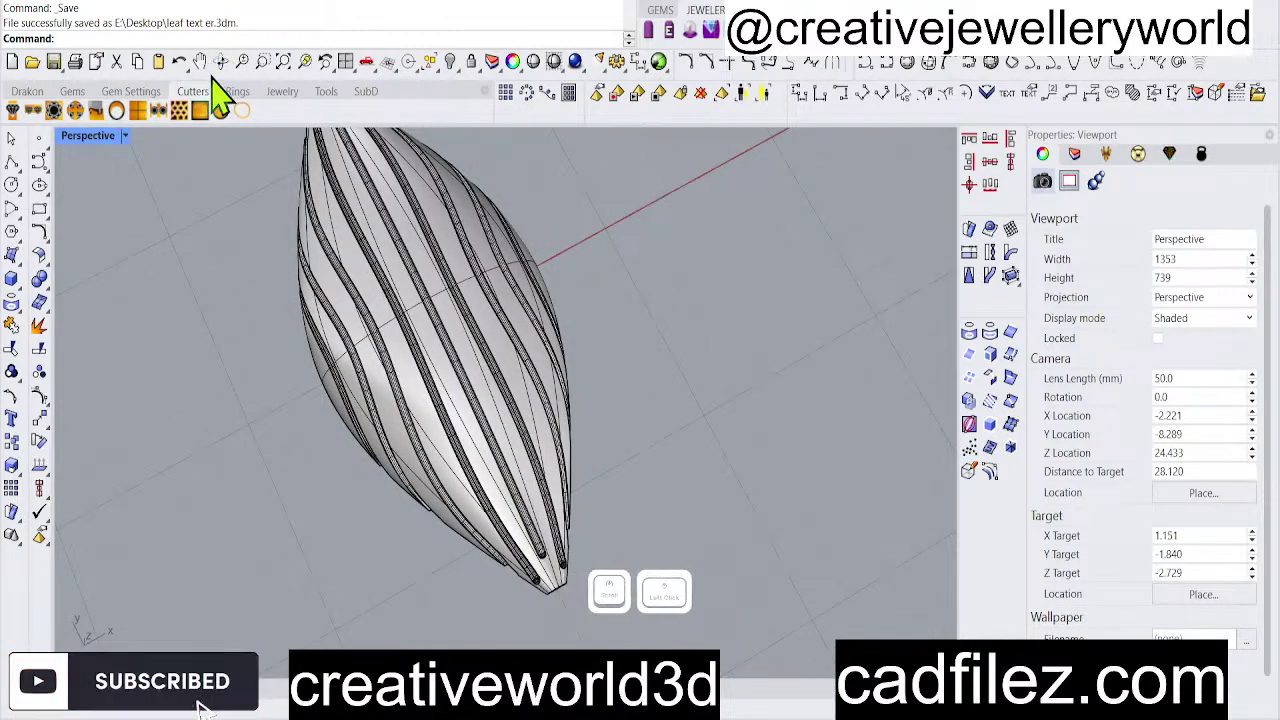
pyautogui.click(216, 106)
pyautogui.moveTo(614, 529); pyautogui.dragTo(512, 505, button='right')
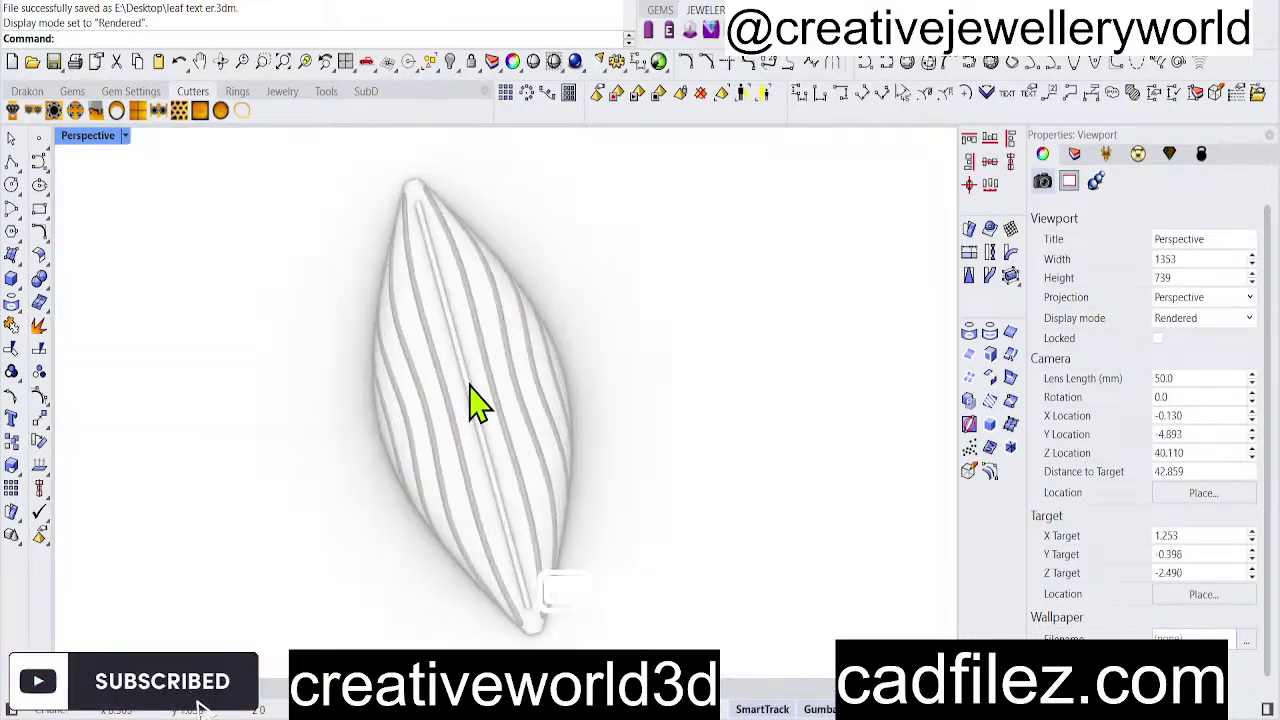
pyautogui.moveTo(474, 403); pyautogui.dragTo(483, 380, button='right')
pyautogui.moveTo(500, 457); pyautogui.dragTo(463, 480, button='right')
pyautogui.scroll(5, 409, 543)
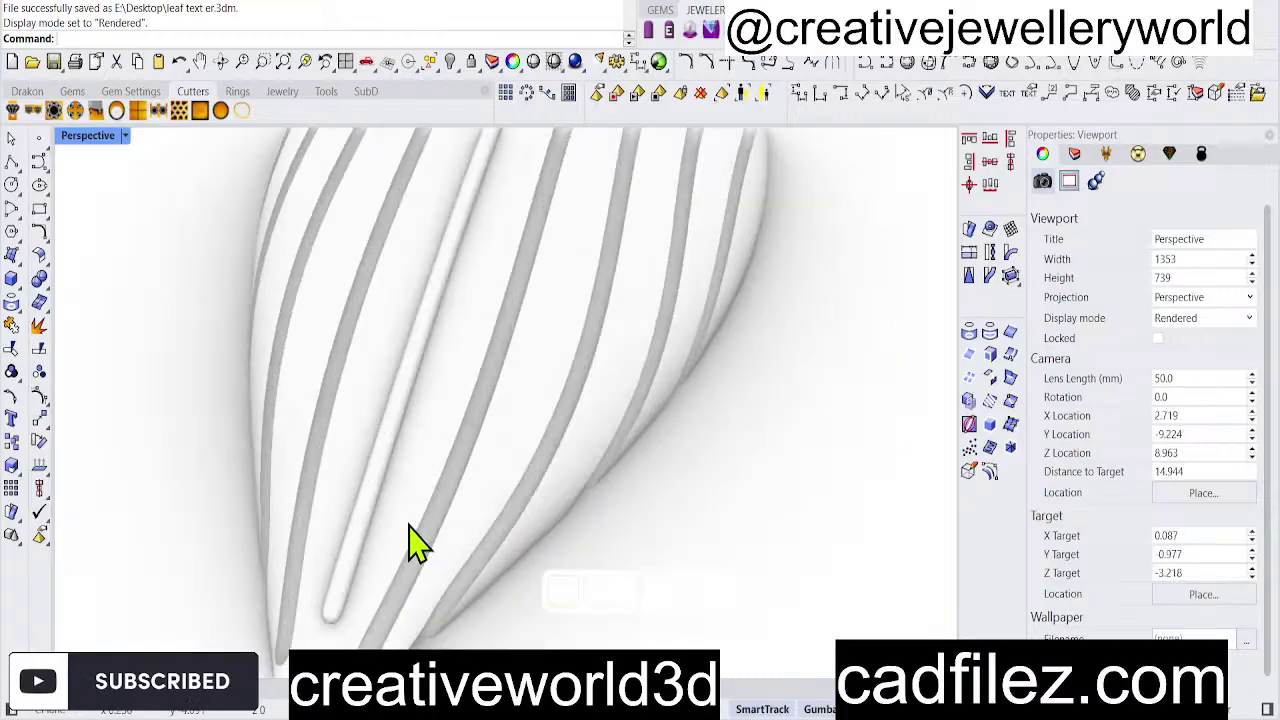
# Subtract the remaining straight centre pipe from the domed body with BooleanDifference.
pyautogui.click(409, 514)
pyautogui.scroll(4, 457, 466)
pyautogui.write('bd')
pyautogui.press('Return')
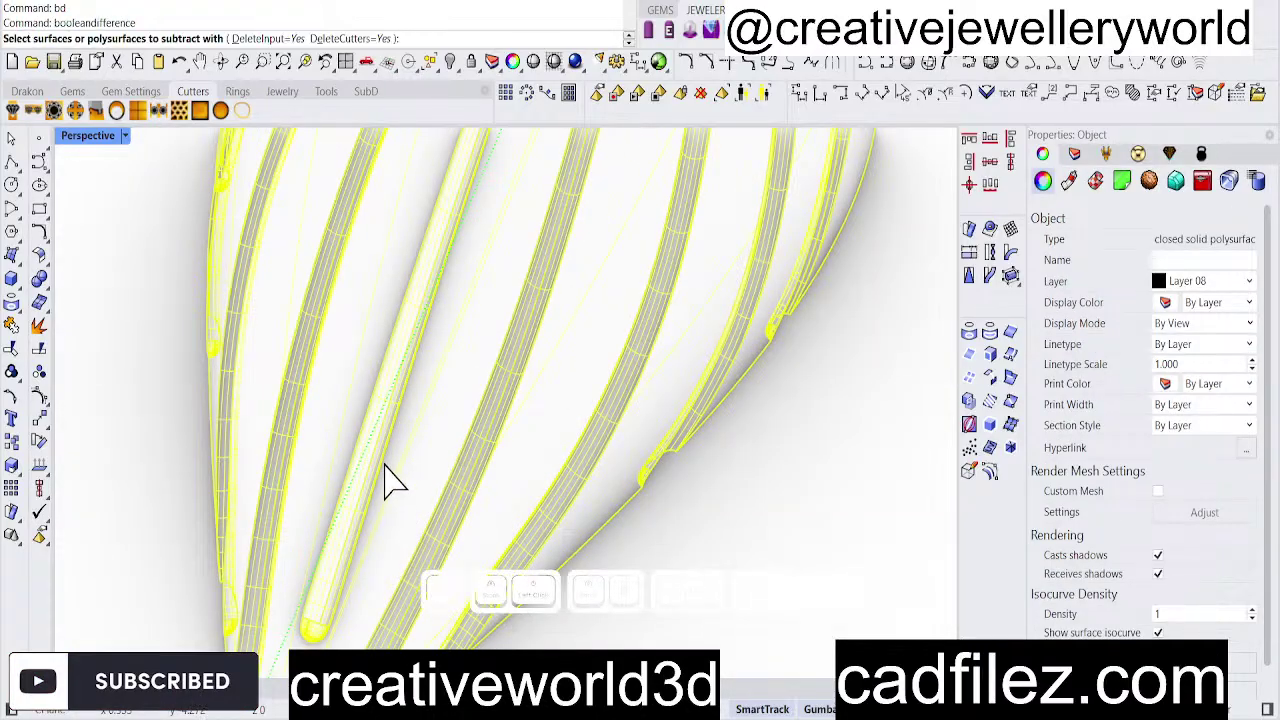
pyautogui.click(389, 480)
pyautogui.press('Return')
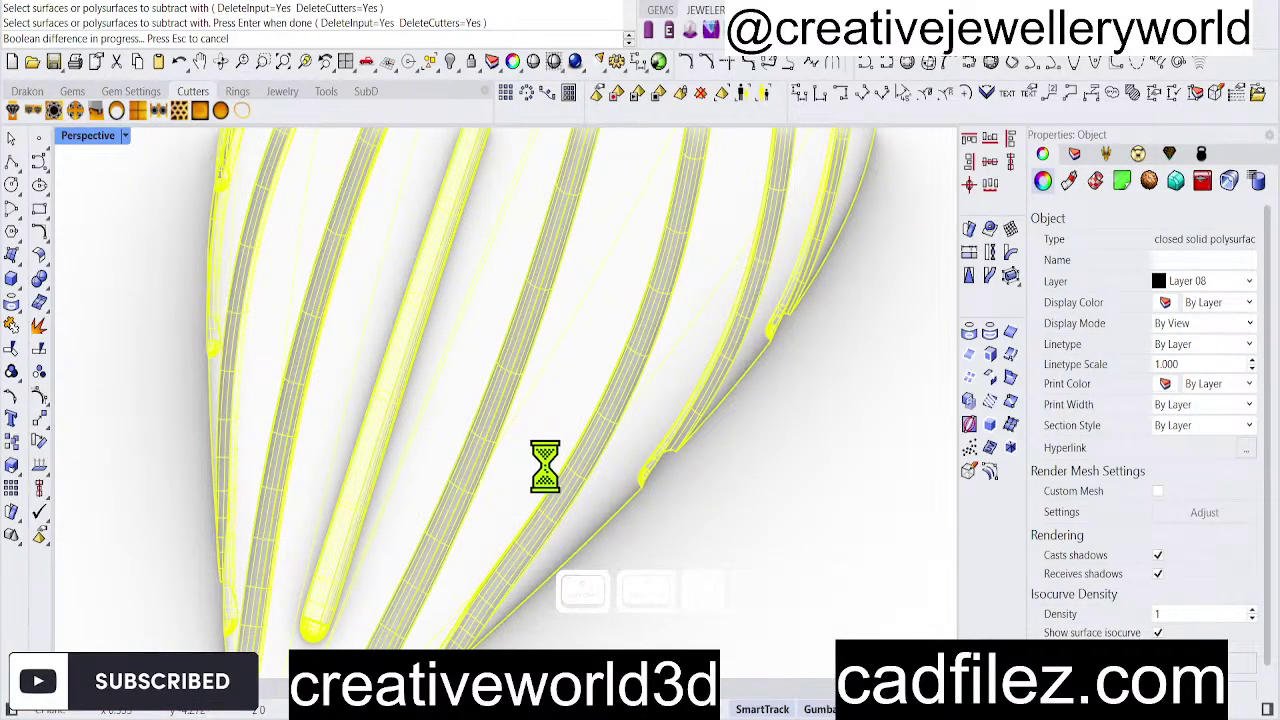
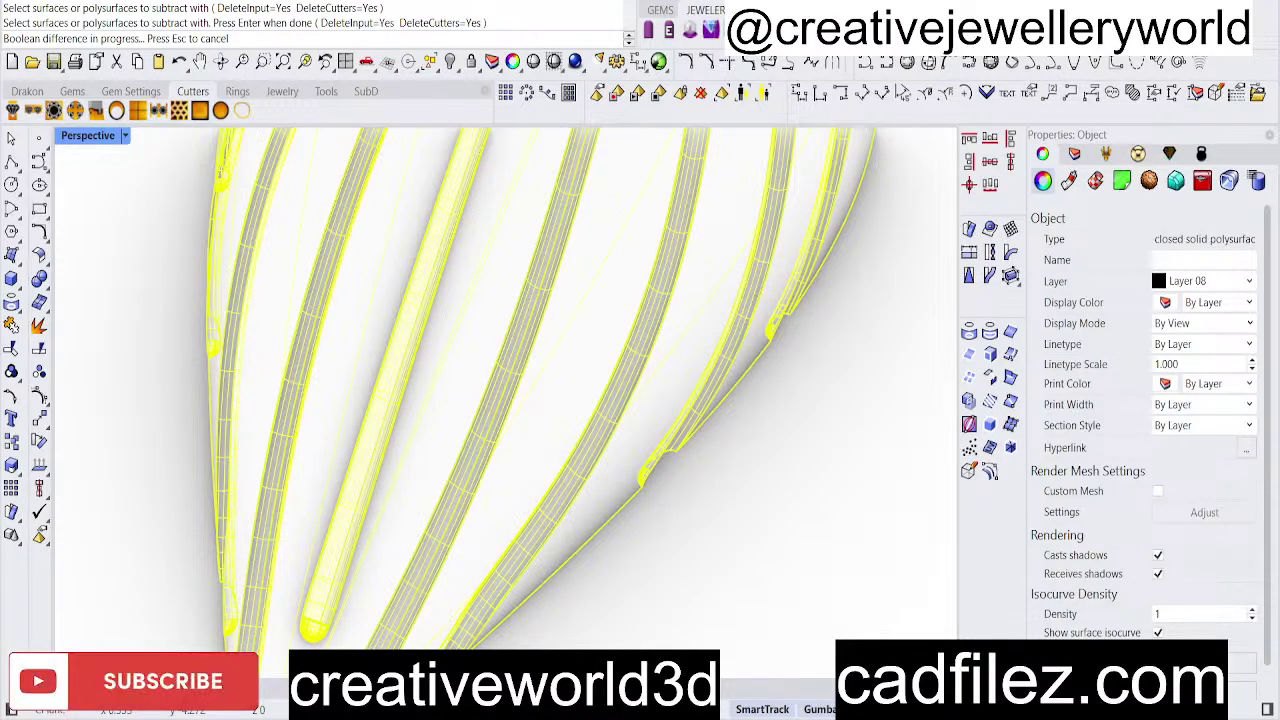
pyautogui.press('Return')
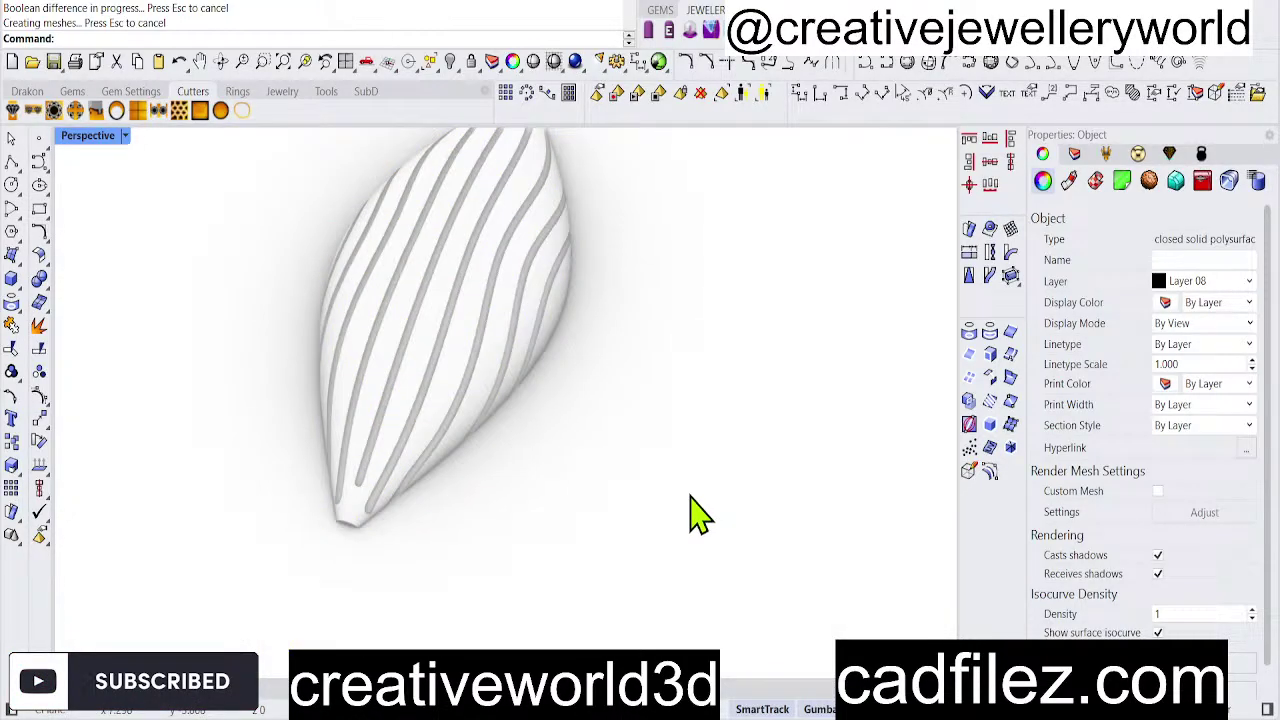
# Examine the centre groove and its neighbours along the full length of the rendered body.
pyautogui.moveTo(443, 380); pyautogui.dragTo(429, 366, button='right')
pyautogui.scroll(5, 443, 443)
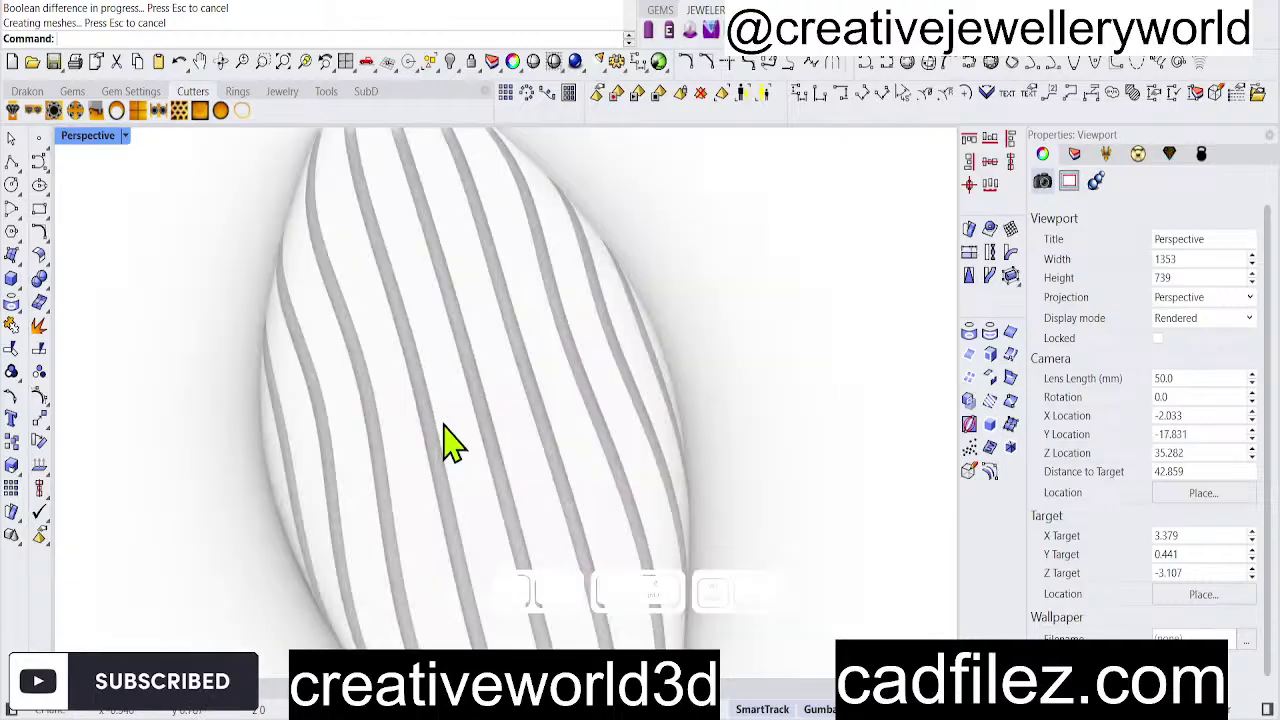
pyautogui.moveTo(443, 443); pyautogui.dragTo(490, 380, button='right')
pyautogui.scroll(-4, 457, 414)
pyautogui.moveTo(543, 449); pyautogui.dragTo(443, 523, button='right')
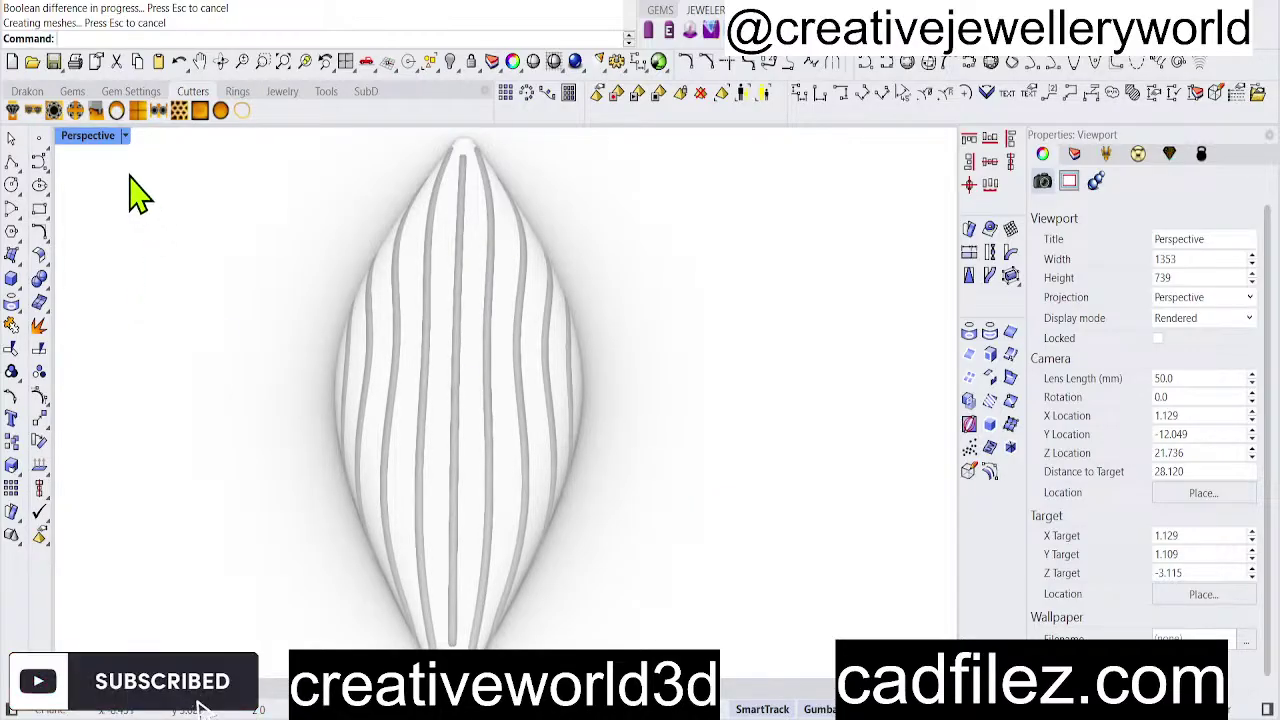
# Try the Technical display mode in the Perspective viewport and set it back to Shaded.
pyautogui.click(125, 135)
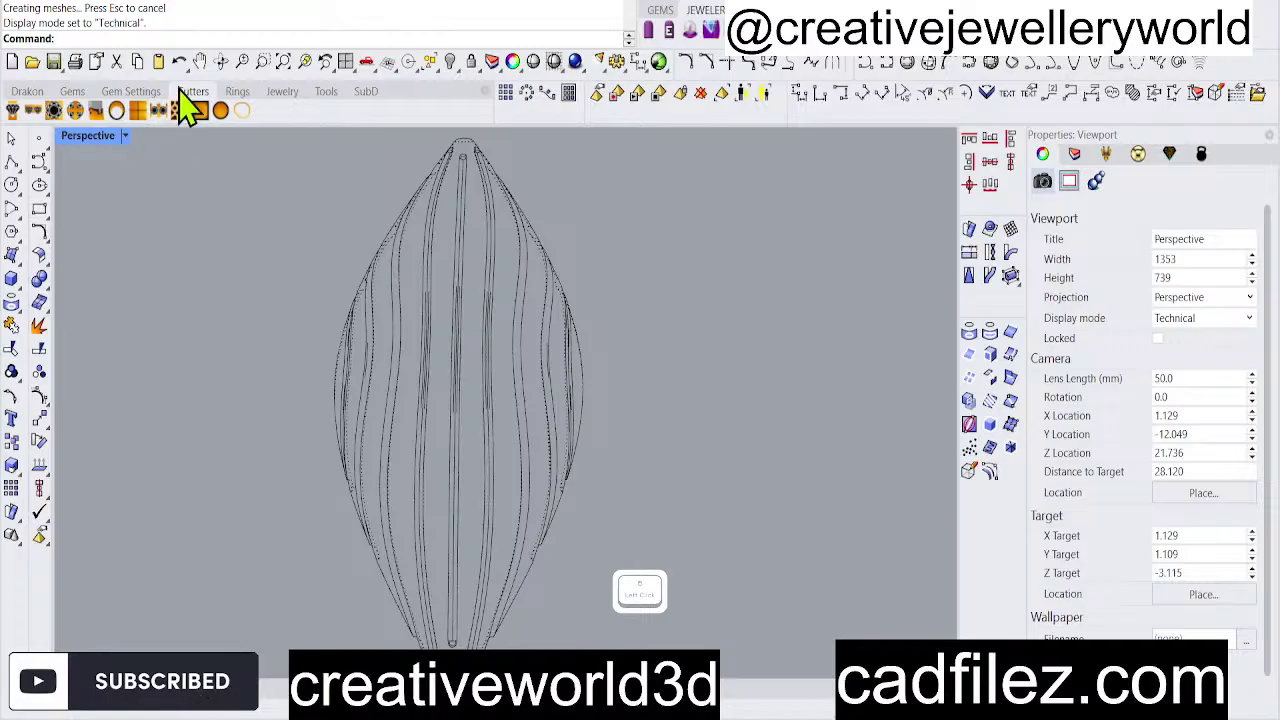
pyautogui.scroll(-3, 677, 423)
pyautogui.moveTo(677, 423)
pyautogui.mouseDown(button='right')
pyautogui.moveTo(543, 480)
pyautogui.moveTo(660, 460)
pyautogui.mouseUp(button='right')
pyautogui.scroll(3, 651, 429)
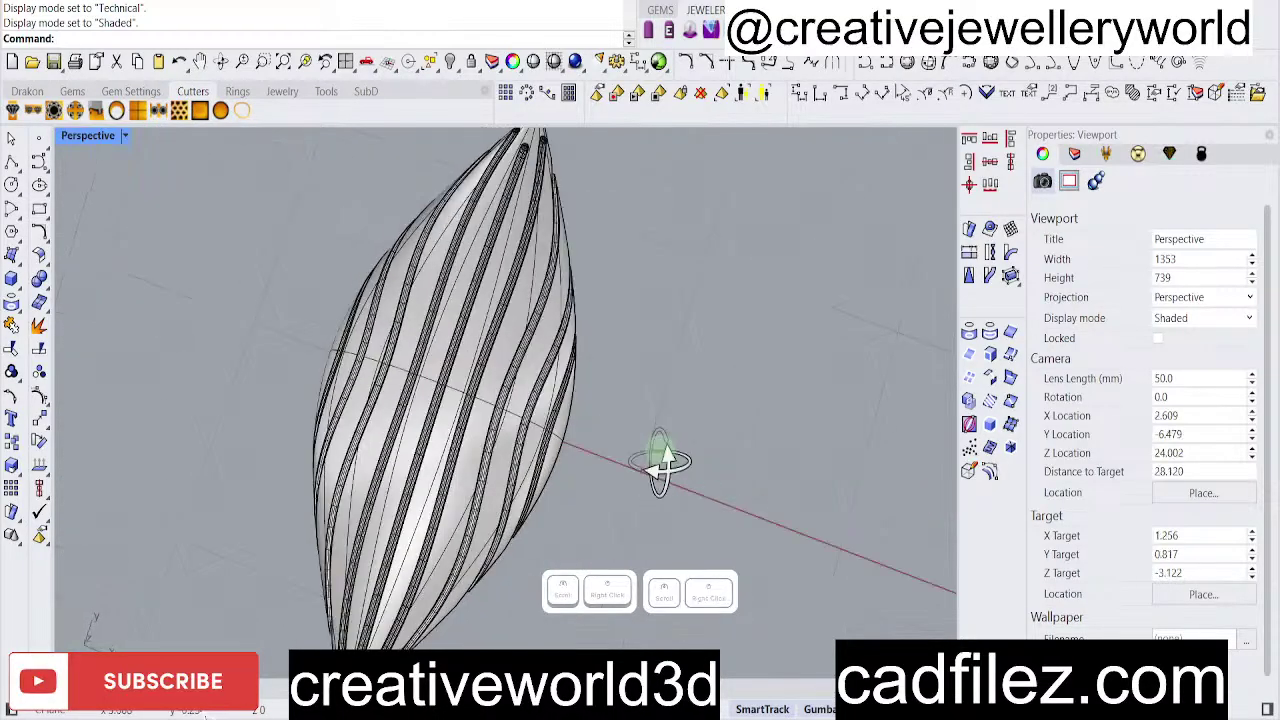
# Restore the four-viewport layout and examine the grooved body's outline and tips in the Top and Perspective viewports.
pyautogui.doubleClick(75, 137)
pyautogui.scroll(3, 337, 290)
pyautogui.moveTo(314, 286); pyautogui.dragTo(315, 283, button='right')
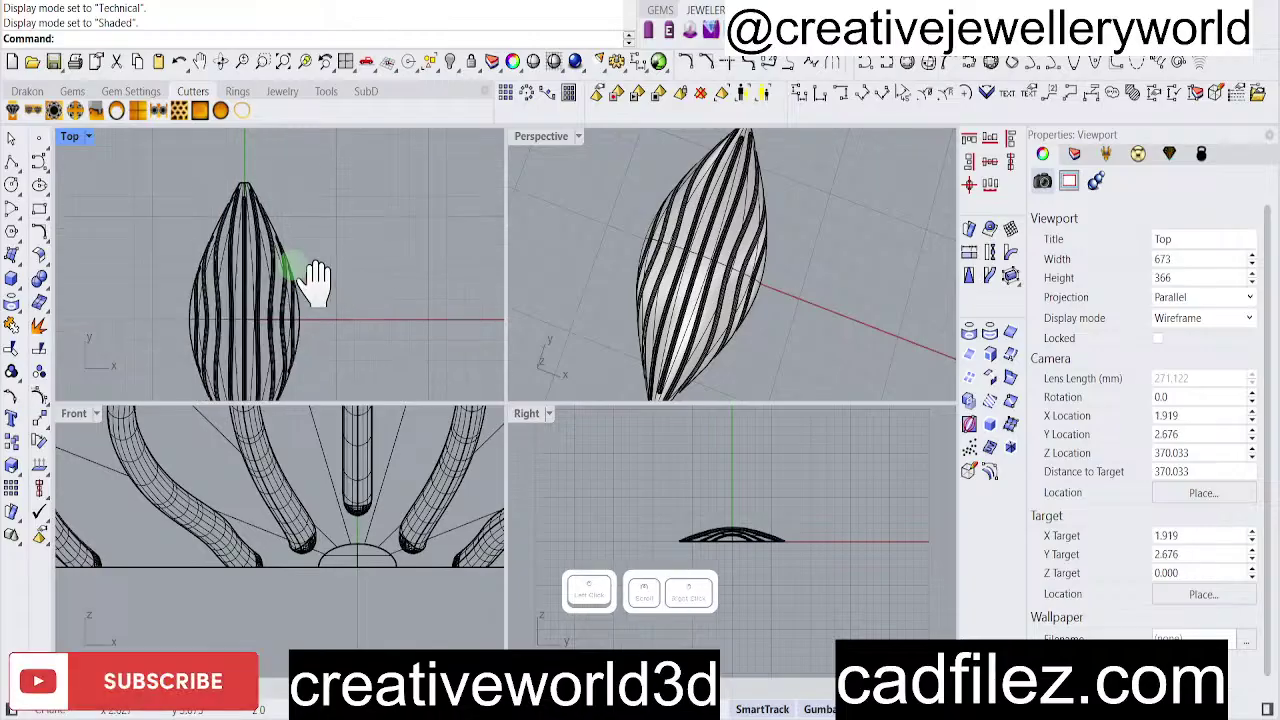
pyautogui.scroll(-4, 680, 271)
pyautogui.moveTo(680, 271); pyautogui.dragTo(731, 260, button='right')
pyautogui.moveTo(728, 371); pyautogui.dragTo(740, 262, button='right')
pyautogui.scroll(2, 788, 281)
pyautogui.moveTo(795, 300); pyautogui.dragTo(651, 291, button='right')
pyautogui.scroll(4, 665, 291)
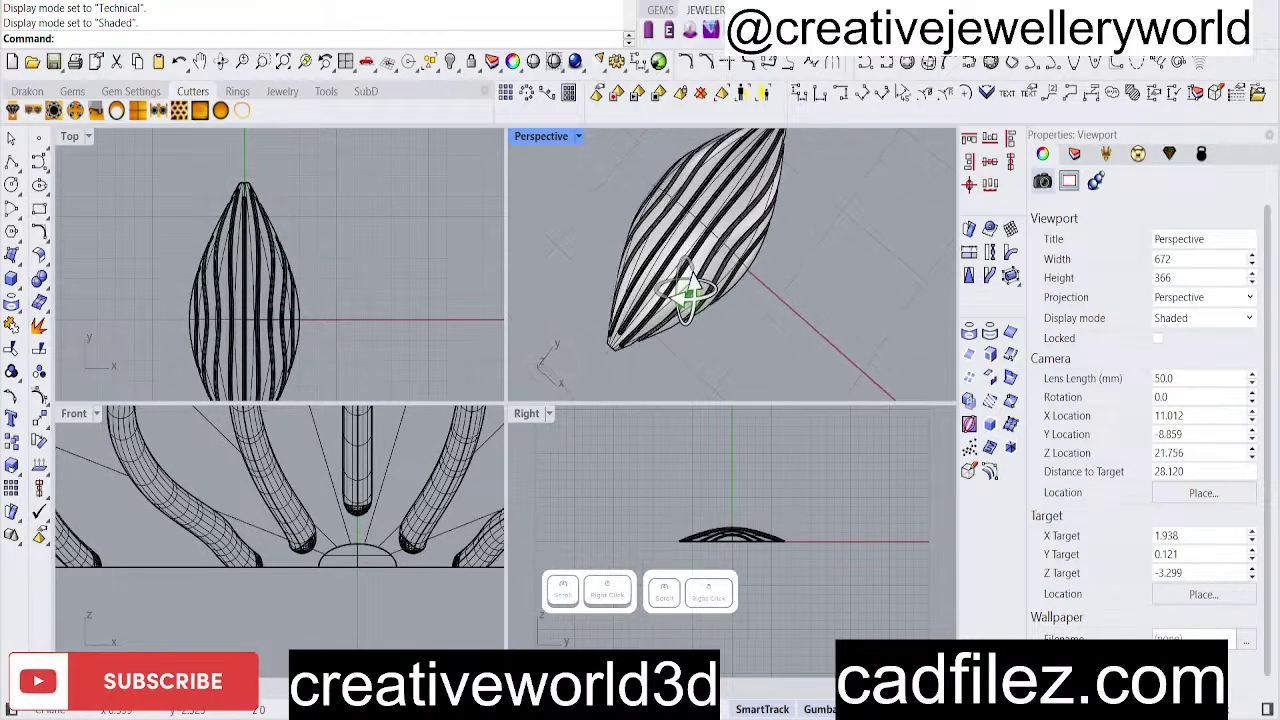
pyautogui.scroll(2, 295, 280)
pyautogui.scroll(-3, 286, 223)
pyautogui.scroll(-3, 694, 309)
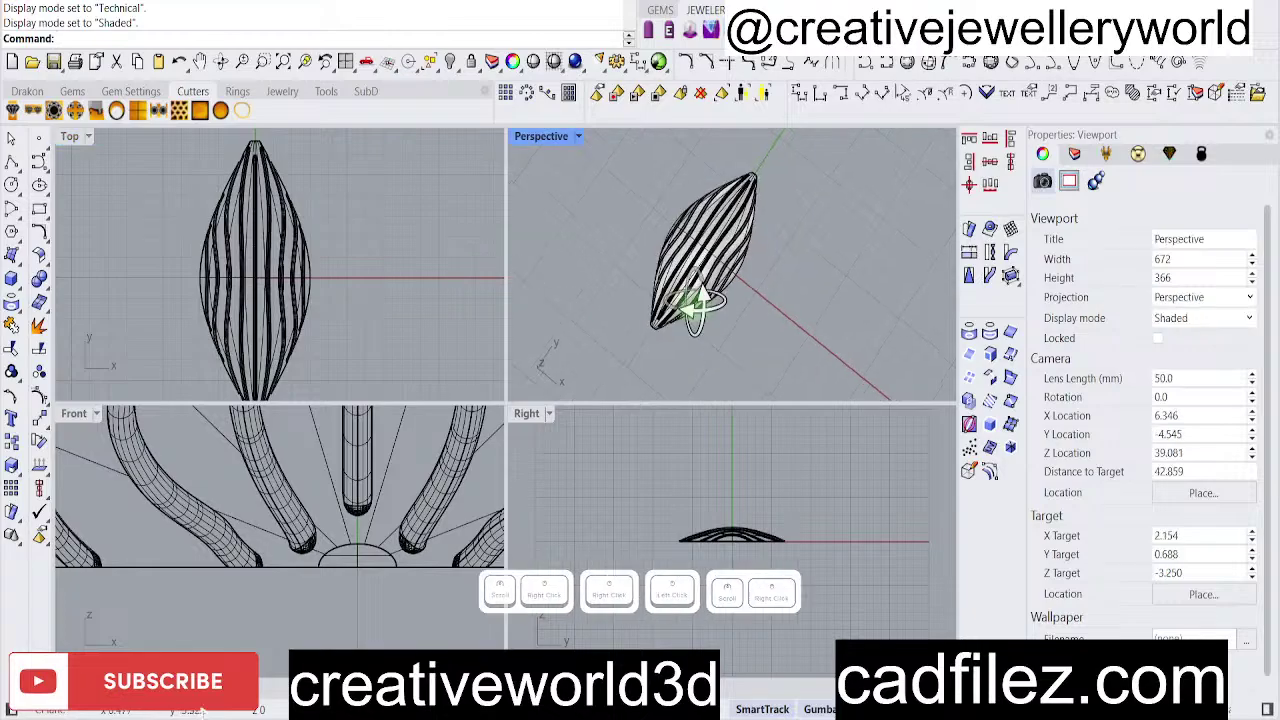
pyautogui.scroll(3, 695, 325)
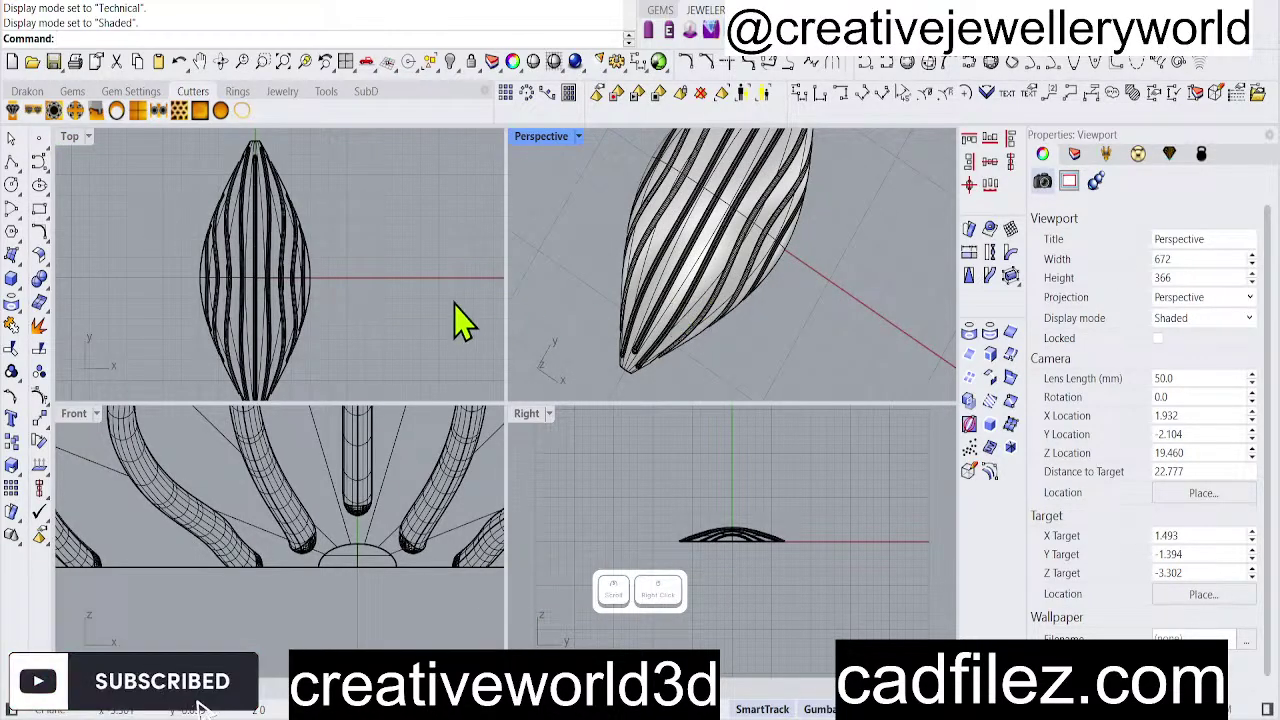
pyautogui.scroll(3, 702, 328)
pyautogui.scroll(-2, 320, 329)
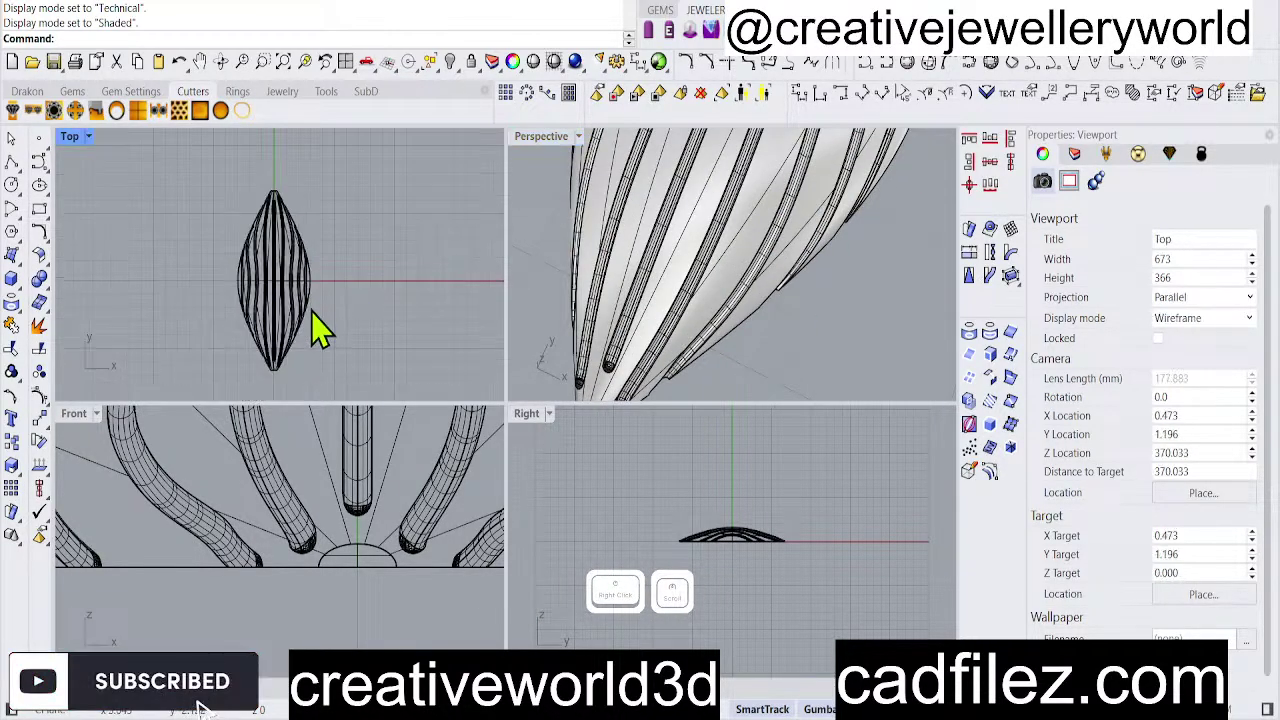
pyautogui.click(376, 366)
pyautogui.moveTo(392, 350); pyautogui.dragTo(390, 328, button='right')
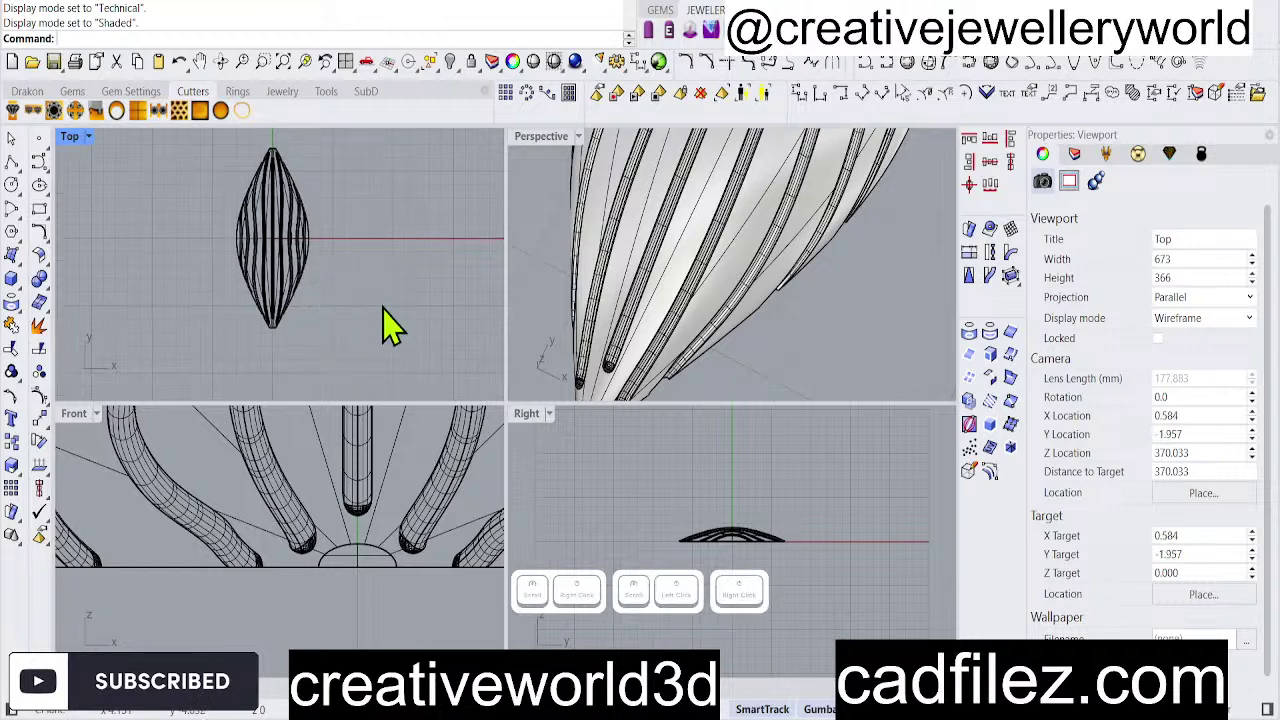
pyautogui.click(785, 315)
pyautogui.scroll(-3, 810, 268)
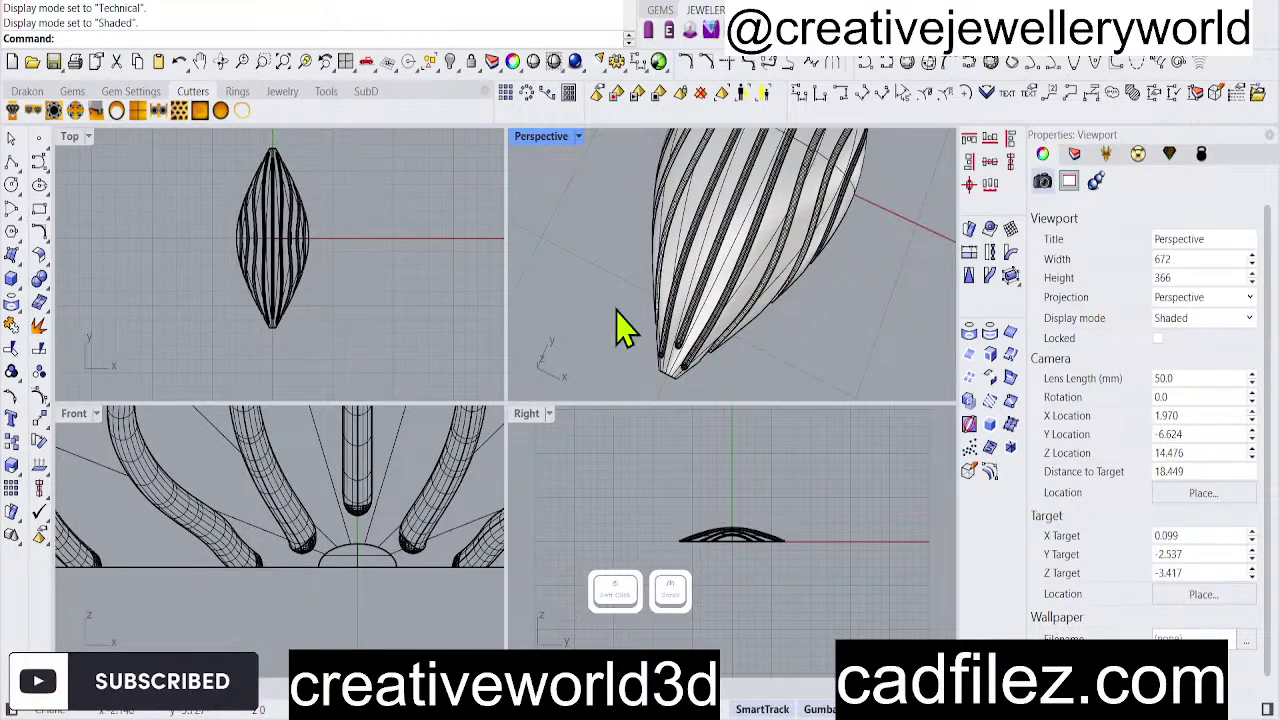
pyautogui.click(357, 277)
pyautogui.moveTo(357, 277); pyautogui.dragTo(352, 326, button='right')
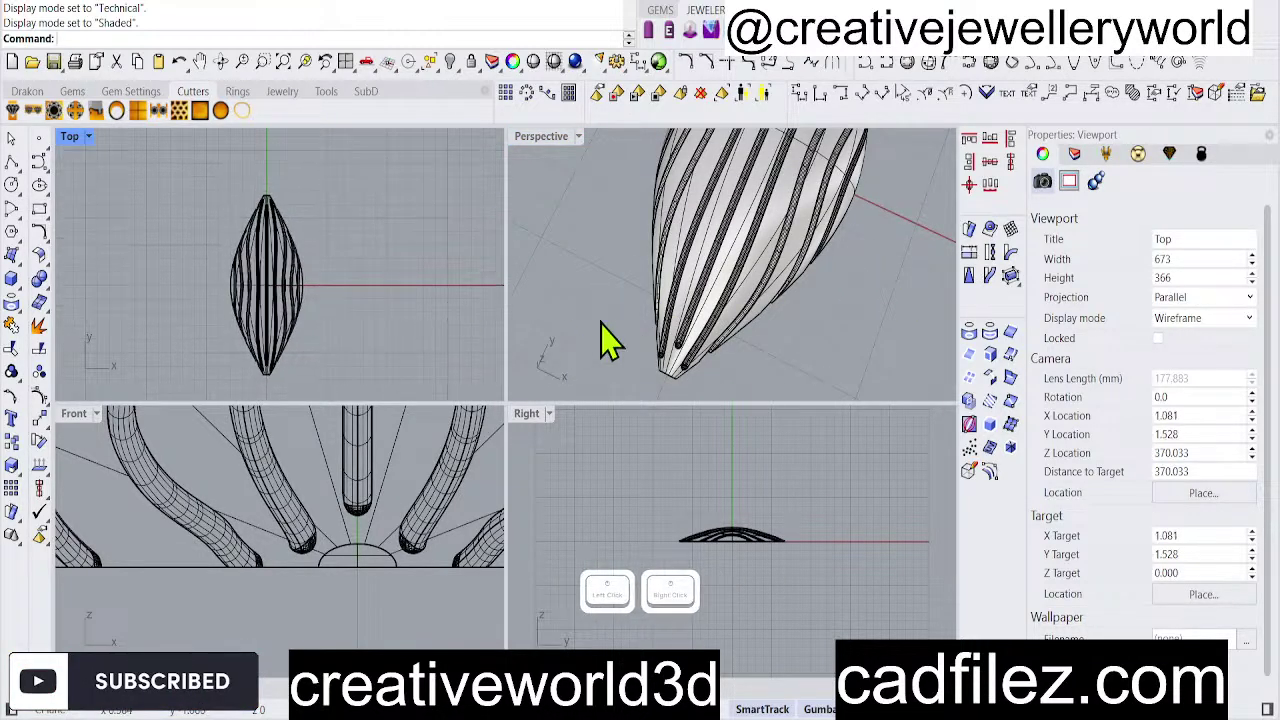
pyautogui.scroll(5, 283, 228)
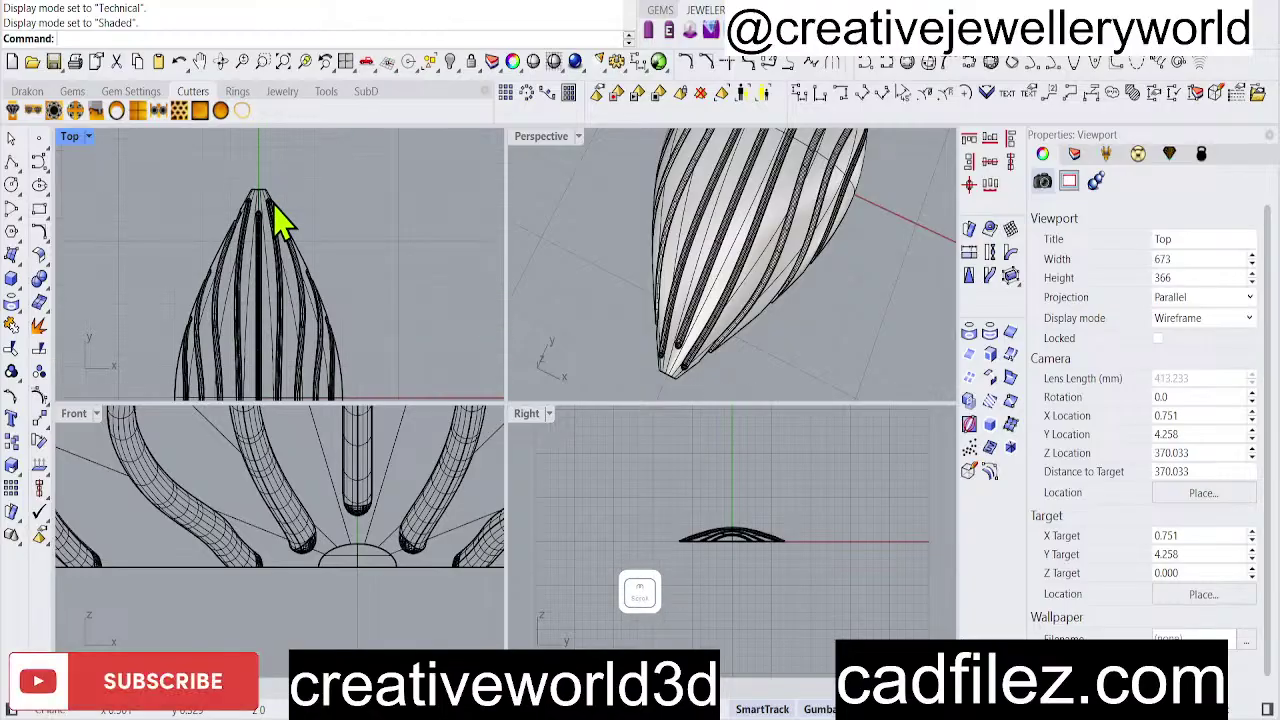
# Maximise the Perspective viewport and inspect where the grooves run out at the body's lower edge and tip.
pyautogui.moveTo(655, 368); pyautogui.dragTo(700, 275, button='right')
pyautogui.doubleClick(541, 138)
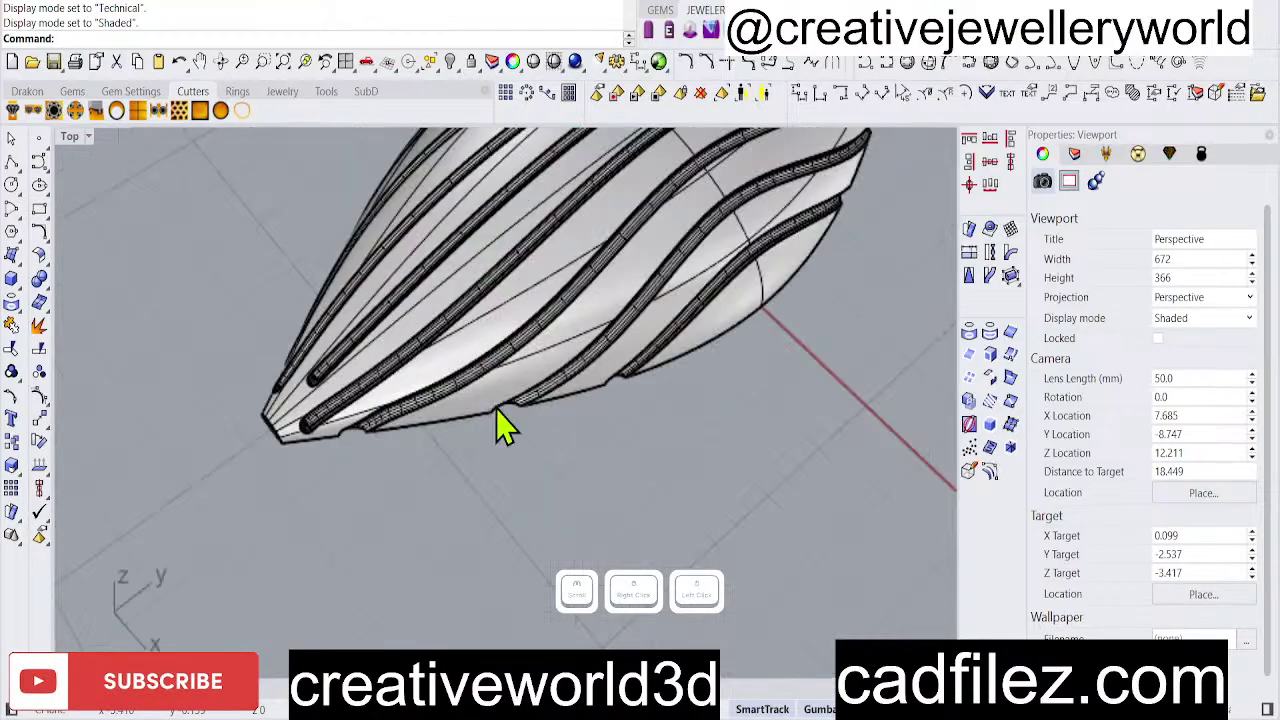
pyautogui.moveTo(500, 423)
pyautogui.mouseDown(button='right')
pyautogui.moveTo(706, 434)
pyautogui.moveTo(611, 320)
pyautogui.moveTo(708, 362)
pyautogui.moveTo(594, 337)
pyautogui.mouseUp(button='right')
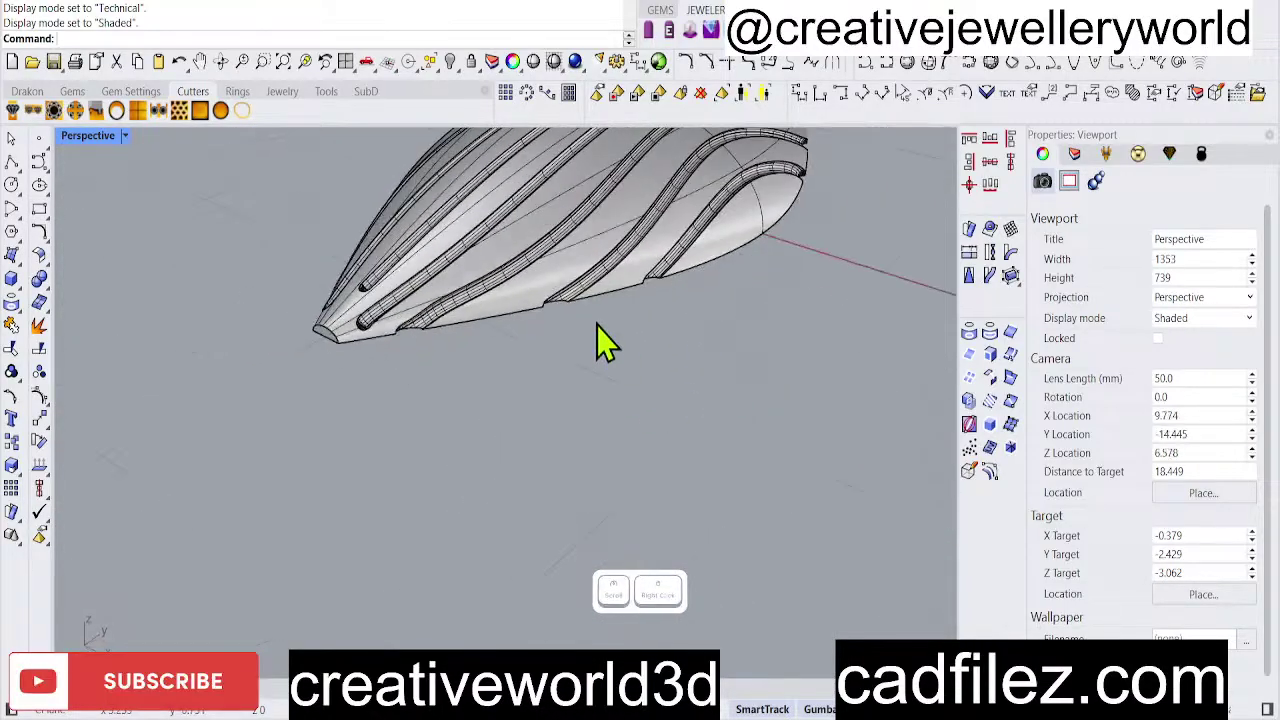
pyautogui.scroll(5, 509, 286)
pyautogui.moveTo(509, 286); pyautogui.dragTo(718, 366, button='right')
pyautogui.scroll(-2, 410, 432)
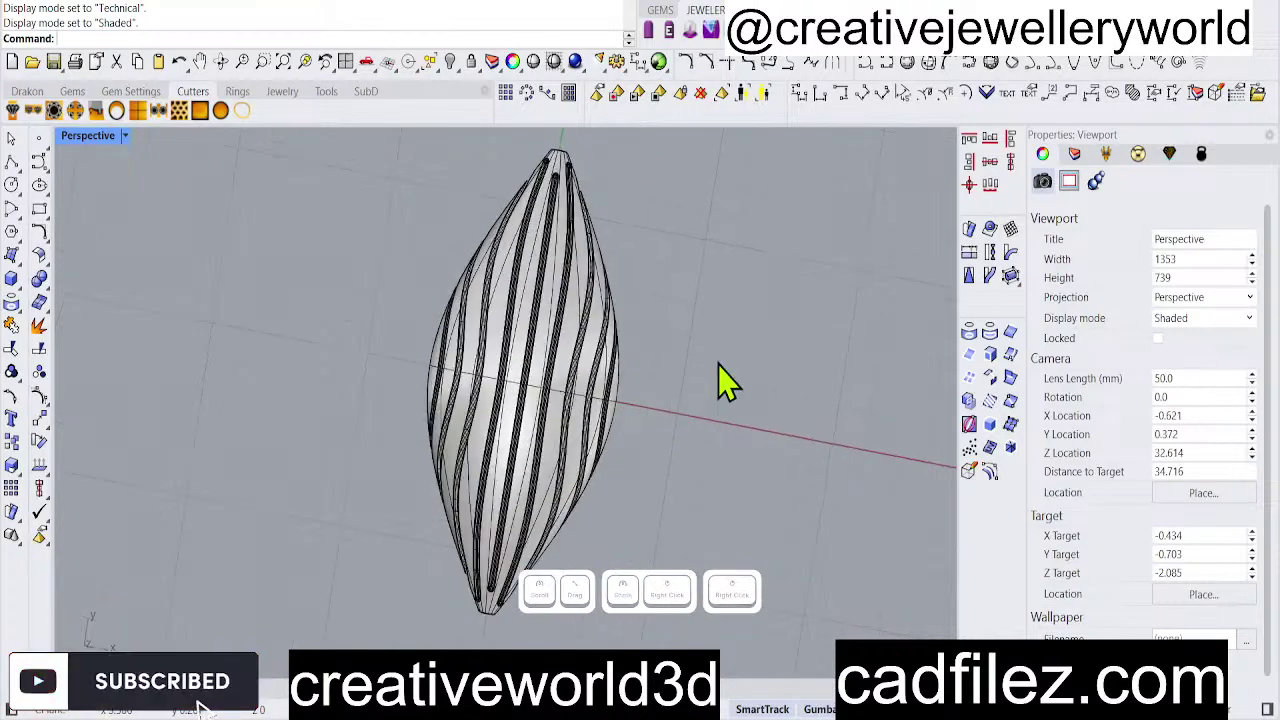
# Return to the four-viewport layout and frame the whole grooved body in the Top viewport.
pyautogui.doubleClick(90, 138)
pyautogui.click(335, 294)
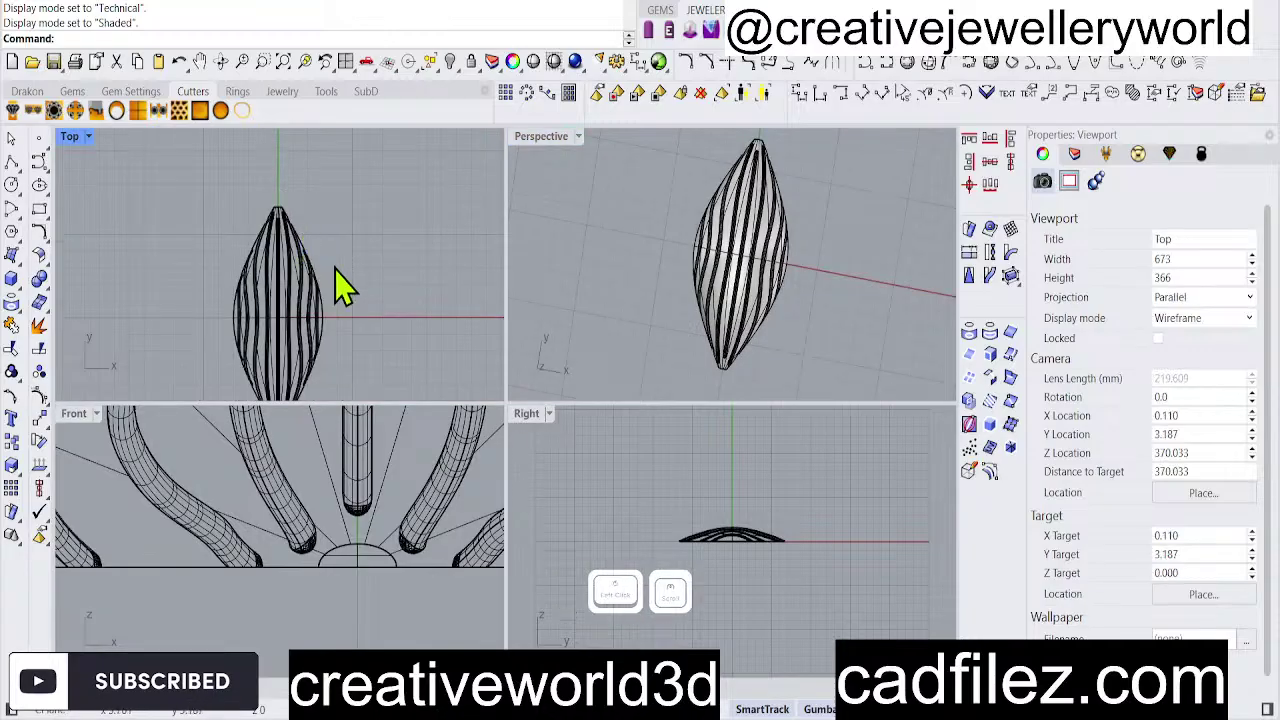
pyautogui.moveTo(395, 240); pyautogui.dragTo(363, 289, button='right')
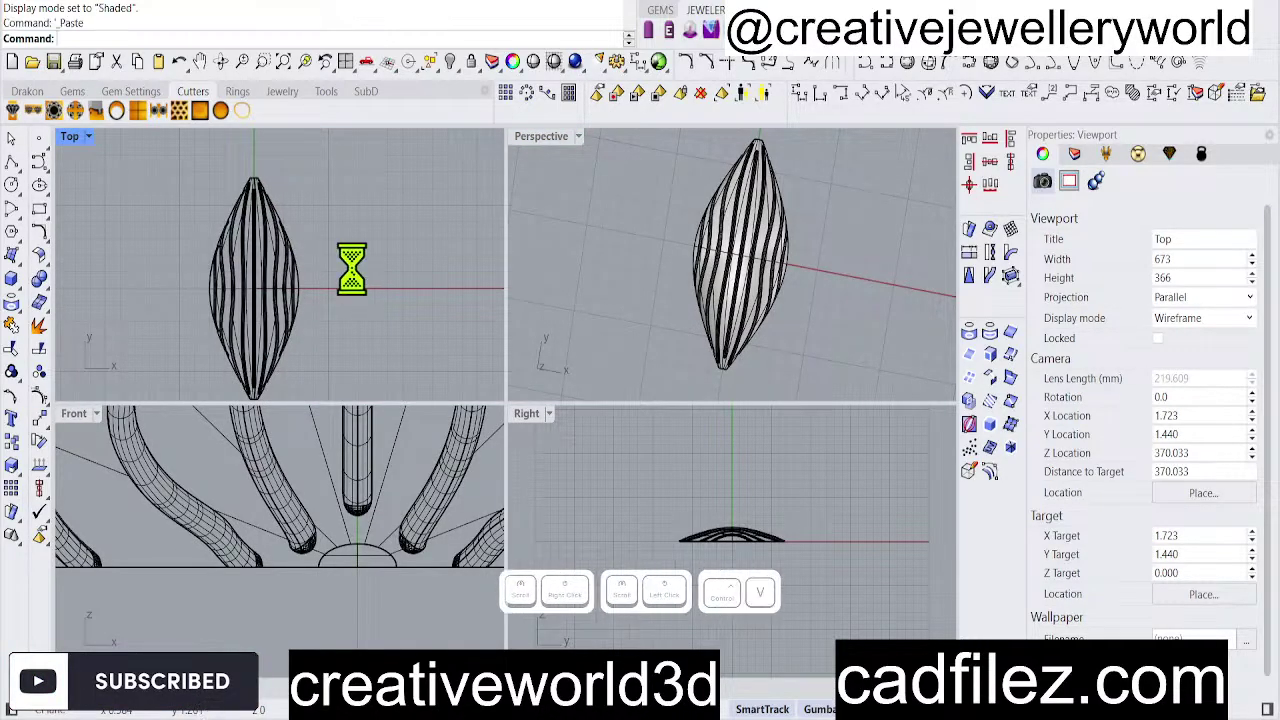
# Select the pasted plain domed solid, invert the selection and lock all the other objects.
pyautogui.click(305, 620)
pyautogui.moveTo(700, 255); pyautogui.dragTo(749, 263, button='right')
pyautogui.scroll(5, 745, 330)
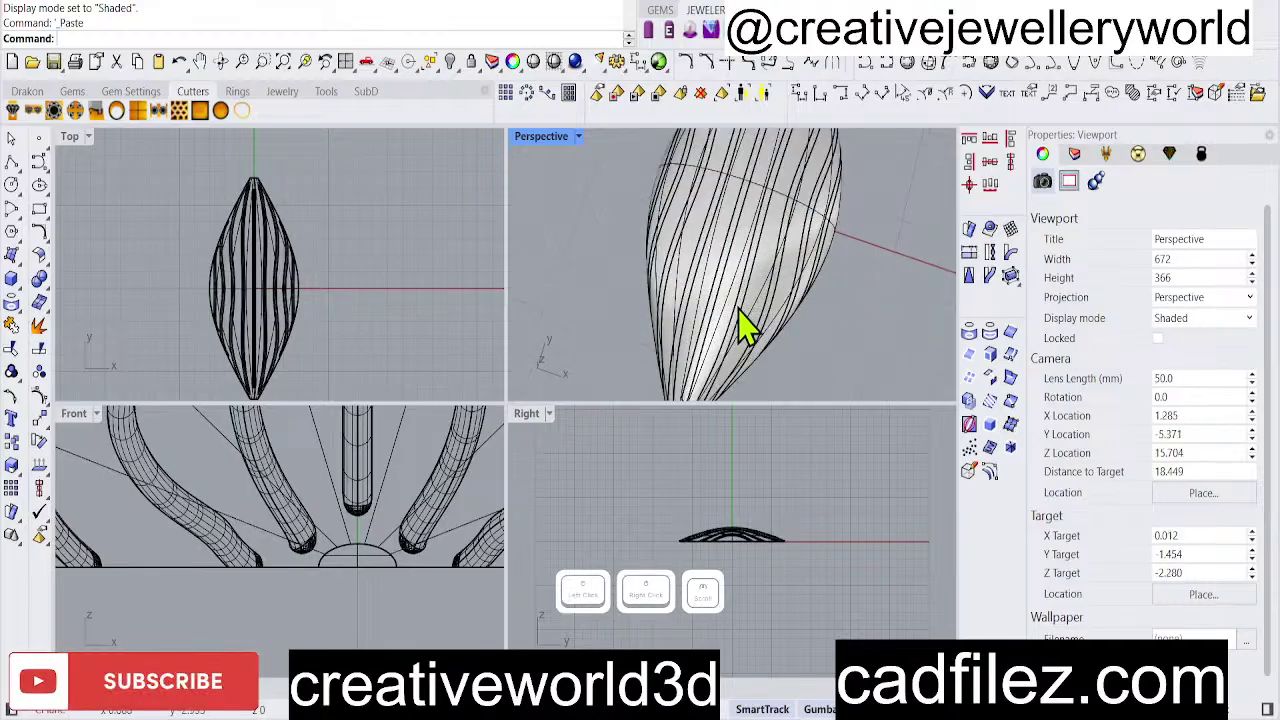
pyautogui.scroll(3, 745, 330)
pyautogui.click(740, 330)
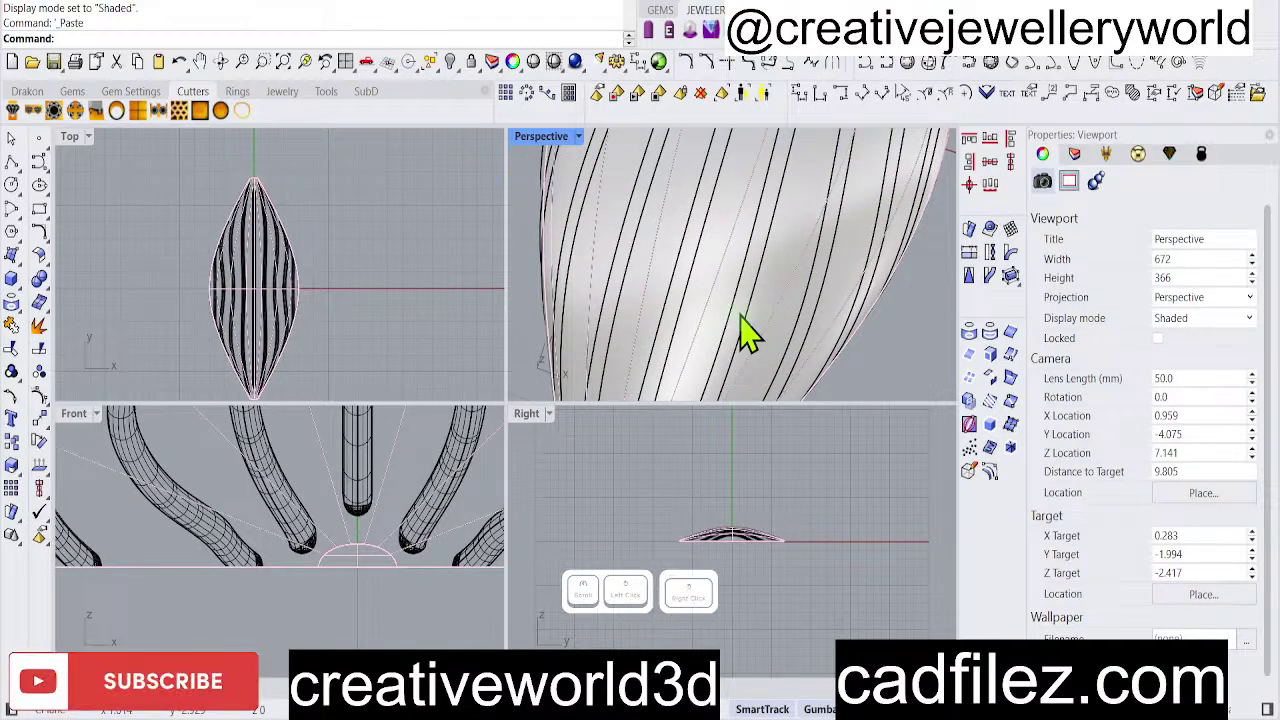
pyautogui.scroll(-3, 273, 588)
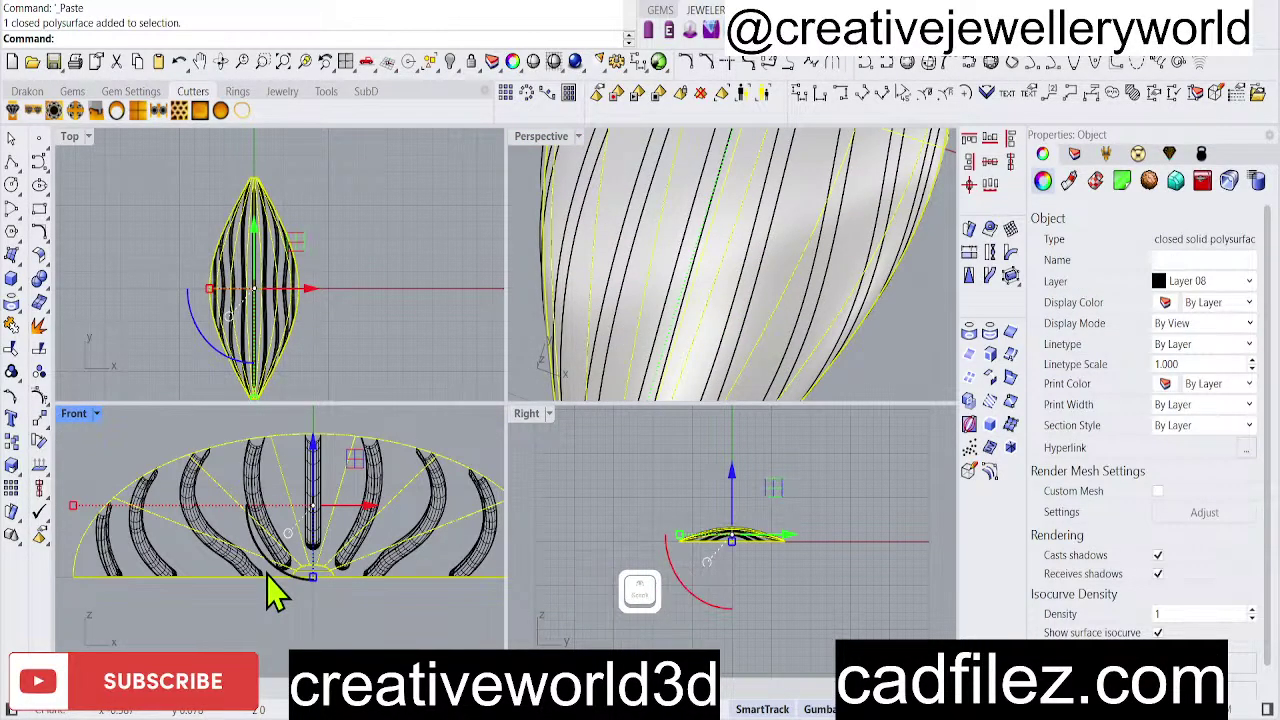
pyautogui.press('Return')
pyautogui.write('lo')
pyautogui.press('Return')
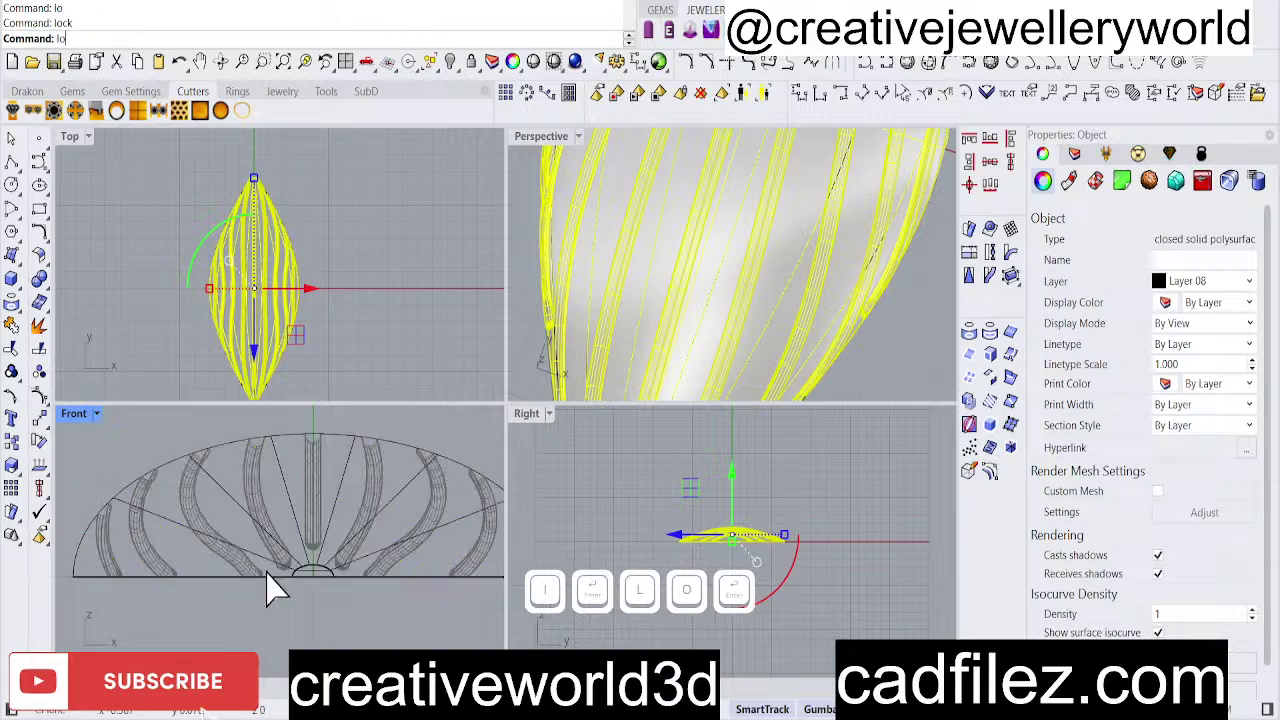
# Duplicate the two long base edges of the plain domed solid as curves.
pyautogui.click(686, 314)
pyautogui.scroll(-3, 678, 228)
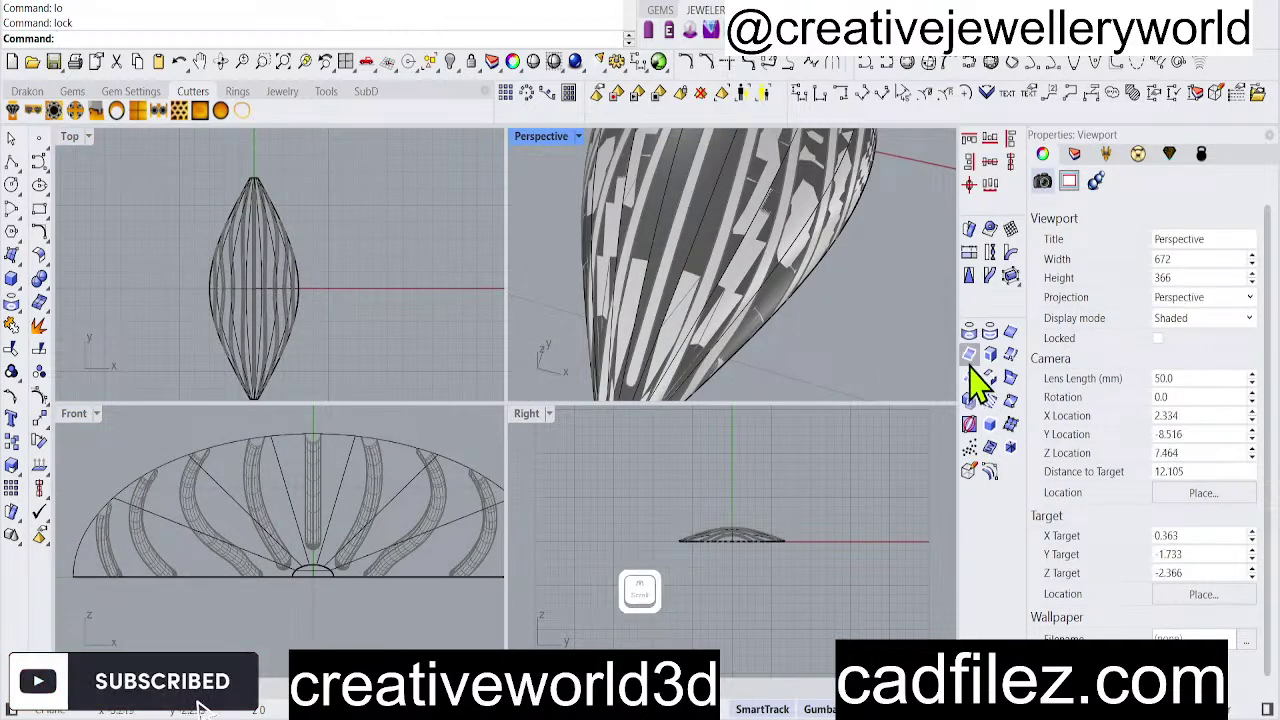
pyautogui.click(1009, 336)
pyautogui.click(766, 343)
pyautogui.moveTo(766, 343)
pyautogui.mouseDown(button='right')
pyautogui.moveTo(700, 334)
pyautogui.moveTo(735, 295)
pyautogui.moveTo(744, 350)
pyautogui.mouseUp(button='right')
pyautogui.click(704, 365)
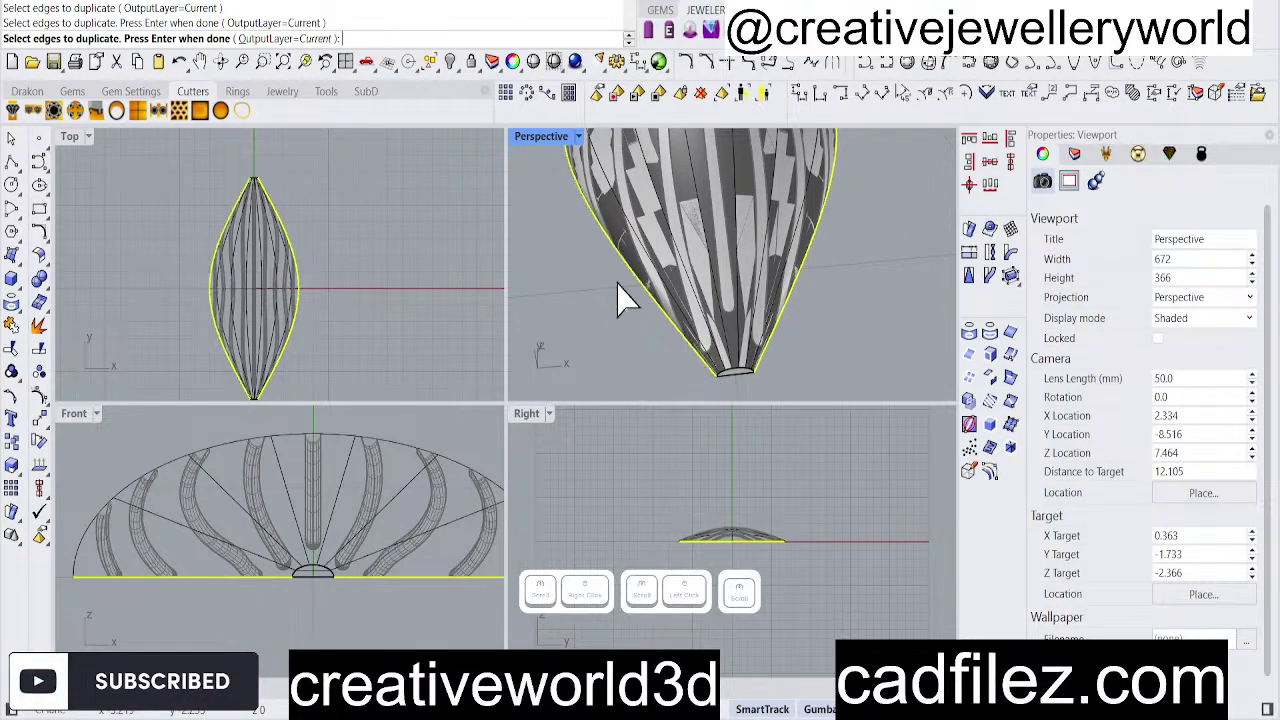
pyautogui.moveTo(616, 281); pyautogui.dragTo(745, 280, button='right')
pyautogui.scroll(-4, 744, 276)
pyautogui.rightClick(414, 270)
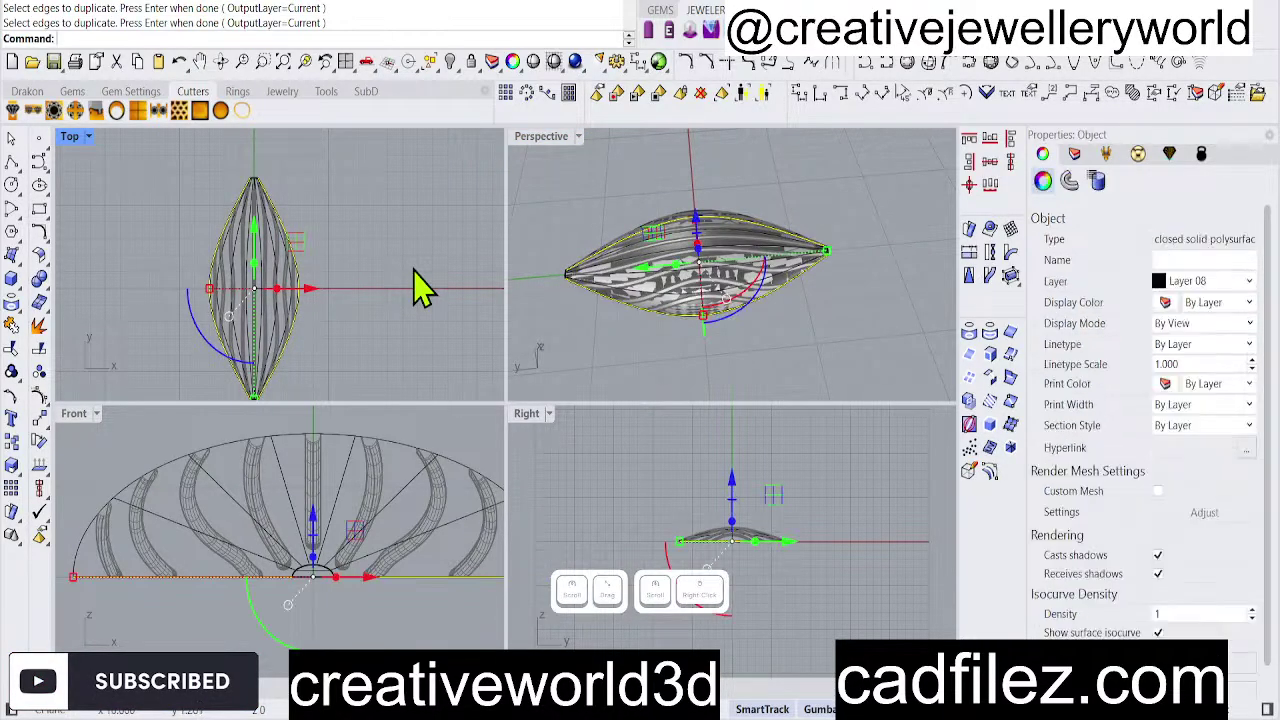
# Try piping the two duplicated edge curves with surface output, round caps and a diameter of 0.2.
pyautogui.write('Pipe')
pyautogui.press('Return')
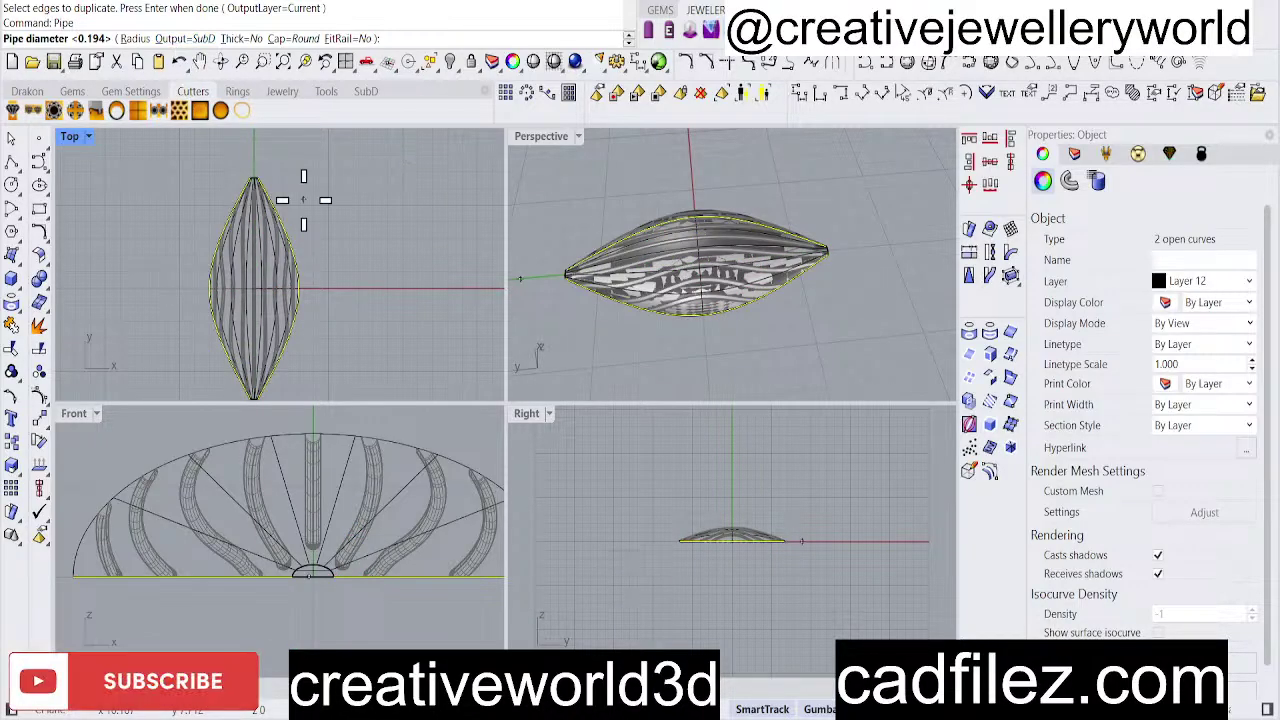
pyautogui.click(184, 39)
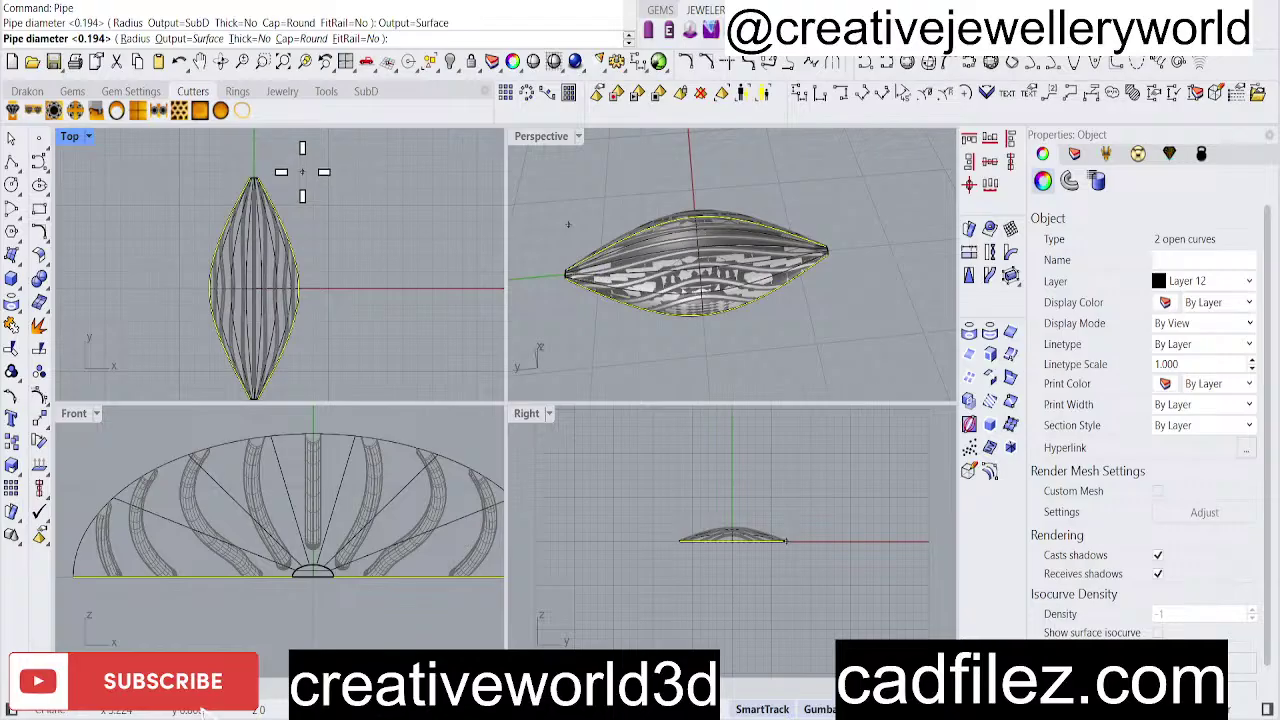
pyautogui.write('.2')
pyautogui.press('Return')
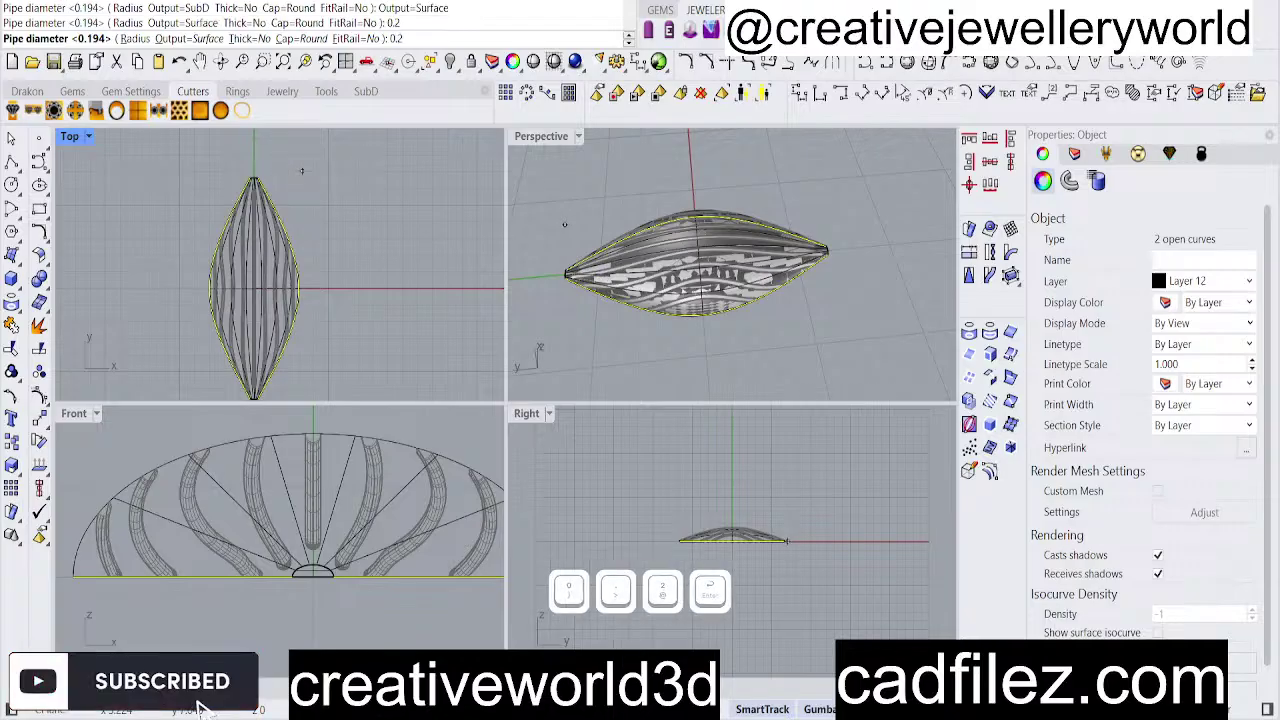
pyautogui.press('Return')
pyautogui.press('Escape')
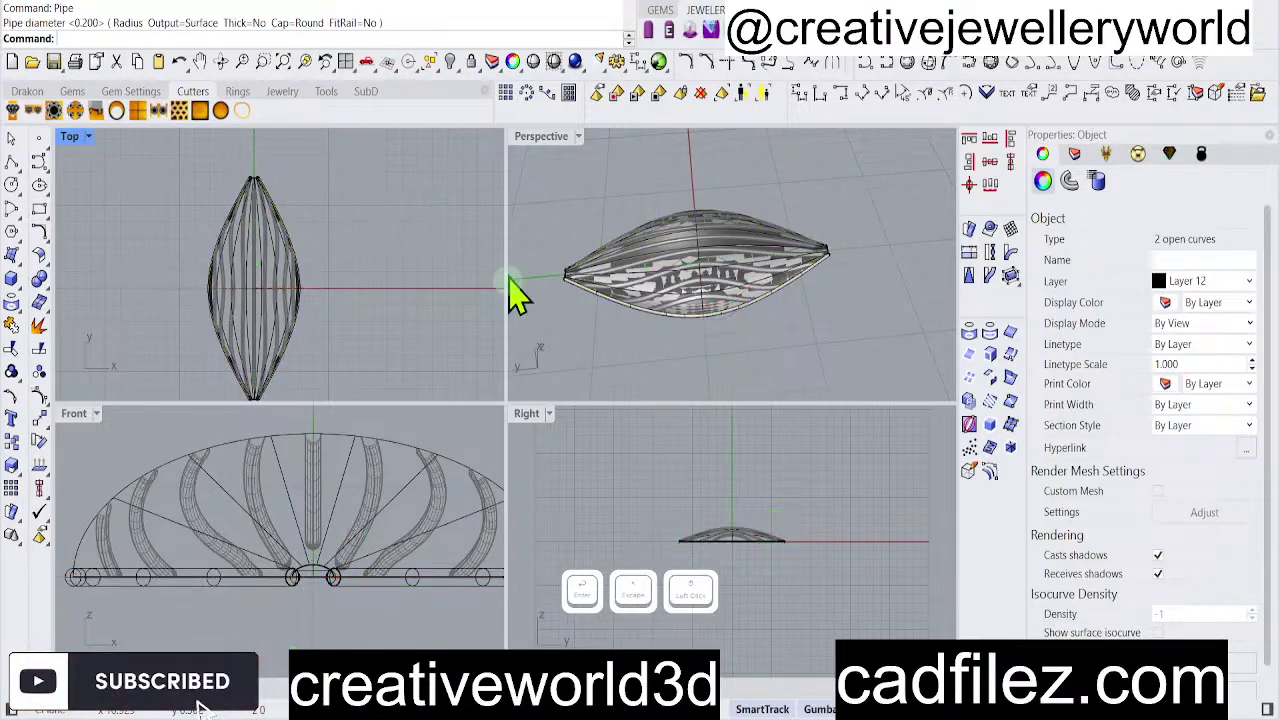
# Inspect the rim pipes along the base edge in the Perspective viewport and undo them.
pyautogui.click(664, 327)
pyautogui.scroll(2, 667, 327)
pyautogui.moveTo(667, 327); pyautogui.dragTo(686, 331, button='right')
pyautogui.scroll(3, 686, 345)
pyautogui.hotkey('ctrl', 'z')
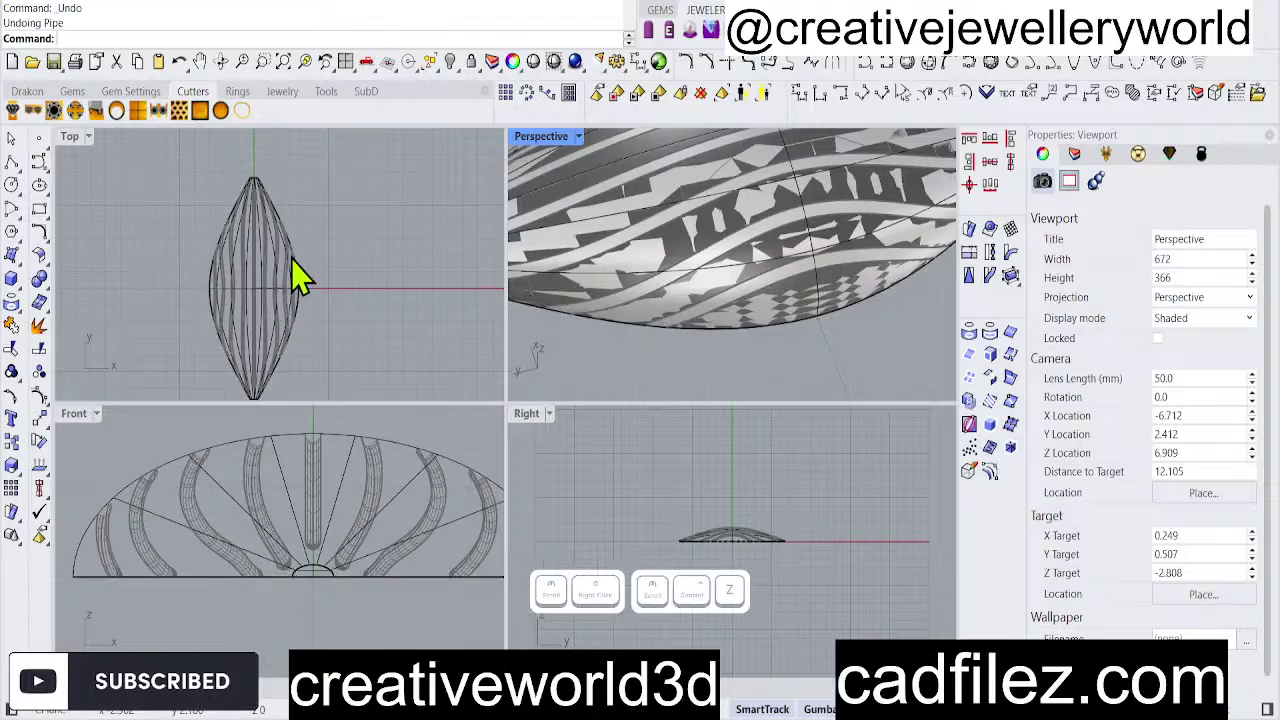
pyautogui.click(300, 279)
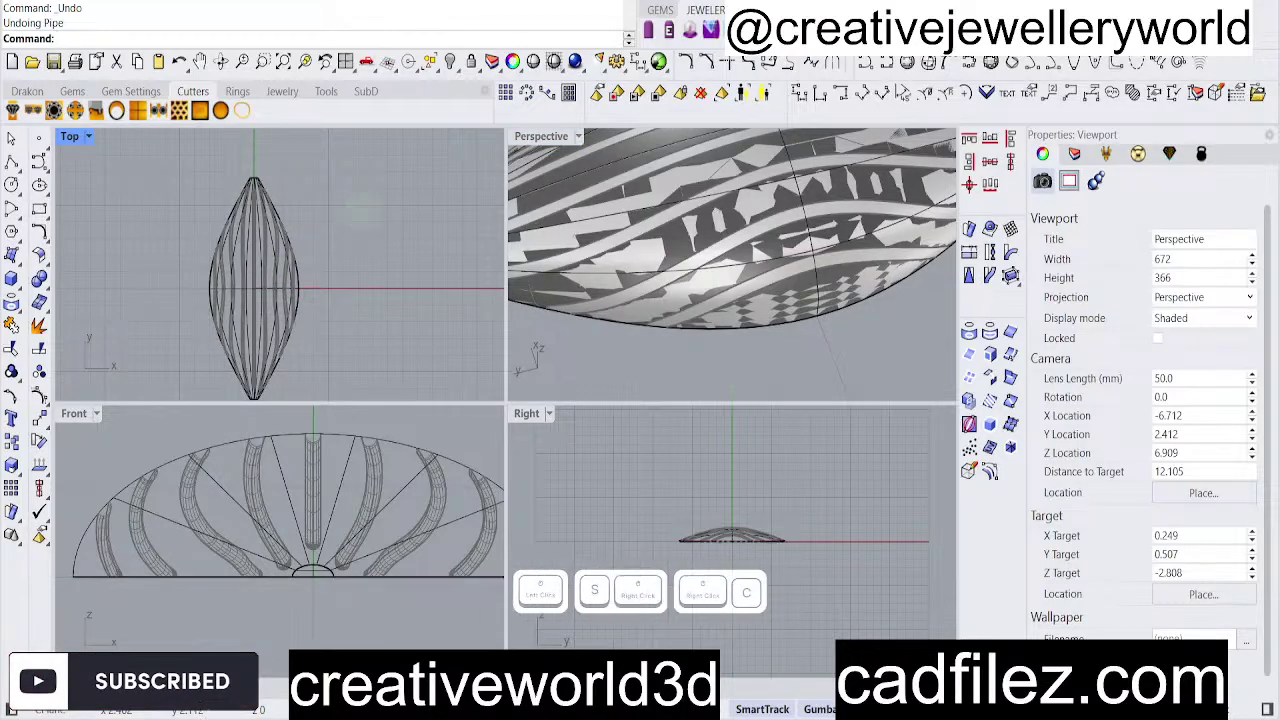
pyautogui.write('s')
pyautogui.rightClick(358, 200)
pyautogui.write('c')
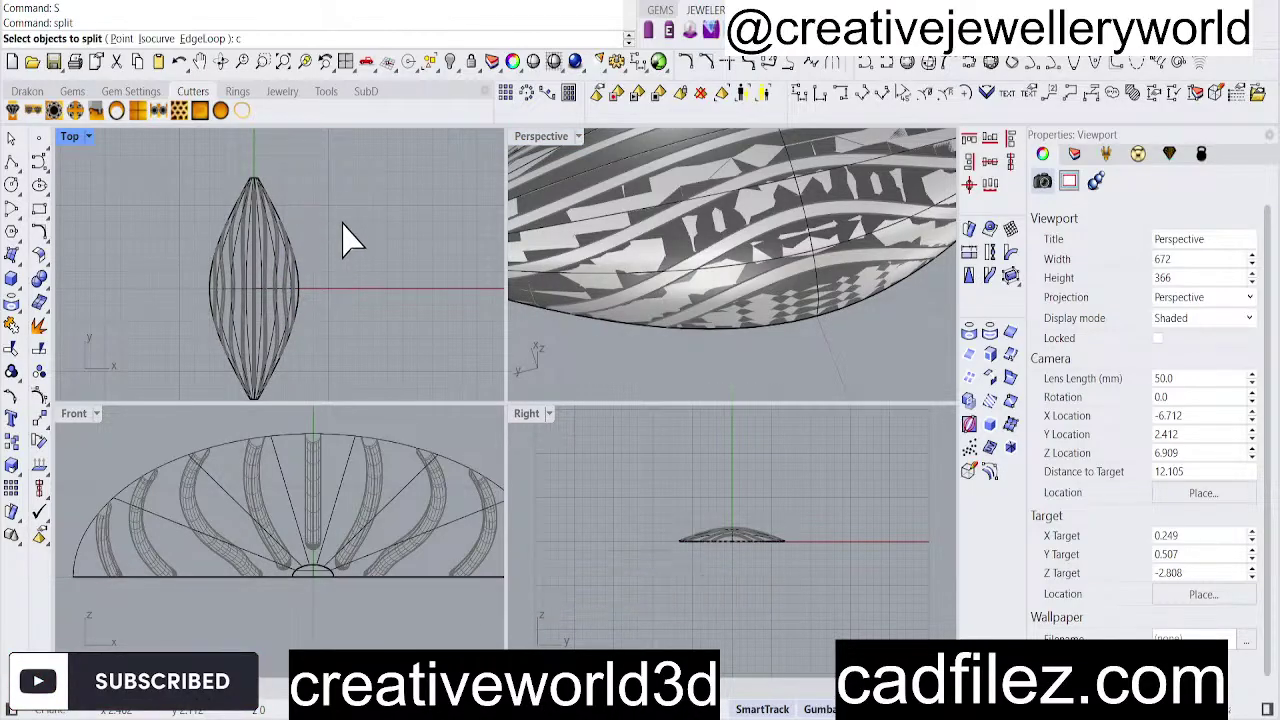
pyautogui.rightClick(342, 238)
pyautogui.rightClick(346, 239)
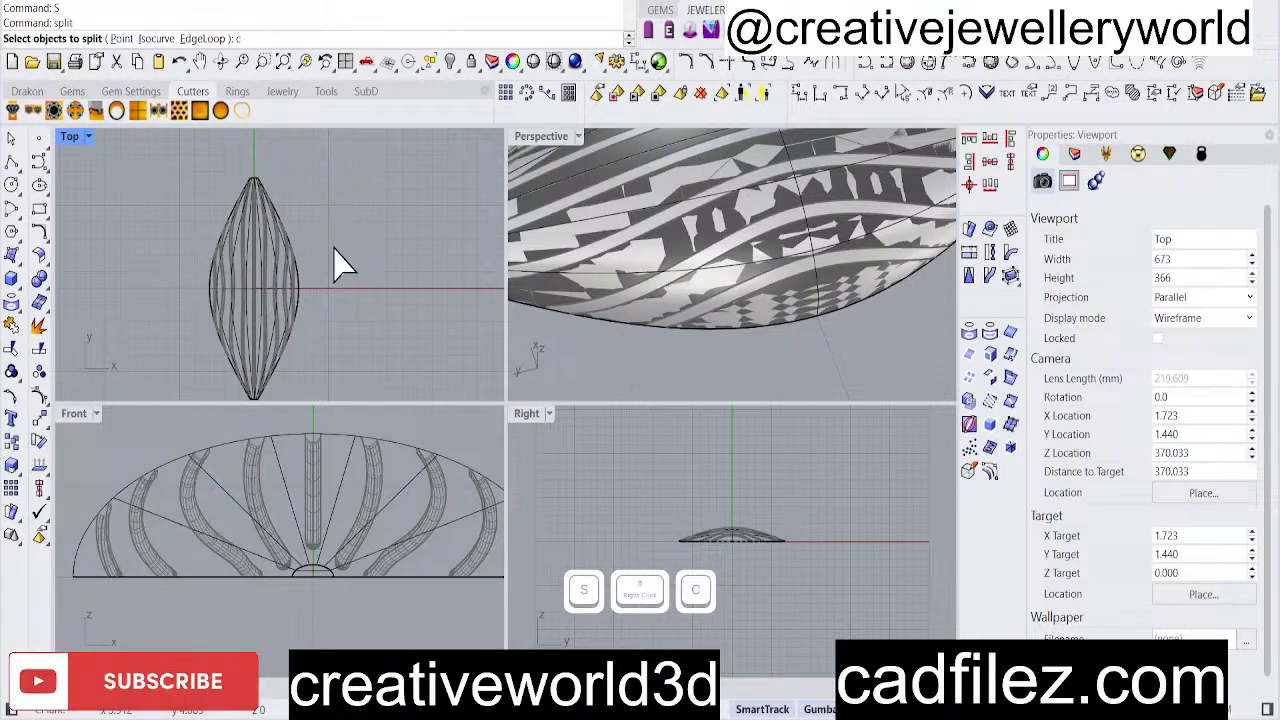
pyautogui.rightClick(340, 265)
# Select the two edge curves and pipe them as round-capped surfaces with a diameter of 0.3.
pyautogui.press('s')
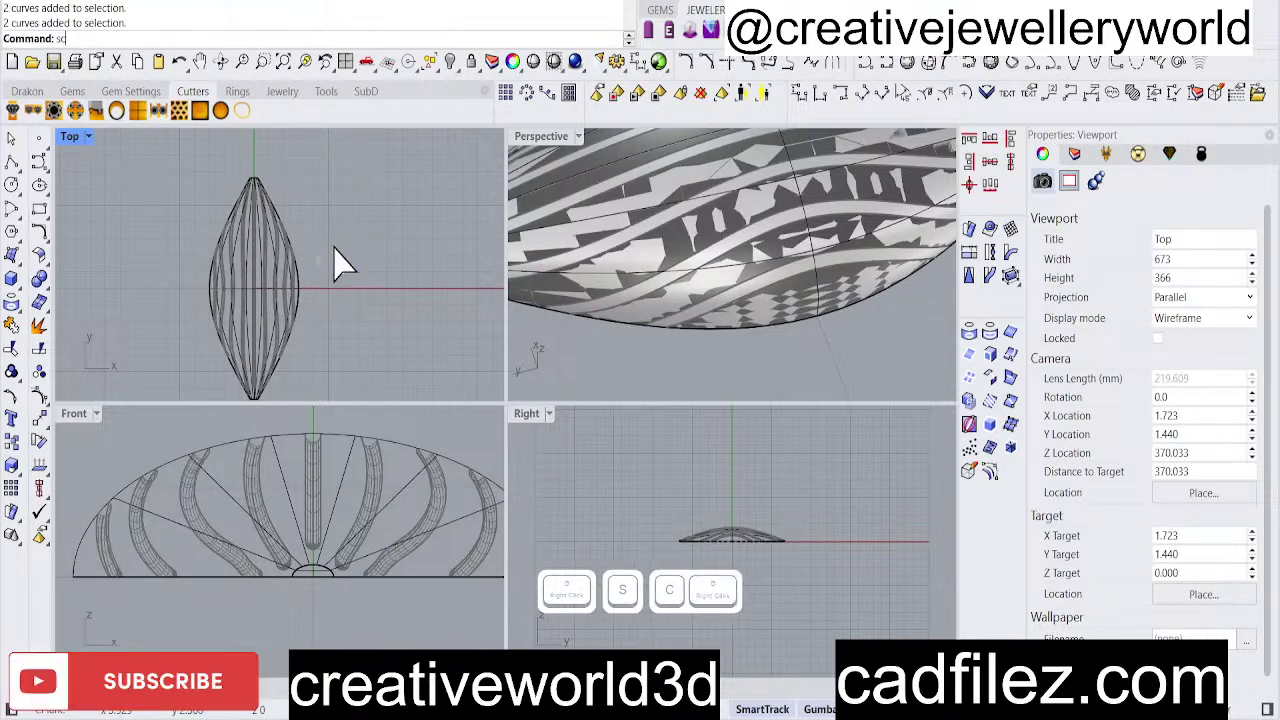
pyautogui.rightClick(340, 265)
pyautogui.write('Pipe')
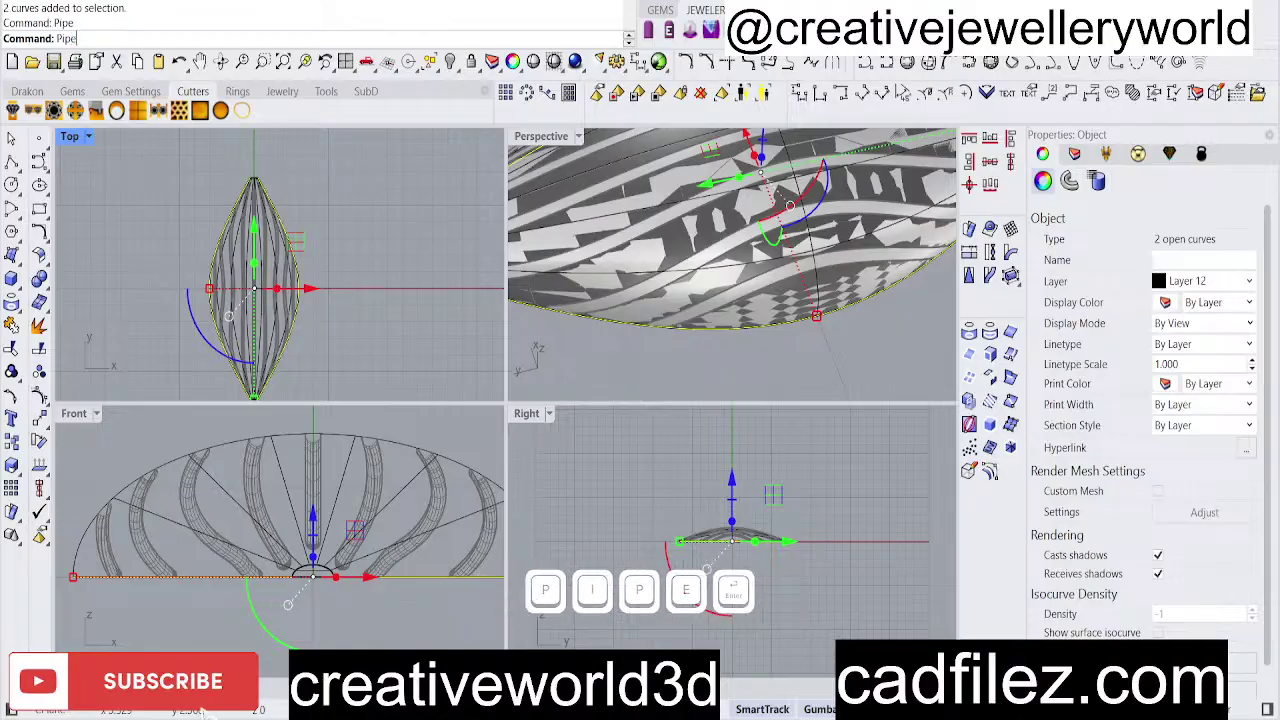
pyautogui.press('Return')
pyautogui.write('0.')
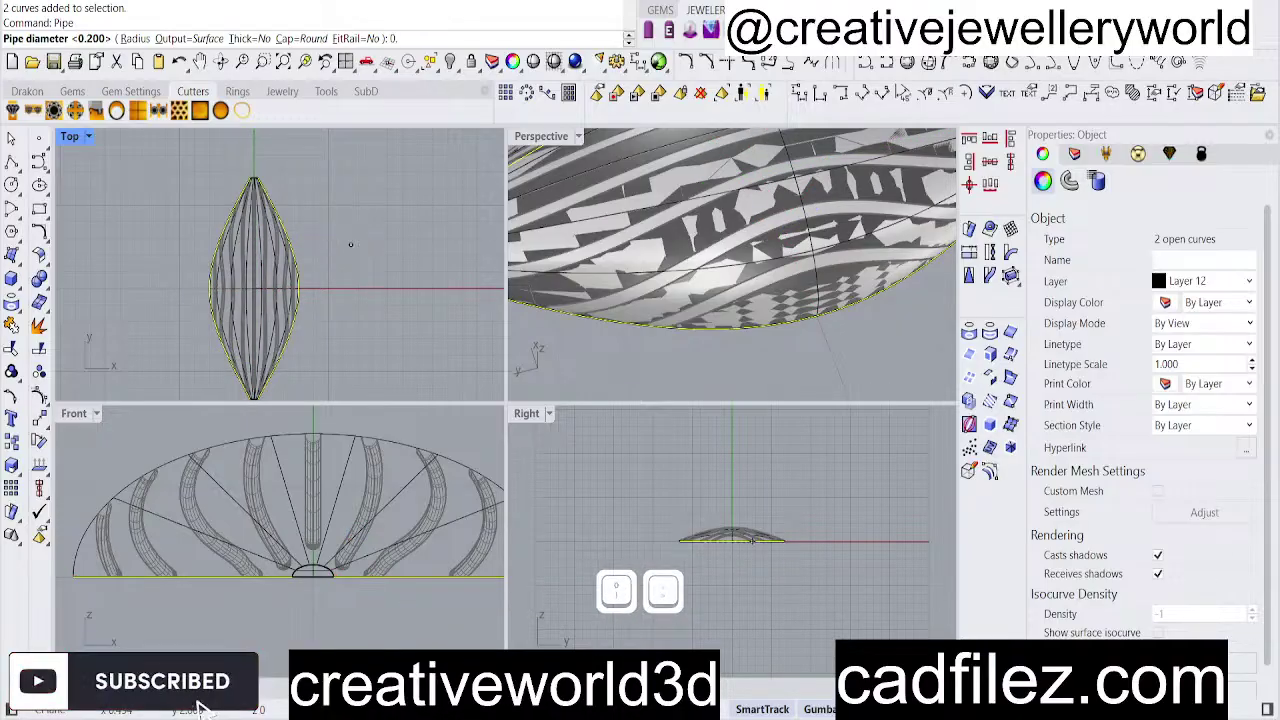
pyautogui.write('3')
pyautogui.press('Return')
pyautogui.press('Return')
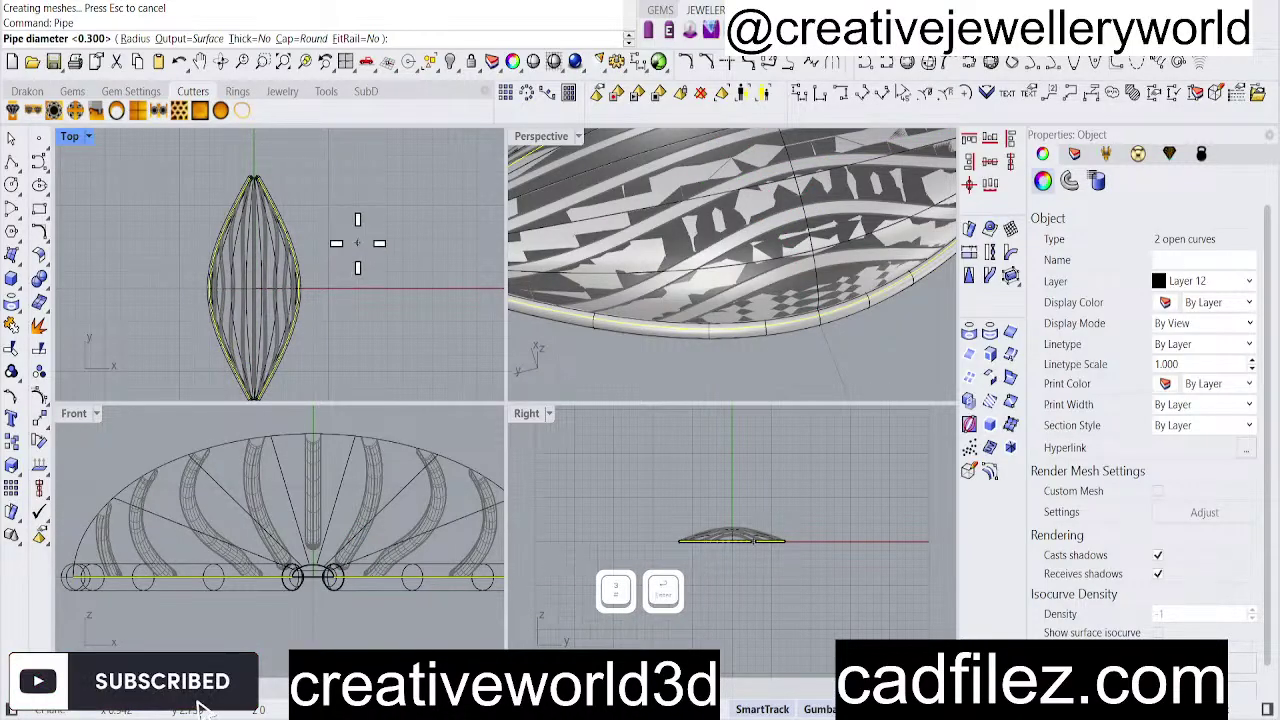
pyautogui.click(400, 300)
pyautogui.scroll(-3, 714, 329)
pyautogui.moveTo(714, 329); pyautogui.dragTo(722, 236, button='right')
pyautogui.scroll(4, 722, 236)
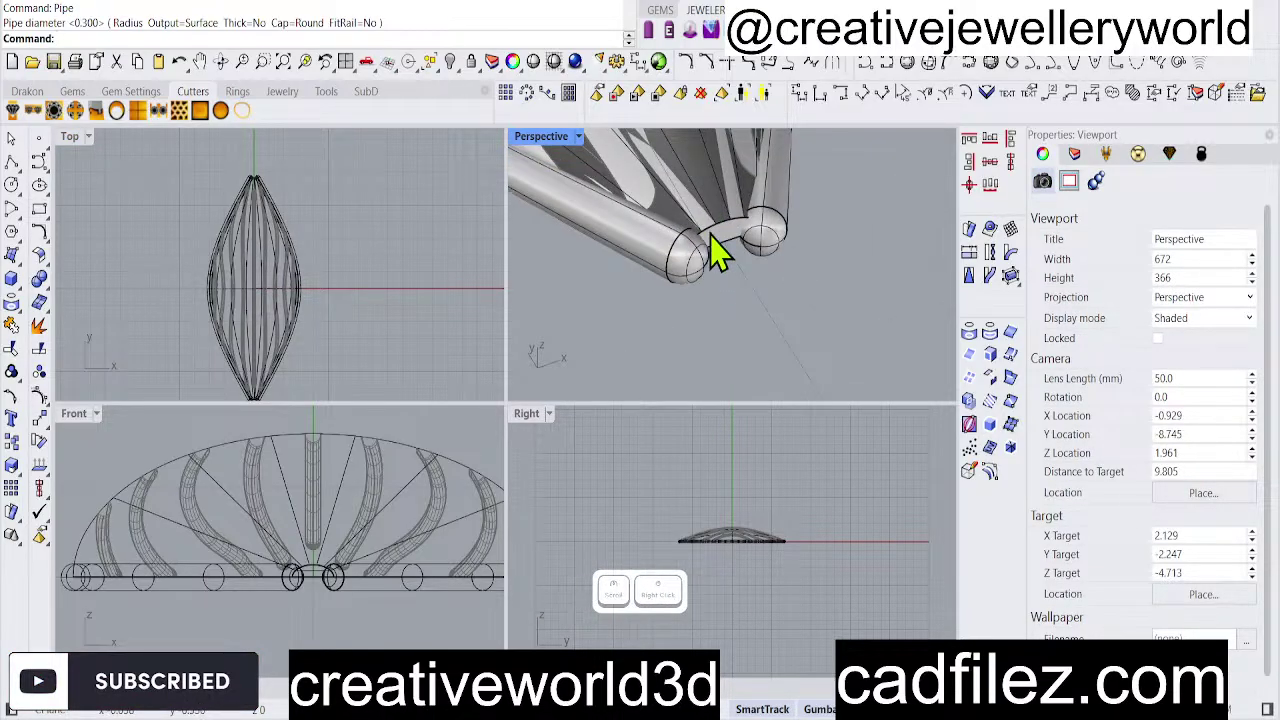
pyautogui.scroll(-3, 700, 255)
pyautogui.moveTo(709, 271); pyautogui.dragTo(716, 306, button='right')
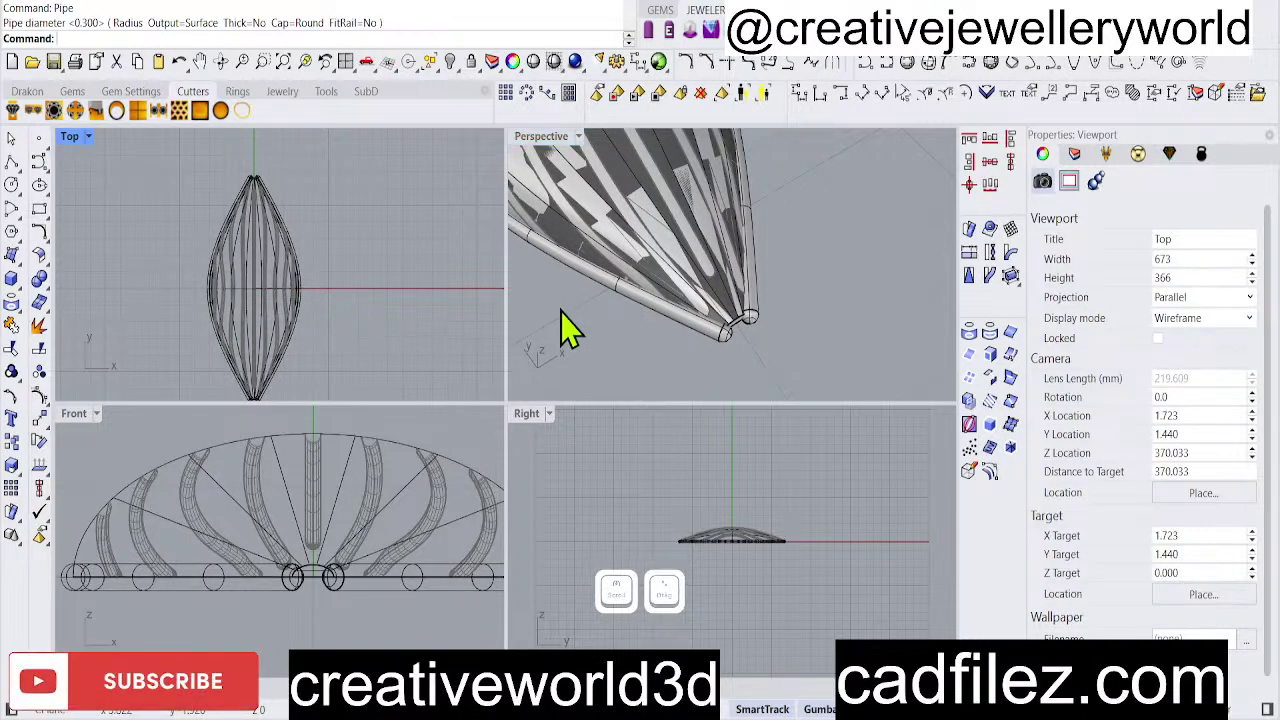
pyautogui.click(634, 194)
pyautogui.write('s')
pyautogui.rightClick(571, 165)
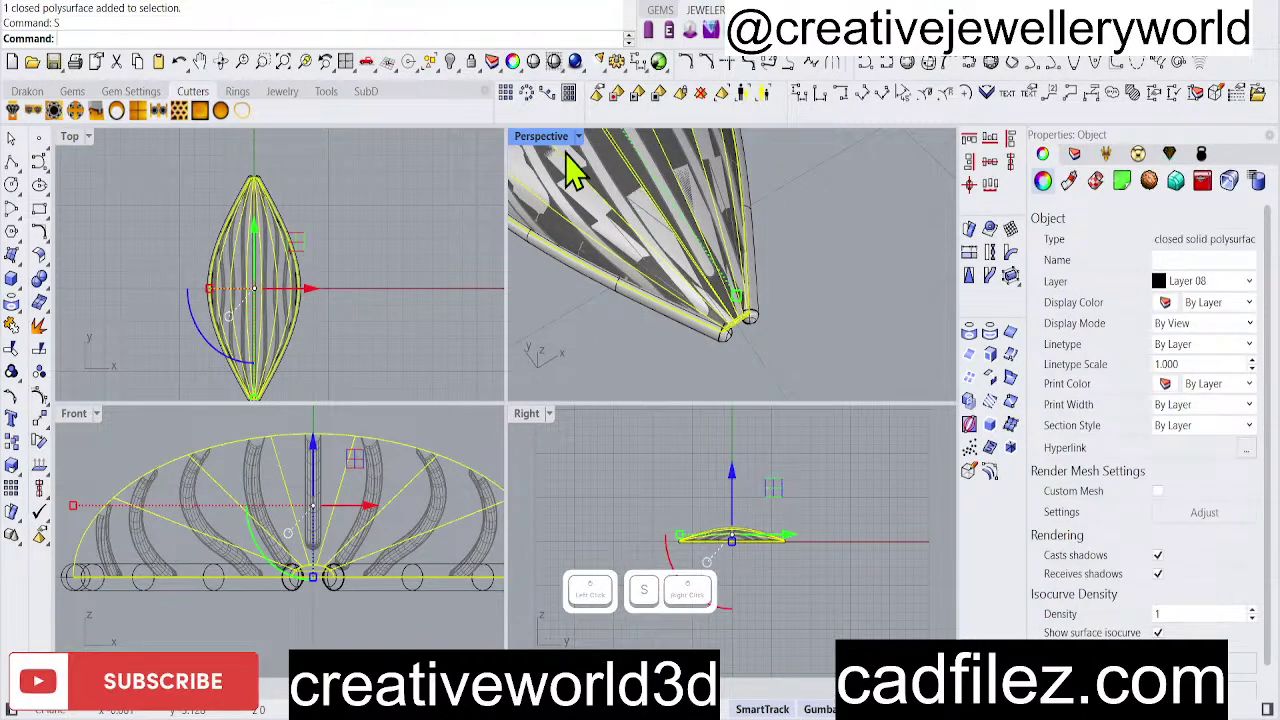
pyautogui.press('Escape')
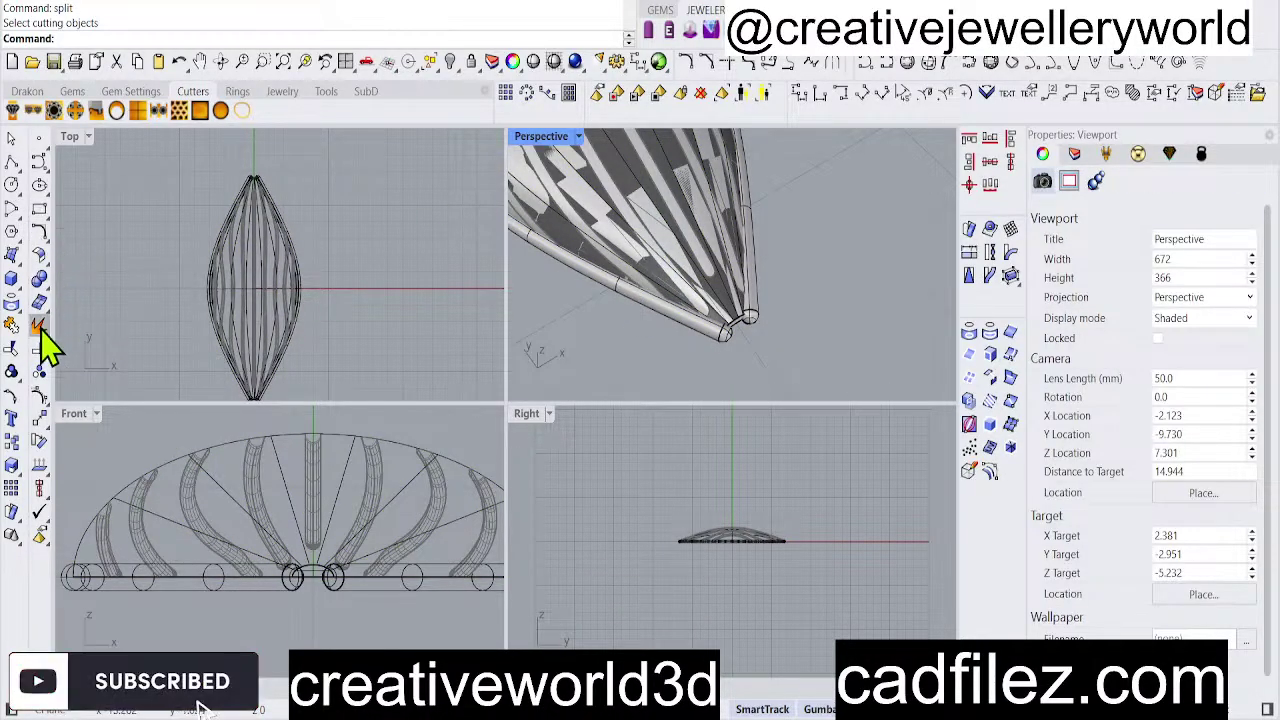
# Extract a copy of the curved top surface from the plain domed solid.
pyautogui.rightClick(336, 243)
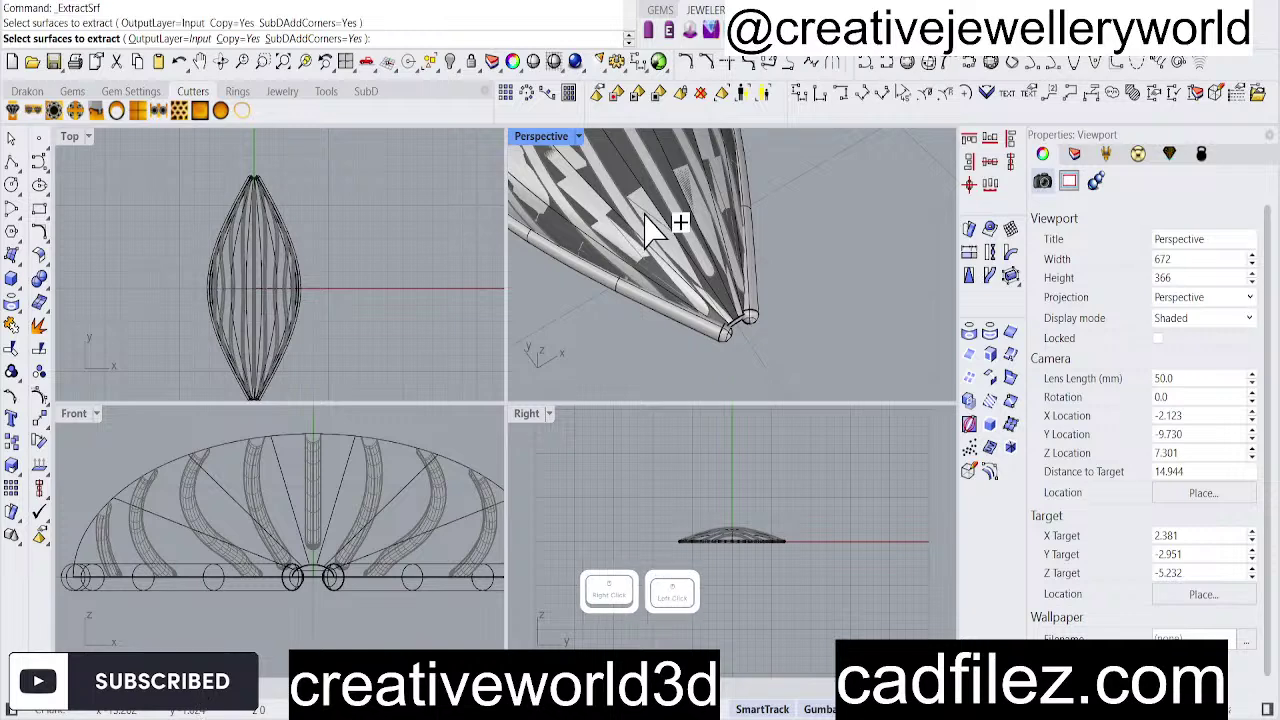
pyautogui.click(650, 228)
pyautogui.rightClick(408, 319)
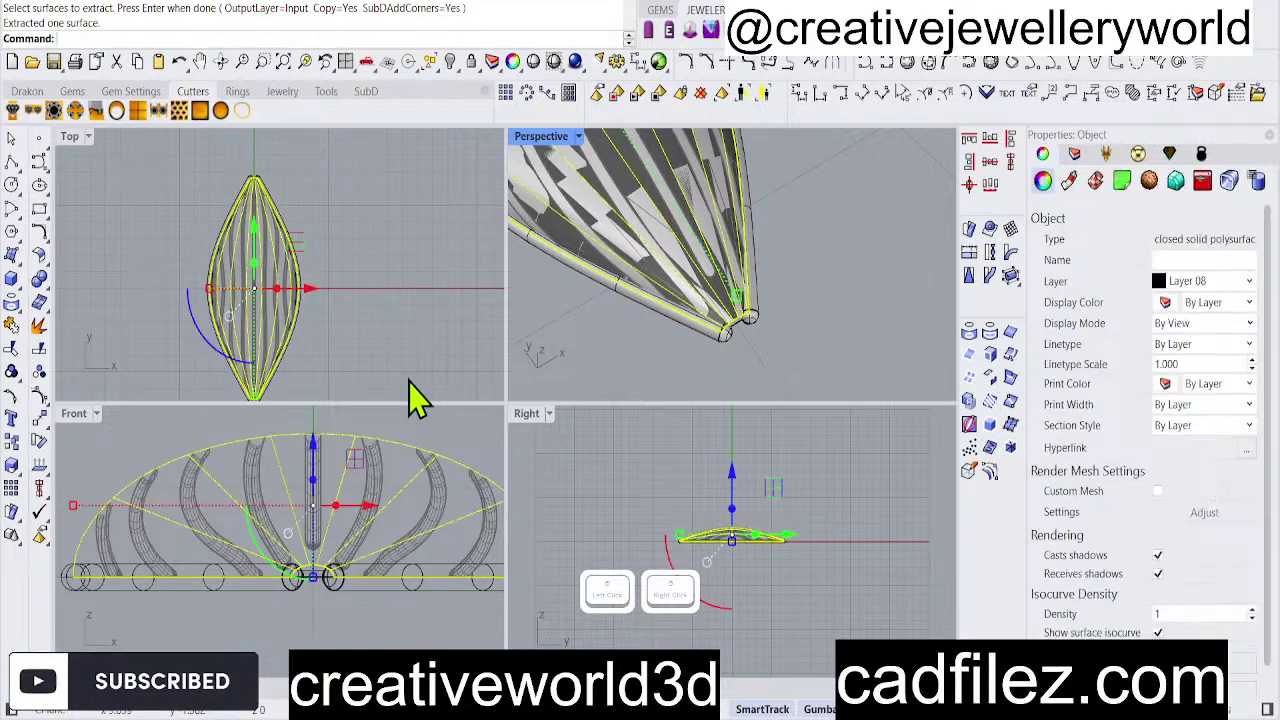
pyautogui.click(361, 627)
# Delete the plain domed solid, keeping the extracted top surface.
pyautogui.scroll(-8, 775, 240)
pyautogui.moveTo(728, 280); pyautogui.dragTo(708, 138, button='right')
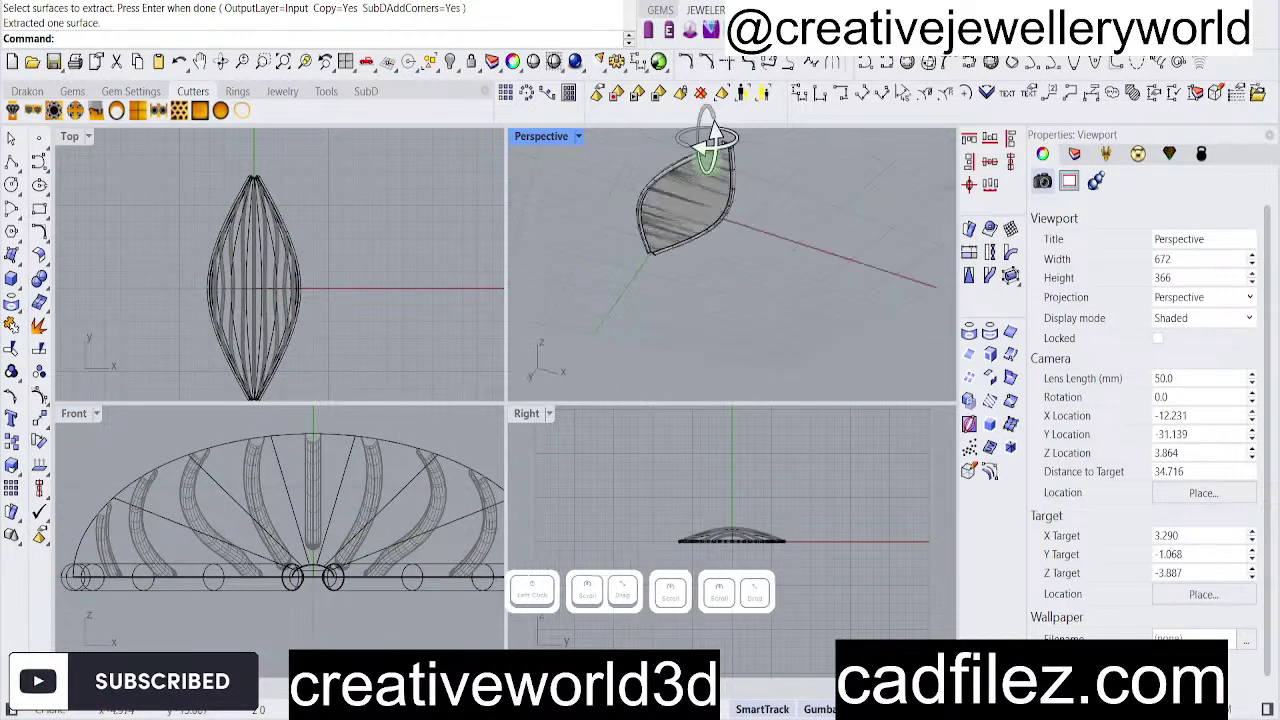
pyautogui.scroll(5, 706, 138)
pyautogui.click(693, 195)
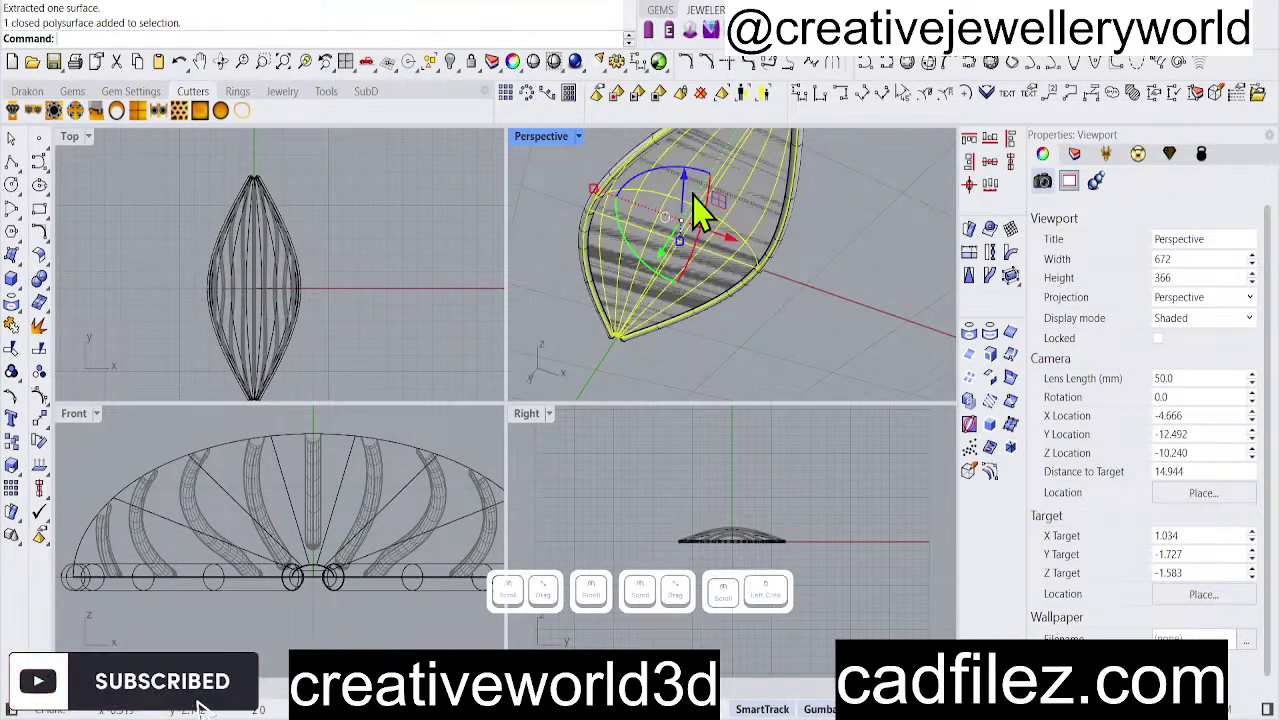
pyautogui.press('Delete')
# Move the extracted top surface straight up by 10 in the Front viewport, clear of the grooved body, and deselect it.
pyautogui.moveTo(706, 314)
pyautogui.mouseDown(button='right')
pyautogui.moveTo(663, 257)
pyautogui.moveTo(714, 309)
pyautogui.mouseUp(button='right')
pyautogui.scroll(4, 705, 330)
pyautogui.click(693, 318)
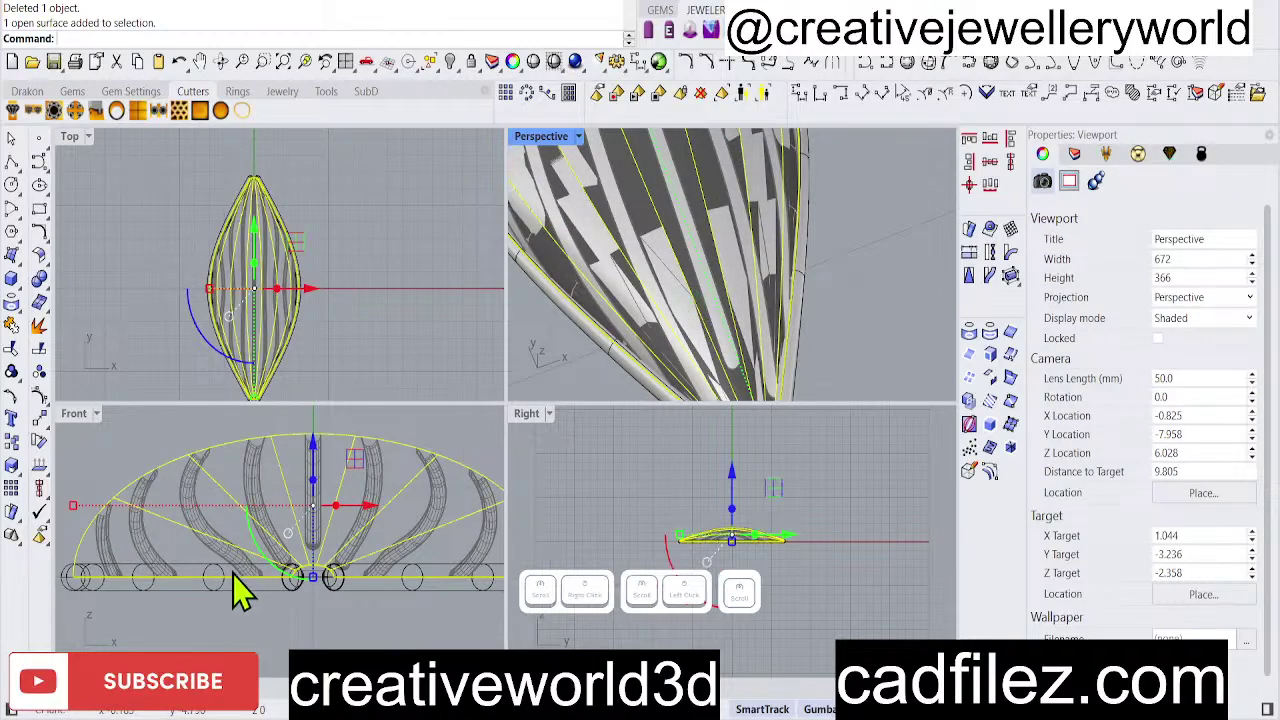
pyautogui.scroll(-2, 240, 567)
pyautogui.moveTo(262, 541); pyautogui.dragTo(251, 624, button='right')
pyautogui.scroll(-2, 262, 549)
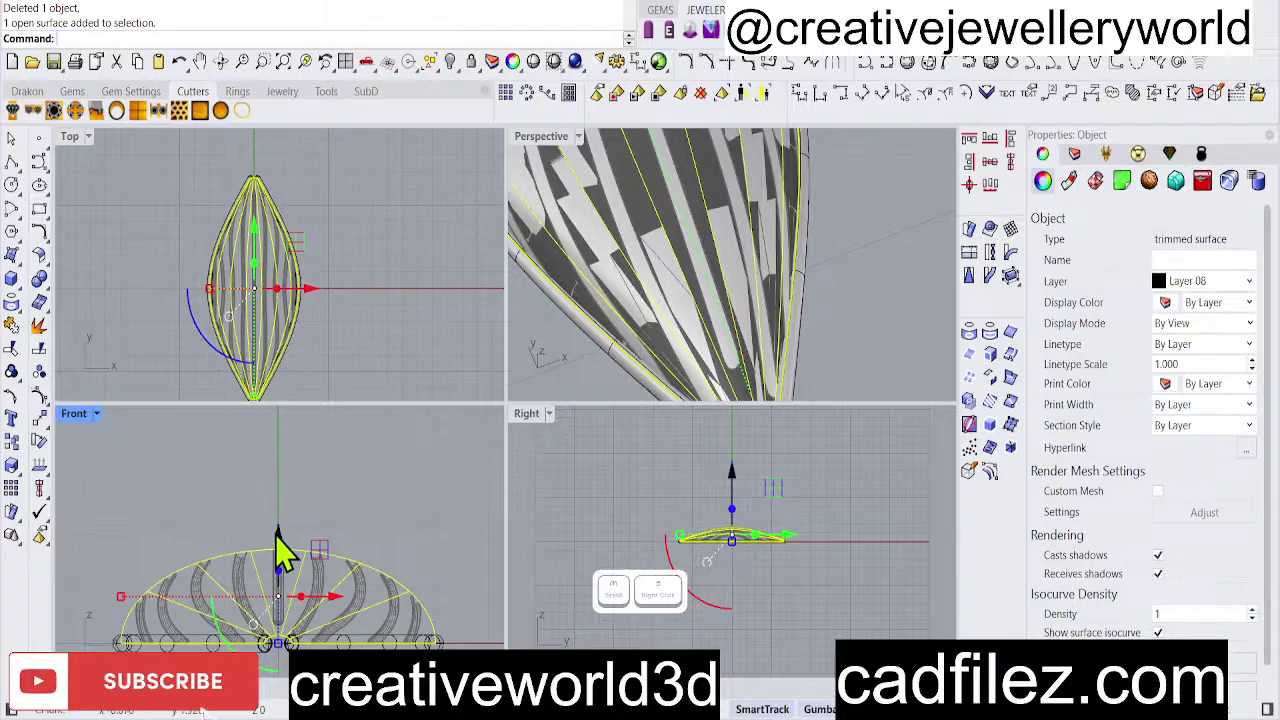
pyautogui.click(277, 534)
pyautogui.write('0')
pyautogui.press('Return')
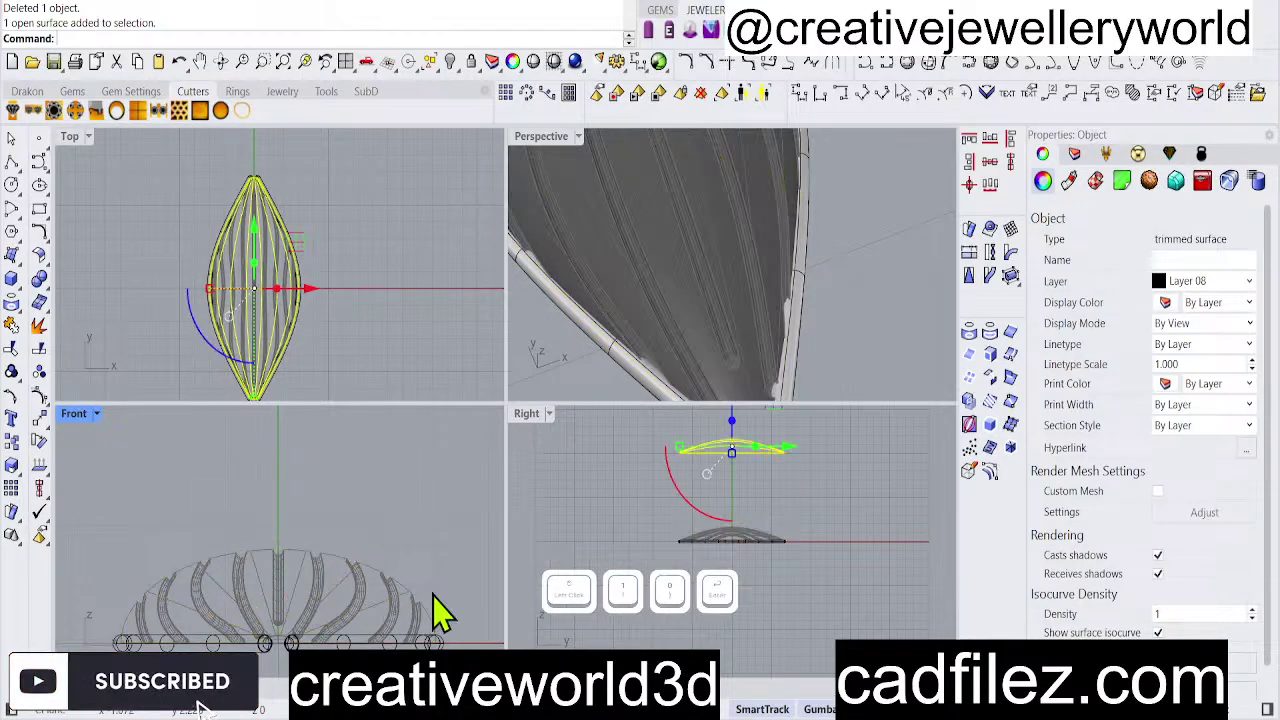
pyautogui.scroll(-8, 702, 333)
pyautogui.moveTo(668, 304); pyautogui.dragTo(740, 302, button='right')
pyautogui.click(740, 302)
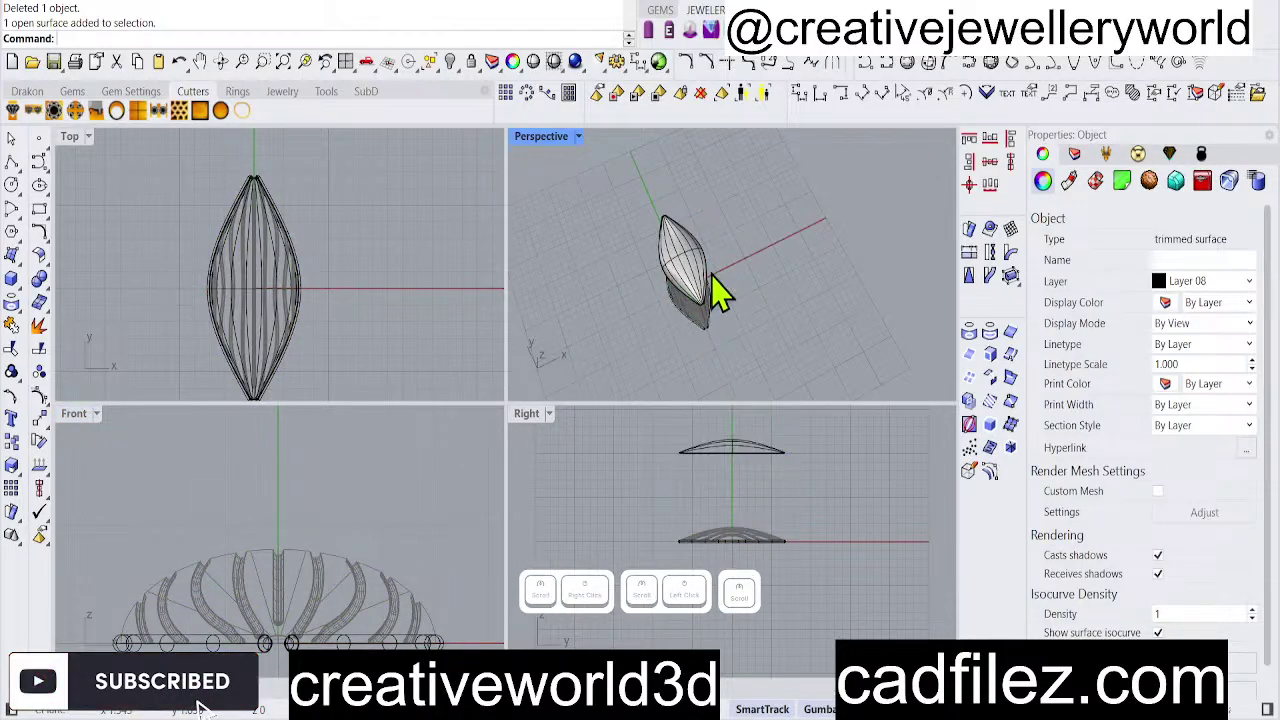
pyautogui.scroll(1, 710, 273)
pyautogui.click(687, 275)
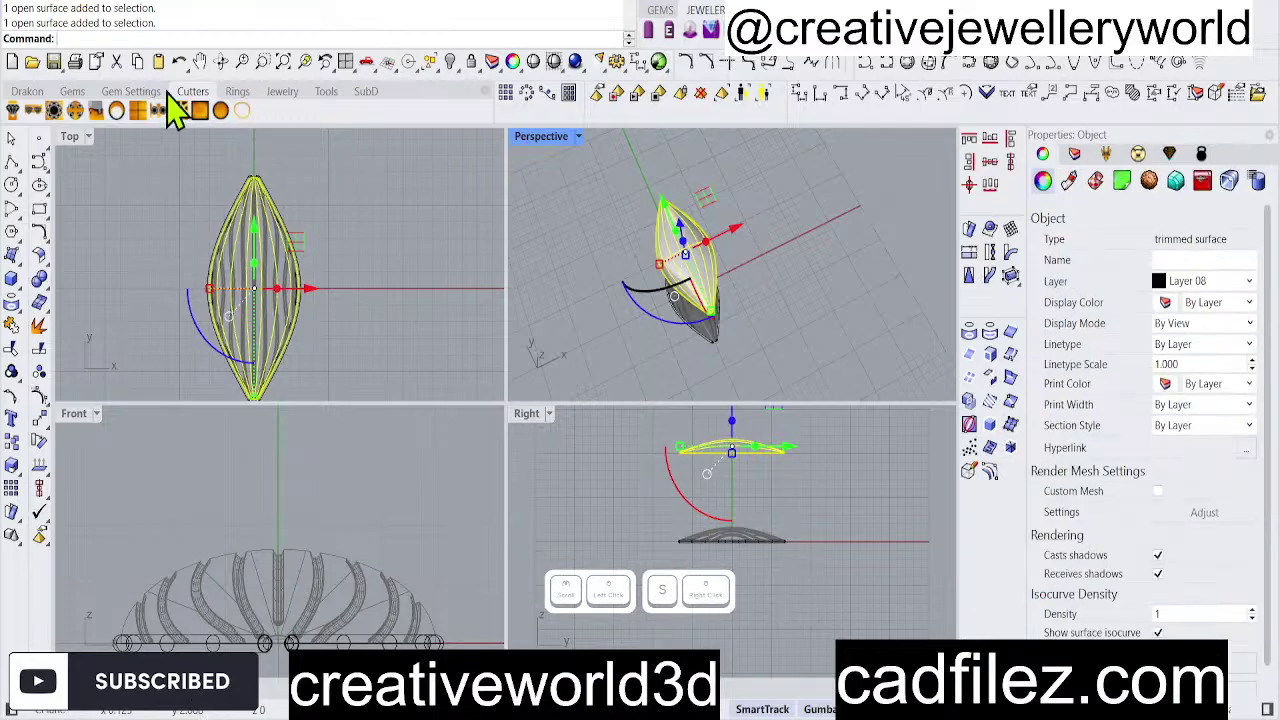
pyautogui.click(99, 61)
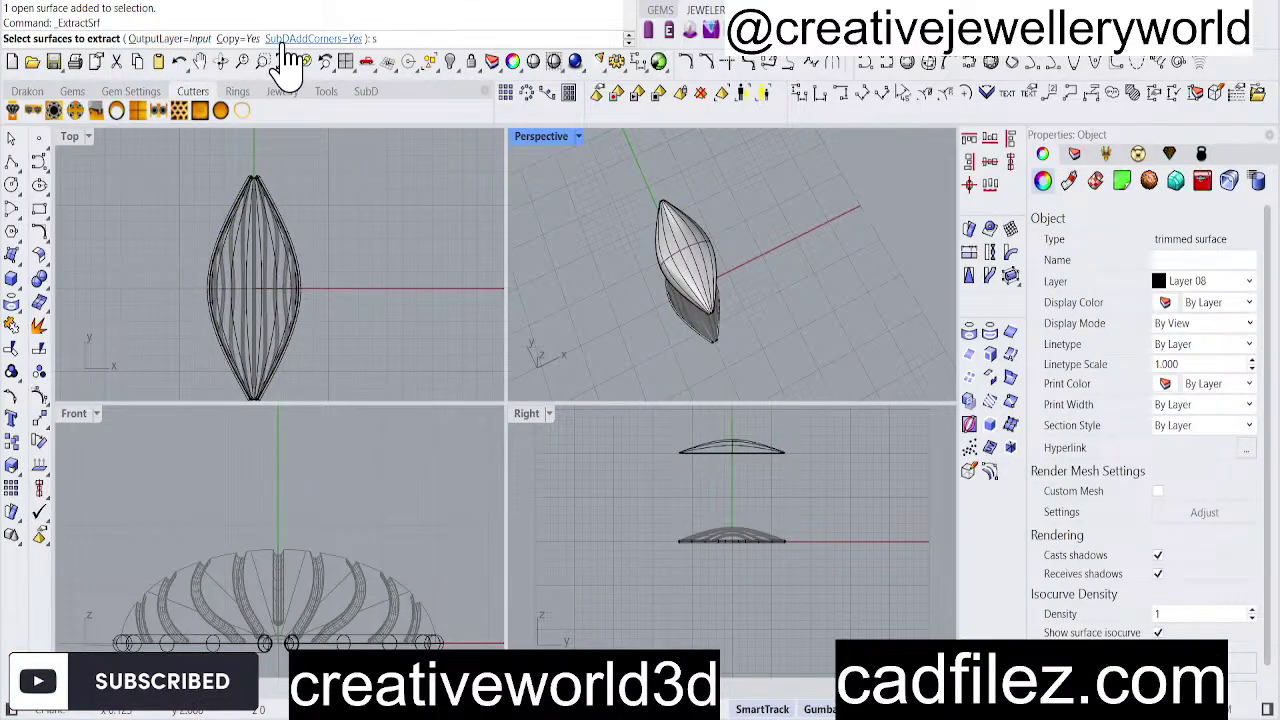
pyautogui.scroll(4, 672, 275)
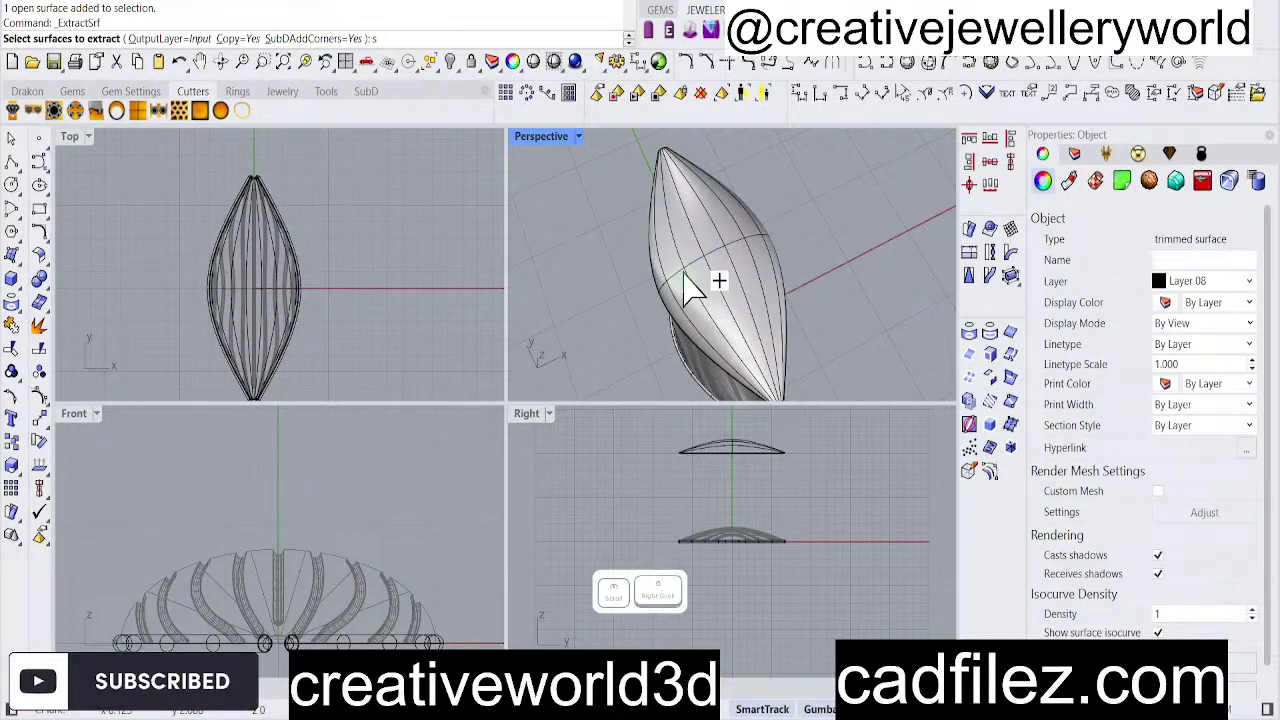
pyautogui.rightClick(690, 290)
pyautogui.press('Escape')
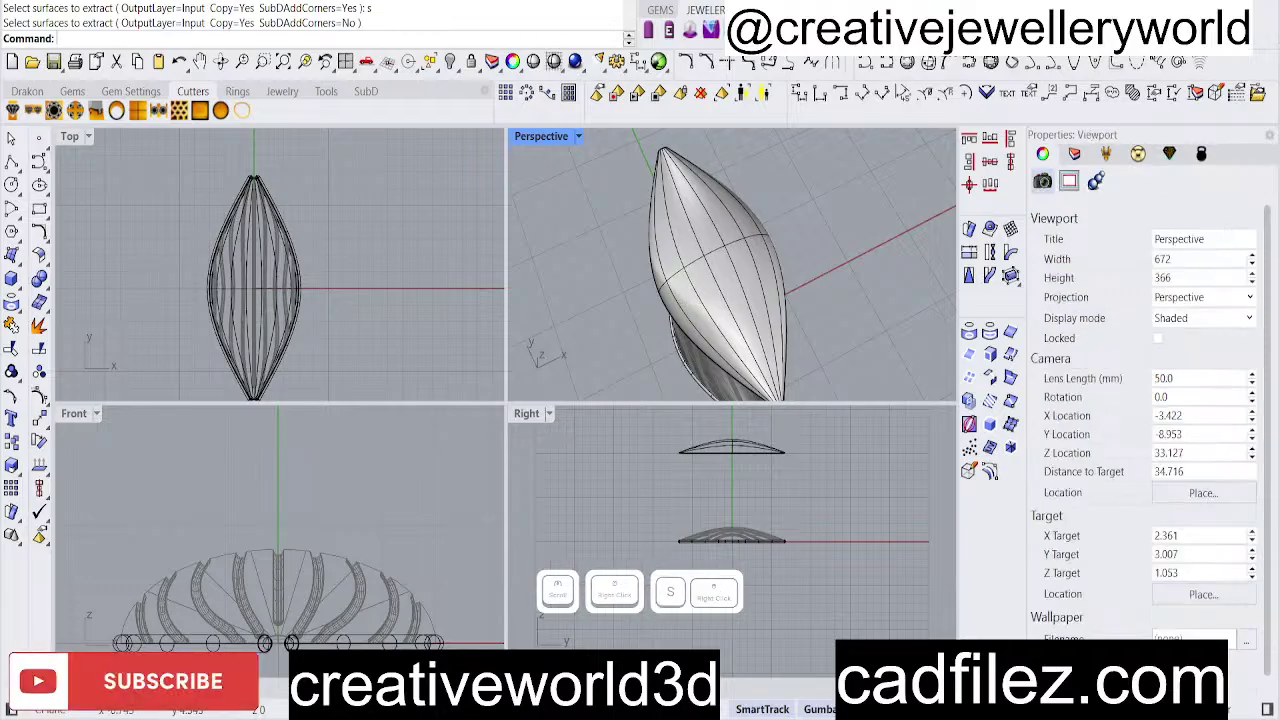
# Split the raised top surface along a V-direction isocurve close to its front tip.
pyautogui.write('split')
pyautogui.press('Return')
pyautogui.click(686, 280)
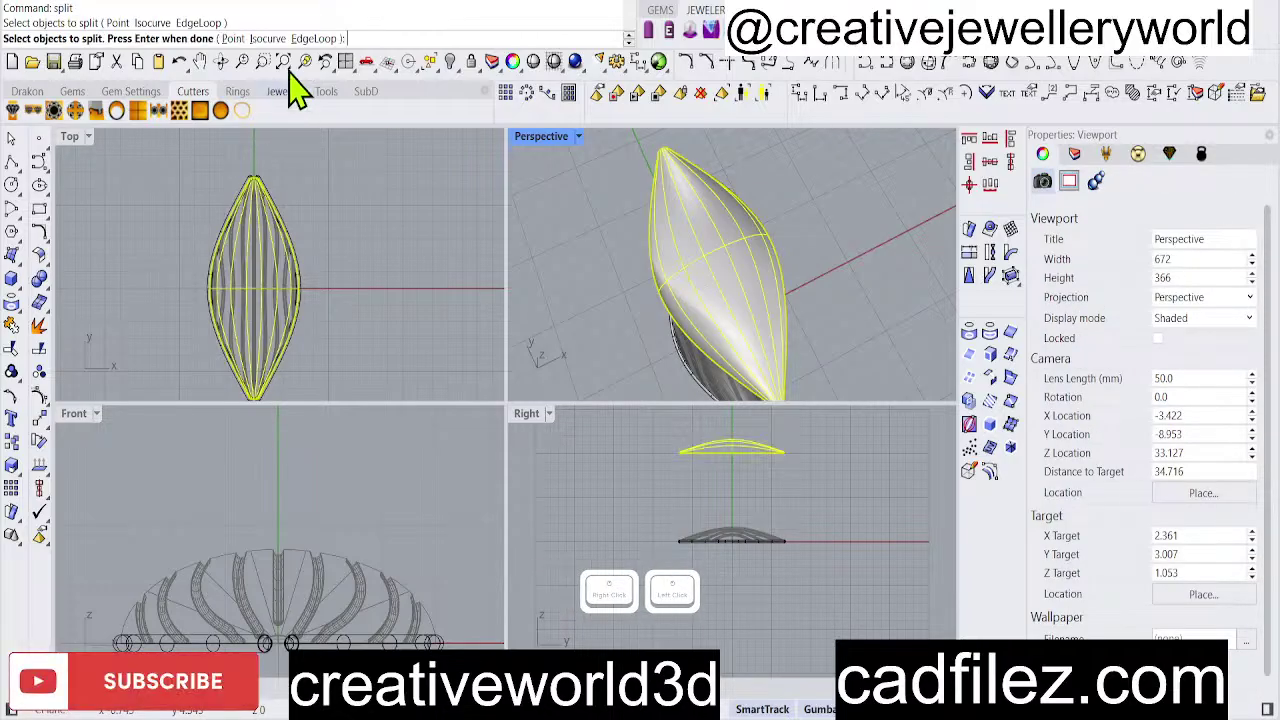
pyautogui.click(270, 39)
pyautogui.scroll(-3, 700, 260)
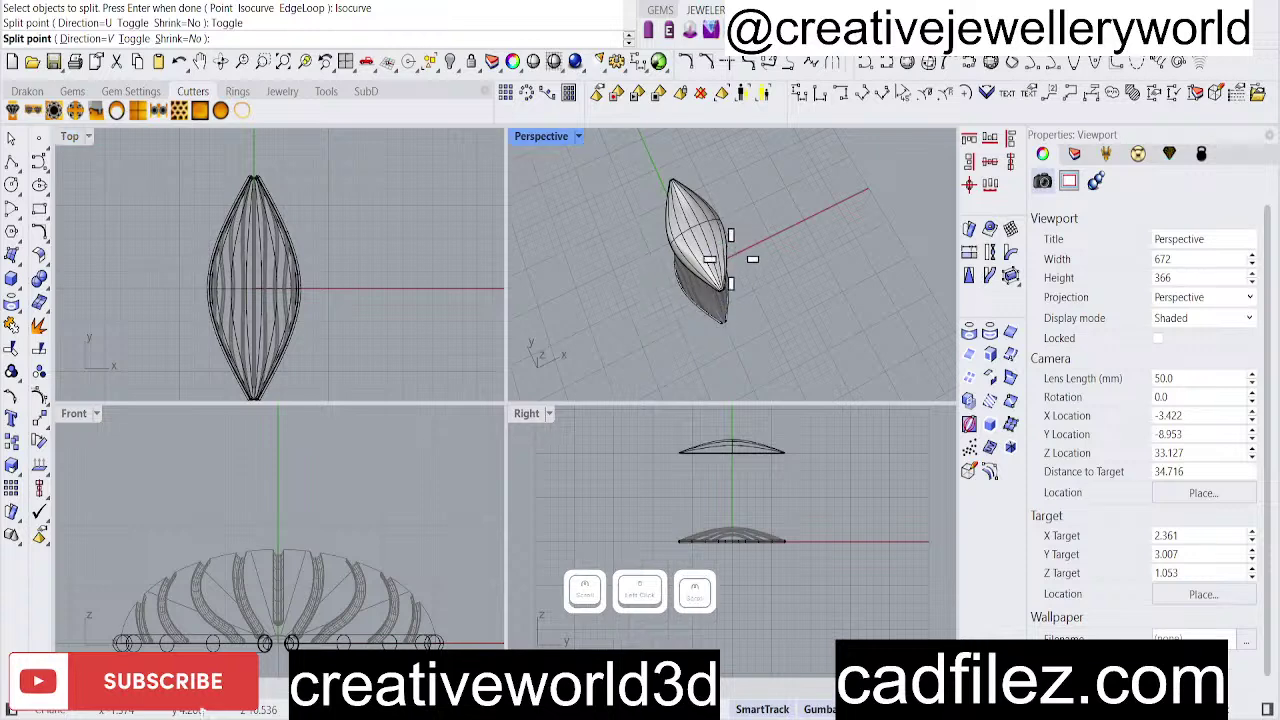
pyautogui.scroll(6, 731, 259)
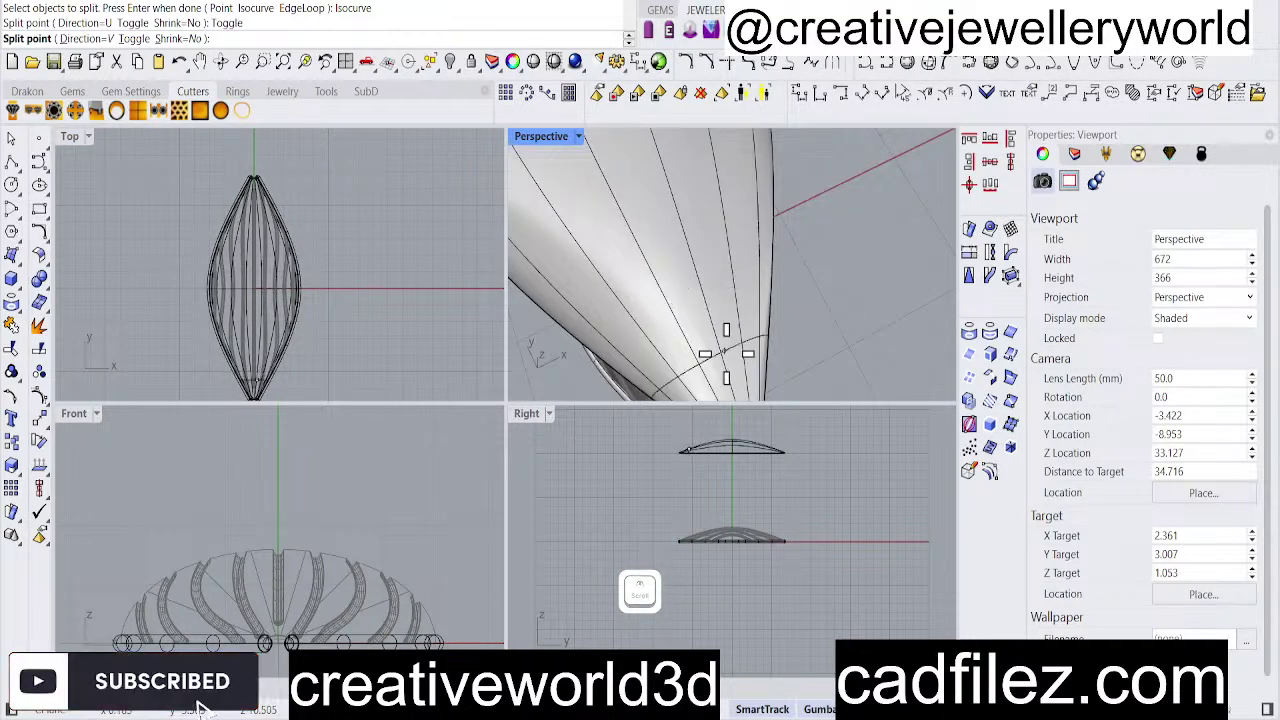
pyautogui.scroll(-3, 726, 354)
pyautogui.scroll(-3, 740, 375)
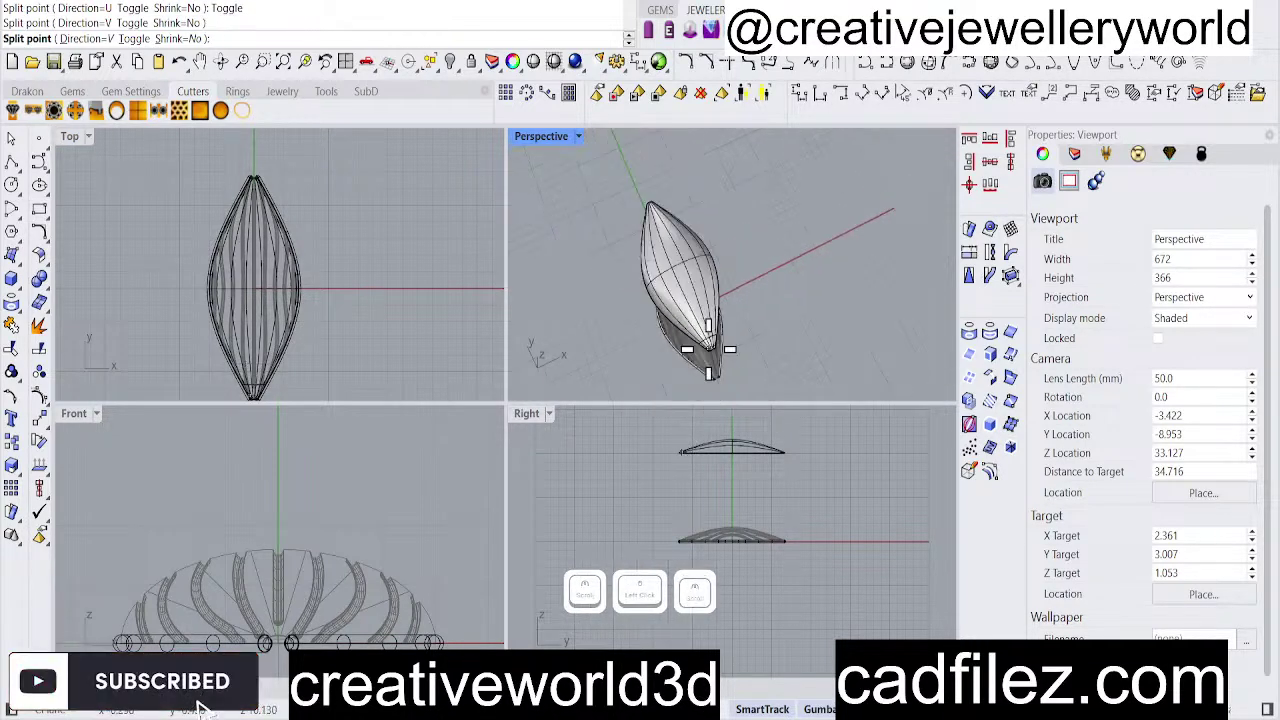
pyautogui.click(706, 340)
pyautogui.rightClick(706, 340)
# Delete the large portion of the split surface and move the small tip piece straight down by 10 in the Front viewport.
pyautogui.click(690, 318)
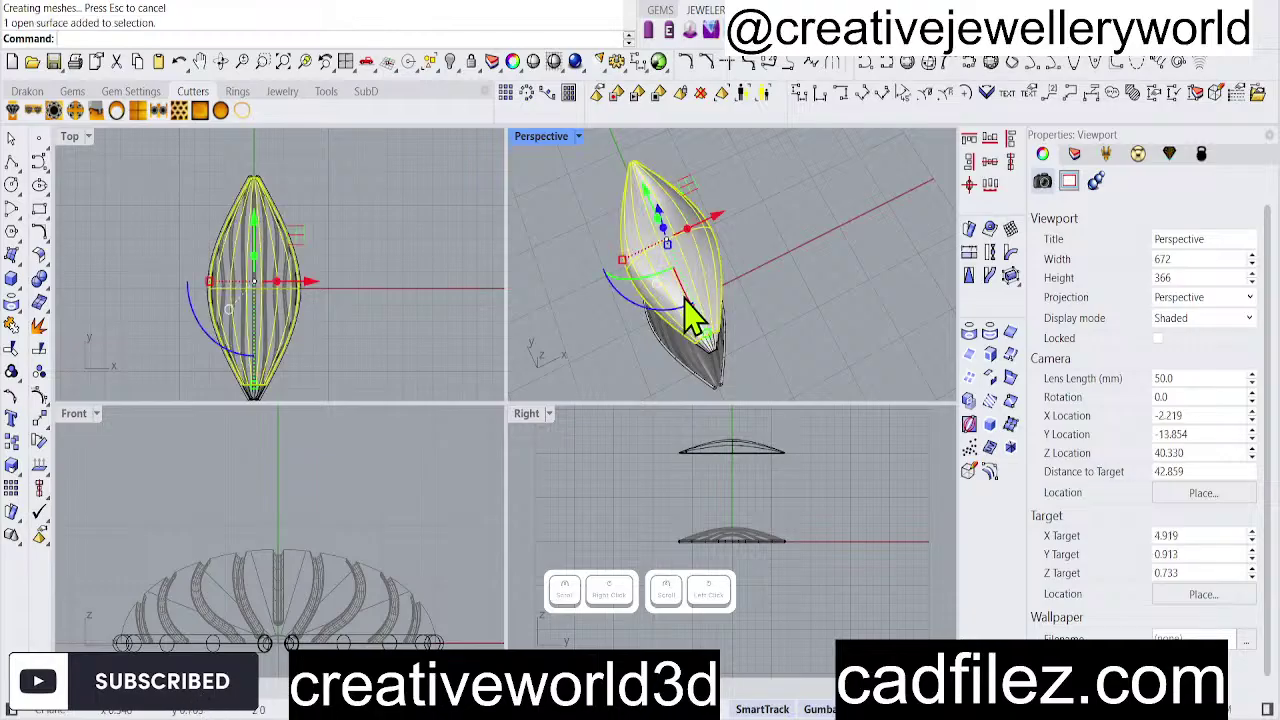
pyautogui.press('Delete')
pyautogui.click(708, 340)
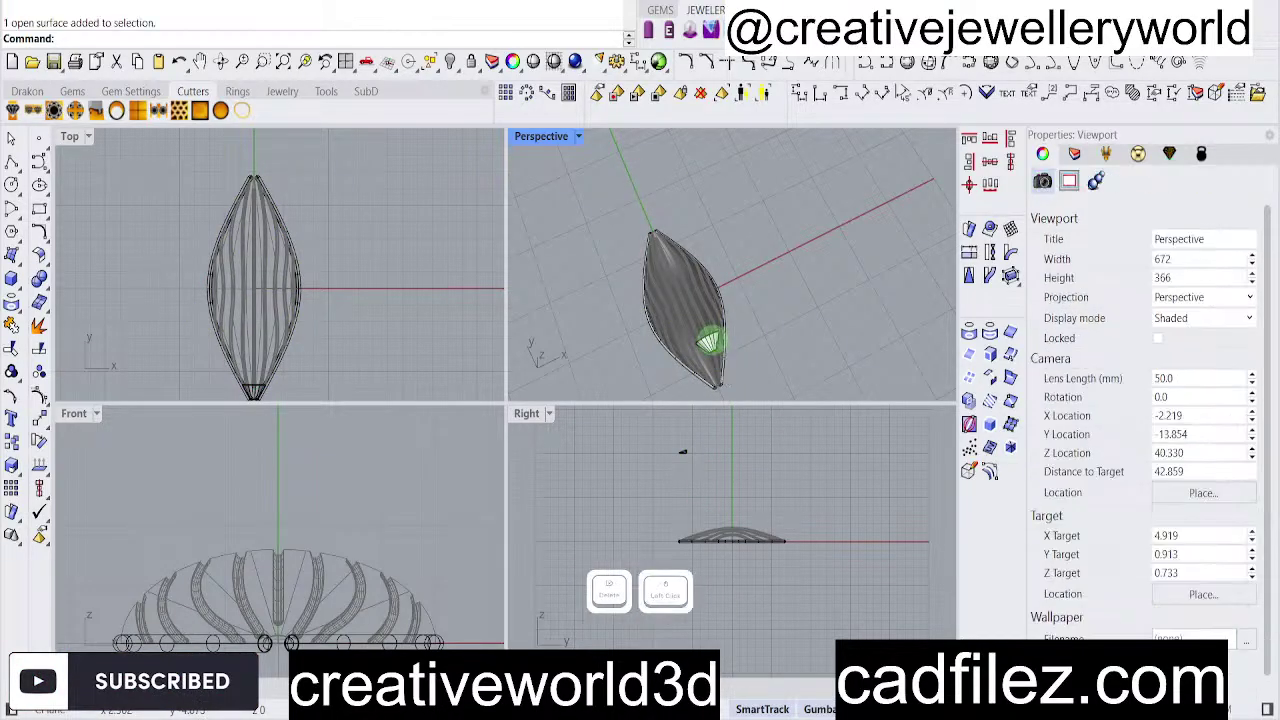
pyautogui.moveTo(278, 525); pyautogui.dragTo(294, 563, button='right')
pyautogui.scroll(-3, 277, 514)
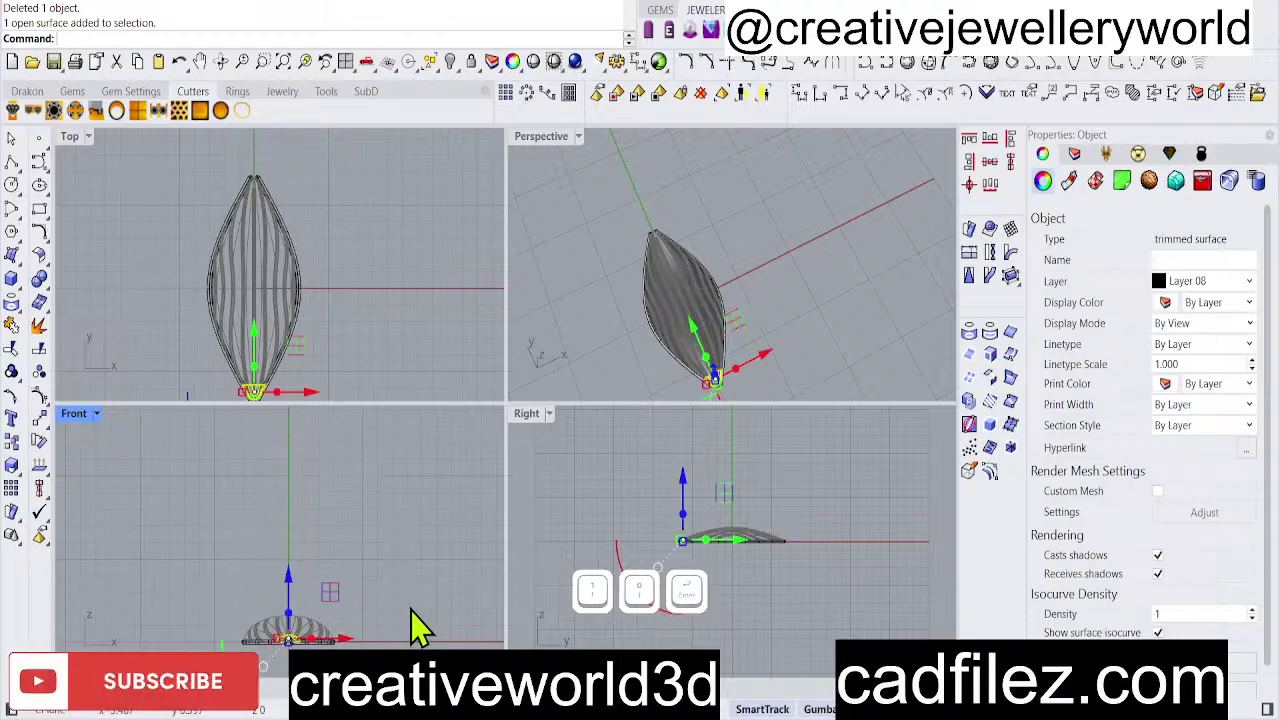
pyautogui.scroll(3, 414, 629)
# Offset the tip piece outward by 0.3 as a solid with round corners to form an end cap.
pyautogui.write('O')
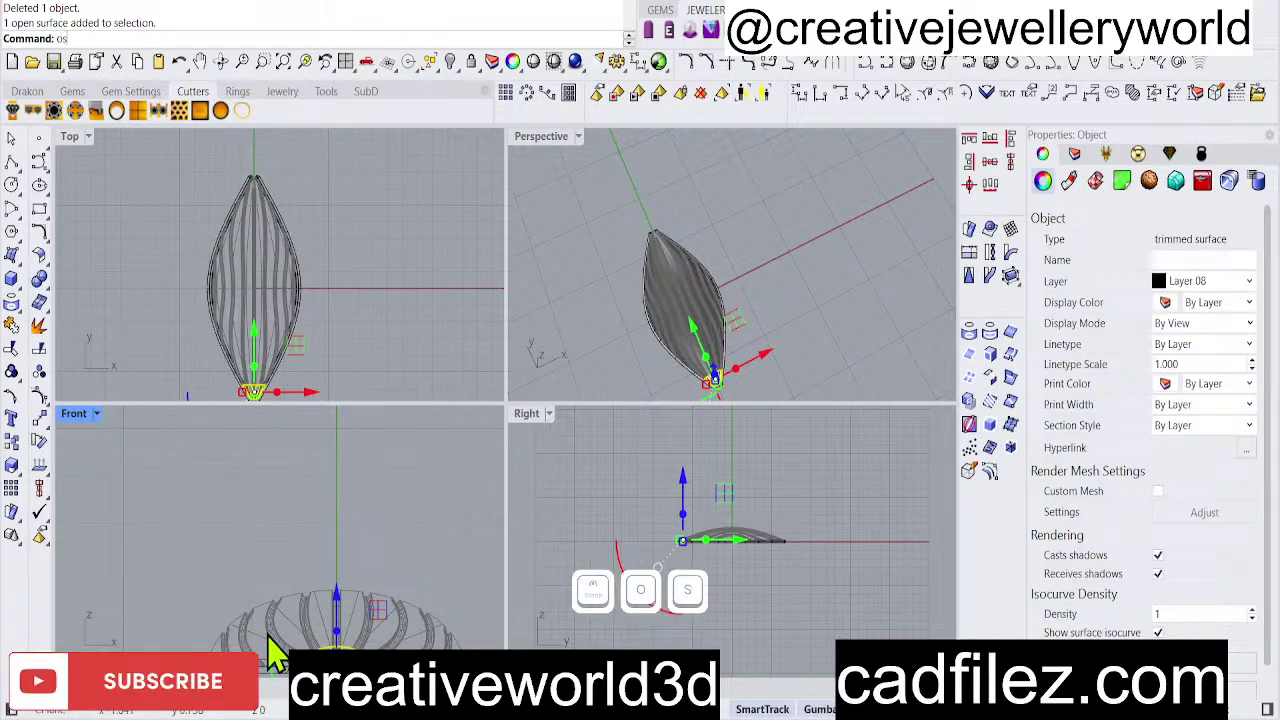
pyautogui.write('s')
pyautogui.press('Return')
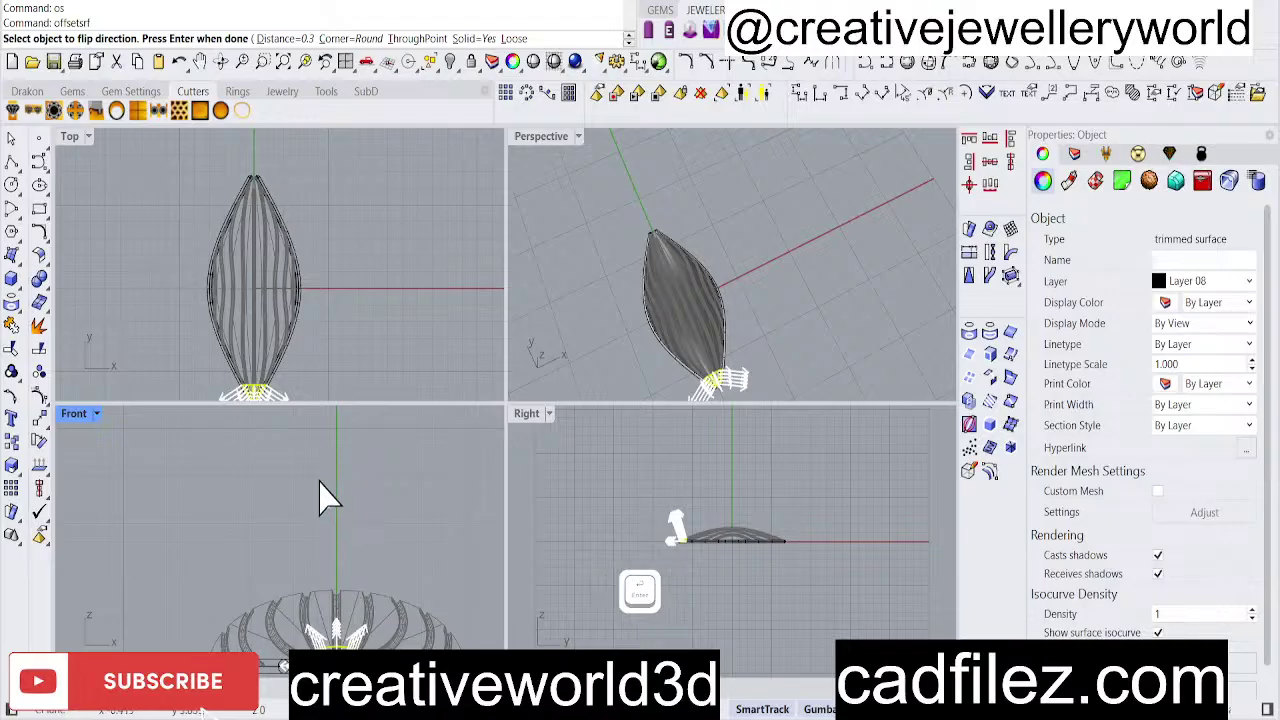
pyautogui.rightClick(274, 492)
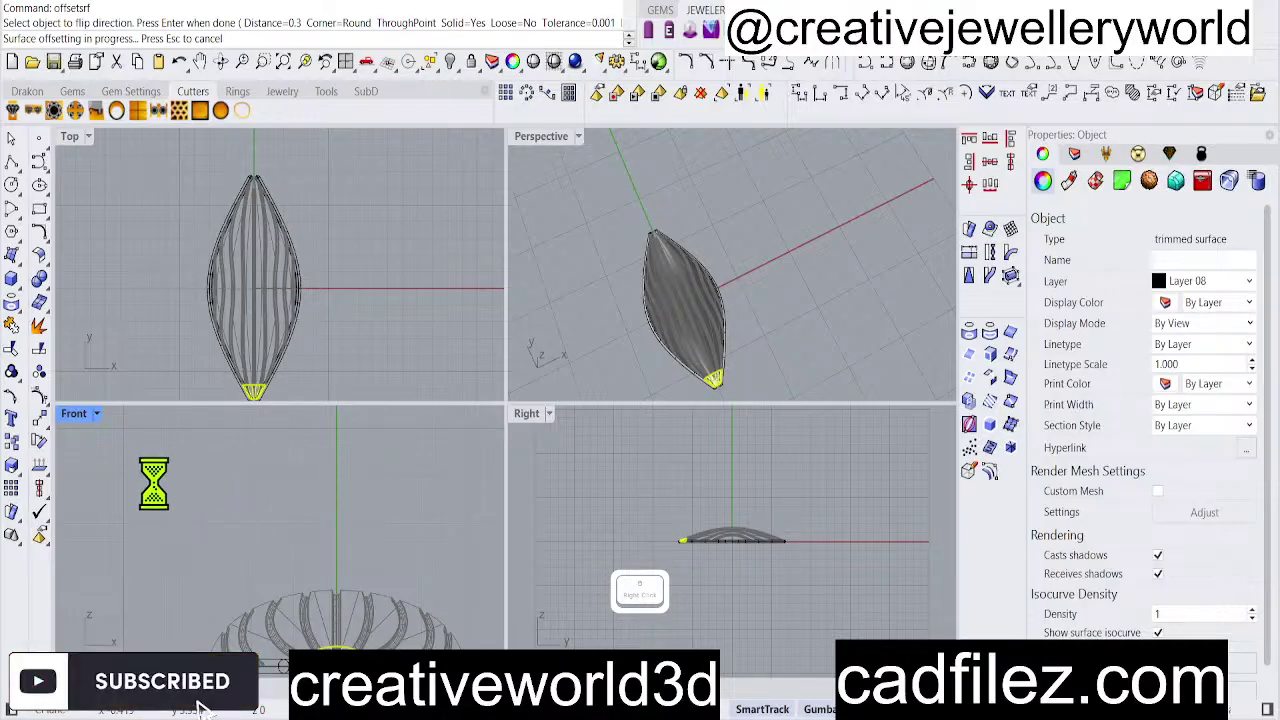
pyautogui.click(388, 458)
pyautogui.scroll(5, 751, 368)
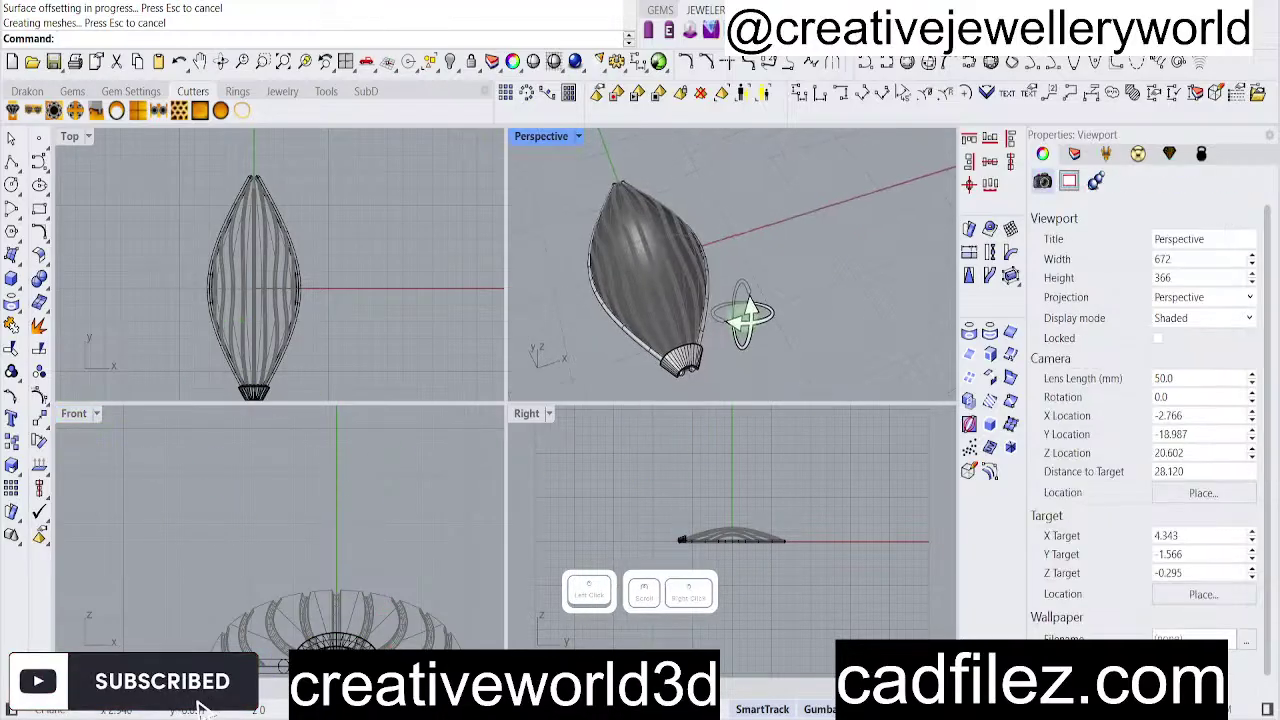
pyautogui.moveTo(751, 309); pyautogui.dragTo(720, 360, button='right')
pyautogui.scroll(2, 749, 277)
pyautogui.moveTo(749, 277); pyautogui.dragTo(666, 343, button='right')
pyautogui.scroll(-2, 700, 326)
pyautogui.scroll(-2, 665, 358)
pyautogui.scroll(2, 657, 338)
# Mirror a copy of the end cap across the X axis through the origin in the Top viewport, and deselect it.
pyautogui.click(650, 330)
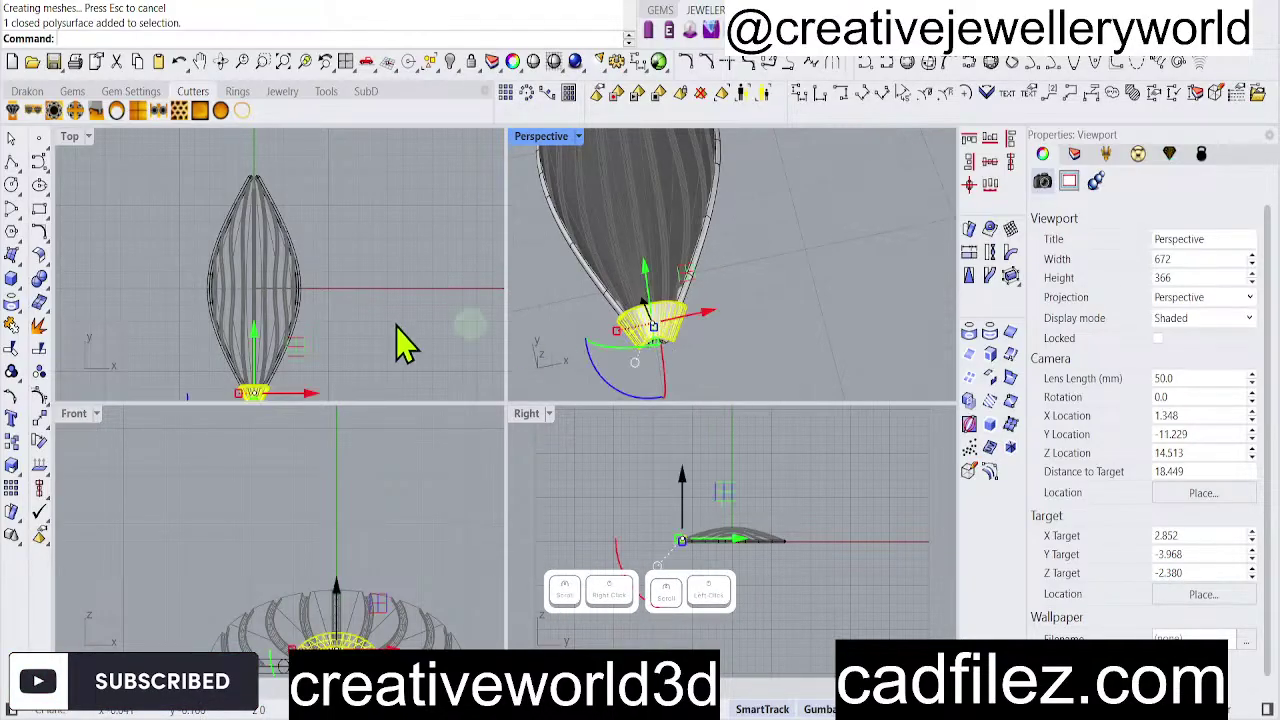
pyautogui.rightClick(371, 343)
pyautogui.write('m')
pyautogui.press('Return')
pyautogui.write('0')
pyautogui.press('Return')
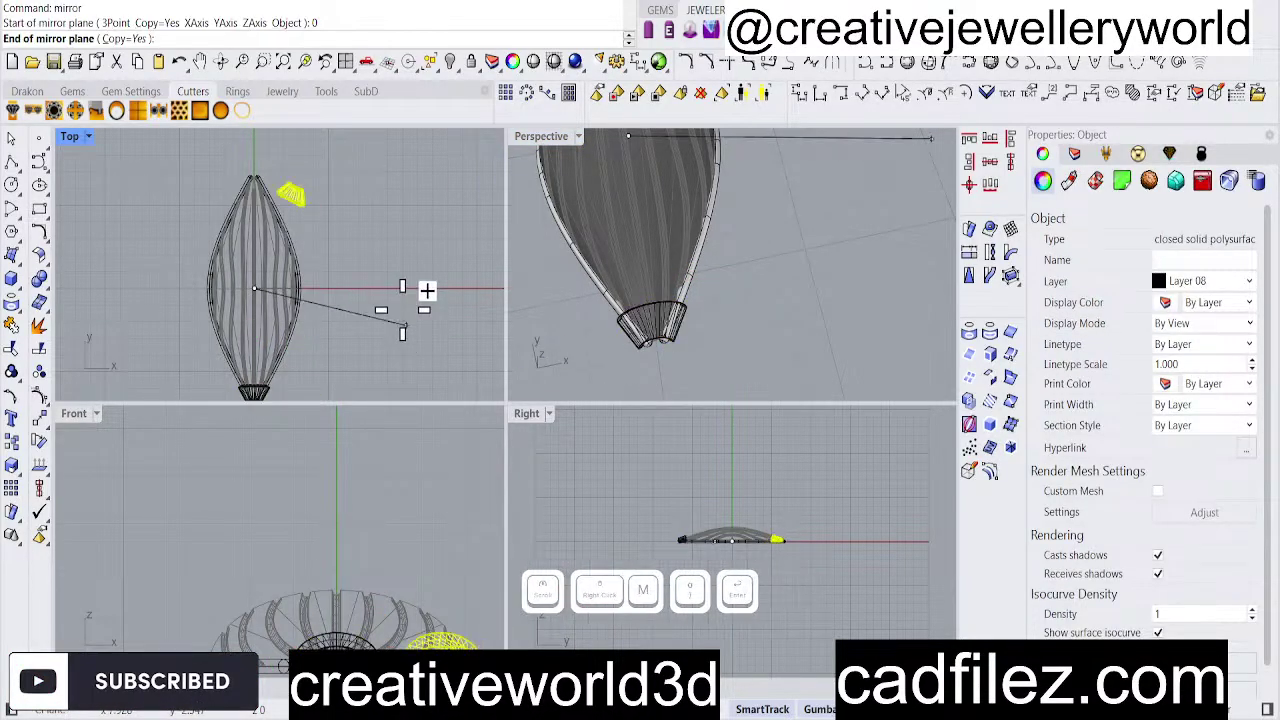
pyautogui.keyDown('shift'); pyautogui.click(540, 316); pyautogui.keyUp('shift')
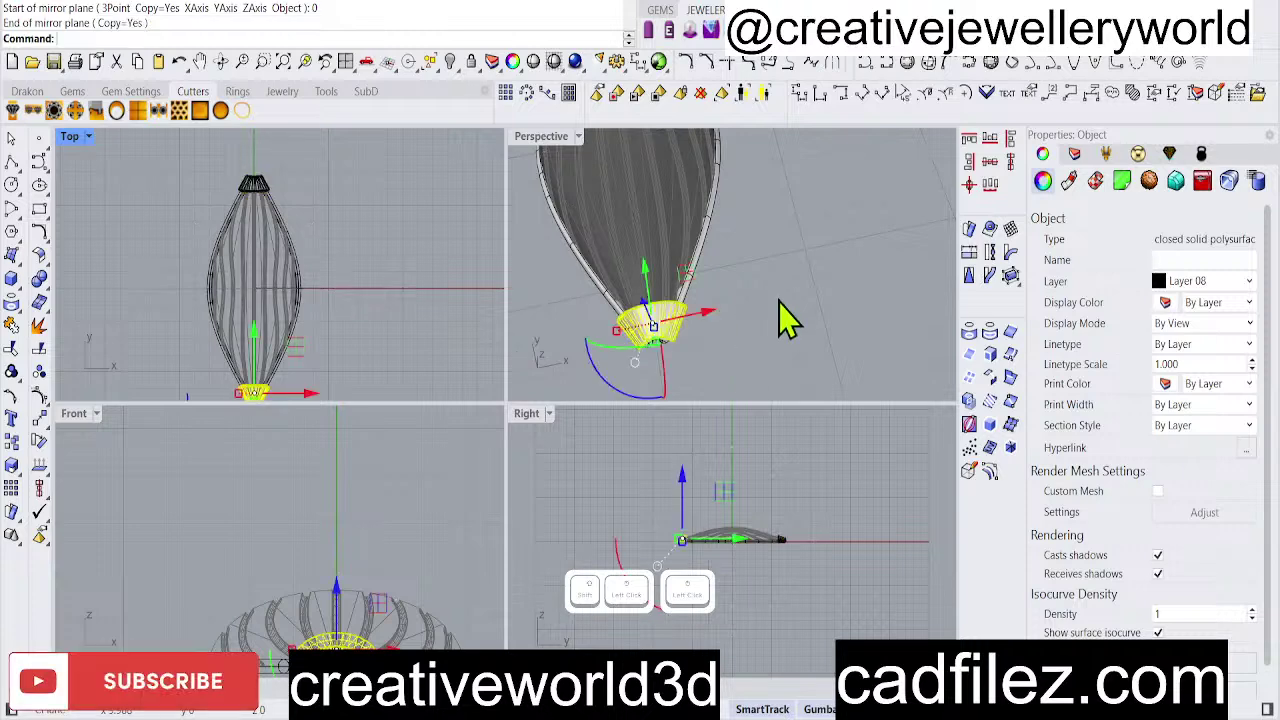
pyautogui.click(794, 320)
# Unlock all locked objects so the grooved body's parts can be worked on together with the end caps.
pyautogui.moveTo(794, 320); pyautogui.dragTo(737, 274, button='right')
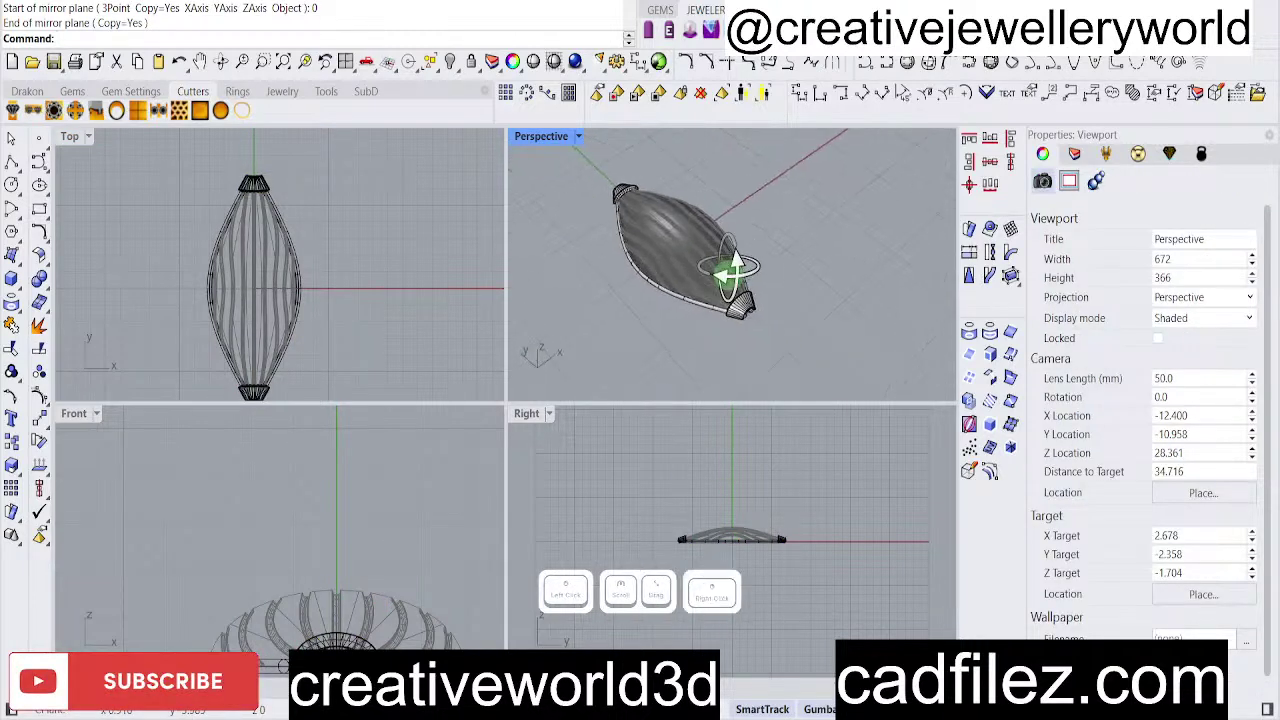
pyautogui.scroll(3, 737, 290)
pyautogui.moveTo(731, 323); pyautogui.dragTo(714, 286, button='right')
pyautogui.rightClick(472, 61)
pyautogui.scroll(2, 712, 325)
pyautogui.scroll(-3, 714, 286)
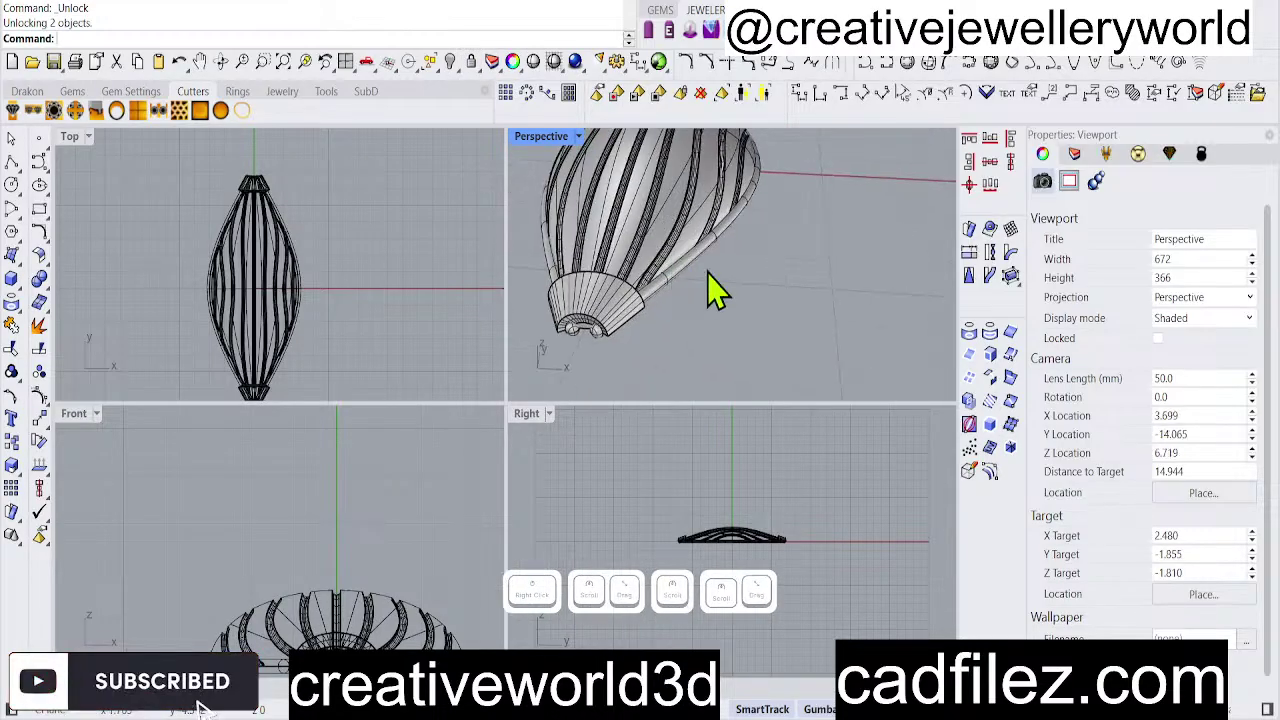
# Examine how both end caps meet the grooved body from several angles, using an enlarged Perspective view.
pyautogui.scroll(3, 272, 190)
pyautogui.scroll(3, 258, 195)
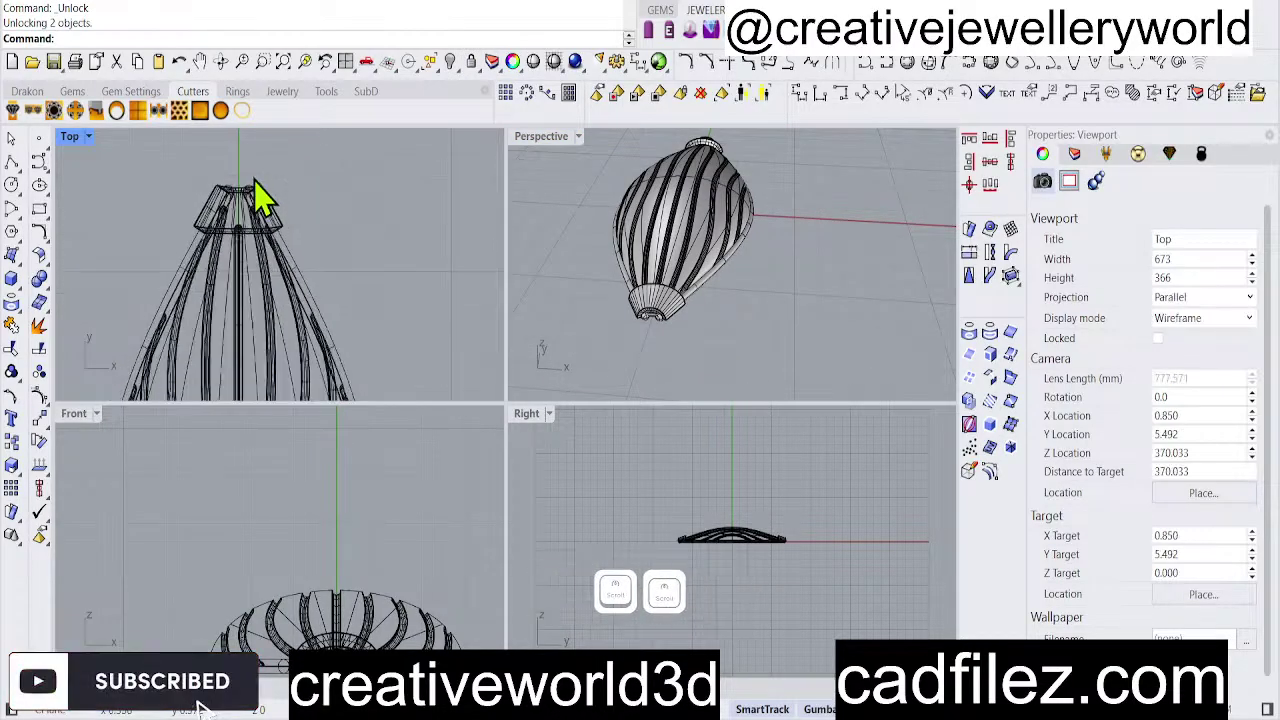
pyautogui.moveTo(694, 206); pyautogui.dragTo(590, 155, button='right')
pyautogui.doubleClick(574, 136)
pyautogui.moveTo(508, 229); pyautogui.dragTo(609, 486, button='right')
pyautogui.click(596, 484)
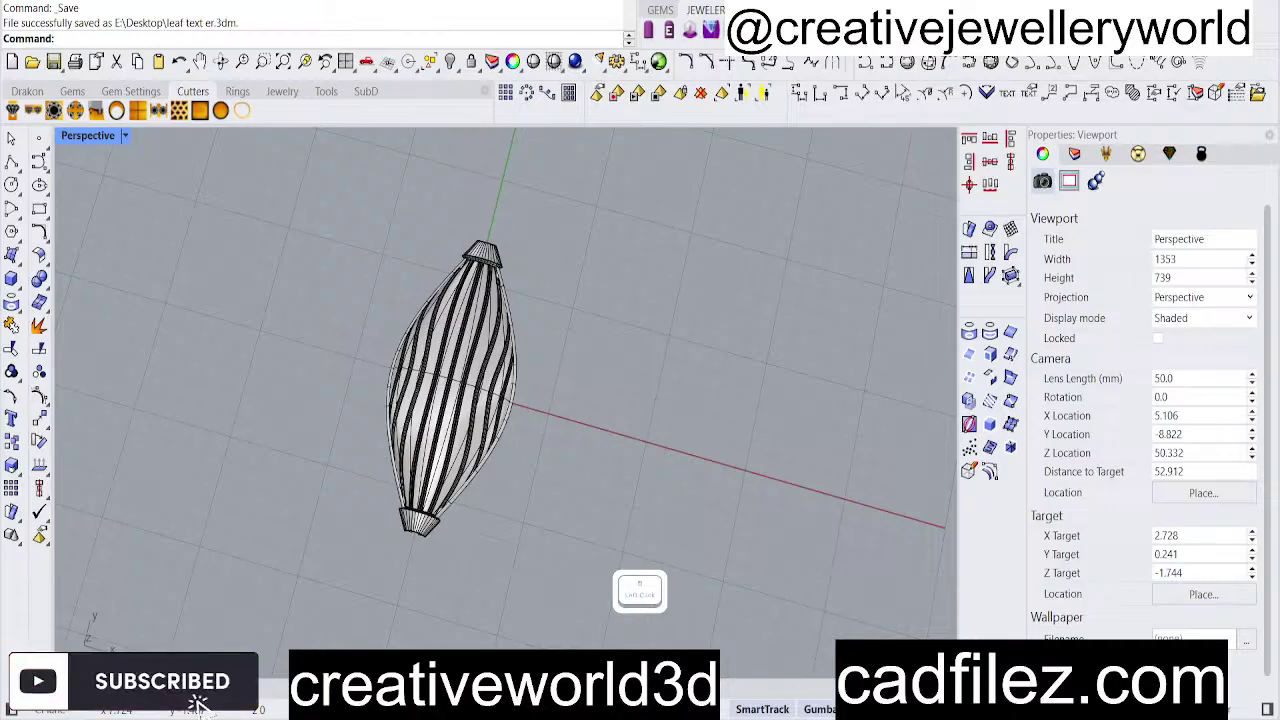
pyautogui.moveTo(634, 543); pyautogui.dragTo(560, 448, button='right')
pyautogui.scroll(11, 391, 460)
pyautogui.scroll(-5, 392, 466)
pyautogui.moveTo(402, 488); pyautogui.dragTo(562, 545, button='right')
pyautogui.scroll(-4, 432, 517)
pyautogui.doubleClick(82, 138)
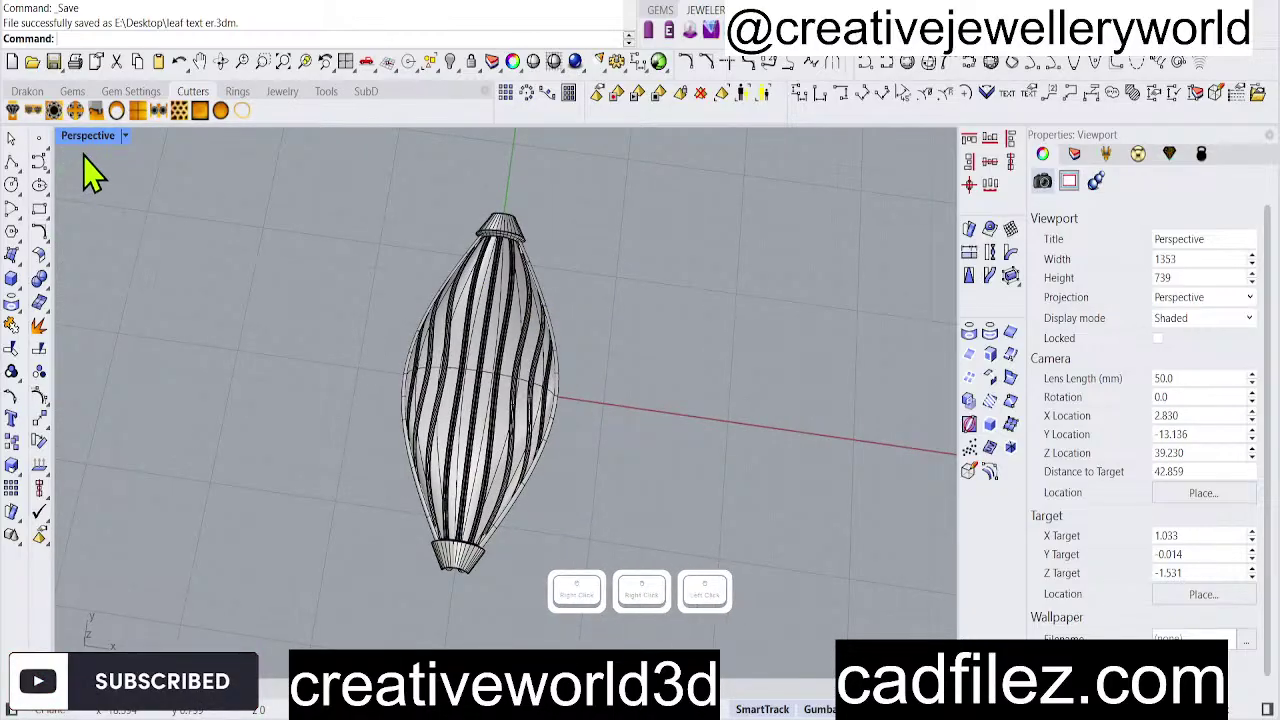
# Draw a horizontal polyline across the outer end of the upper cap in the Top viewport and shift it slightly outward.
pyautogui.click(11, 162)
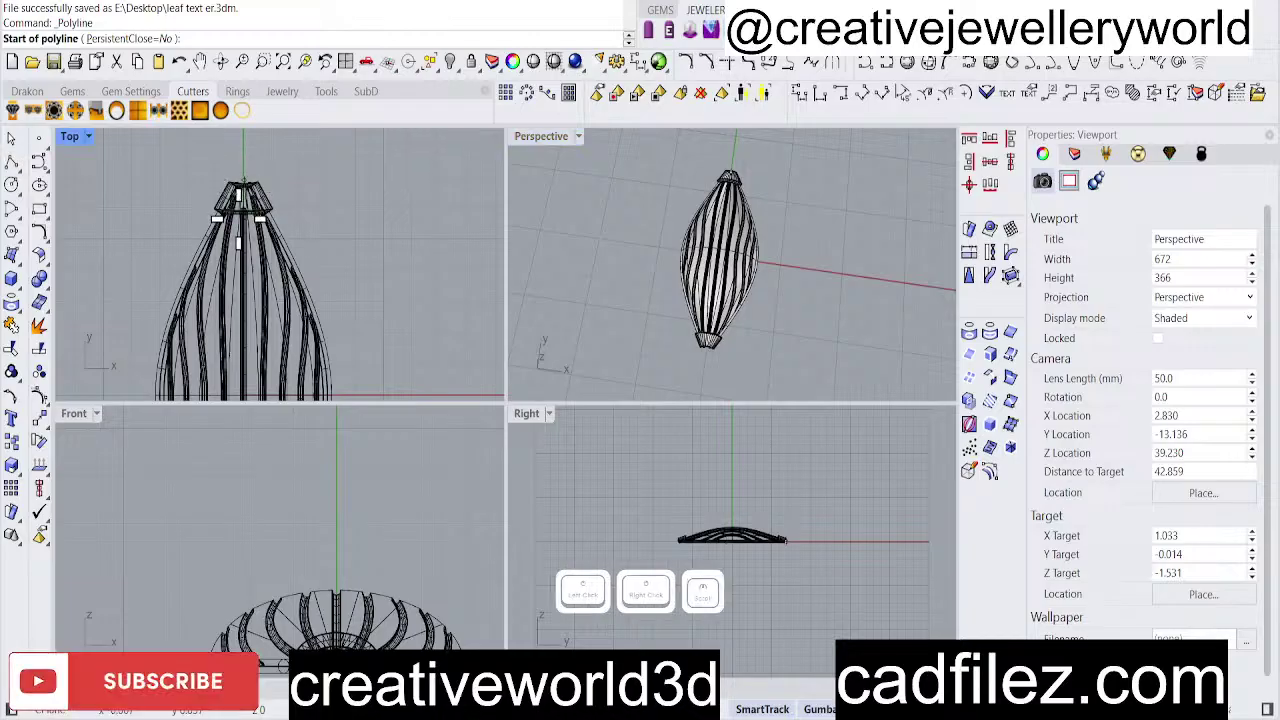
pyautogui.scroll(-3, 200, 300)
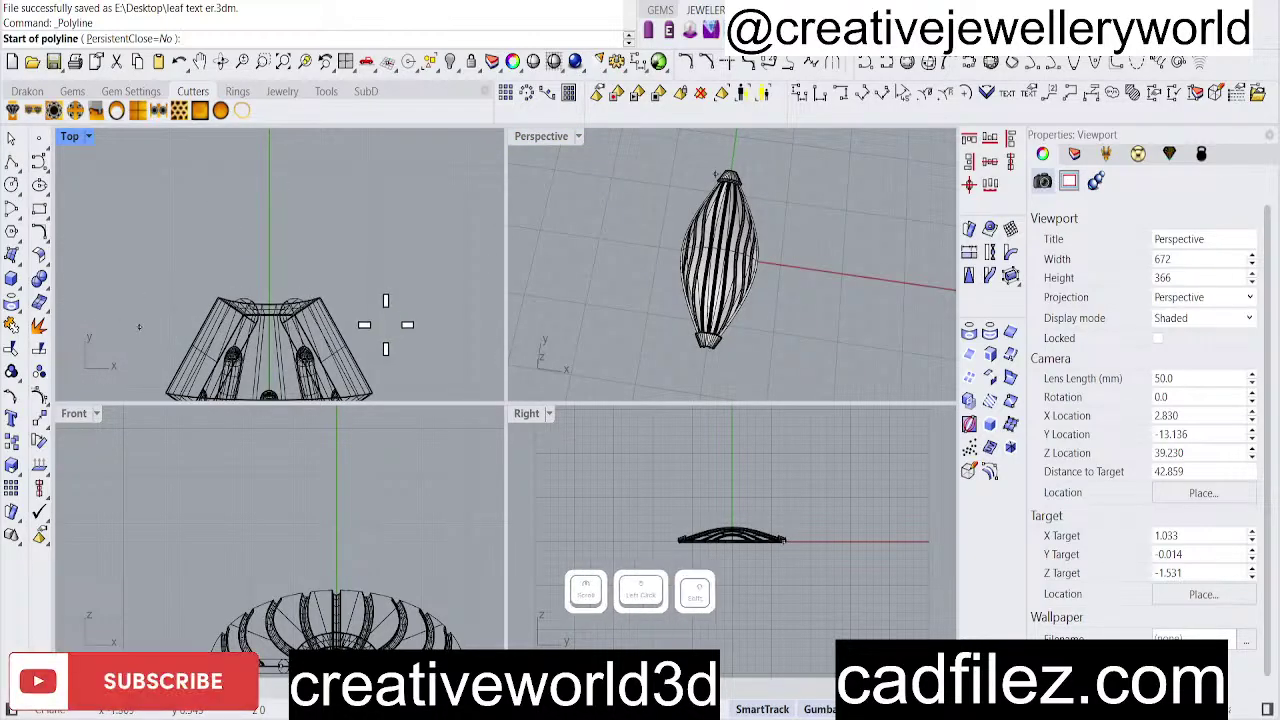
pyautogui.click(139, 326)
pyautogui.keyDown('shift'); pyautogui.click(374, 325); pyautogui.keyUp('shift')
pyautogui.keyDown('shift'); pyautogui.rightClick(374, 325); pyautogui.keyUp('shift')
pyautogui.click(347, 327)
pyautogui.scroll(2, 272, 304)
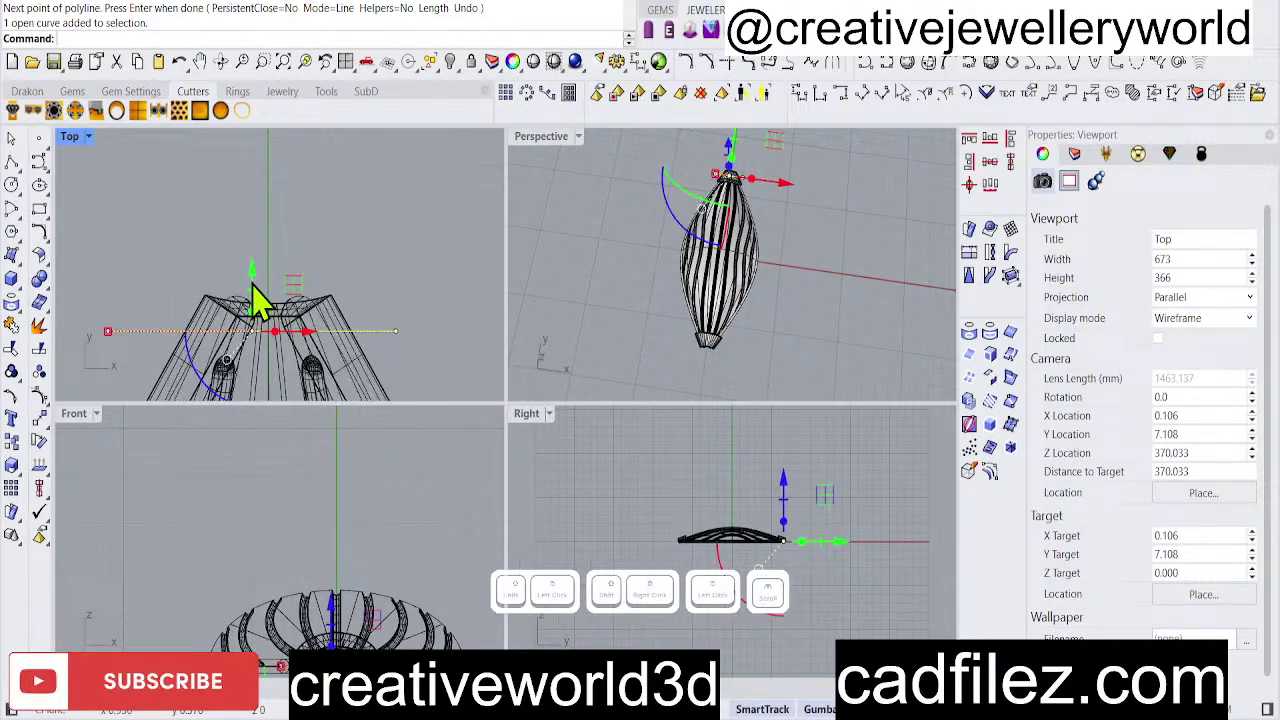
pyautogui.moveTo(251, 274); pyautogui.dragTo(244, 261)
pyautogui.scroll(-2, 274, 222)
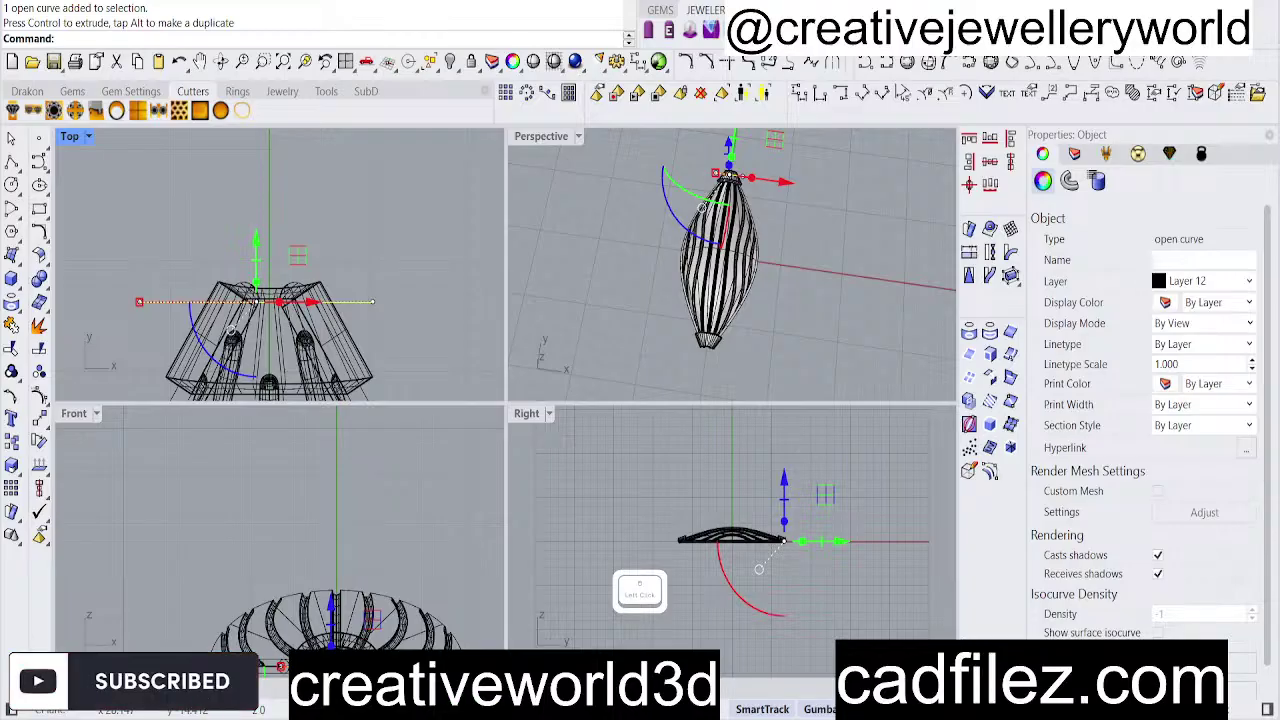
pyautogui.scroll(5, 329, 294)
pyautogui.write('W')
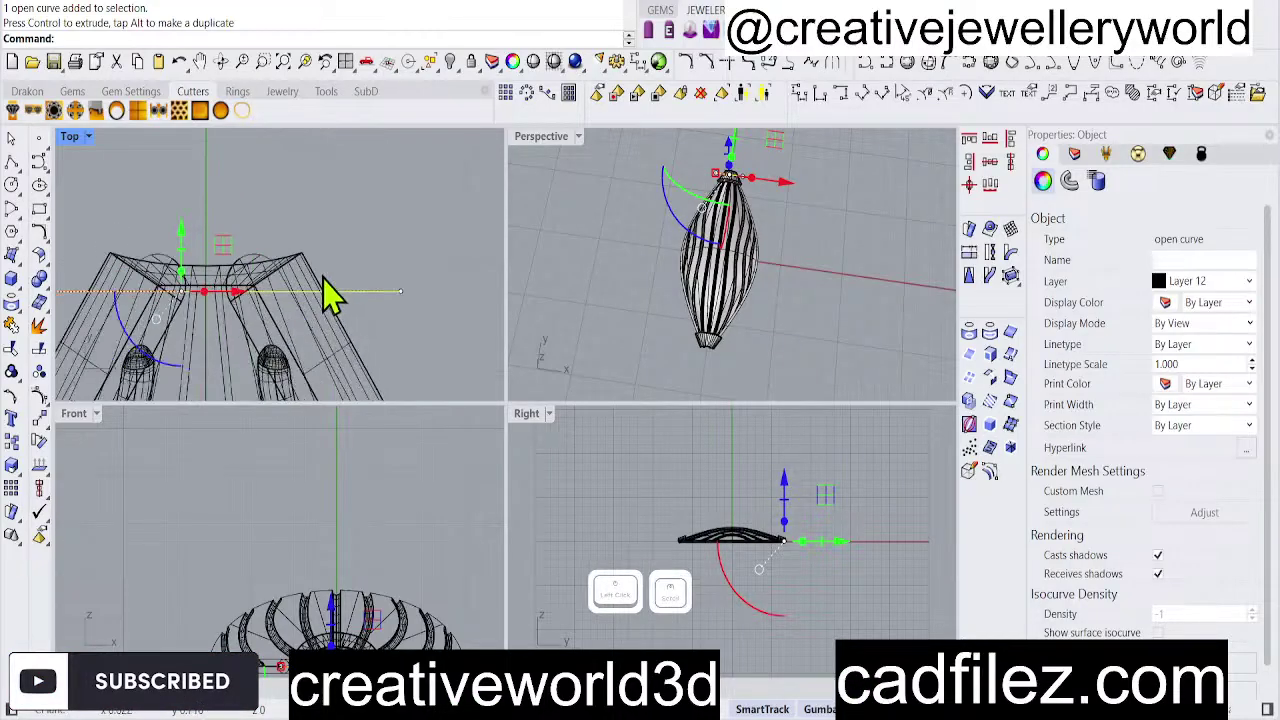
pyautogui.write('c')
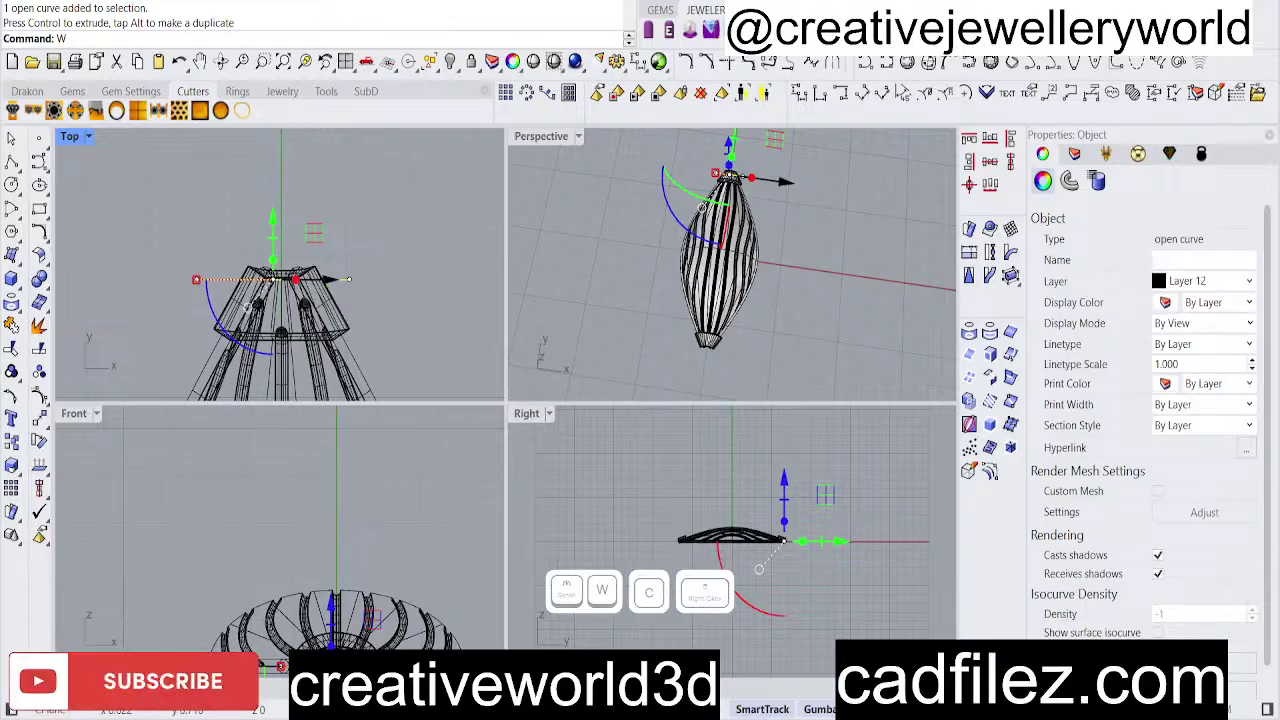
pyautogui.rightClick(300, 288)
pyautogui.scroll(3, 318, 290)
pyautogui.scroll(2, 318, 290)
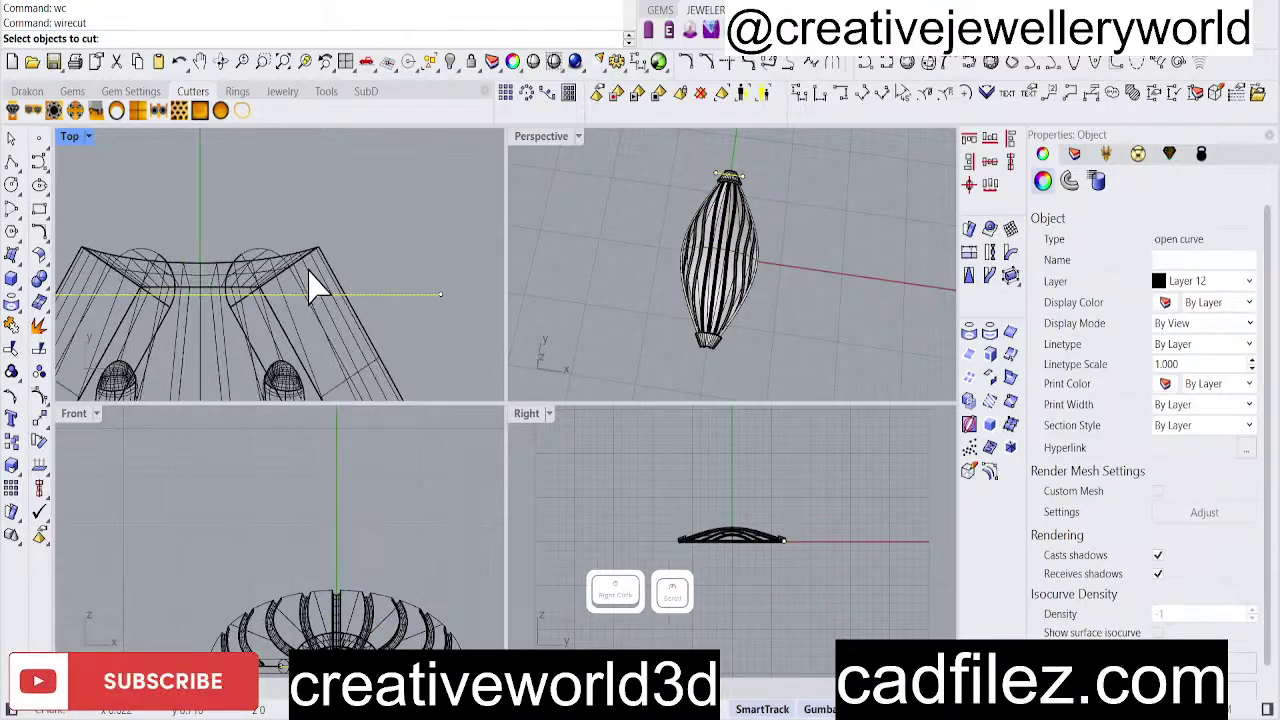
pyautogui.click(257, 280)
pyautogui.click(251, 274)
pyautogui.rightClick(251, 274)
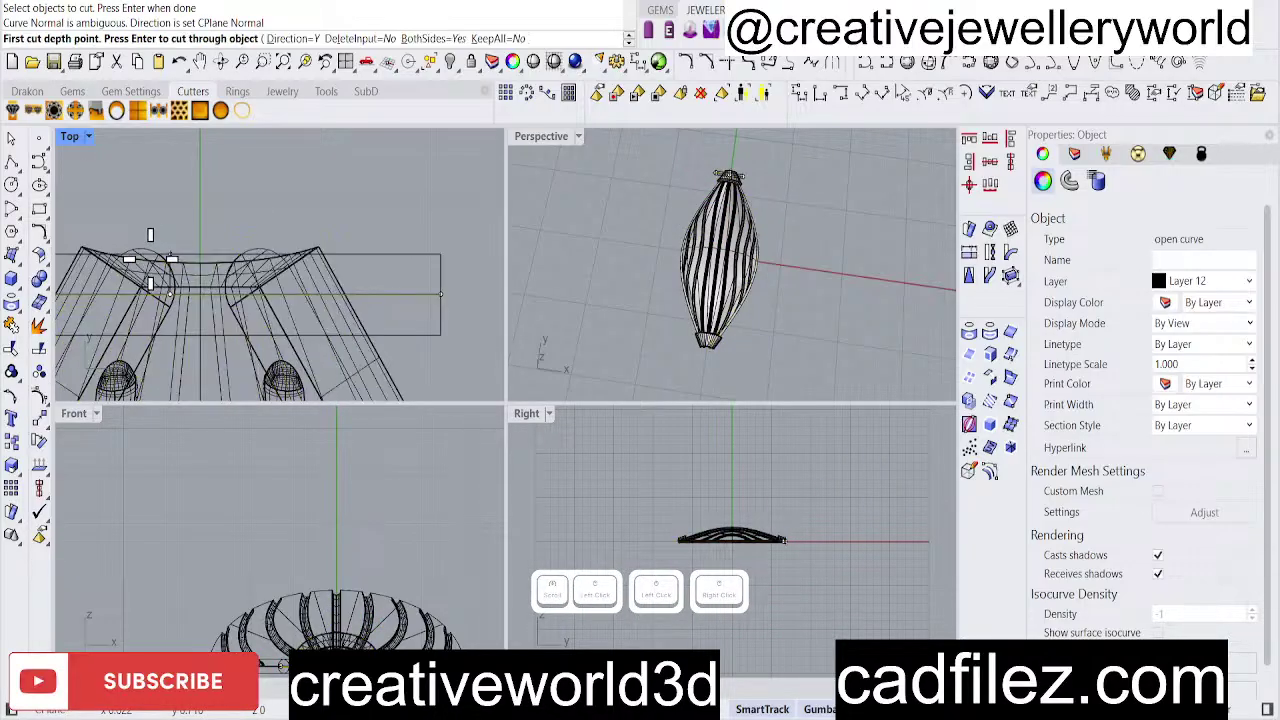
pyautogui.press('Escape')
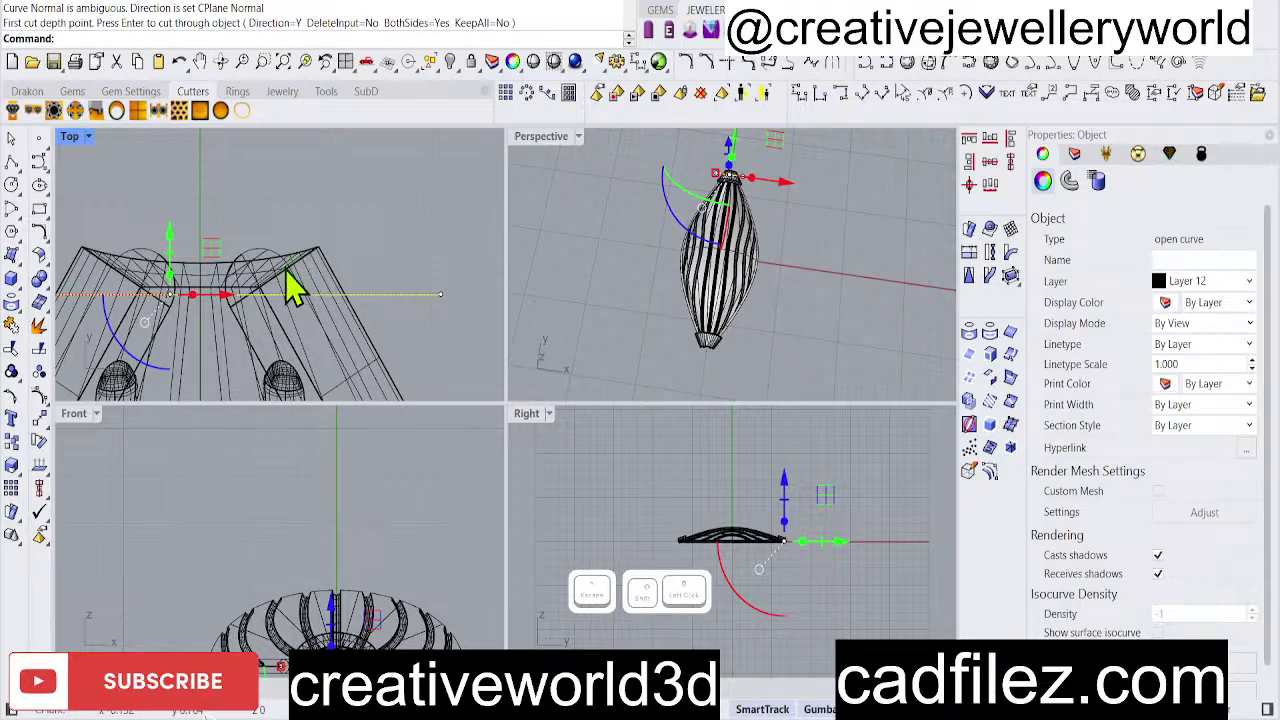
pyautogui.keyDown('shift'); pyautogui.click(275, 280); pyautogui.keyUp('shift')
pyautogui.rightClick(370, 285)
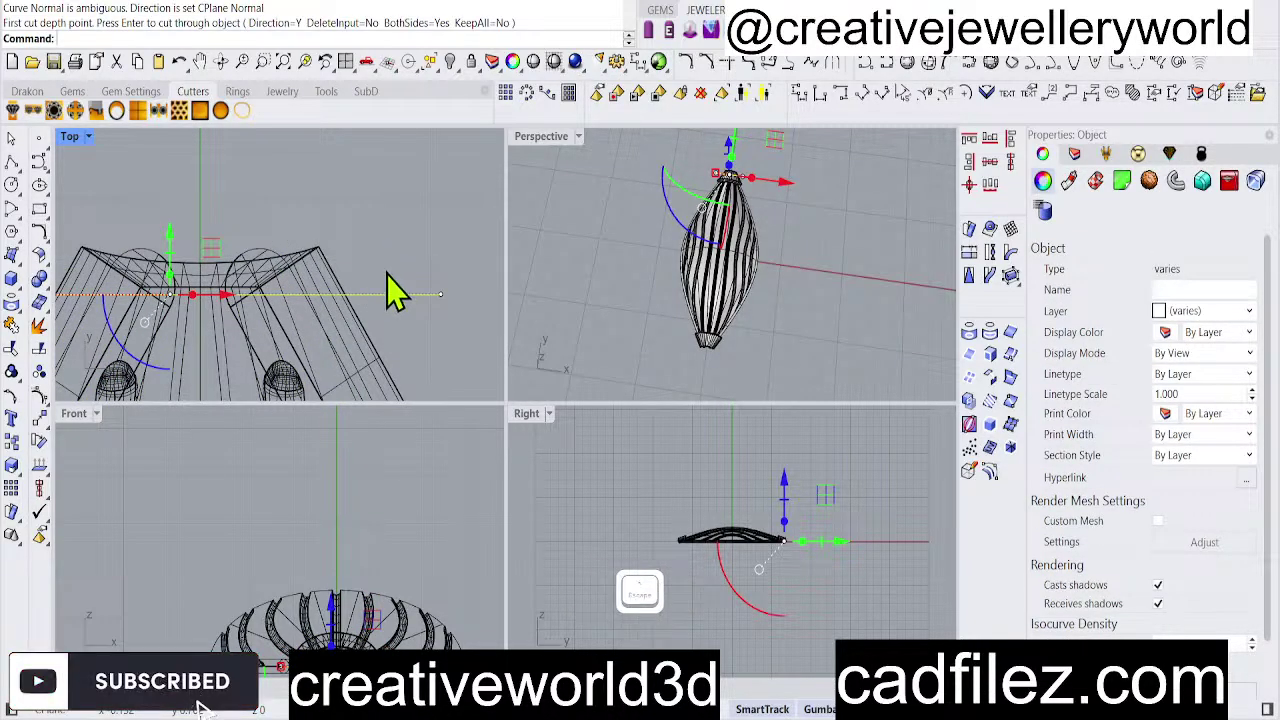
pyautogui.press('Escape')
# Wire-cut the upper end cap and both rim pipes with the line in the Z direction, removing the portion beyond it.
pyautogui.click(280, 286)
pyautogui.rightClick(258, 282)
pyautogui.click(149, 277)
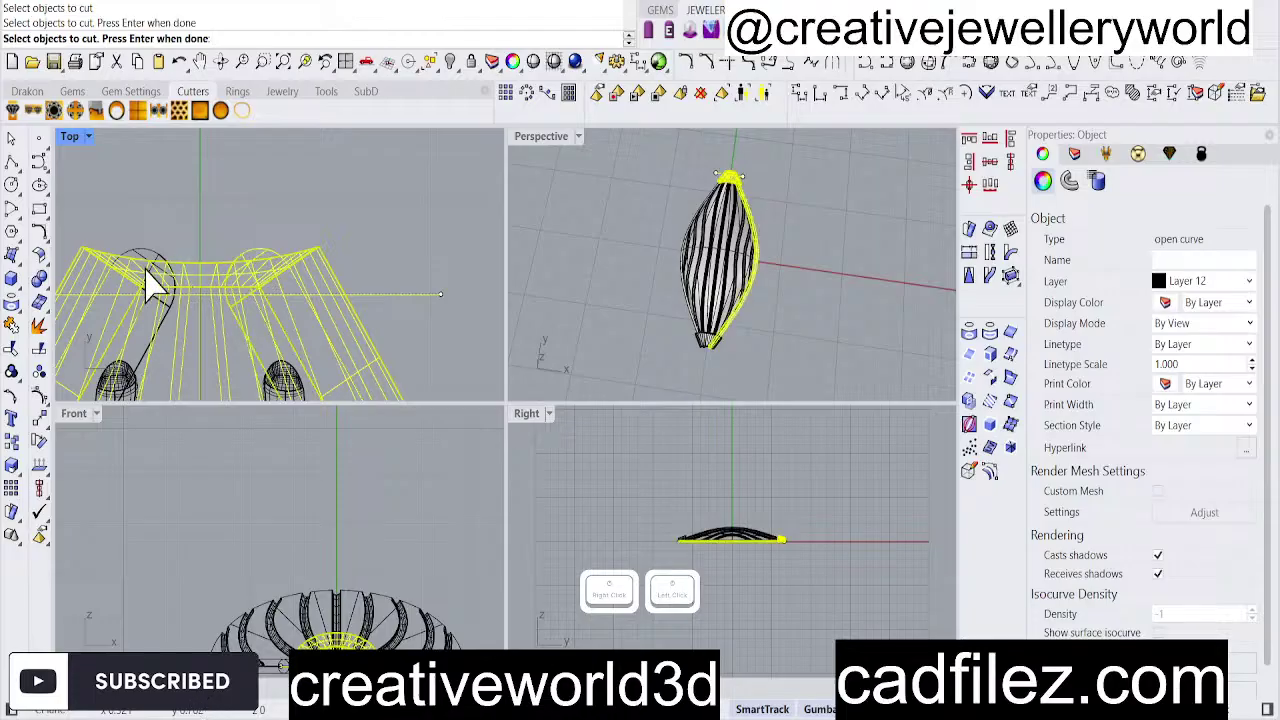
pyautogui.rightClick(137, 271)
pyautogui.scroll(-2, 338, 600)
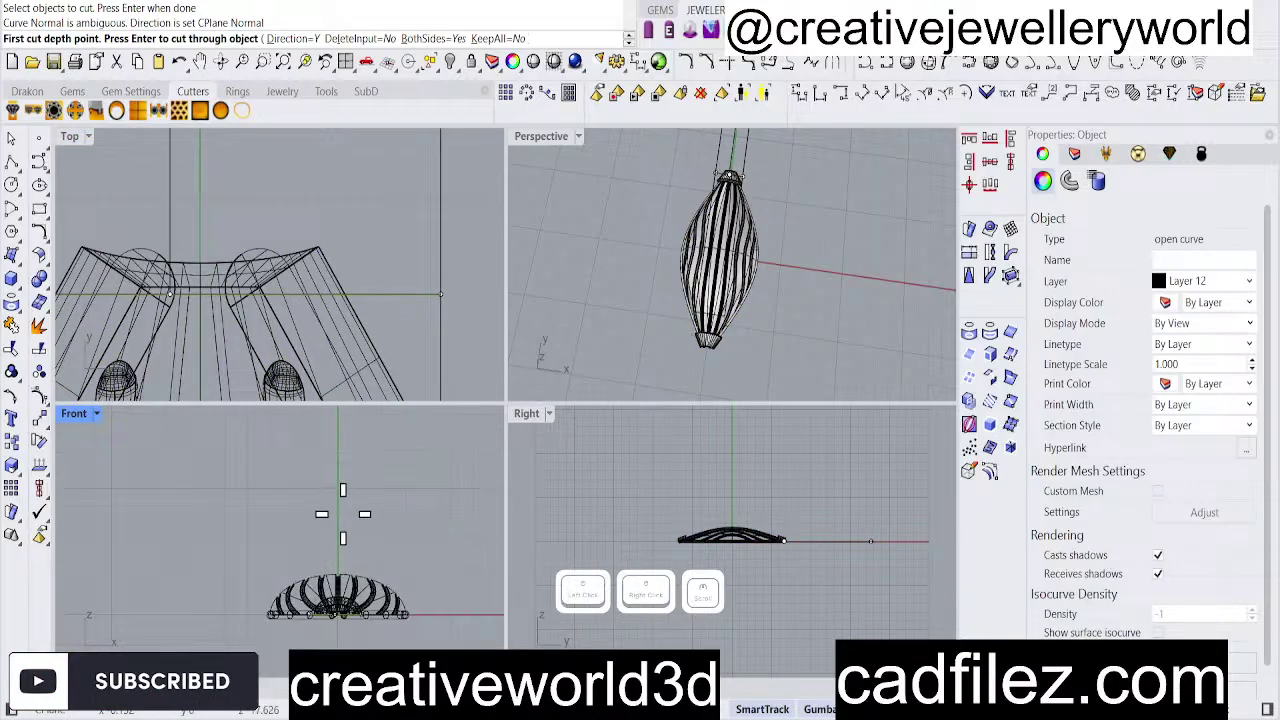
pyautogui.scroll(-2, 266, 234)
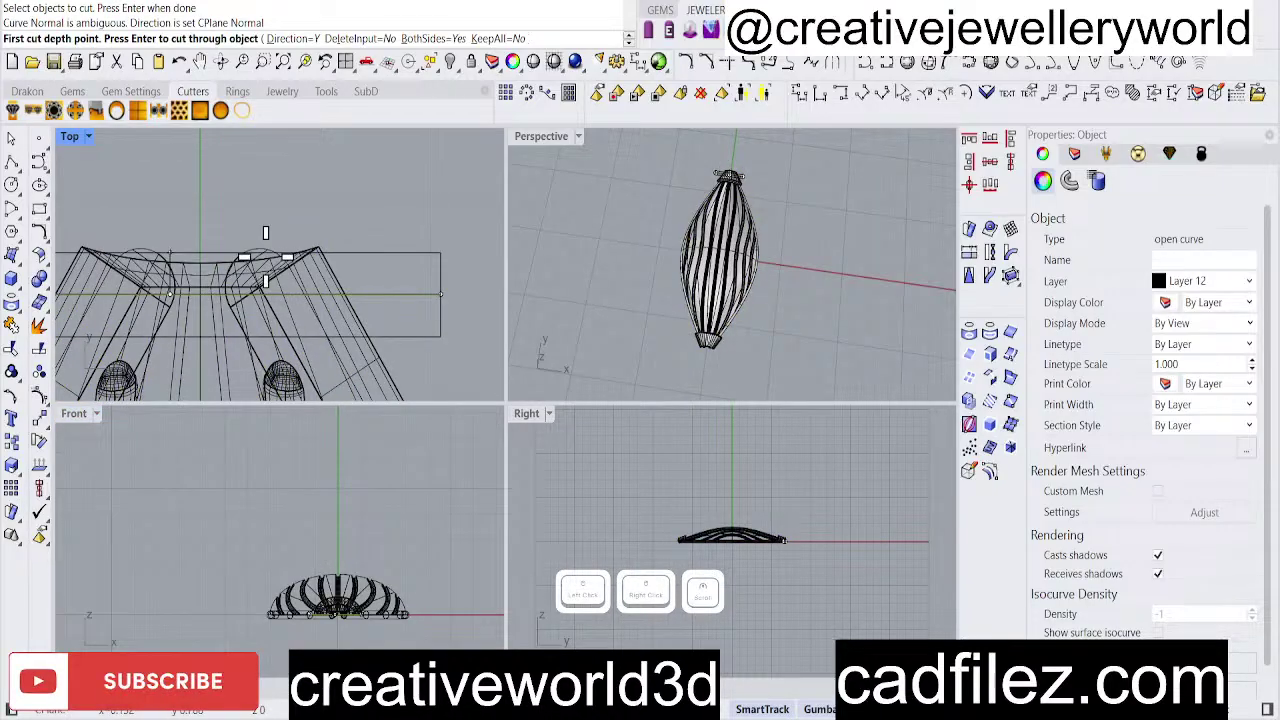
pyautogui.click(287, 38)
pyautogui.click(92, 38)
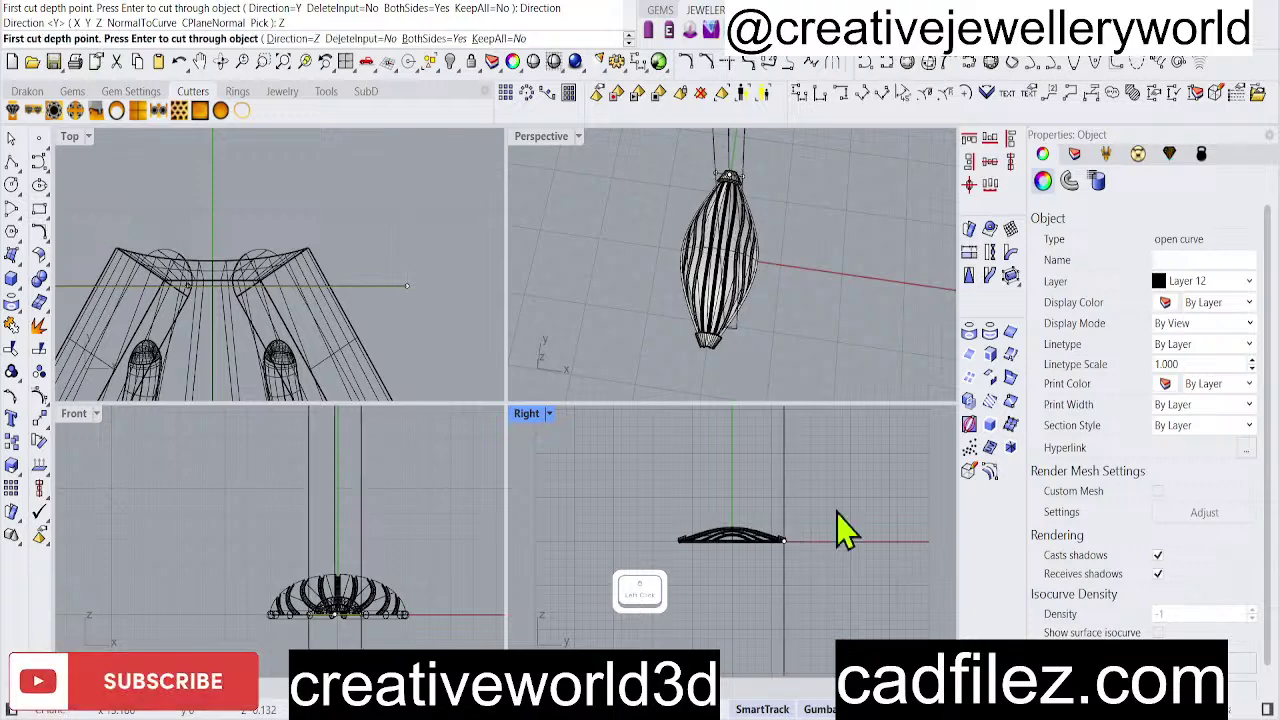
pyautogui.click(789, 452)
pyautogui.scroll(-2, 255, 194)
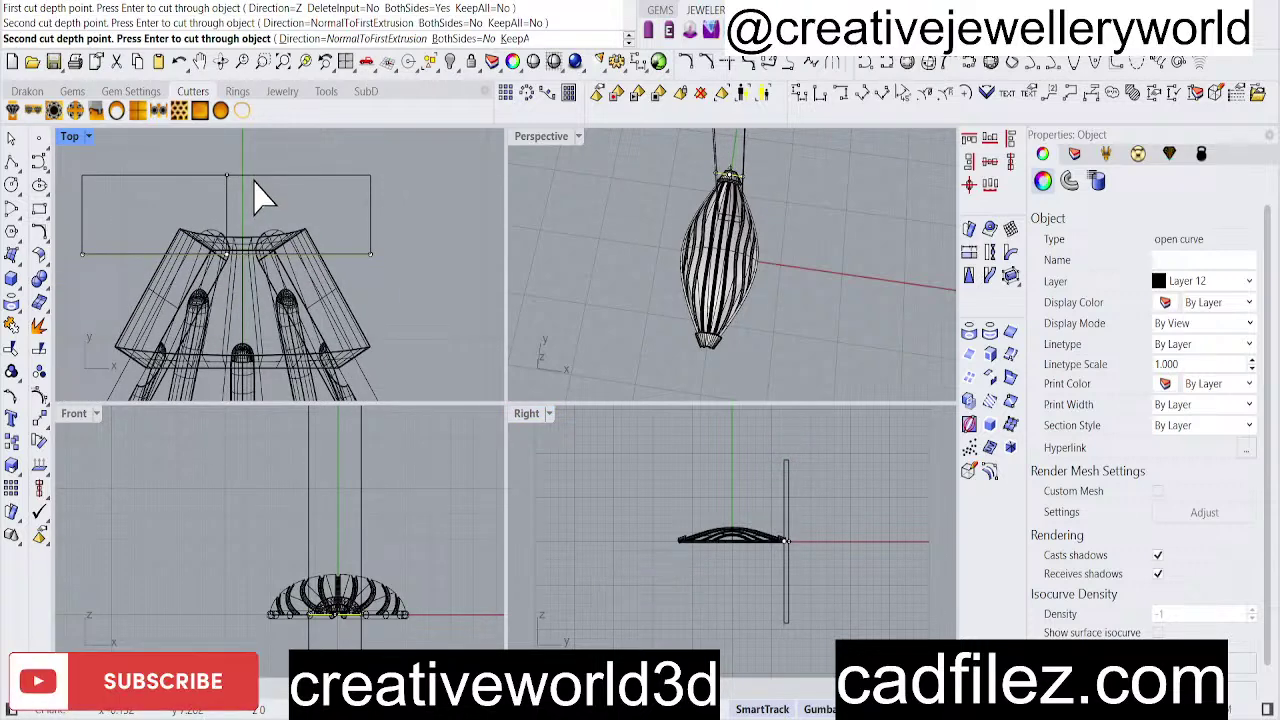
pyautogui.click(262, 186)
pyautogui.rightClick(206, 214)
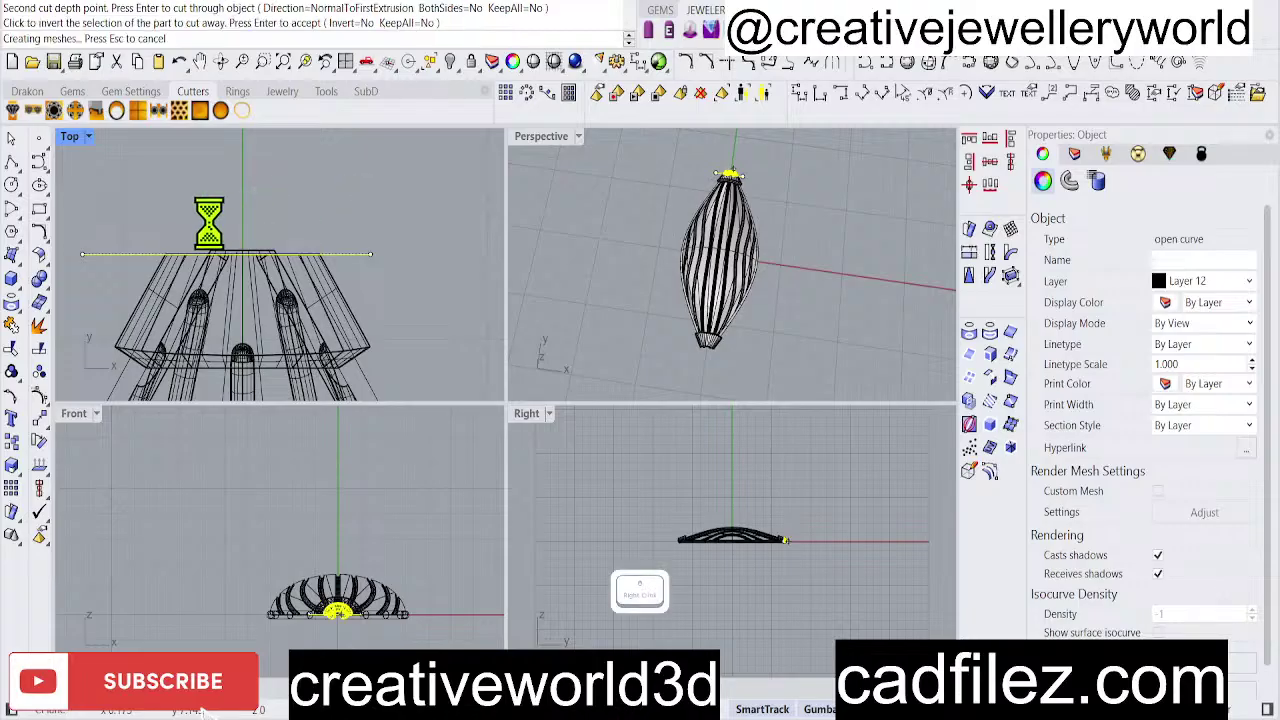
# Wire-cut the grooved body's upper tip with the same line in the Z direction, removing the portion beyond it.
pyautogui.scroll(1, 204, 217)
pyautogui.scroll(3, 286, 286)
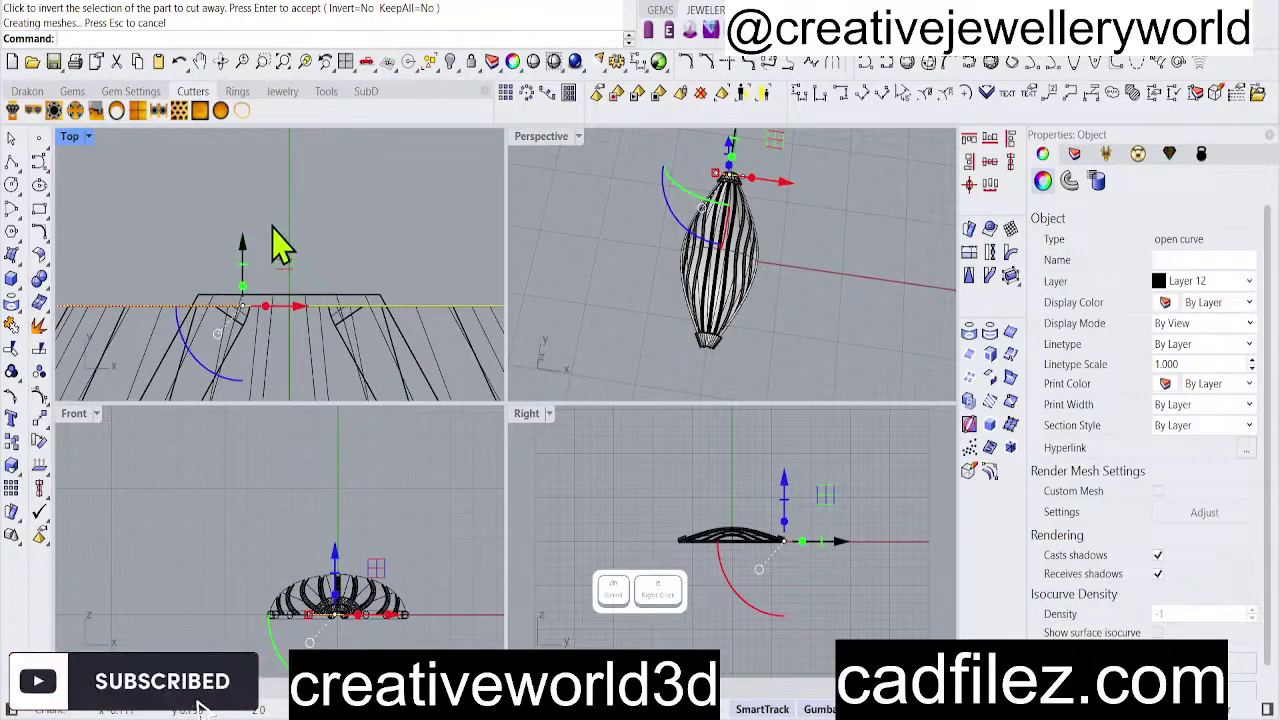
pyautogui.rightClick(358, 265)
pyautogui.click(356, 287)
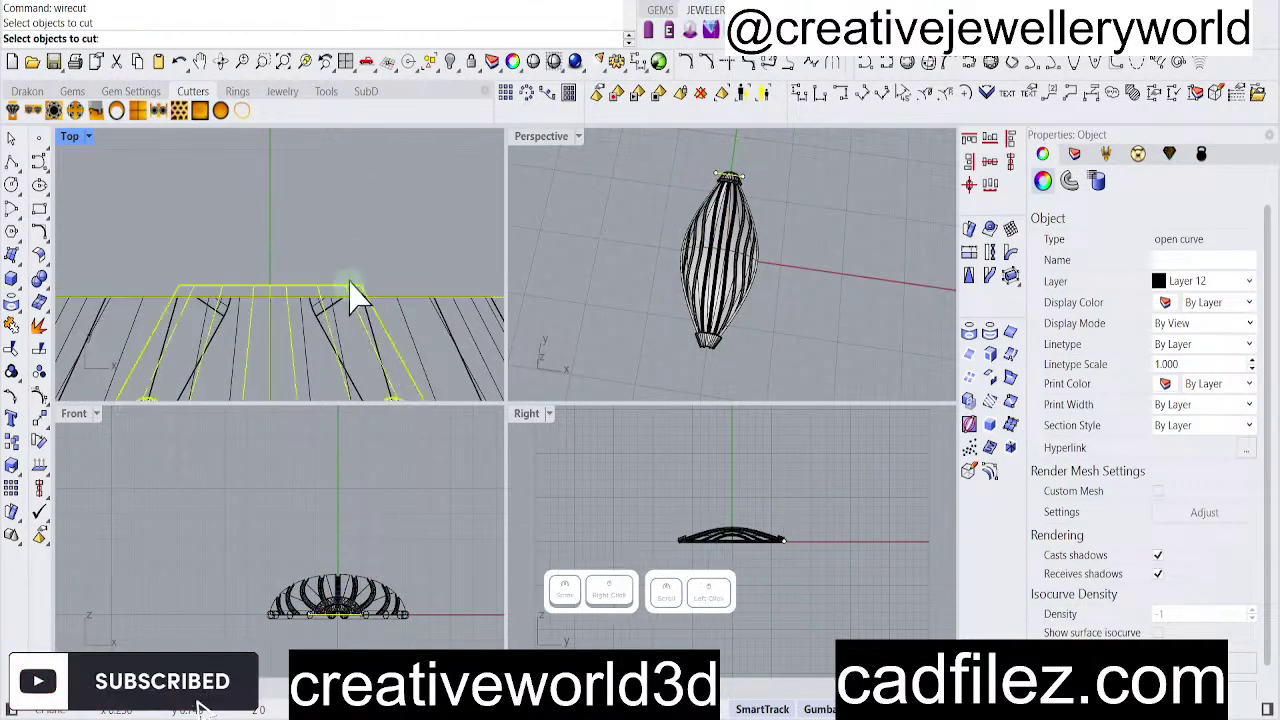
pyautogui.rightClick(779, 503)
pyautogui.click(784, 500)
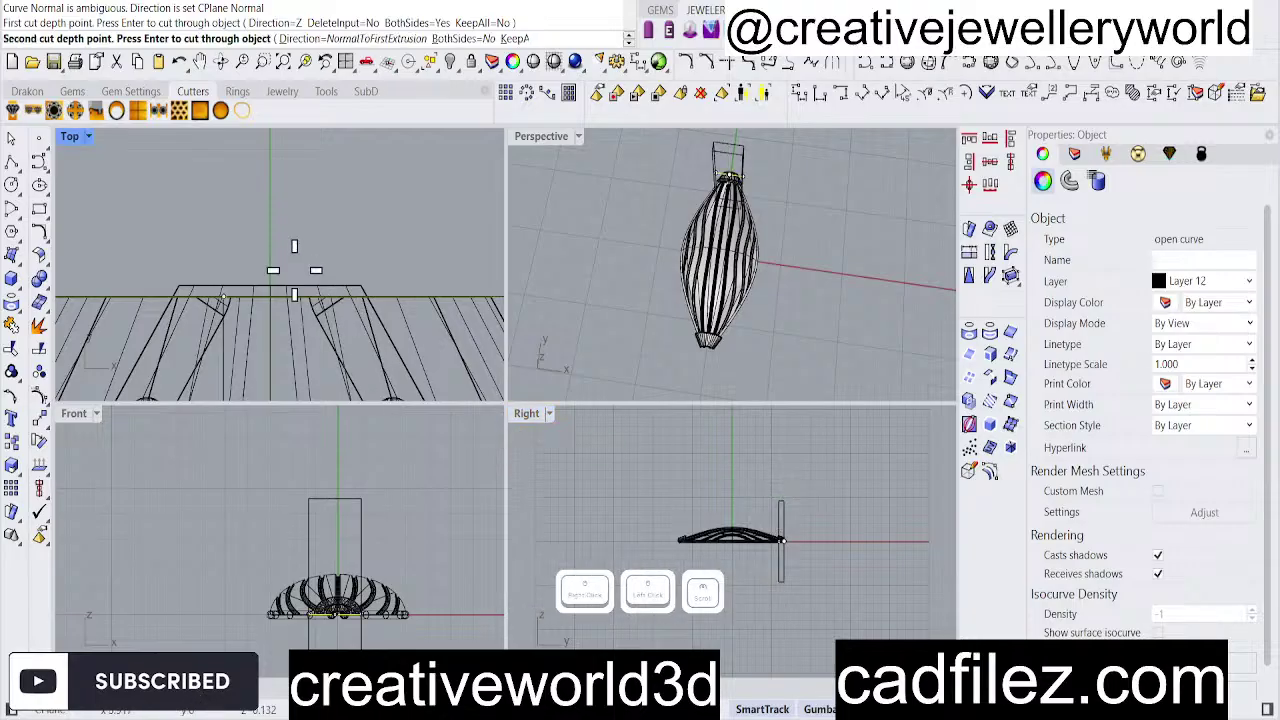
pyautogui.scroll(-2, 286, 243)
pyautogui.click(257, 252)
pyautogui.rightClick(257, 251)
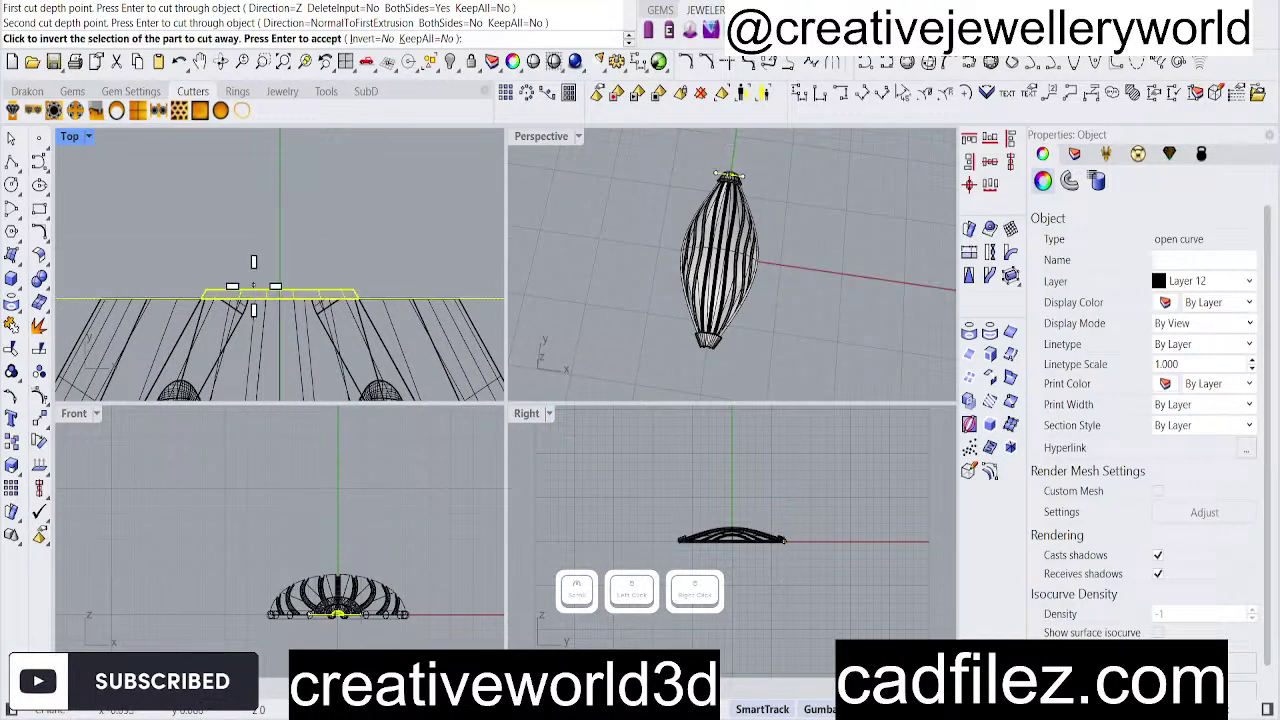
pyautogui.rightClick(351, 245)
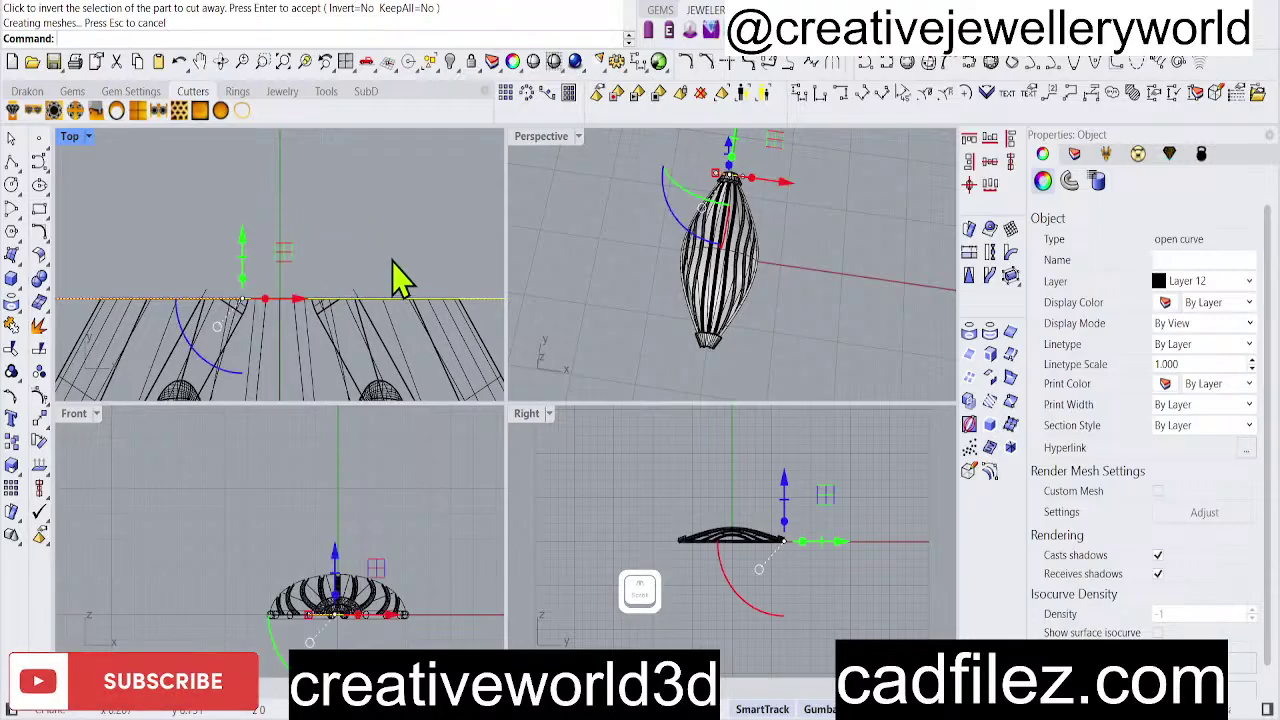
pyautogui.click(440, 283)
# Examine the trimmed upper end and the untrimmed pipe ends at the lower cap from several angles in an enlarged Perspective view.
pyautogui.click(786, 286)
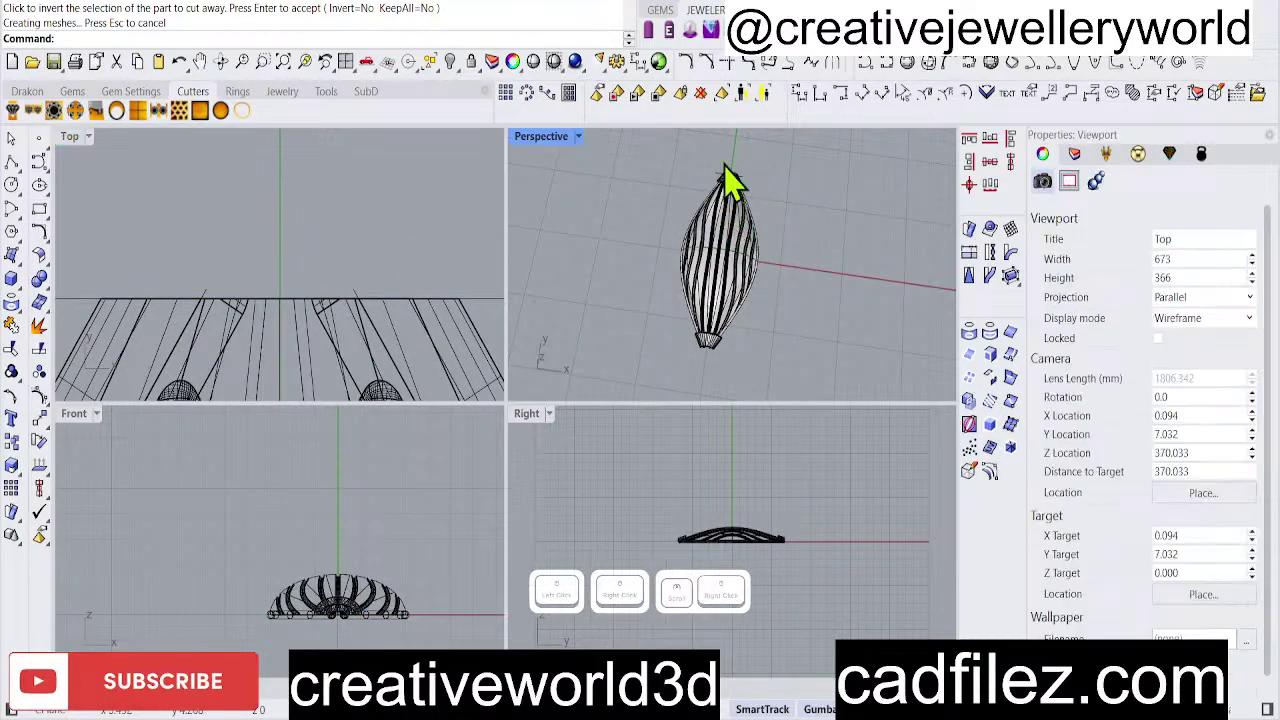
pyautogui.scroll(2, 600, 185)
pyautogui.doubleClick(535, 140)
pyautogui.moveTo(471, 337)
pyautogui.mouseDown(button='right')
pyautogui.moveTo(497, 470)
pyautogui.moveTo(609, 514)
pyautogui.mouseUp(button='right')
pyautogui.scroll(-3, 363, 494)
pyautogui.scroll(2, 491, 457)
pyautogui.moveTo(491, 457); pyautogui.dragTo(243, 520, button='right')
pyautogui.scroll(-3, 380, 477)
pyautogui.scroll(3, 310, 440)
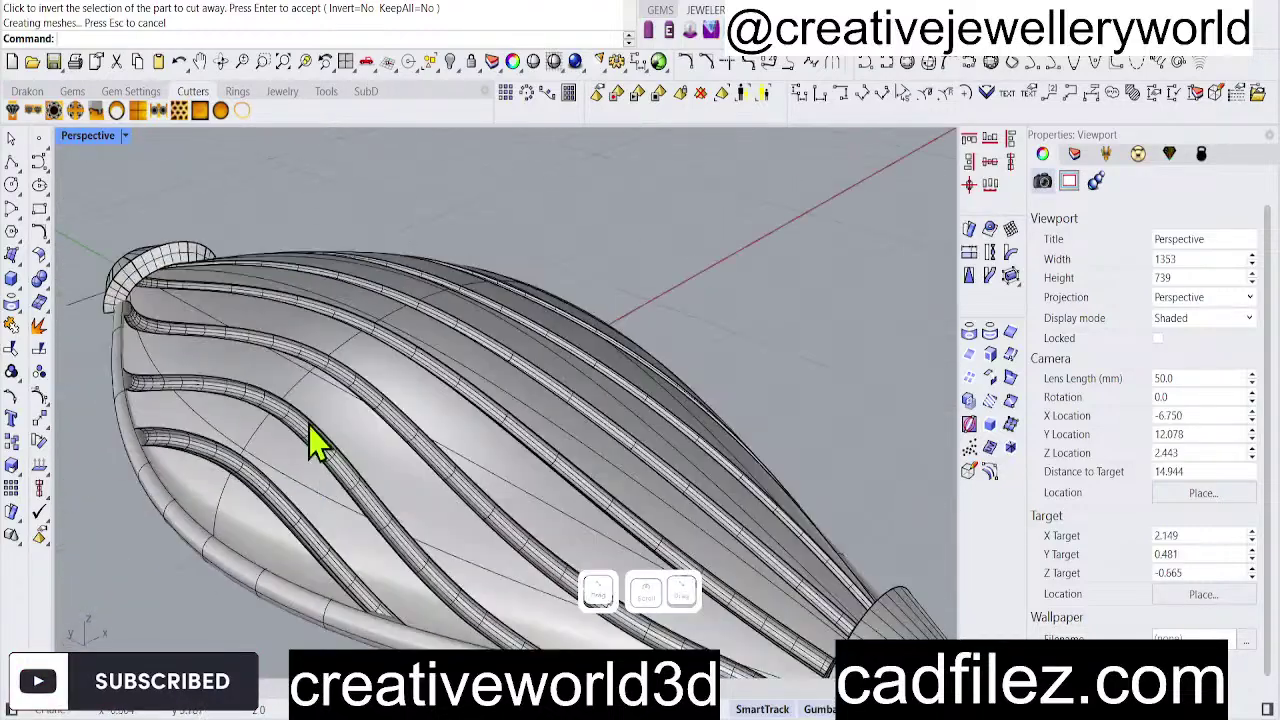
pyautogui.scroll(-5, 391, 374)
pyautogui.scroll(3, 606, 491)
pyautogui.moveTo(606, 491); pyautogui.dragTo(517, 515, button='right')
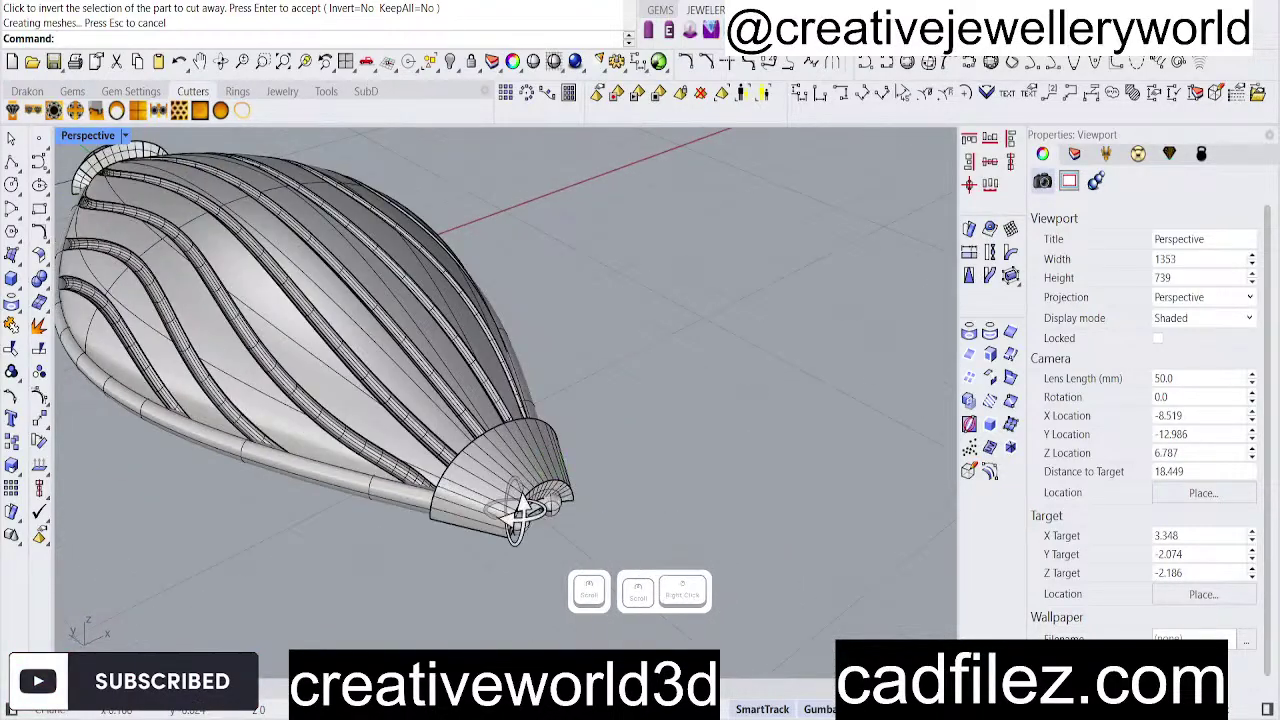
pyautogui.scroll(-4, 520, 495)
pyautogui.scroll(5, 512, 405)
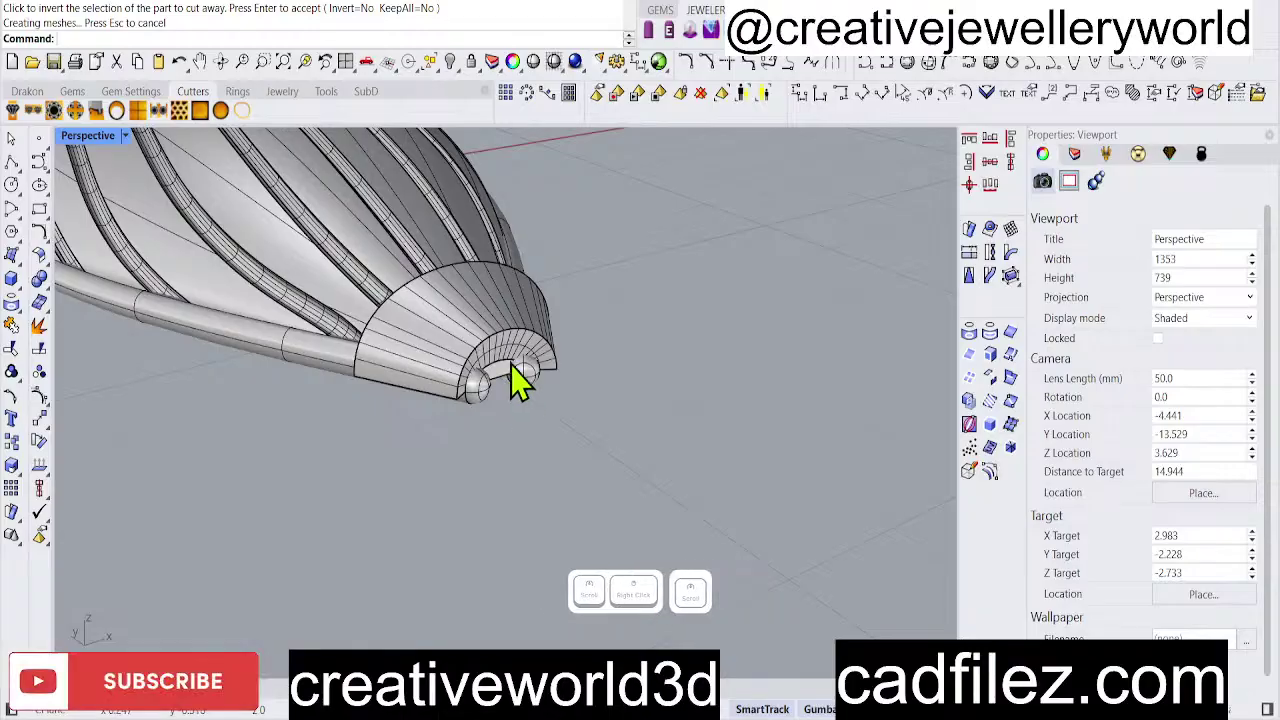
pyautogui.scroll(-4, 571, 423)
pyautogui.moveTo(694, 463); pyautogui.dragTo(591, 514, button='right')
pyautogui.scroll(4, 520, 505)
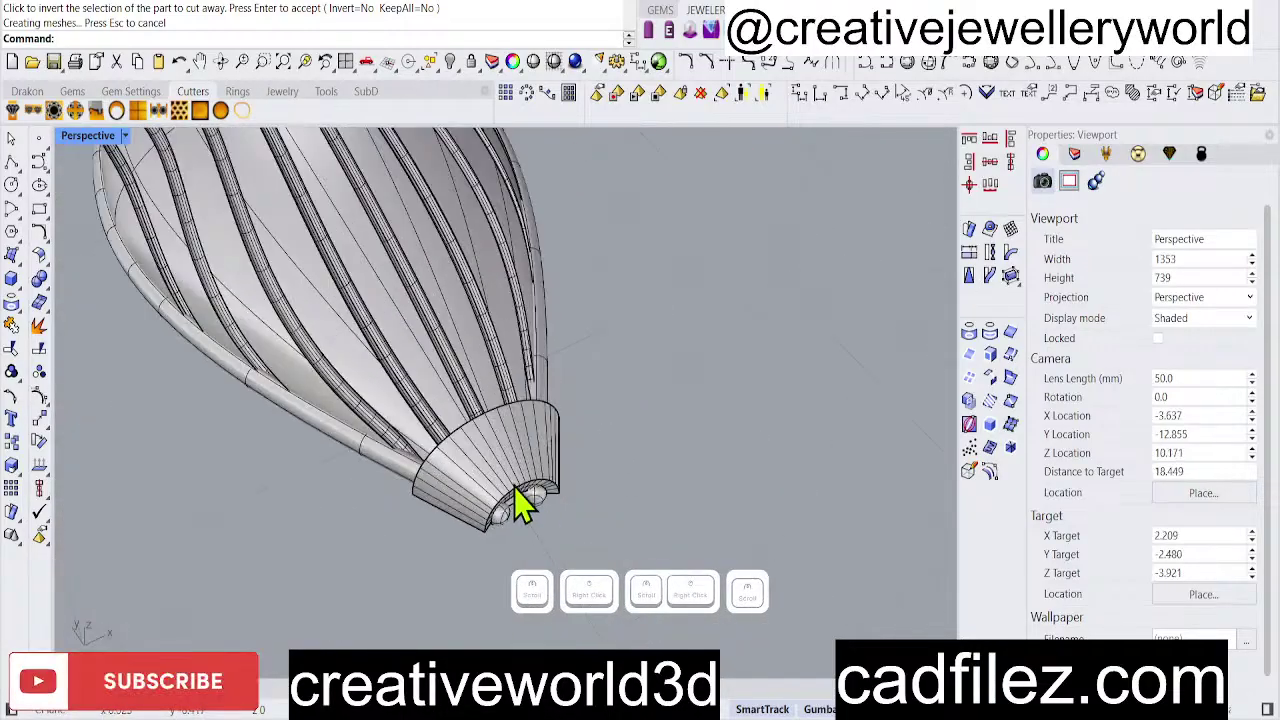
pyautogui.scroll(5, 500, 514)
pyautogui.scroll(-3, 551, 491)
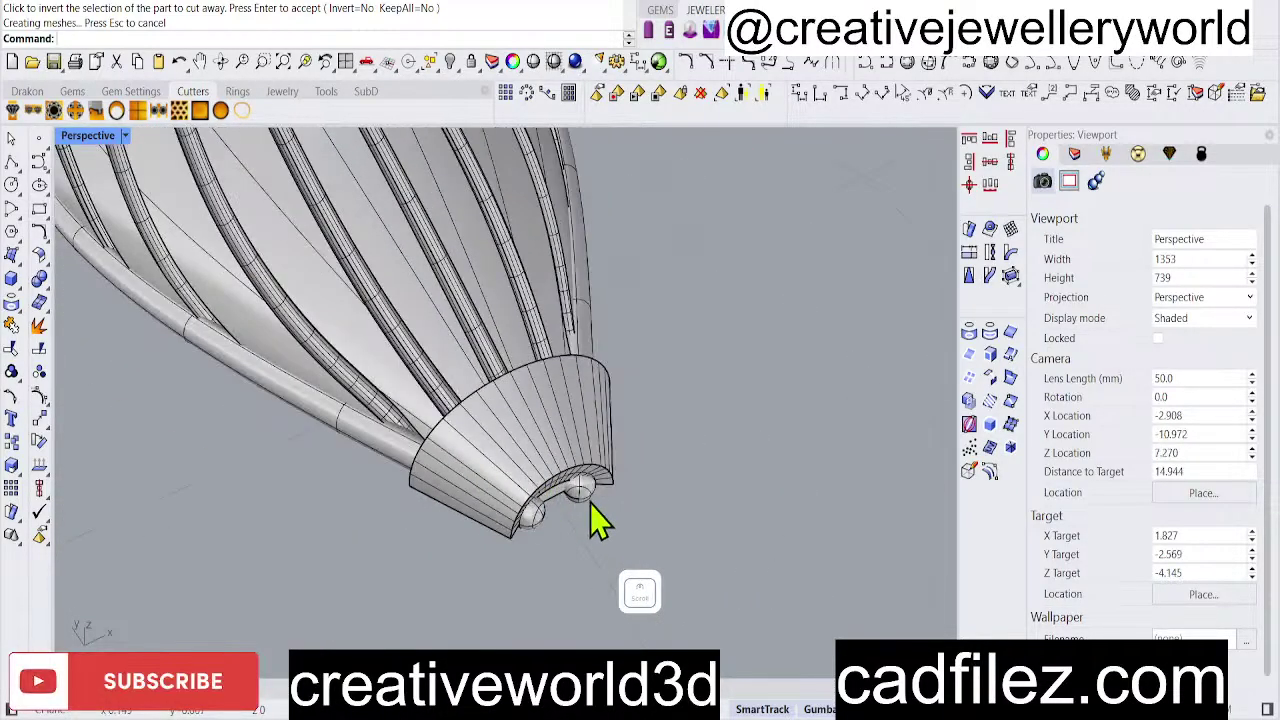
pyautogui.scroll(3, 591, 506)
pyautogui.scroll(-5, 563, 509)
pyautogui.moveTo(567, 480); pyautogui.dragTo(393, 425, button='right')
pyautogui.scroll(3, 393, 425)
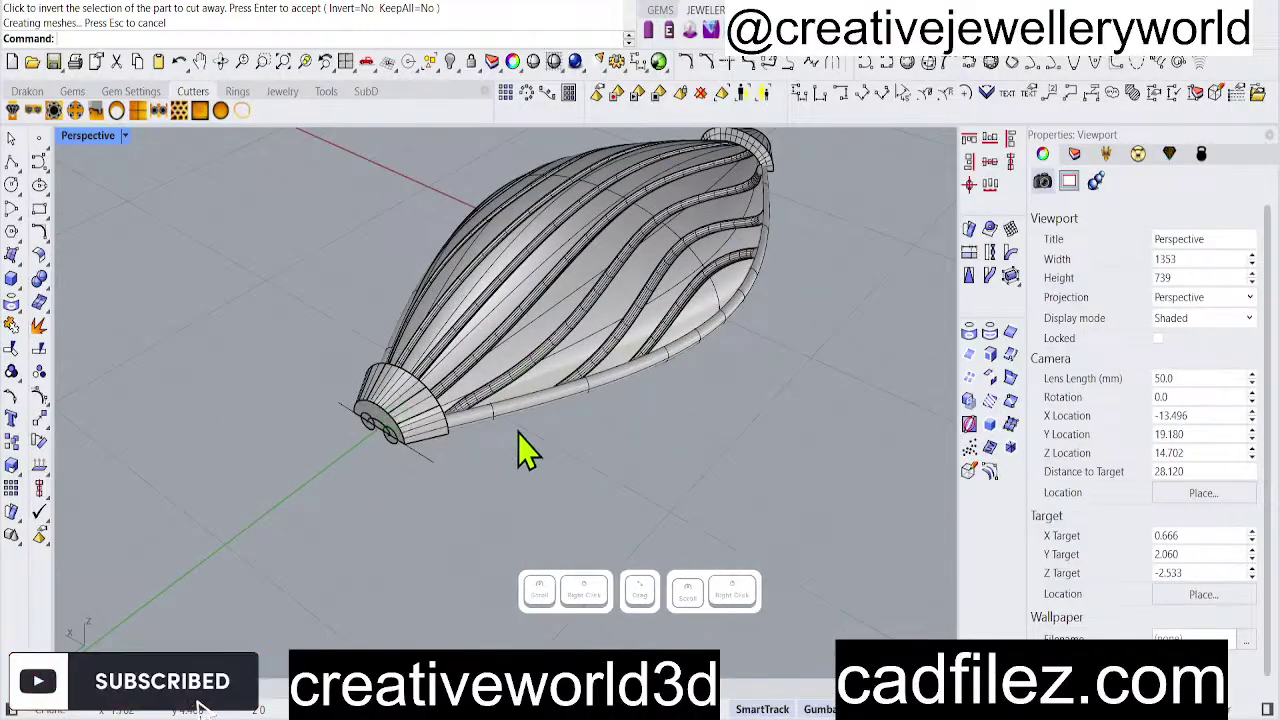
pyautogui.scroll(-4, 550, 445)
pyautogui.moveTo(630, 445); pyautogui.dragTo(578, 448, button='right')
pyautogui.moveTo(614, 386); pyautogui.dragTo(494, 366, button='right')
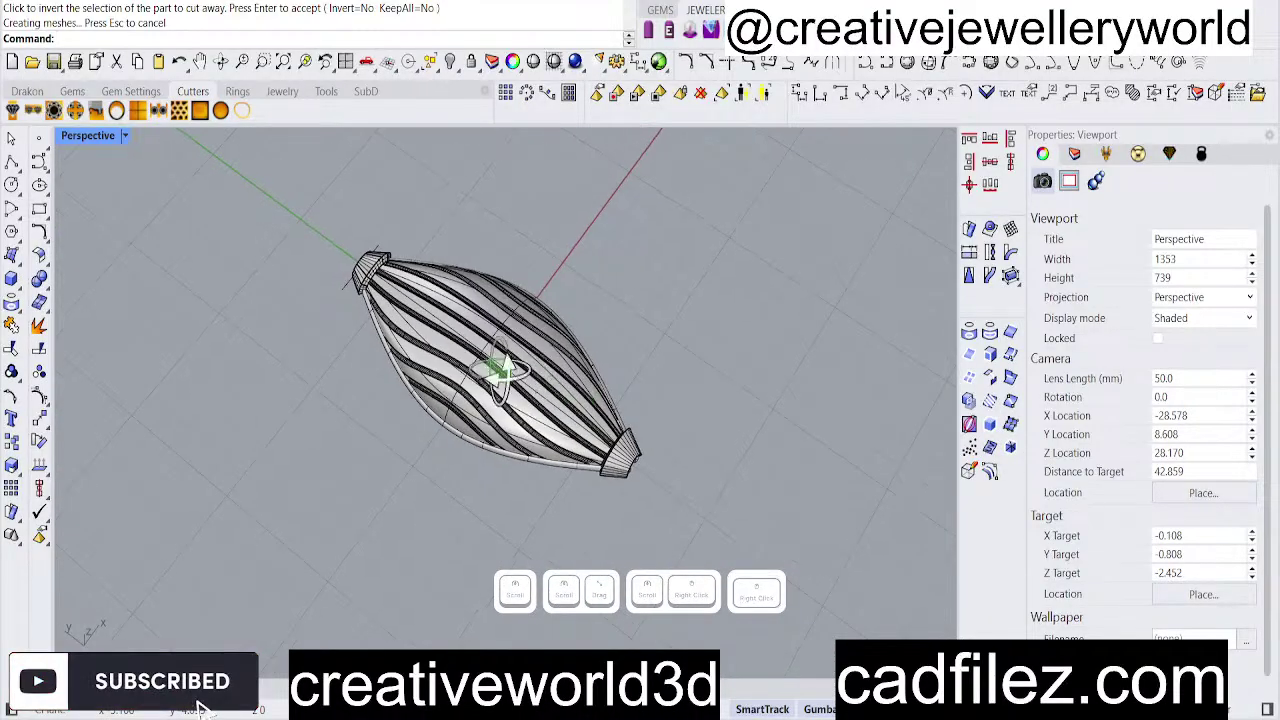
pyautogui.scroll(3, 400, 251)
pyautogui.scroll(-3, 437, 443)
pyautogui.moveTo(437, 443); pyautogui.dragTo(634, 428, button='right')
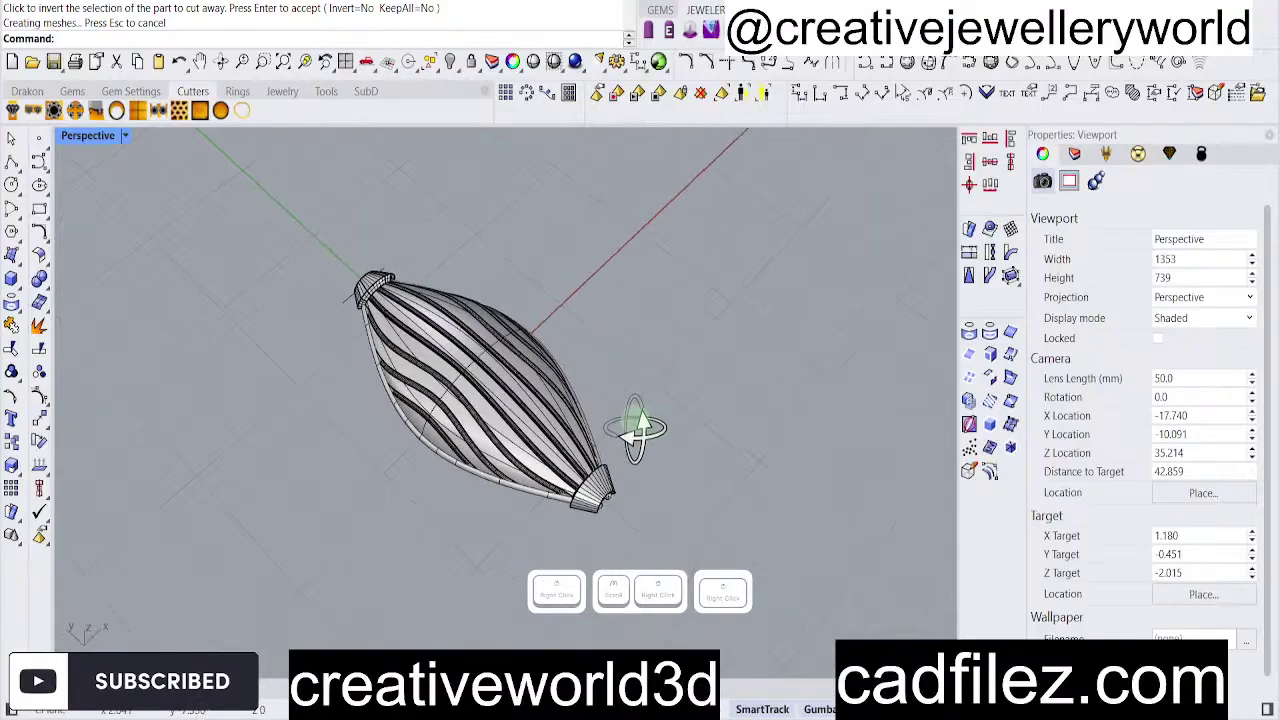
# Mirror a copy of the cutting line across the X axis through the origin 0 to the lower end of the body.
pyautogui.doubleClick(82, 138)
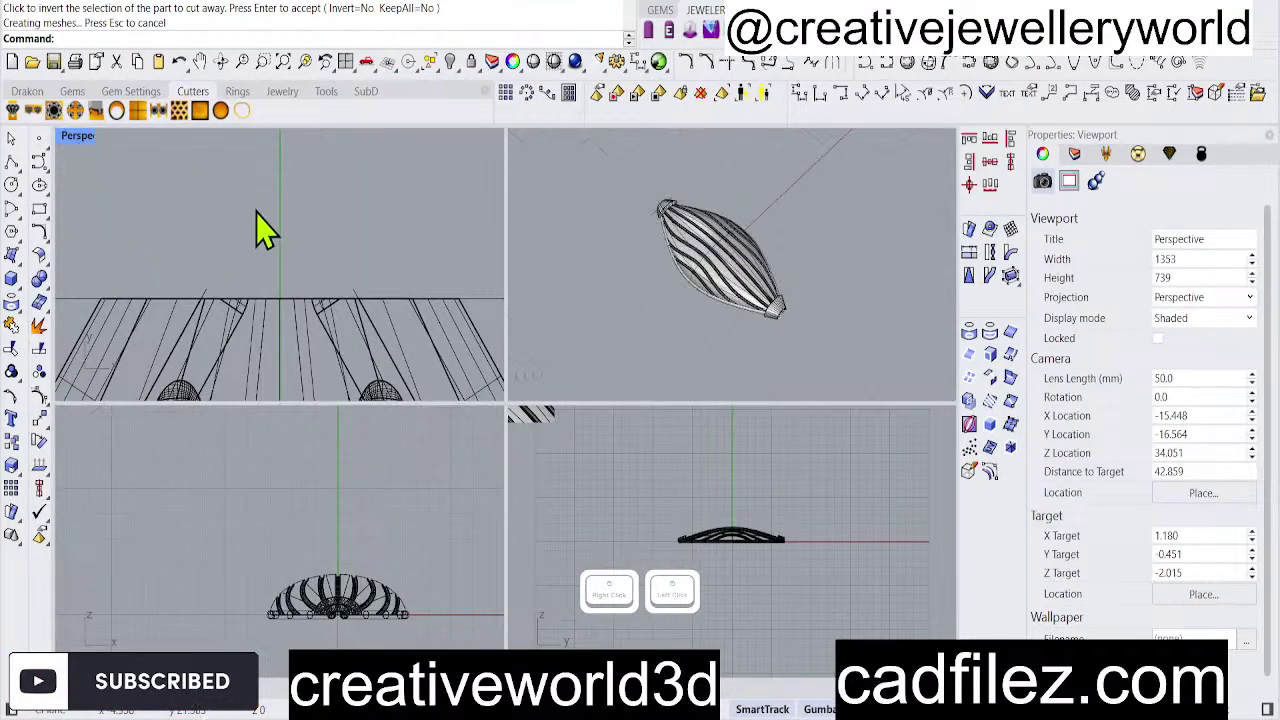
pyautogui.scroll(-3, 257, 229)
pyautogui.click(314, 231)
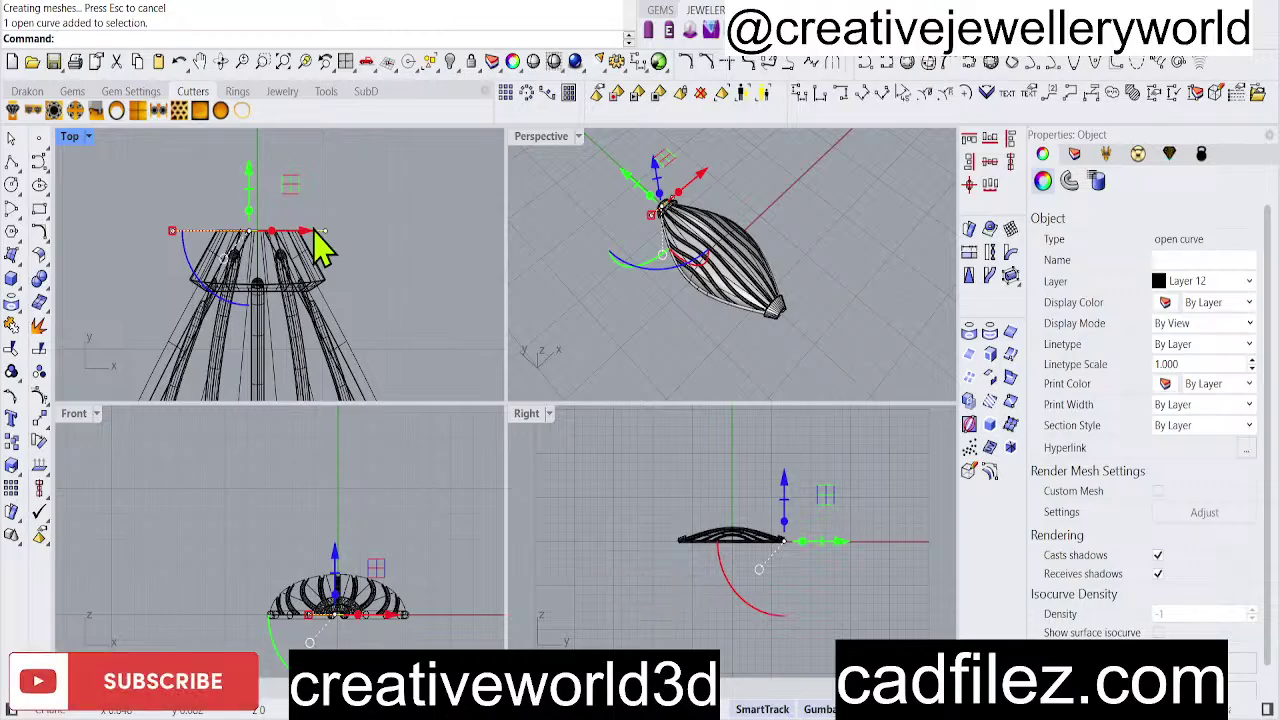
pyautogui.write('mirror')
pyautogui.rightClick(336, 211)
pyautogui.write('0')
pyautogui.press('Return')
pyautogui.scroll(-2, 309, 214)
pyautogui.scroll(-2, 309, 214)
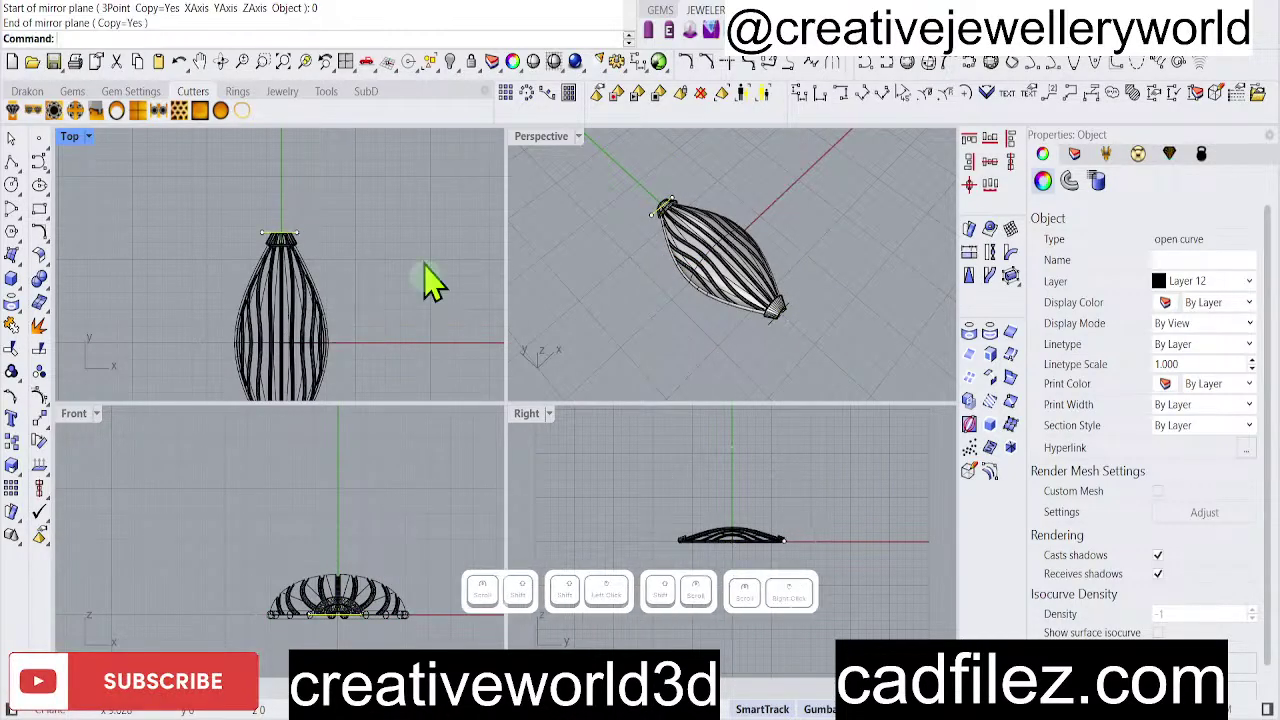
pyautogui.click(408, 342)
# Wire-cut the lower end cap, grooved body and rim pipes with the mirrored line in the Z direction, removing the portion beyond it.
pyautogui.moveTo(394, 374); pyautogui.dragTo(375, 255, button='right')
pyautogui.scroll(3, 295, 330)
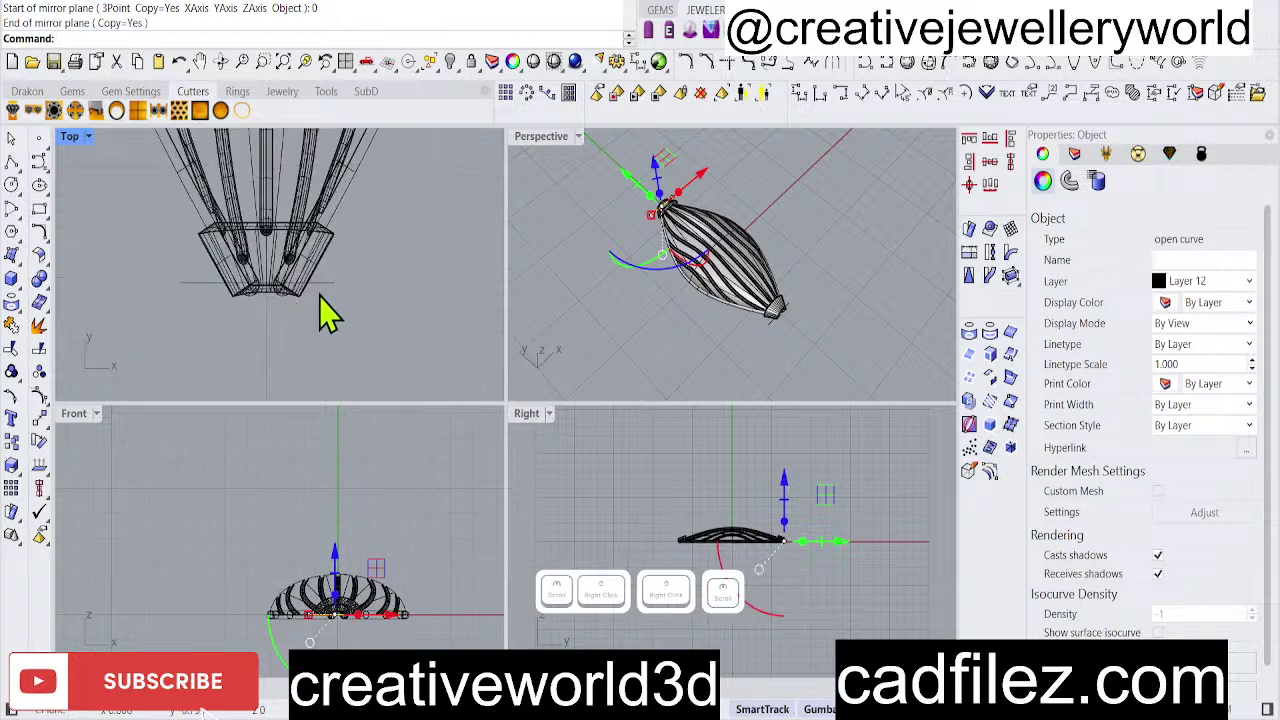
pyautogui.click(321, 316)
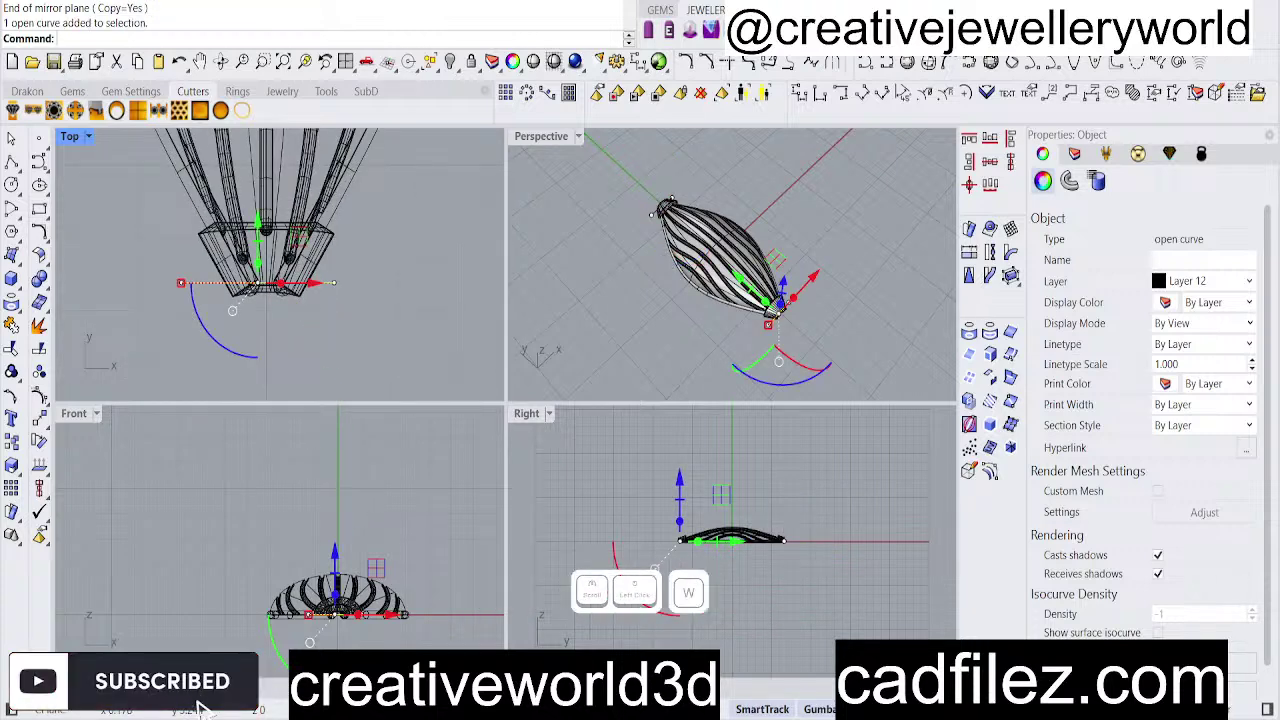
pyautogui.write('wc')
pyautogui.rightClick(330, 515)
pyautogui.scroll(3, 335, 540)
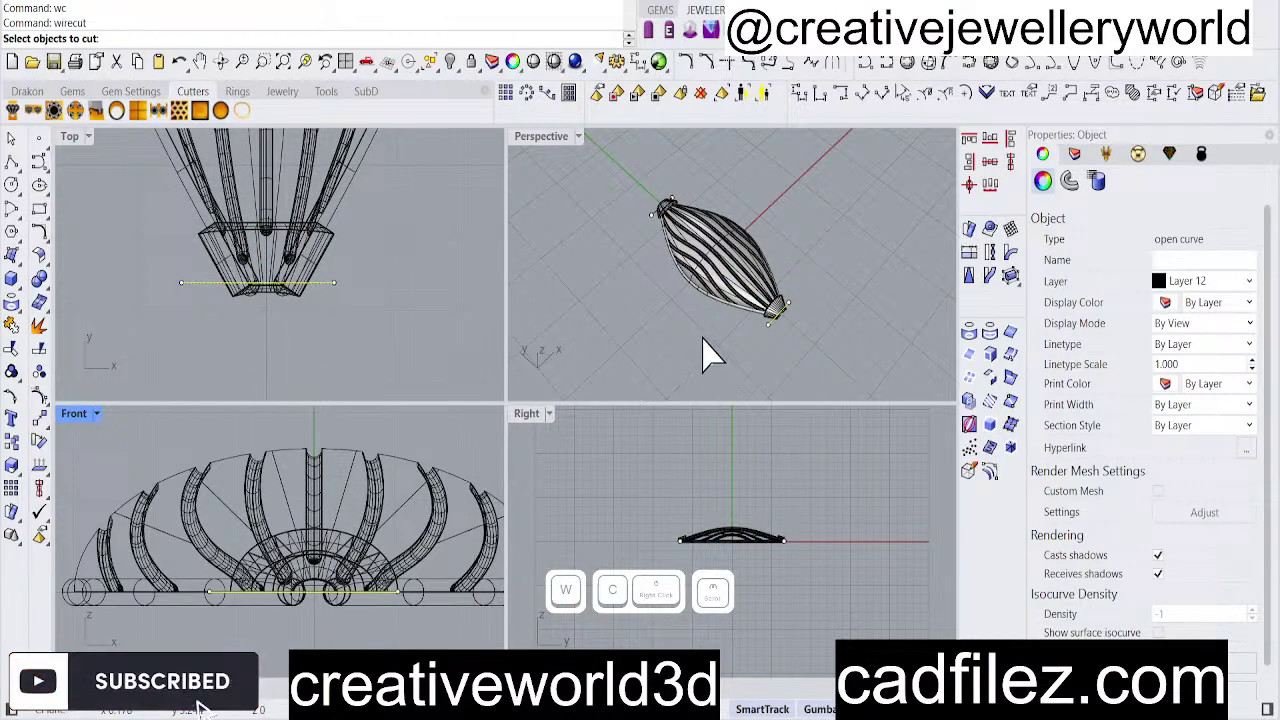
pyautogui.scroll(5, 705, 354)
pyautogui.click(880, 245)
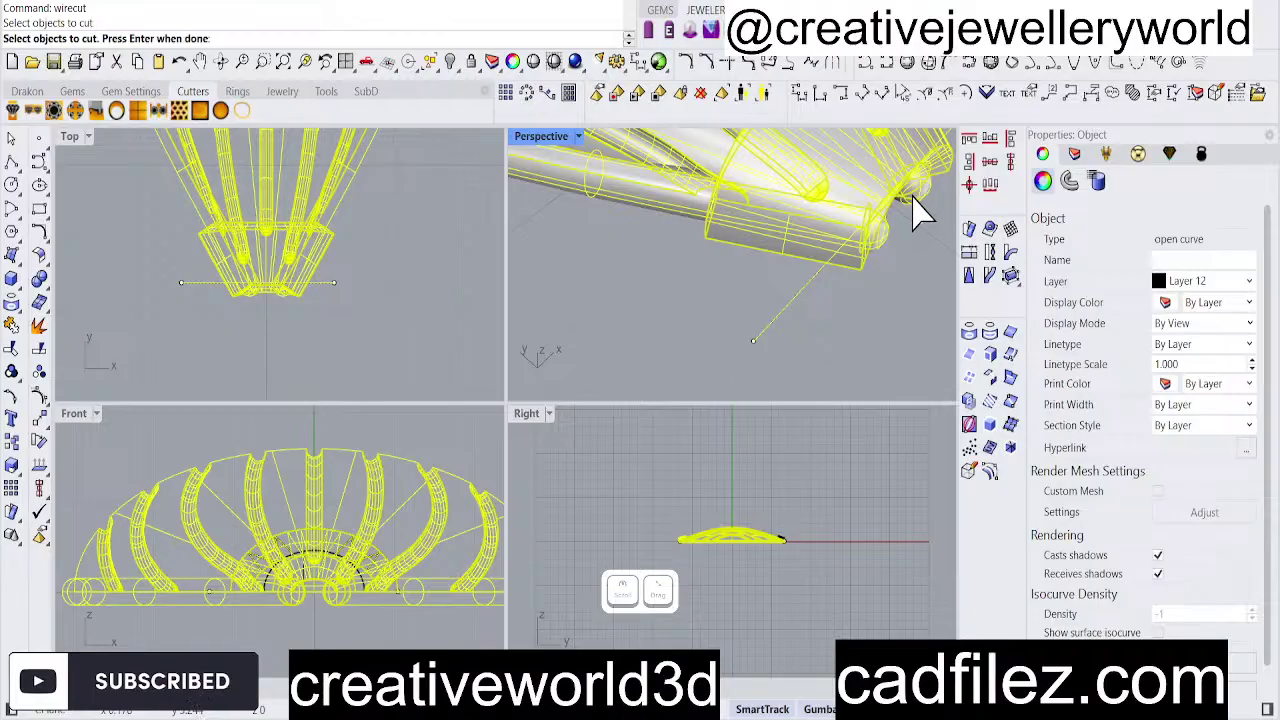
pyautogui.rightClick(371, 529)
pyautogui.scroll(-2, 331, 526)
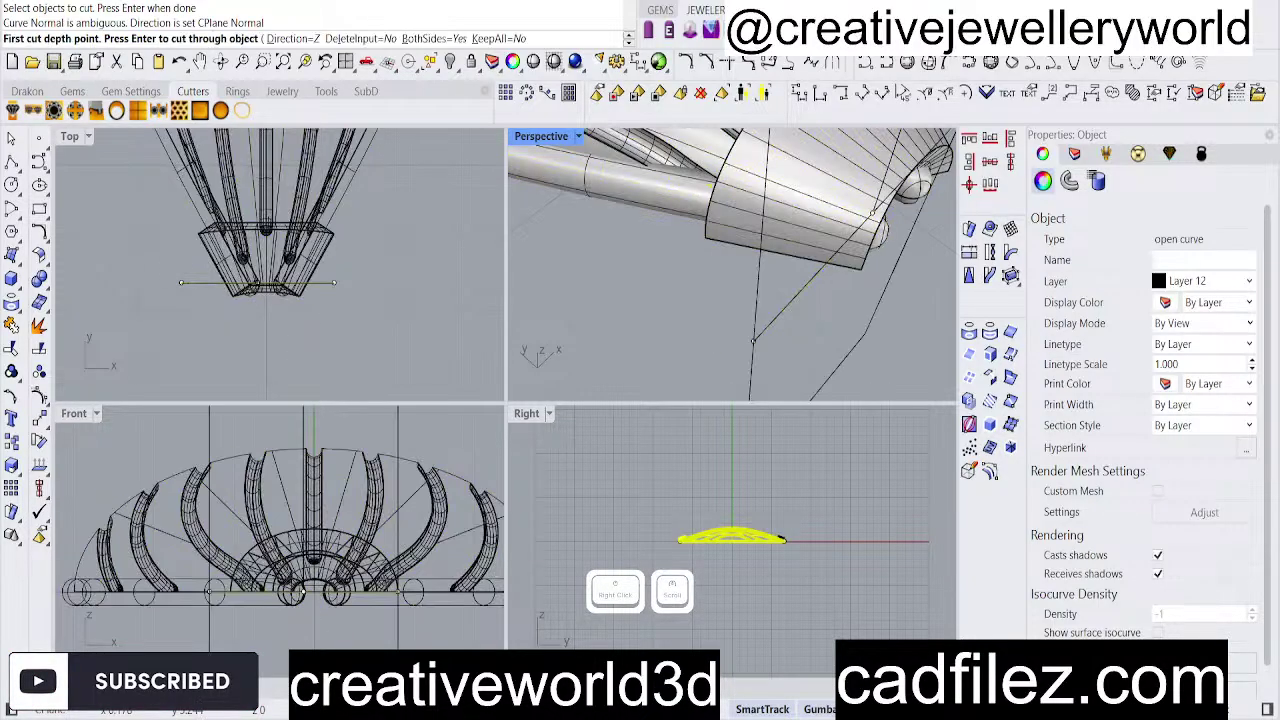
pyautogui.click(301, 619)
pyautogui.rightClick(270, 335)
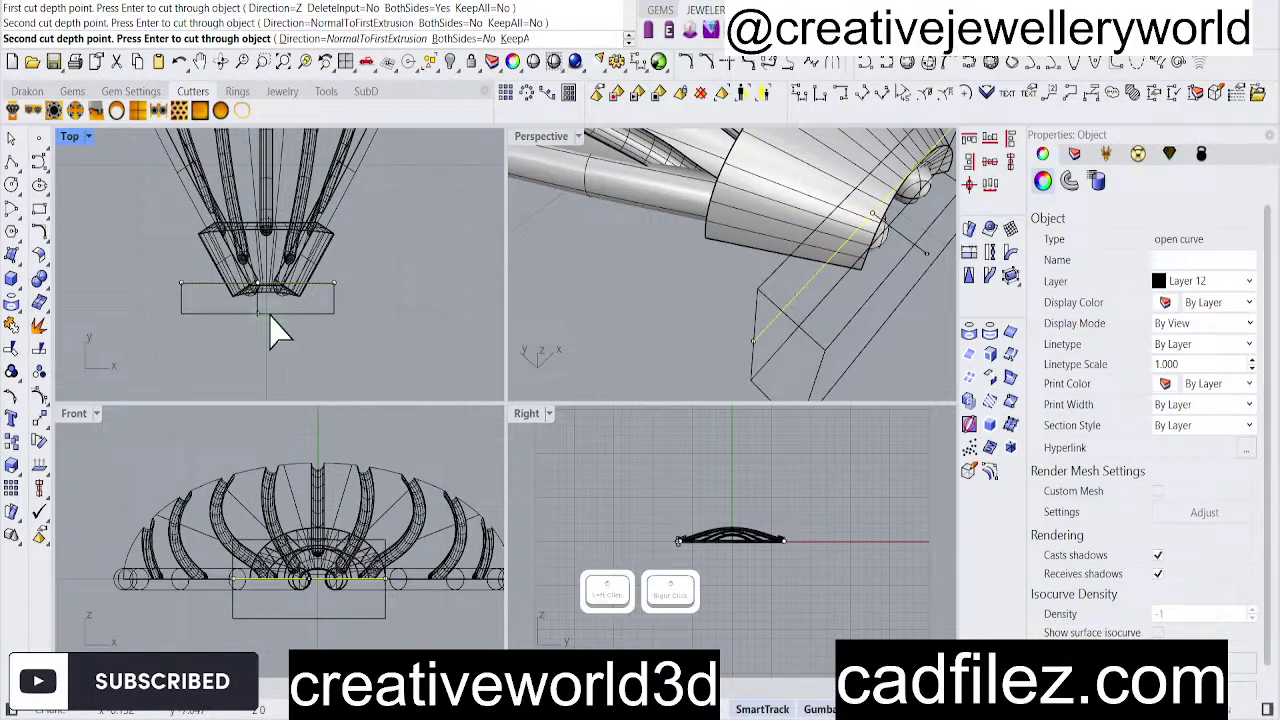
pyautogui.rightClick(565, 325)
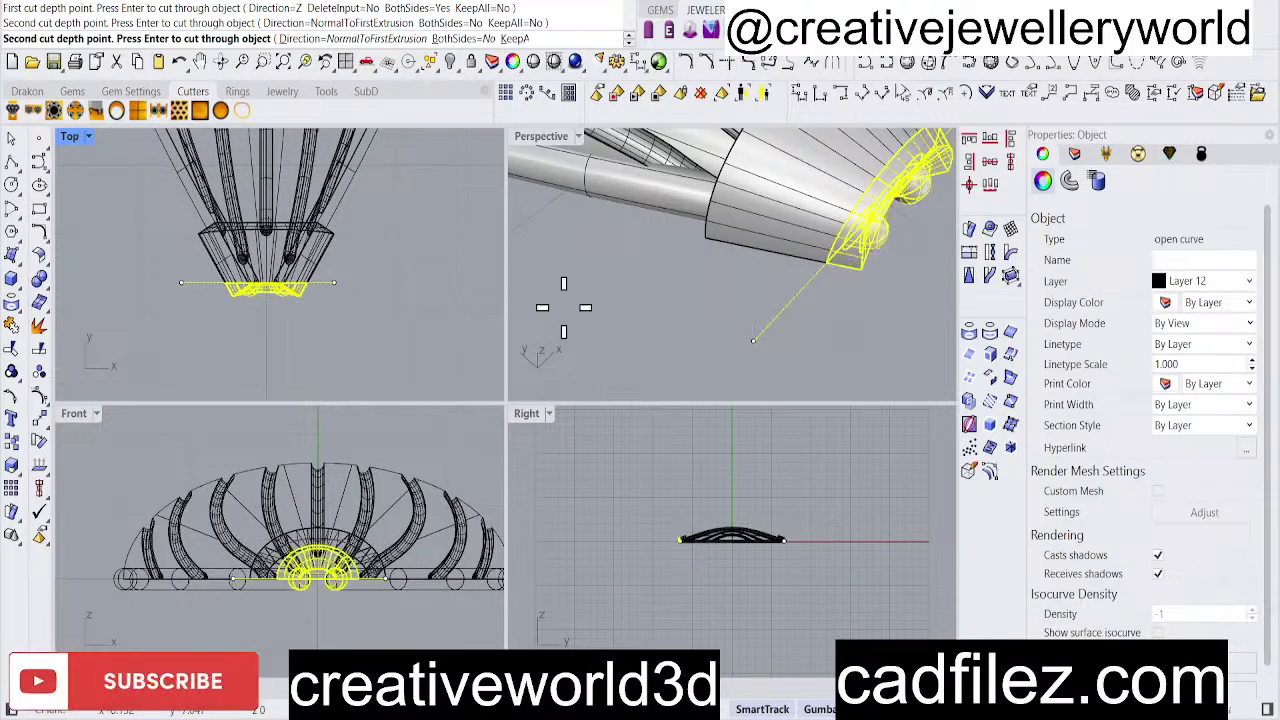
pyautogui.rightClick(566, 300)
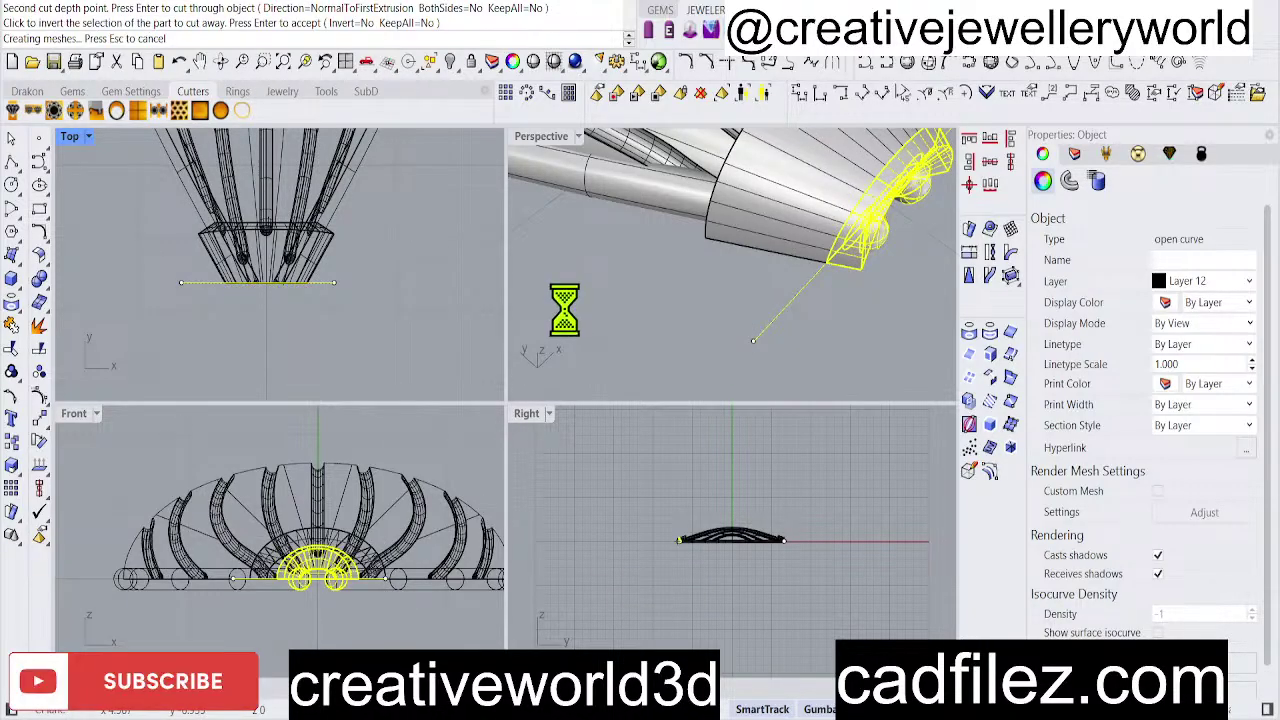
pyautogui.rightClick(312, 355)
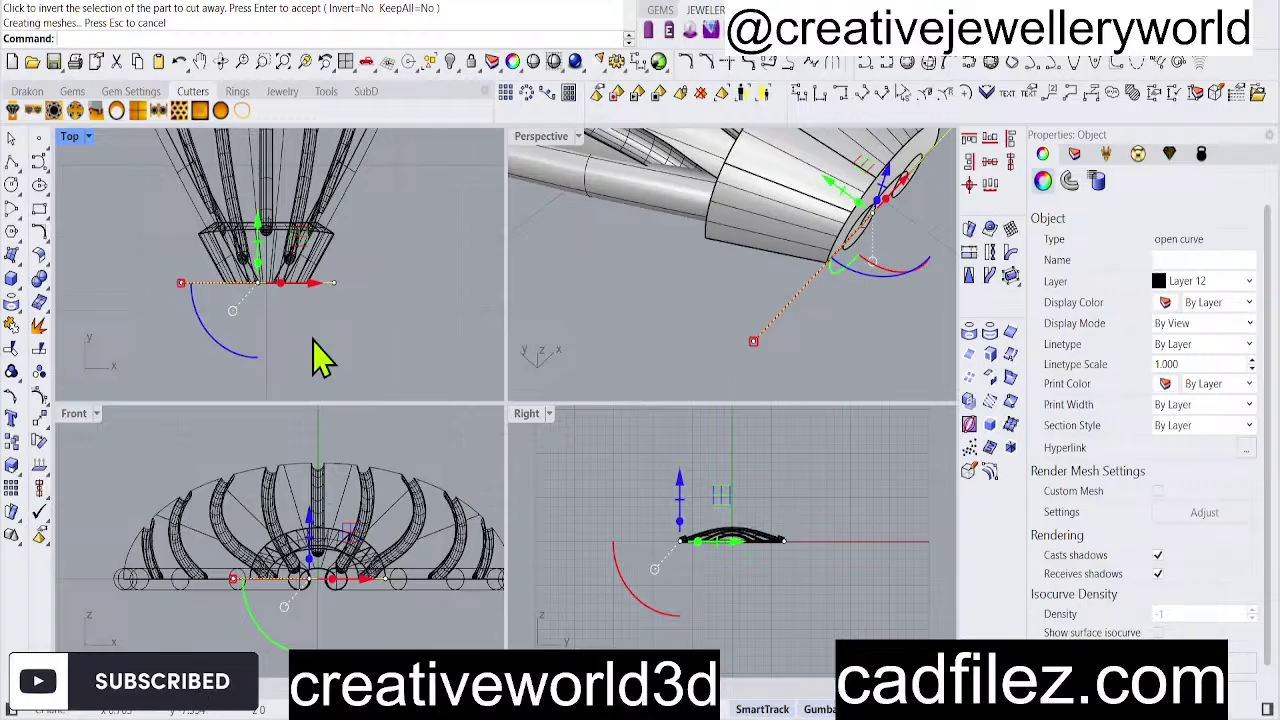
# Delete the cutting lines at the lower and upper ends of the body.
pyautogui.press('Return')
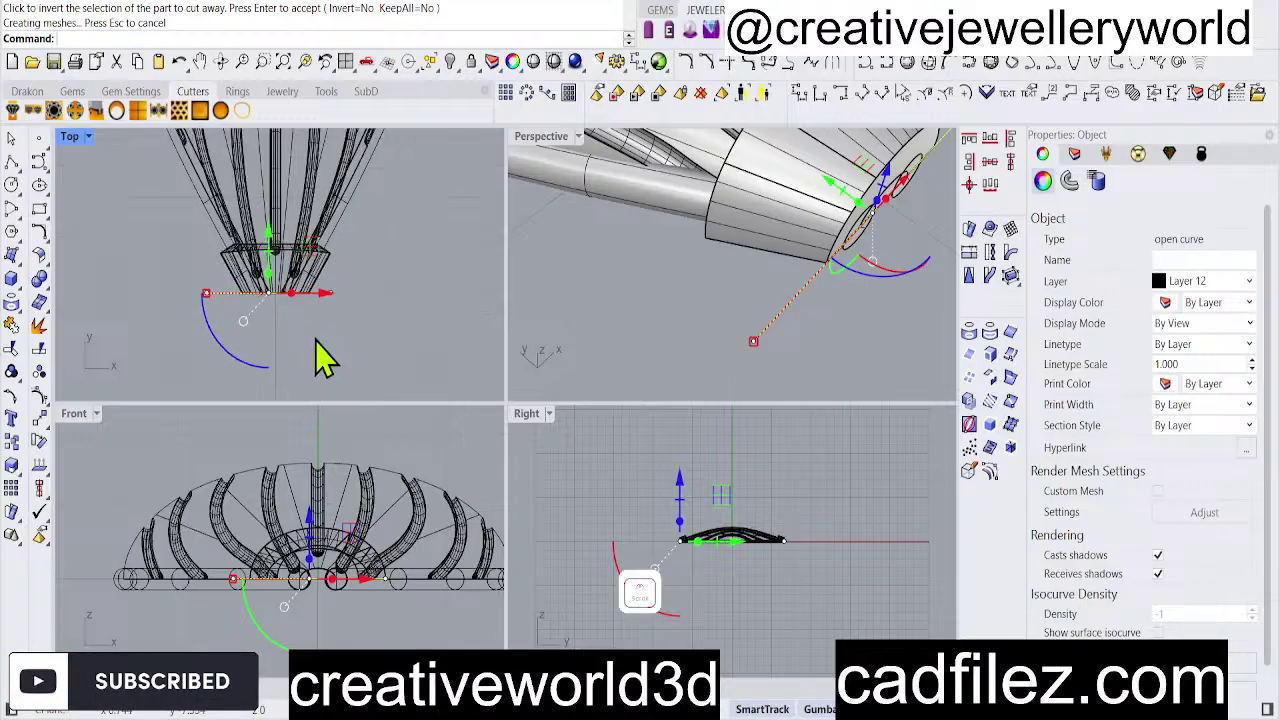
pyautogui.press('Delete')
pyautogui.scroll(-2, 286, 271)
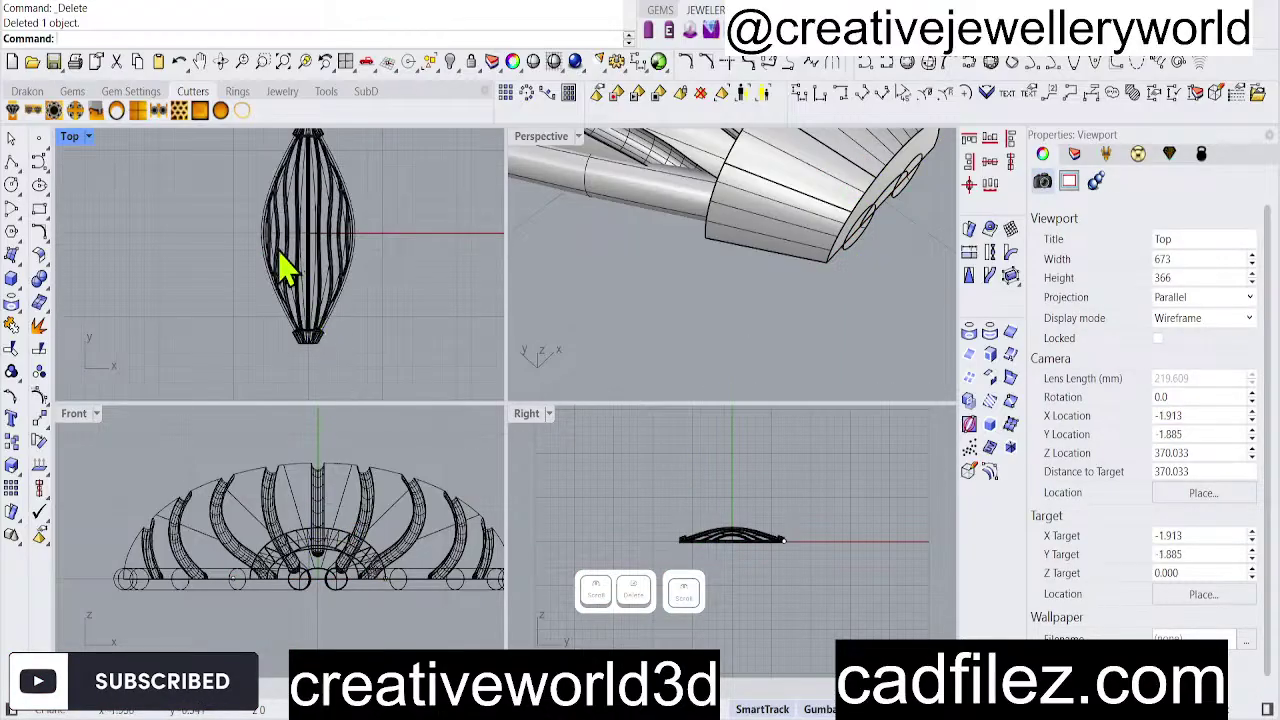
pyautogui.moveTo(286, 271); pyautogui.dragTo(300, 223, button='right')
pyautogui.scroll(3, 290, 225)
pyautogui.scroll(2, 284, 208)
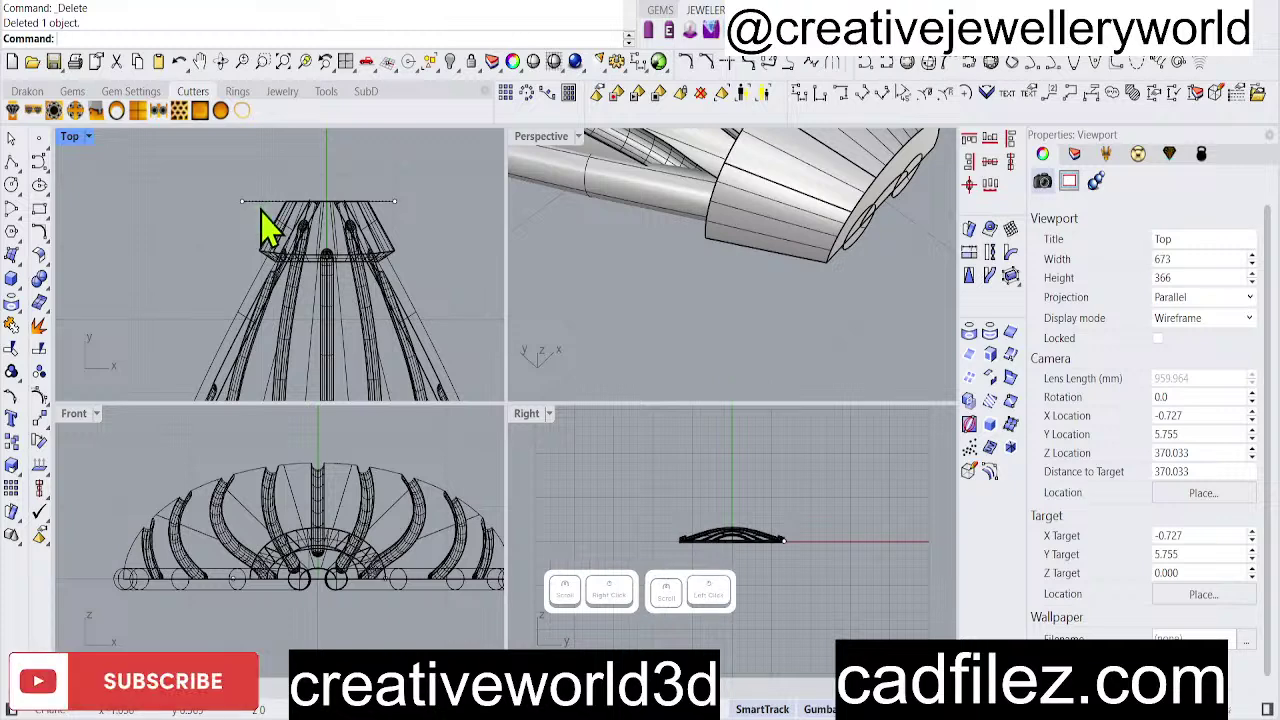
pyautogui.click(261, 212)
pyautogui.press('Delete')
pyautogui.scroll(-3, 329, 243)
pyautogui.scroll(-2, 704, 333)
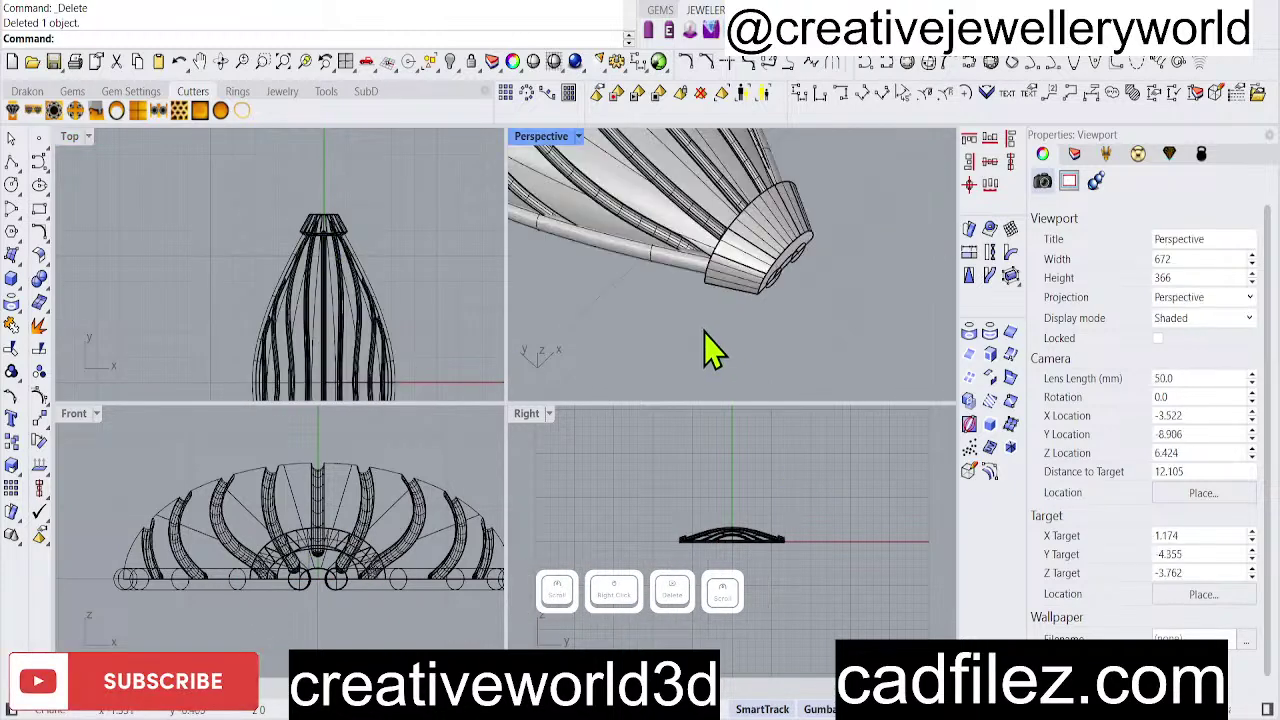
# Save the file and enlarge the Perspective view to show the whole trimmed body.
pyautogui.moveTo(704, 333)
pyautogui.mouseDown(button='right')
pyautogui.moveTo(771, 286)
pyautogui.moveTo(780, 318)
pyautogui.mouseUp(button='right')
pyautogui.hotkey('ctrl', 's')
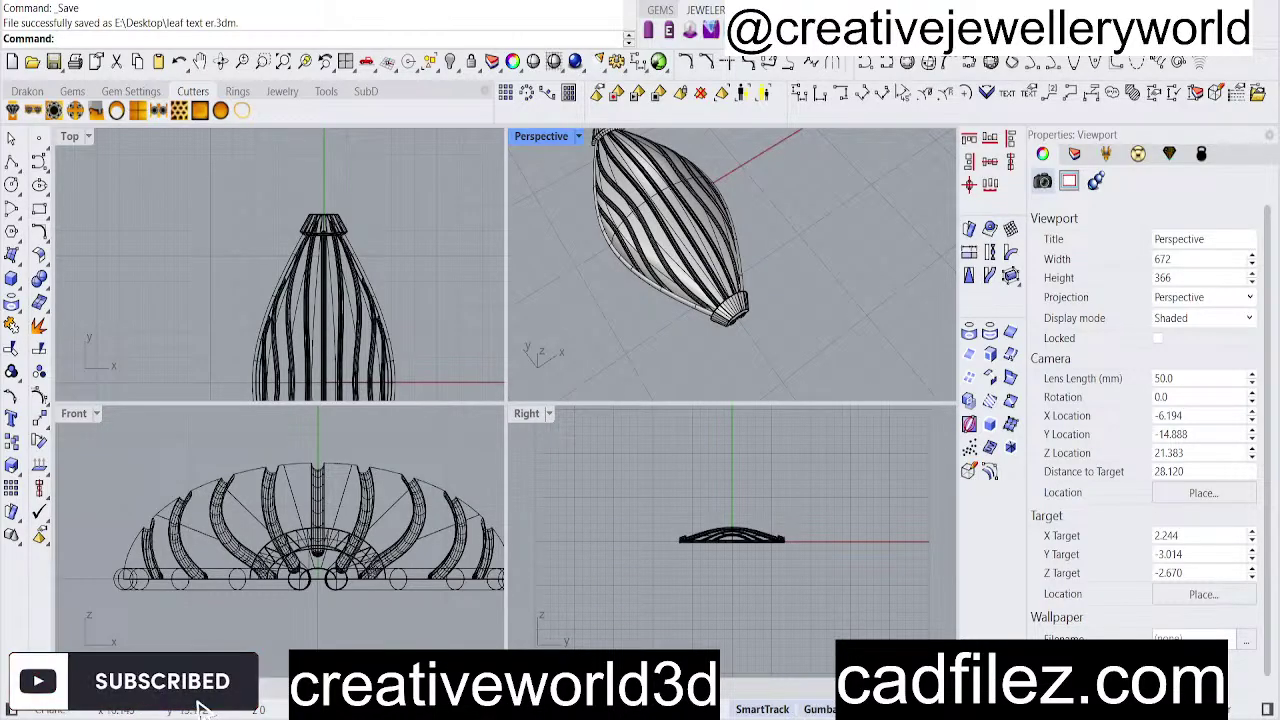
pyautogui.click(818, 545)
pyautogui.scroll(-2, 600, 229)
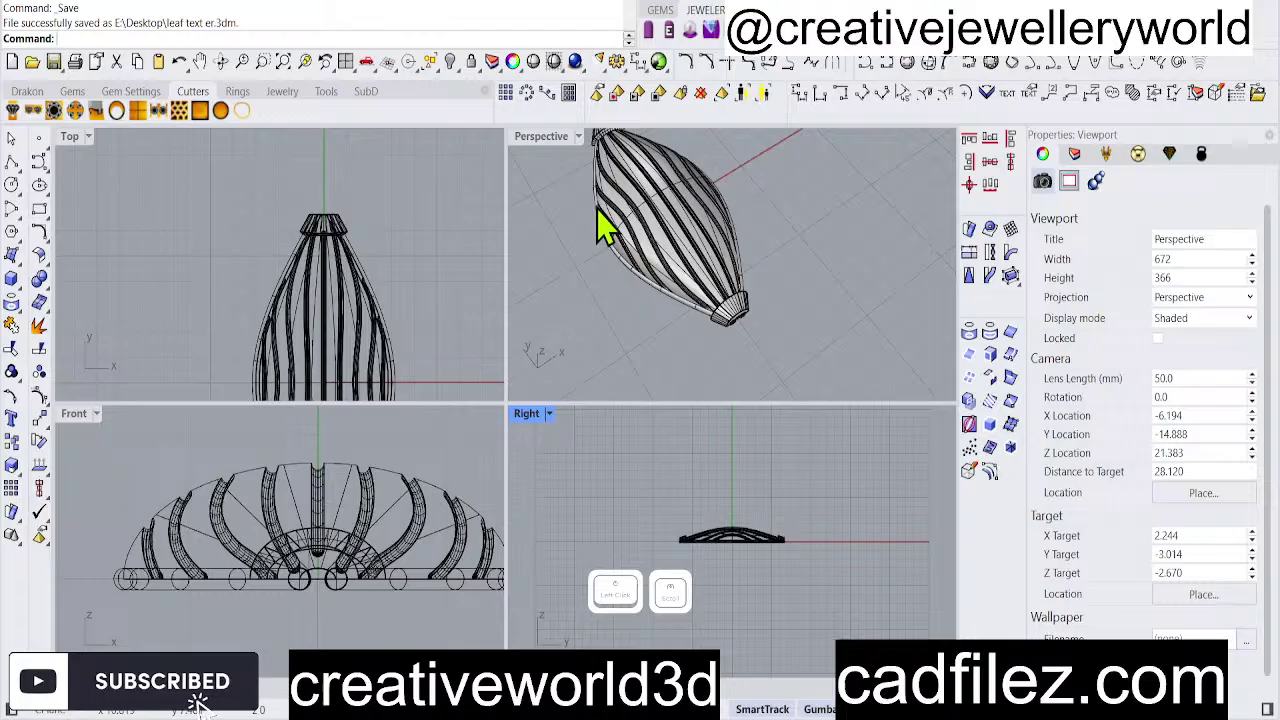
pyautogui.doubleClick(532, 138)
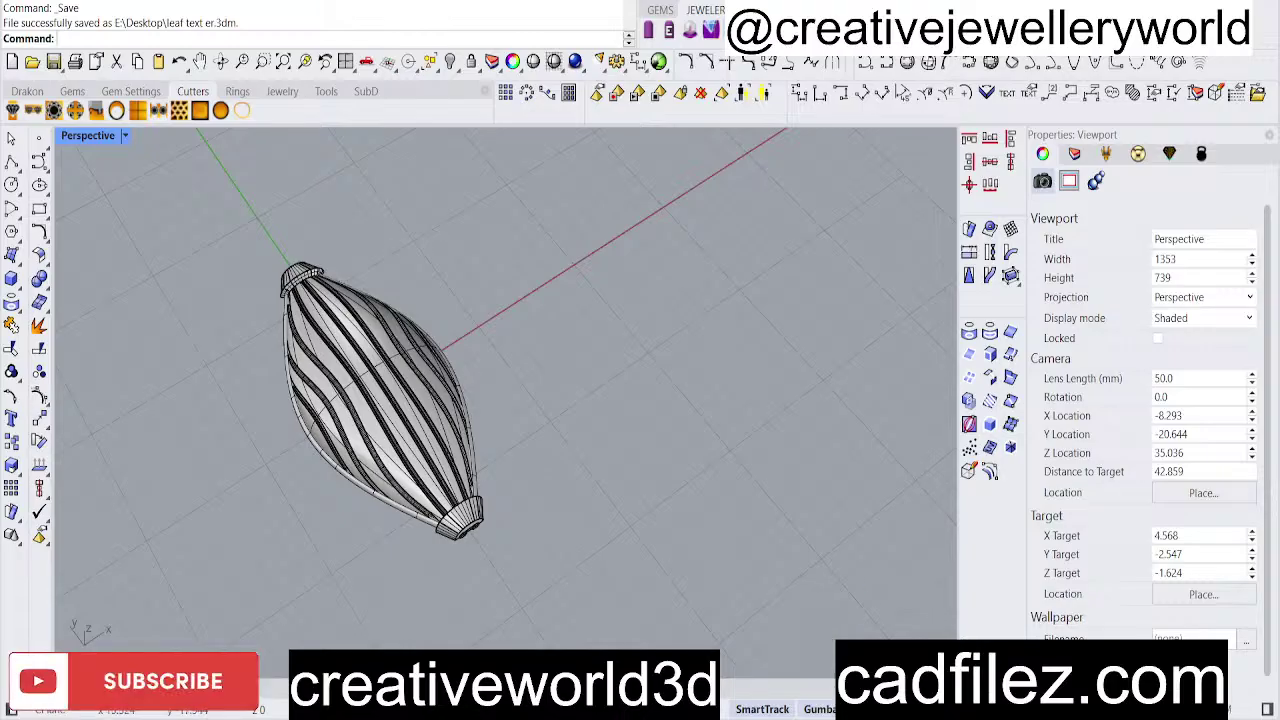
pyautogui.click(926, 711)
pyautogui.click(461, 694)
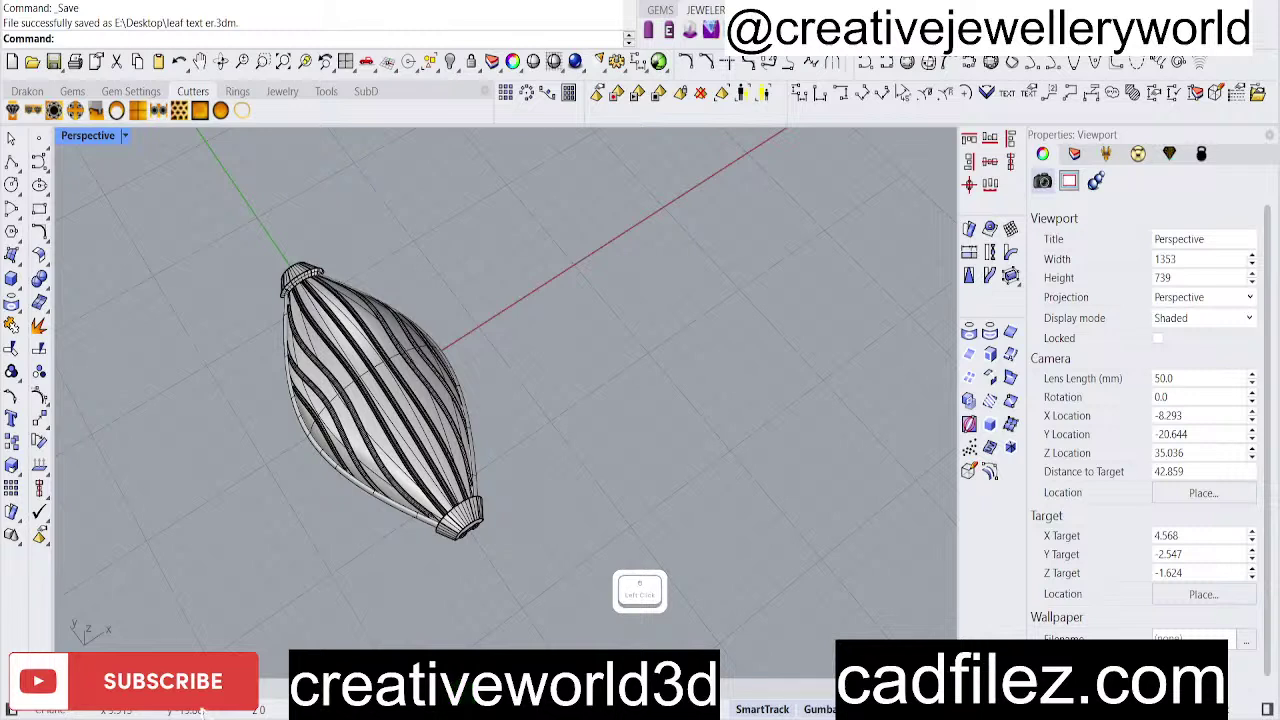
pyautogui.click(140, 312)
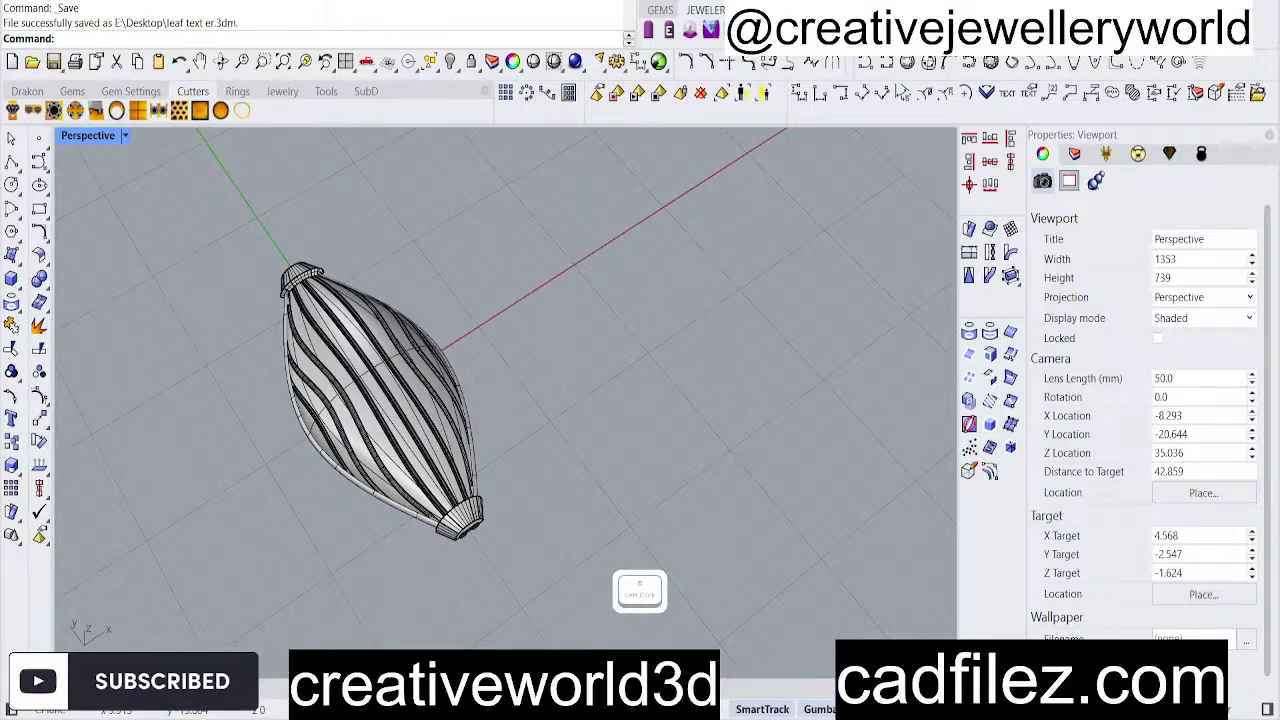
pyautogui.moveTo(557, 457); pyautogui.dragTo(531, 409, button='right')
pyautogui.scroll(-3, 580, 495)
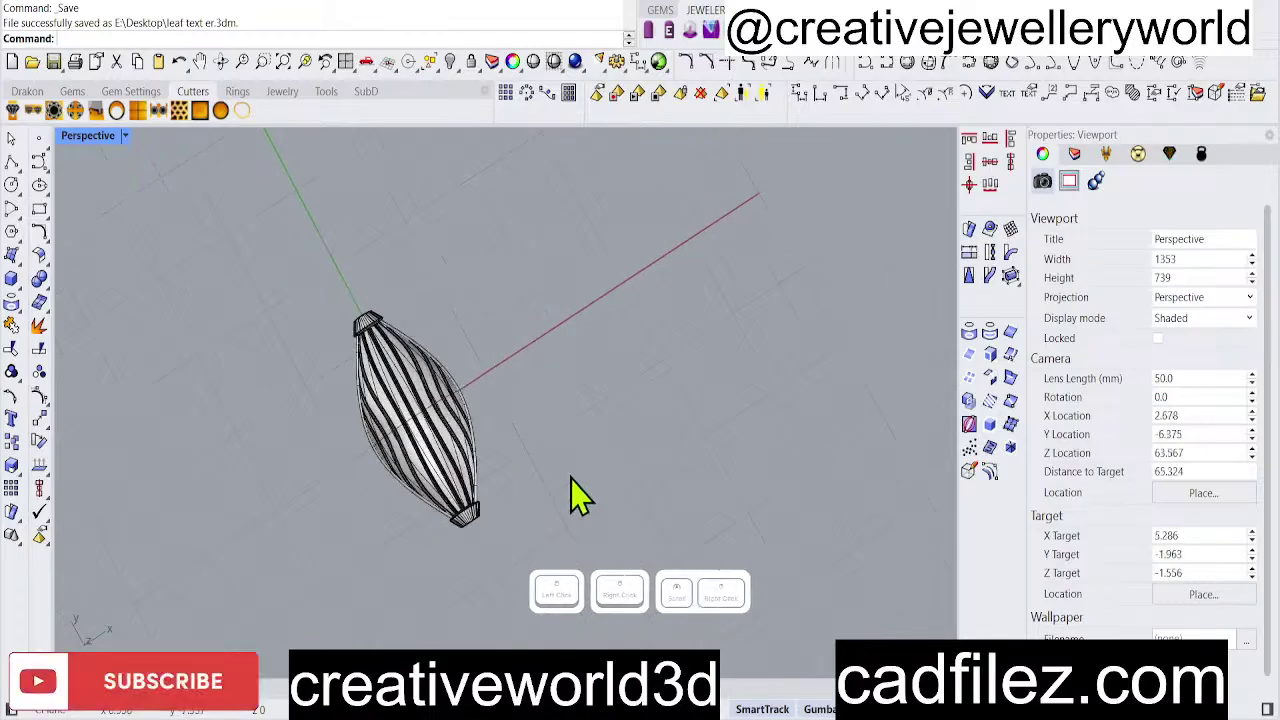
pyautogui.scroll(6, 383, 389)
pyautogui.moveTo(571, 477); pyautogui.dragTo(480, 449, button='right')
pyautogui.scroll(-2, 480, 449)
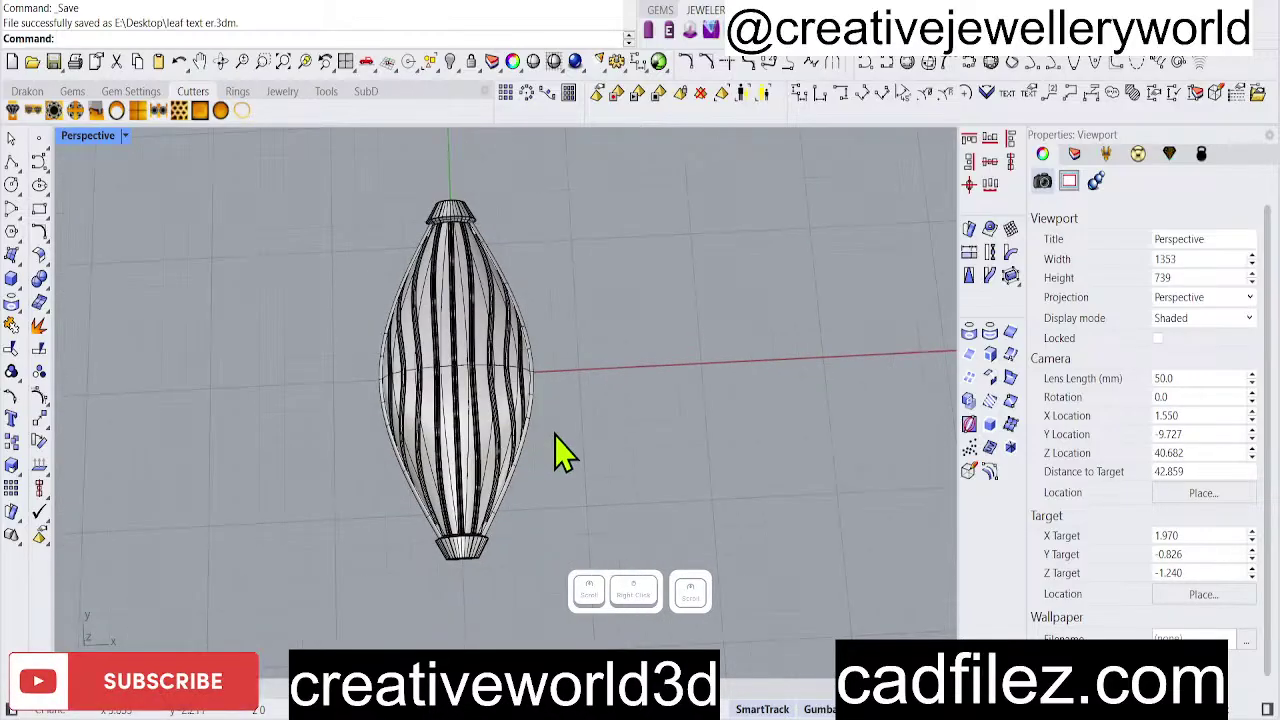
pyautogui.write('S')
pyautogui.rightClick(560, 450)
pyautogui.write('c')
pyautogui.scroll(-2, 585, 437)
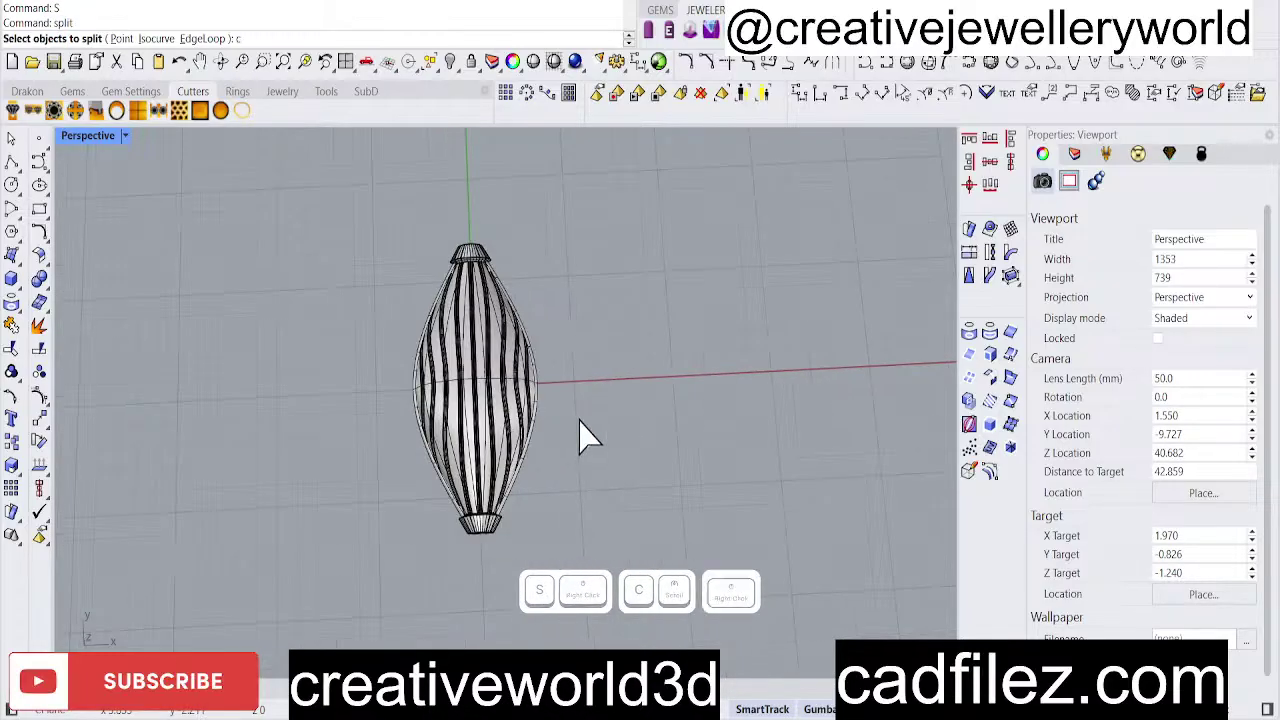
pyautogui.rightClick(585, 437)
pyautogui.rightClick(580, 430)
pyautogui.scroll(3, 560, 432)
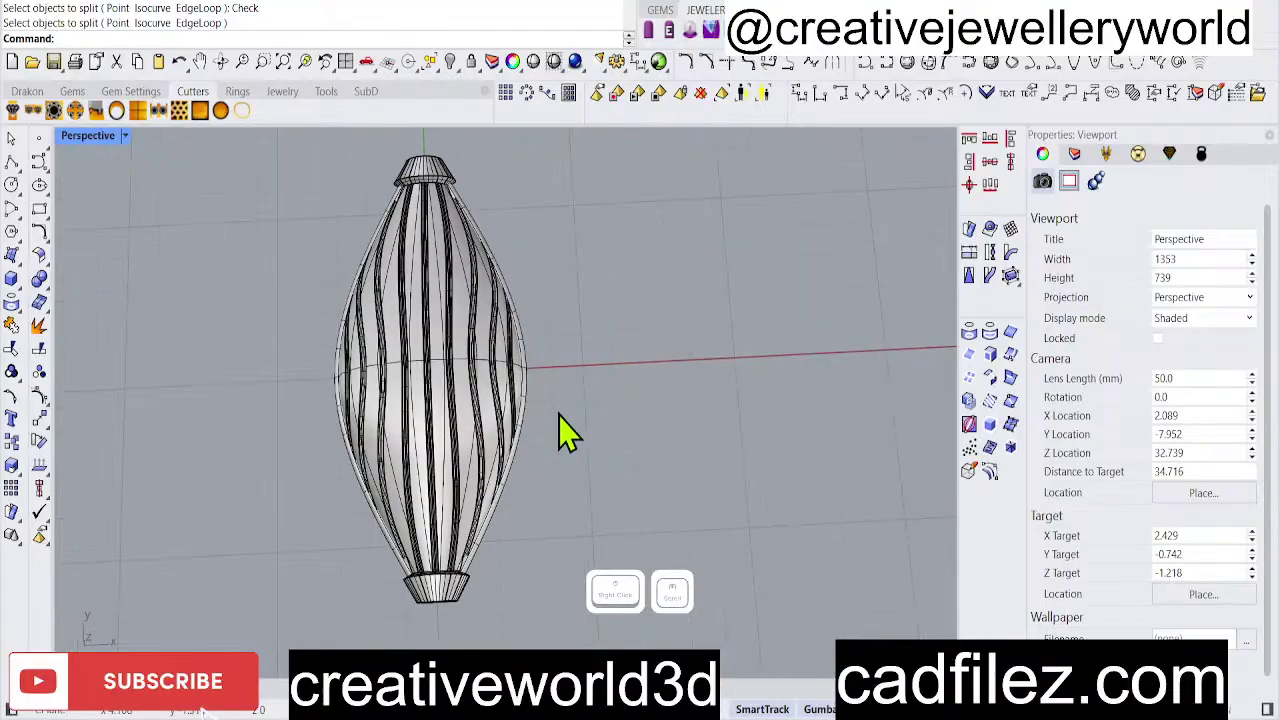
# Select all curves in the model, examine where they lie along the body, and clear the selection.
pyautogui.write('SelCrv')
pyautogui.rightClick(557, 429)
pyautogui.scroll(-2, 550, 410)
pyautogui.moveTo(543, 391); pyautogui.dragTo(388, 486, button='right')
pyautogui.moveTo(506, 457); pyautogui.dragTo(453, 486, button='right')
pyautogui.scroll(-2, 453, 486)
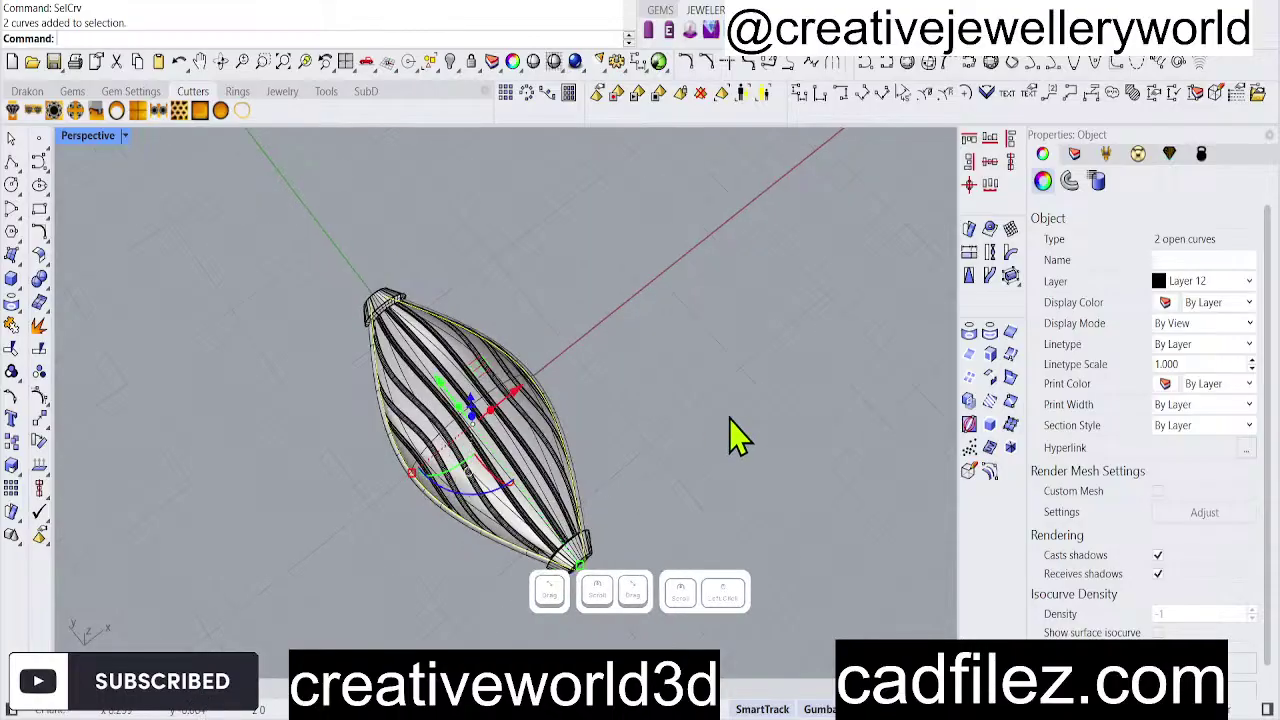
pyautogui.click(730, 418)
pyautogui.moveTo(668, 460); pyautogui.dragTo(636, 463, button='right')
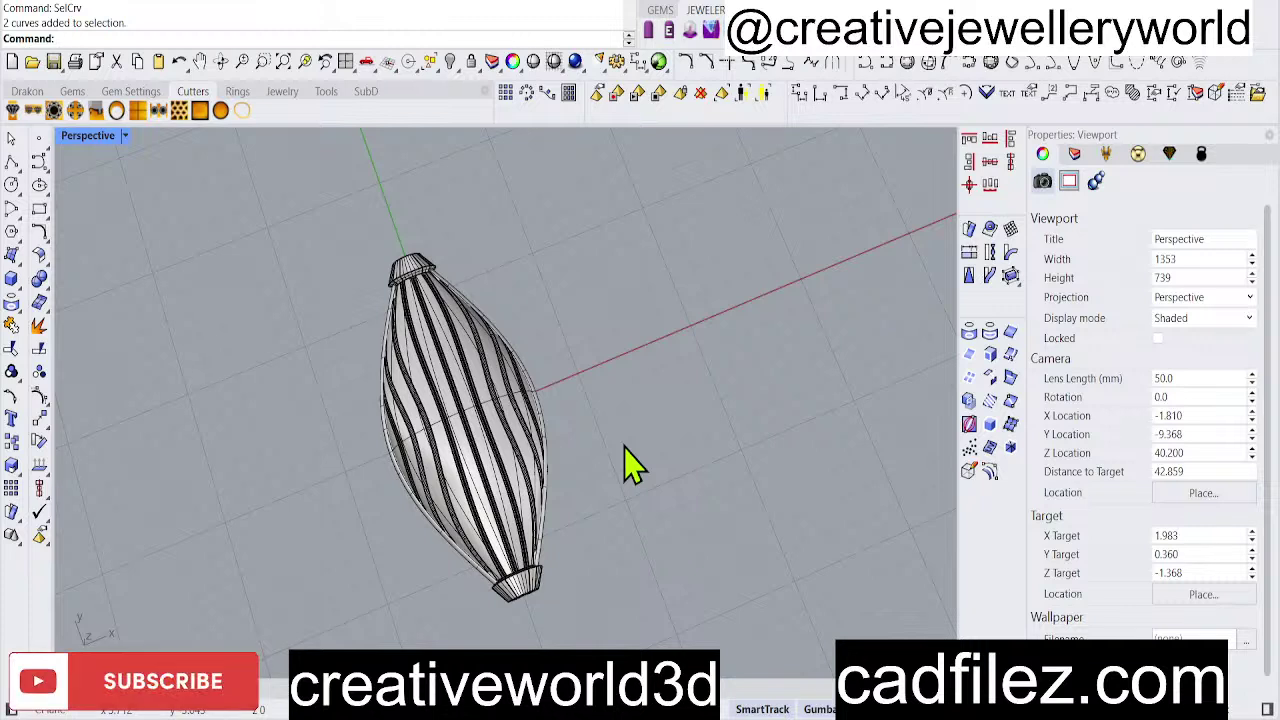
# Select all curves in the model and move them to Layer 10.
pyautogui.write('sc')
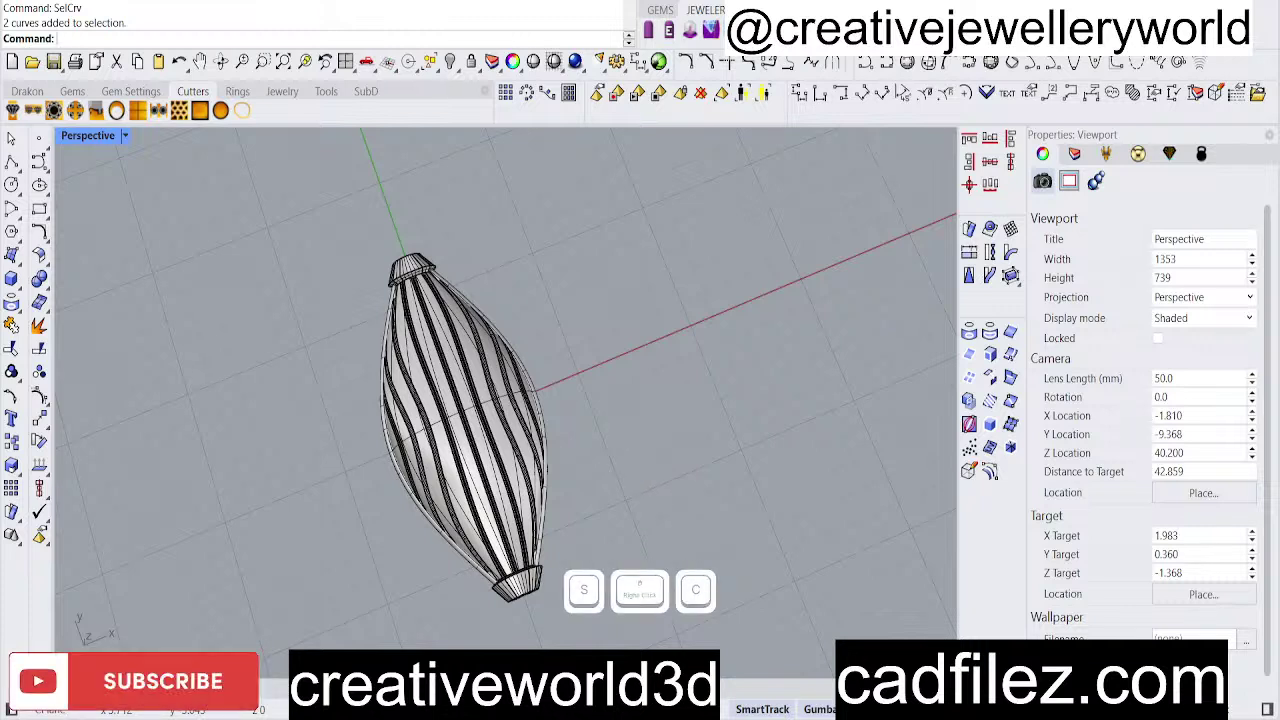
pyautogui.rightClick(565, 430)
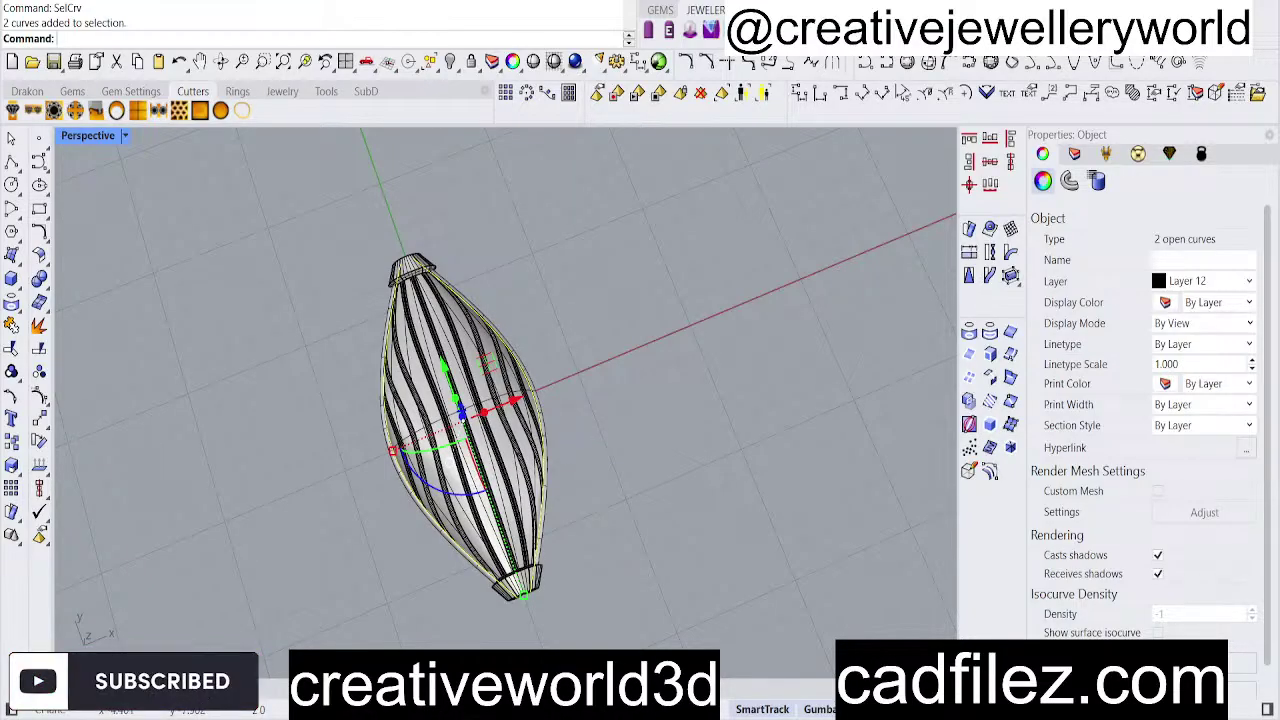
pyautogui.click(399, 708)
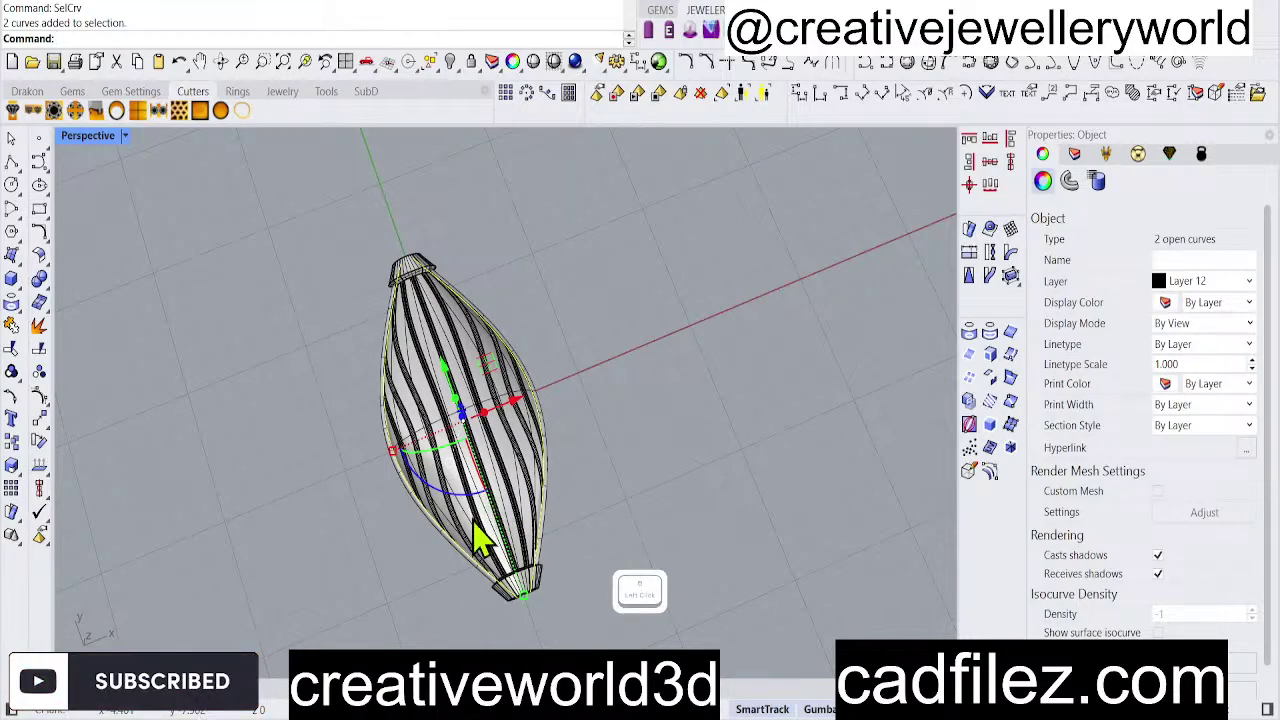
pyautogui.scroll(1, 474, 593)
pyautogui.click(497, 597)
pyautogui.click(417, 600)
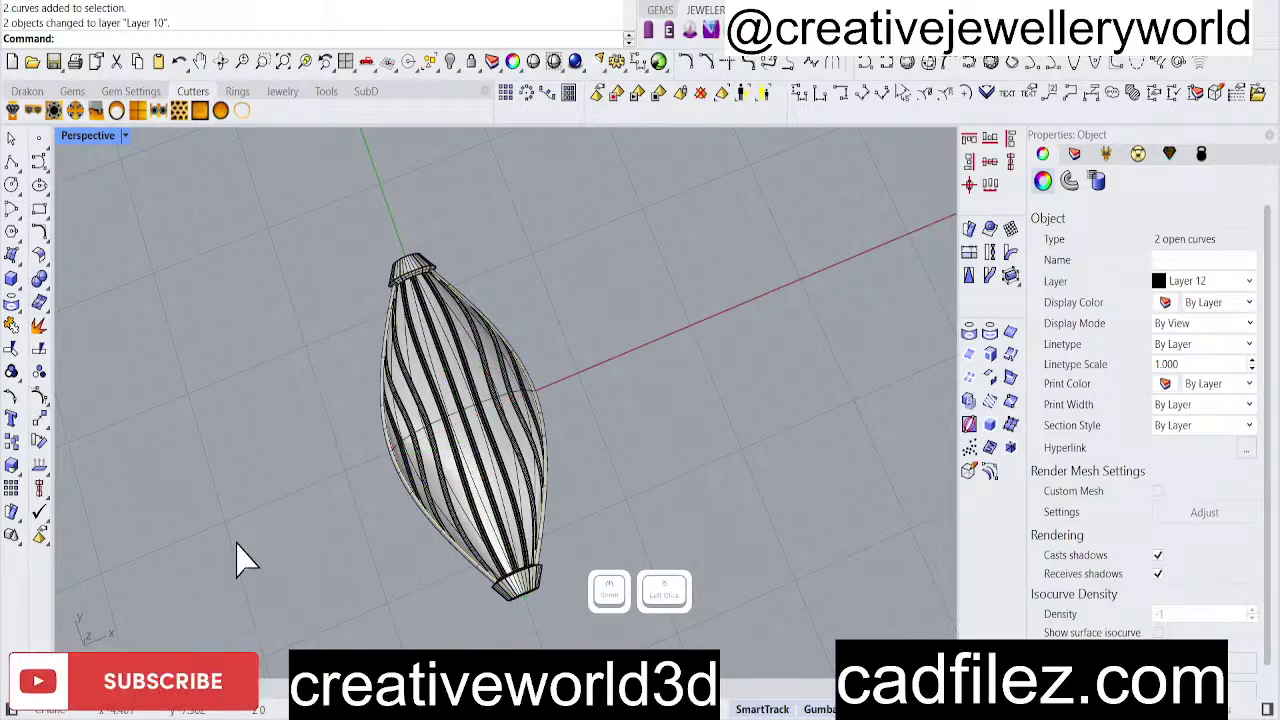
pyautogui.moveTo(647, 442); pyautogui.dragTo(529, 480, button='right')
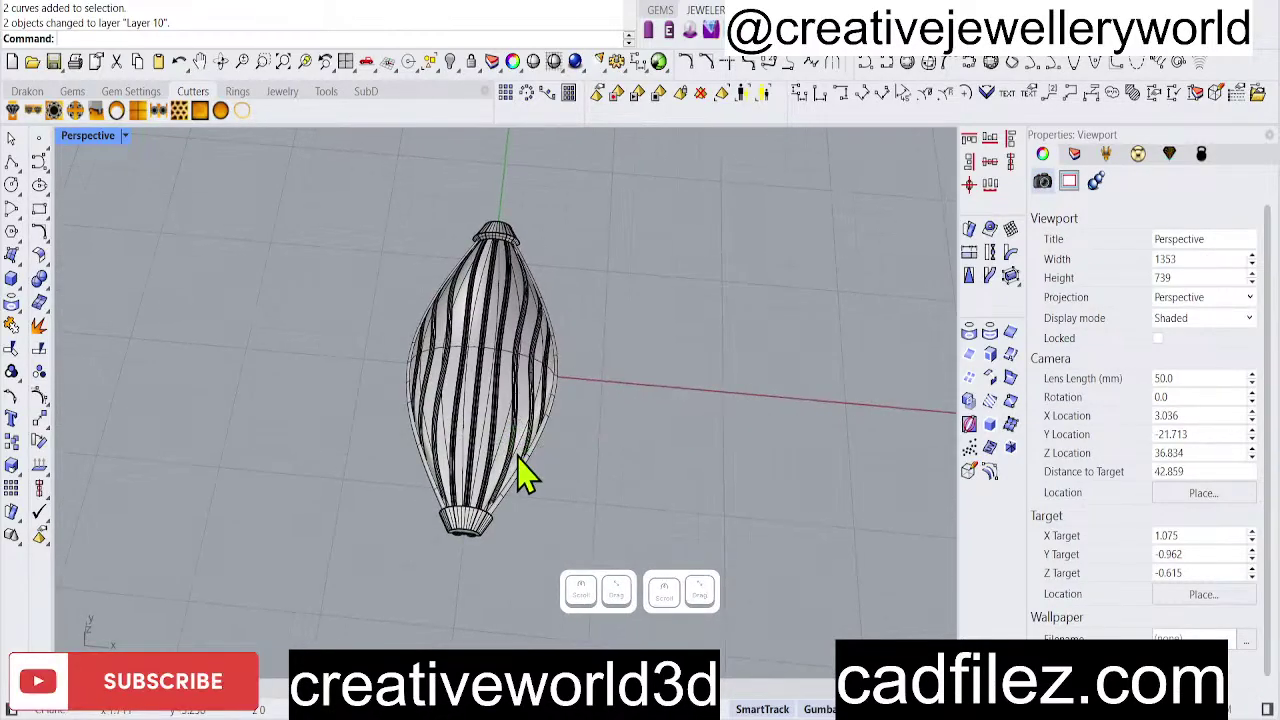
pyautogui.click(562, 504)
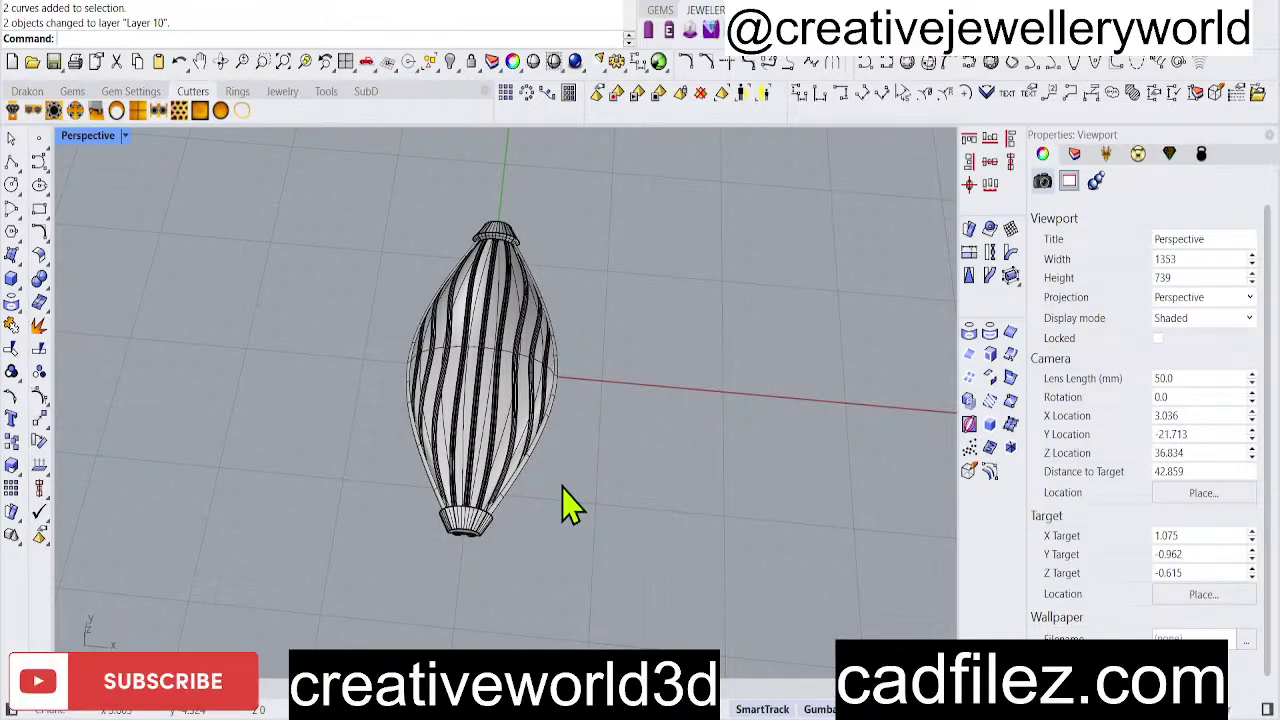
# Examine the body from its end and from above, and select the grooved body to check its object type.
pyautogui.moveTo(594, 502); pyautogui.dragTo(531, 366, button='right')
pyautogui.scroll(3, 540, 455)
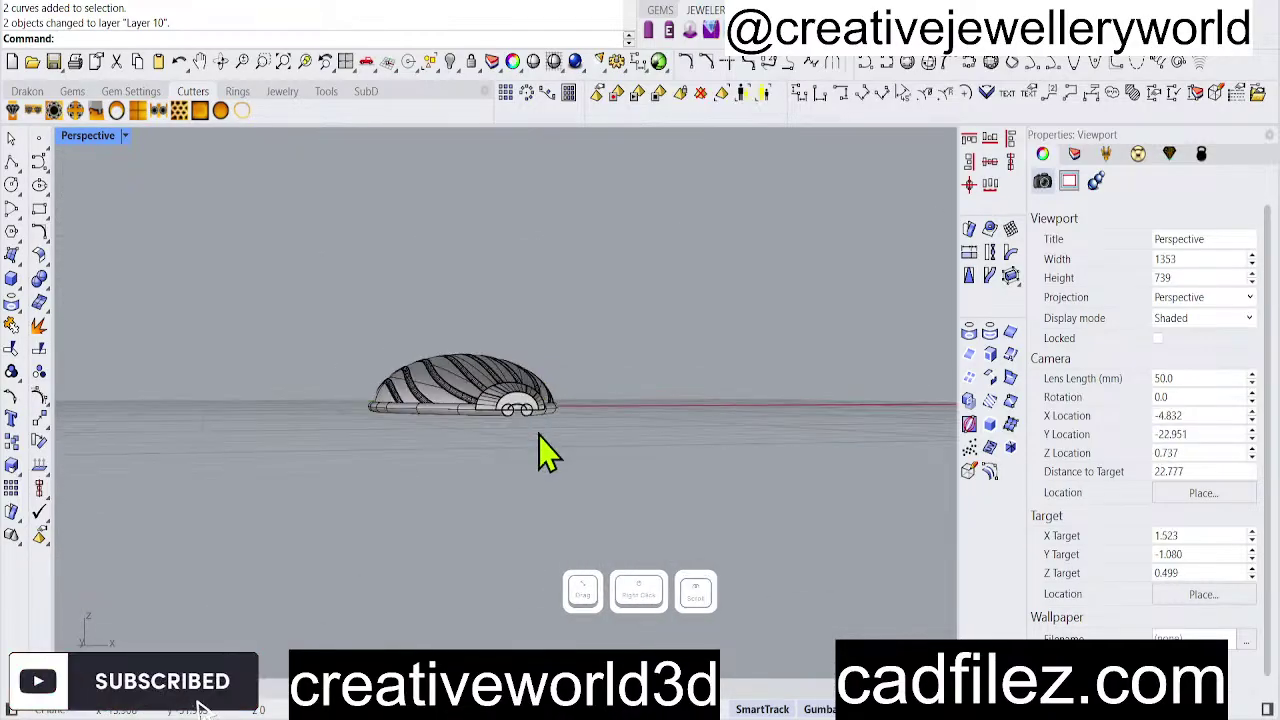
pyautogui.moveTo(540, 455); pyautogui.dragTo(475, 458, button='right')
pyautogui.scroll(-3, 543, 357)
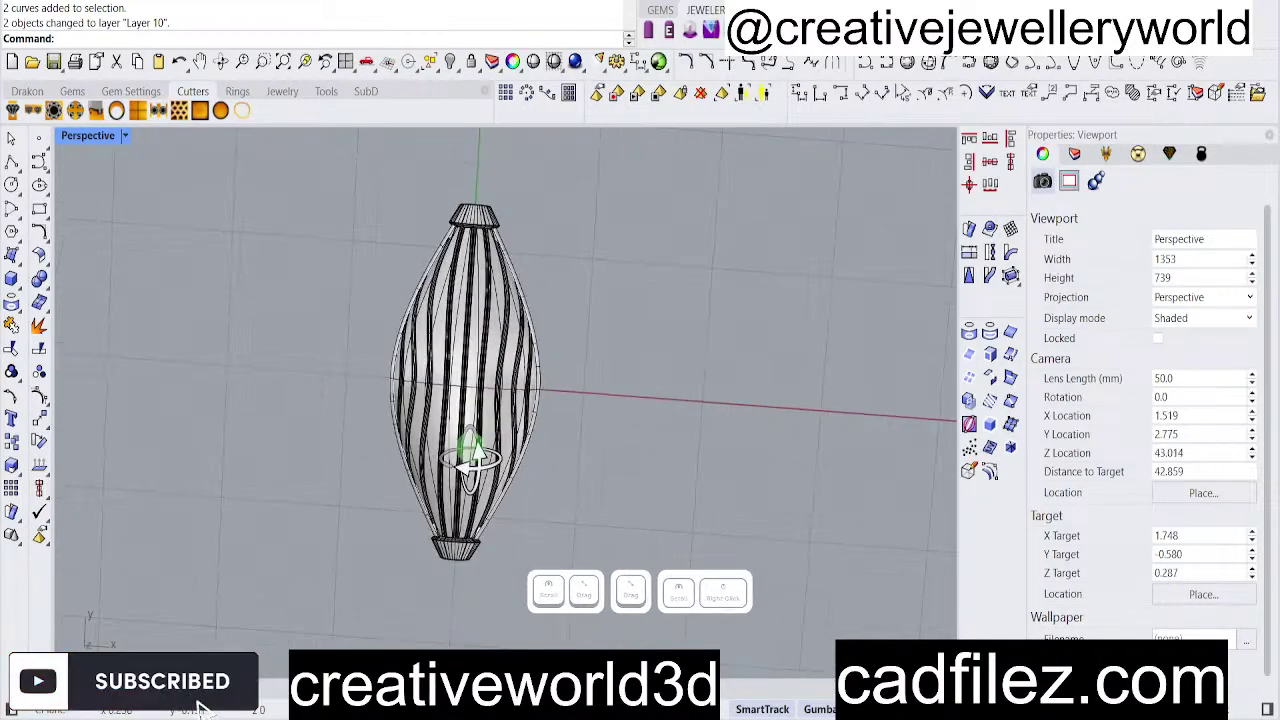
pyautogui.scroll(5, 534, 409)
pyautogui.click(451, 357)
pyautogui.scroll(3, 518, 380)
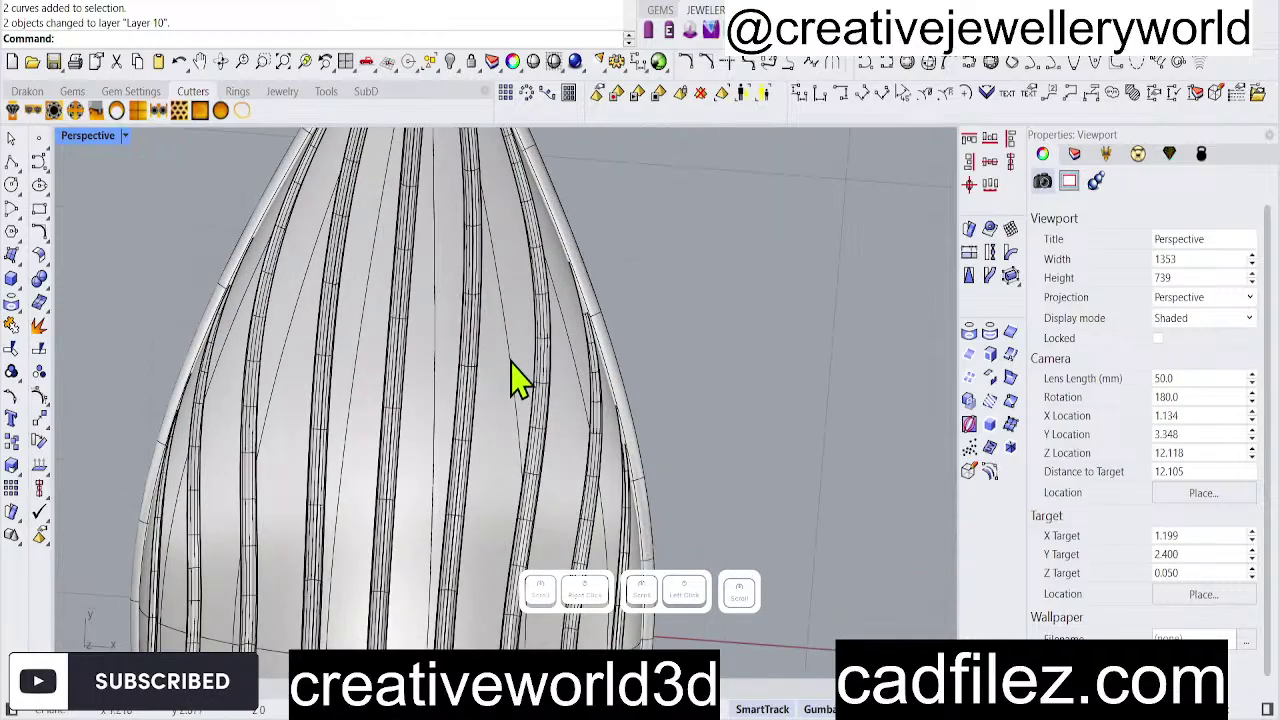
pyautogui.click(509, 377)
pyautogui.scroll(-3, 689, 329)
pyautogui.scroll(-2, 640, 313)
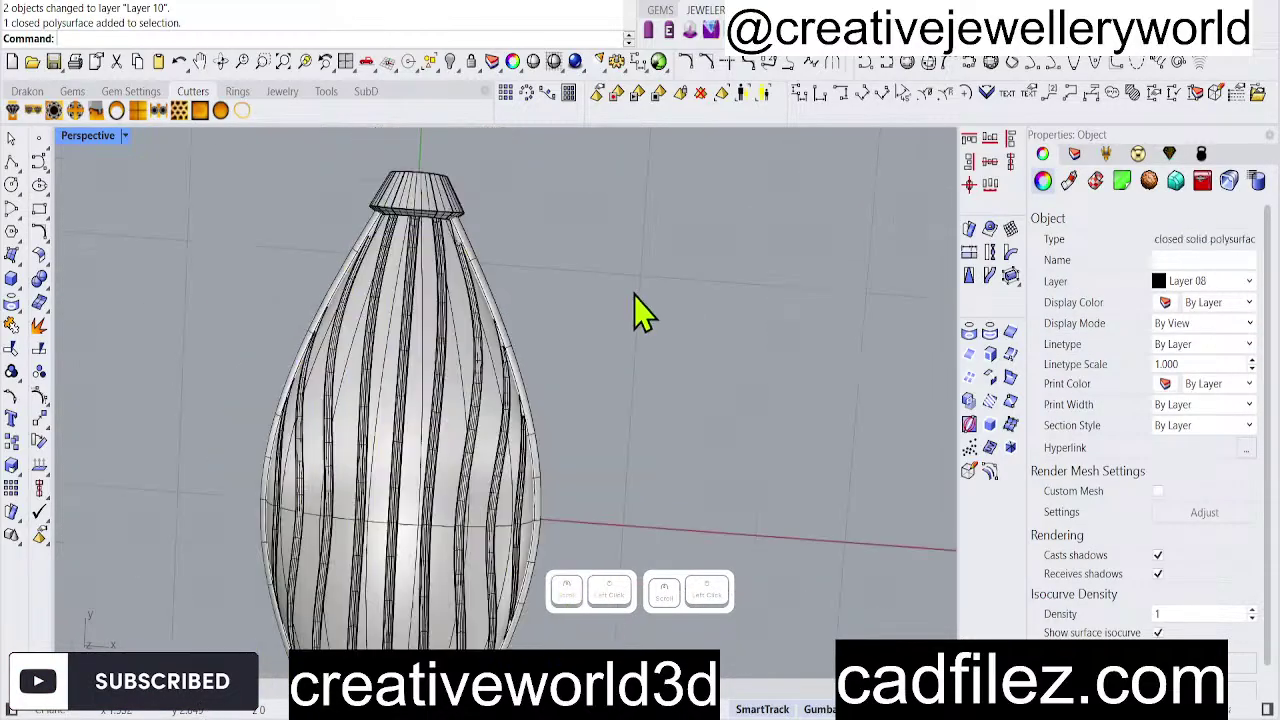
pyautogui.scroll(-2, 414, 523)
pyautogui.scroll(-2, 500, 457)
pyautogui.press('Escape')
# Select the grooved body again, clear the selection, and examine the whole piece from several angles.
pyautogui.moveTo(500, 457); pyautogui.dragTo(443, 466, button='right')
pyautogui.scroll(-4, 343, 349)
pyautogui.moveTo(343, 349); pyautogui.dragTo(443, 449, button='right')
pyautogui.click(480, 460)
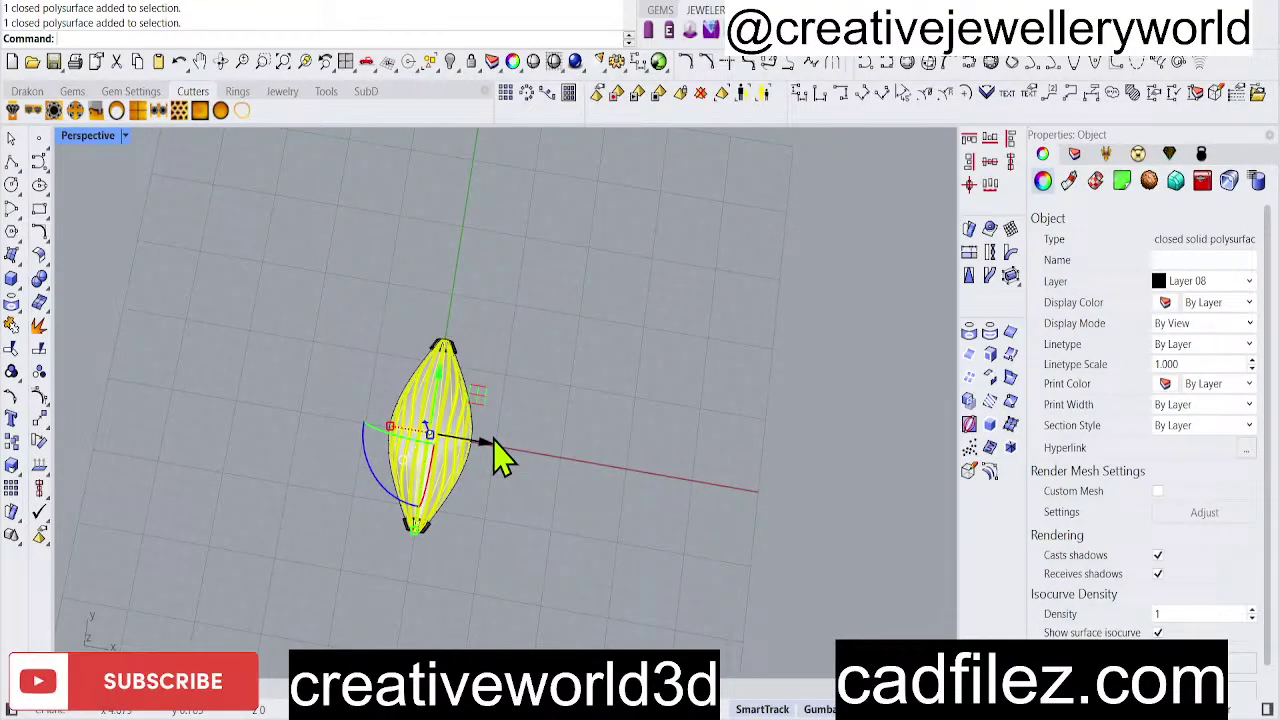
pyautogui.click(452, 500)
pyautogui.moveTo(452, 500); pyautogui.dragTo(558, 408, button='right')
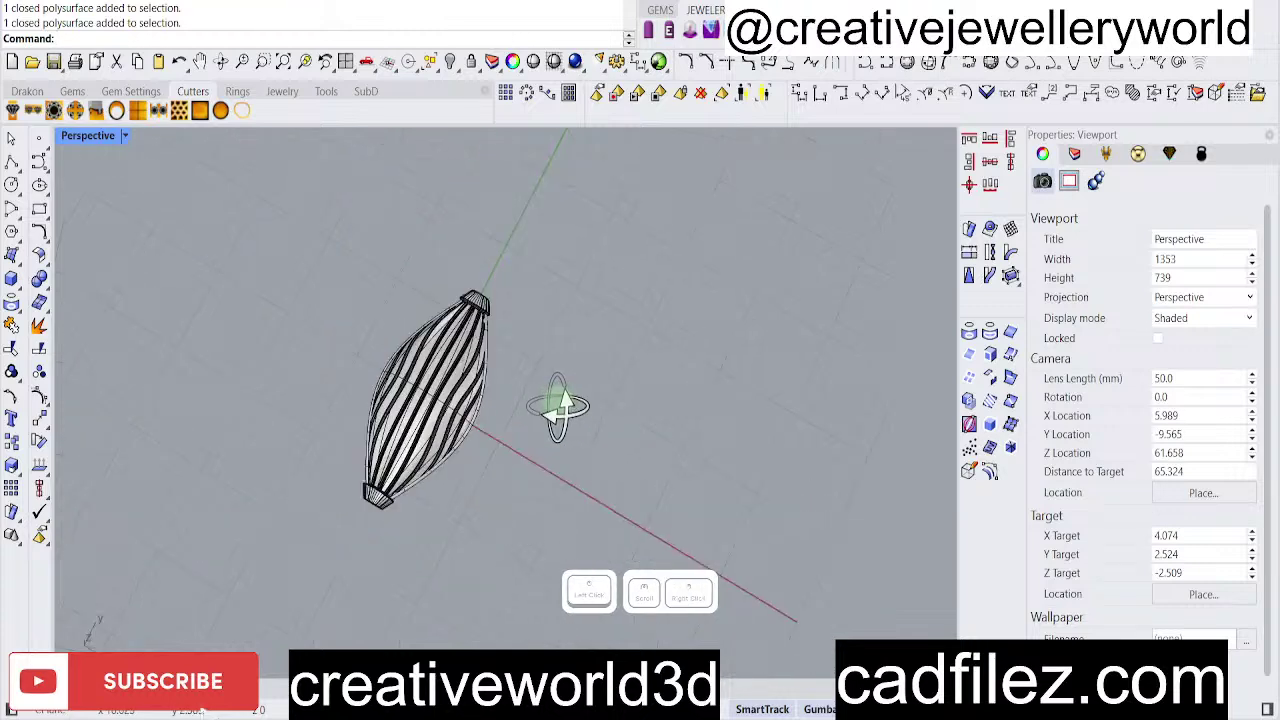
pyautogui.scroll(3, 553, 398)
pyautogui.scroll(-3, 623, 429)
pyautogui.scroll(3, 665, 392)
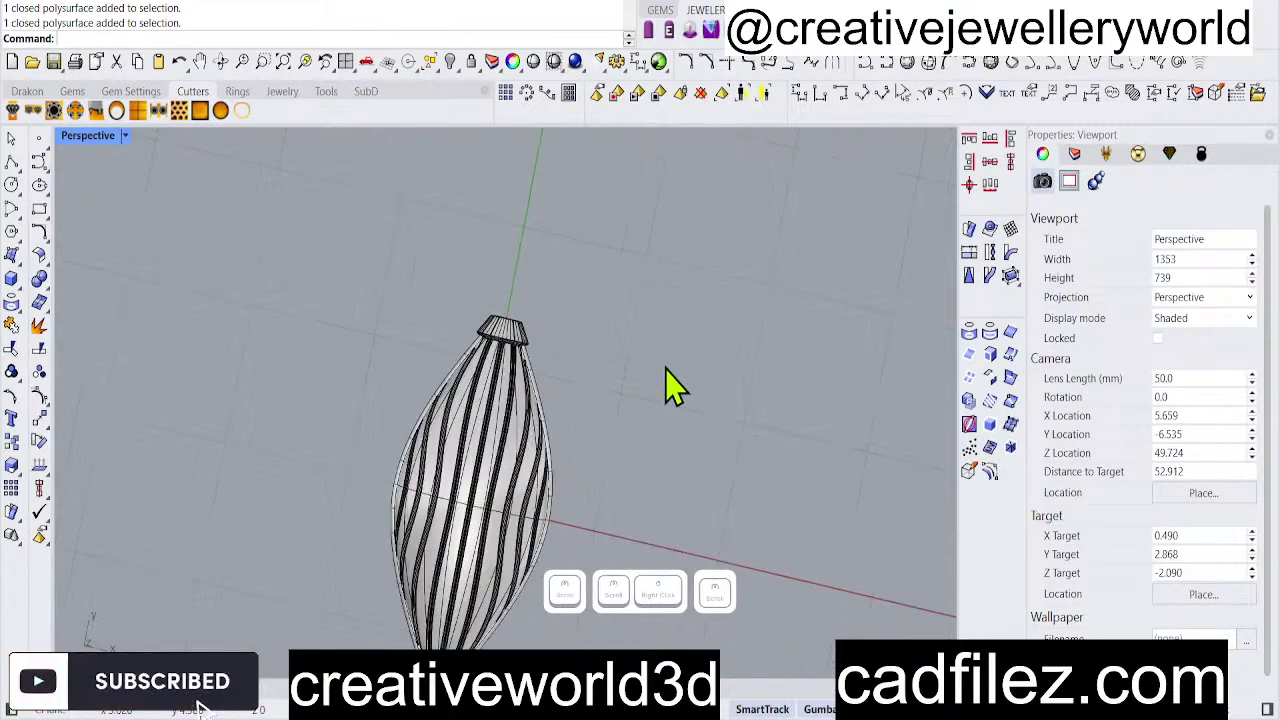
# Restore the four-viewport layout and frame the entire body in the Top view.
pyautogui.press('Home')
pyautogui.press('Home')
pyautogui.press('Home')
pyautogui.press('Home')
pyautogui.moveTo(686, 406); pyautogui.dragTo(200, 206)
pyautogui.doubleClick(88, 136)
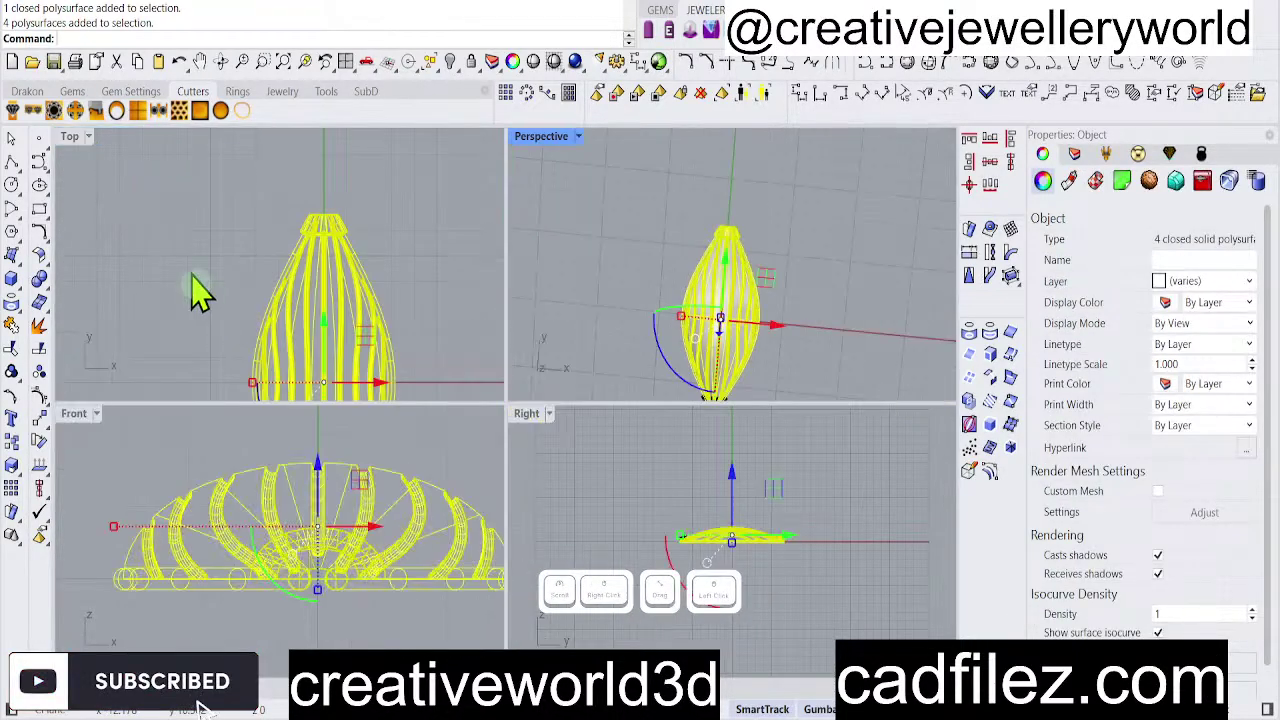
pyautogui.click(200, 292)
pyautogui.keyDown('ctrl'); pyautogui.keyDown('shift'); pyautogui.moveTo(243, 223); pyautogui.dragTo(343, 309, button='right'); pyautogui.keyUp('shift'); pyautogui.keyUp('ctrl')
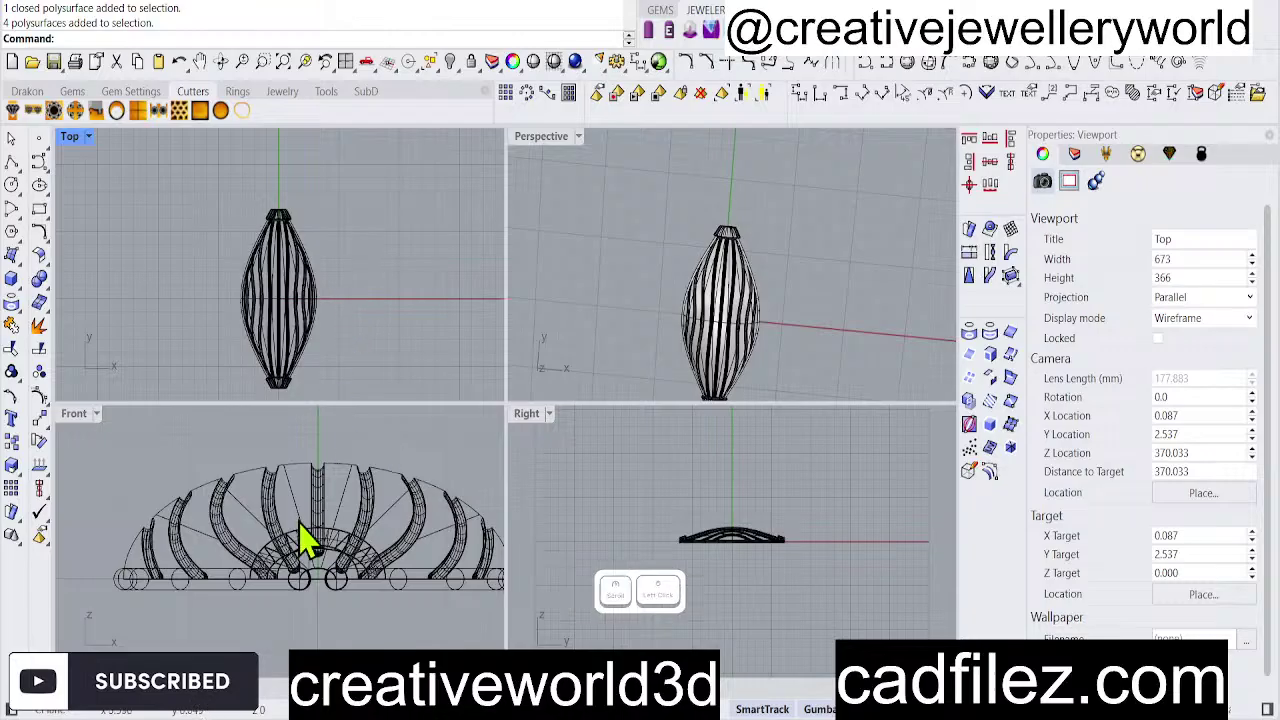
# Select all five solids of the piece in the Front view and group them.
pyautogui.scroll(-5, 290, 570)
pyautogui.moveTo(500, 614); pyautogui.dragTo(185, 520)
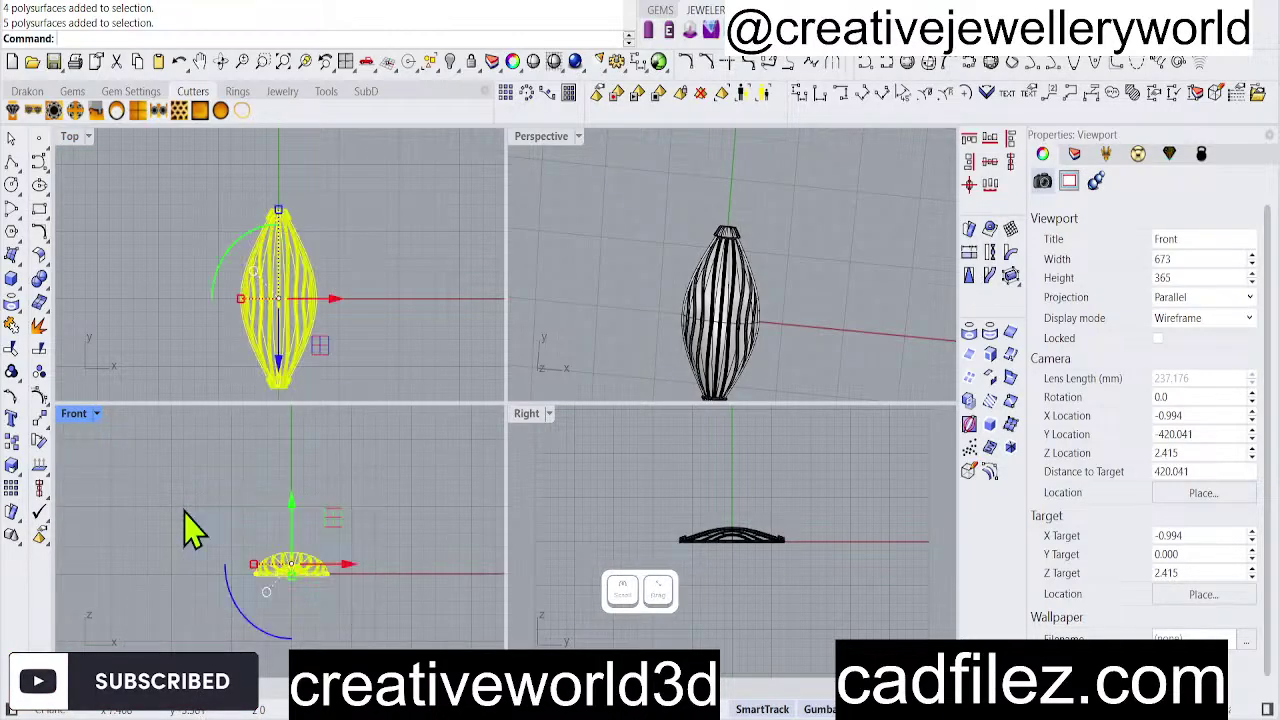
pyautogui.write('g')
pyautogui.rightClick(443, 471)
pyautogui.click(443, 471)
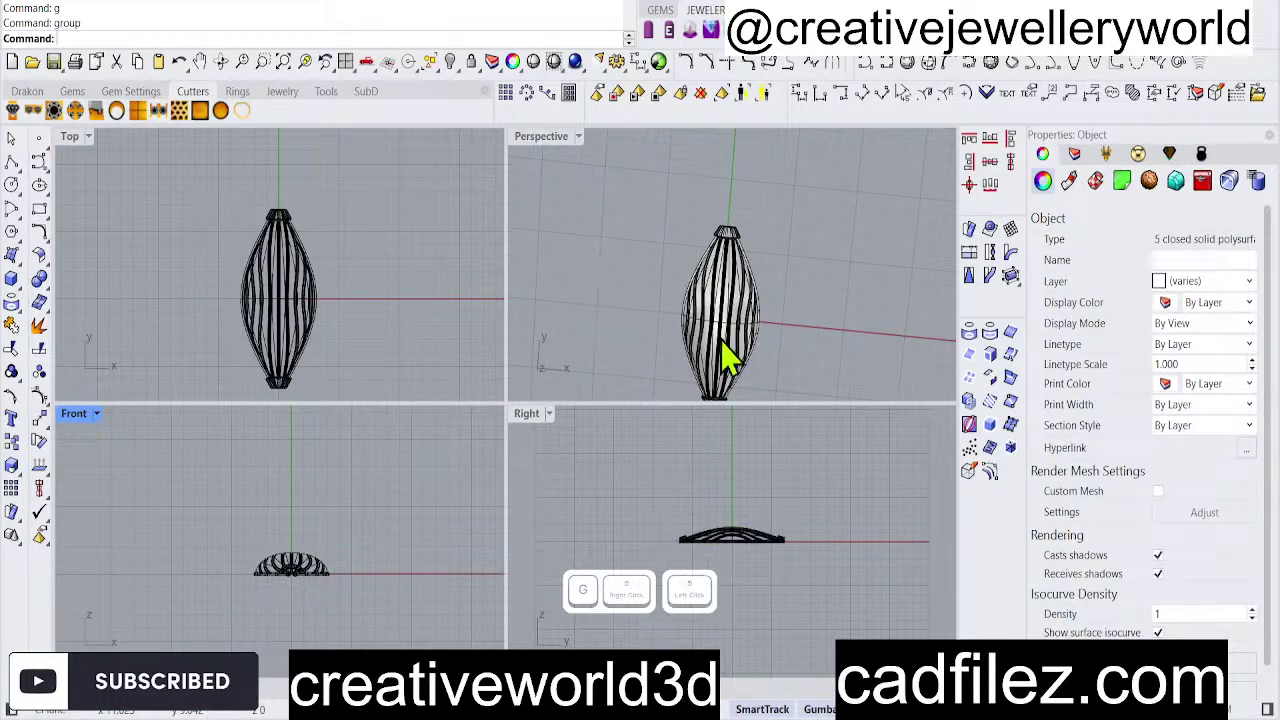
# Copy the grouped piece to the clipboard, hide the original, and paste the copy in the same place.
pyautogui.moveTo(729, 277); pyautogui.dragTo(766, 243, button='right')
pyautogui.click(708, 290)
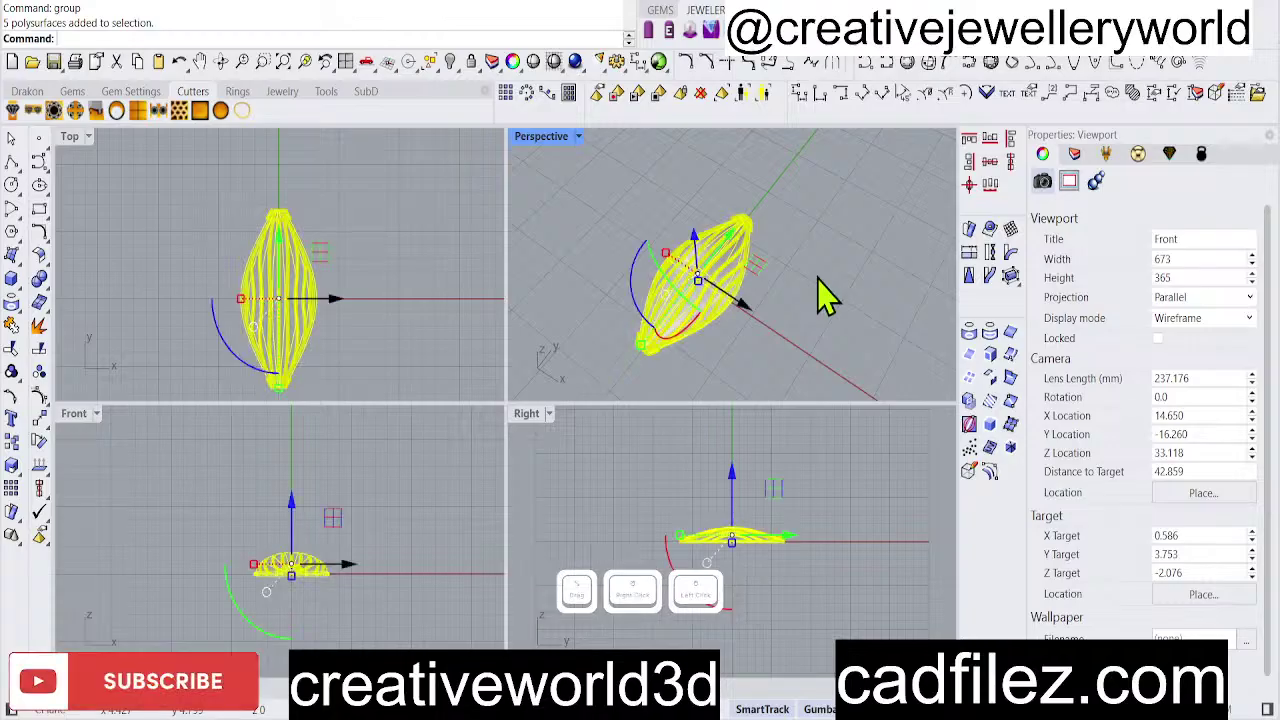
pyautogui.hotkey('ctrl', 'c')
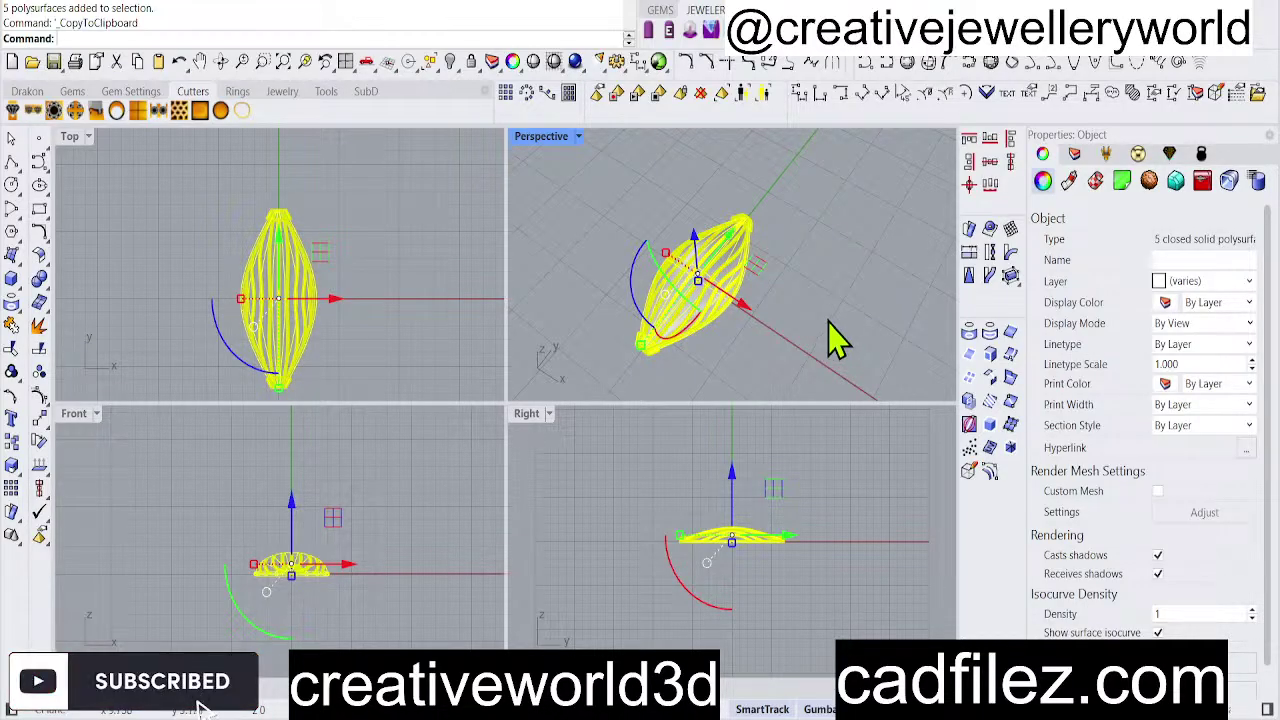
pyautogui.click(450, 62)
pyautogui.hotkey('ctrl', 'v')
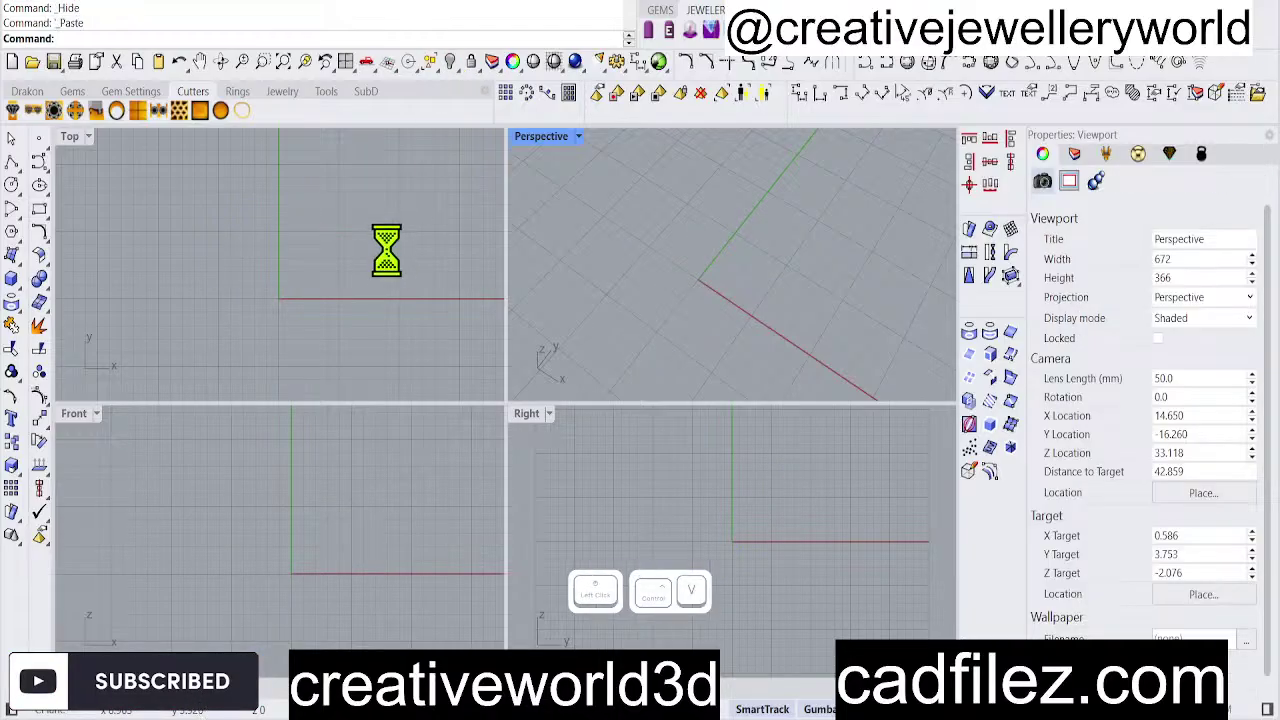
pyautogui.click(440, 325)
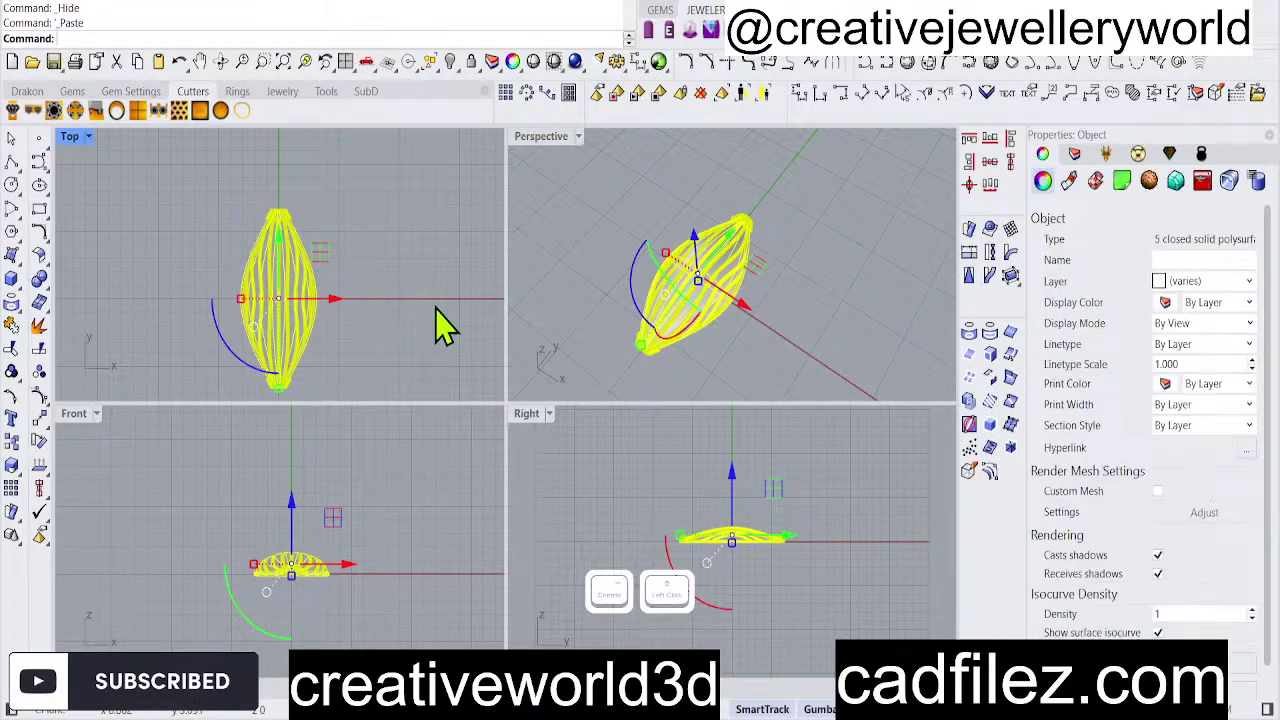
pyautogui.click(437, 306)
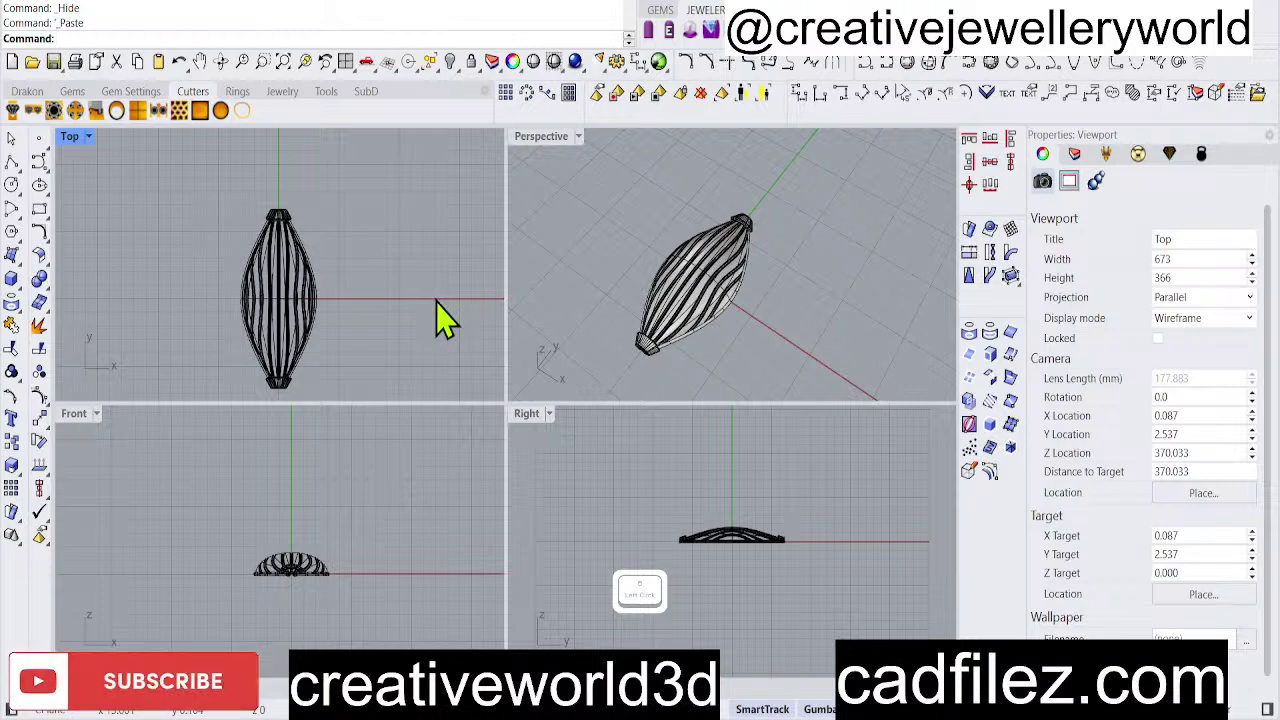
# Maximise the Perspective view and ungroup the pasted piece into its separate solids.
pyautogui.moveTo(571, 287); pyautogui.dragTo(590, 175, button='right')
pyautogui.doubleClick(541, 136)
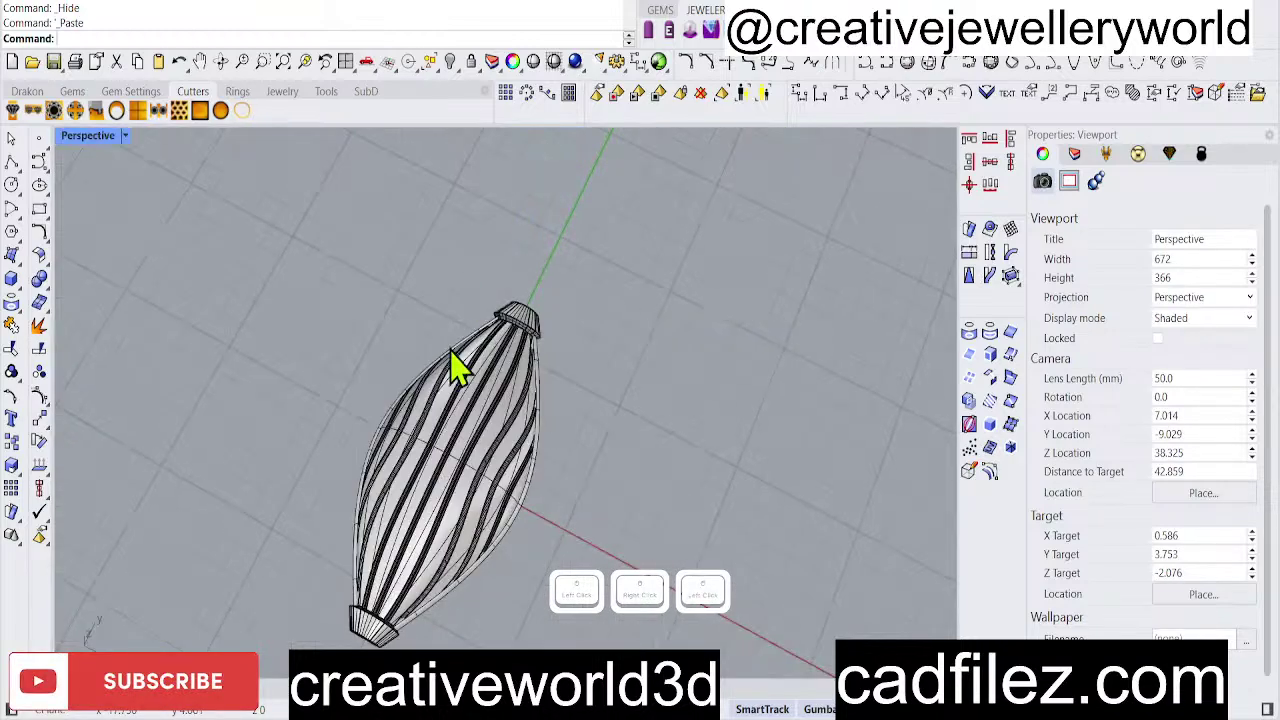
pyautogui.moveTo(457, 366); pyautogui.dragTo(569, 480, button='right')
pyautogui.click(465, 449)
pyautogui.click(537, 361)
pyautogui.click(539, 373)
pyautogui.scroll(3, 535, 372)
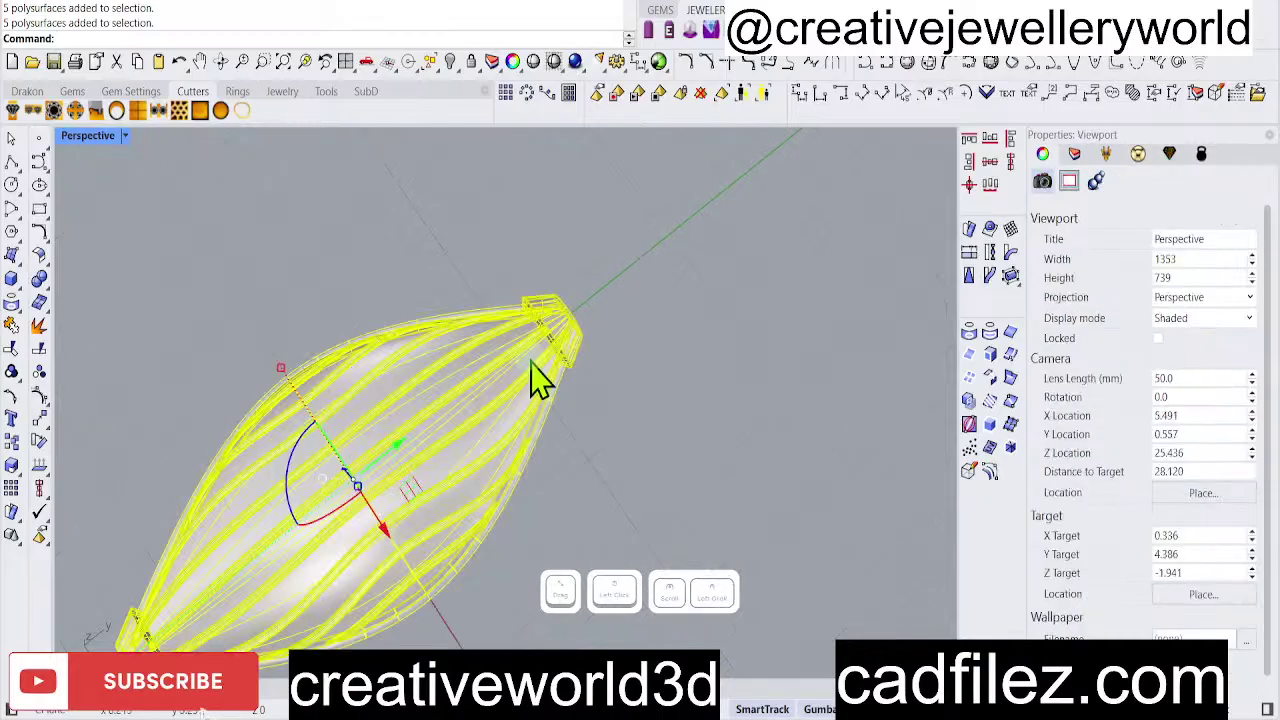
pyautogui.click(40, 371)
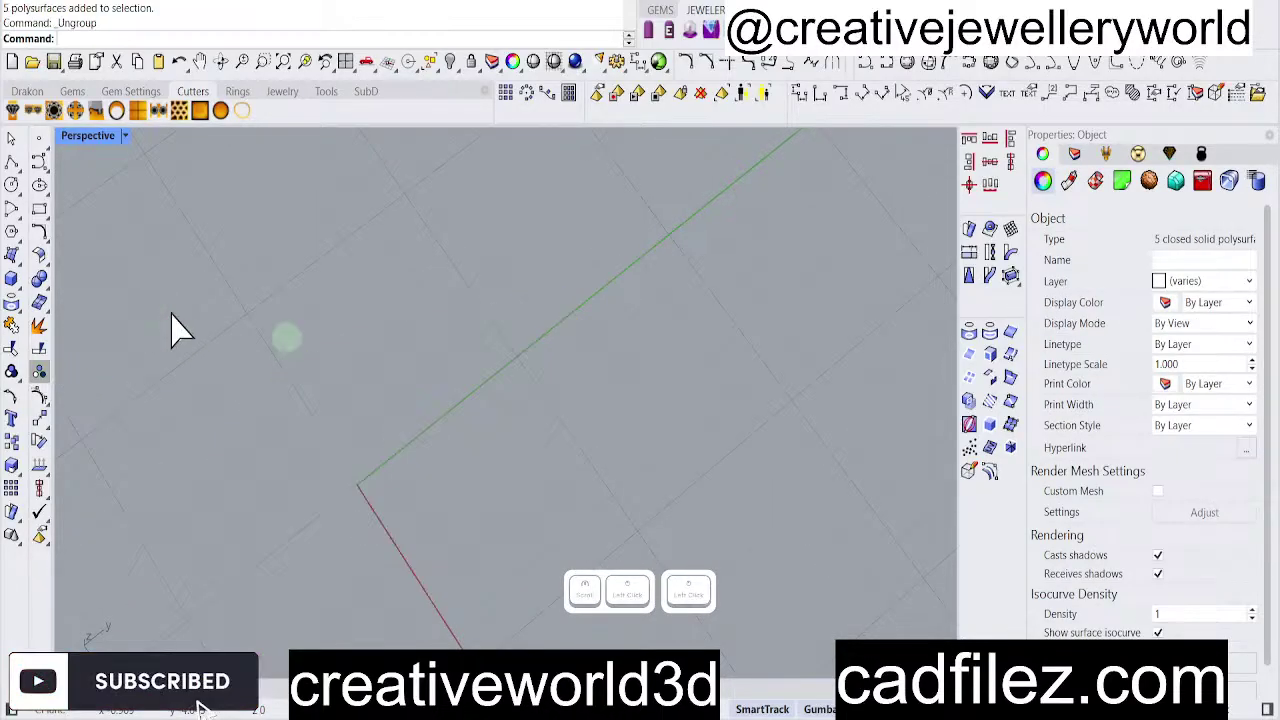
pyautogui.scroll(-3, 550, 360)
pyautogui.moveTo(529, 357); pyautogui.dragTo(610, 455, button='right')
pyautogui.click(614, 463)
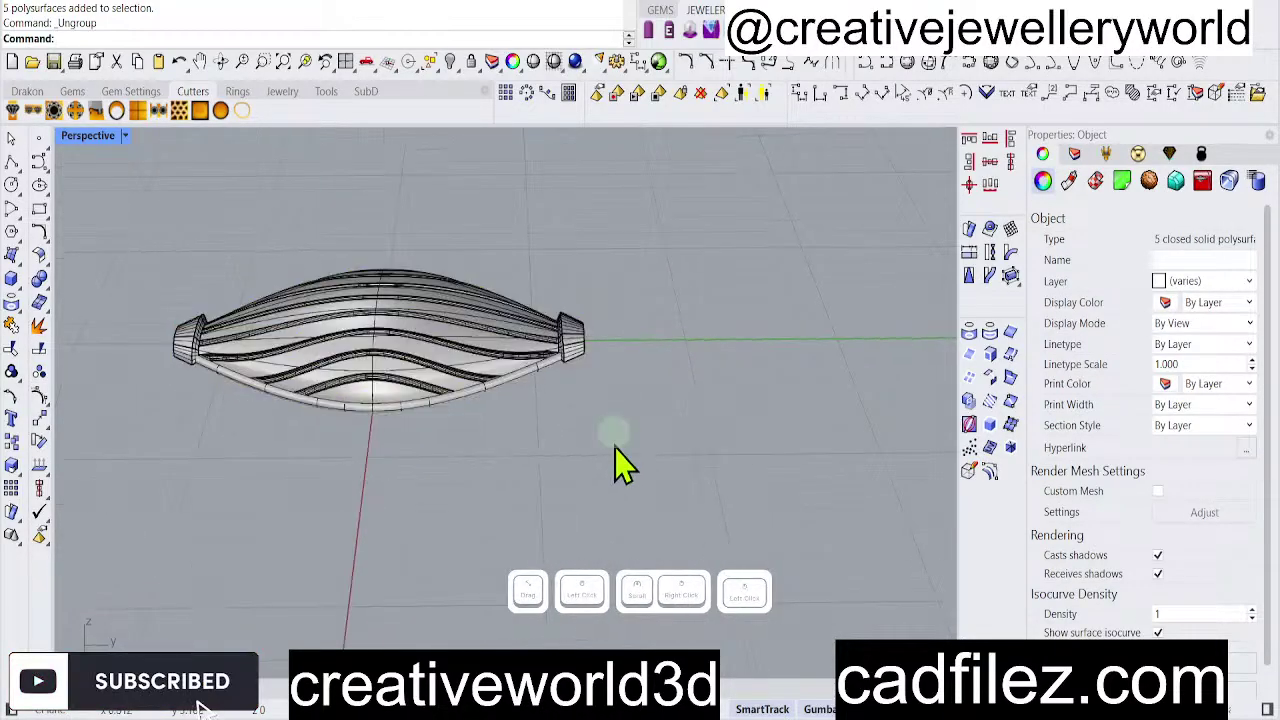
# Select one end cap together with the two rim pipes on the pasted copy.
pyautogui.scroll(3, 588, 368)
pyautogui.scroll(3, 590, 368)
pyautogui.click(492, 413)
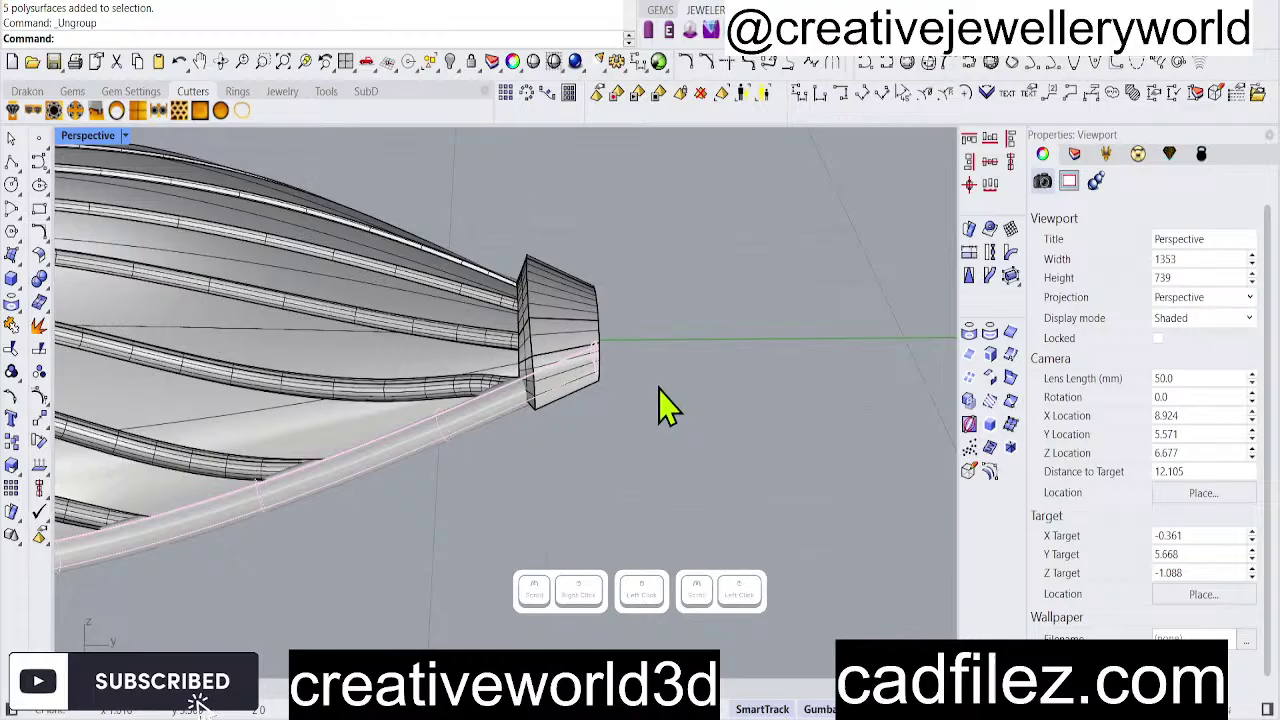
pyautogui.click(588, 396)
pyautogui.moveTo(578, 385); pyautogui.dragTo(600, 315, button='right')
pyautogui.click(555, 358)
pyautogui.scroll(3, 580, 360)
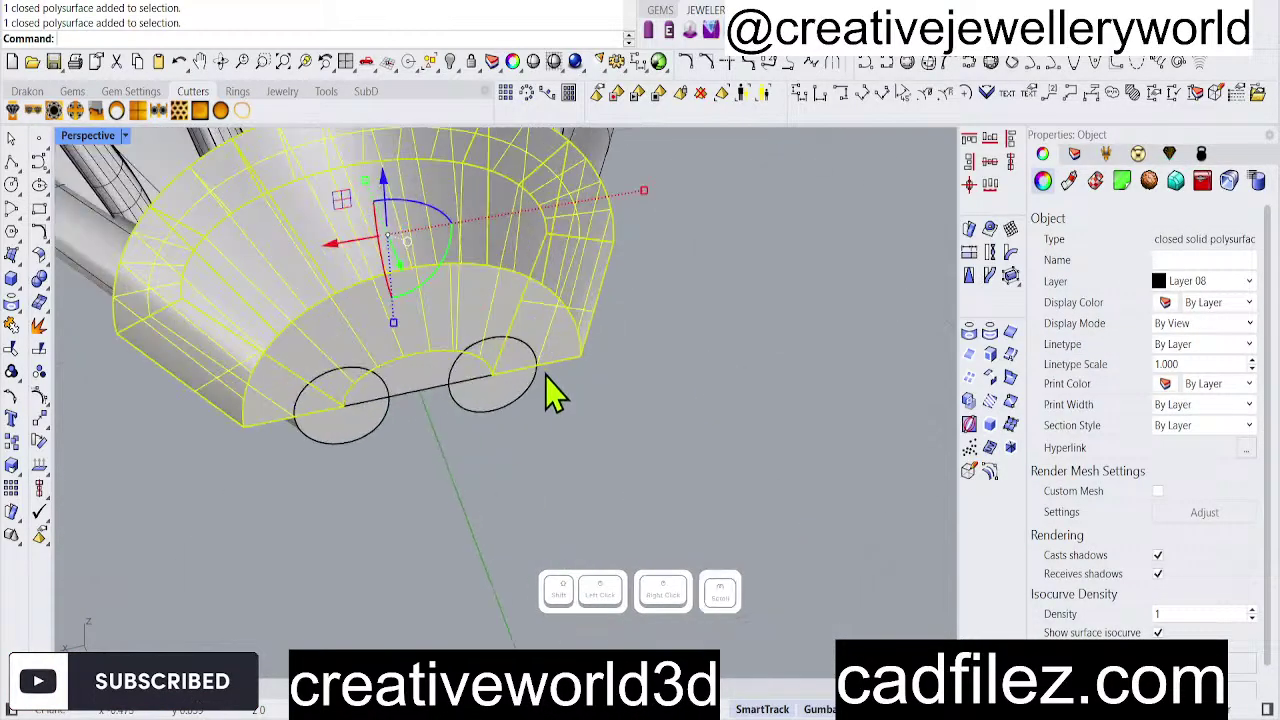
pyautogui.keyDown('shift'); pyautogui.click(528, 406); pyautogui.keyUp('shift')
pyautogui.keyDown('shift'); pyautogui.click(366, 441); pyautogui.keyUp('shift')
pyautogui.scroll(-5, 435, 405)
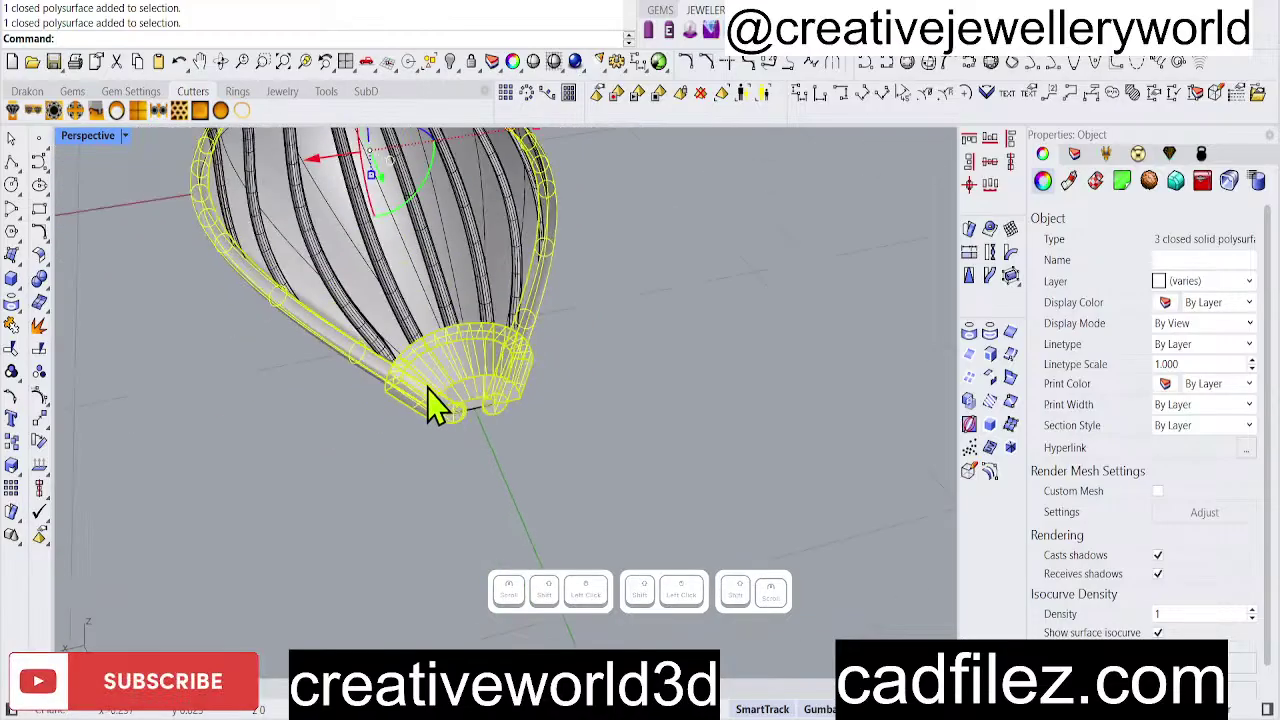
pyautogui.moveTo(432, 405); pyautogui.dragTo(223, 243, button='right')
pyautogui.scroll(-3, 515, 290)
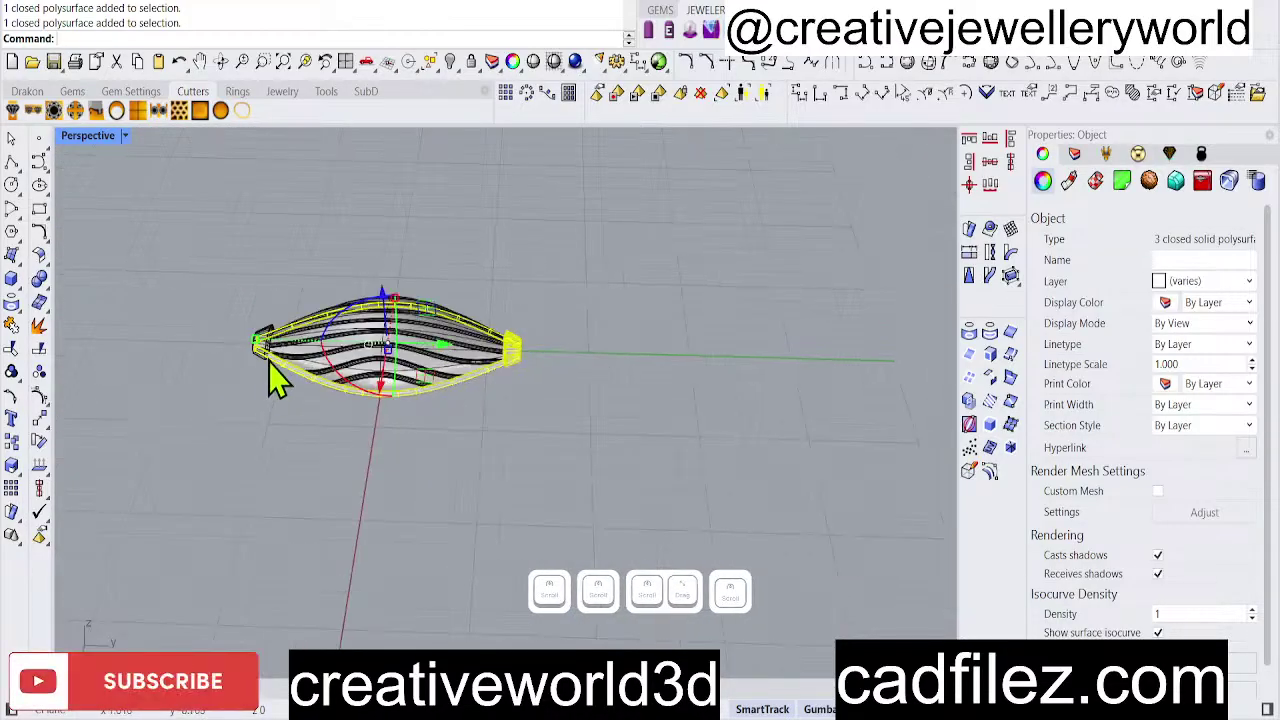
# Add the opposite end cap to the selection and Boolean-union both caps with the rim pipes.
pyautogui.scroll(5, 280, 372)
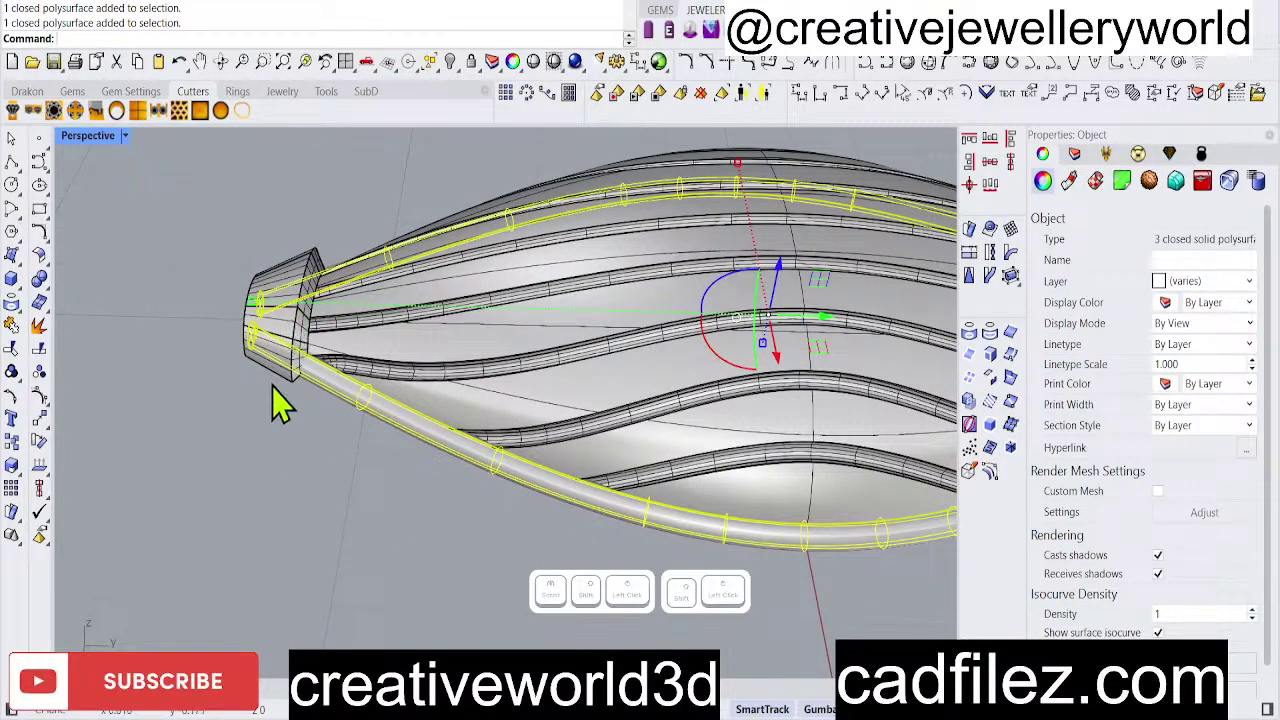
pyautogui.keyDown('shift'); pyautogui.click(285, 378); pyautogui.keyUp('shift')
pyautogui.keyDown('ctrl'); pyautogui.click(355, 345); pyautogui.keyUp('ctrl')
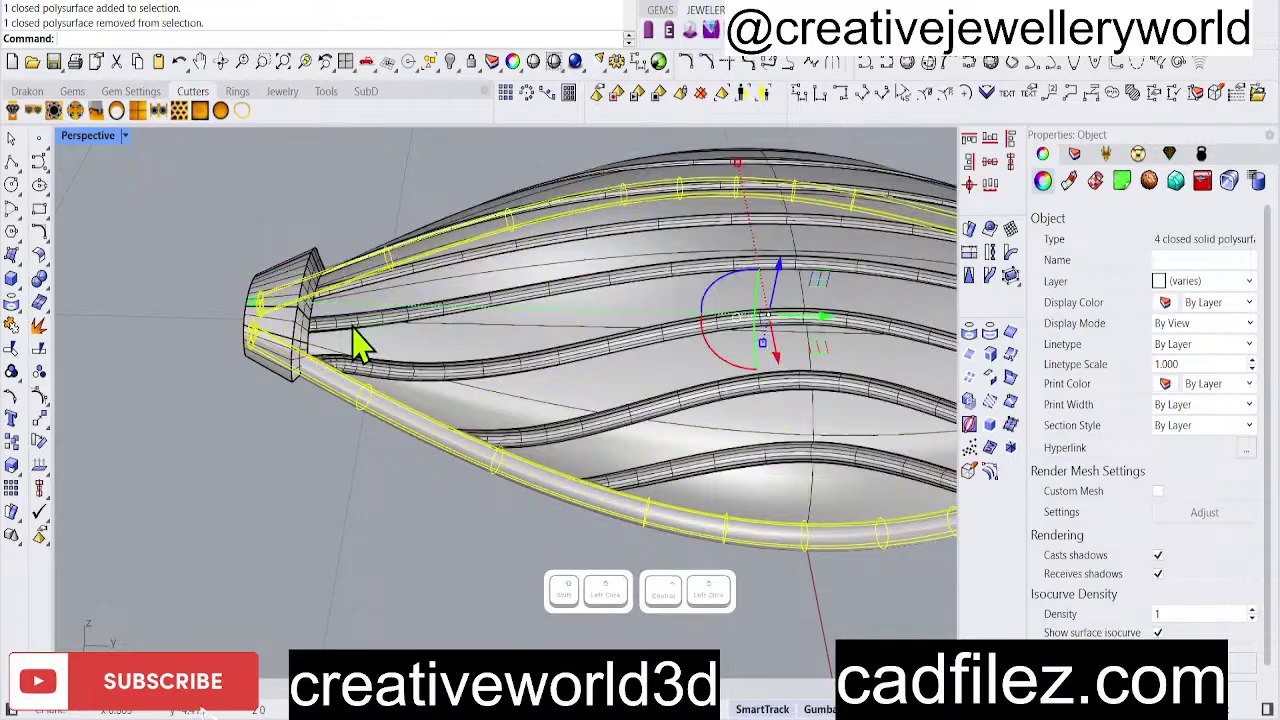
pyautogui.keyDown('shift'); pyautogui.click(305, 282); pyautogui.keyUp('shift')
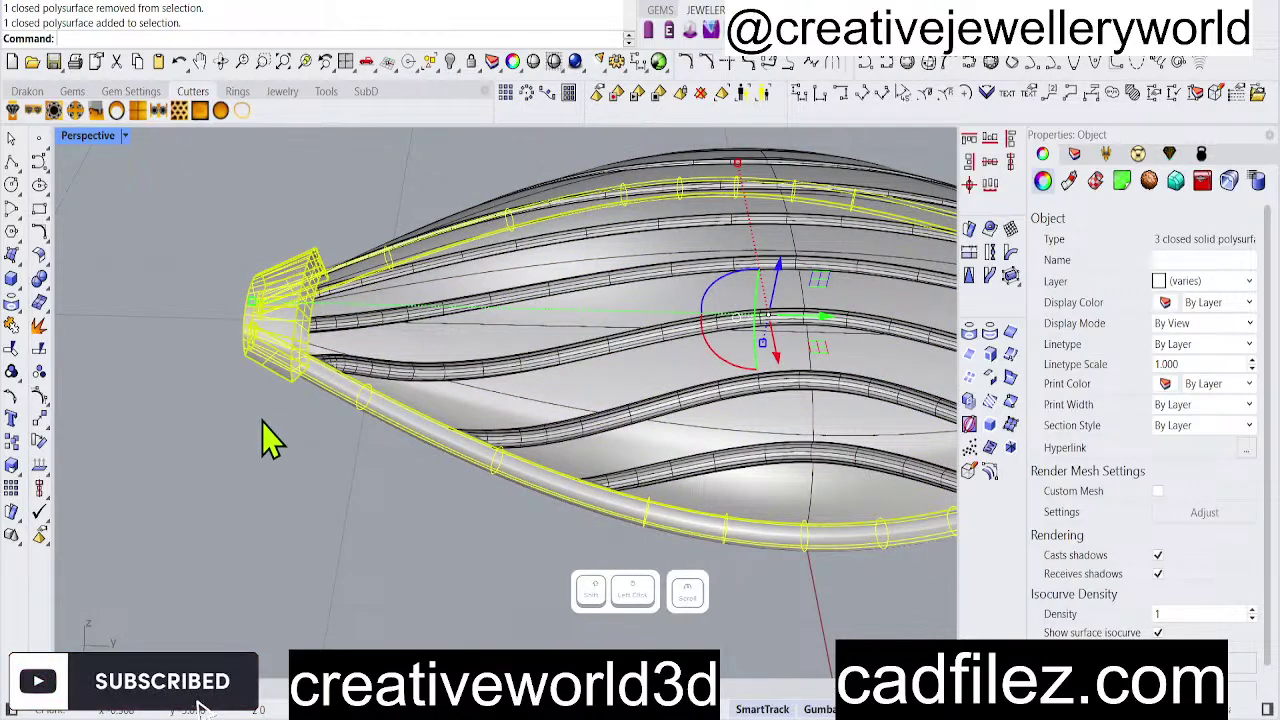
pyautogui.scroll(-3, 270, 440)
pyautogui.write('bu')
pyautogui.press('Return')
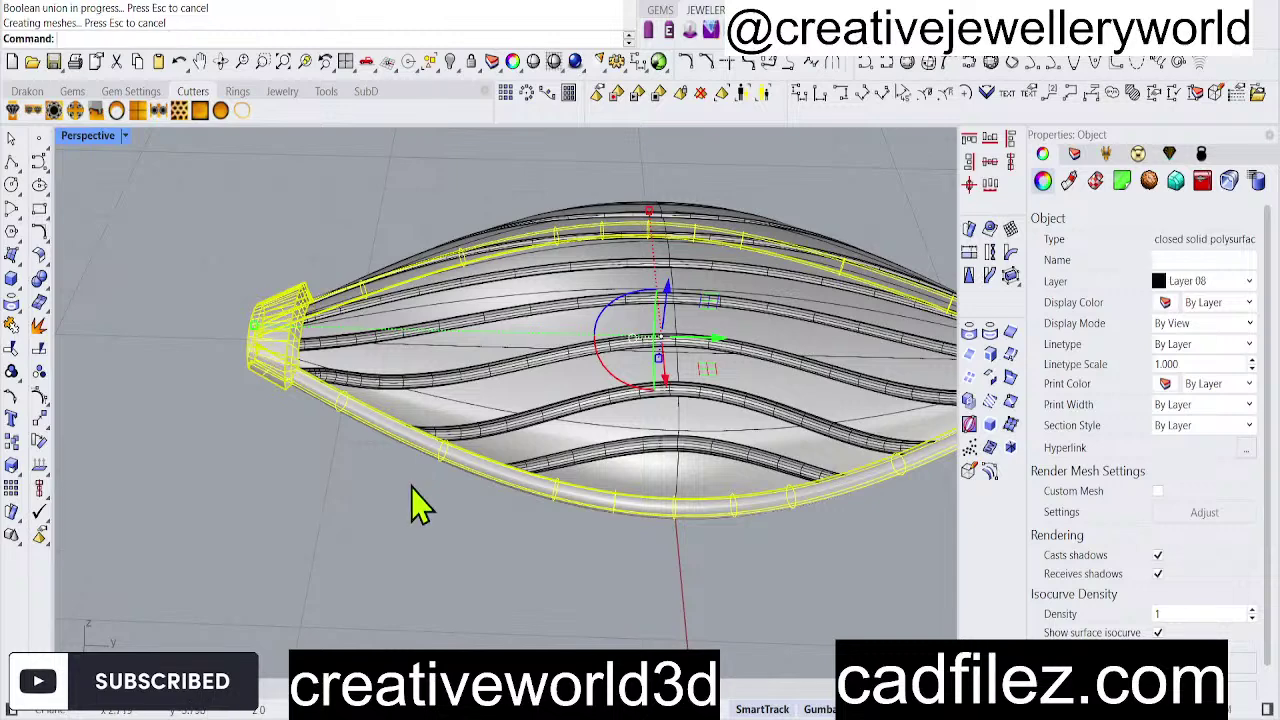
pyautogui.click(297, 486)
# Boolean-union the grooved body with the joined frame of caps and rim pipes.
pyautogui.scroll(-3, 357, 414)
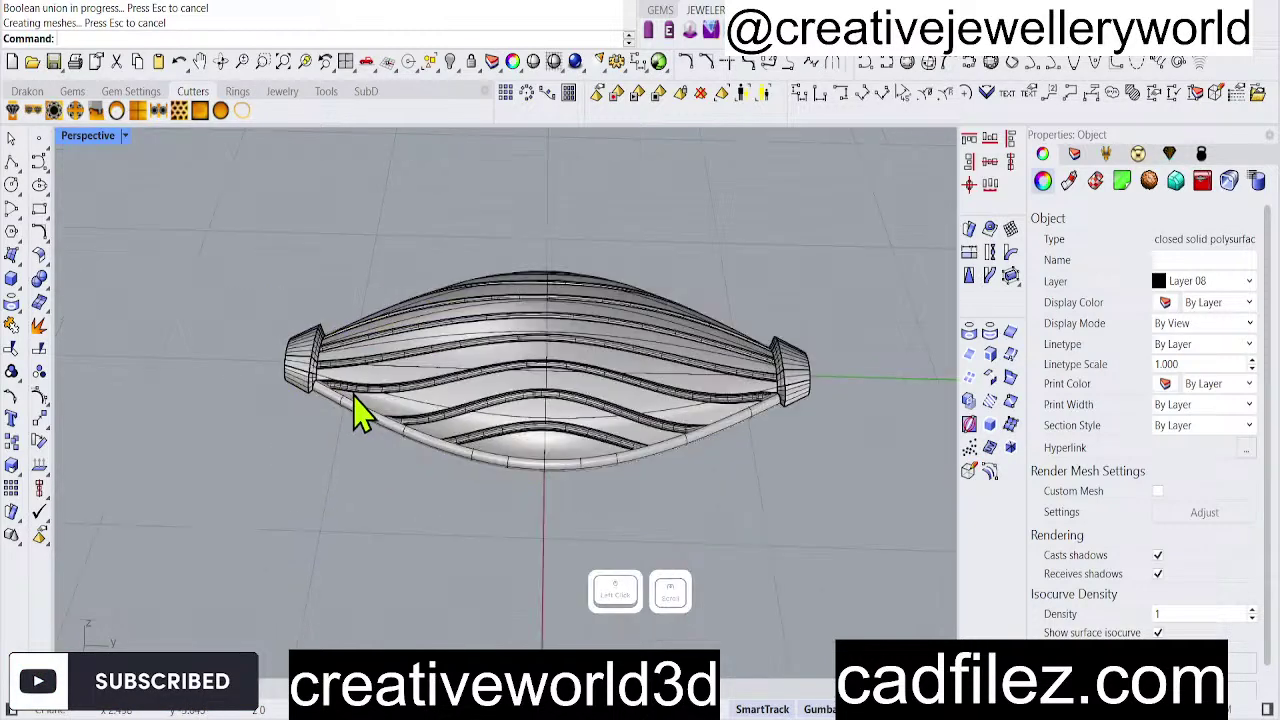
pyautogui.moveTo(449, 434); pyautogui.dragTo(490, 500, button='right')
pyautogui.click(393, 506)
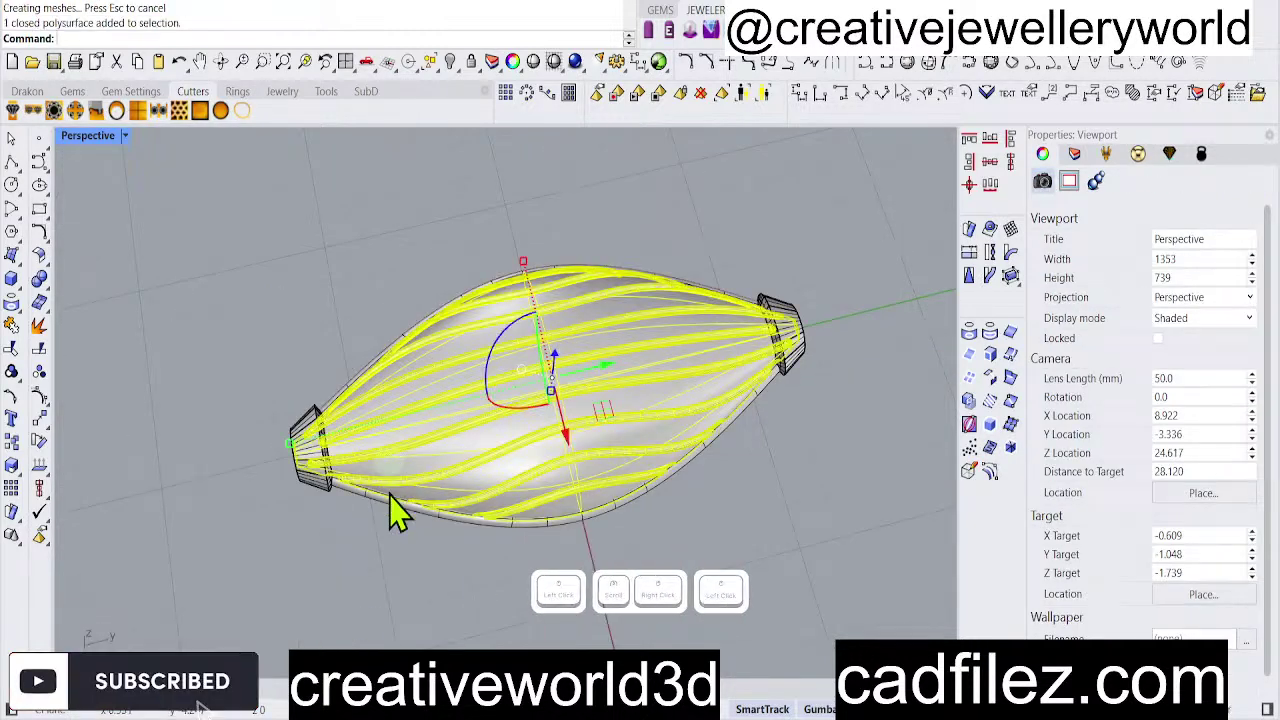
pyautogui.keyDown('shift'); pyautogui.click(310, 478); pyautogui.keyUp('shift')
pyautogui.keyDown('shift'); pyautogui.rightClick(316, 483); pyautogui.keyUp('shift')
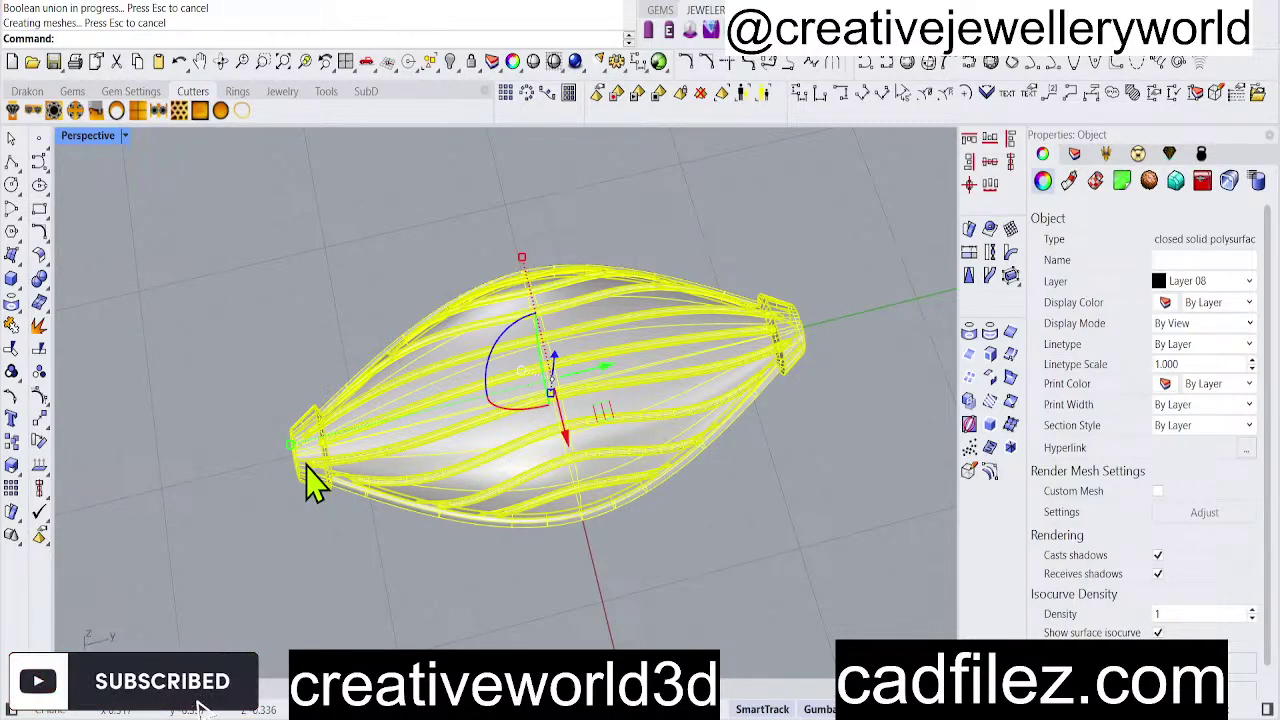
pyautogui.scroll(2, 312, 485)
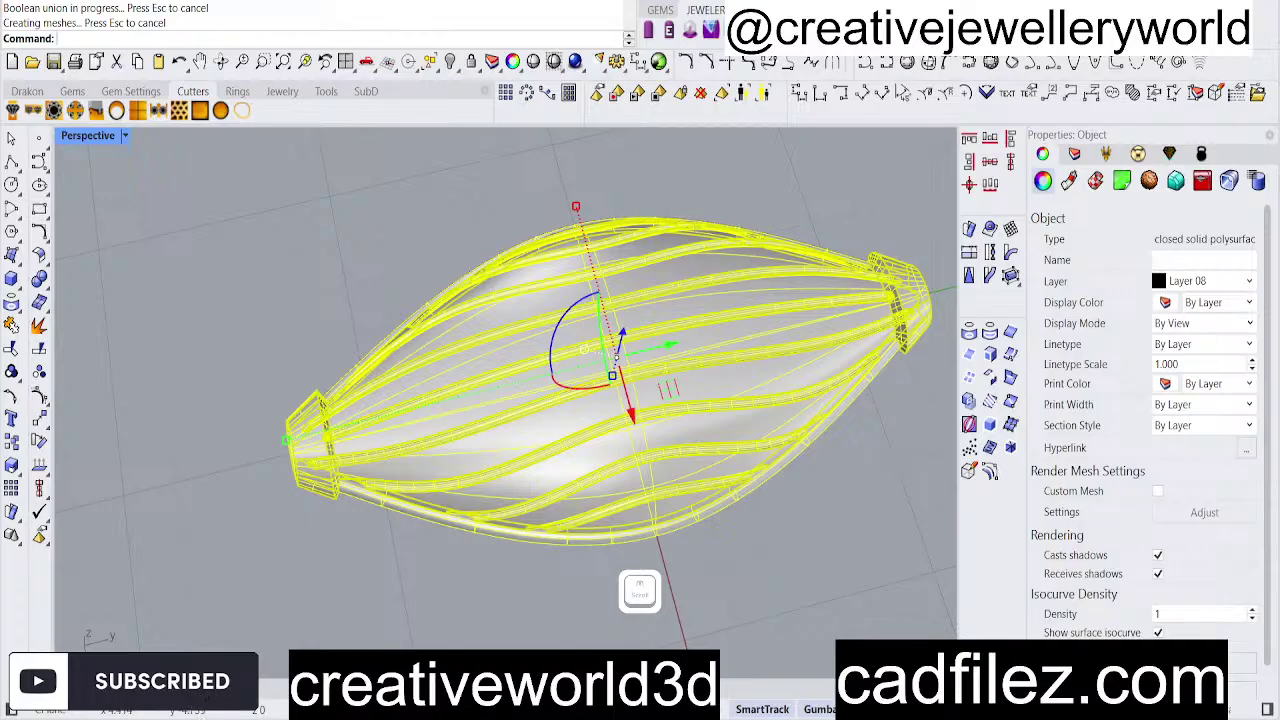
pyautogui.hotkey('ctrl', 's')
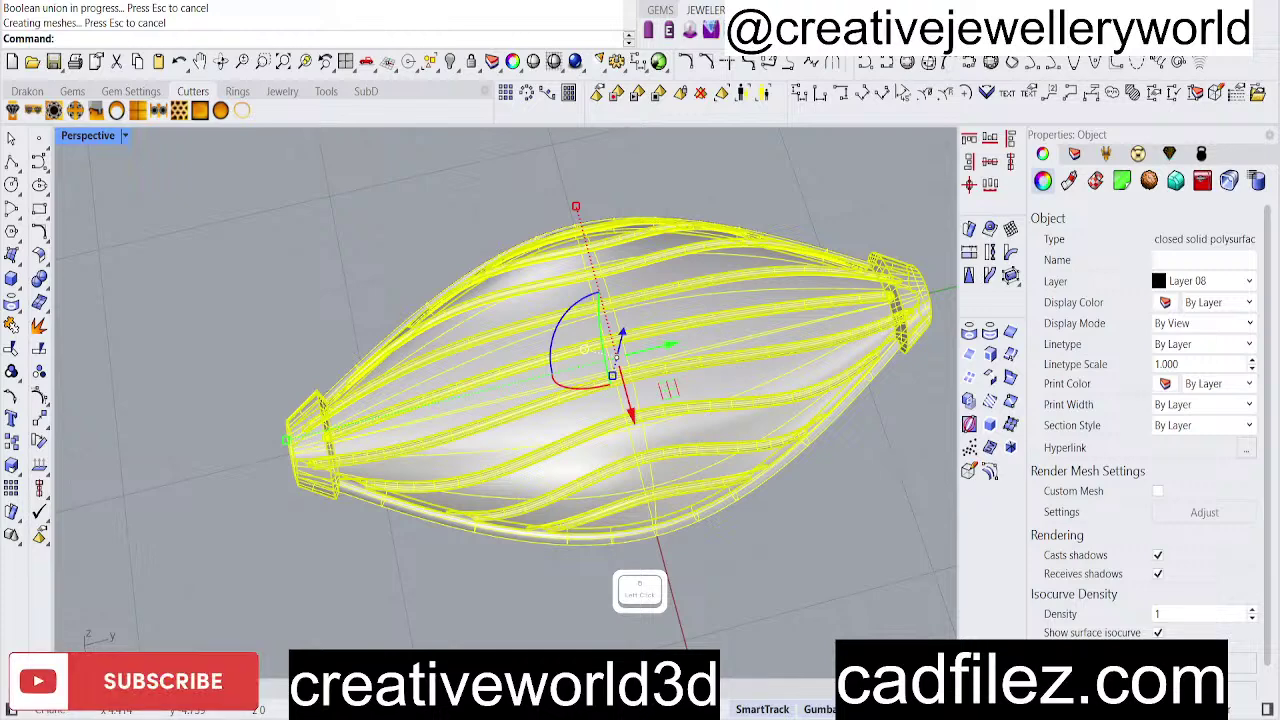
pyautogui.write('thank y')
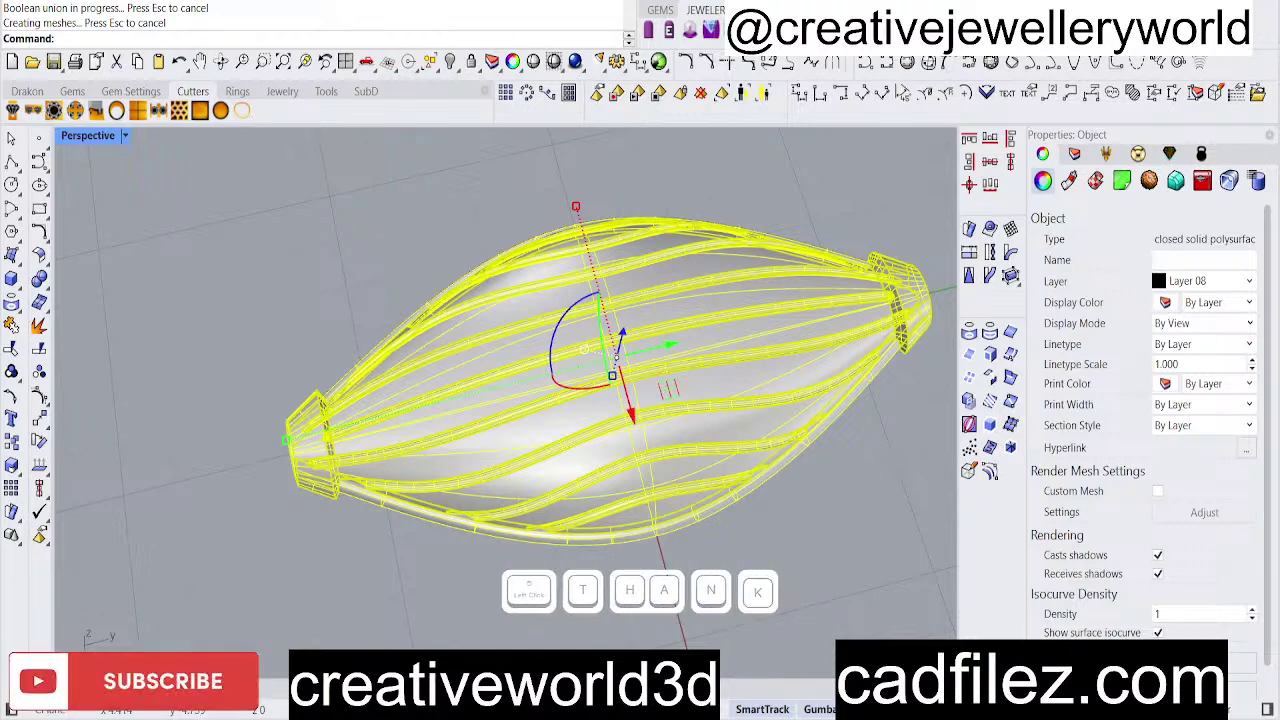
pyautogui.write('ou for ap')
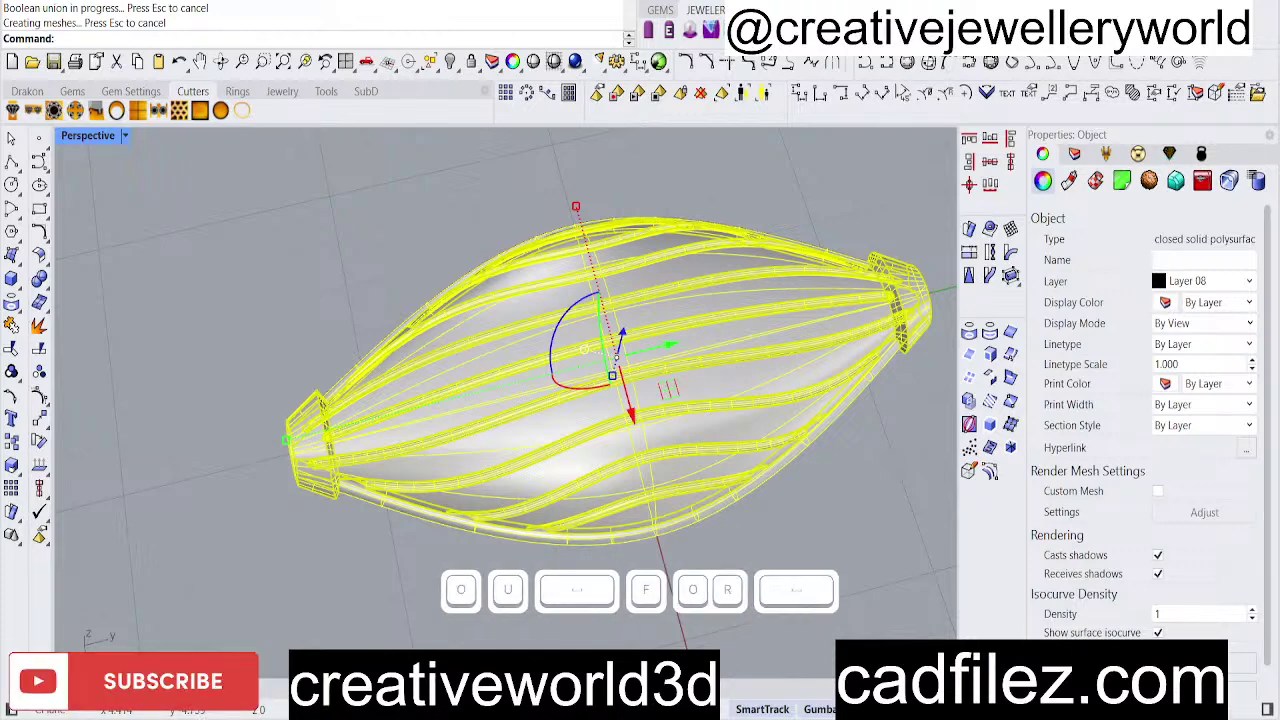
pyautogui.write('preciating')
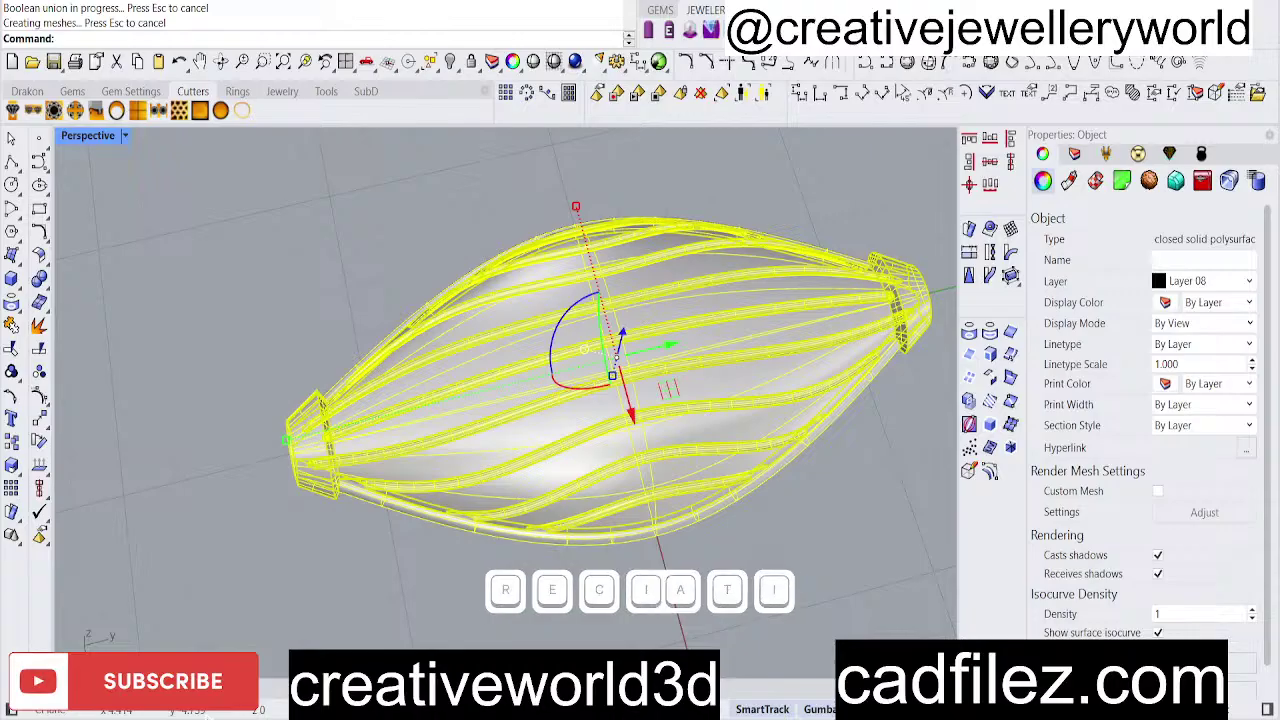
pyautogui.press('Return')
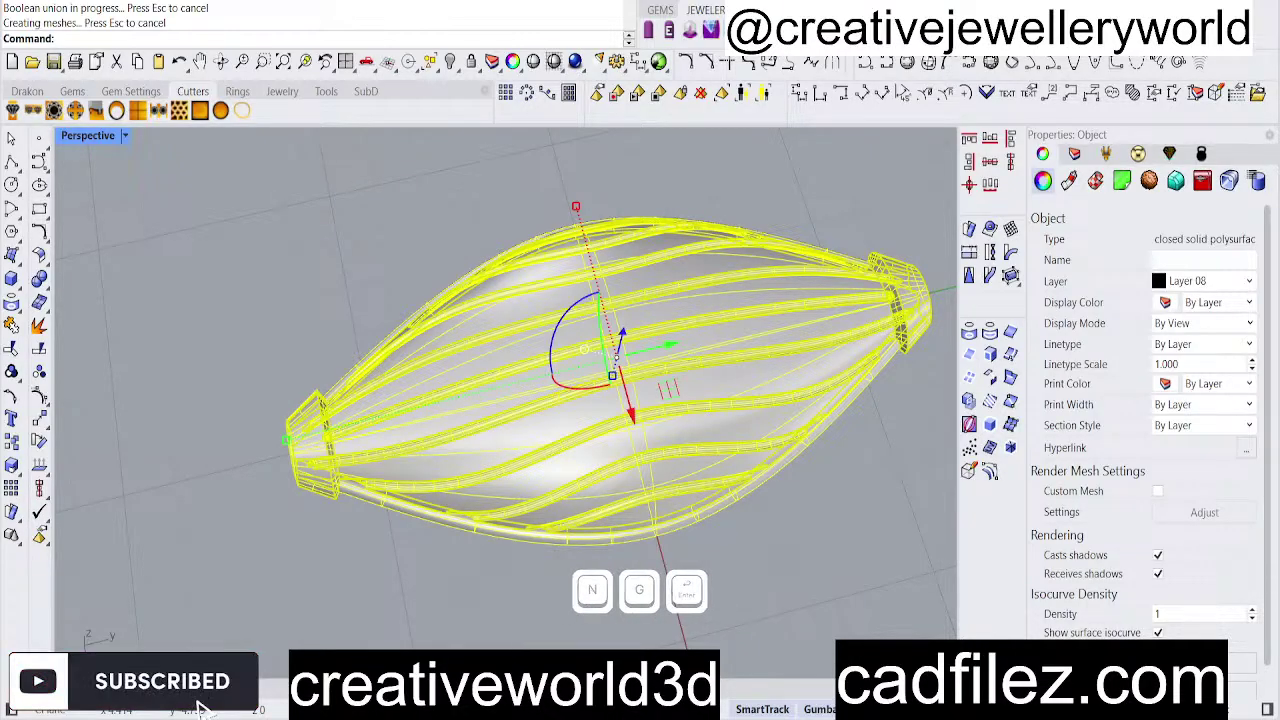
pyautogui.click(866, 708)
# Examine the united piece from several angles, selecting it to verify that it is a single solid.
pyautogui.scroll(-2, 194, 326)
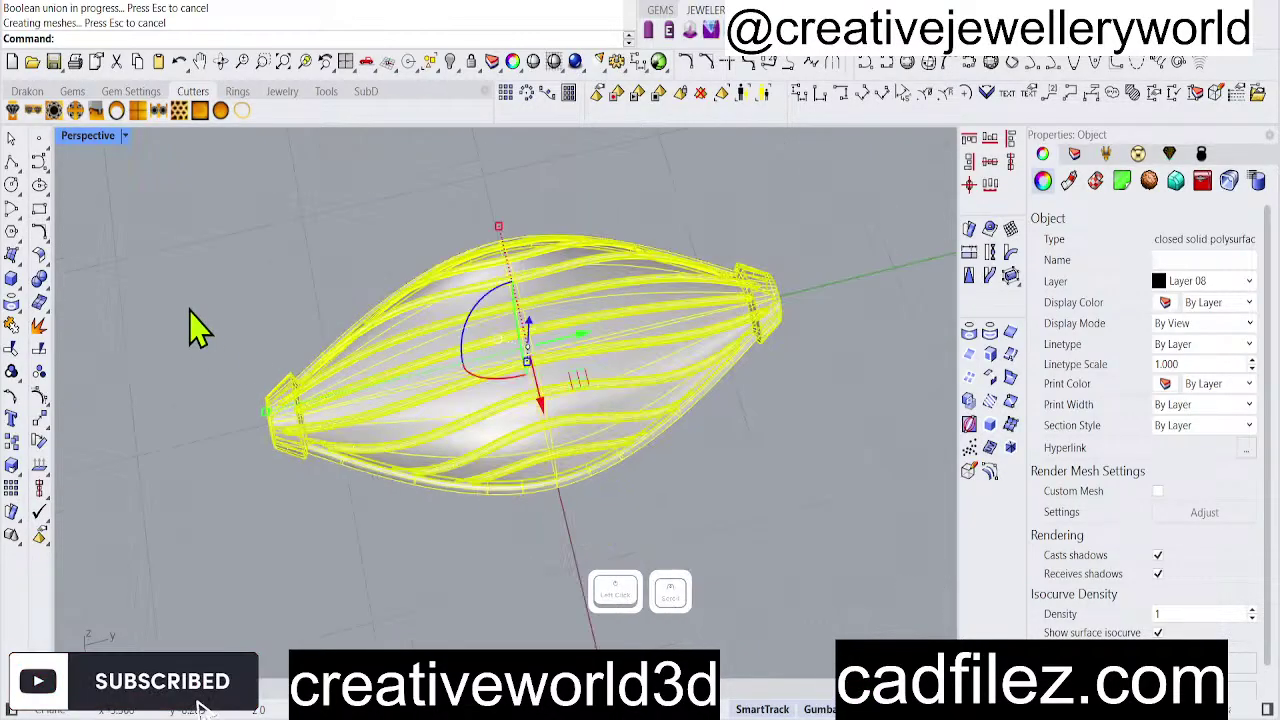
pyautogui.click(194, 326)
pyautogui.click(429, 394)
pyautogui.click(434, 491)
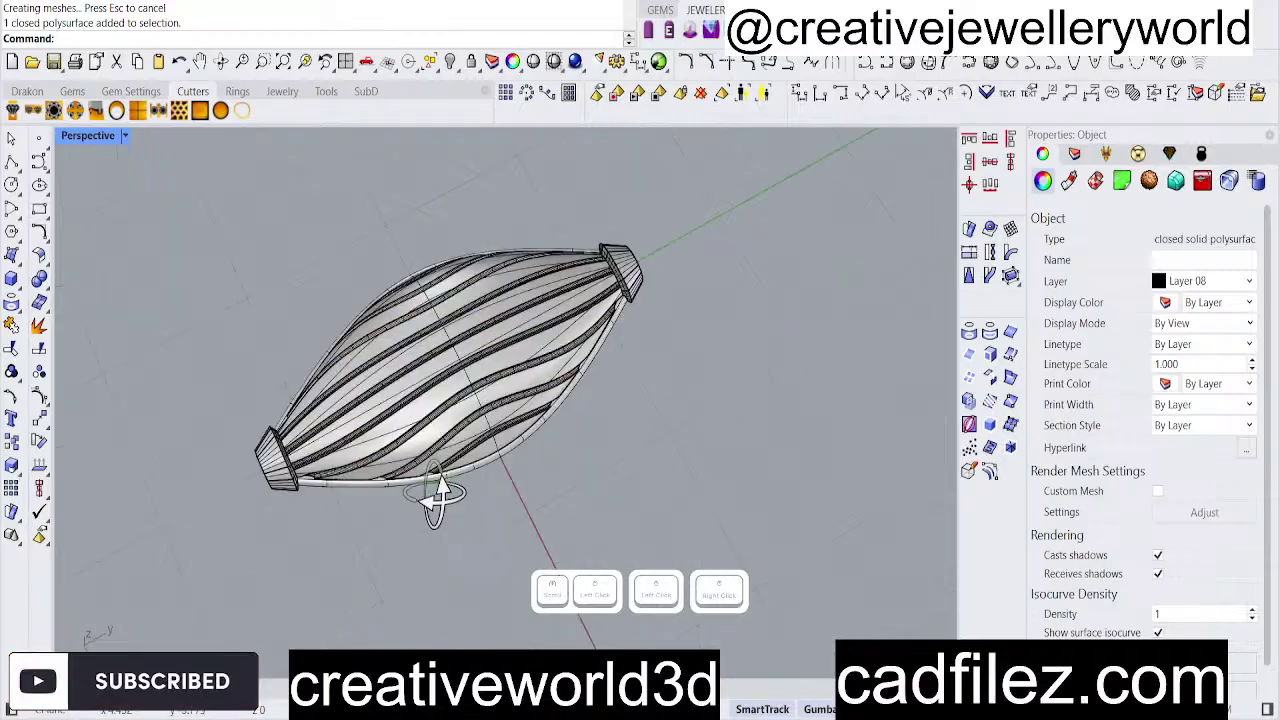
pyautogui.moveTo(400, 437); pyautogui.dragTo(490, 445, button='right')
pyautogui.click(490, 445)
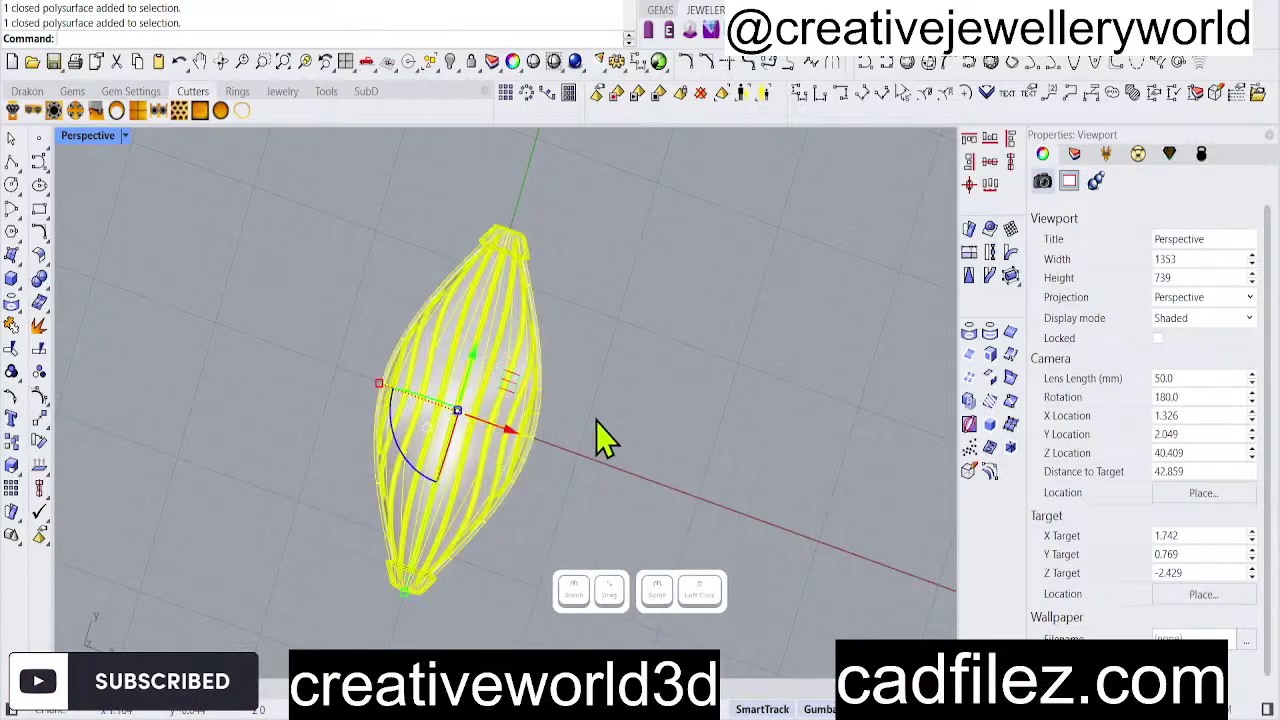
pyautogui.click(491, 428)
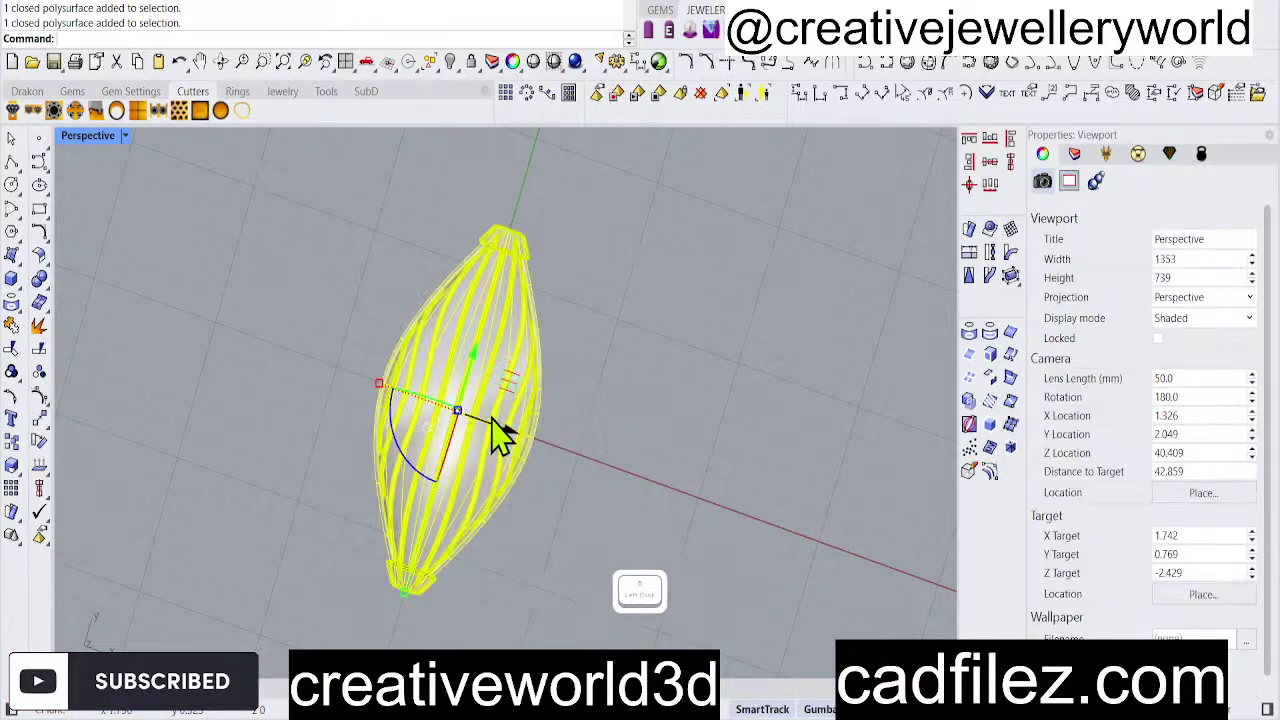
pyautogui.click(644, 417)
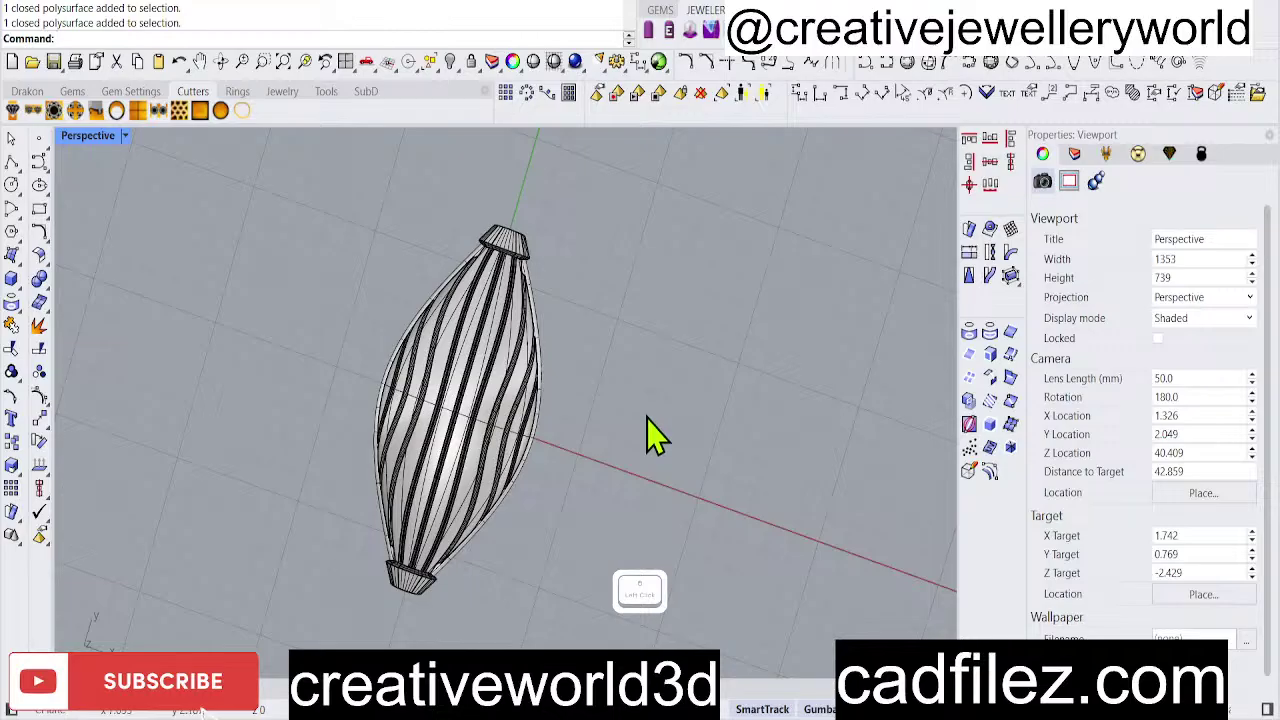
# Run the Check command on the united piece to verify its geometry.
pyautogui.write('C')
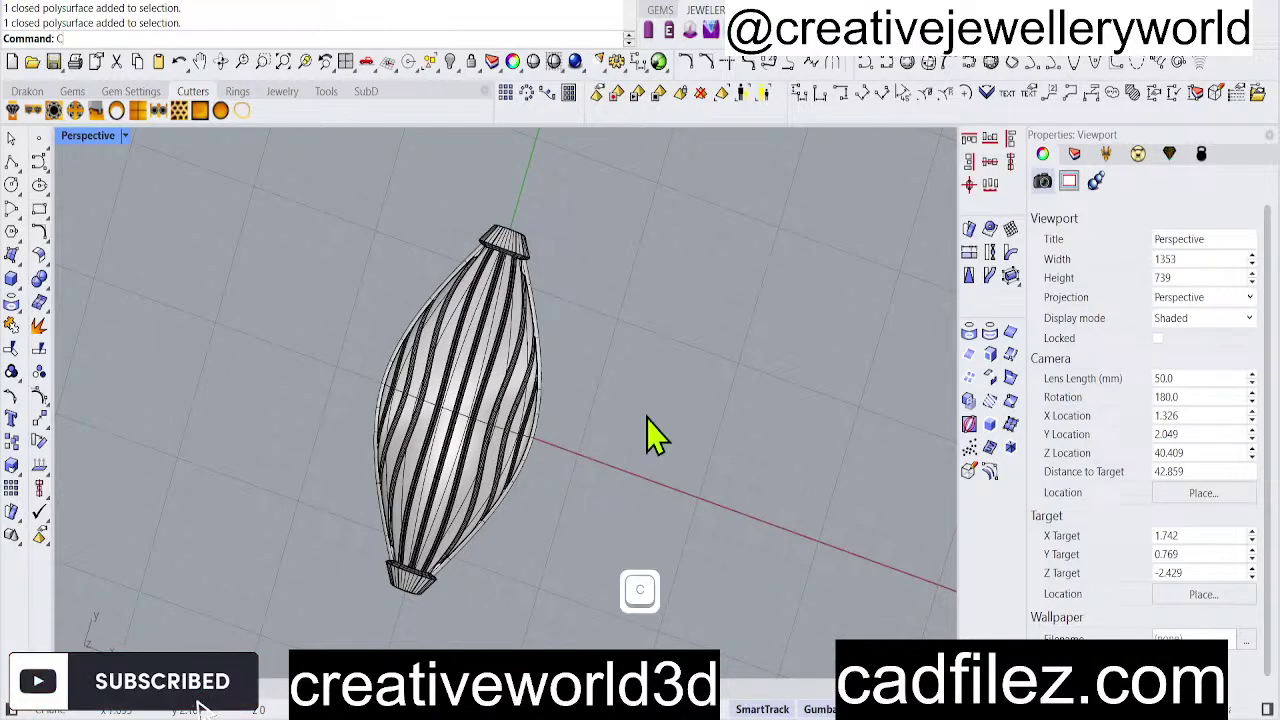
pyautogui.press('Return')
pyautogui.press('\\')
pyautogui.press('BackSpace')
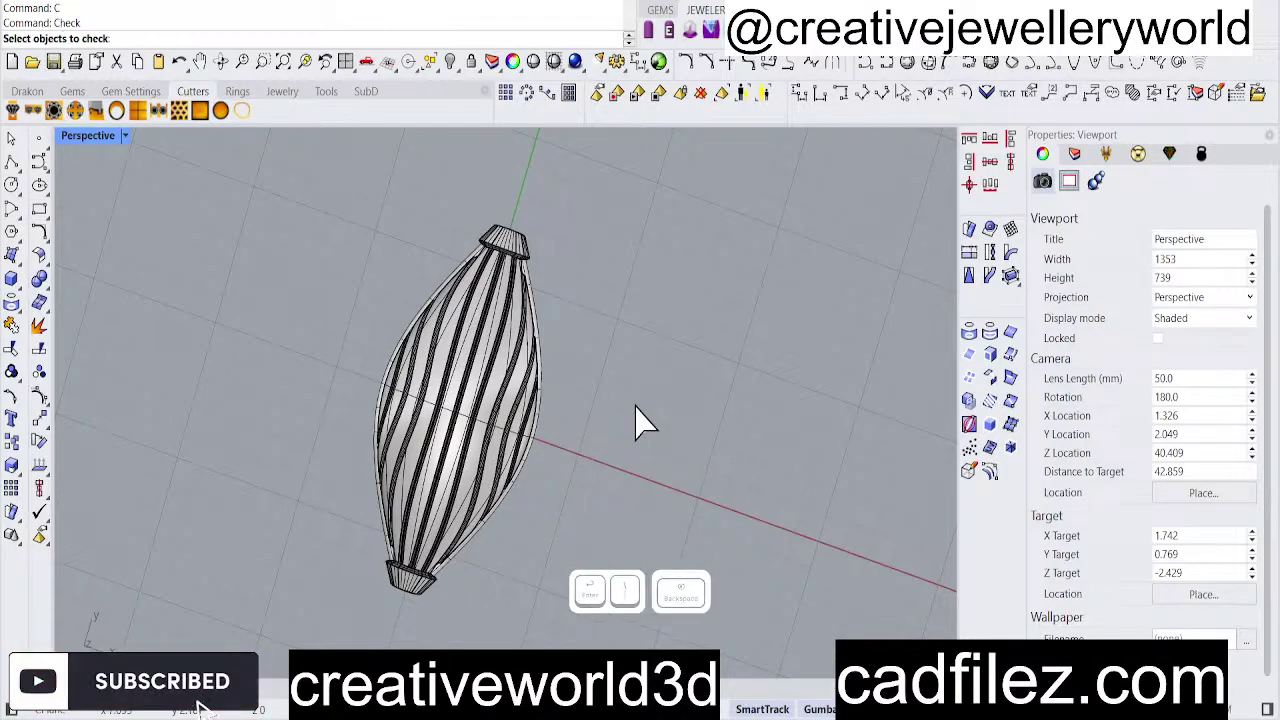
pyautogui.click(410, 350)
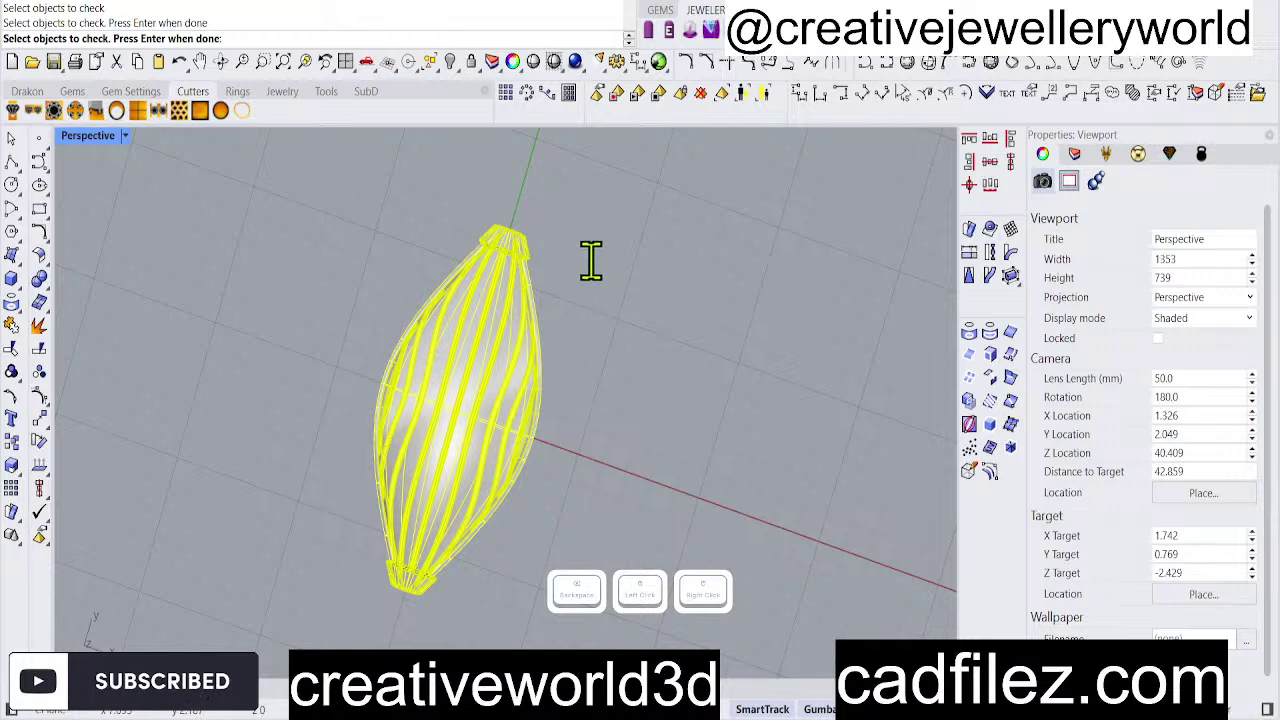
pyautogui.moveTo(633, 192); pyautogui.dragTo(375, 198)
pyautogui.click(630, 201)
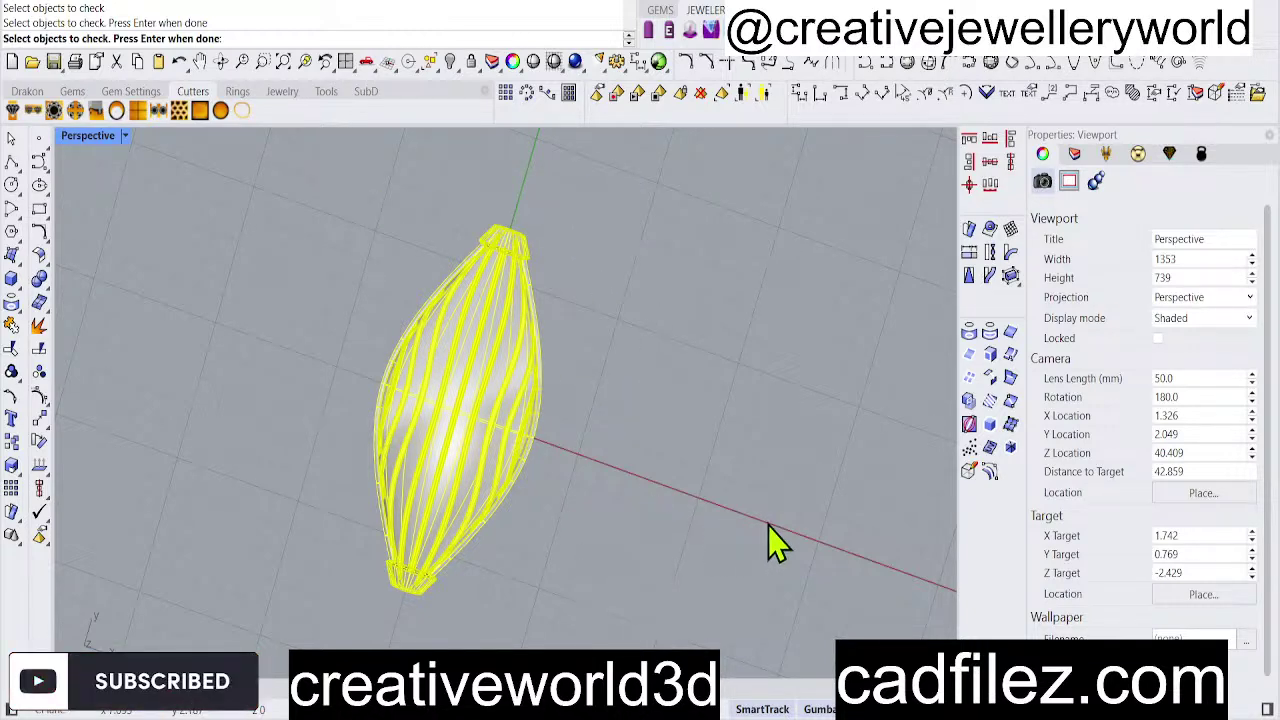
pyautogui.rightClick(757, 495)
# Restore the four-viewport layout and select the united piece in the Right view.
pyautogui.moveTo(606, 425)
pyautogui.mouseDown(button='right')
pyautogui.moveTo(608, 361)
pyautogui.moveTo(609, 411)
pyautogui.mouseUp(button='right')
pyautogui.click(467, 383)
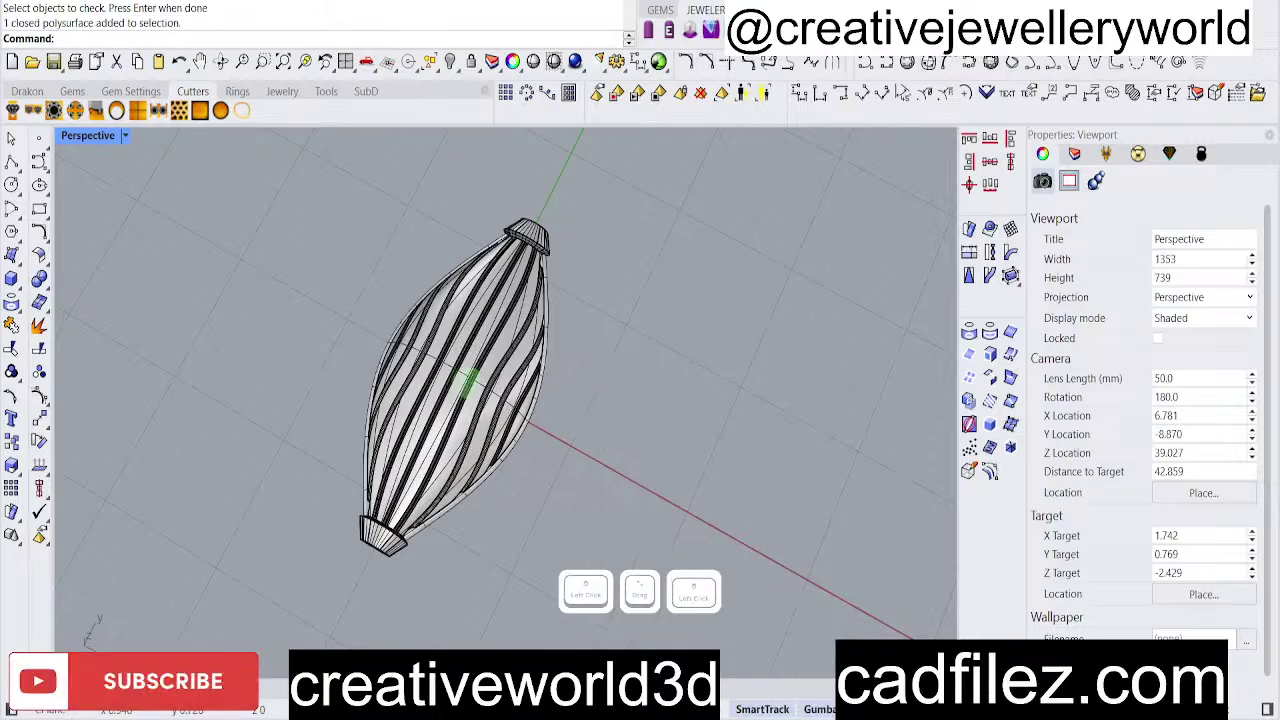
pyautogui.click(281, 286)
pyautogui.doubleClick(72, 140)
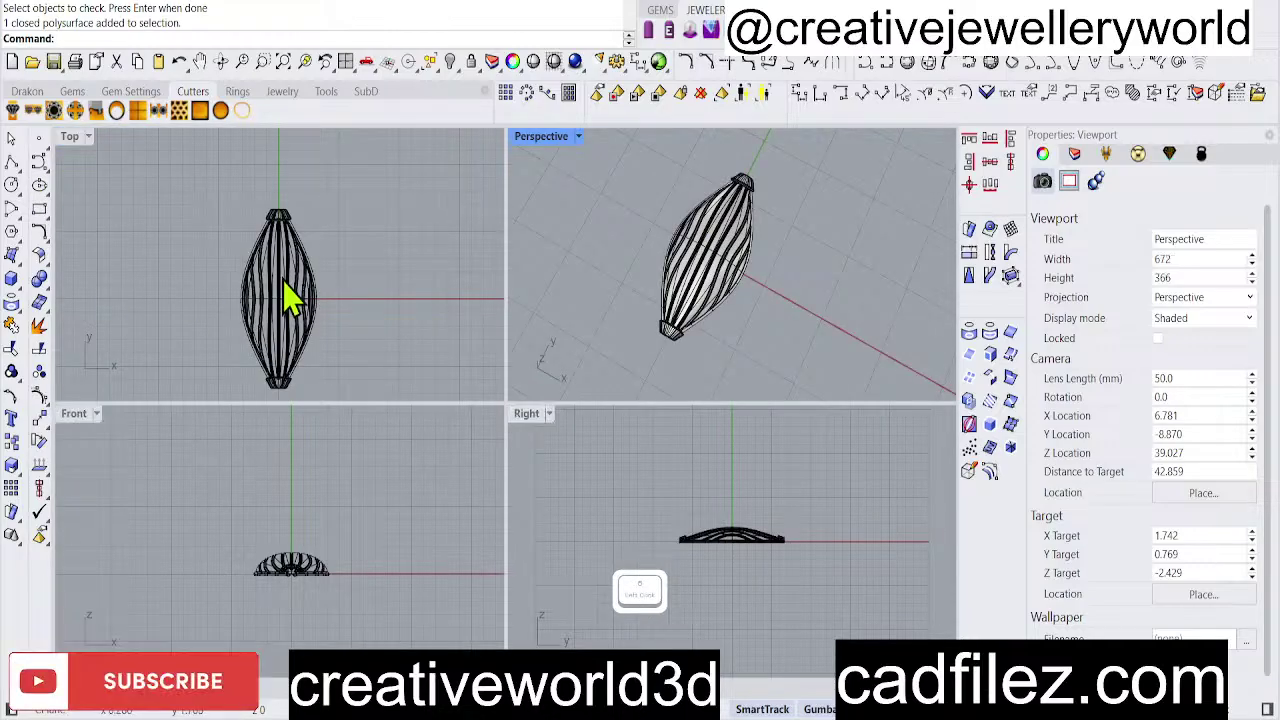
pyautogui.click(740, 530)
pyautogui.scroll(1, 663, 528)
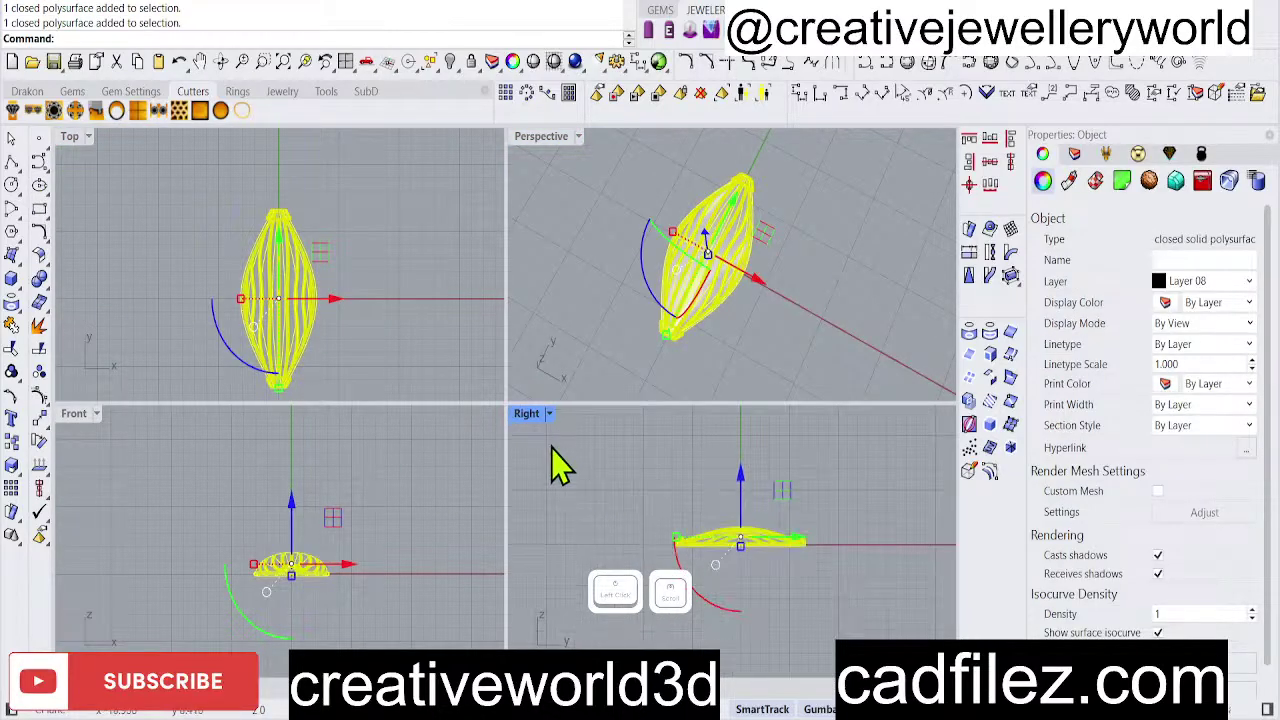
# Examine the piece's side profile in a maximised Right view and return to the four-viewport layout.
pyautogui.doubleClick(527, 414)
pyautogui.scroll(-2, 383, 362)
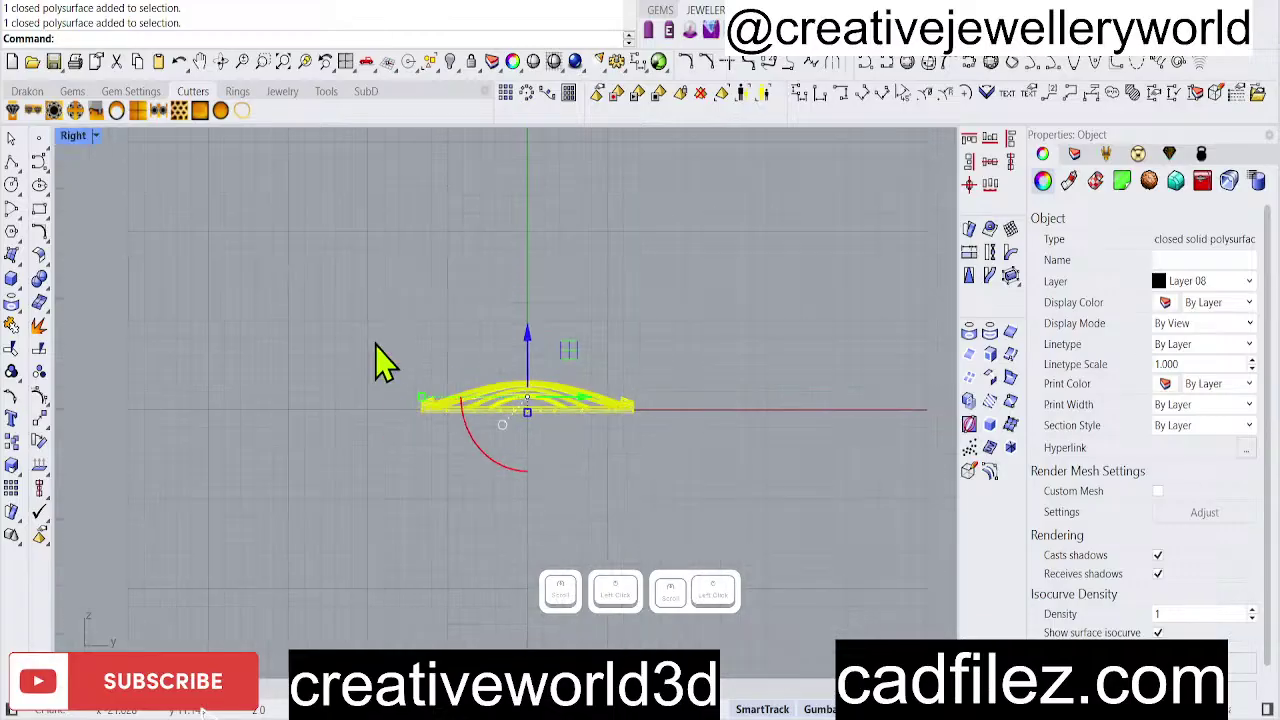
pyautogui.click(383, 362)
pyautogui.scroll(2, 383, 362)
pyautogui.click(480, 466)
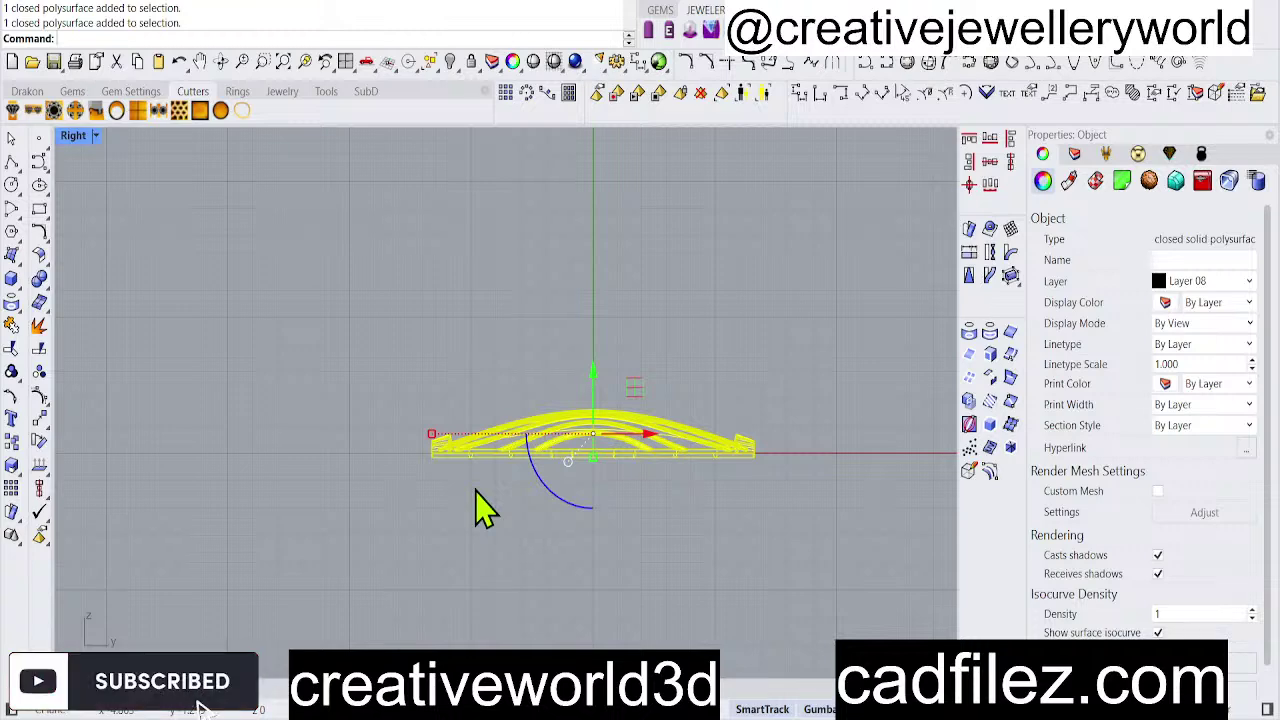
pyautogui.click(460, 355)
pyautogui.click(475, 432)
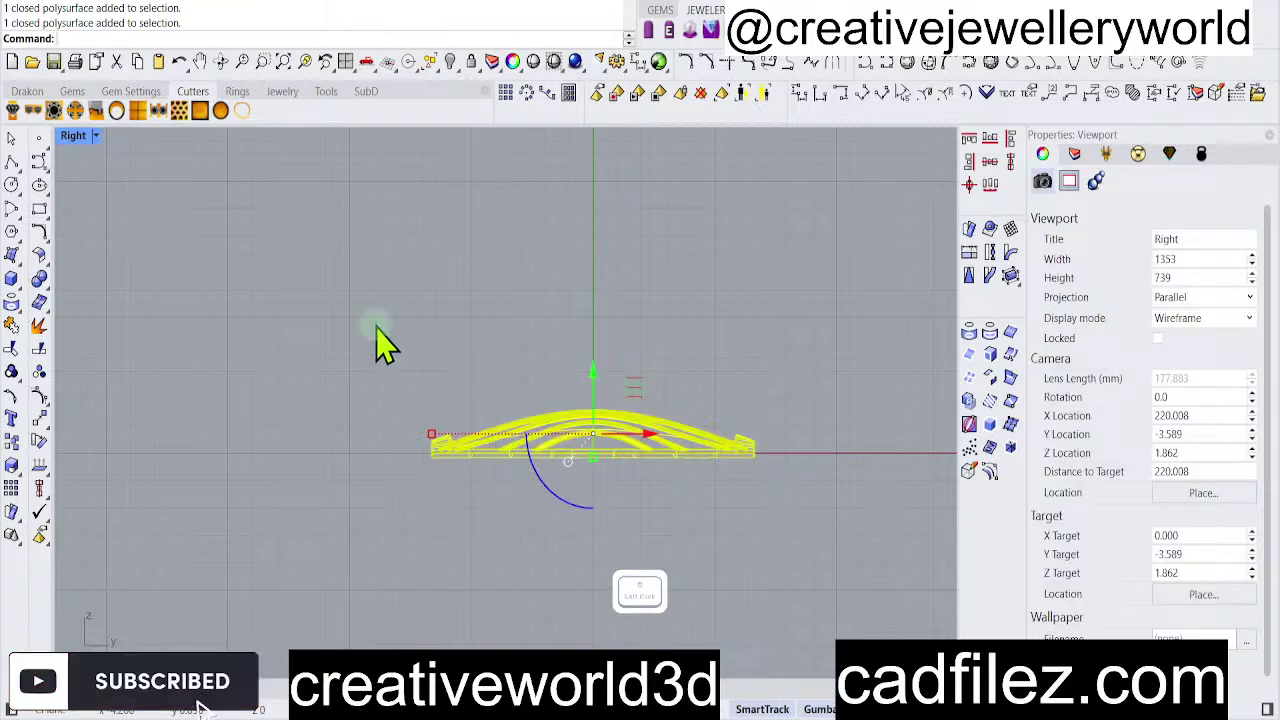
pyautogui.click(75, 183)
pyautogui.doubleClick(73, 135)
# Rotate the piece 90 degrees in the Right view to stand it upright, and maximise the Front view.
pyautogui.click(320, 294)
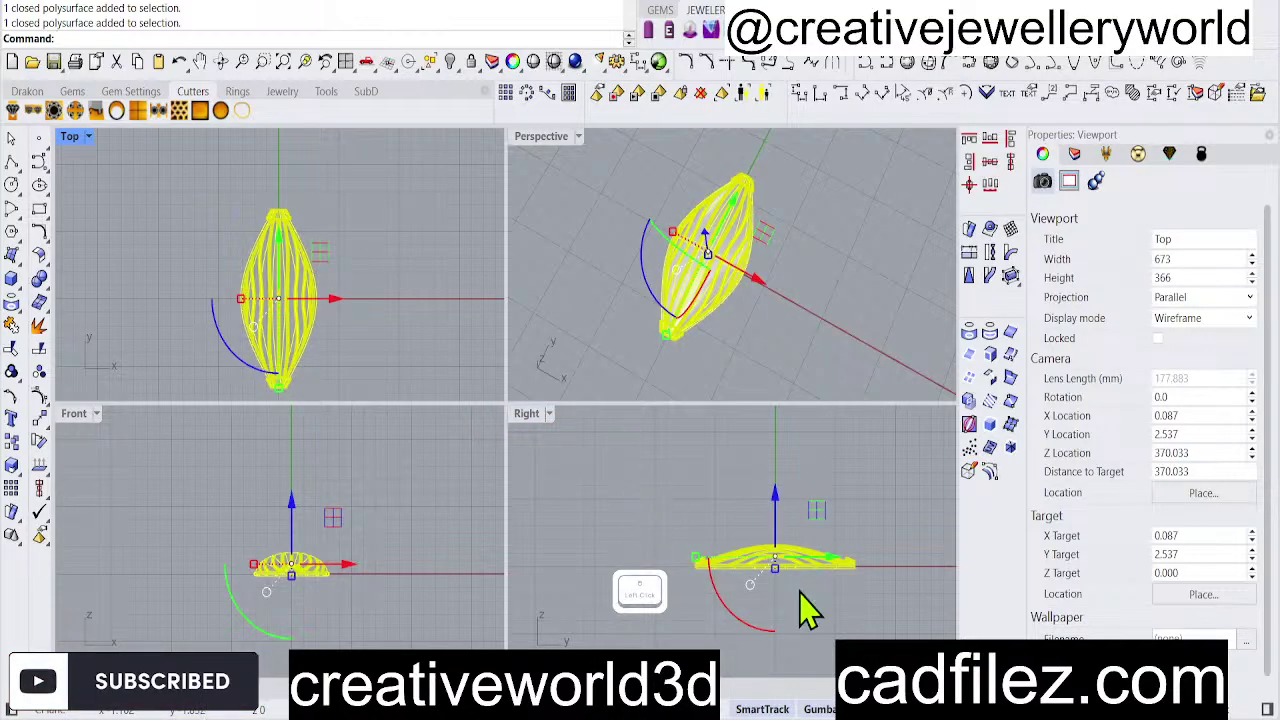
pyautogui.click(757, 586)
pyautogui.click(750, 568)
pyautogui.keyDown('shift'); pyautogui.moveTo(745, 625); pyautogui.dragTo(840, 618); pyautogui.keyUp('shift')
pyautogui.click(400, 520)
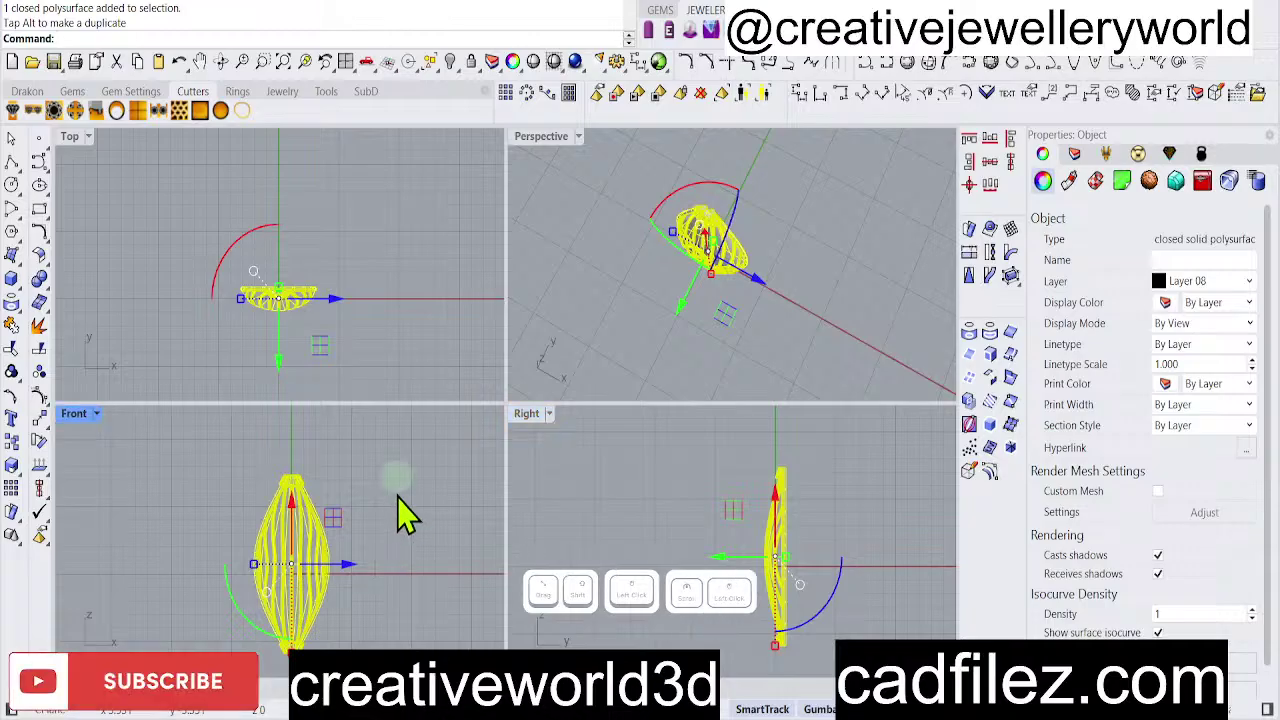
pyautogui.click(398, 520)
pyautogui.doubleClick(75, 414)
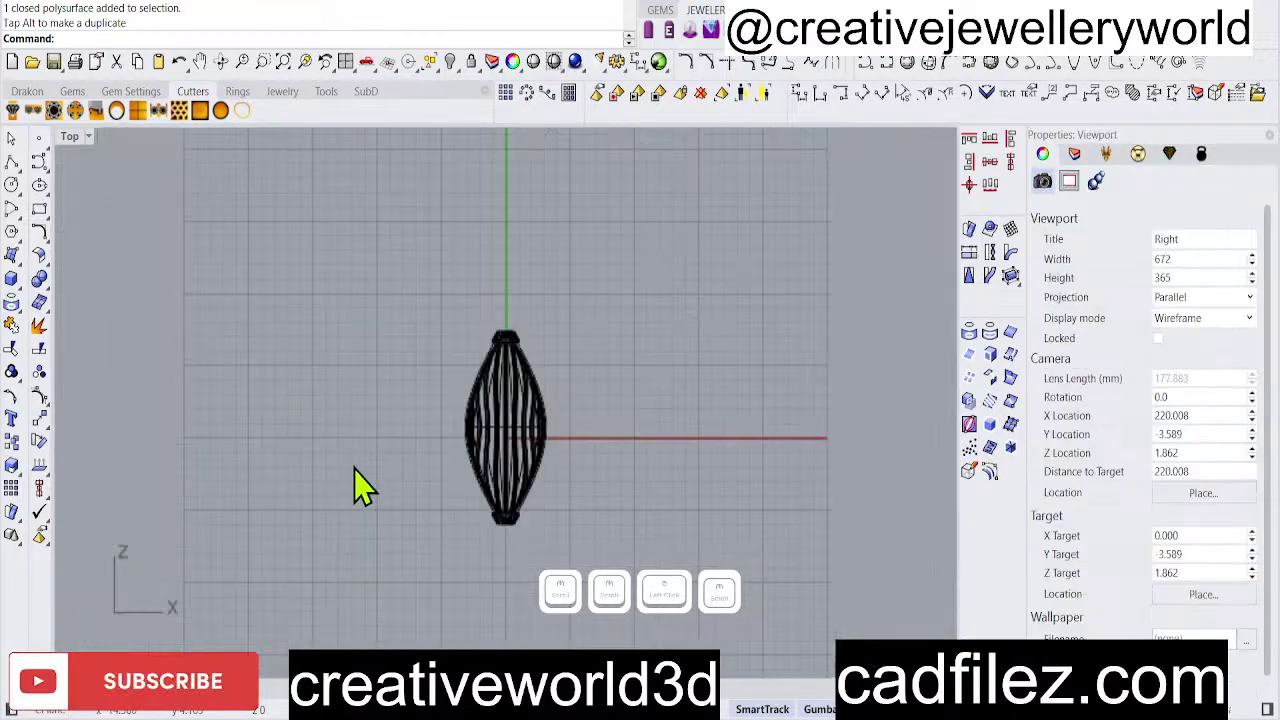
# Restore the four-viewport layout and check the upright grooved piece in the Right view.
pyautogui.click(491, 434)
pyautogui.doubleClick(73, 137)
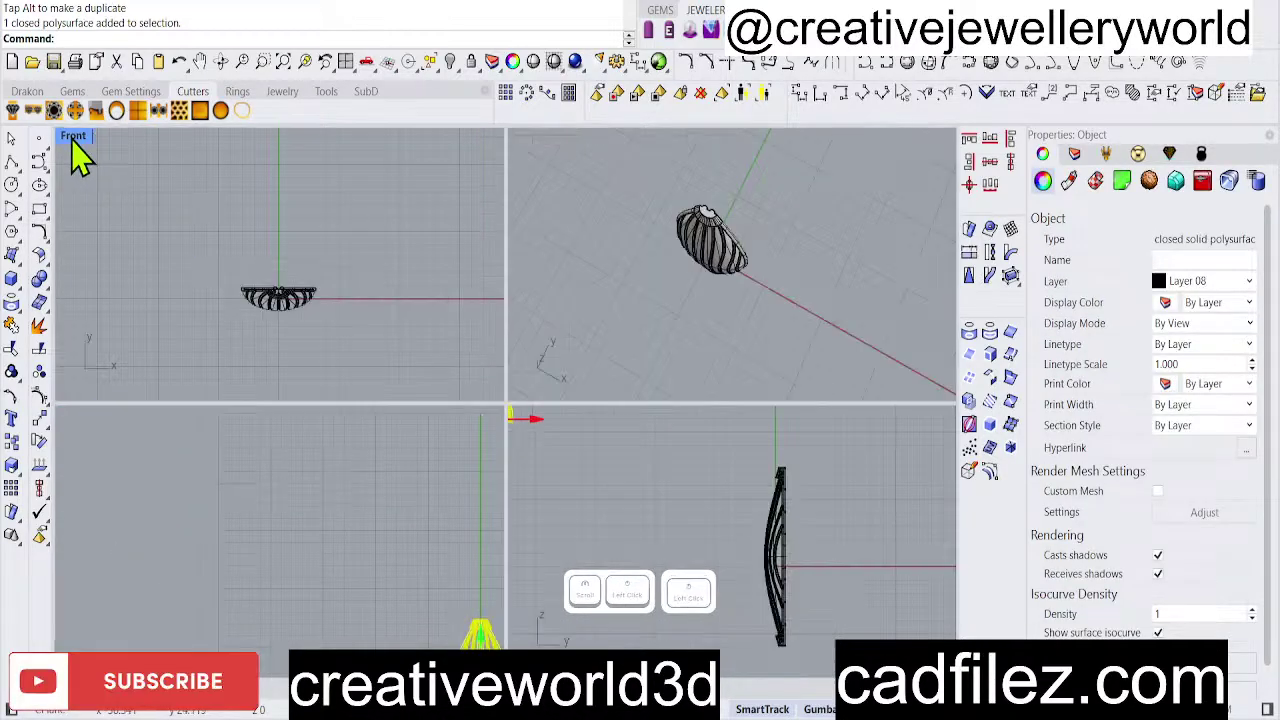
pyautogui.click(725, 565)
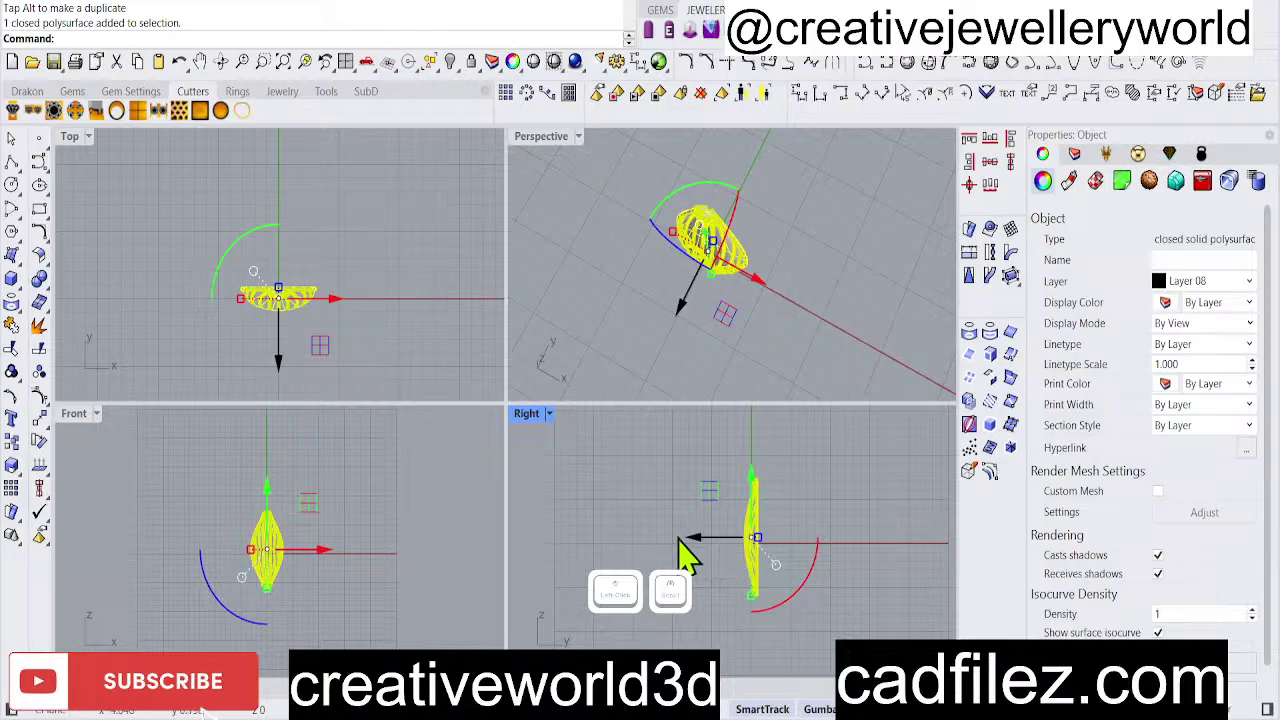
pyautogui.click(400, 309)
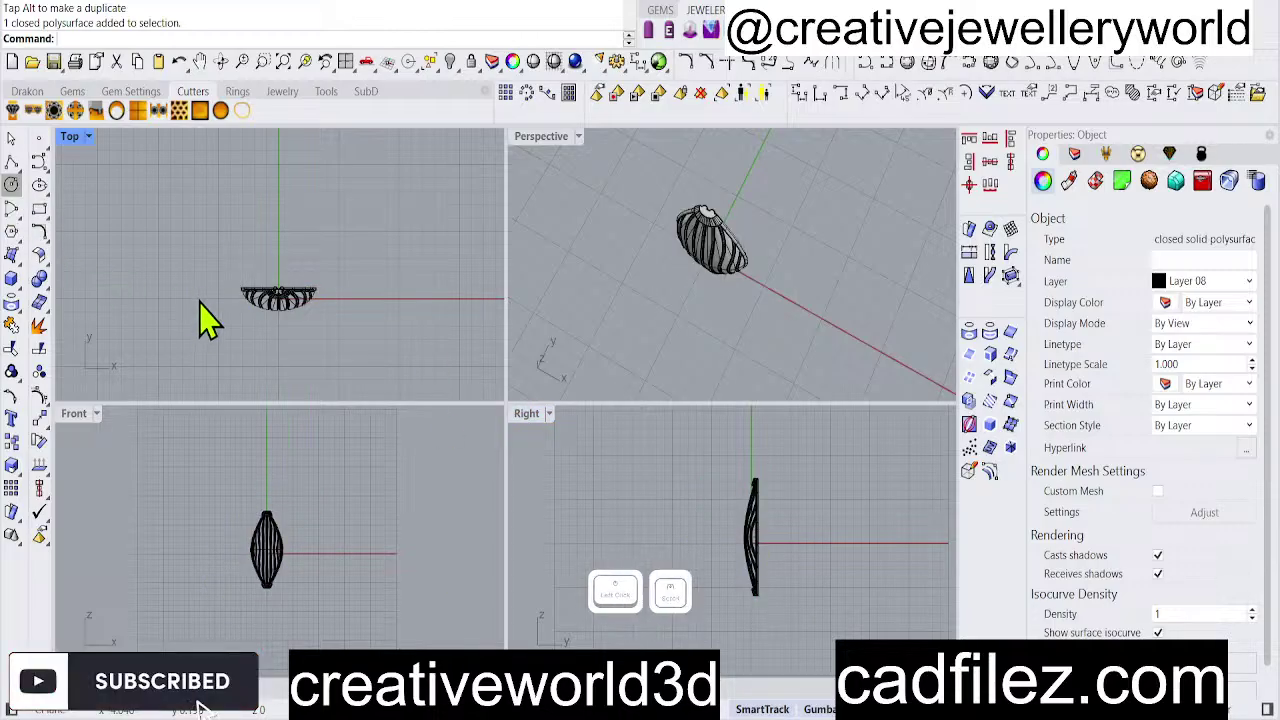
# Draw a 10 mm diameter circle centred on the origin in the Top view.
pyautogui.scroll(1, 205, 310)
pyautogui.press('Return')
pyautogui.write('0')
pyautogui.press('Return')
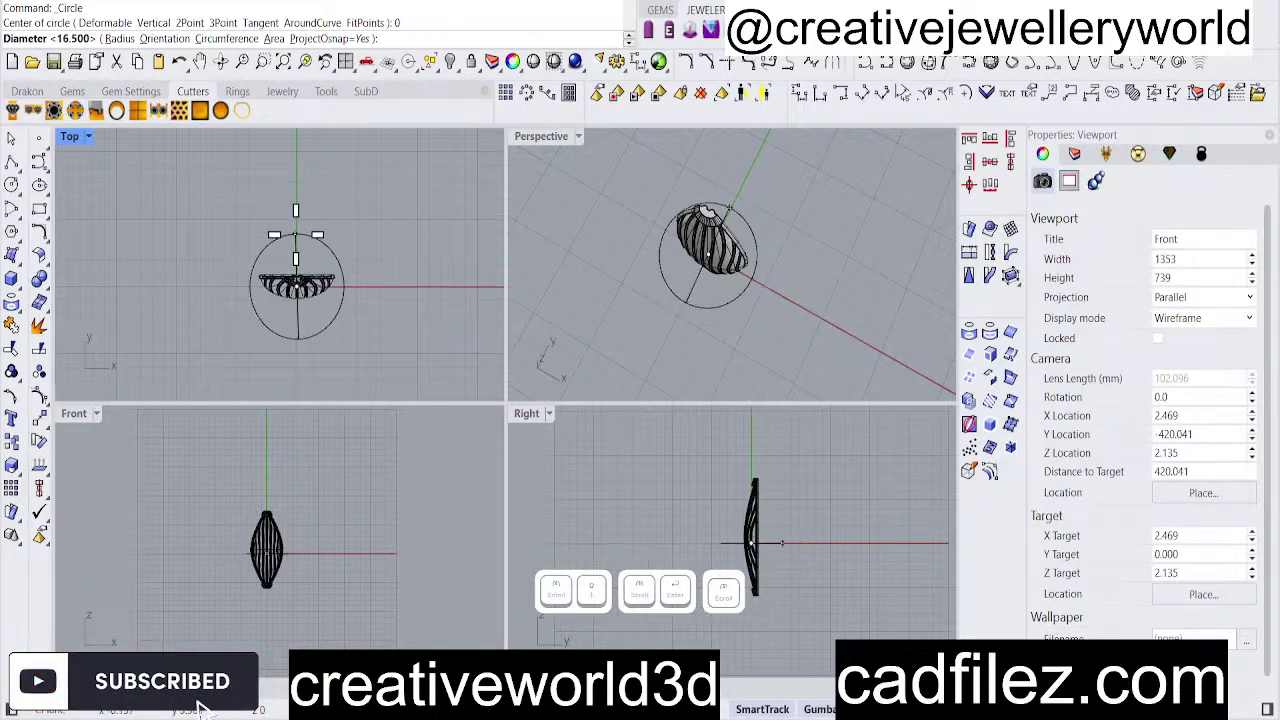
pyautogui.write('1')
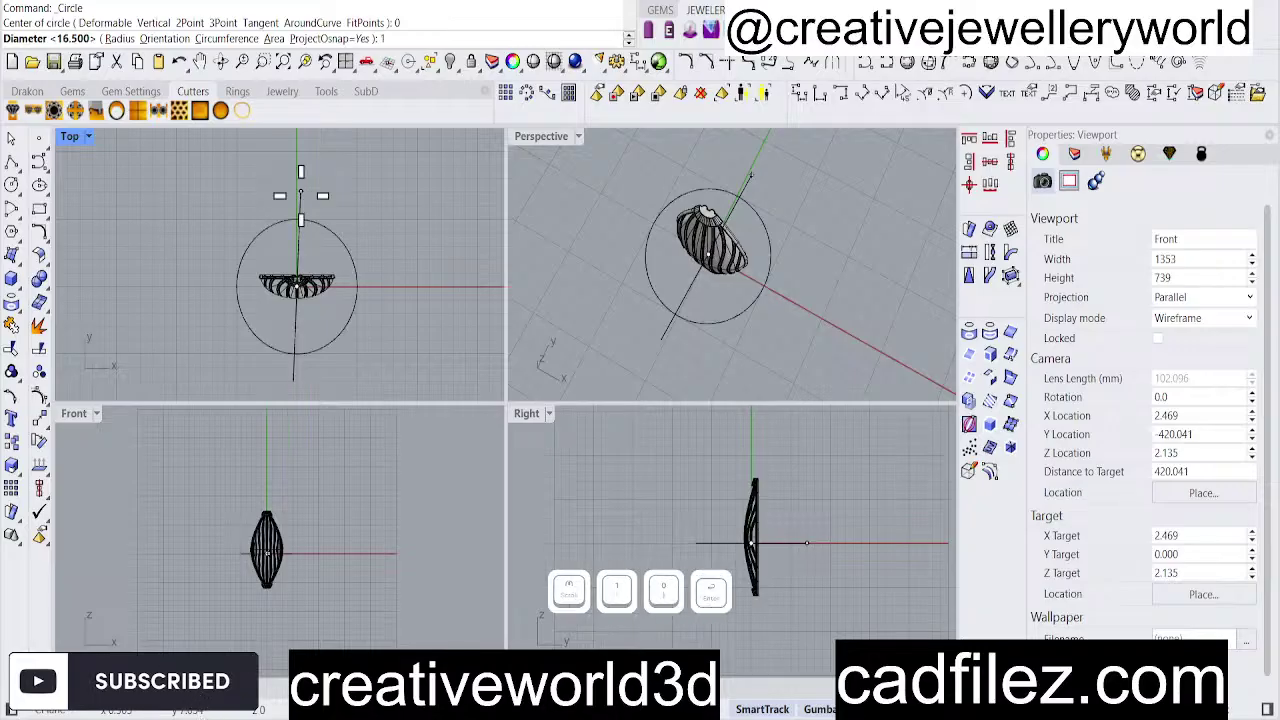
pyautogui.write('0')
pyautogui.press('Return')
pyautogui.click(355, 272)
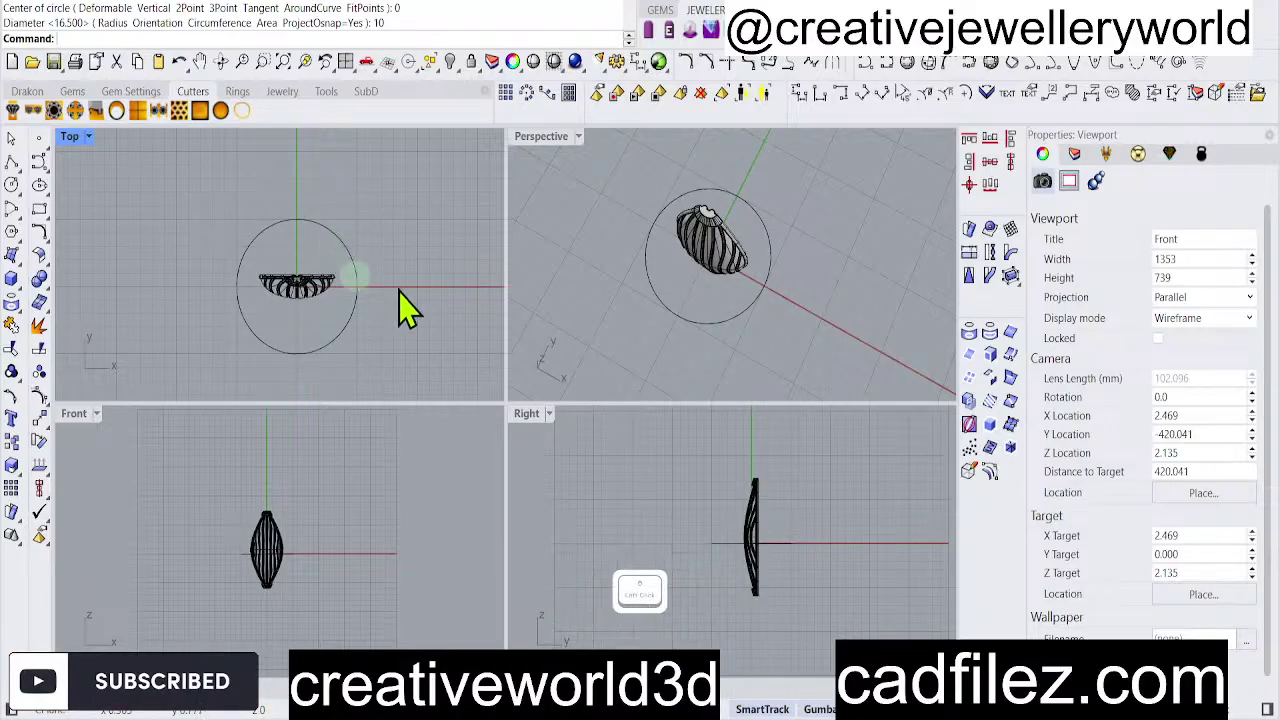
pyautogui.click(408, 356)
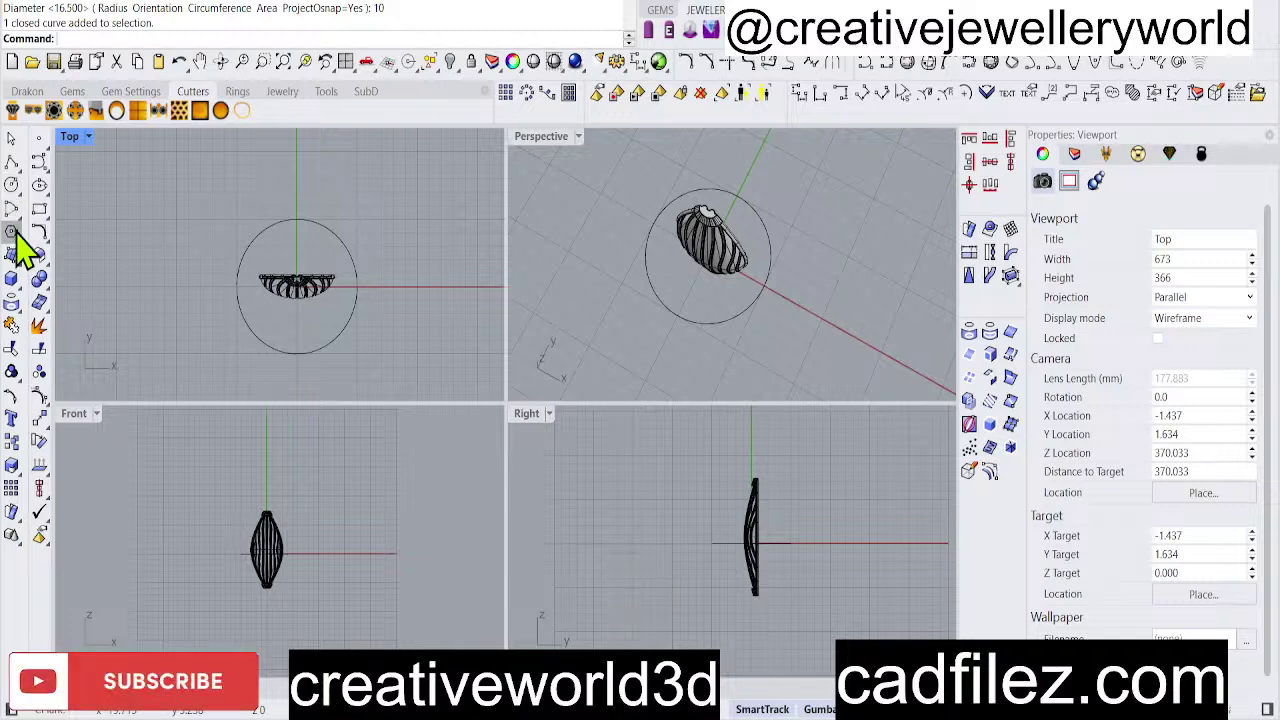
# Create a sphere centred on the origin, sized to sit just inside the 10 mm circle.
pyautogui.click(94, 305)
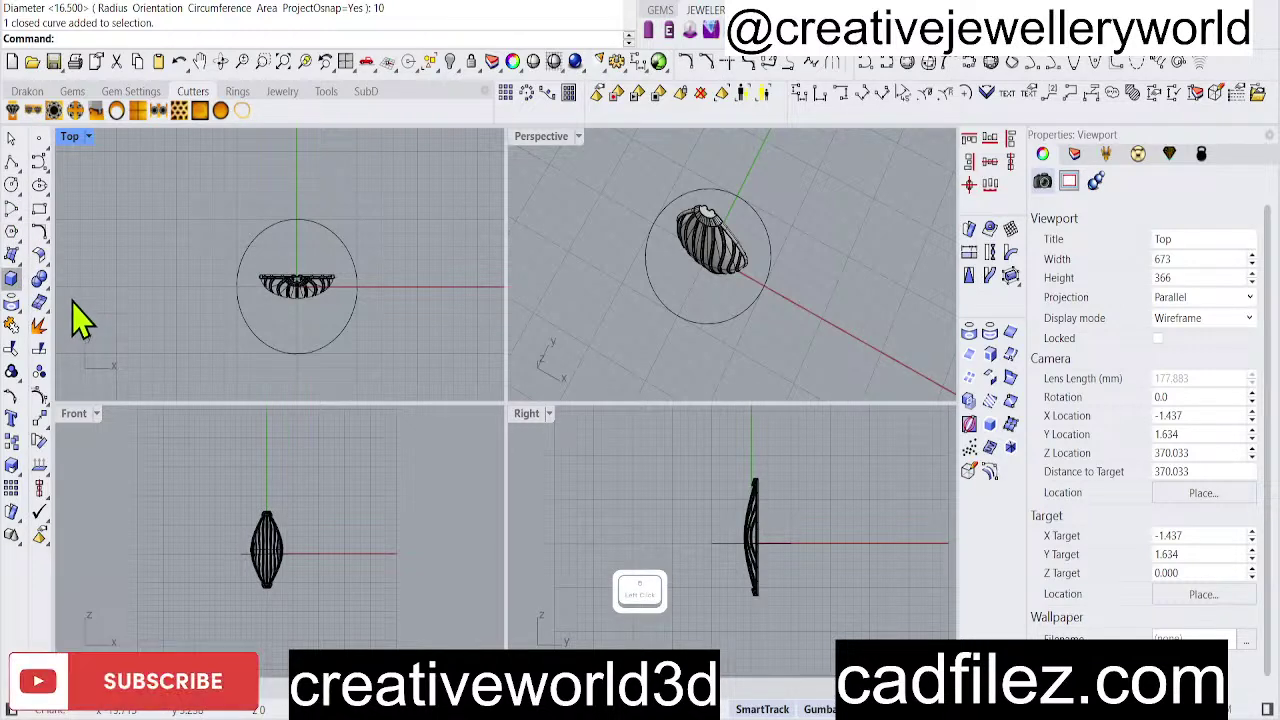
pyautogui.press('Return')
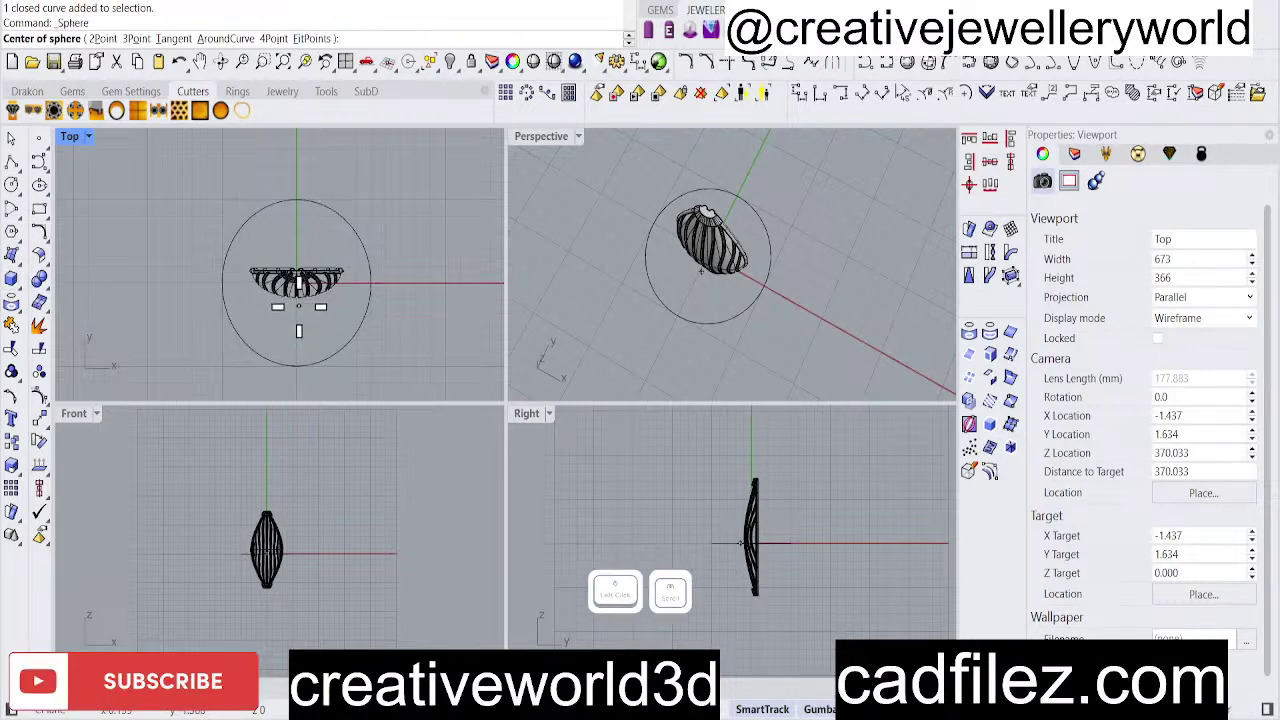
pyautogui.write('0')
pyautogui.press('Return')
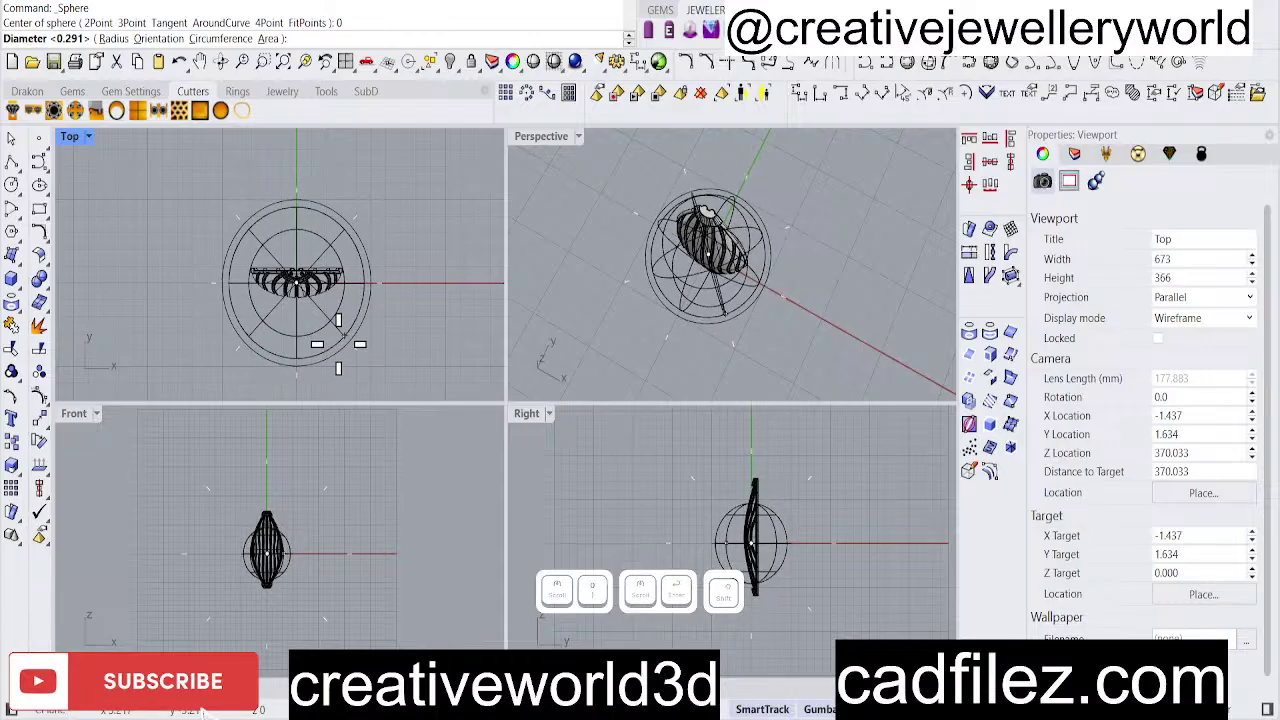
pyautogui.keyDown('shift'); pyautogui.click(338, 342); pyautogui.keyUp('shift')
pyautogui.click(380, 591)
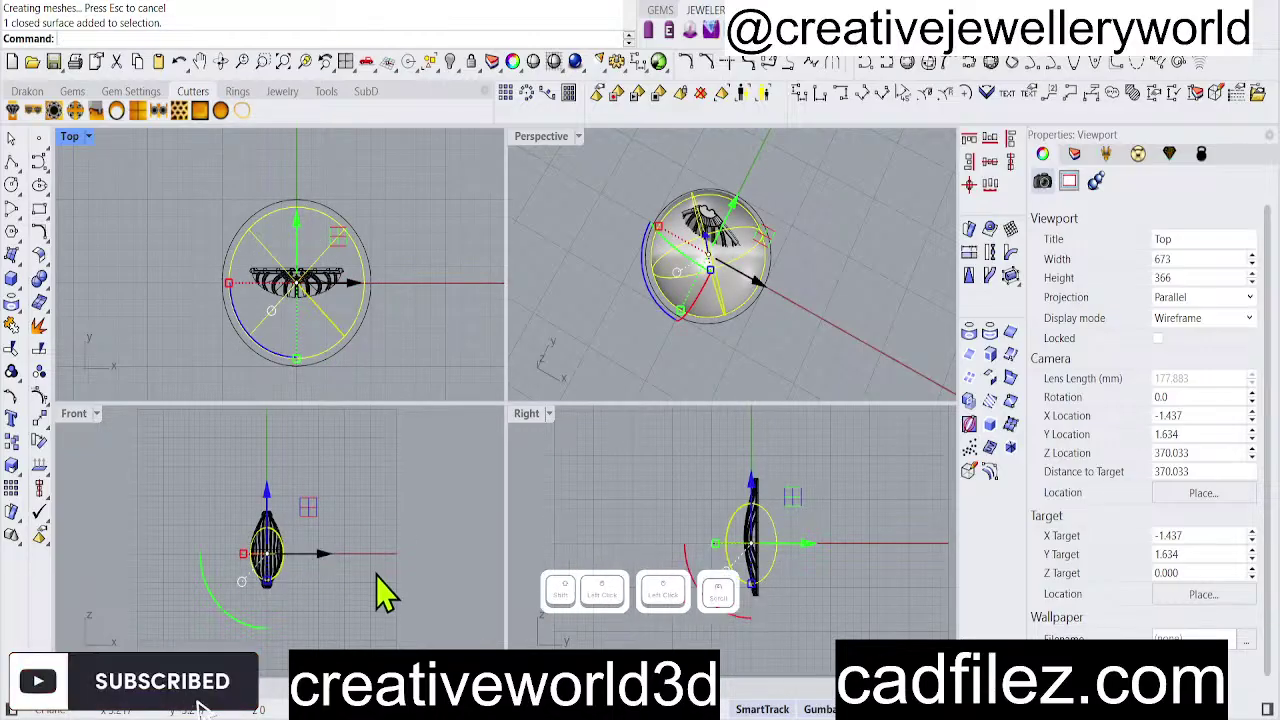
# Maximise the Perspective view and bring up the Drakon material library with the sphere selected.
pyautogui.scroll(1, 775, 583)
pyautogui.click(783, 580)
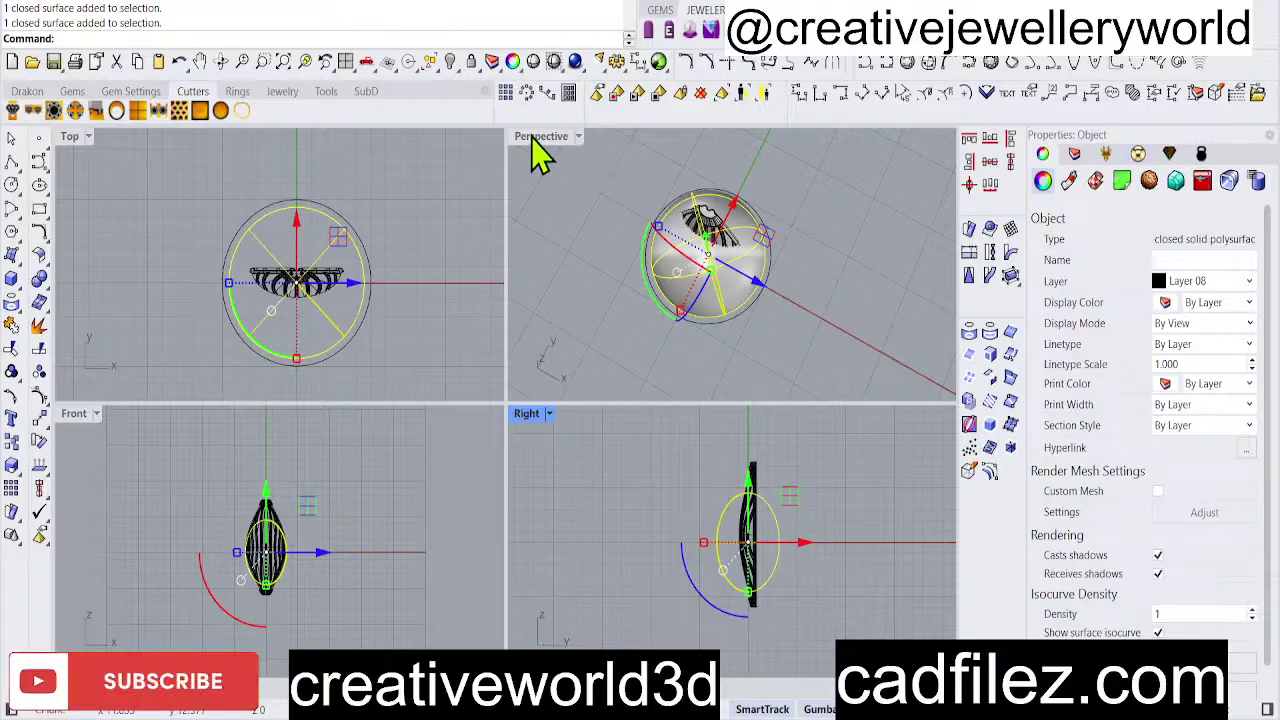
pyautogui.moveTo(531, 137); pyautogui.dragTo(591, 376)
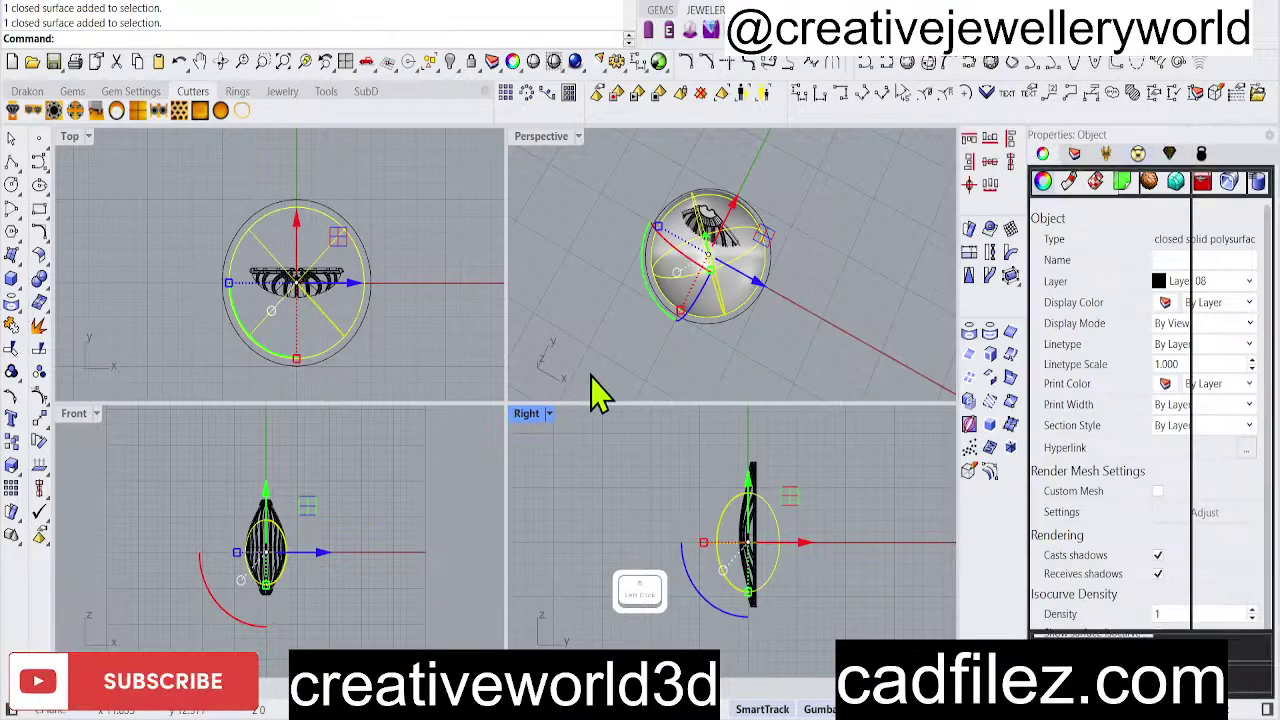
pyautogui.moveTo(678, 530); pyautogui.dragTo(715, 430, button='right')
pyautogui.scroll(-3, 691, 444)
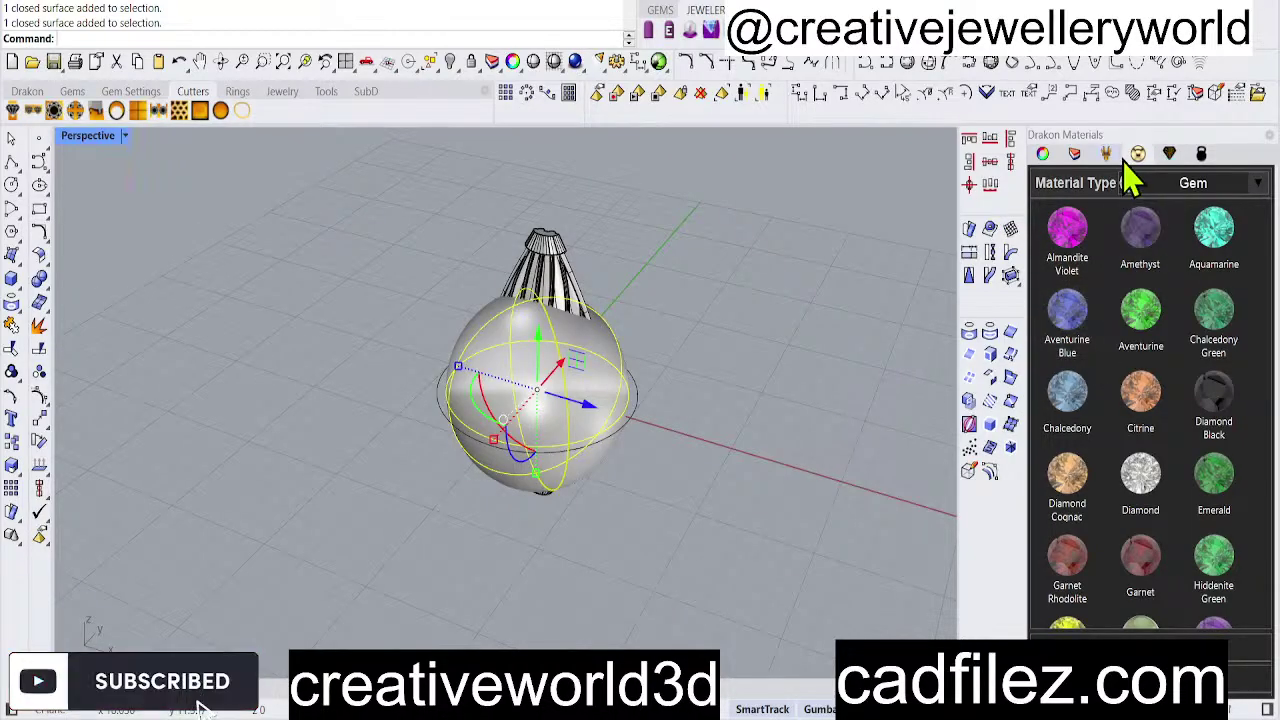
pyautogui.click(799, 275)
pyautogui.click(618, 366)
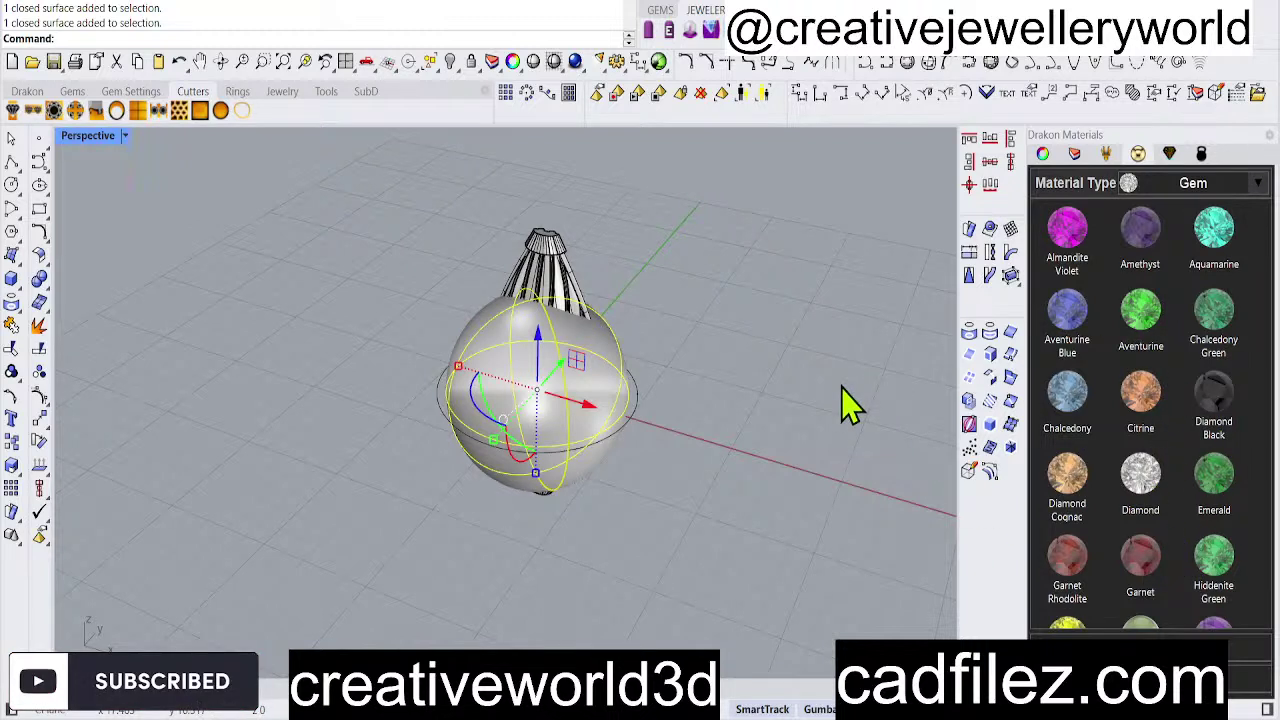
# Look through the metal and gem materials and assign Pearl Gray to the sphere.
pyautogui.click(606, 258)
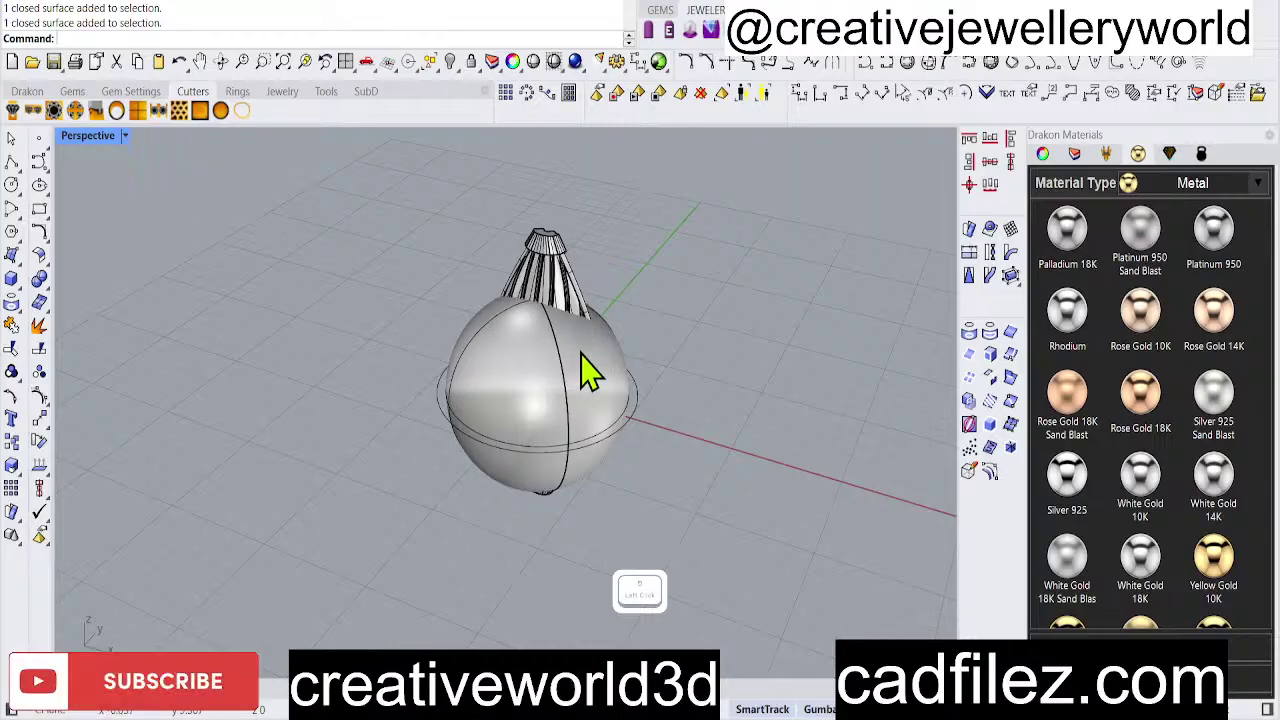
pyautogui.click(590, 372)
pyautogui.click(665, 273)
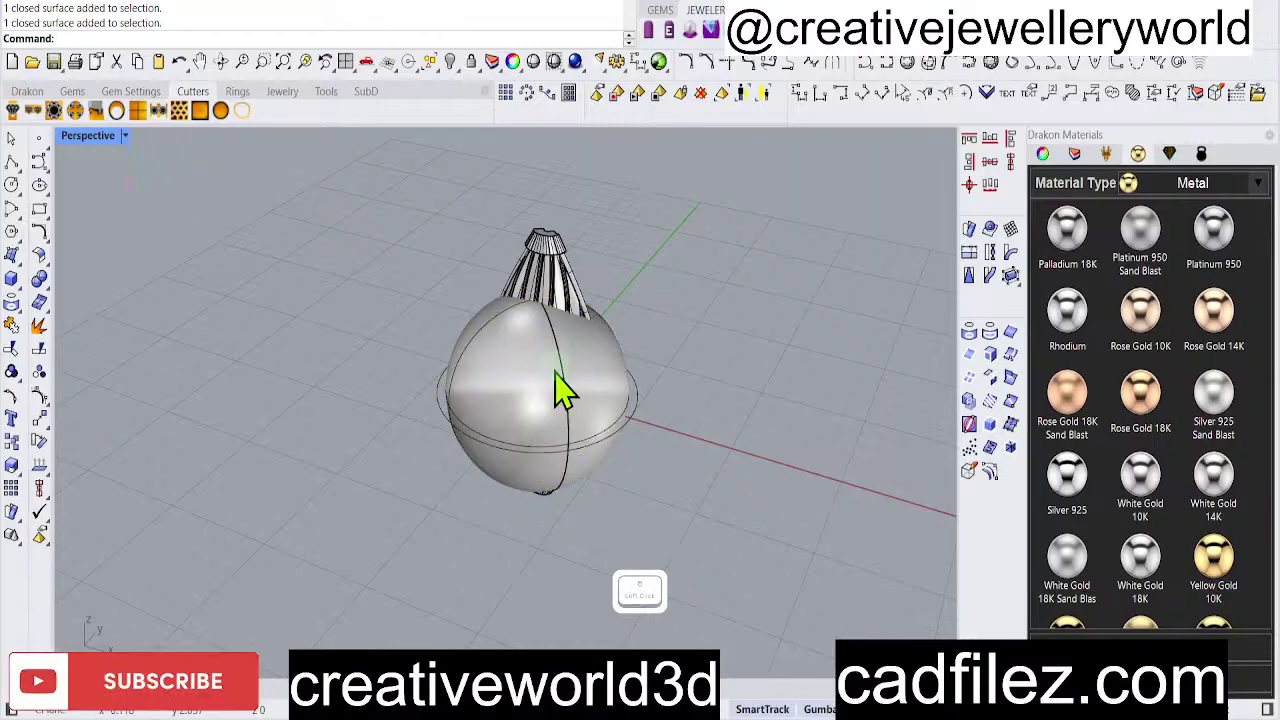
pyautogui.click(553, 369)
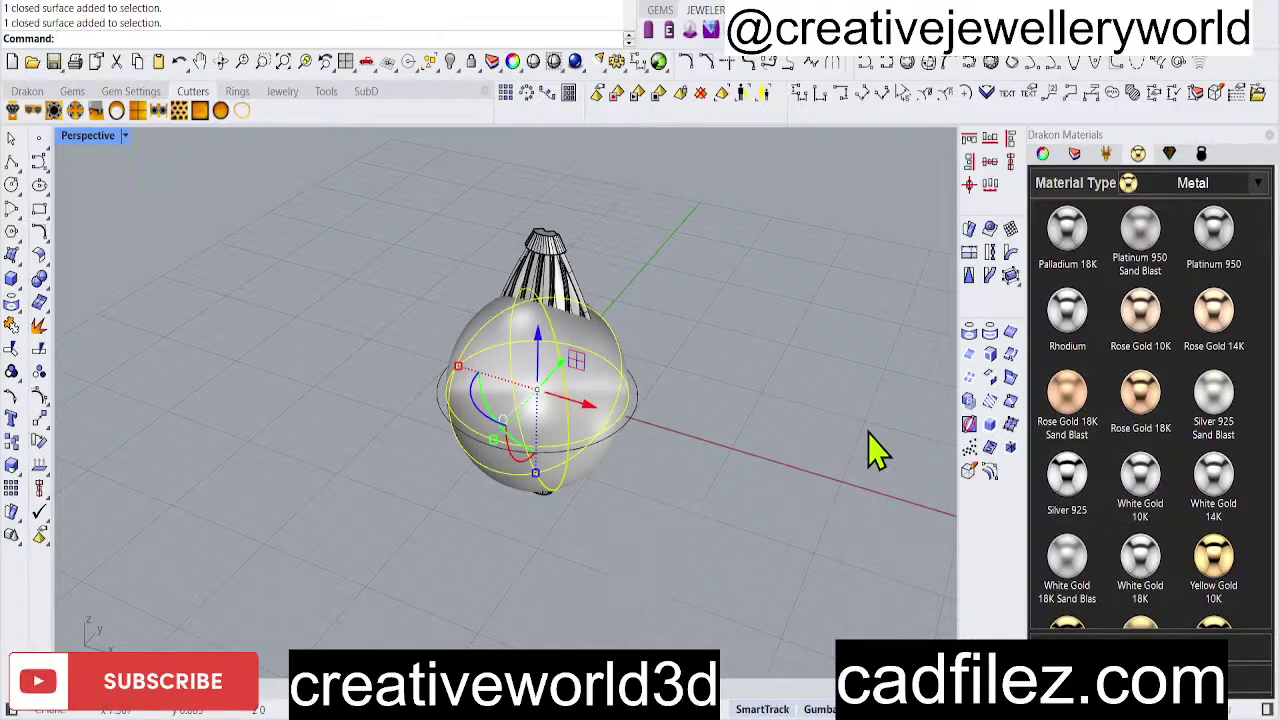
pyautogui.scroll(2, 1194, 290)
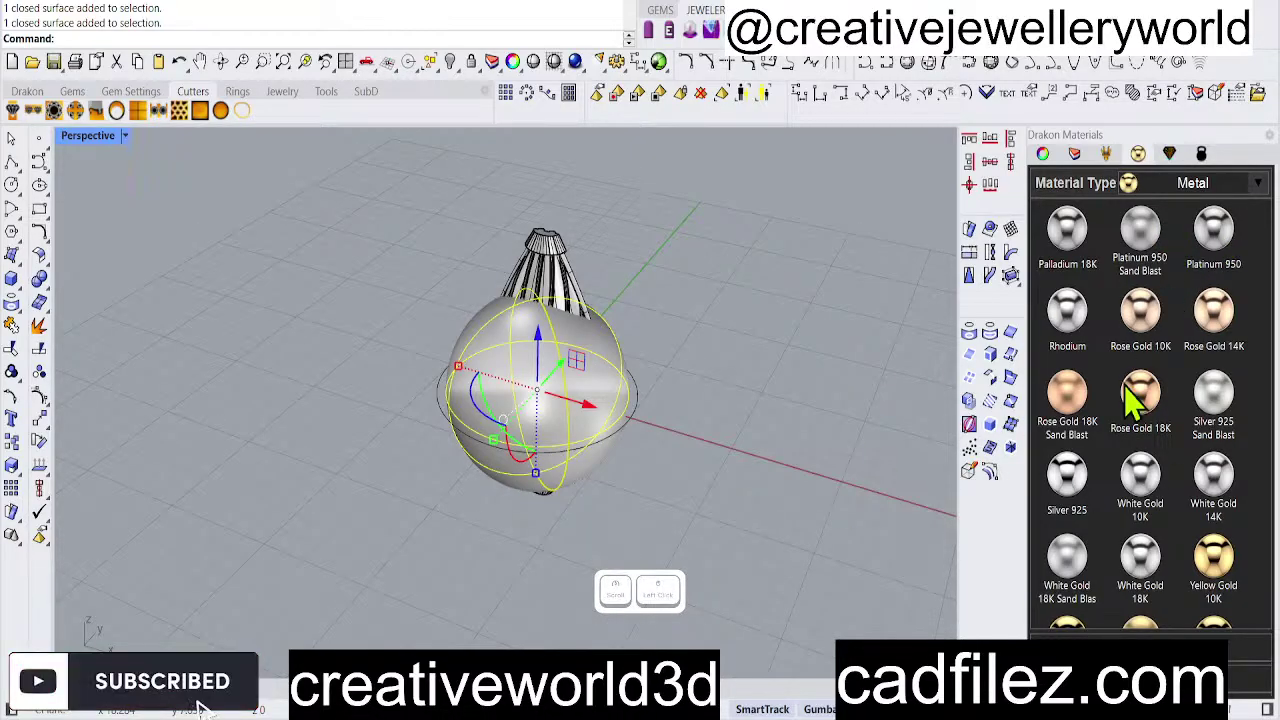
pyautogui.scroll(-1, 1124, 386)
pyautogui.scroll(-2, 1140, 515)
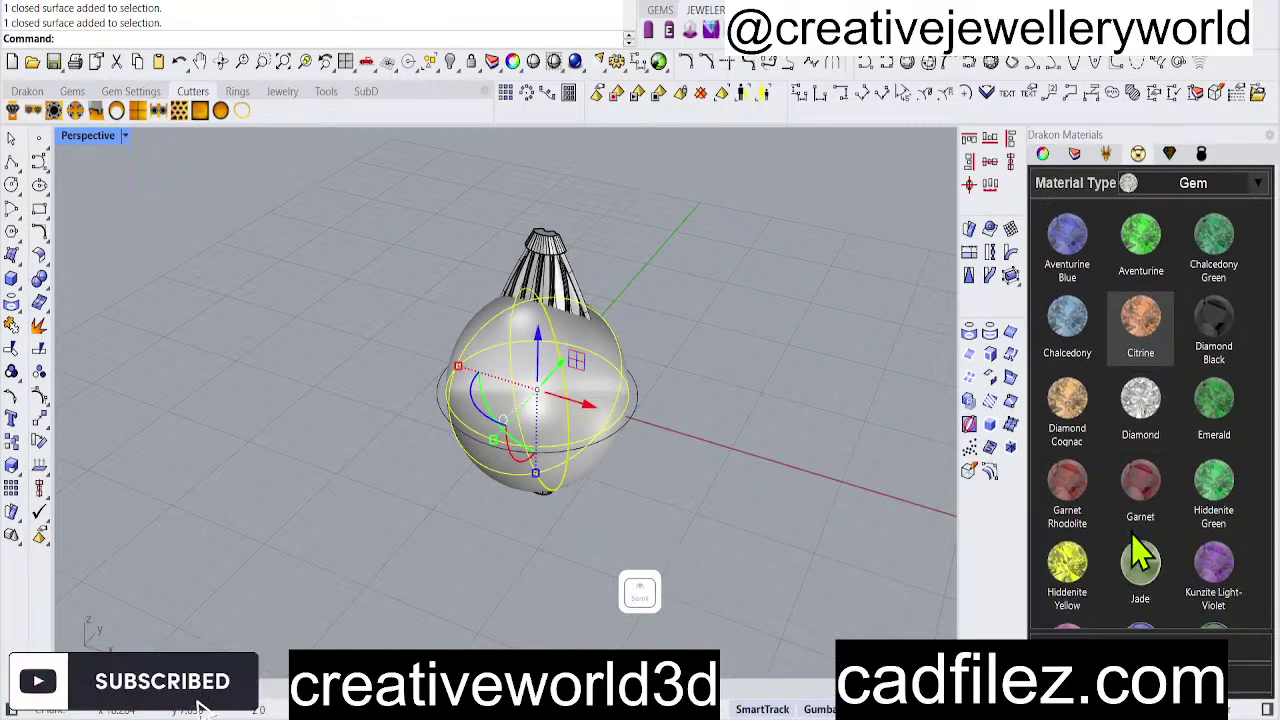
pyautogui.scroll(-1, 1145, 560)
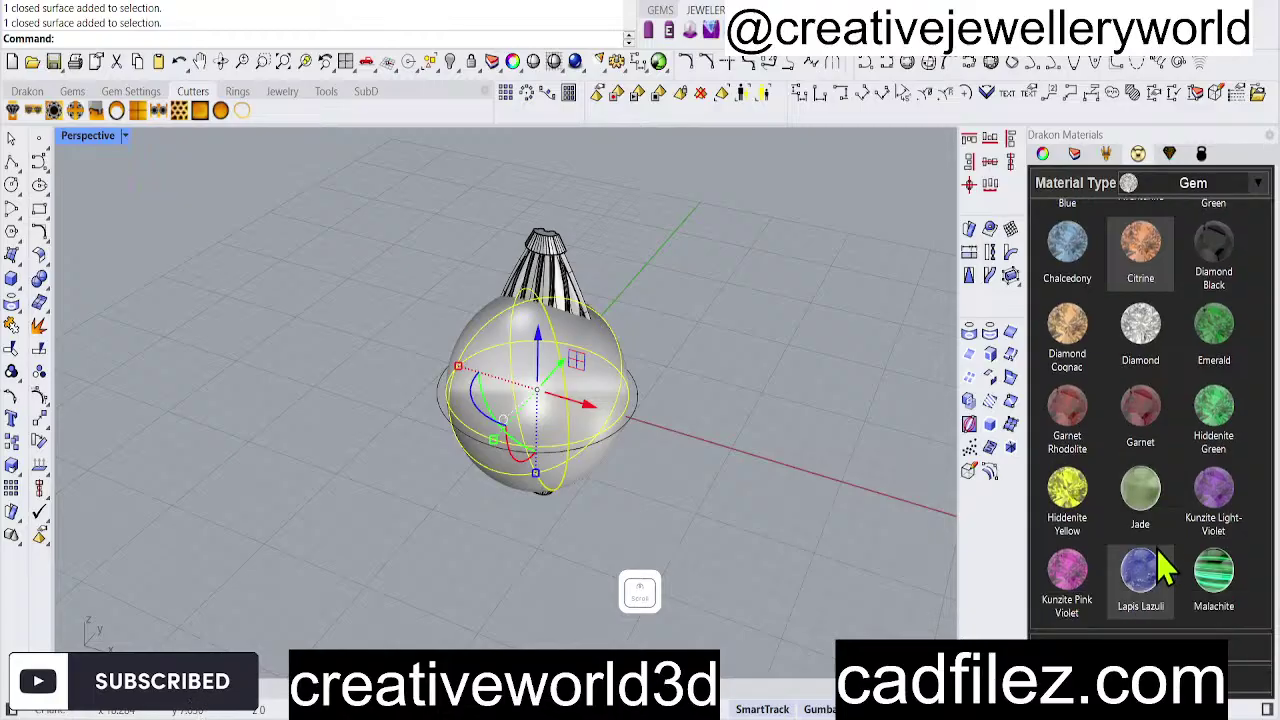
pyautogui.click(1150, 512)
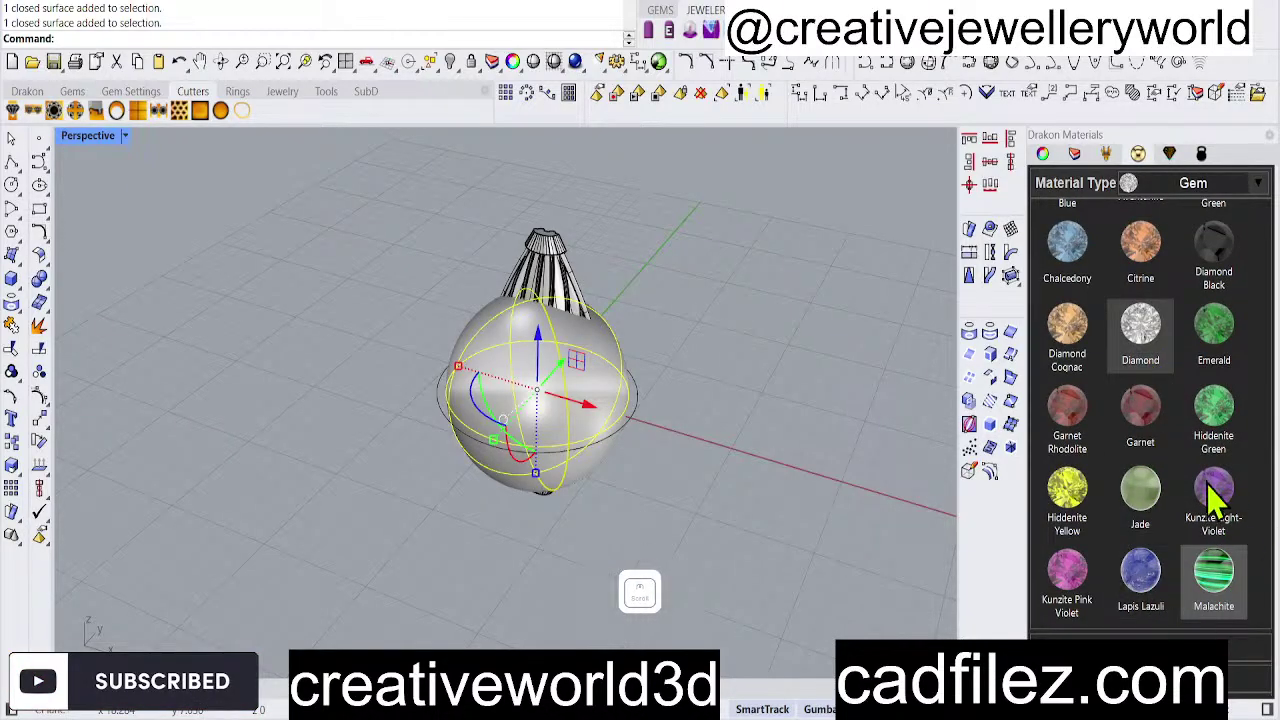
pyautogui.scroll(-1, 1088, 543)
pyautogui.scroll(-1, 1082, 535)
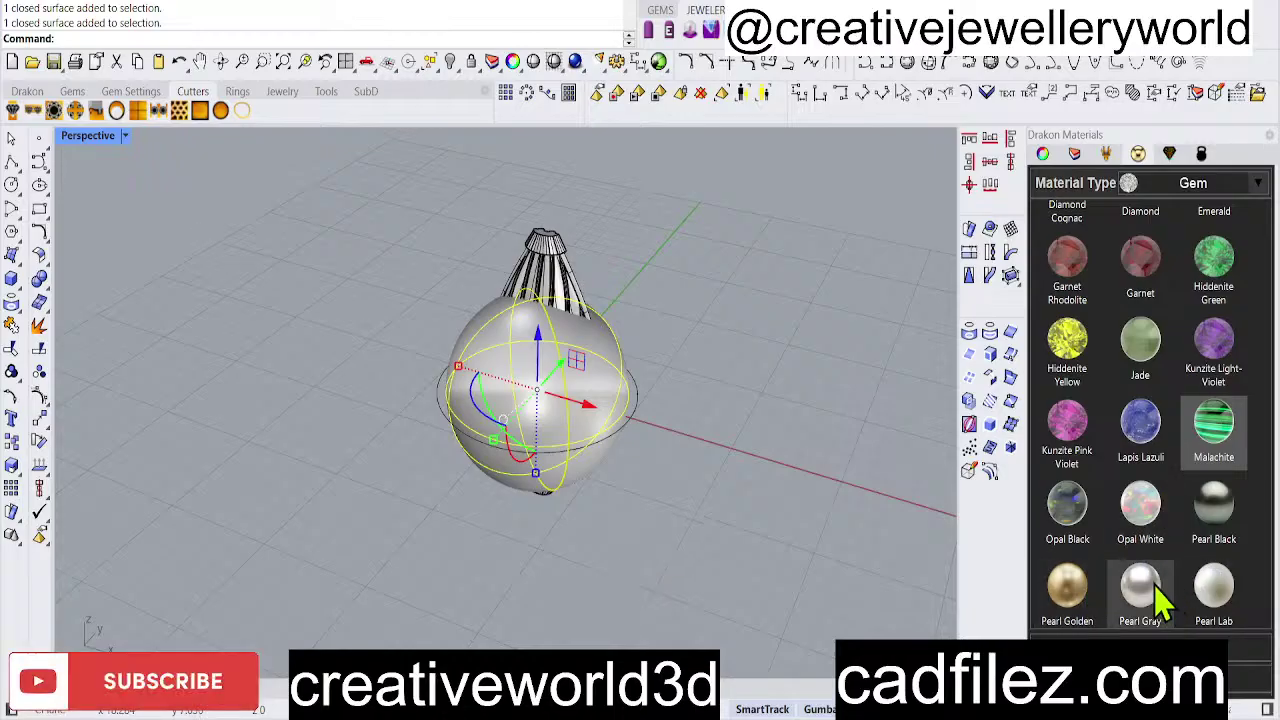
pyautogui.click(1140, 585)
pyautogui.click(643, 399)
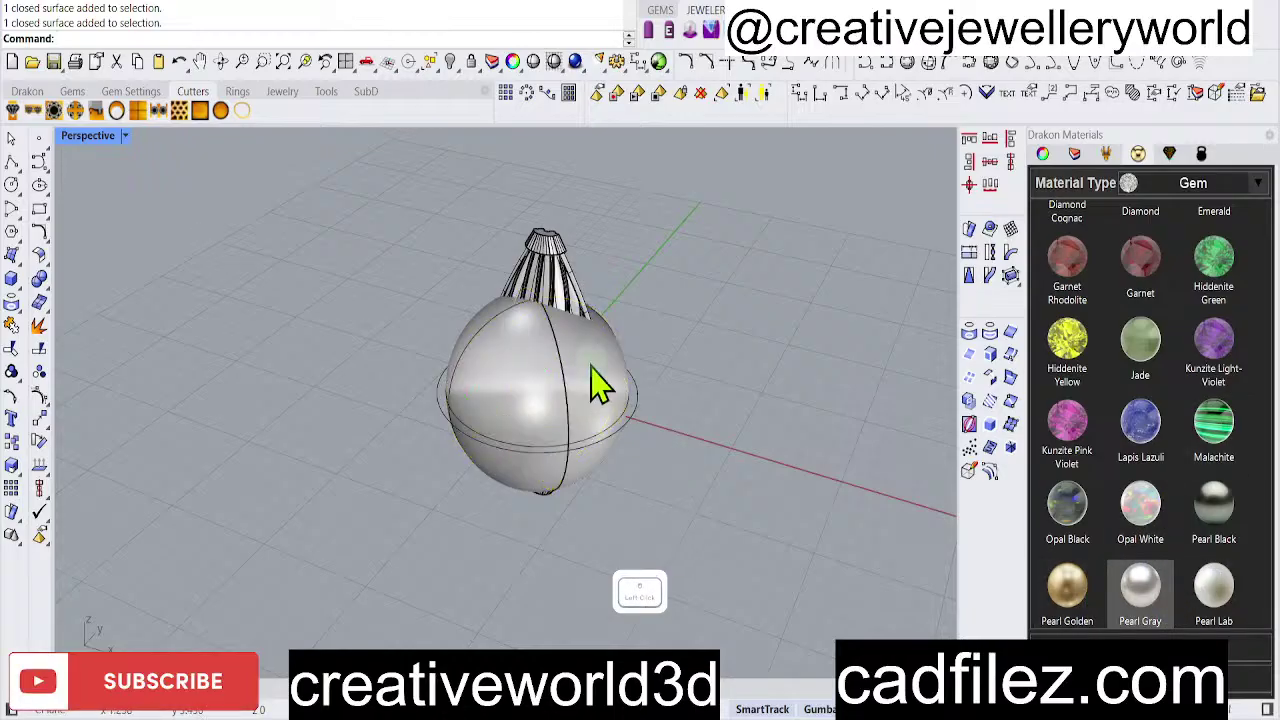
# Move the grooved piece along the Y axis until it stands in front of the pearl sphere.
pyautogui.click(590, 365)
pyautogui.click(641, 234)
pyautogui.click(554, 270)
pyautogui.scroll(-2, 628, 346)
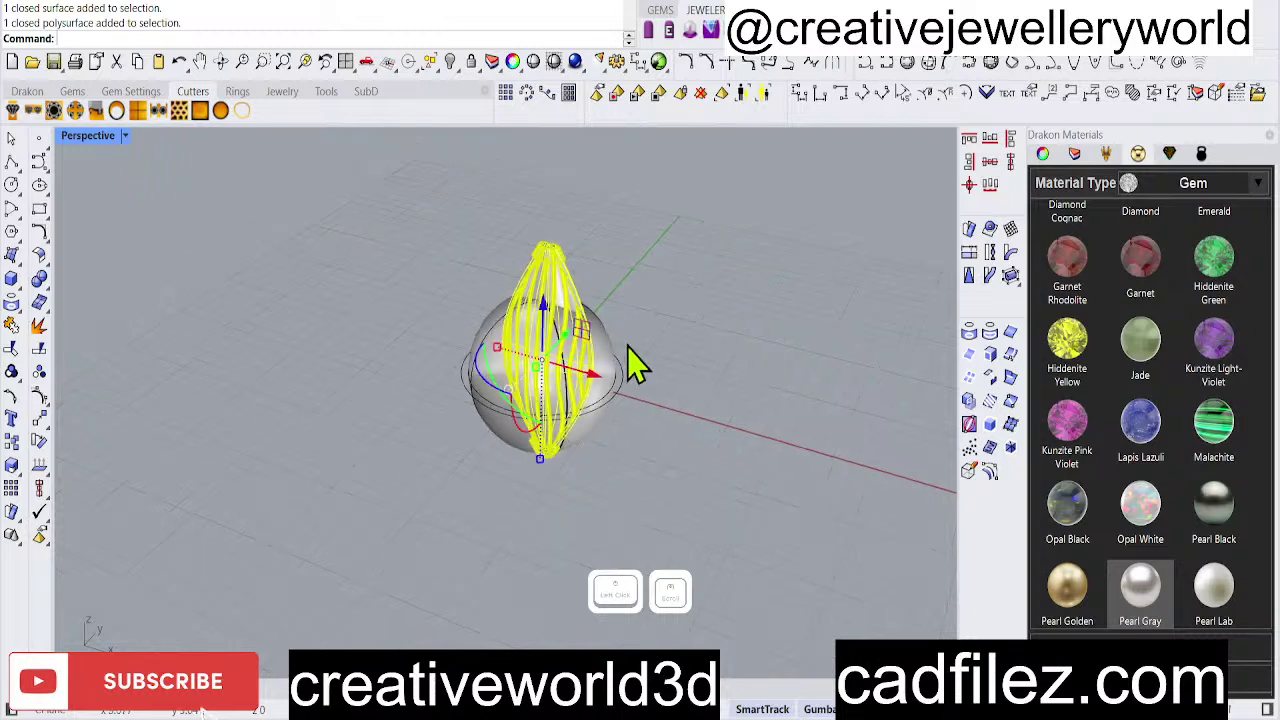
pyautogui.moveTo(628, 346); pyautogui.dragTo(542, 335, button='right')
pyautogui.click(415, 448)
pyautogui.scroll(2, 551, 314)
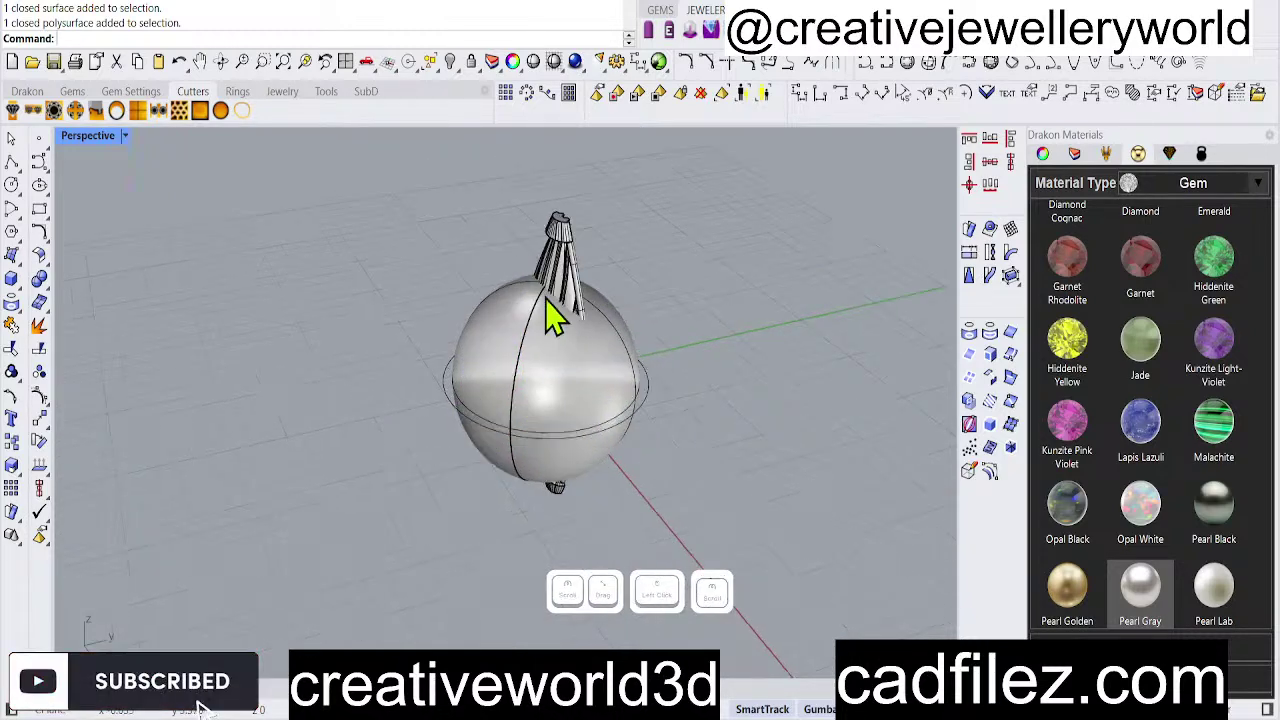
pyautogui.click(566, 308)
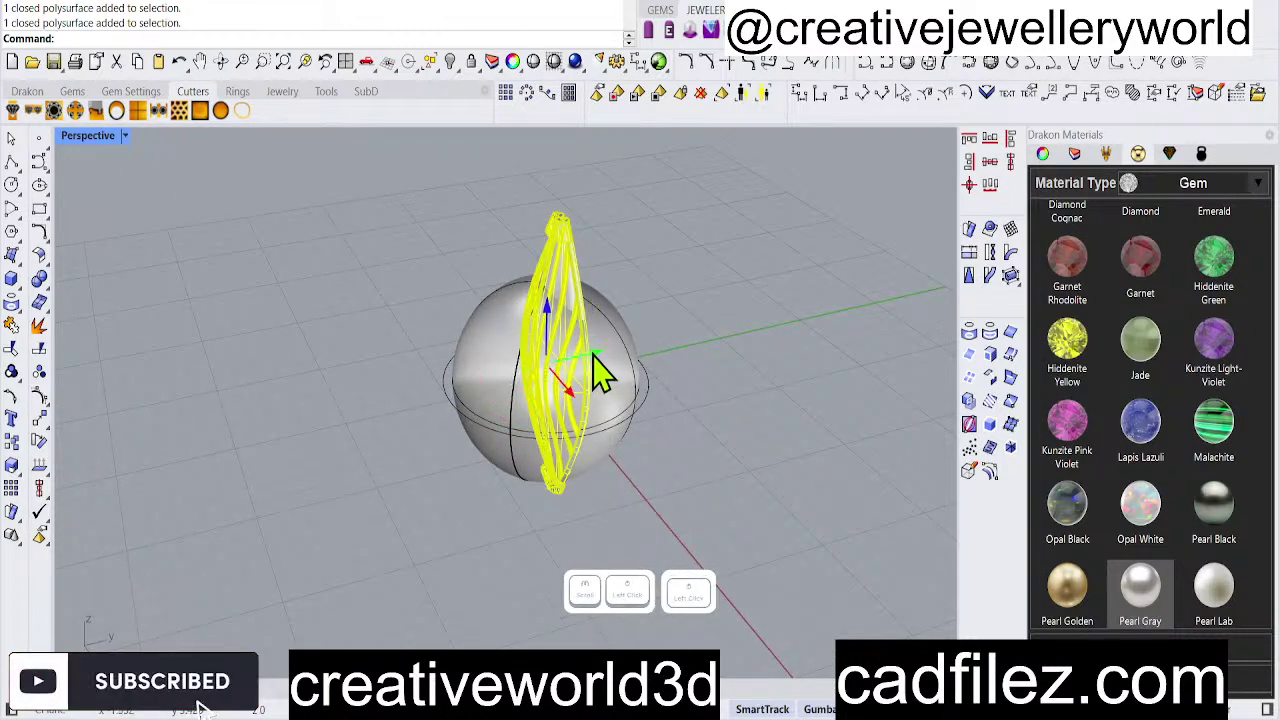
pyautogui.moveTo(591, 352); pyautogui.dragTo(490, 388)
pyautogui.click(709, 566)
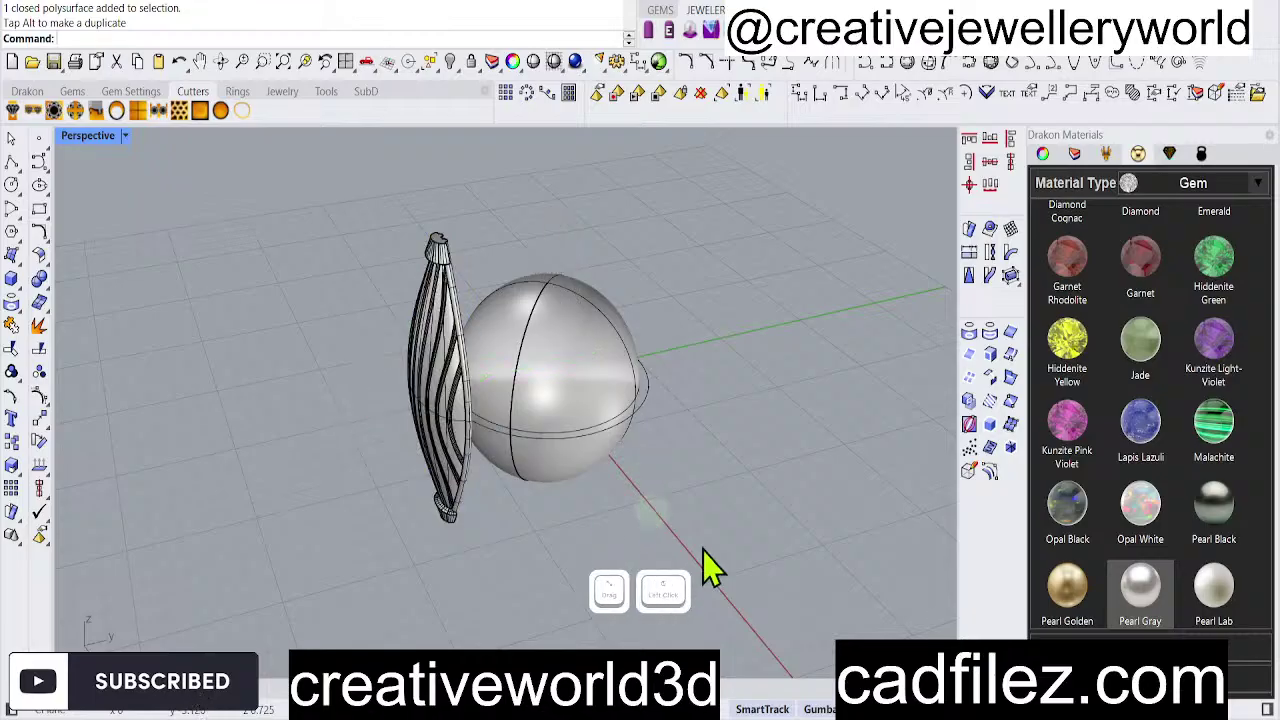
# Set up CageEdit on the grooved piece with a bounding-box cage of 4 points and degree 3 in X, Y and Z.
pyautogui.moveTo(586, 434); pyautogui.dragTo(700, 440, button='right')
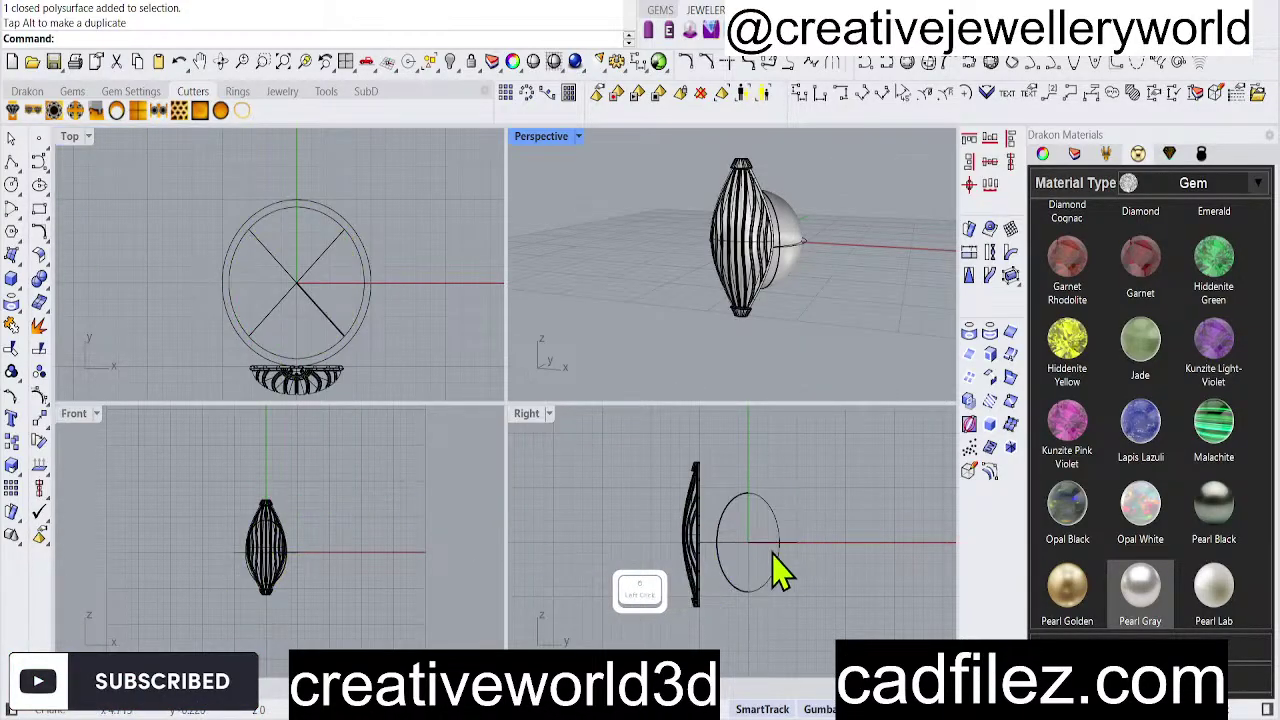
pyautogui.click(591, 534)
pyautogui.click(699, 537)
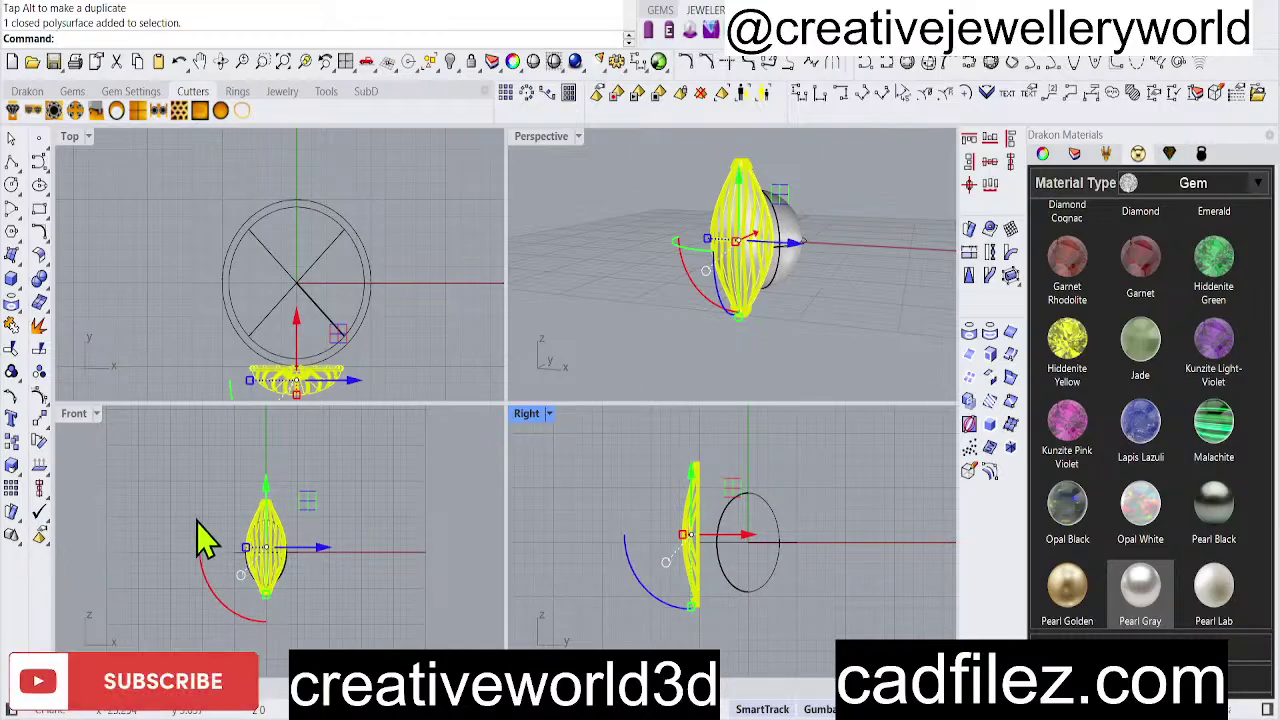
pyautogui.write('C')
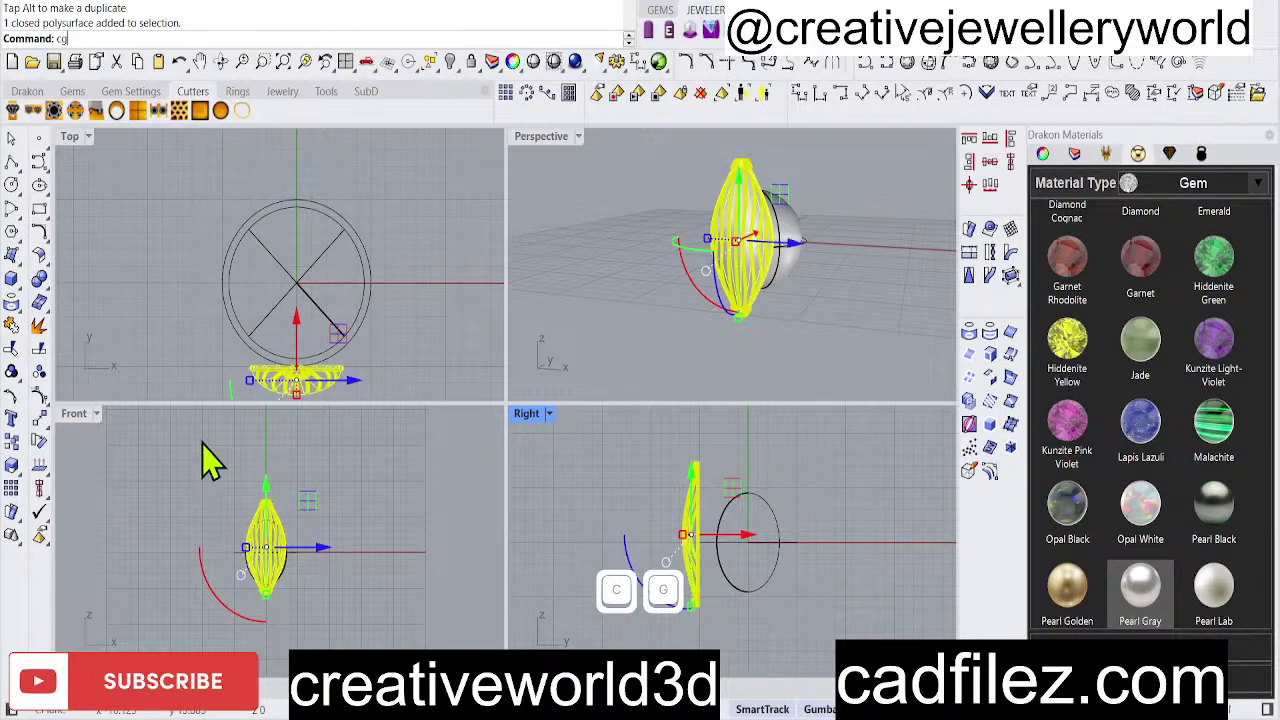
pyautogui.rightClick(189, 286)
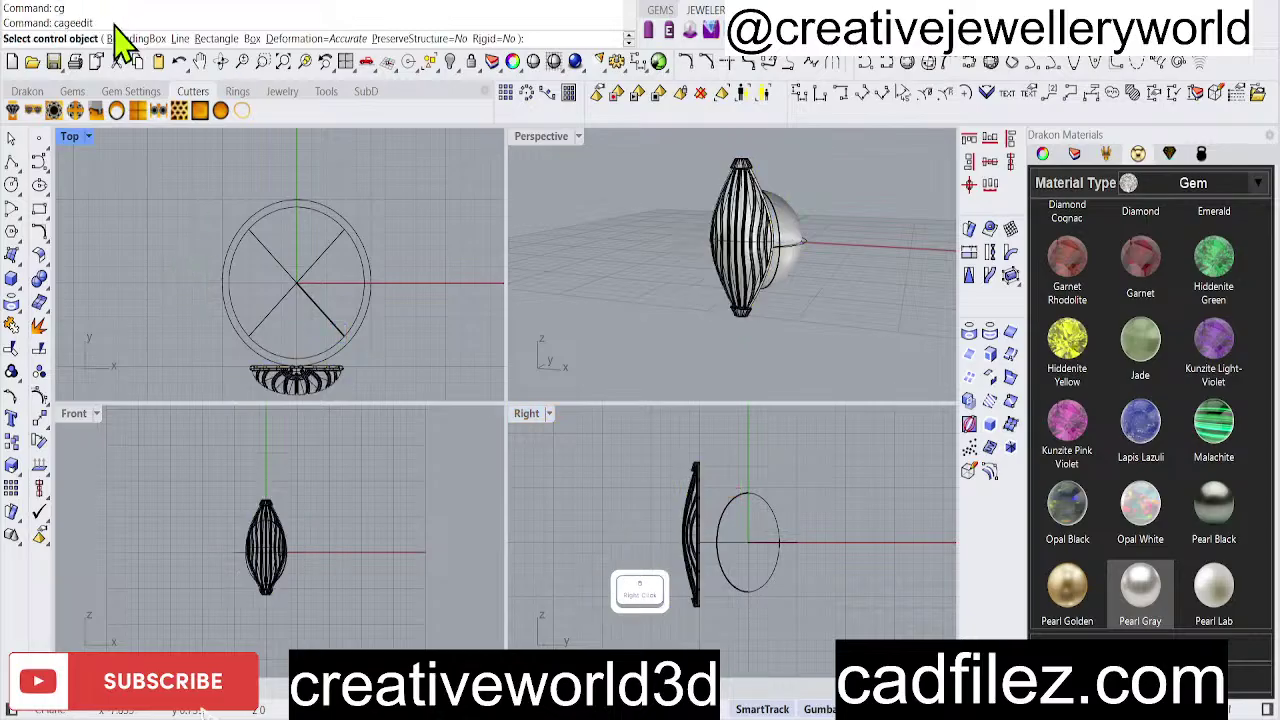
pyautogui.click(136, 38)
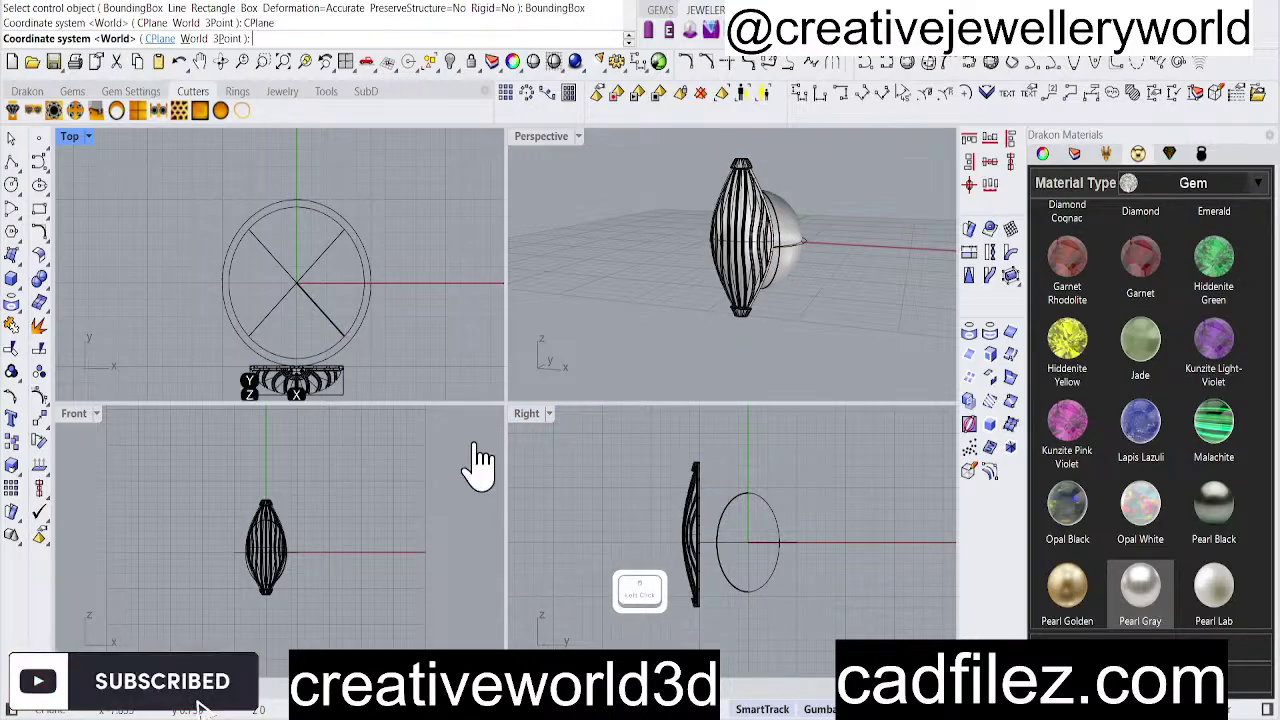
pyautogui.rightClick(313, 555)
pyautogui.rightClick(314, 543)
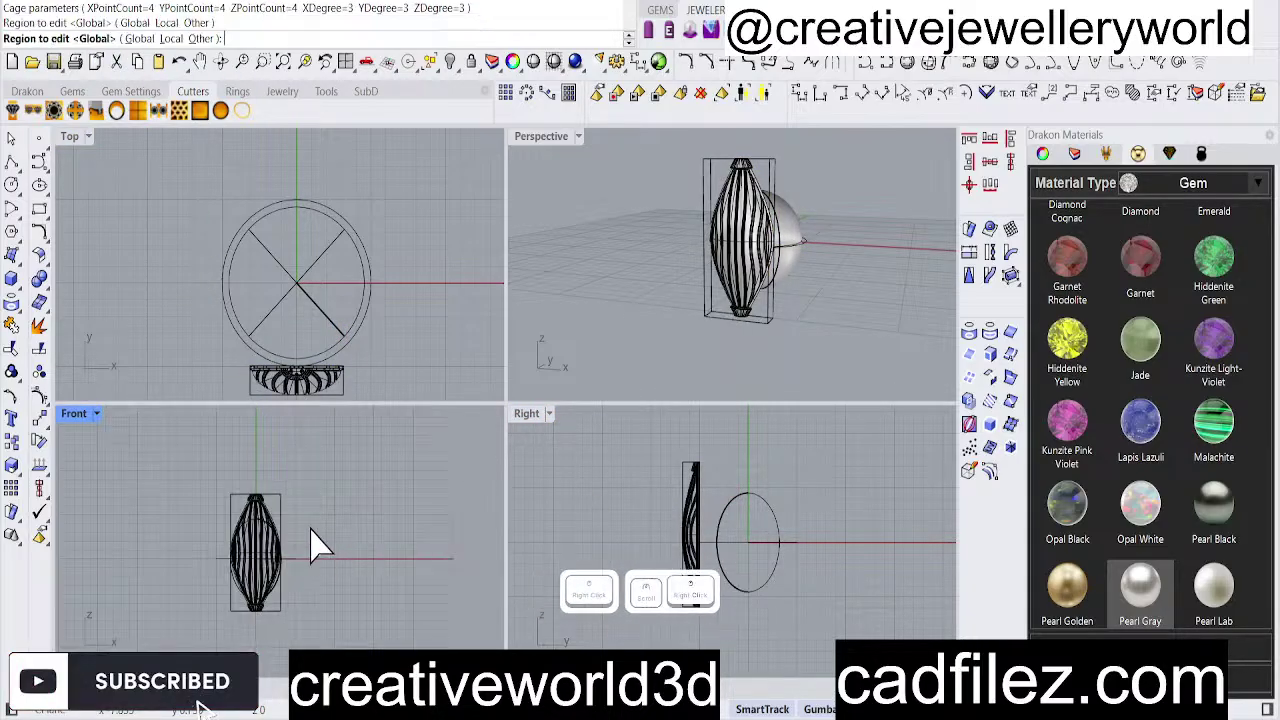
# Try to bend the ribbed part by moving the top row of box cage points toward the oval, and undo the move.
pyautogui.scroll(3, 309, 540)
pyautogui.moveTo(622, 418); pyautogui.dragTo(712, 488)
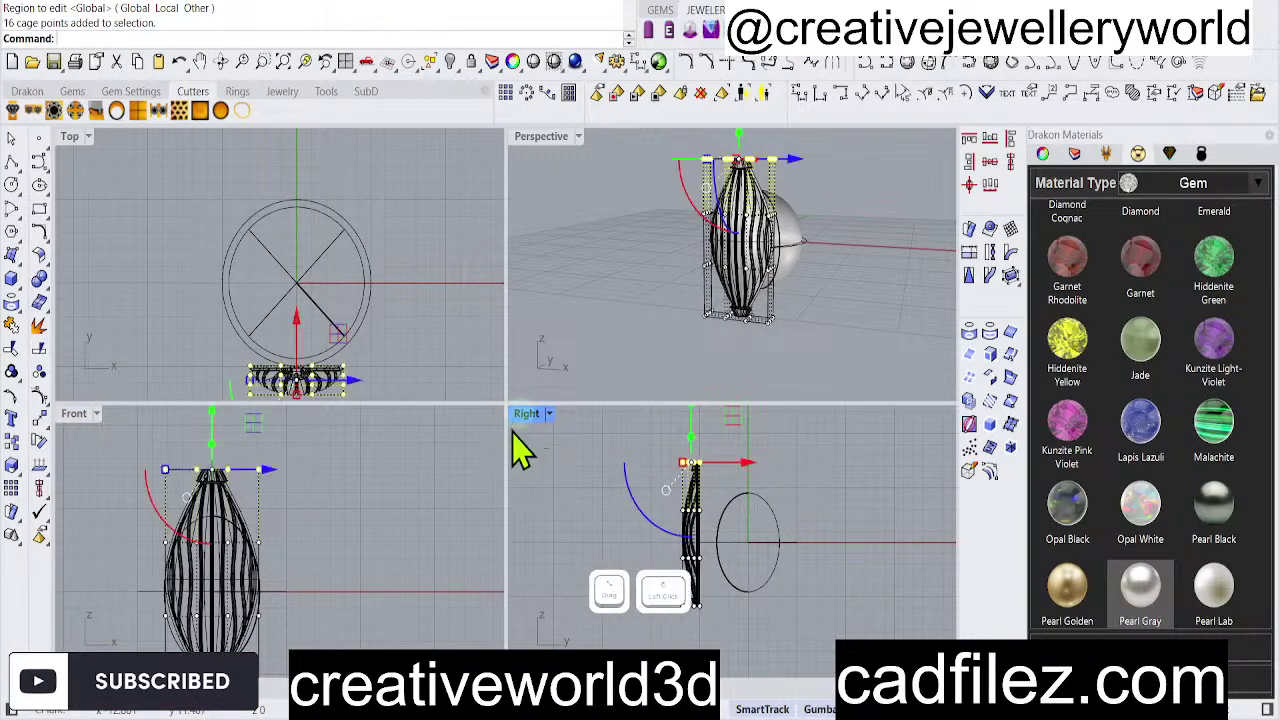
pyautogui.doubleClick(526, 413)
pyautogui.scroll(3, 460, 330)
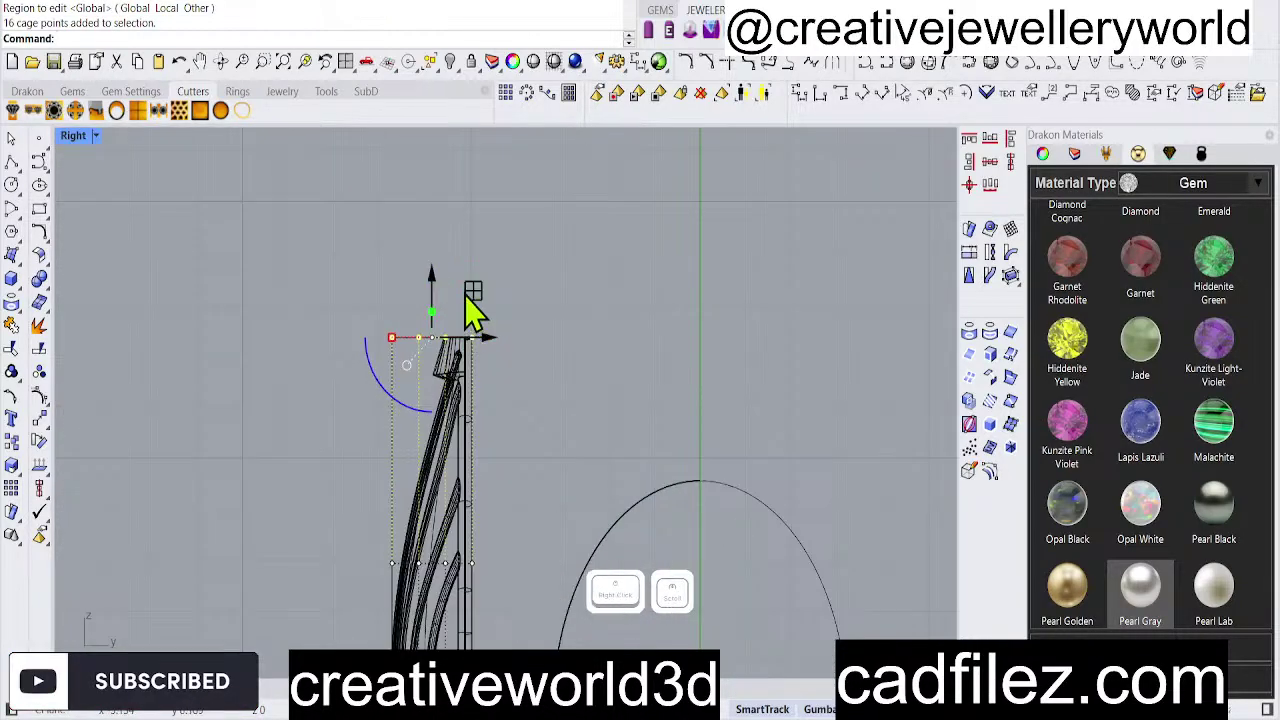
pyautogui.moveTo(465, 292); pyautogui.dragTo(675, 330)
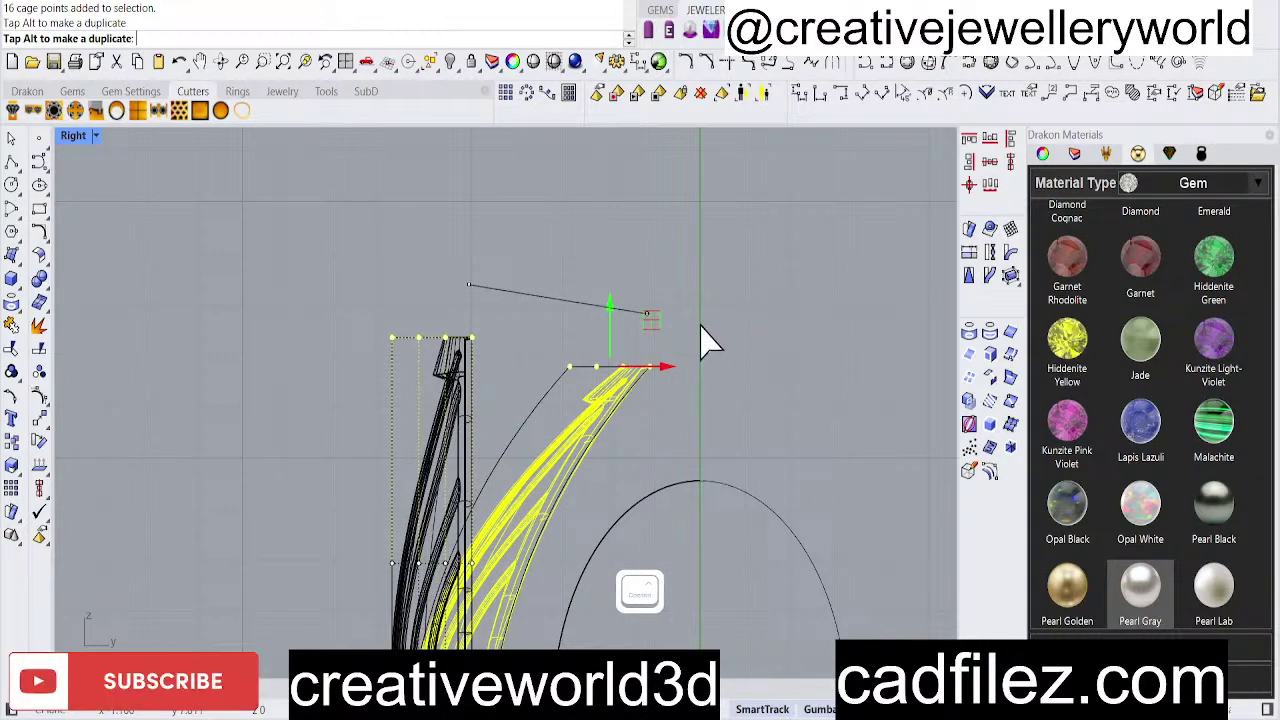
pyautogui.hotkey('ctrl', 'z')
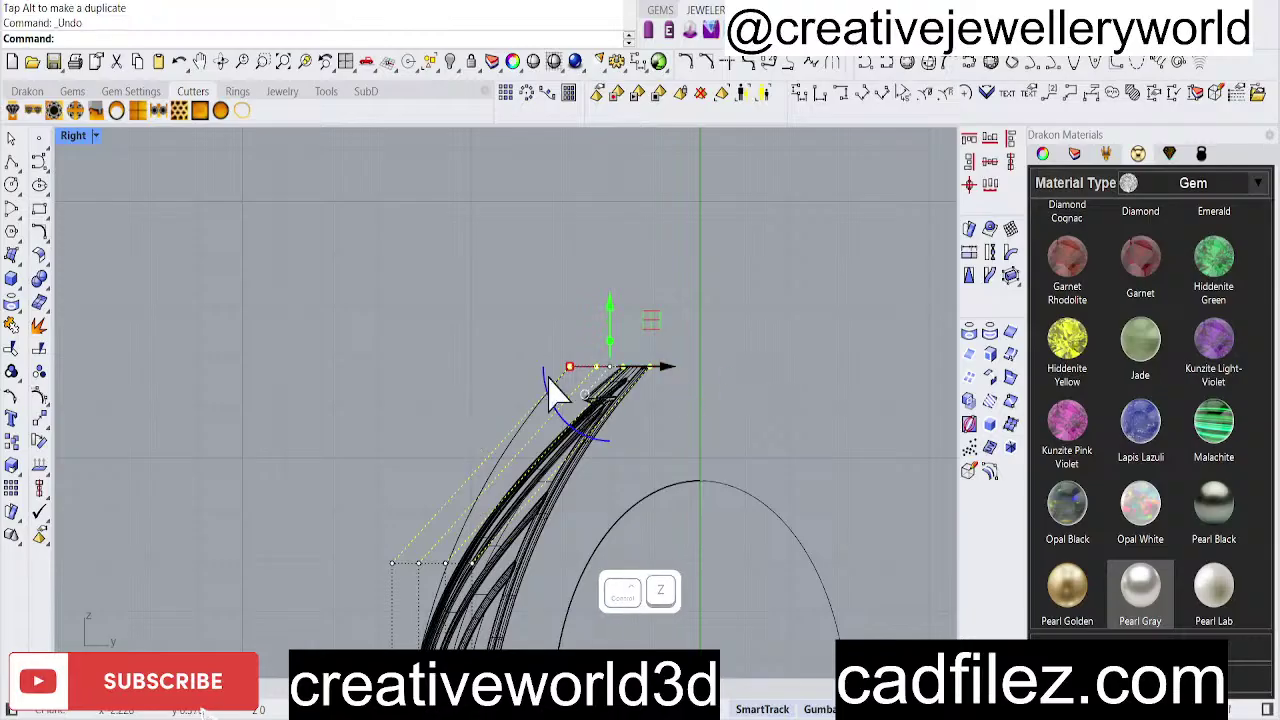
pyautogui.hotkey('ctrl', 'z')
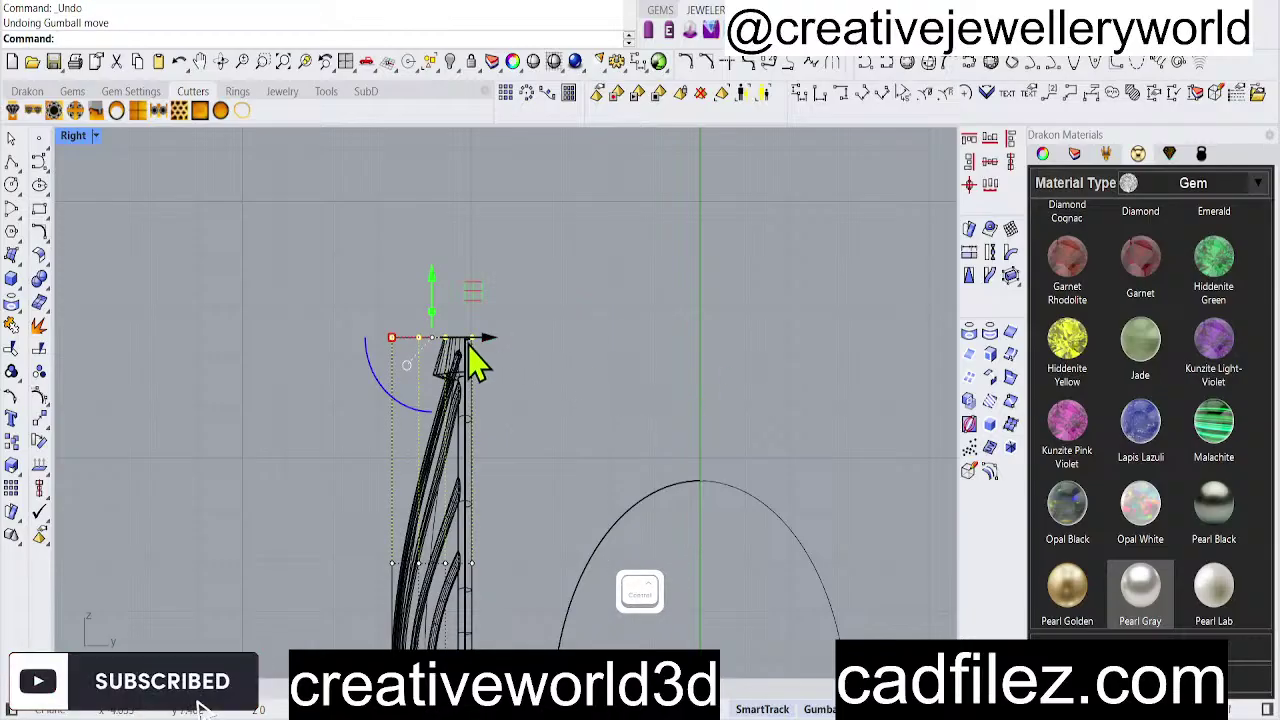
# Try to shift the top box cage points horizontally toward the oval, undoing both that move and the box cage edit.
pyautogui.moveTo(493, 346); pyautogui.dragTo(703, 368)
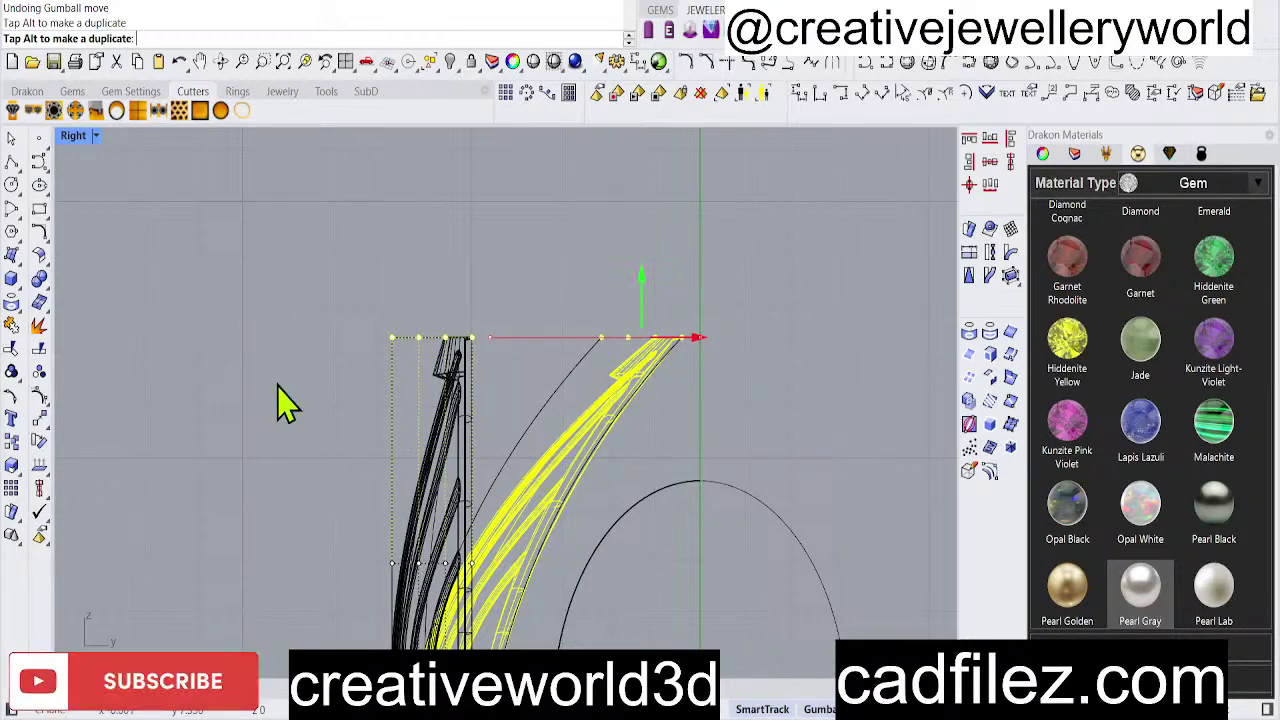
pyautogui.hotkey('ctrl', 'z')
pyautogui.hotkey('ctrl', 'z')
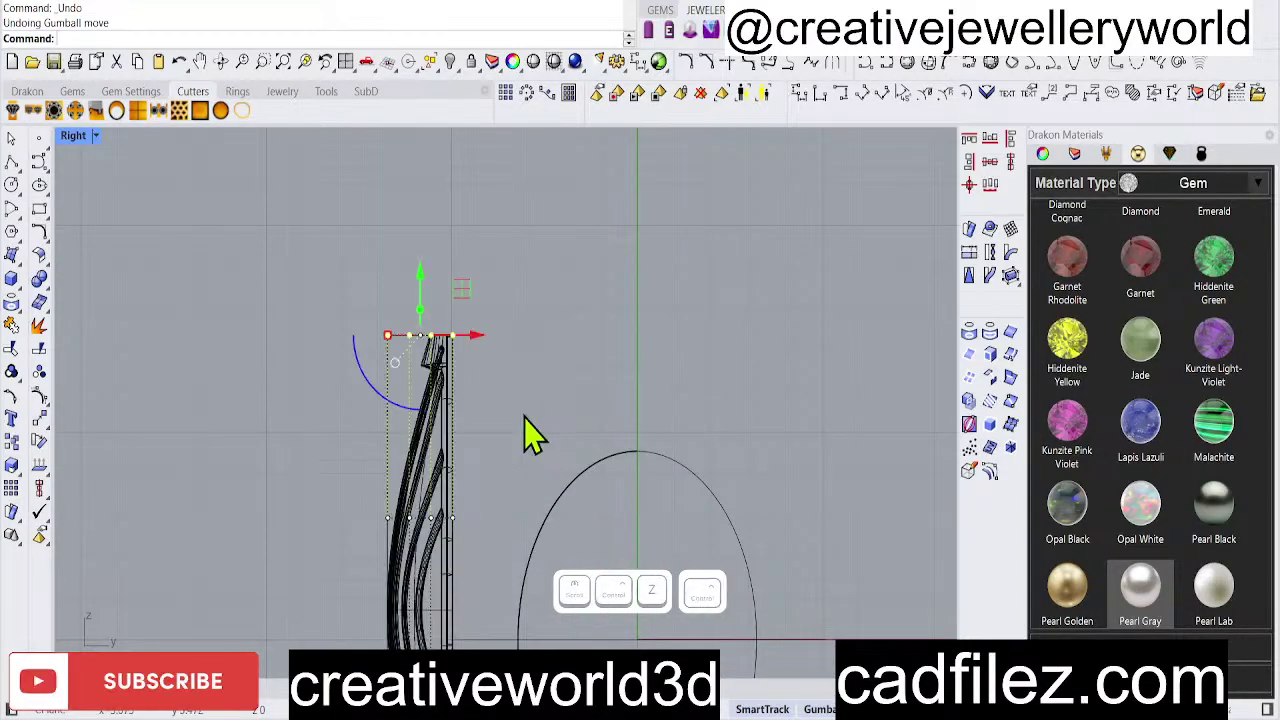
pyautogui.hotkey('ctrl', 'z')
# Return to the four-view layout and select the ribbed part in the Front view.
pyautogui.click(448, 425)
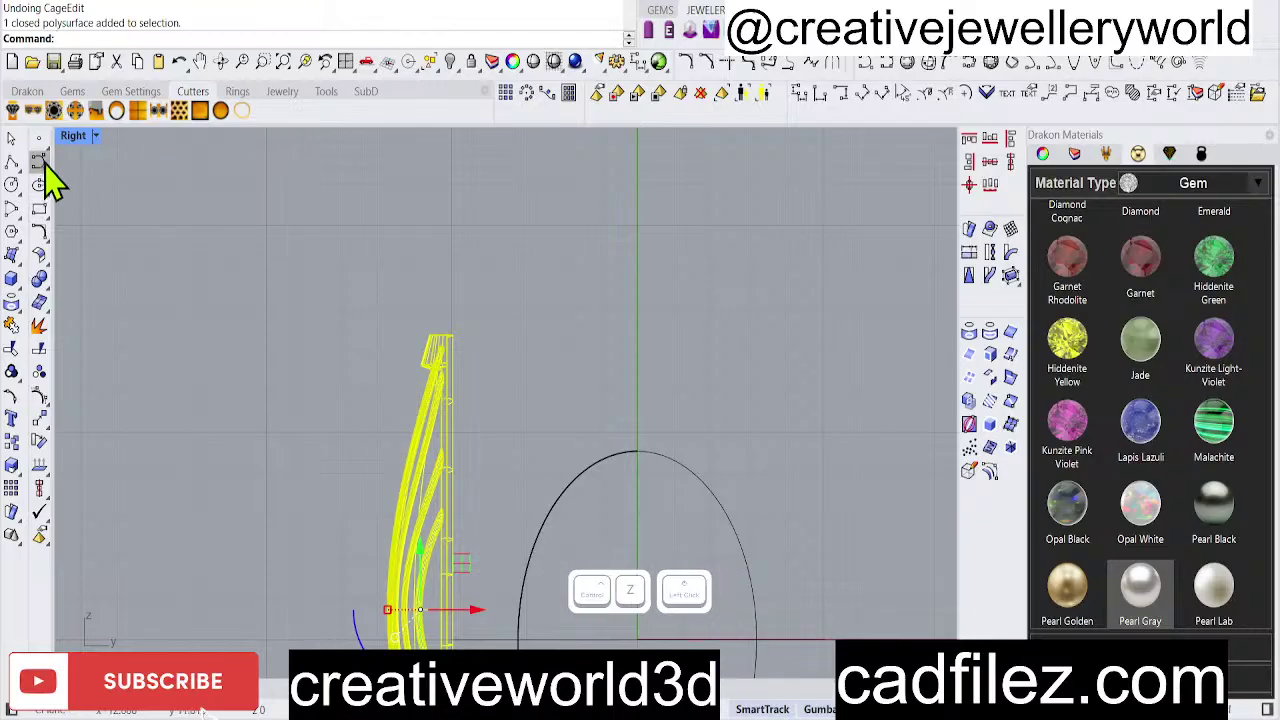
pyautogui.doubleClick(70, 137)
pyautogui.click(380, 555)
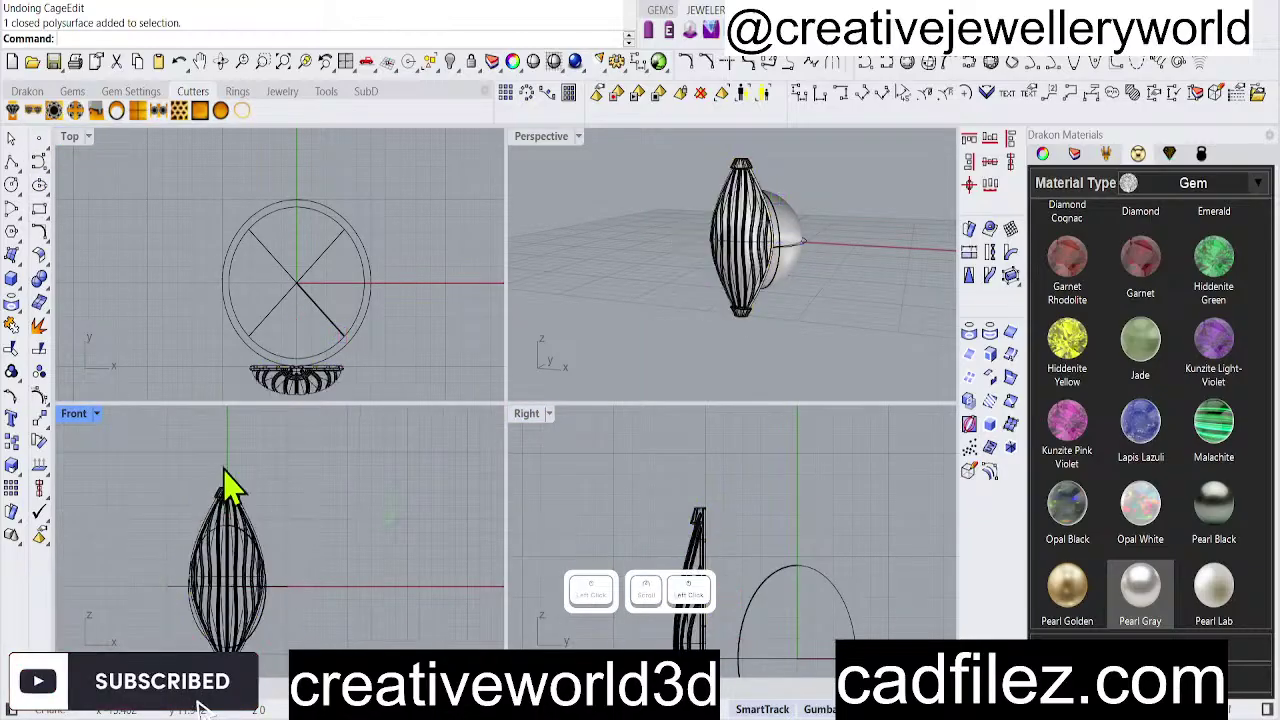
pyautogui.click(226, 512)
pyautogui.write('v')
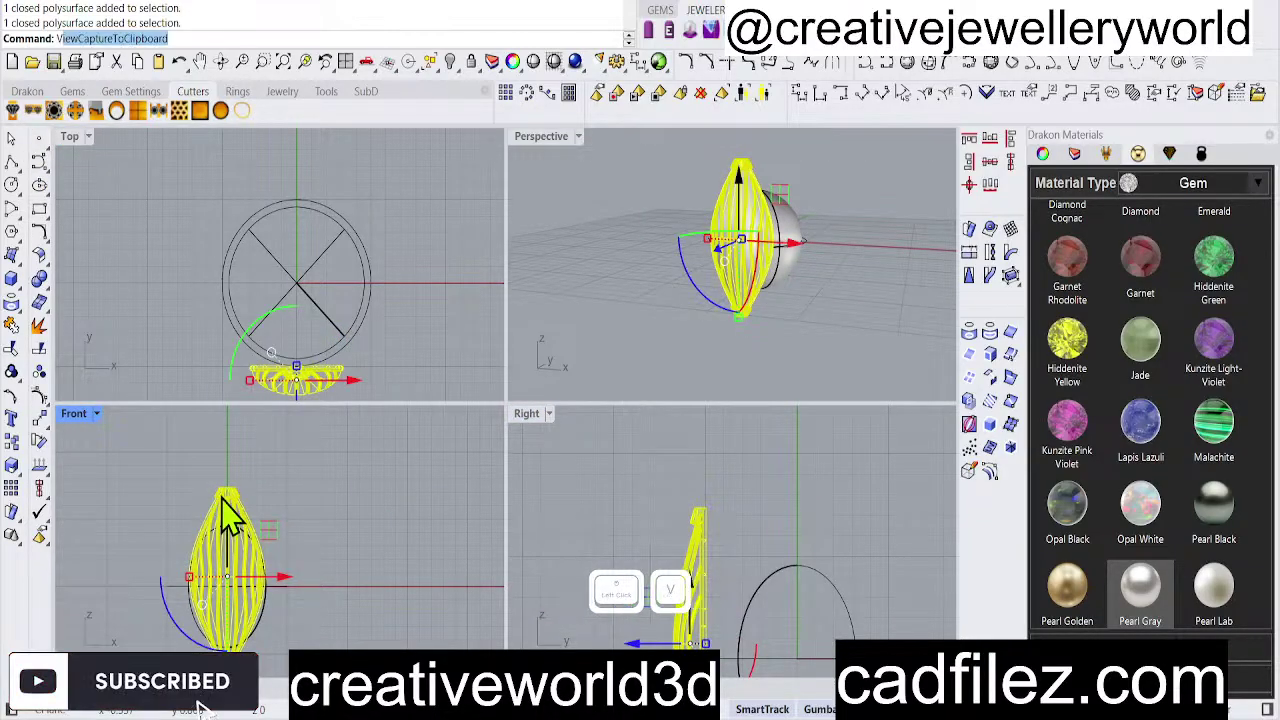
pyautogui.press('BackSpace')
pyautogui.write('\\')
pyautogui.press('BackSpace')
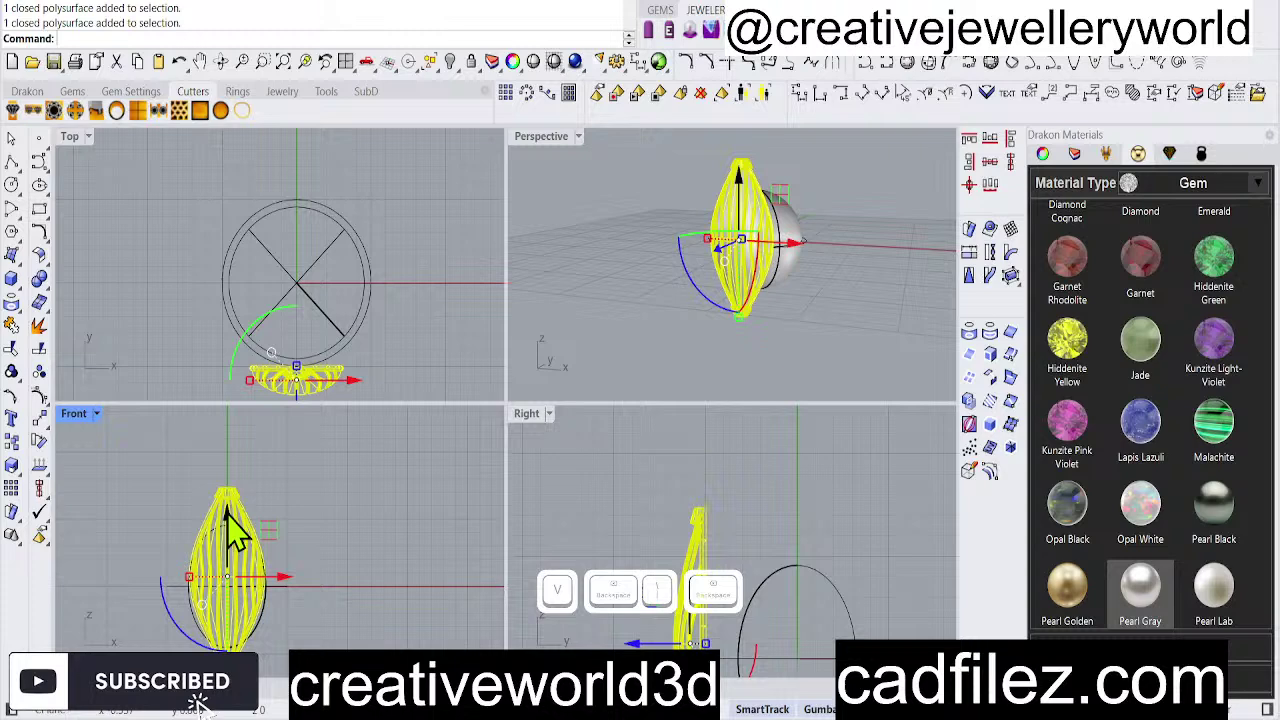
# Cage-edit the ribbed part with a vertical Line control spanning past both its ends in the Right view, using 4 points, degree 3 and the Global region.
pyautogui.click(366, 514)
pyautogui.click(224, 505)
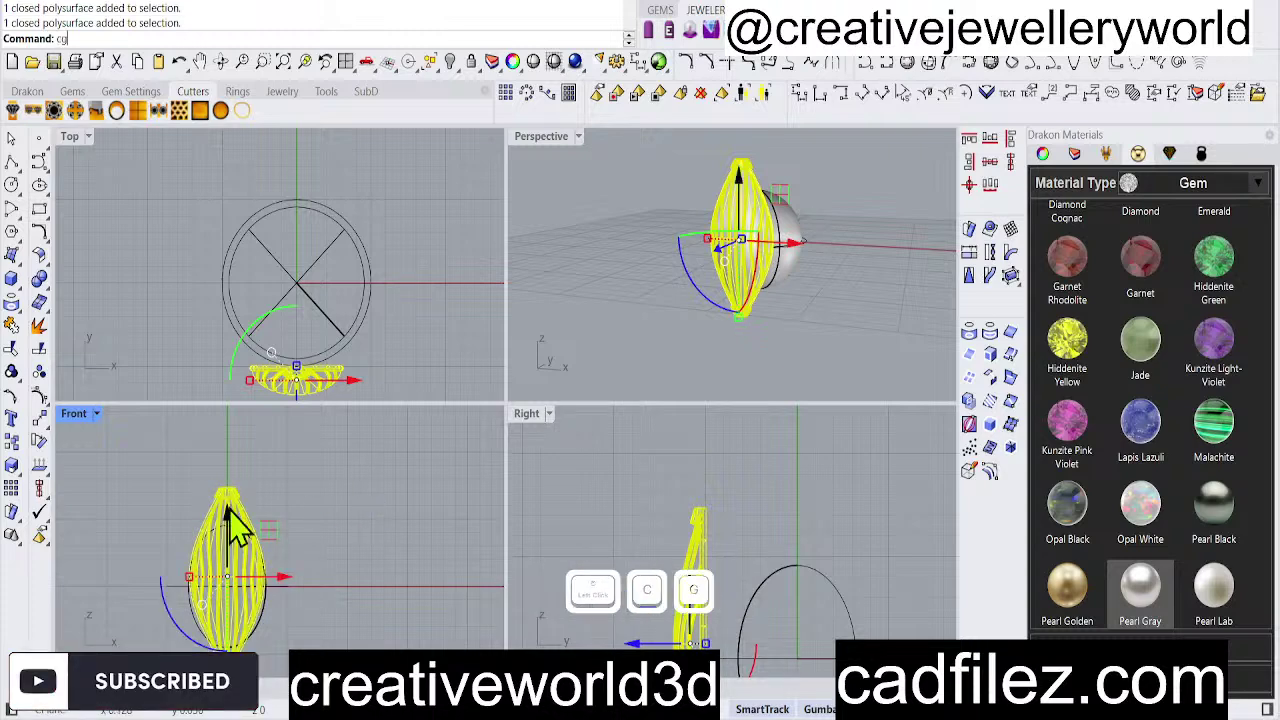
pyautogui.press('Return')
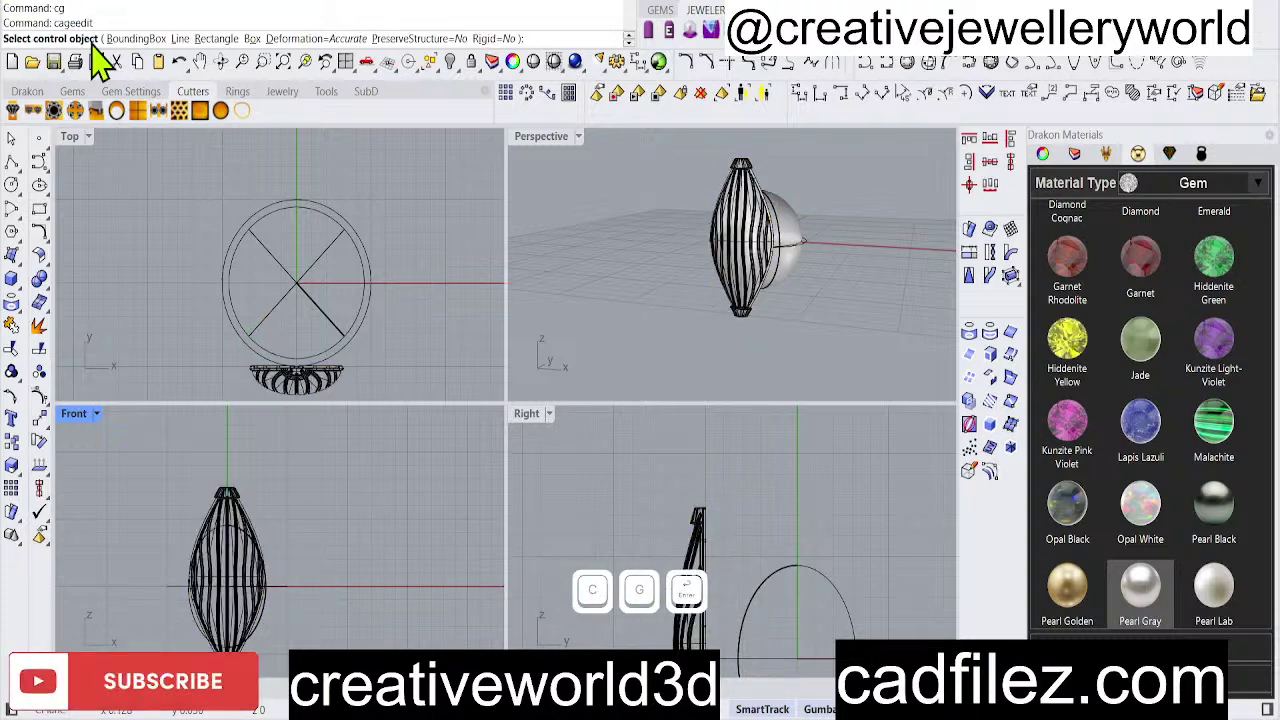
pyautogui.click(180, 39)
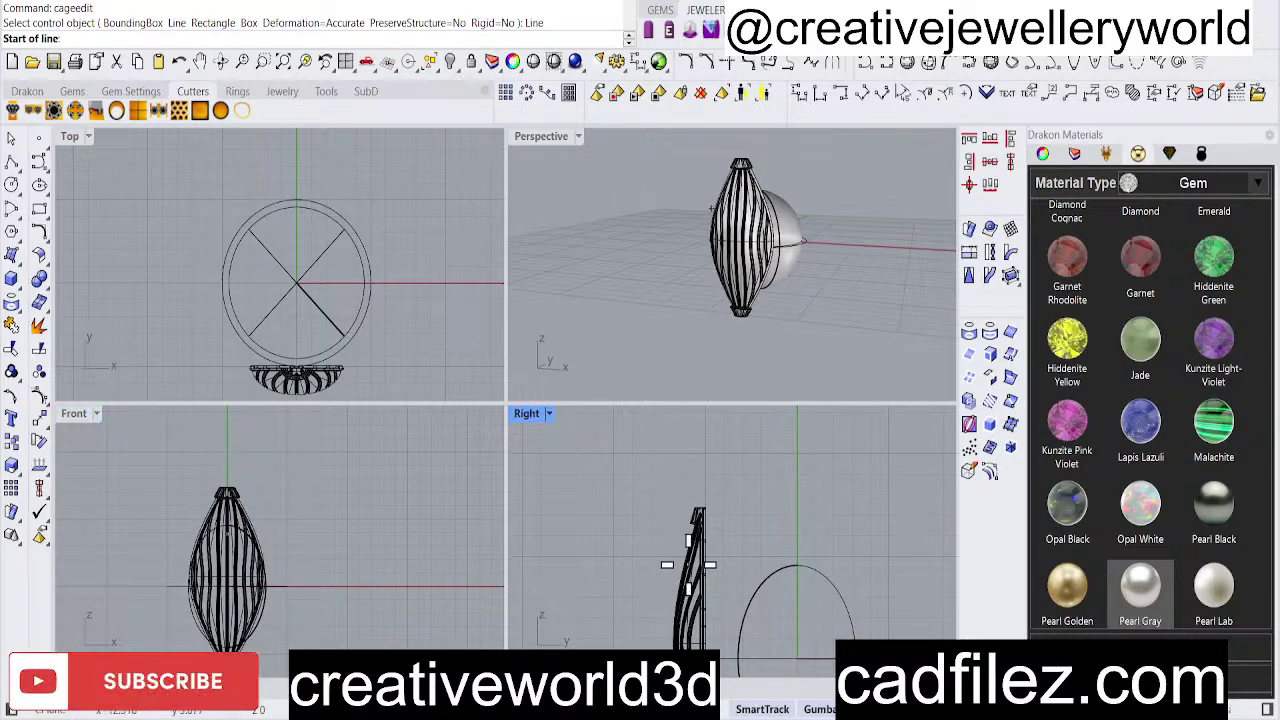
pyautogui.click(697, 497)
pyautogui.scroll(-3, 695, 540)
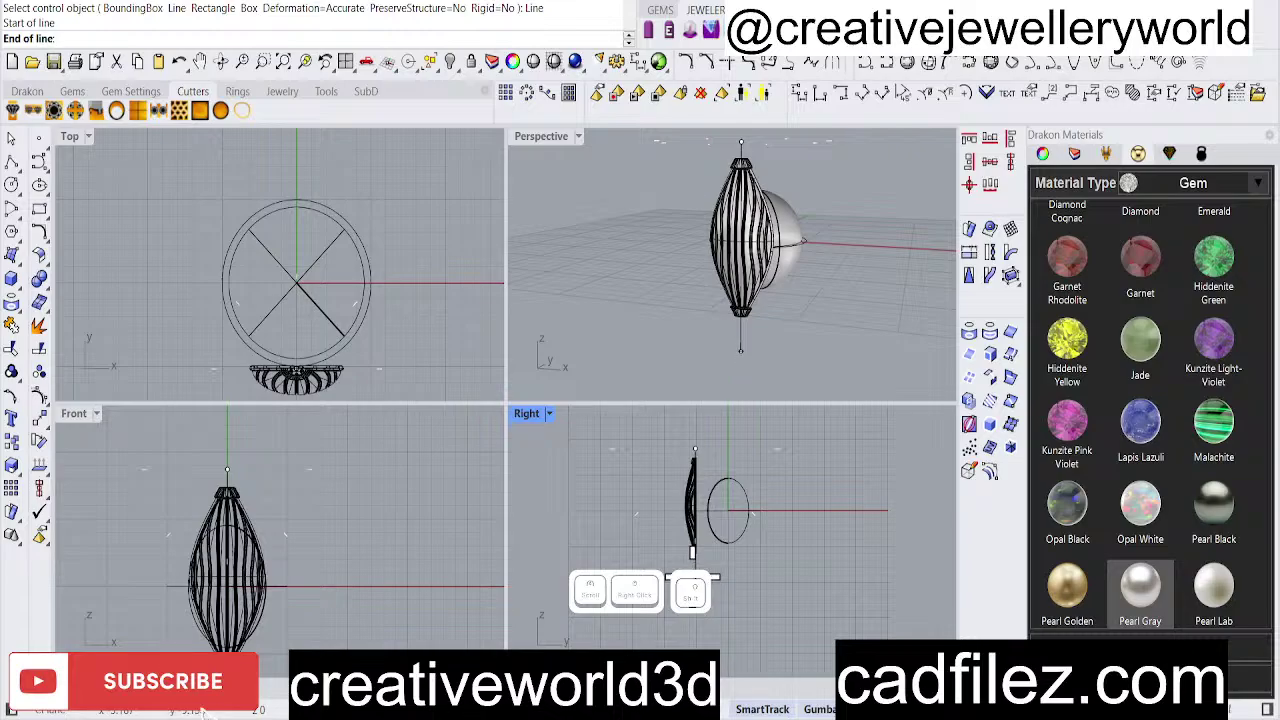
pyautogui.keyDown('shift'); pyautogui.click(692, 551); pyautogui.keyUp('shift')
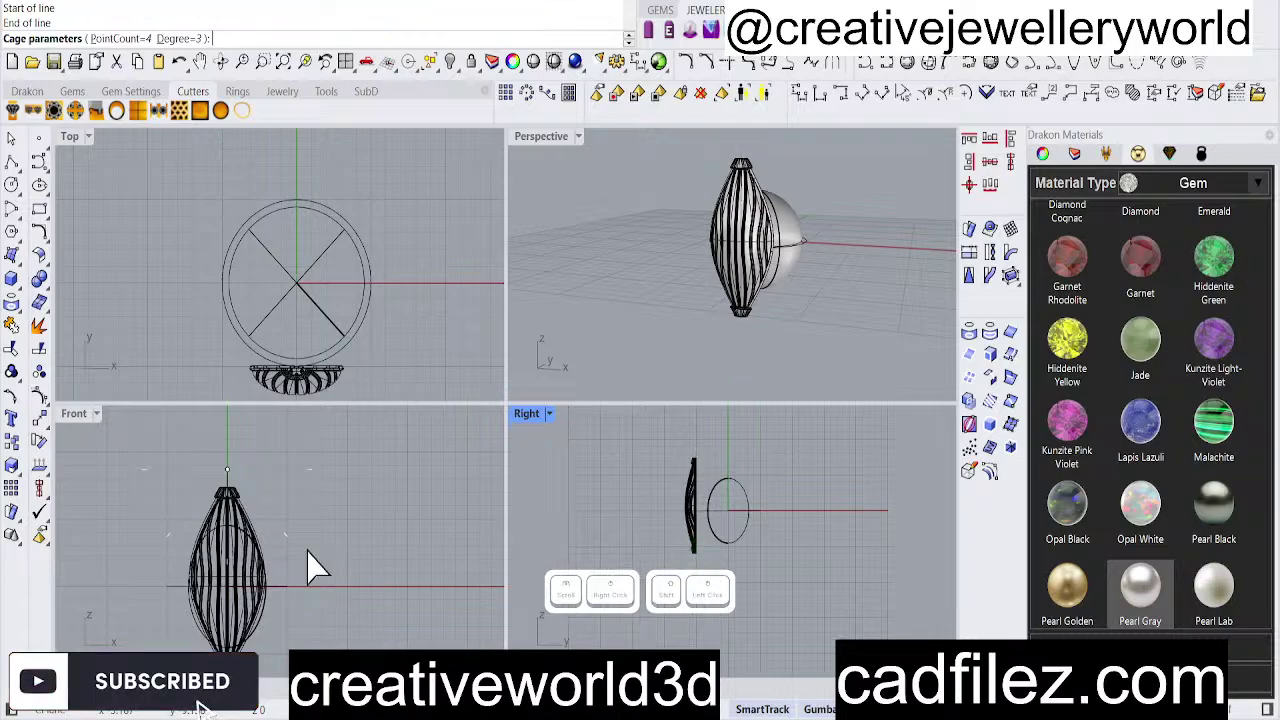
pyautogui.rightClick(336, 490)
pyautogui.scroll(3, 280, 505)
pyautogui.rightClick(255, 485)
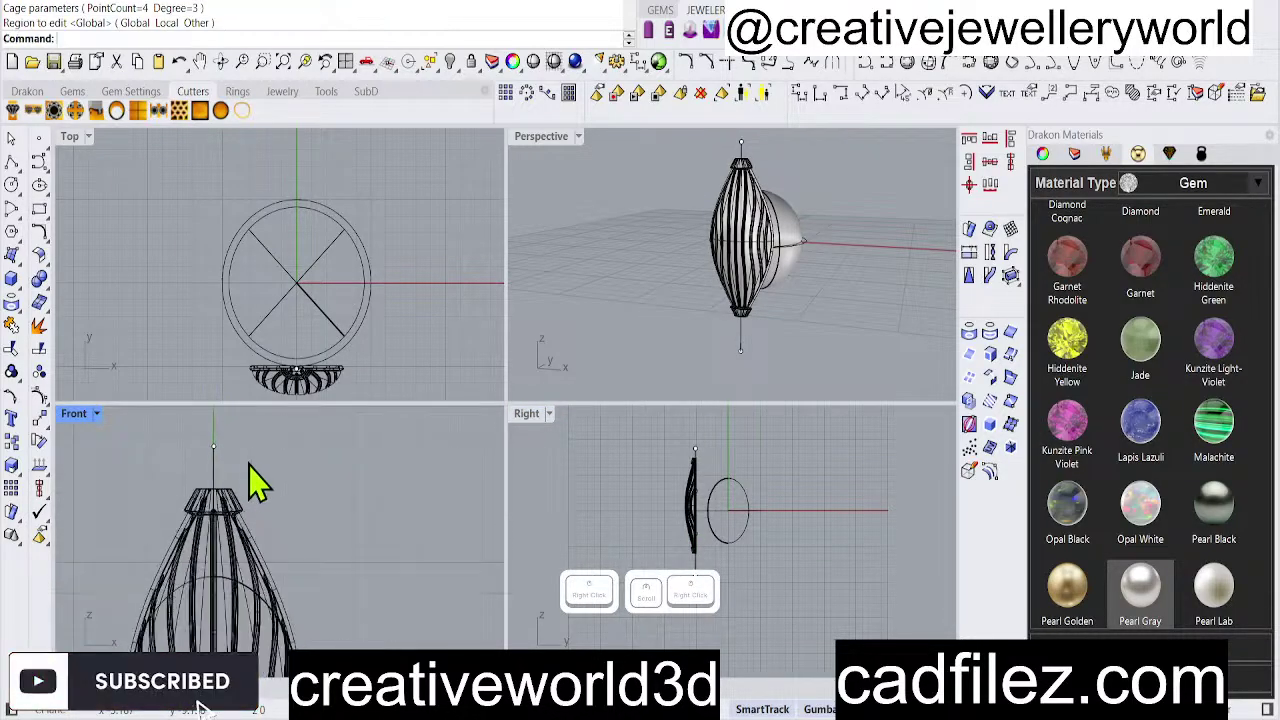
# Move the control line's top cage point horizontally toward the oval in the maximized Right view, leaning the part's upper end inward.
pyautogui.scroll(-3, 230, 465)
pyautogui.moveTo(175, 432); pyautogui.dragTo(305, 462)
pyautogui.rightClick(565, 440)
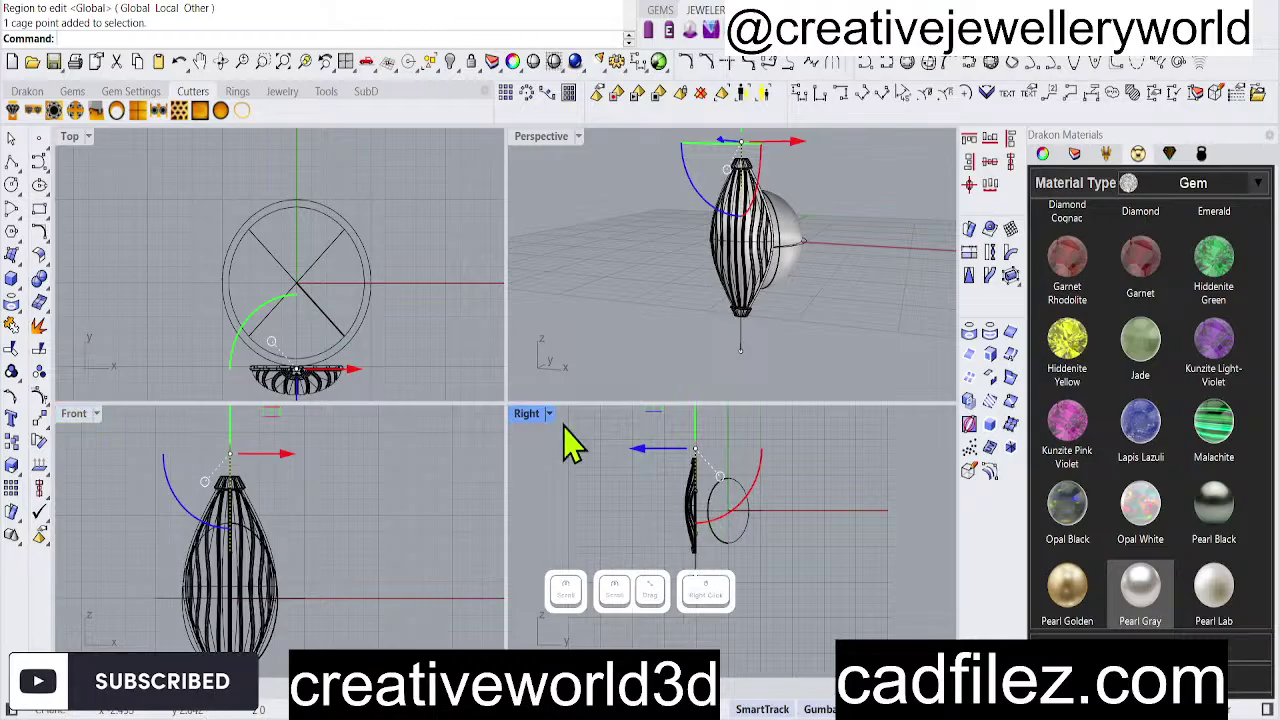
pyautogui.doubleClick(528, 415)
pyautogui.scroll(4, 443, 360)
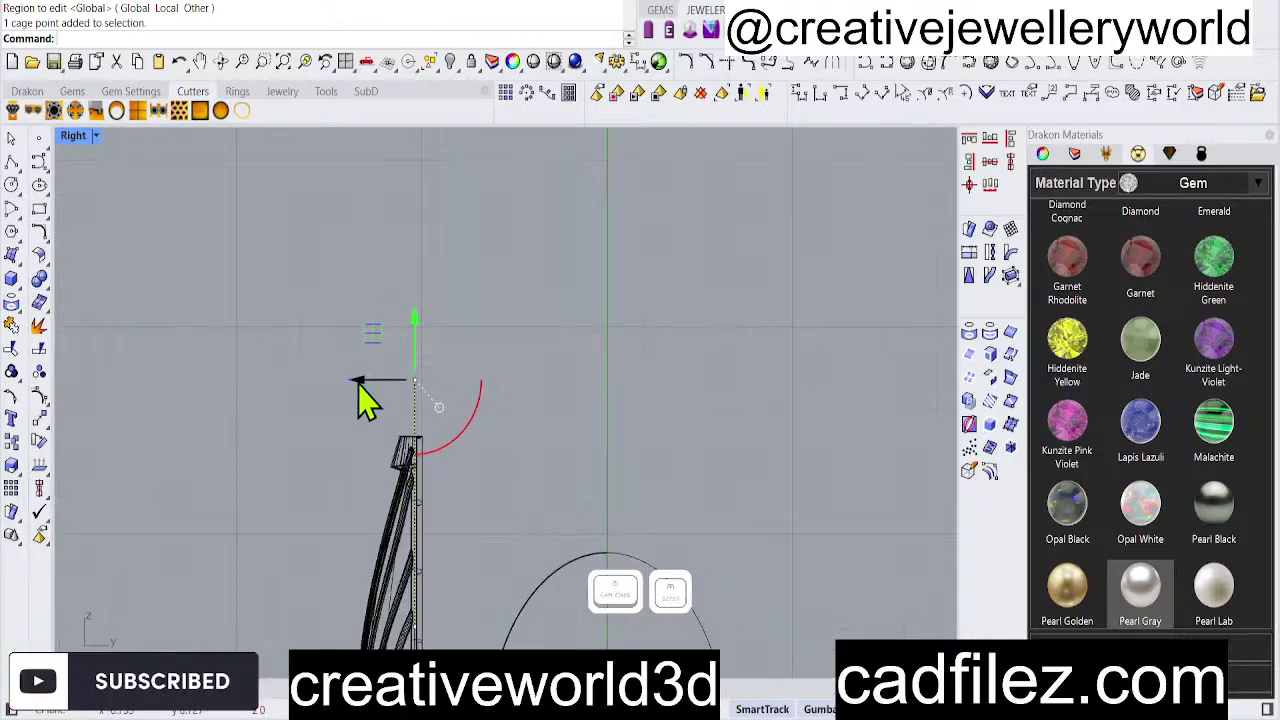
pyautogui.moveTo(451, 397); pyautogui.dragTo(505, 432)
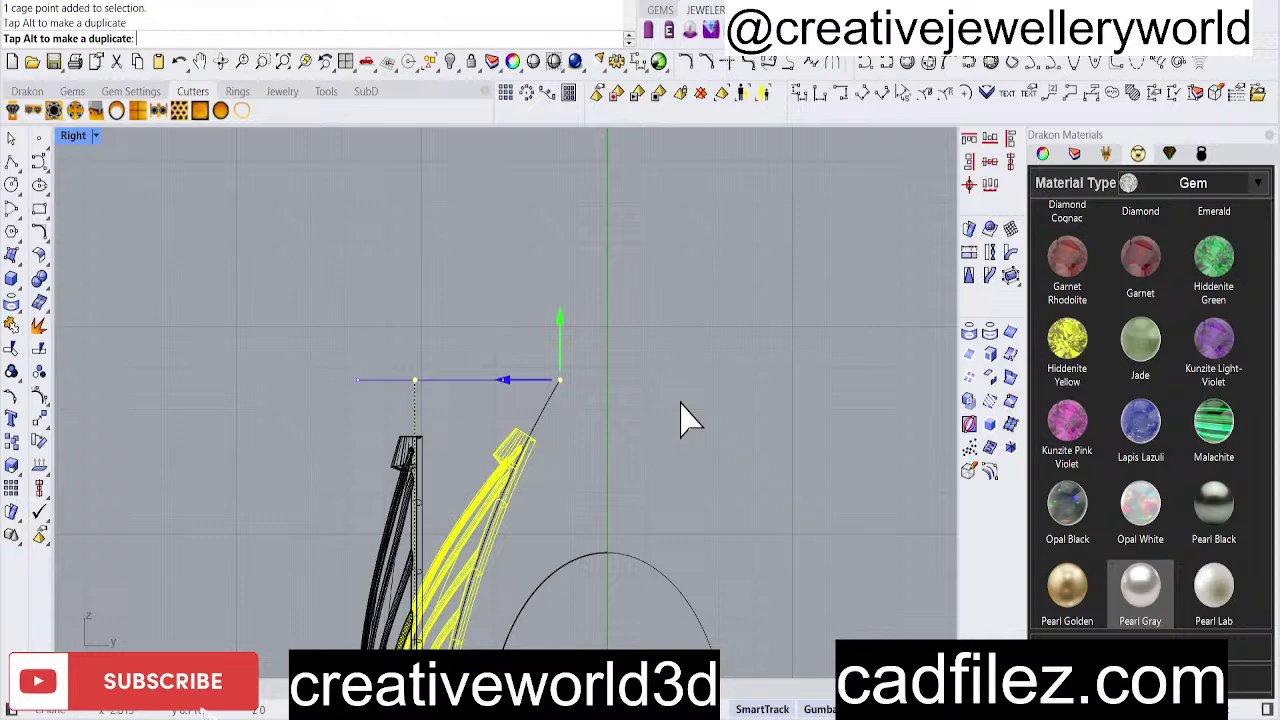
pyautogui.moveTo(680, 402); pyautogui.dragTo(681, 403)
pyautogui.scroll(-2, 681, 403)
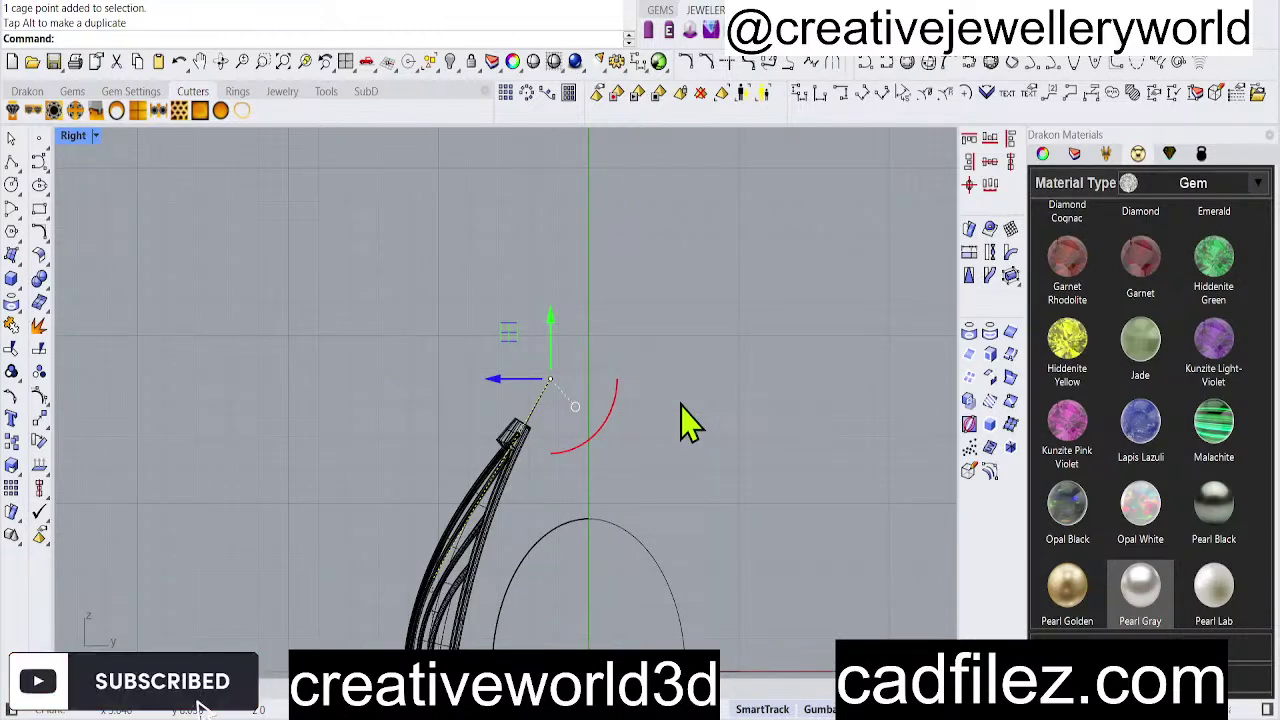
# Try to move the control line's bottom cage point horizontally toward the oval to bend the part's lower end.
pyautogui.scroll(-8, 681, 403)
pyautogui.moveTo(672, 526); pyautogui.dragTo(539, 387, button='right')
pyautogui.scroll(6, 490, 503)
pyautogui.moveTo(313, 482); pyautogui.dragTo(611, 613)
pyautogui.moveTo(438, 507); pyautogui.dragTo(498, 511)
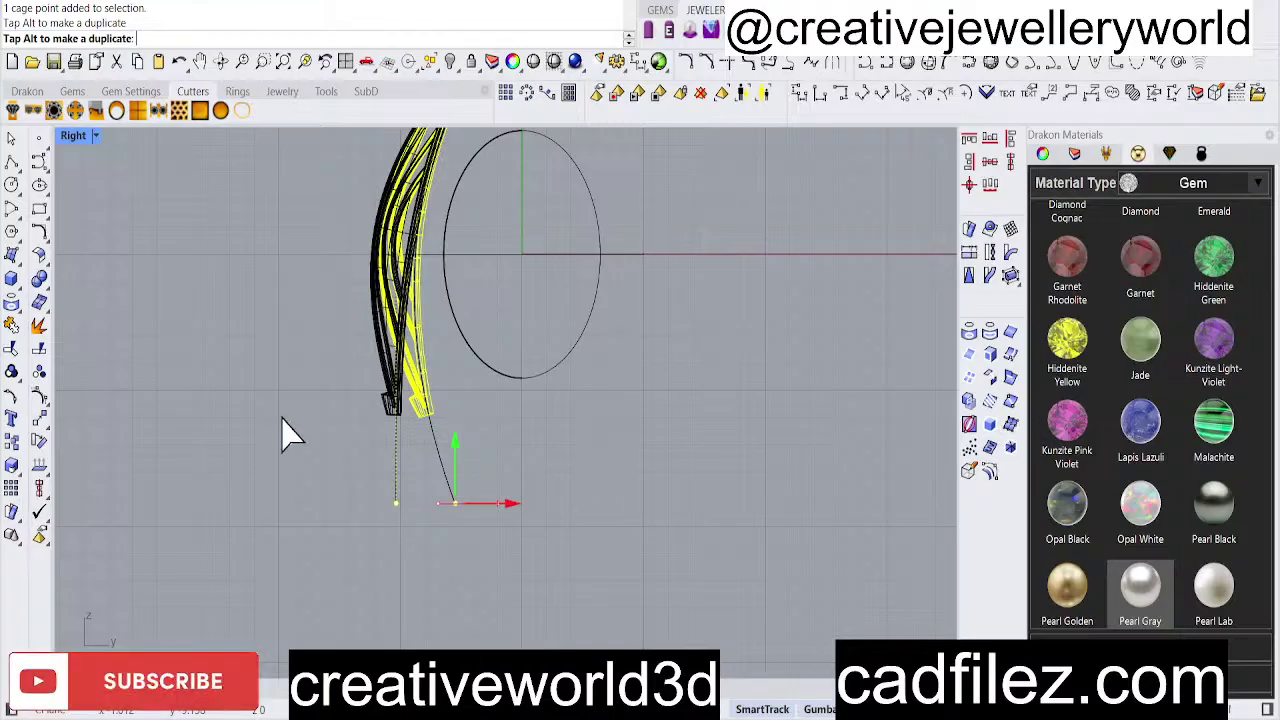
pyautogui.scroll(-1, 375, 455)
pyautogui.scroll(-2, 432, 482)
pyautogui.moveTo(488, 361); pyautogui.dragTo(512, 438, button='right')
pyautogui.scroll(4, 400, 478)
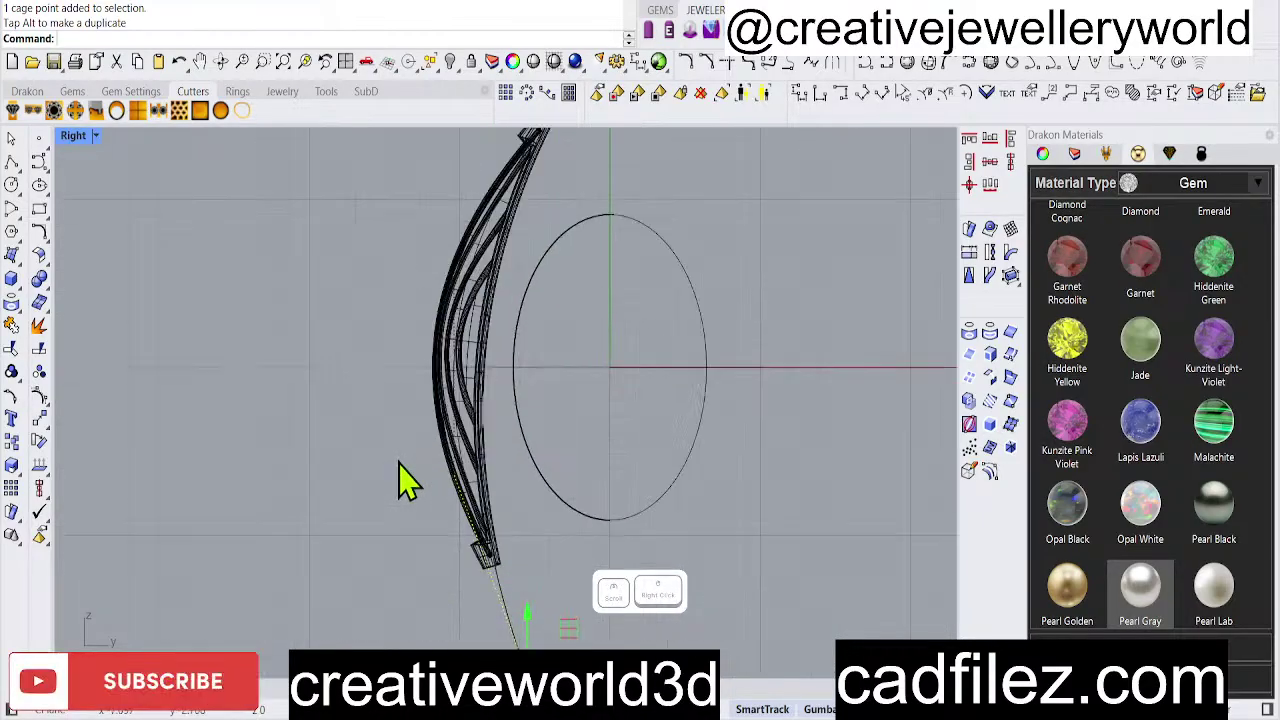
# Undo the last move of the bottom cage point.
pyautogui.hotkey('ctrl', 'z')
pyautogui.hotkey('ctrl', 'z')
pyautogui.scroll(-1, 466, 386)
pyautogui.moveTo(466, 386); pyautogui.dragTo(491, 386, button='right')
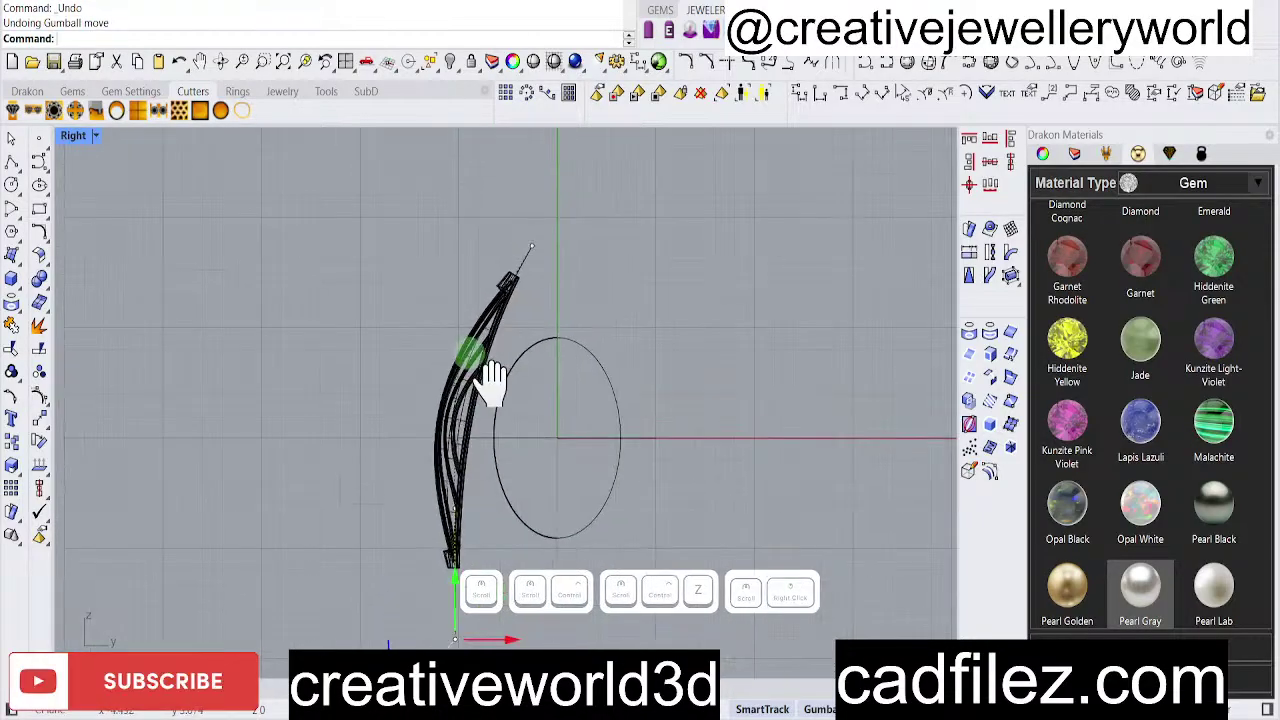
# Select the whole control line and move it horizontally toward the oval, bringing the ribbed part closer to the oval.
pyautogui.click(512, 280)
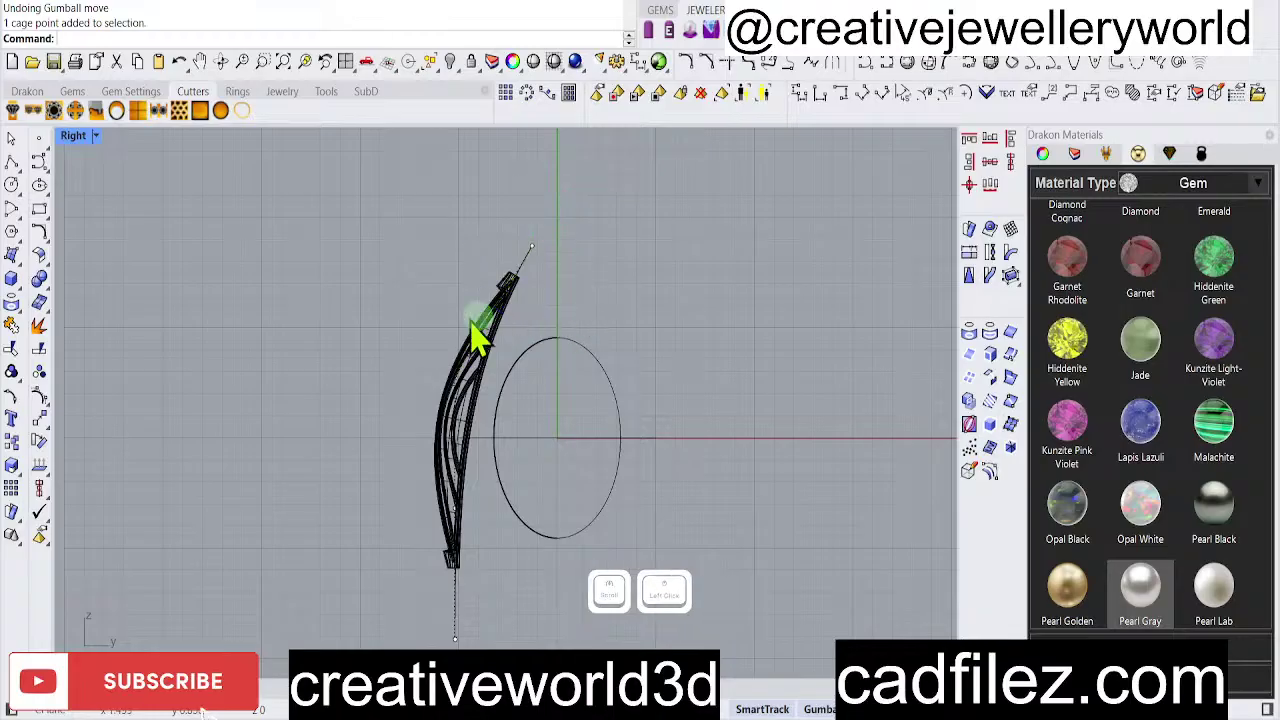
pyautogui.scroll(2, 485, 268)
pyautogui.click(540, 272)
pyautogui.click(657, 306)
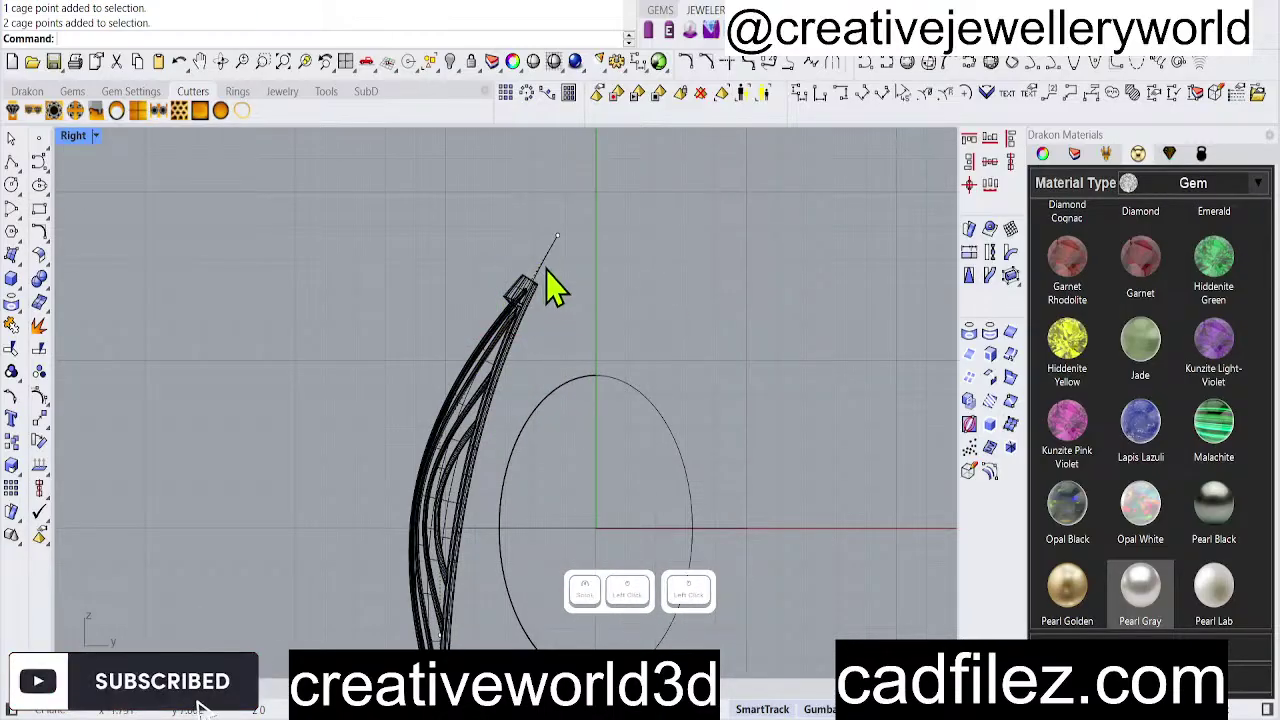
pyautogui.click(503, 295)
pyautogui.scroll(-1, 503, 298)
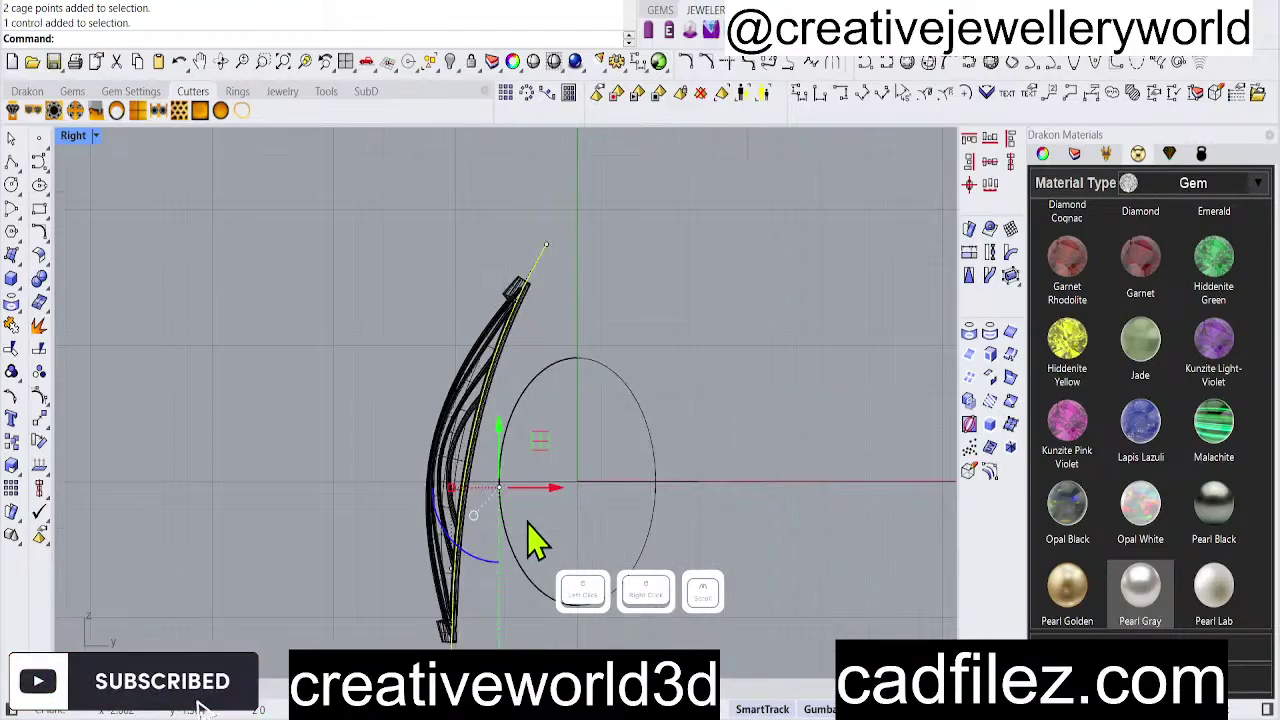
pyautogui.moveTo(553, 510); pyautogui.dragTo(598, 555)
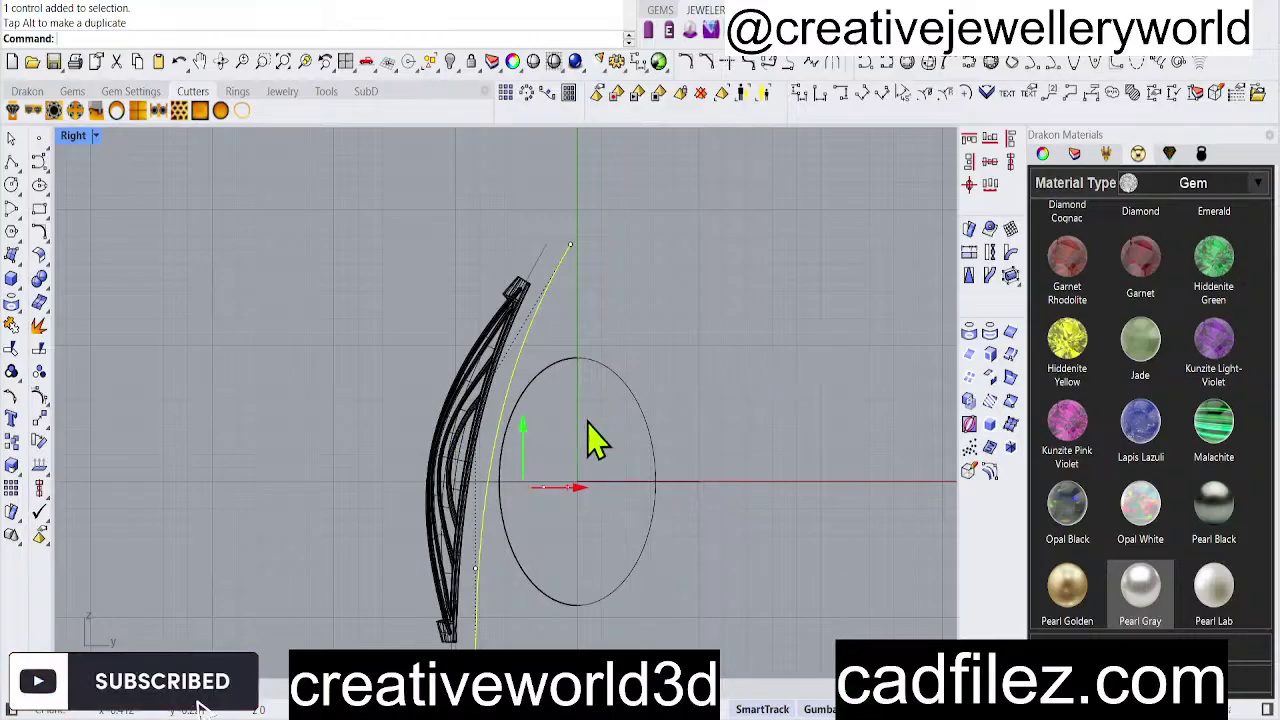
pyautogui.moveTo(514, 357); pyautogui.dragTo(528, 335)
pyautogui.scroll(4, 529, 343)
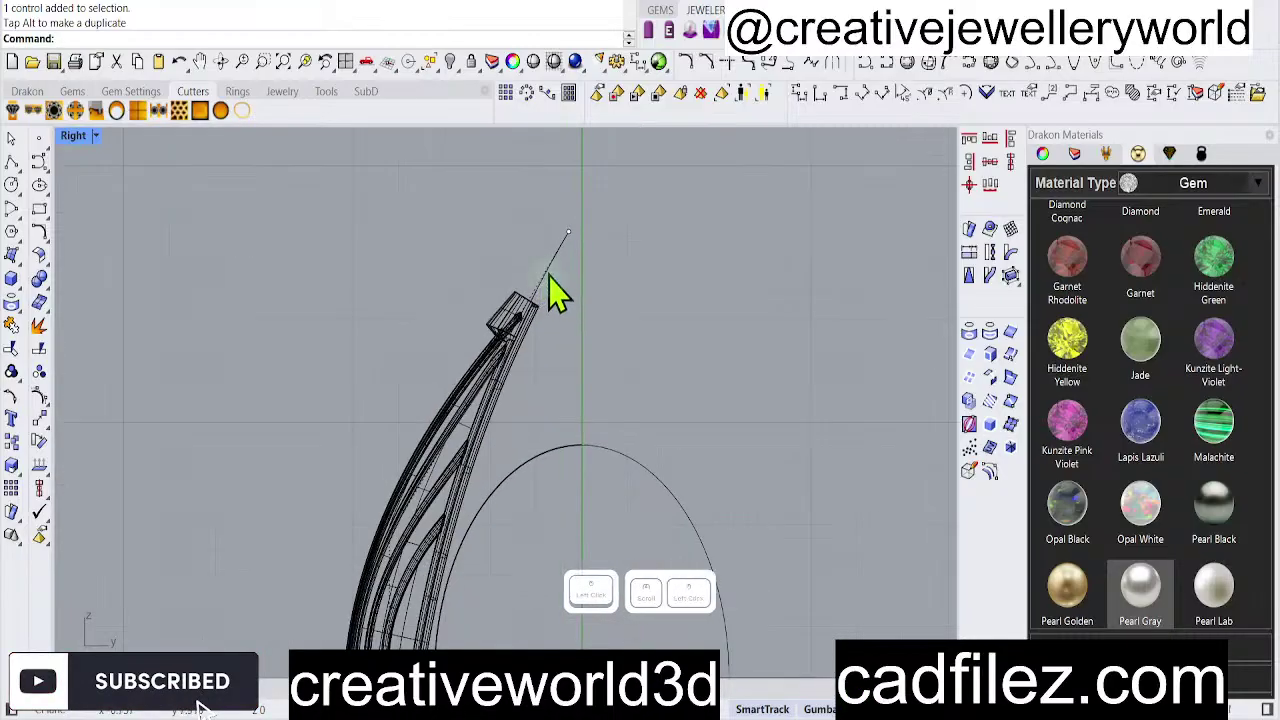
pyautogui.scroll(-2, 420, 340)
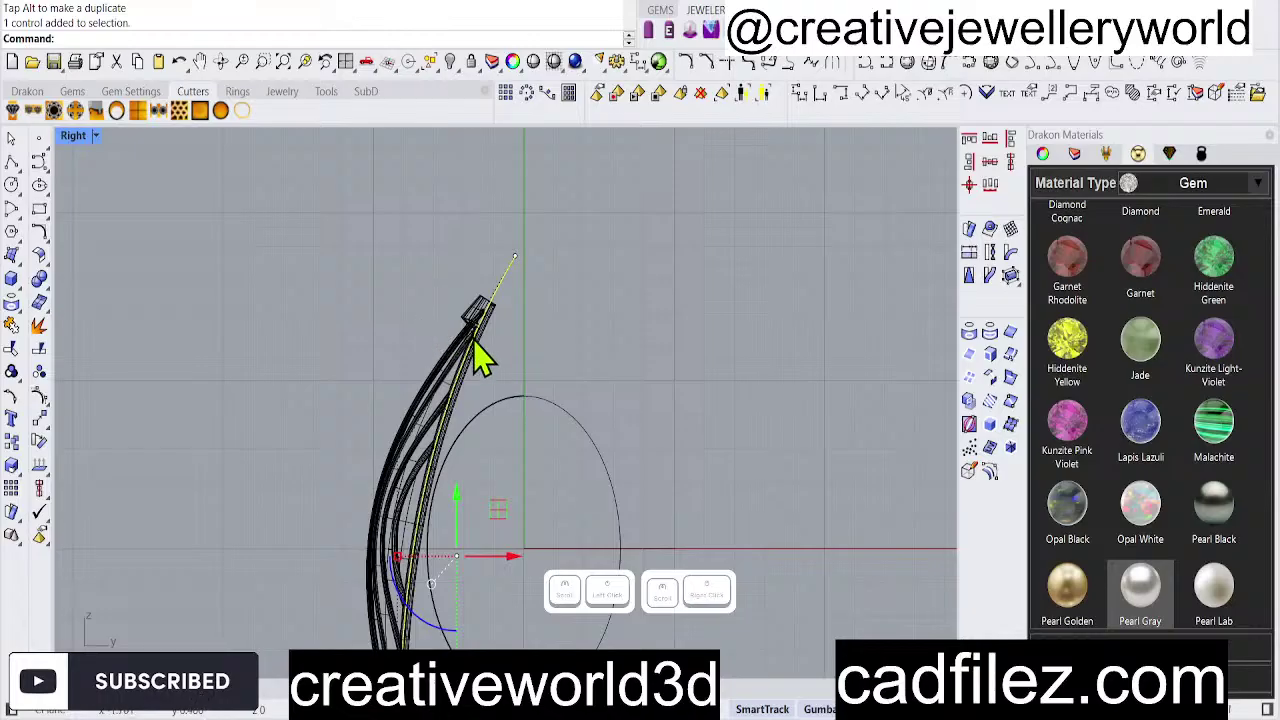
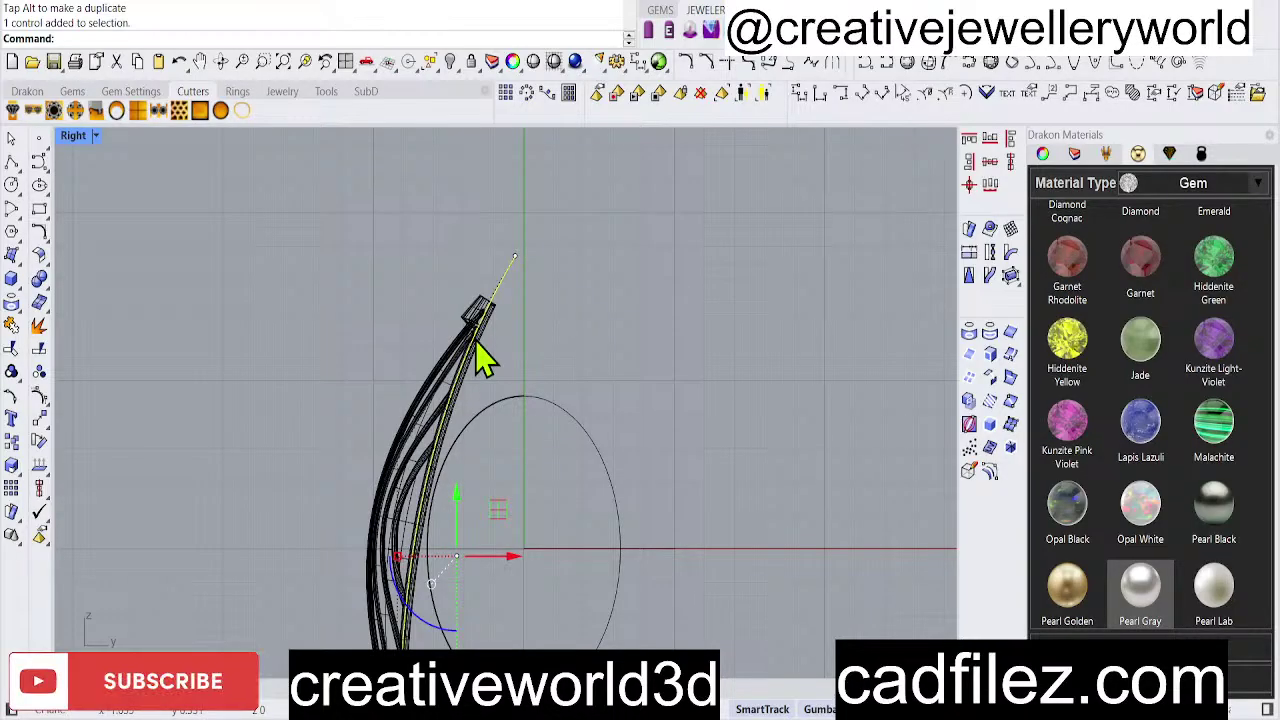
pyautogui.click(532, 305)
pyautogui.click(515, 257)
pyautogui.click(605, 321)
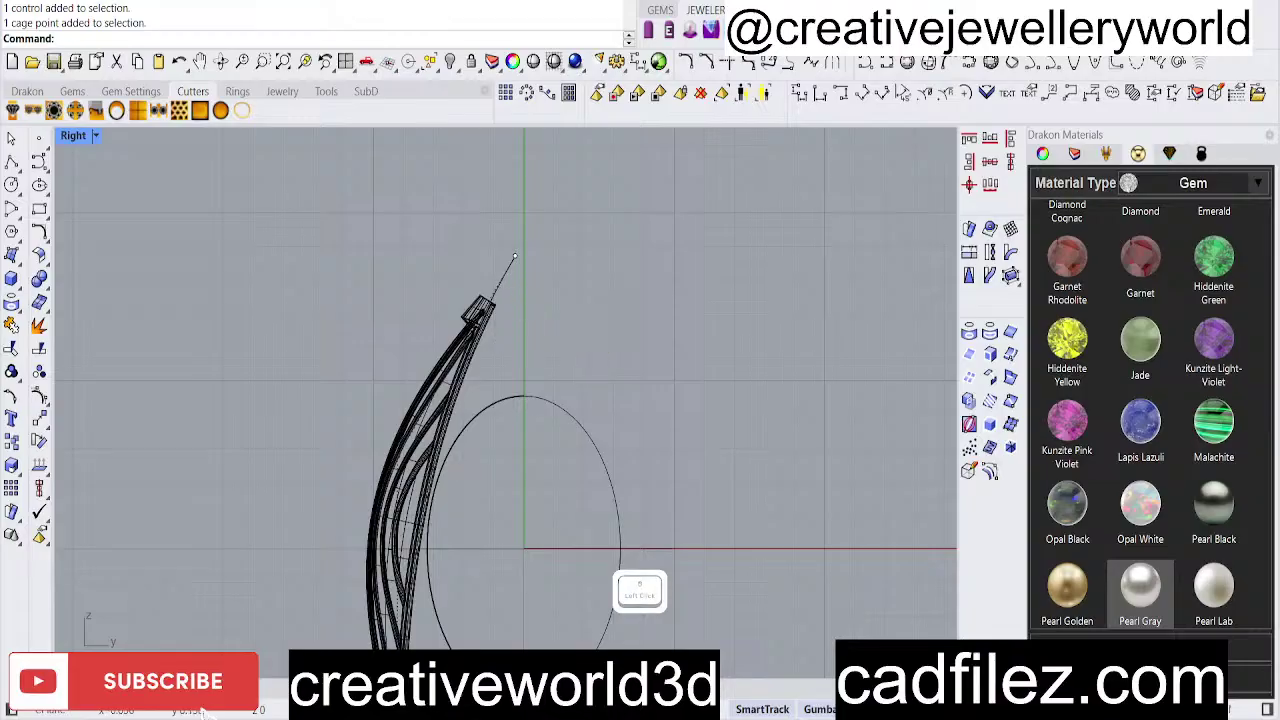
pyautogui.click(515, 256)
pyautogui.click(678, 309)
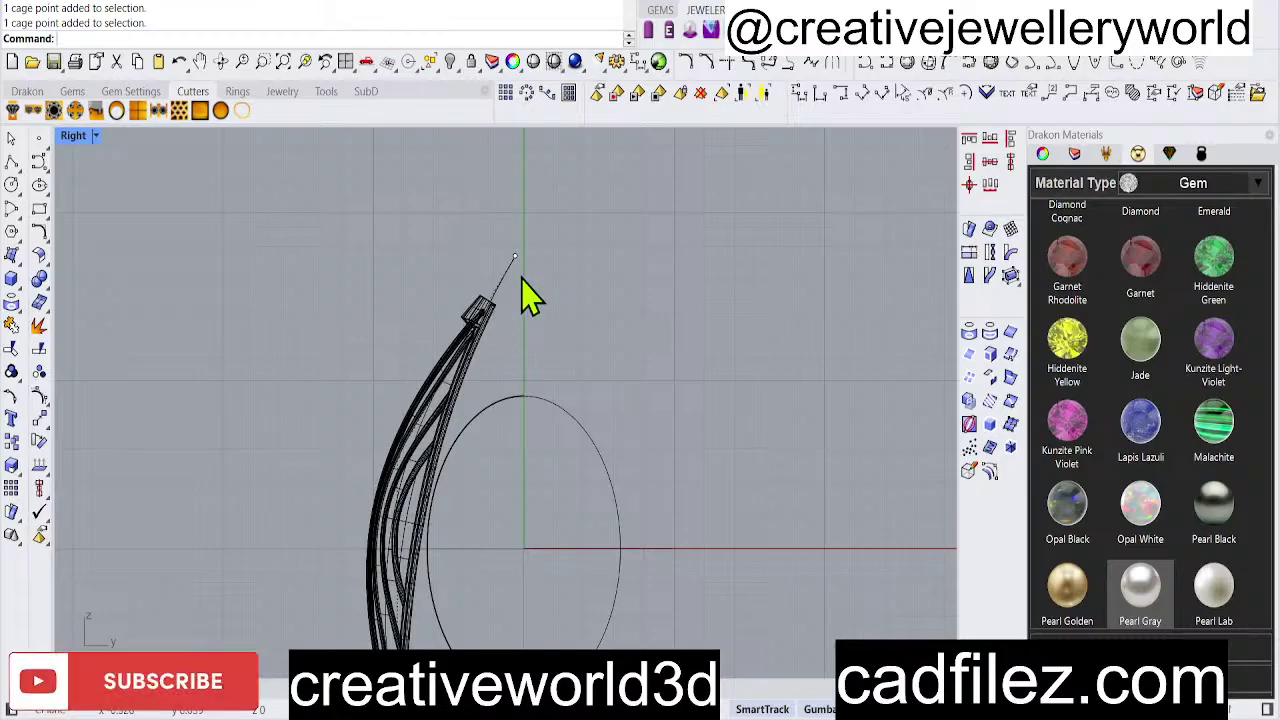
# Nudge the upper end of the control line toward the oval and move the lower-middle cage point inward to reshape the part's lower half.
pyautogui.moveTo(474, 211); pyautogui.dragTo(491, 323)
pyautogui.scroll(2, 530, 285)
pyautogui.scroll(-4, 491, 323)
pyautogui.moveTo(490, 461); pyautogui.dragTo(474, 446, button='right')
pyautogui.scroll(8, 371, 418)
pyautogui.moveTo(371, 431); pyautogui.dragTo(408, 467)
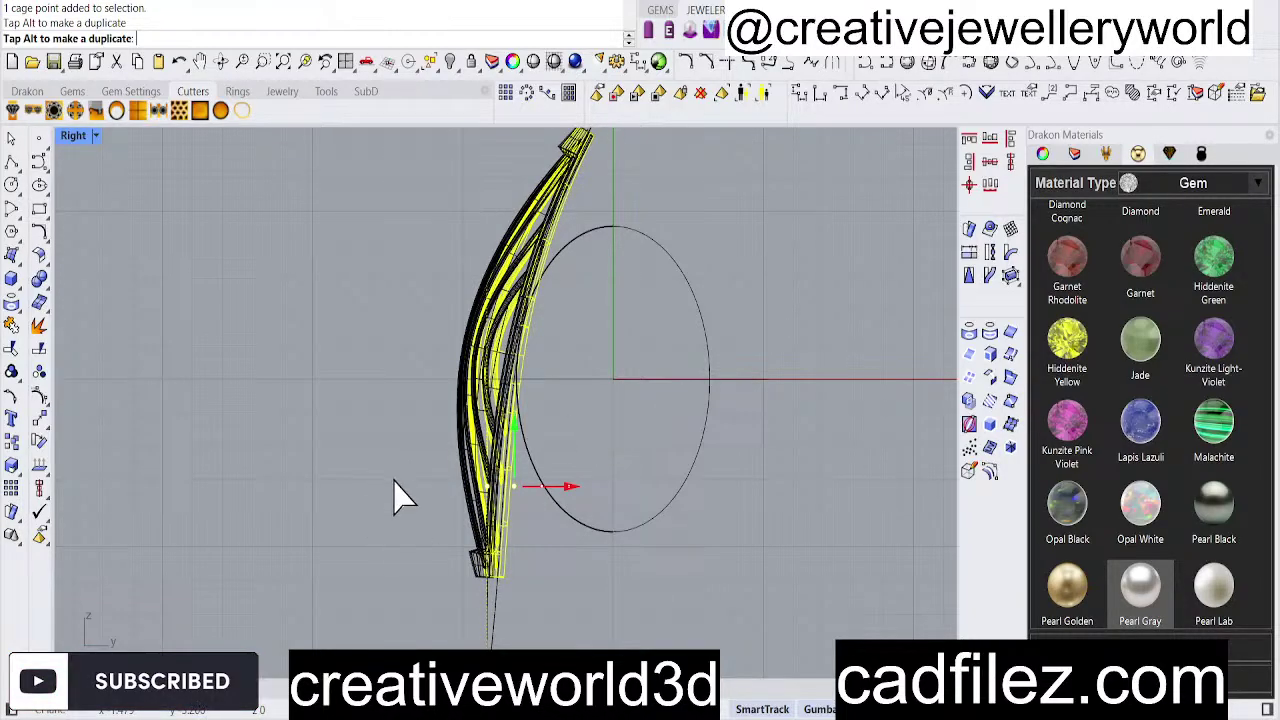
pyautogui.scroll(1, 380, 480)
pyautogui.scroll(-2, 391, 472)
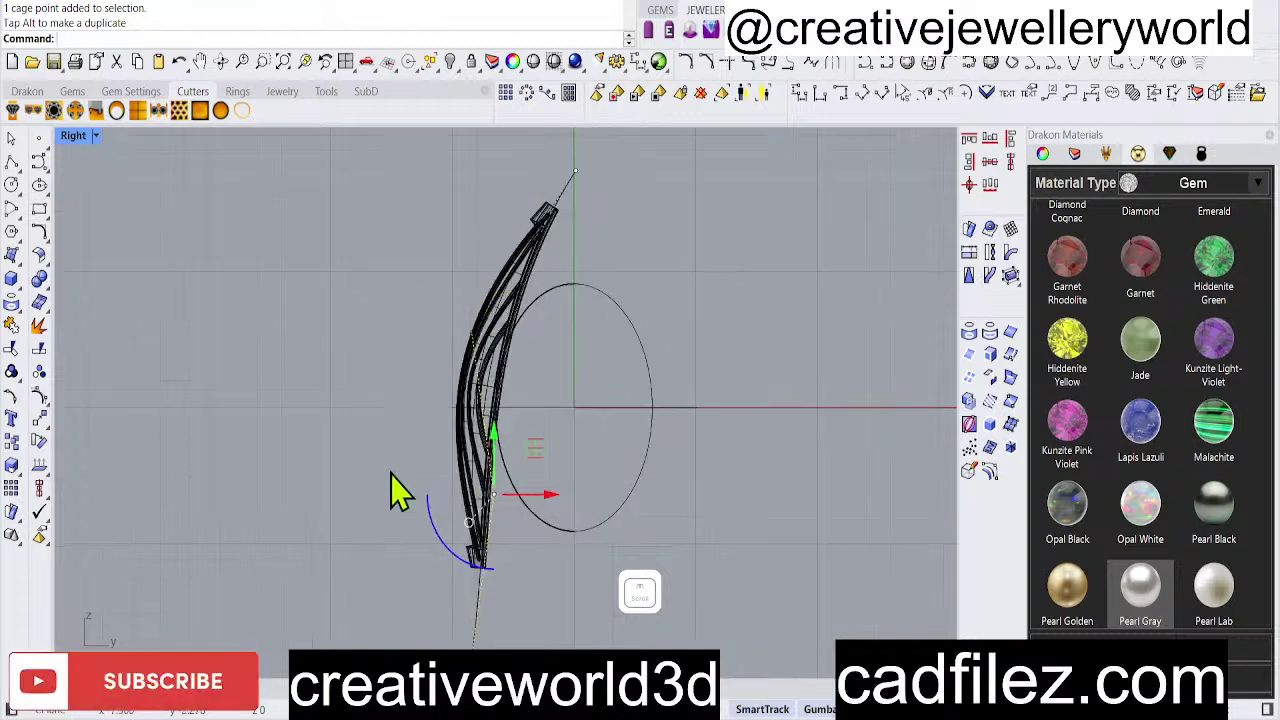
# Select the control line's bottom cage point and move it horizontally toward the oval to bend the part's lower end inward.
pyautogui.moveTo(382, 566); pyautogui.dragTo(360, 490, button='right')
pyautogui.moveTo(341, 555); pyautogui.dragTo(627, 479)
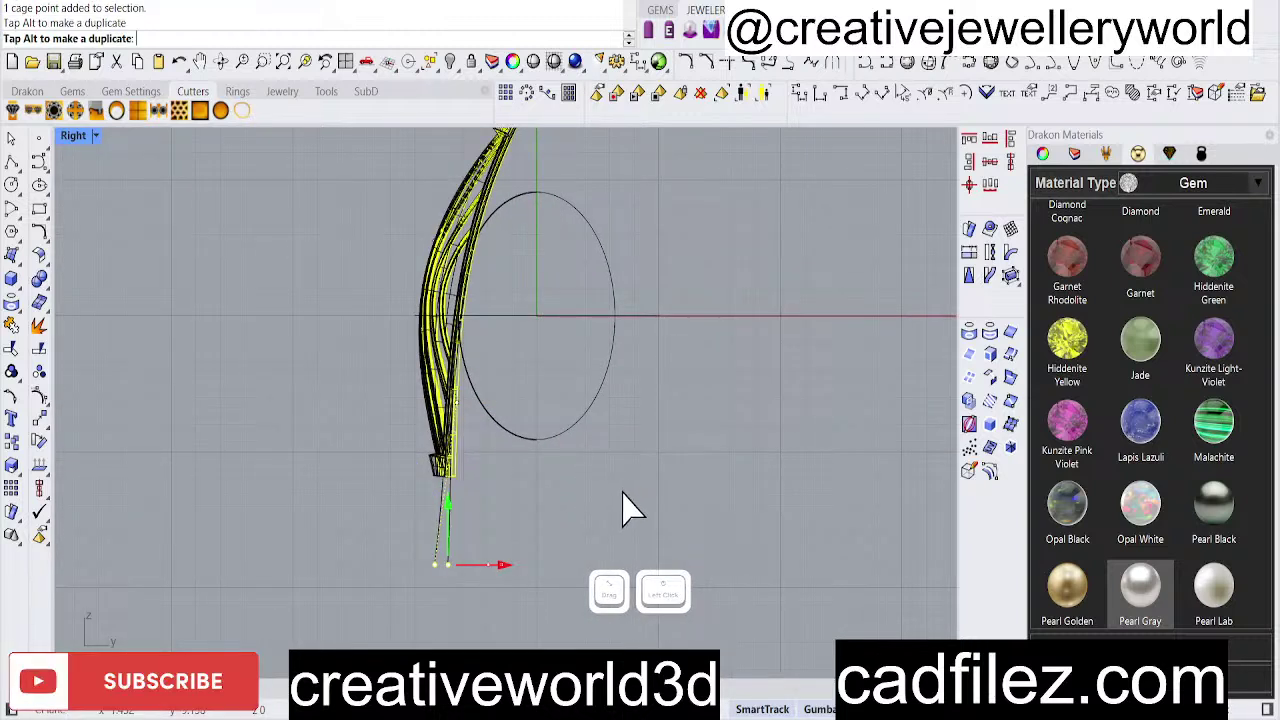
pyautogui.scroll(-2, 526, 402)
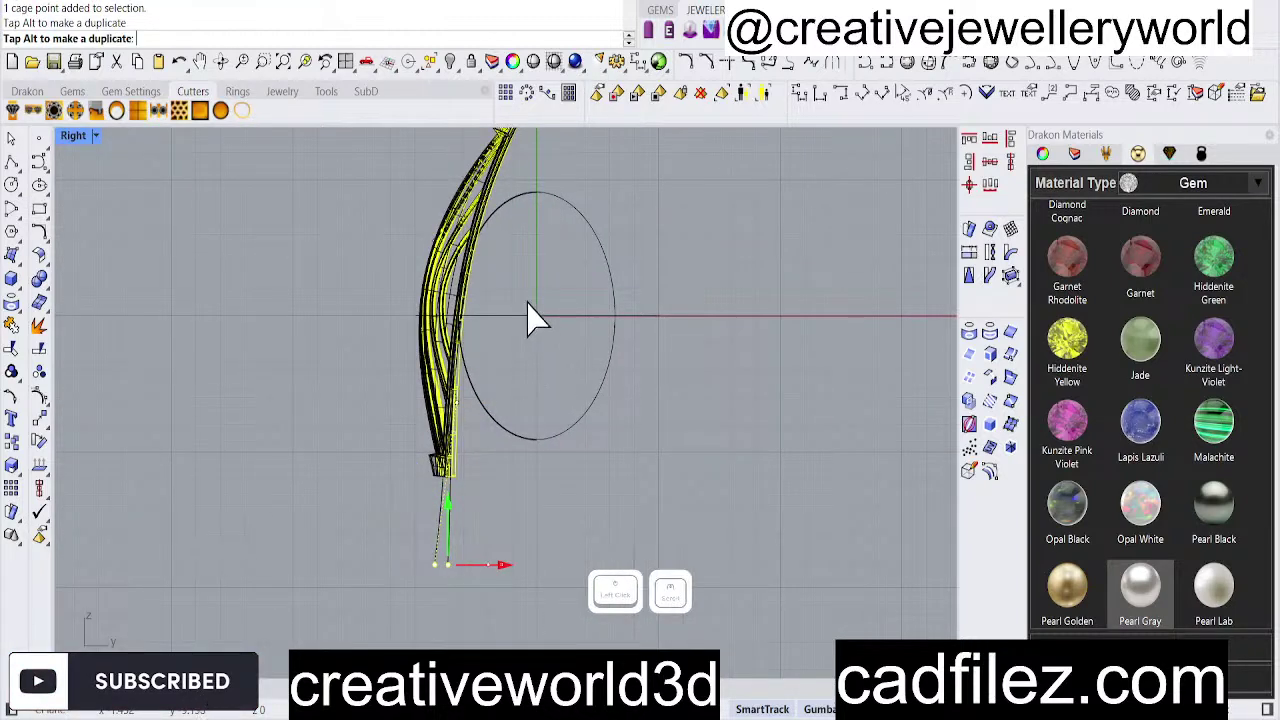
pyautogui.click(455, 288)
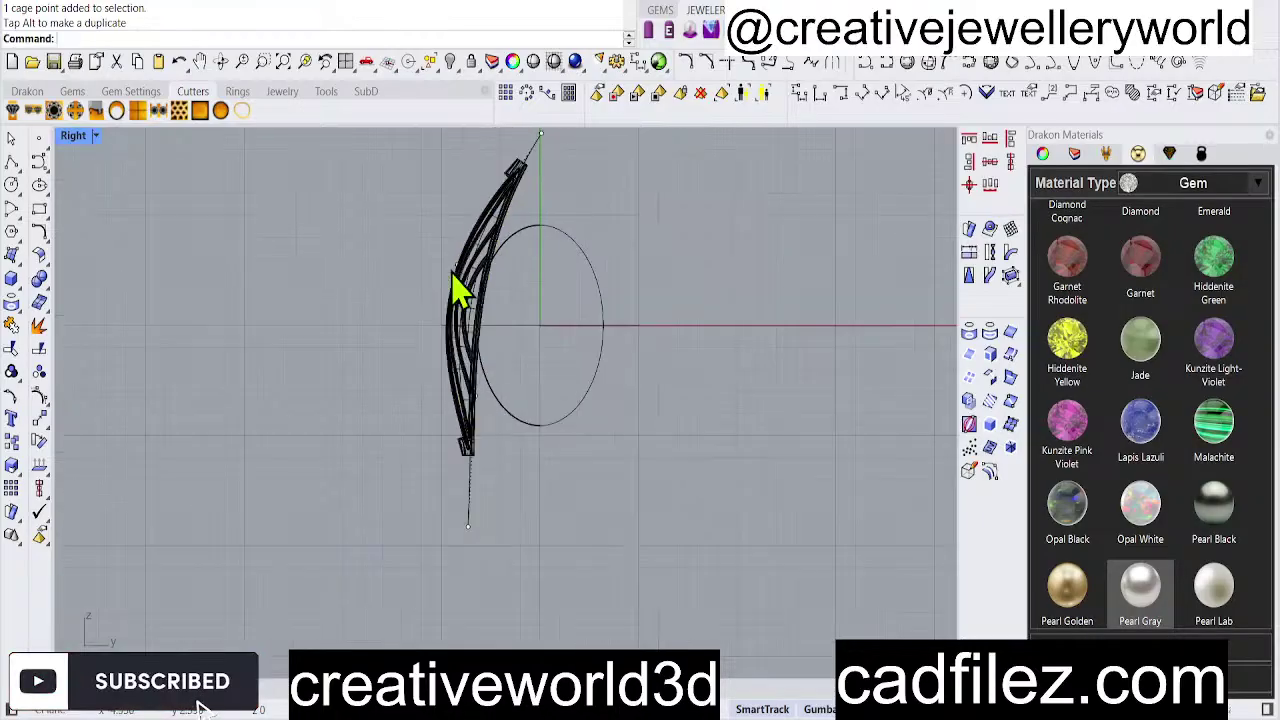
# Try to lower the control line's top cage point to bend the ribbed part's upper end.
pyautogui.scroll(5, 480, 352)
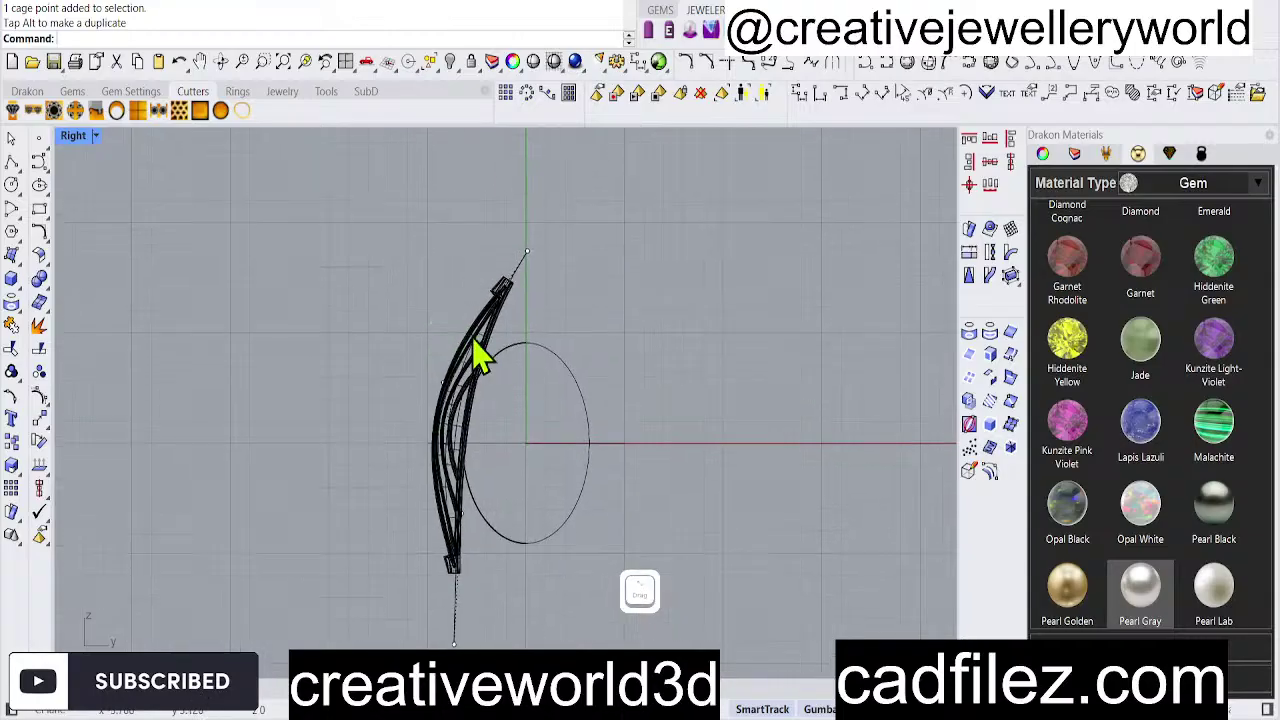
pyautogui.scroll(-5, 480, 349)
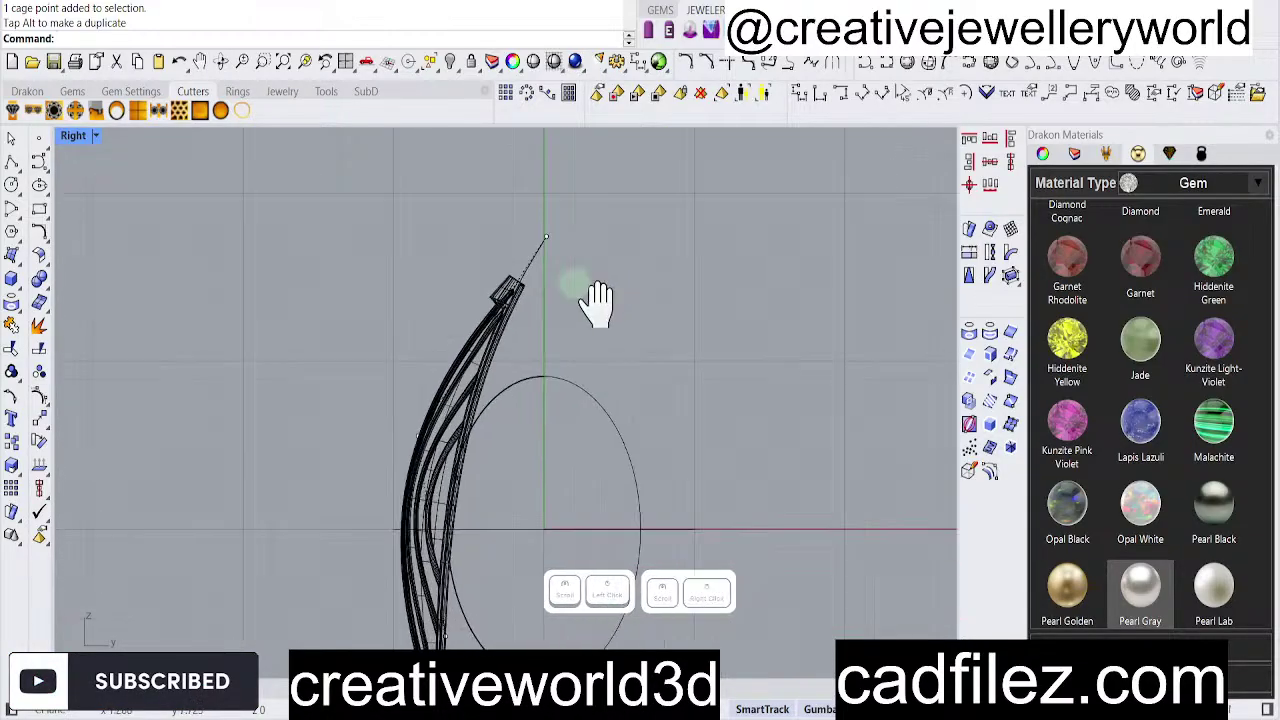
pyautogui.scroll(2, 594, 300)
pyautogui.moveTo(437, 186); pyautogui.dragTo(586, 257)
pyautogui.moveTo(580, 245); pyautogui.dragTo(553, 293, button='right')
pyautogui.moveTo(562, 227); pyautogui.dragTo(546, 273)
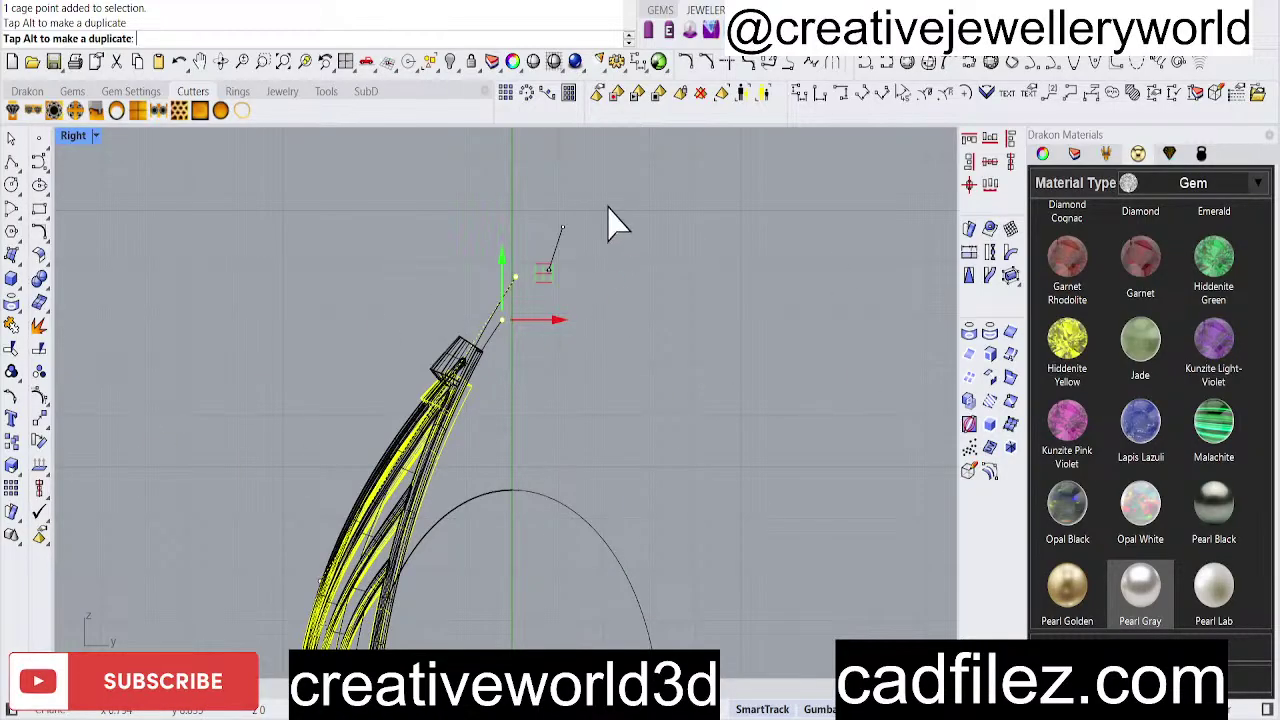
# Undo the last move of the top cage point and clear the selection.
pyautogui.hotkey('ctrl', 'z')
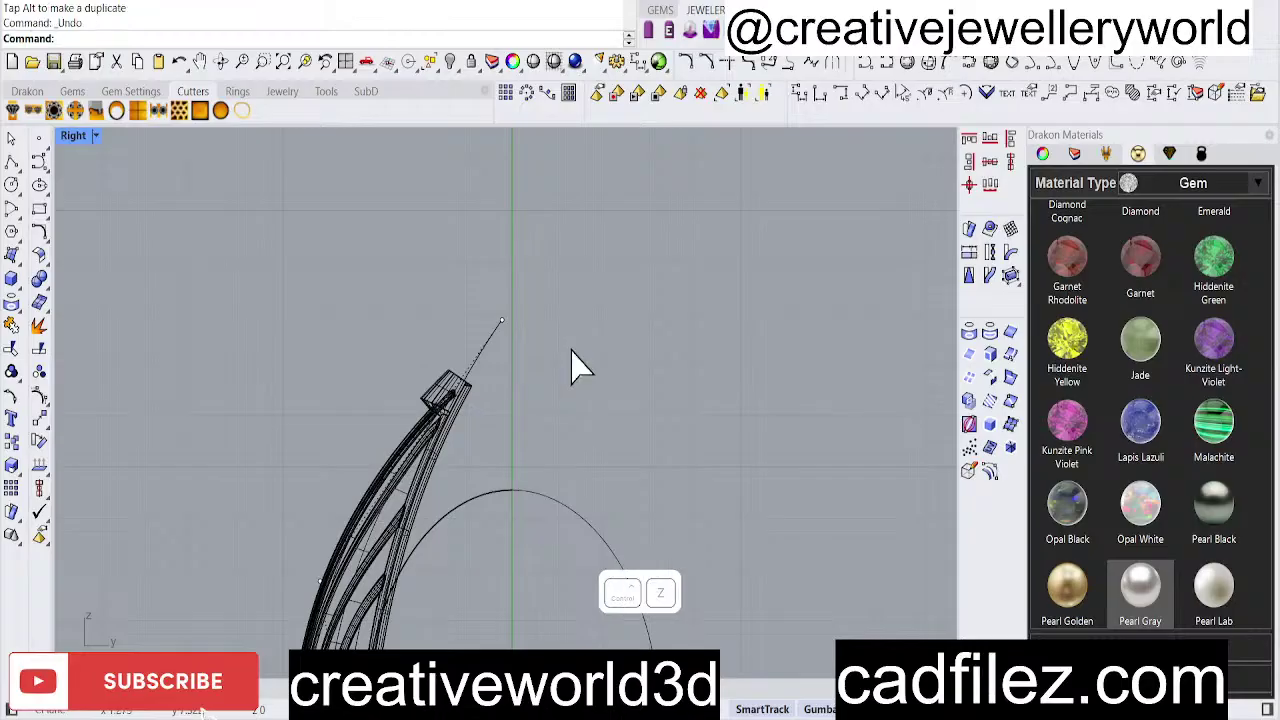
pyautogui.hotkey('ctrl', 'z')
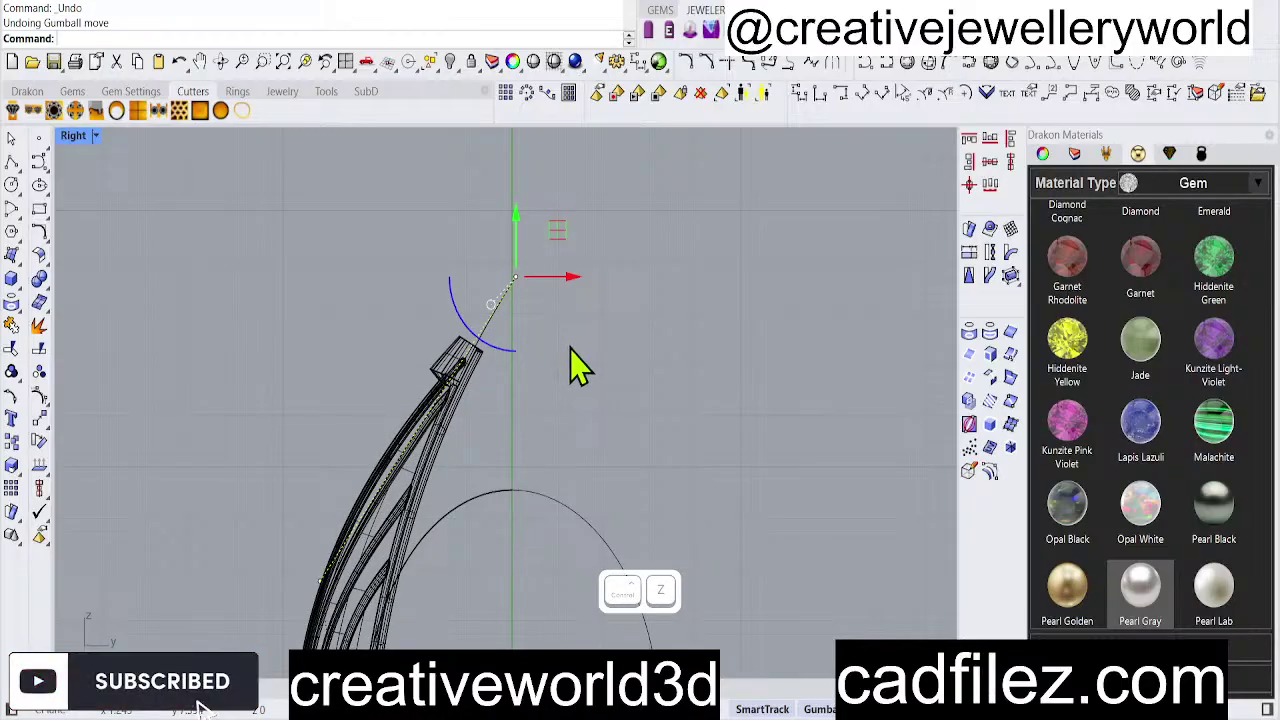
pyautogui.scroll(-2, 577, 366)
pyautogui.click(577, 366)
pyautogui.scroll(-3, 349, 380)
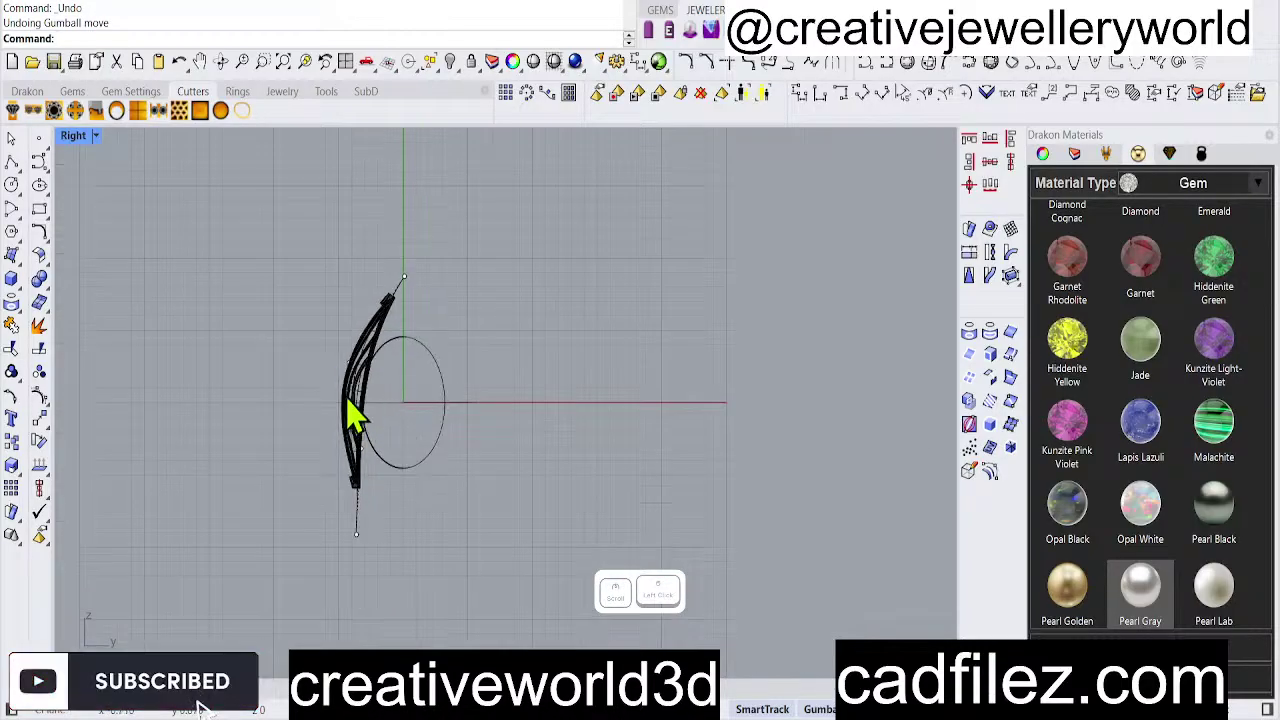
pyautogui.scroll(2, 360, 418)
pyautogui.scroll(2, 420, 360)
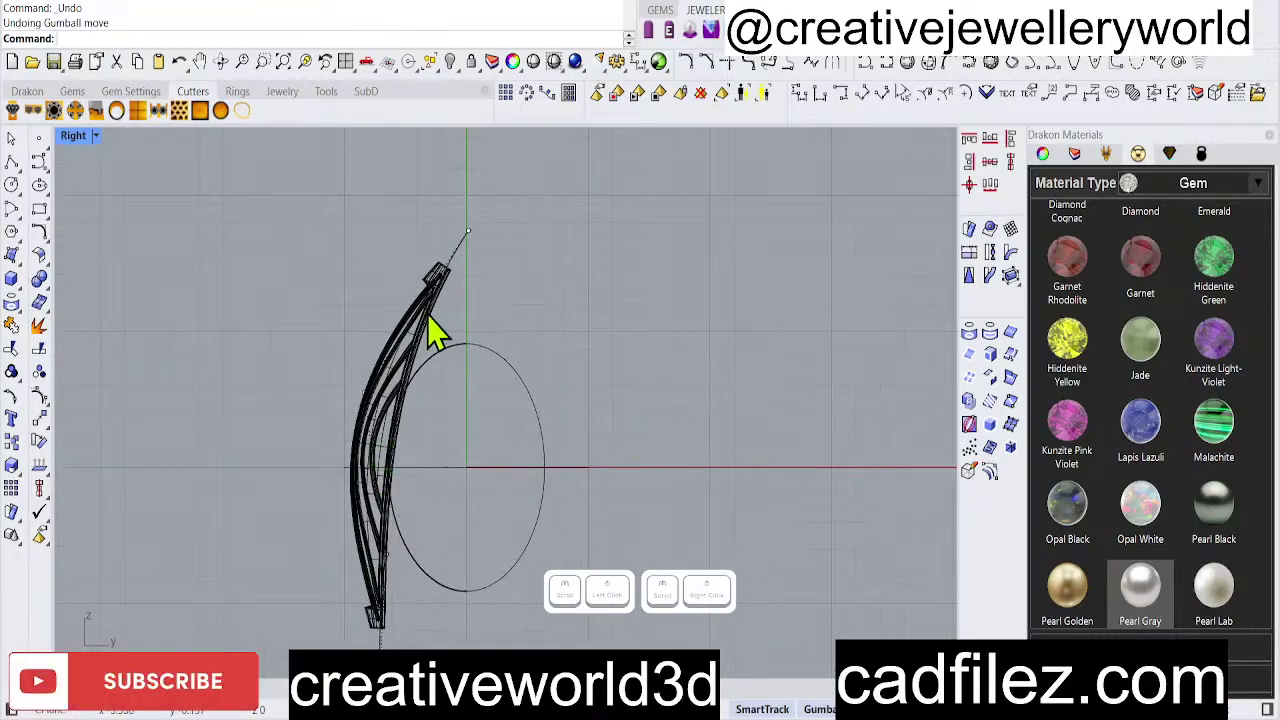
pyautogui.click(466, 236)
pyautogui.click(520, 268)
pyautogui.scroll(4, 457, 249)
pyautogui.click(457, 250)
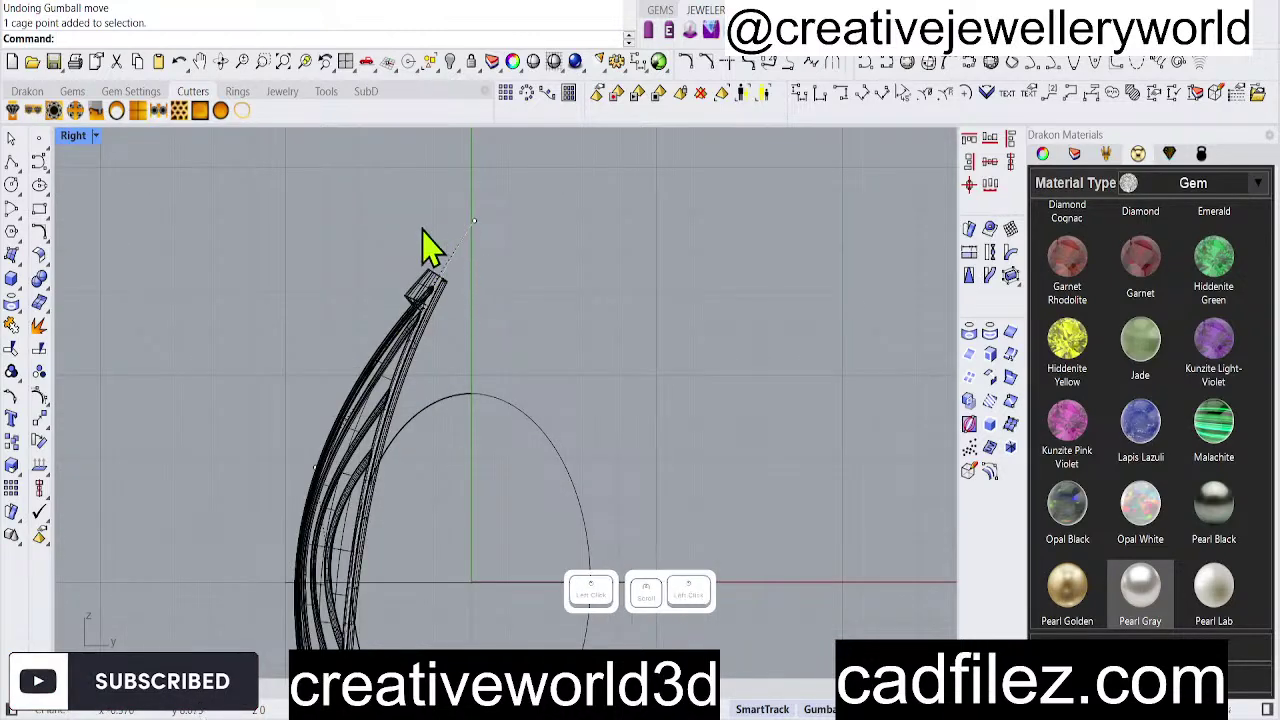
# Select the whole control line and move it straight down, lowering the ribbed part beside the oval.
pyautogui.scroll(-6, 422, 232)
pyautogui.moveTo(422, 232); pyautogui.dragTo(421, 265, button='right')
pyautogui.moveTo(413, 358); pyautogui.dragTo(415, 418)
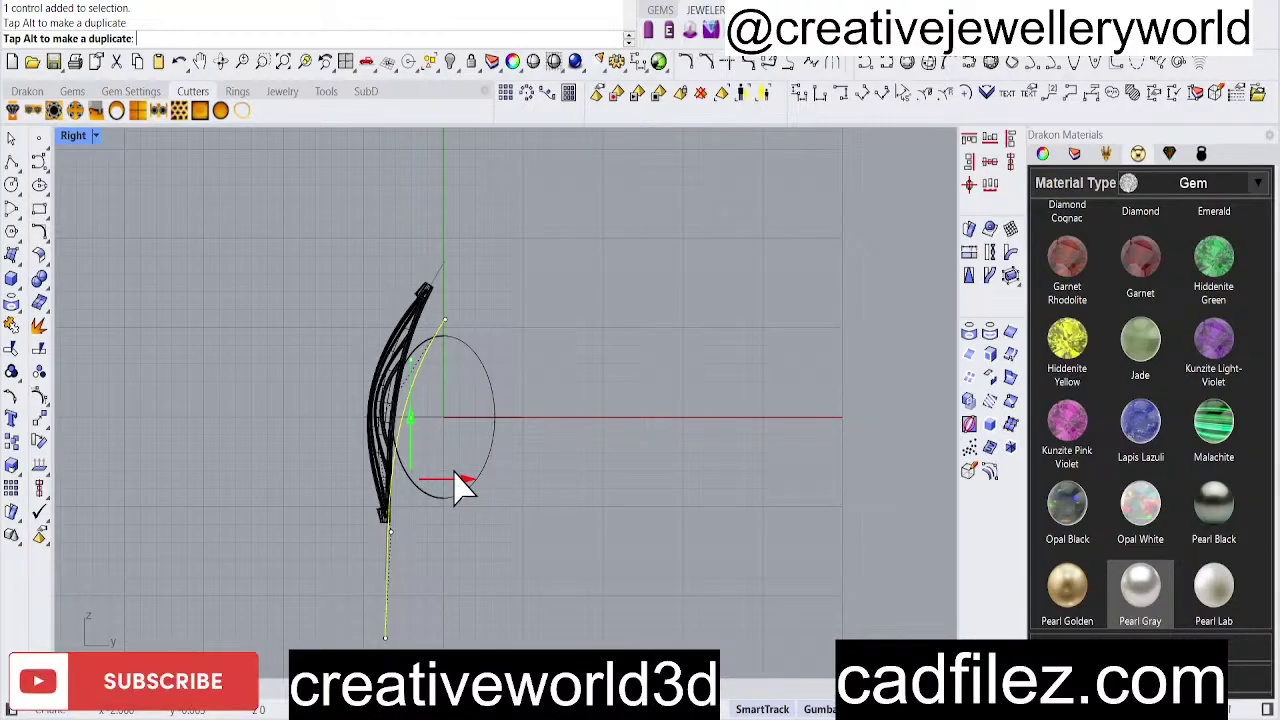
pyautogui.moveTo(357, 494); pyautogui.dragTo(357, 490)
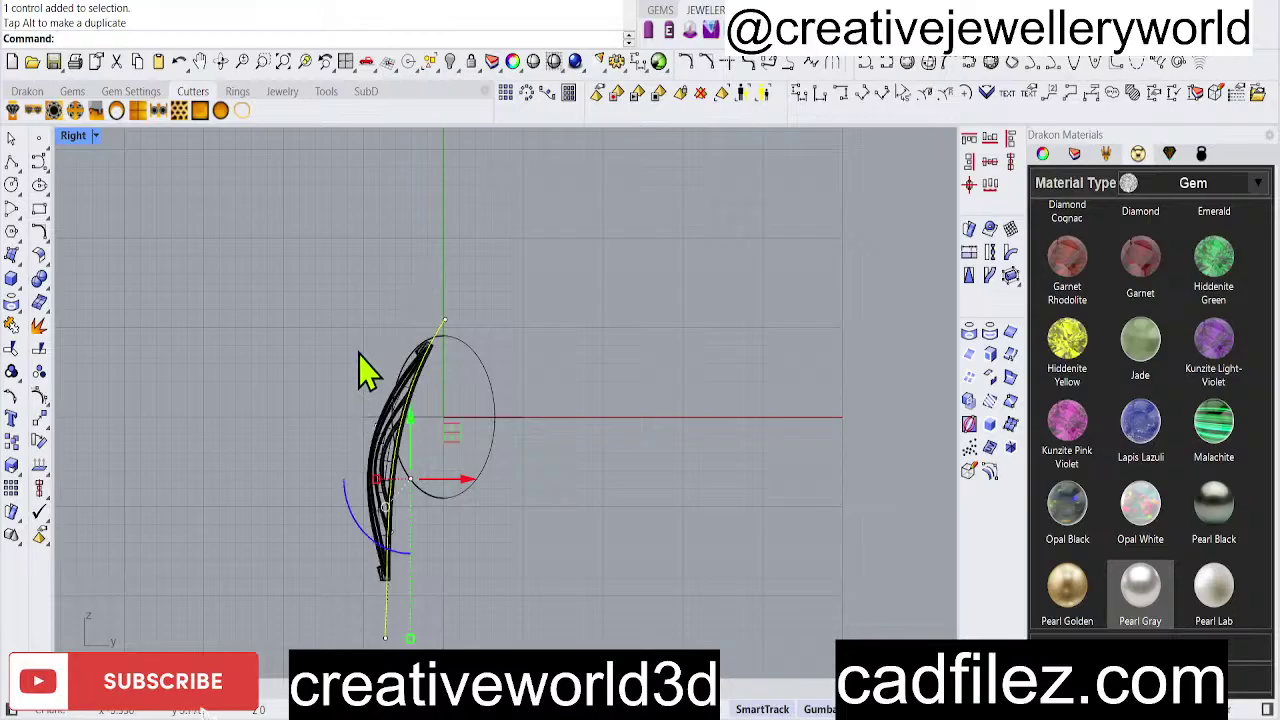
# Raise the control line in small moves until the ribbed part sits roughly centred in height on the oval, and deselect it.
pyautogui.moveTo(410, 417); pyautogui.dragTo(515, 497)
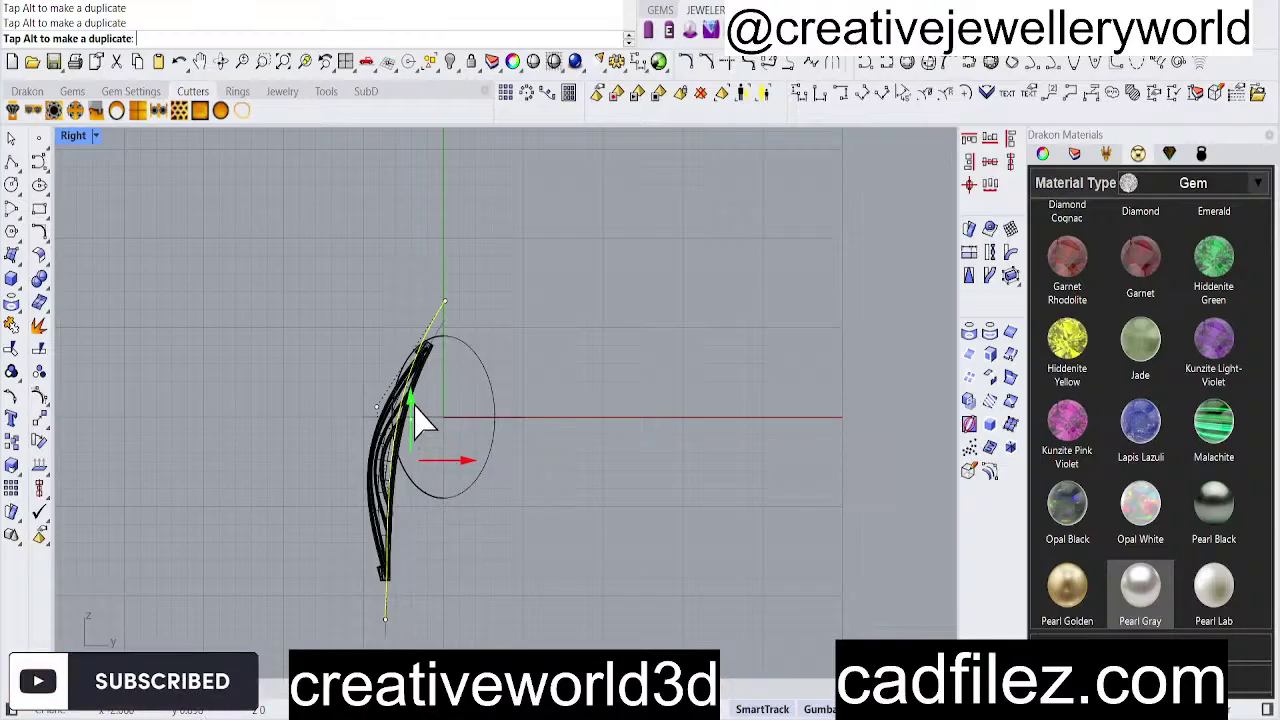
pyautogui.moveTo(418, 420); pyautogui.dragTo(418, 398)
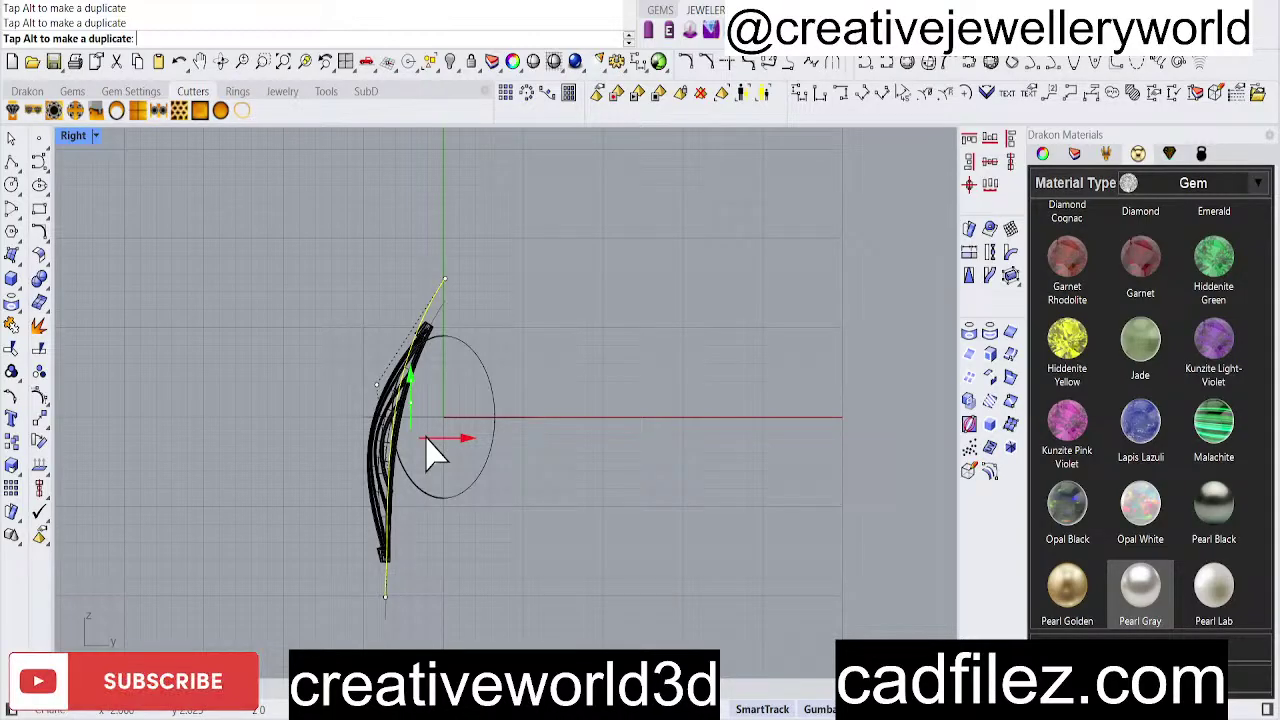
pyautogui.moveTo(426, 436); pyautogui.dragTo(408, 400)
pyautogui.click(575, 400)
pyautogui.scroll(4, 443, 457)
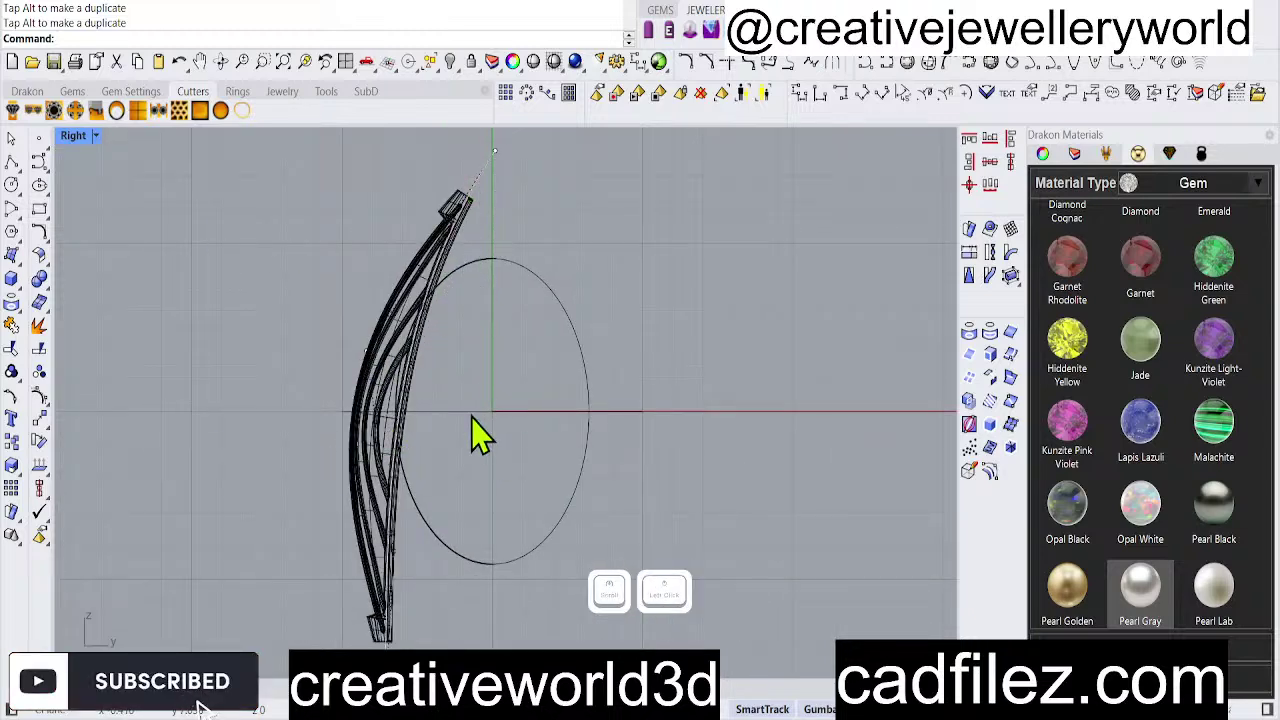
# Rotate the whole control line slightly counterclockwise in the Right view, tilting the part's lower end toward the oval.
pyautogui.click(371, 394)
pyautogui.scroll(-2, 371, 394)
pyautogui.moveTo(400, 514); pyautogui.dragTo(396, 514)
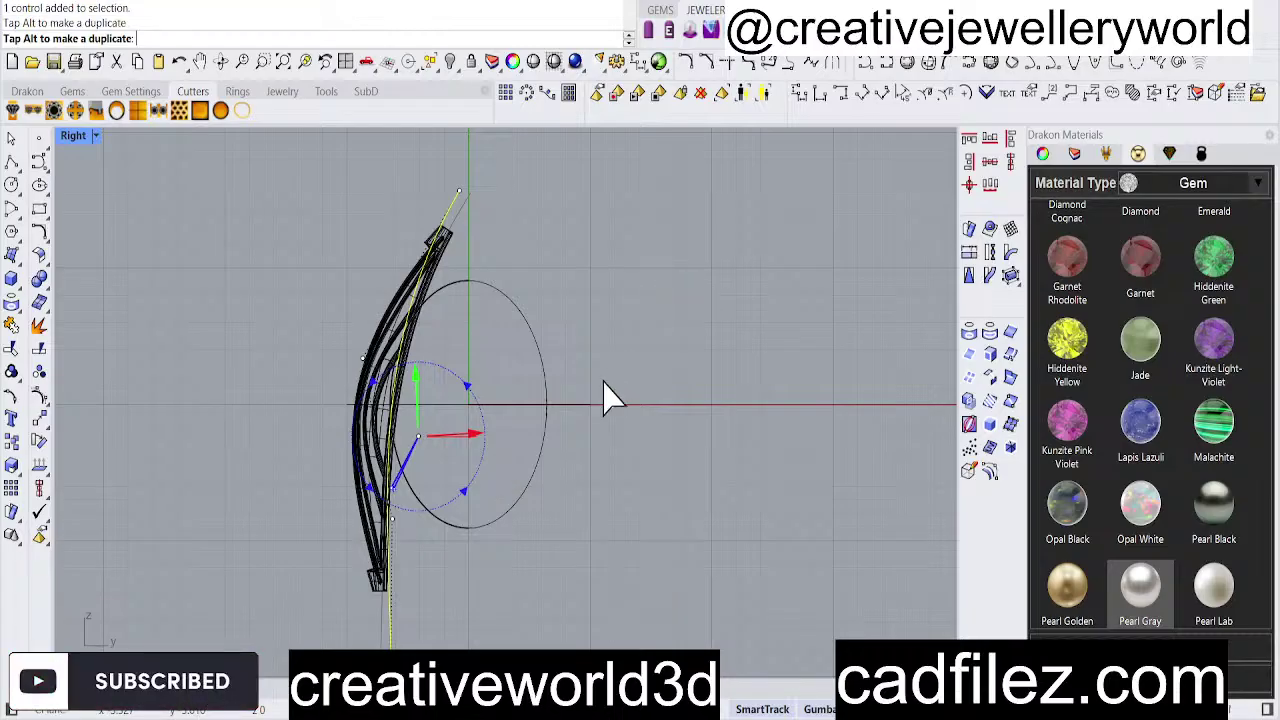
pyautogui.press('Escape')
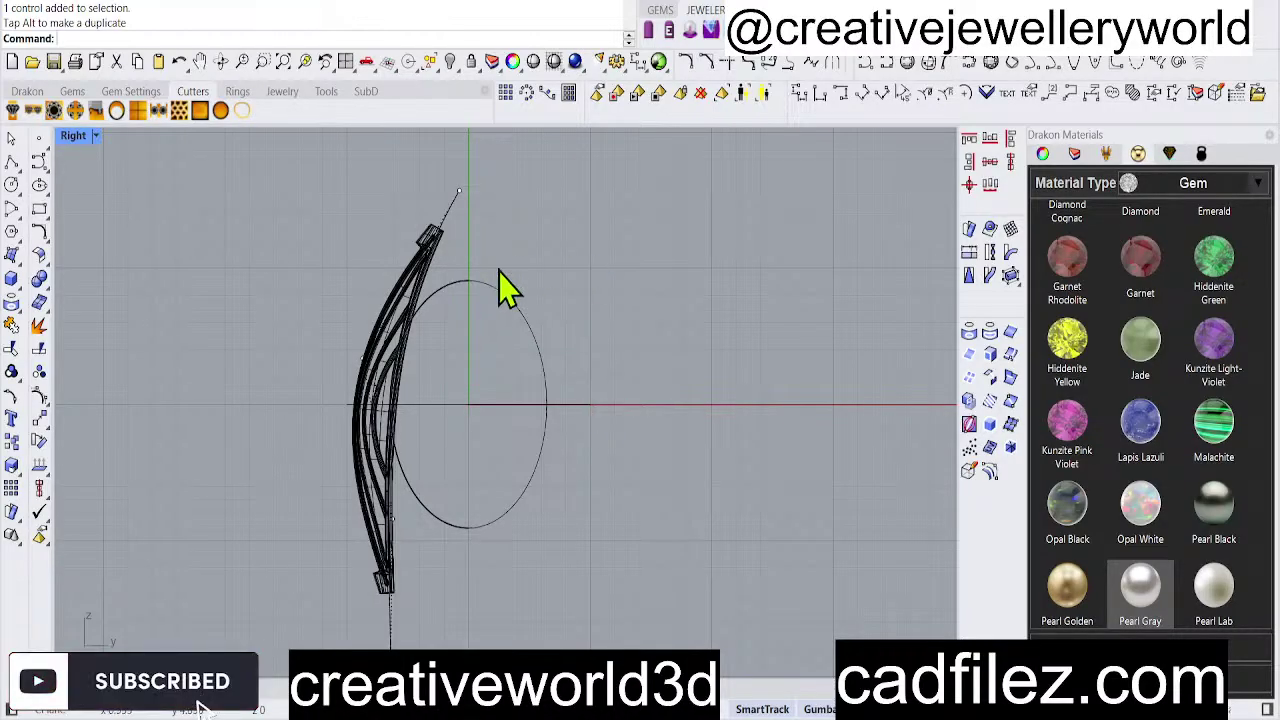
# Move the top cage point horizontally toward the oval, onto the green vertical axis, and deselect it.
pyautogui.scroll(3, 486, 234)
pyautogui.moveTo(401, 170); pyautogui.dragTo(522, 214)
pyautogui.scroll(-3, 510, 225)
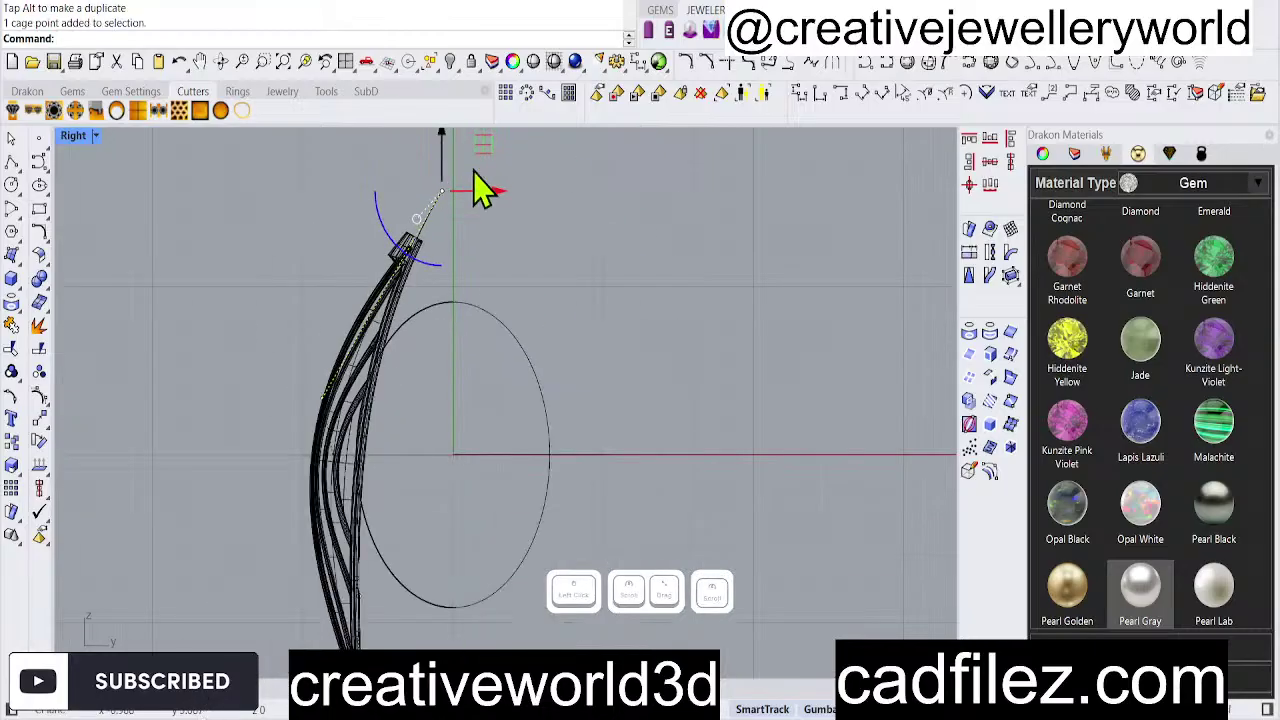
pyautogui.click(555, 352)
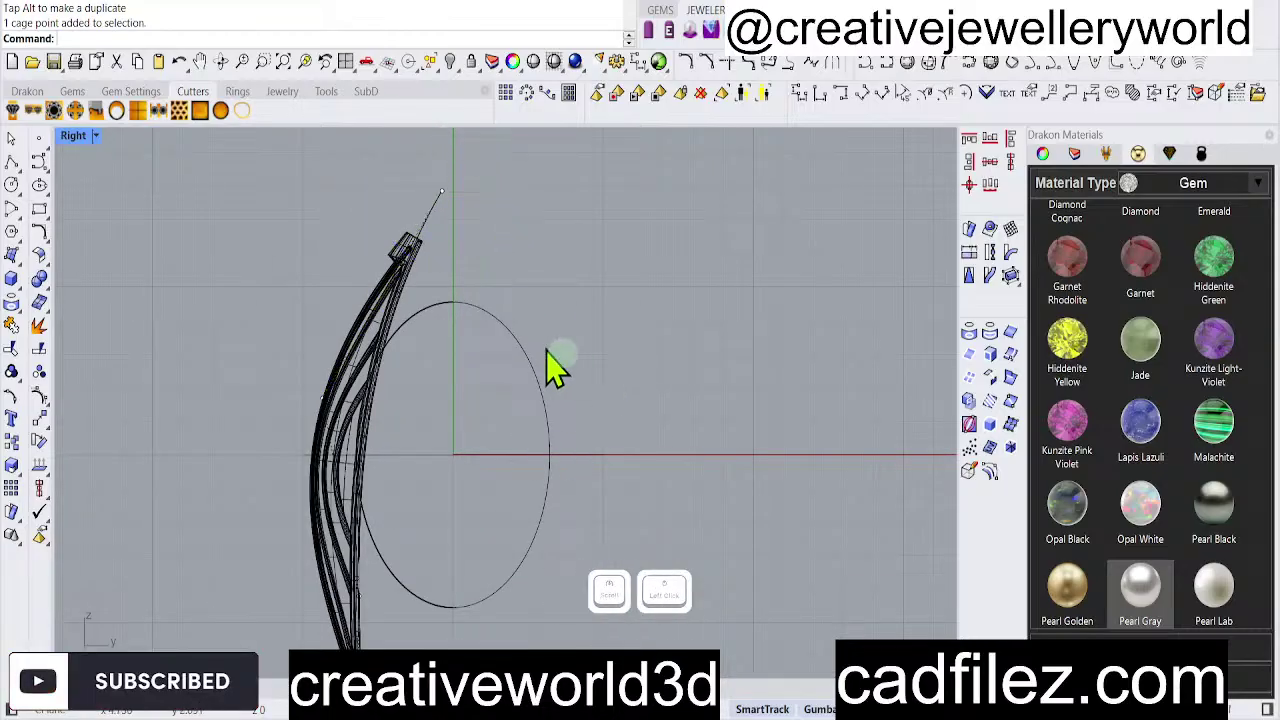
pyautogui.moveTo(437, 170); pyautogui.dragTo(500, 215)
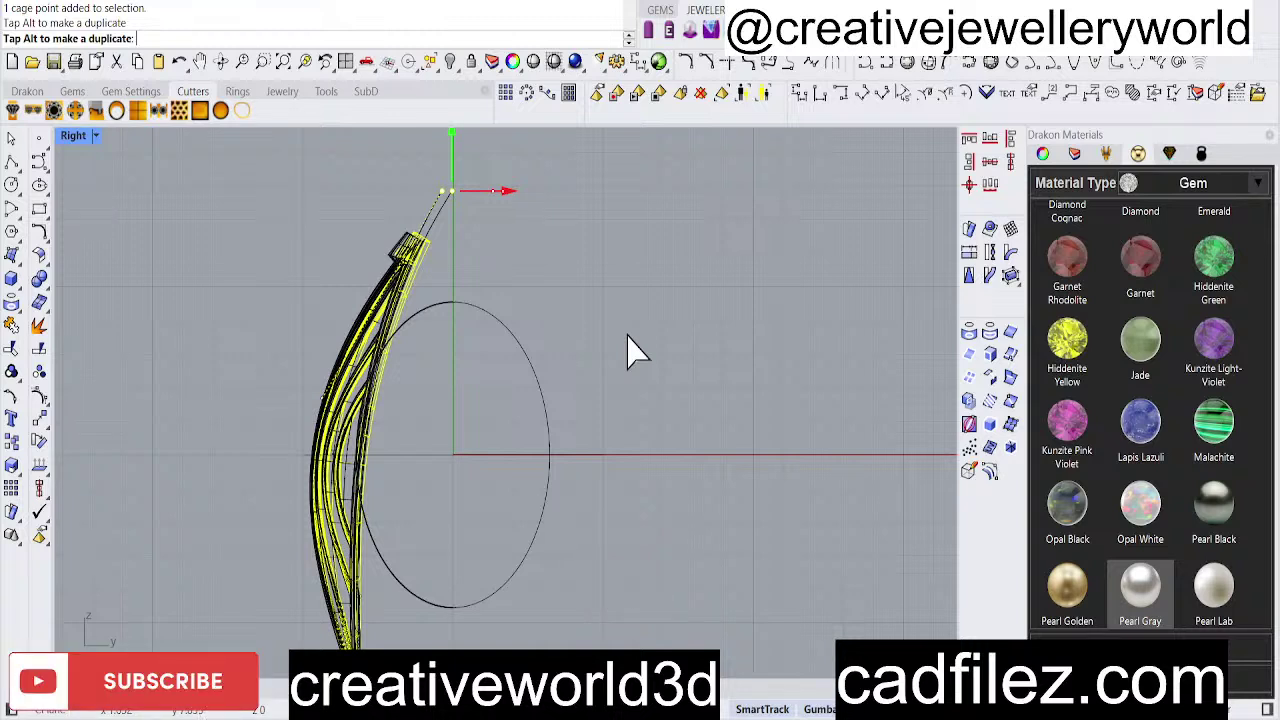
pyautogui.press('Escape')
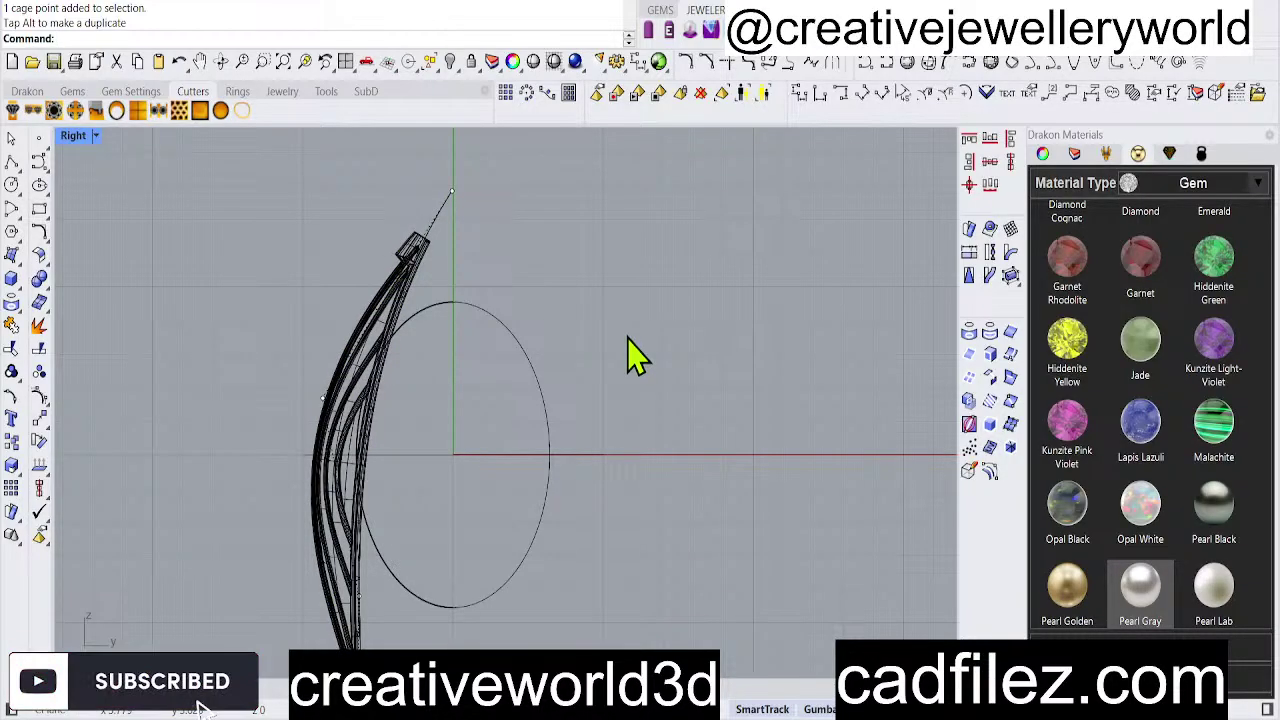
# Move the upper-middle cage point horizontally away from the oval to increase the ribbed part's outward curve.
pyautogui.scroll(-3, 286, 409)
pyautogui.scroll(3, 200, 603)
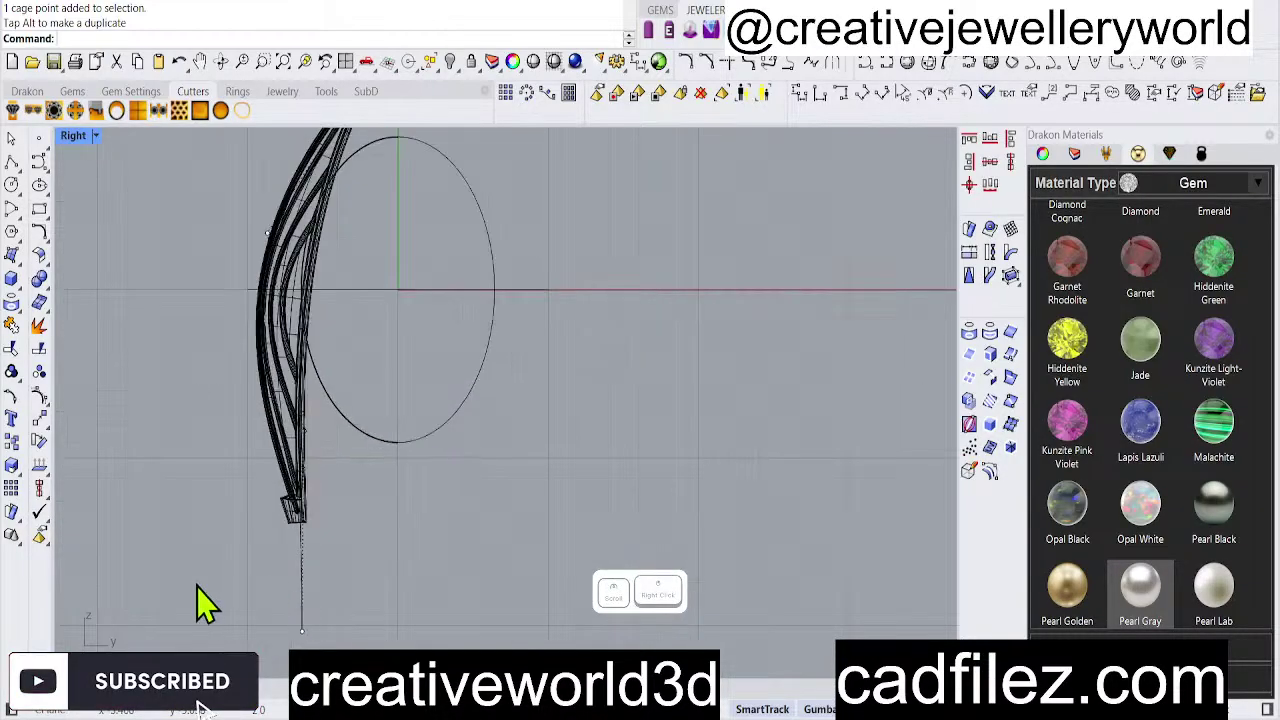
pyautogui.scroll(-2, 385, 515)
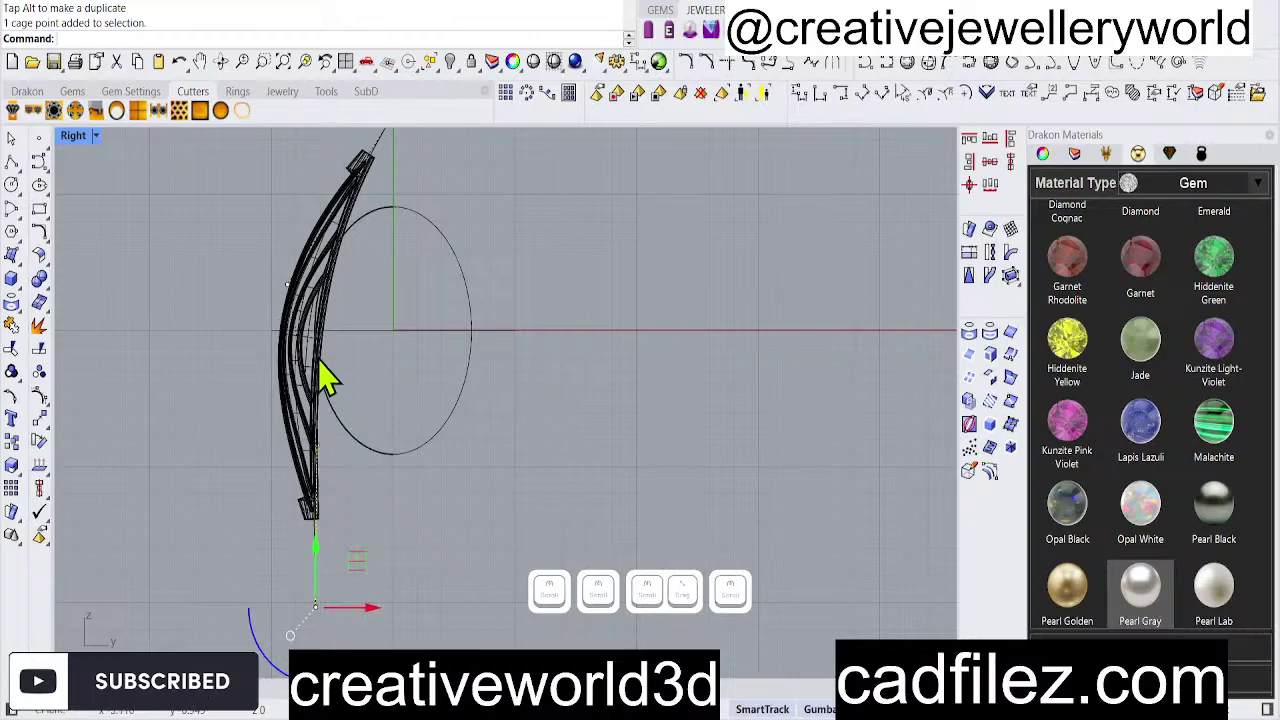
pyautogui.click(224, 265)
pyautogui.scroll(3, 323, 300)
pyautogui.moveTo(337, 292); pyautogui.dragTo(706, 262)
pyautogui.click(337, 337)
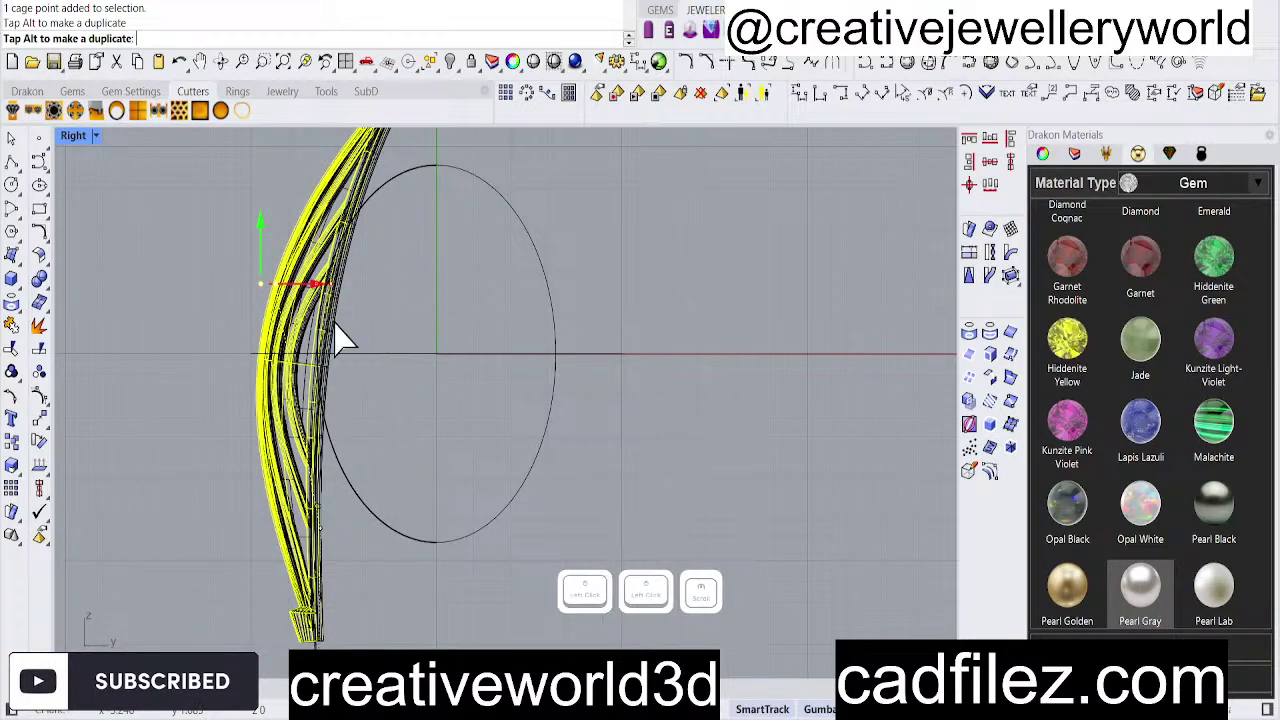
pyautogui.click(462, 708)
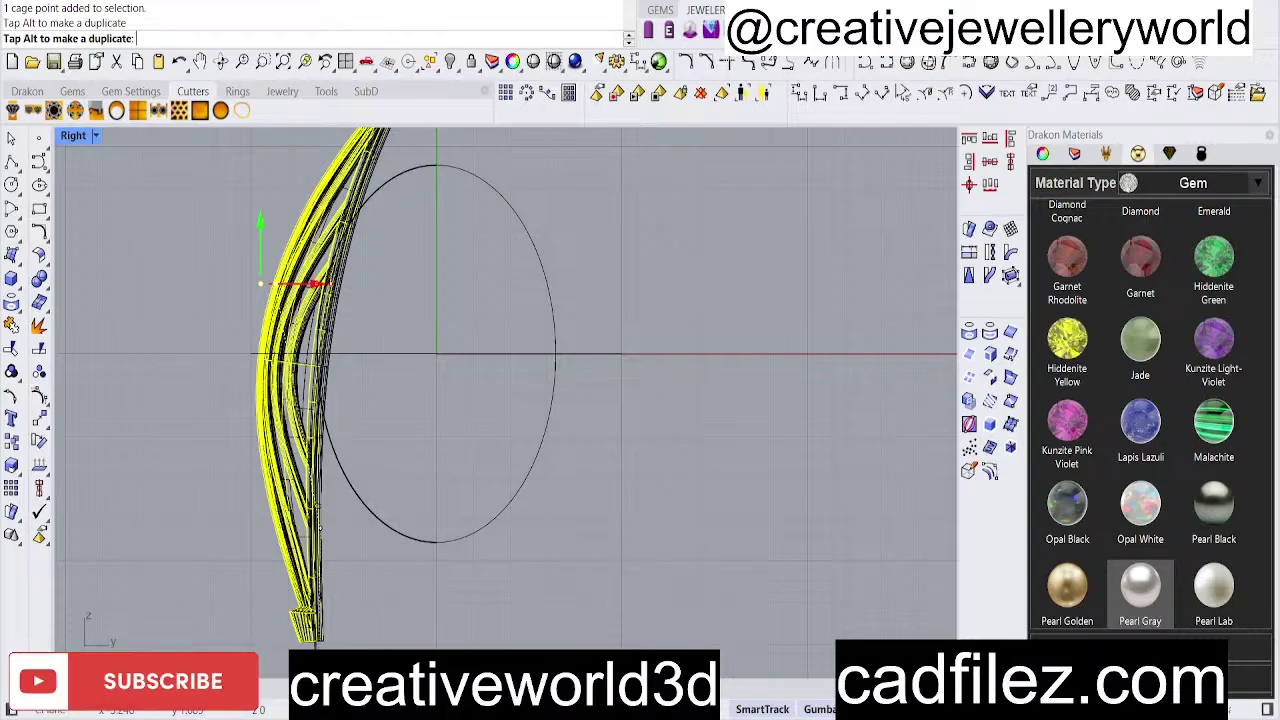
pyautogui.press('Escape')
pyautogui.click(200, 705)
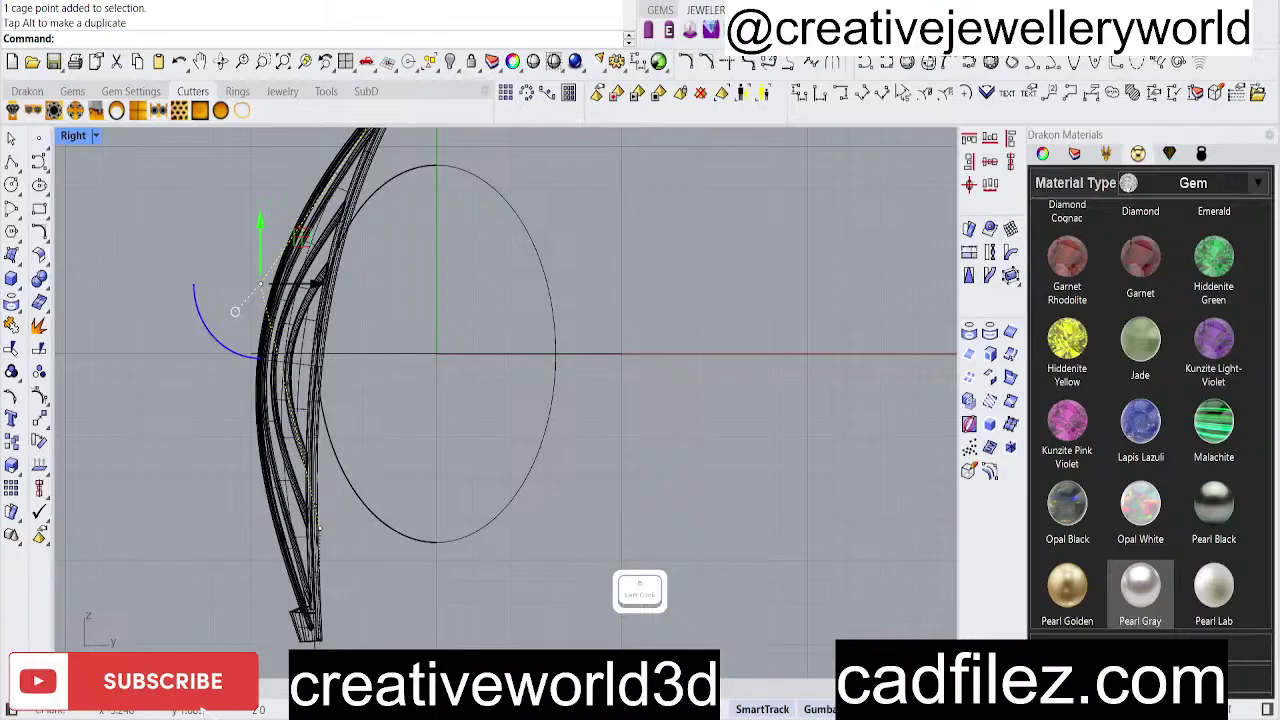
# Examine how the ribbed part's curve follows the oval pearl from its upper to its lower end in the Right view.
pyautogui.scroll(-3, 375, 405)
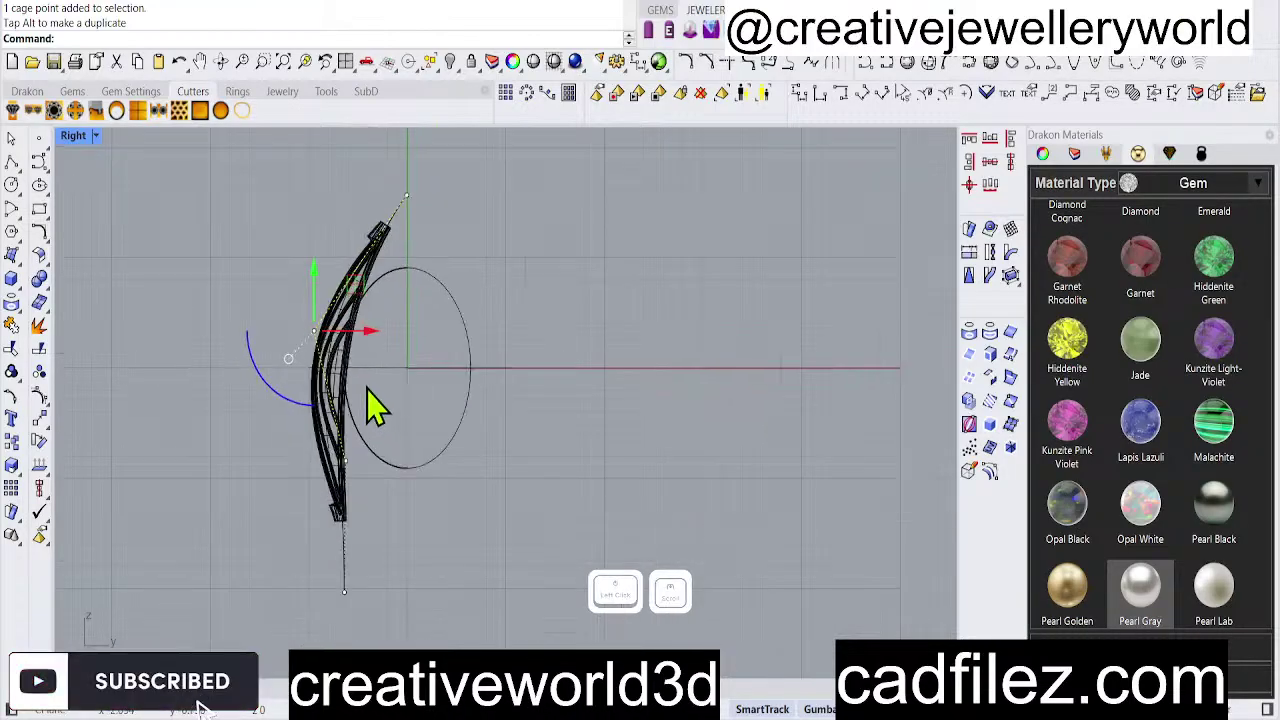
pyautogui.moveTo(443, 329); pyautogui.dragTo(366, 366, button='right')
pyautogui.scroll(3, 366, 366)
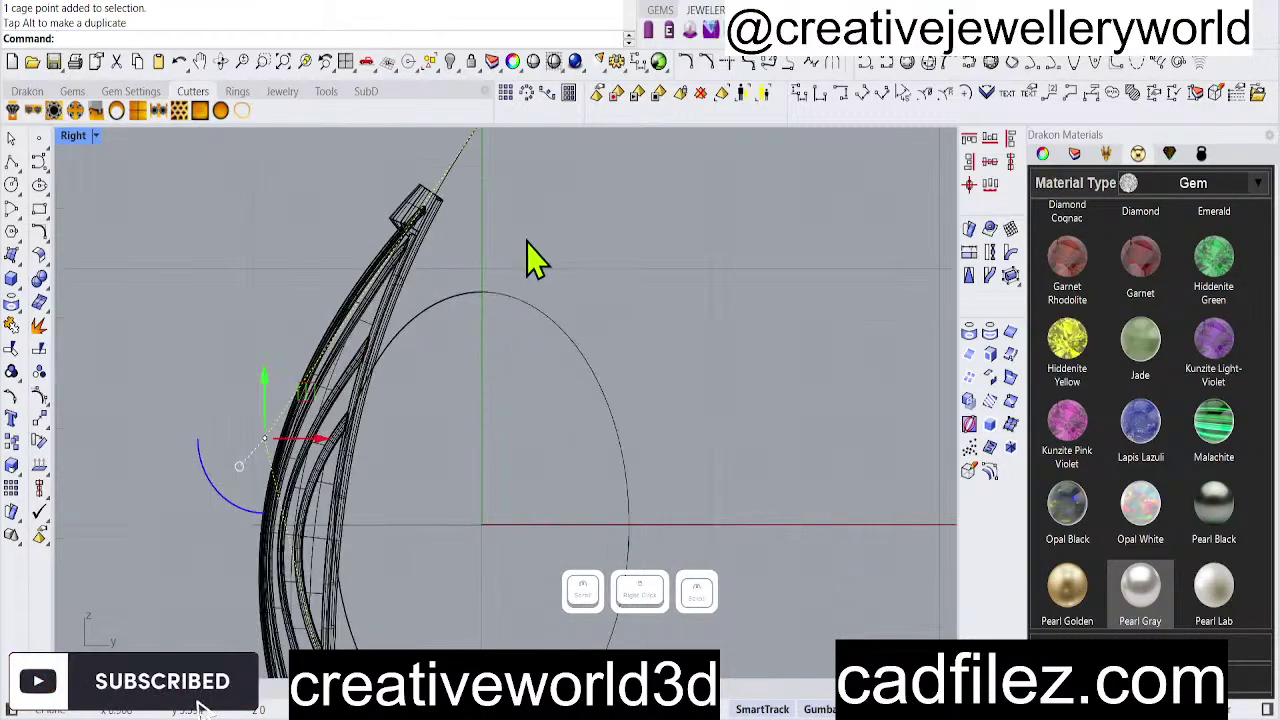
pyautogui.scroll(-3, 370, 245)
pyautogui.scroll(3, 380, 429)
pyautogui.moveTo(404, 410); pyautogui.dragTo(423, 440, button='right')
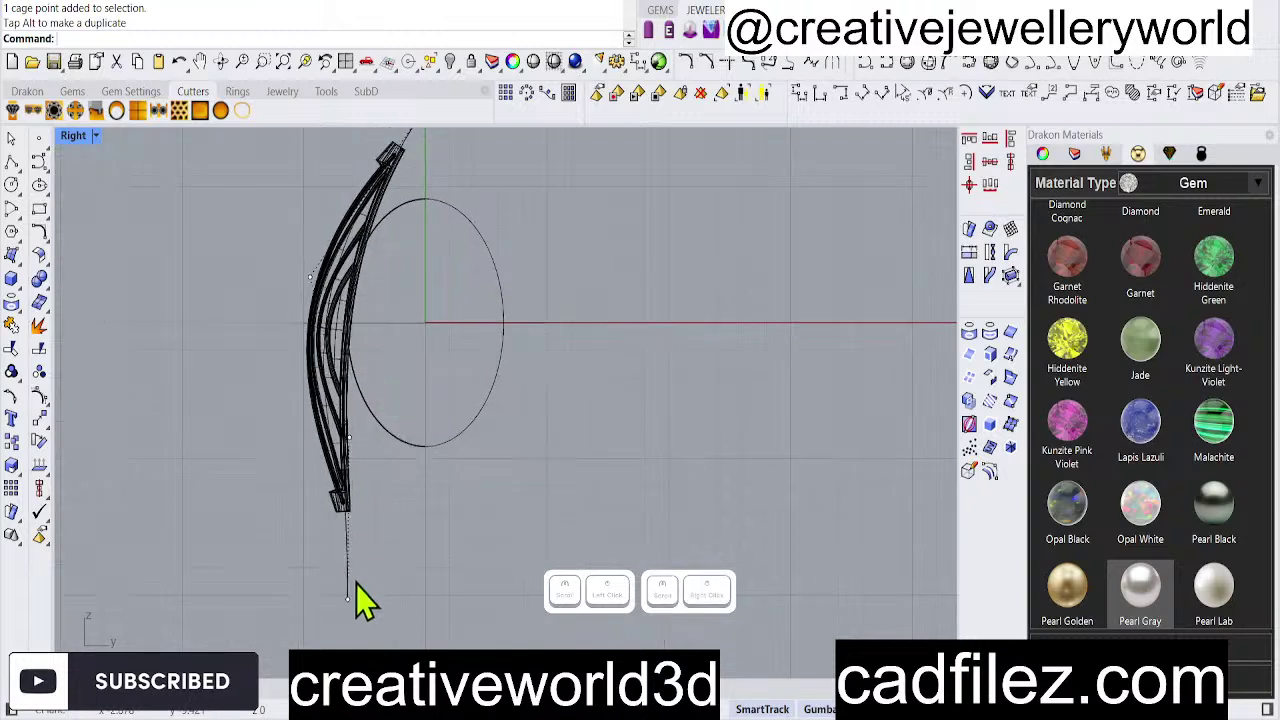
pyautogui.moveTo(370, 230); pyautogui.dragTo(371, 320, button='right')
pyautogui.moveTo(394, 434); pyautogui.dragTo(409, 463, button='right')
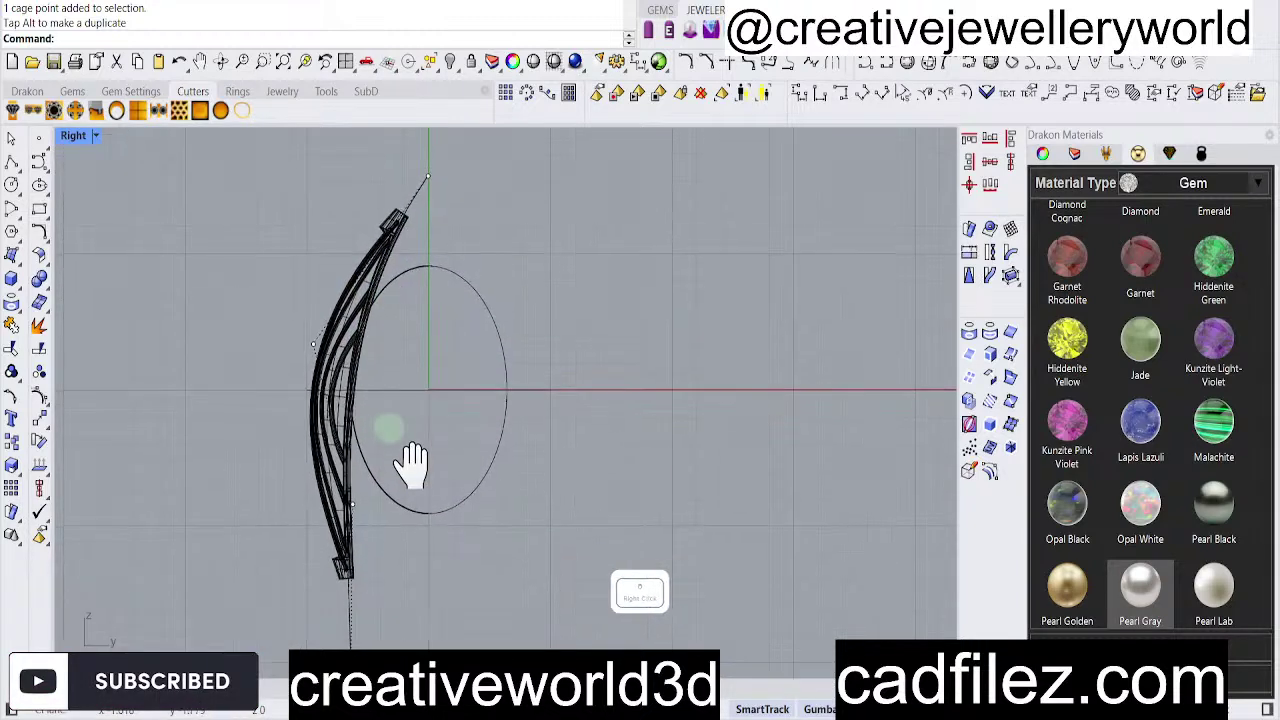
# Select the oval pearl, restore the four-viewport layout and check the ribbed part's fit around the pearl in Perspective.
pyautogui.click(441, 512)
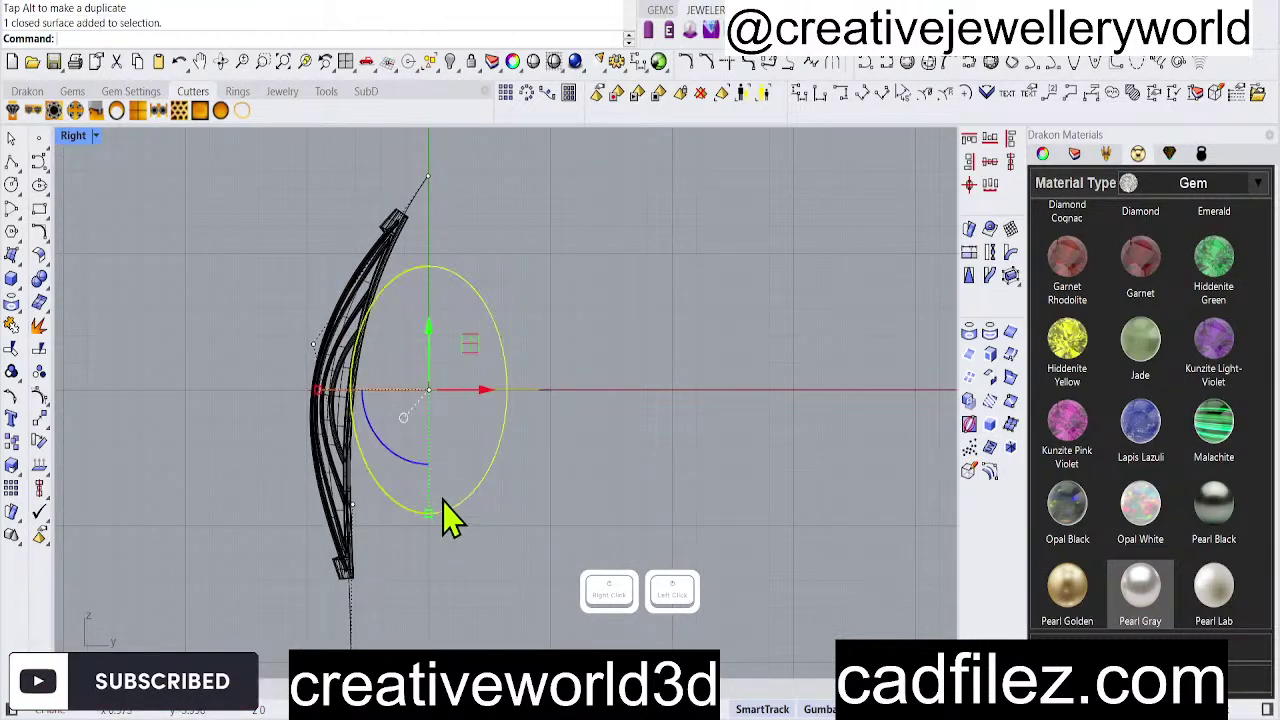
pyautogui.click(54, 112)
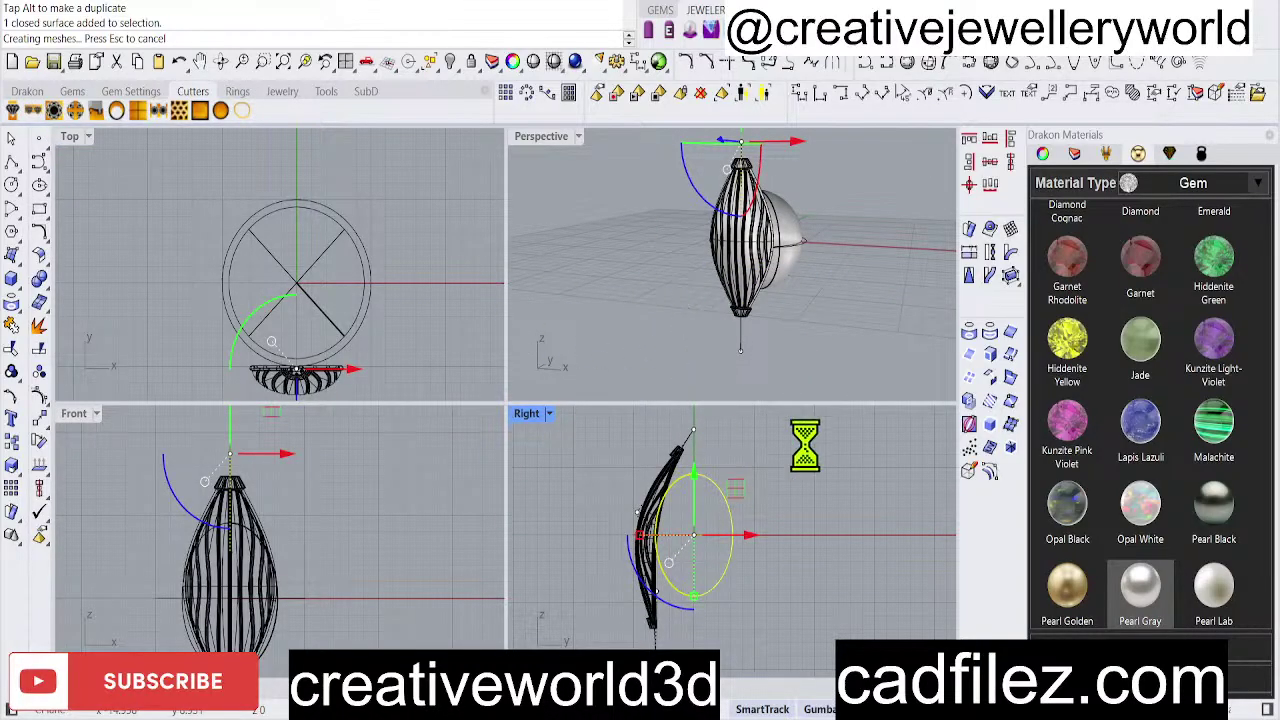
pyautogui.click(640, 590)
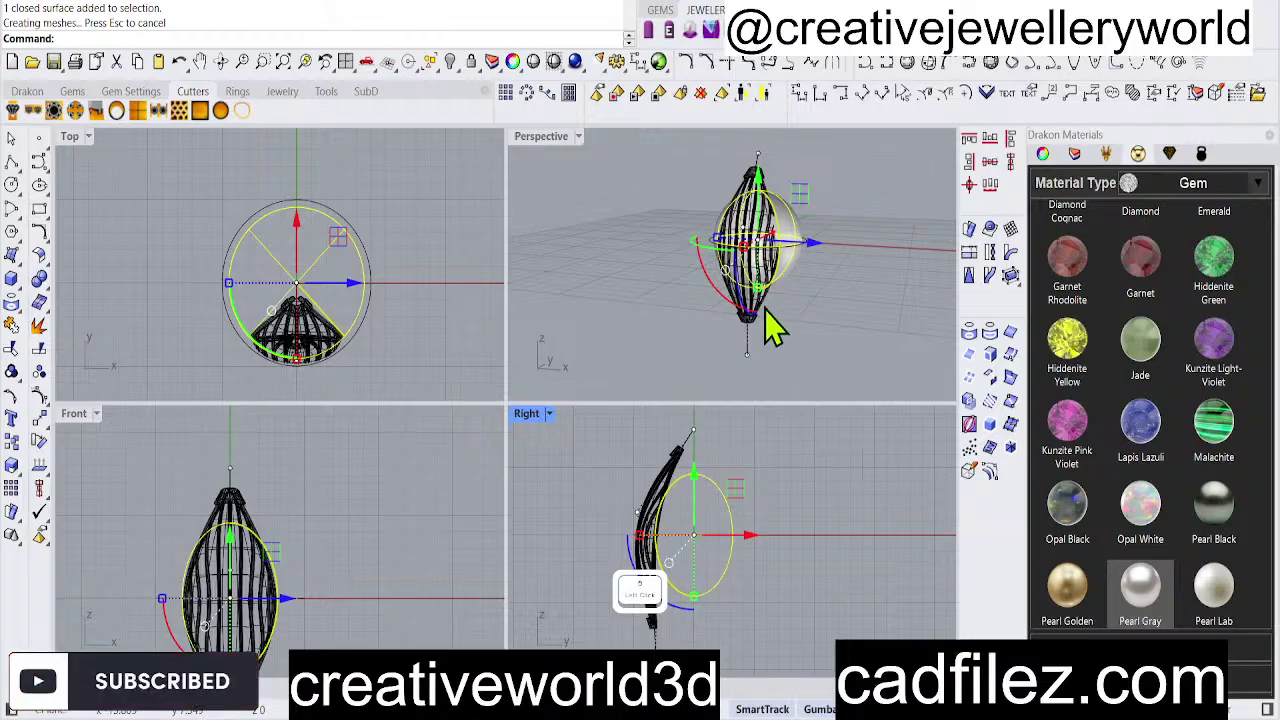
pyautogui.moveTo(818, 282); pyautogui.dragTo(725, 264, button='right')
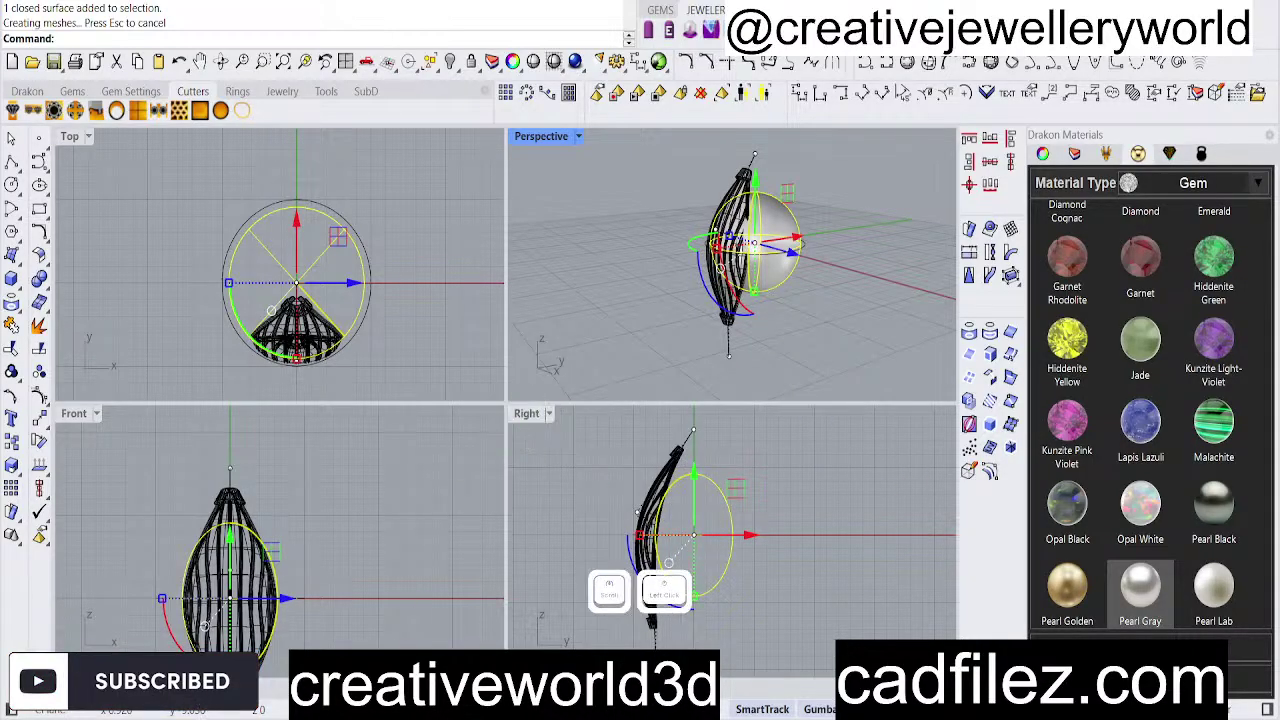
# Enlarge the oval pearl slightly in the Right view, then move it down and horizontally clear of the ribbed part.
pyautogui.doubleClick(525, 413)
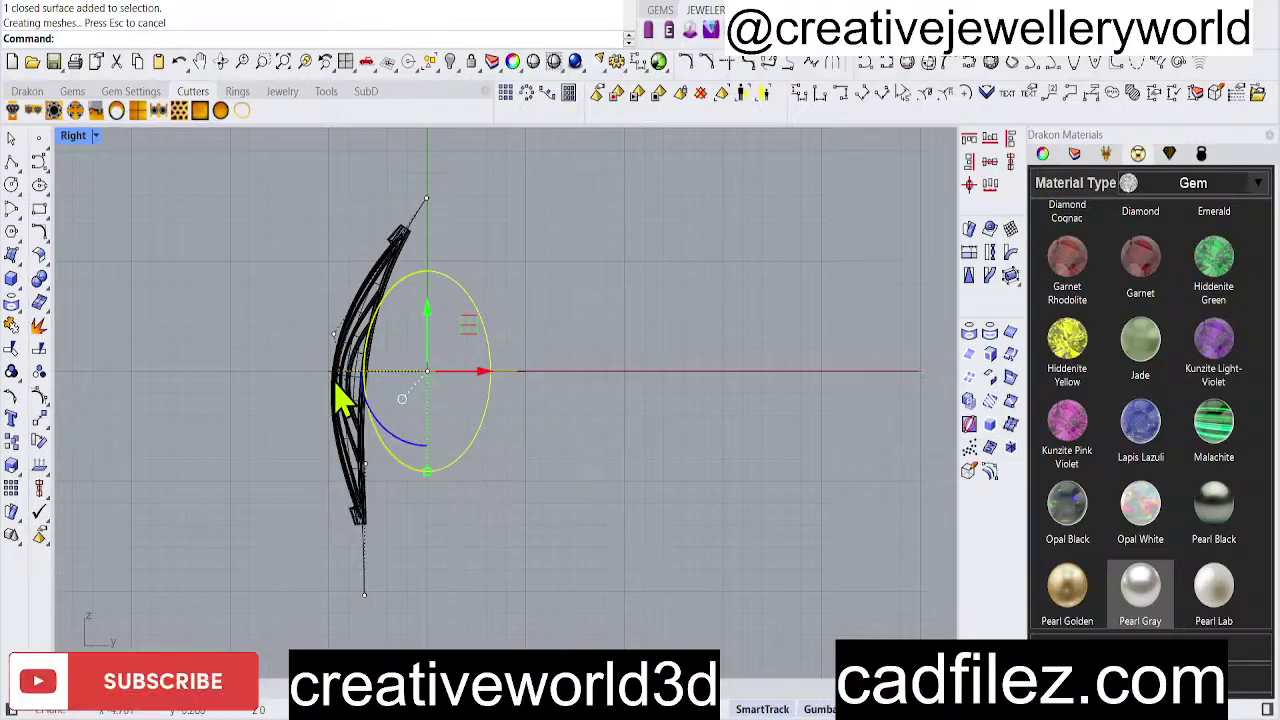
pyautogui.keyDown('shift'); pyautogui.moveTo(336, 371); pyautogui.dragTo(327, 370); pyautogui.keyUp('shift')
pyautogui.moveTo(429, 307); pyautogui.dragTo(455, 476)
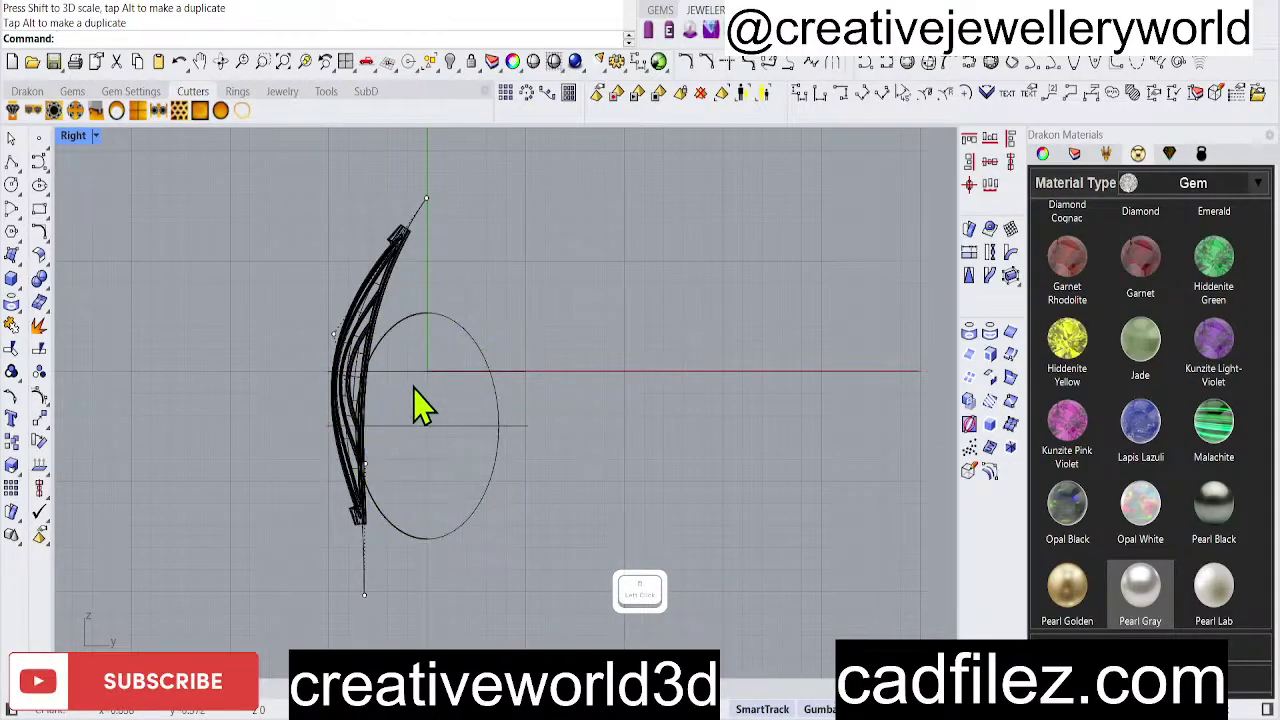
pyautogui.click(430, 410)
pyautogui.moveTo(428, 380); pyautogui.dragTo(434, 429)
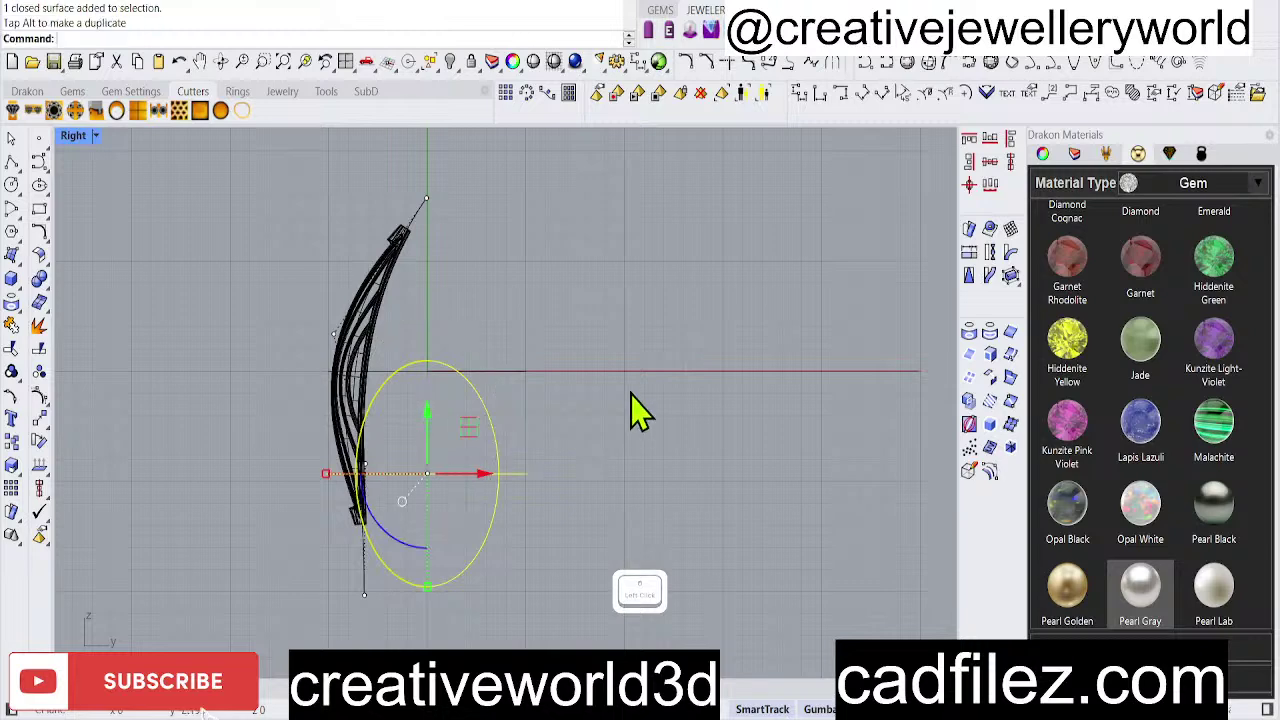
pyautogui.moveTo(487, 483); pyautogui.dragTo(501, 486)
pyautogui.click(383, 298)
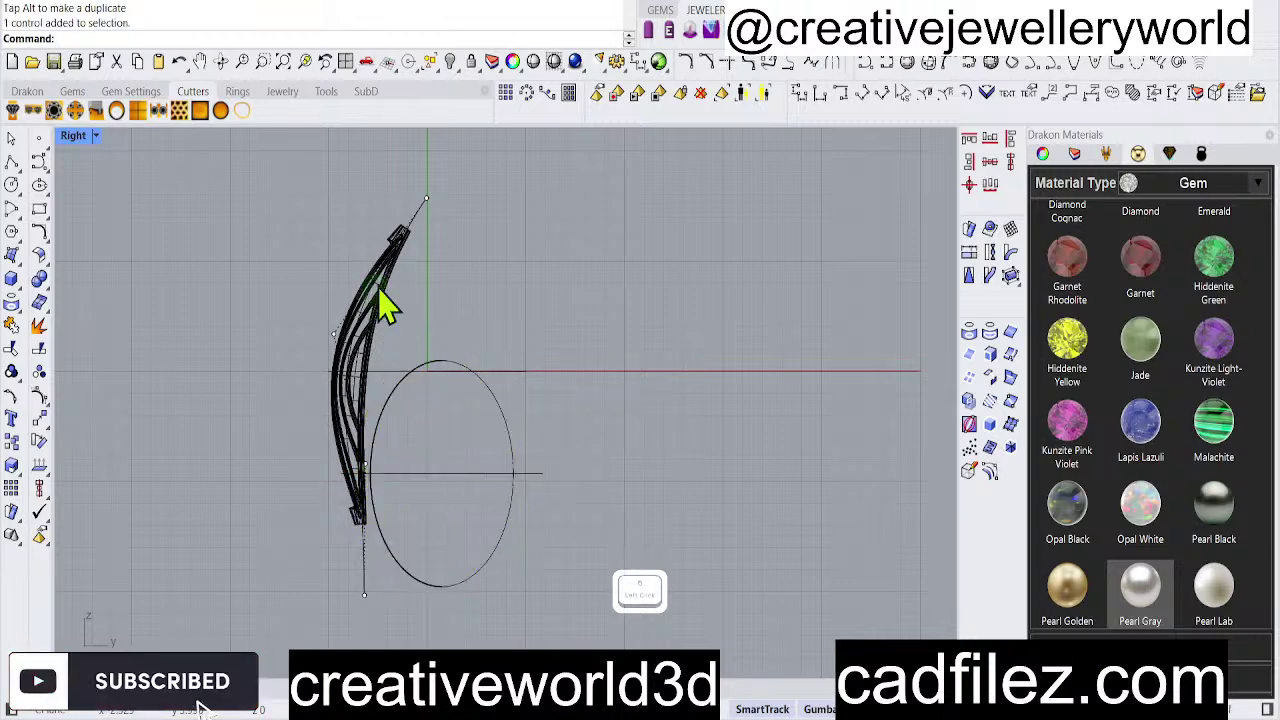
pyautogui.scroll(3, 343, 268)
pyautogui.click(400, 332)
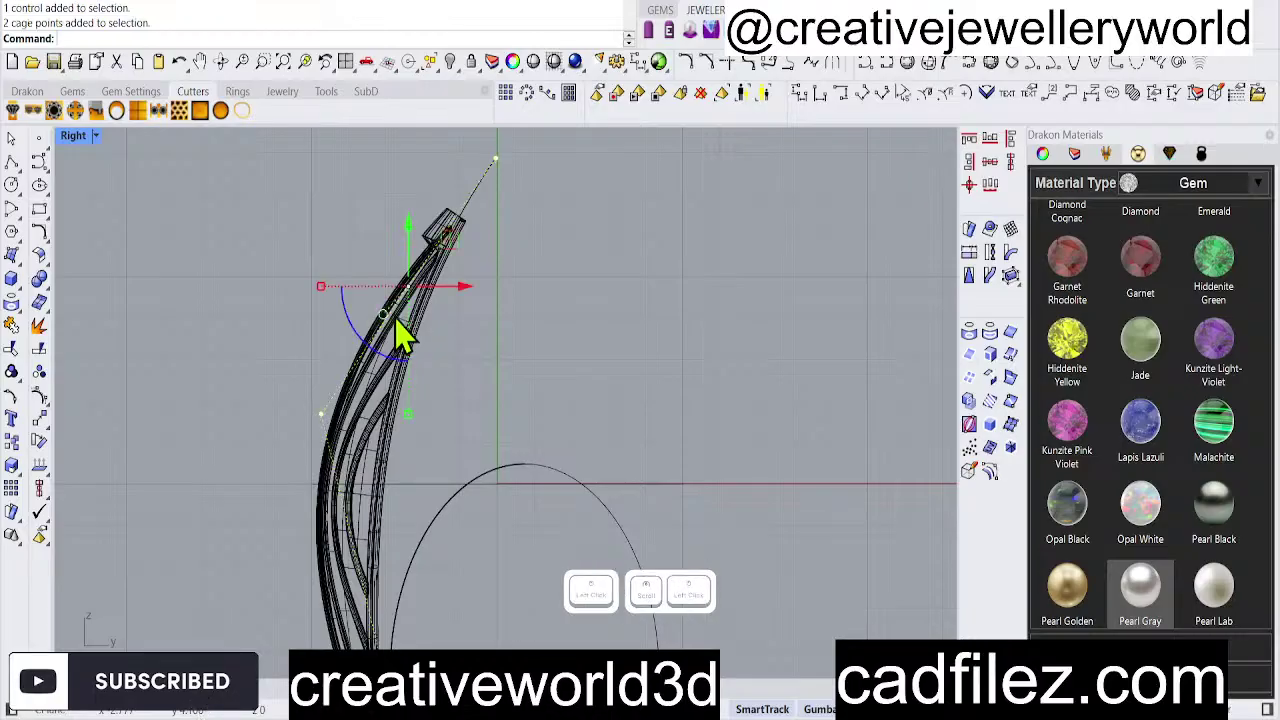
pyautogui.rightClick(526, 218)
pyautogui.click(480, 186)
pyautogui.rightClick(516, 219)
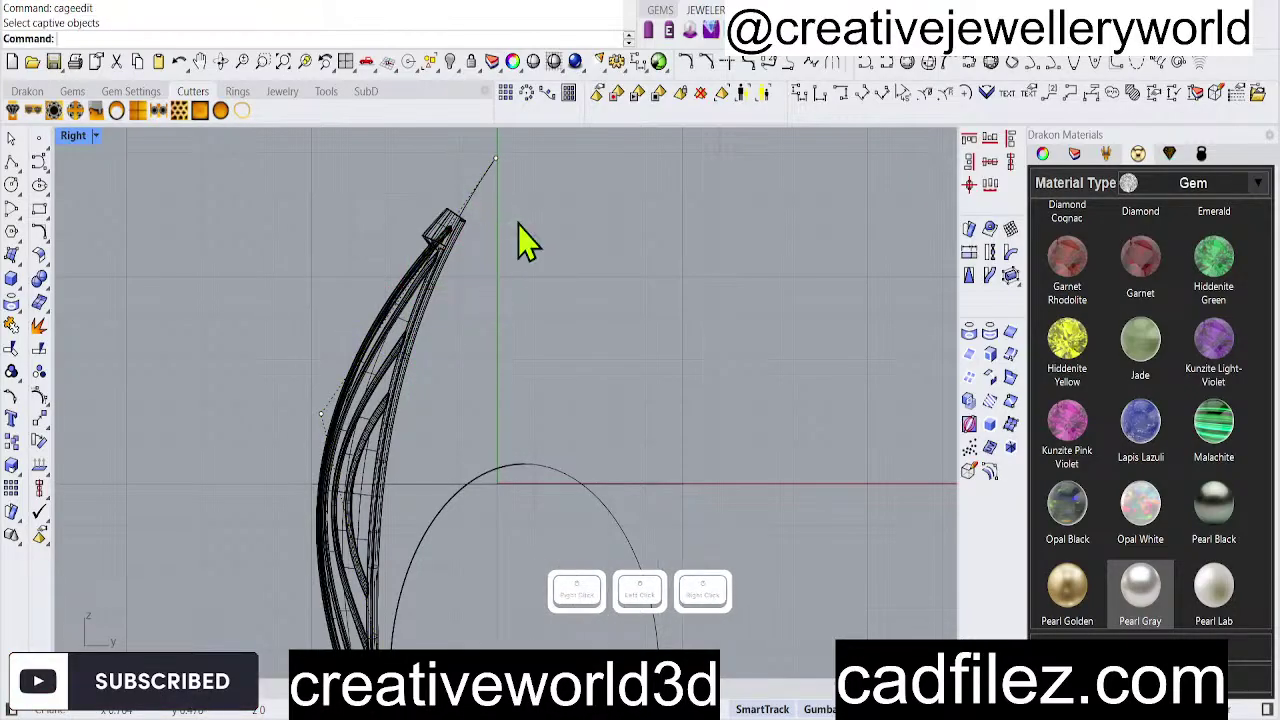
pyautogui.click(485, 191)
pyautogui.click(477, 200)
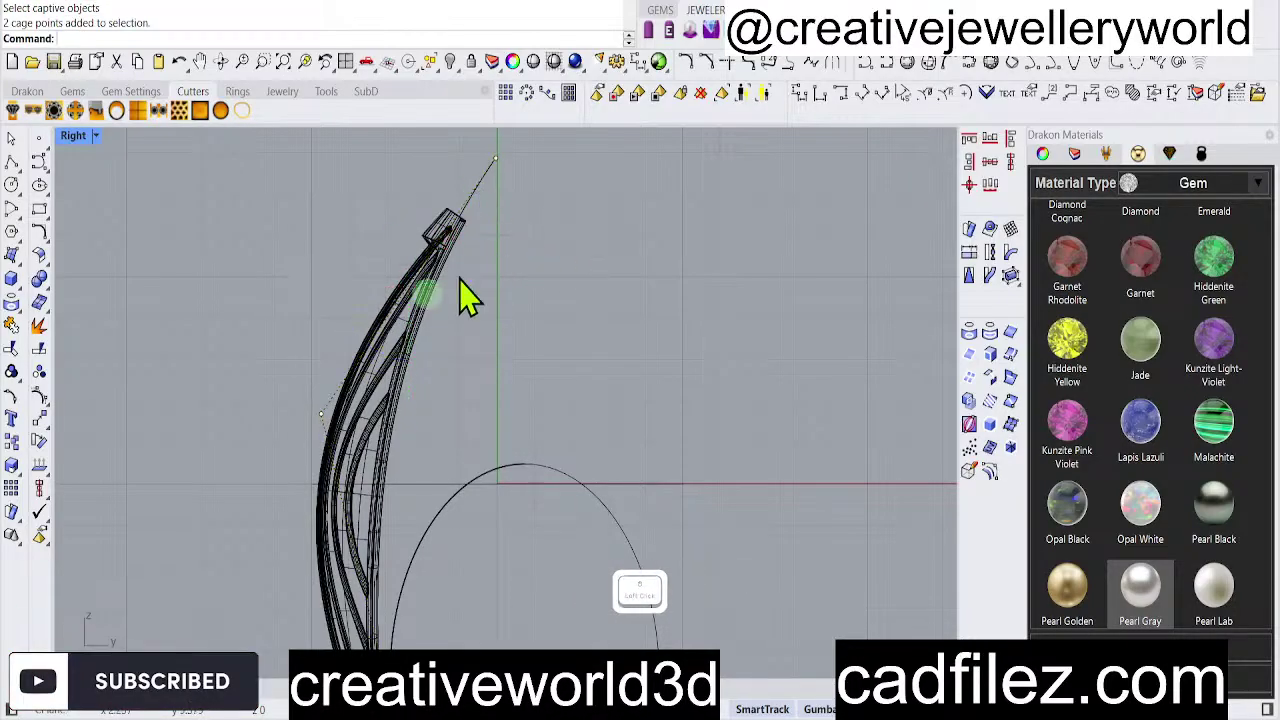
# Turn off the cage points and delete the cage control curve running along the ribbed part.
pyautogui.rightClick(40, 408)
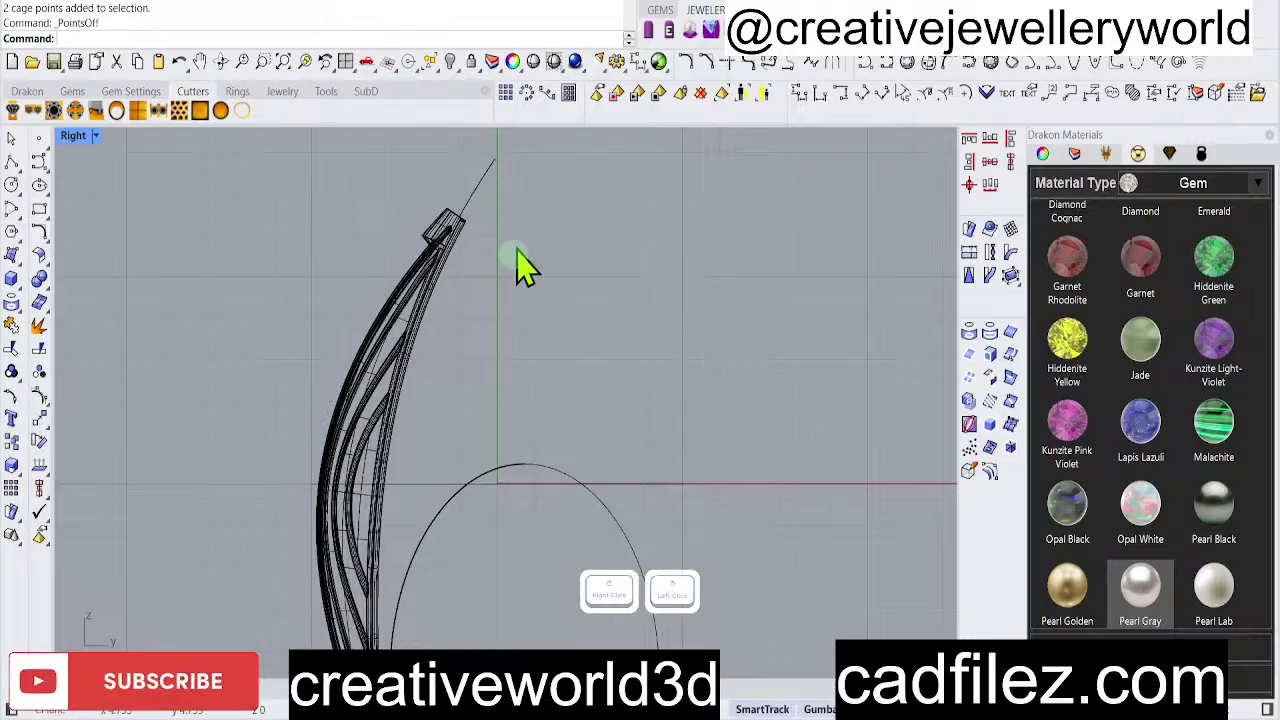
pyautogui.click(490, 178)
pyautogui.scroll(-3, 529, 386)
pyautogui.press('Delete')
pyautogui.scroll(3, 500, 375)
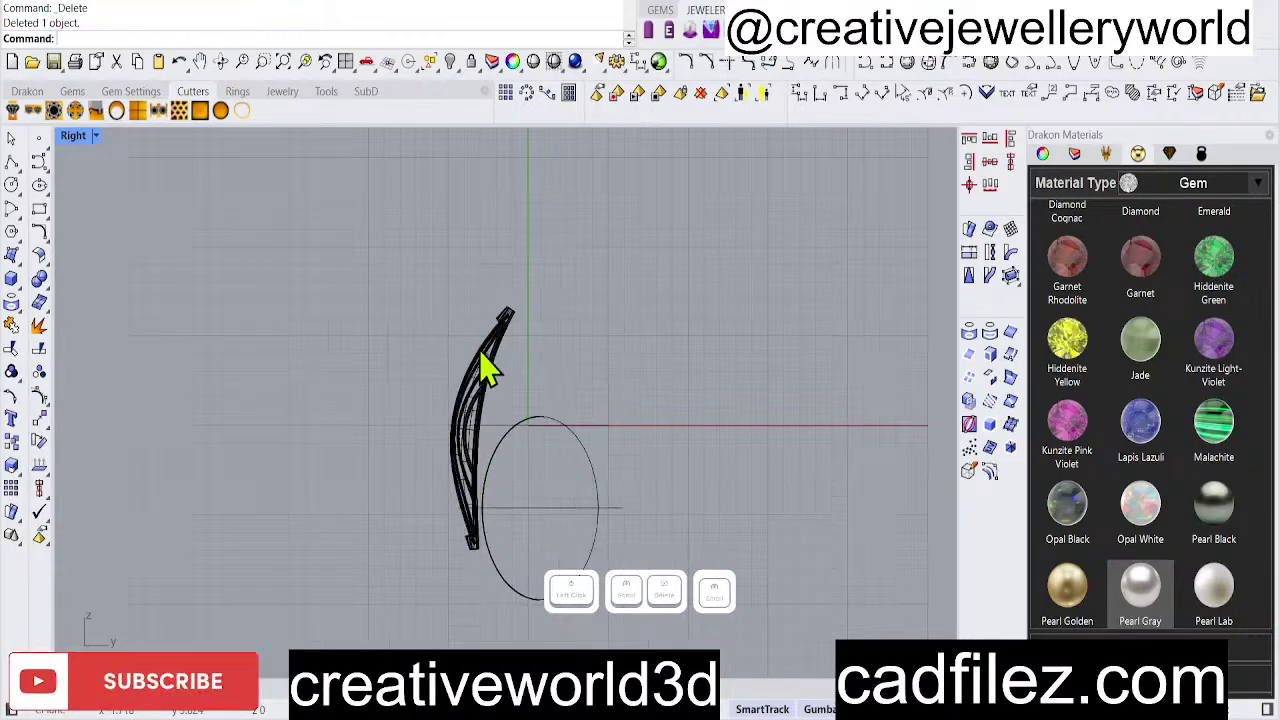
pyautogui.click(450, 350)
pyautogui.click(399, 377)
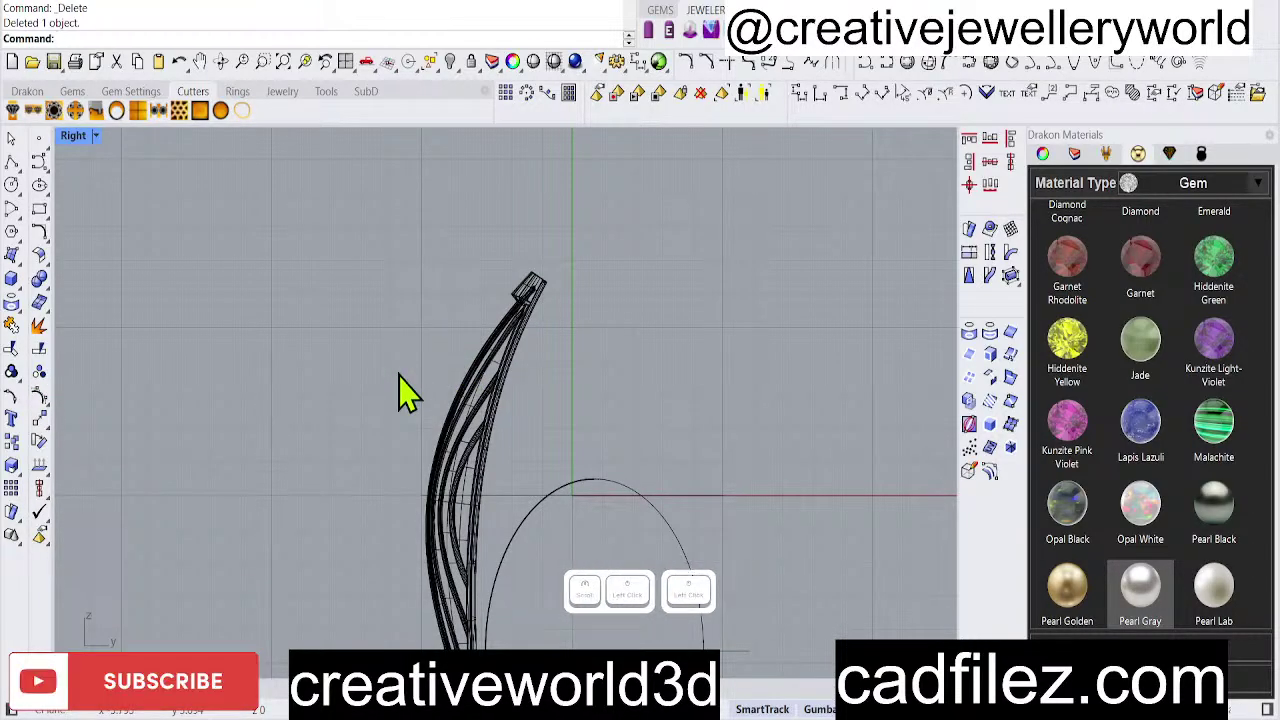
pyautogui.click(495, 372)
pyautogui.click(185, 198)
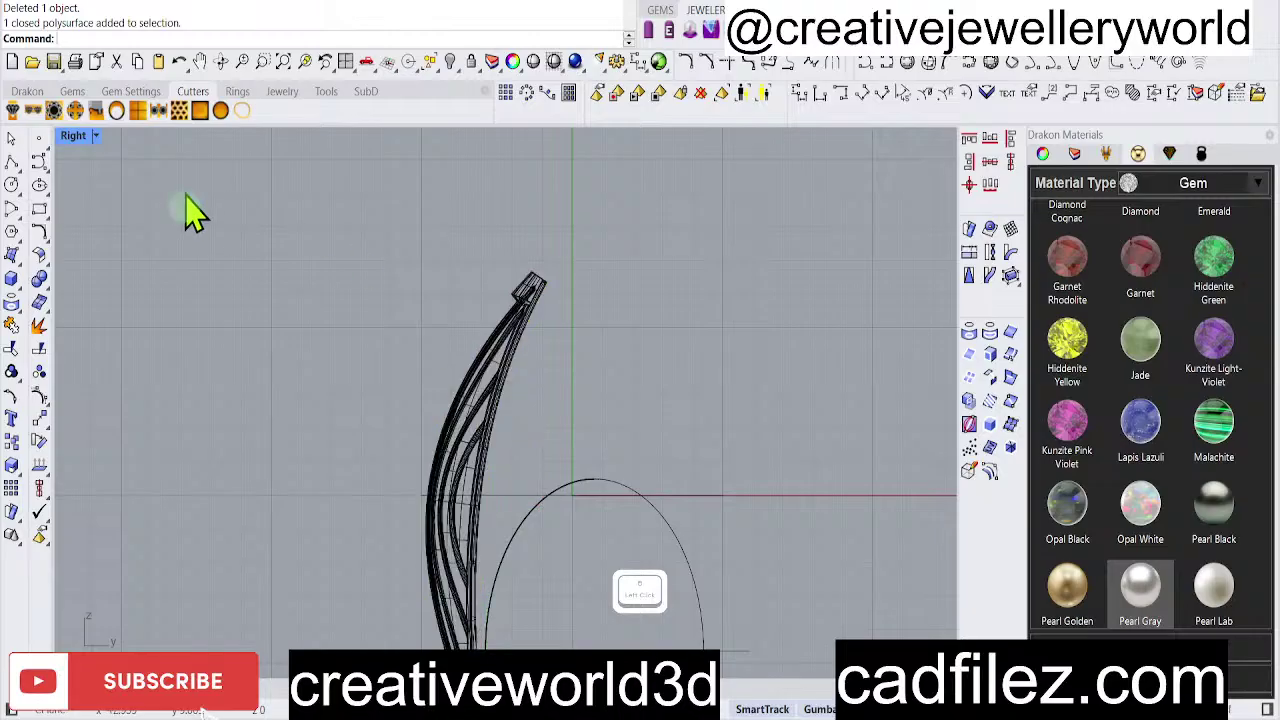
# Rotate the ribbed part in the Right view so its upper end tilts over the pearl toward the vertical axis, and deselect it.
pyautogui.doubleClick(73, 136)
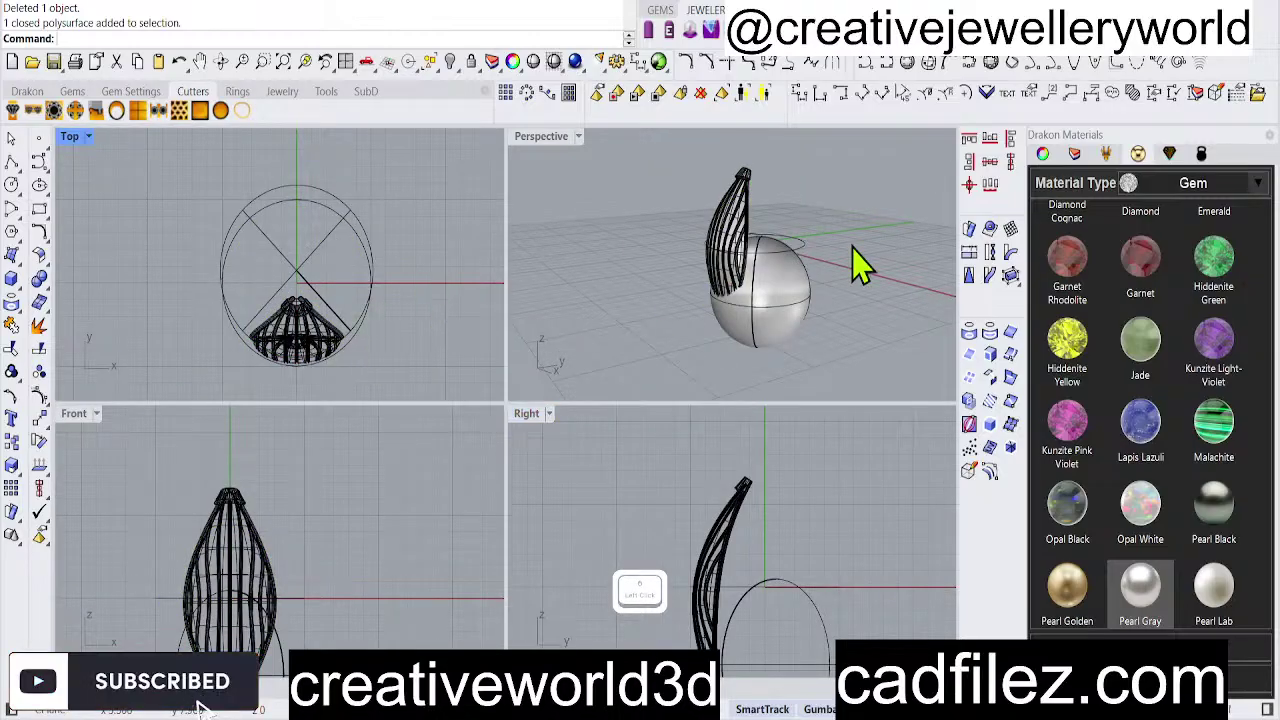
pyautogui.click(870, 225)
pyautogui.moveTo(870, 225); pyautogui.dragTo(737, 206, button='right')
pyautogui.click(737, 223)
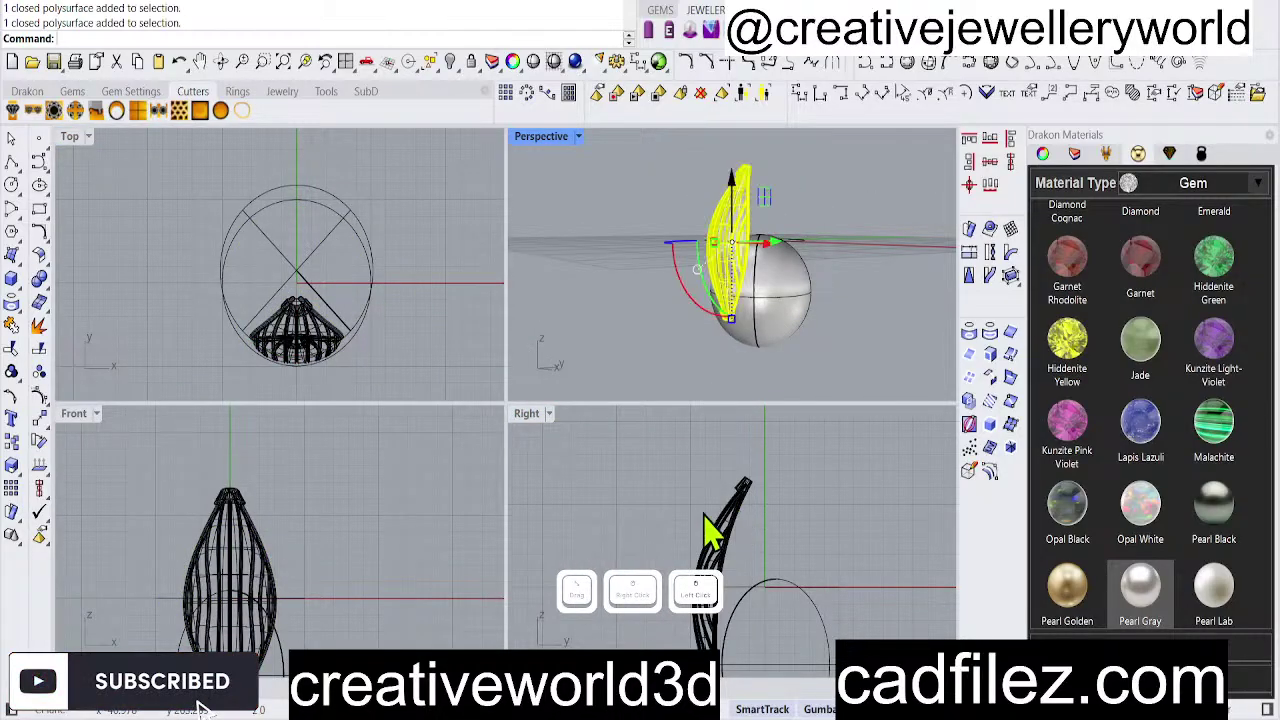
pyautogui.moveTo(770, 550); pyautogui.dragTo(766, 514, button='right')
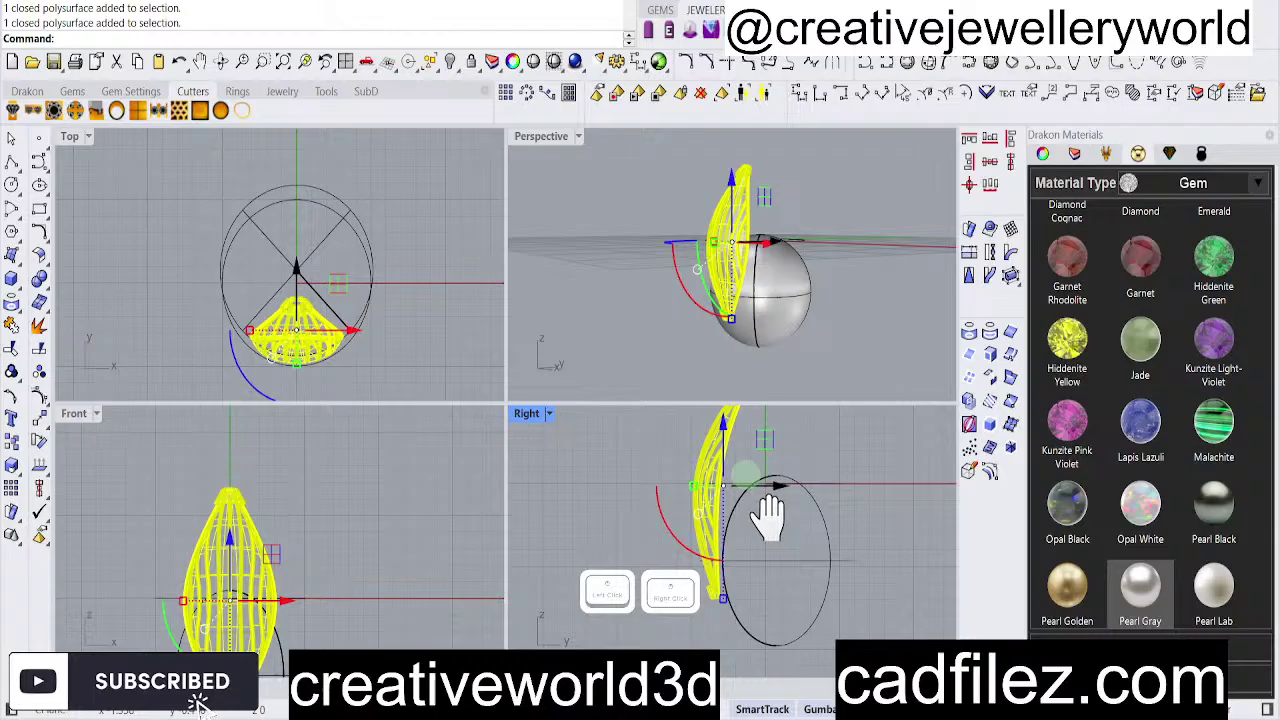
pyautogui.doubleClick(530, 414)
pyautogui.moveTo(545, 452); pyautogui.dragTo(571, 534, button='right')
pyautogui.moveTo(474, 431); pyautogui.dragTo(461, 412)
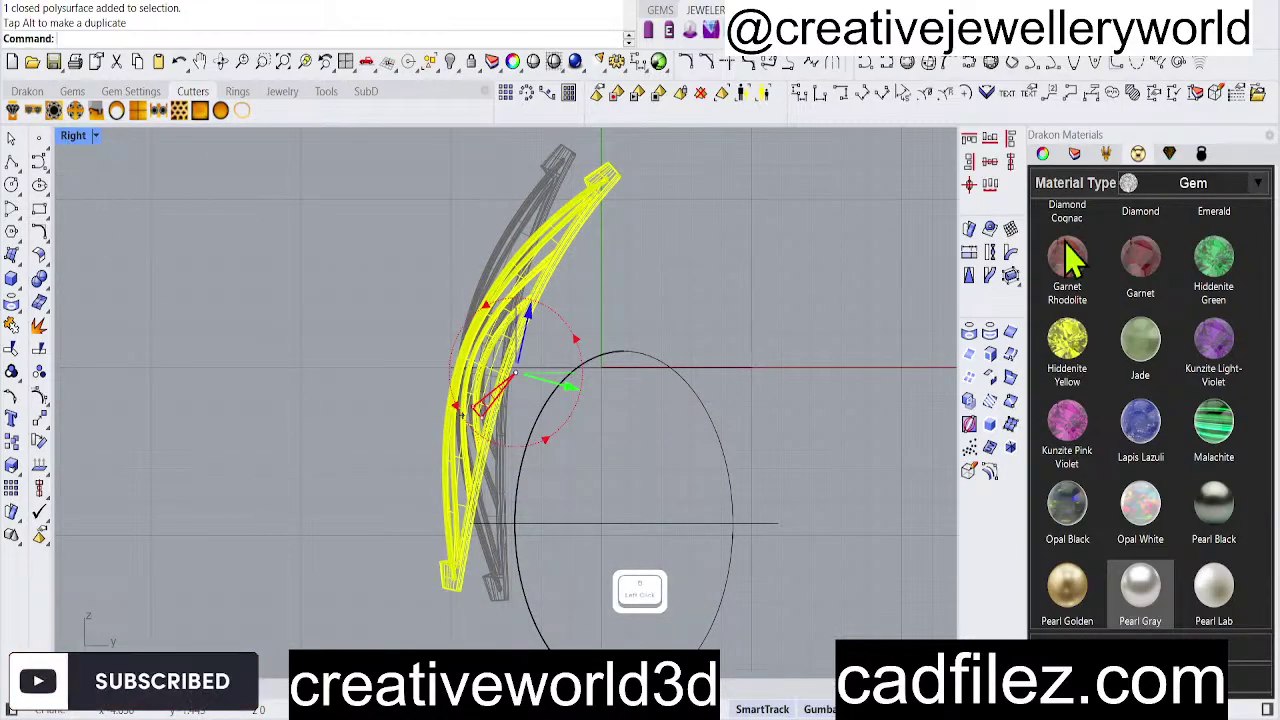
pyautogui.click(843, 219)
# Examine the tilted ribbed part's fit on the pearl from the front and above in Perspective and Top views.
pyautogui.click(530, 144)
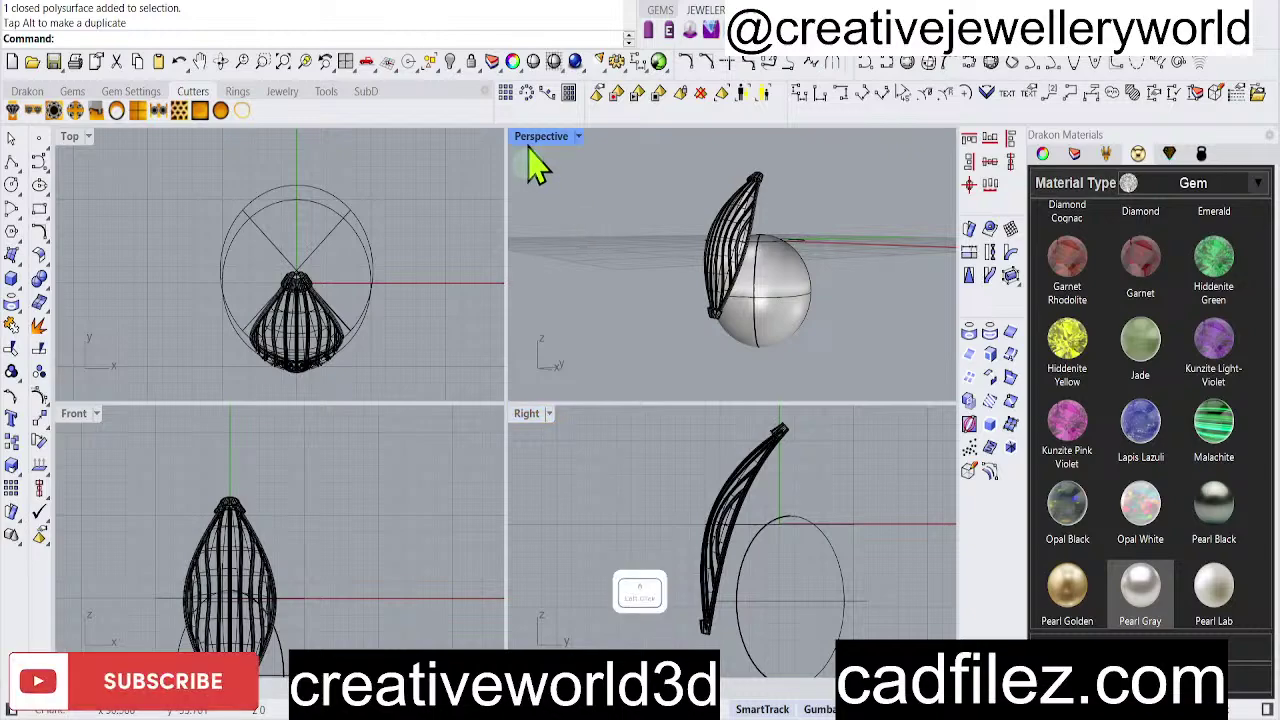
pyautogui.doubleClick(530, 140)
pyautogui.moveTo(677, 400); pyautogui.dragTo(648, 447, button='right')
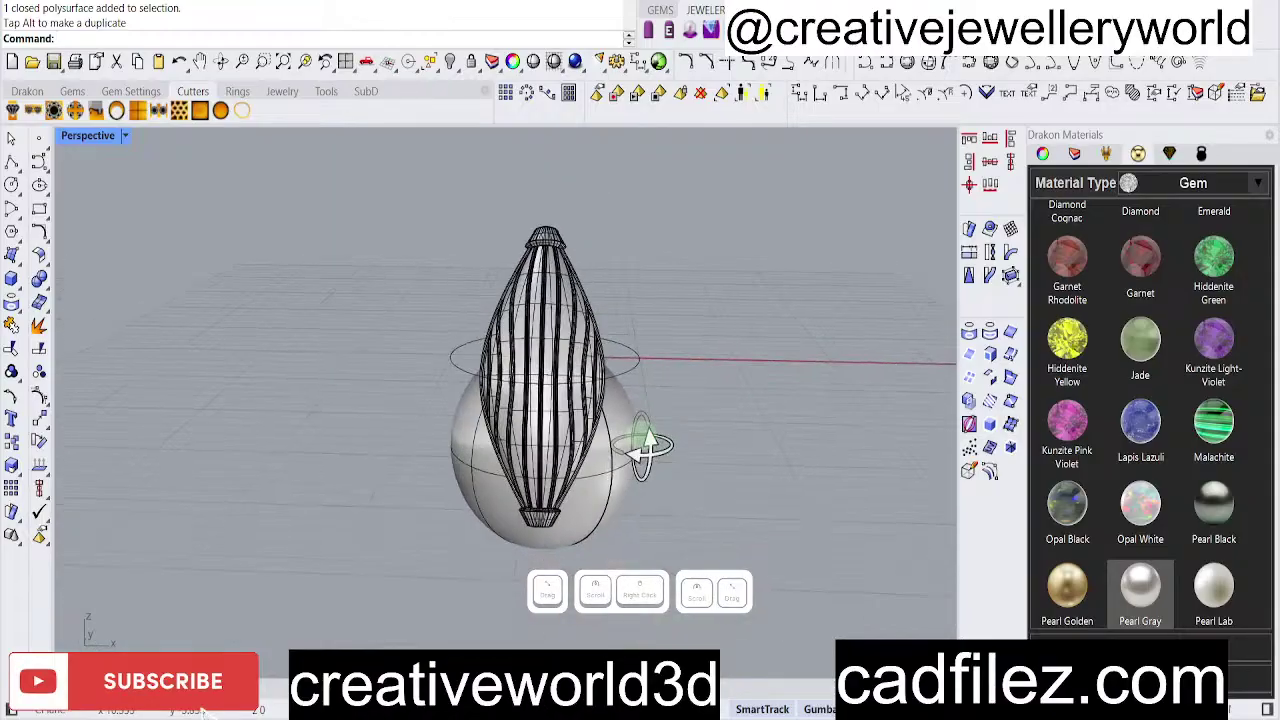
pyautogui.click(560, 320)
pyautogui.moveTo(740, 320); pyautogui.dragTo(714, 543, button='right')
pyautogui.moveTo(462, 428); pyautogui.dragTo(480, 568, button='right')
pyautogui.scroll(-4, 482, 568)
pyautogui.moveTo(630, 485); pyautogui.dragTo(485, 480, button='right')
pyautogui.scroll(1, 455, 322)
pyautogui.scroll(2, 458, 340)
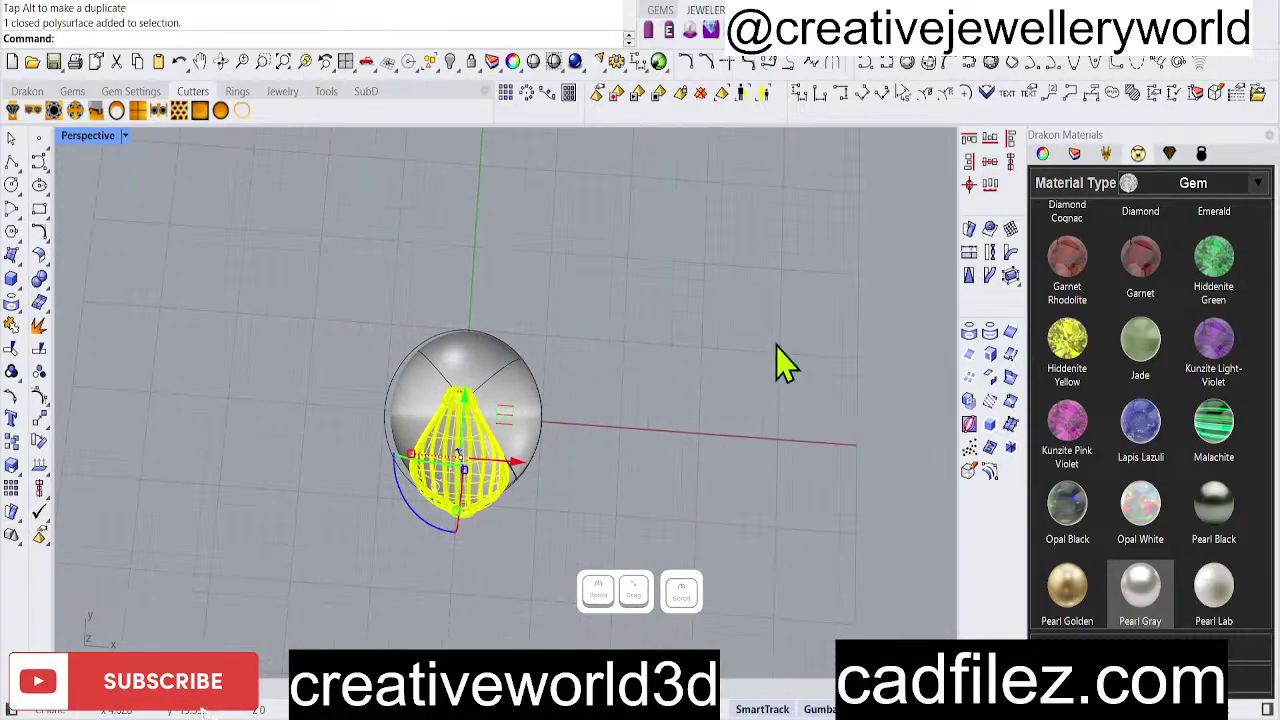
pyautogui.doubleClick(84, 140)
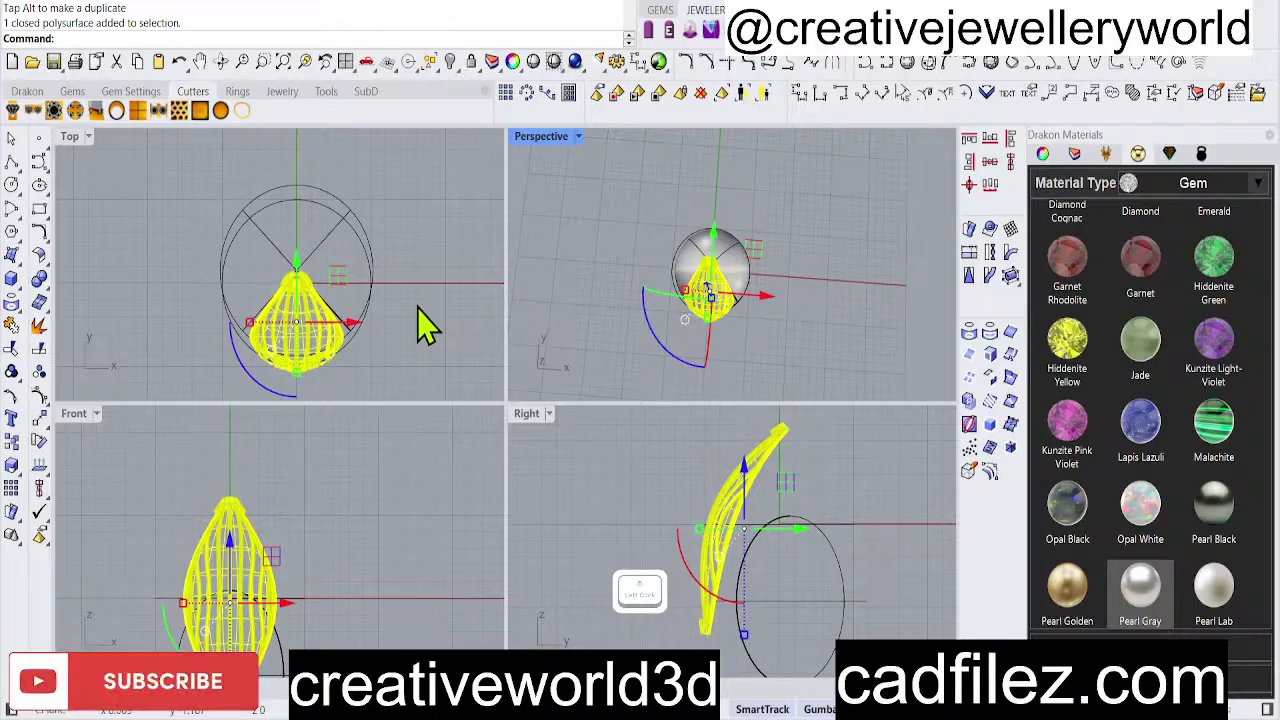
pyautogui.scroll(2, 340, 322)
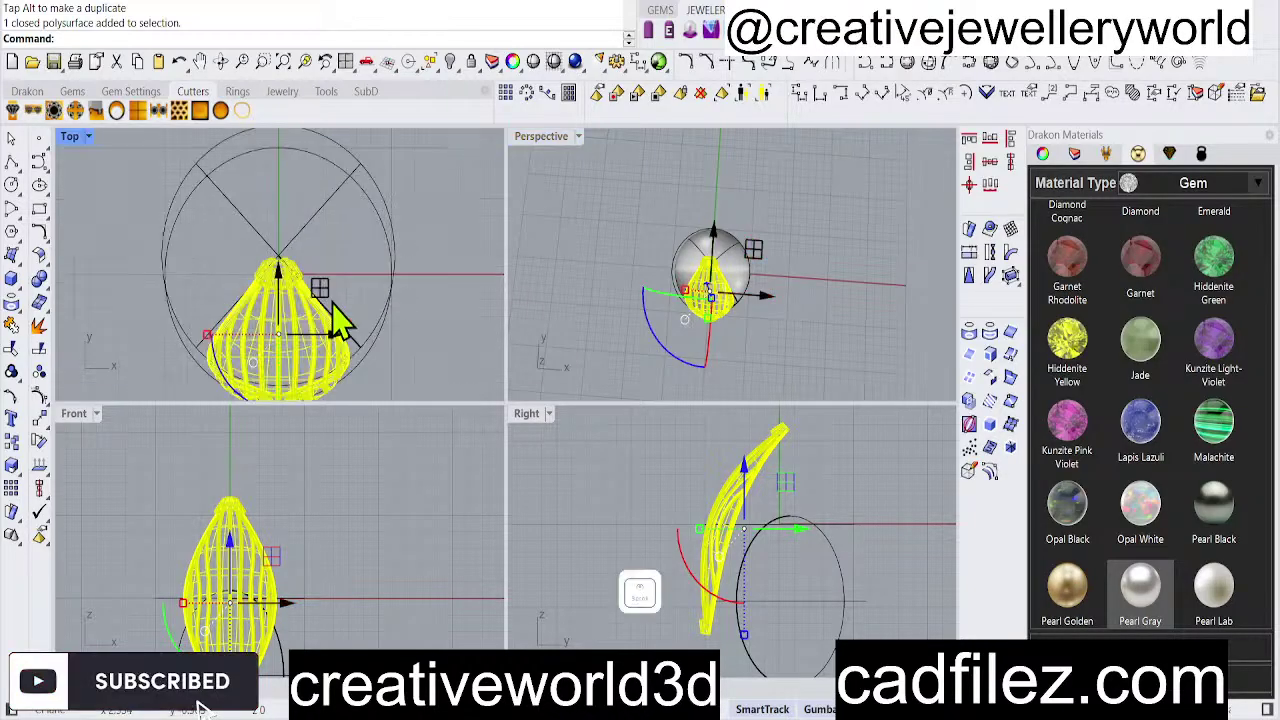
pyautogui.click(432, 362)
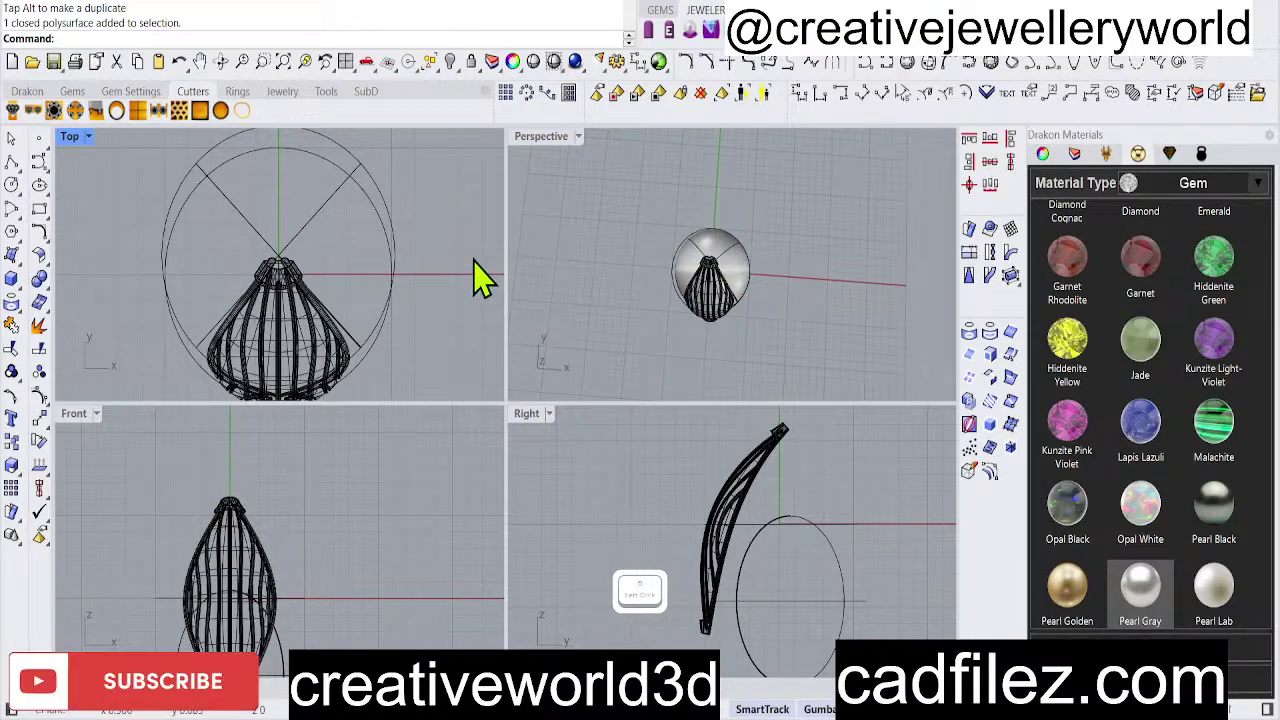
# Try a polar array of the ribbed part about the origin with 4 items over 360 degrees, and undo it.
pyautogui.click(322, 360)
pyautogui.scroll(-2, 371, 290)
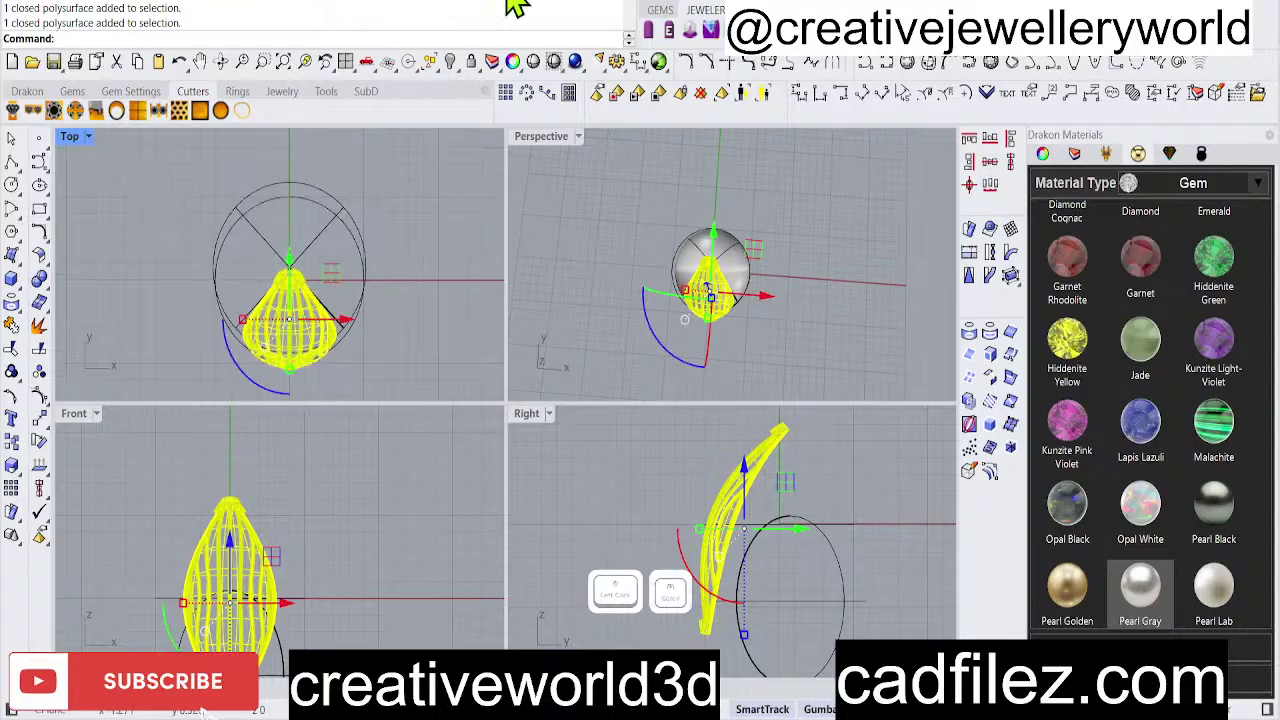
pyautogui.click(527, 93)
pyautogui.rightClick(391, 279)
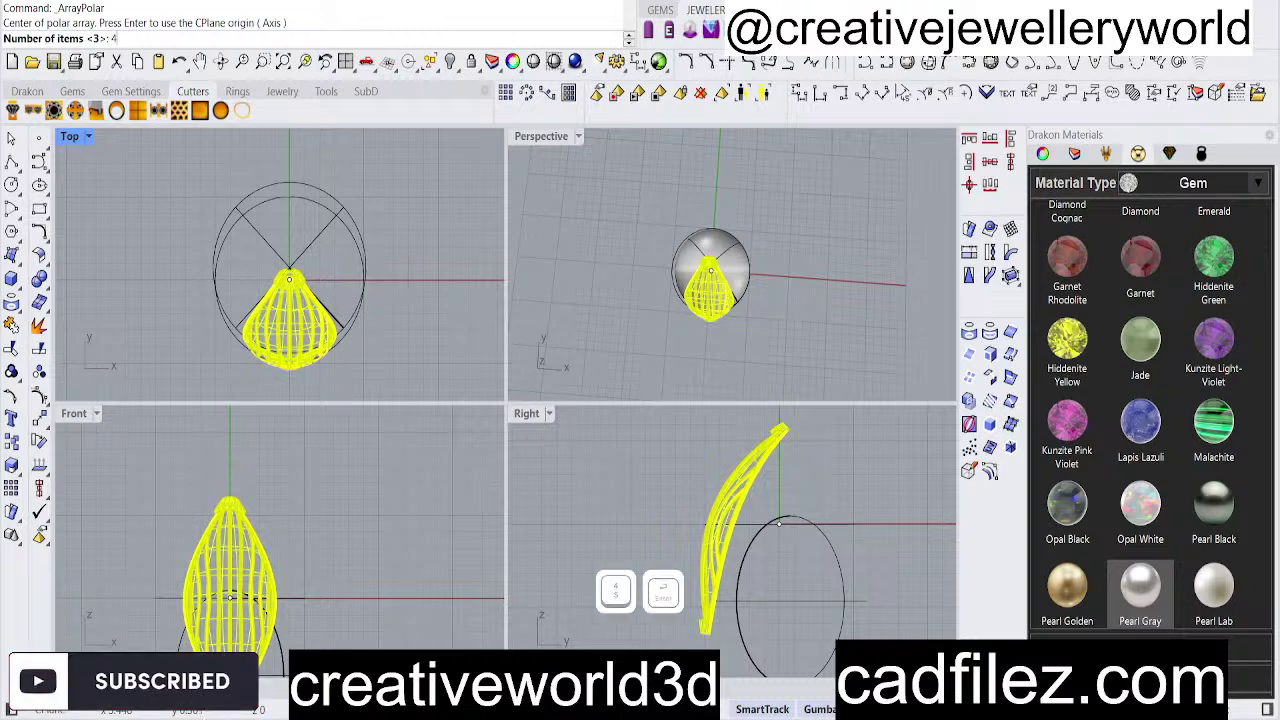
pyautogui.press('Return')
pyautogui.press('Return')
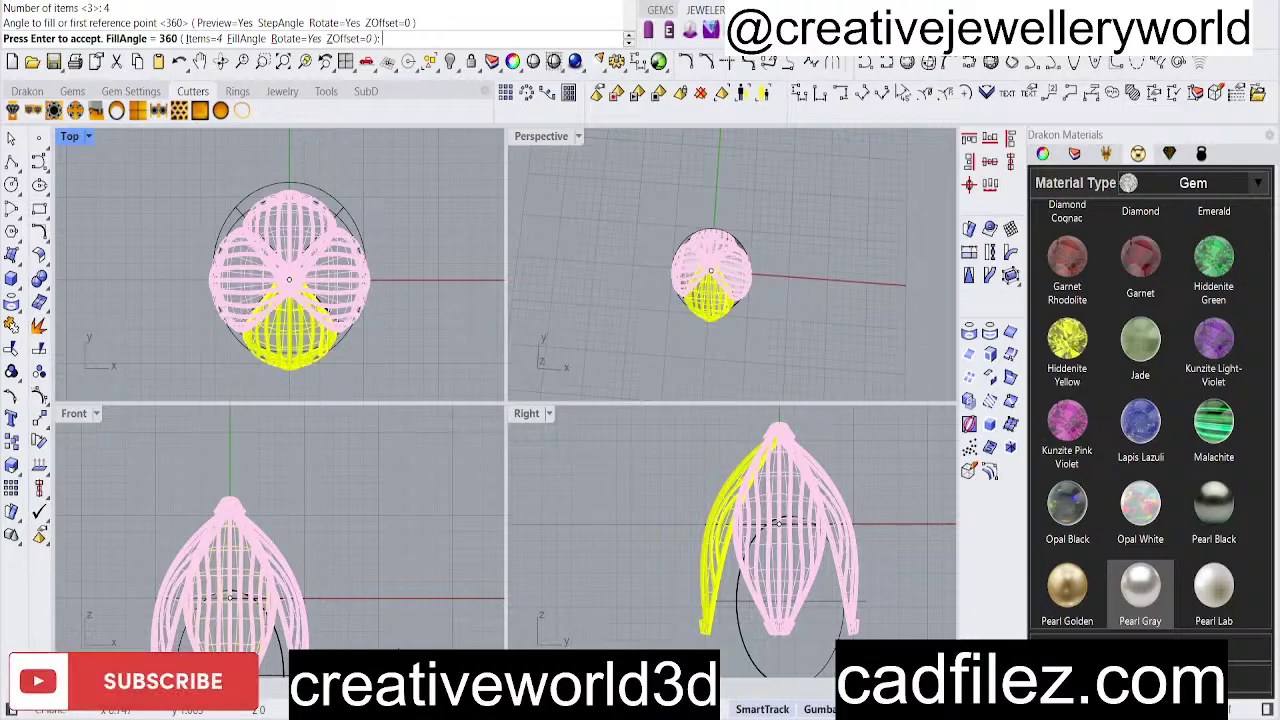
pyautogui.rightClick(419, 311)
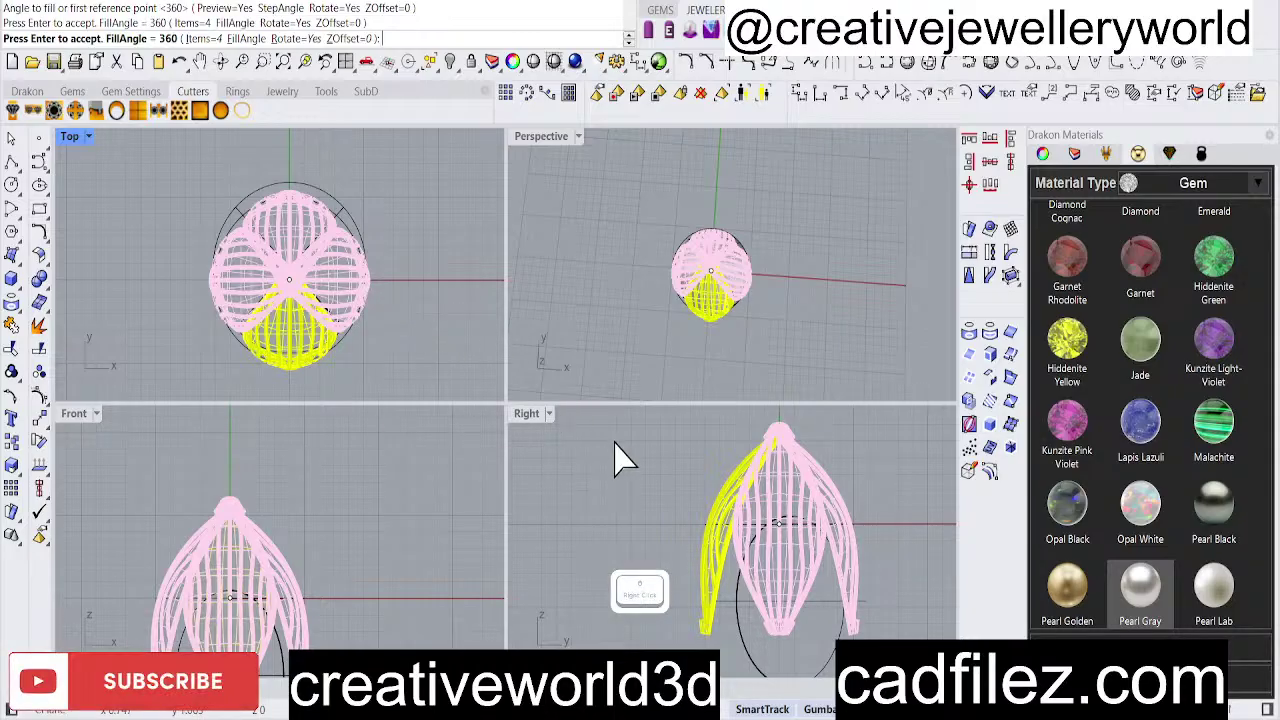
pyautogui.rightClick(437, 362)
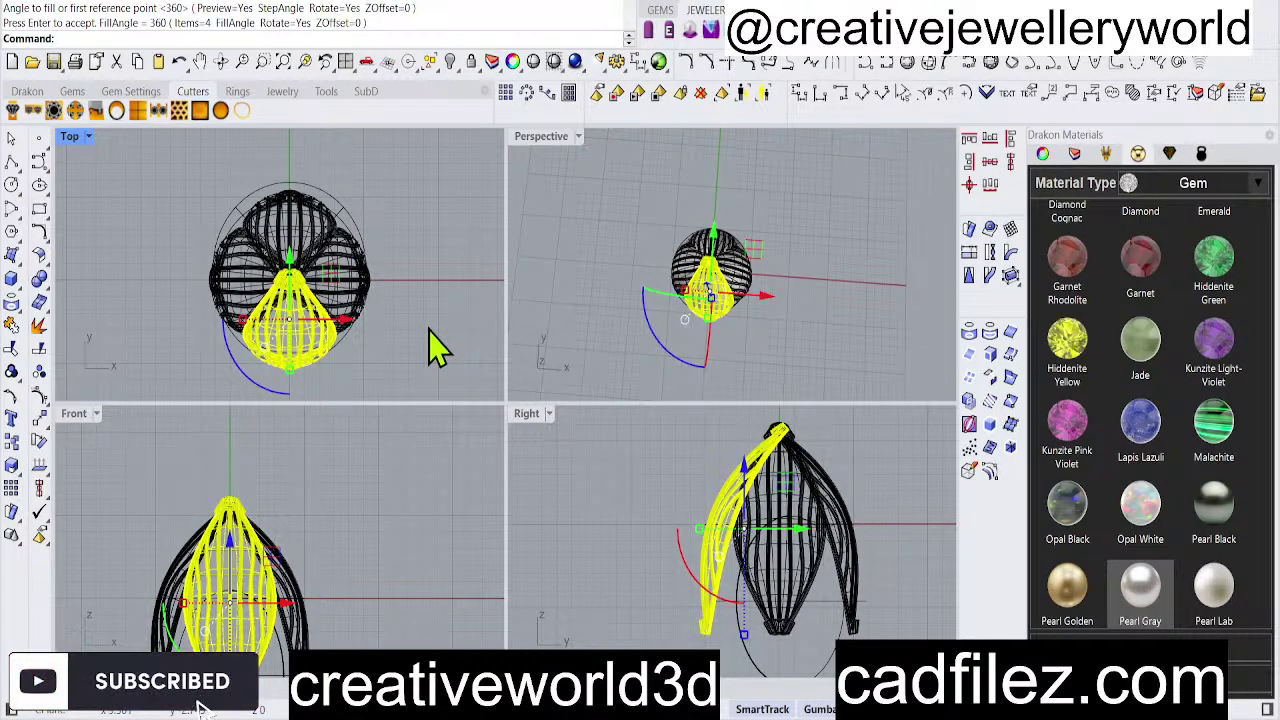
pyautogui.hotkey('ctrl', 'z')
# Polar-array the selected ribbed part about the origin in the Top view with 4 items filling 360 degrees, and clear the selection.
pyautogui.rightClick(430, 345)
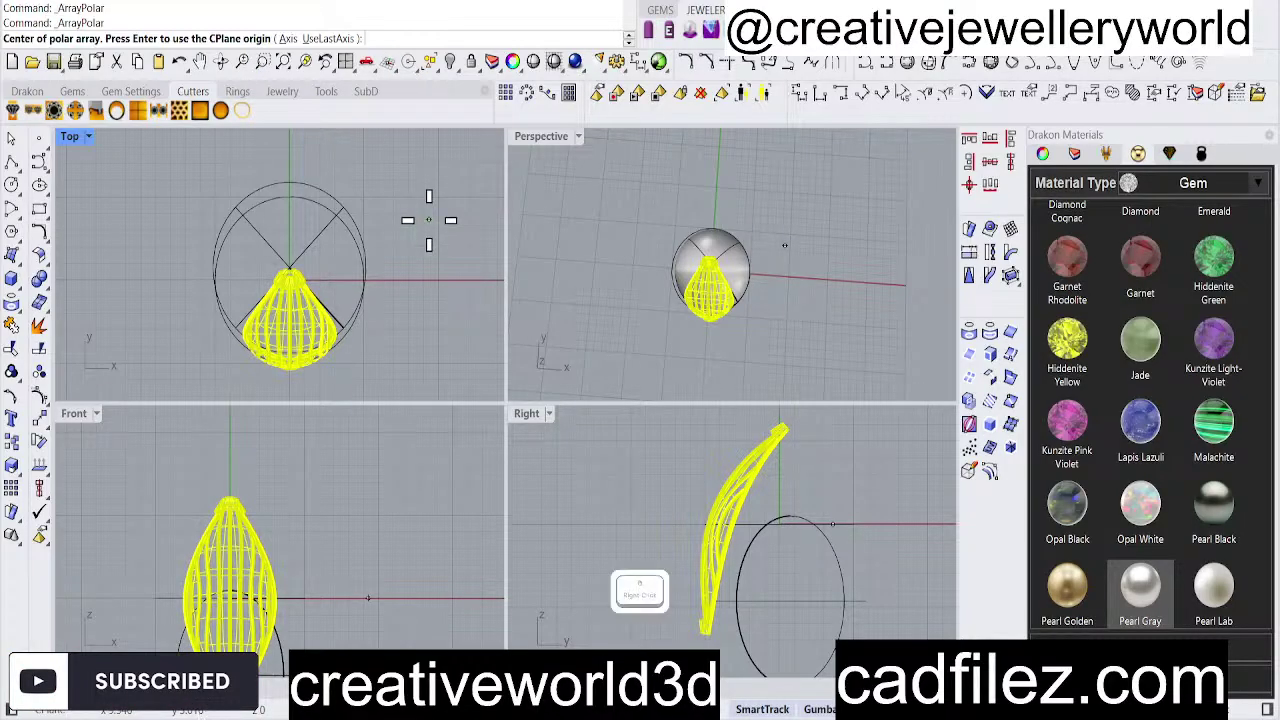
pyautogui.press('Return')
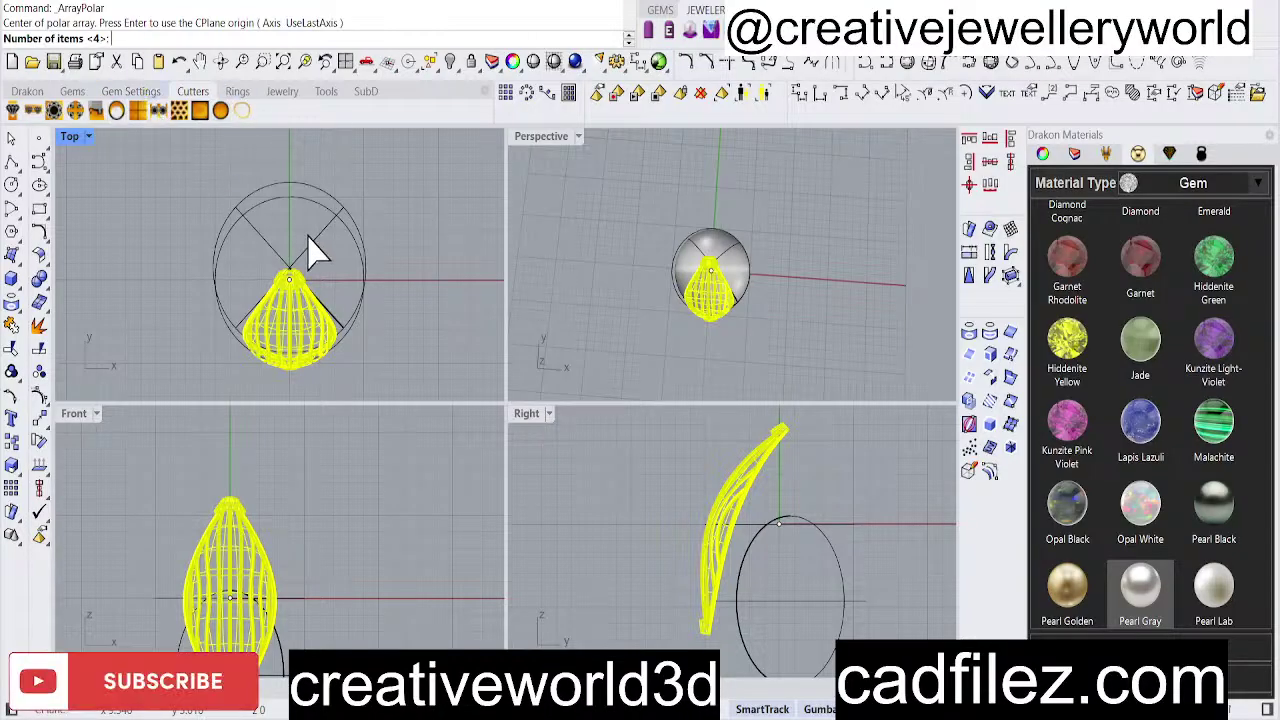
pyautogui.rightClick(410, 265)
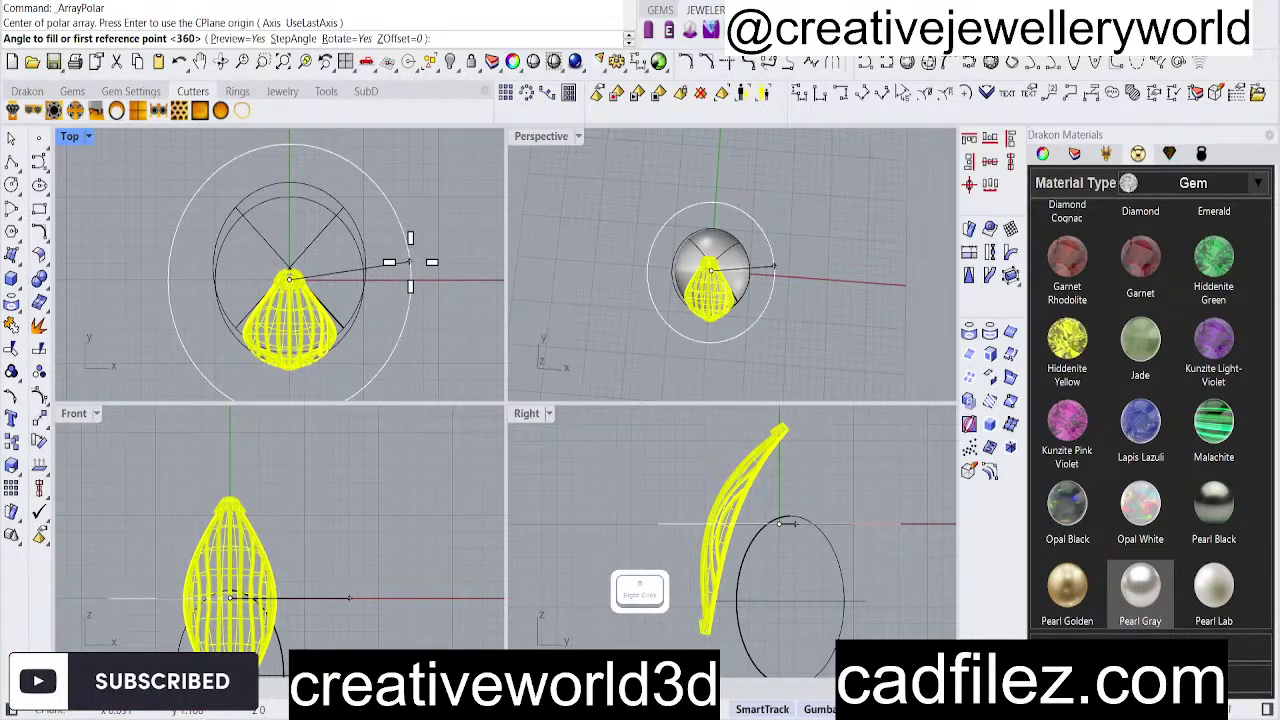
pyautogui.press('Return')
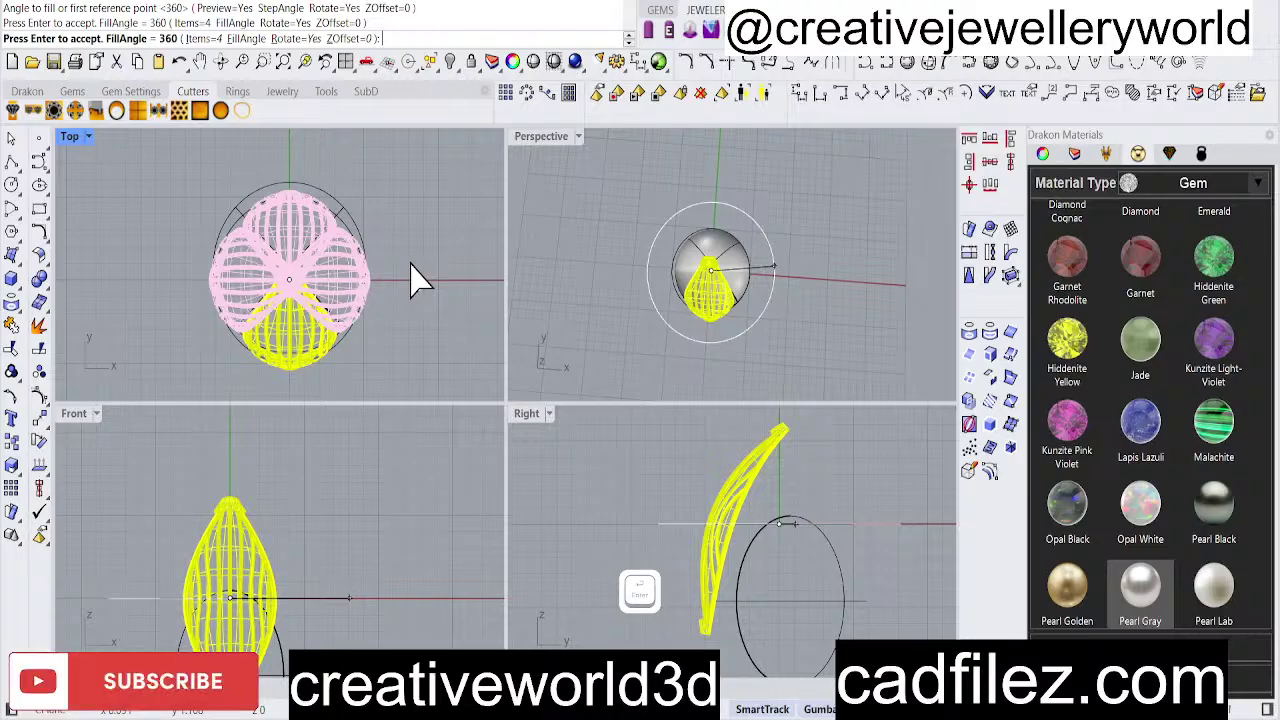
pyautogui.press('Return')
pyautogui.press('Escape')
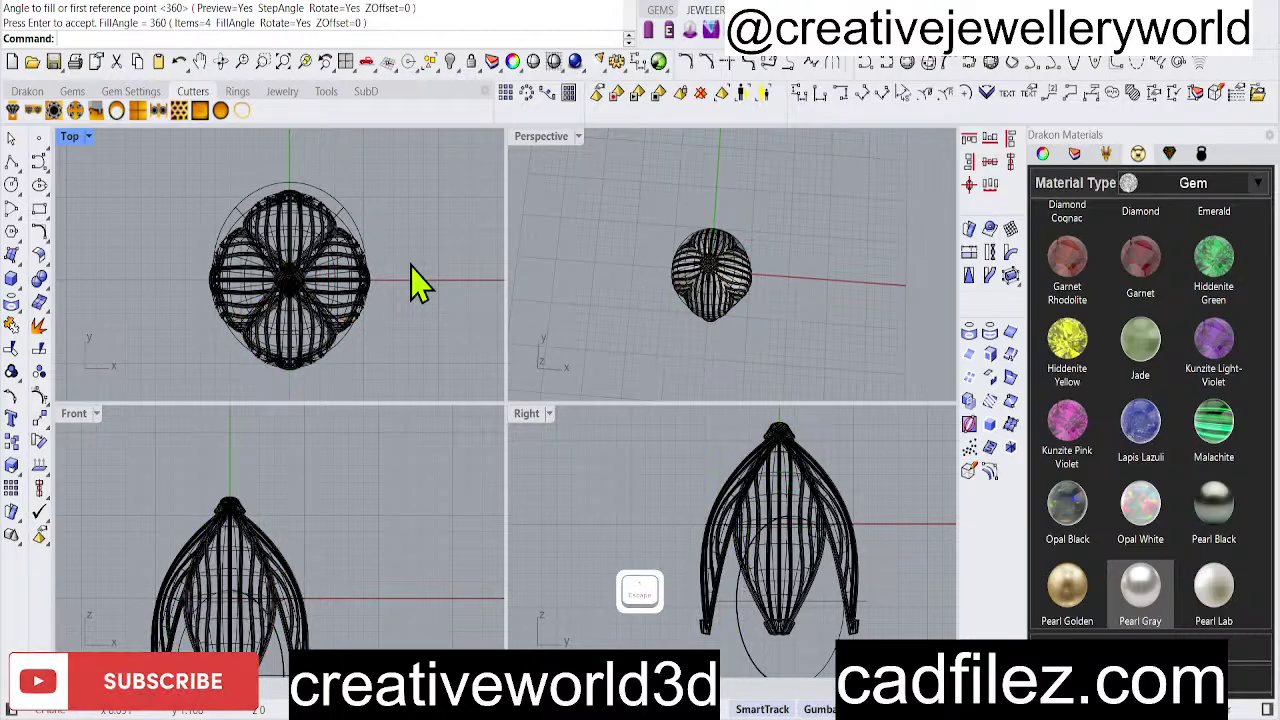
# Move the original ribbed part slightly outward from the pearl in the Right view, keeping its height, and deselect it.
pyautogui.click(237, 357)
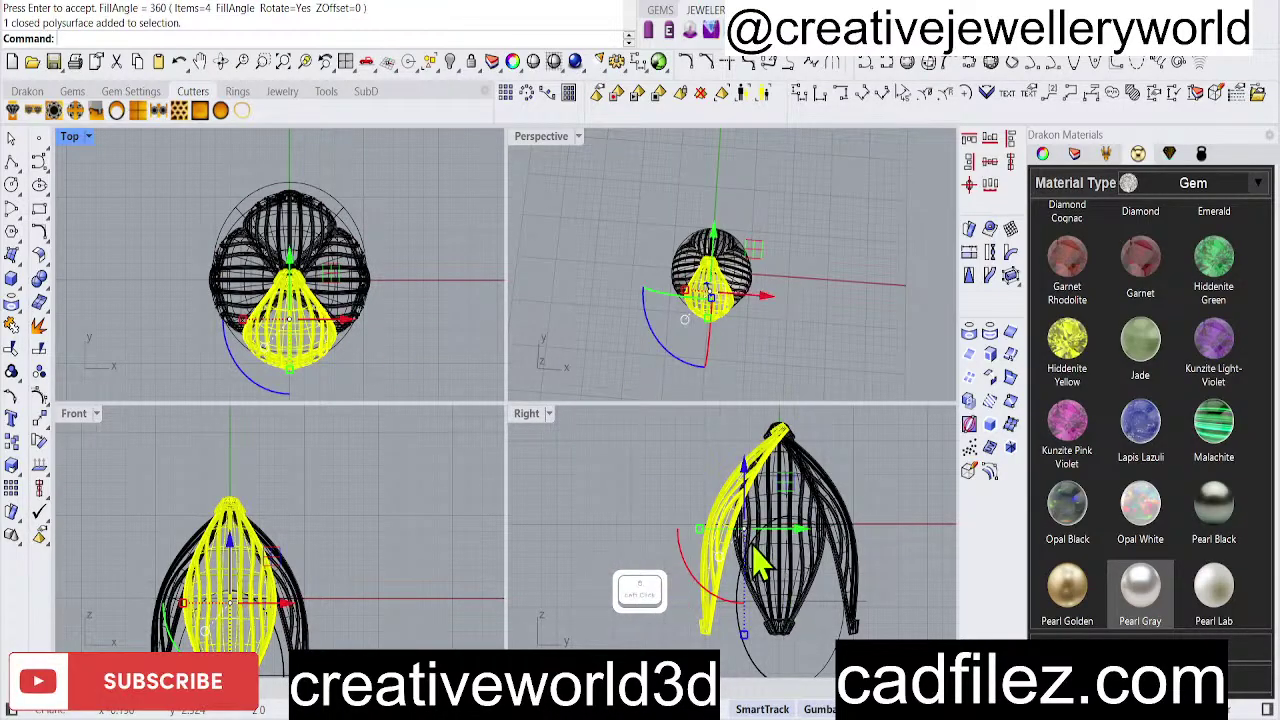
pyautogui.moveTo(810, 545); pyautogui.dragTo(803, 537)
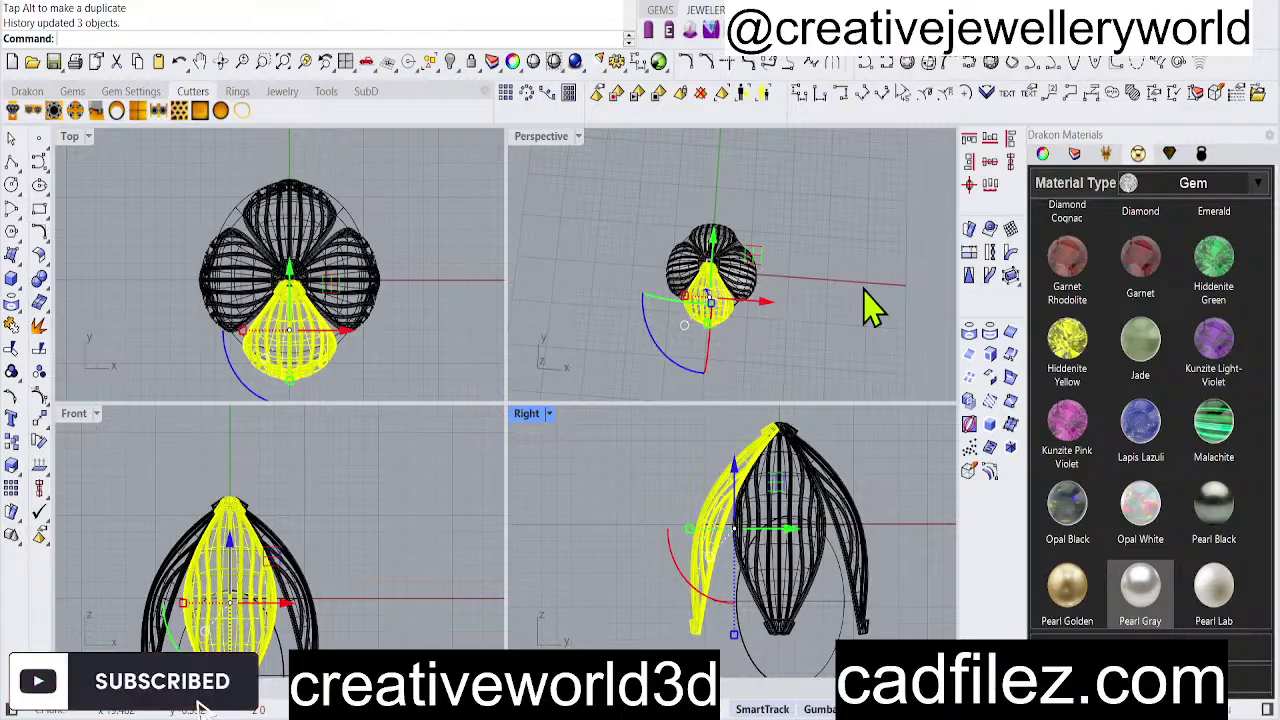
pyautogui.click(872, 264)
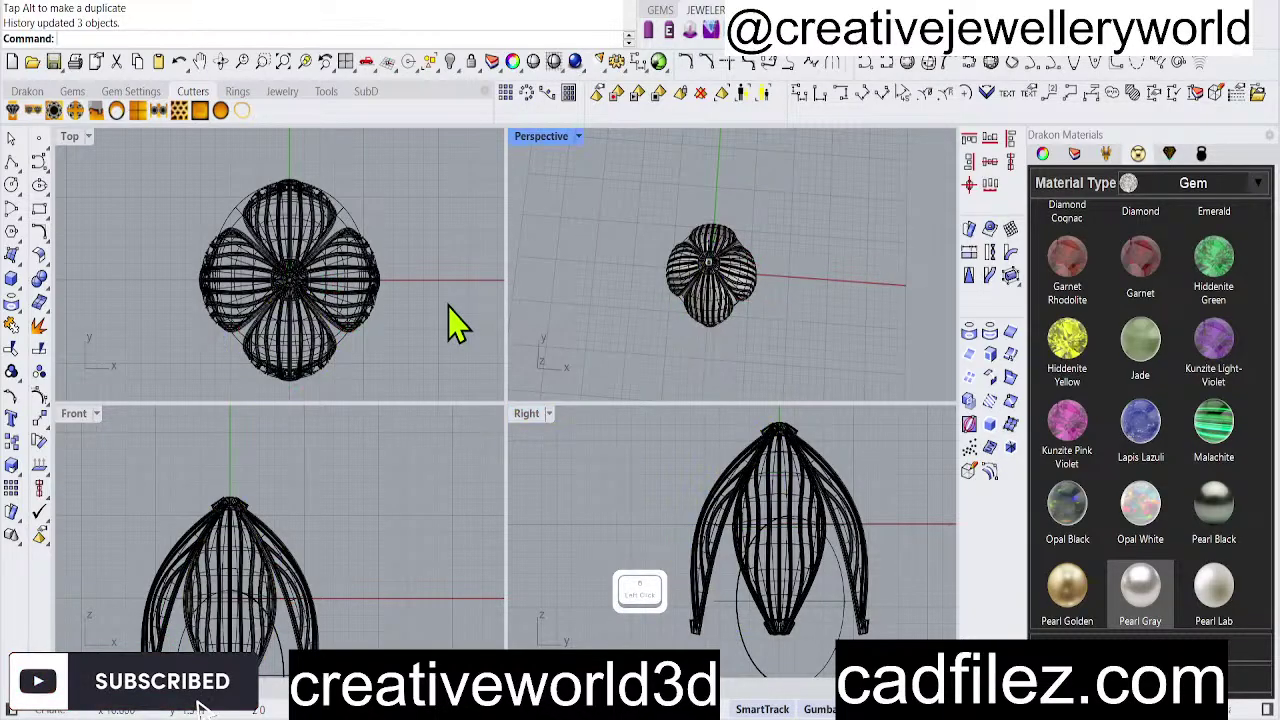
# Shift the original ribbed part further outward in the Right view to open a gap between the four upper ends, and clear the selection.
pyautogui.scroll(2, 445, 302)
pyautogui.click(706, 319)
pyautogui.click(732, 571)
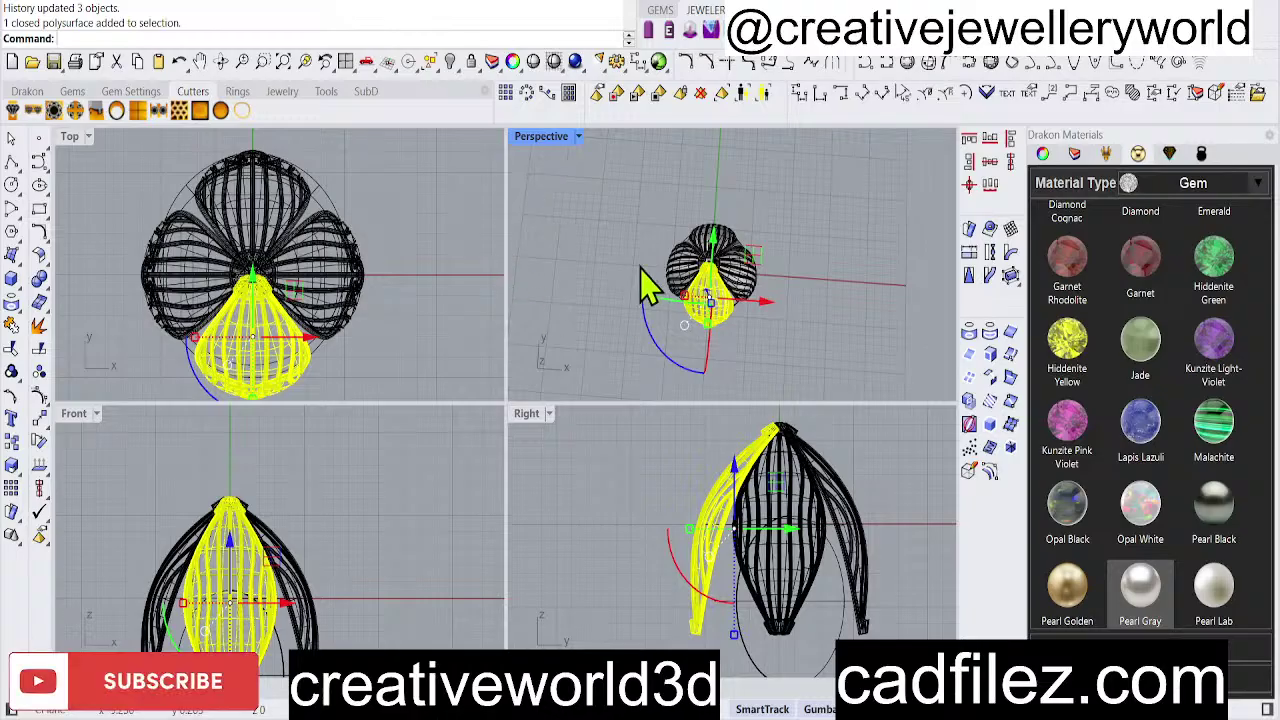
pyautogui.click(586, 252)
pyautogui.scroll(3, 700, 340)
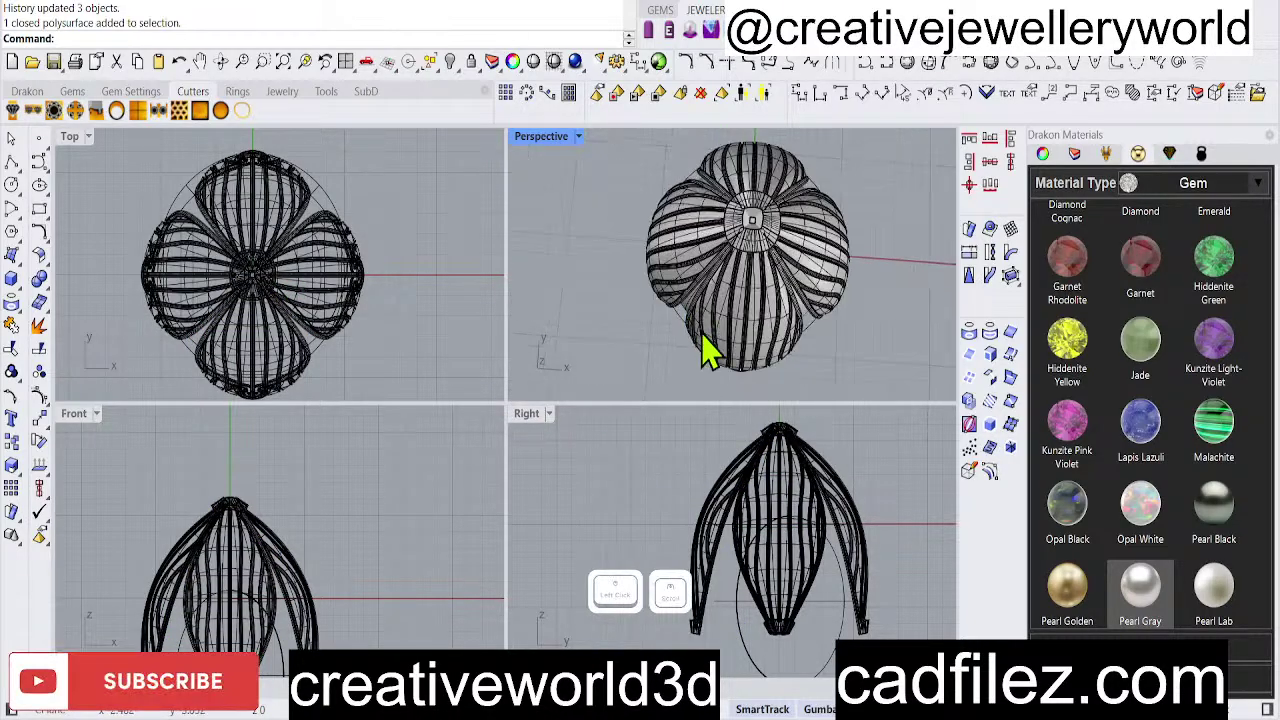
pyautogui.moveTo(705, 349); pyautogui.dragTo(737, 294, button='right')
pyautogui.click(737, 294)
pyautogui.scroll(3, 794, 543)
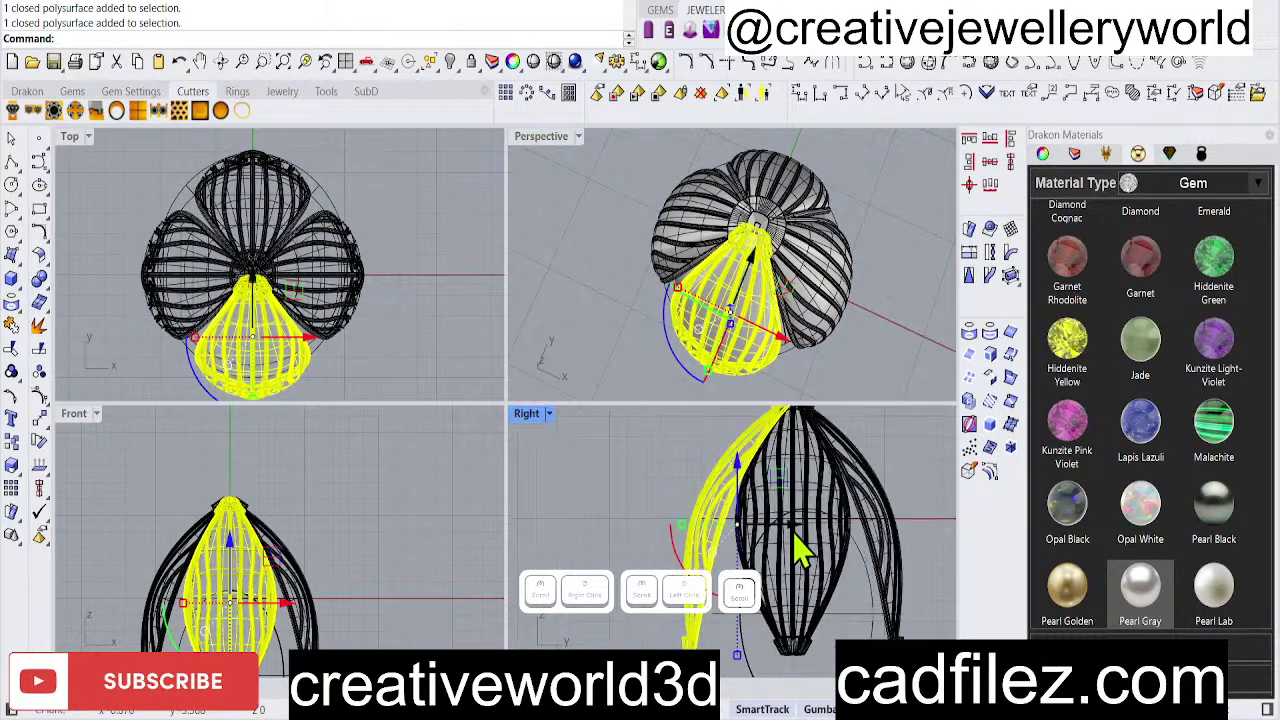
pyautogui.moveTo(786, 509); pyautogui.dragTo(871, 566)
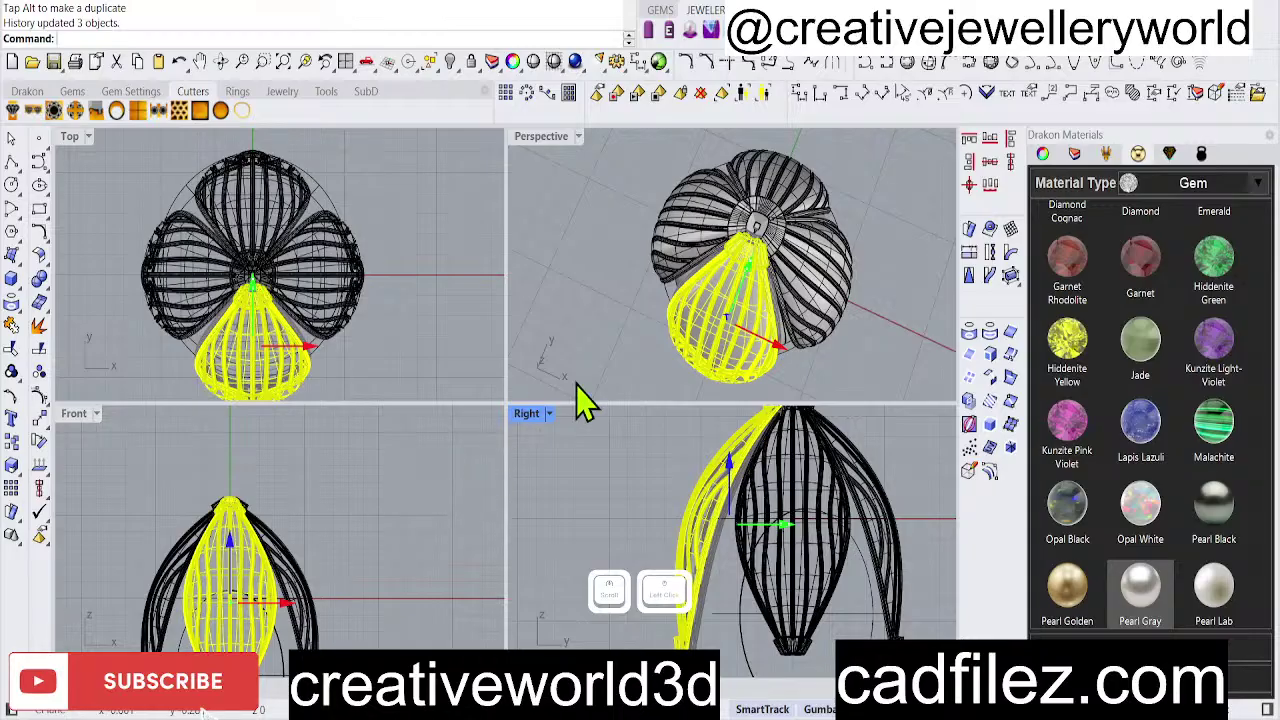
pyautogui.click(580, 329)
# Examine the spacing of the four ribbed parts around the pearl from above and the sides in an enlarged Perspective view.
pyautogui.moveTo(580, 329); pyautogui.dragTo(793, 275, button='right')
pyautogui.scroll(2, 771, 251)
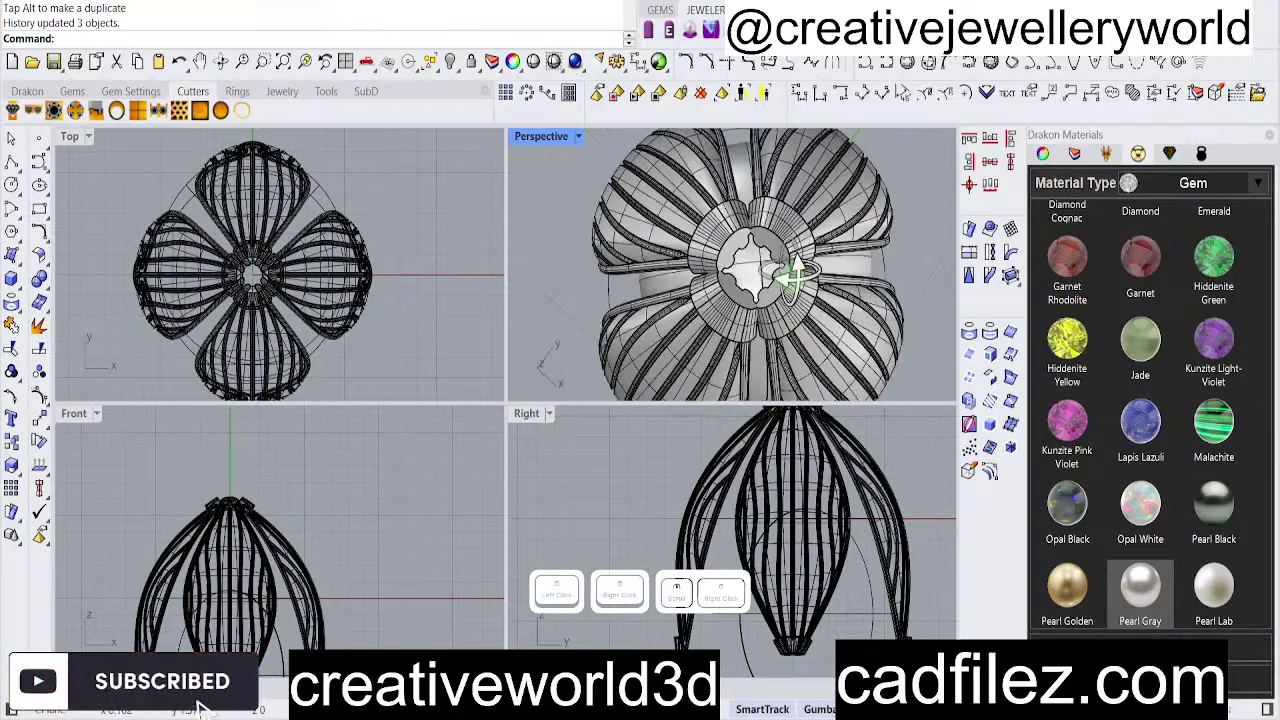
pyautogui.doubleClick(536, 137)
pyautogui.moveTo(486, 337); pyautogui.dragTo(543, 400, button='right')
pyautogui.scroll(5, 529, 500)
pyautogui.scroll(-3, 509, 557)
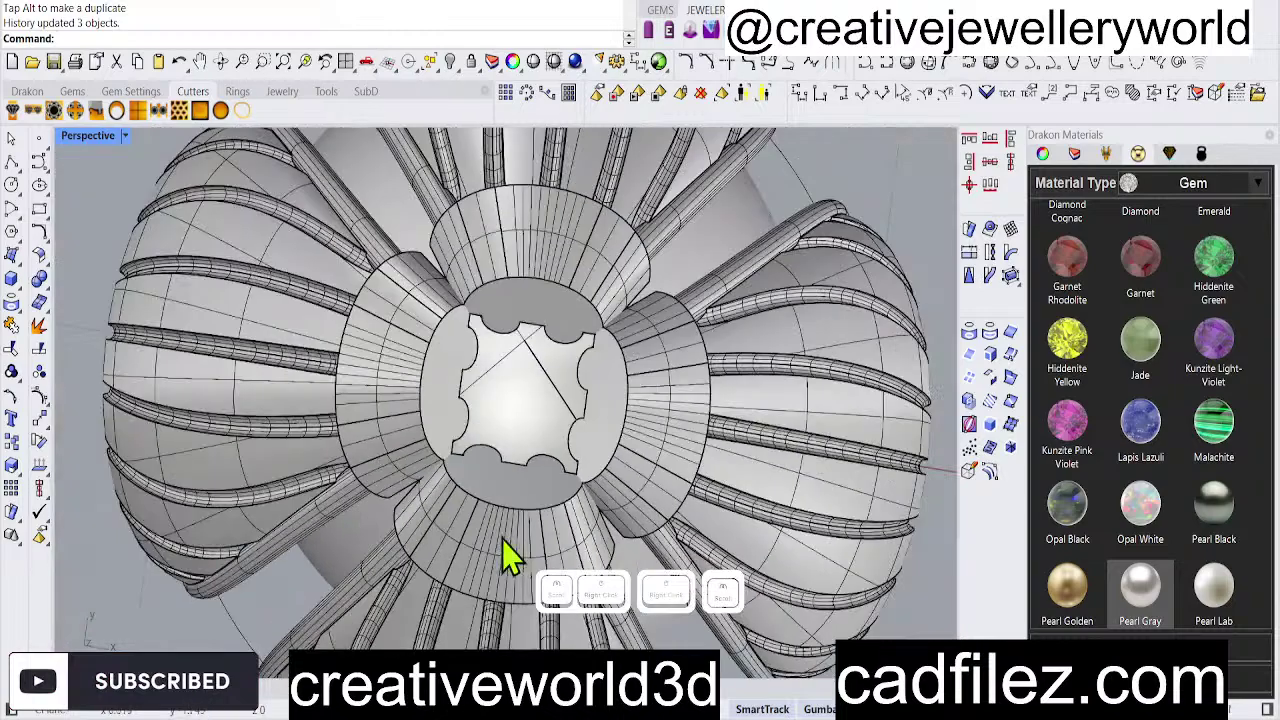
pyautogui.scroll(3, 540, 500)
pyautogui.scroll(-5, 634, 349)
pyautogui.moveTo(634, 349); pyautogui.dragTo(673, 455, button='right')
pyautogui.scroll(3, 534, 534)
pyautogui.moveTo(534, 534); pyautogui.dragTo(686, 557, button='right')
pyautogui.scroll(-3, 605, 435)
pyautogui.moveTo(605, 435); pyautogui.dragTo(575, 507, button='right')
pyautogui.scroll(3, 575, 507)
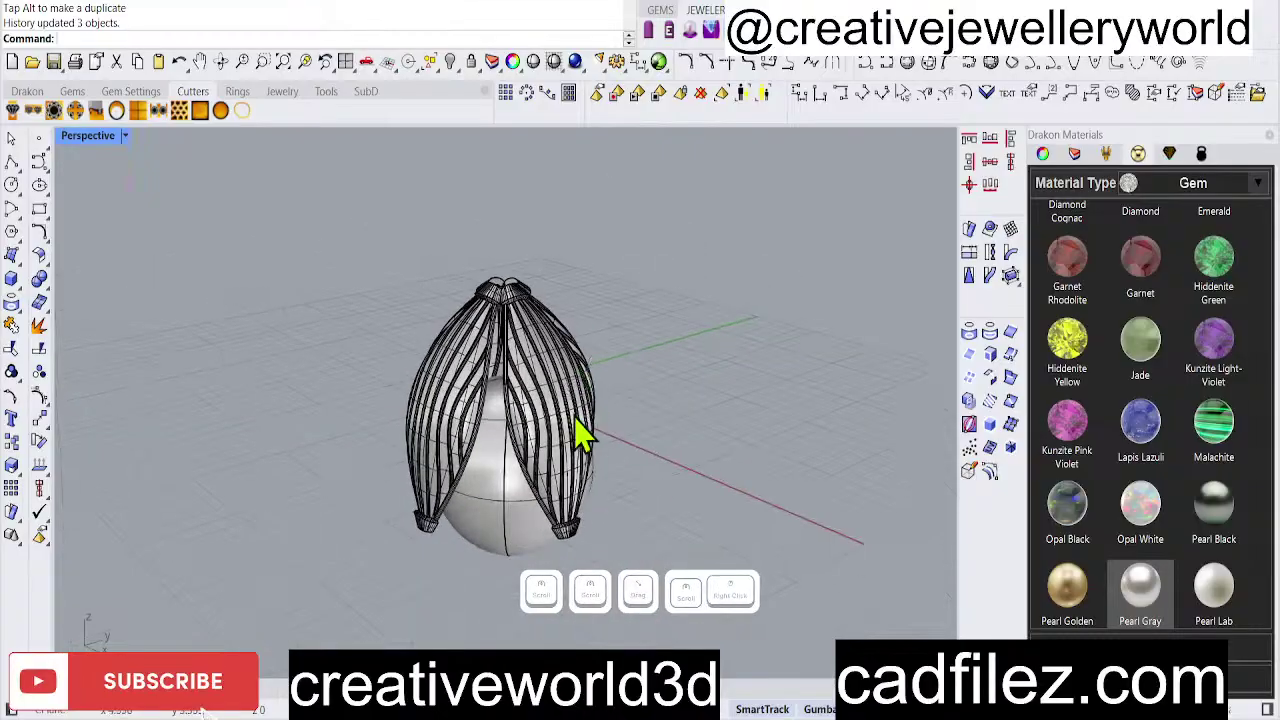
pyautogui.moveTo(549, 466); pyautogui.dragTo(644, 499, button='right')
pyautogui.doubleClick(90, 136)
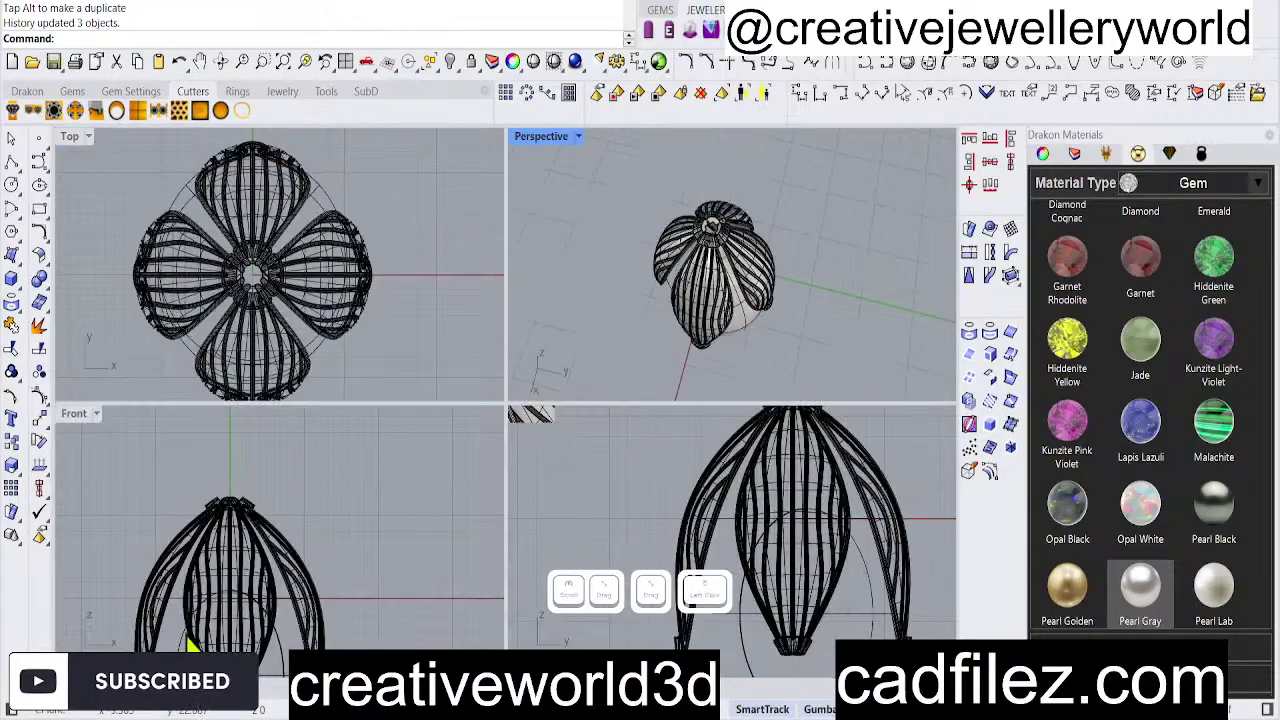
# Save the current model file under its existing name.
pyautogui.click(376, 505)
pyautogui.hotkey('ctrl', 's')
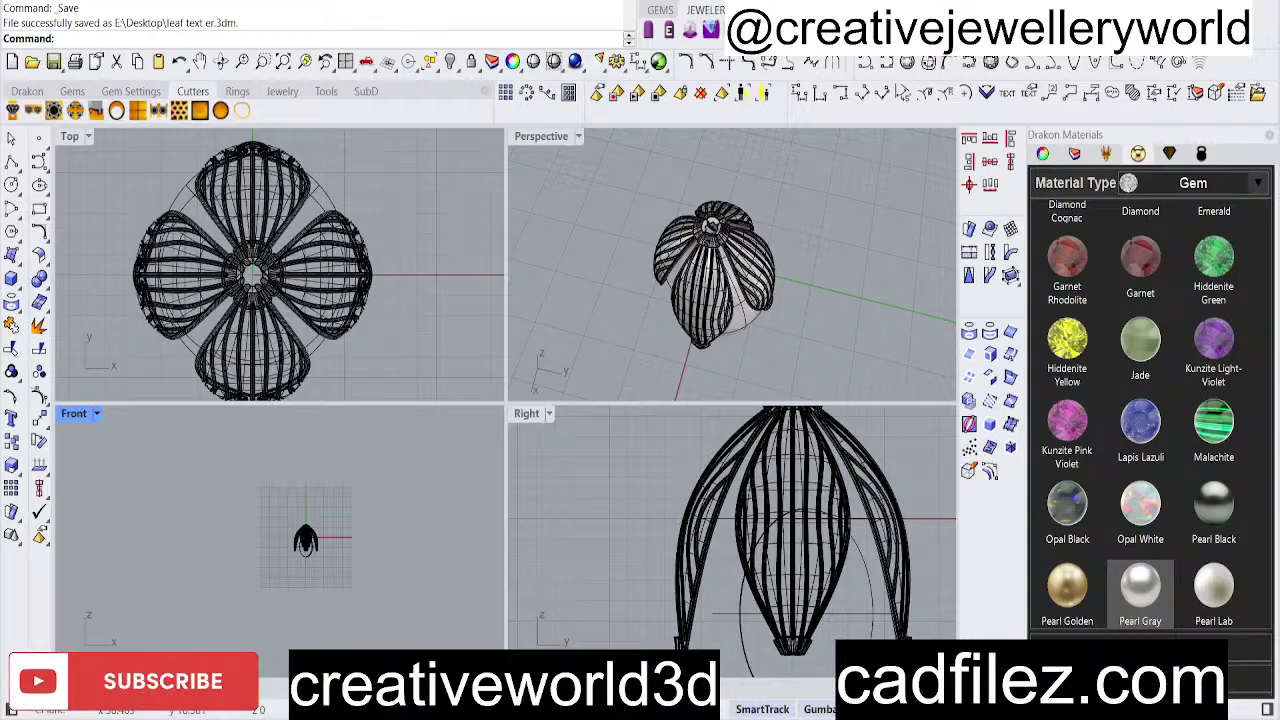
pyautogui.click(862, 706)
pyautogui.click(463, 707)
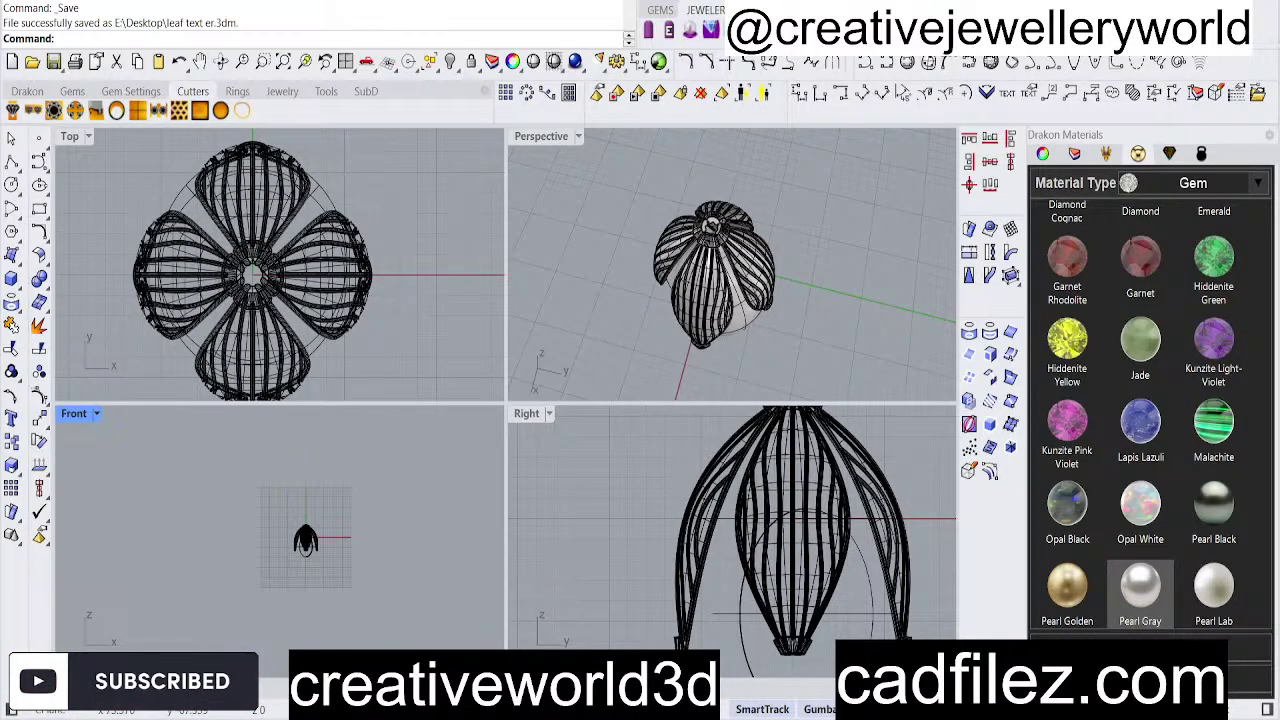
pyautogui.click(655, 575)
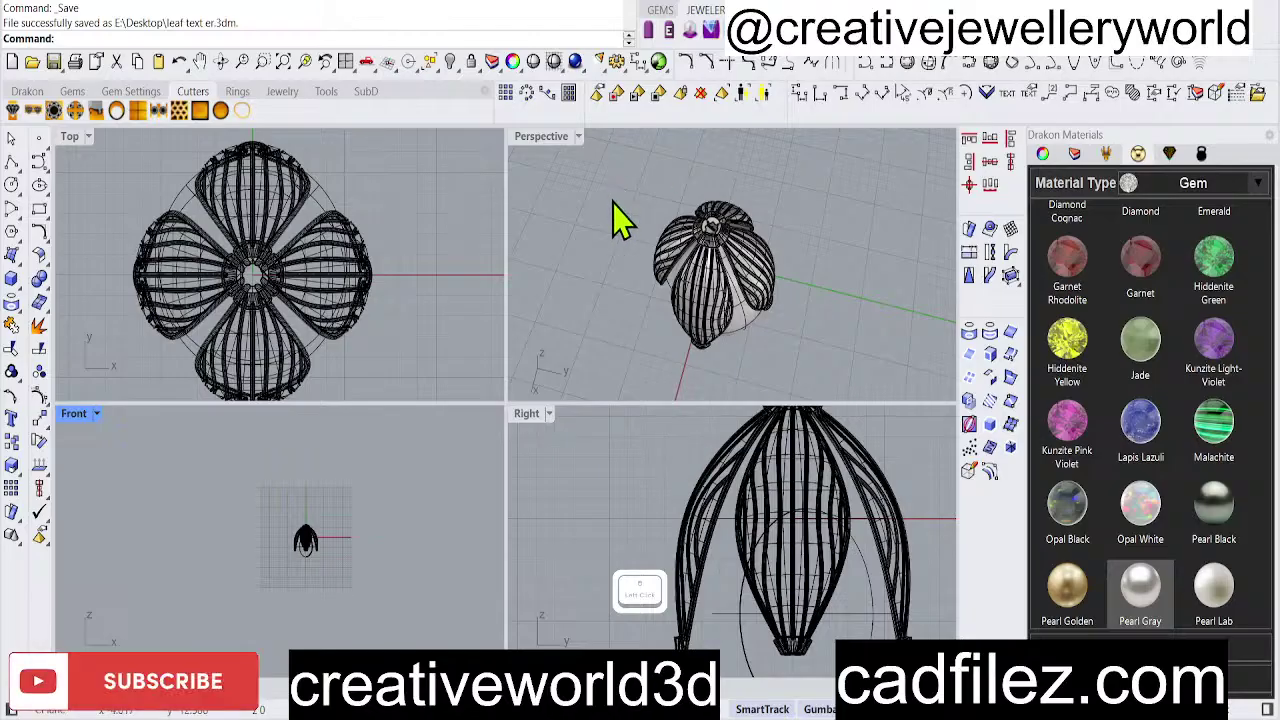
# Examine the upper ends of the ribbed parts and the opening between them in the Perspective and Right views.
pyautogui.moveTo(565, 300); pyautogui.dragTo(786, 337, button='right')
pyautogui.scroll(3, 718, 310)
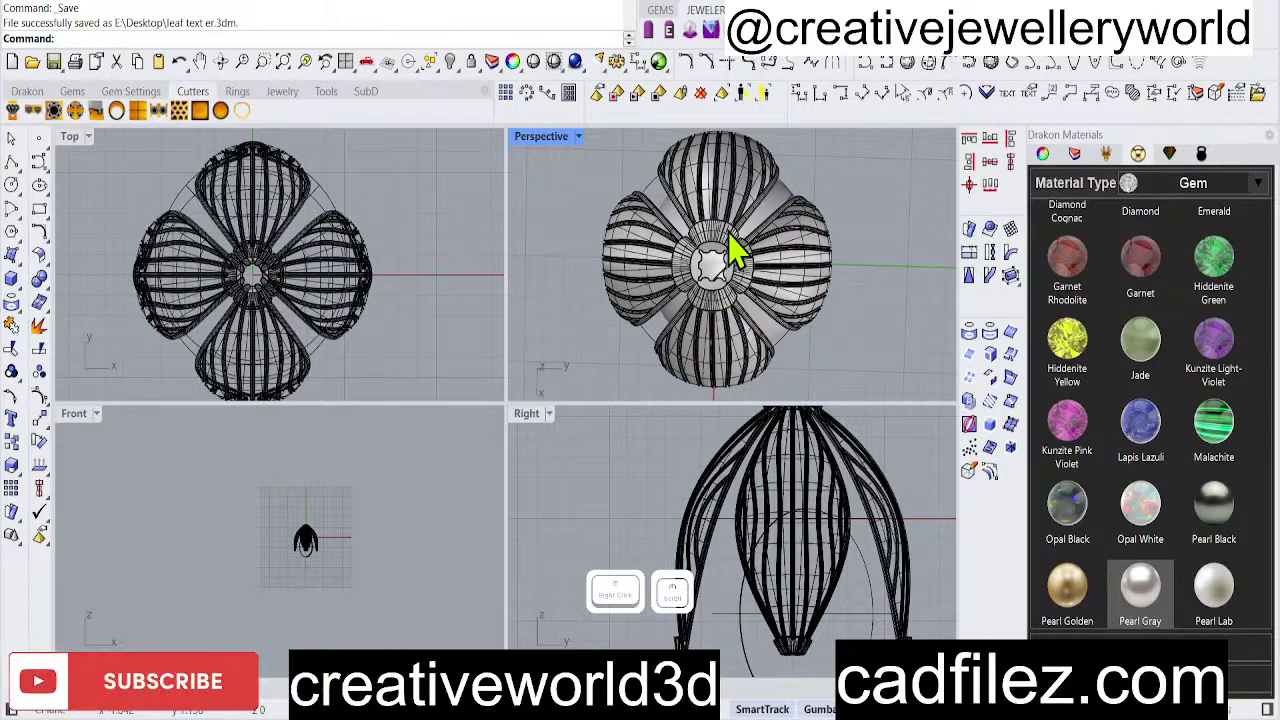
pyautogui.scroll(3, 329, 551)
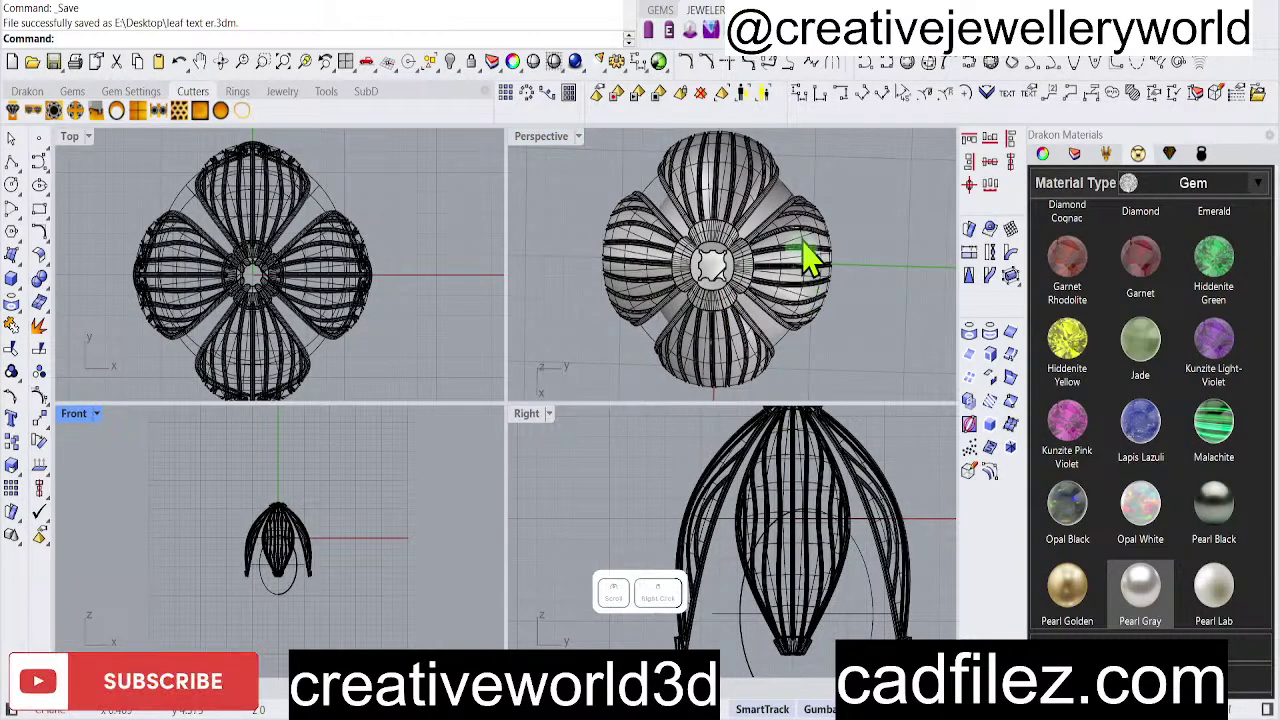
pyautogui.moveTo(811, 251); pyautogui.dragTo(815, 262, button='right')
pyautogui.scroll(5, 771, 571)
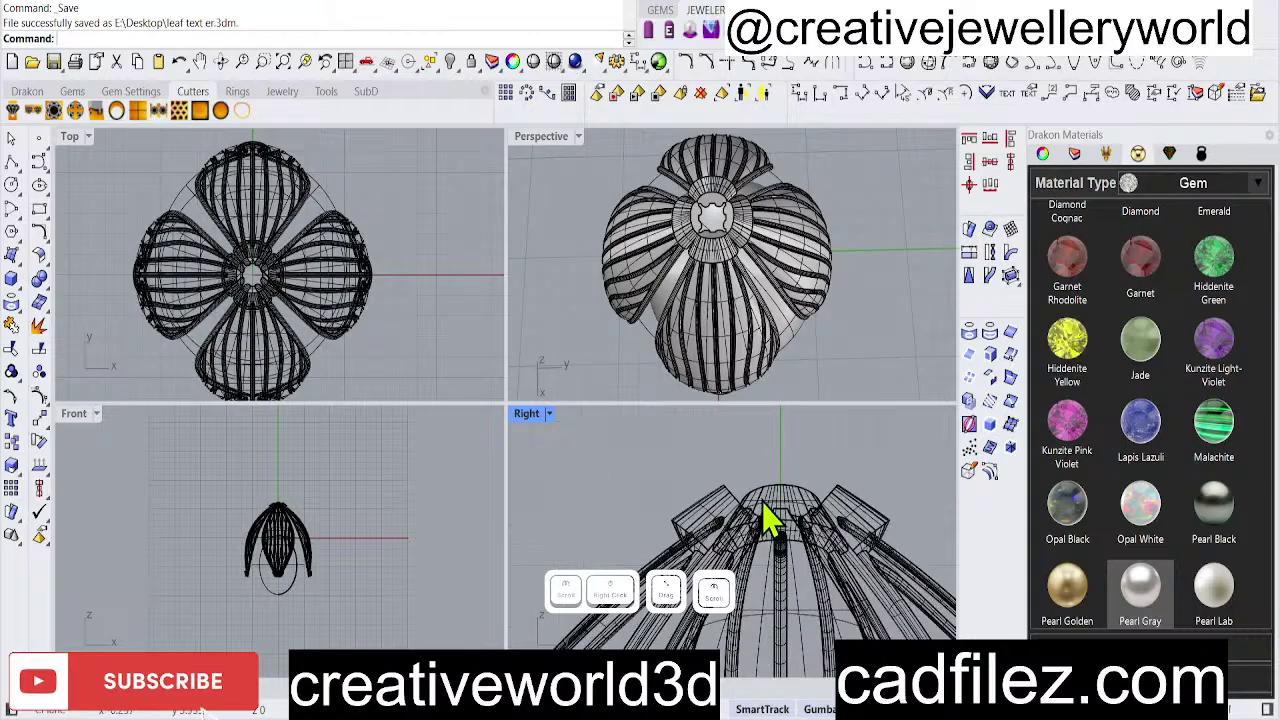
pyautogui.doubleClick(538, 414)
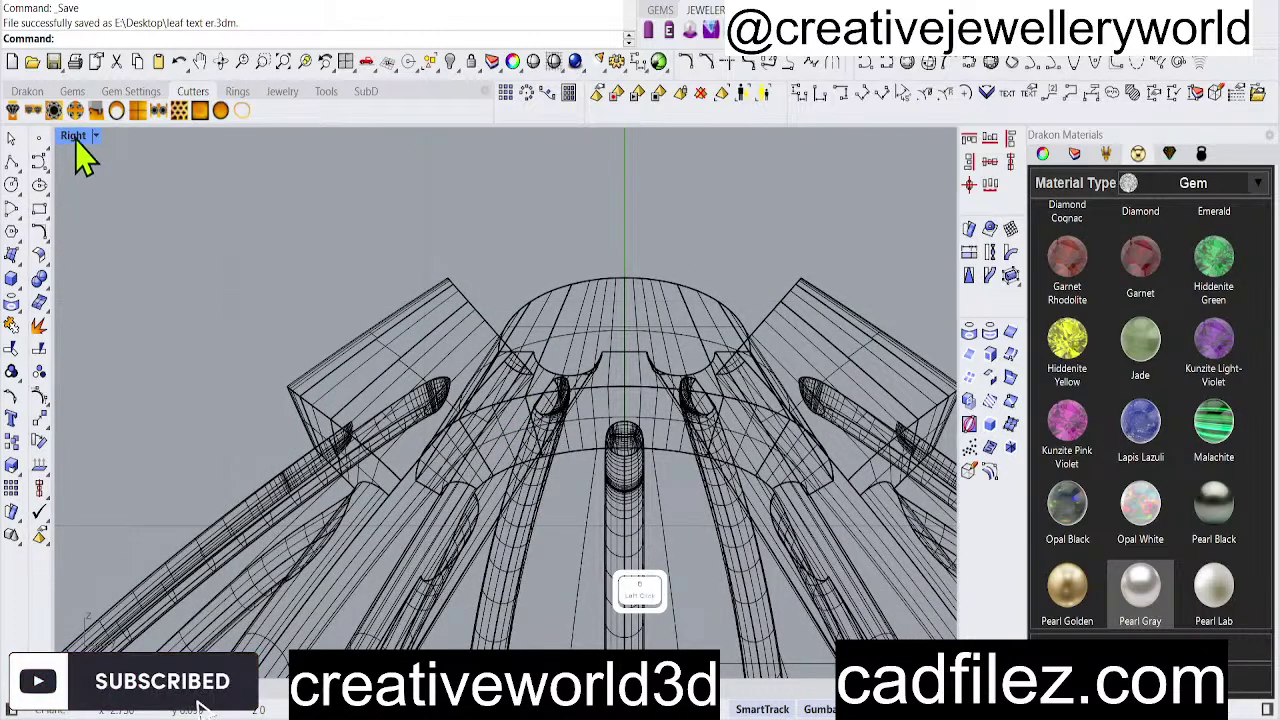
pyautogui.doubleClick(75, 137)
pyautogui.scroll(3, 712, 274)
pyautogui.doubleClick(545, 138)
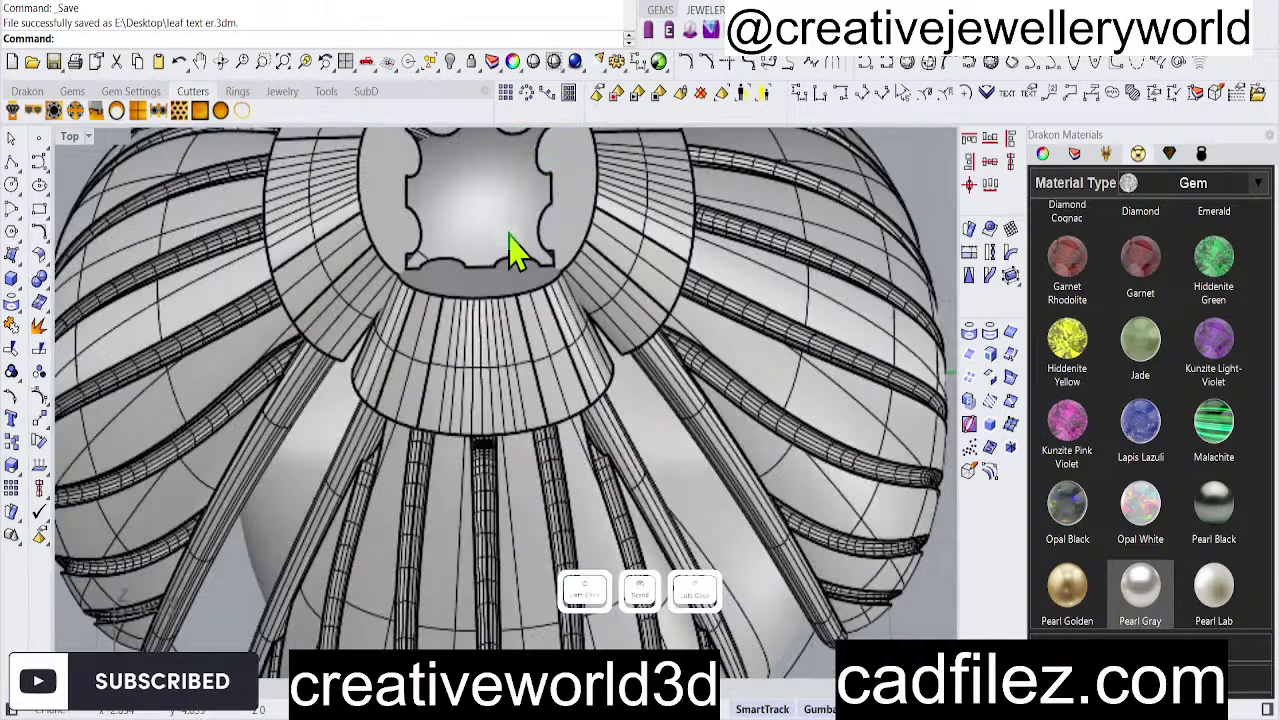
pyautogui.moveTo(514, 251); pyautogui.dragTo(555, 275, button='right')
pyautogui.scroll(-5, 530, 260)
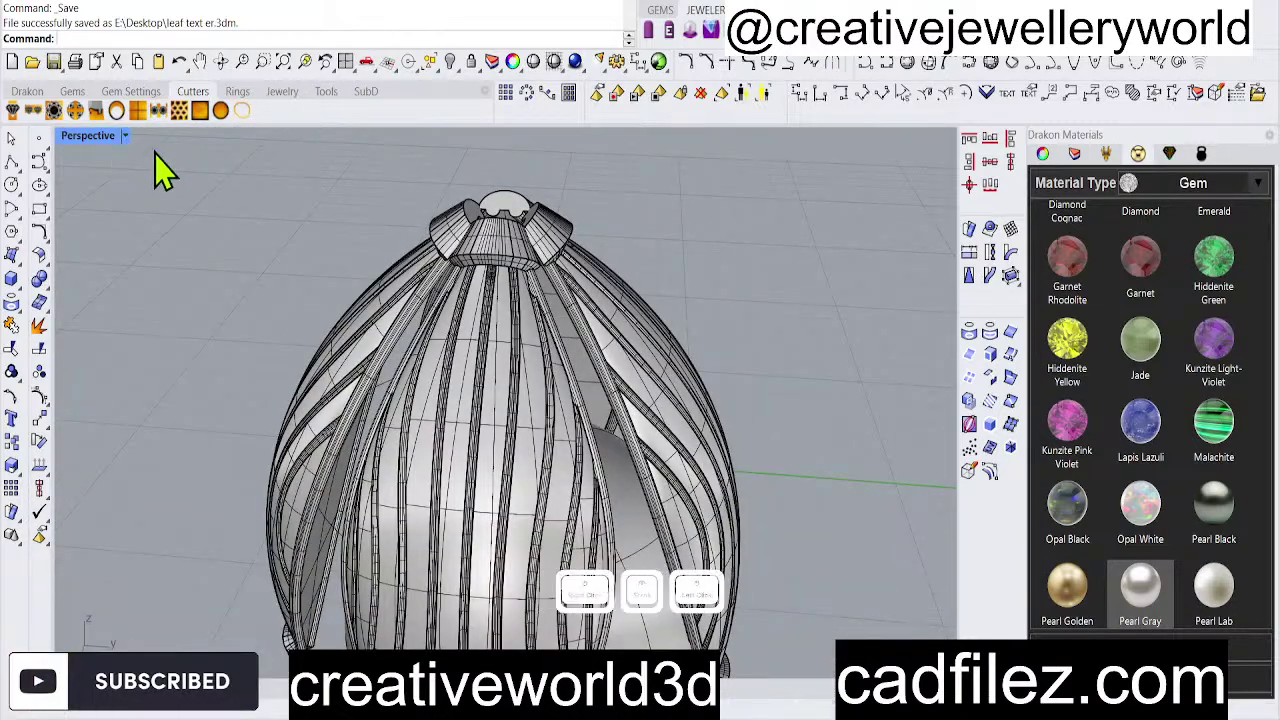
# Show the model in Rendered display and assign the Yellow Gold 18K metal material to all four ribbed parts.
pyautogui.click(220, 108)
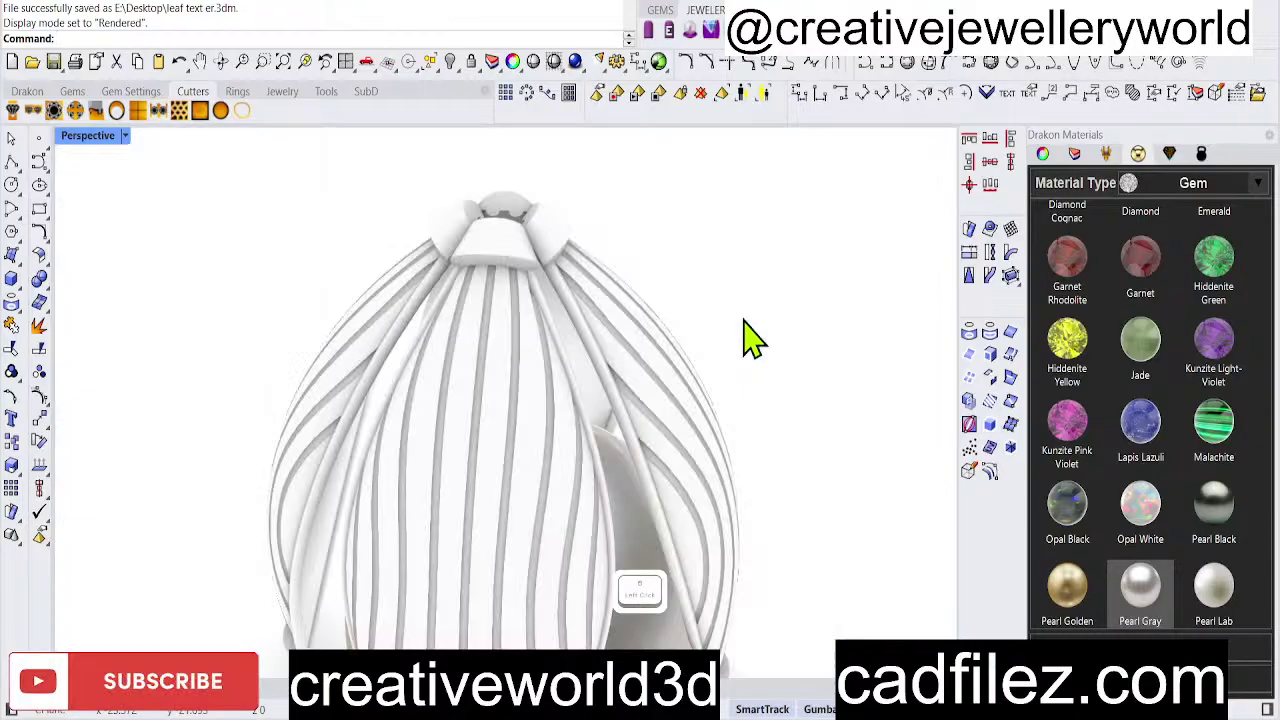
pyautogui.moveTo(751, 337); pyautogui.dragTo(686, 286, button='right')
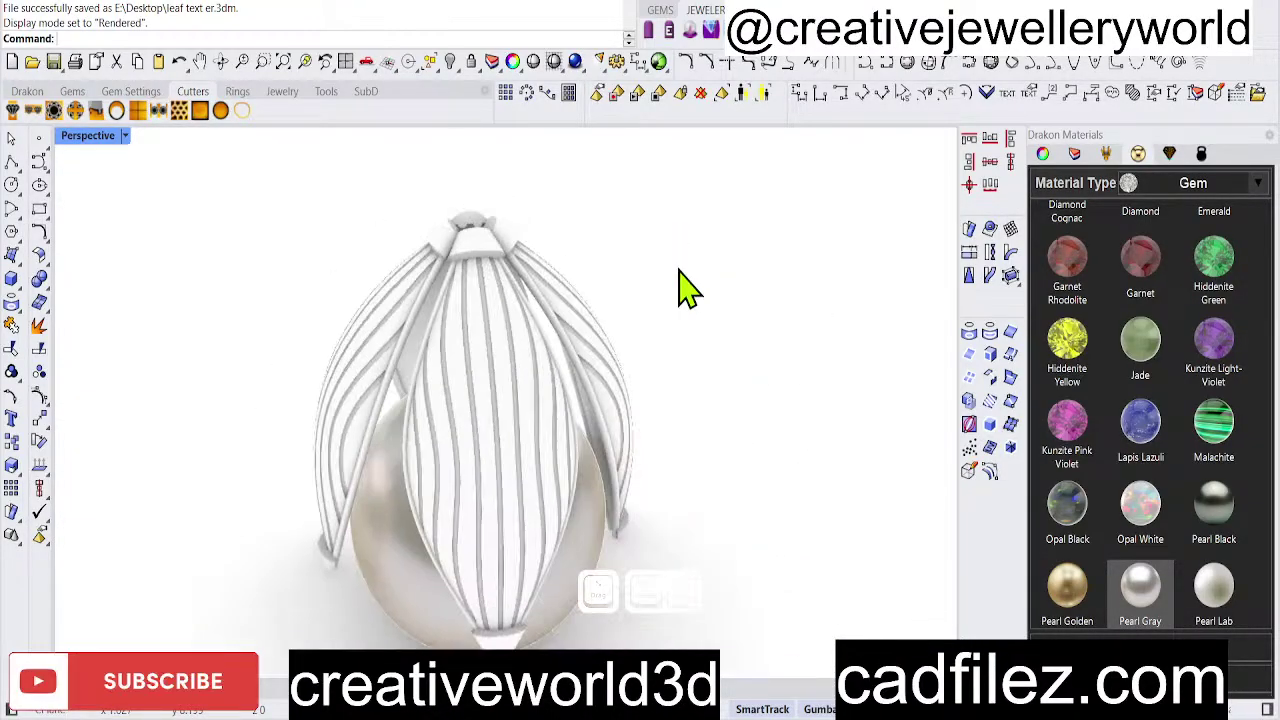
pyautogui.moveTo(680, 264); pyautogui.dragTo(178, 326)
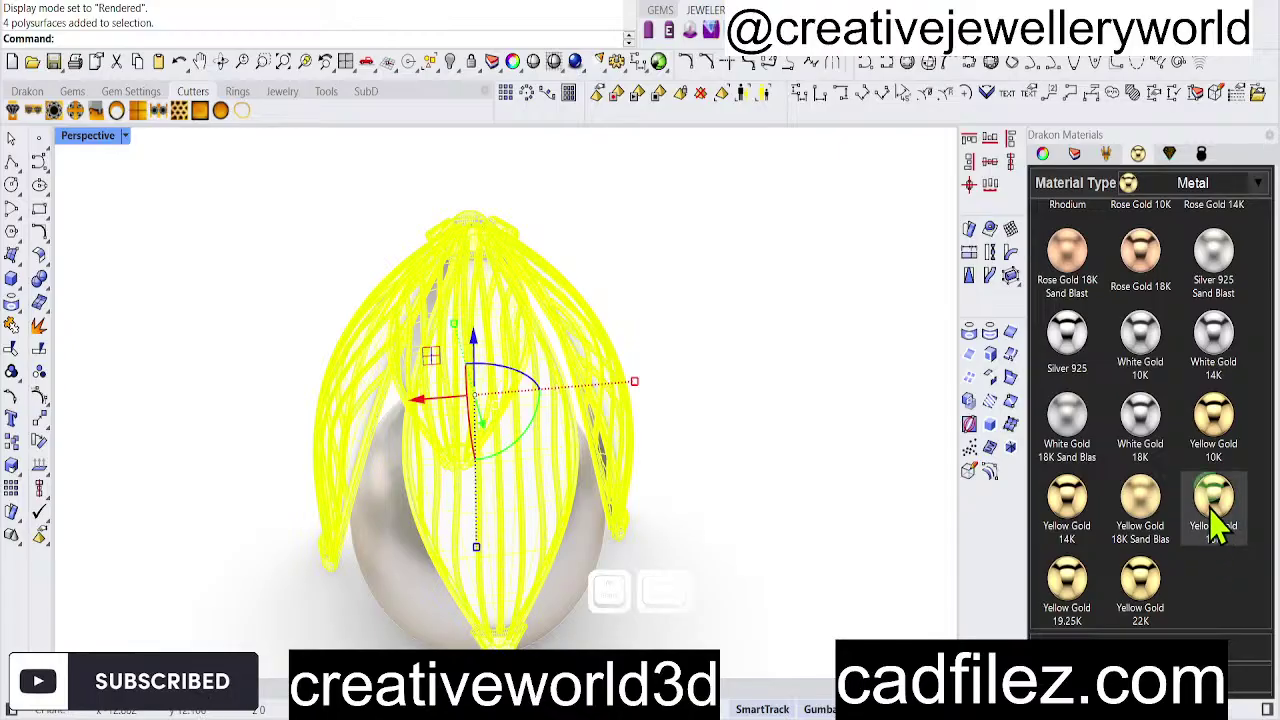
pyautogui.click(1195, 545)
pyautogui.click(882, 505)
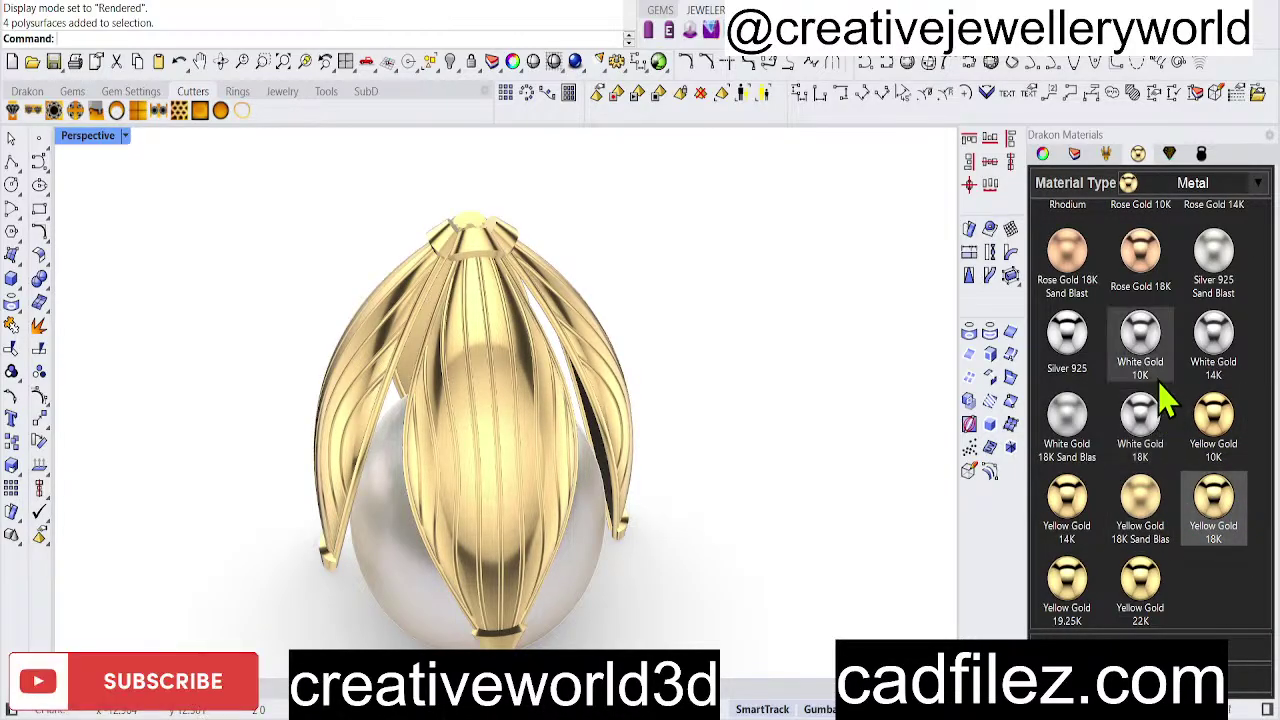
# Review the rendered gold parts and pearl from the side, from below and from above.
pyautogui.moveTo(643, 443); pyautogui.dragTo(734, 420, button='right')
pyautogui.scroll(-4, 470, 480)
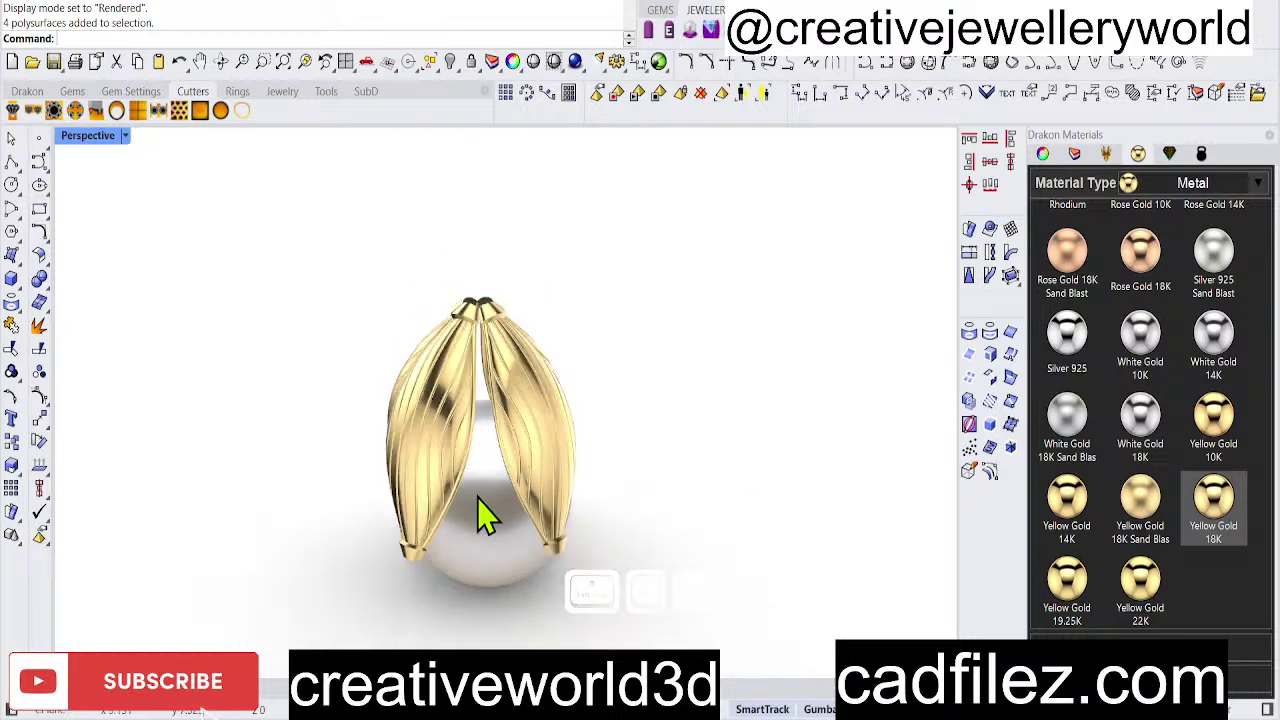
pyautogui.moveTo(477, 494); pyautogui.dragTo(590, 444, button='right')
pyautogui.moveTo(700, 442); pyautogui.dragTo(680, 484, button='right')
pyautogui.moveTo(663, 537); pyautogui.dragTo(633, 450, button='right')
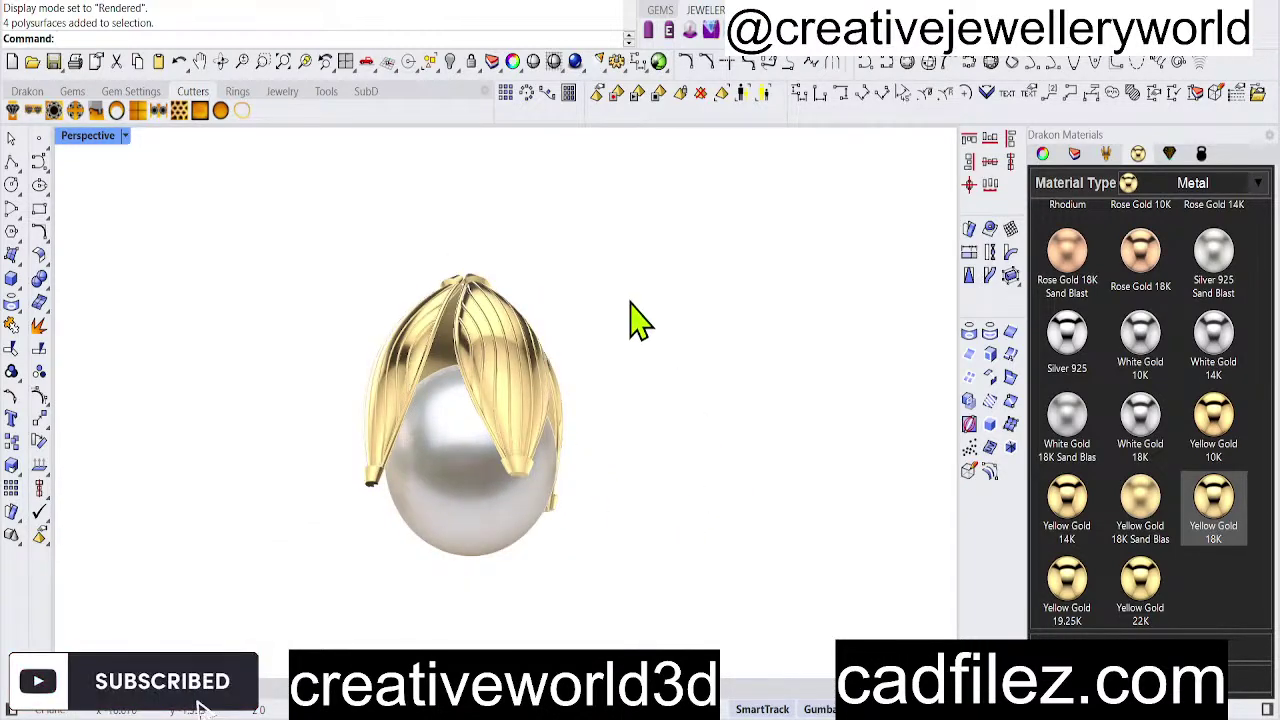
pyautogui.moveTo(634, 320); pyautogui.dragTo(651, 414, button='right')
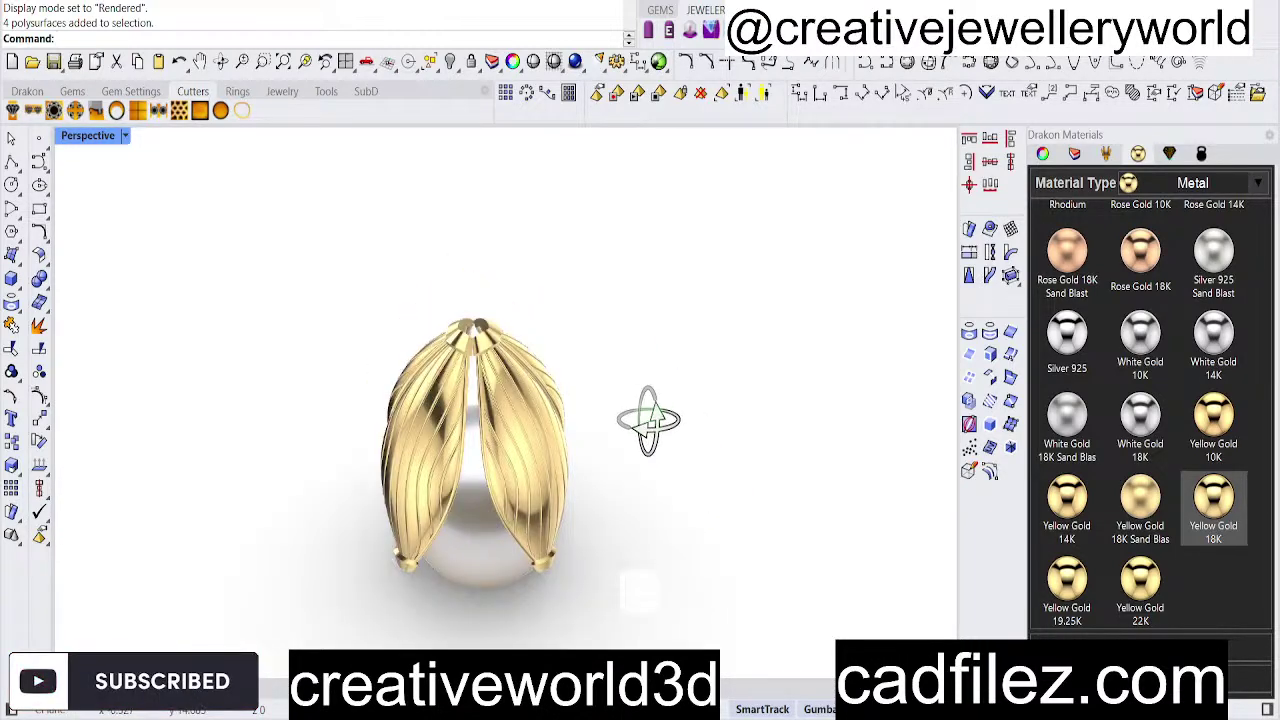
pyautogui.click(72, 92)
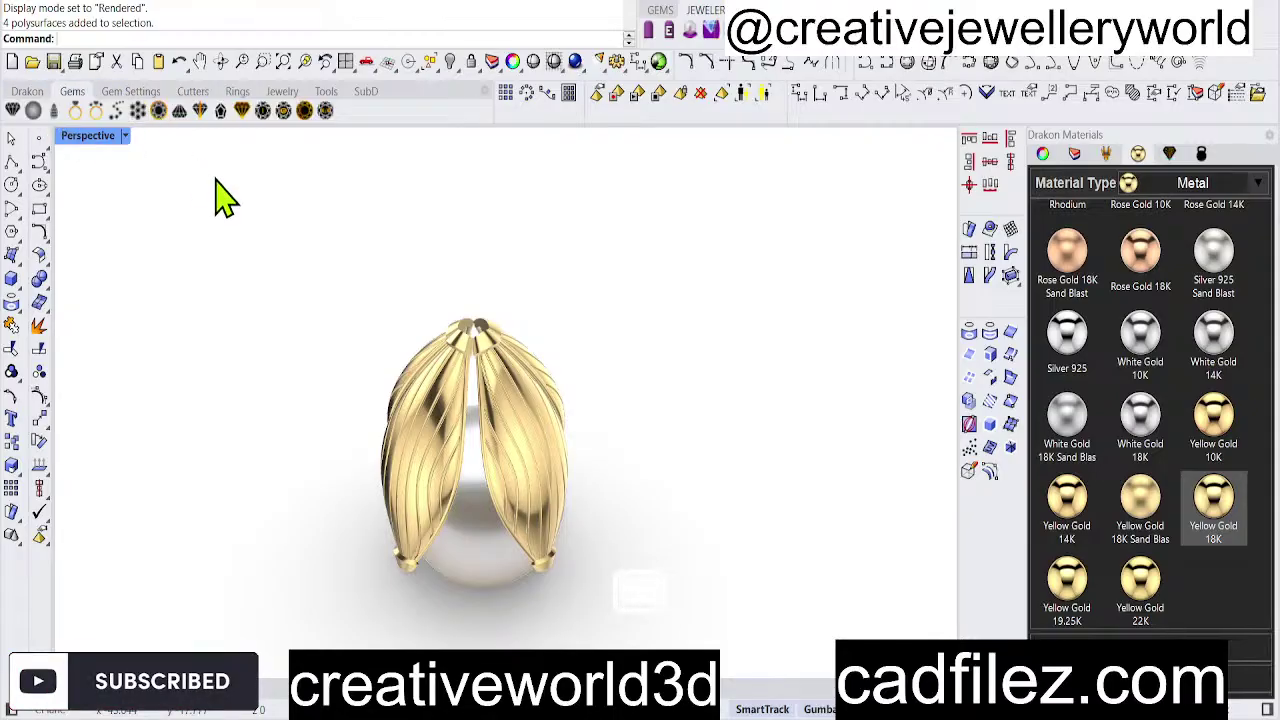
pyautogui.click(114, 95)
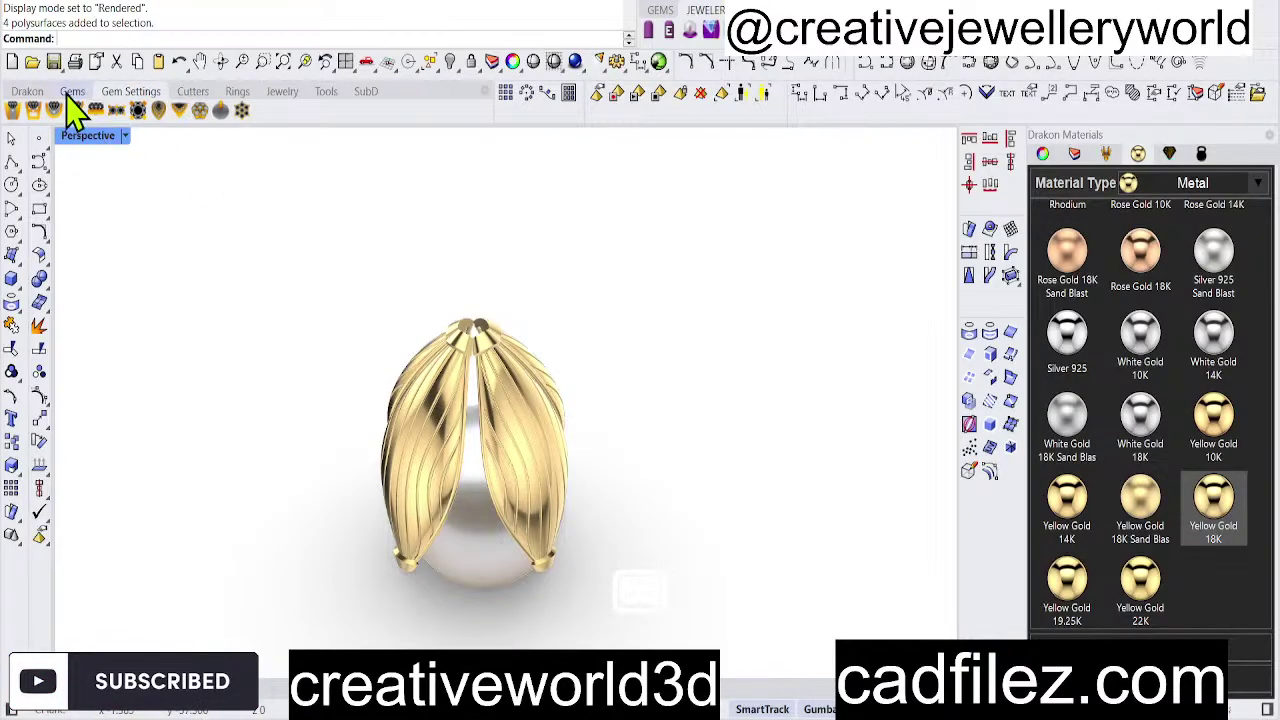
pyautogui.click(68, 94)
pyautogui.click(180, 94)
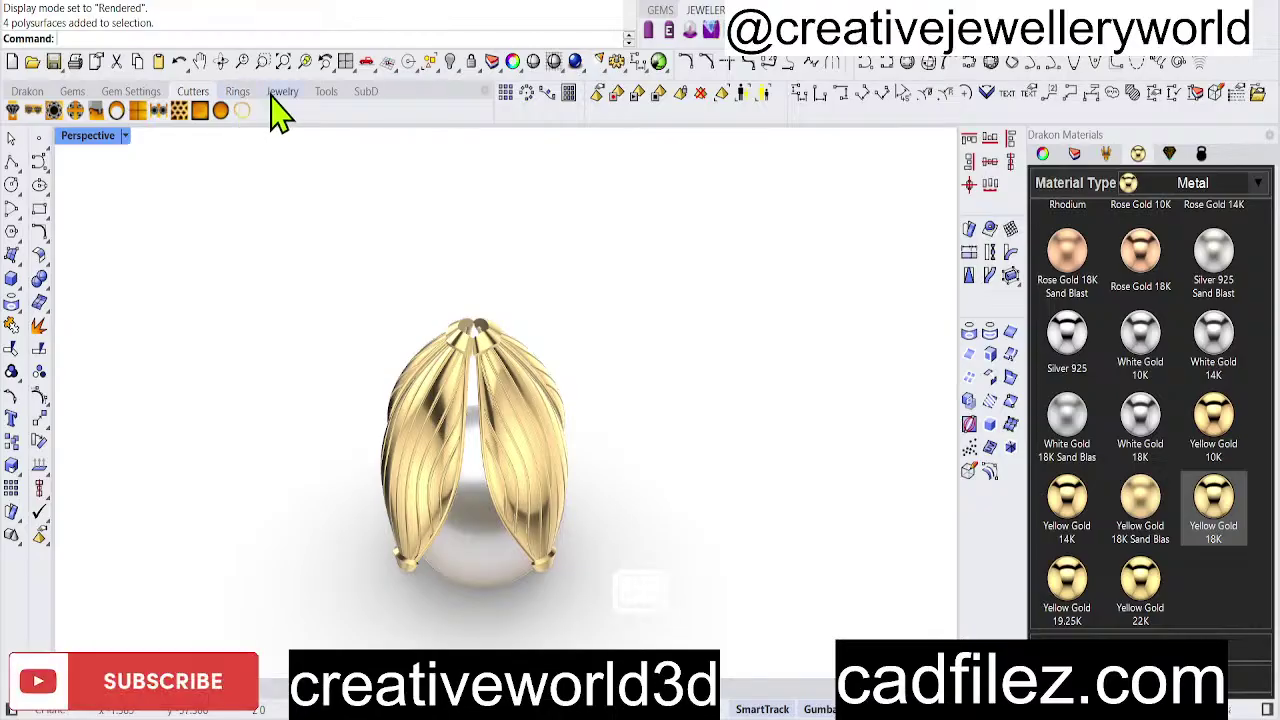
pyautogui.click(274, 95)
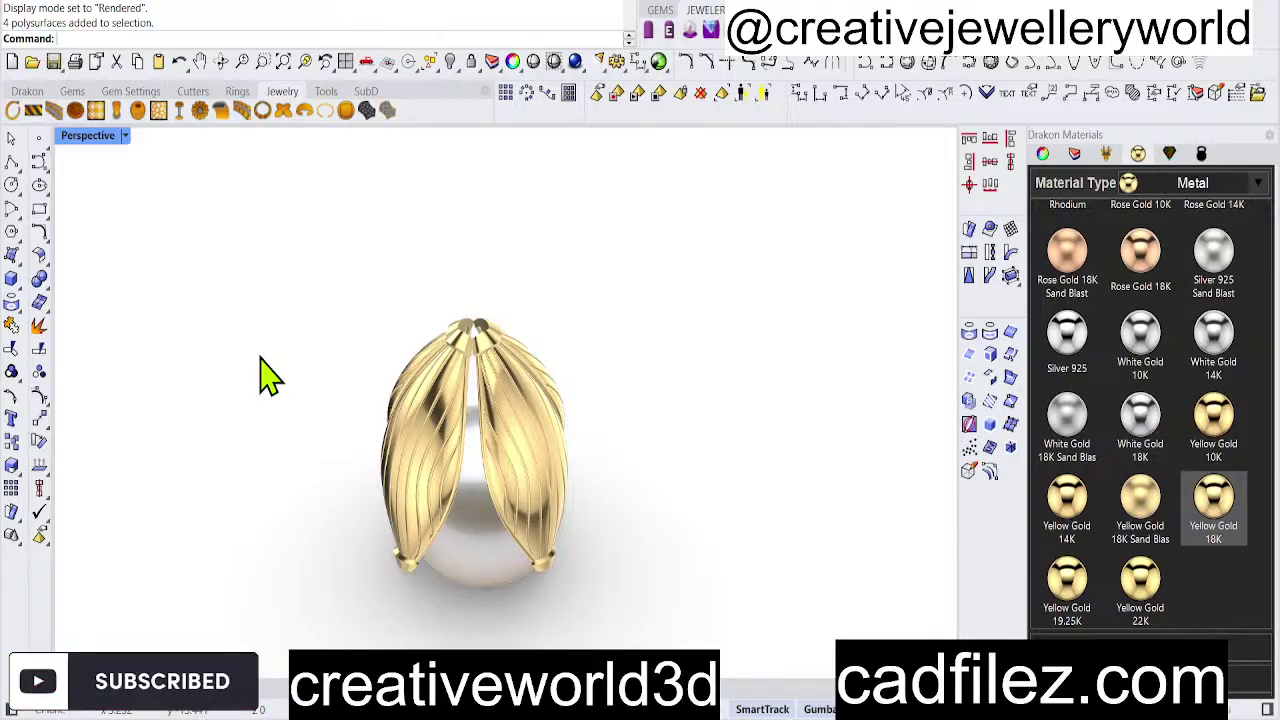
# Inspect the rendered pendant's open top and the gaps between the gold parts from several angles and distances.
pyautogui.moveTo(500, 500); pyautogui.dragTo(437, 471, button='right')
pyautogui.scroll(-2, 471, 442)
pyautogui.scroll(4, 440, 394)
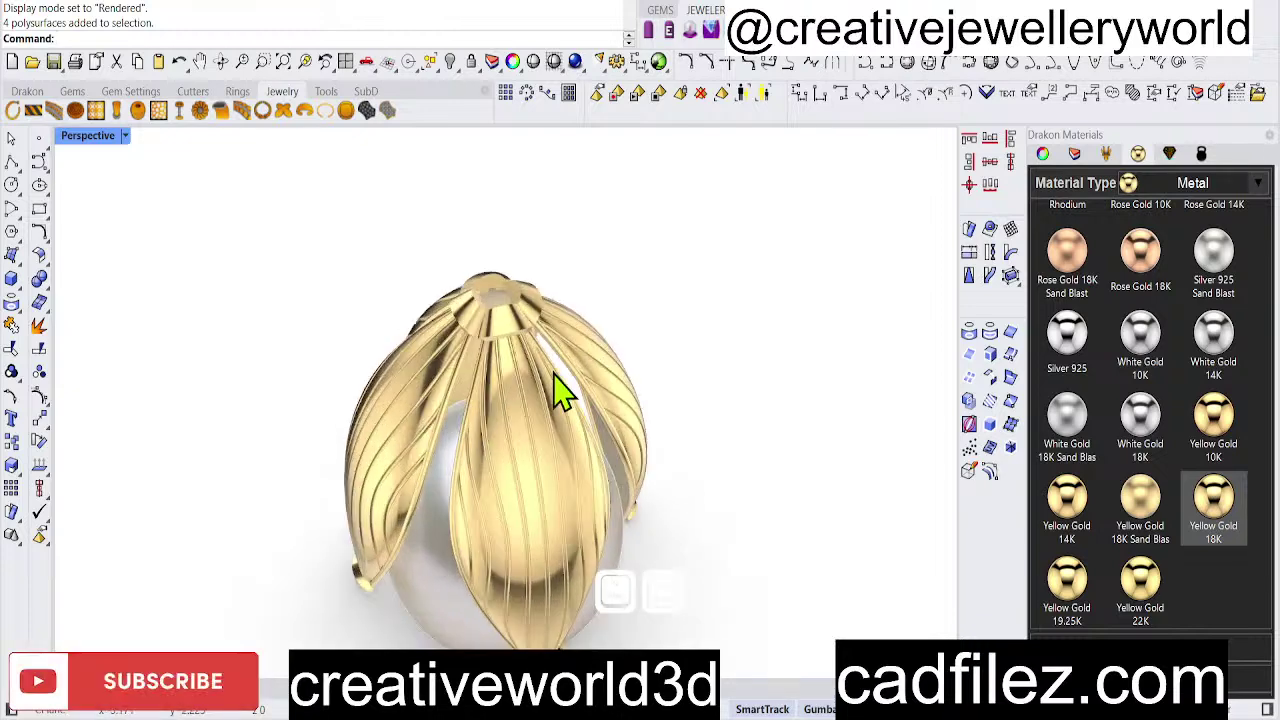
pyautogui.scroll(2, 392, 396)
pyautogui.moveTo(440, 405); pyautogui.dragTo(567, 395, button='right')
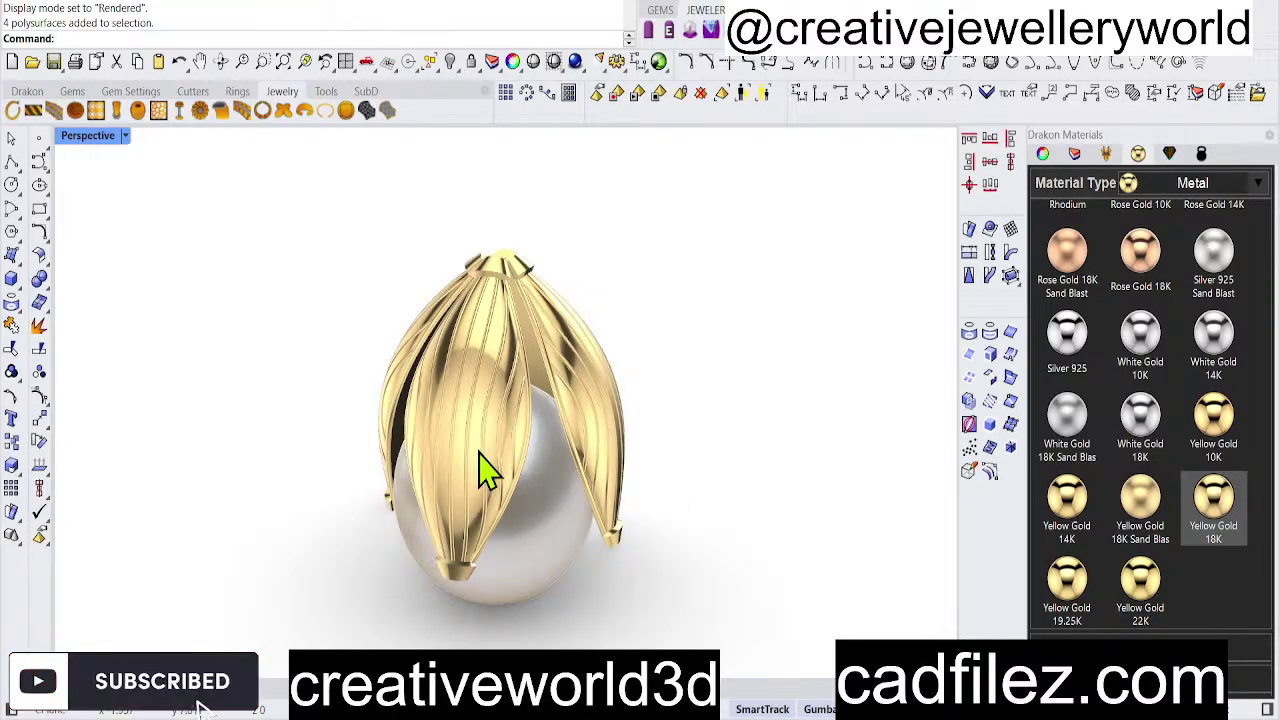
pyautogui.moveTo(486, 471); pyautogui.dragTo(600, 340, button='right')
pyautogui.moveTo(356, 350); pyautogui.dragTo(338, 382, button='right')
pyautogui.scroll(6, 338, 382)
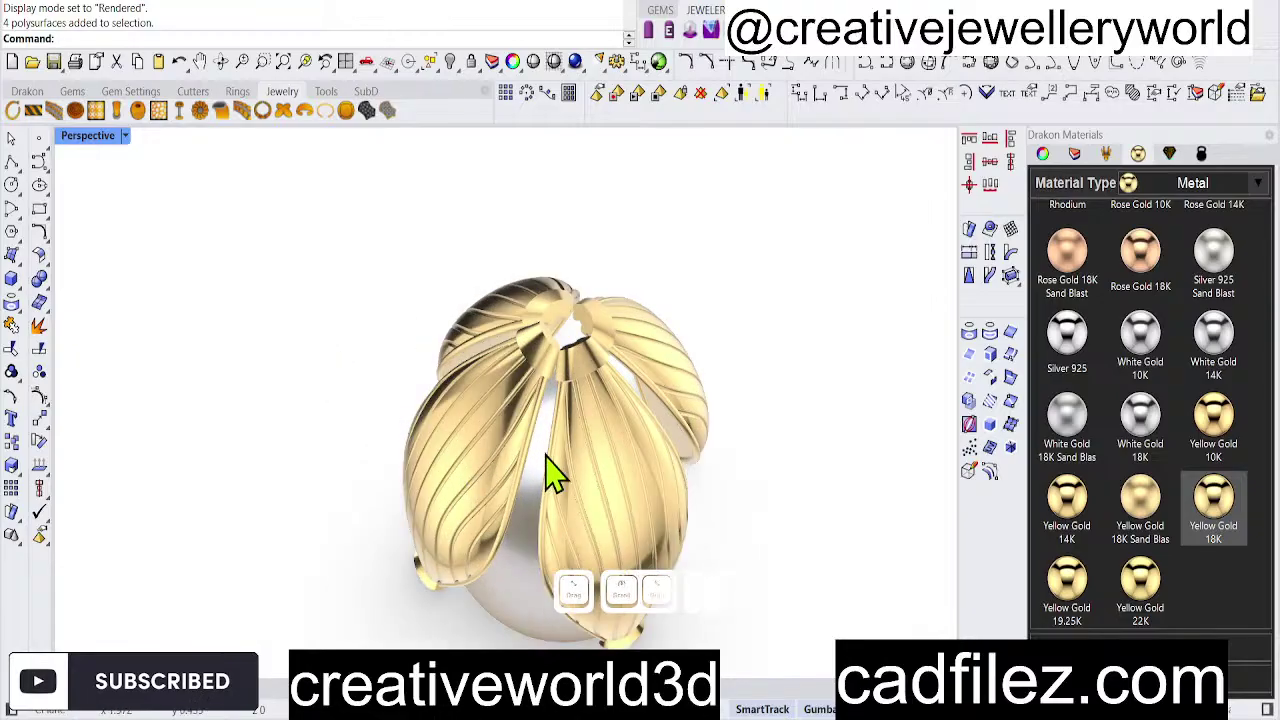
pyautogui.moveTo(549, 456); pyautogui.dragTo(517, 381, button='right')
pyautogui.scroll(-3, 606, 323)
pyautogui.moveTo(606, 323); pyautogui.dragTo(603, 434, button='right')
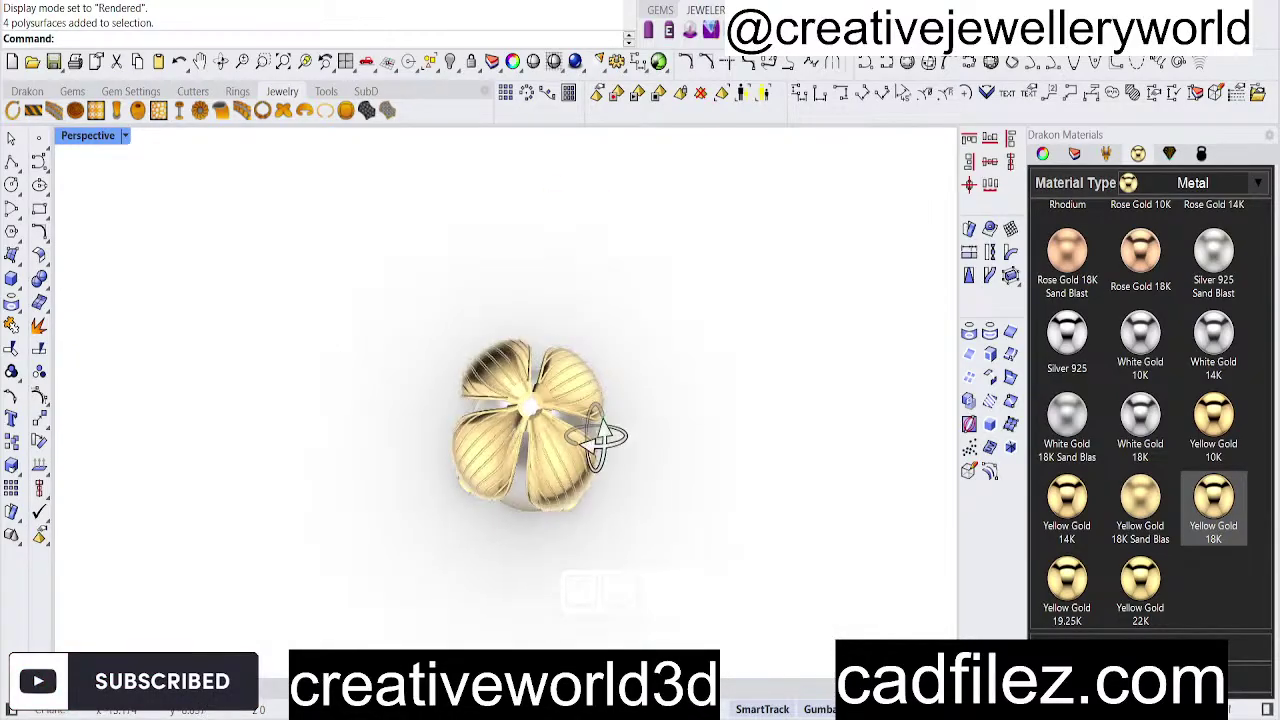
pyautogui.scroll(3, 567, 470)
pyautogui.moveTo(485, 568); pyautogui.dragTo(608, 410, button='right')
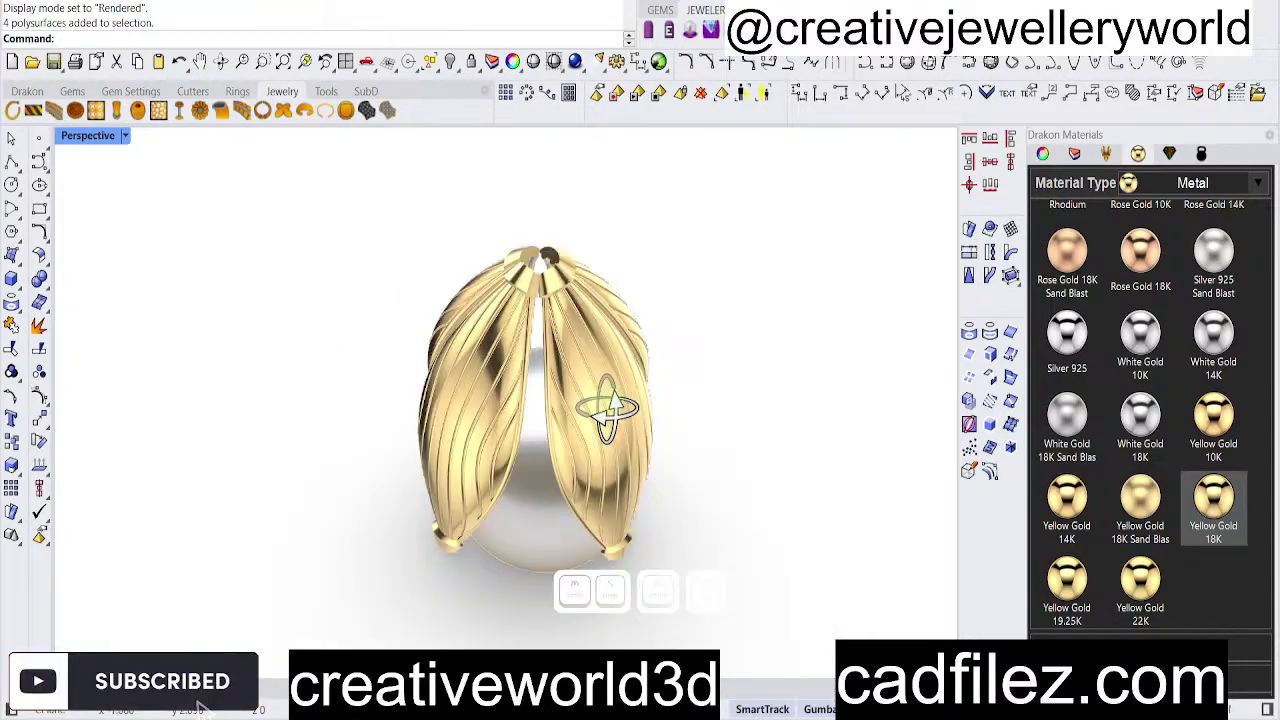
# Restore the four-view layout and inspect the opening where the gold parts meet in the Front and Perspective views.
pyautogui.doubleClick(88, 136)
pyautogui.click(275, 560)
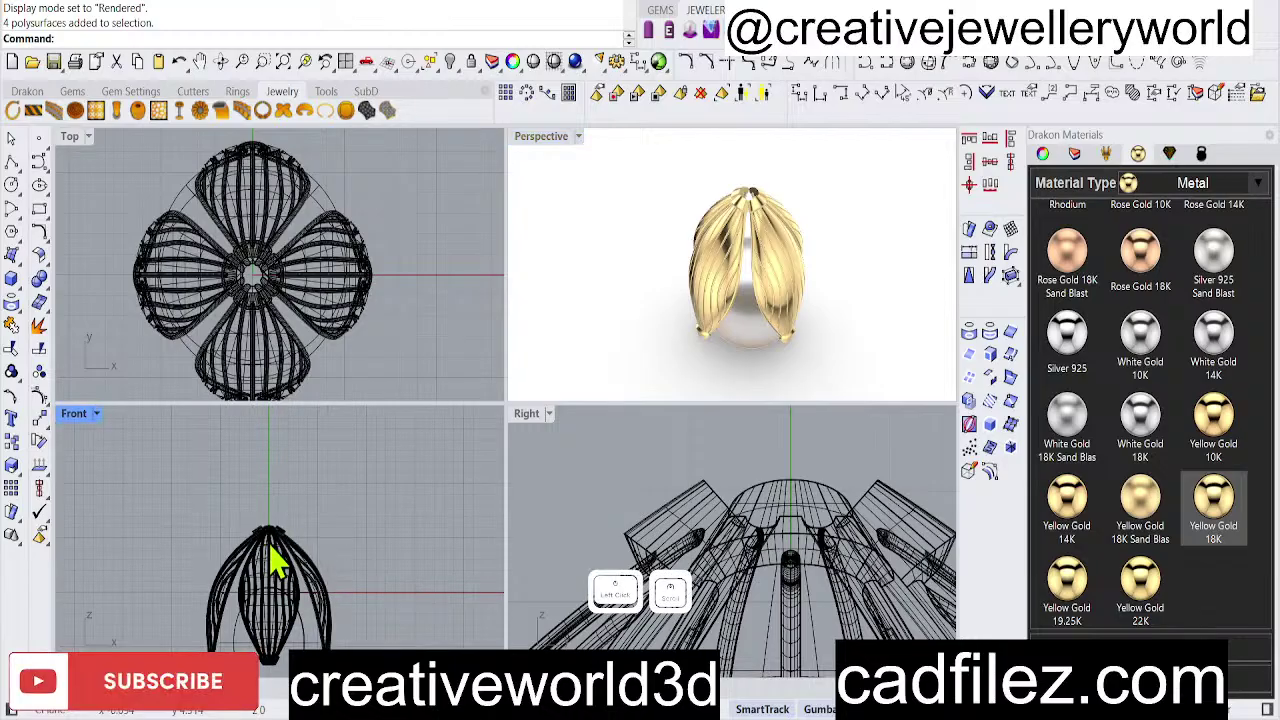
pyautogui.scroll(4, 270, 543)
pyautogui.moveTo(768, 188); pyautogui.dragTo(734, 224, button='right')
pyautogui.scroll(8, 730, 240)
pyautogui.scroll(-5, 724, 275)
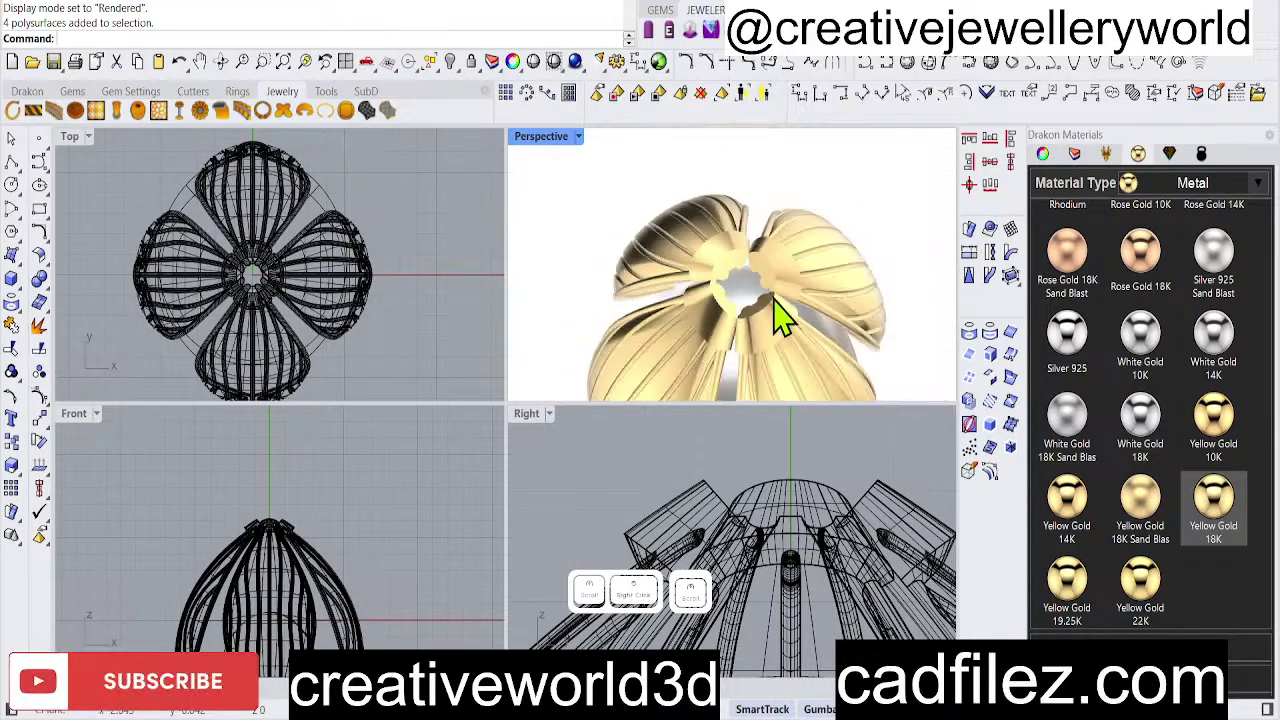
pyautogui.moveTo(774, 298); pyautogui.dragTo(734, 266, button='right')
pyautogui.scroll(6, 741, 245)
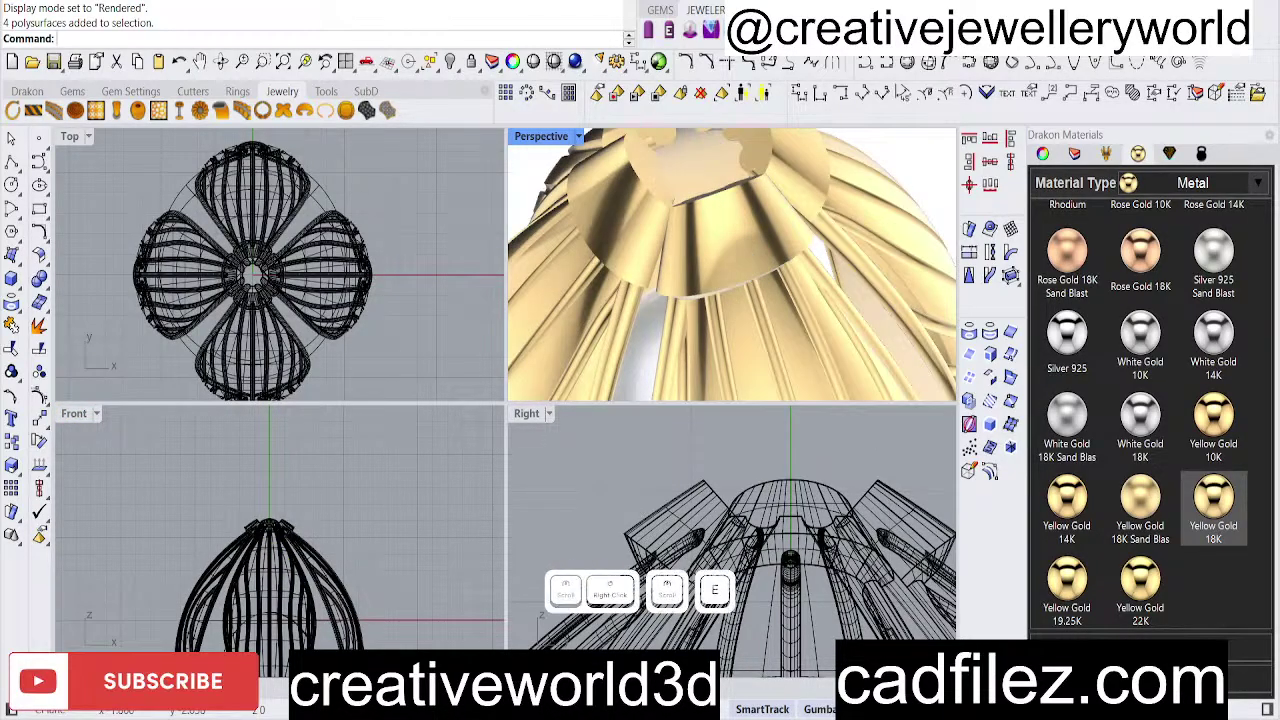
pyautogui.write('t')
pyautogui.press('Return')
pyautogui.click(745, 230)
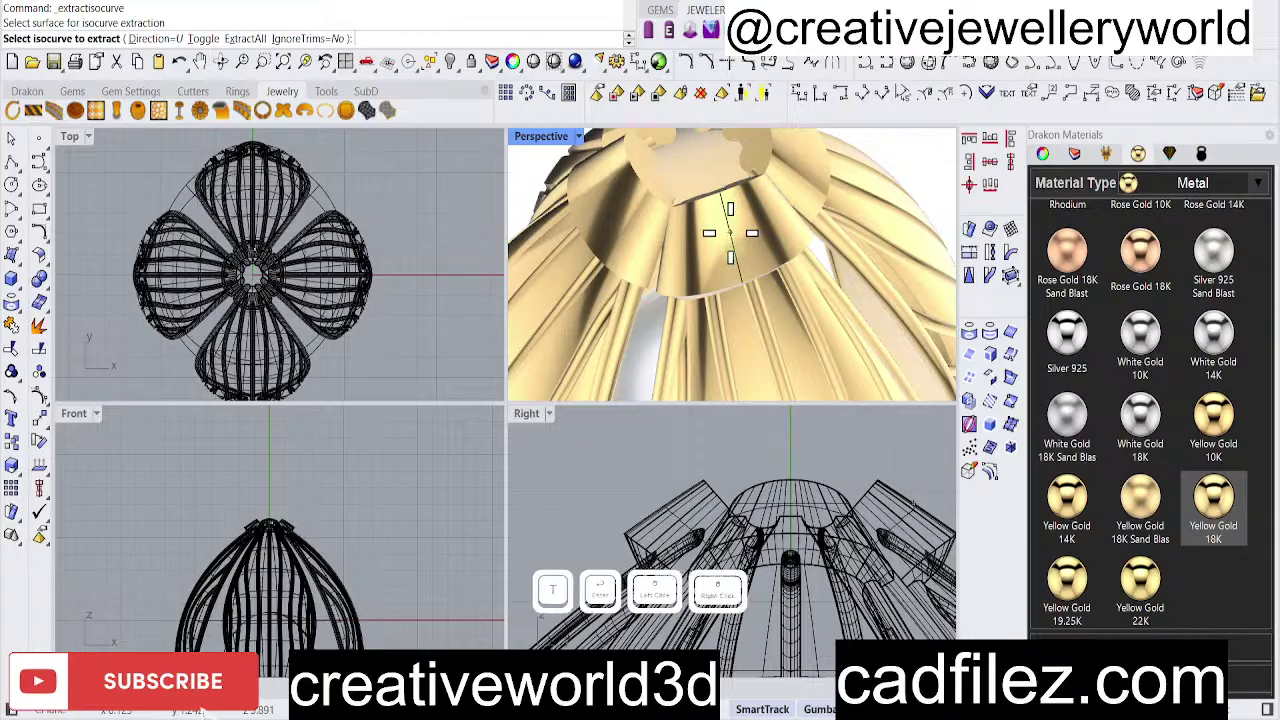
pyautogui.rightClick(730, 232)
# Set the Perspective view to Shaded display and duplicate the edges along one ribbed part's rim at the top opening.
pyautogui.click(578, 137)
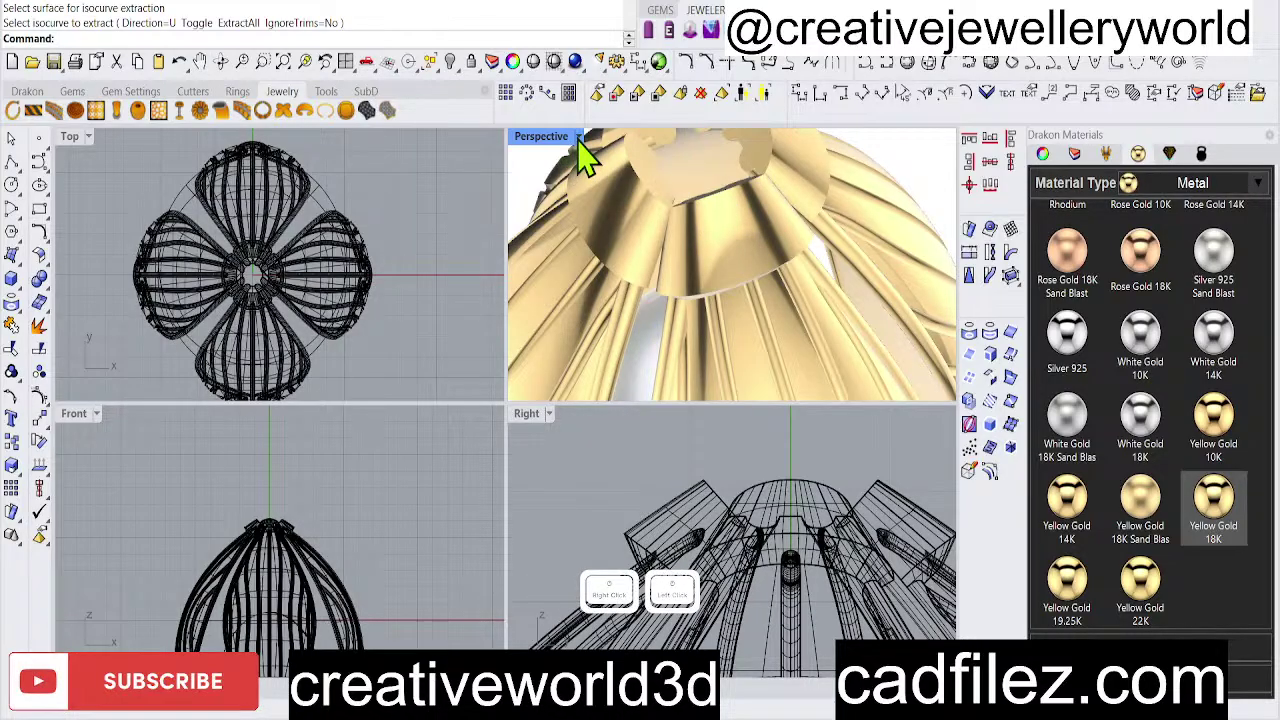
pyautogui.click(650, 54)
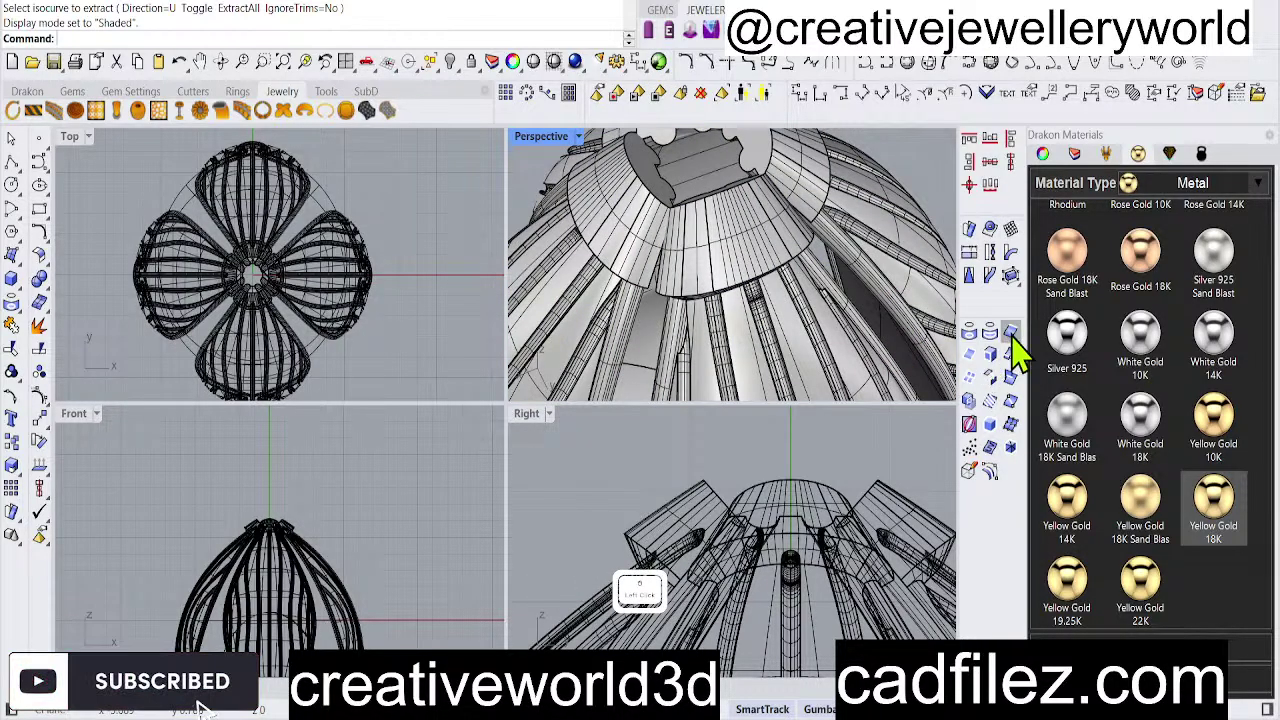
pyautogui.click(988, 357)
pyautogui.scroll(6, 710, 240)
pyautogui.scroll(-5, 727, 266)
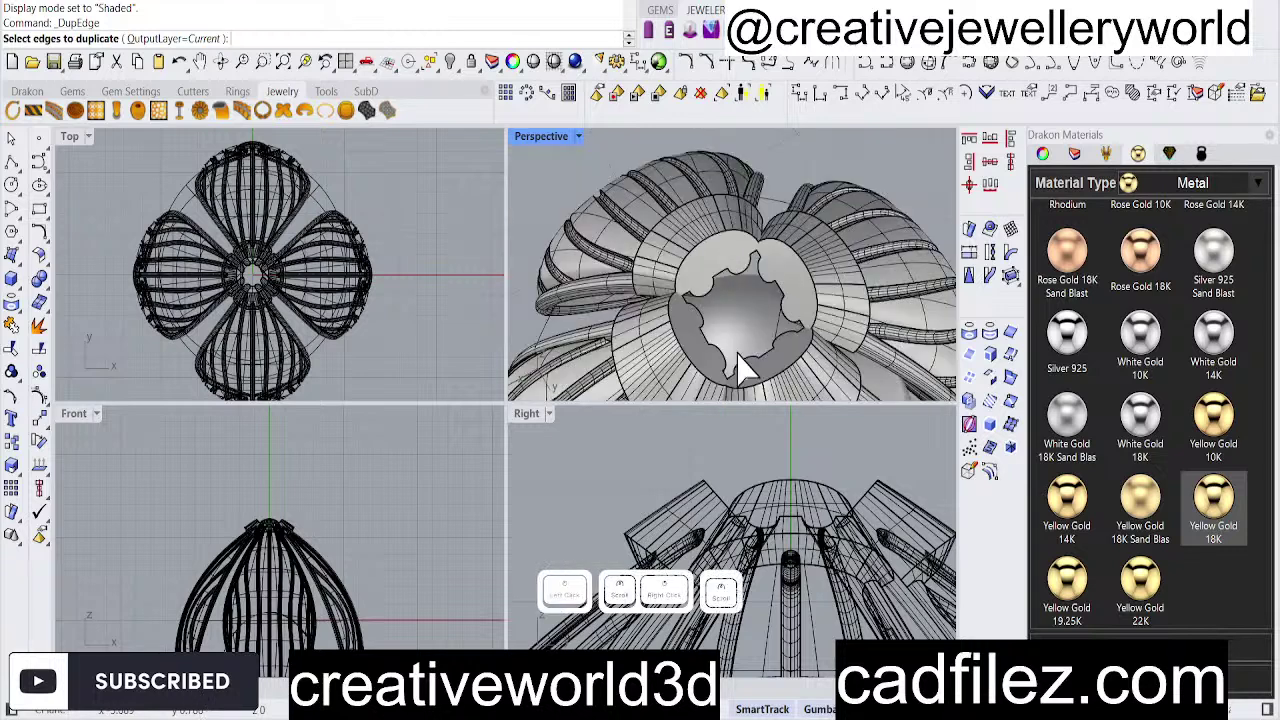
pyautogui.moveTo(737, 343); pyautogui.dragTo(749, 329, button='right')
pyautogui.scroll(10, 762, 375)
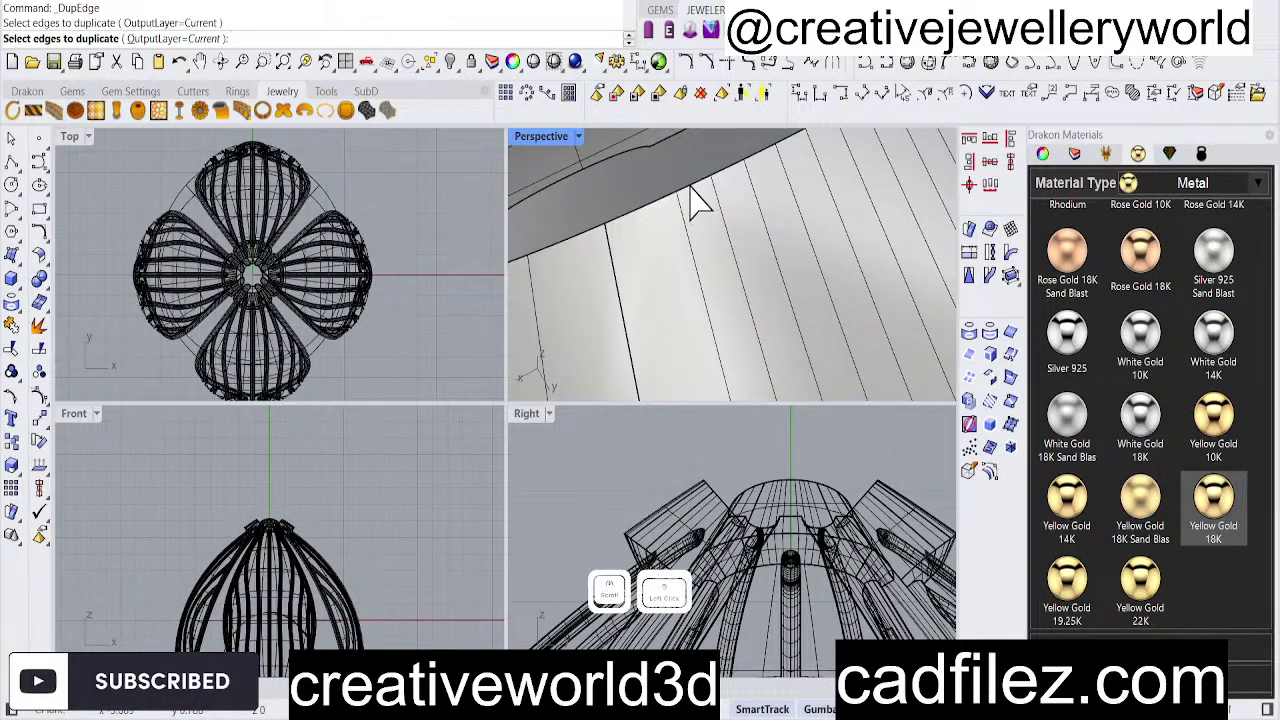
pyautogui.click(694, 198)
pyautogui.scroll(-5, 740, 285)
pyautogui.rightClick(286, 278)
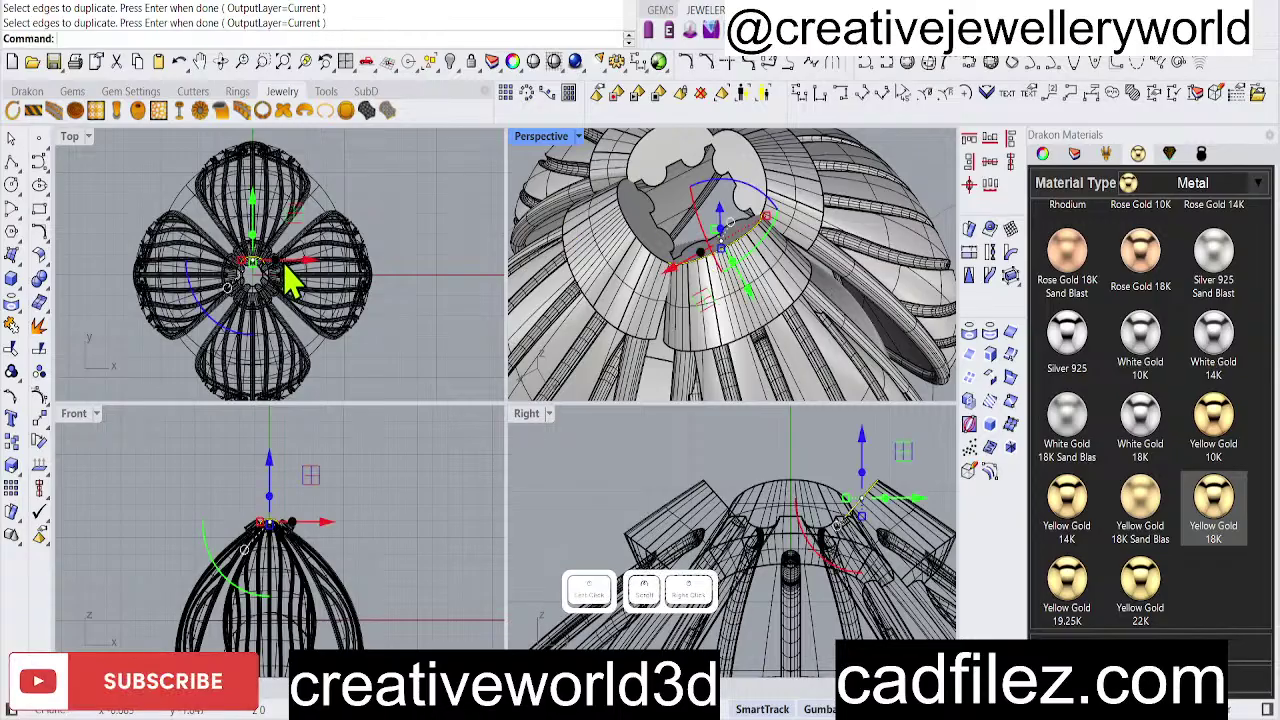
# Join the duplicated rim edges into one curve and pipe it with round caps at a diameter of 0.3.
pyautogui.scroll(3, 286, 280)
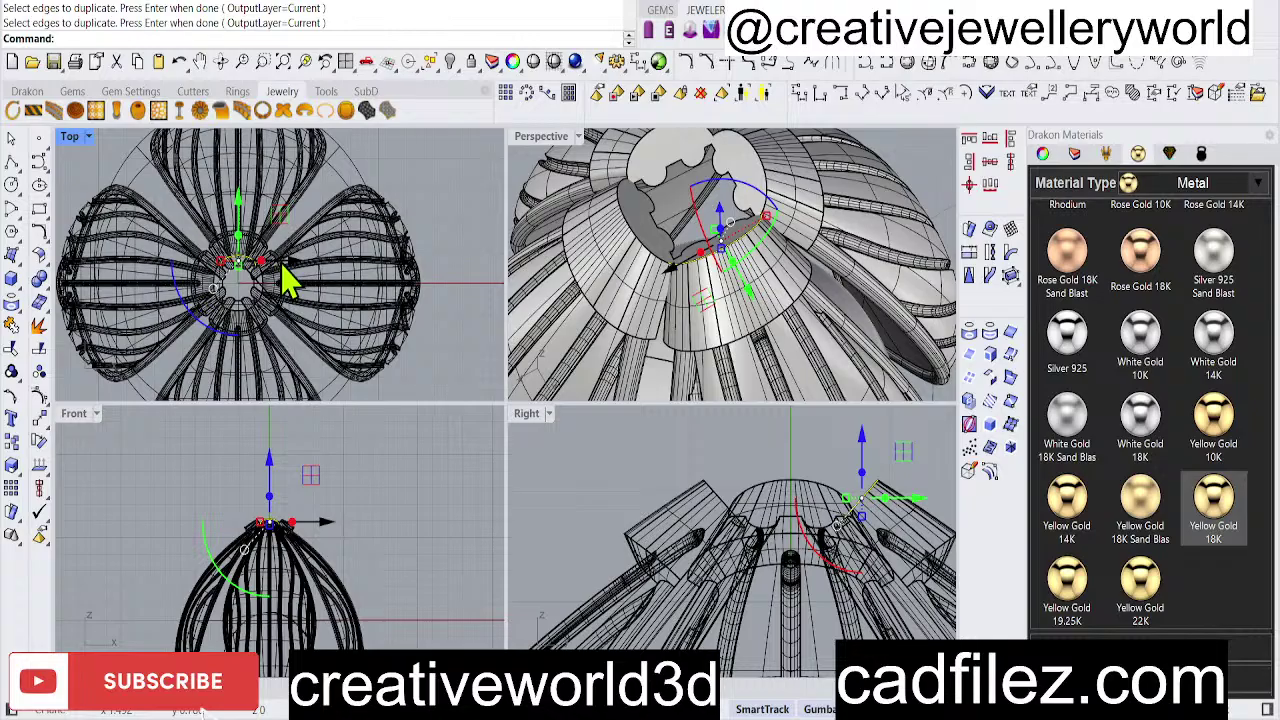
pyautogui.write('join')
pyautogui.press('Return')
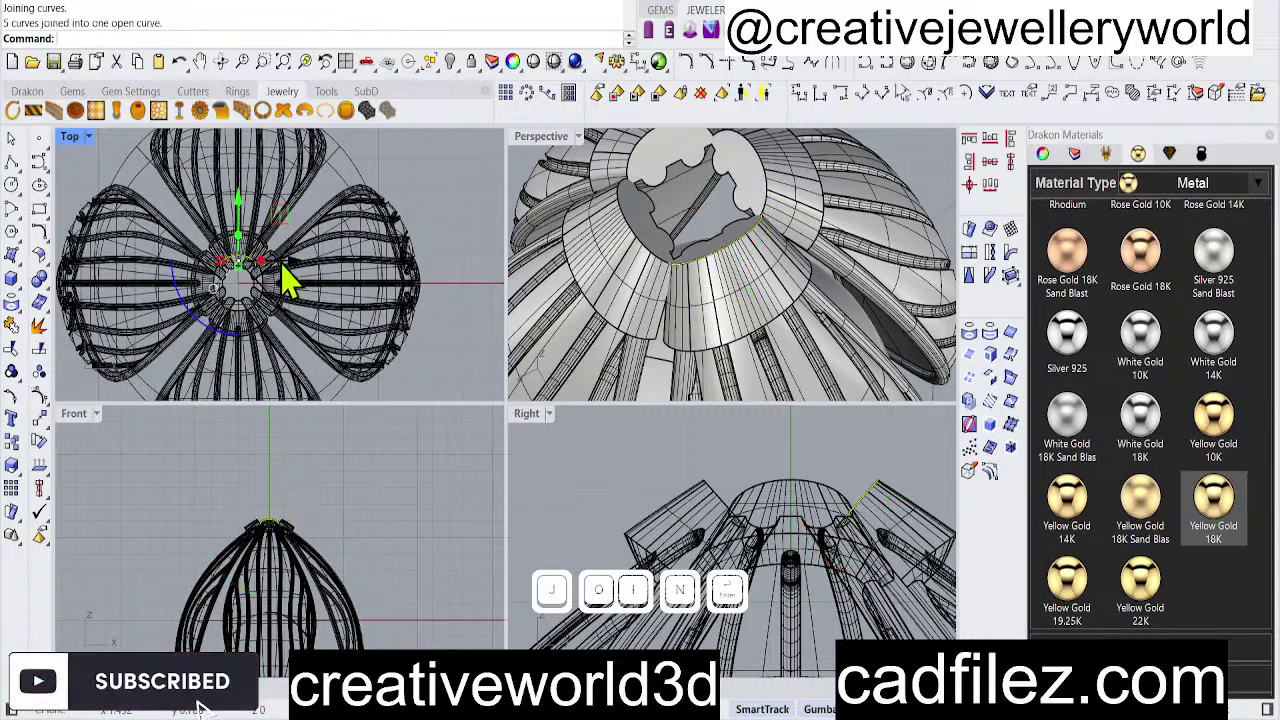
pyautogui.write('pipe')
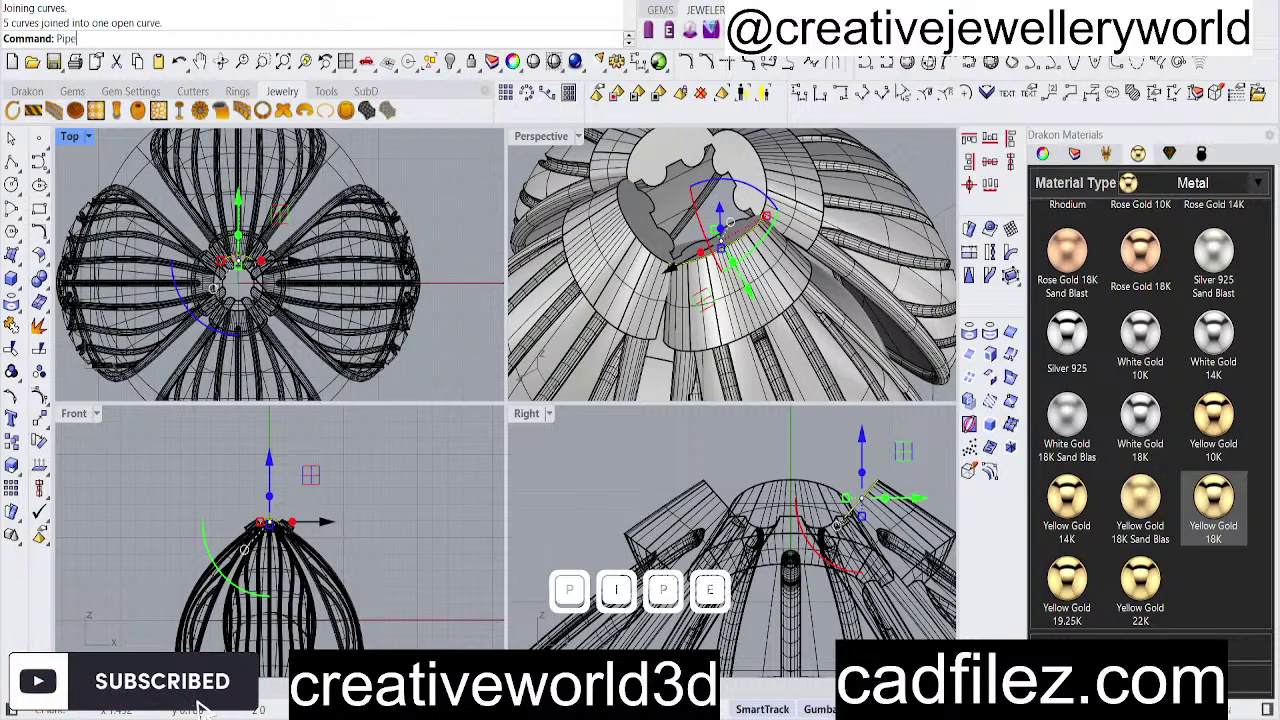
pyautogui.press('Return')
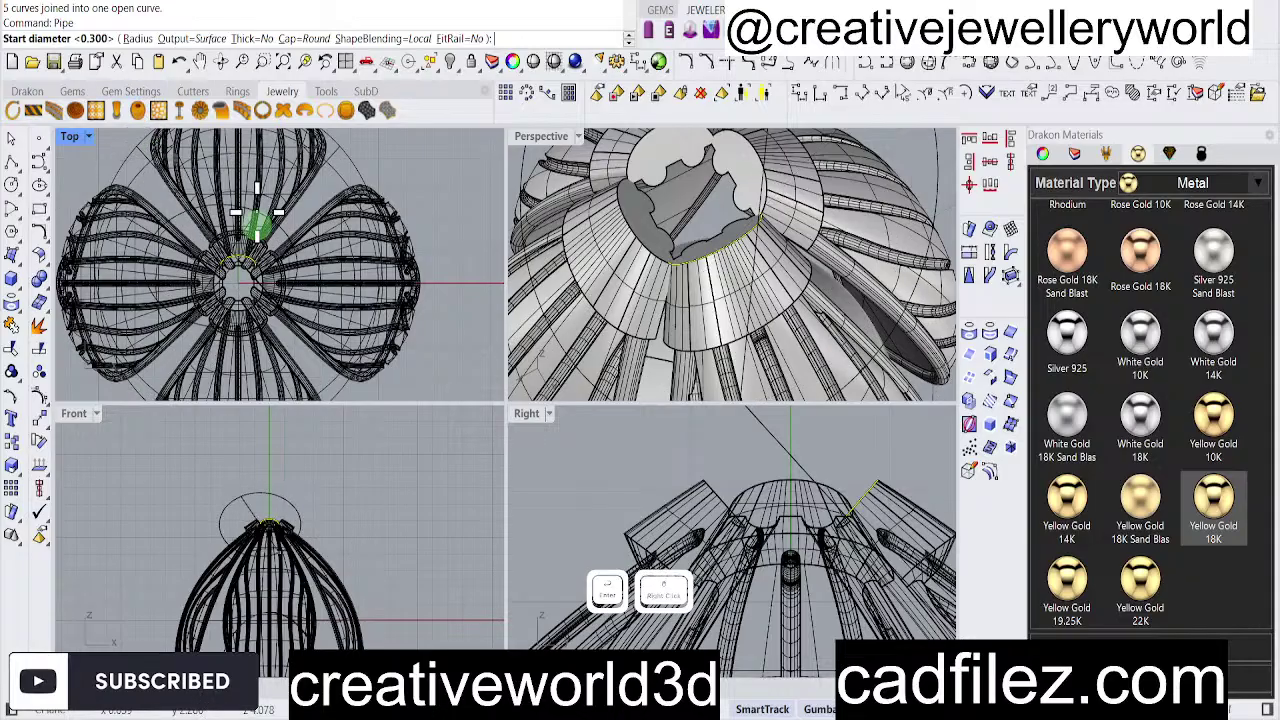
pyautogui.rightClick(258, 222)
pyautogui.rightClick(266, 206)
pyautogui.rightClick(266, 210)
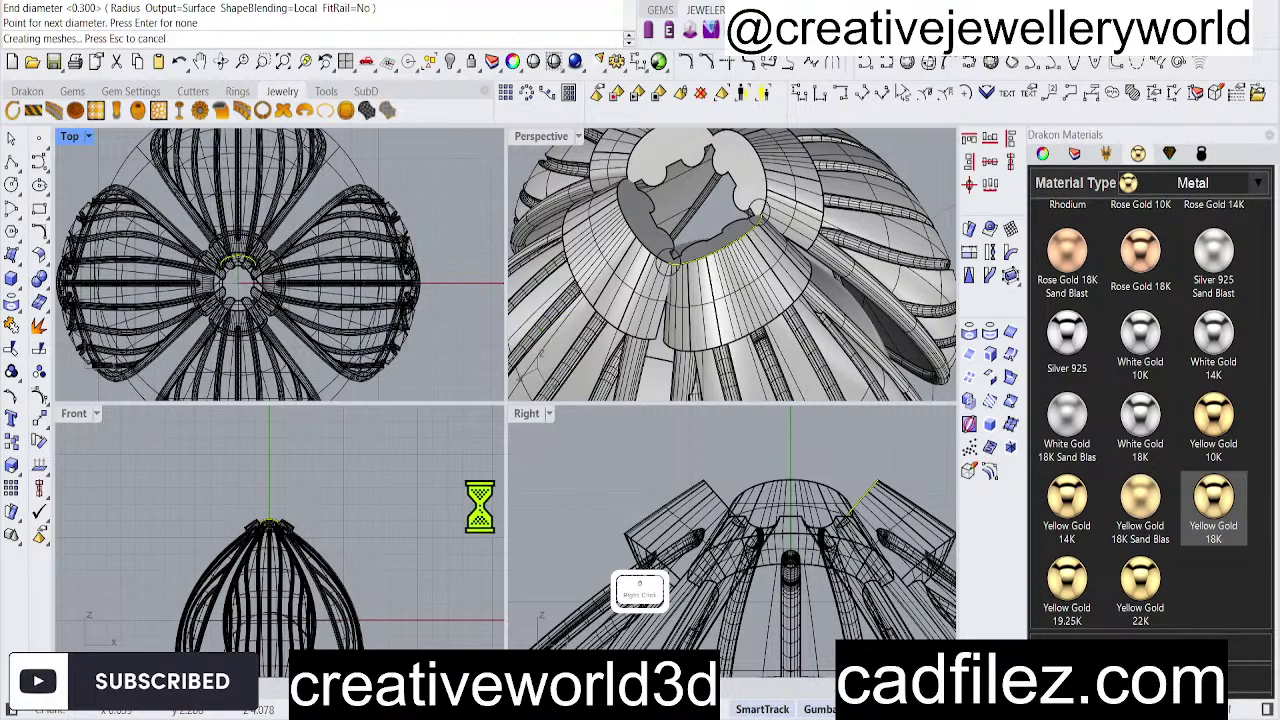
# Polar-array the pipe segment around the origin in the Top view with 4 items over 360 degrees.
pyautogui.click(712, 265)
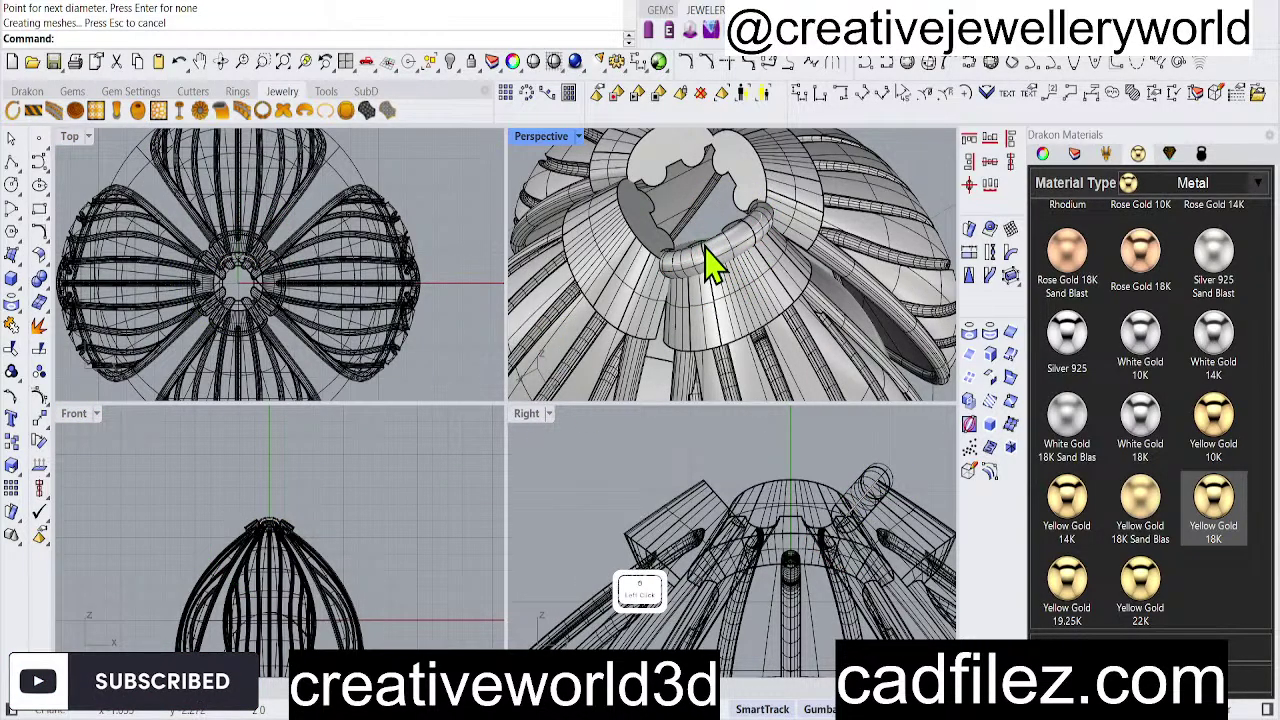
pyautogui.click(712, 265)
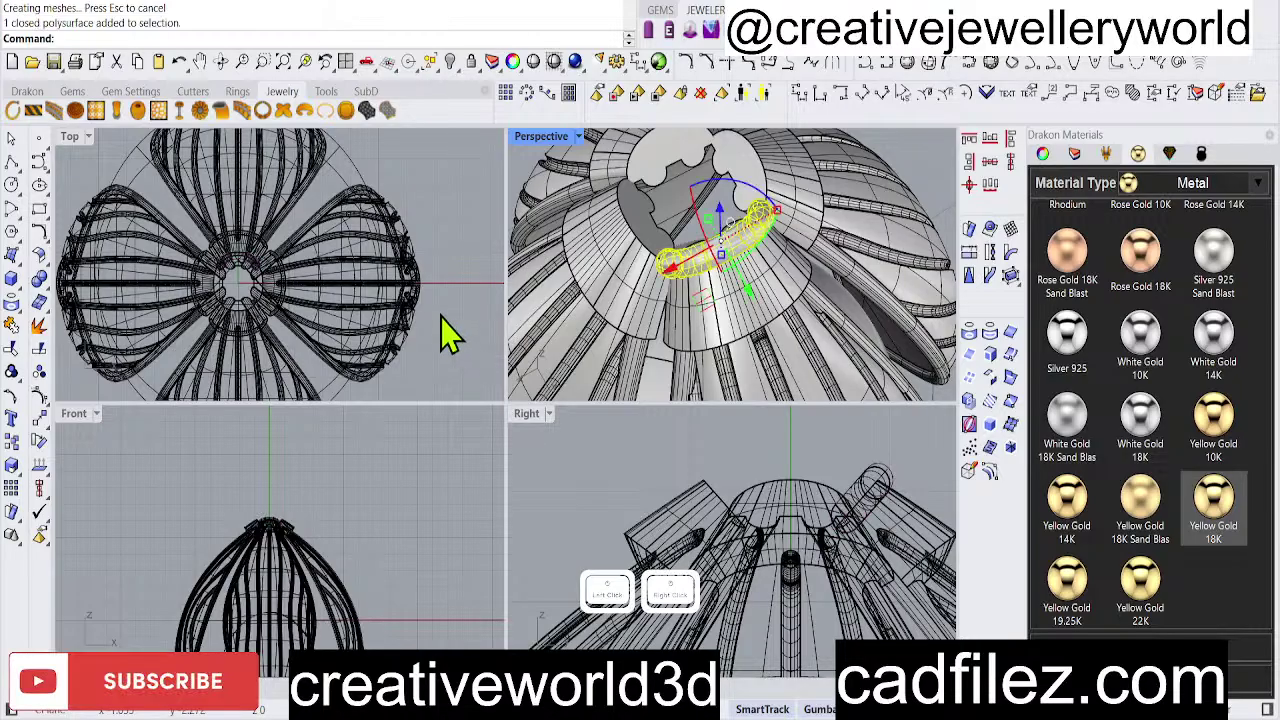
pyautogui.scroll(-3, 300, 295)
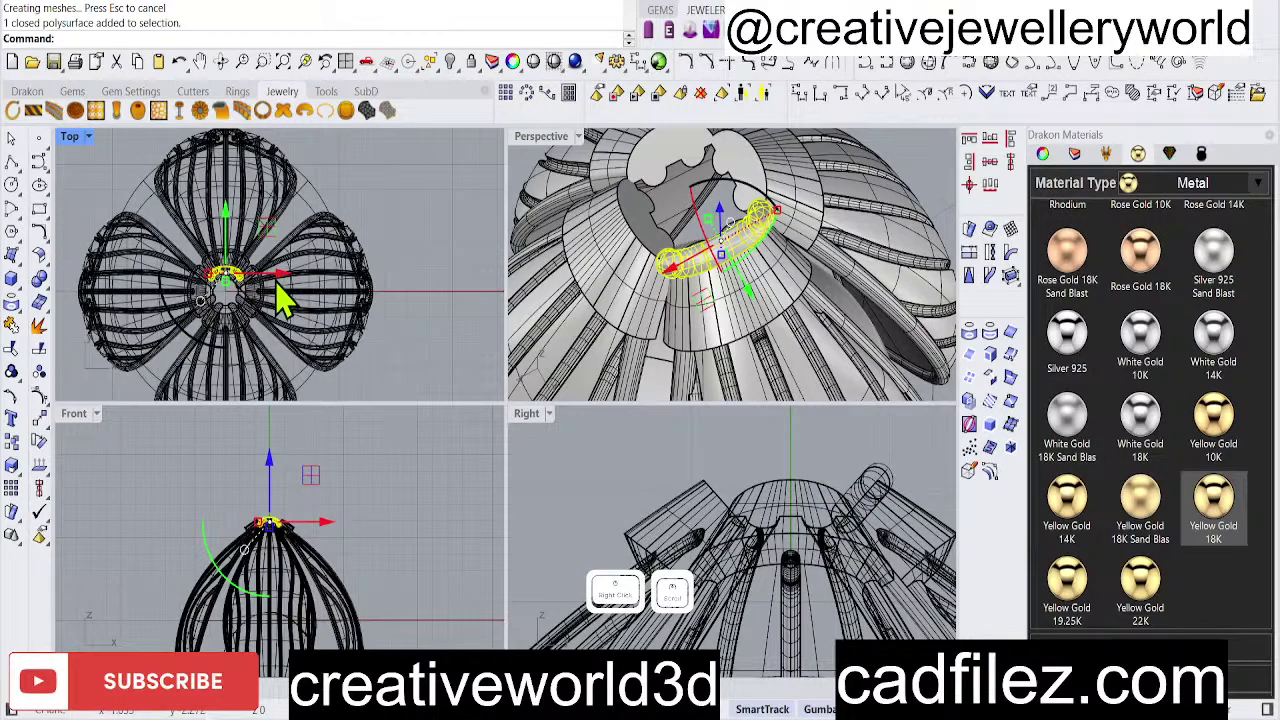
pyautogui.click(527, 93)
pyautogui.press('Return')
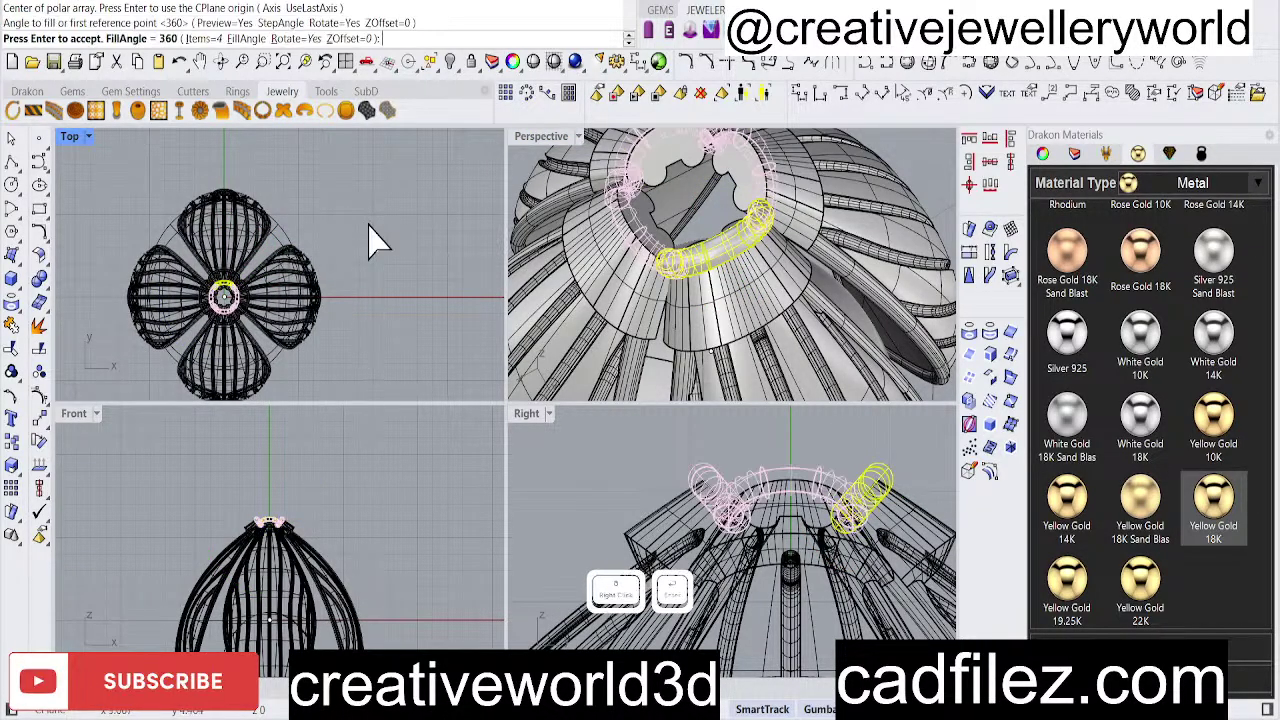
pyautogui.rightClick(395, 235)
pyautogui.rightClick(393, 234)
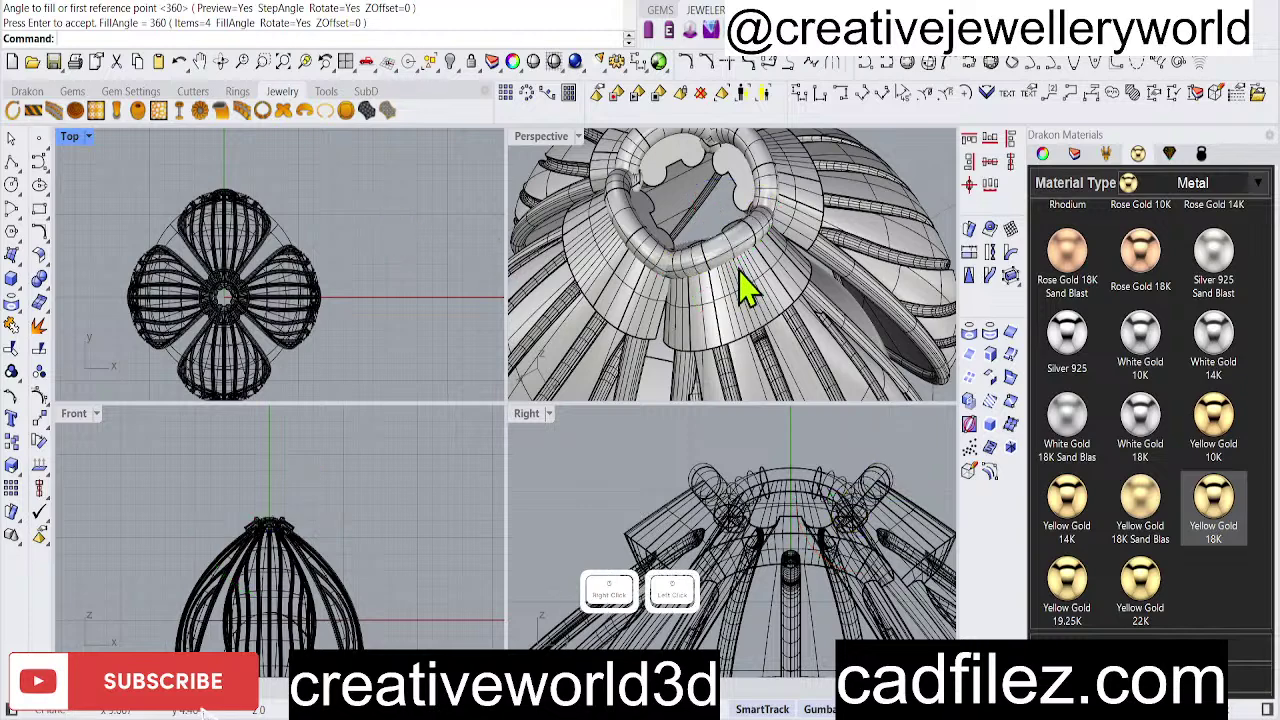
# Select the three arrayed pipe copies and try moving them away from the pendant in the Top view.
pyautogui.click(749, 286)
pyautogui.scroll(-3, 740, 310)
pyautogui.scroll(5, 745, 315)
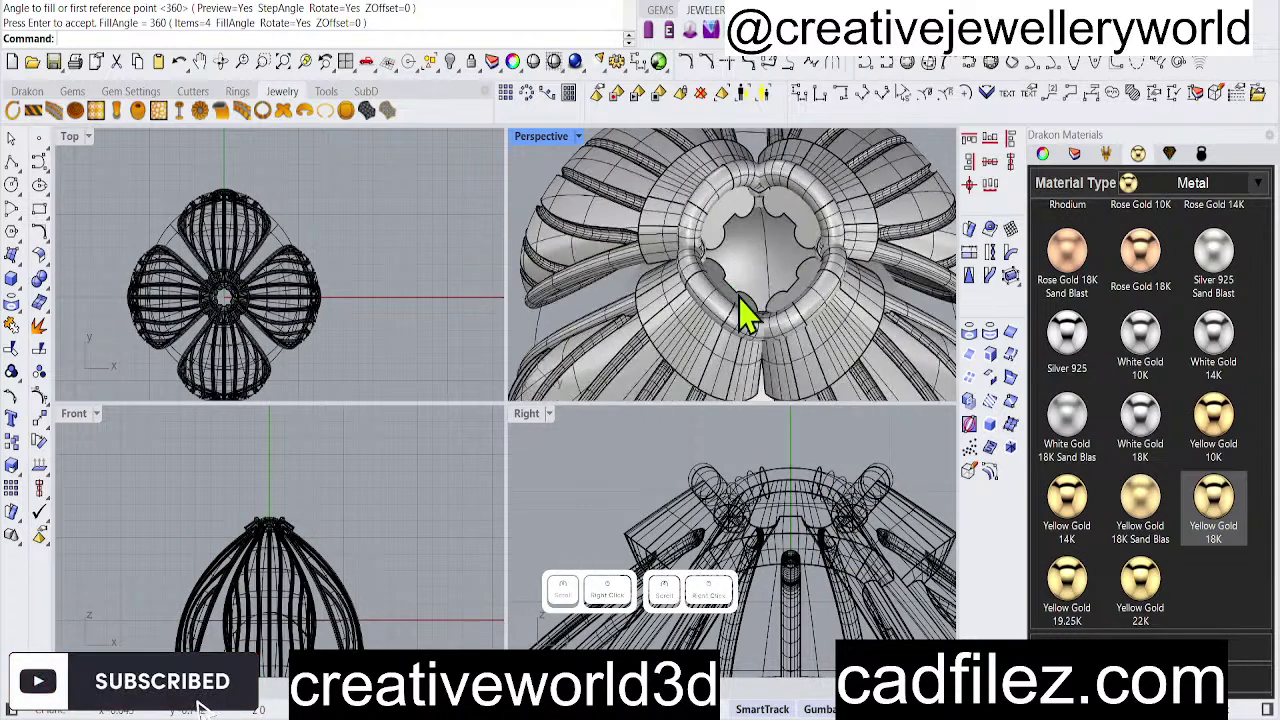
pyautogui.write('sl')
pyautogui.press('Return')
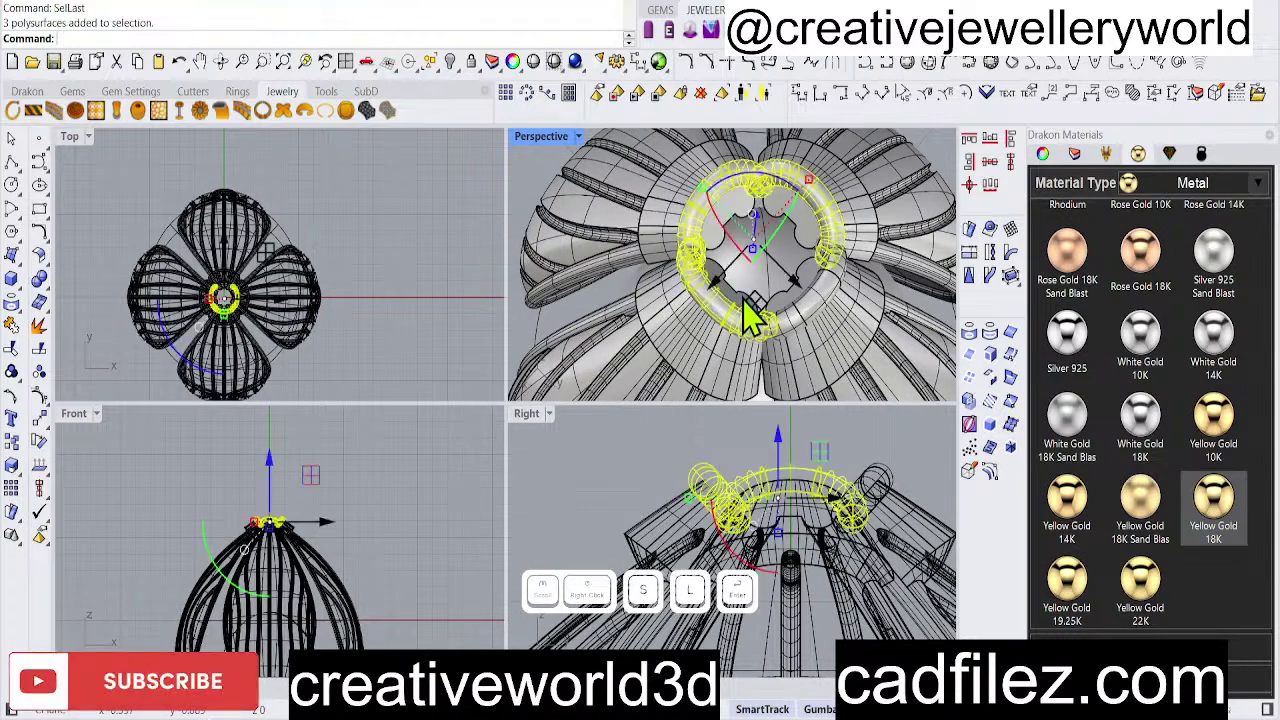
pyautogui.click(804, 294)
pyautogui.write('11')
pyautogui.press('Return')
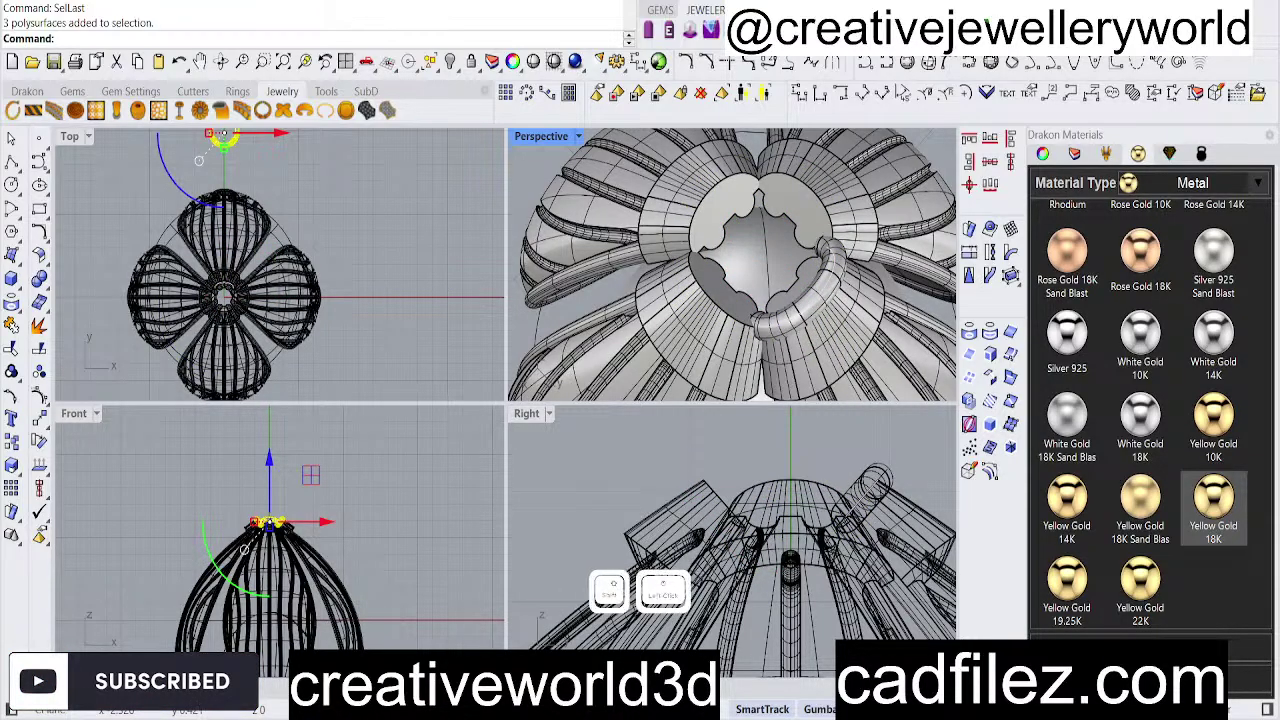
pyautogui.press('Escape')
pyautogui.scroll(2, 829, 315)
pyautogui.scroll(-5, 686, 294)
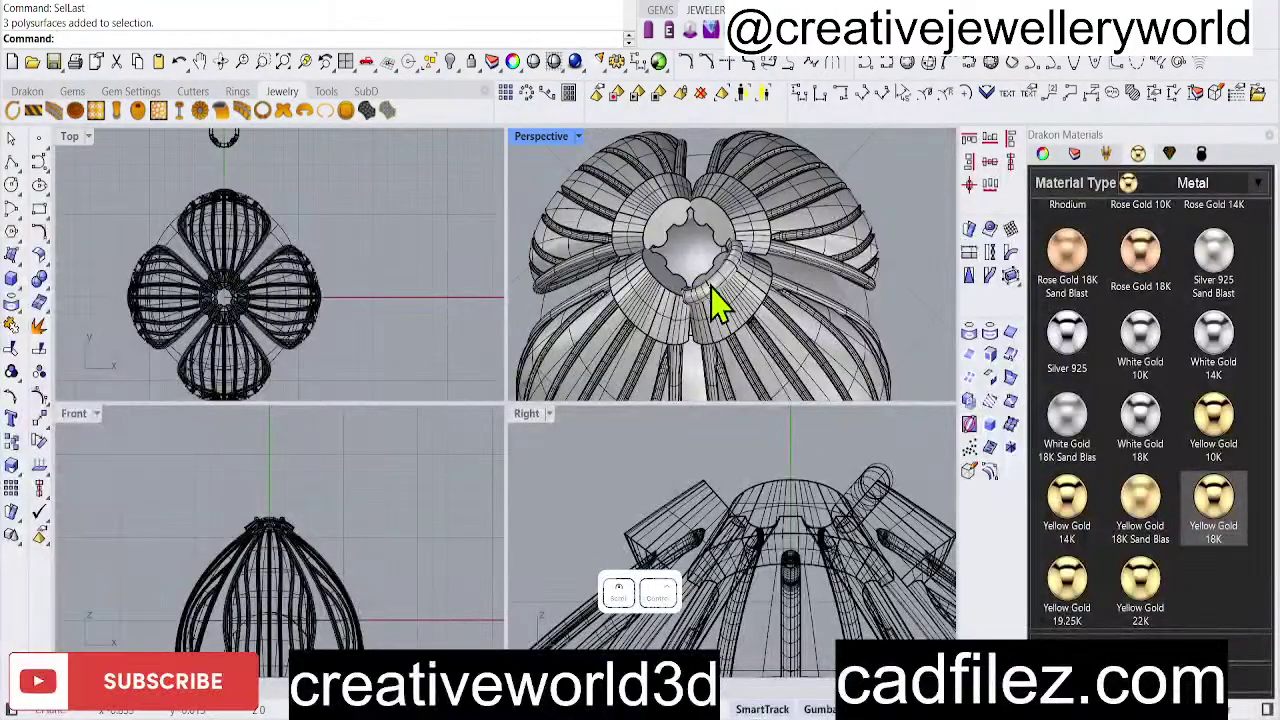
pyautogui.click(365, 253)
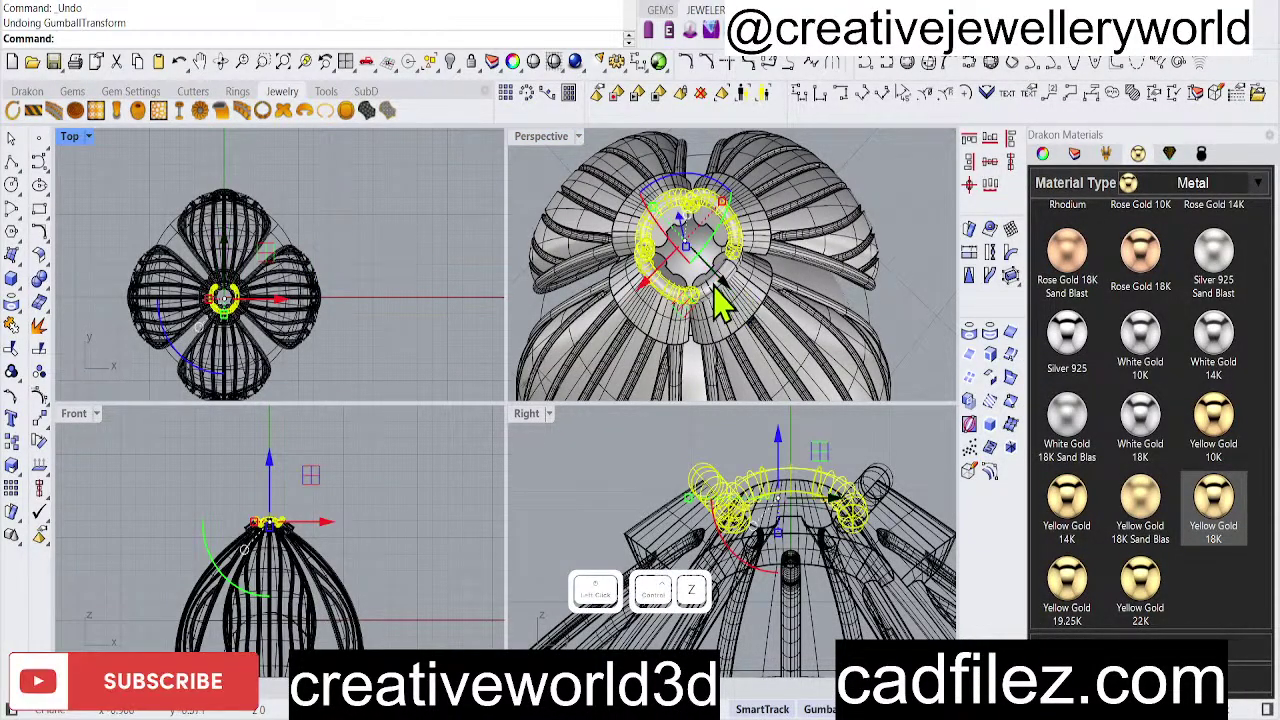
# Redo the move of the three pipe copies, try the Group command, and undo the move again.
pyautogui.scroll(5, 718, 305)
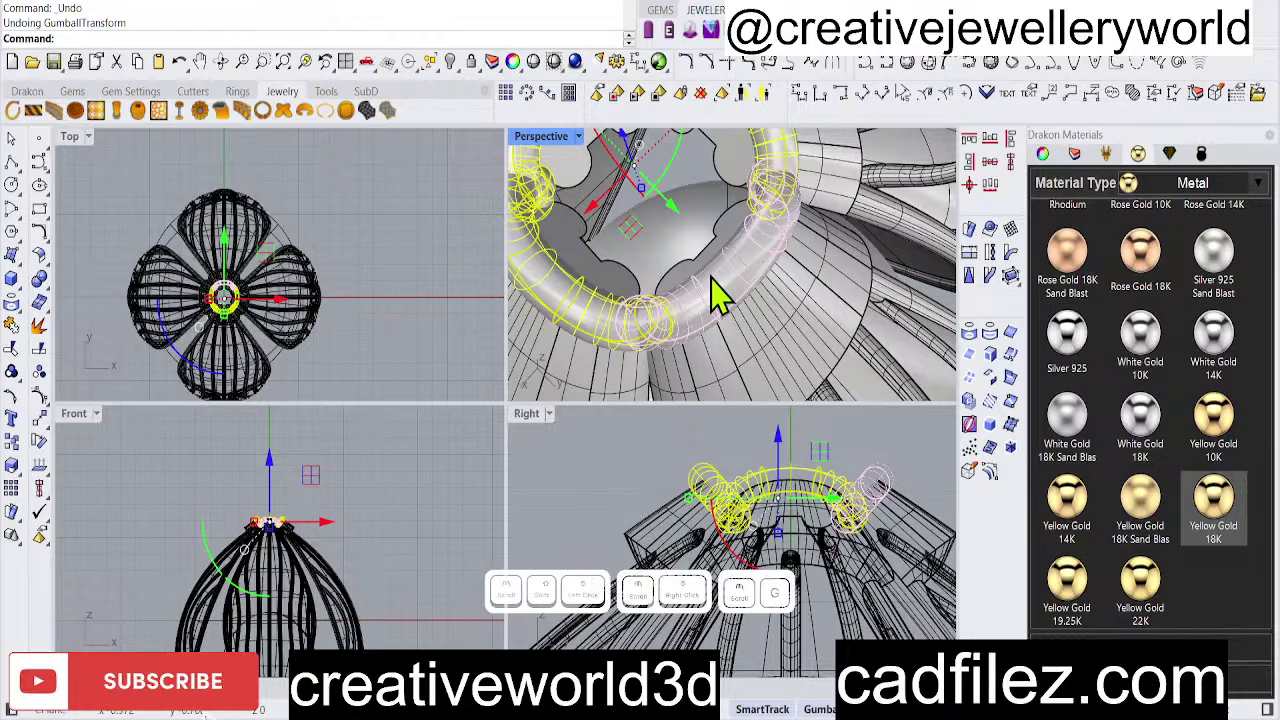
pyautogui.hotkey('ctrl', 'y')
pyautogui.write('g')
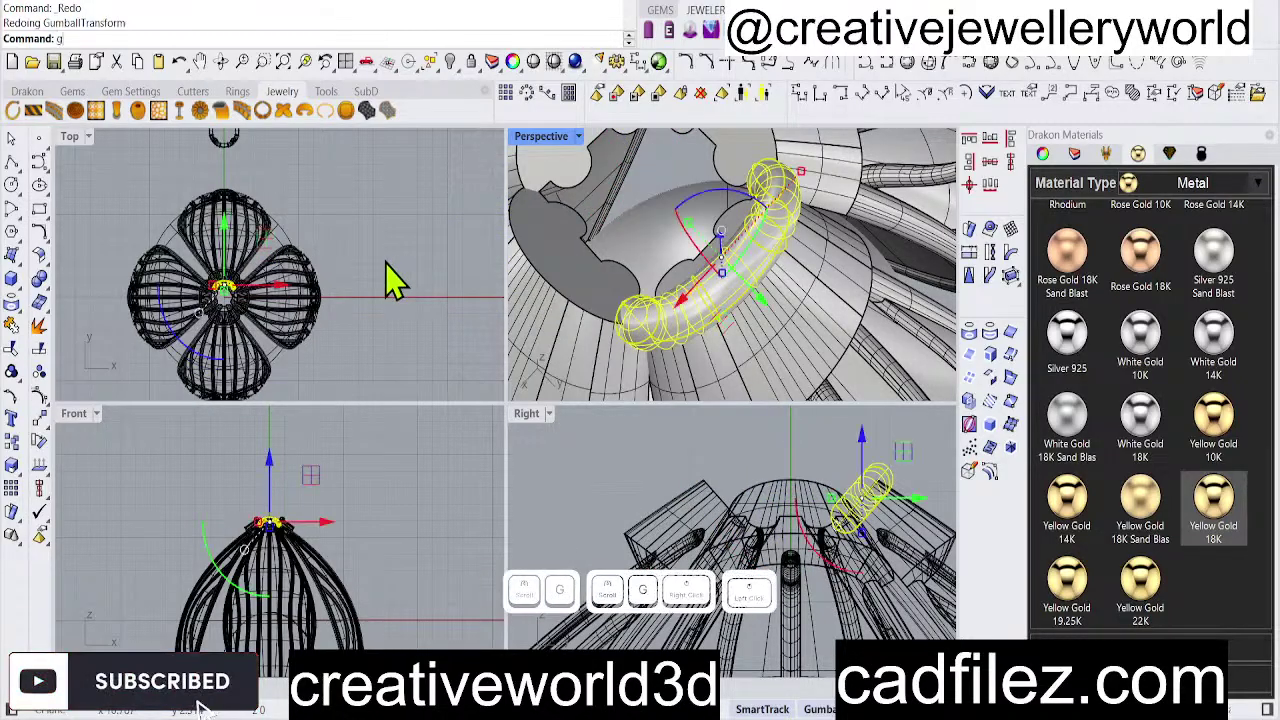
pyautogui.click(393, 283)
pyautogui.rightClick(462, 345)
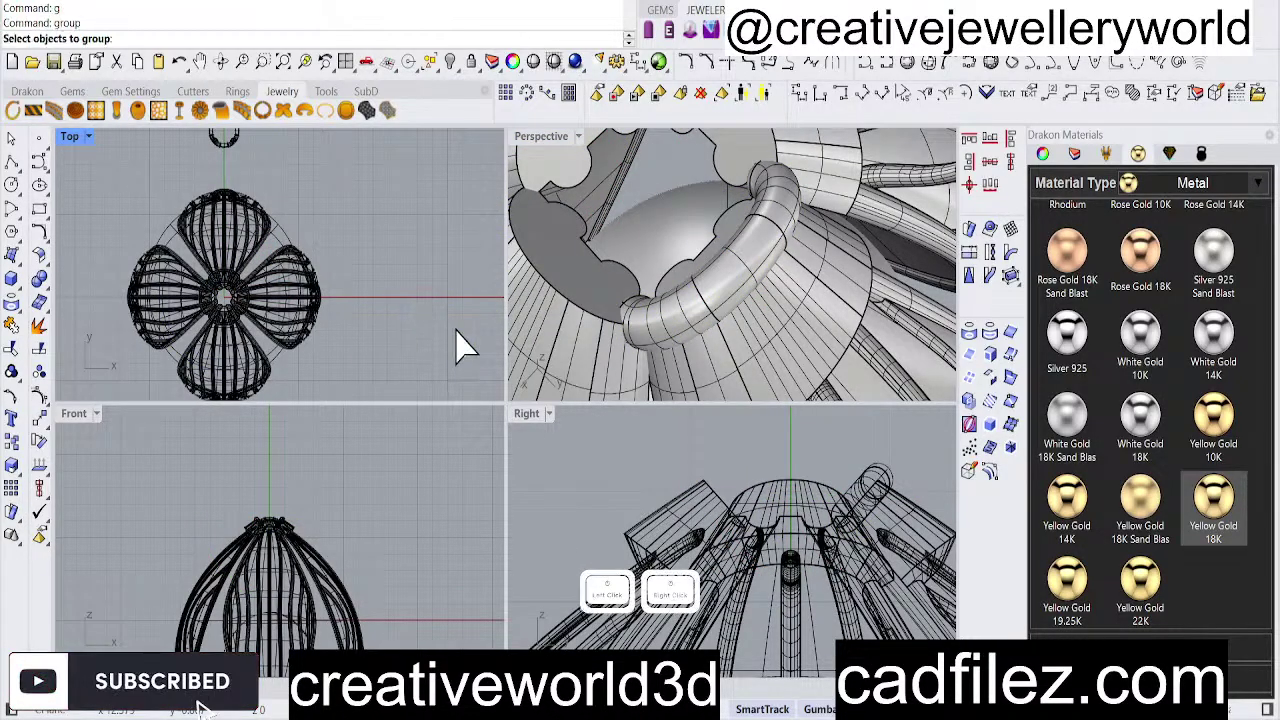
pyautogui.scroll(-5, 590, 315)
pyautogui.rightClick(675, 310)
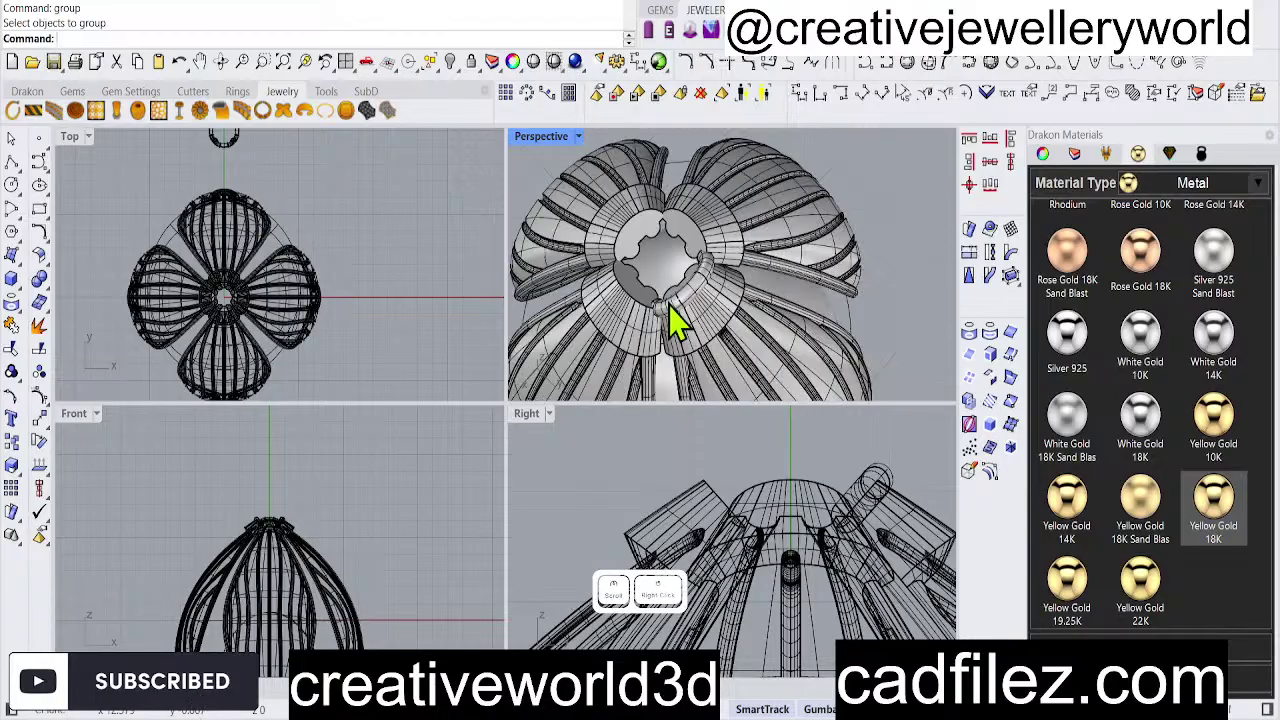
pyautogui.hotkey('ctrl', 'z')
# Add the original pipe to the three selected copies and group all four rim segments.
pyautogui.click(675, 310)
pyautogui.scroll(5, 680, 290)
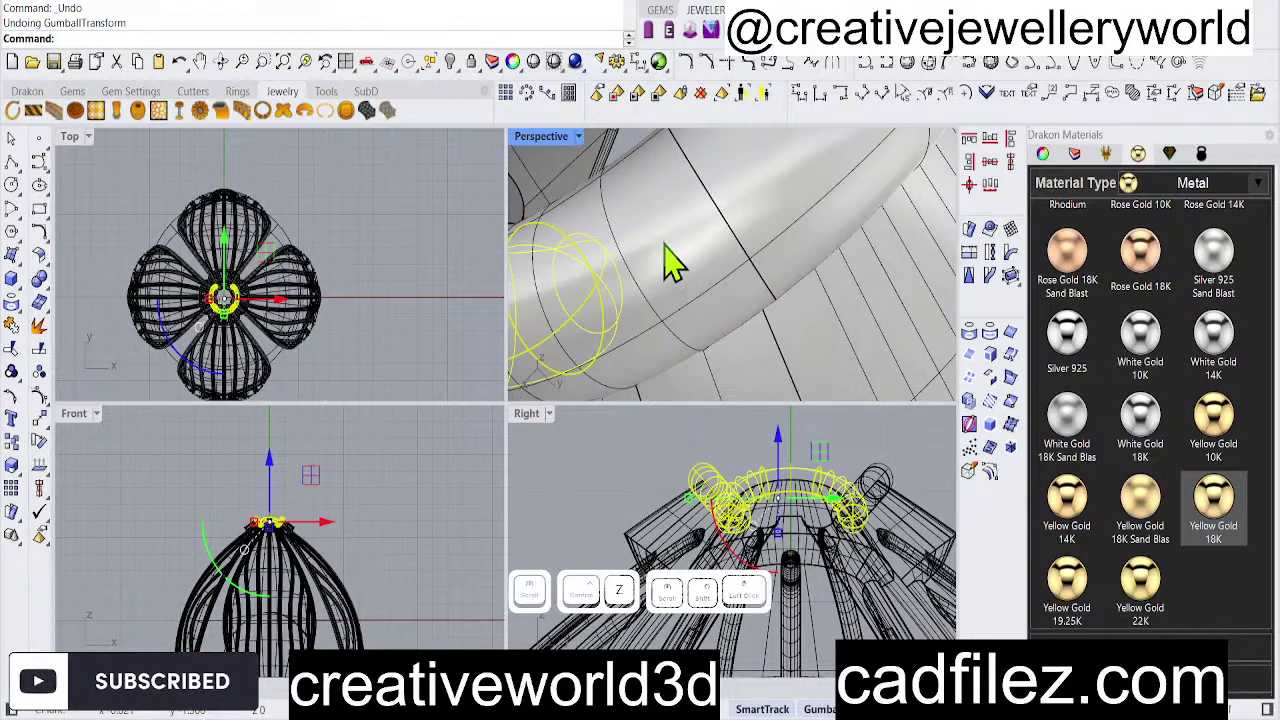
pyautogui.keyDown('shift'); pyautogui.click(723, 323); pyautogui.keyUp('shift')
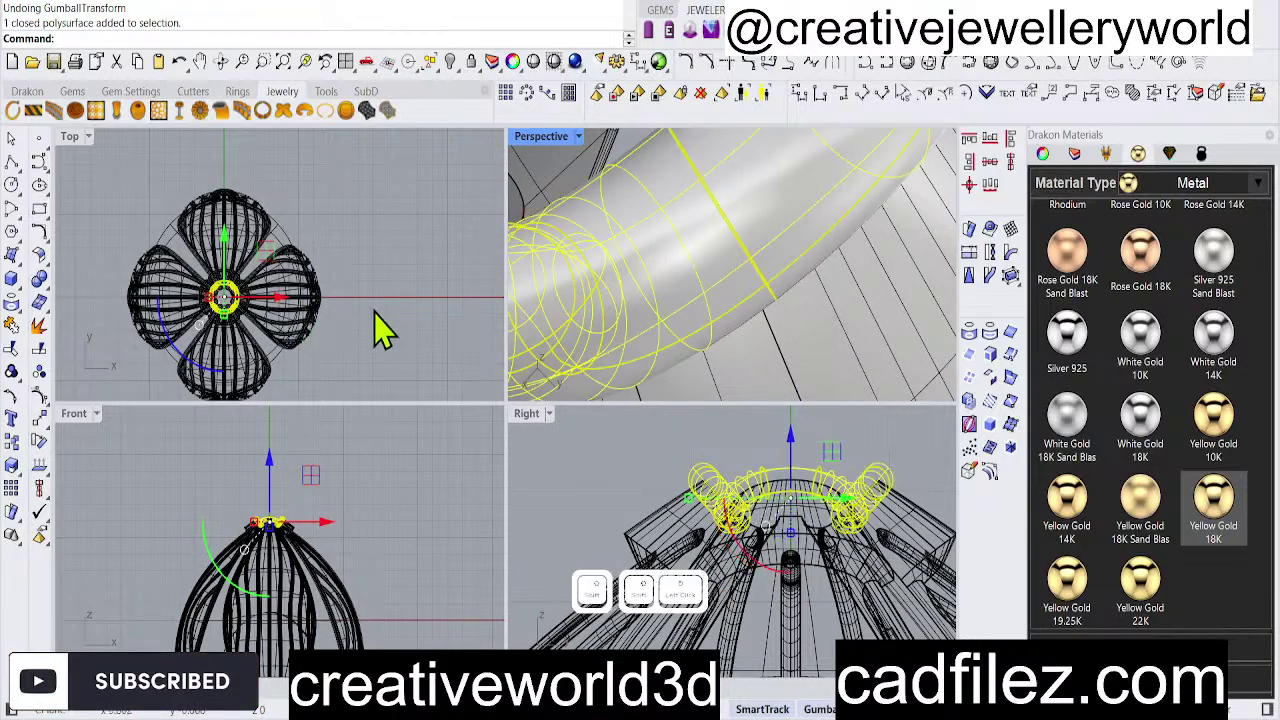
pyautogui.write('g')
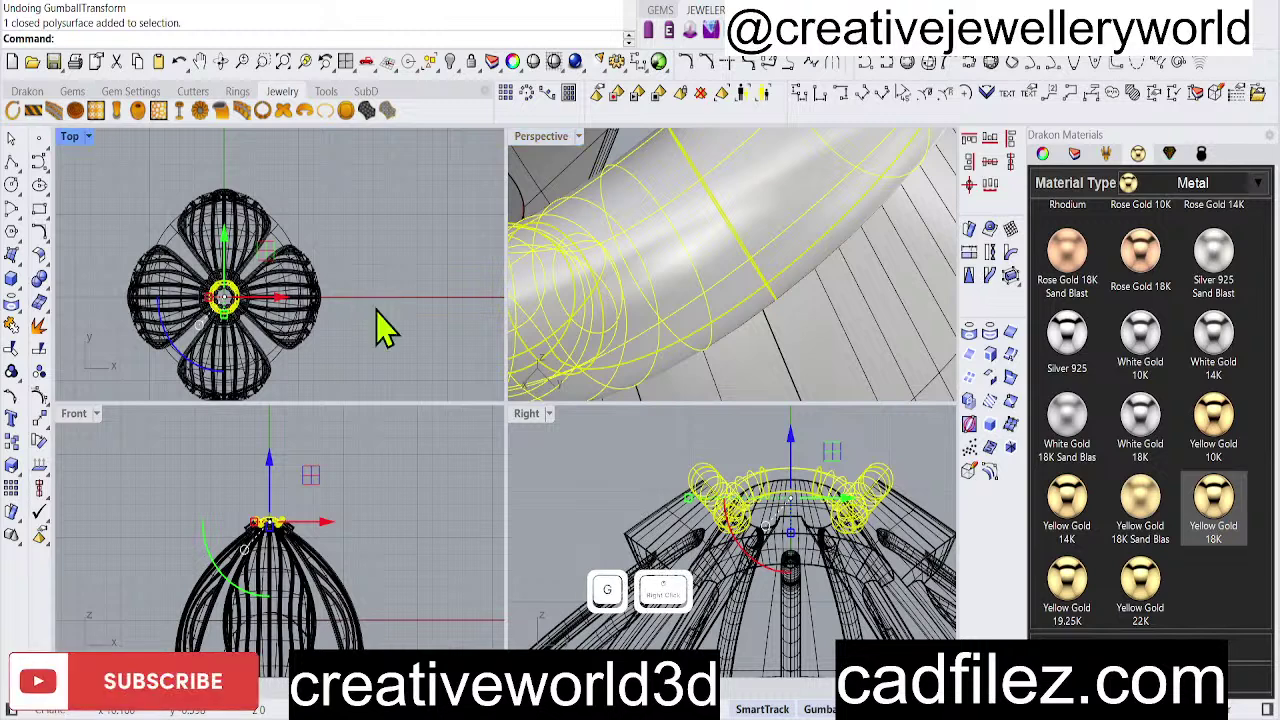
pyautogui.rightClick(380, 322)
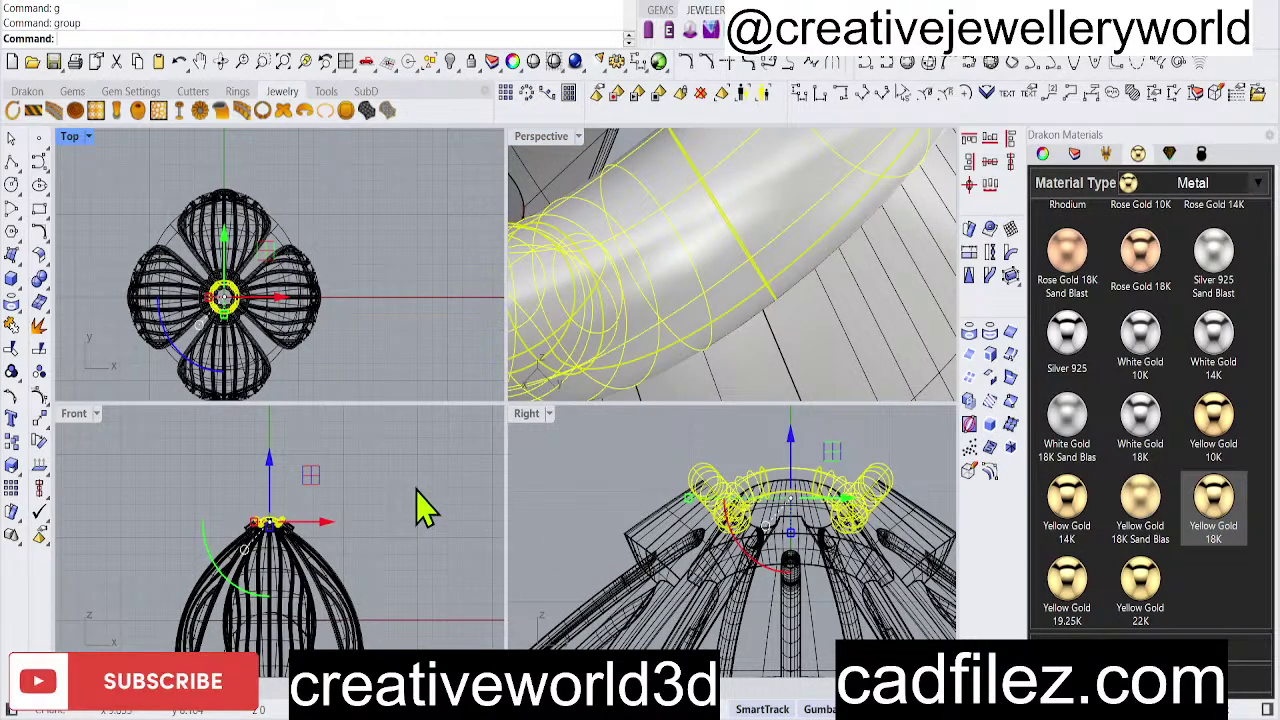
# Deselect the grouped rim and save the pendant file.
pyautogui.click(686, 286)
pyautogui.scroll(-5, 700, 296)
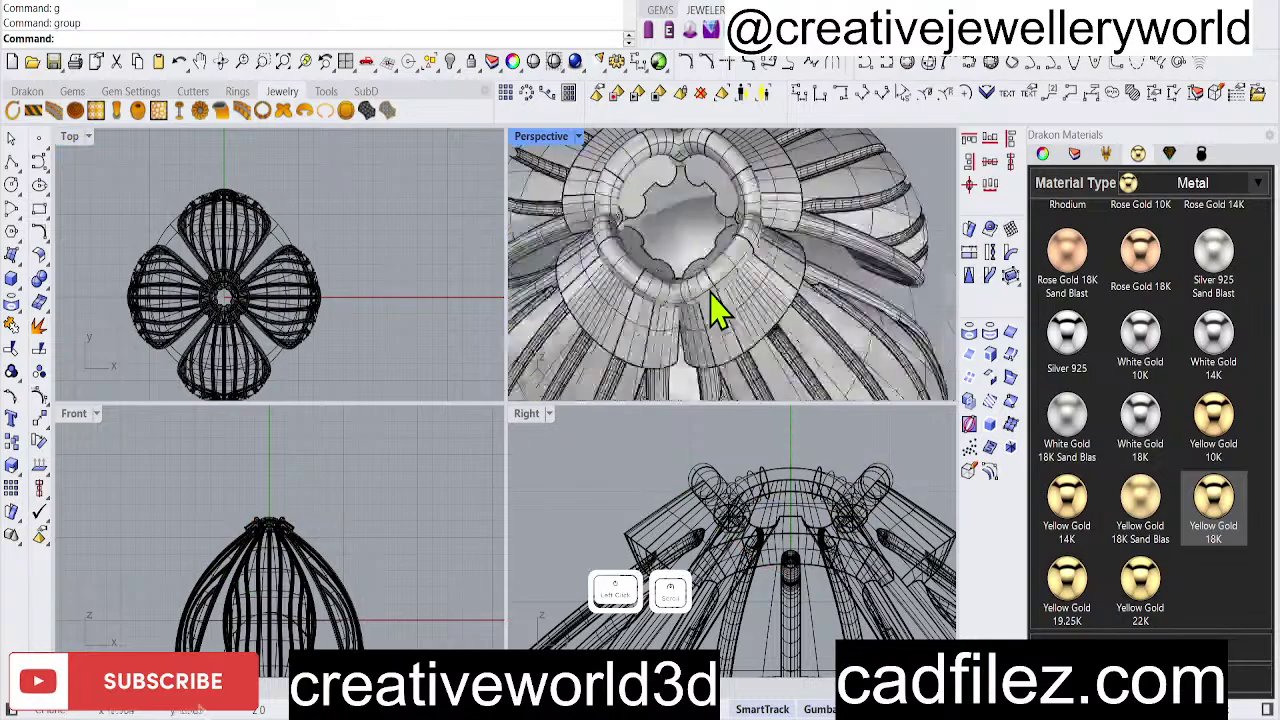
pyautogui.hotkey('ctrl', 's')
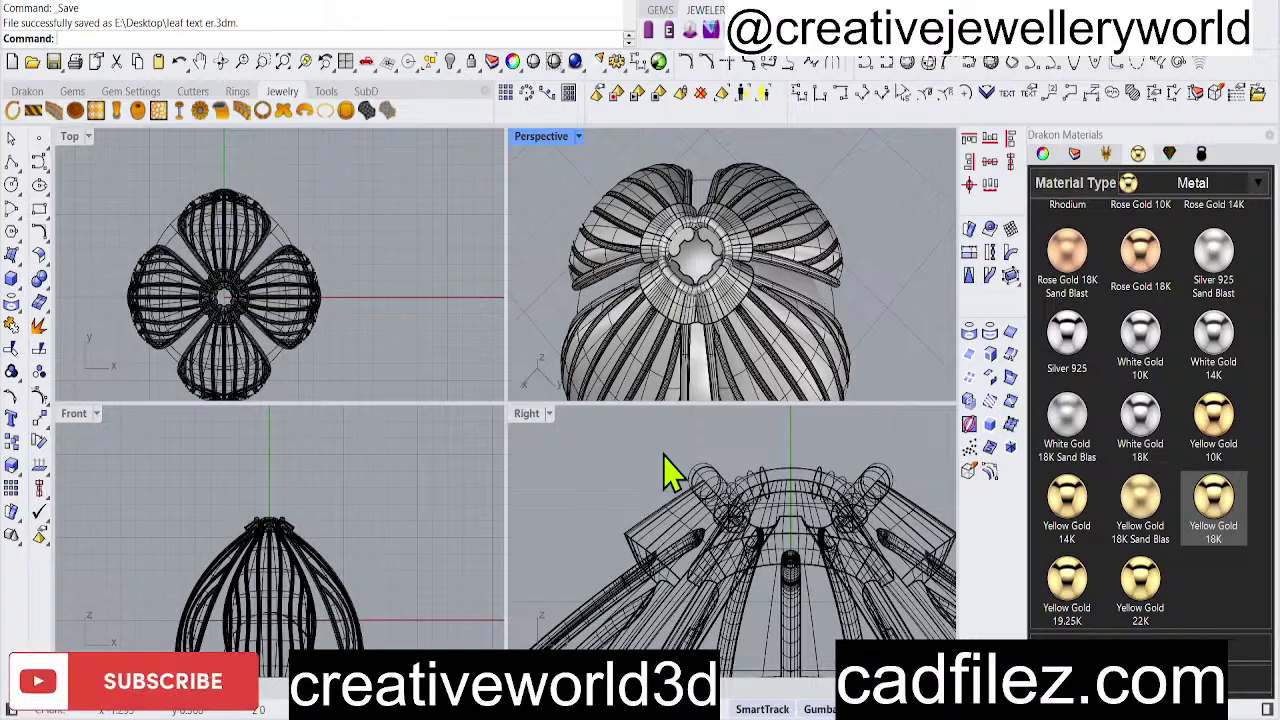
pyautogui.click(450, 702)
pyautogui.click(1010, 643)
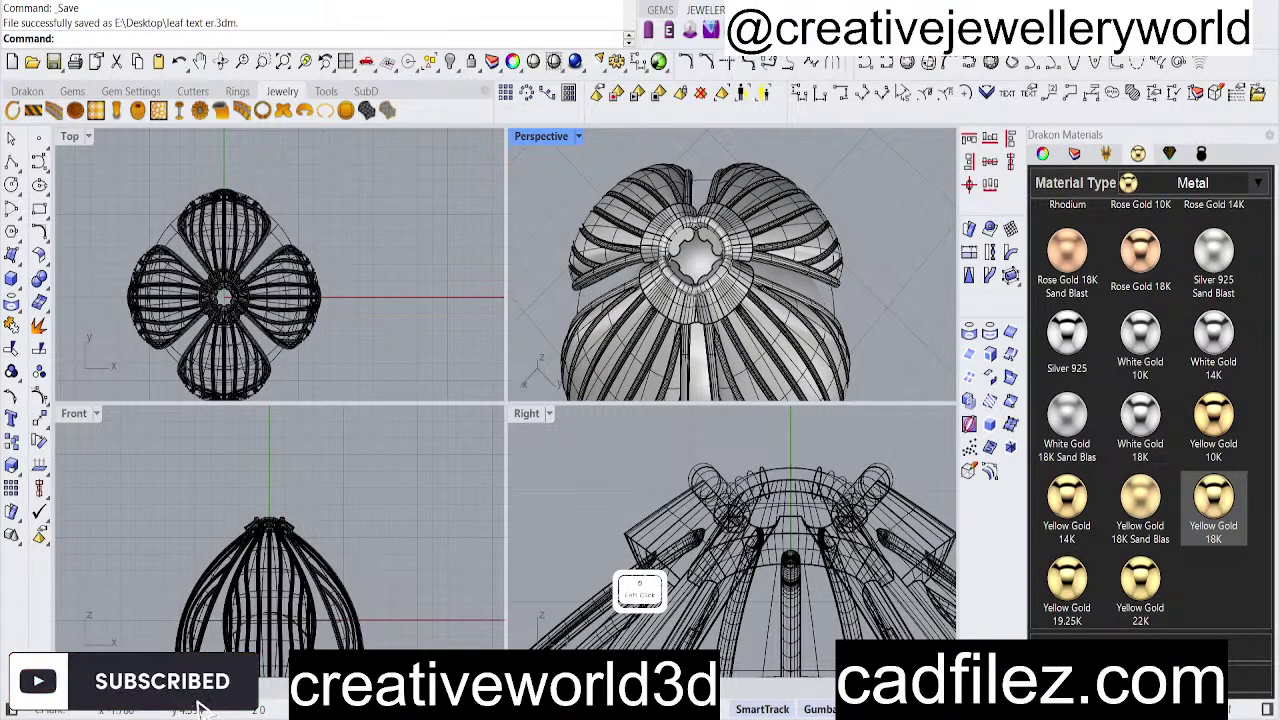
pyautogui.write('ease co')
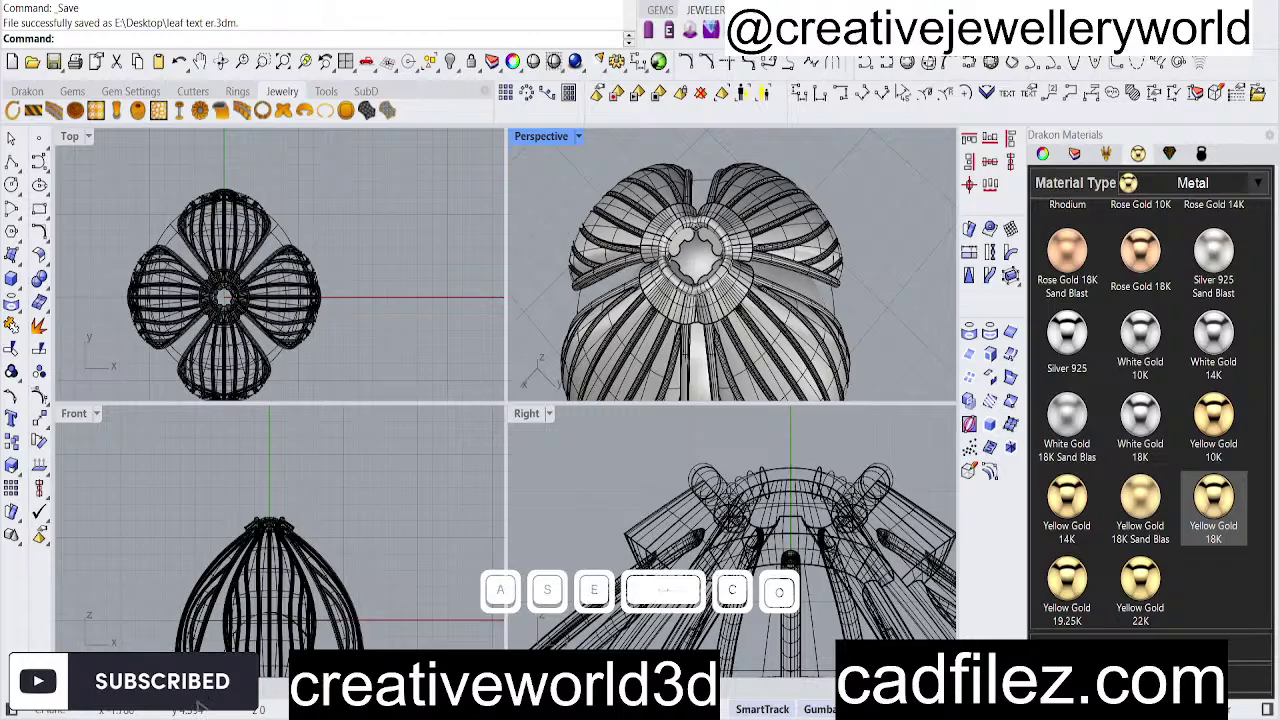
pyautogui.write('ntact for d')
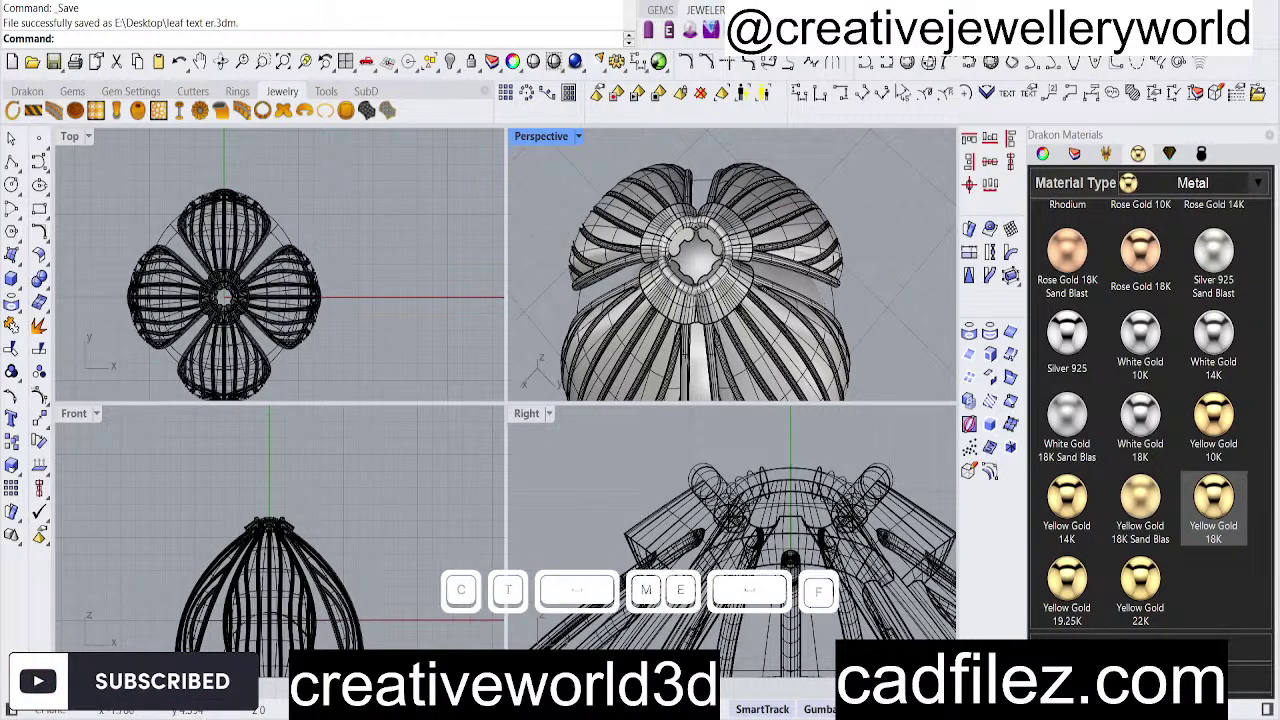
pyautogui.write('rako')
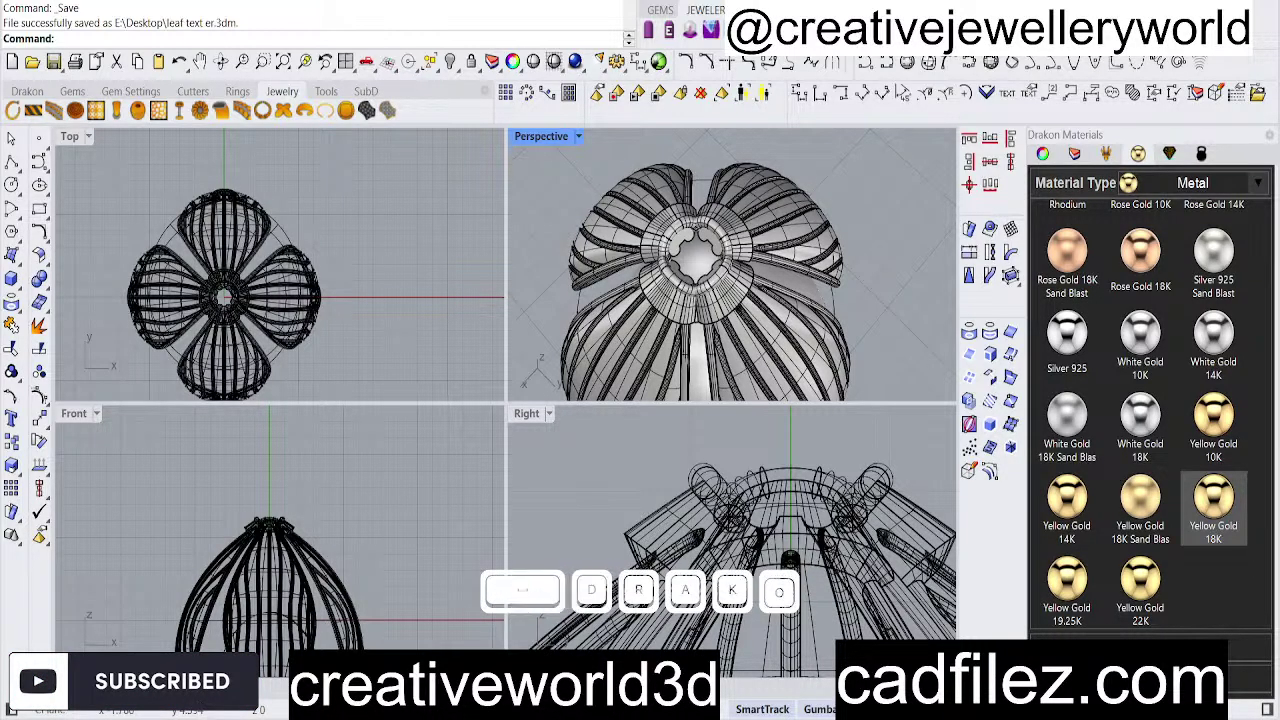
pyautogui.write('n 3d pl')
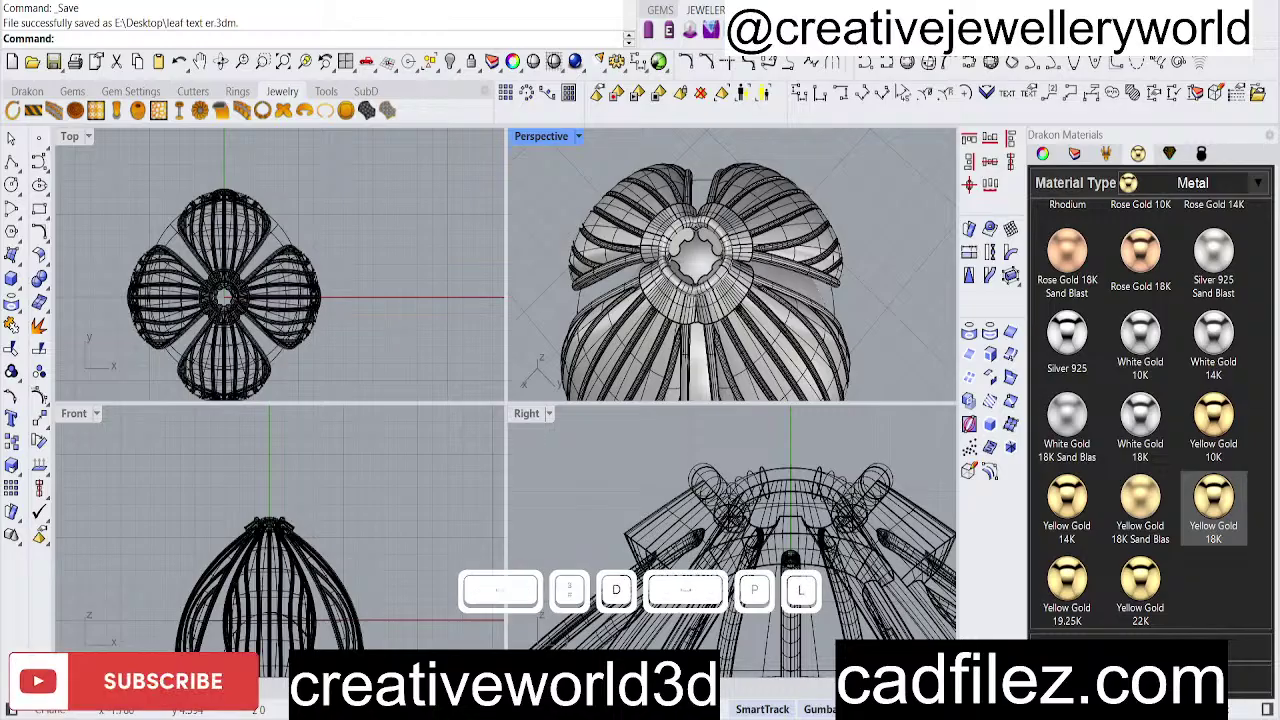
pyautogui.write('ugin')
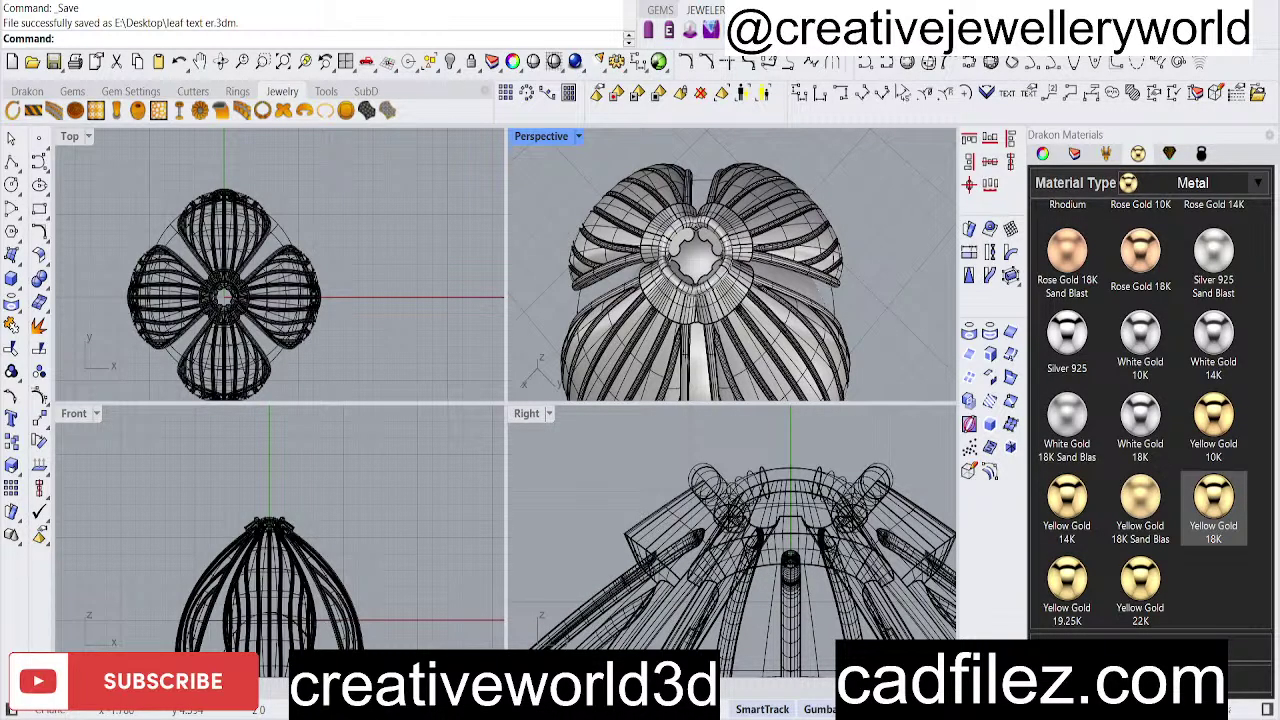
pyautogui.click(640, 590)
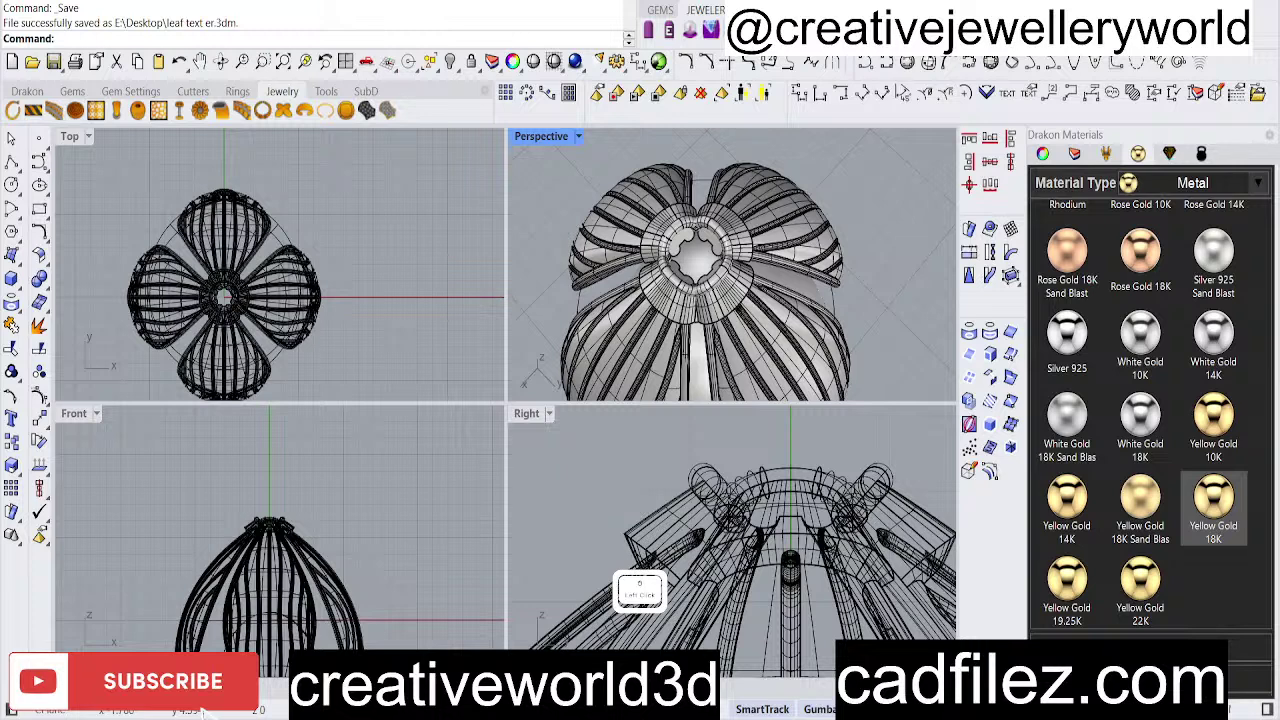
pyautogui.press('space')
pyautogui.click(1189, 600)
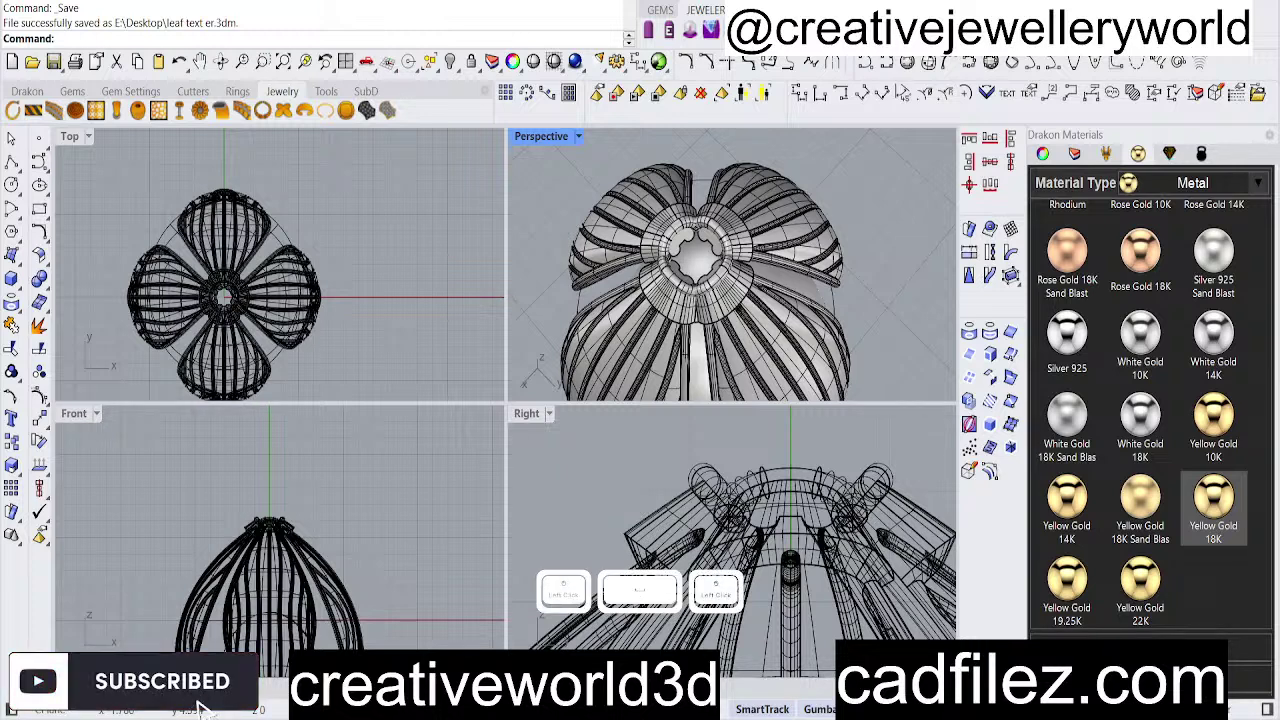
pyautogui.click(1060, 594)
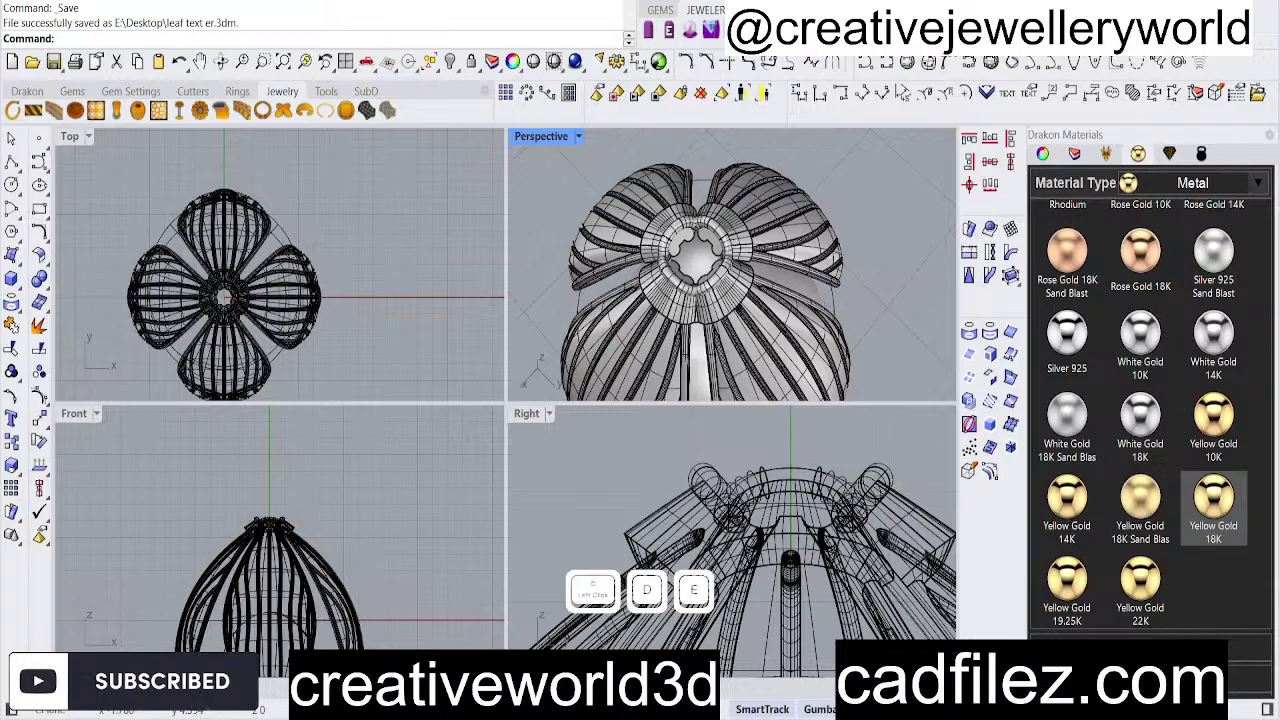
pyautogui.write('tails')
pyautogui.press('Return')
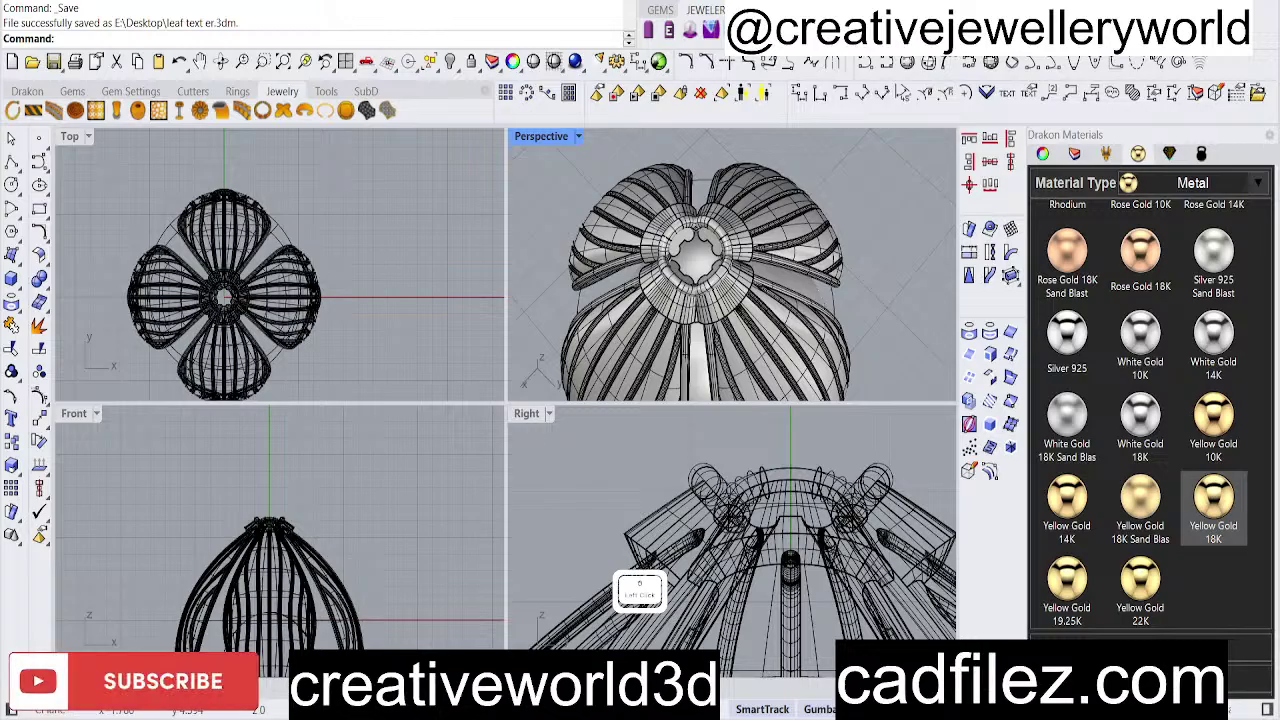
# Duplicate the curved outer edges along the bottom rim of one ribbed part's lower end cap.
pyautogui.moveTo(600, 300); pyautogui.dragTo(648, 210, button='right')
pyautogui.doubleClick(543, 138)
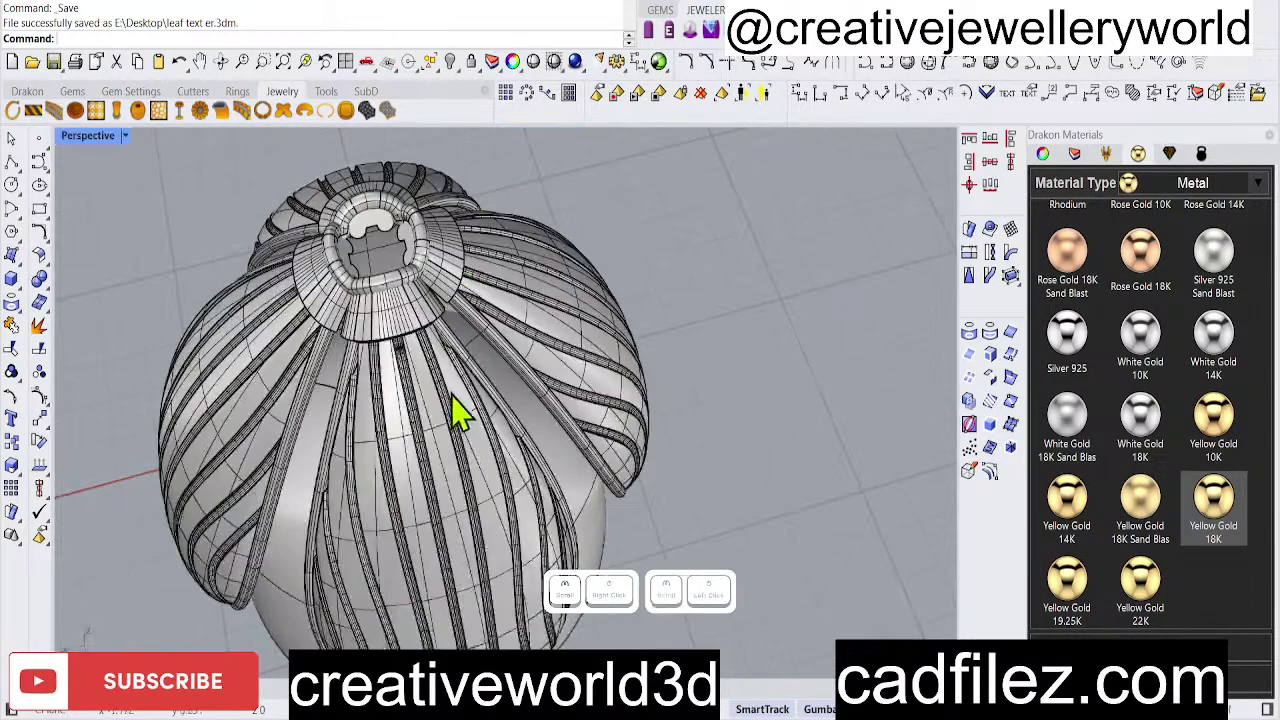
pyautogui.moveTo(457, 409); pyautogui.dragTo(560, 290, button='right')
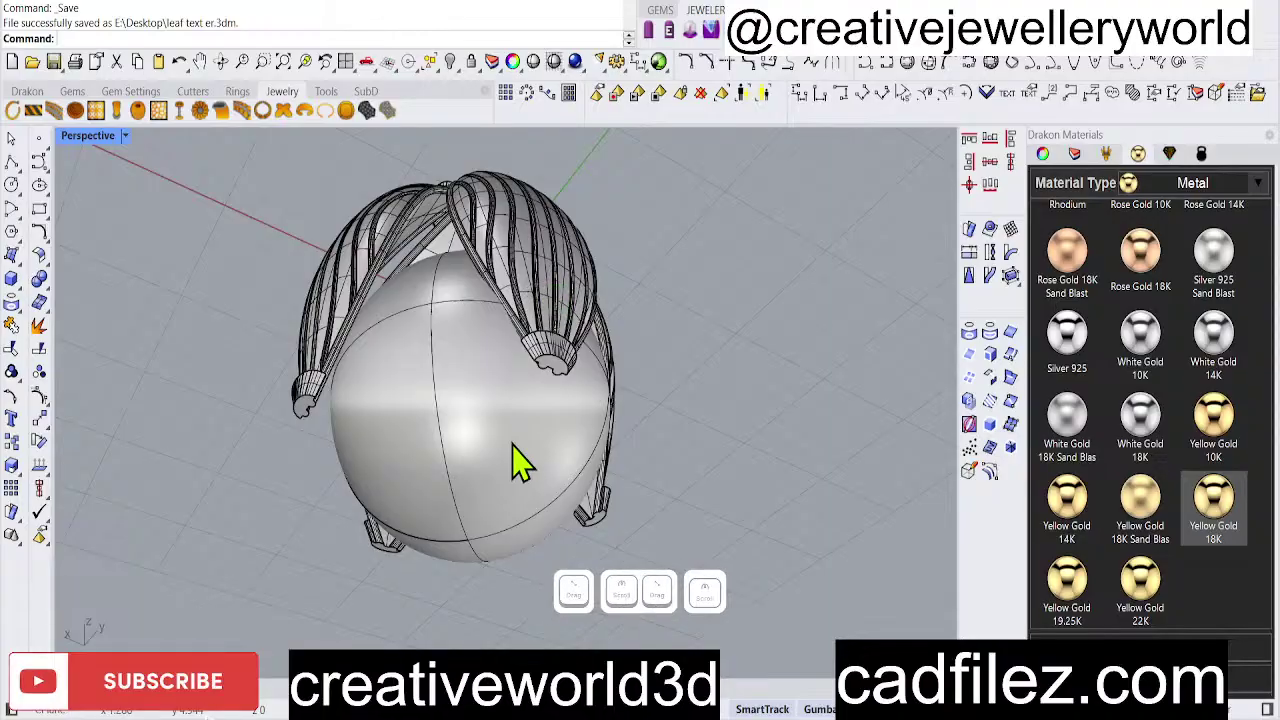
pyautogui.moveTo(515, 462); pyautogui.dragTo(509, 491, button='right')
pyautogui.scroll(3, 325, 530)
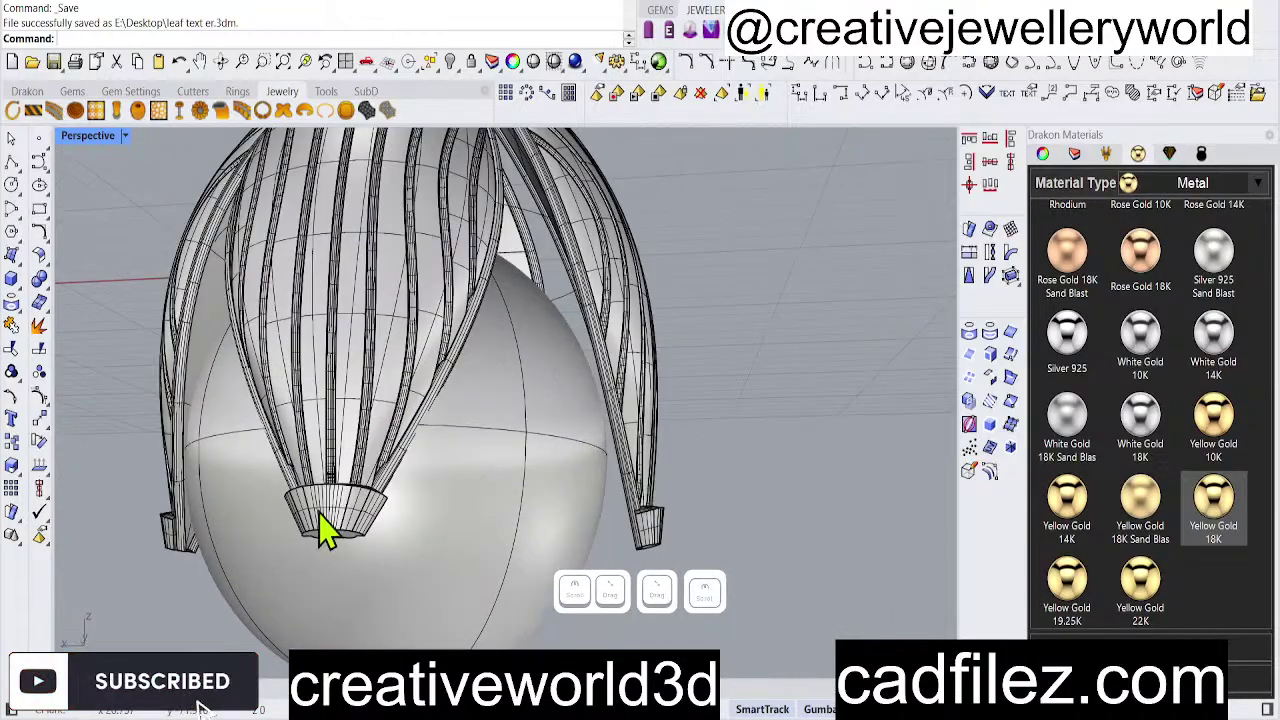
pyautogui.scroll(8, 325, 530)
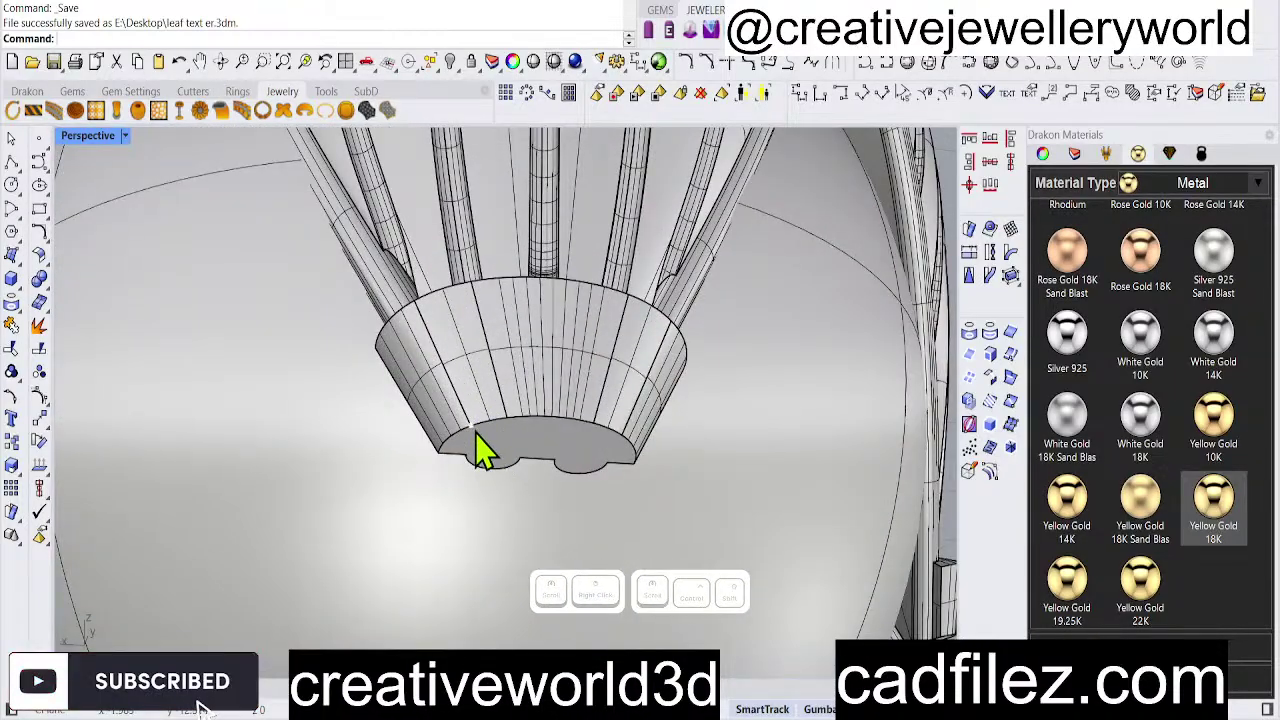
pyautogui.scroll(3, 560, 460)
pyautogui.keyDown('ctrl'); pyautogui.keyDown('shift'); pyautogui.doubleClick(486, 434); pyautogui.keyUp('shift'); pyautogui.keyUp('ctrl')
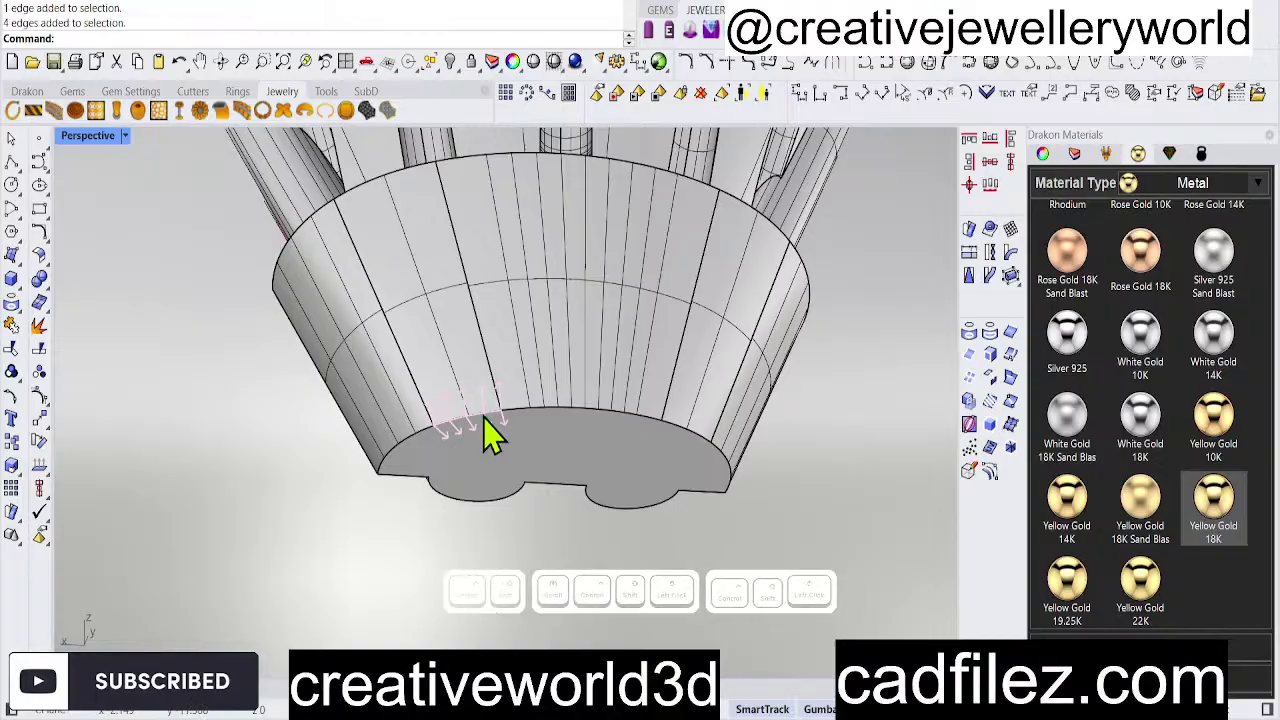
pyautogui.click(989, 354)
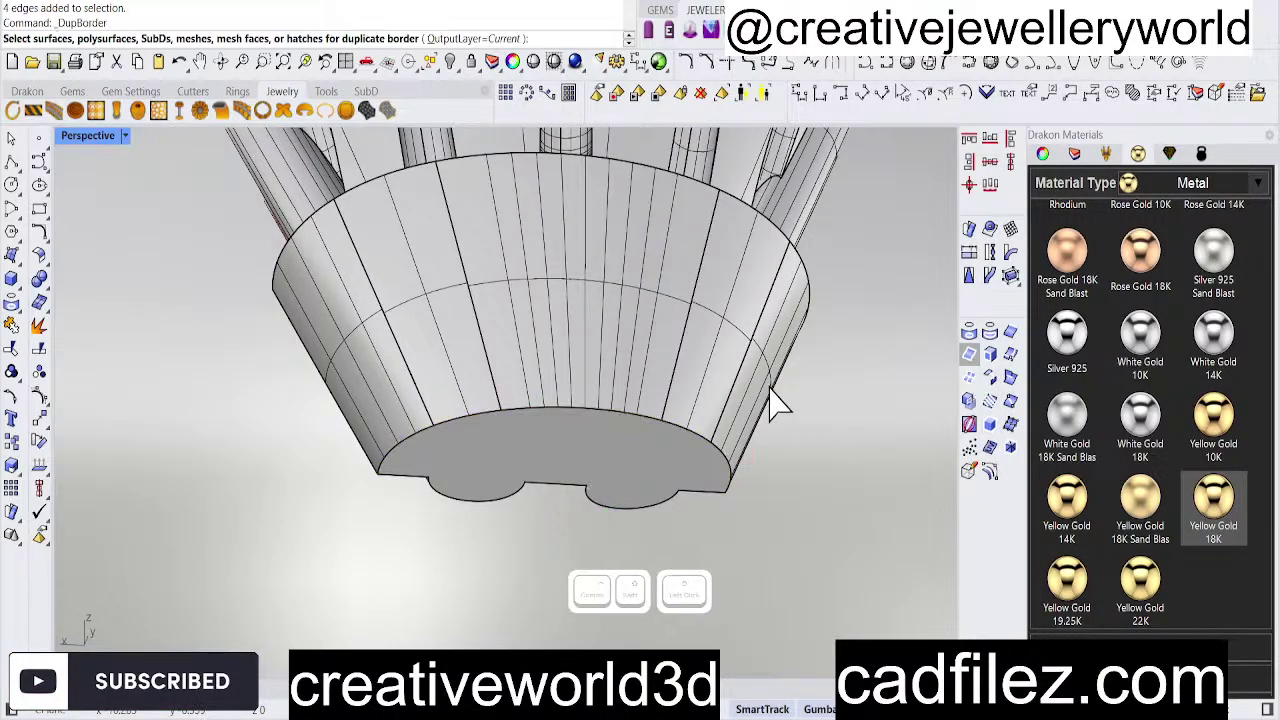
pyautogui.click(1010, 342)
pyautogui.scroll(3, 480, 443)
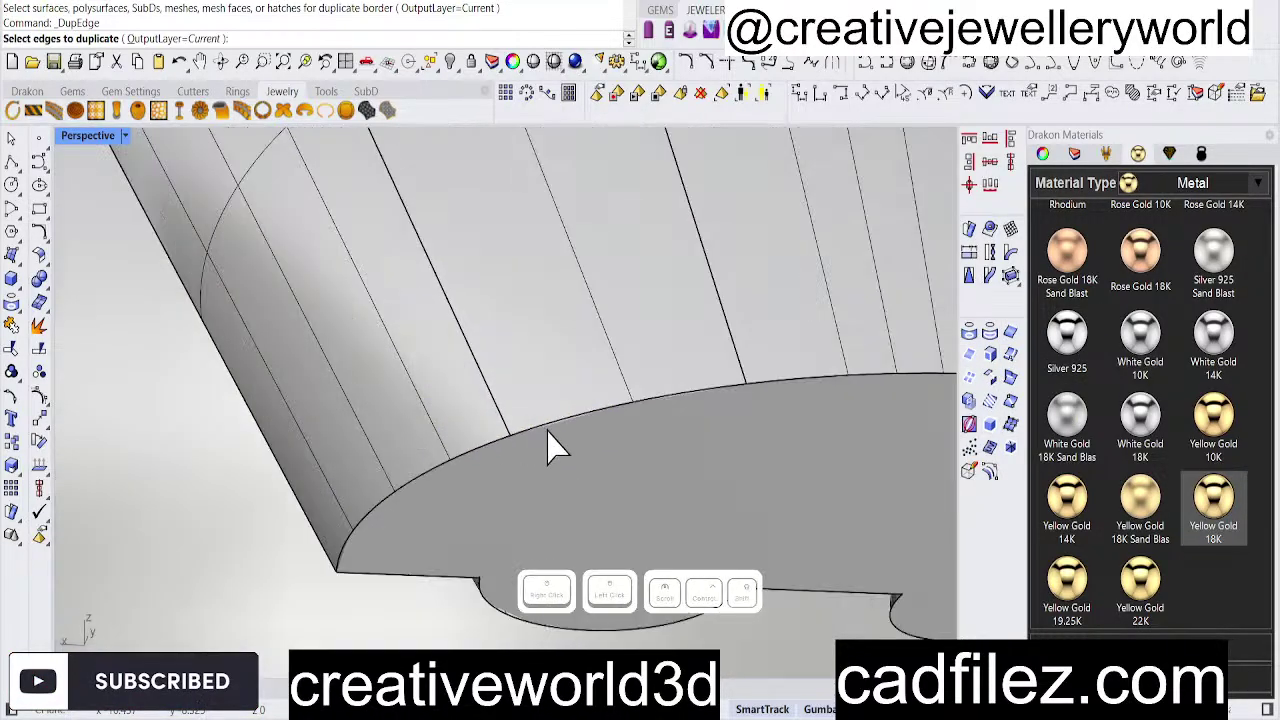
pyautogui.keyDown('ctrl'); pyautogui.keyDown('shift'); pyautogui.click(571, 440); pyautogui.keyUp('shift'); pyautogui.keyUp('ctrl')
pyautogui.scroll(-6, 440, 447)
pyautogui.press('Return')
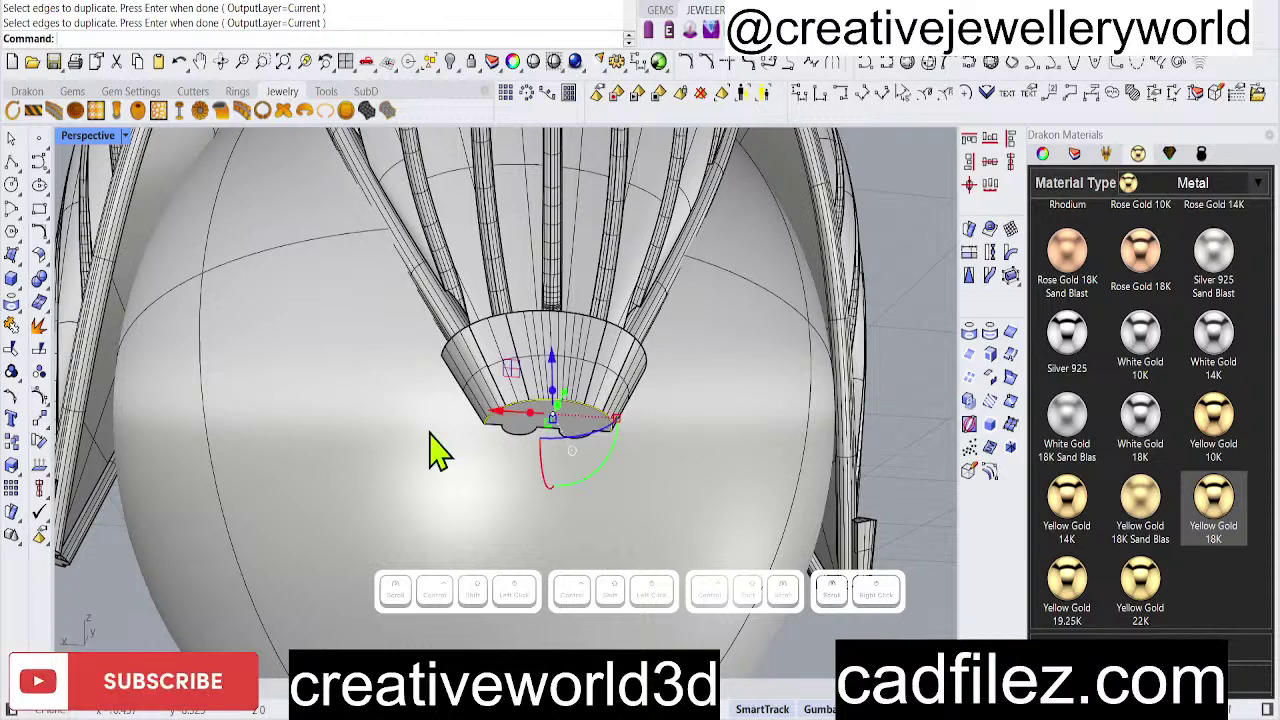
# Join the duplicated edge curves and pipe the joined curve with a 0.300 diameter and round caps.
pyautogui.write('jp')
pyautogui.press('BackSpace')
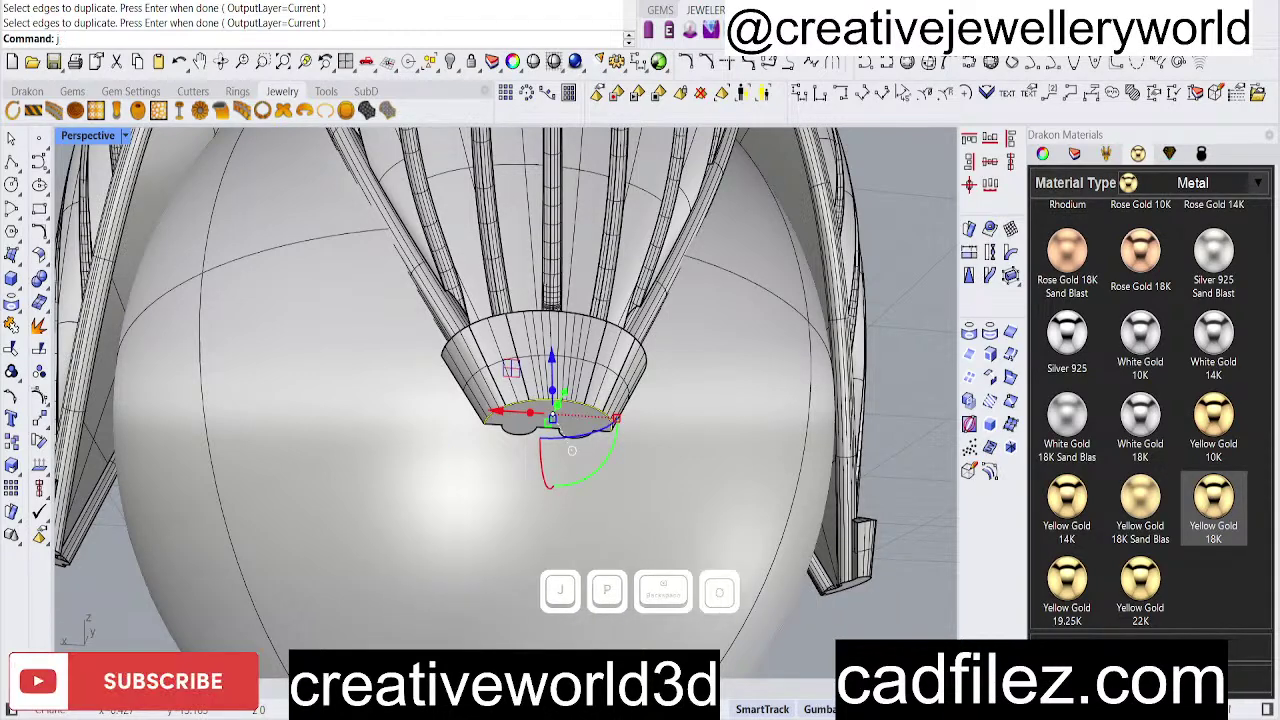
pyautogui.write('oin')
pyautogui.press('Return')
pyautogui.write('Pipe')
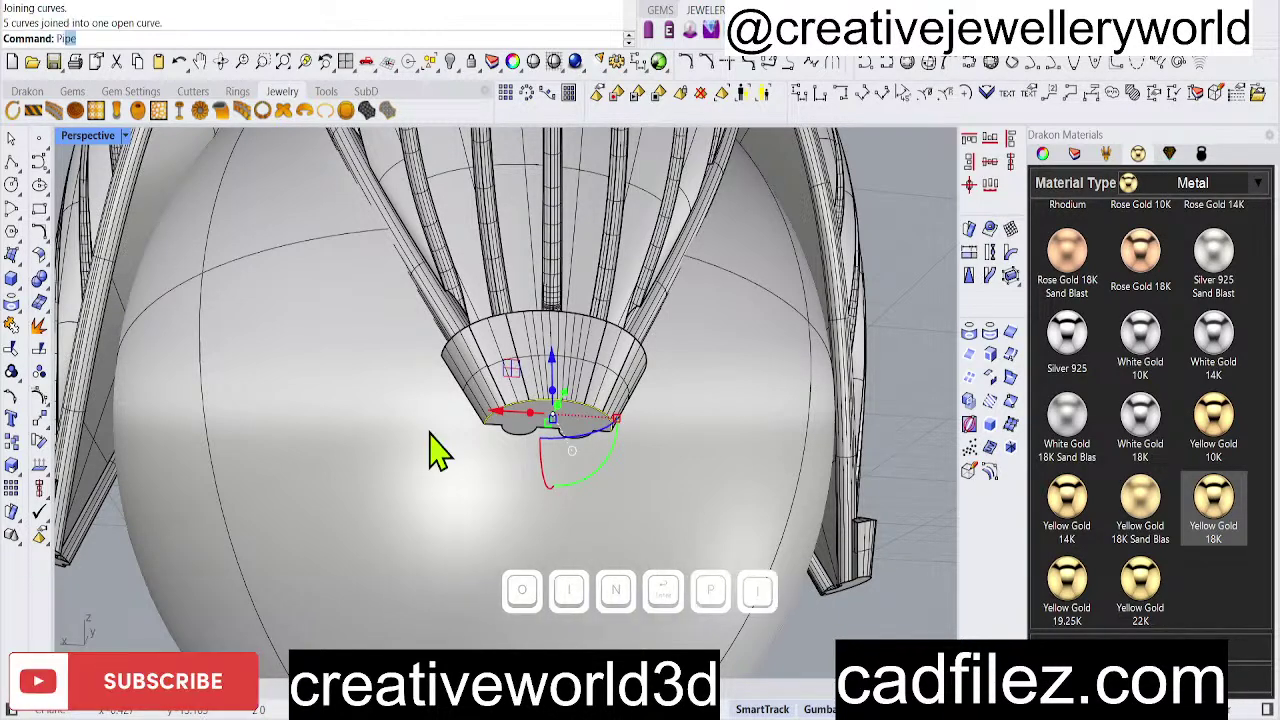
pyautogui.press('Return')
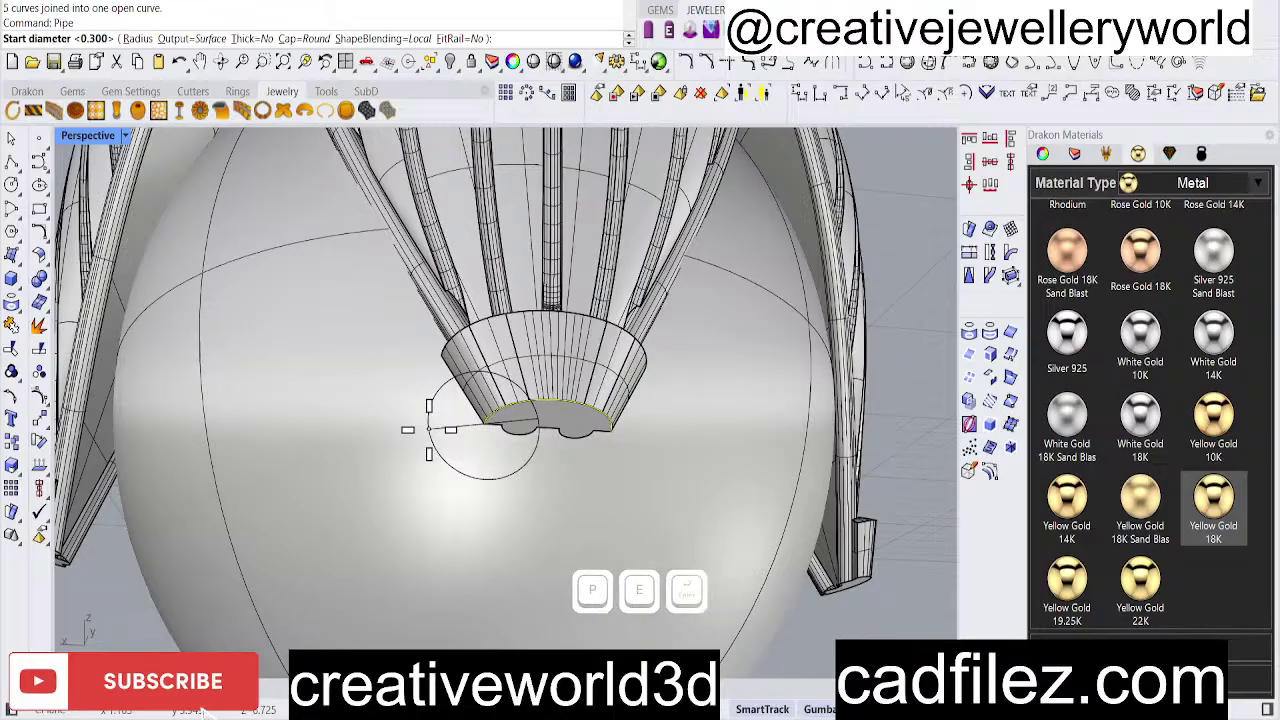
pyautogui.rightClick(448, 413)
pyautogui.rightClick(448, 413)
pyautogui.press('Return')
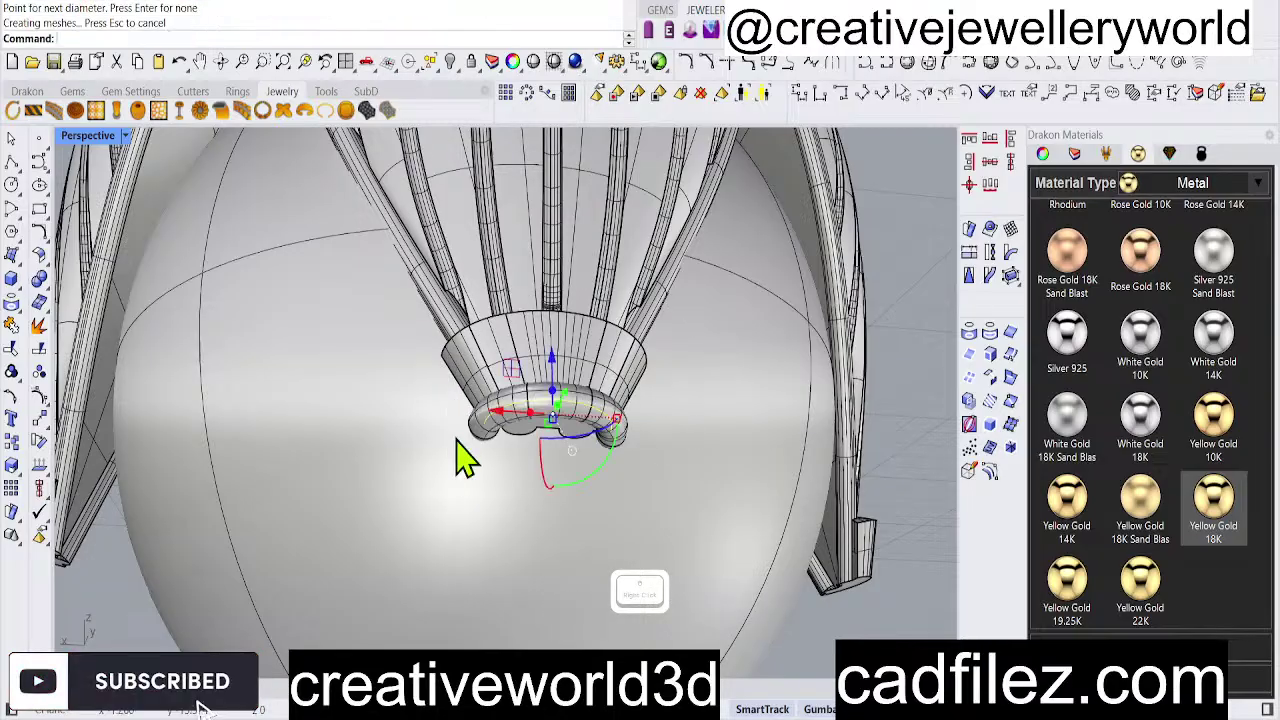
pyautogui.scroll(-7, 487, 408)
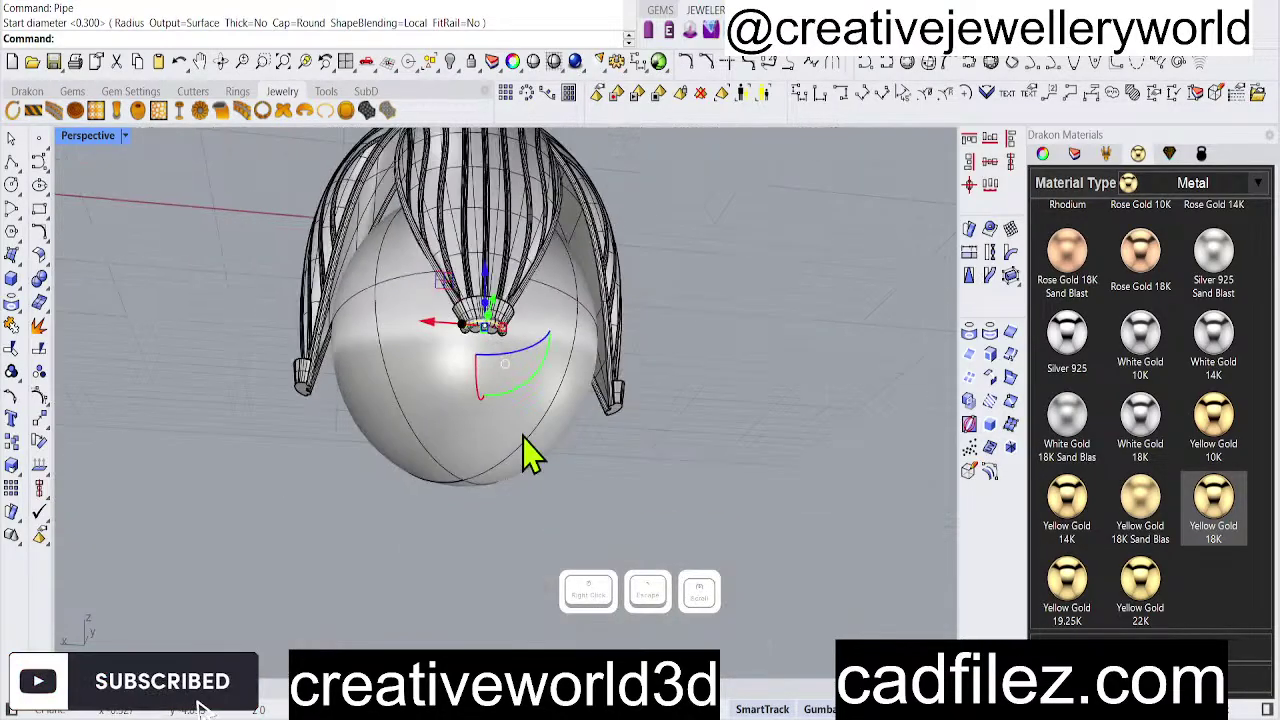
pyautogui.click(523, 435)
# Polar array the new bottom rim pipe around the CPlane origin in the Top view with 4 items over 360 degrees.
pyautogui.moveTo(523, 435); pyautogui.dragTo(497, 540, button='right')
pyautogui.scroll(7, 538, 518)
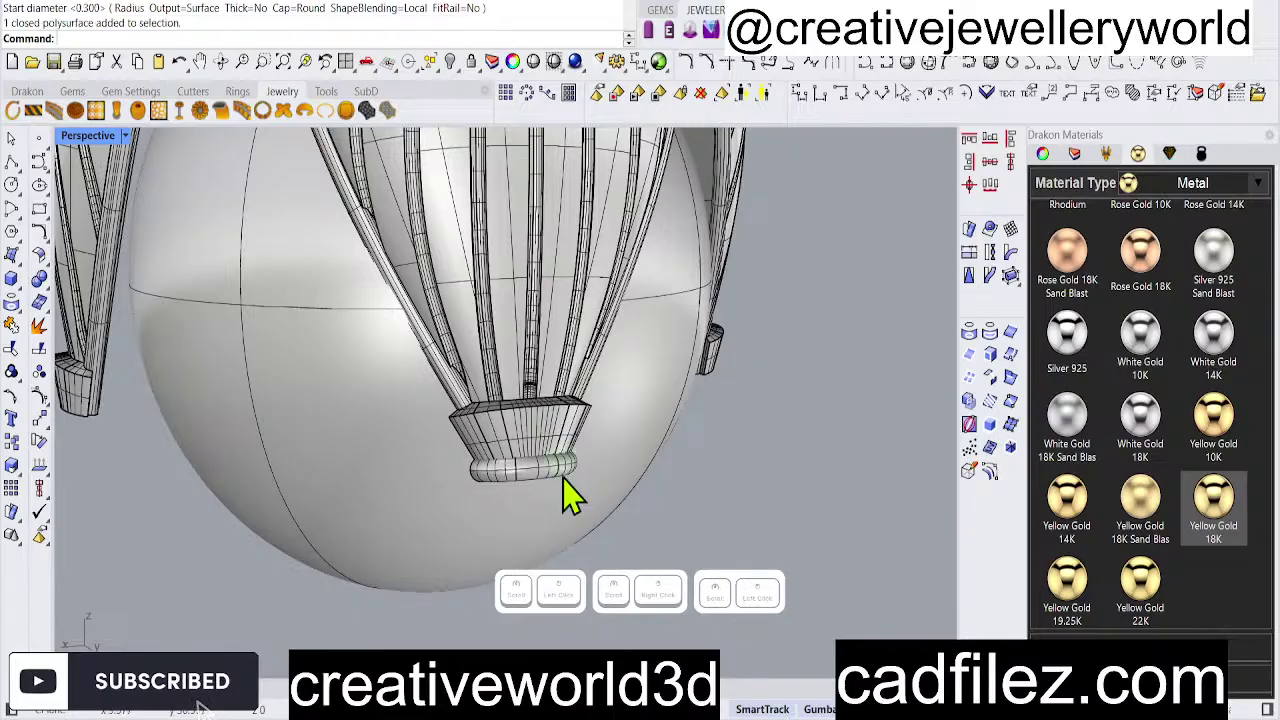
pyautogui.click(540, 475)
pyautogui.click(530, 93)
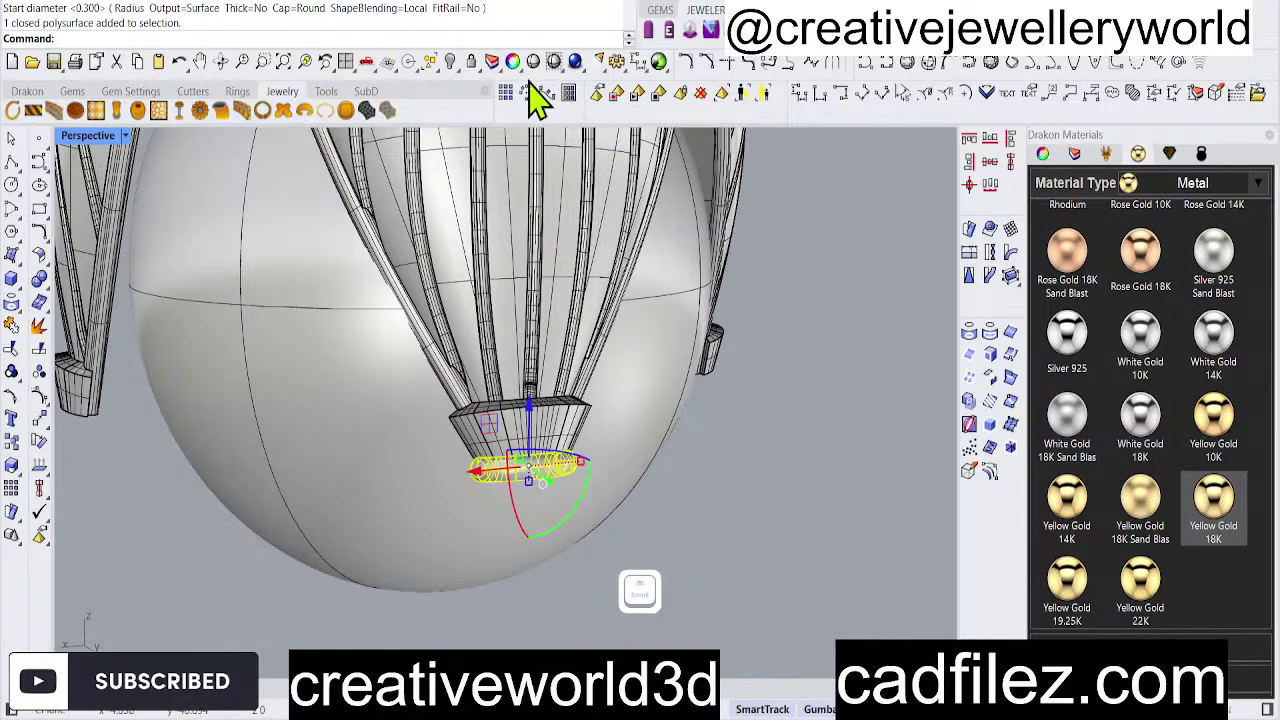
pyautogui.doubleClick(95, 138)
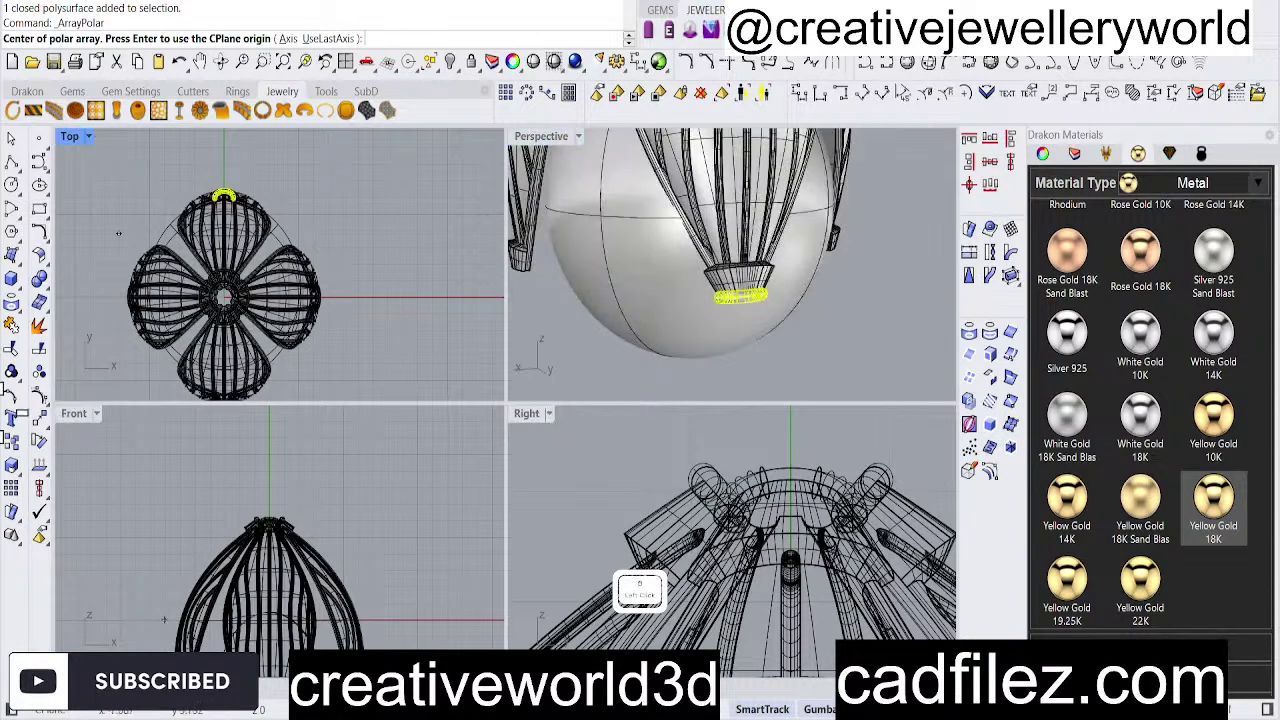
pyautogui.rightClick(340, 306)
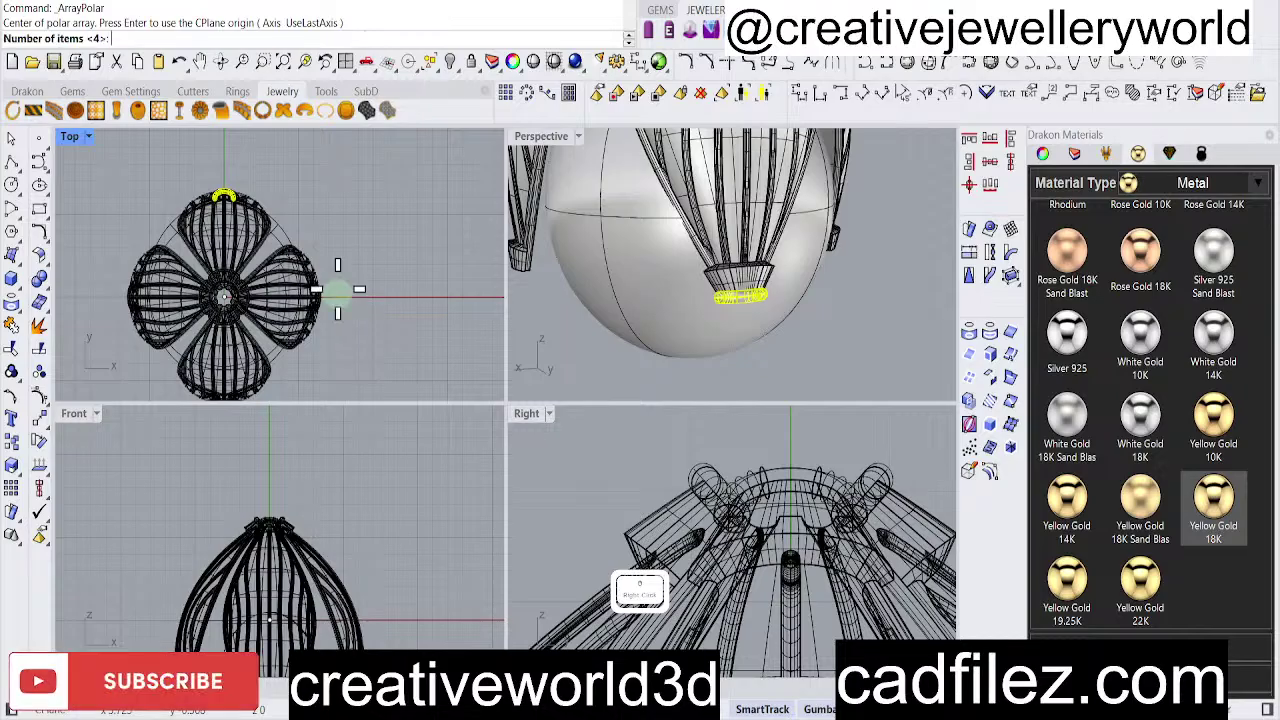
pyautogui.rightClick(335, 287)
pyautogui.rightClick(345, 407)
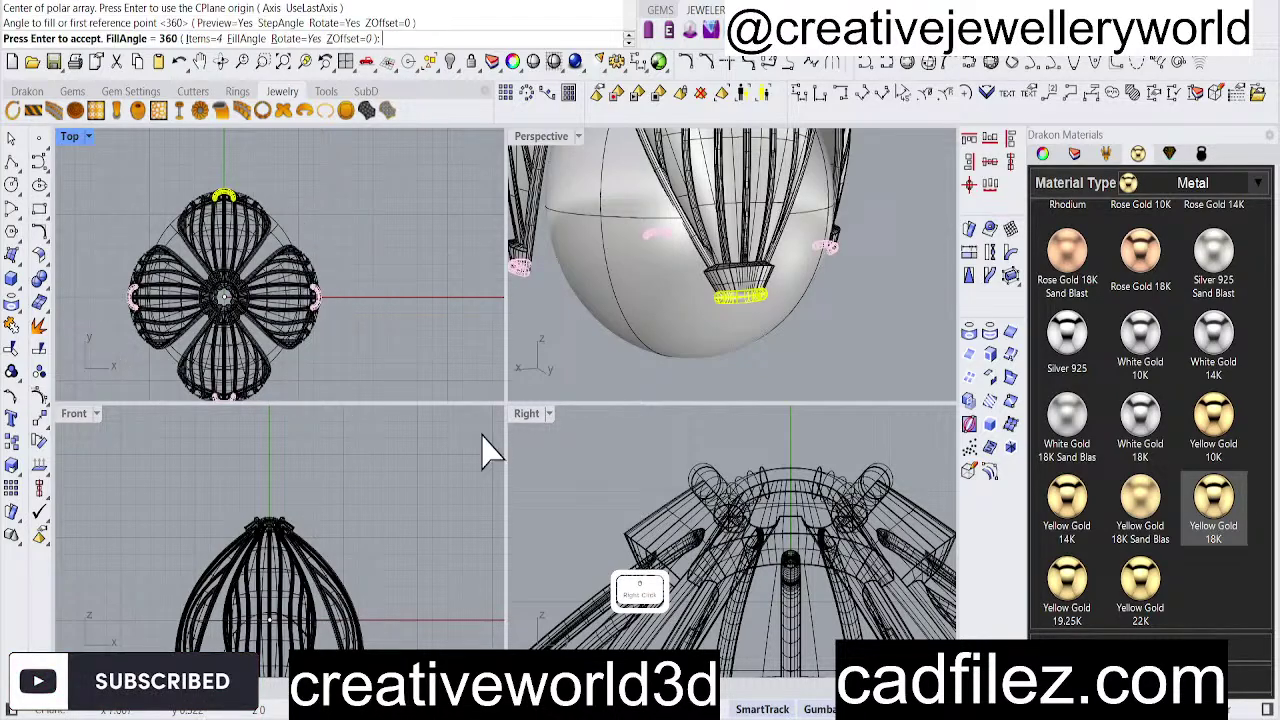
pyautogui.rightClick(405, 338)
# Group the original bottom rim pipe with its three arrayed copies and deselect the group.
pyautogui.write('SelL')
pyautogui.press('Return')
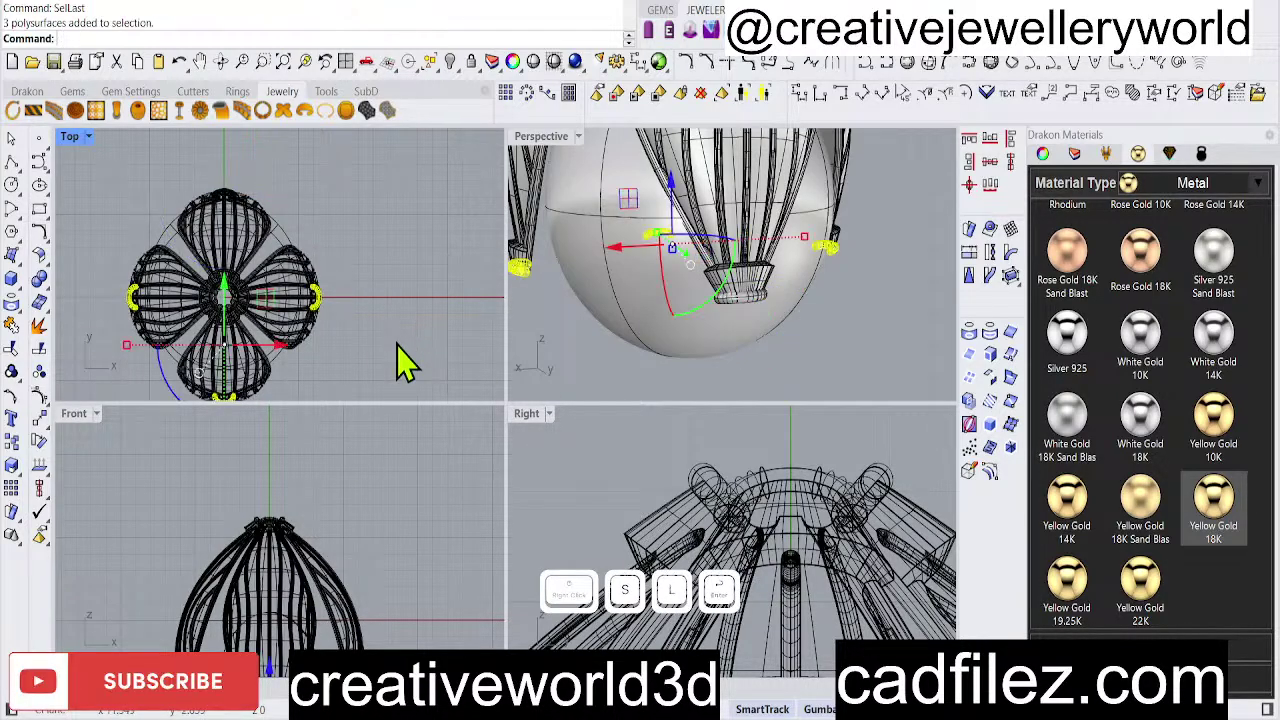
pyautogui.scroll(1, 737, 310)
pyautogui.scroll(2, 745, 325)
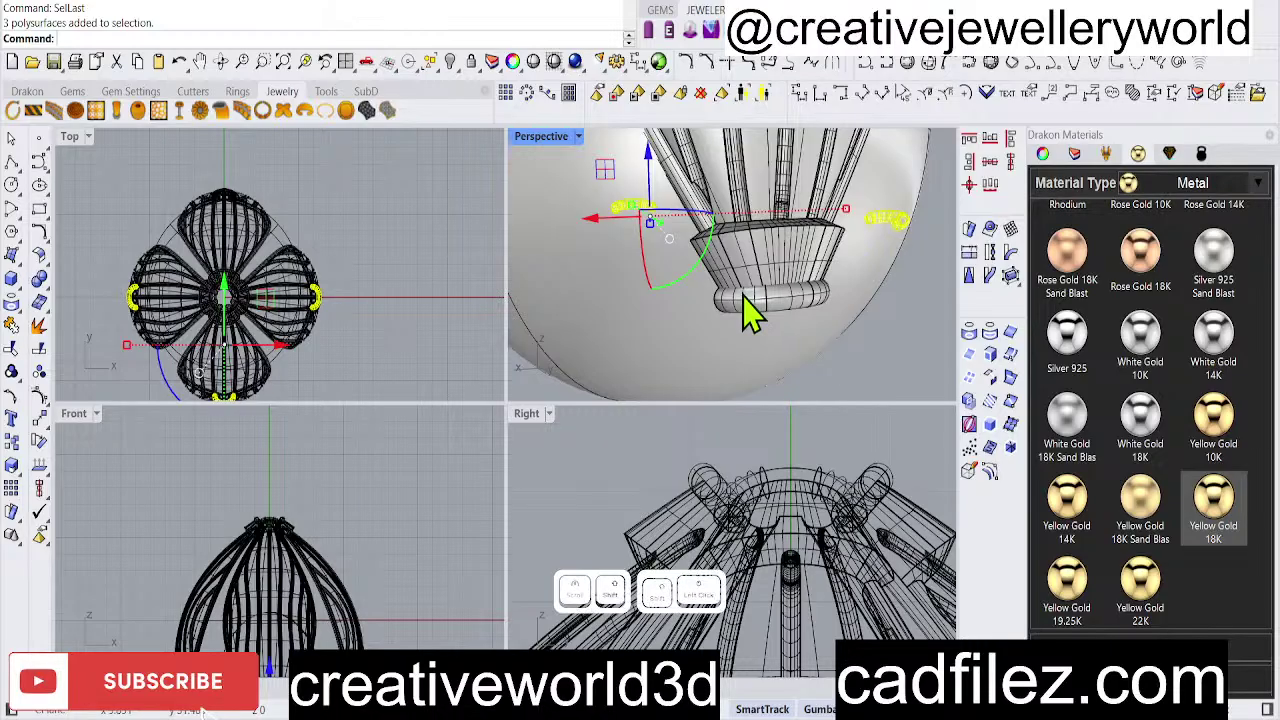
pyautogui.keyDown('shift'); pyautogui.click(816, 350); pyautogui.keyUp('shift')
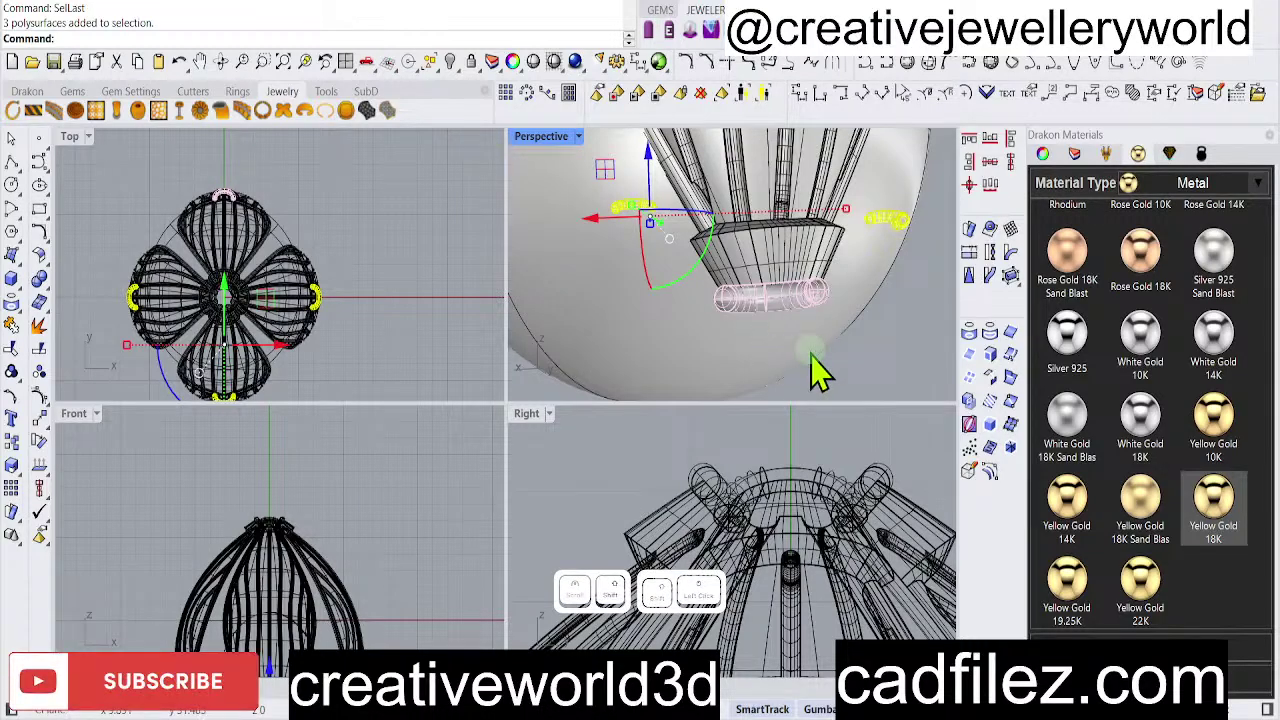
pyautogui.write('g')
pyautogui.rightClick(253, 375)
pyautogui.click(390, 350)
pyautogui.scroll(2, 790, 305)
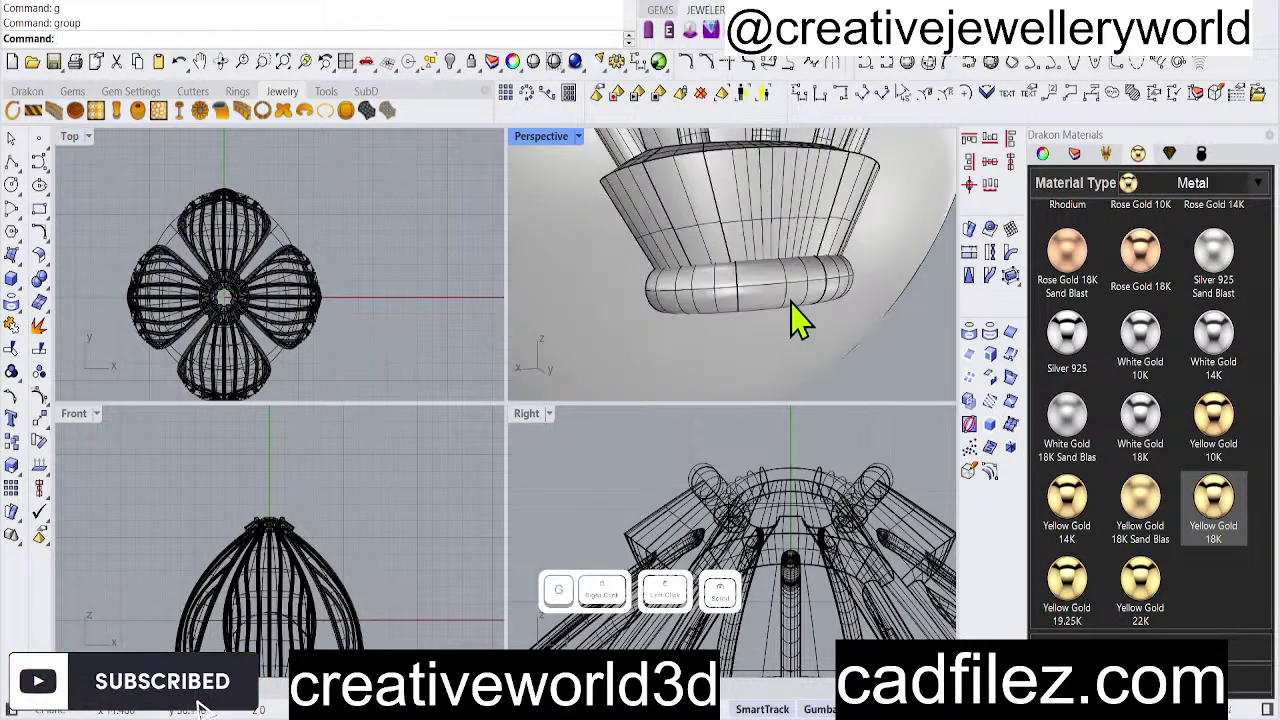
pyautogui.click(790, 305)
pyautogui.scroll(-5, 790, 300)
pyautogui.scroll(-2, 391, 337)
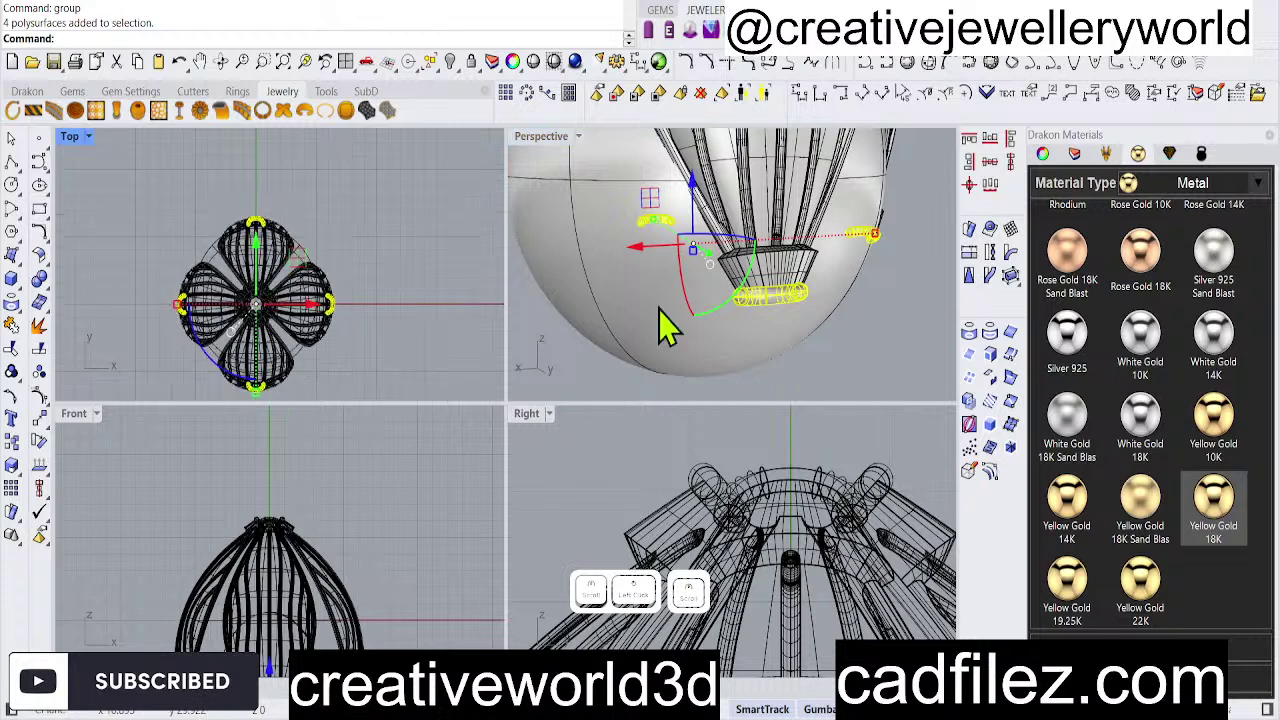
pyautogui.scroll(-3, 700, 258)
pyautogui.moveTo(714, 270)
pyautogui.mouseDown(button='right')
pyautogui.moveTo(719, 284)
pyautogui.moveTo(724, 268)
pyautogui.mouseUp(button='right')
pyautogui.click(817, 314)
# Duplicate the outer edges along the upper rim of one ribbed part's lower end cap.
pyautogui.scroll(8, 760, 271)
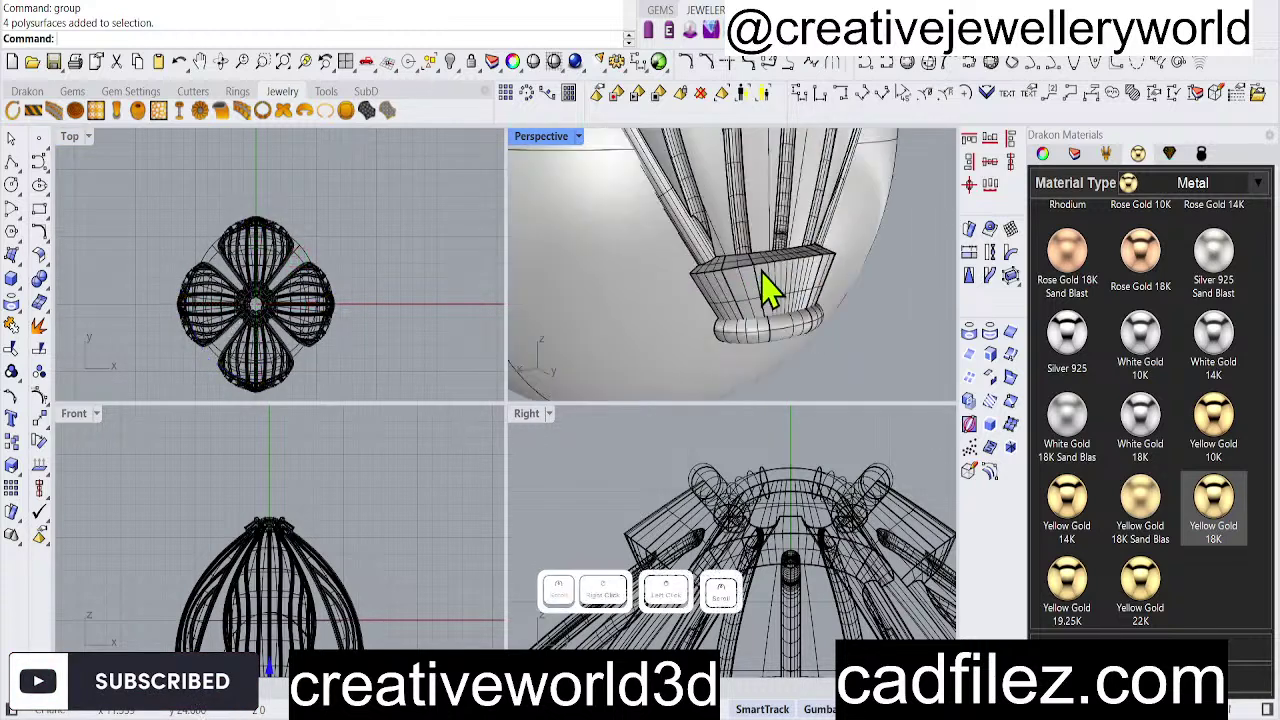
pyautogui.scroll(3, 698, 318)
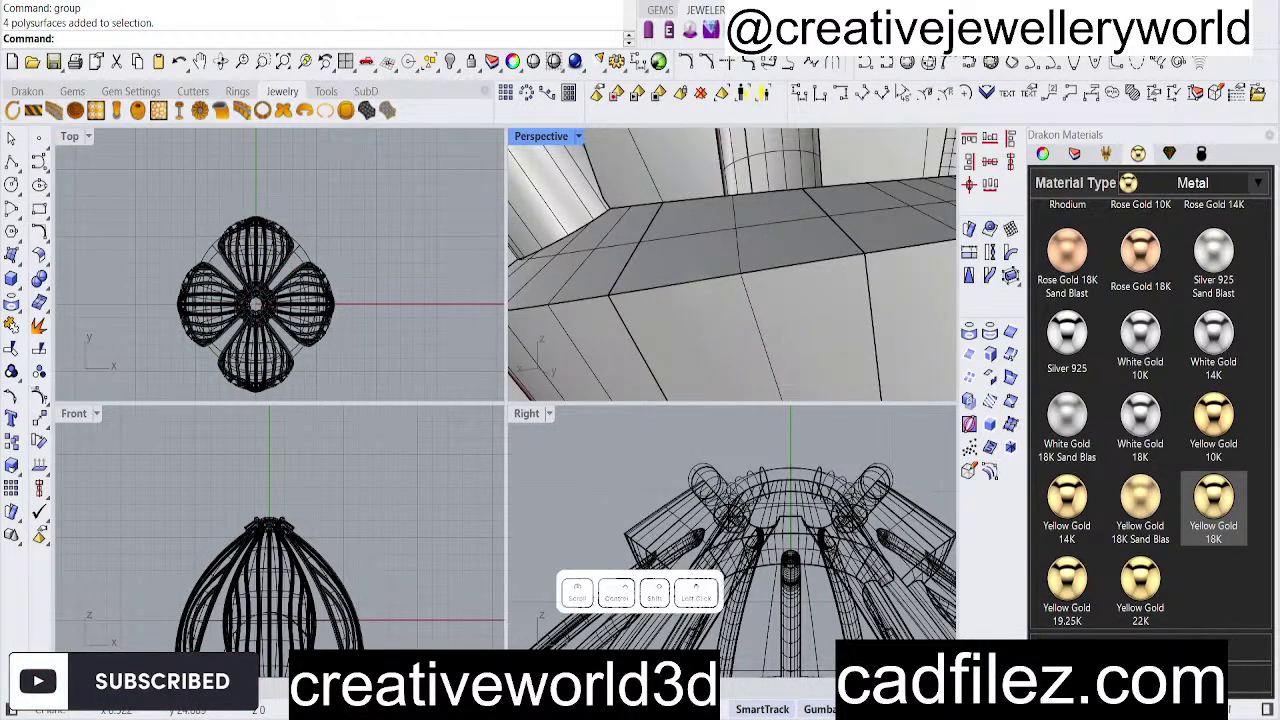
pyautogui.keyDown('ctrl'); pyautogui.keyDown('shift'); pyautogui.doubleClick(691, 303); pyautogui.keyUp('shift'); pyautogui.keyUp('ctrl')
pyautogui.scroll(-4, 691, 303)
pyautogui.click(1010, 280)
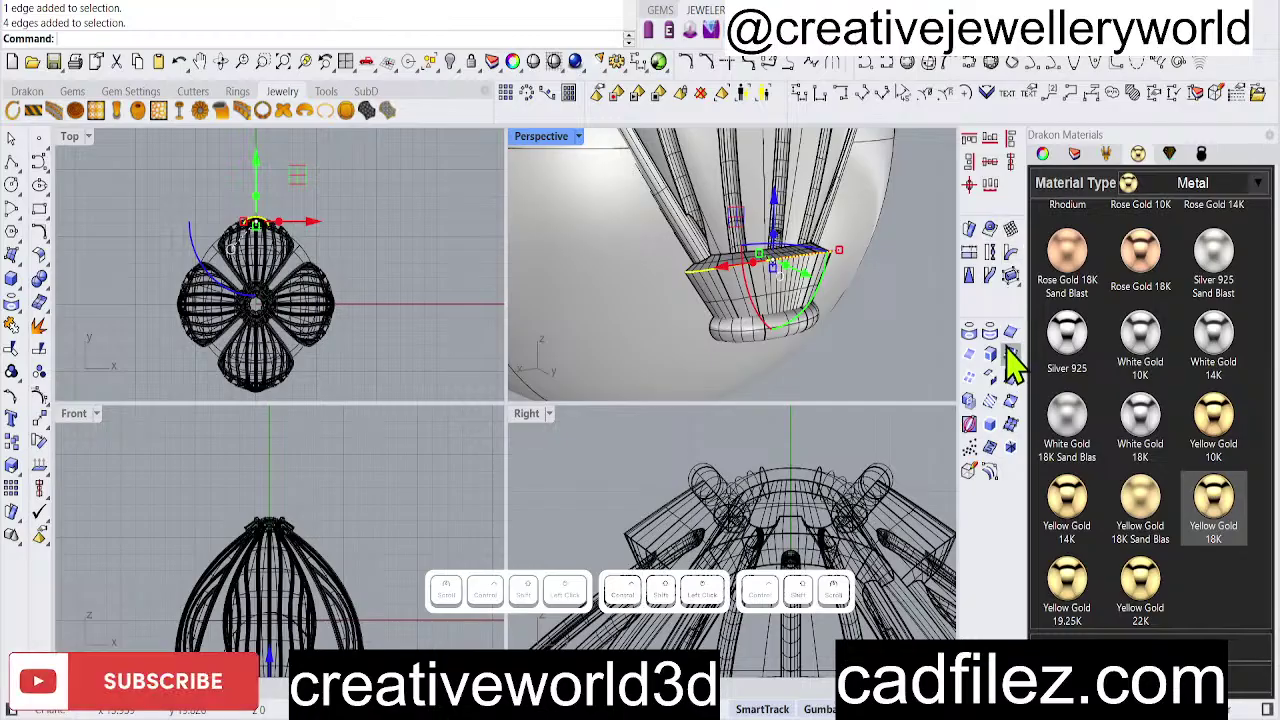
# Join the duplicated upper rim edges and pipe the joined curve with a 0.300 diameter and round caps.
pyautogui.write('join')
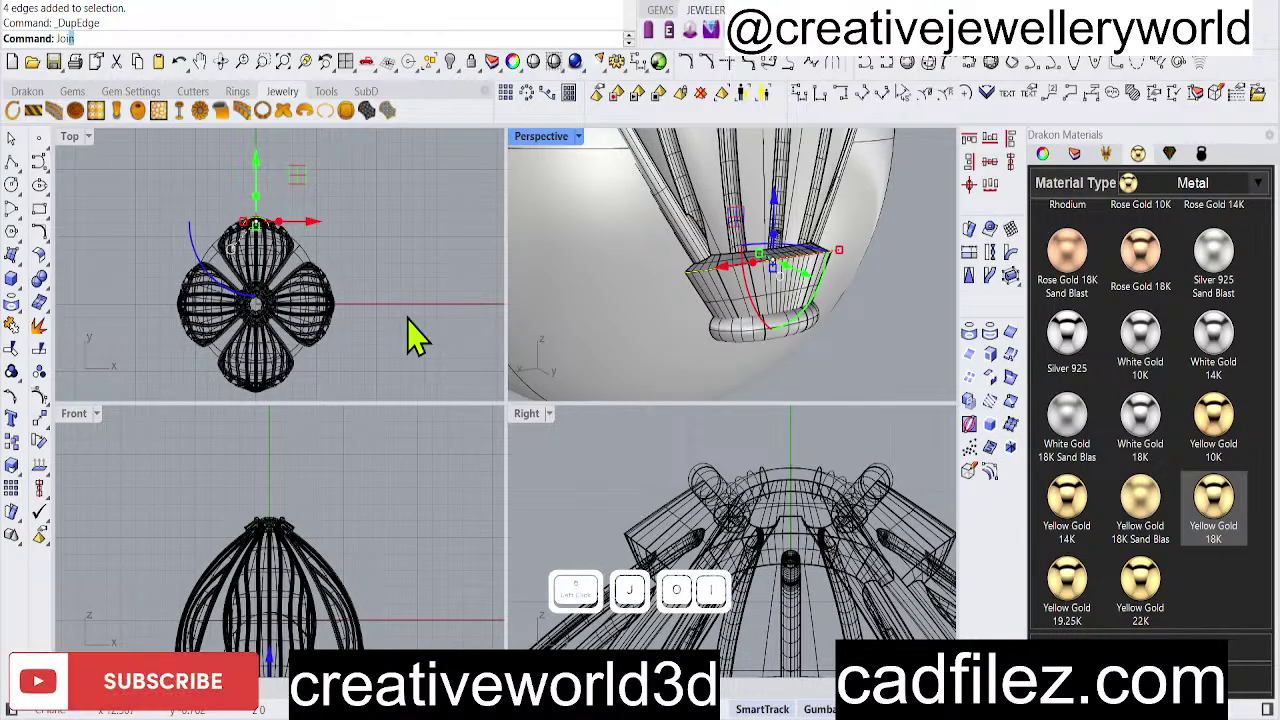
pyautogui.press('Return')
pyautogui.write('pipe')
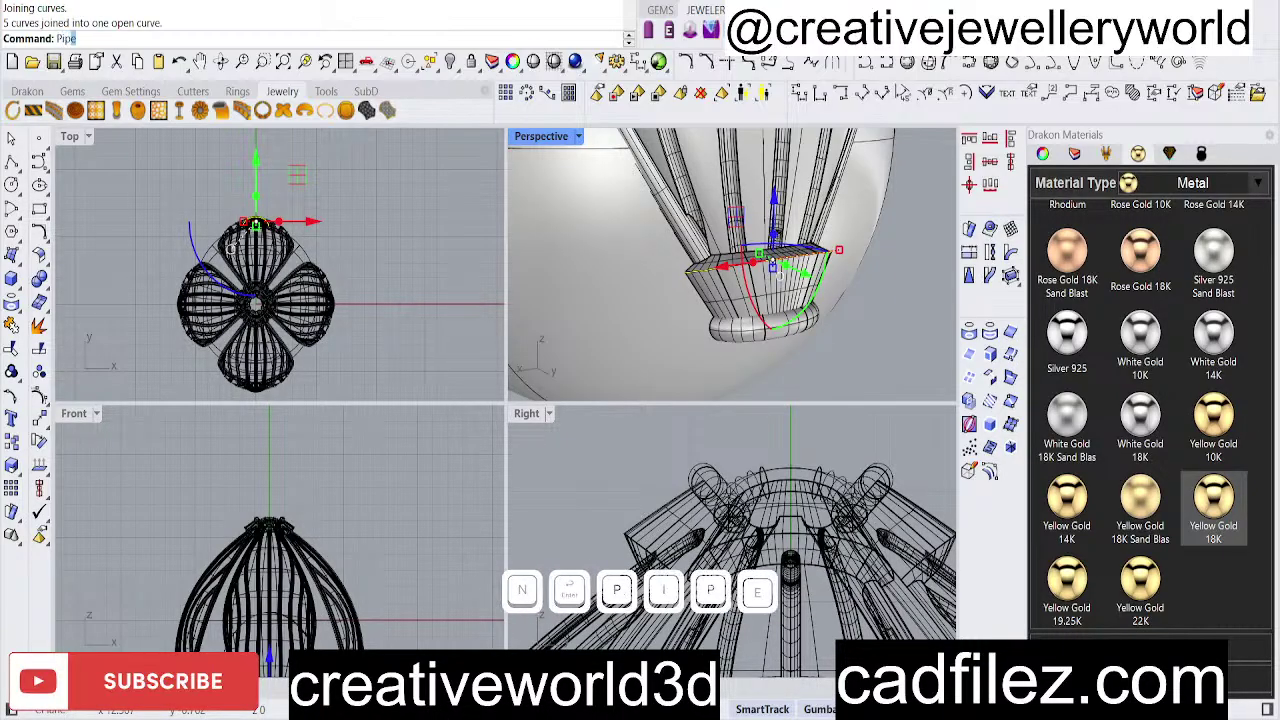
pyautogui.press('Return')
pyautogui.rightClick(405, 313)
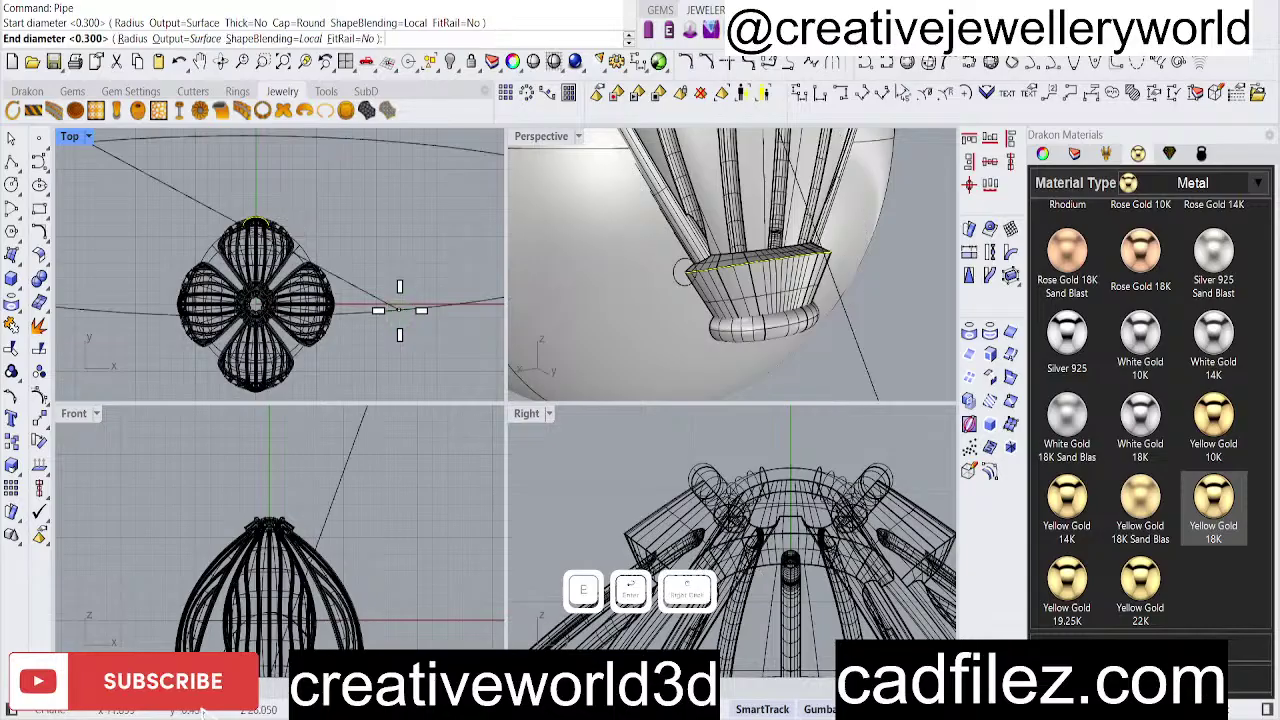
pyautogui.rightClick(400, 312)
pyautogui.rightClick(400, 313)
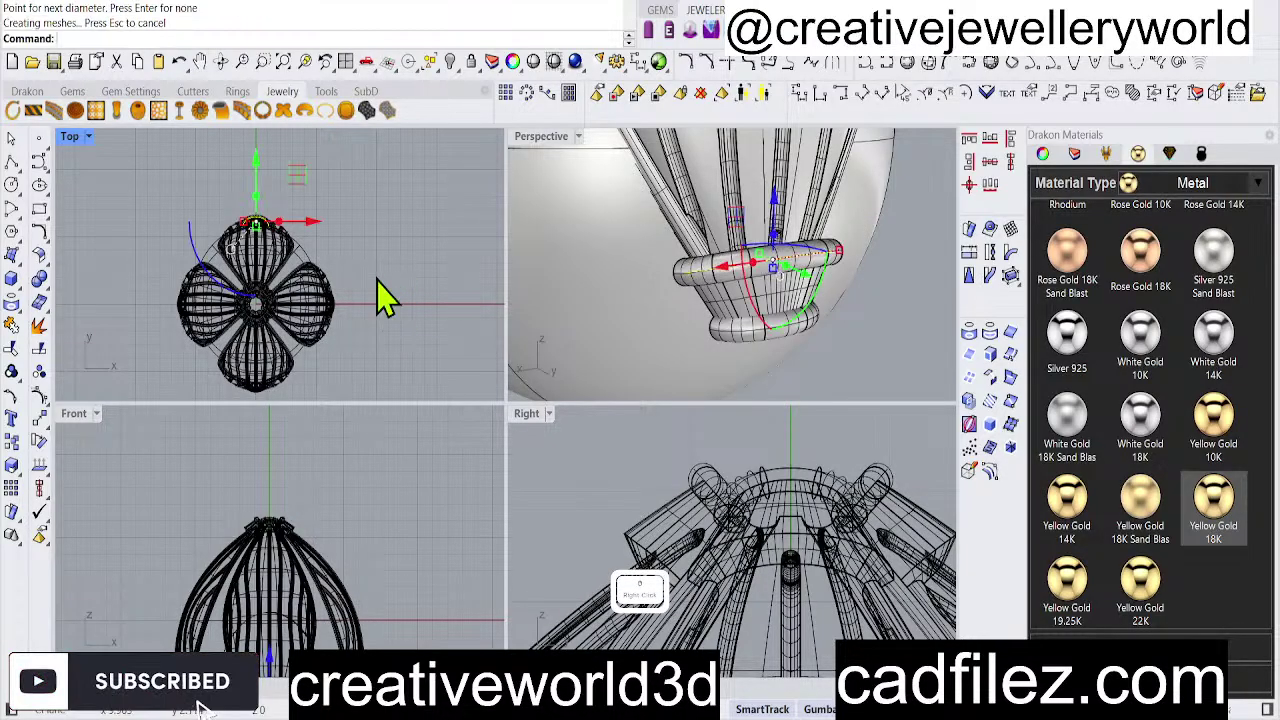
# Polar array the new upper rim pipe in the Top view with 4 items over 360 degrees.
pyautogui.click(374, 291)
pyautogui.write('sl')
pyautogui.press('Return')
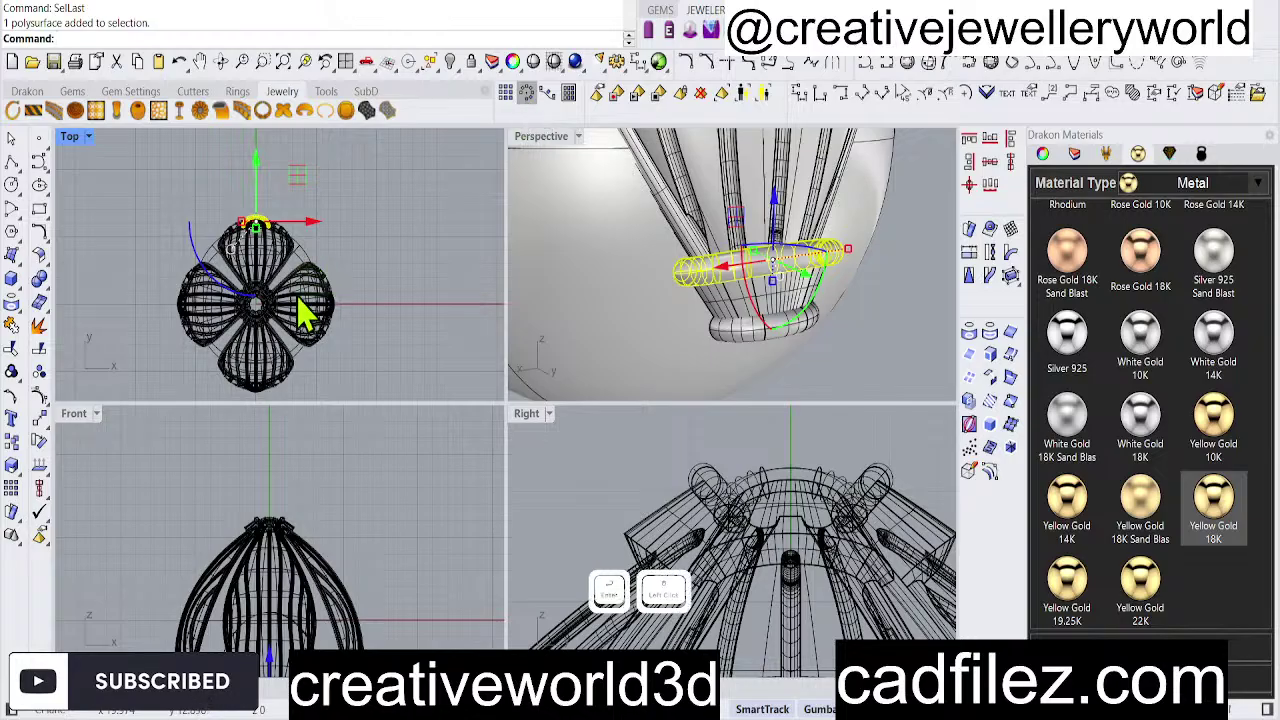
pyautogui.press('Return')
pyautogui.press('Return')
pyautogui.press('Return')
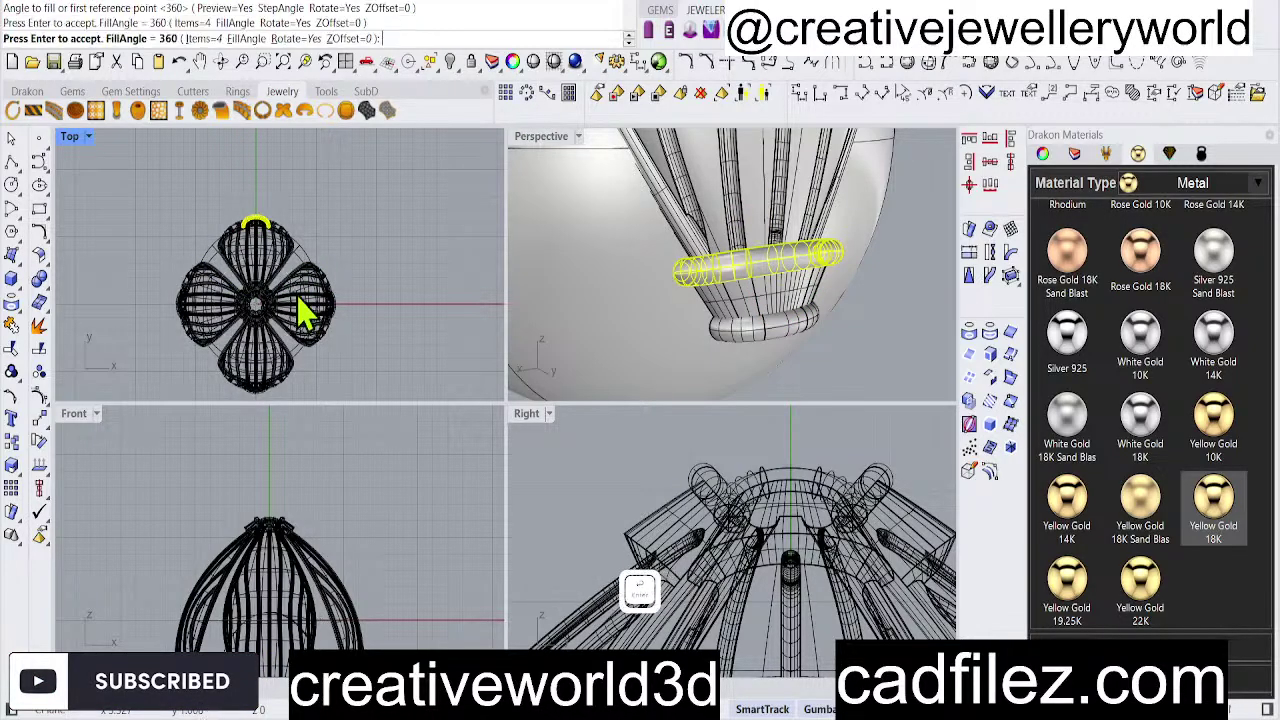
pyautogui.press('Return')
# Group the original upper rim pipe with its three arrayed copies and save the file.
pyautogui.scroll(-3, 755, 322)
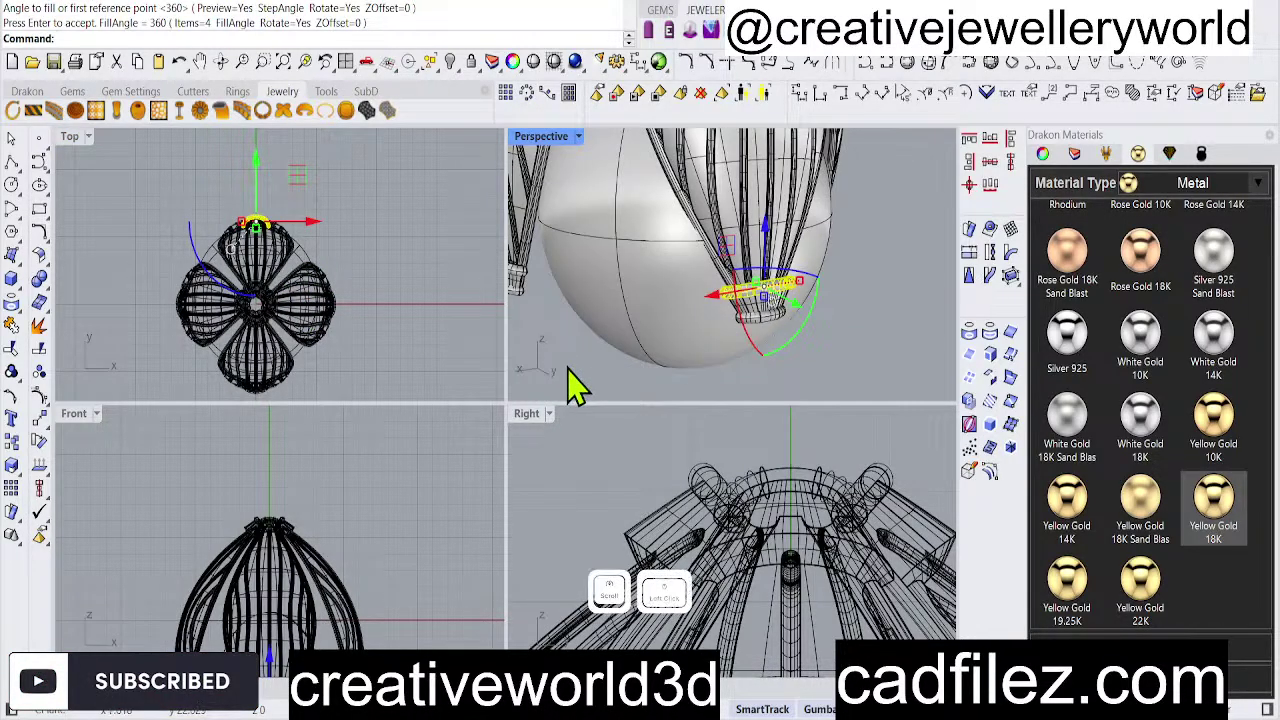
pyautogui.write('Sl')
pyautogui.press('Return')
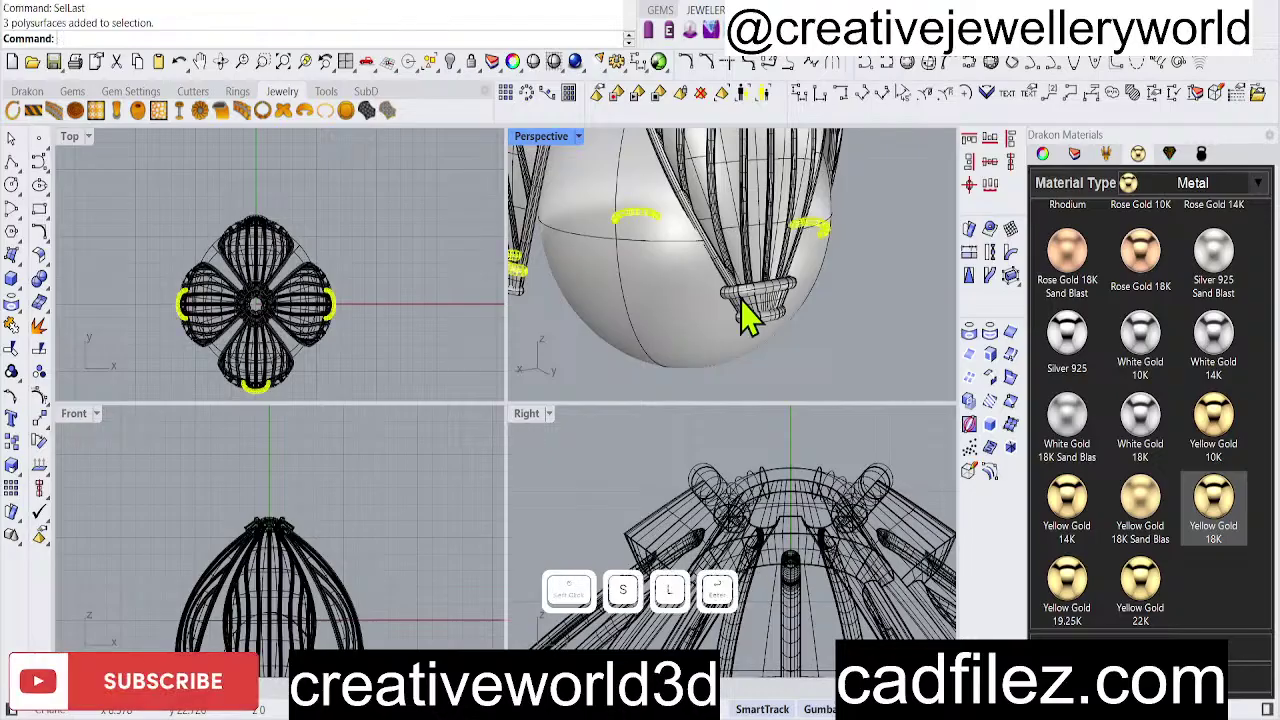
pyautogui.scroll(2, 740, 312)
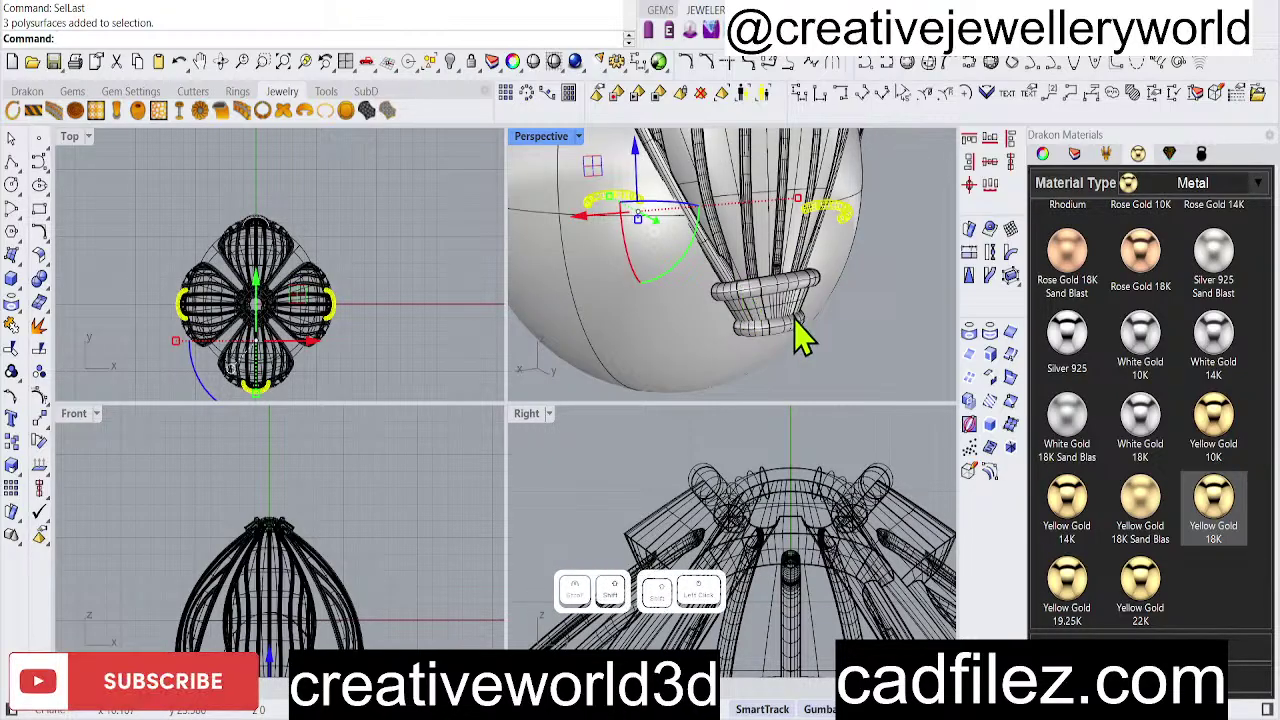
pyautogui.keyDown('shift'); pyautogui.click(800, 330); pyautogui.keyUp('shift')
pyautogui.scroll(-2, 371, 363)
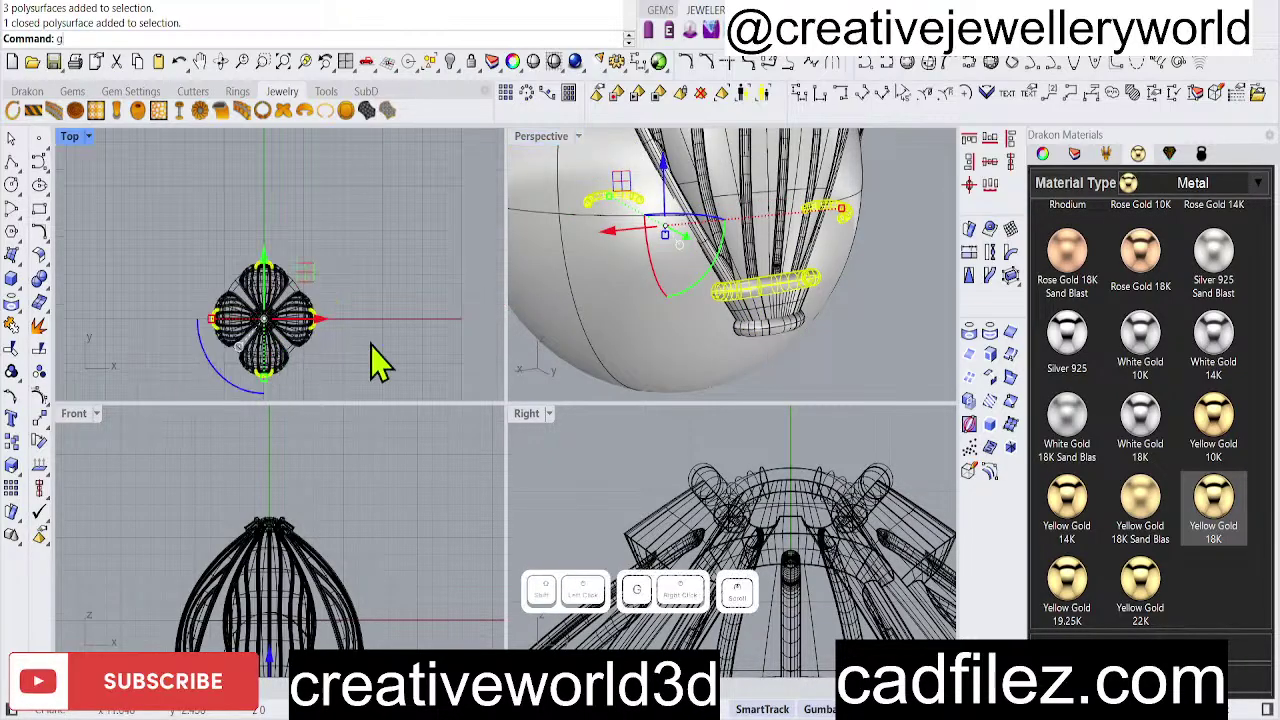
pyautogui.write('g')
pyautogui.rightClick(443, 329)
pyautogui.click(449, 334)
pyautogui.scroll(-3, 705, 355)
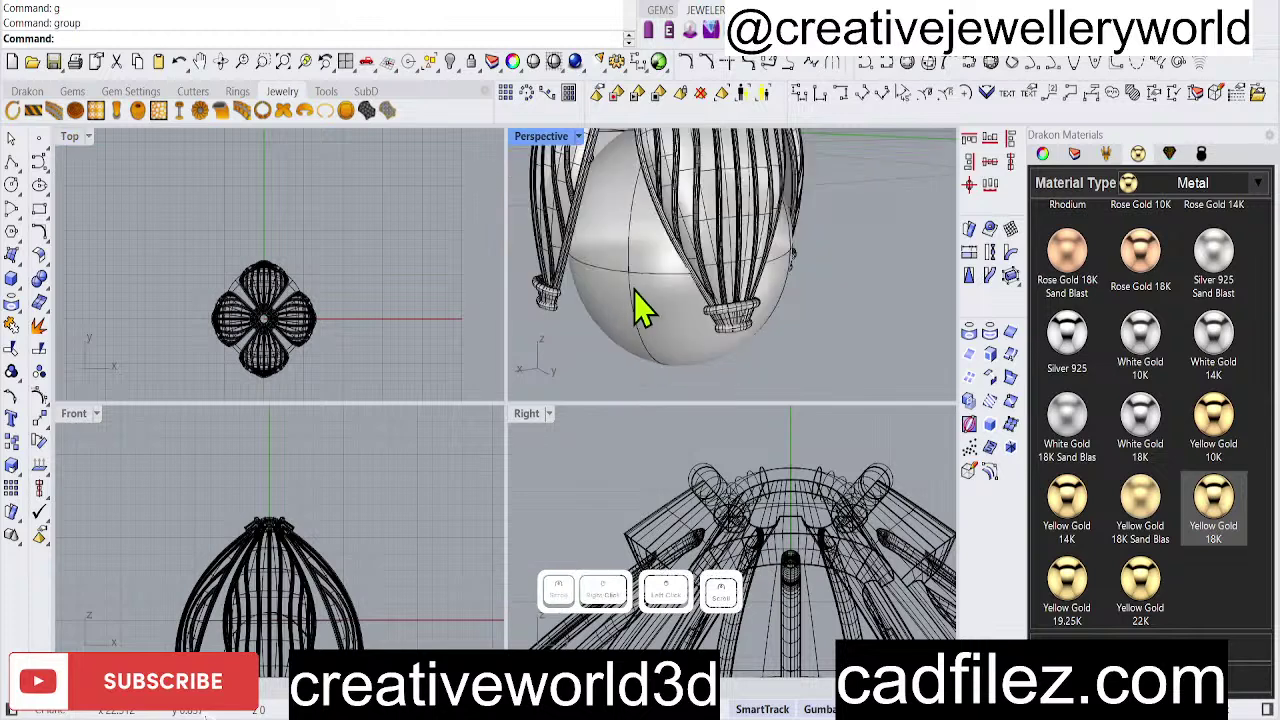
pyautogui.moveTo(635, 290); pyautogui.dragTo(674, 317, button='right')
pyautogui.hotkey('ctrl', 's')
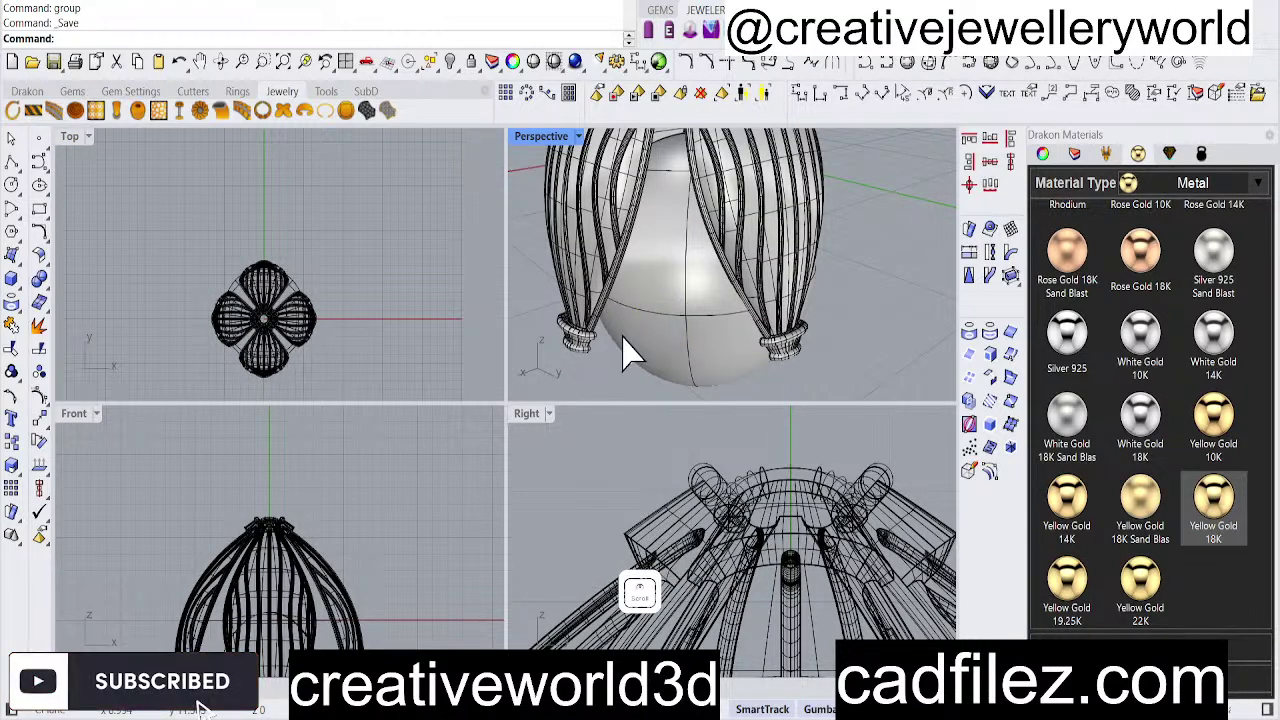
pyautogui.scroll(-5, 623, 345)
pyautogui.moveTo(623, 345); pyautogui.dragTo(650, 345, button='right')
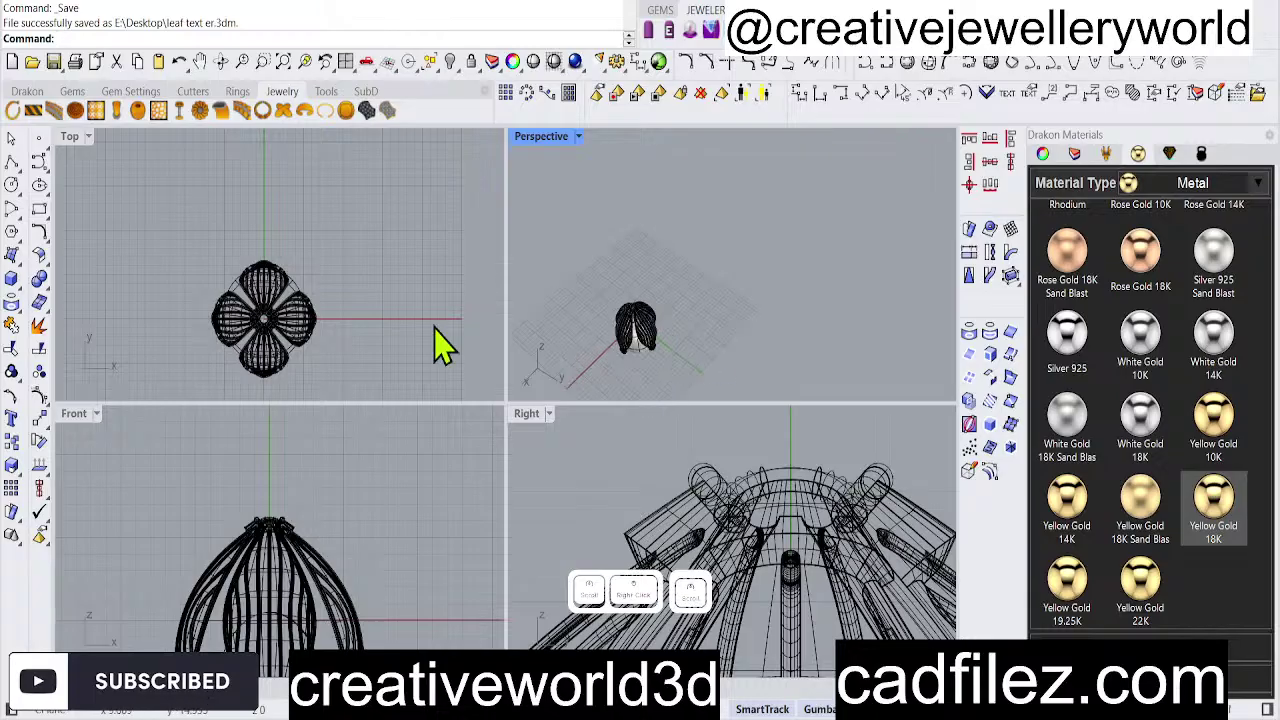
pyautogui.scroll(4, 286, 314)
pyautogui.click(11, 160)
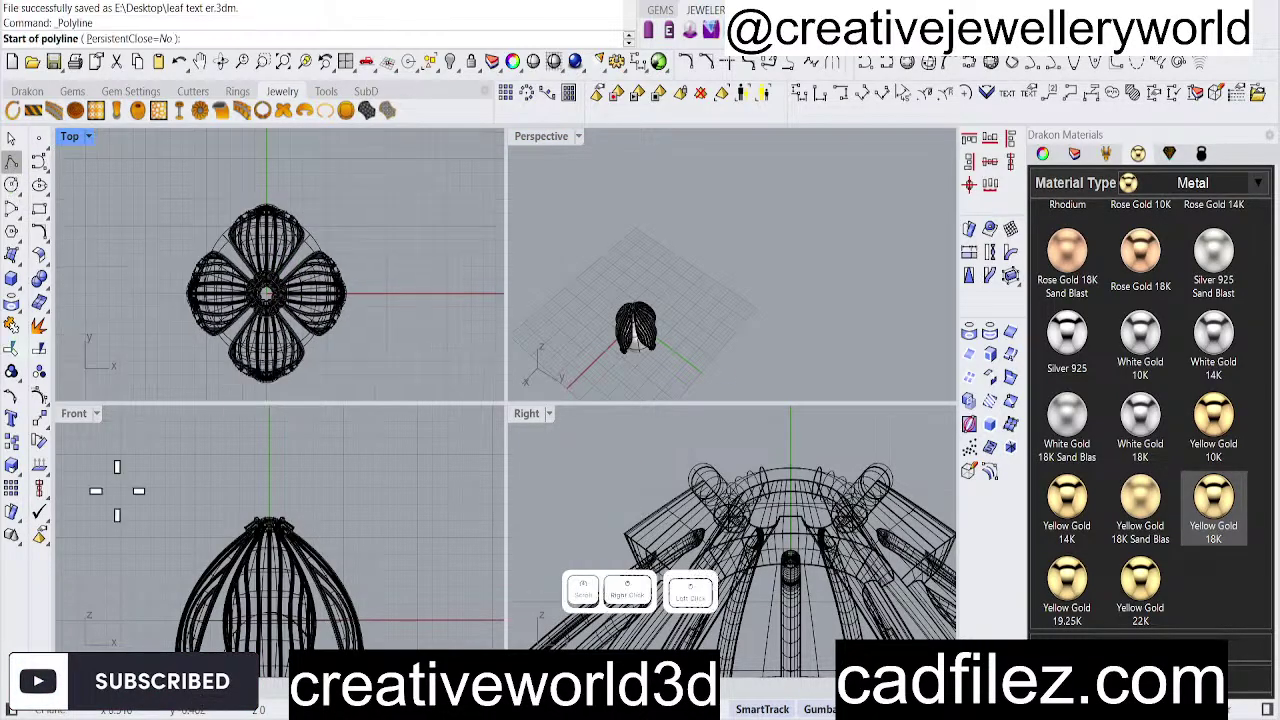
pyautogui.scroll(-4, 117, 491)
pyautogui.write('0')
pyautogui.press('Return')
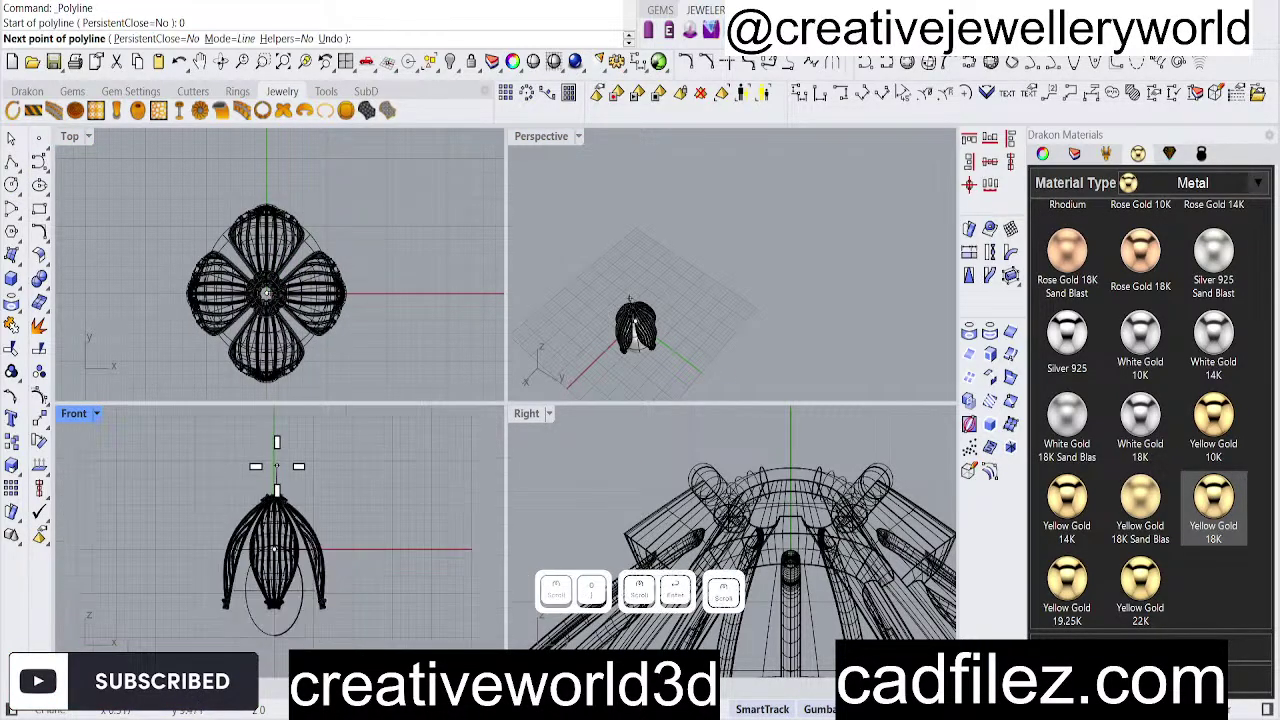
pyautogui.moveTo(277, 466); pyautogui.dragTo(282, 491, button='right')
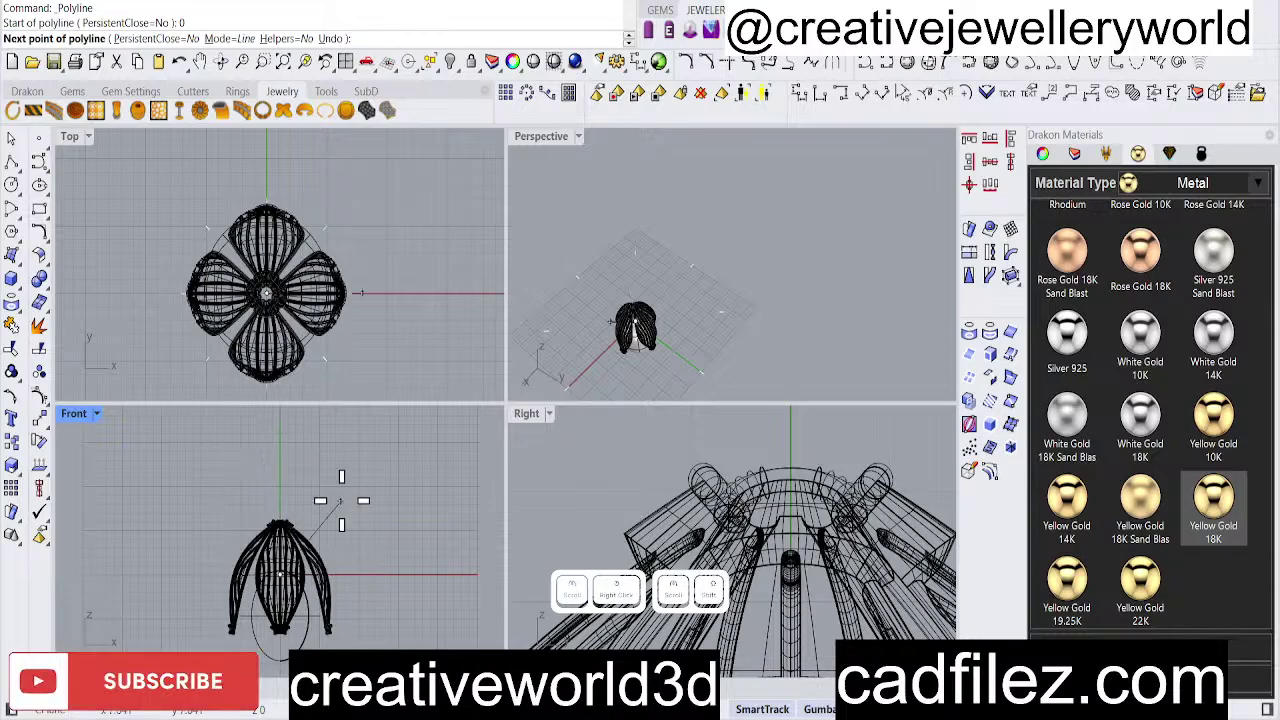
pyautogui.scroll(-5, 740, 575)
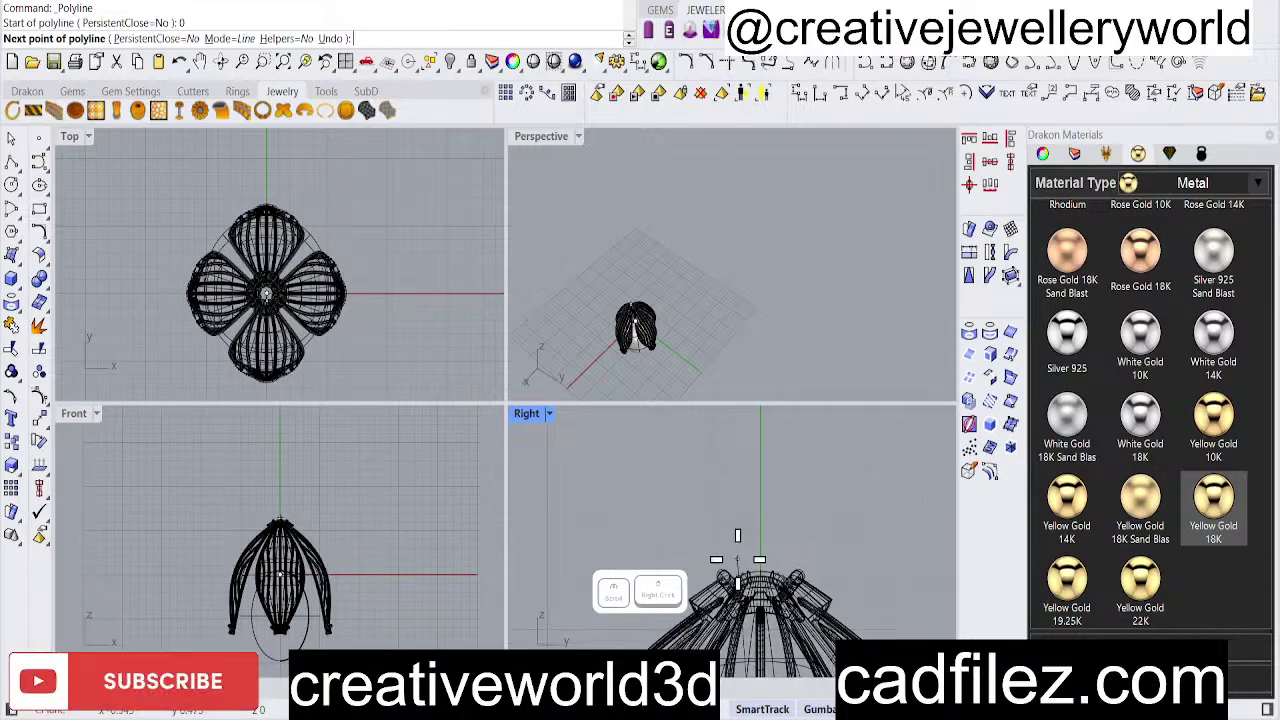
pyautogui.press('Escape')
# Draw a six-point interpolated stem curve in the Right view, rising from the pendant's top, arching over and descending below the pearl.
pyautogui.scroll(-3, 748, 560)
pyautogui.moveTo(757, 508); pyautogui.dragTo(790, 500, button='right')
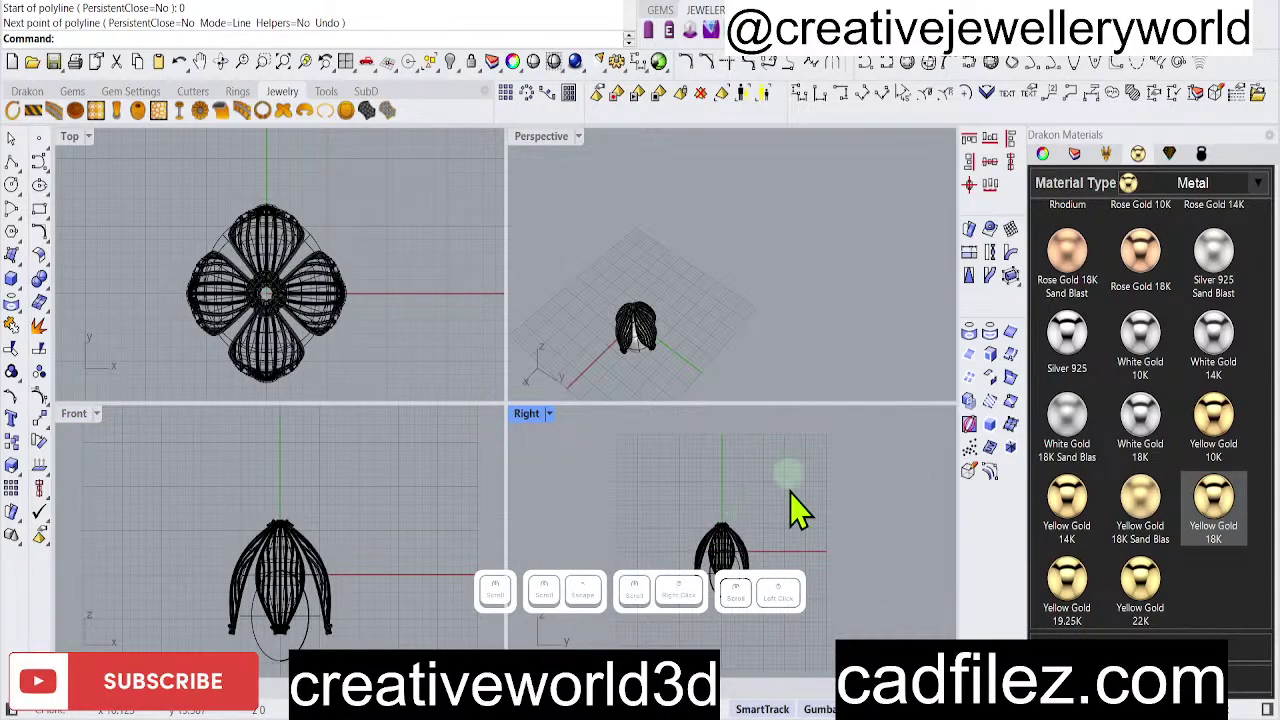
pyautogui.click(43, 168)
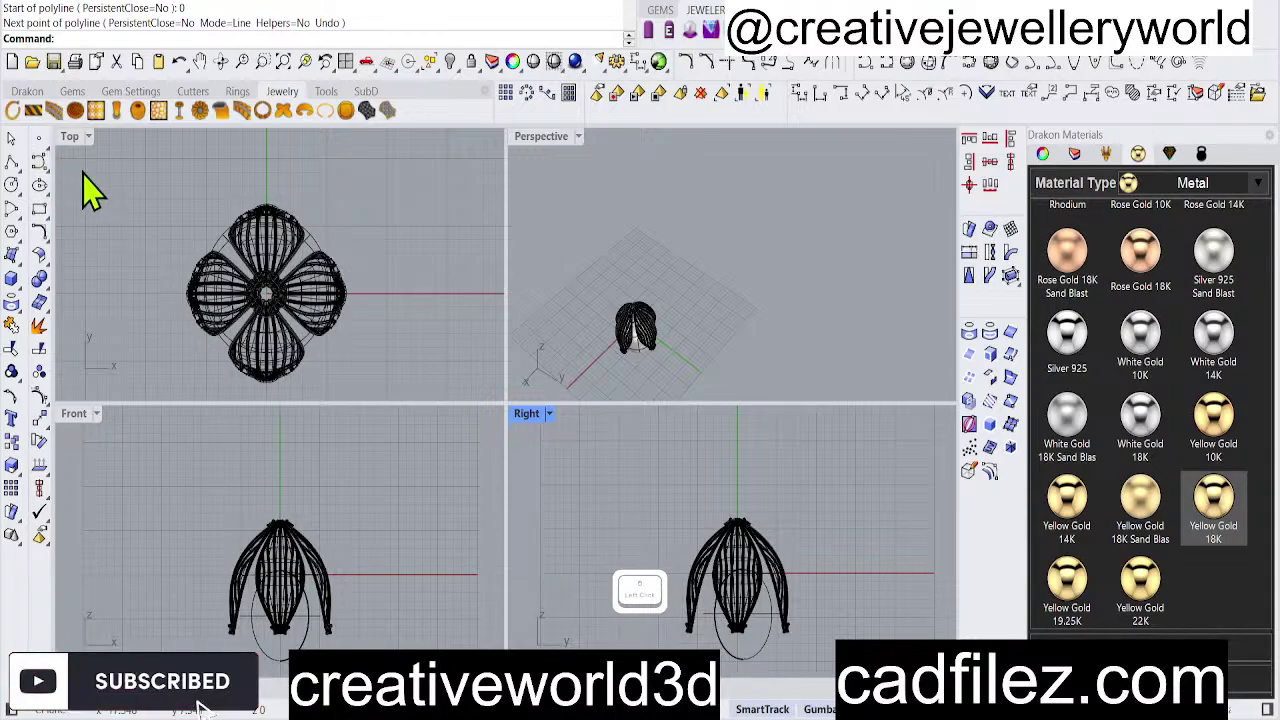
pyautogui.click(738, 522)
pyautogui.click(739, 480)
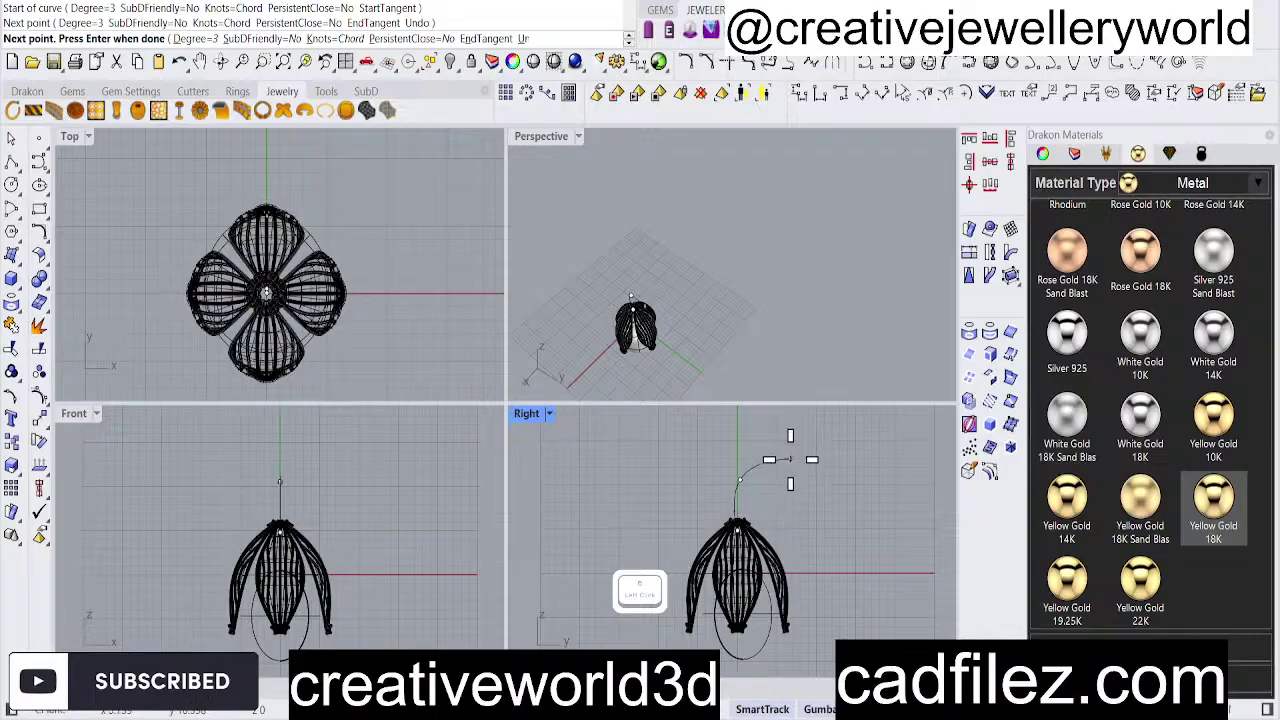
pyautogui.click(790, 444)
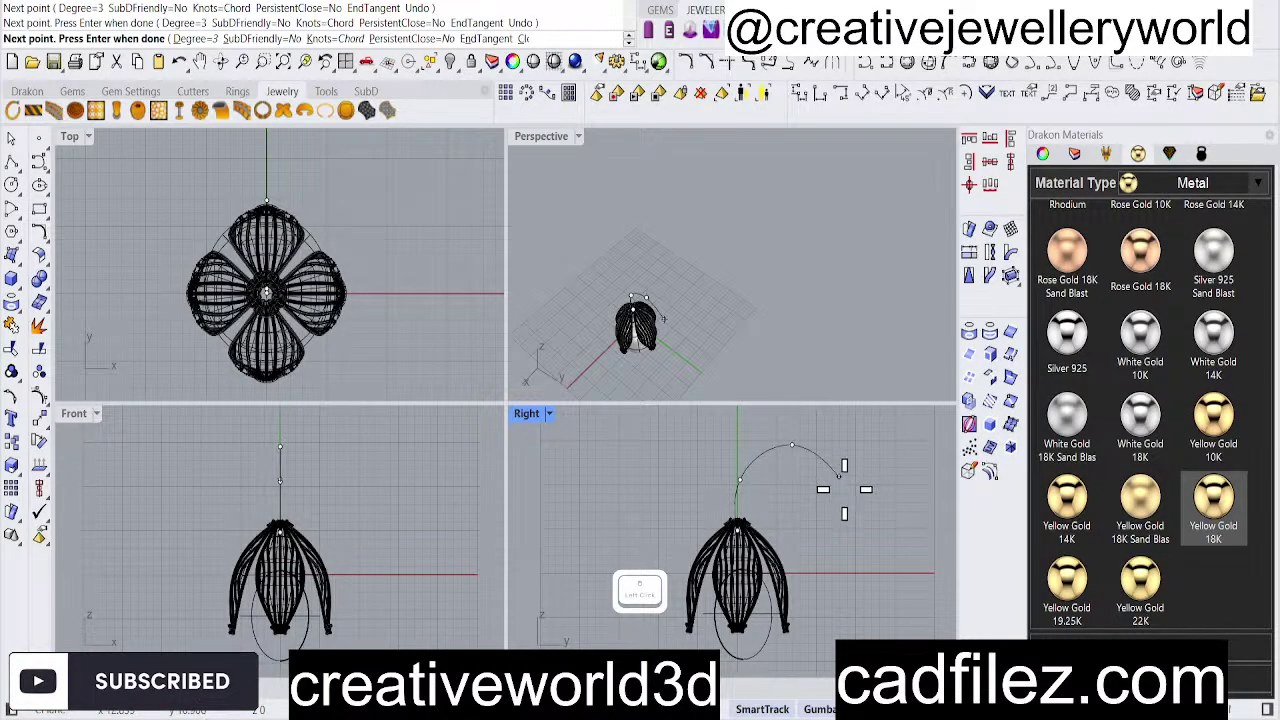
pyautogui.click(845, 490)
pyautogui.moveTo(830, 565); pyautogui.dragTo(750, 524, button='right')
pyautogui.click(748, 598)
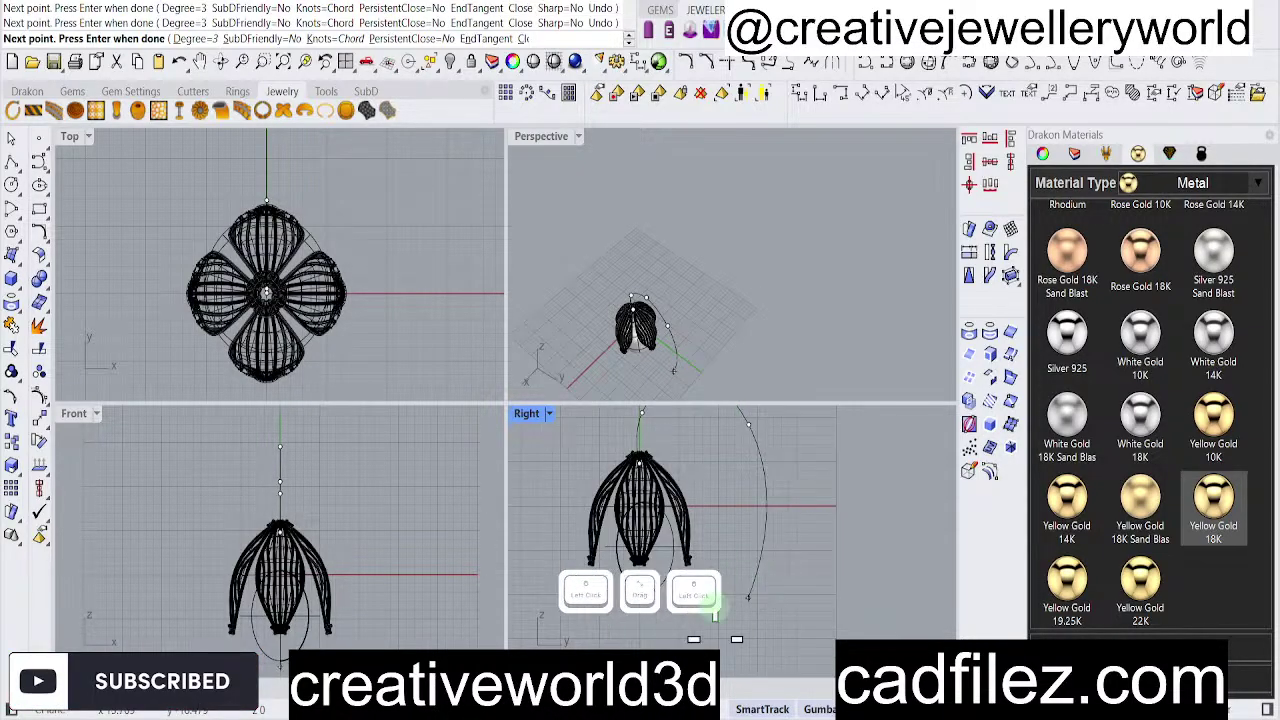
pyautogui.moveTo(715, 638); pyautogui.dragTo(757, 563, button='right')
pyautogui.click(746, 615)
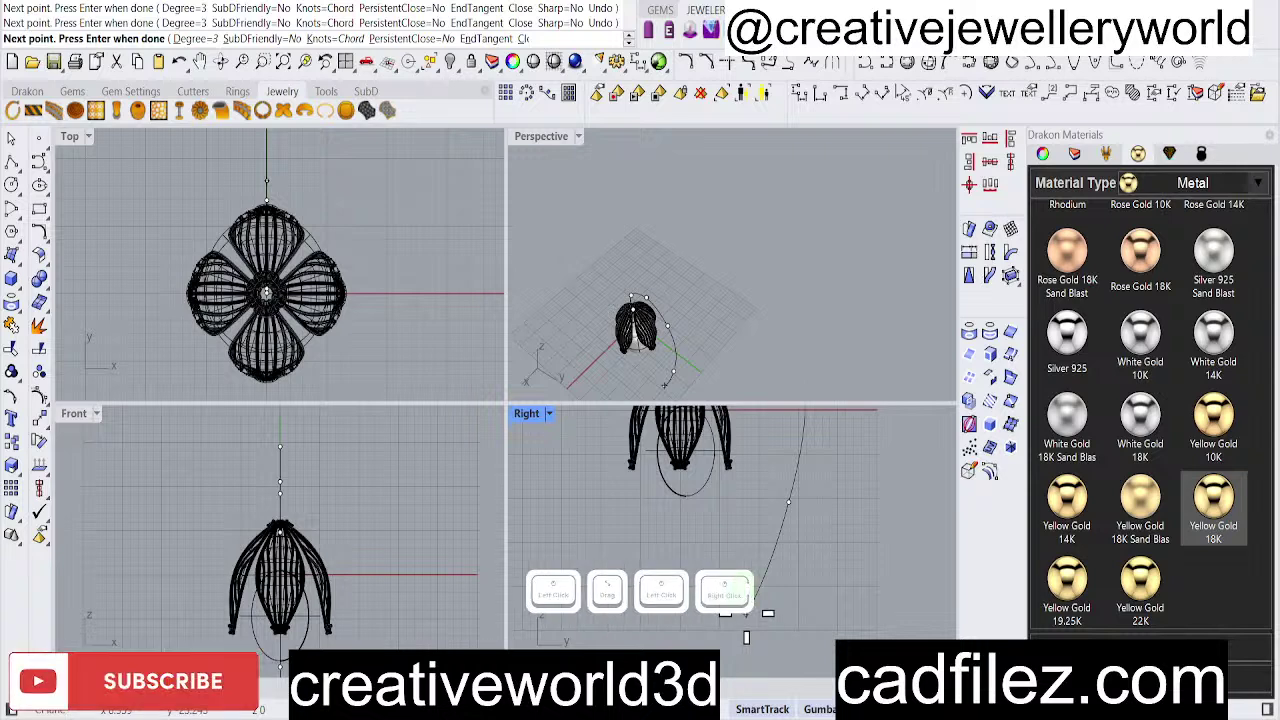
pyautogui.rightClick(812, 520)
# Rebuild the arched stem curve with evenly spaced control points and clear the selection.
pyautogui.scroll(-2, 812, 522)
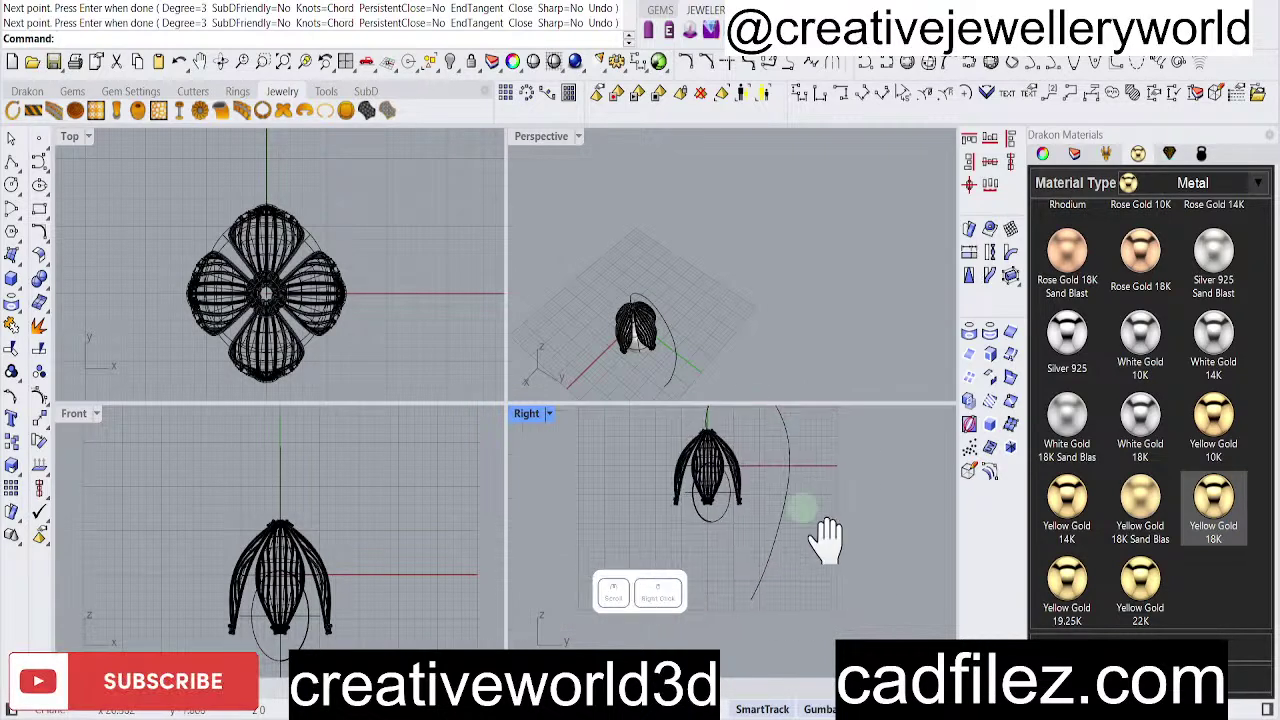
pyautogui.moveTo(814, 528); pyautogui.dragTo(786, 537, button='right')
pyautogui.click(737, 490)
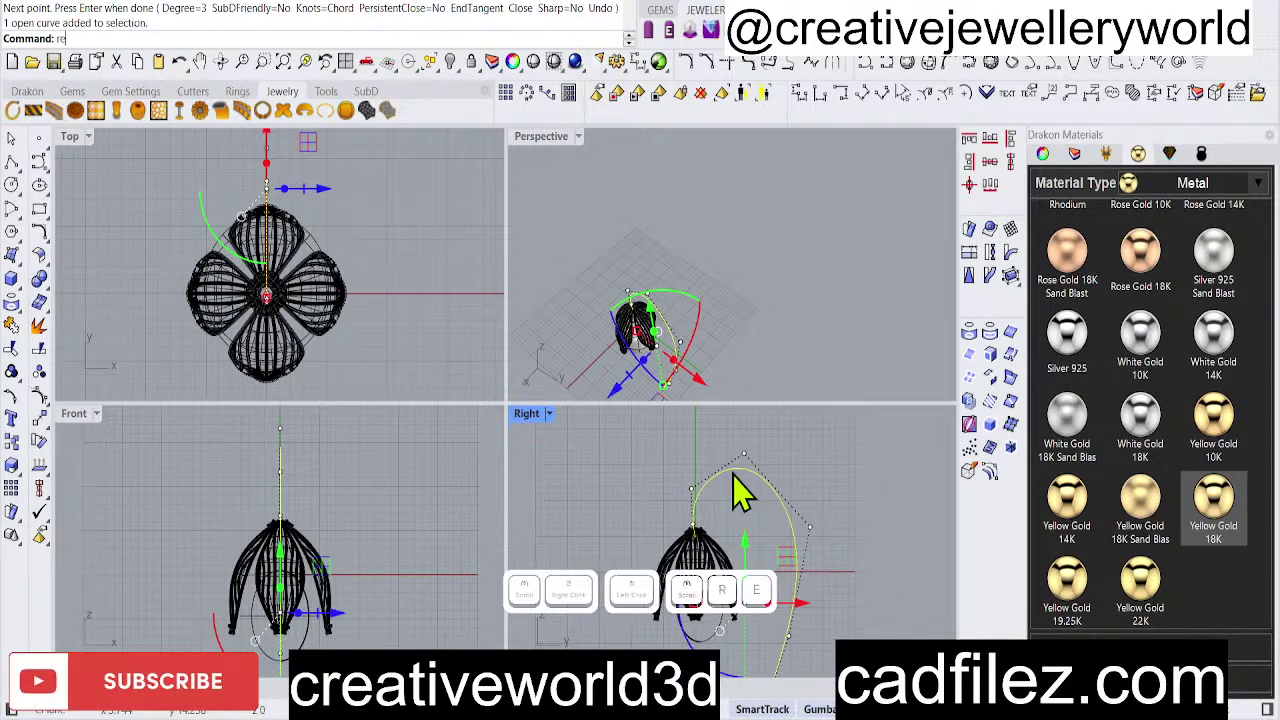
pyautogui.press('Return')
pyautogui.rightClick(745, 518)
pyautogui.click(634, 523)
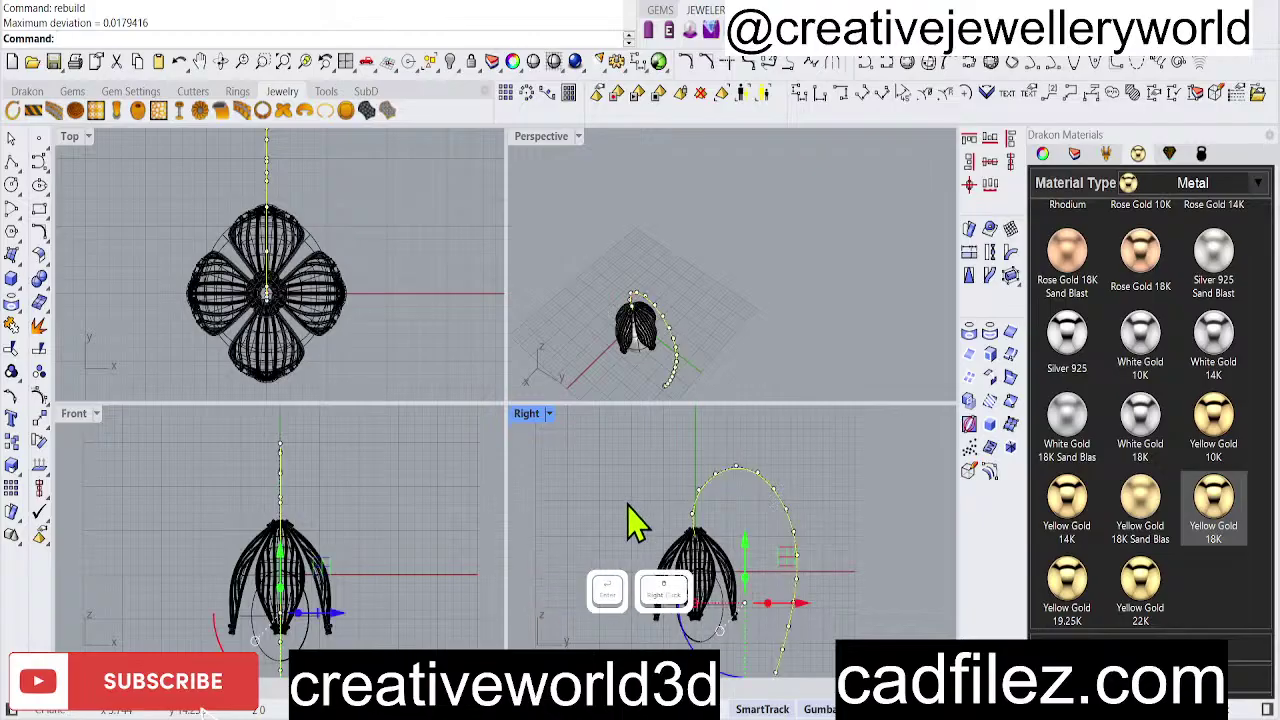
# Pipe the stem curve with round caps, using a start diameter of about 1.058 at the pendant and a larger diameter at the lower end.
pyautogui.click(783, 505)
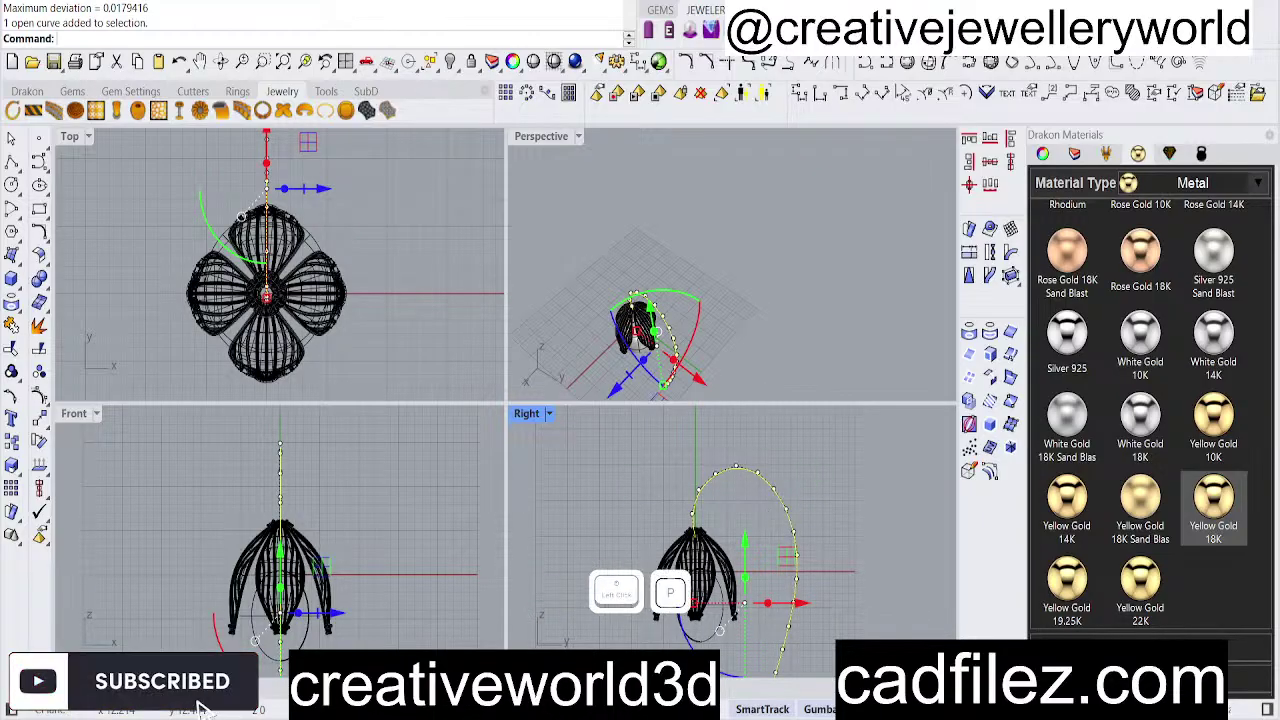
pyautogui.write('pipe')
pyautogui.press('Return')
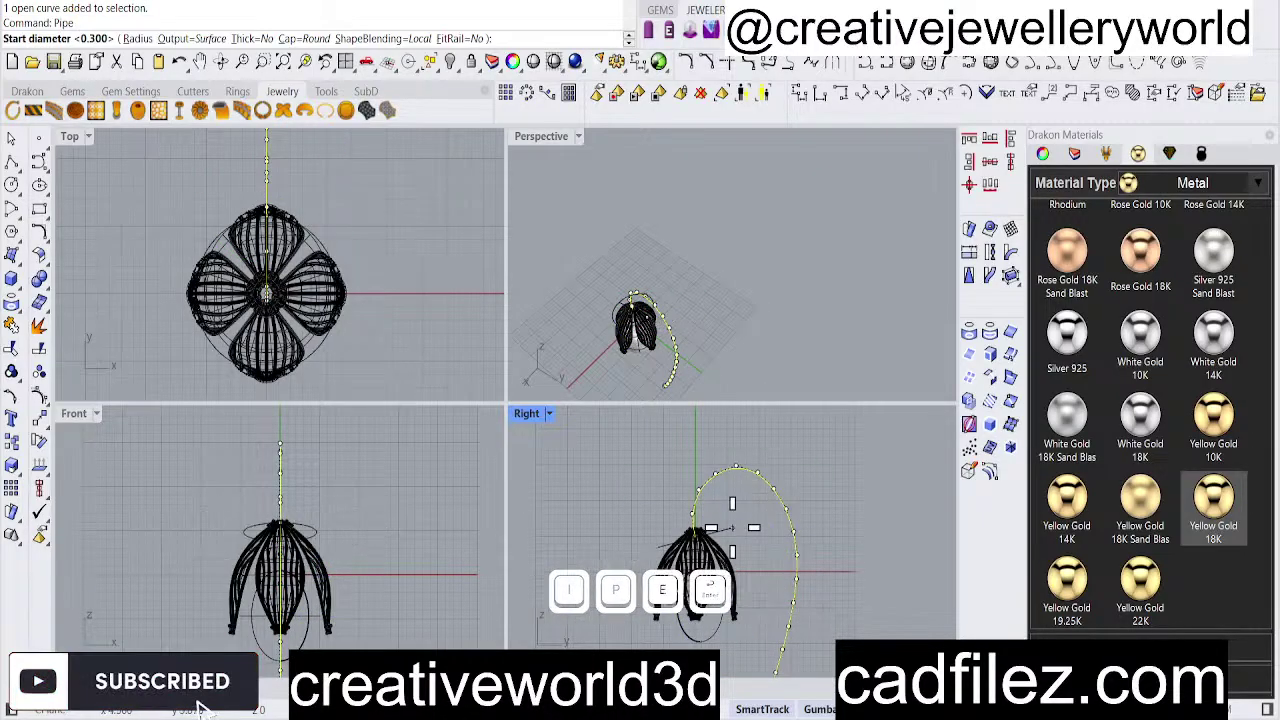
pyautogui.scroll(5, 683, 530)
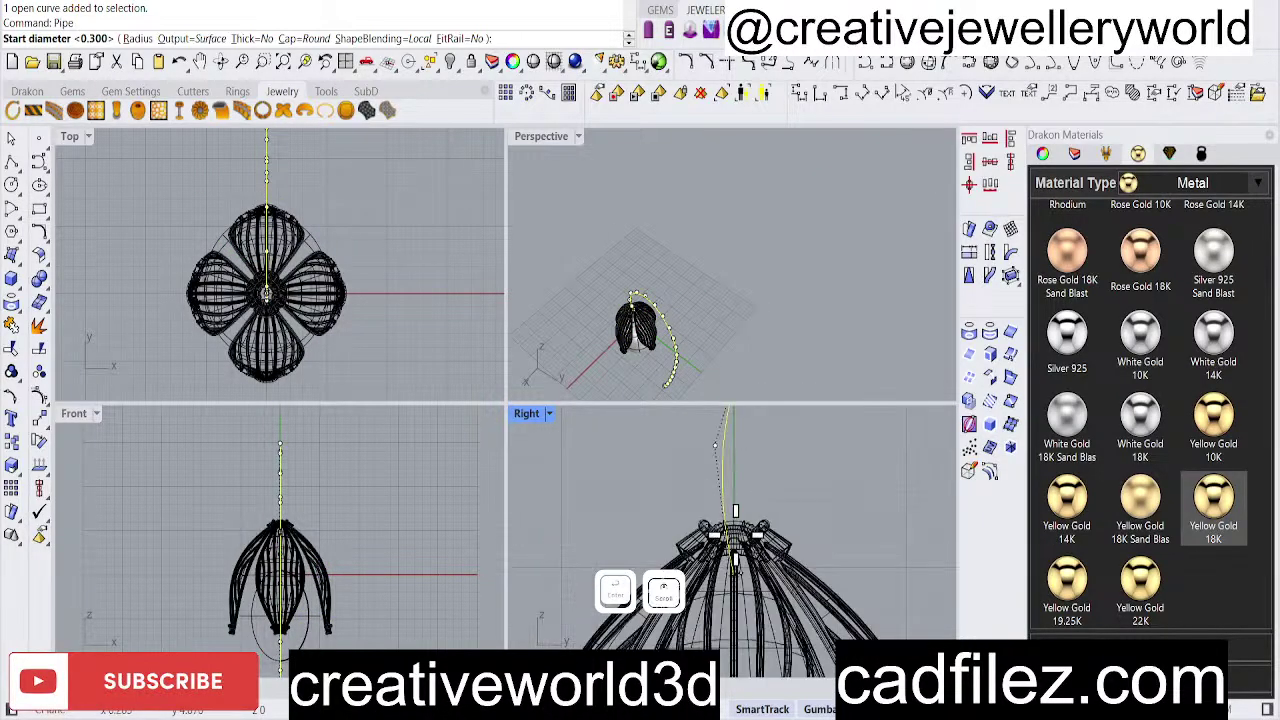
pyautogui.click(741, 541)
pyautogui.scroll(-4, 773, 570)
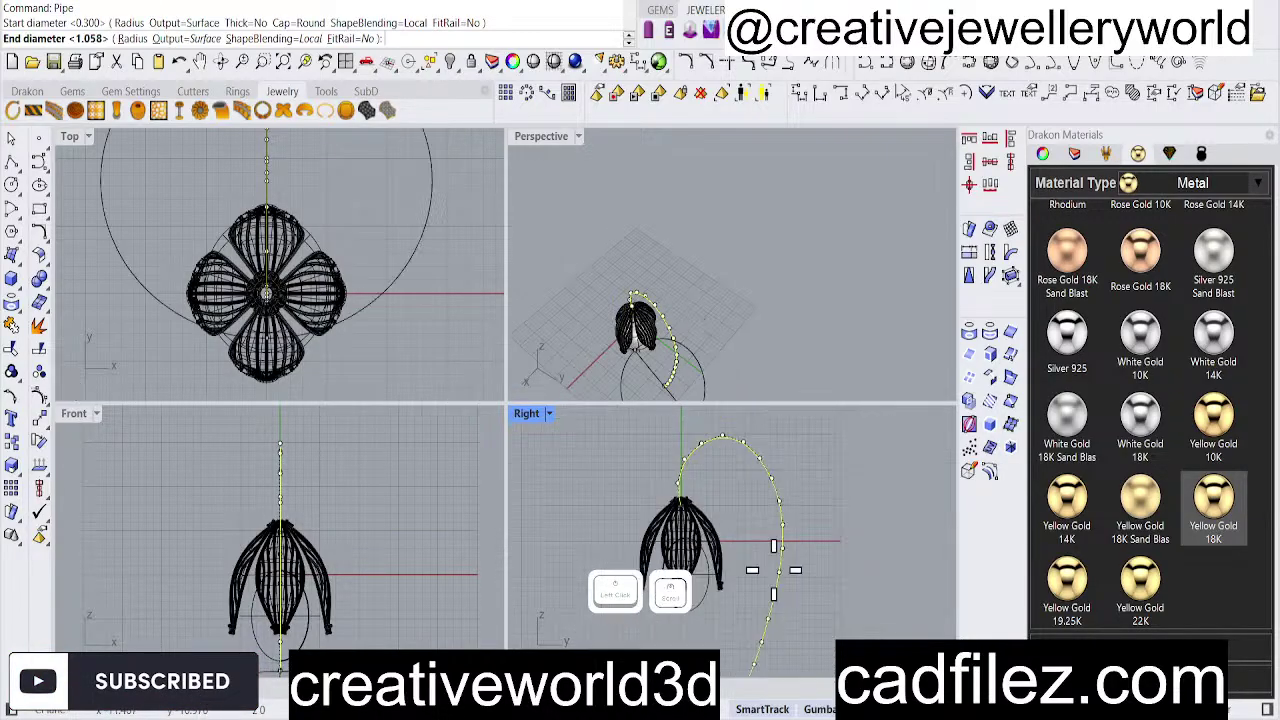
pyautogui.moveTo(773, 570); pyautogui.dragTo(785, 485, button='right')
pyautogui.click(755, 520)
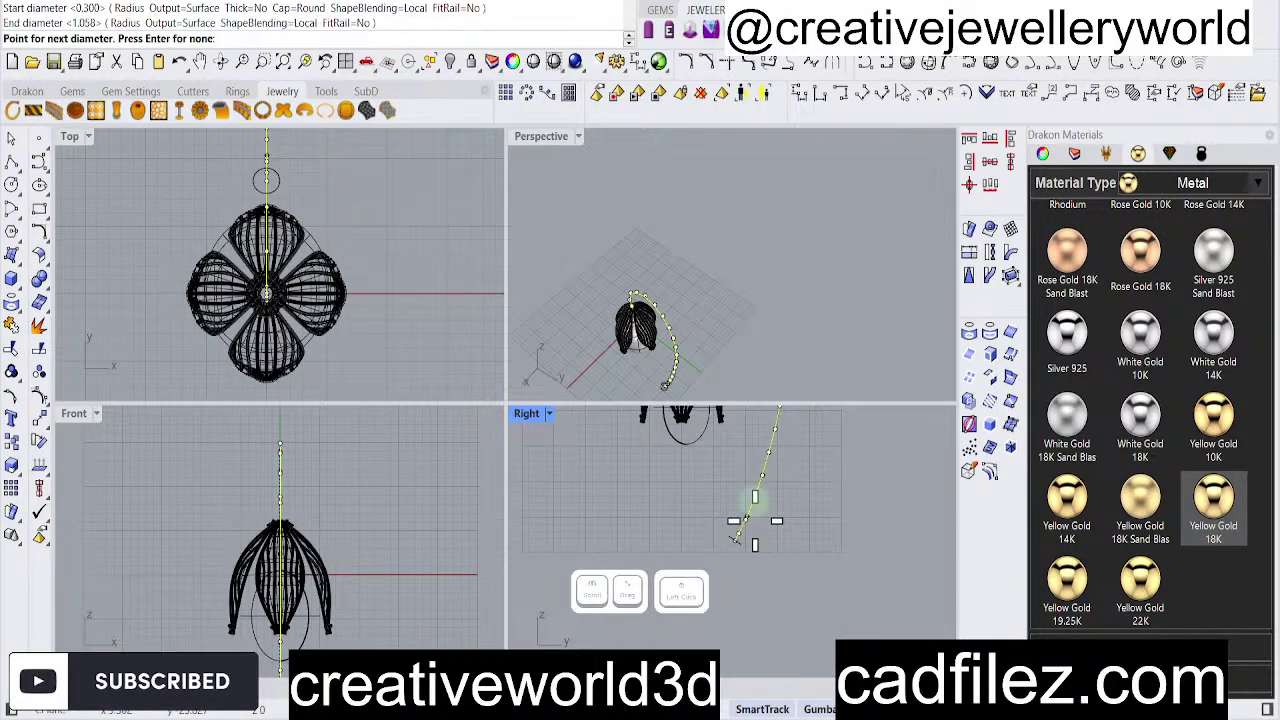
pyautogui.rightClick(740, 560)
pyautogui.click(743, 557)
pyautogui.scroll(-3, 730, 510)
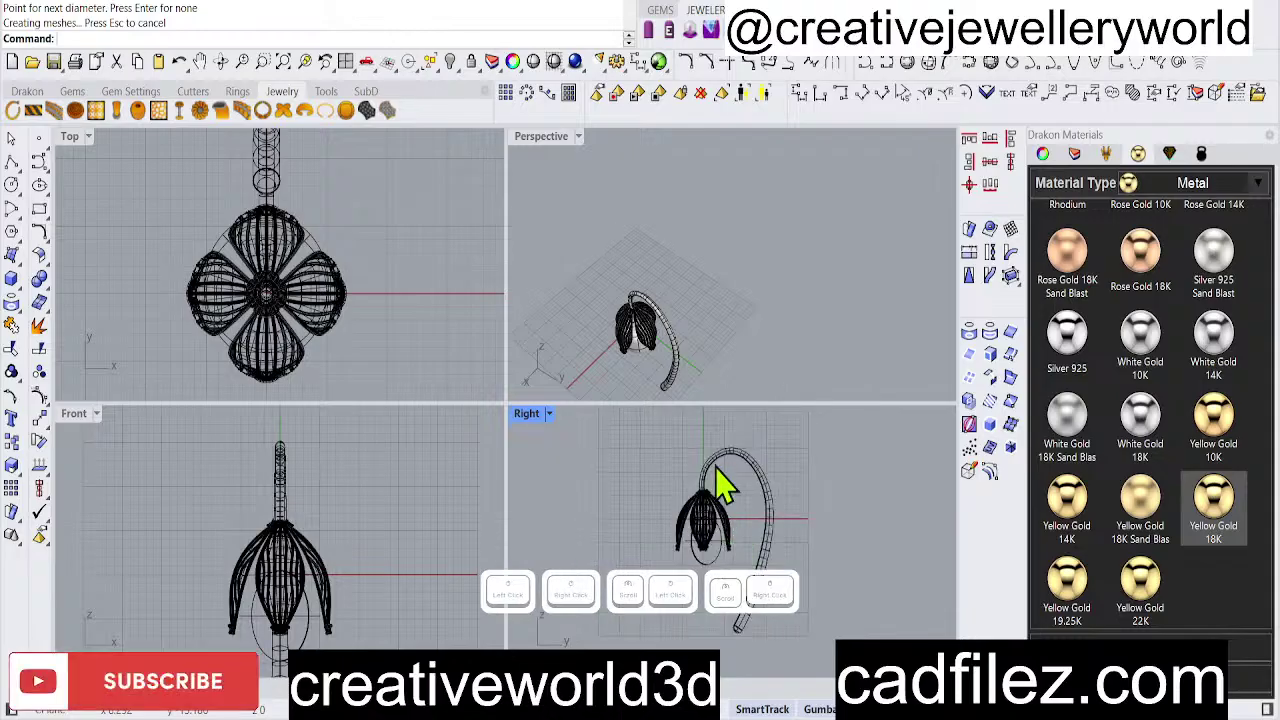
# Undo the last pipe along the stem curve.
pyautogui.hotkey('ctrl', 'z')
# Try to pipe the stem curve with a start diameter of about 0.701 at the pendant and about 1.661 at the lower end.
pyautogui.scroll(4, 750, 510)
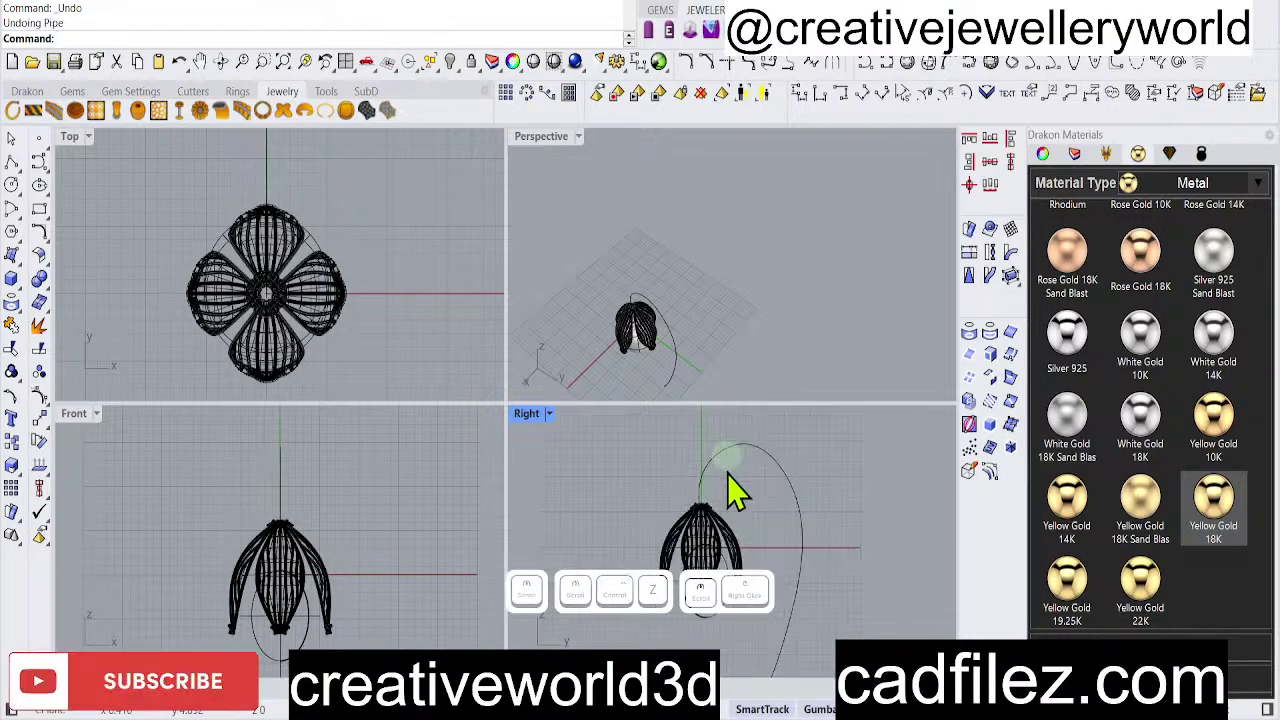
pyautogui.rightClick(722, 480)
pyautogui.click(714, 468)
pyautogui.scroll(2, 697, 520)
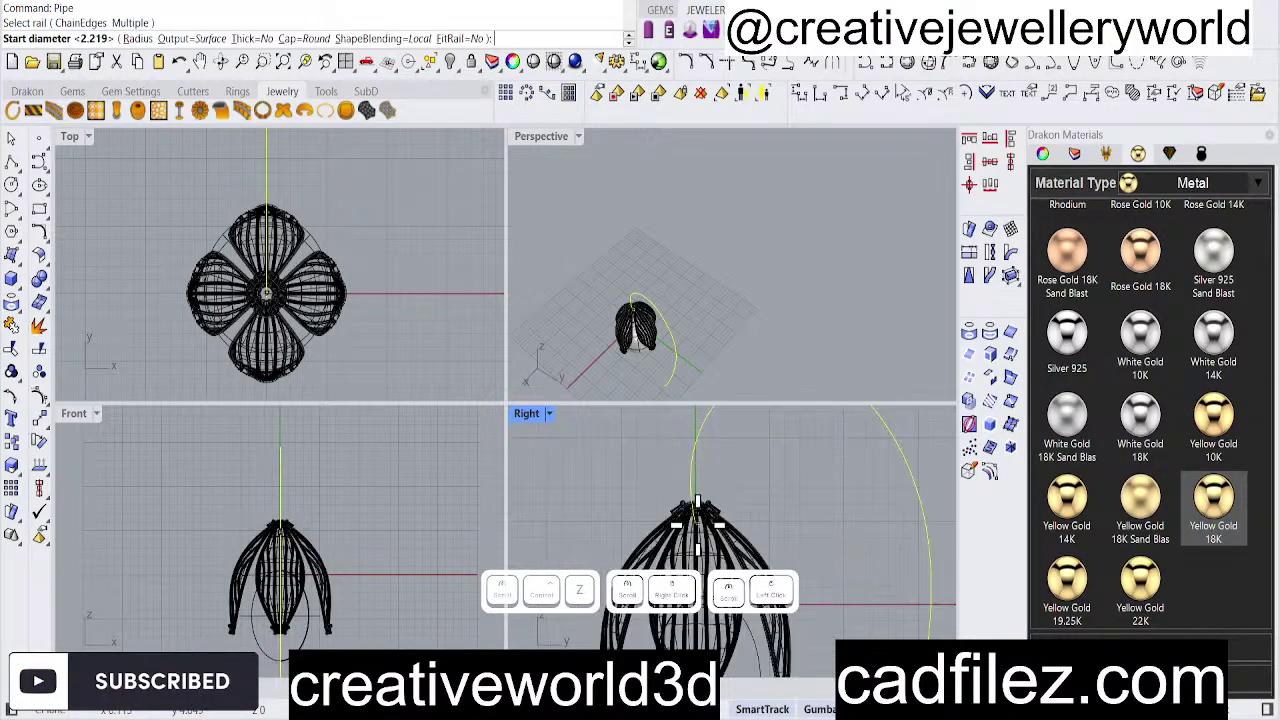
pyautogui.click(705, 528)
pyautogui.scroll(-5, 715, 545)
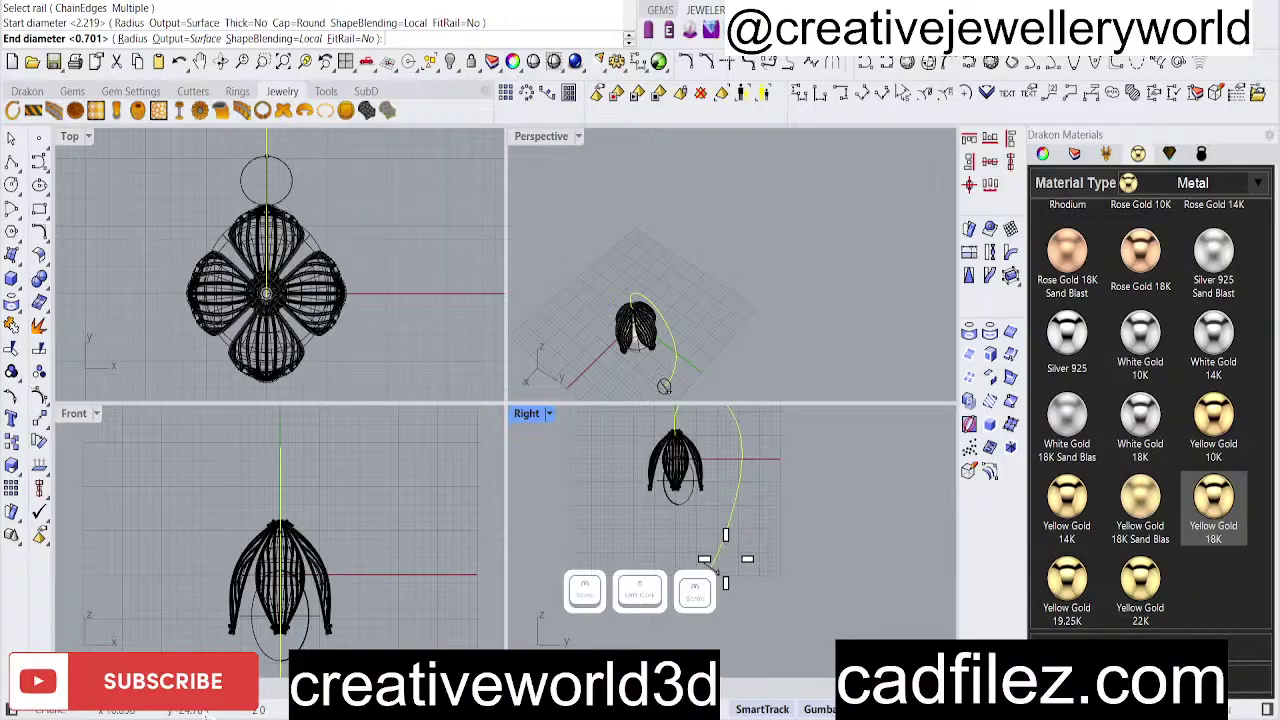
pyautogui.click(724, 530)
pyautogui.rightClick(757, 594)
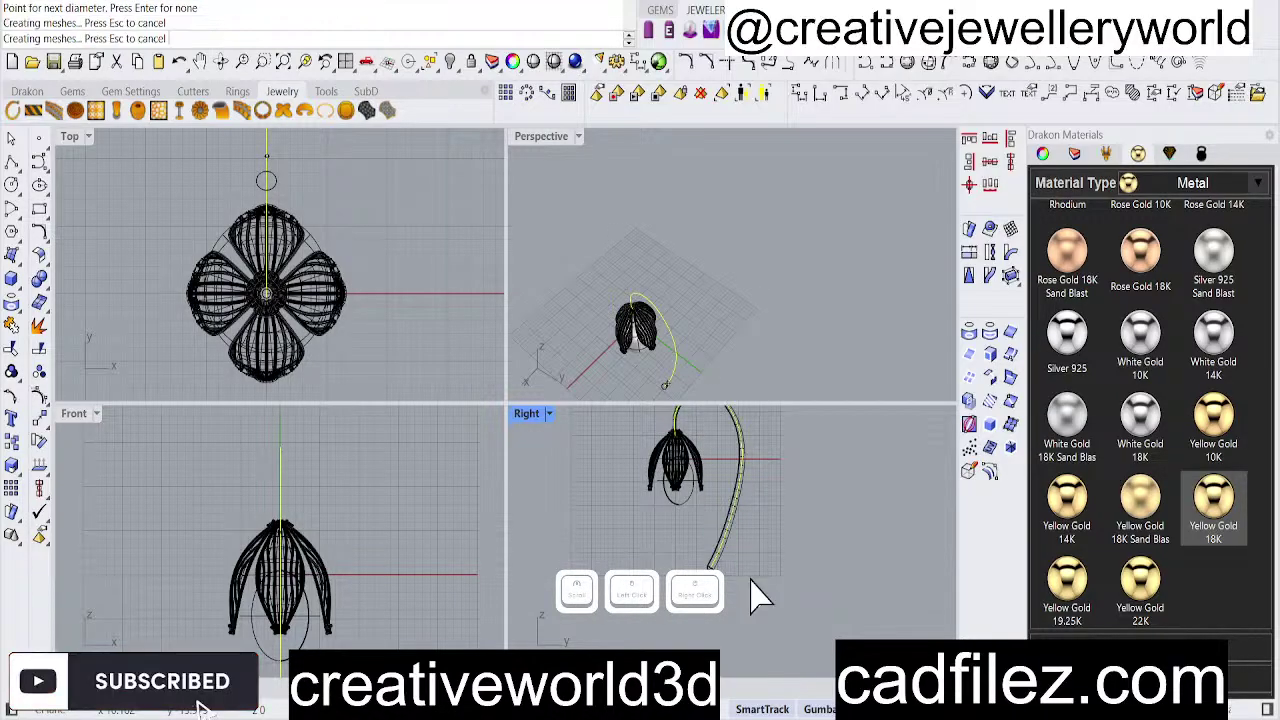
pyautogui.hotkey('ctrl', 'z')
# Pipe the stem curve with round caps, using a start diameter of 1 at the pendant and an end diameter of 0.6.
pyautogui.click(741, 477)
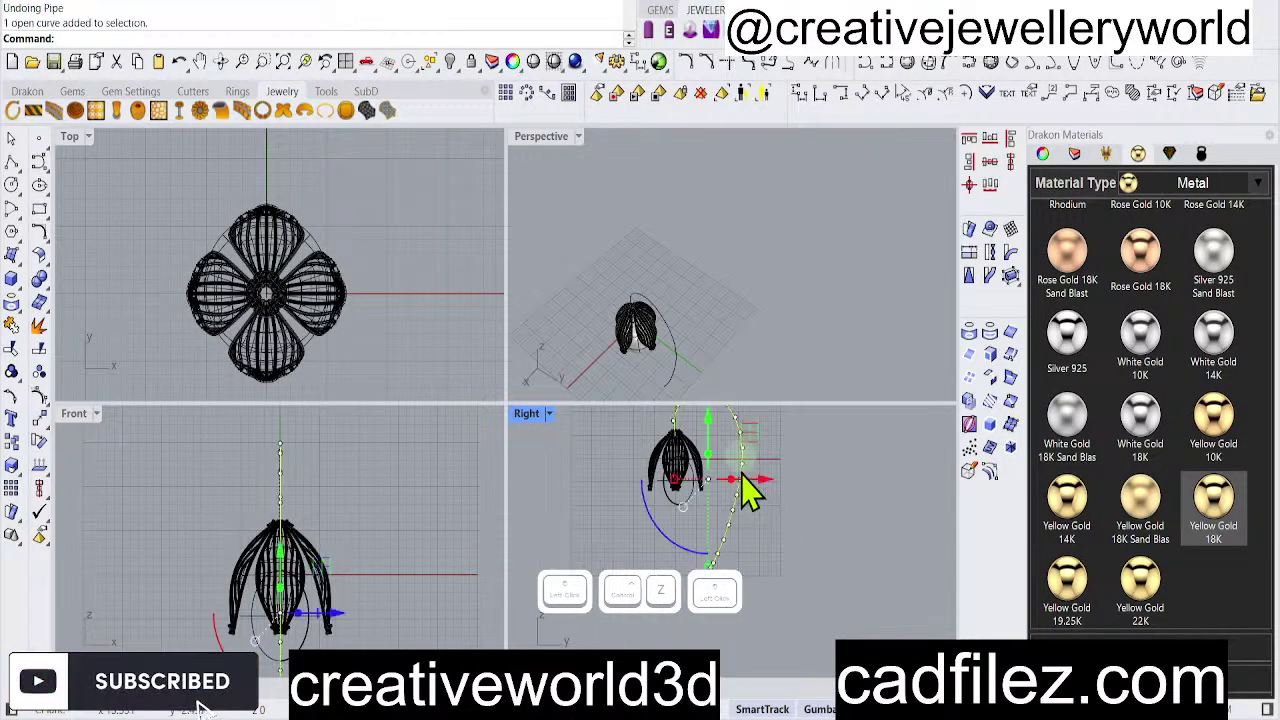
pyautogui.rightClick(743, 482)
pyautogui.scroll(6, 730, 564)
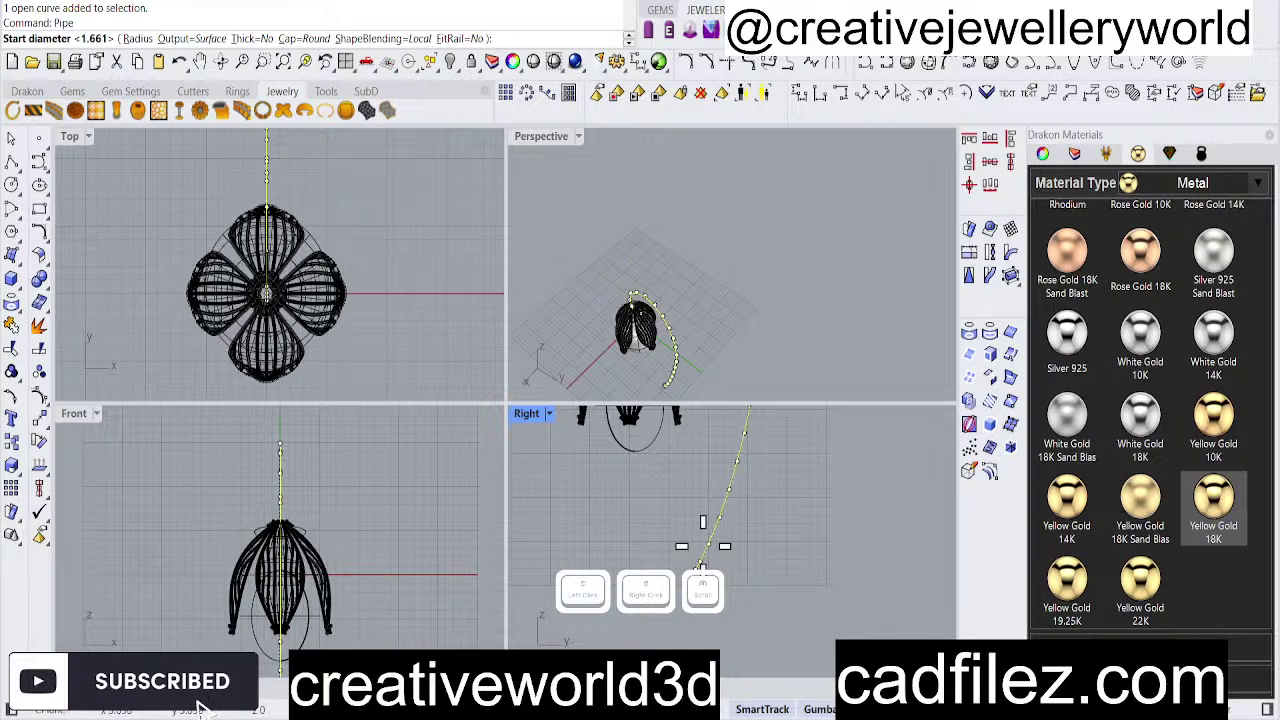
pyautogui.scroll(-5, 709, 580)
pyautogui.scroll(5, 660, 560)
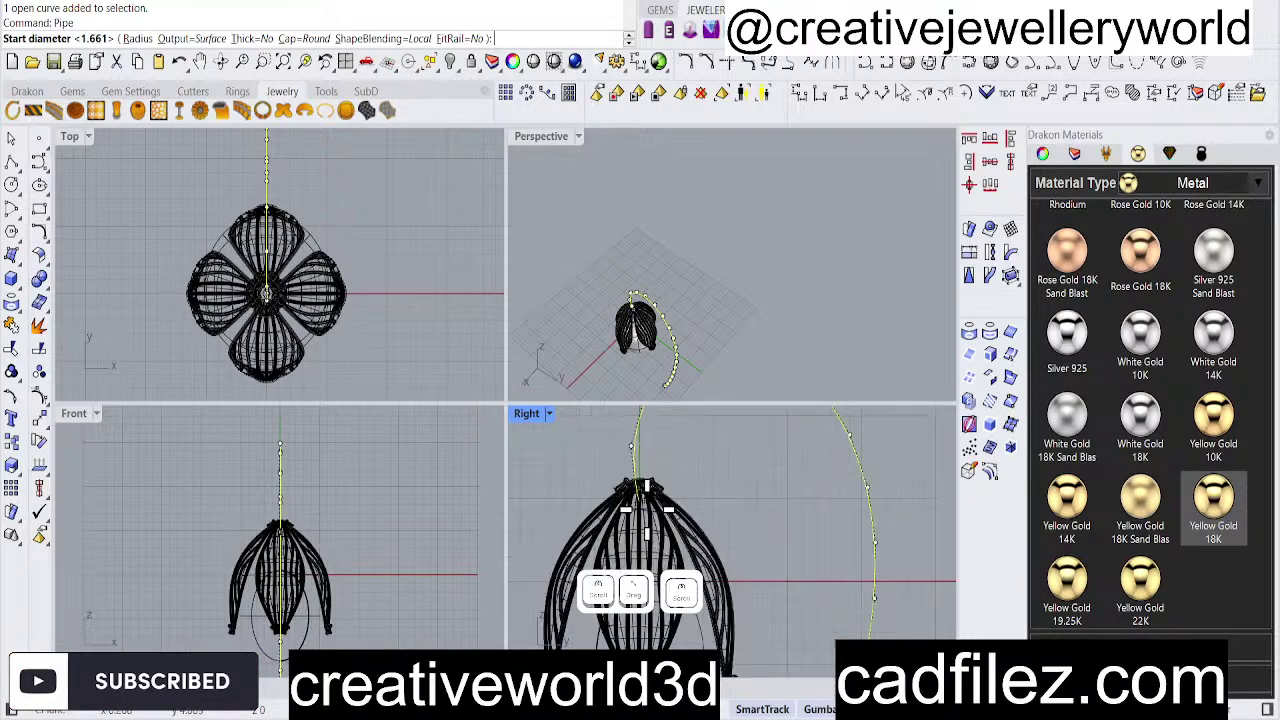
pyautogui.scroll(2, 648, 508)
pyautogui.write('1')
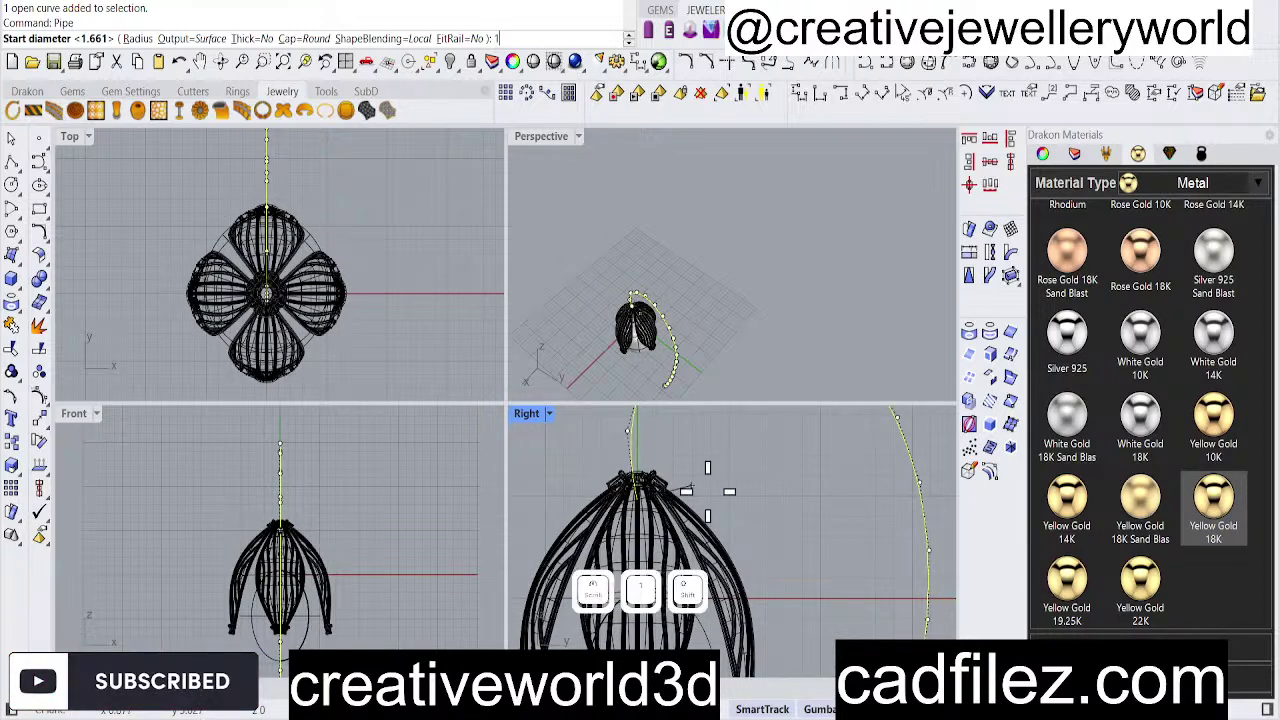
pyautogui.scroll(-5, 707, 491)
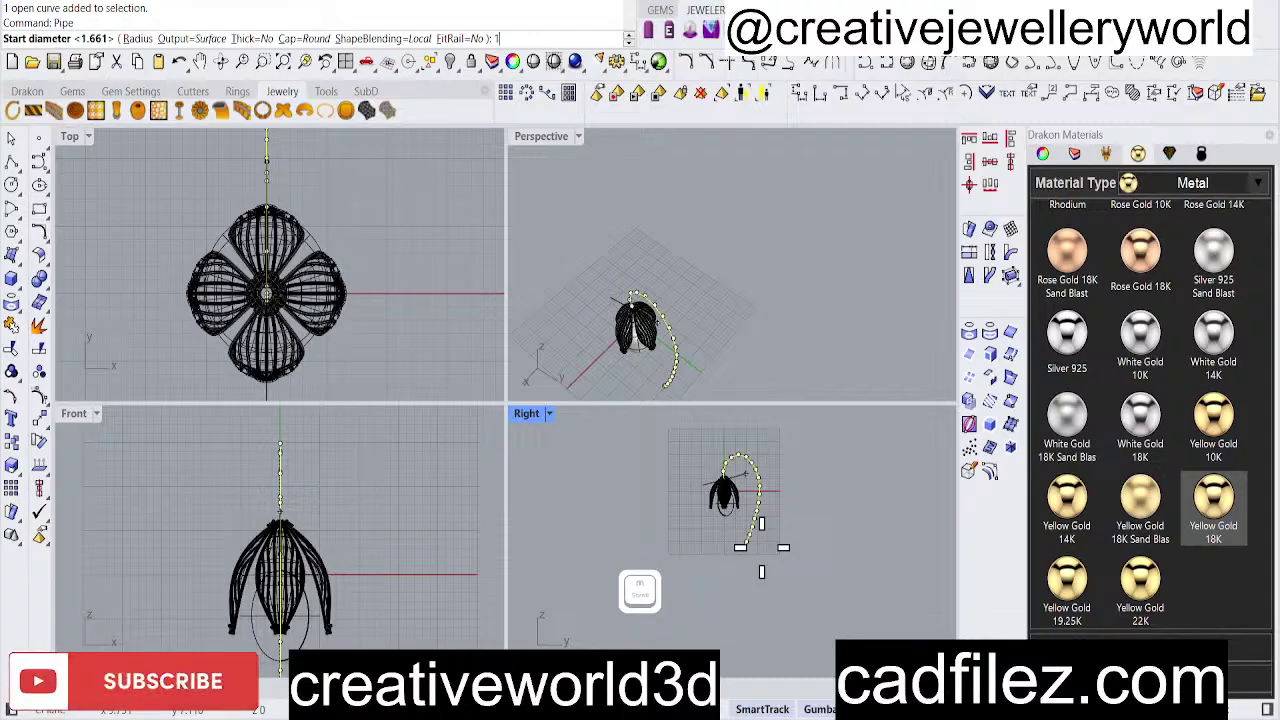
pyautogui.press('Return')
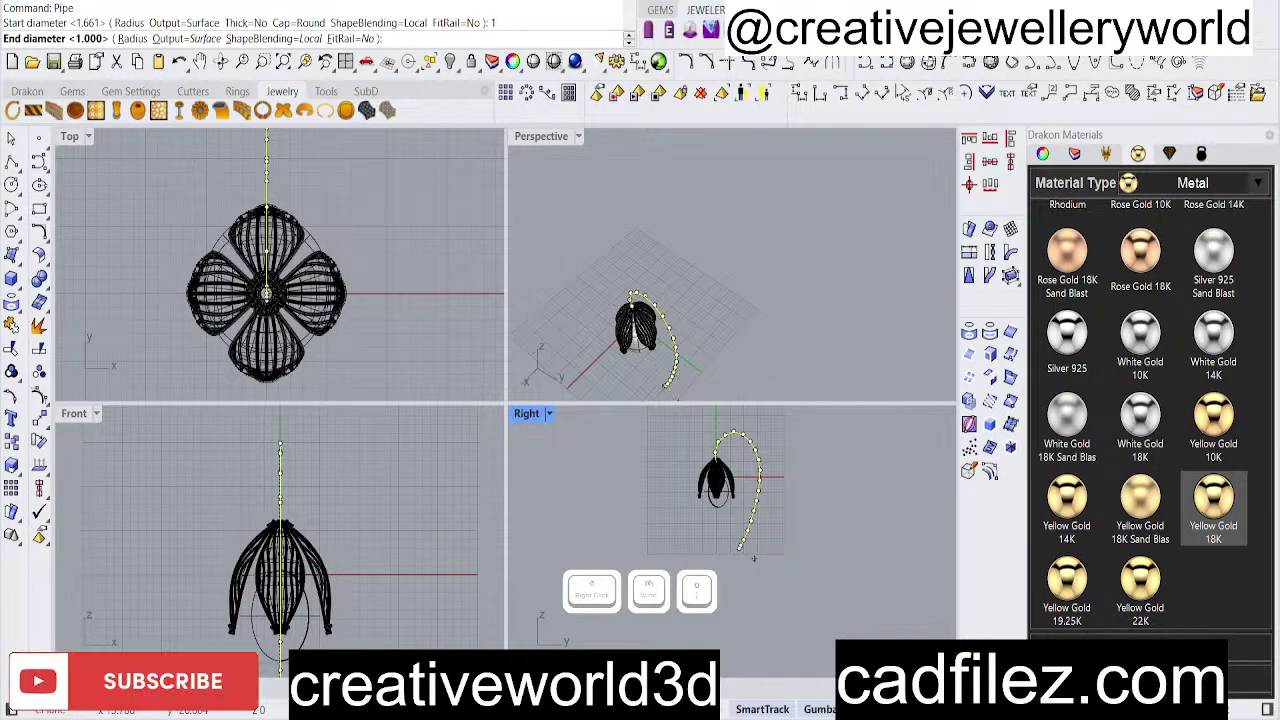
pyautogui.write('0.6')
pyautogui.press('Return')
pyautogui.press('Return')
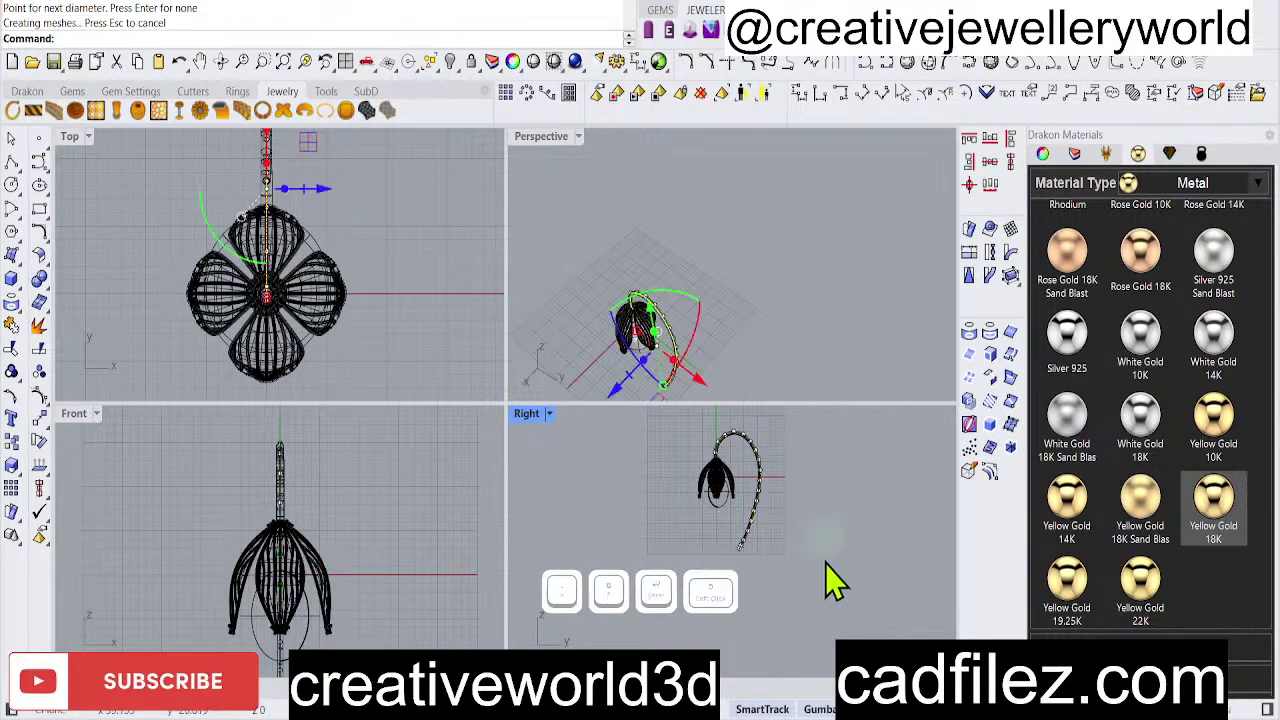
pyautogui.click(829, 586)
# Select all the construction curves in the model and delete them.
pyautogui.scroll(2, 766, 514)
pyautogui.scroll(-1, 730, 555)
pyautogui.moveTo(730, 555); pyautogui.dragTo(718, 545, button='right')
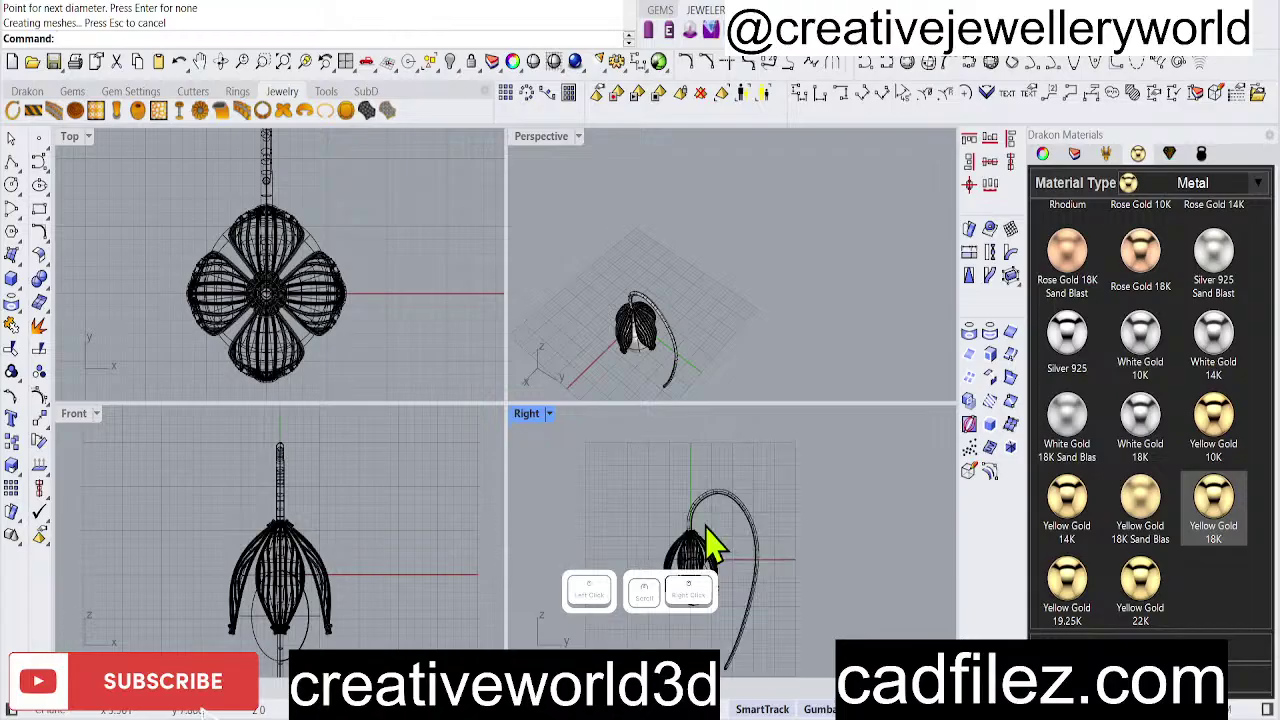
pyautogui.press('s')
pyautogui.rightClick(704, 502)
pyautogui.rightClick(713, 492)
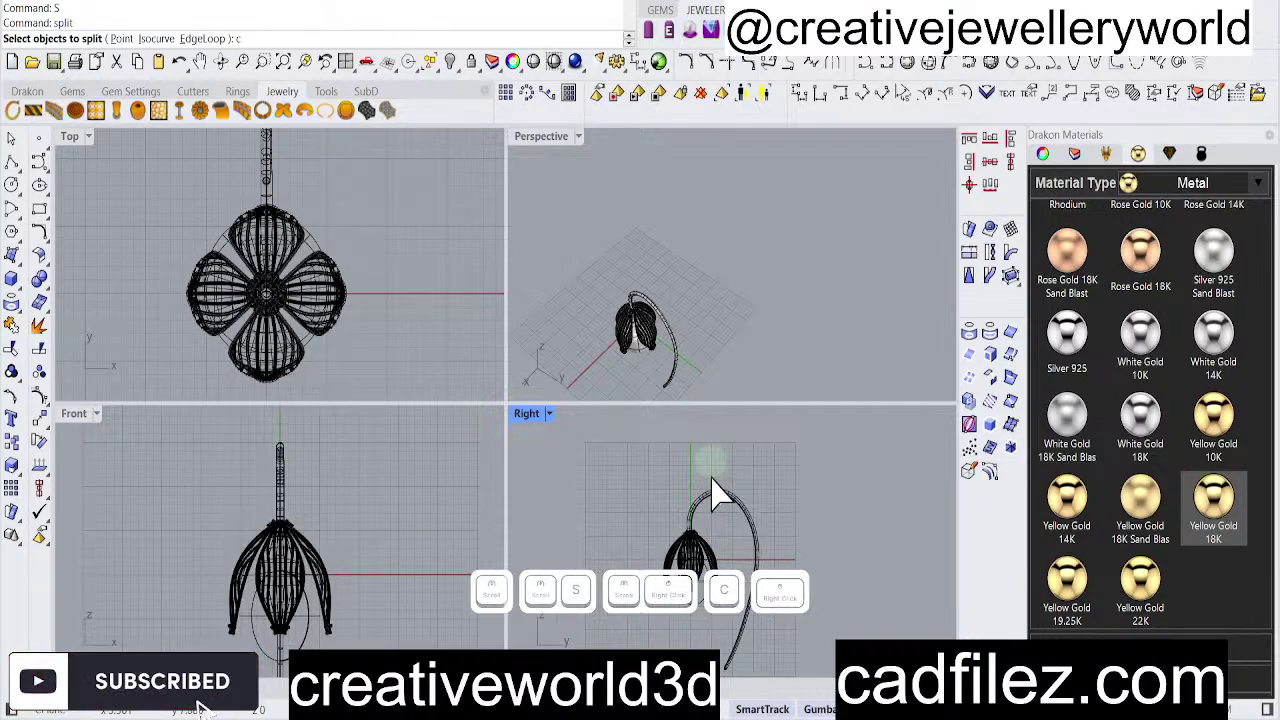
pyautogui.rightClick(713, 492)
pyautogui.write('sc')
pyautogui.rightClick(713, 492)
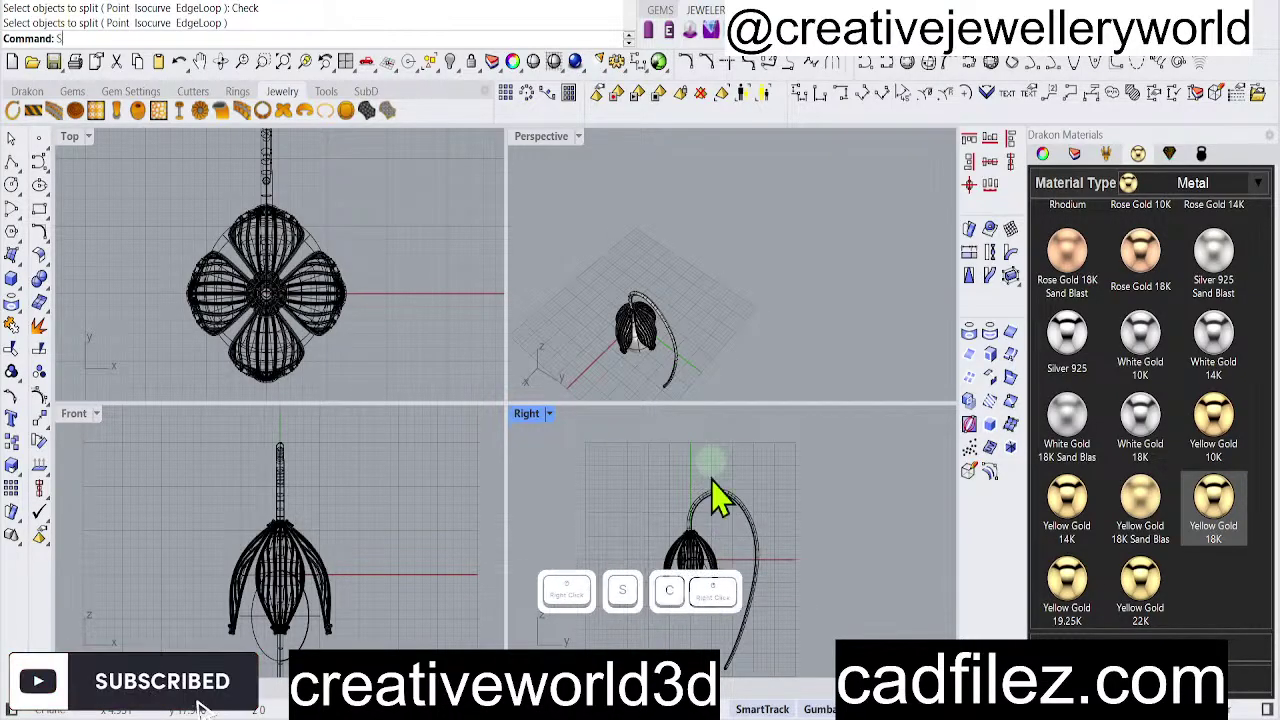
pyautogui.scroll(3, 713, 492)
pyautogui.press('Delete')
pyautogui.scroll(-6, 712, 480)
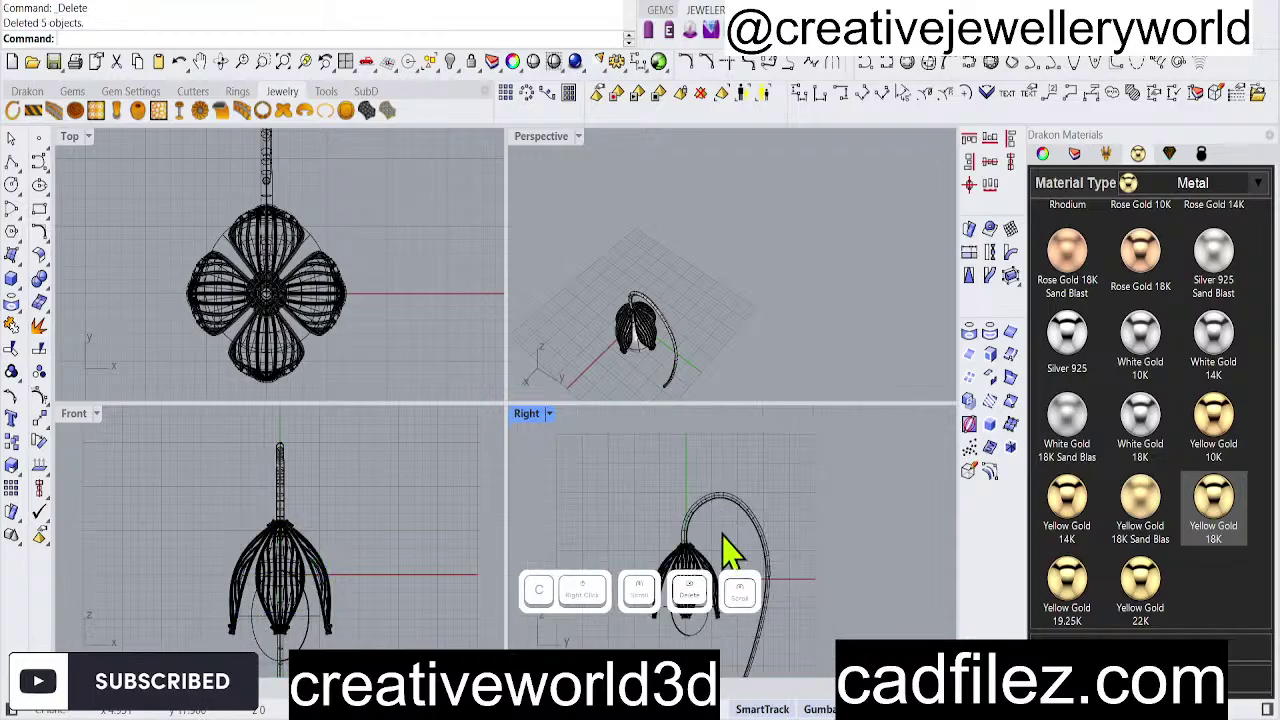
# Examine how the stem pipe enters the pendant's top between the end cap rims, in the Right and Perspective views.
pyautogui.moveTo(720, 533); pyautogui.dragTo(706, 491, button='right')
pyautogui.scroll(12, 664, 493)
pyautogui.doubleClick(527, 414)
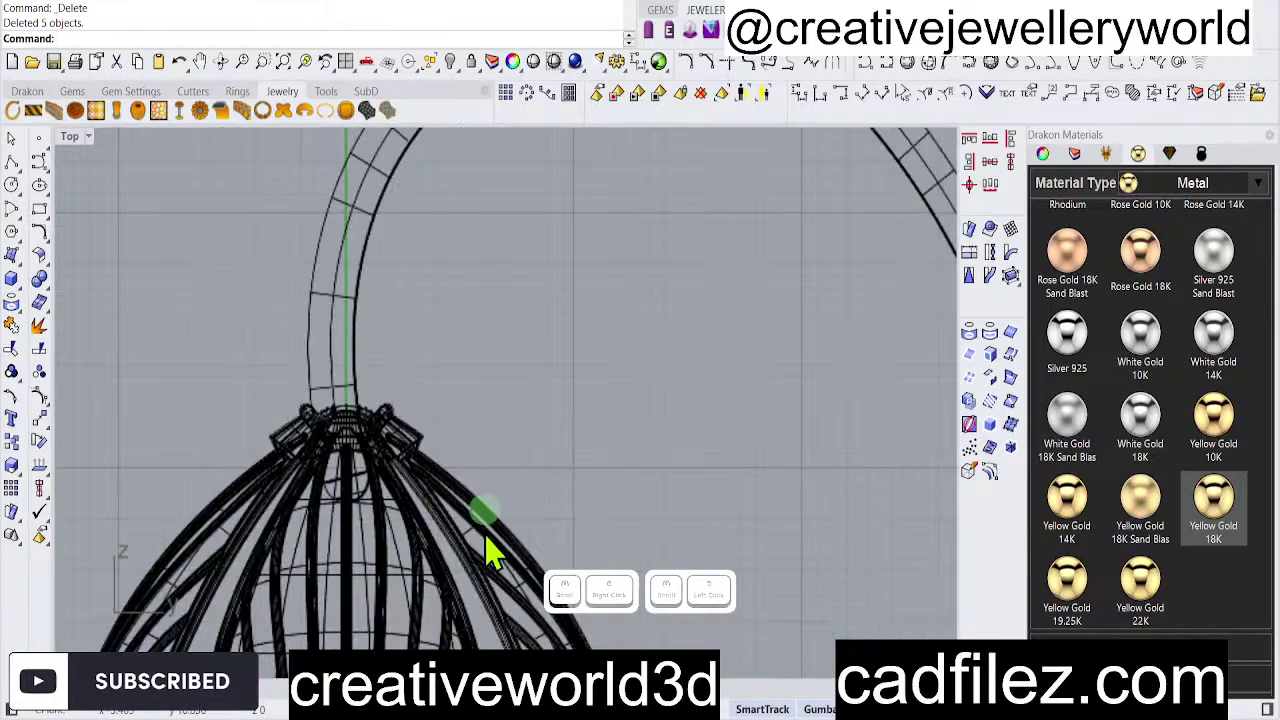
pyautogui.scroll(-5, 486, 543)
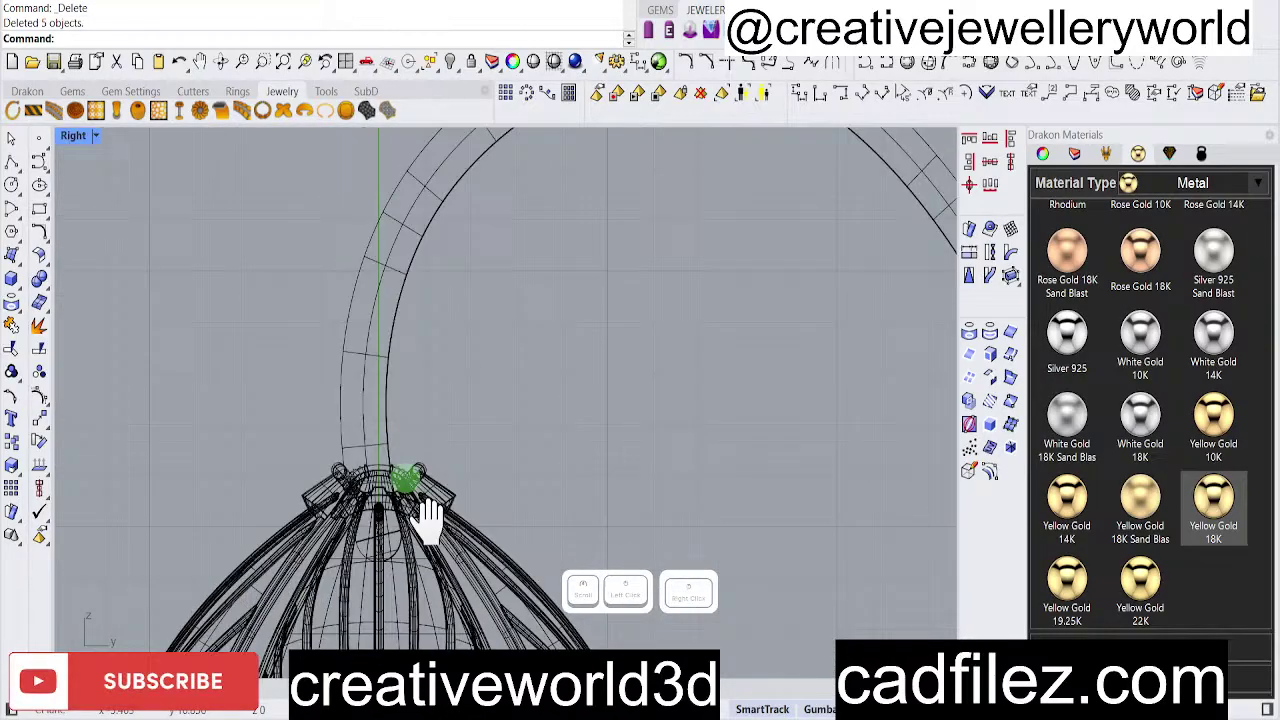
pyautogui.doubleClick(73, 136)
pyautogui.scroll(5, 634, 337)
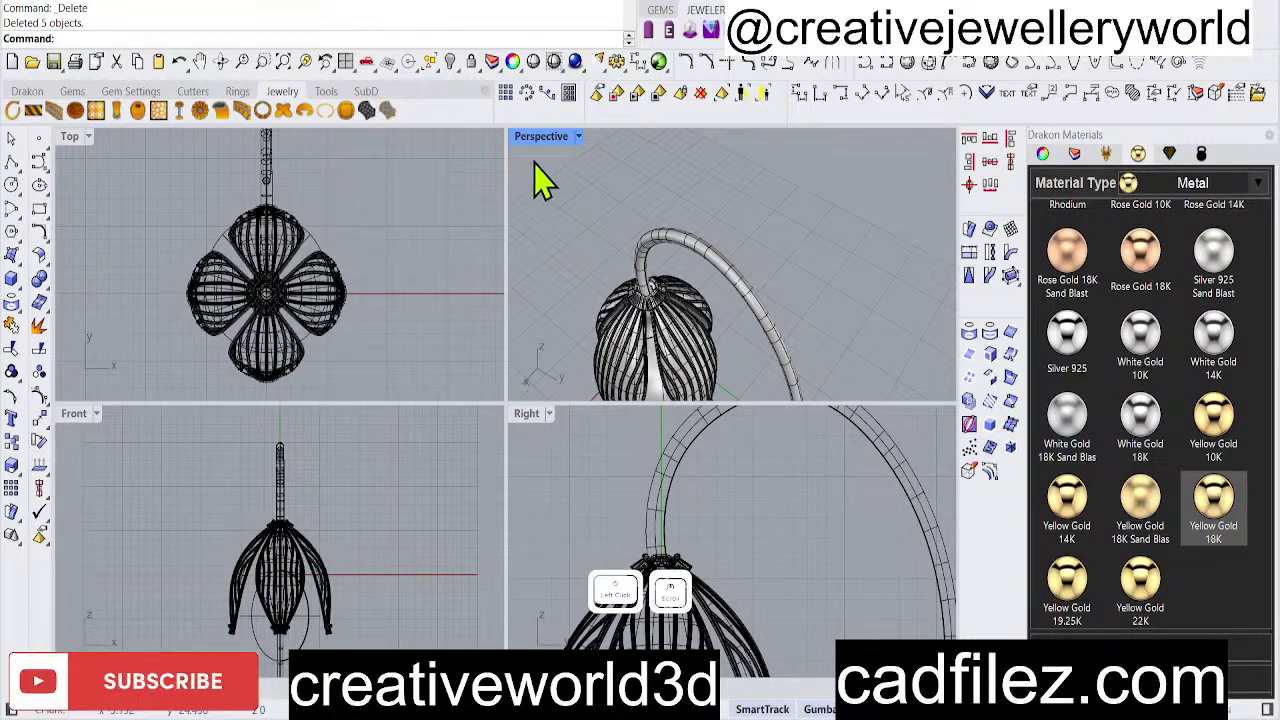
pyautogui.doubleClick(541, 136)
pyautogui.scroll(6, 490, 400)
pyautogui.scroll(-5, 475, 598)
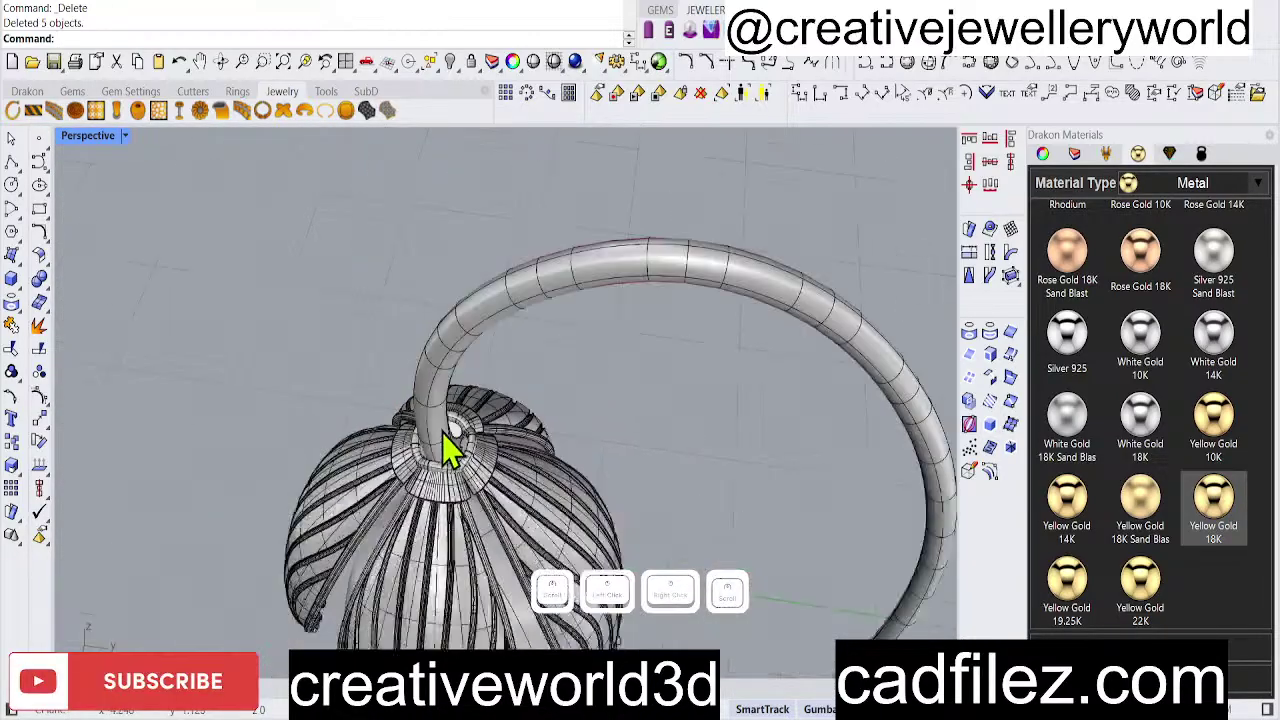
pyautogui.moveTo(449, 443); pyautogui.dragTo(551, 457, button='right')
pyautogui.scroll(5, 614, 514)
pyautogui.click(527, 458)
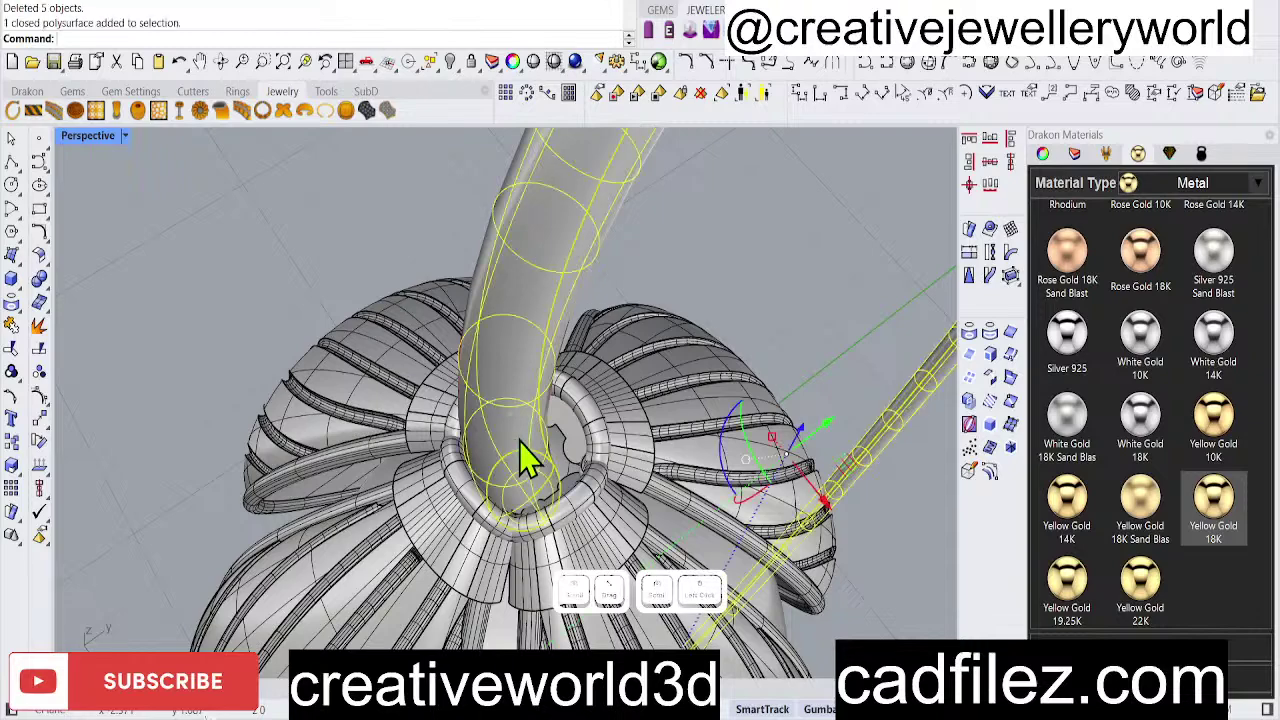
# Draw a vertical line in the Right view from the origin (0) up to the stem pipe's end inside the pendant's top.
pyautogui.doubleClick(88, 136)
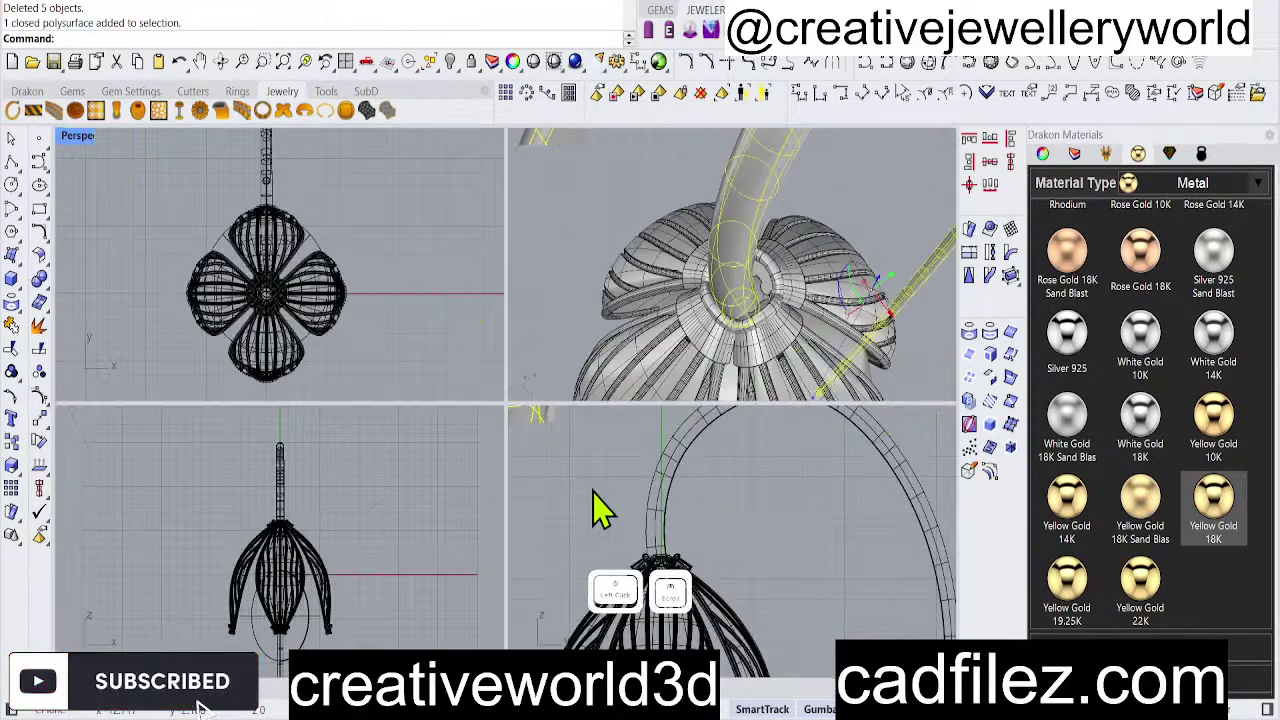
pyautogui.click(527, 414)
pyautogui.doubleClick(527, 413)
pyautogui.scroll(-4, 448, 477)
pyautogui.scroll(4, 366, 497)
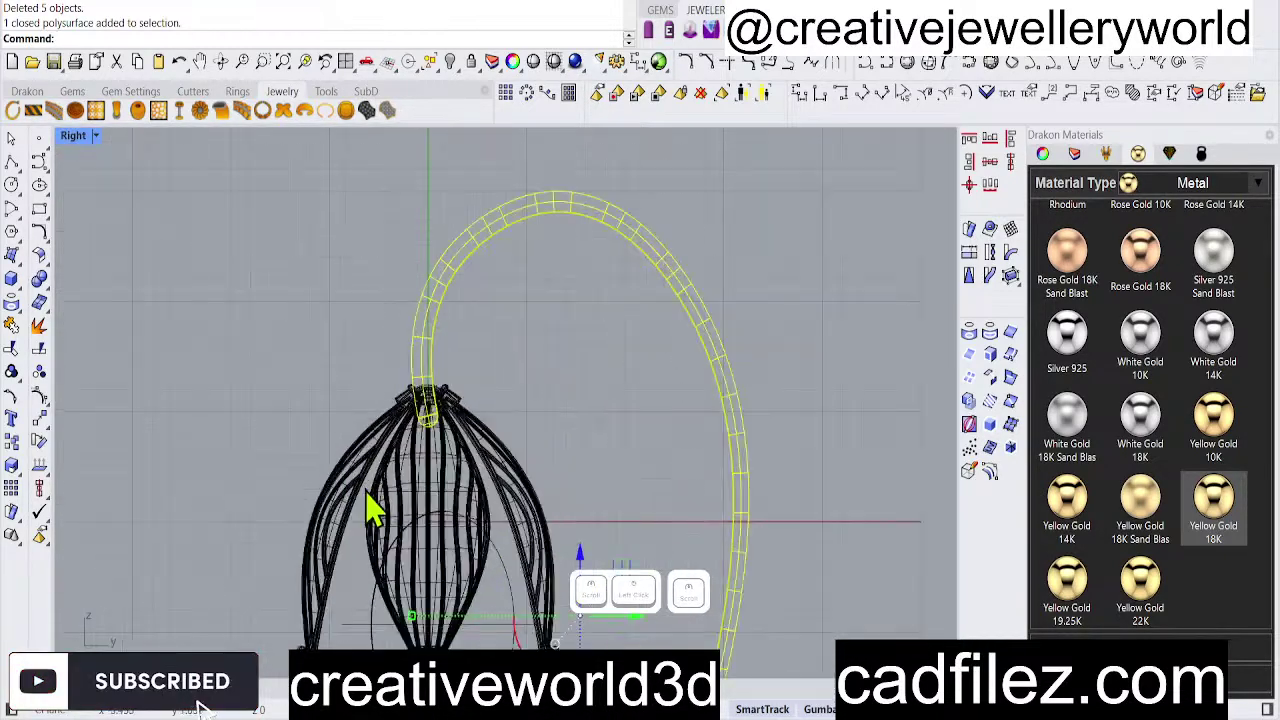
pyautogui.moveTo(436, 492); pyautogui.dragTo(428, 438, button='right')
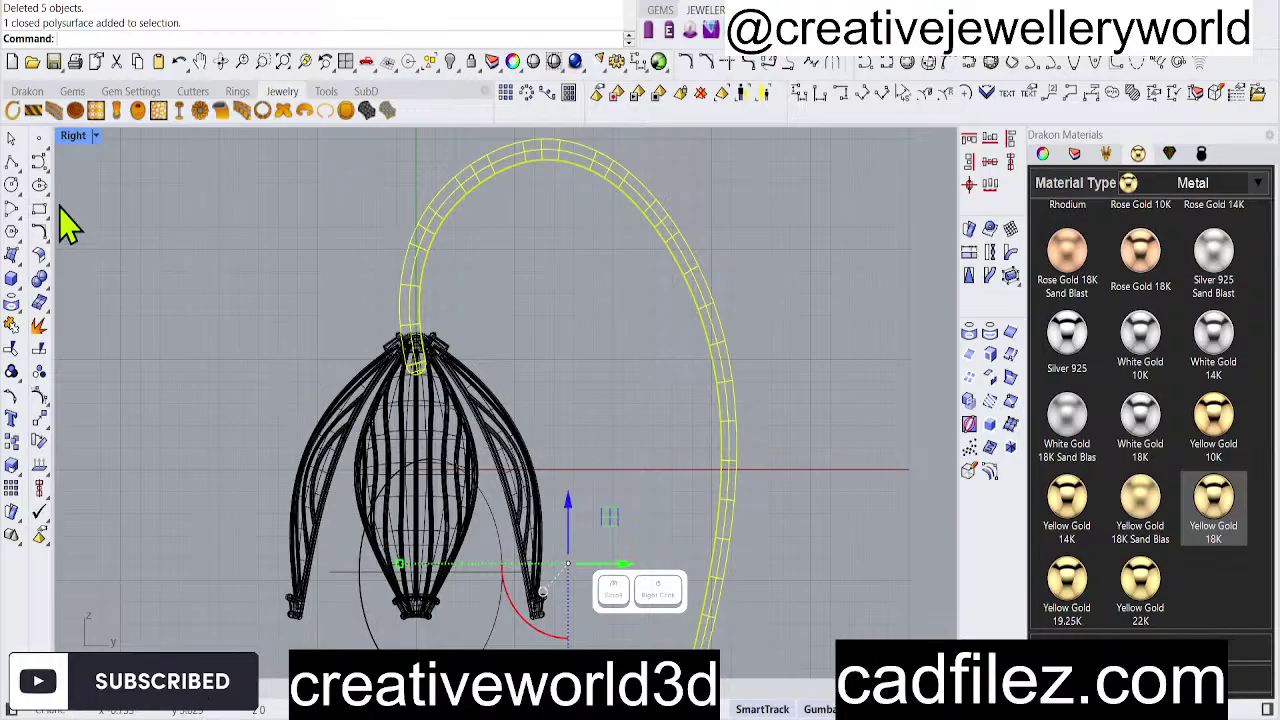
pyautogui.scroll(3, 437, 452)
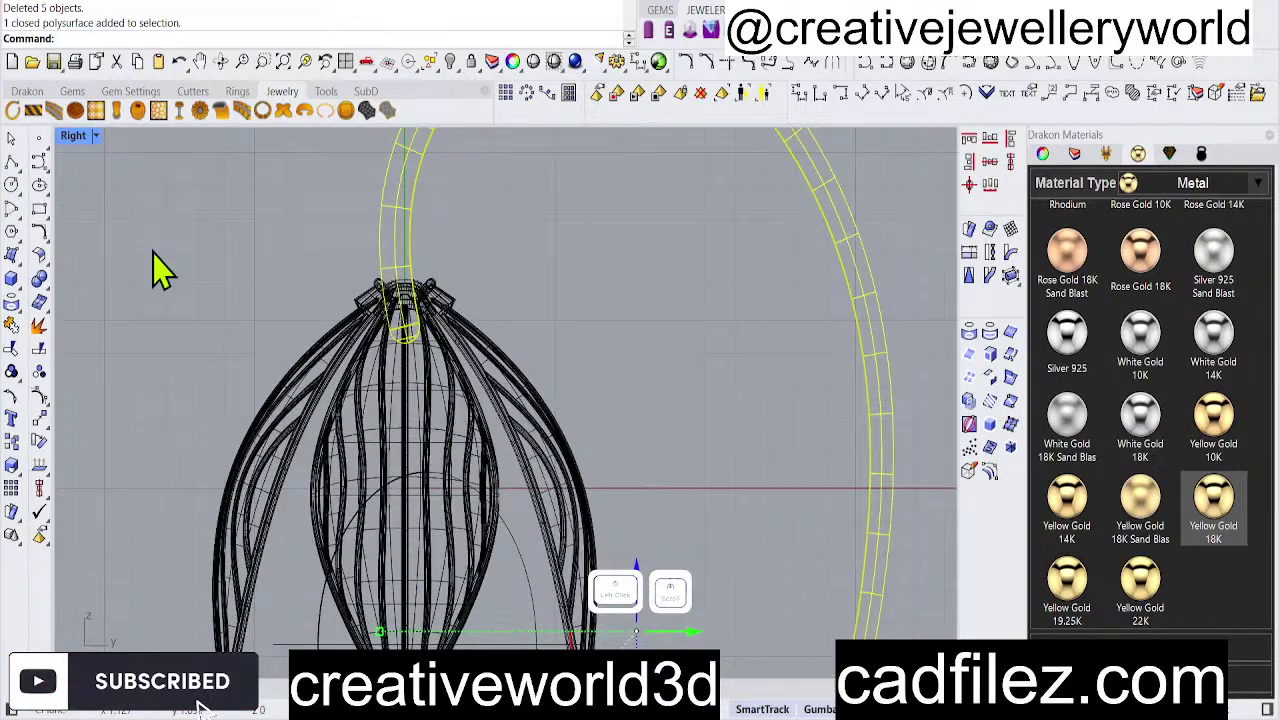
pyautogui.click(12, 161)
pyautogui.scroll(2, 276, 341)
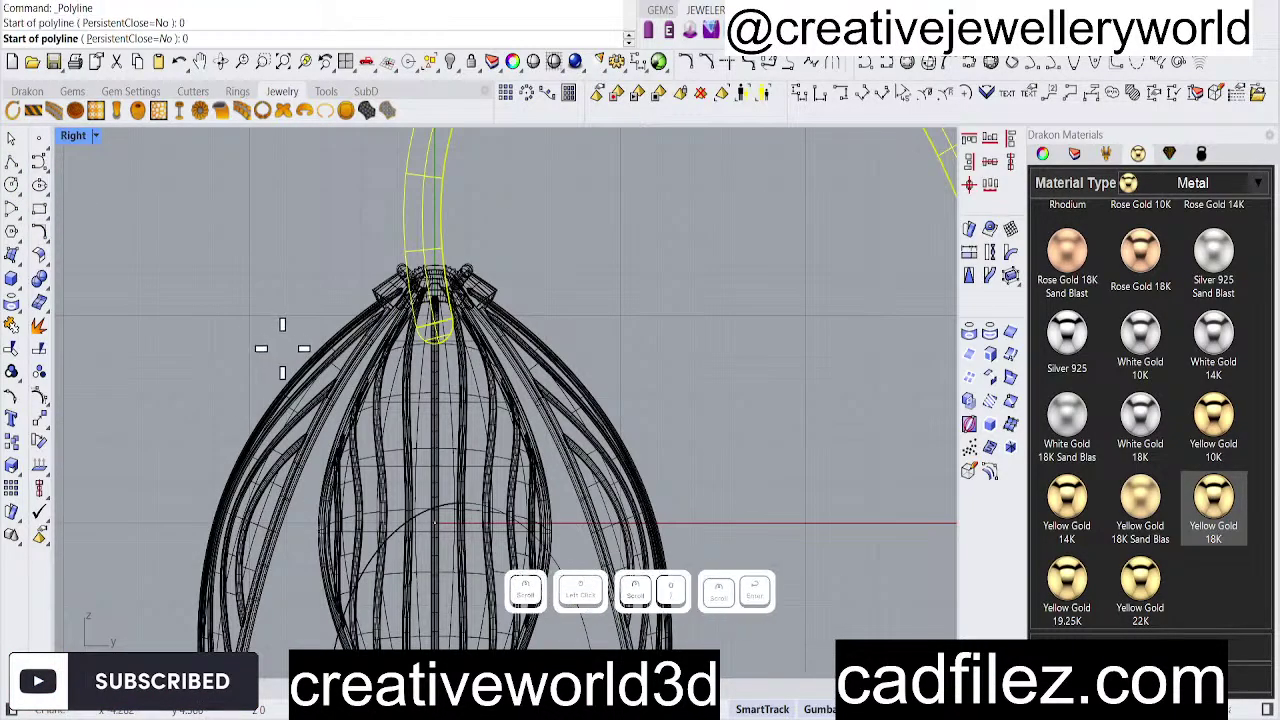
pyautogui.click(432, 326)
pyautogui.click(434, 330)
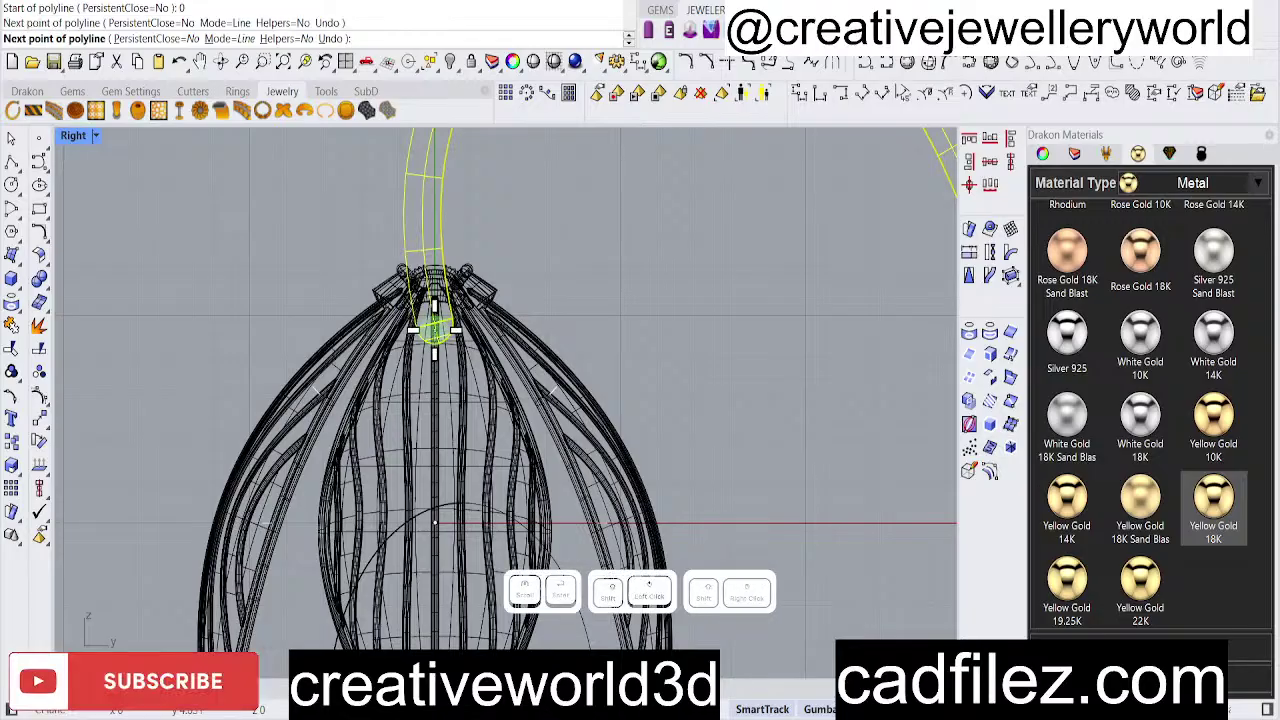
pyautogui.rightClick(443, 351)
# Select the newly drawn vertical line inside the pendant with SelLast.
pyautogui.scroll(5, 449, 503)
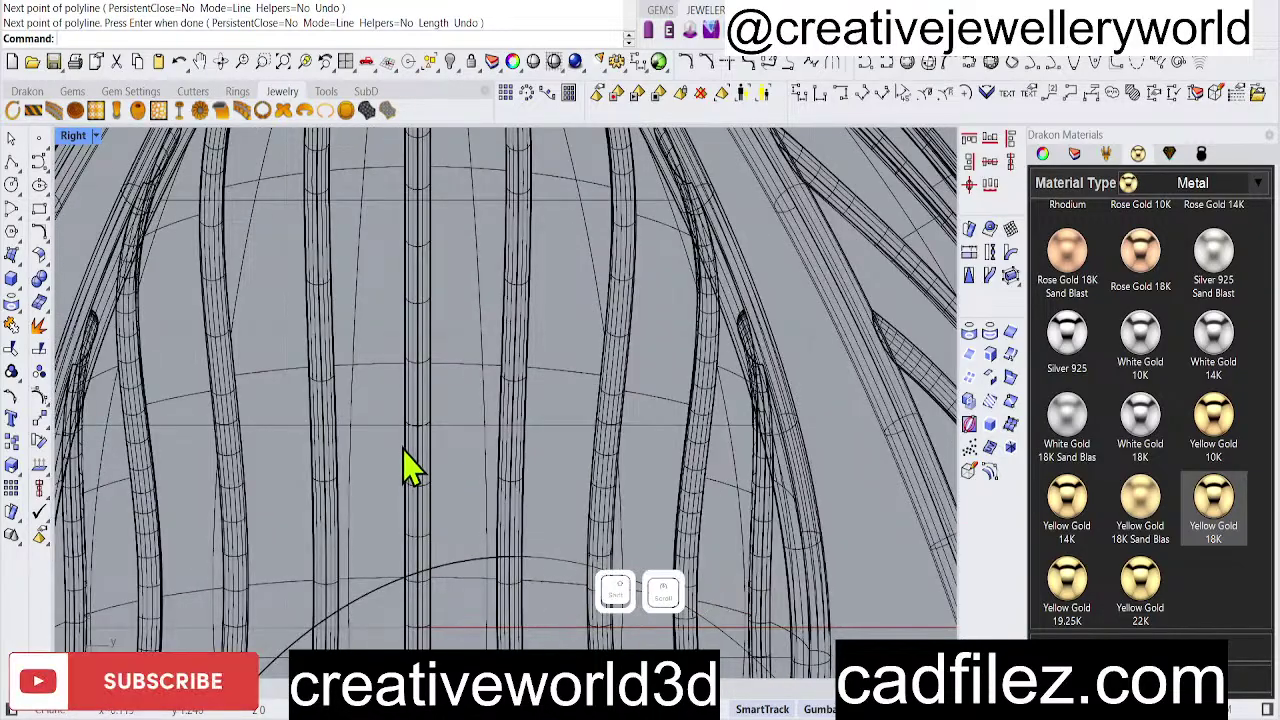
pyautogui.write('SelL')
pyautogui.press('Return')
pyautogui.scroll(-5, 443, 523)
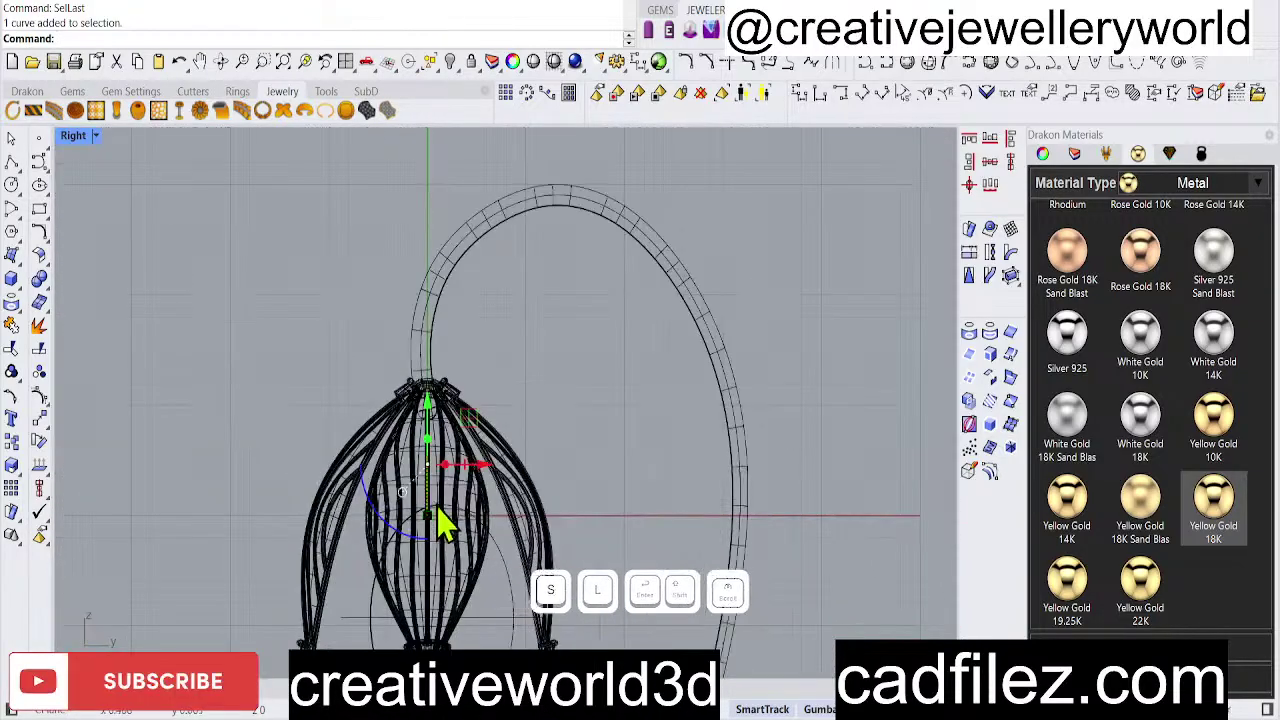
# Try to pipe the vertical line with round caps at a uniform diameter of 0.6.
pyautogui.scroll(3, 445, 515)
pyautogui.write('Pip')
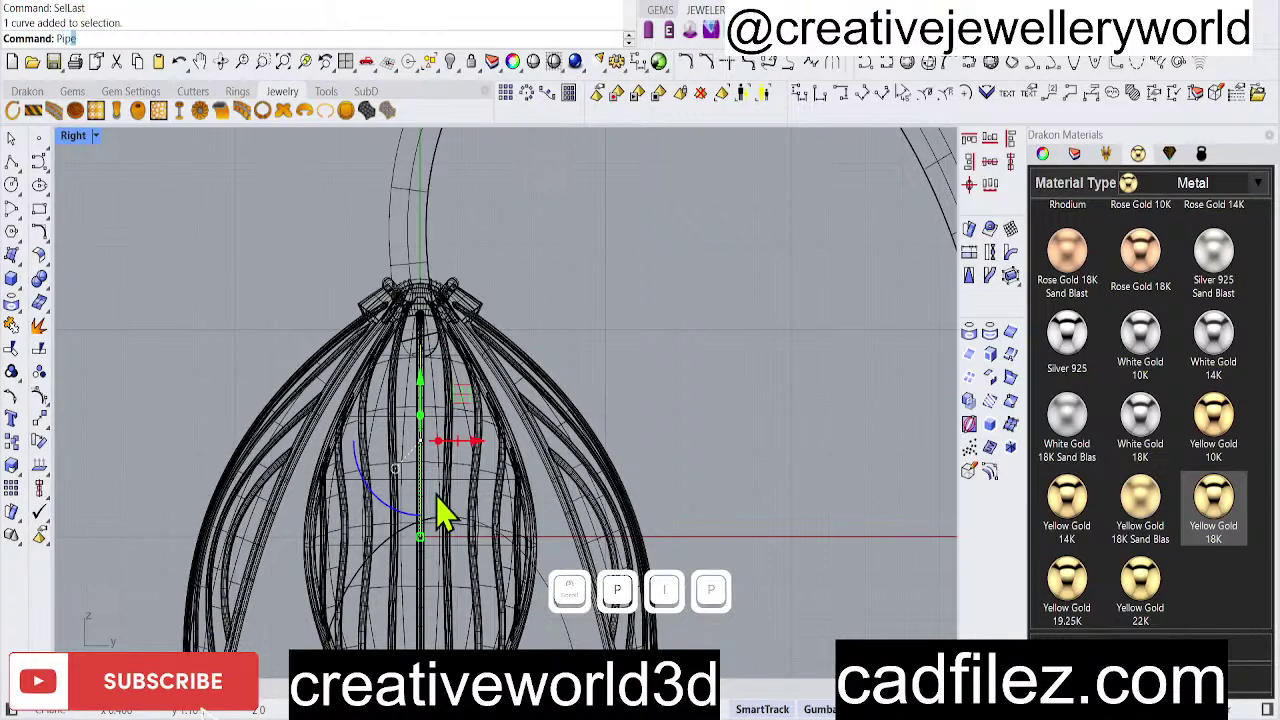
pyautogui.write('e')
pyautogui.press('Return')
pyautogui.press('Return')
pyautogui.press('Return')
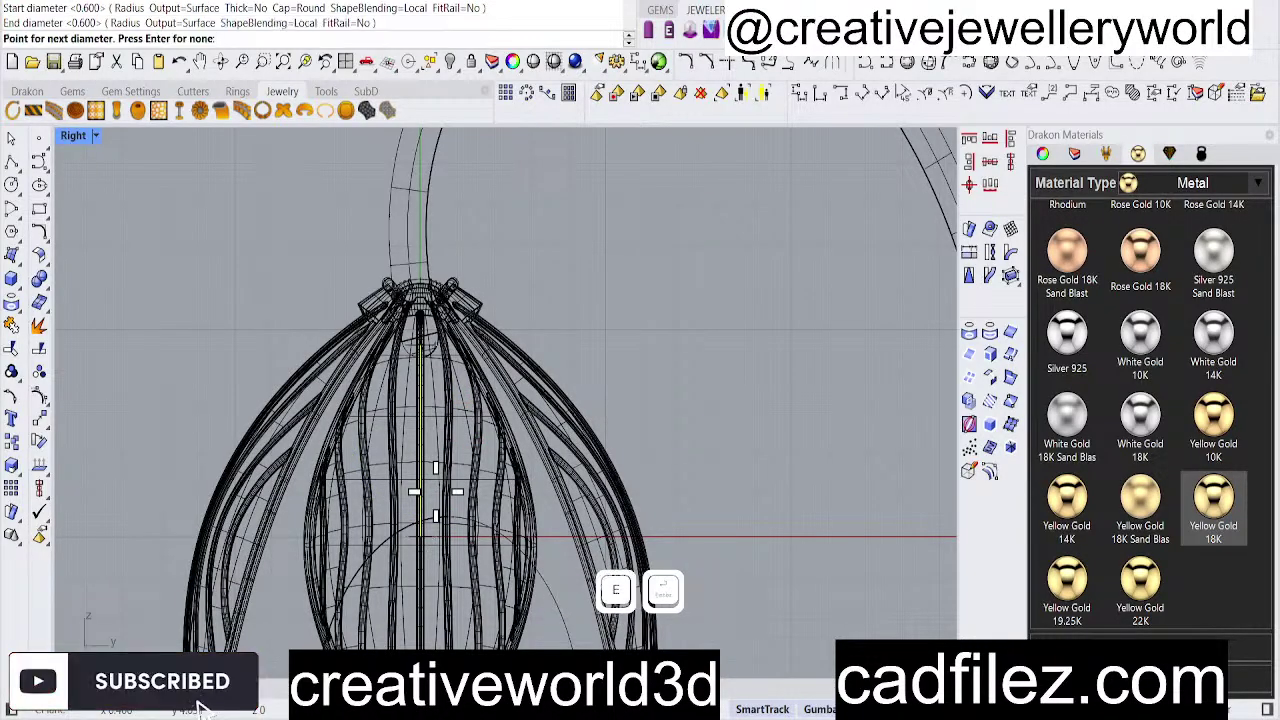
pyautogui.press('Return')
pyautogui.scroll(5, 486, 471)
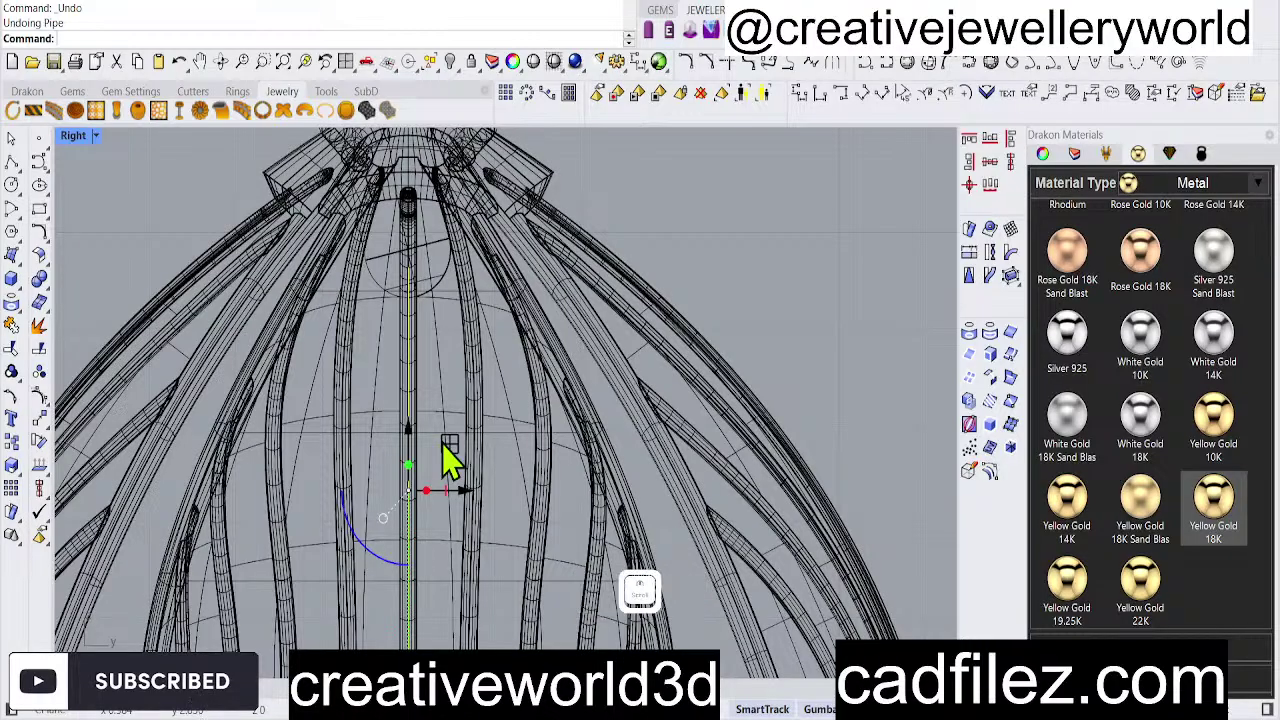
# Pipe the vertical line with round caps at a uniform diameter of 0.7 and clear the selection.
pyautogui.write('pipe')
pyautogui.press('Return')
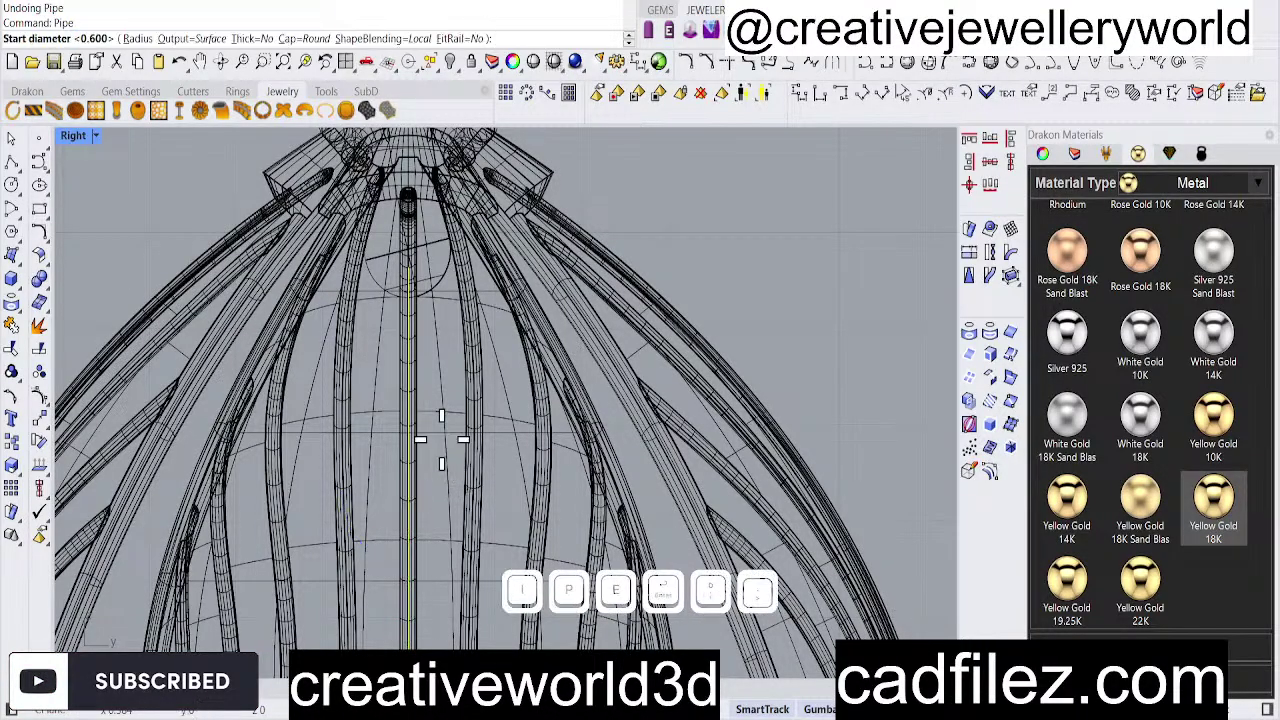
pyautogui.write('0.7')
pyautogui.press('Return')
pyautogui.press('Return')
pyautogui.press('Return')
pyautogui.scroll(-4, 477, 377)
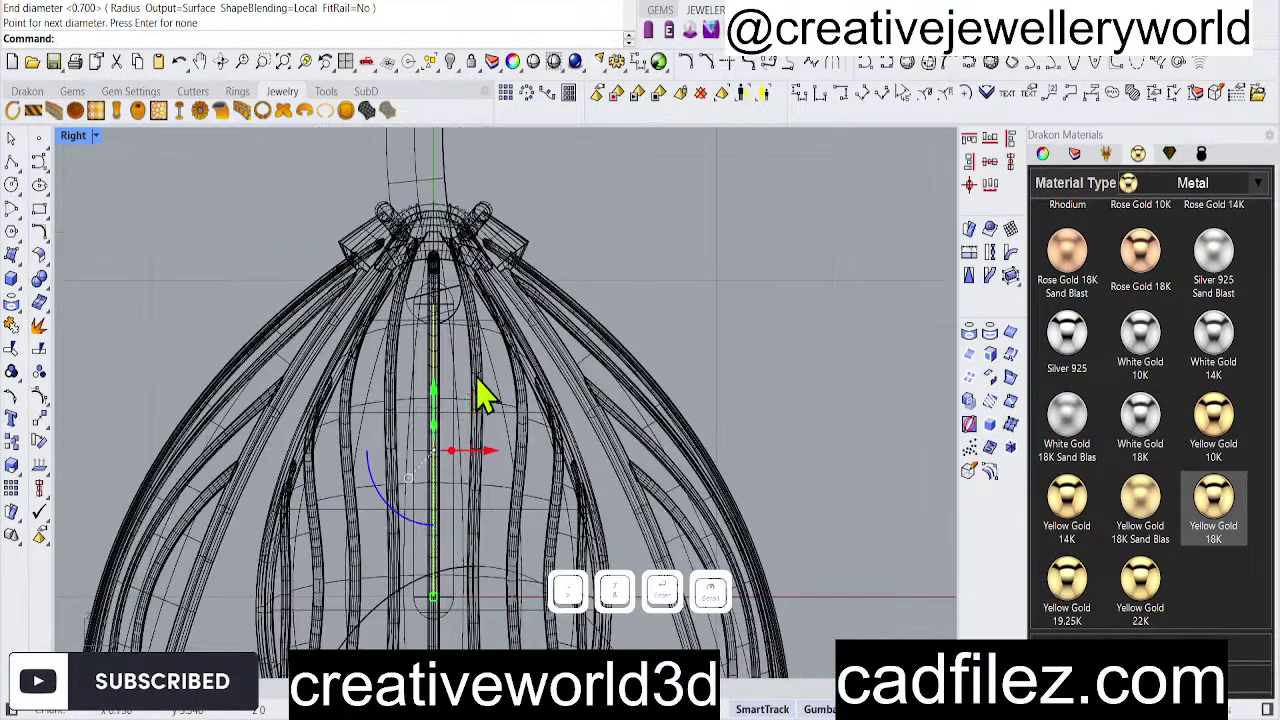
pyautogui.click(677, 286)
# Select the inner post pipe together with the curved stem pipe in the Right view and group them.
pyautogui.scroll(4, 457, 300)
pyautogui.click(447, 318)
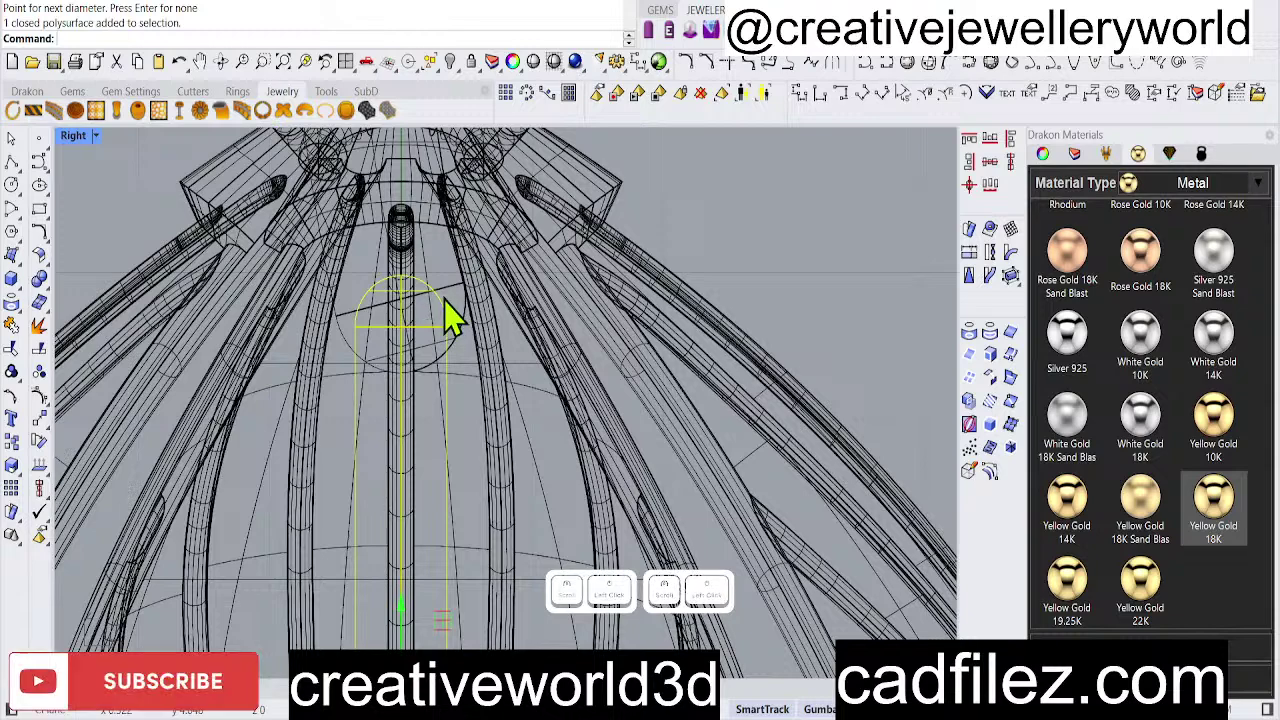
pyautogui.scroll(-4, 449, 315)
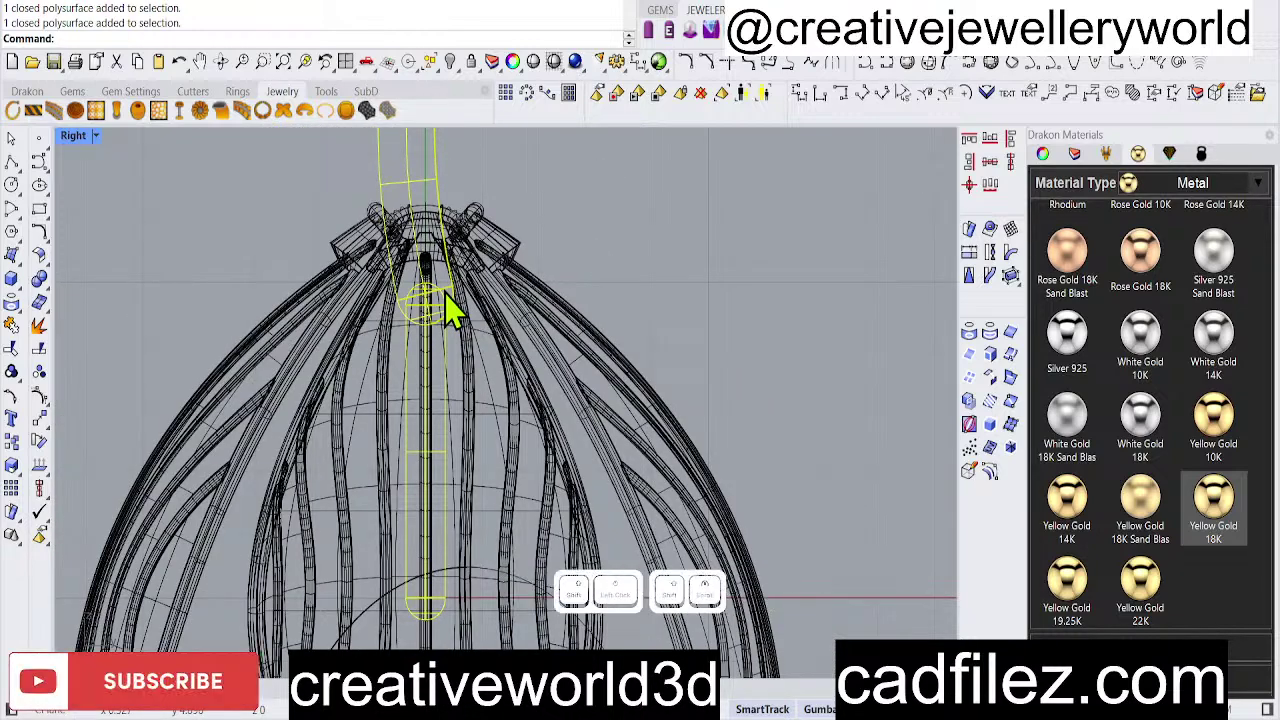
pyautogui.write('g')
pyautogui.rightClick(455, 313)
pyautogui.scroll(-3, 460, 323)
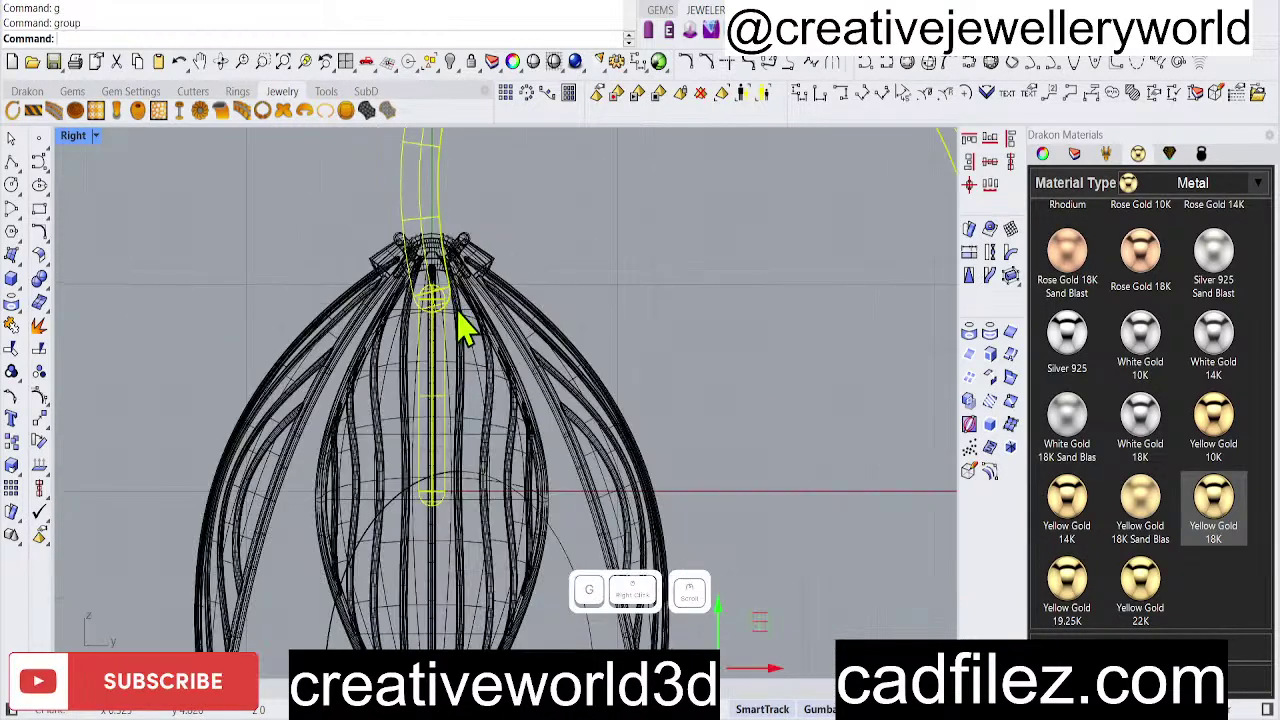
# Examine the opening around the stem at the pendant's top in the Perspective view.
pyautogui.click(517, 346)
pyautogui.scroll(-3, 510, 470)
pyautogui.click(530, 476)
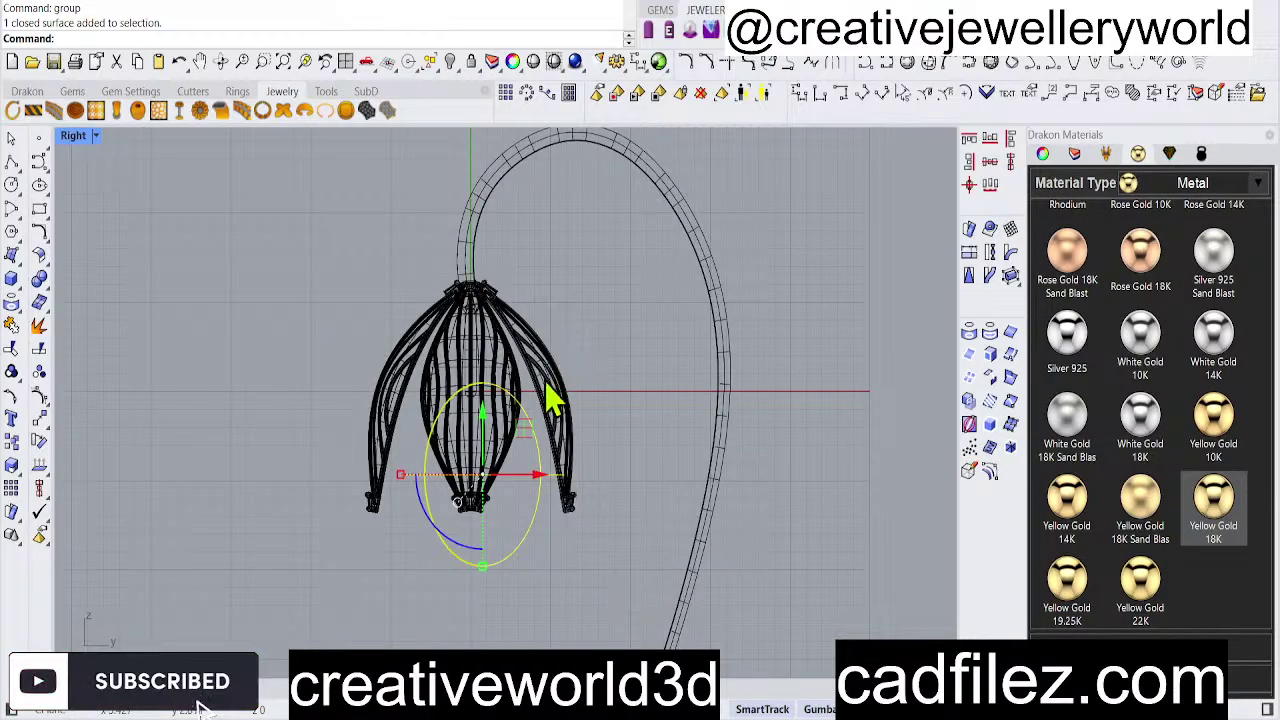
pyautogui.doubleClick(72, 137)
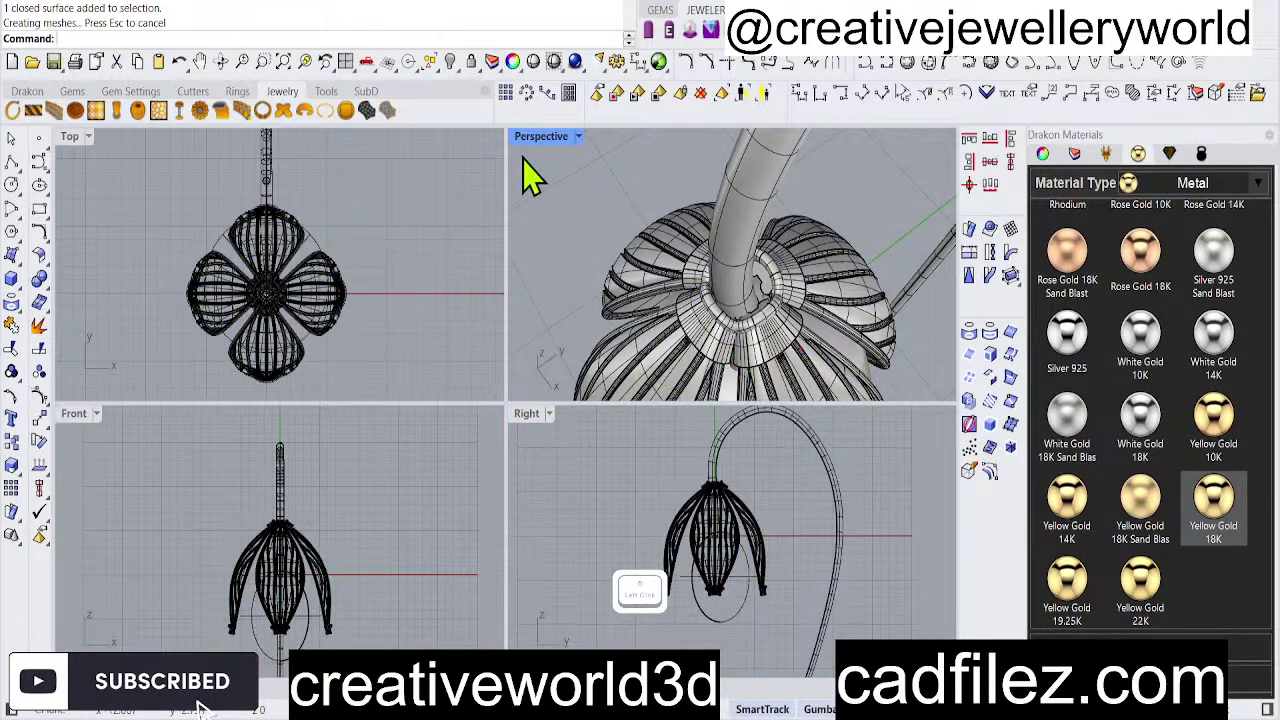
pyautogui.doubleClick(535, 137)
pyautogui.scroll(-5, 503, 232)
pyautogui.moveTo(548, 340); pyautogui.dragTo(560, 420, button='right')
pyautogui.scroll(5, 507, 465)
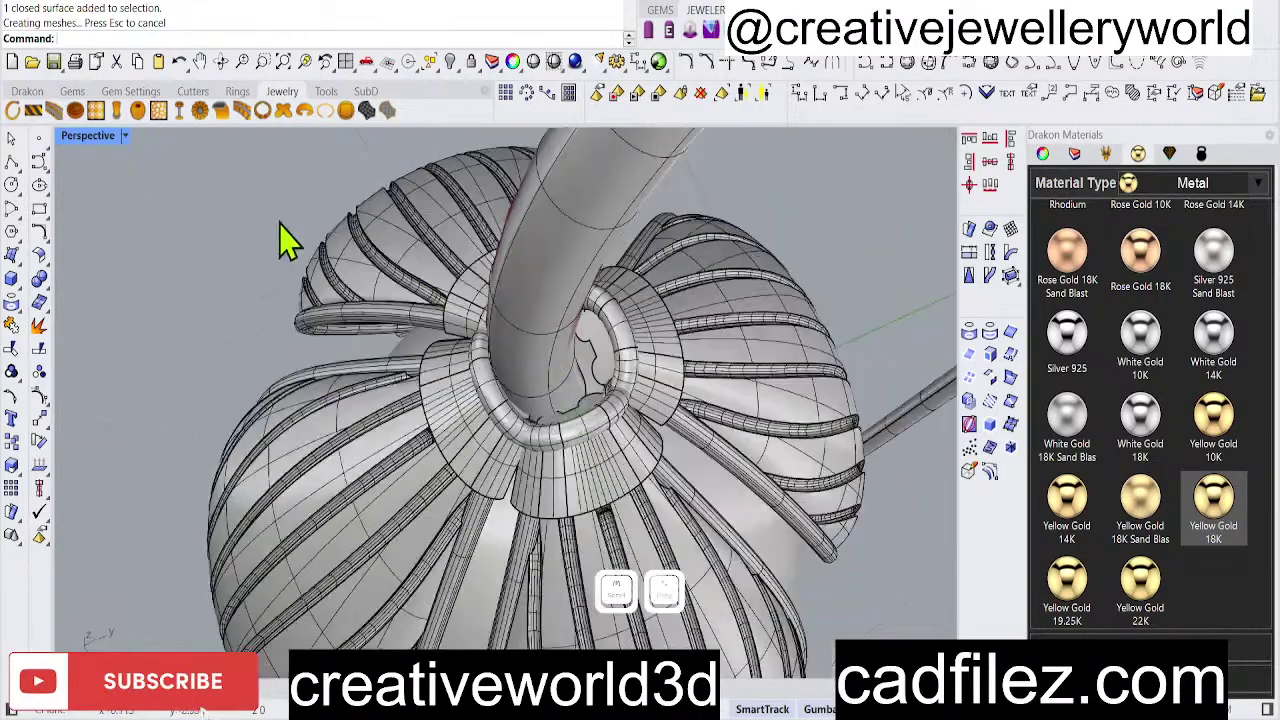
pyautogui.doubleClick(88, 135)
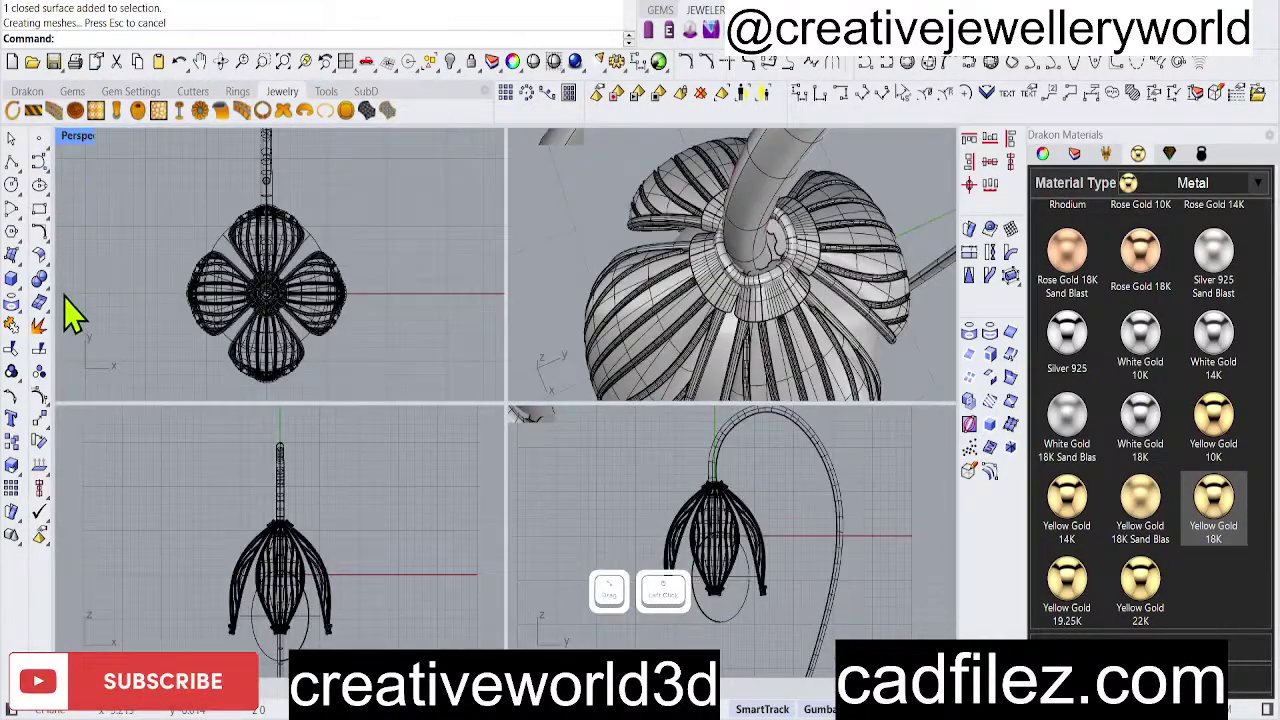
# Draw a torus in the Top view centred on the origin (0), sized freehand as a slim ring around the stem.
pyautogui.click(14, 283)
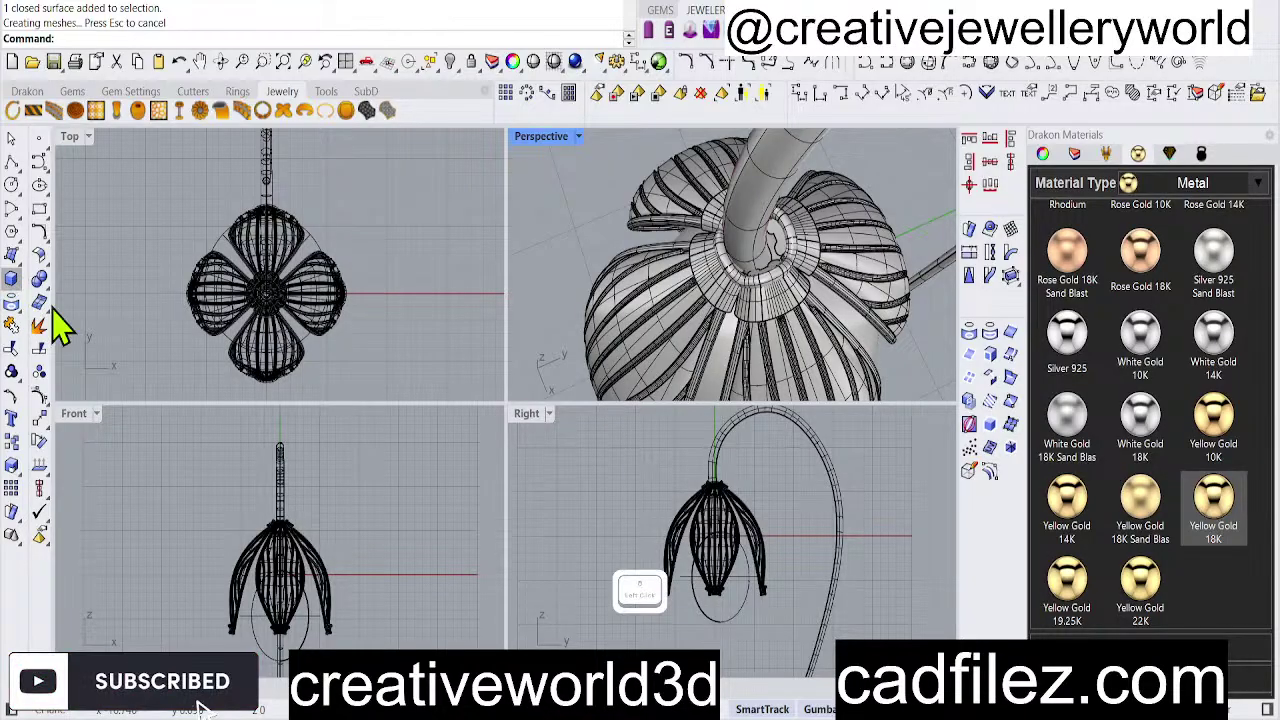
pyautogui.click(87, 362)
pyautogui.scroll(4, 288, 240)
pyautogui.write('0')
pyautogui.press('Return')
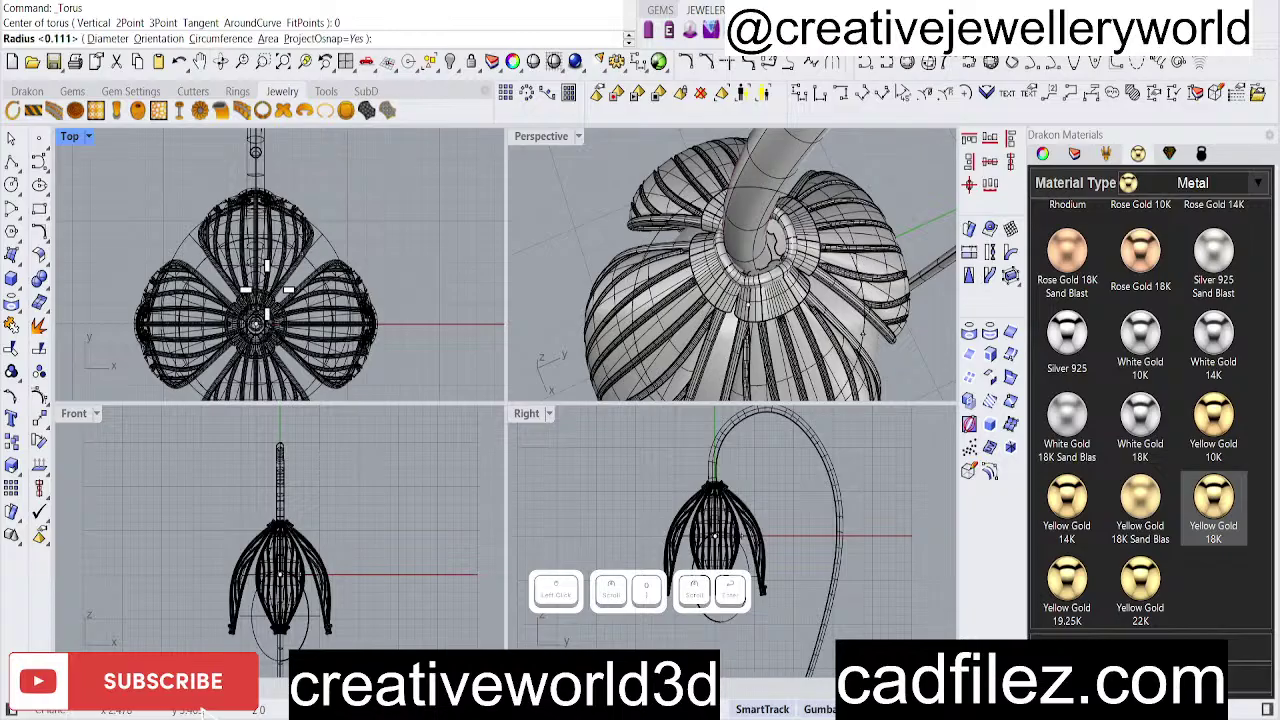
pyautogui.scroll(5, 267, 290)
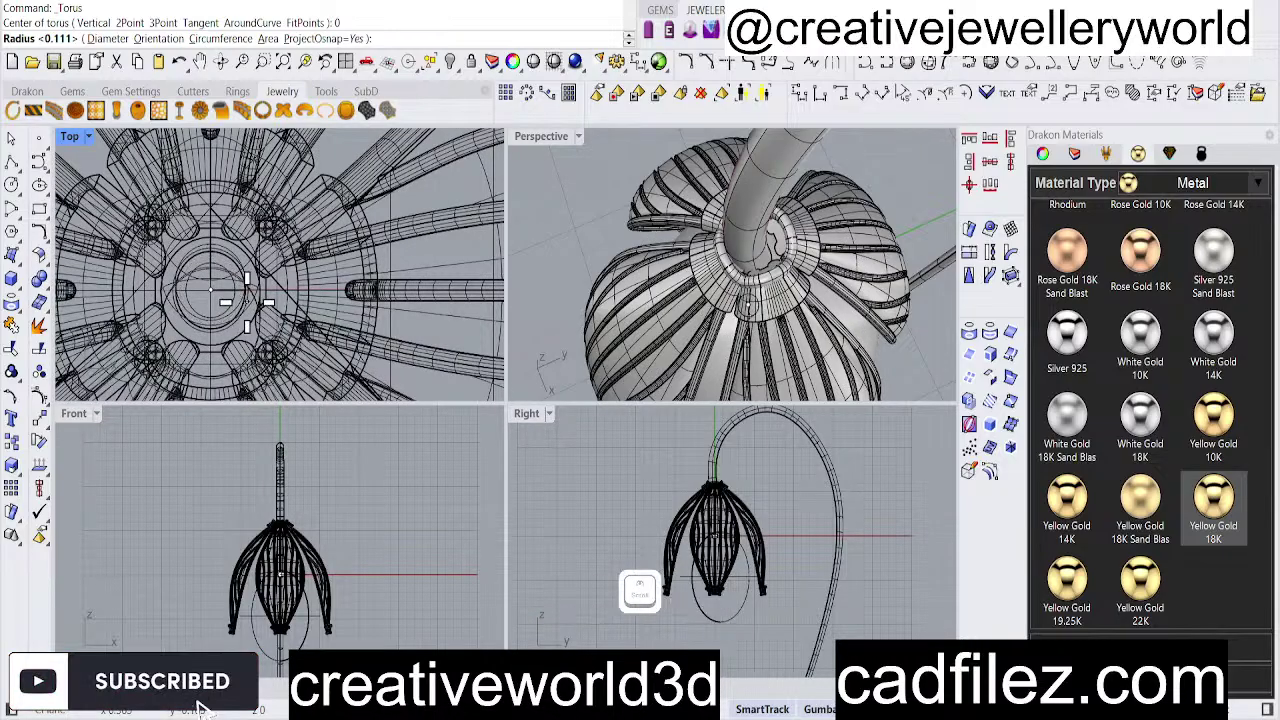
pyautogui.click(252, 295)
pyautogui.click(258, 295)
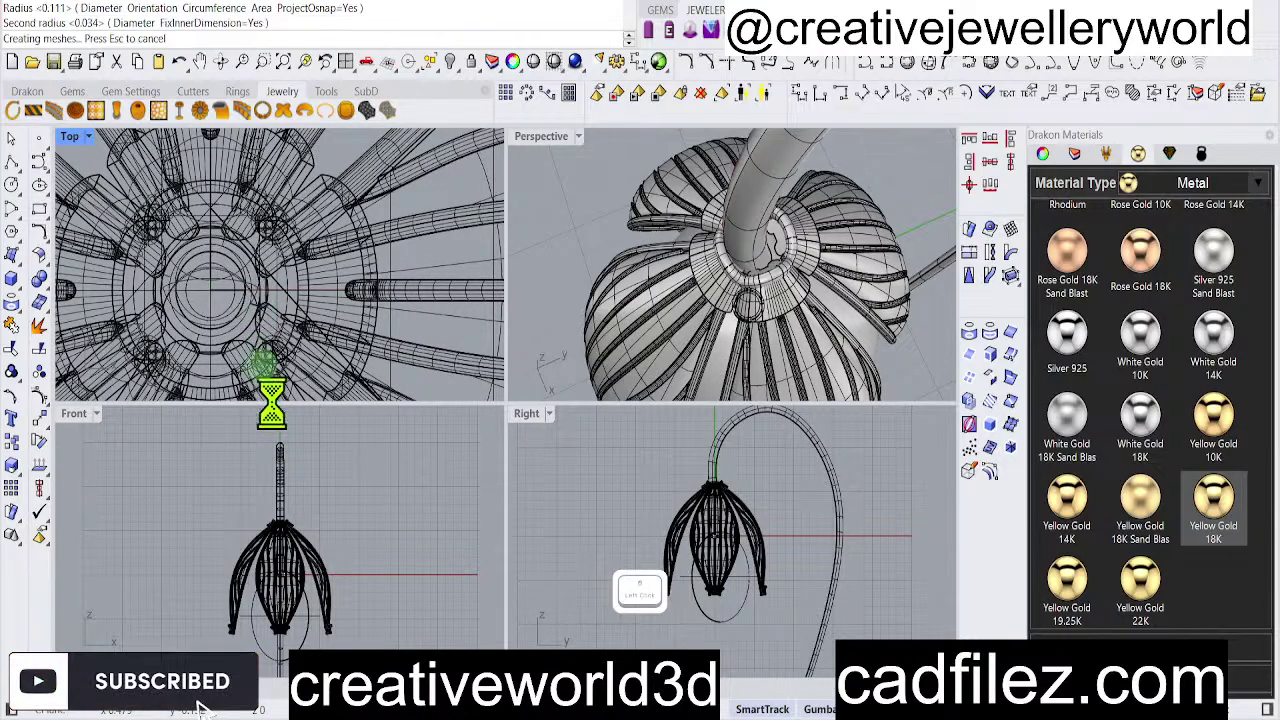
# Select the new torus with SelLast and raise it vertically to the stem's base above the end caps.
pyautogui.scroll(3, 728, 568)
pyautogui.scroll(2, 700, 555)
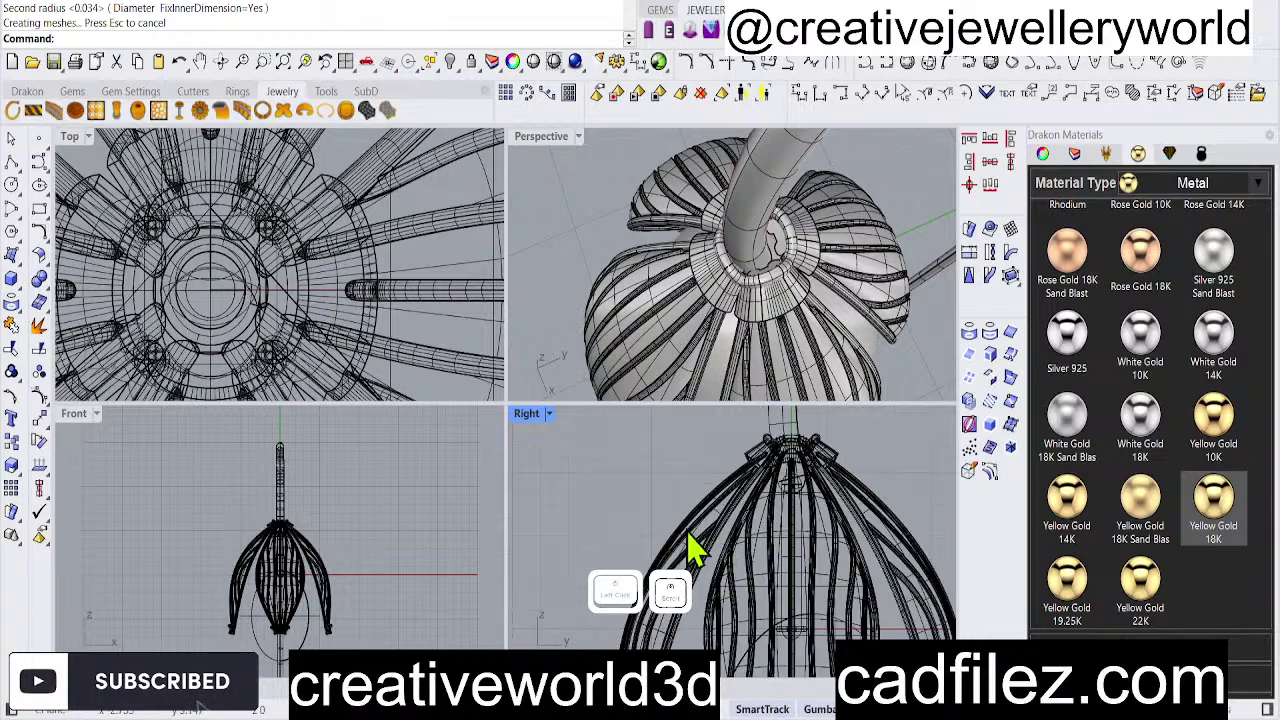
pyautogui.scroll(4, 771, 300)
pyautogui.write('s')
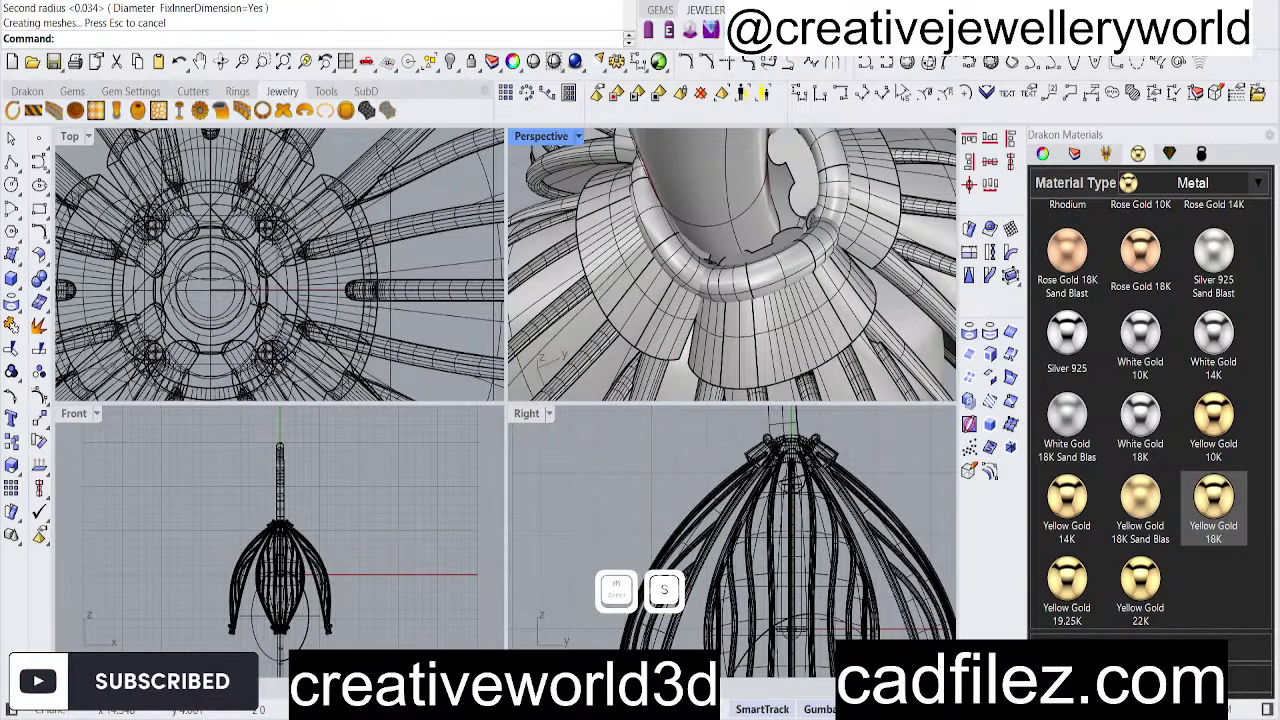
pyautogui.write('l')
pyautogui.press('Return')
pyautogui.scroll(-3, 730, 540)
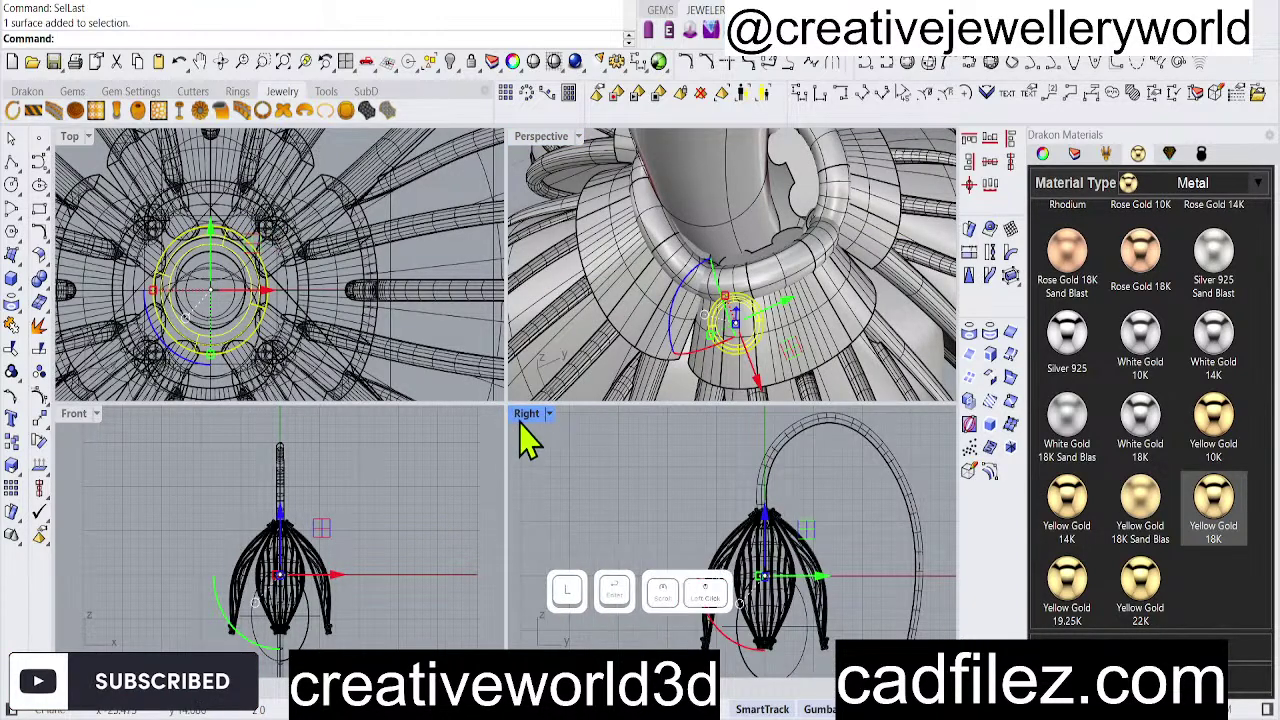
pyautogui.doubleClick(522, 418)
pyautogui.scroll(3, 580, 510)
pyautogui.moveTo(572, 480); pyautogui.dragTo(568, 295)
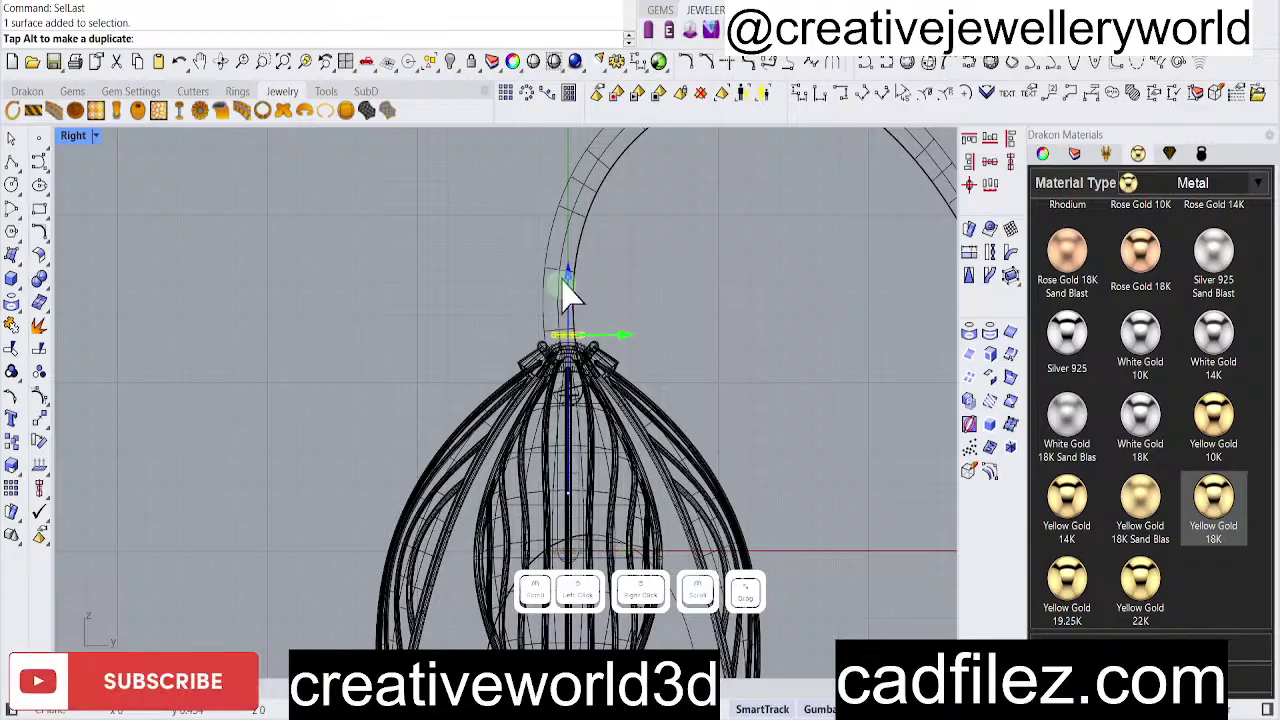
# Shift the torus horizontally onto the stem in the Right view and scale it up slightly in all directions.
pyautogui.scroll(3, 565, 343)
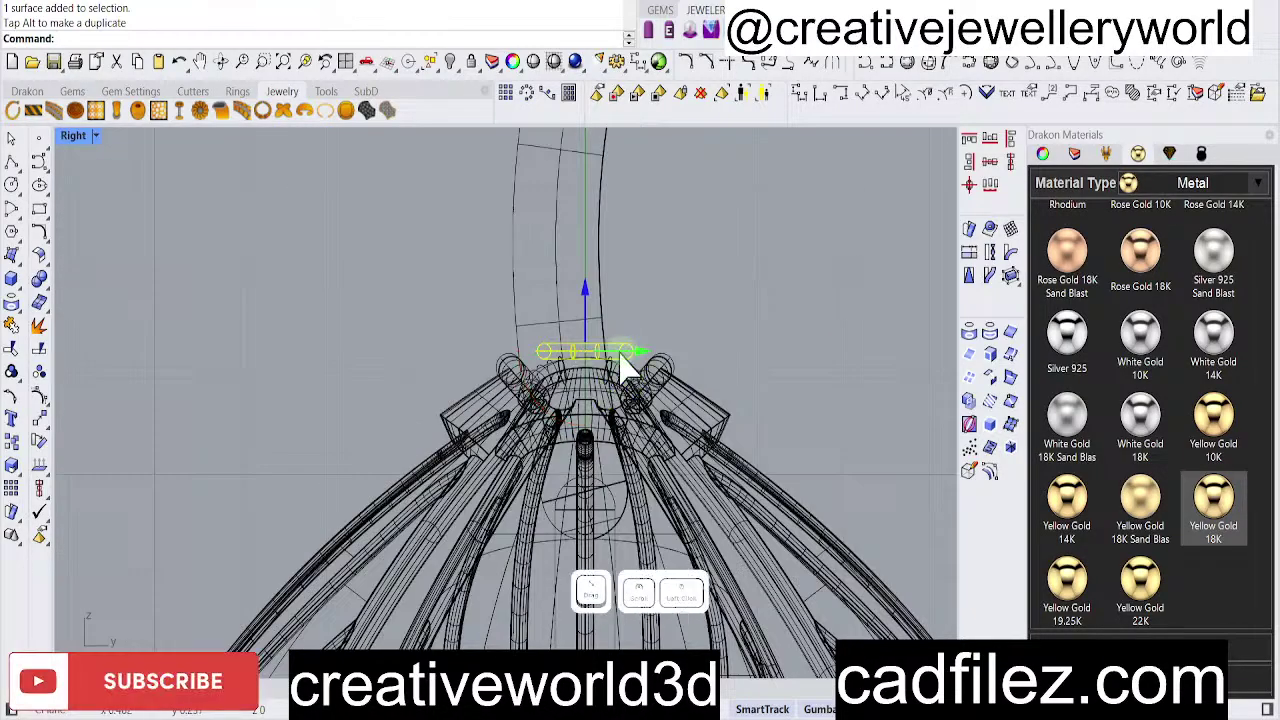
pyautogui.click(615, 360)
pyautogui.scroll(2, 542, 425)
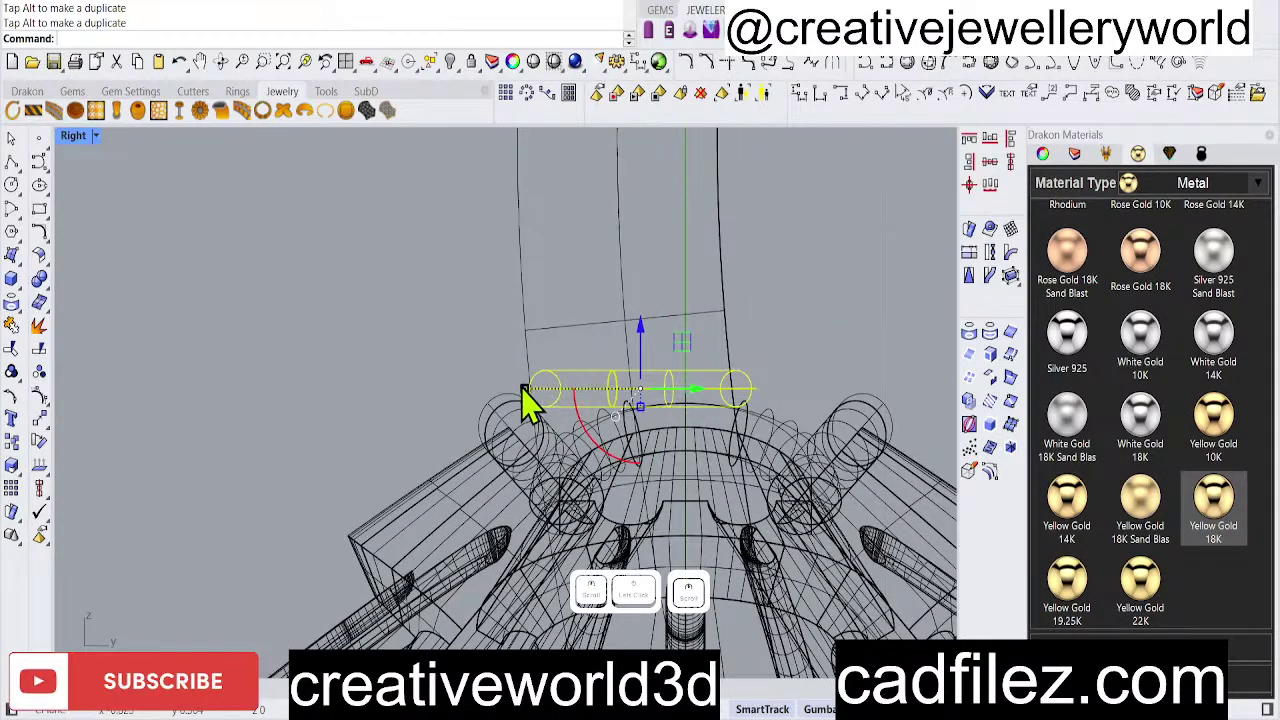
pyautogui.keyDown('shift'); pyautogui.moveTo(524, 388); pyautogui.dragTo(514, 380); pyautogui.keyUp('shift')
pyautogui.doubleClick(67, 141)
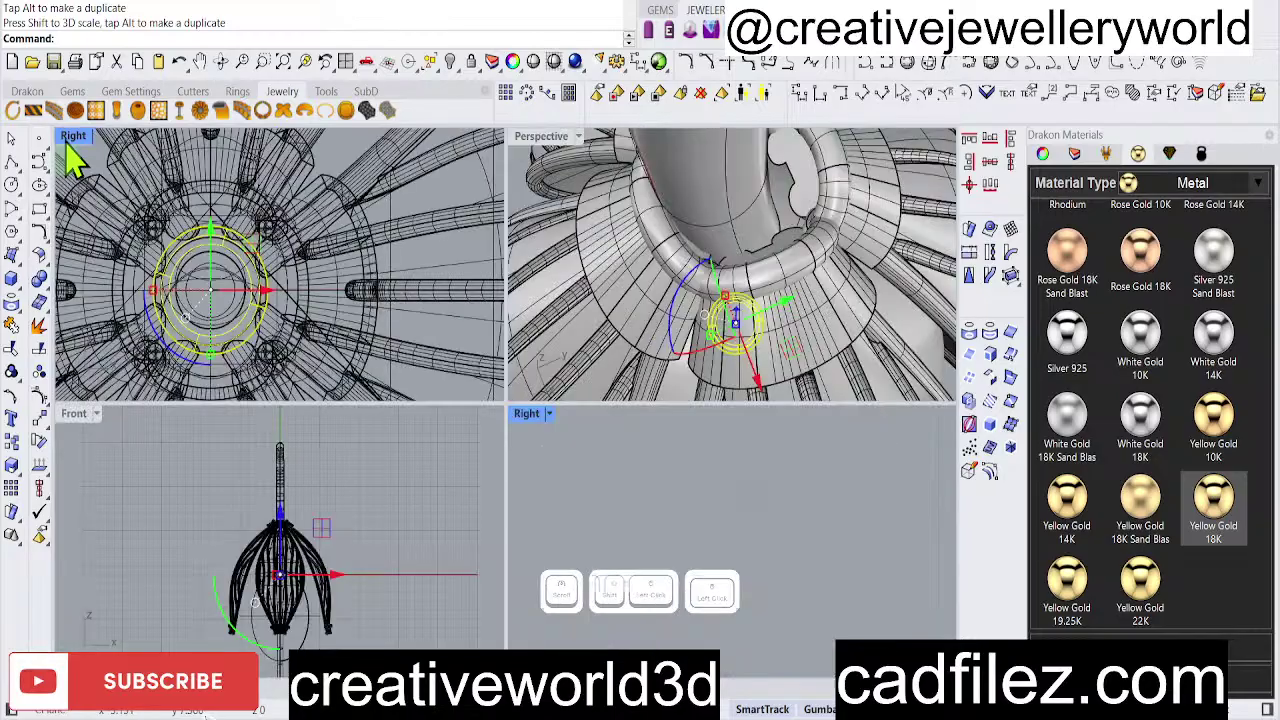
# Check the torus's fit around the stem in the Perspective view and undo its last scaling.
pyautogui.moveTo(671, 271); pyautogui.dragTo(517, 285, button='right')
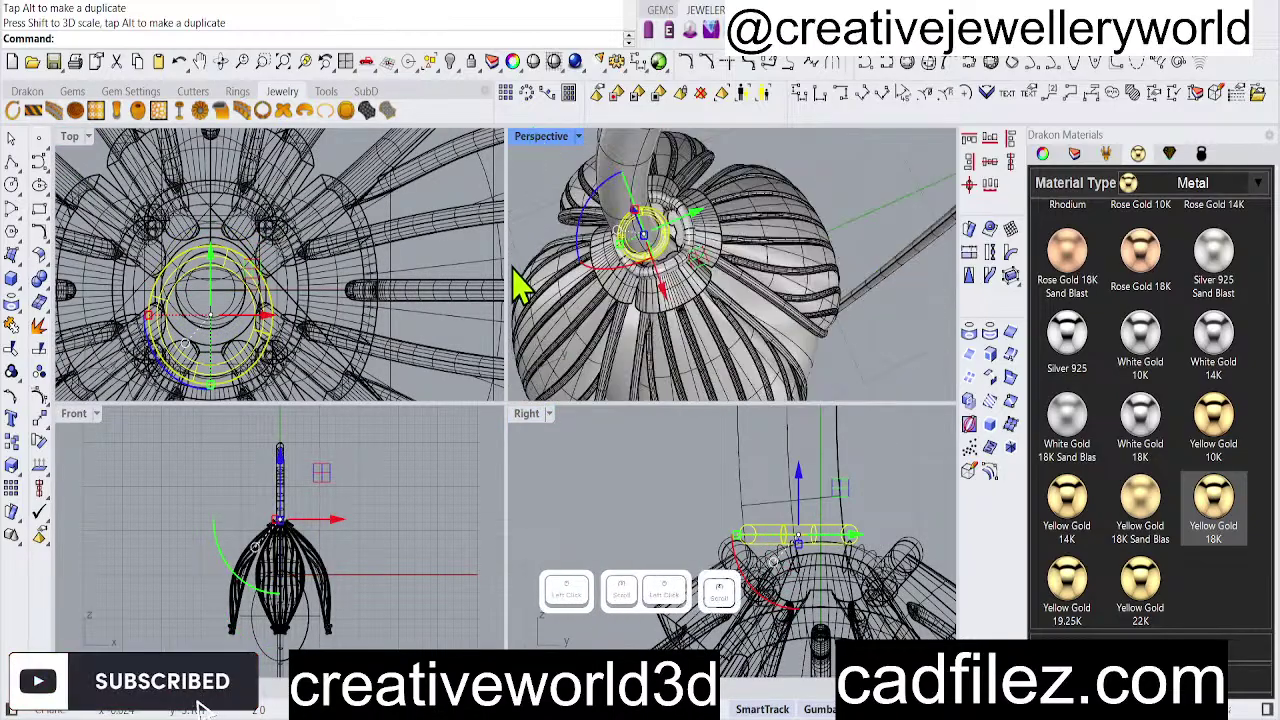
pyautogui.doubleClick(530, 140)
pyautogui.moveTo(471, 343); pyautogui.dragTo(617, 436, button='right')
pyautogui.scroll(4, 508, 280)
pyautogui.scroll(-6, 487, 307)
pyautogui.scroll(5, 546, 437)
pyautogui.scroll(-5, 640, 480)
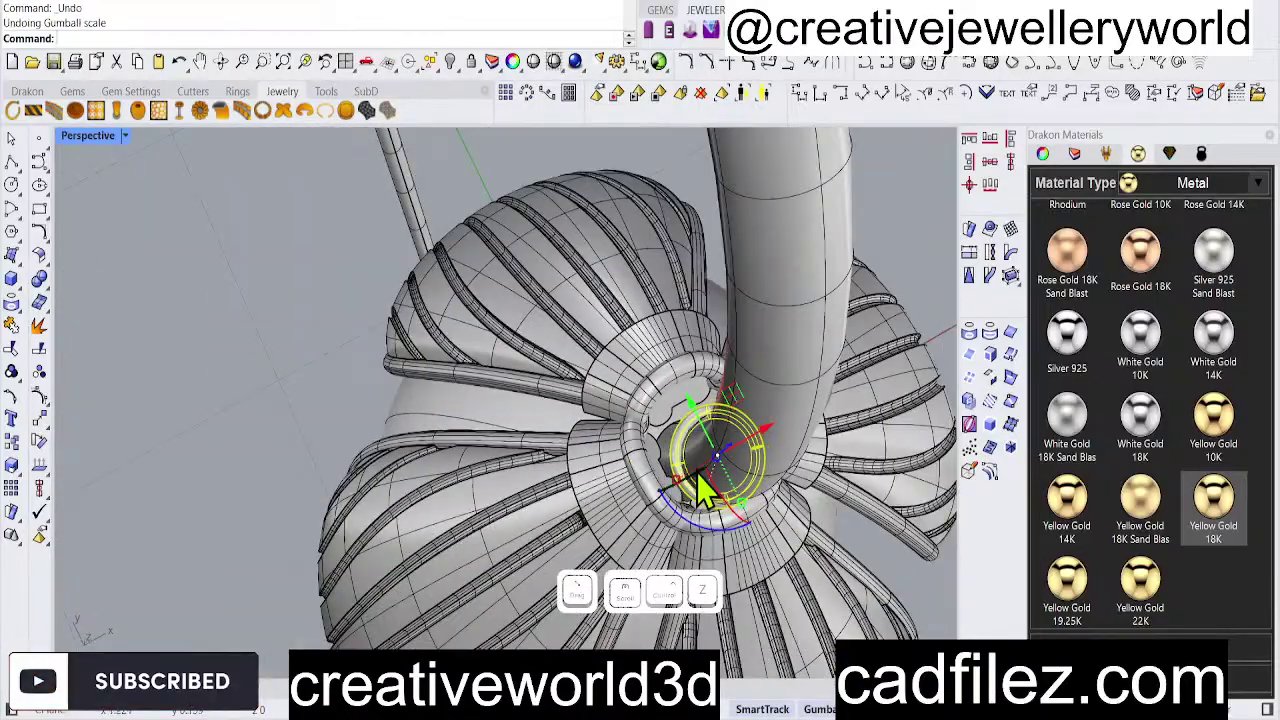
# Scale the torus up uniformly and shift it so it fits inside the piped cap rims.
pyautogui.moveTo(665, 485); pyautogui.dragTo(660, 488)
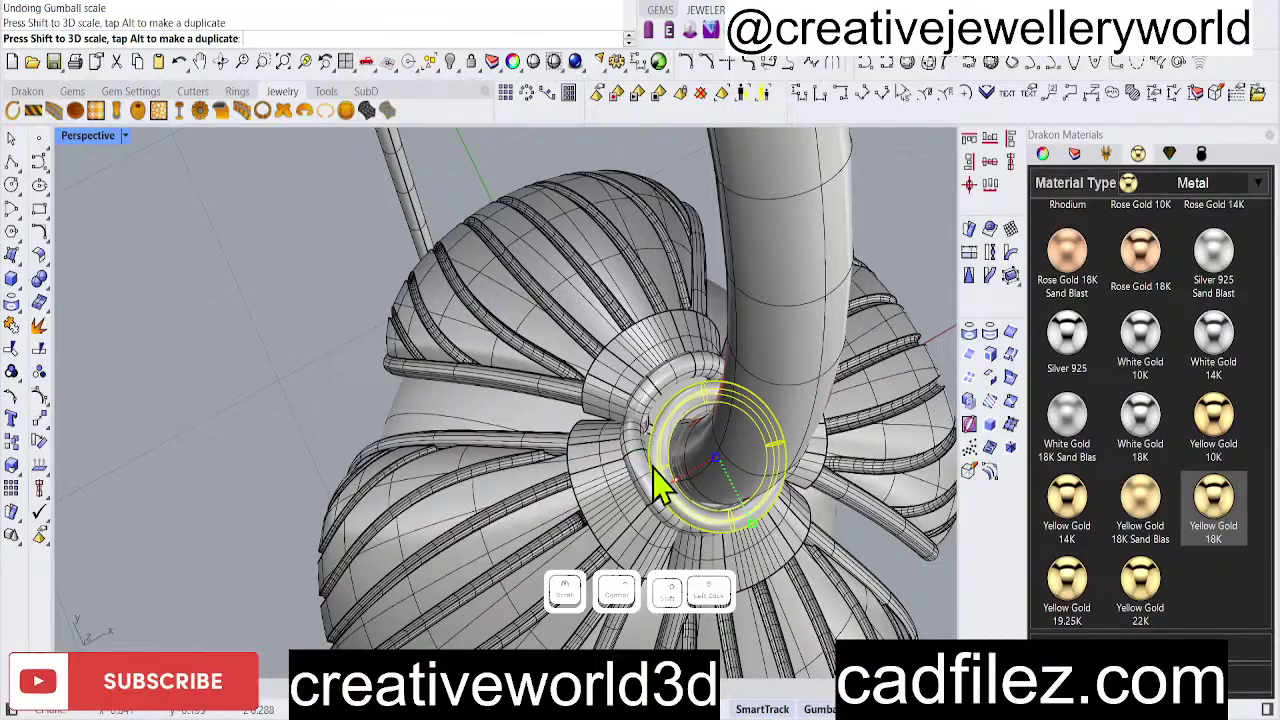
pyautogui.keyDown('shift'); pyautogui.moveTo(712, 435); pyautogui.dragTo(685, 401); pyautogui.keyUp('shift')
pyautogui.keyDown('shift'); pyautogui.moveTo(650, 475); pyautogui.dragTo(646, 473); pyautogui.keyUp('shift')
pyautogui.moveTo(714, 511); pyautogui.dragTo(671, 410, button='right')
pyautogui.scroll(-7, 669, 409)
pyautogui.moveTo(616, 371); pyautogui.dragTo(648, 328, button='right')
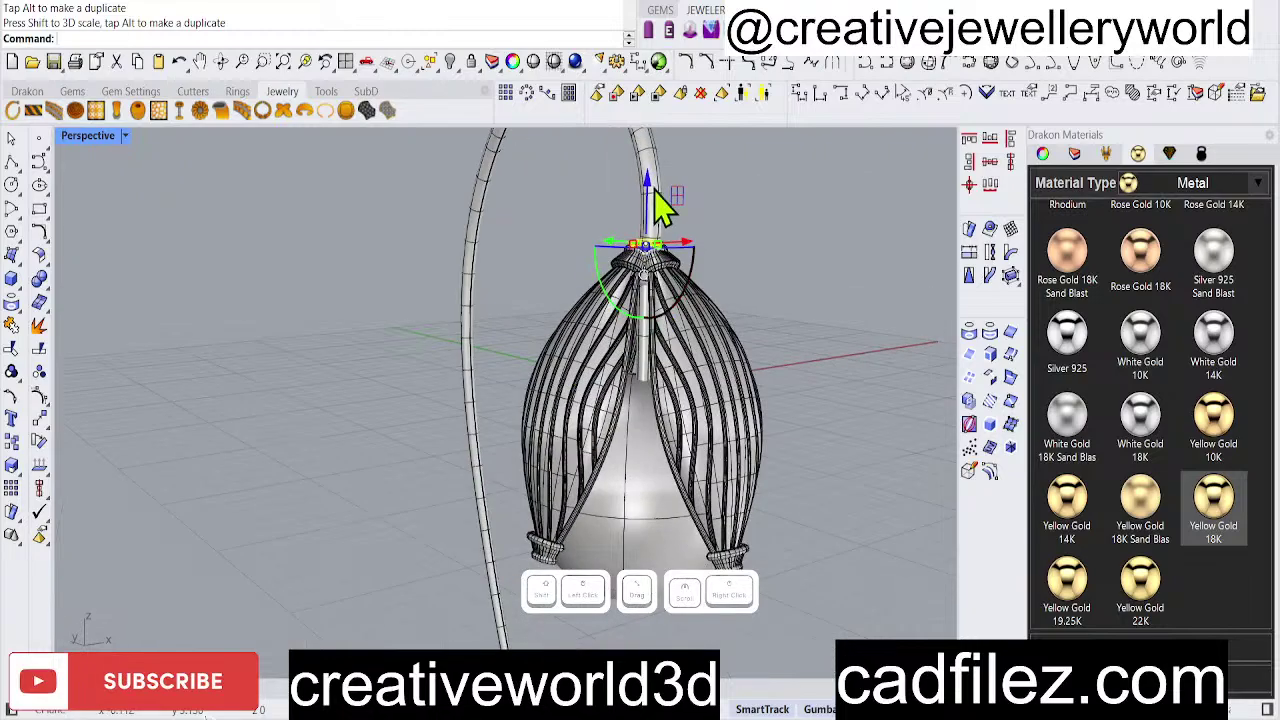
# Stretch the torus vertically, lower it slightly into the rim opening and clear the selection.
pyautogui.scroll(8, 655, 270)
pyautogui.moveTo(657, 429); pyautogui.dragTo(634, 500, button='right')
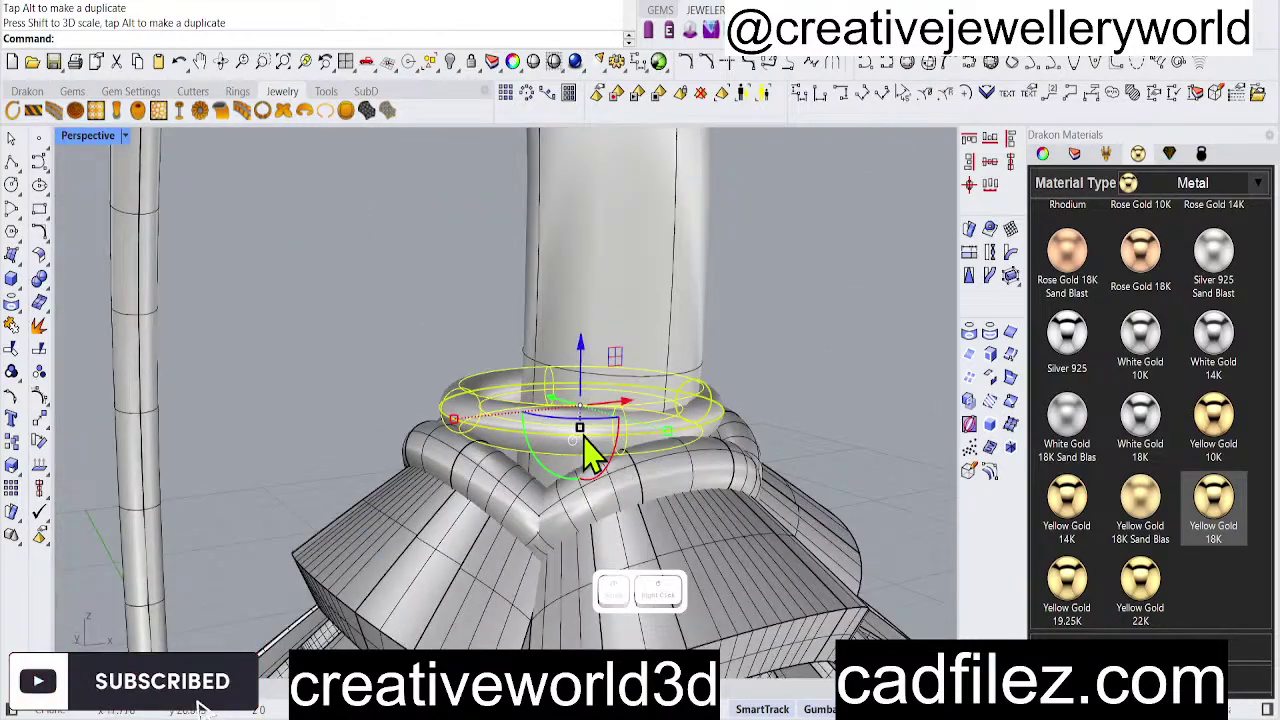
pyautogui.moveTo(586, 386)
pyautogui.mouseDown()
pyautogui.moveTo(590, 405)
pyautogui.moveTo(589, 393)
pyautogui.mouseUp()
pyautogui.click(809, 298)
# Align the torus's centre to the origin (0) in the Top view and clear the selection.
pyautogui.scroll(-6, 449, 304)
pyautogui.moveTo(450, 310); pyautogui.dragTo(422, 536, button='right')
pyautogui.scroll(1, 420, 536)
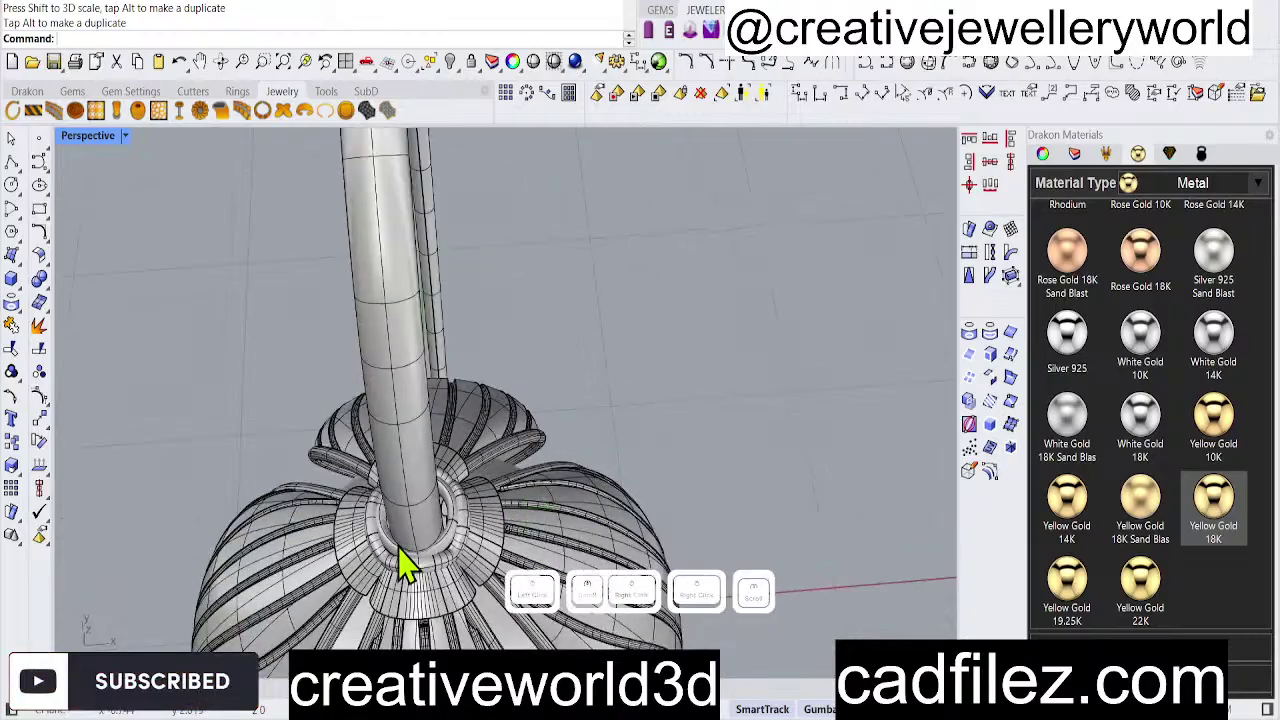
pyautogui.scroll(3, 505, 560)
pyautogui.click(503, 532)
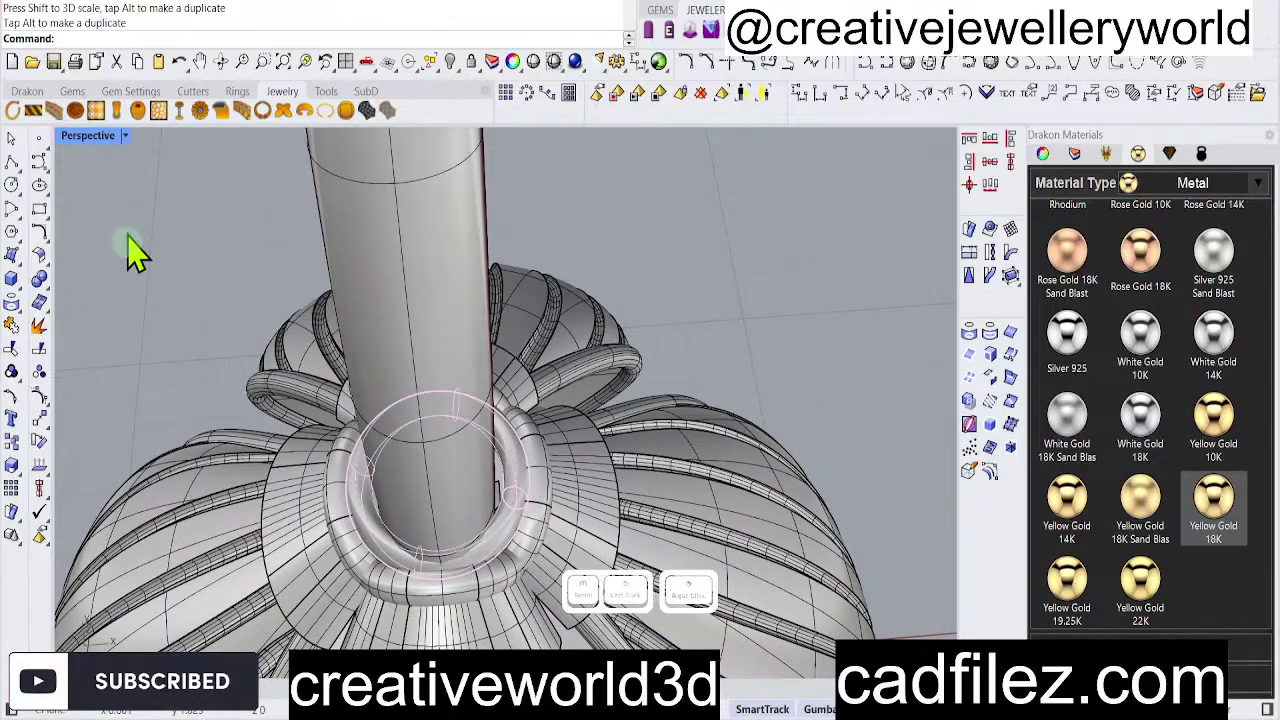
pyautogui.doubleClick(90, 136)
pyautogui.doubleClick(69, 135)
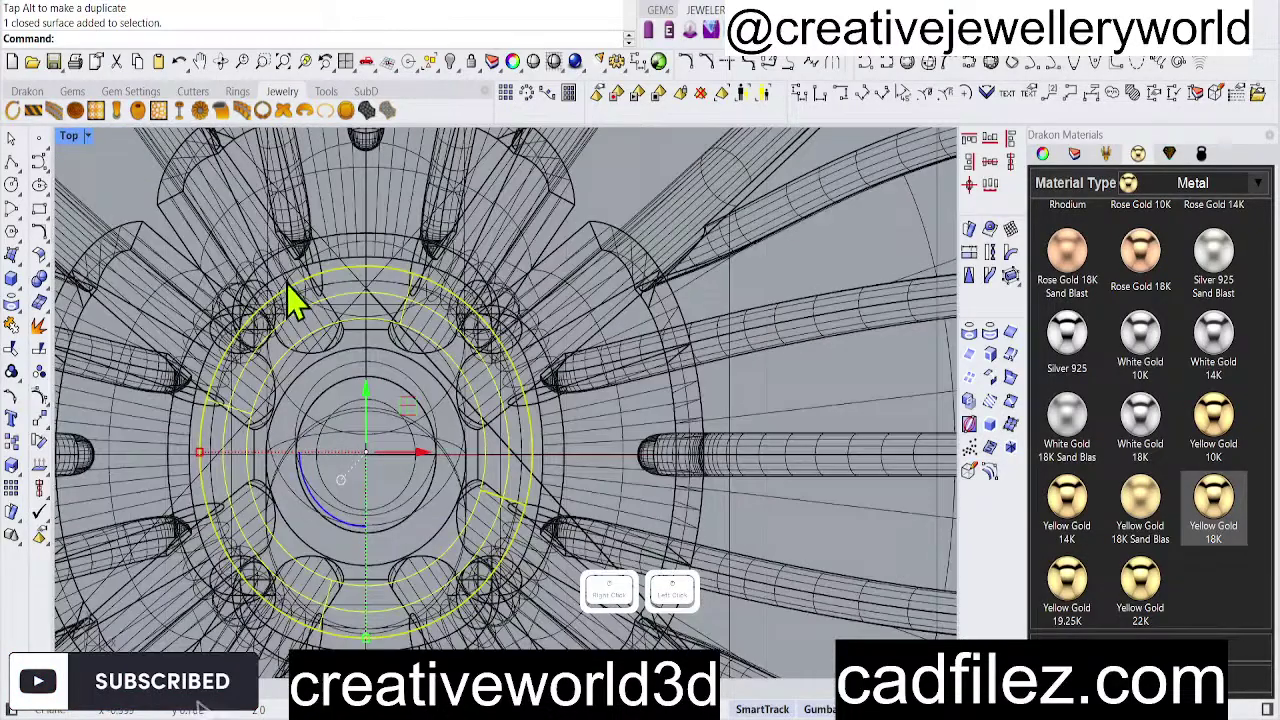
pyautogui.doubleClick(70, 137)
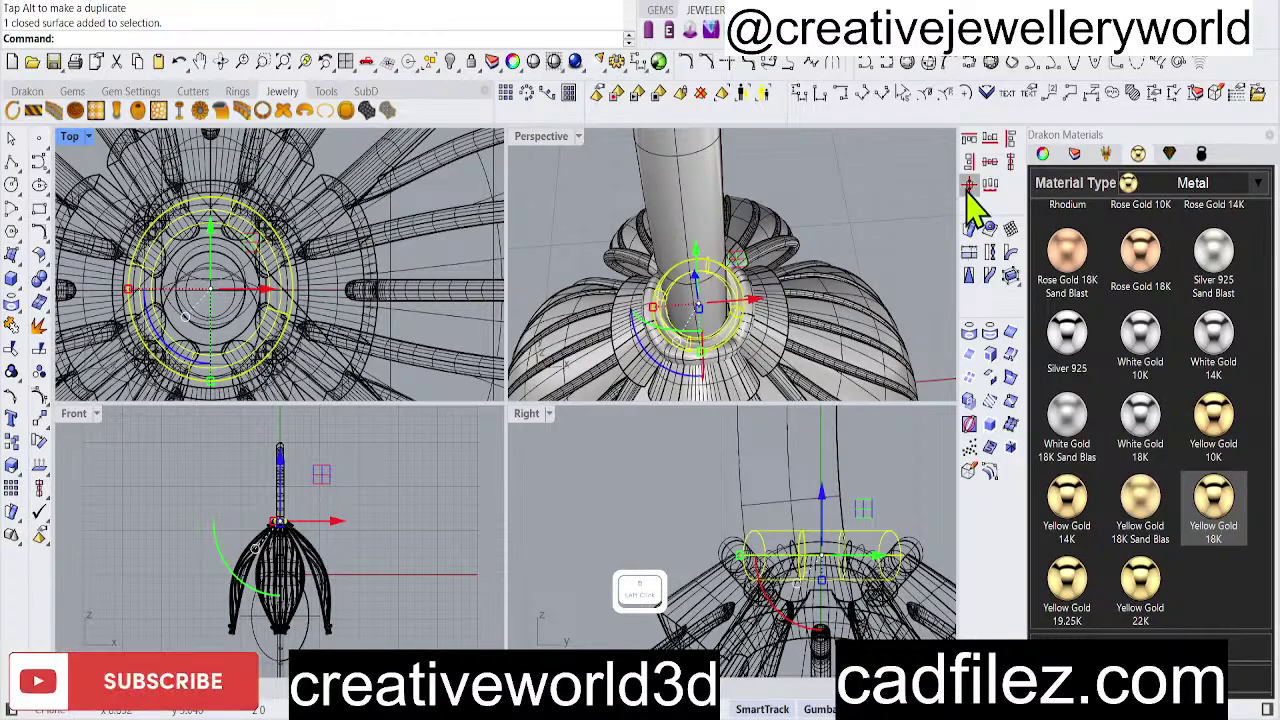
pyautogui.press('Return')
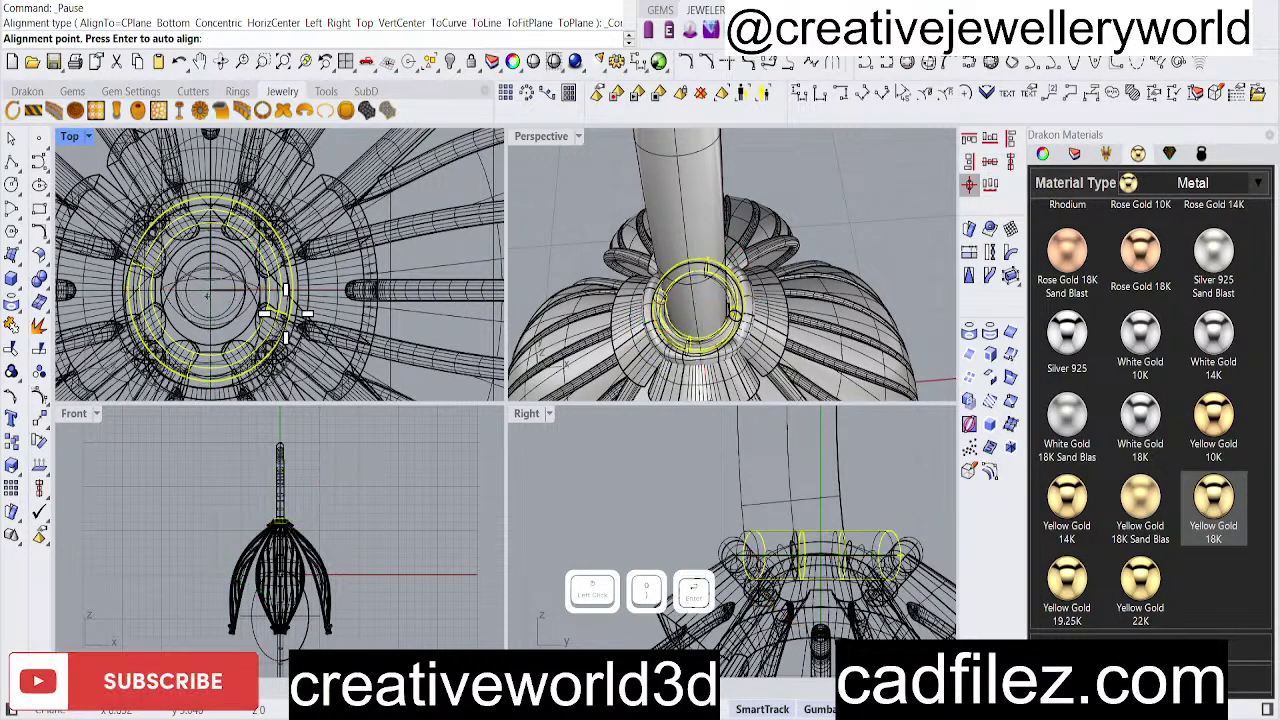
pyautogui.scroll(3, 400, 530)
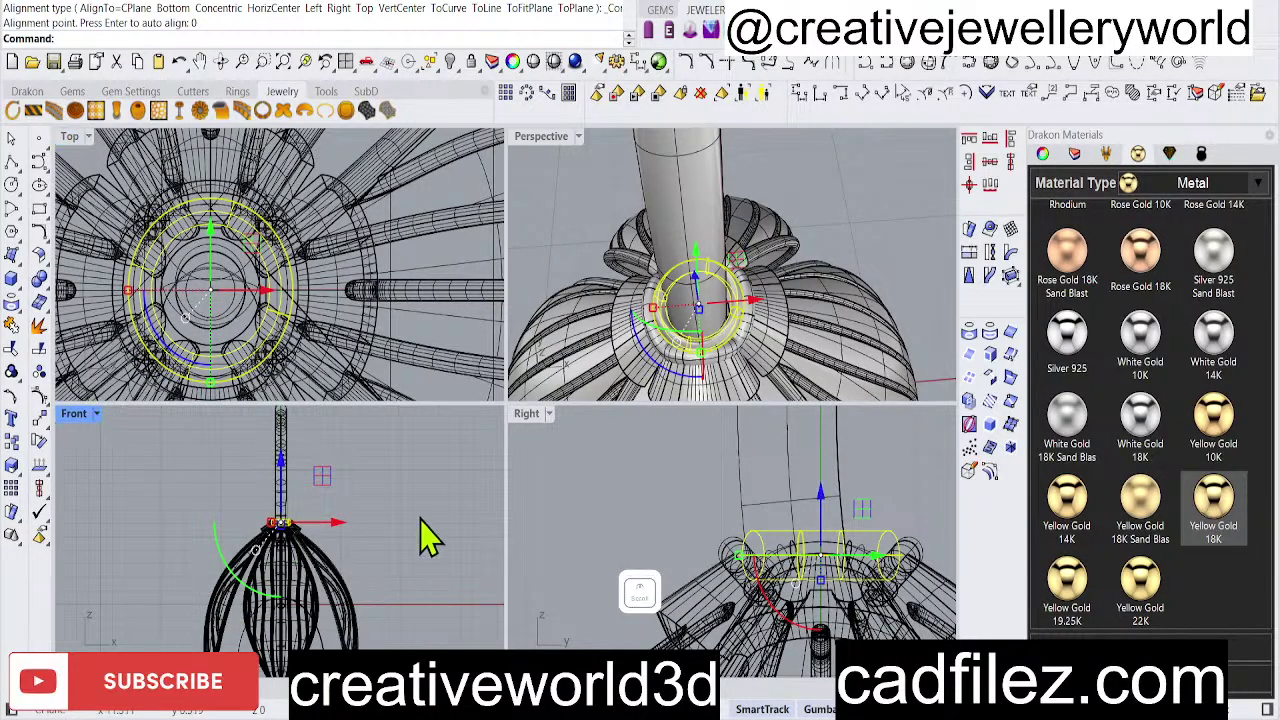
pyautogui.press('Escape')
# Select the torus inside the cap rims, stretch its height further and clear the selection.
pyautogui.moveTo(691, 334); pyautogui.dragTo(672, 218, button='right')
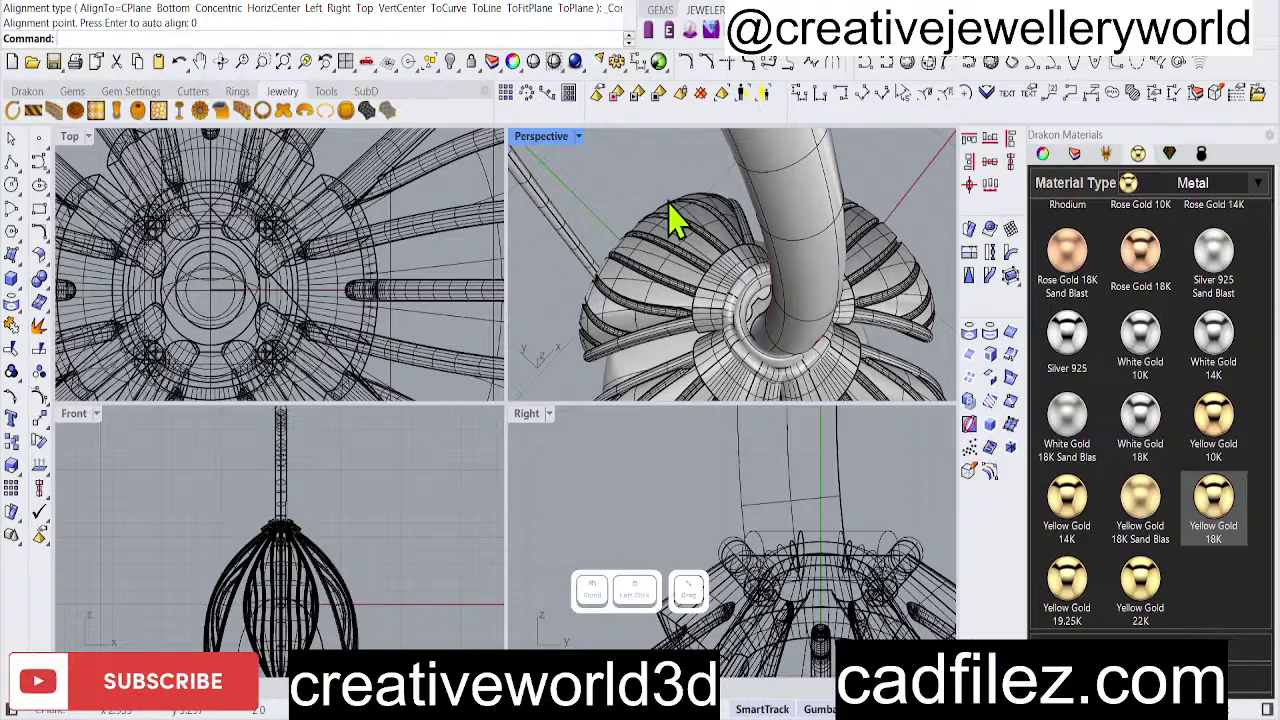
pyautogui.doubleClick(540, 136)
pyautogui.scroll(3, 514, 443)
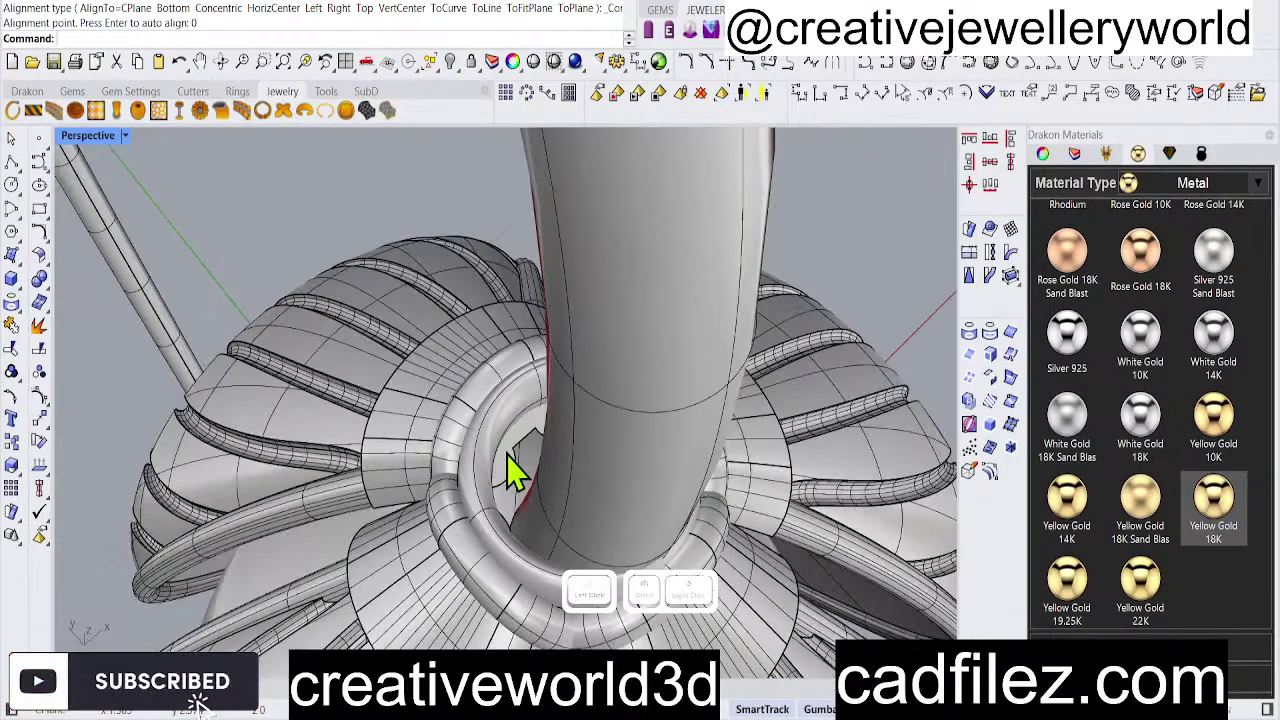
pyautogui.click(483, 440)
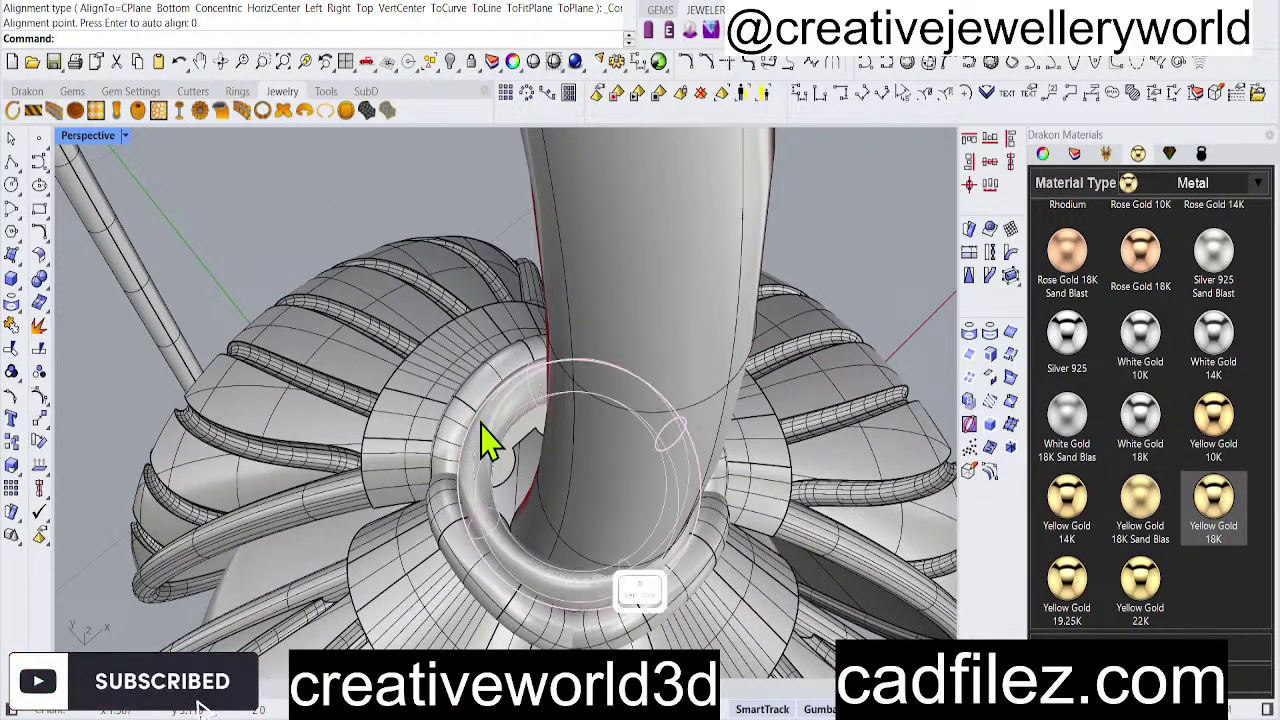
pyautogui.scroll(-3, 557, 509)
pyautogui.scroll(3, 590, 505)
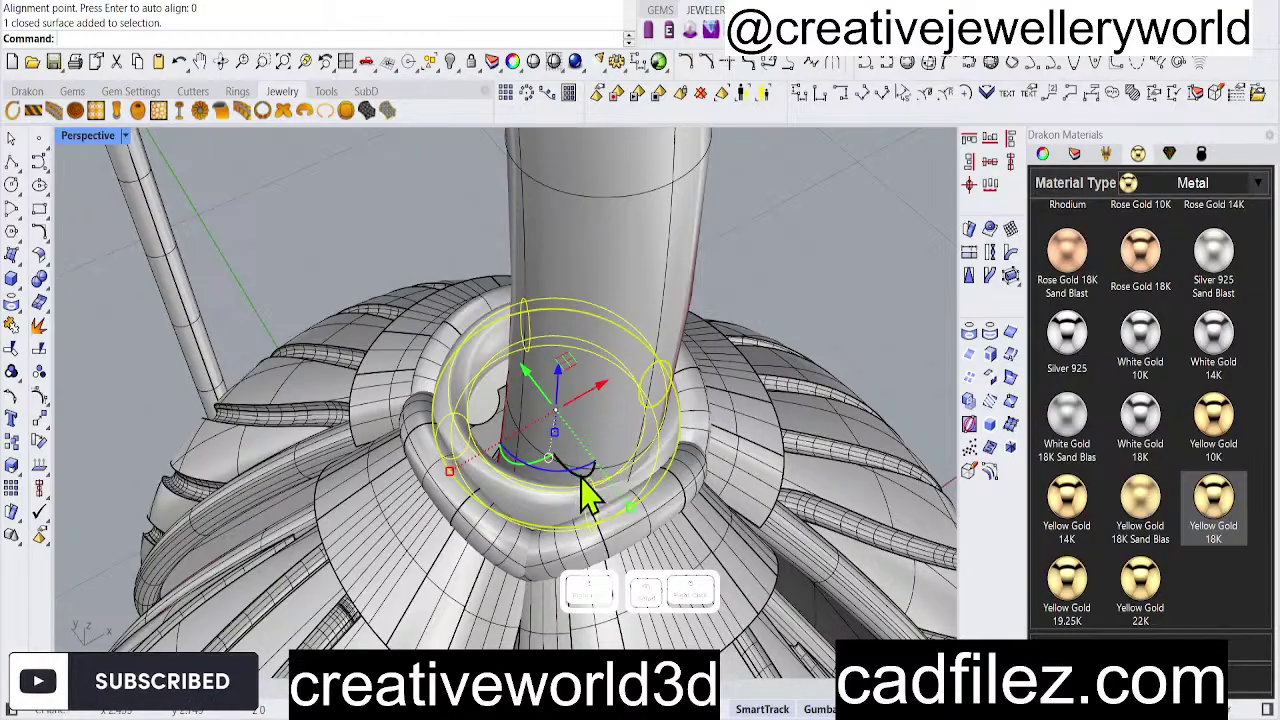
pyautogui.moveTo(557, 497); pyautogui.dragTo(643, 309, button='right')
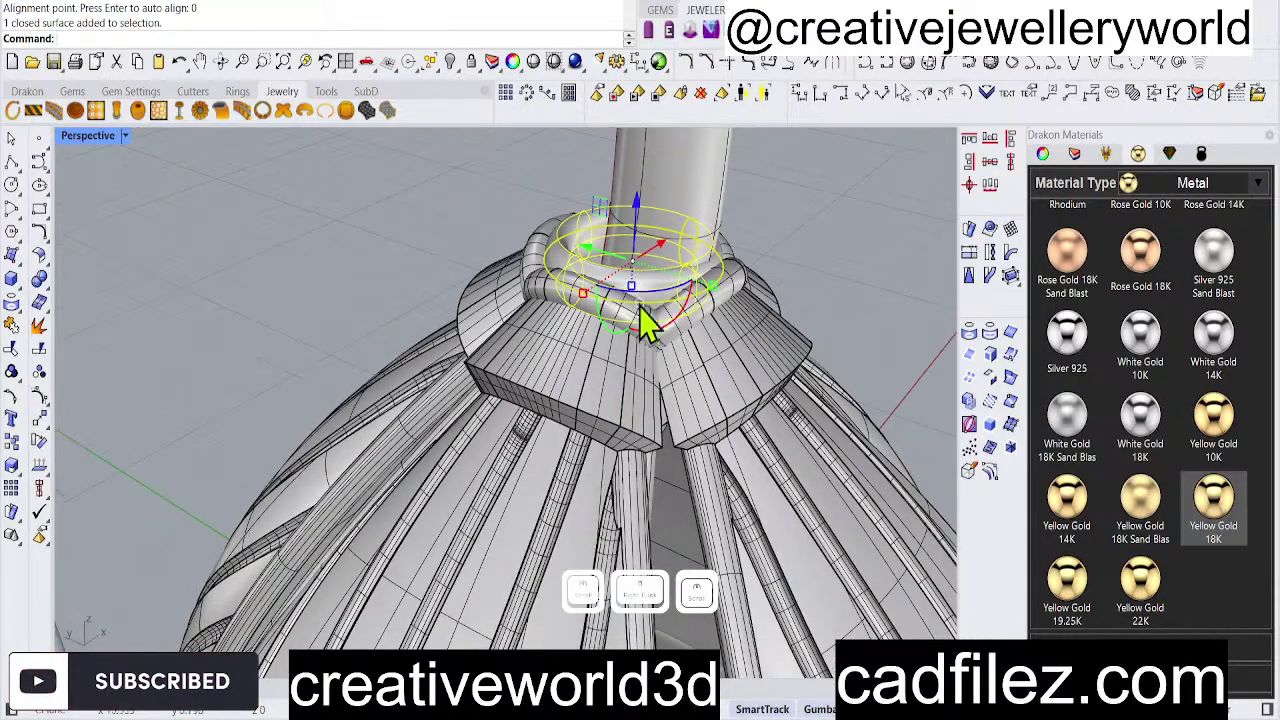
pyautogui.click(640, 305)
pyautogui.click(400, 245)
# Lower the torus inside the piped cap rims around the stem's base and clear the selection.
pyautogui.moveTo(400, 245); pyautogui.dragTo(515, 380, button='right')
pyautogui.scroll(-3, 543, 429)
pyautogui.scroll(4, 571, 449)
pyautogui.click(571, 409)
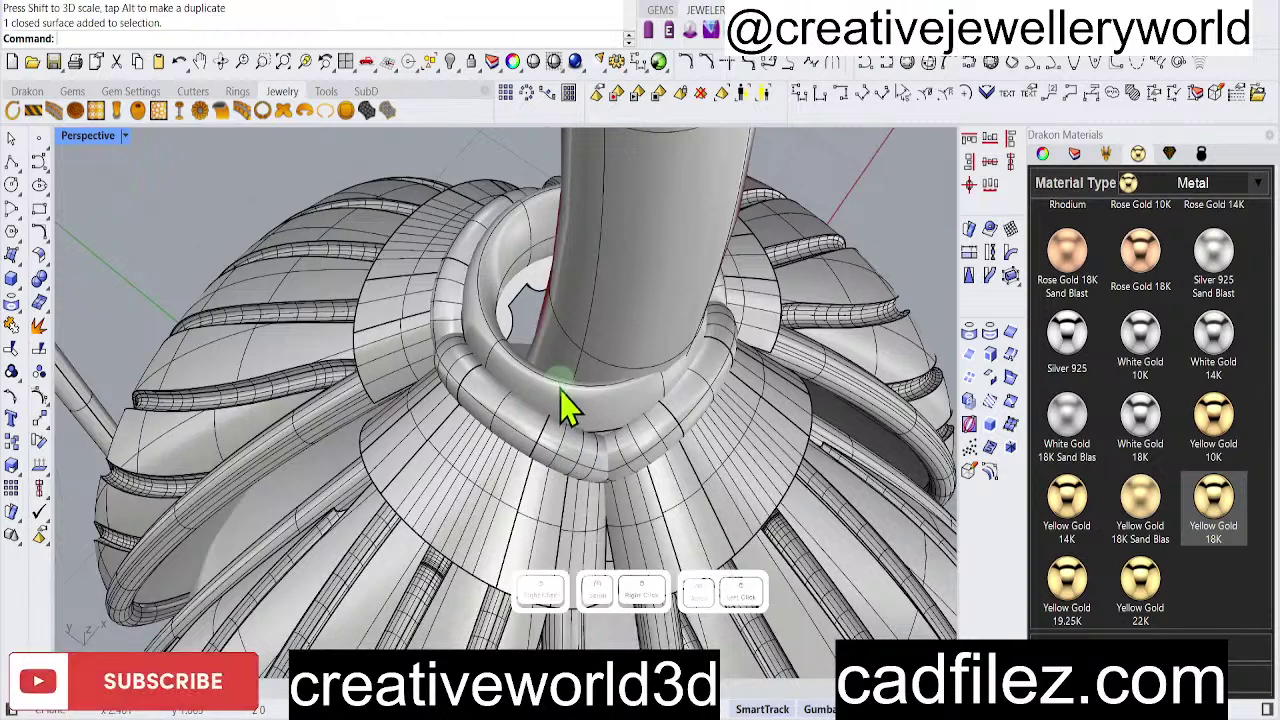
pyautogui.moveTo(587, 278); pyautogui.dragTo(390, 320)
pyautogui.click(212, 306)
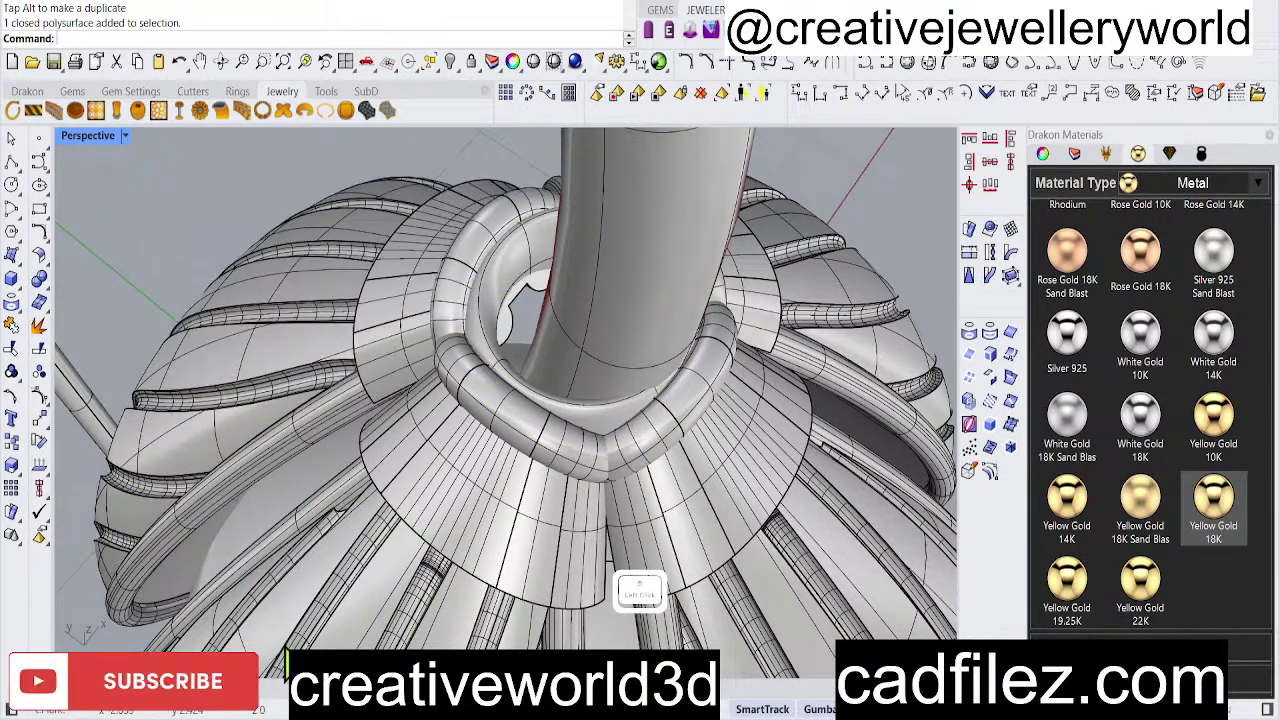
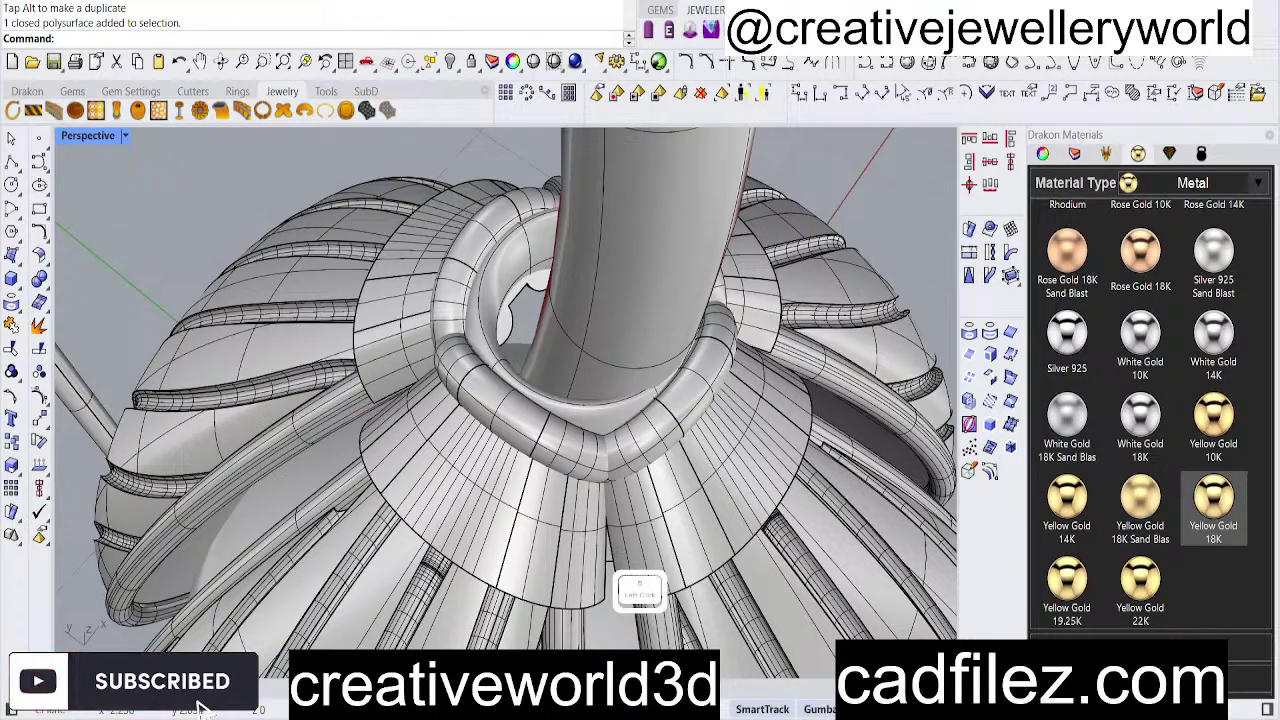
# Repeat the concentric alignment on the torus with the automatic alignment point and clear the selection.
pyautogui.moveTo(545, 410); pyautogui.dragTo(571, 414, button='right')
pyautogui.scroll(3, 606, 394)
pyautogui.click(514, 429)
pyautogui.rightClick(436, 492)
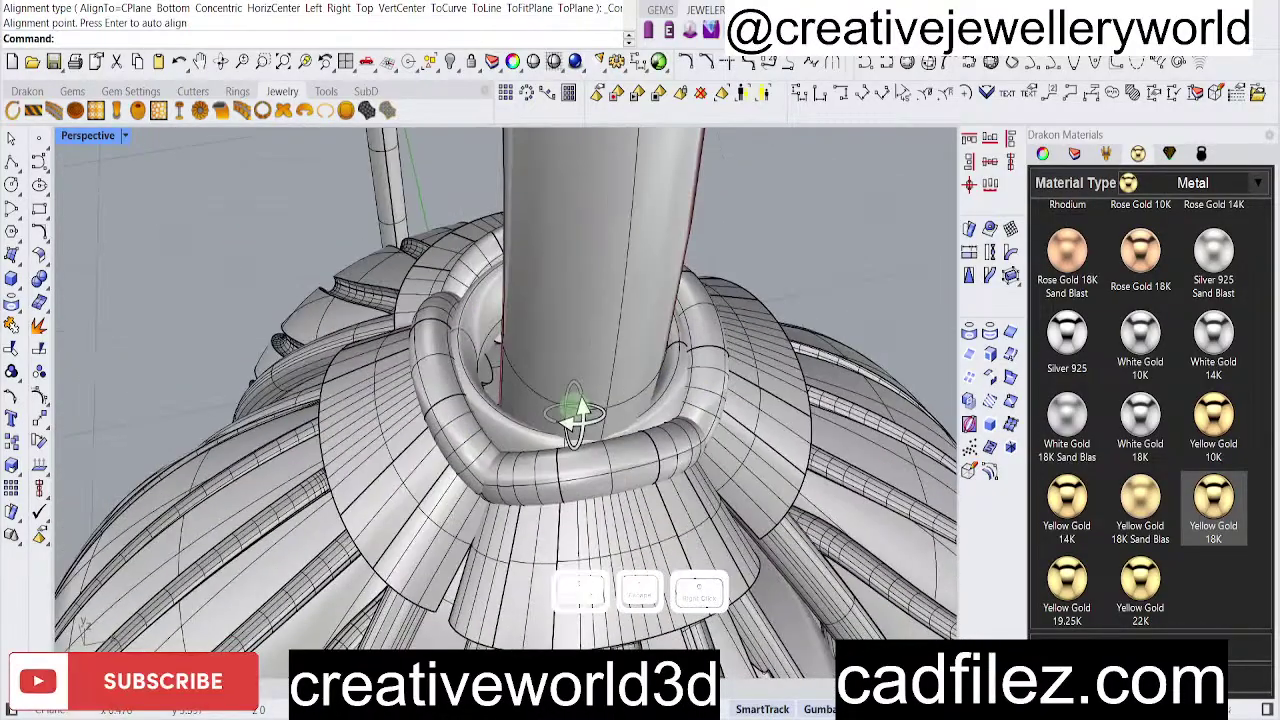
pyautogui.scroll(5, 500, 451)
pyautogui.press('Escape')
# Select the torus around the stem's base, scale it down slightly inside the cap rims and clear the selection.
pyautogui.click(445, 445)
pyautogui.scroll(-5, 400, 400)
pyautogui.scroll(4, 366, 423)
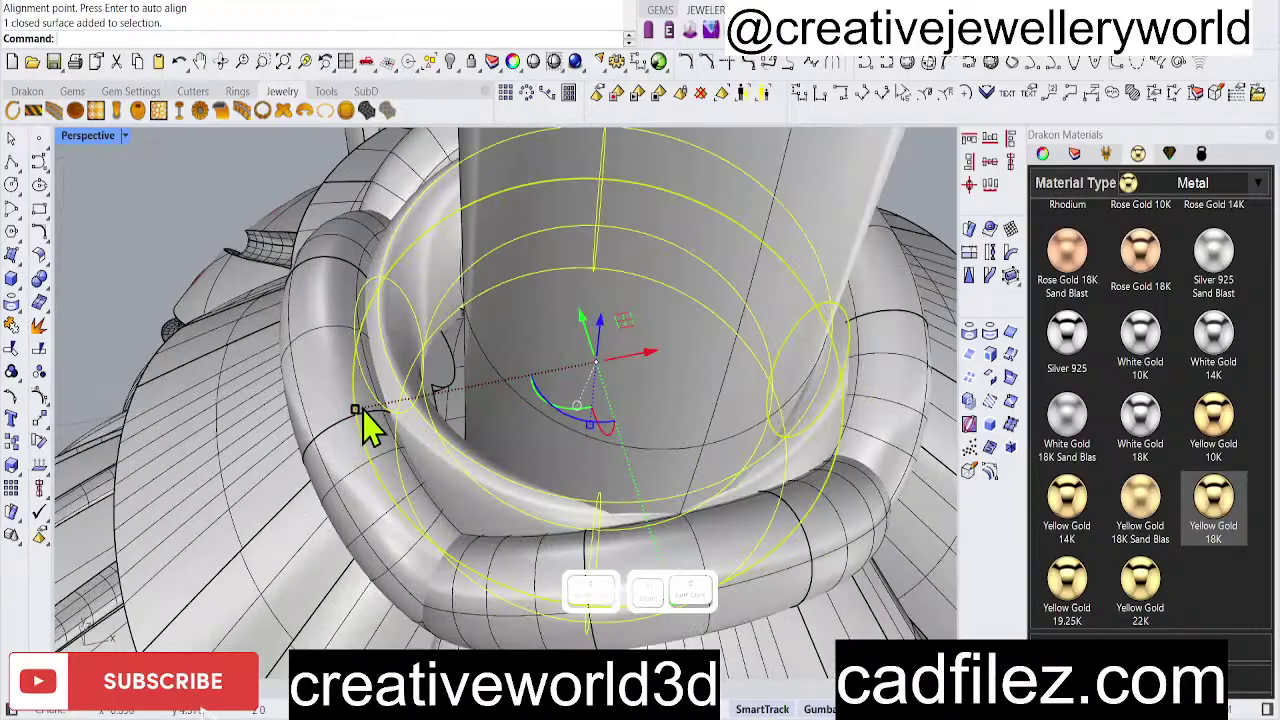
pyautogui.moveTo(366, 423); pyautogui.dragTo(376, 392)
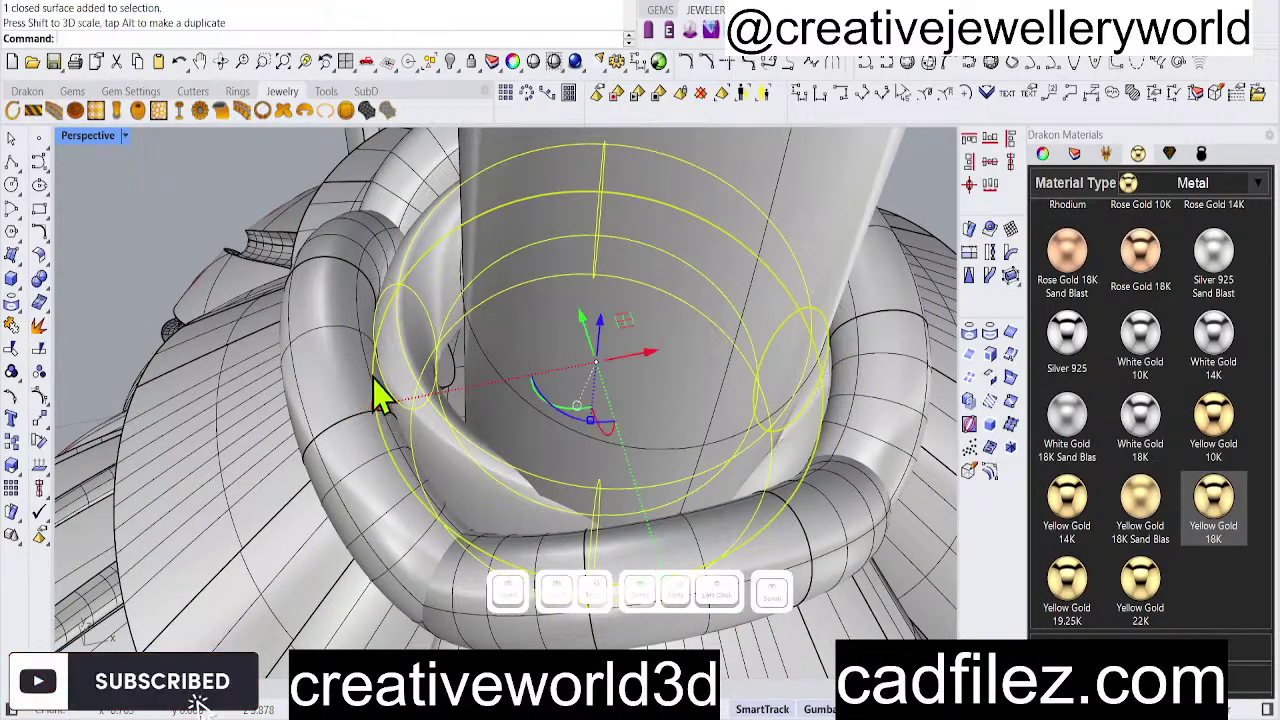
pyautogui.scroll(-5, 300, 330)
pyautogui.click(206, 277)
# Check the junction between stem, ring and caps, and save the model file.
pyautogui.scroll(4, 520, 425)
pyautogui.moveTo(520, 425); pyautogui.dragTo(632, 505, button='right')
pyautogui.scroll(-5, 506, 543)
pyautogui.moveTo(506, 543); pyautogui.dragTo(530, 295, button='right')
pyautogui.scroll(4, 510, 340)
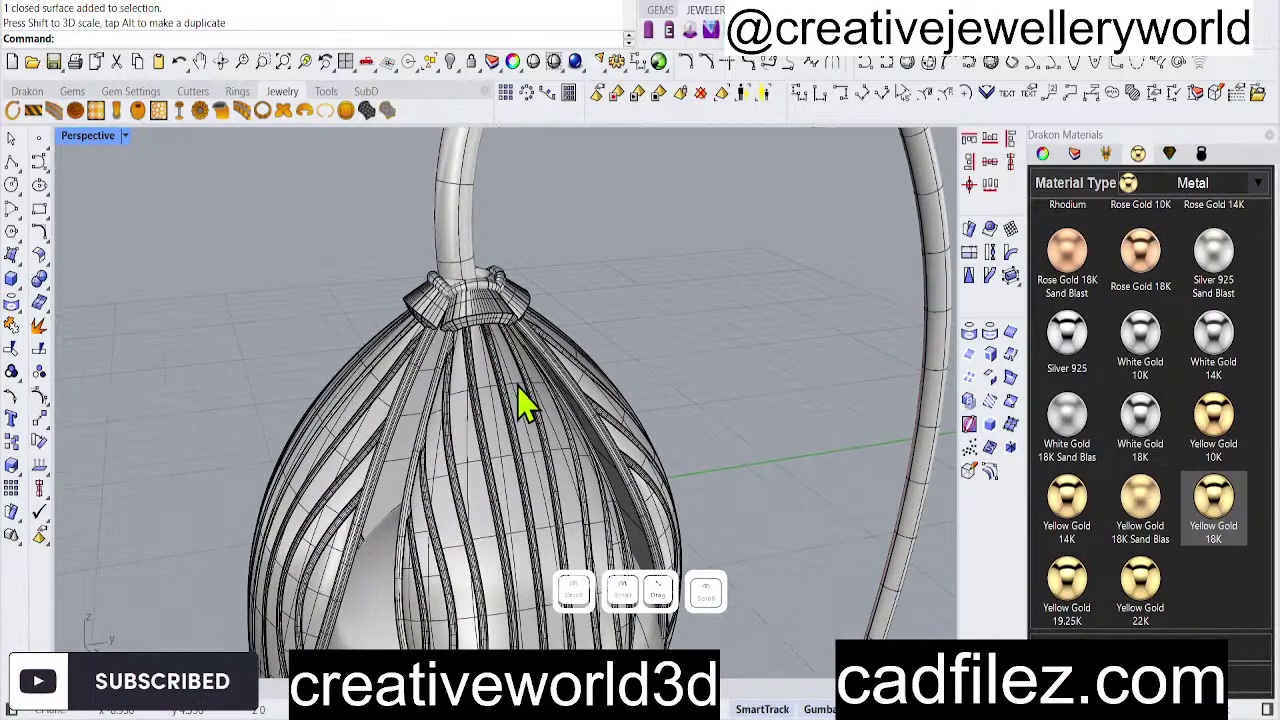
pyautogui.moveTo(560, 429); pyautogui.dragTo(623, 391, button='right')
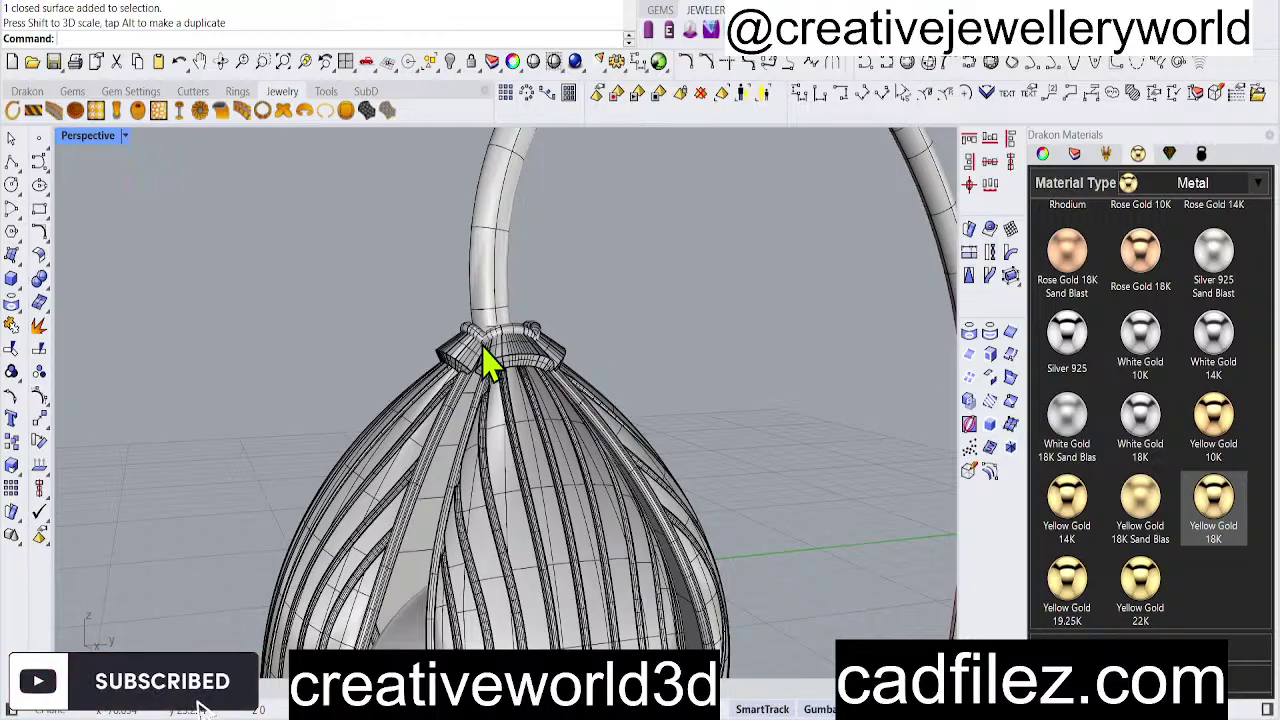
pyautogui.hotkey('ctrl', 's')
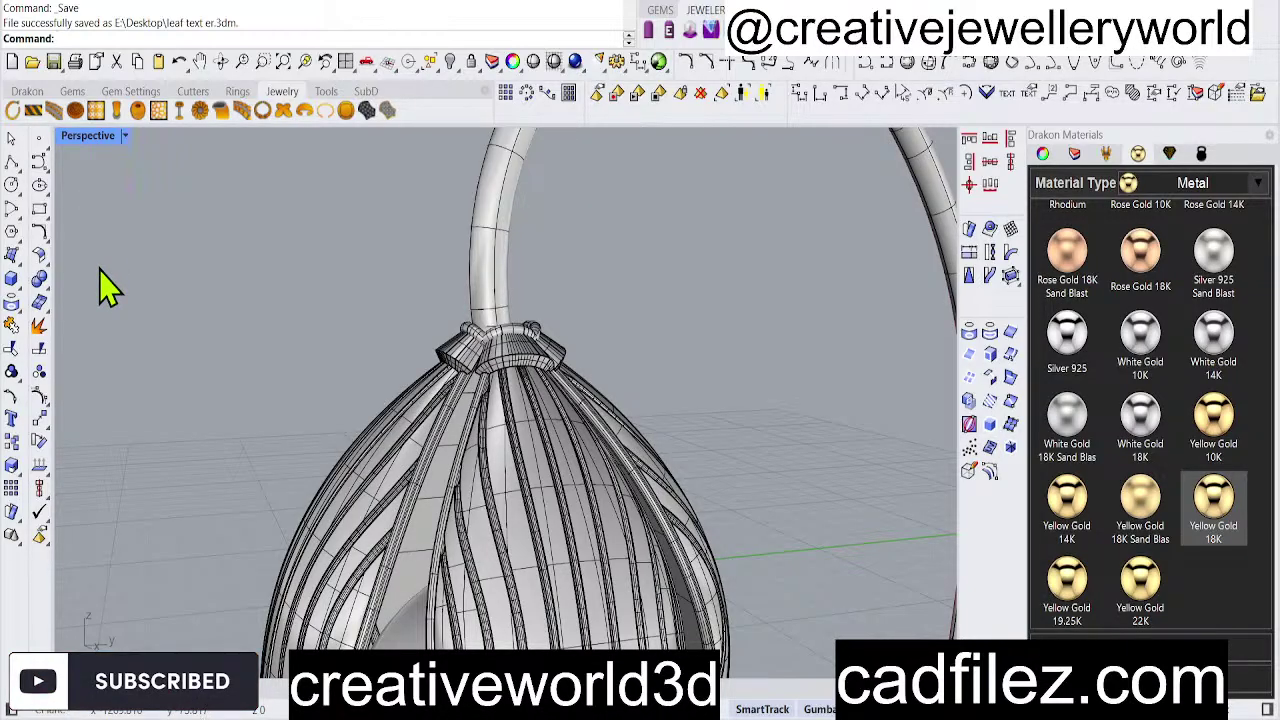
pyautogui.doubleClick(88, 137)
pyautogui.scroll(-5, 615, 248)
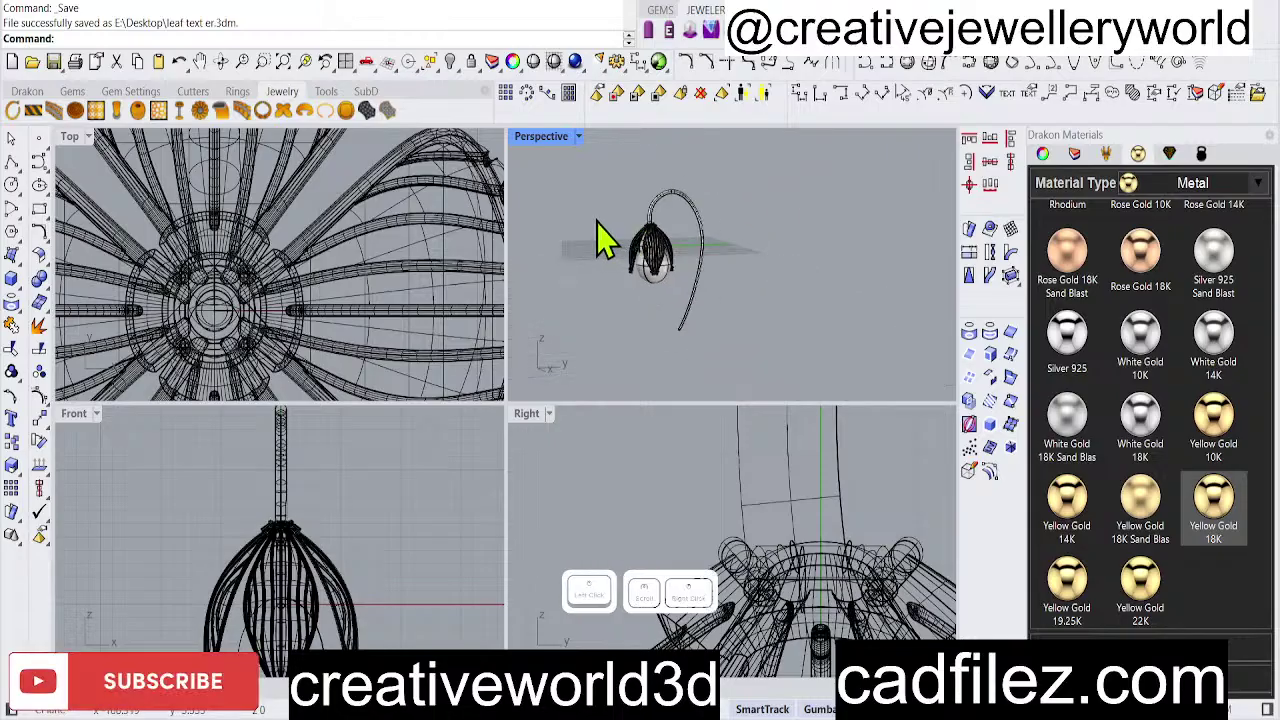
pyautogui.moveTo(597, 222); pyautogui.dragTo(636, 218, button='right')
pyautogui.scroll(3, 640, 214)
pyautogui.click(656, 207)
pyautogui.click(472, 234)
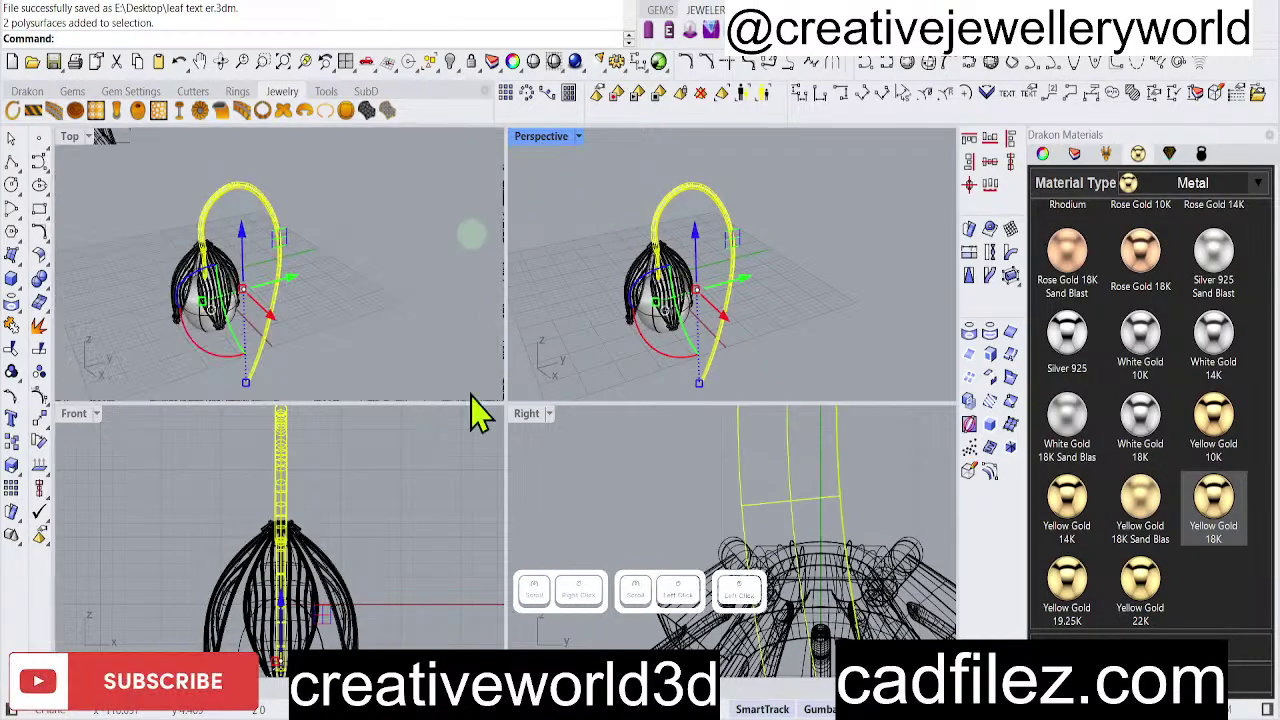
pyautogui.scroll(2, 302, 286)
pyautogui.click(634, 352)
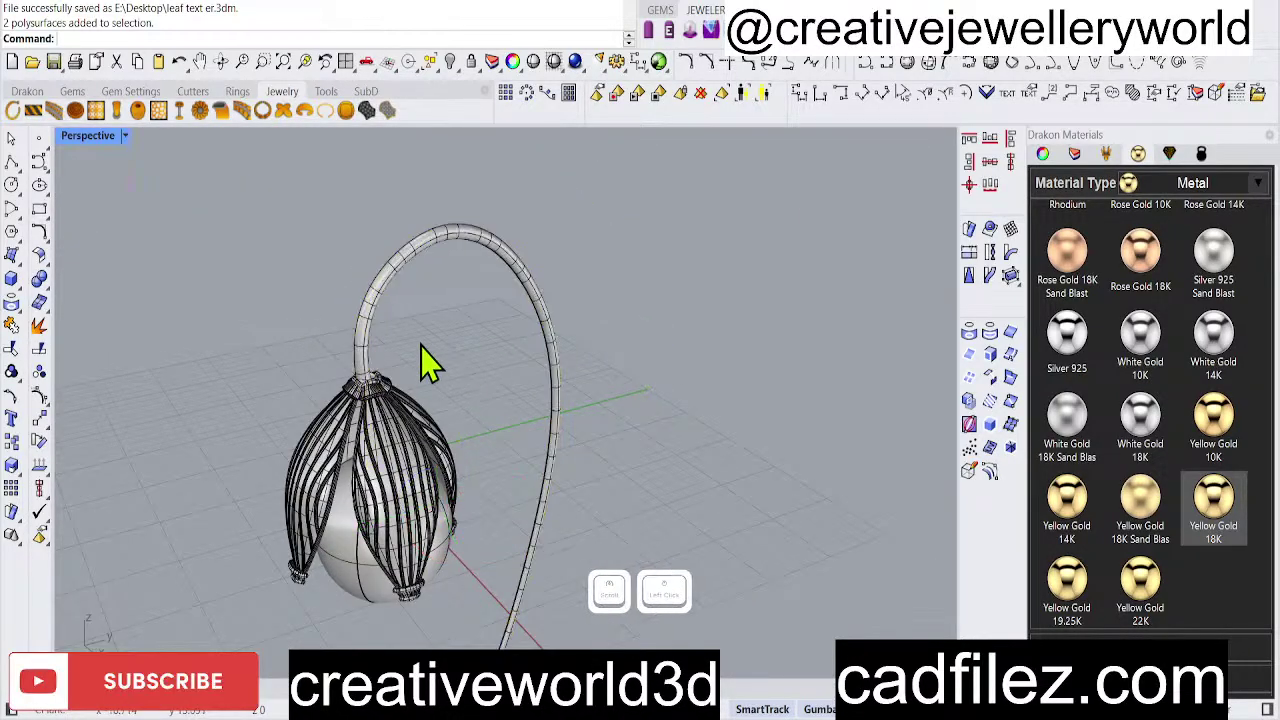
# Select everything except the pearl by inverting its selection, assign the Yellow Gold 18K material and clear the selection.
pyautogui.scroll(7, 392, 389)
pyautogui.scroll(-8, 394, 391)
pyautogui.moveTo(396, 400); pyautogui.dragTo(410, 358, button='right')
pyautogui.scroll(6, 367, 475)
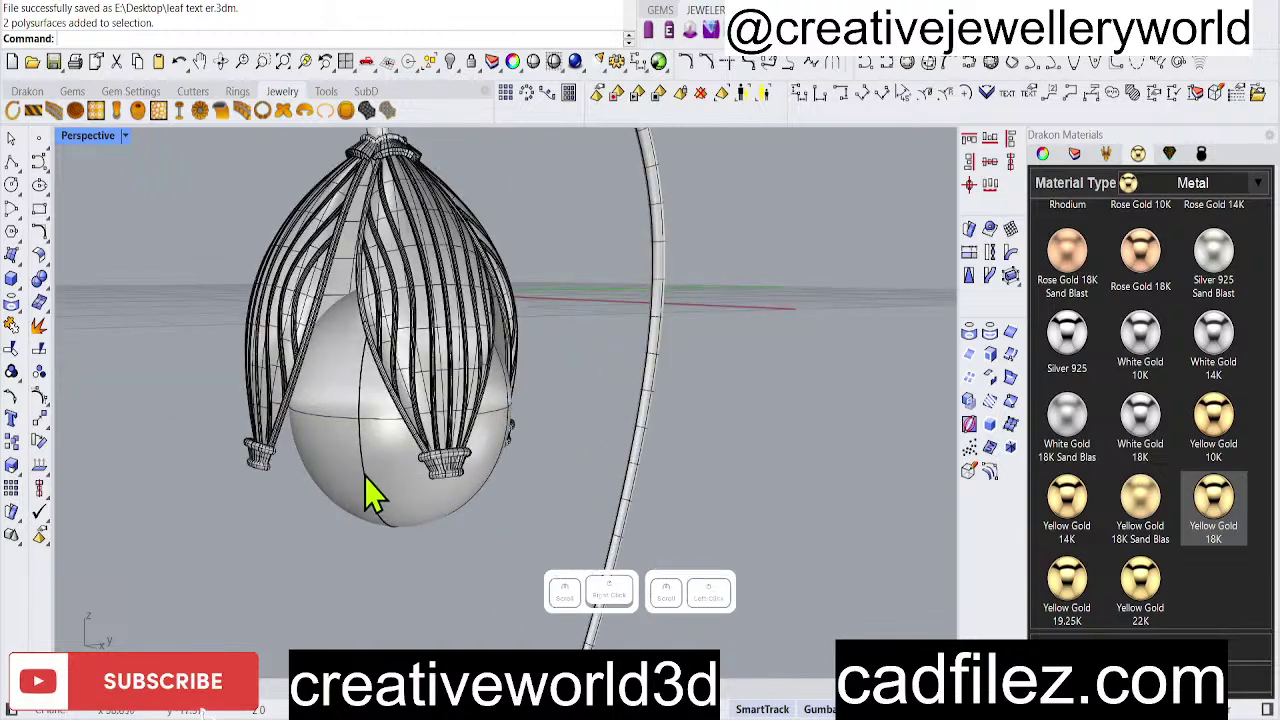
pyautogui.click(372, 492)
pyautogui.write('invert')
pyautogui.press('Return')
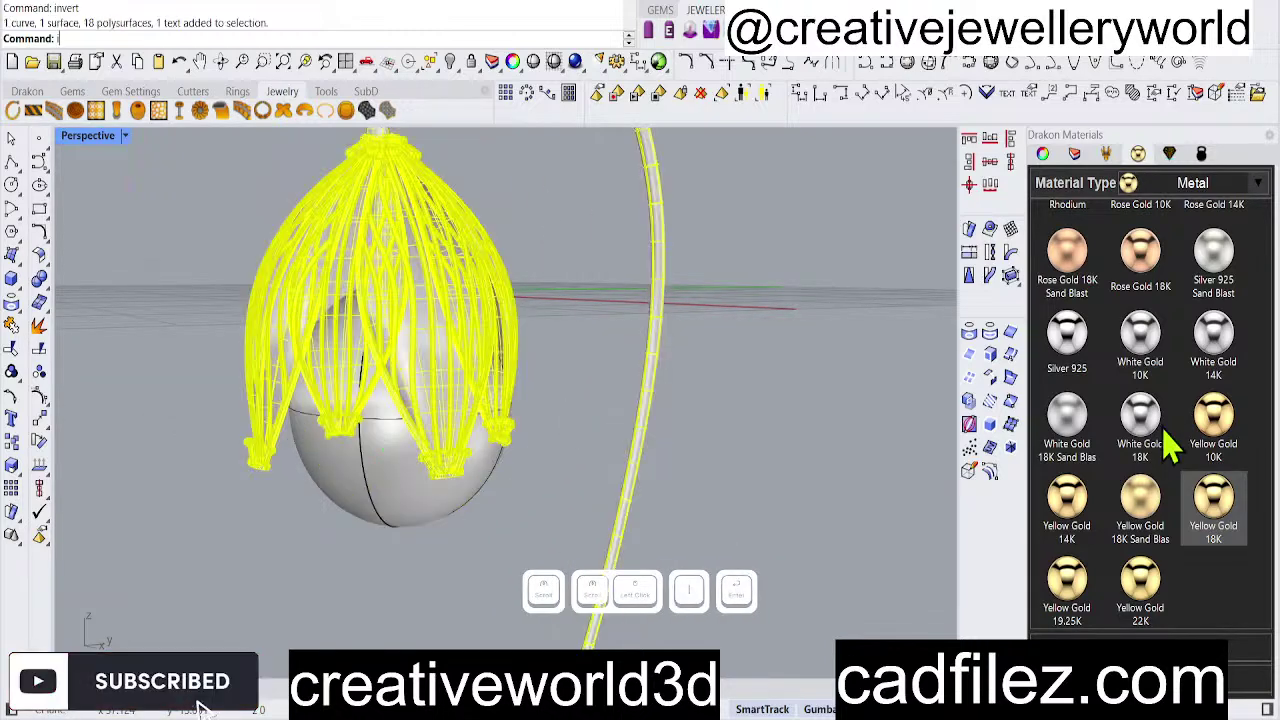
pyautogui.click(1224, 498)
pyautogui.click(608, 472)
pyautogui.scroll(-6, 498, 475)
pyautogui.moveTo(400, 452); pyautogui.dragTo(404, 508, button='right')
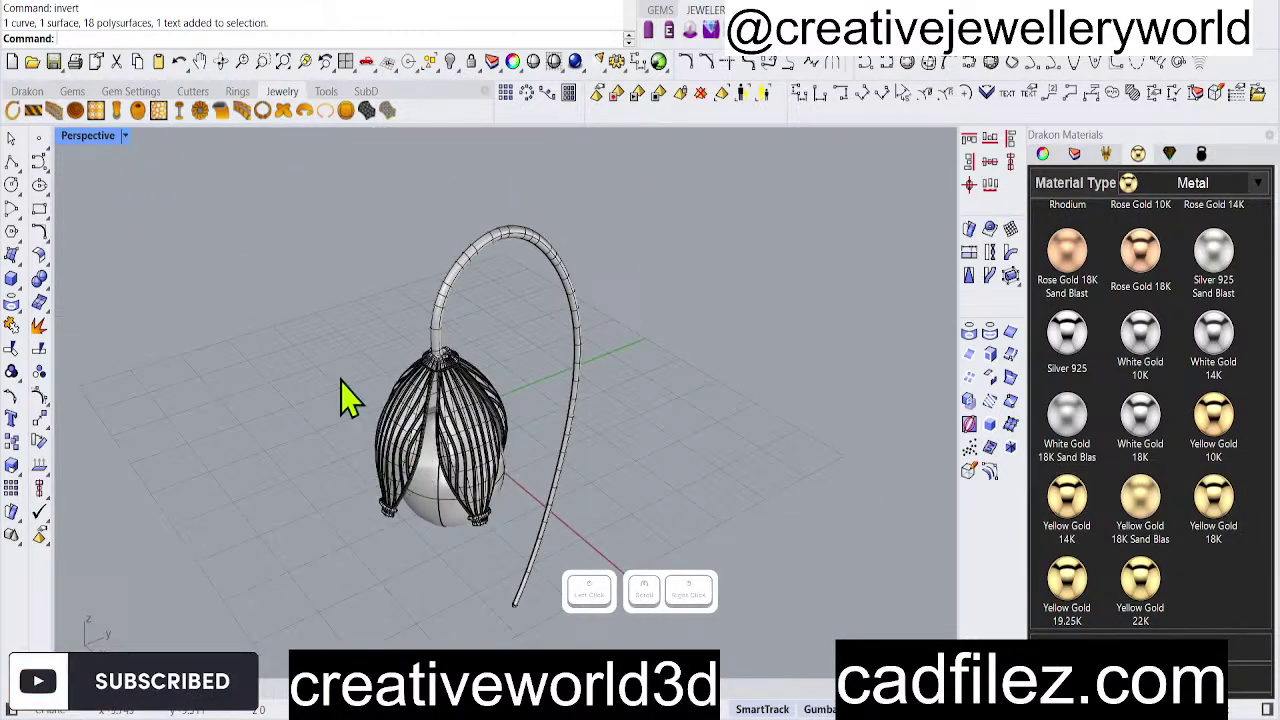
pyautogui.rightClick(470, 62)
pyautogui.click(310, 256)
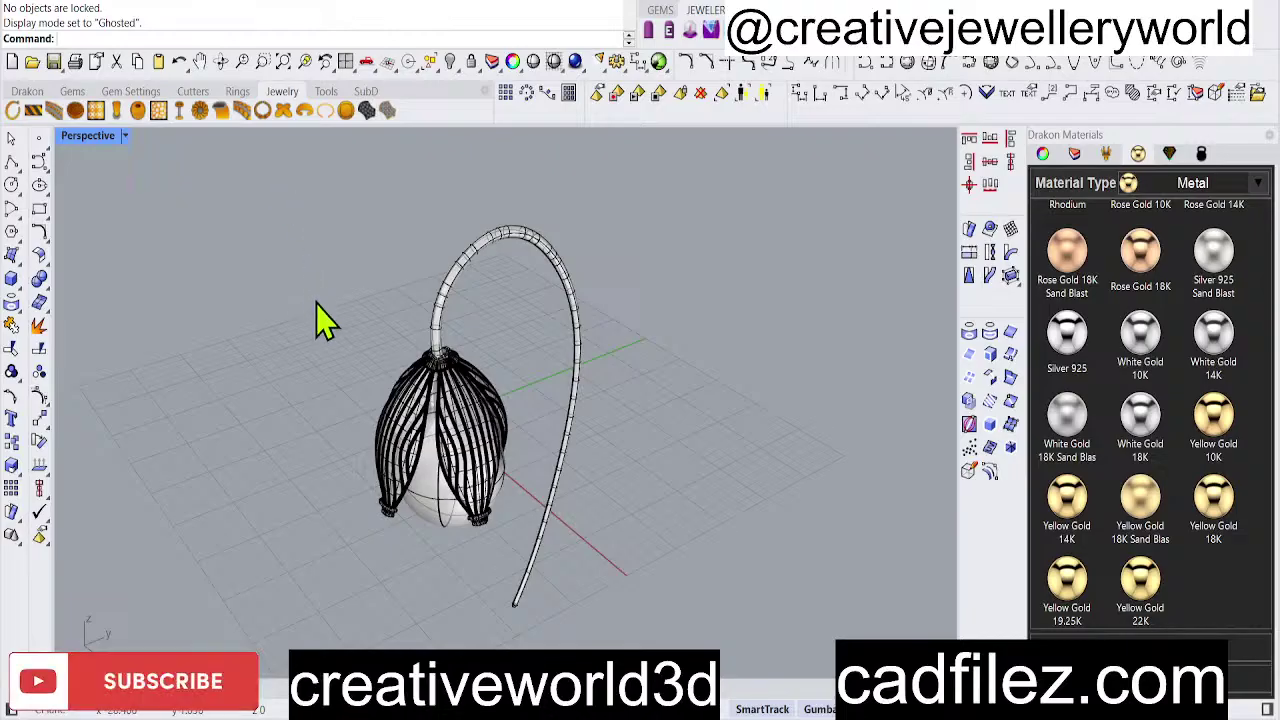
pyautogui.rightClick(210, 308)
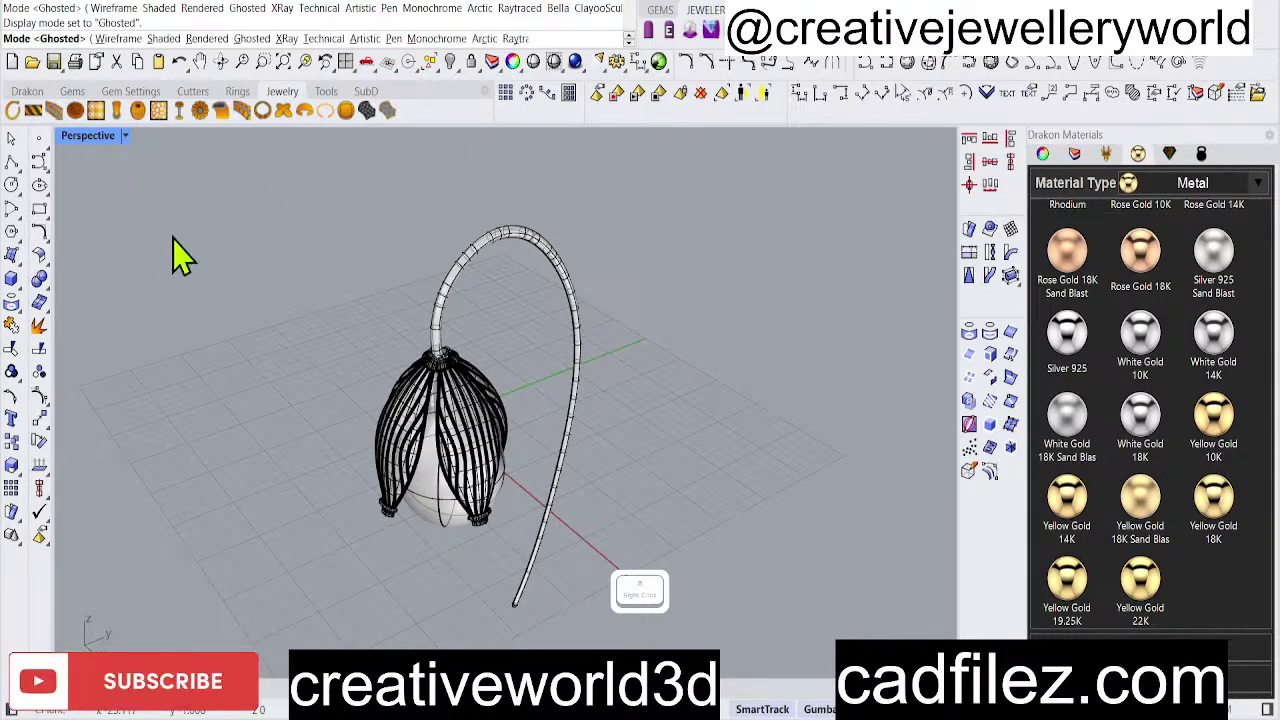
pyautogui.rightClick(122, 143)
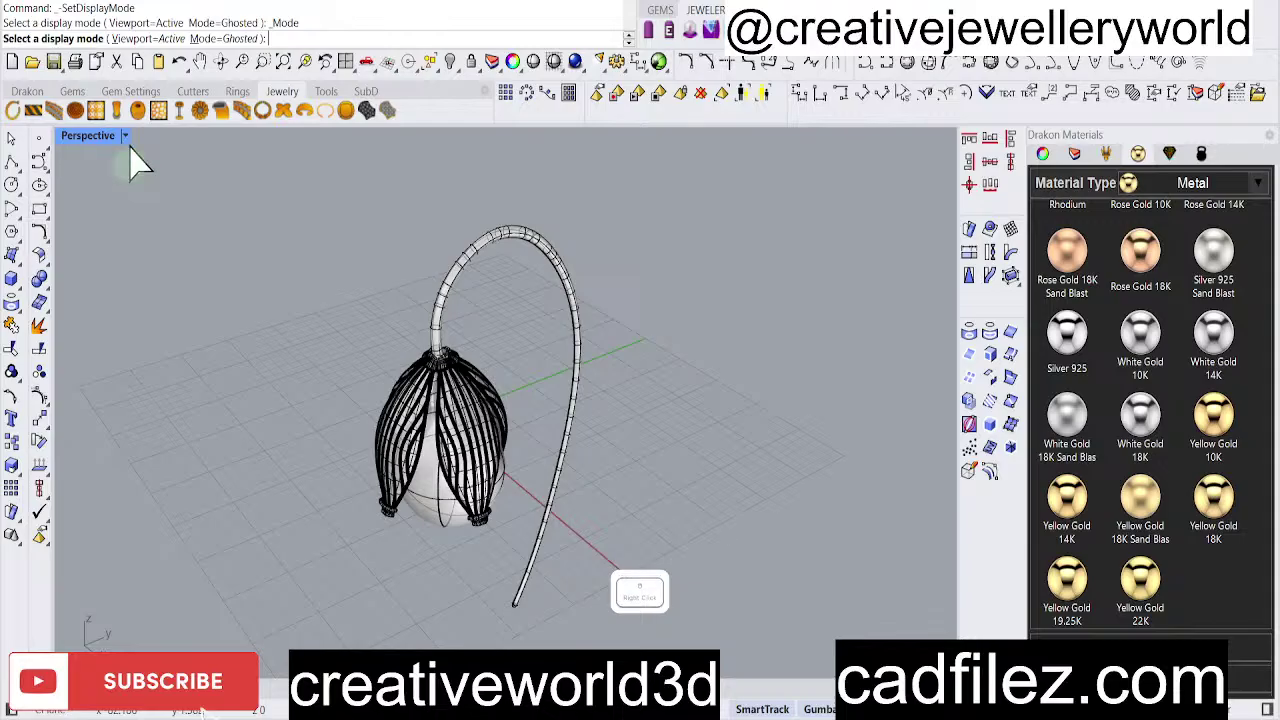
pyautogui.rightClick(130, 147)
pyautogui.rightClick(137, 158)
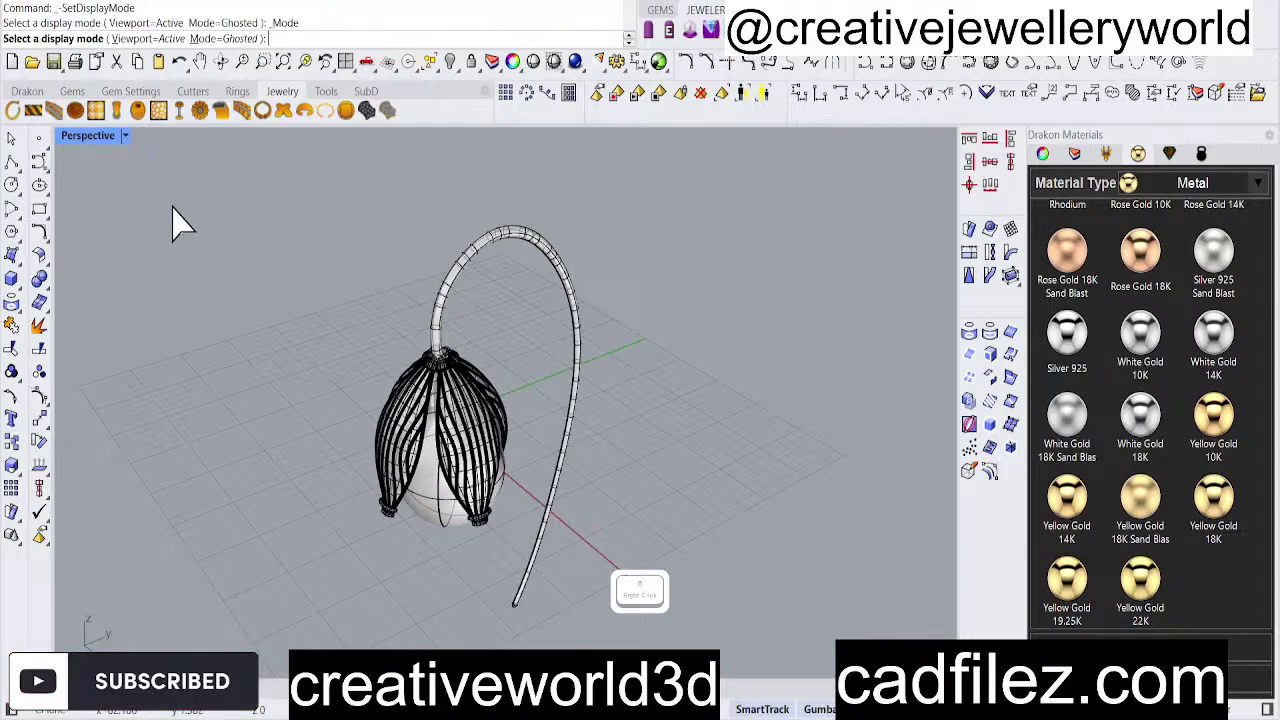
pyautogui.rightClick(126, 146)
pyautogui.rightClick(116, 170)
pyautogui.click(123, 141)
pyautogui.rightClick(208, 130)
pyautogui.click(145, 175)
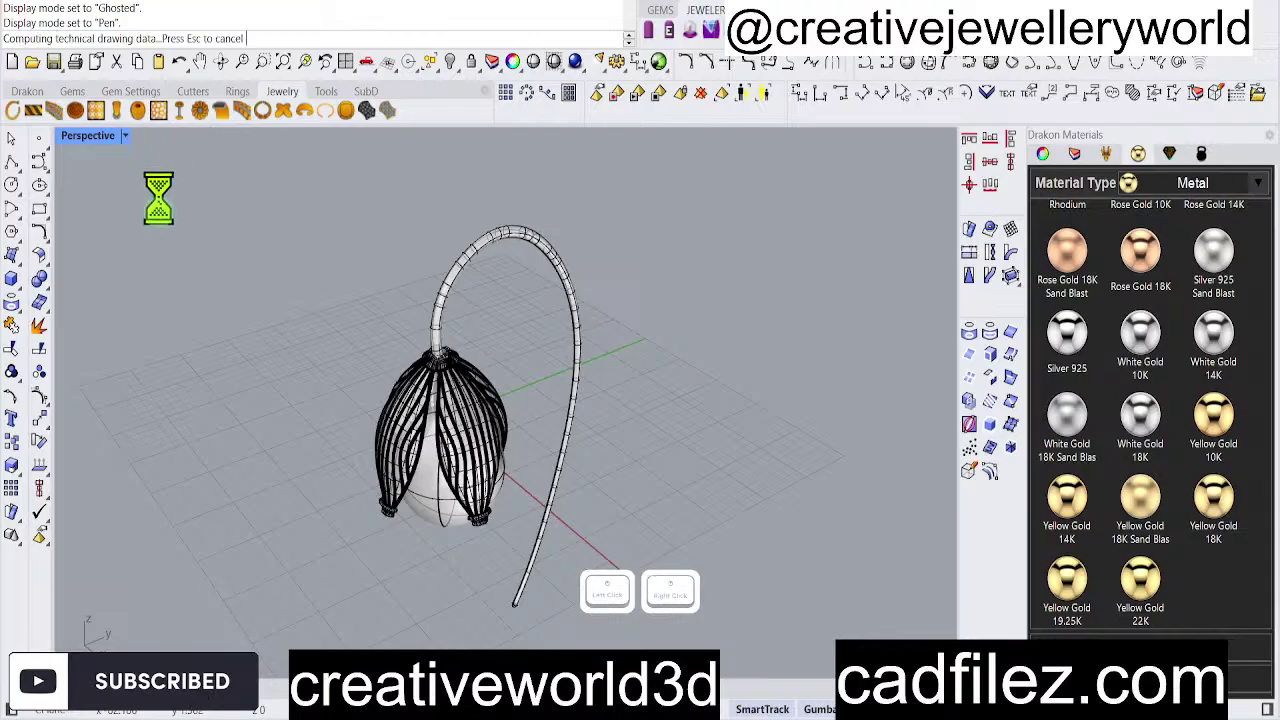
# Switch the Perspective viewport out of Pen display and set its display mode to Rendered.
pyautogui.rightClick(100, 140)
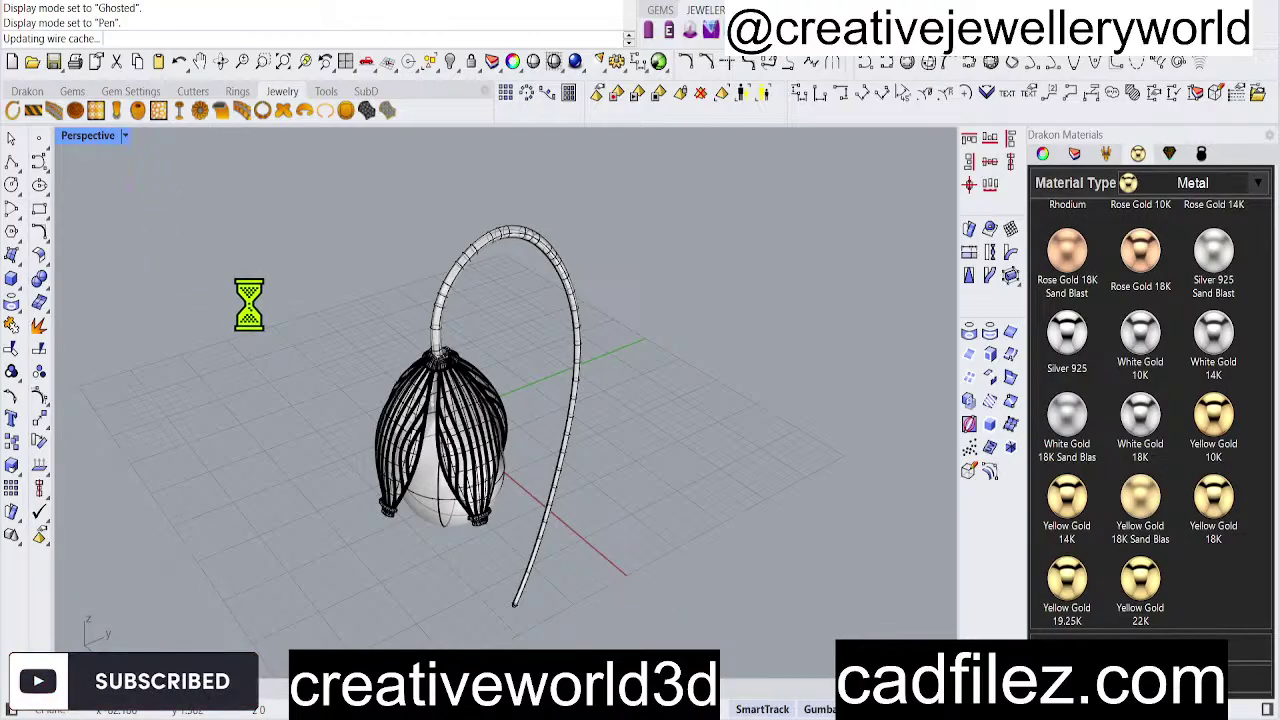
pyautogui.rightClick(100, 138)
pyautogui.click(152, 152)
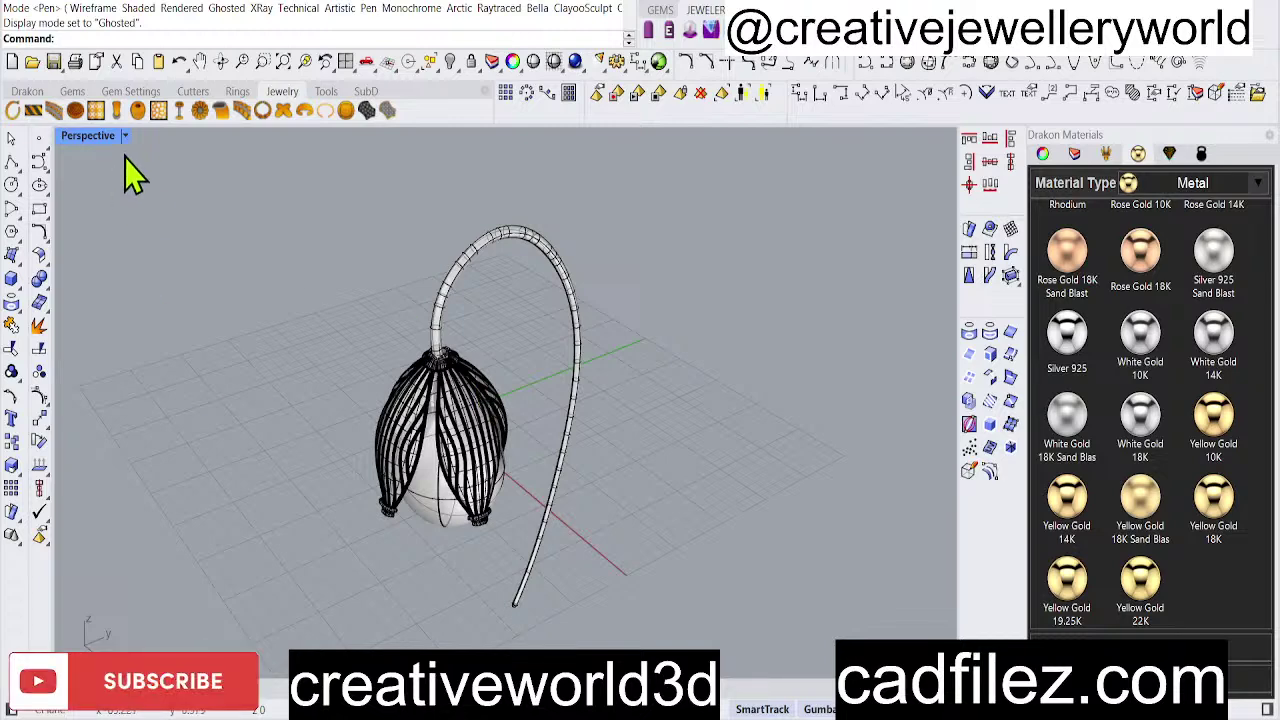
pyautogui.click(126, 137)
pyautogui.click(143, 8)
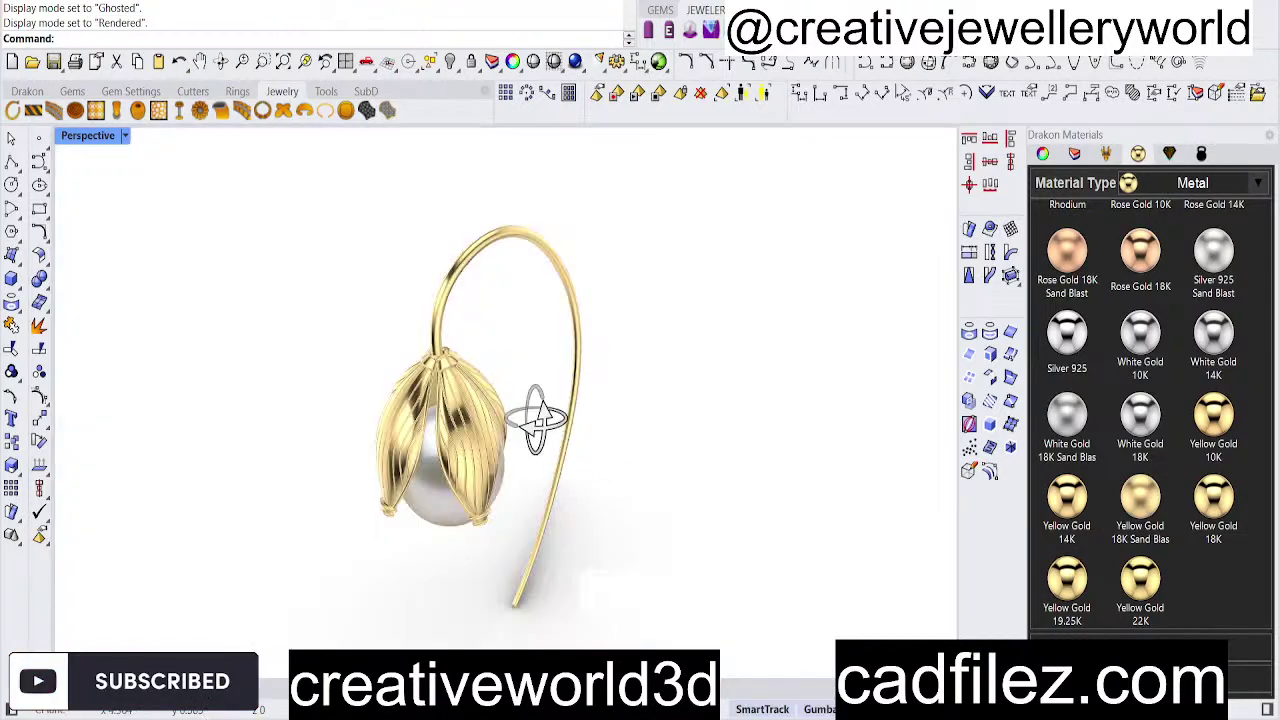
# Try moving the pearl sideways out of the gold petals, and undo the move.
pyautogui.moveTo(571, 451); pyautogui.dragTo(500, 549, button='right')
pyautogui.click(495, 545)
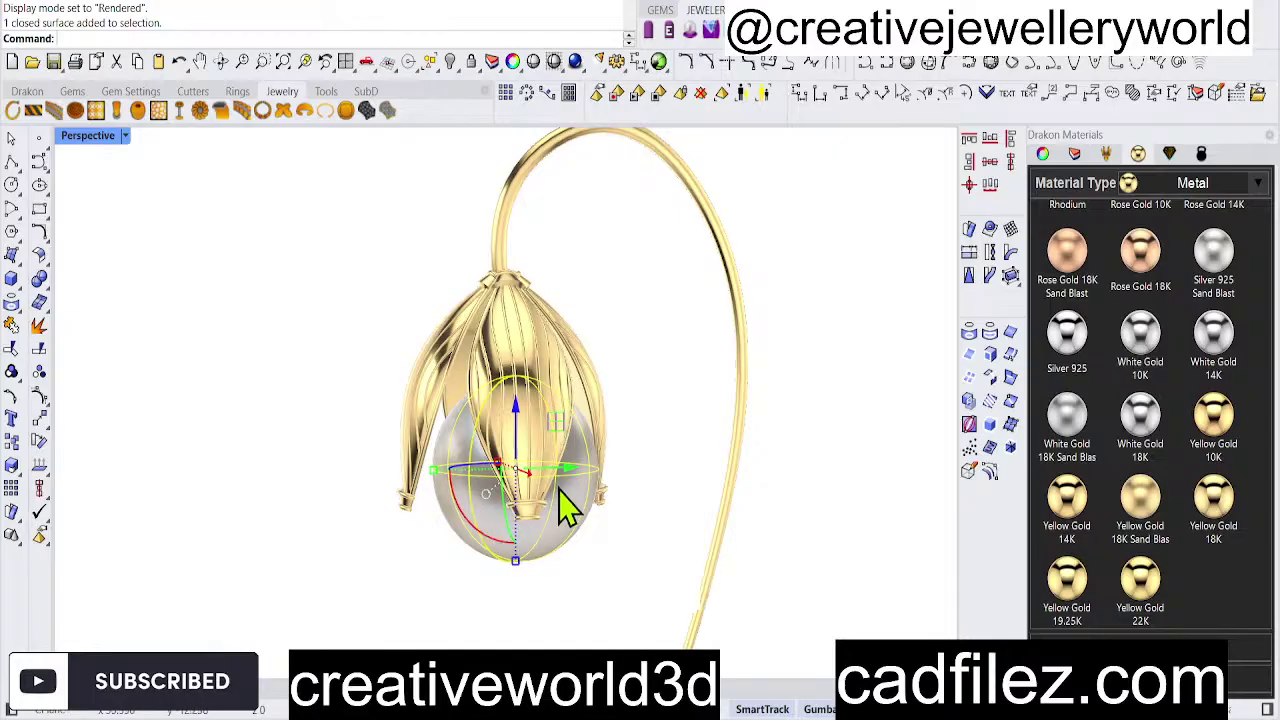
pyautogui.moveTo(562, 467); pyautogui.dragTo(583, 532)
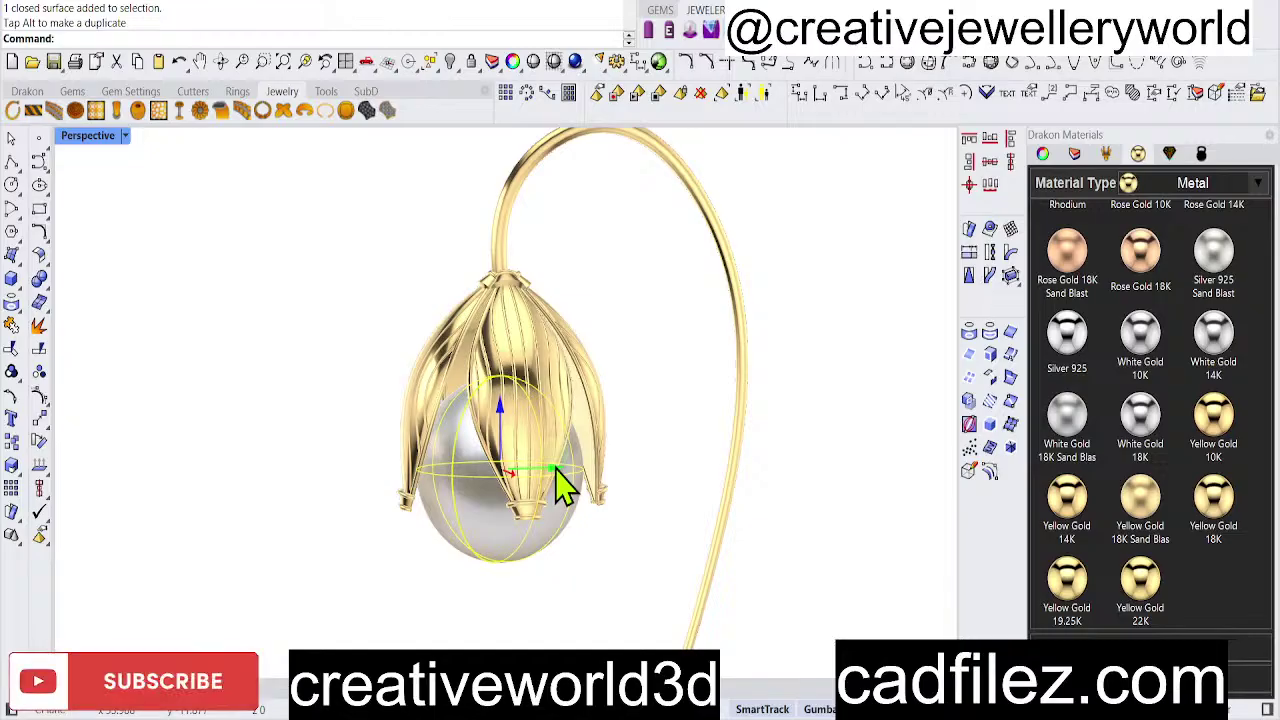
pyautogui.moveTo(308, 320); pyautogui.dragTo(400, 400)
pyautogui.click(86, 148)
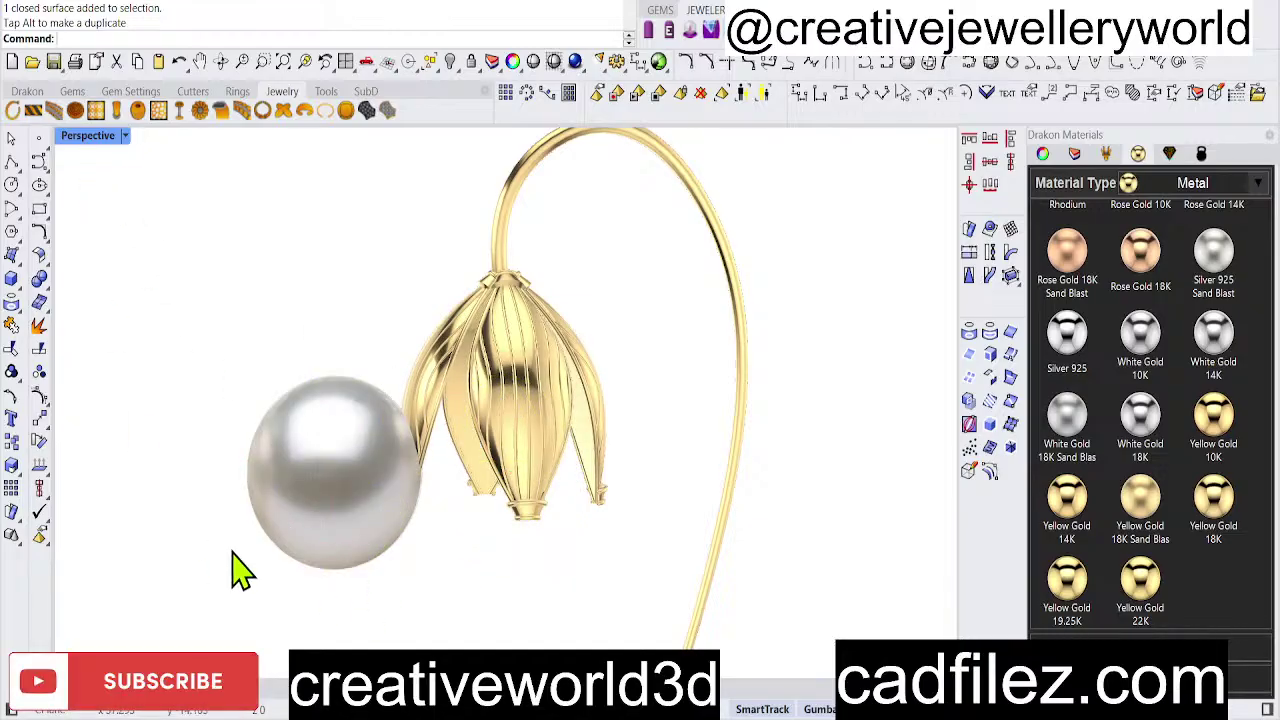
pyautogui.hotkey('ctrl', 'z')
pyautogui.click(329, 366)
# Examine the rendered gold petals, pearl and hook from several sides and distances.
pyautogui.scroll(-3, 447, 410)
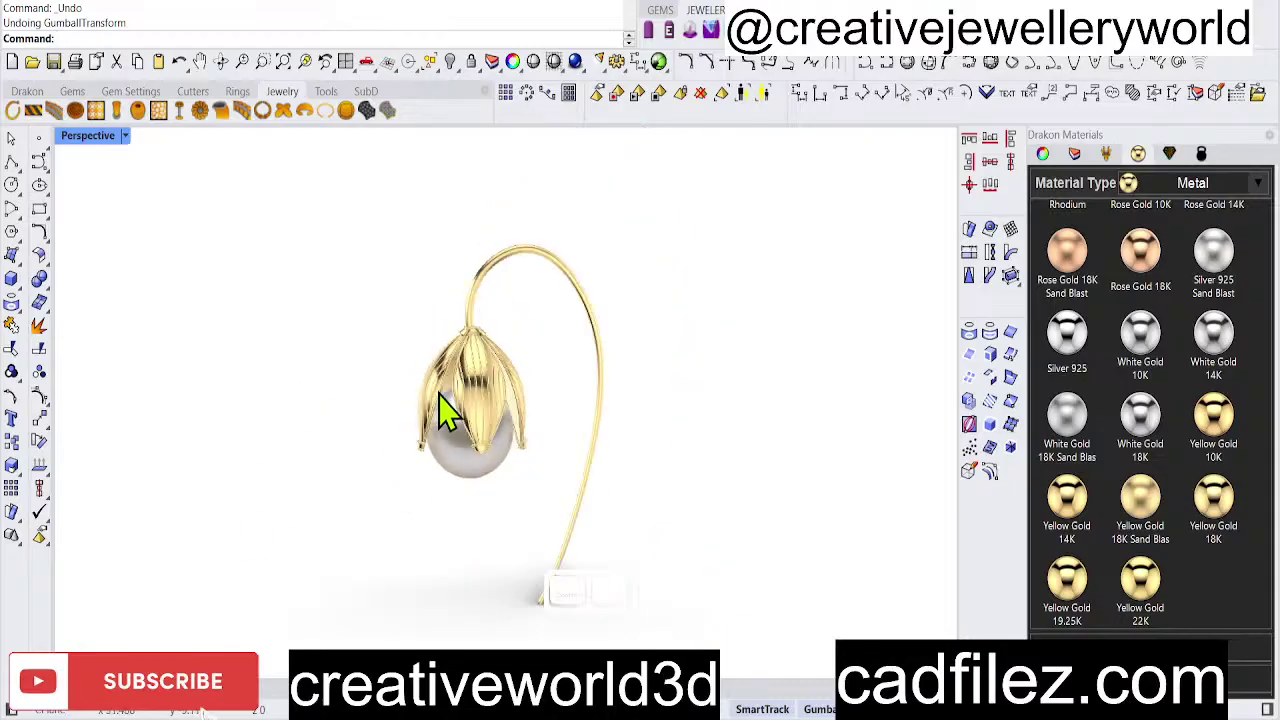
pyautogui.moveTo(447, 410); pyautogui.dragTo(630, 395, button='right')
pyautogui.scroll(7, 558, 410)
pyautogui.moveTo(780, 420); pyautogui.dragTo(727, 441, button='right')
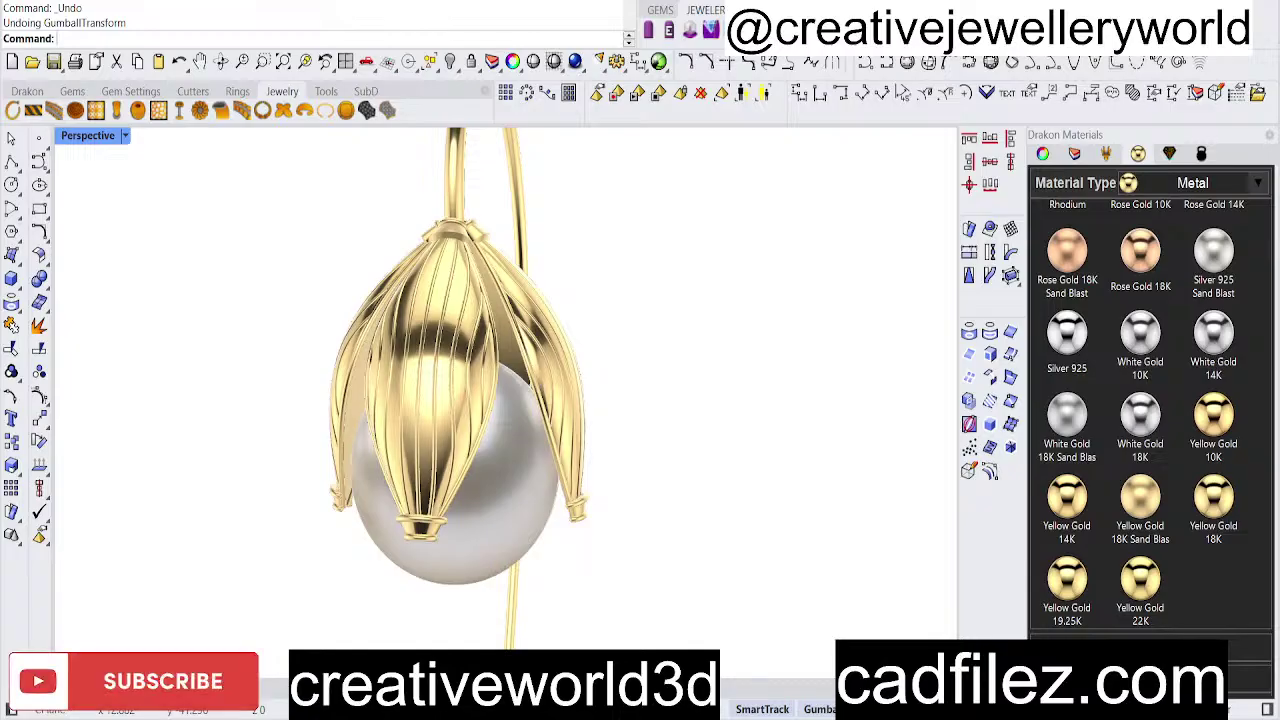
pyautogui.scroll(-2, 600, 440)
pyautogui.moveTo(591, 423); pyautogui.dragTo(622, 562, button='right')
pyautogui.scroll(3, 528, 432)
pyautogui.scroll(-3, 654, 611)
pyautogui.moveTo(654, 611); pyautogui.dragTo(500, 409, button='right')
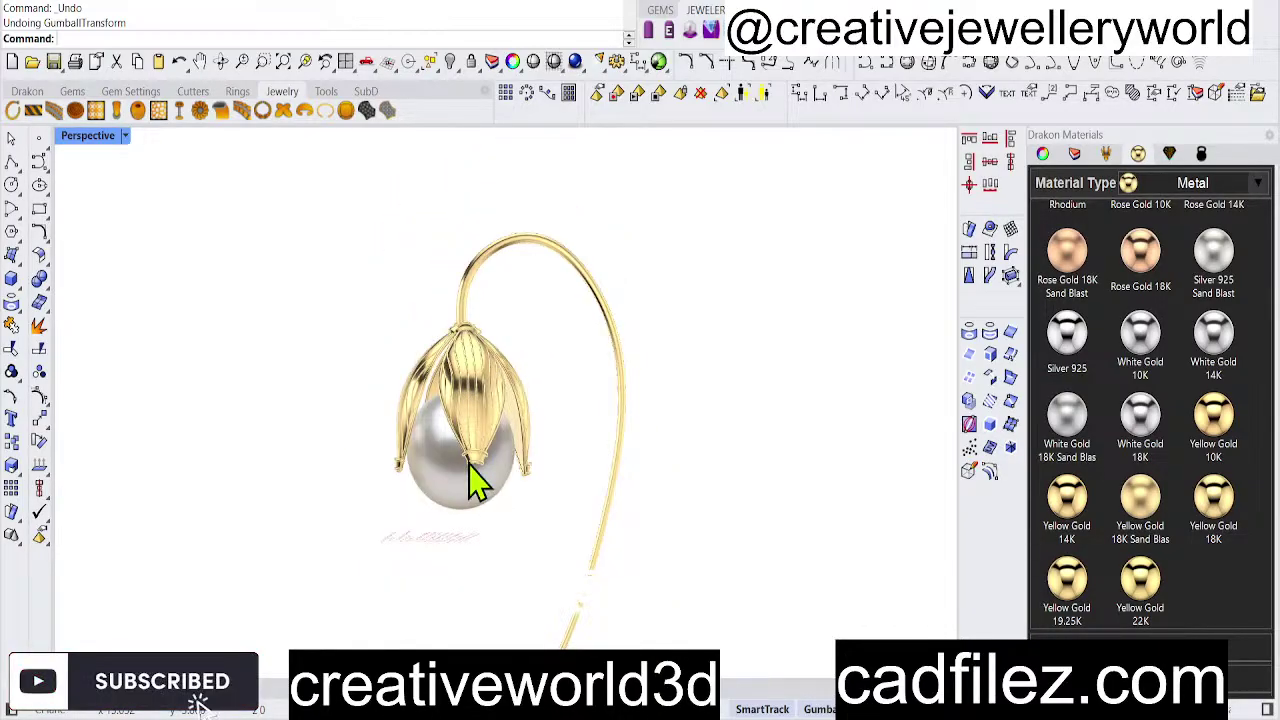
pyautogui.moveTo(480, 480); pyautogui.dragTo(514, 434, button='right')
# Delete the stray text object lying away from the earring.
pyautogui.scroll(-10, 557, 486)
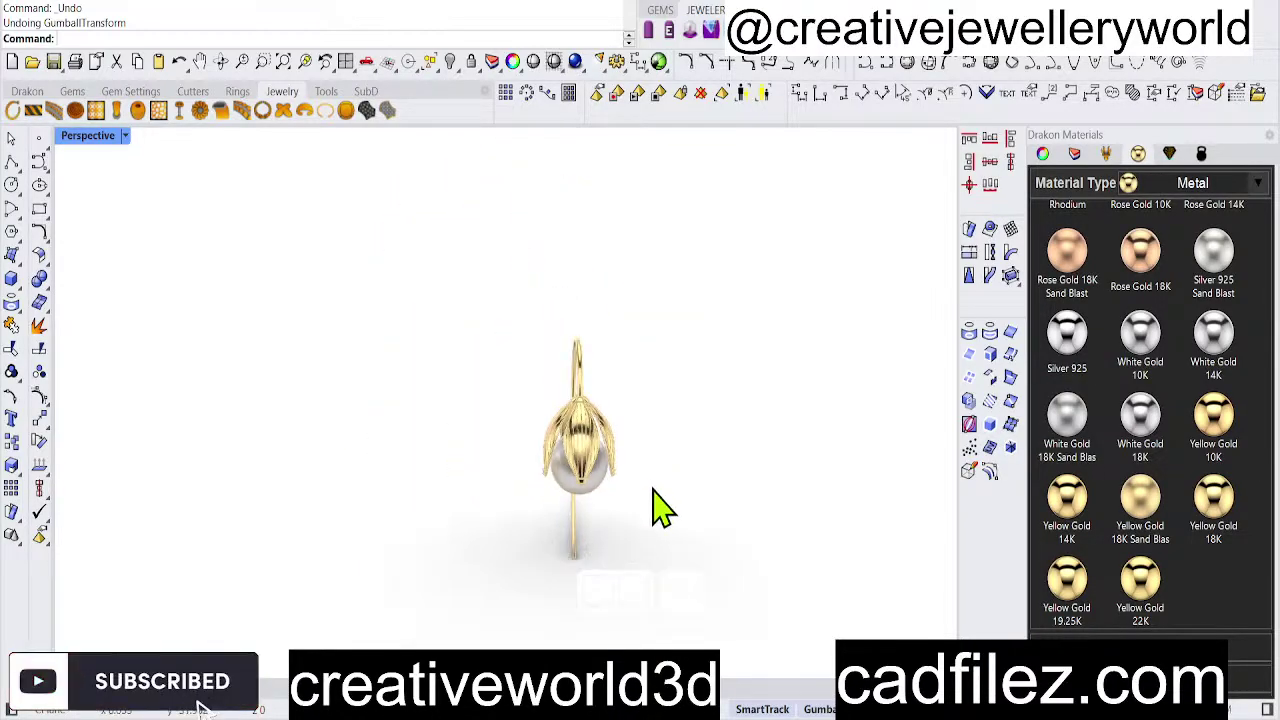
pyautogui.scroll(-2, 407, 545)
pyautogui.moveTo(368, 545); pyautogui.dragTo(88, 362)
pyautogui.press('Delete')
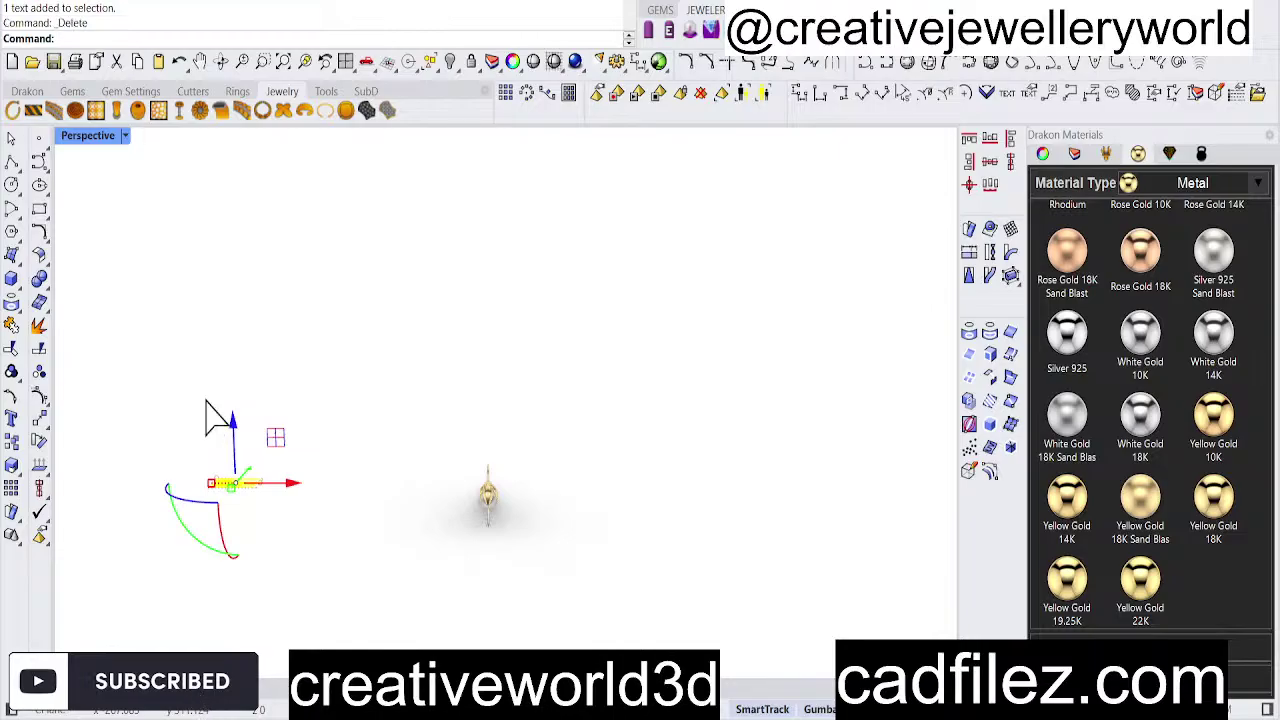
# Select the whole earring with its pearl and hook, place a copy beside it to form a pair, and clear the selection.
pyautogui.scroll(8, 490, 515)
pyautogui.moveTo(477, 500); pyautogui.dragTo(437, 467, button='right')
pyautogui.scroll(-4, 543, 500)
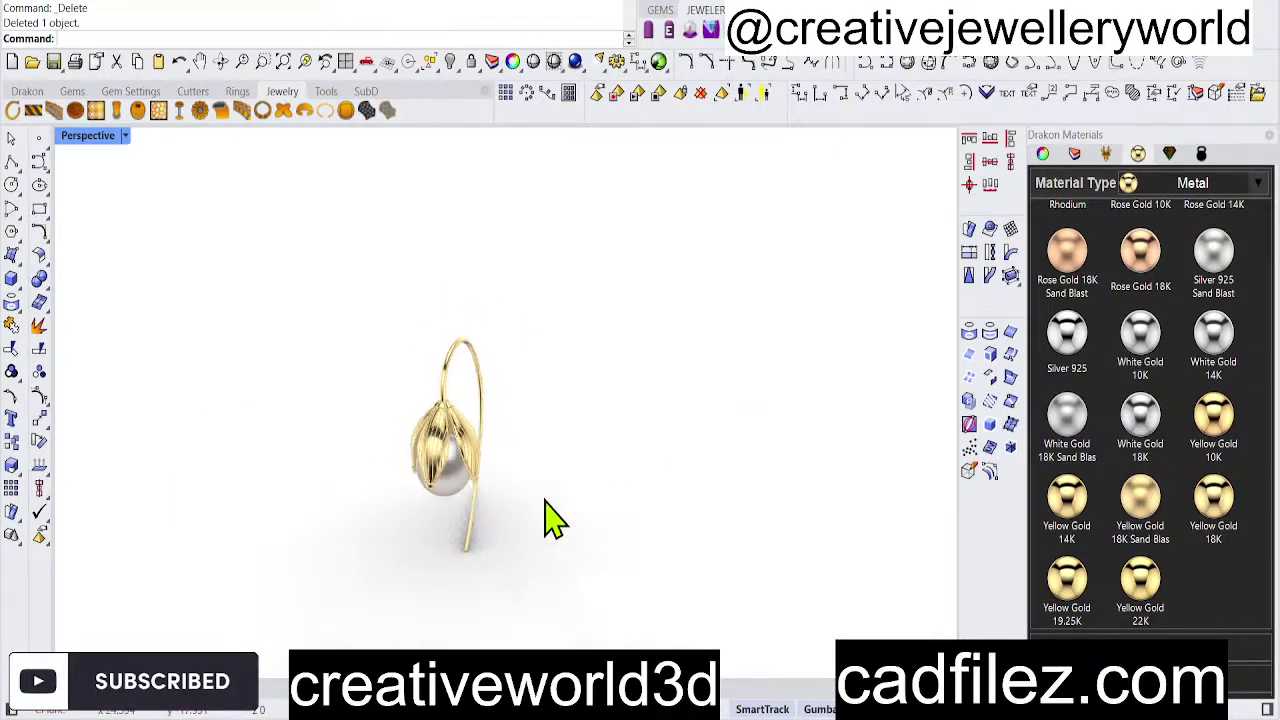
pyautogui.moveTo(543, 500); pyautogui.dragTo(509, 500, button='right')
pyautogui.scroll(4, 509, 500)
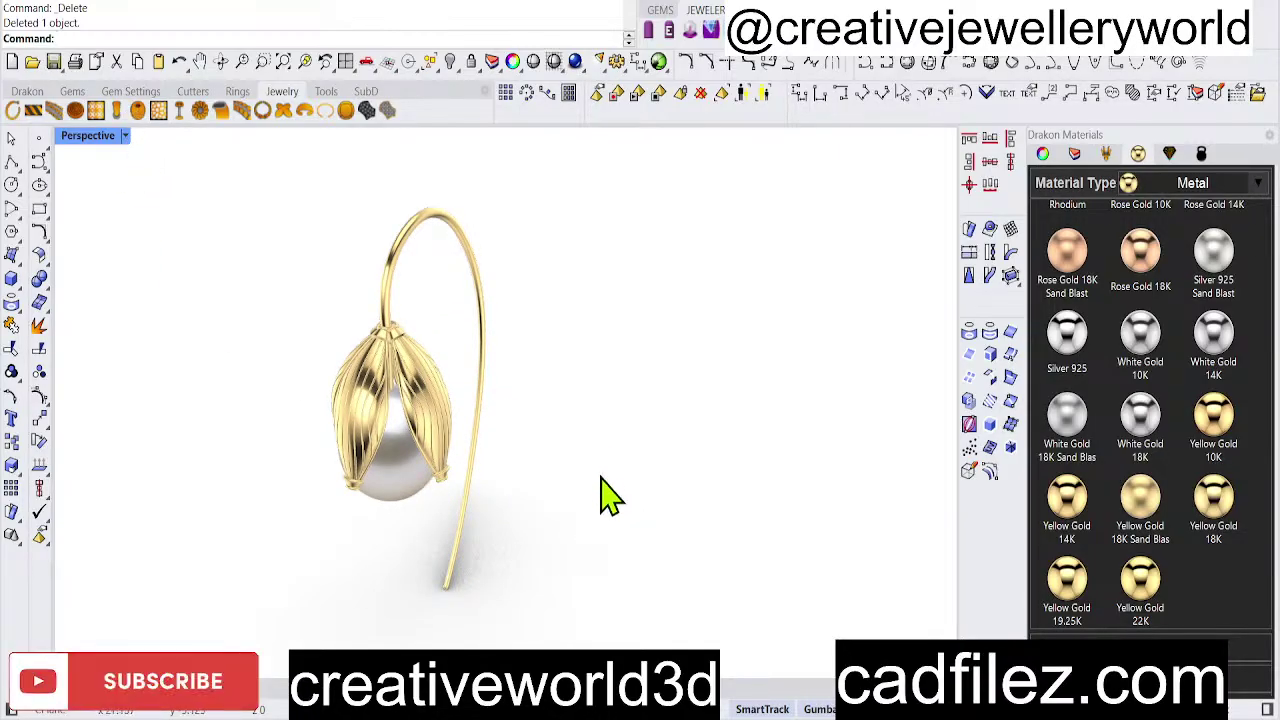
pyautogui.moveTo(600, 491); pyautogui.dragTo(262, 222)
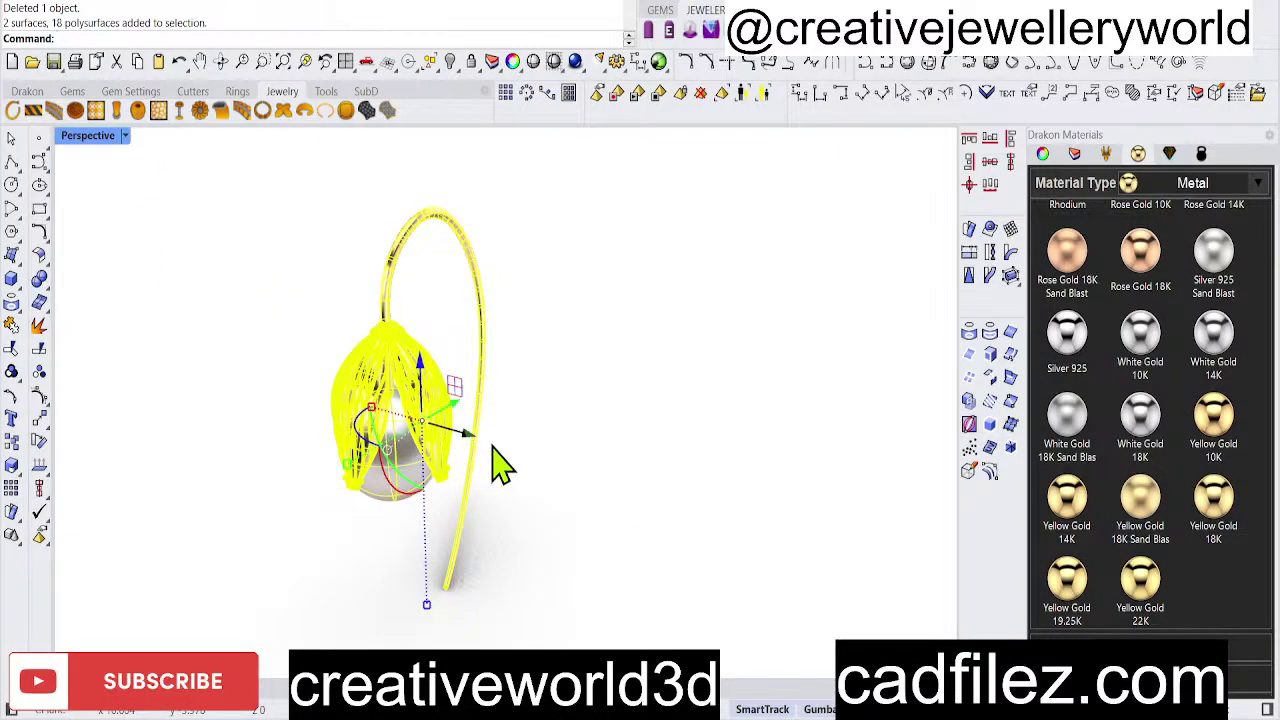
pyautogui.moveTo(492, 450); pyautogui.dragTo(737, 455)
pyautogui.press('alt')
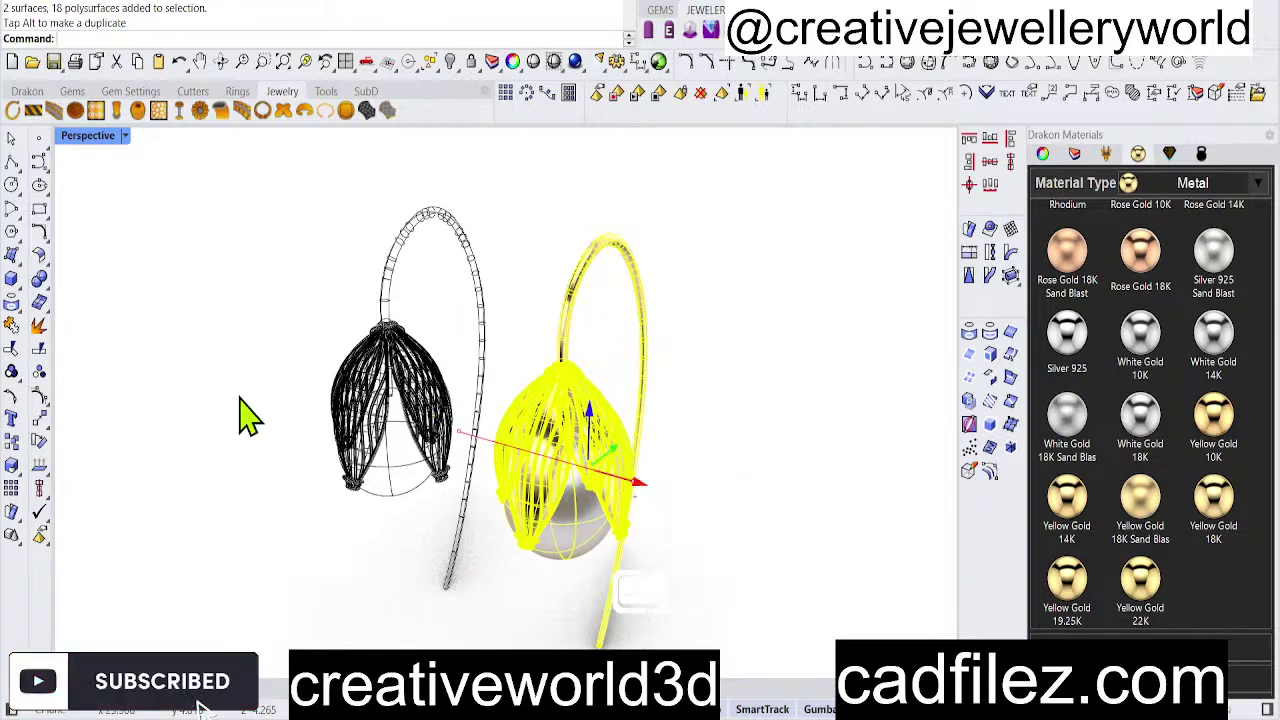
pyautogui.click(260, 247)
# Play a turntable animation of the scene and examine the rendered earring pair from several sides.
pyautogui.press('F5')
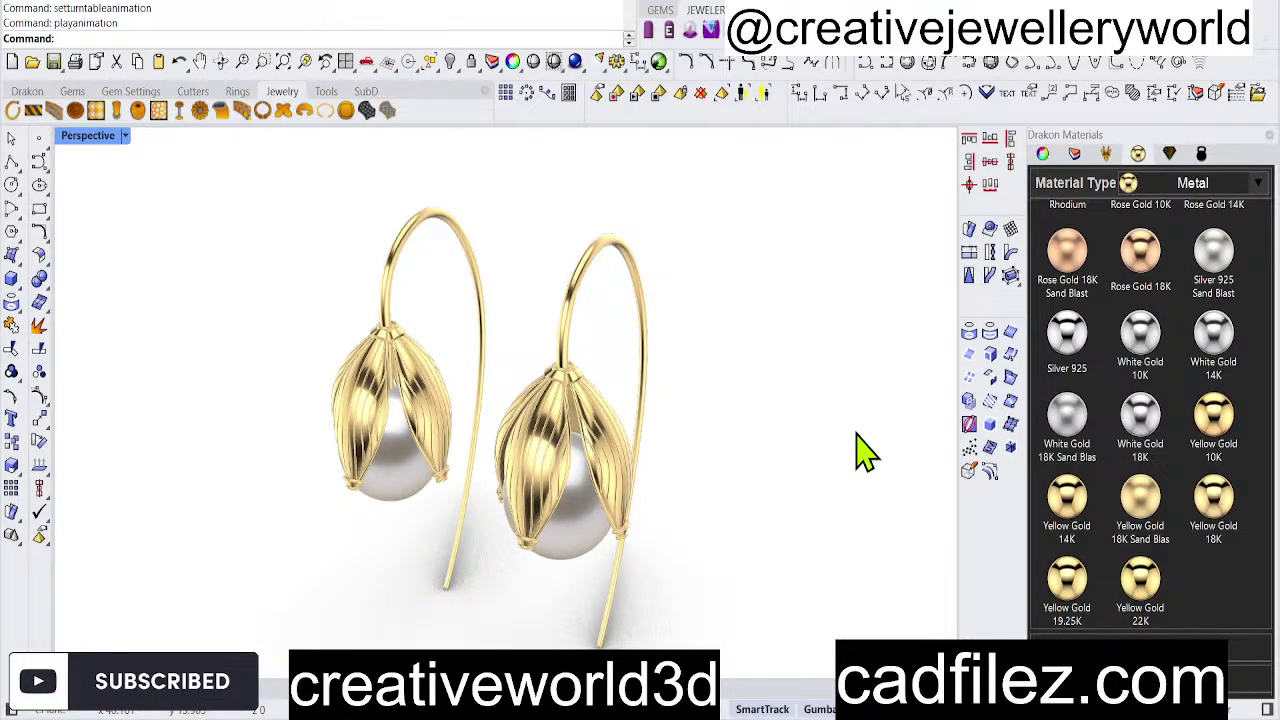
pyautogui.moveTo(646, 457); pyautogui.dragTo(682, 460, button='right')
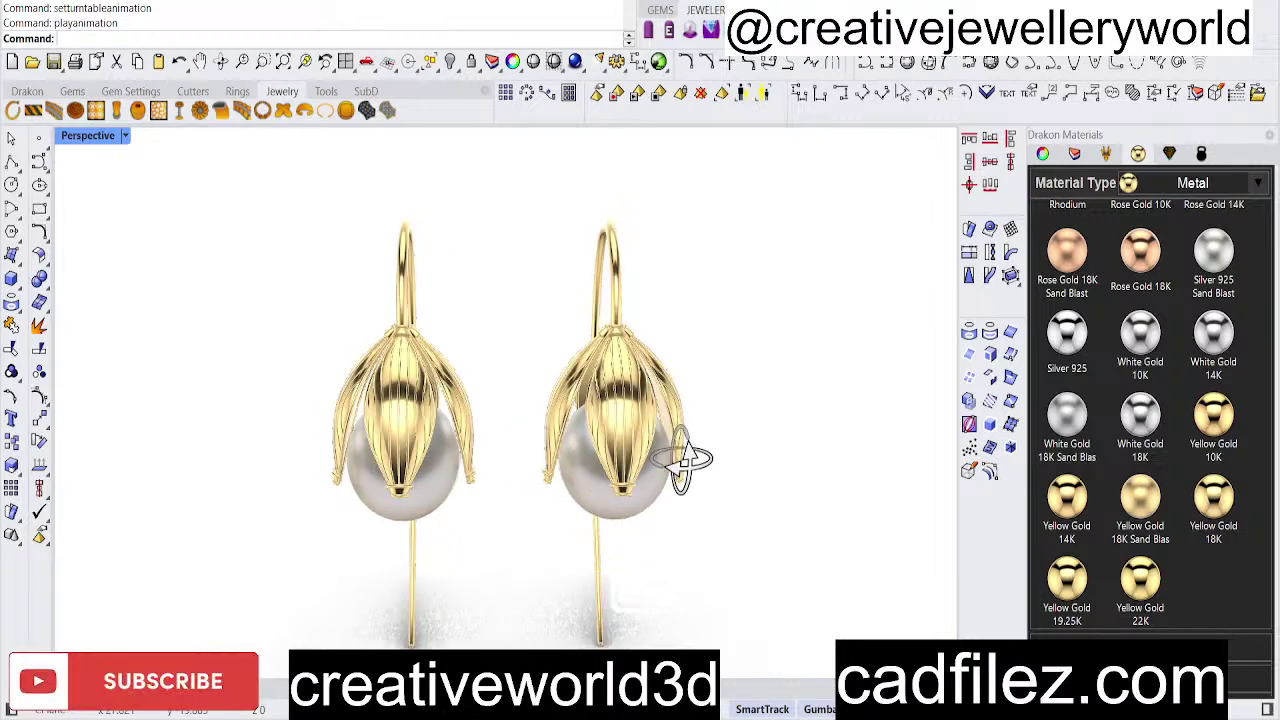
pyautogui.moveTo(385, 435); pyautogui.dragTo(575, 470, button='right')
pyautogui.moveTo(675, 445); pyautogui.dragTo(595, 375, button='right')
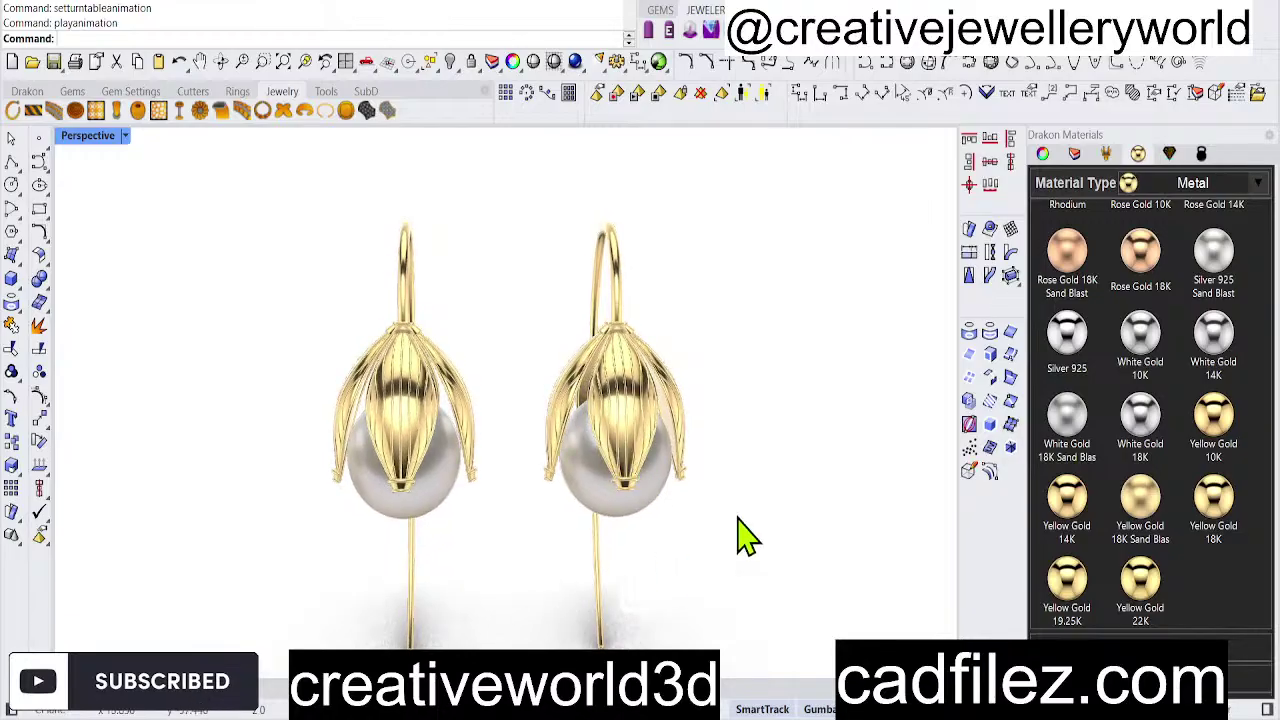
pyautogui.moveTo(735, 455); pyautogui.dragTo(668, 505, button='right')
pyautogui.moveTo(757, 490); pyautogui.dragTo(668, 440, button='right')
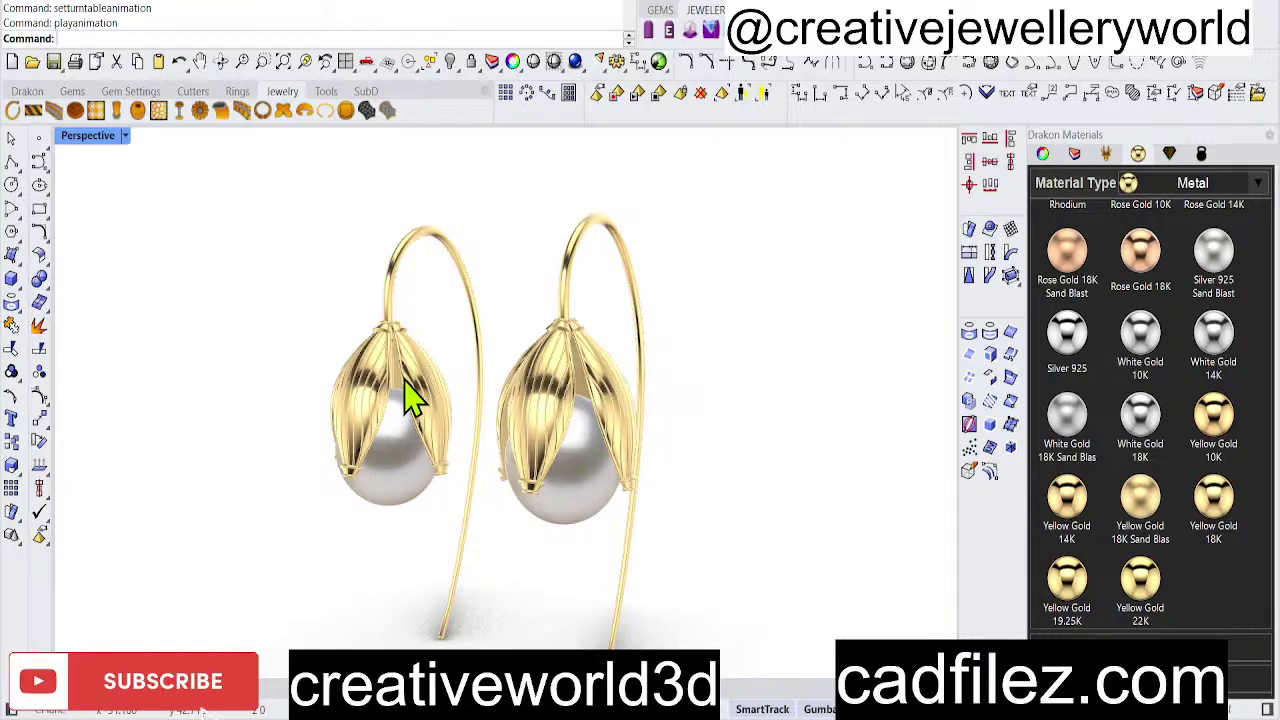
pyautogui.moveTo(409, 400); pyautogui.dragTo(737, 480, button='right')
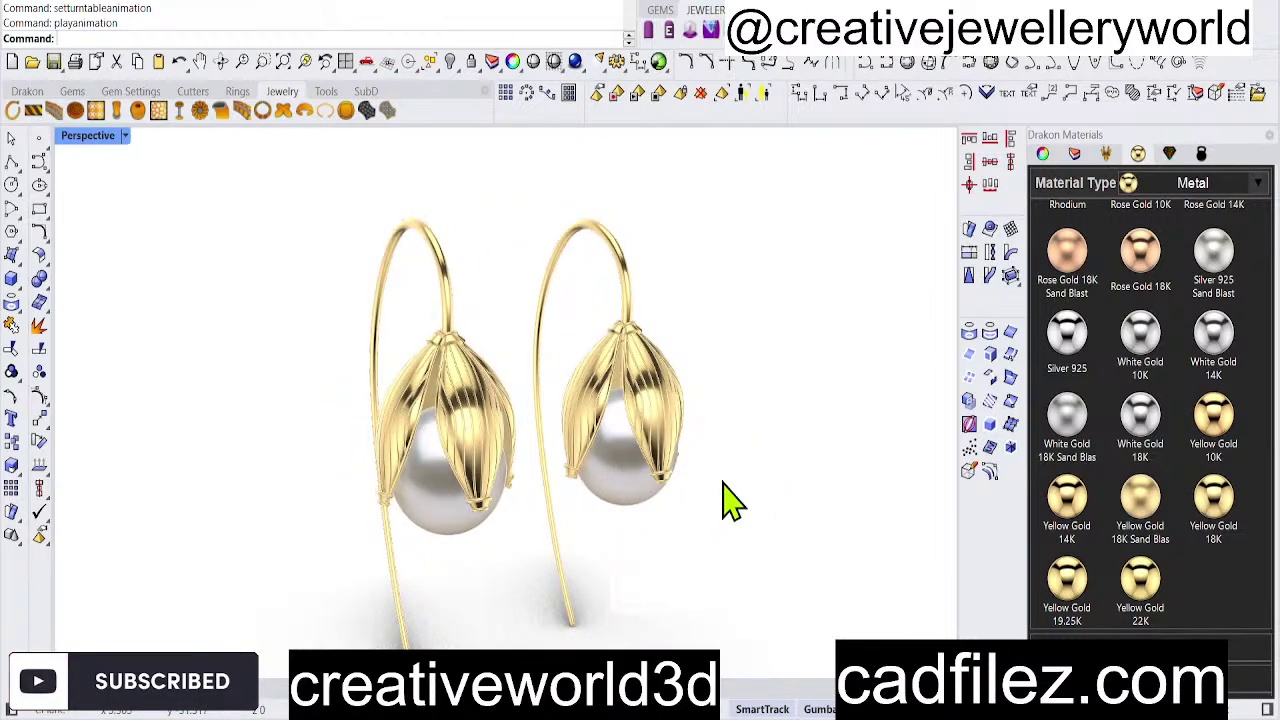